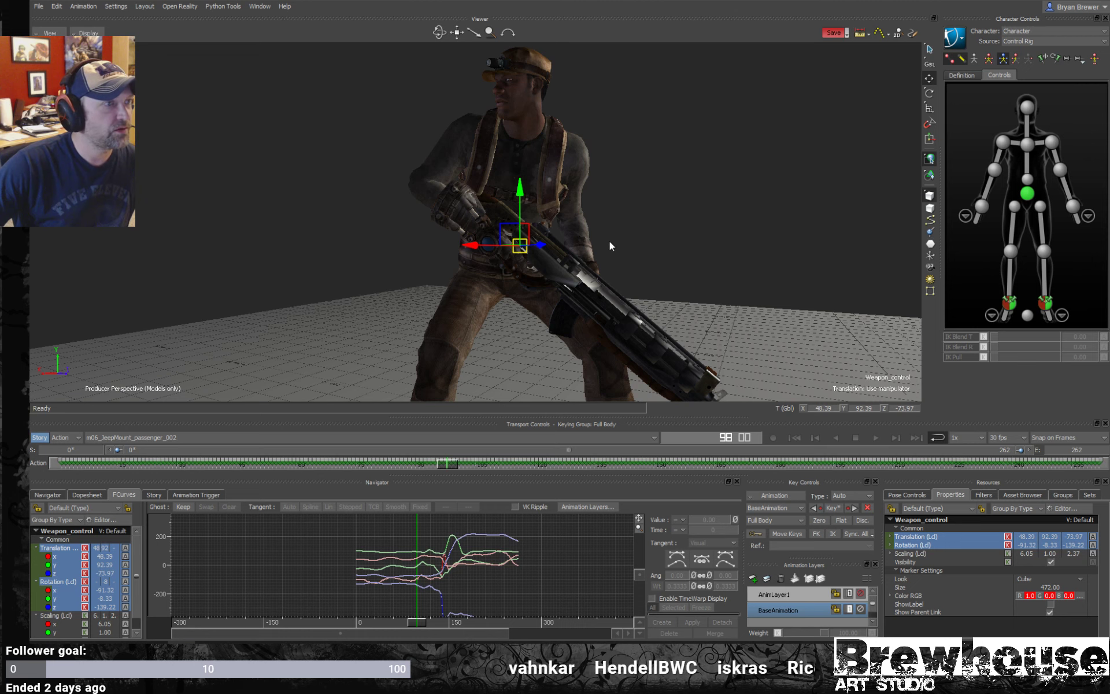
- Play back and scrub the animation from its first frame, and inspect both hands against the weapon from several angles
scroll(610, 241, down, 5)
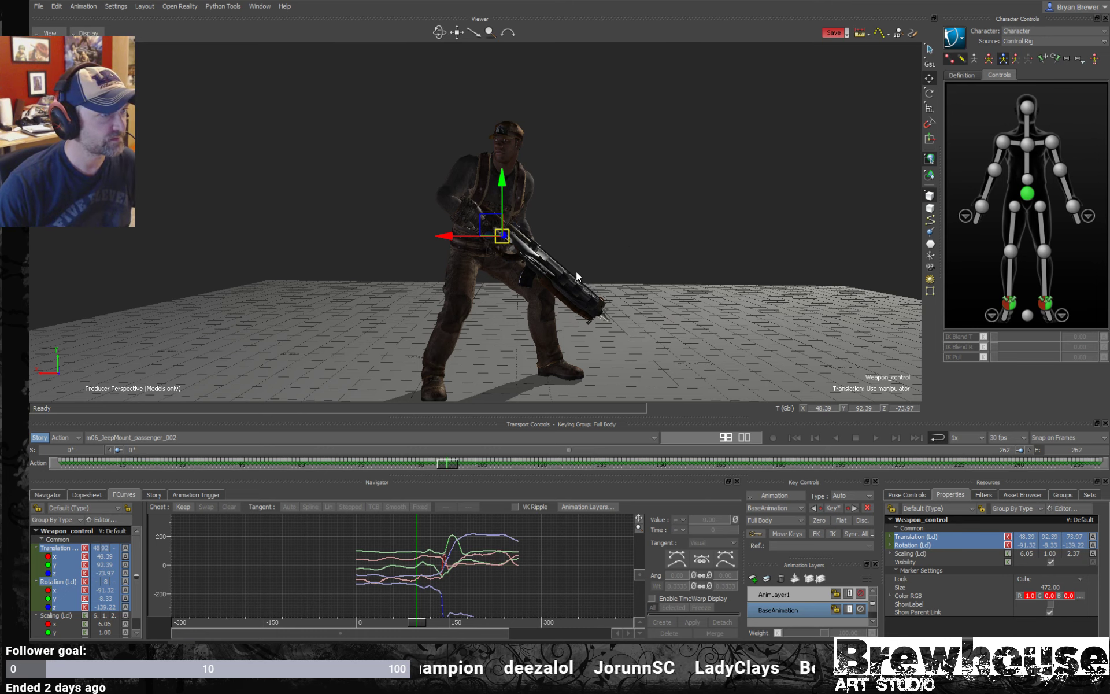
ctrl+shift+drag(577, 276, 545, 324)
key(ctrl+a)
key(ctrl+a)
key(ctrl+a)
key(space)
drag(231, 463, 30, 445)
ctrl+drag(340, 299, 647, 247)
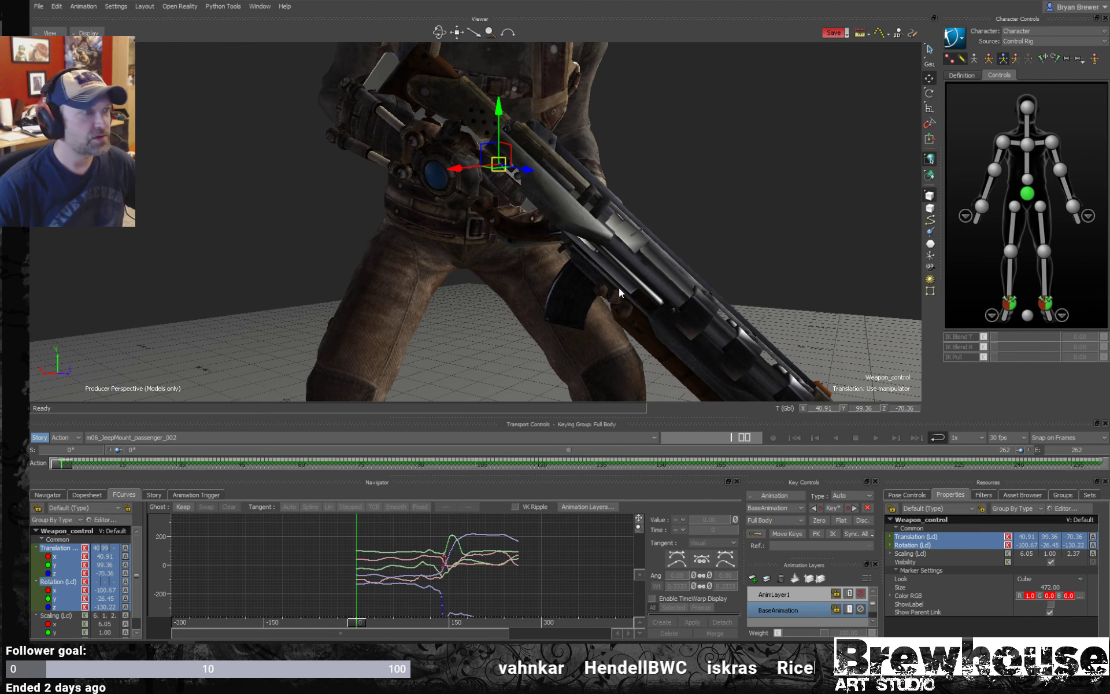
middle_drag(648, 244, 567, 233)
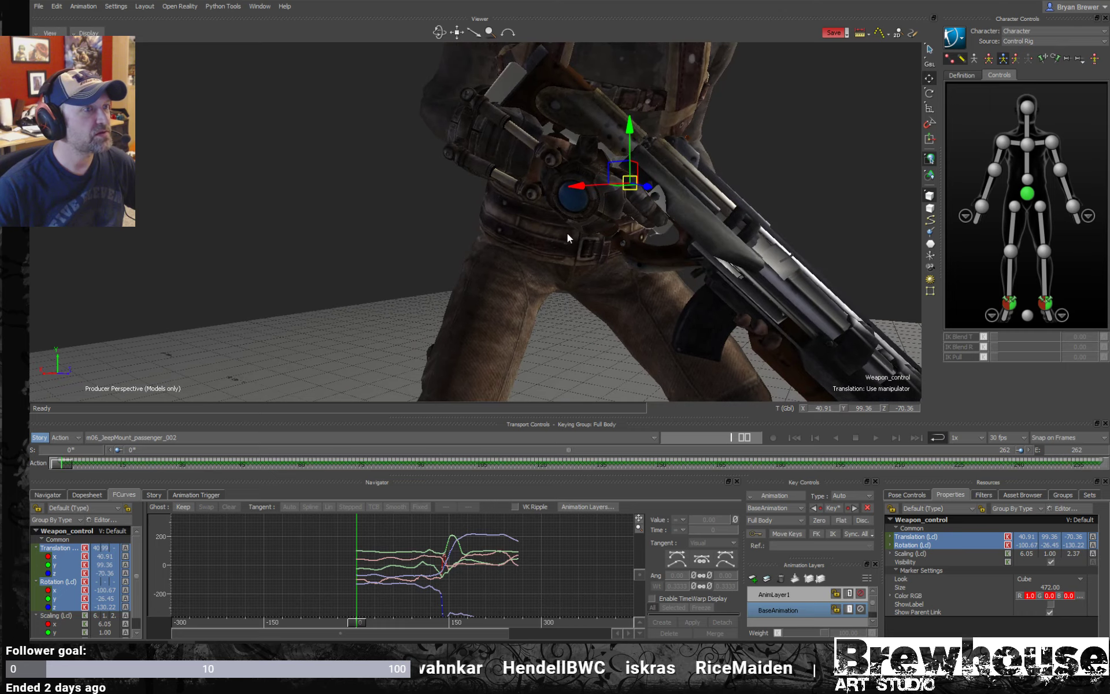
middle_drag(684, 269, 252, 407)
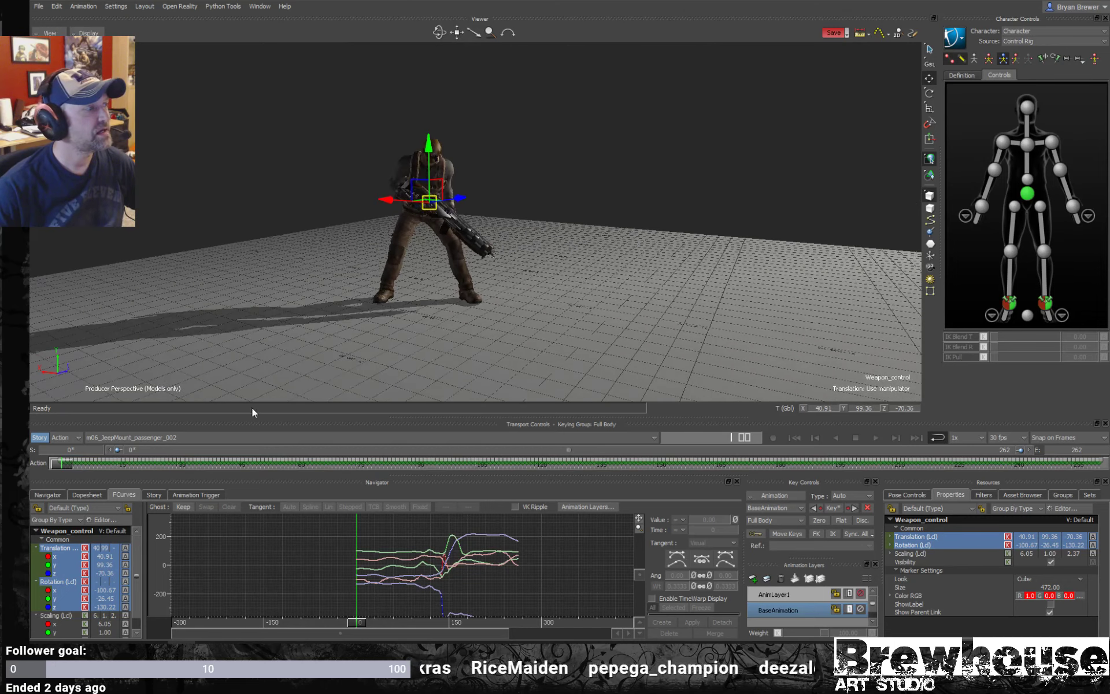
click(83, 463)
drag(105, 468, 30, 432)
scroll(512, 249, down, 5)
ctrl+drag(591, 256, 581, 203)
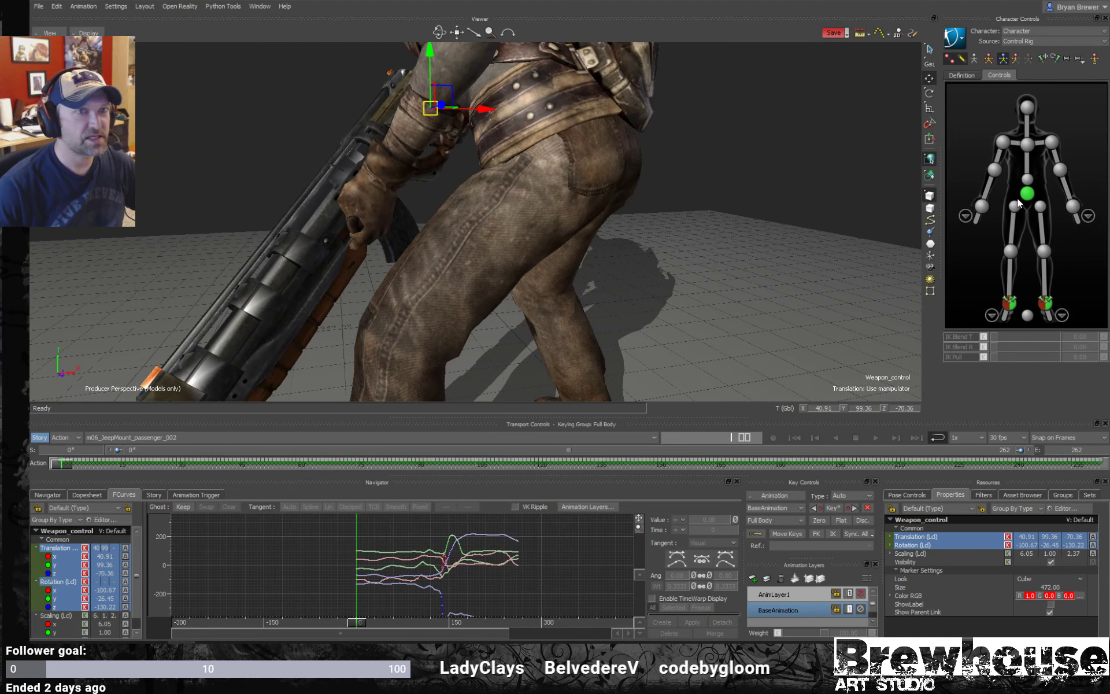
- Show the character in X-Ray display, select the LeftHand_placement marker, and open the leftHand_placement constraint's settings
key(ctrl+a)
mouse_move(382, 280)
ctrl+mouse_down()
mouse_move(438, 277)
mouse_move(582, 230)
ctrl+mouse_up()
click(370, 294)
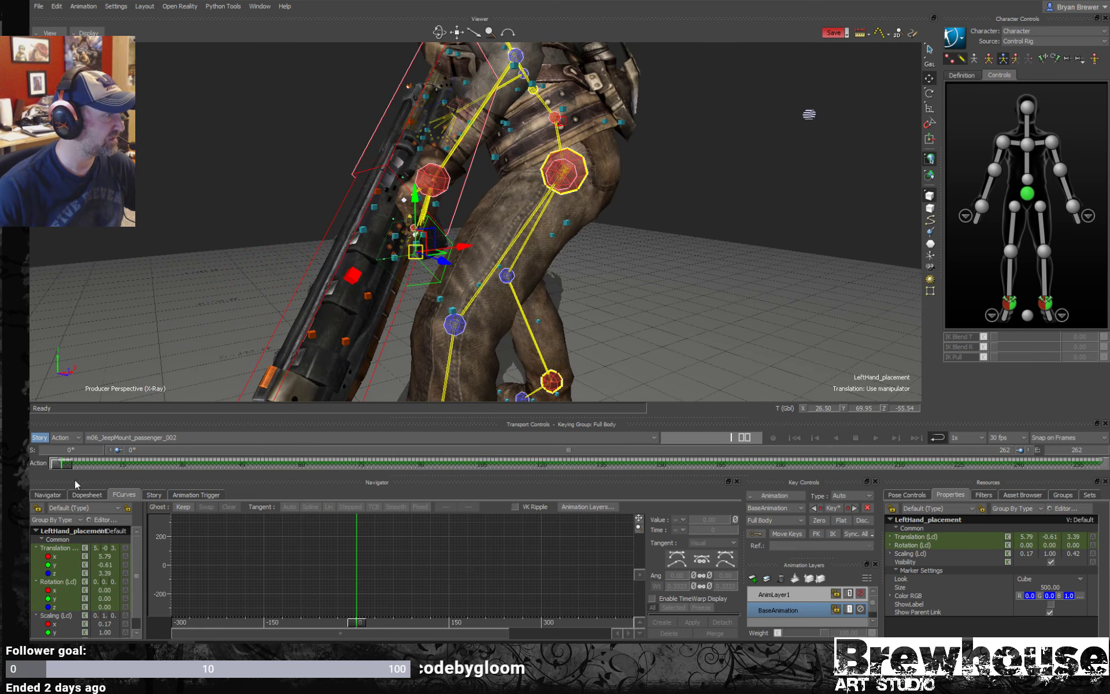
click(47, 495)
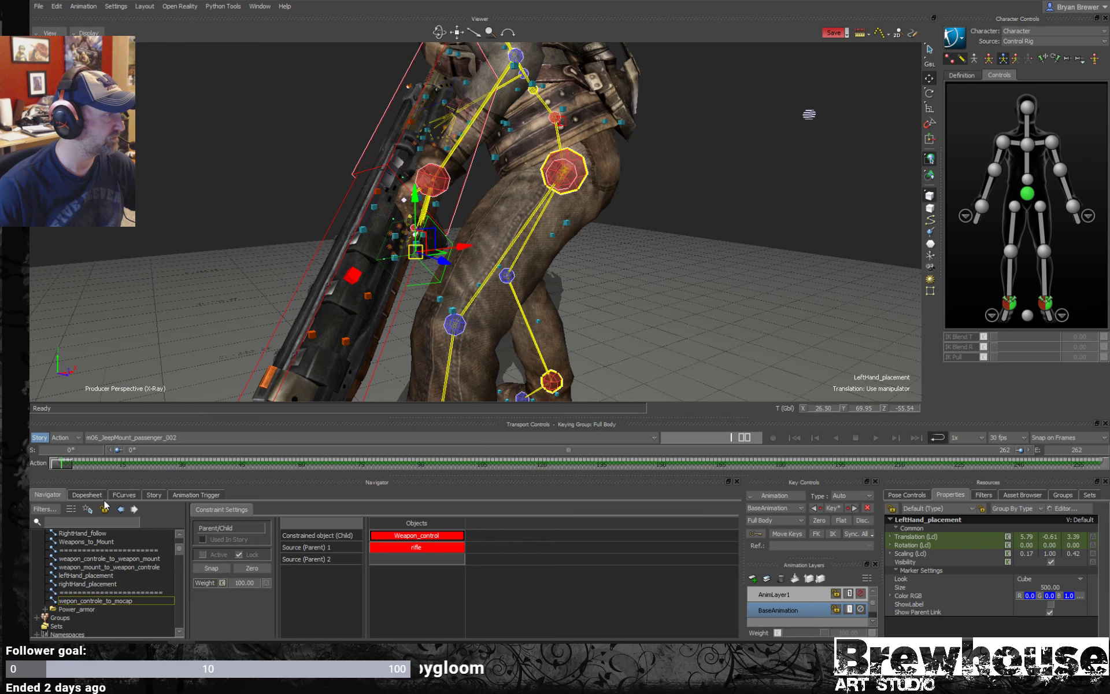
click(102, 576)
click(95, 584)
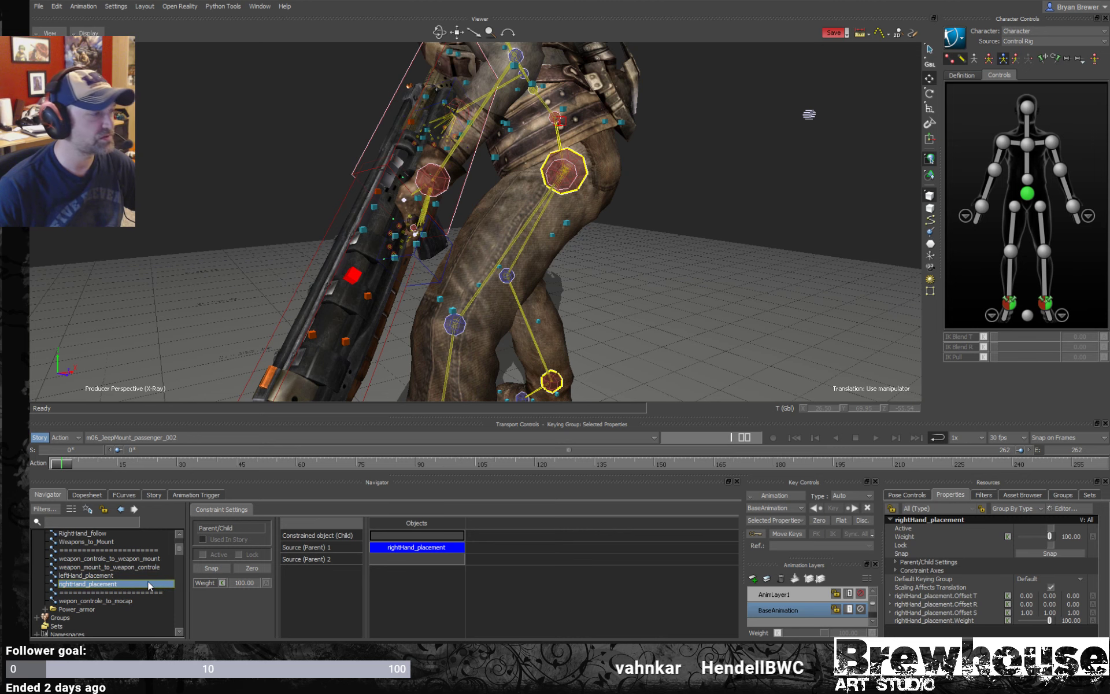
click(75, 577)
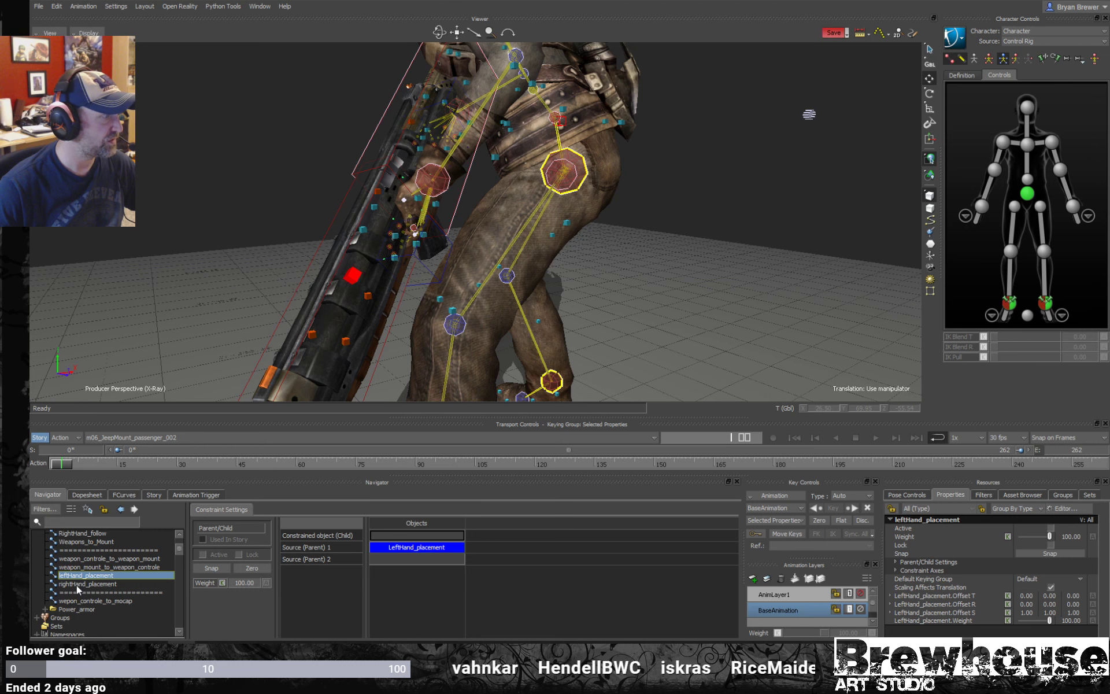
- Create an auxiliary effector on the character's left wrist effector
click(1073, 206)
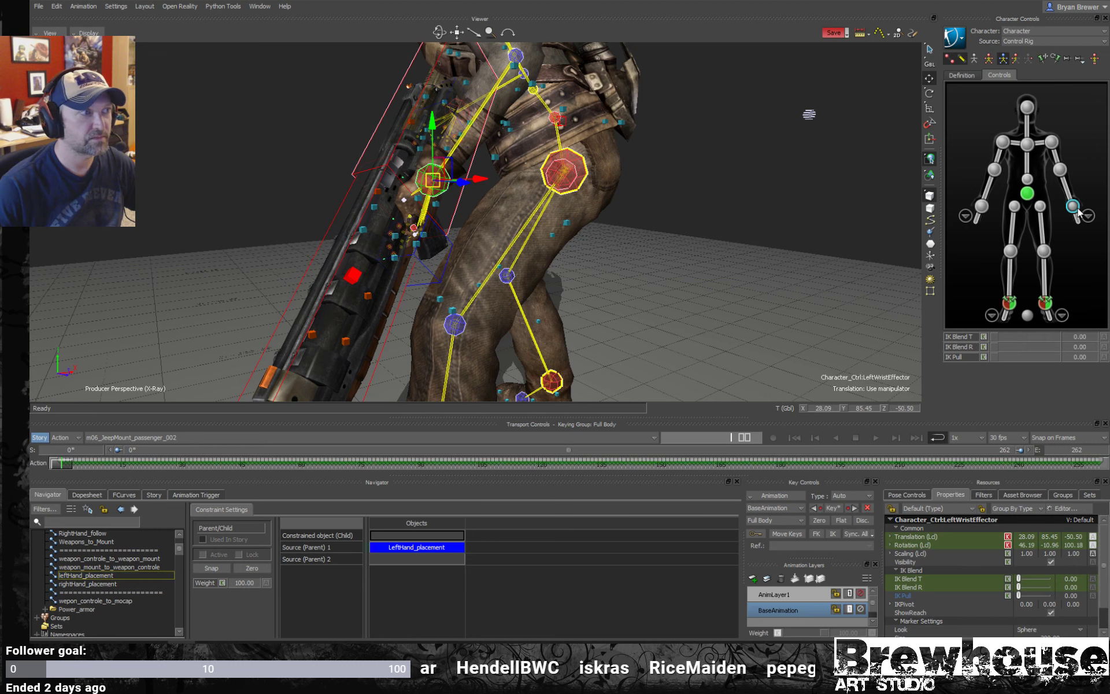
right_click(1077, 209)
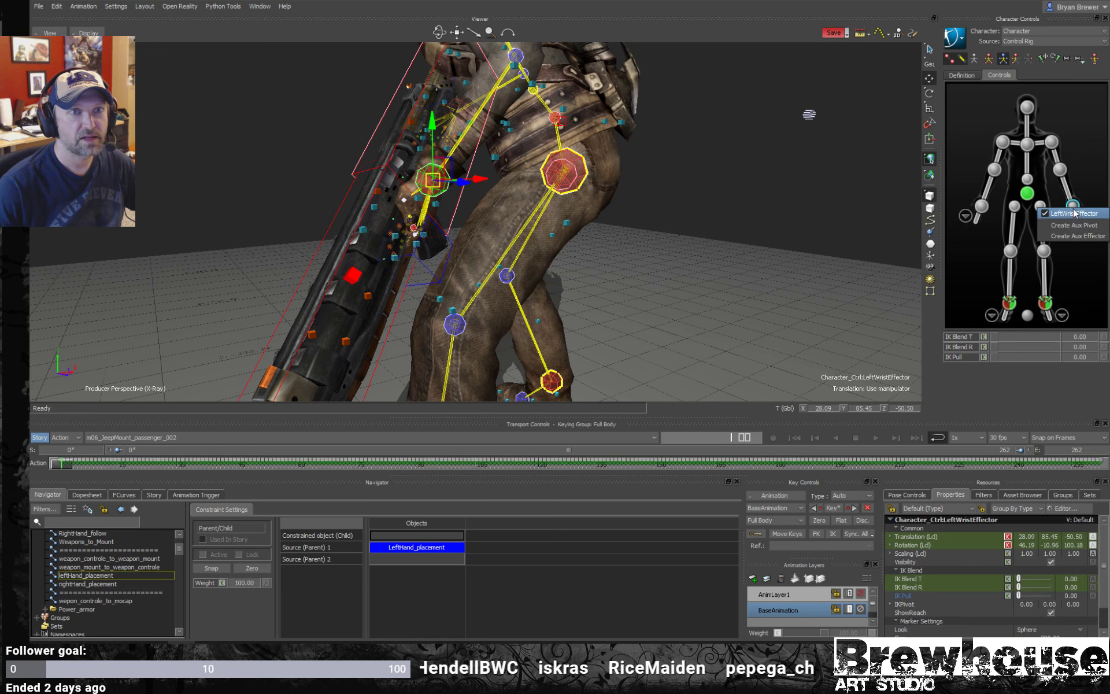
click(1085, 237)
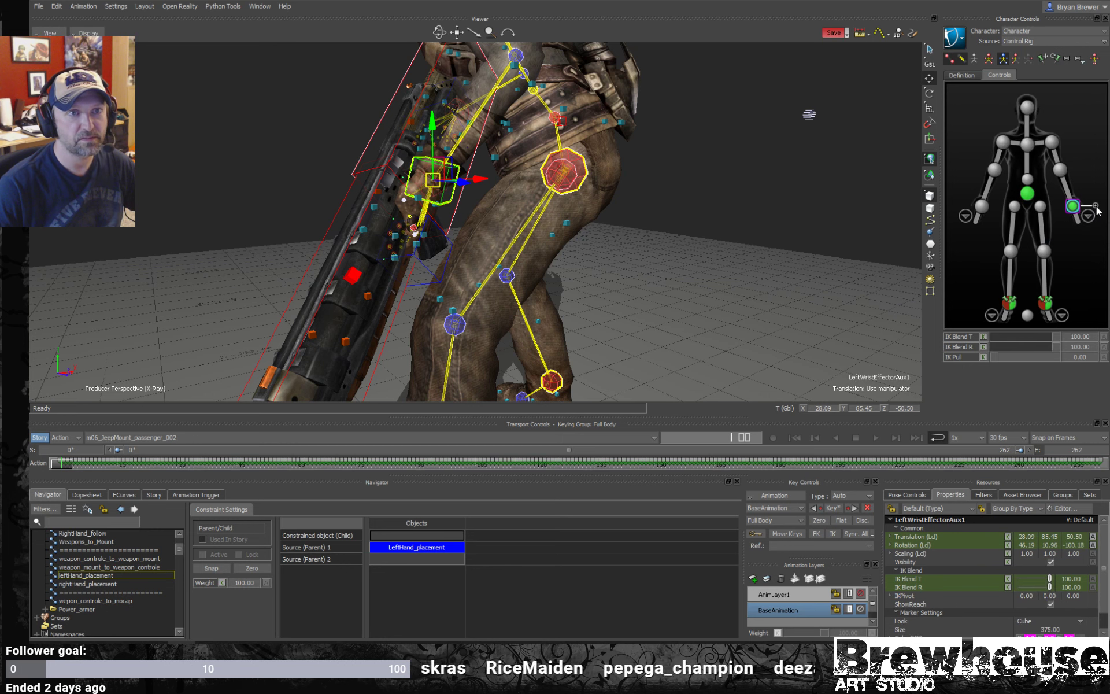
- Turn off the IK Pull on the left and right ankle effectors
click(1045, 302)
shift+click(1046, 309)
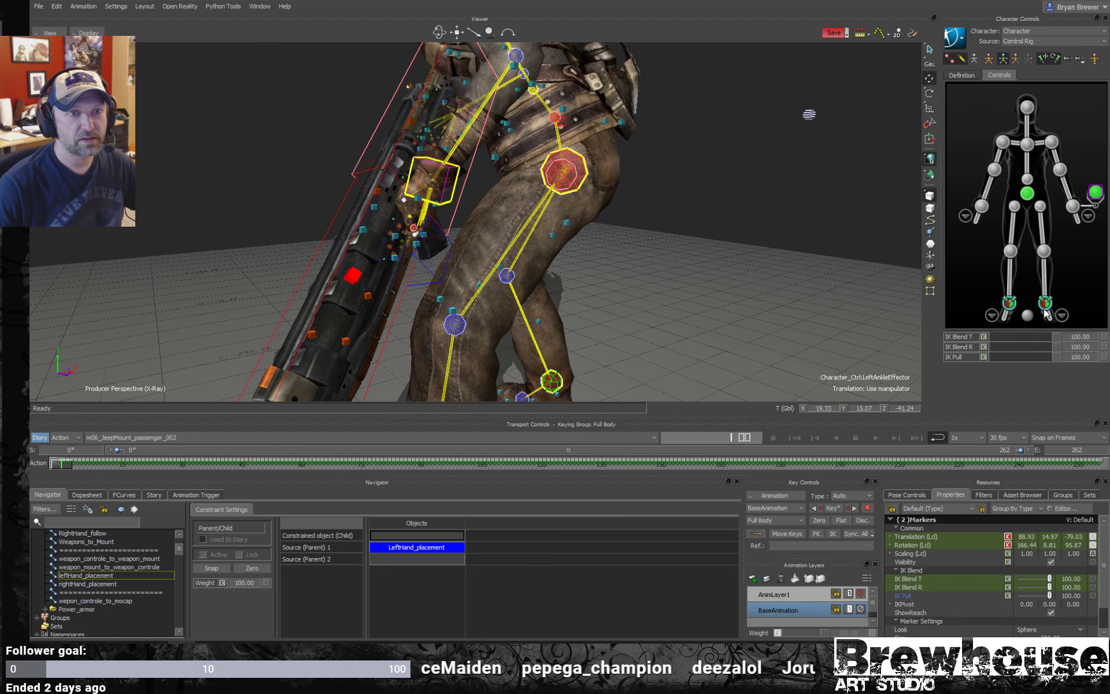
click(1083, 238)
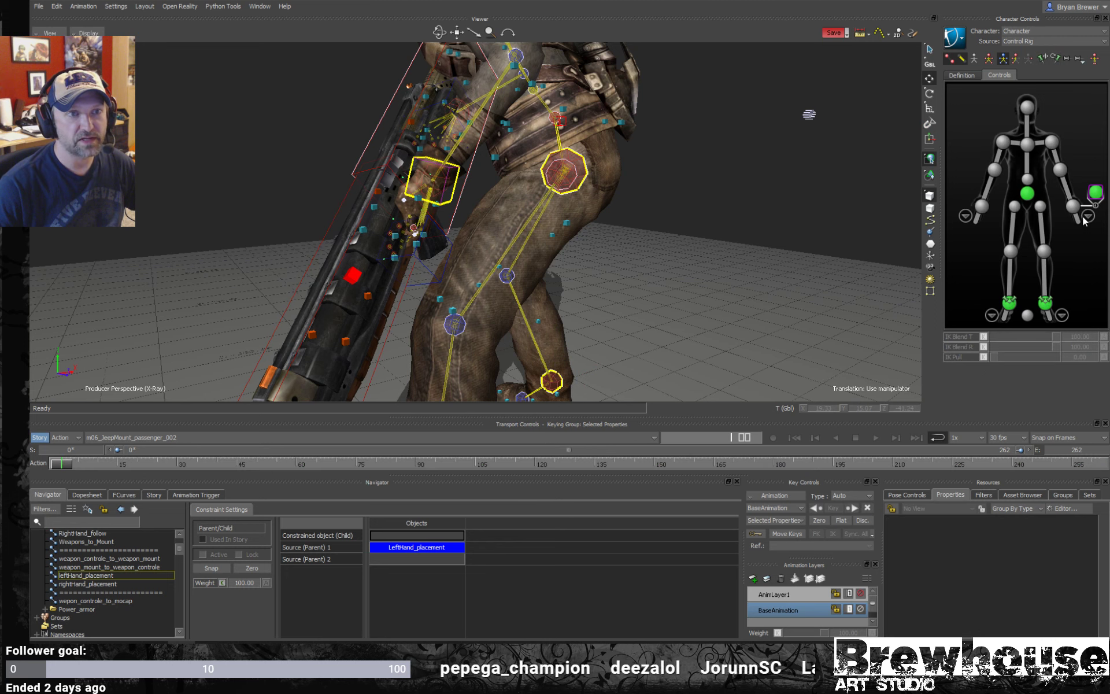
click(1095, 193)
mouse_move(619, 152)
mouse_down()
mouse_move(651, 227)
mouse_move(668, 238)
mouse_move(706, 206)
mouse_up()
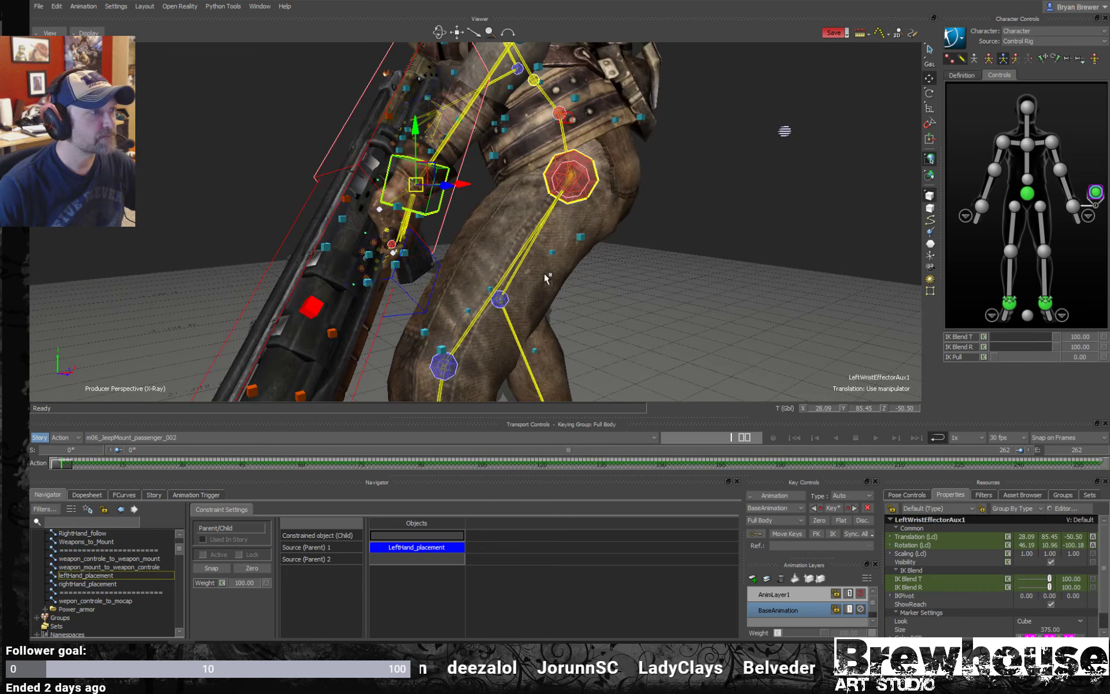
click(425, 313)
right_click(424, 313)
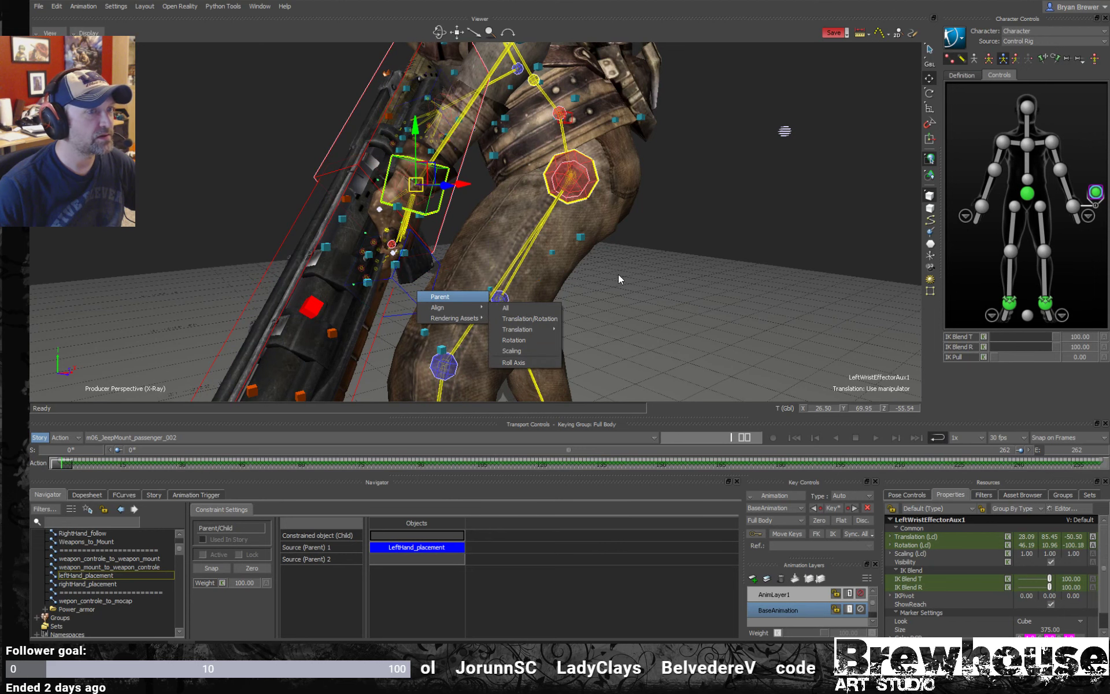
click(457, 323)
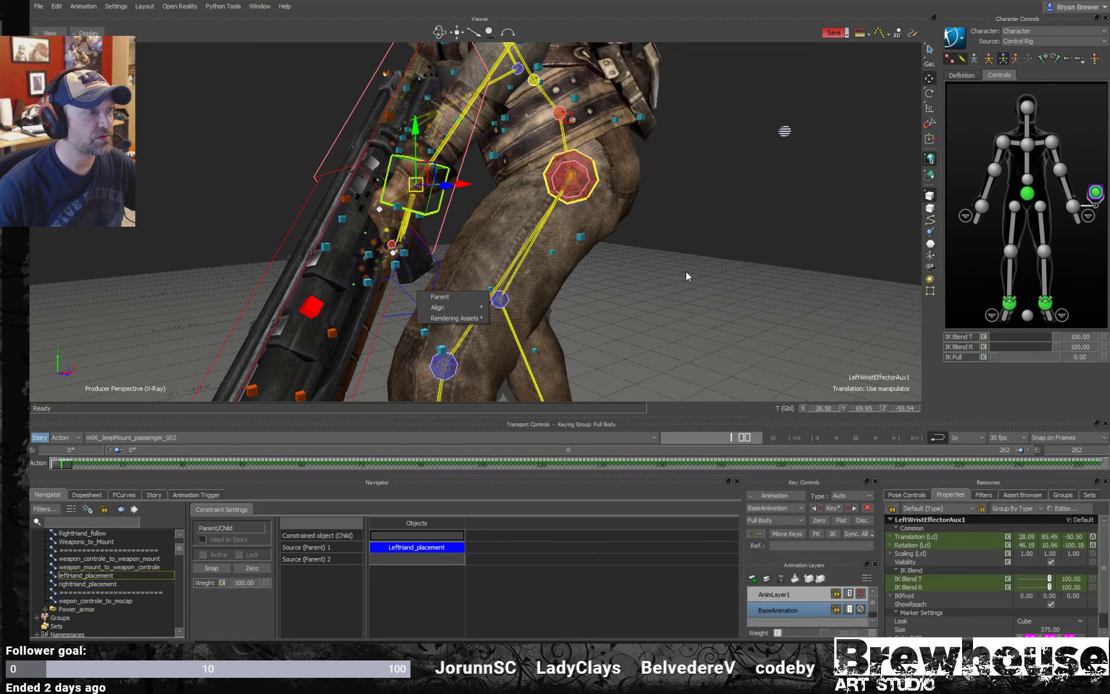
- Constrain LeftWristEffectorAux1 to LeftHand_placement with a zero offset, then set its IK Blend T to 0 and lower its IK Blend R
click(1095, 193)
drag(662, 282, 423, 536)
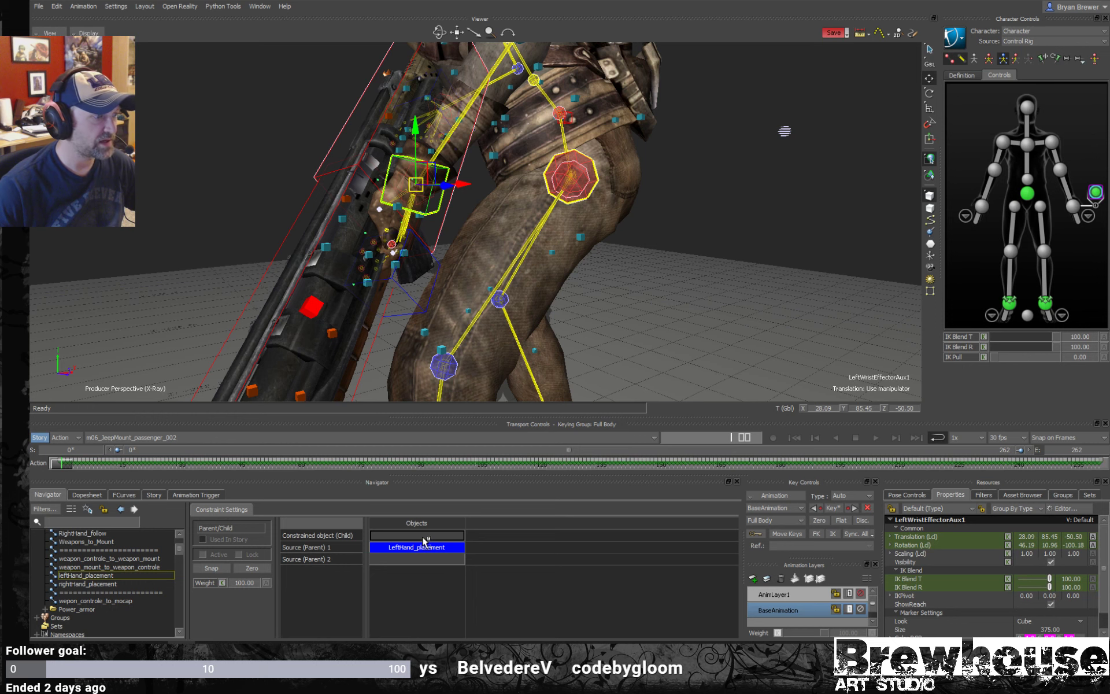
click(252, 569)
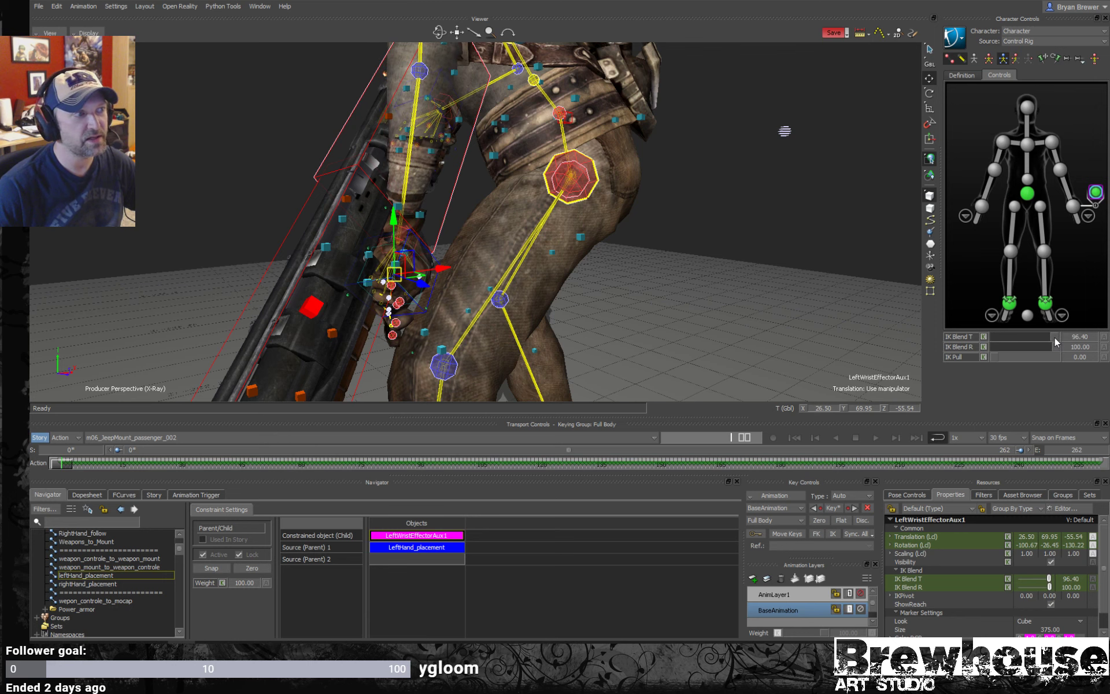
drag(1054, 337, 990, 346)
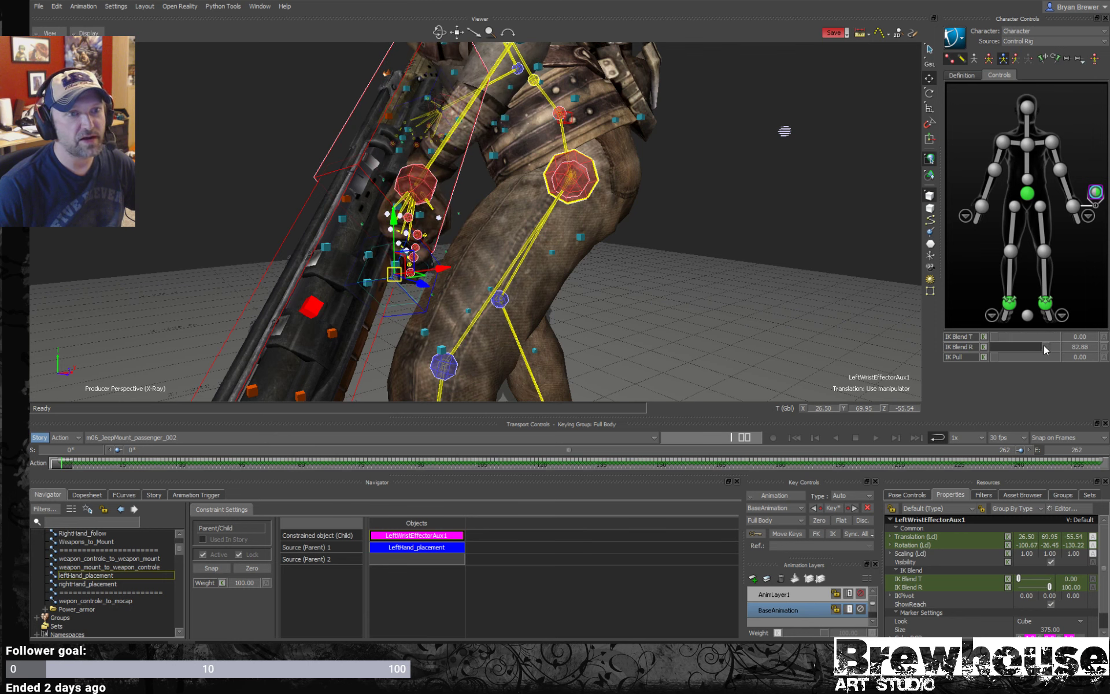
- Align the LeftHand_placement marker to the left wrist effector in both translation and rotation
click(747, 211)
drag(694, 225, 400, 171)
click(403, 325)
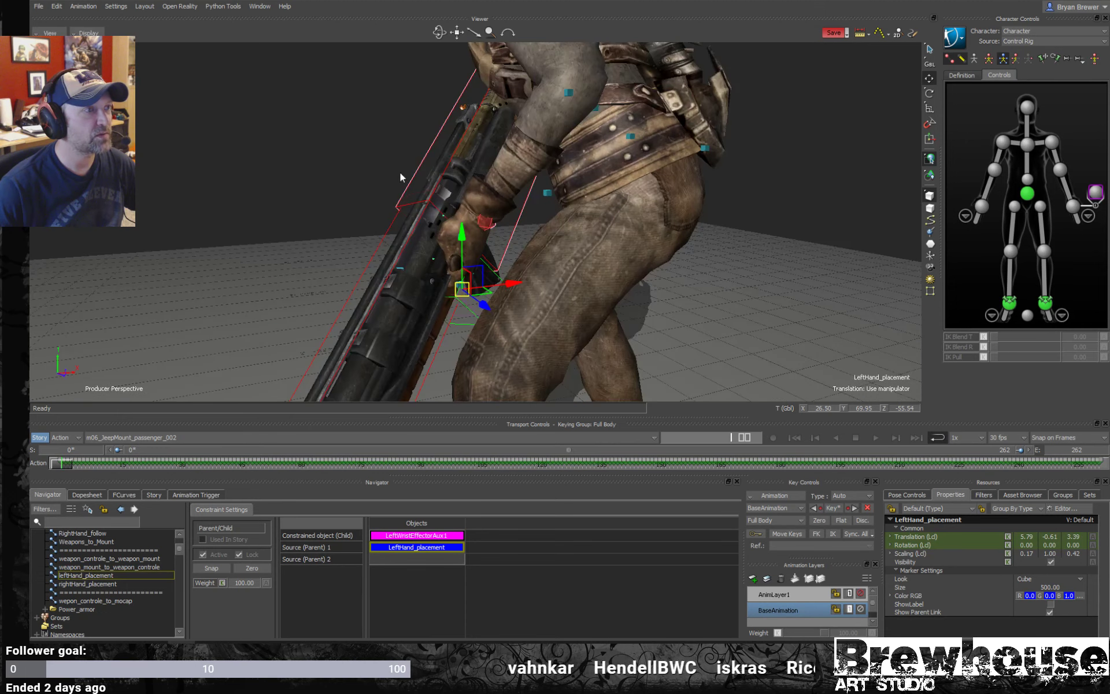
shift+click(474, 213)
right_click(484, 228)
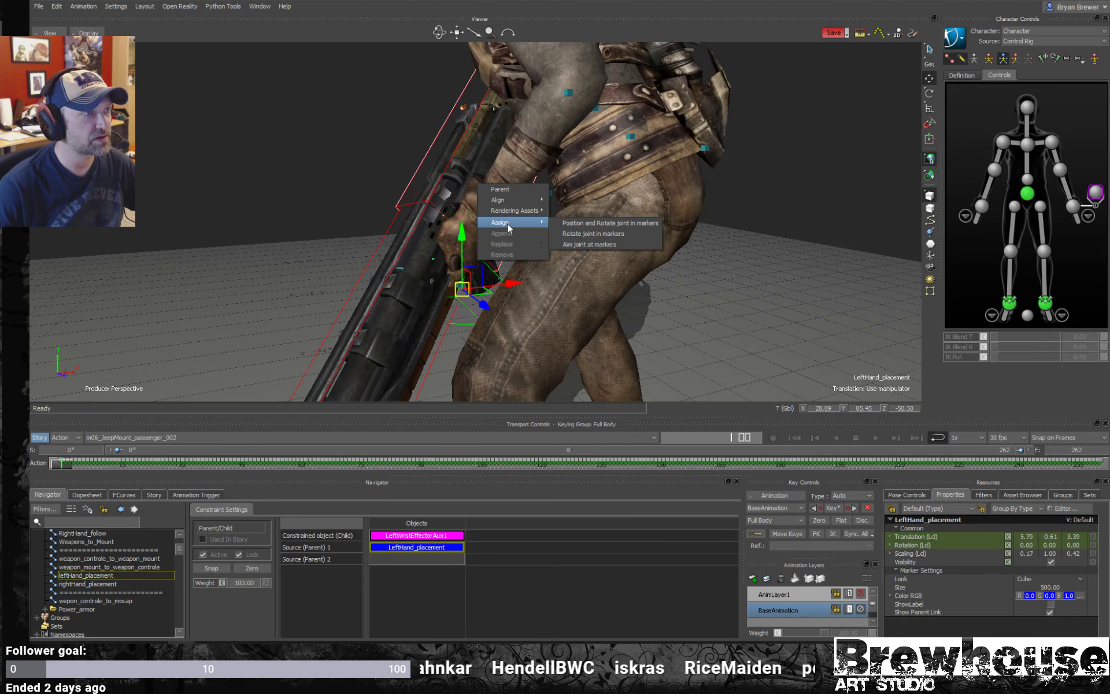
mouse_move(509, 198)
click(579, 214)
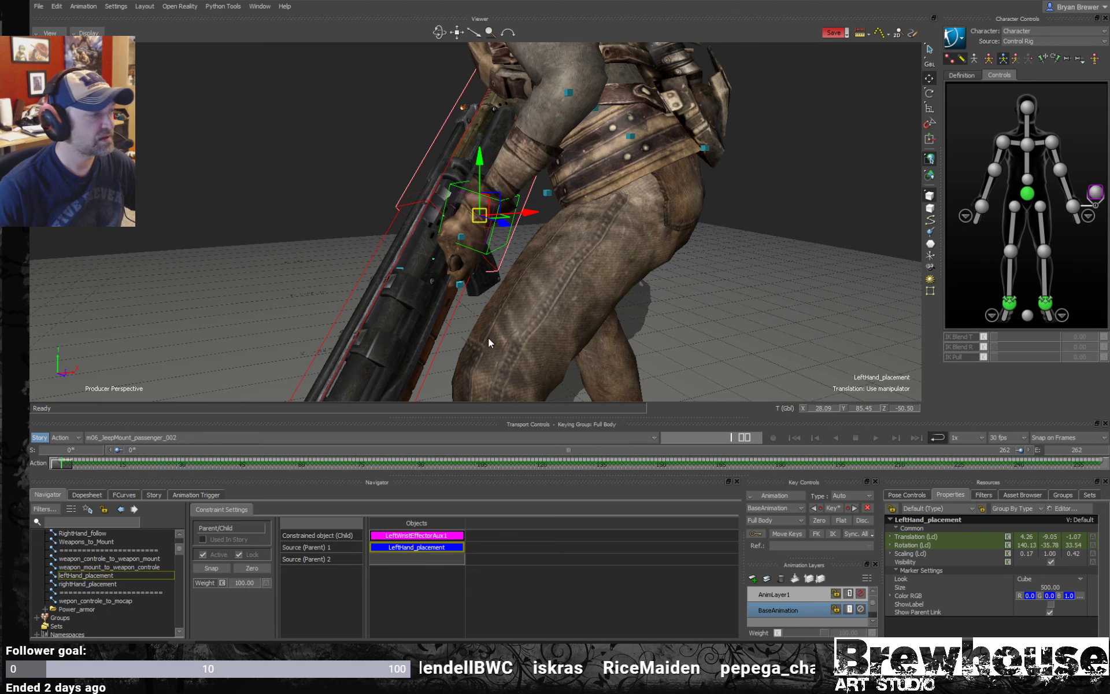
- Key LeftHand_placement on AnimLayer1 at the first frame, and play back the animation to check the left hand
click(775, 594)
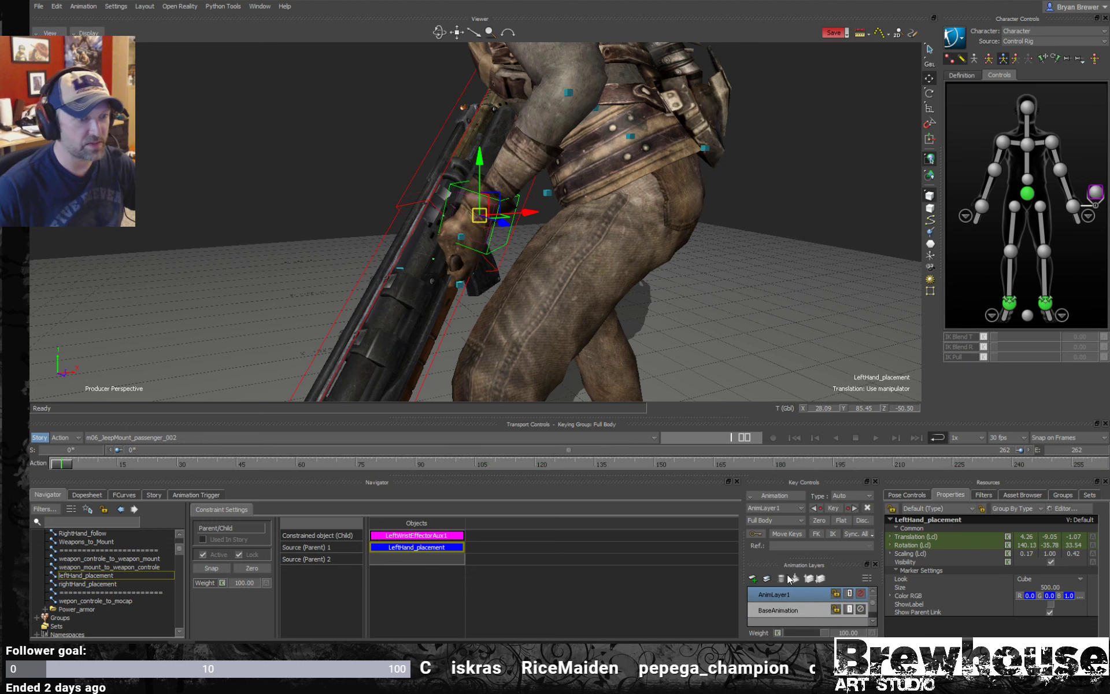
ctrl+shift+drag(397, 323, 617, 254)
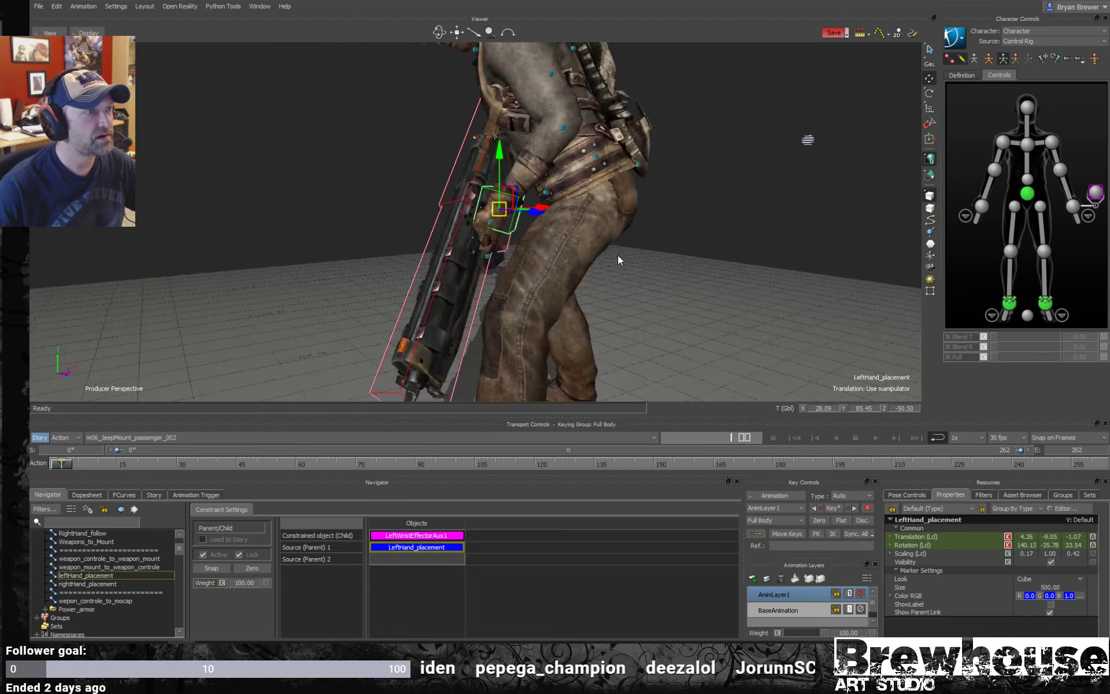
key(space)
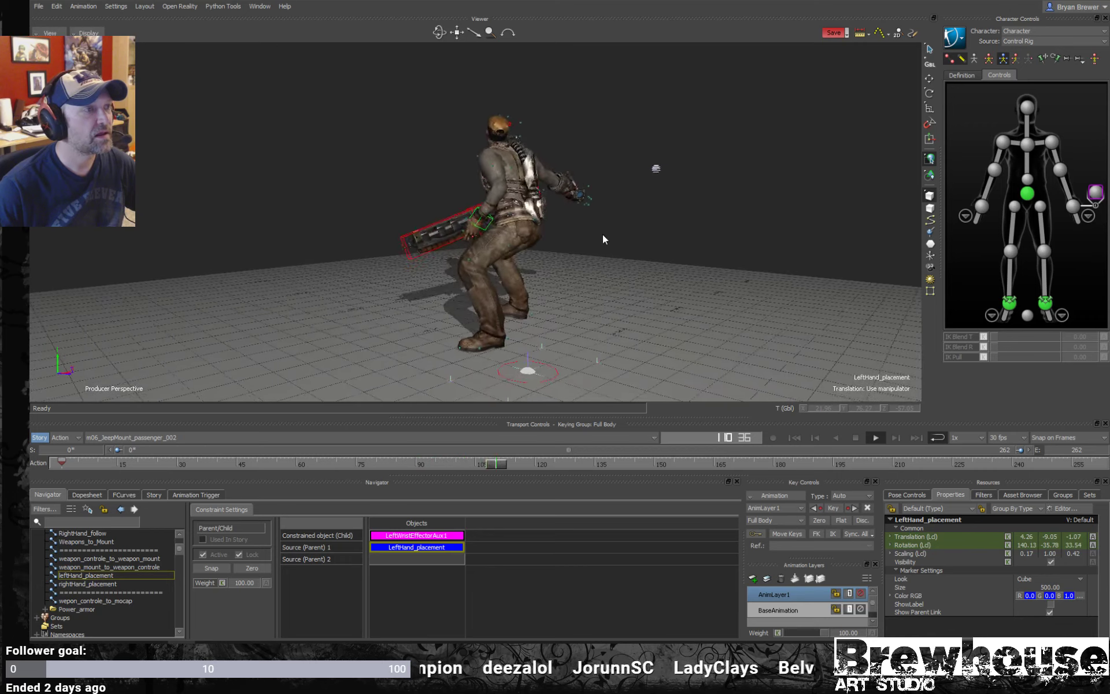
key(space)
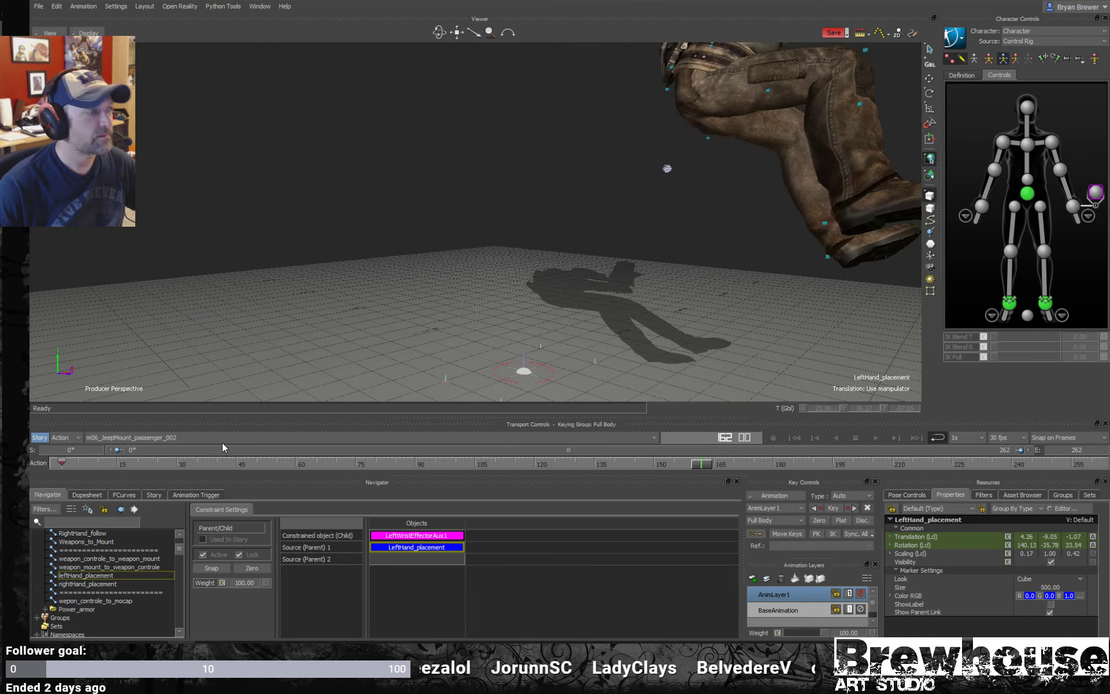
drag(116, 463, 62, 464)
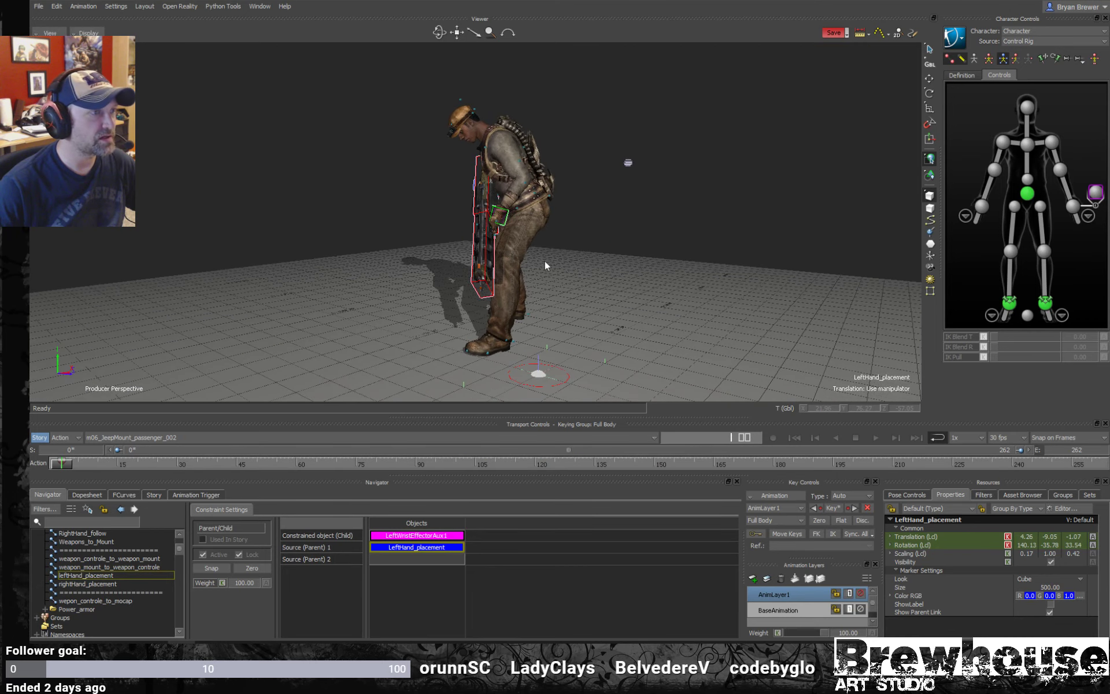
- Split the viewer into two panes, keeping the perspective view in one and showing the schematic in the other
ctrl+drag(545, 262, 635, 220)
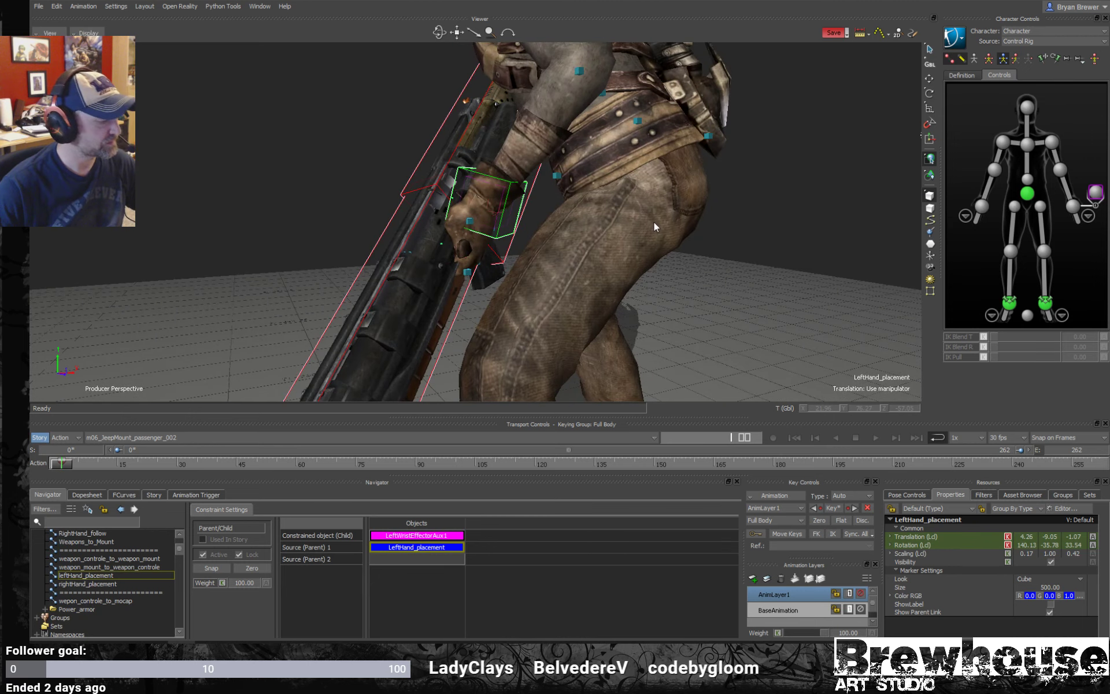
key(ctrl+alt+2)
key(ctrl+alt+3)
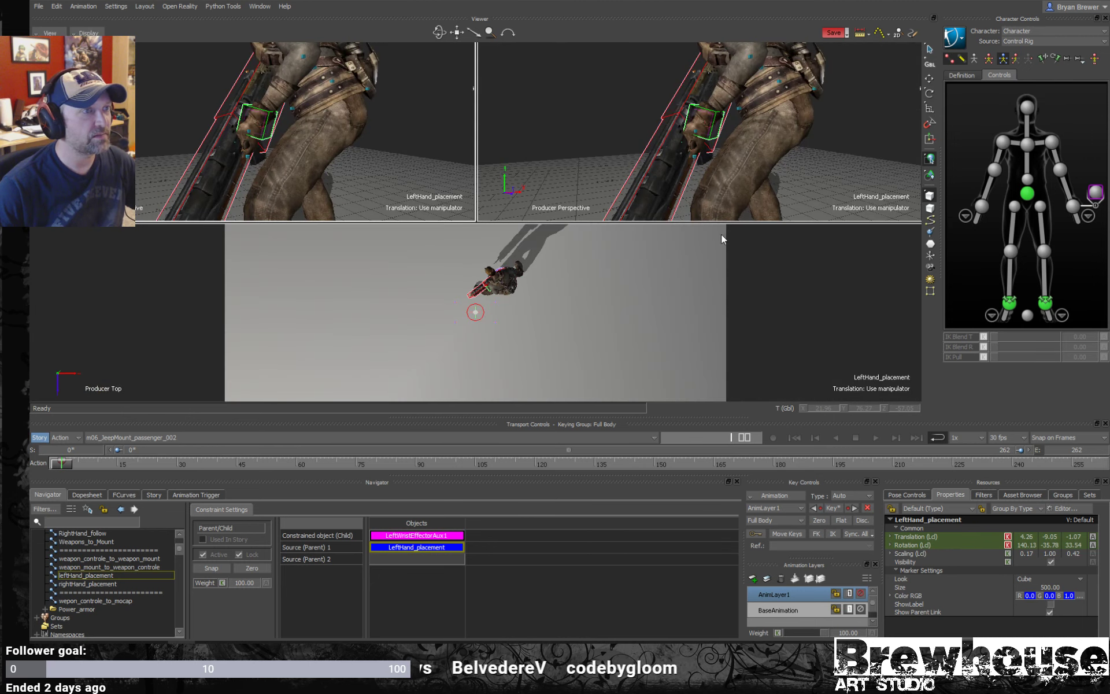
key(ctrl+alt+1)
key(ctrl+alt+2)
key(ctrl+w)
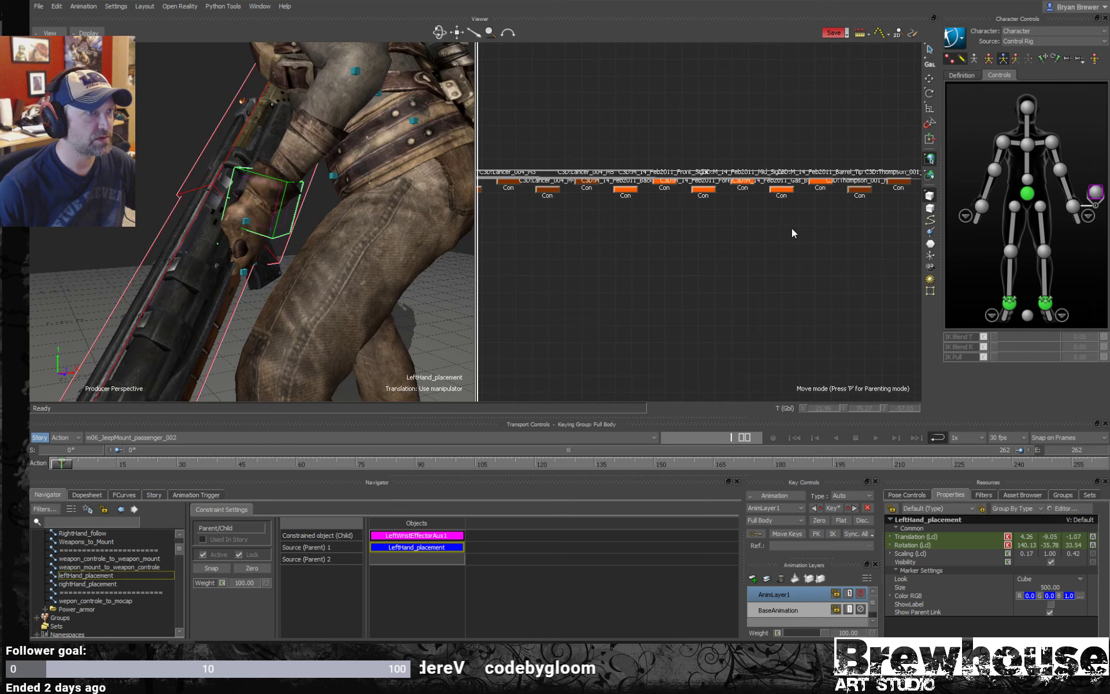
- Find the right hand's finger hierarchy in the schematic and select its three thumb bones
ctrl+drag(786, 234, 667, 237)
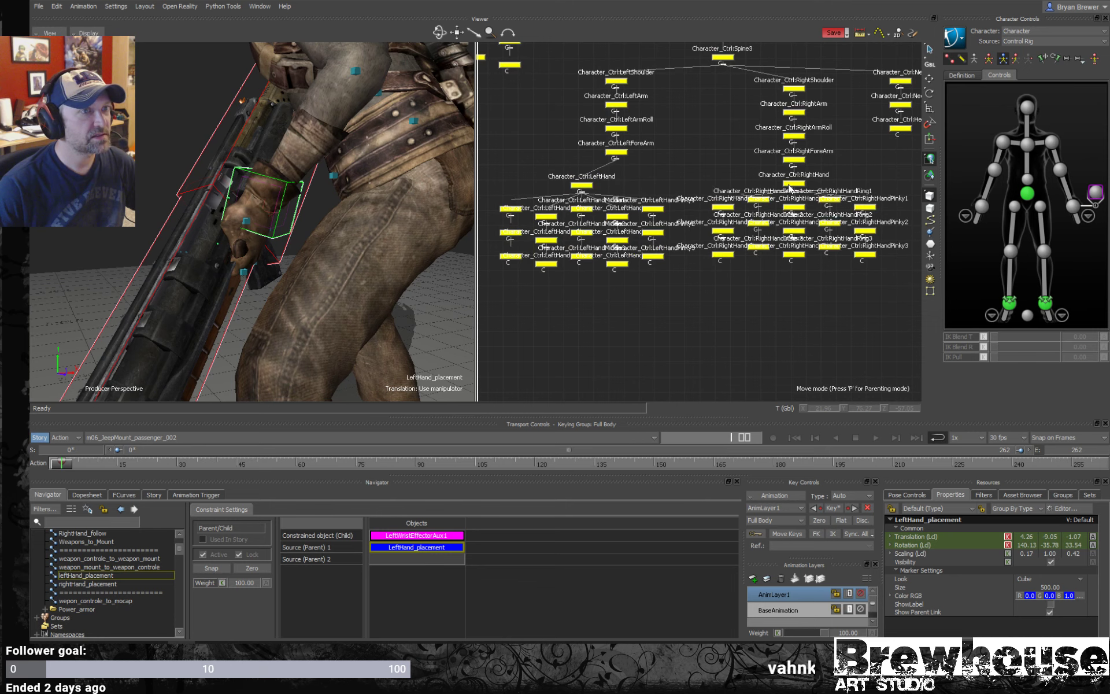
ctrl+drag(828, 197, 787, 223)
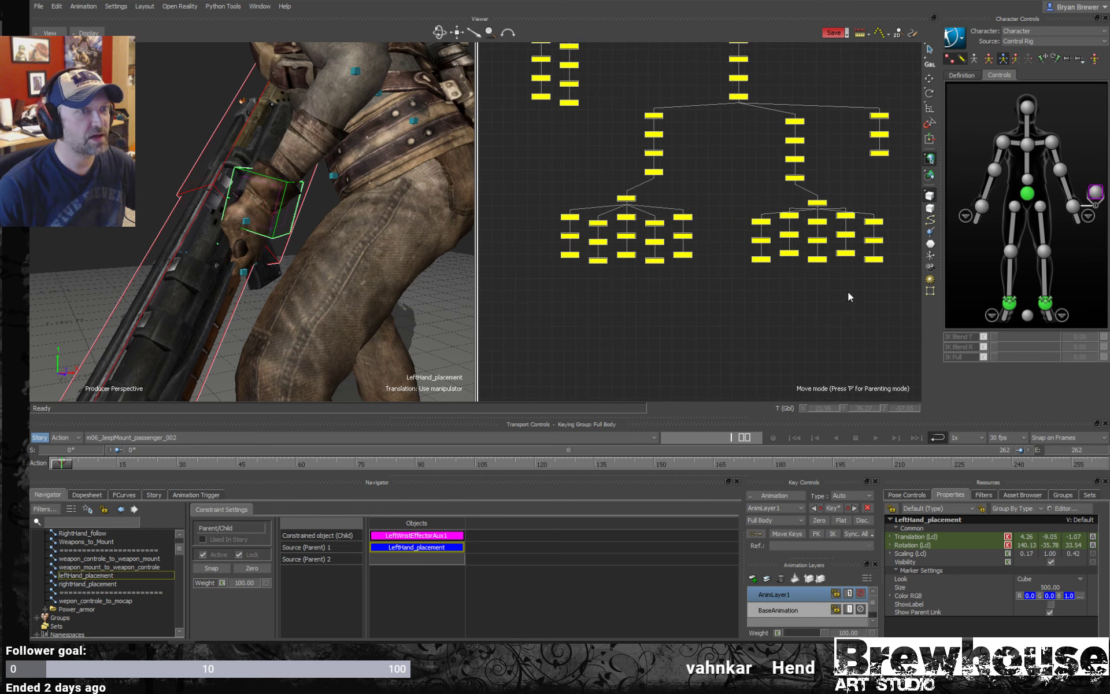
drag(849, 296, 746, 213)
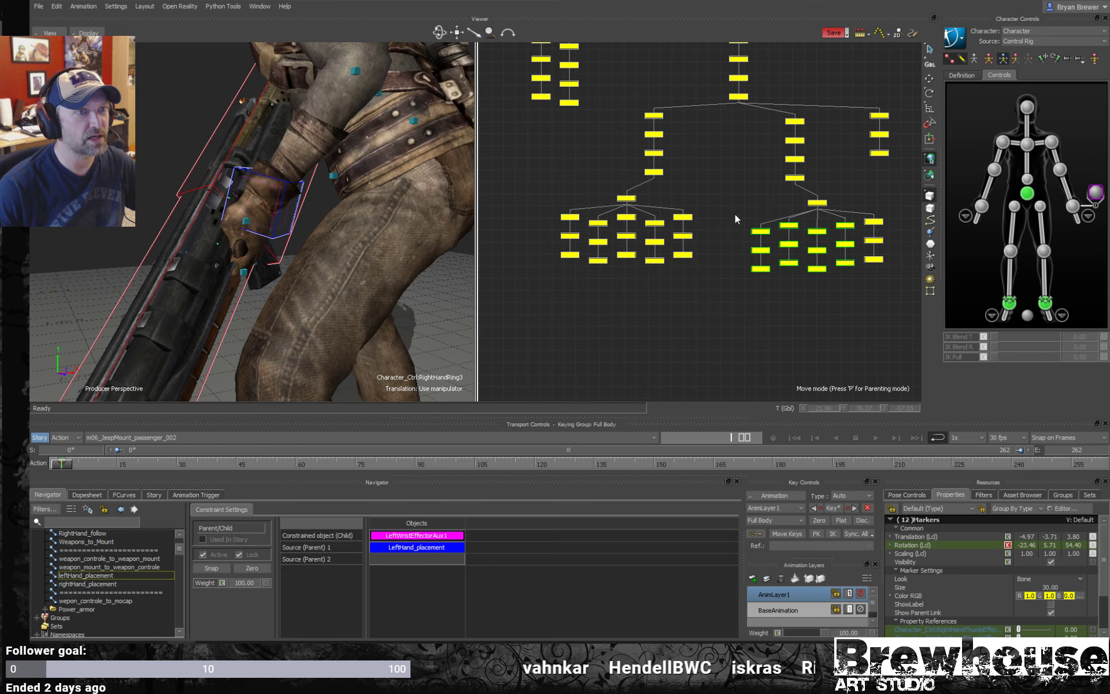
drag(755, 295, 770, 297)
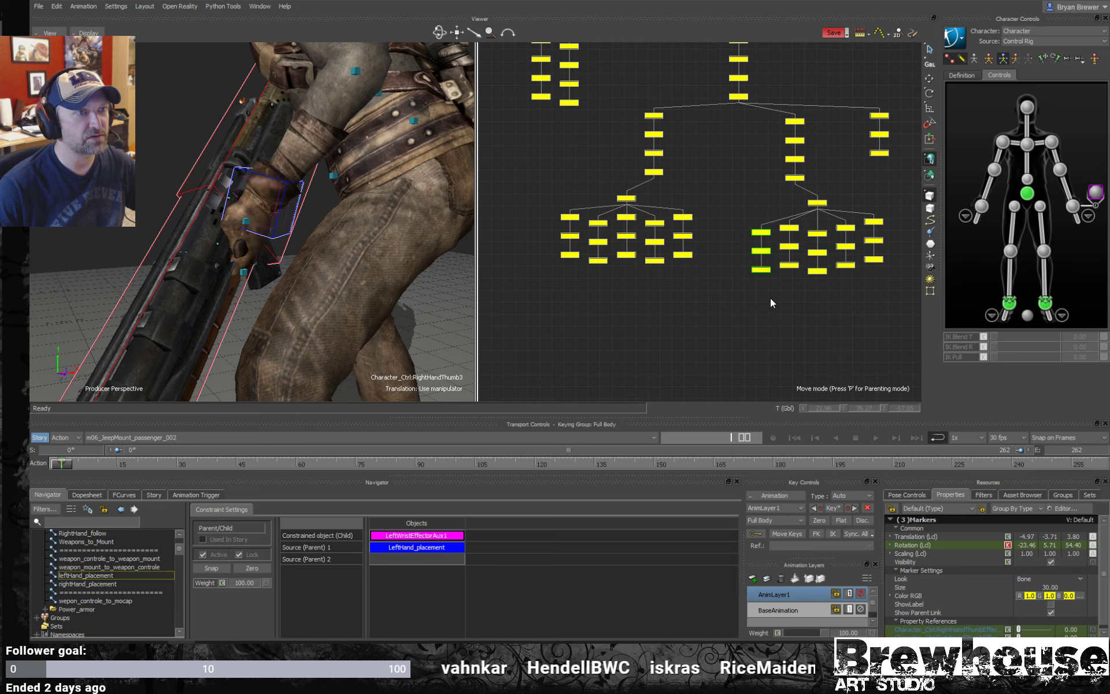
- Rearrange the finger nodes in the schematic: lower the left middle finger chain, angle both thumb chains outward, and shift the right hand hierarchy slightly sideways
drag(652, 283, 625, 224)
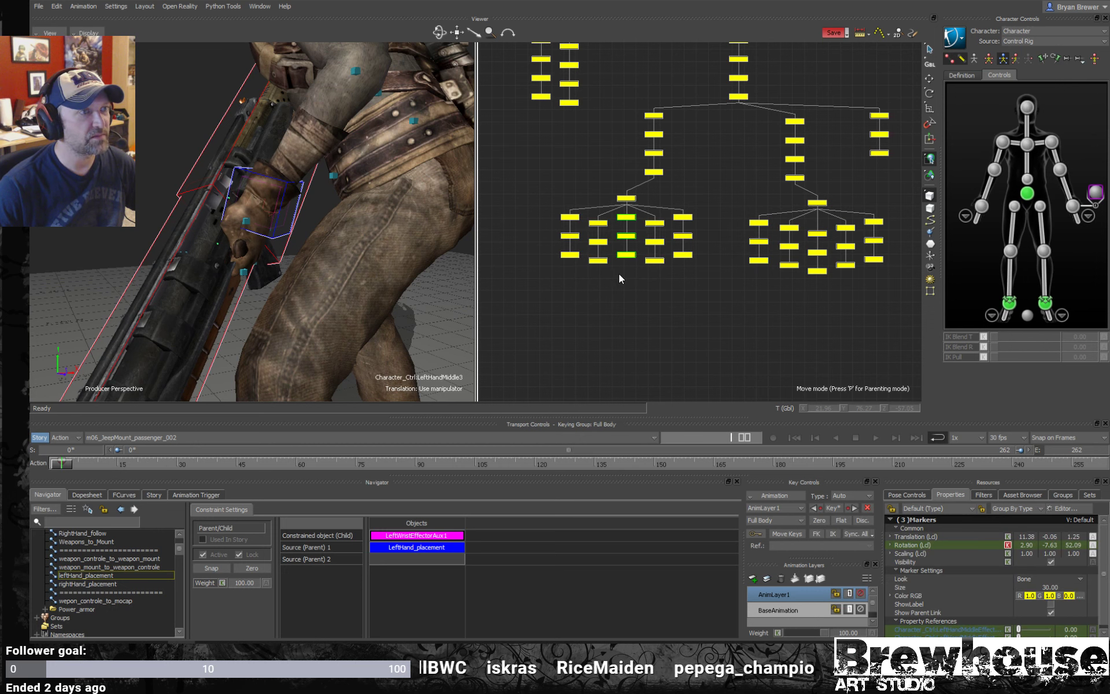
drag(582, 272, 557, 230)
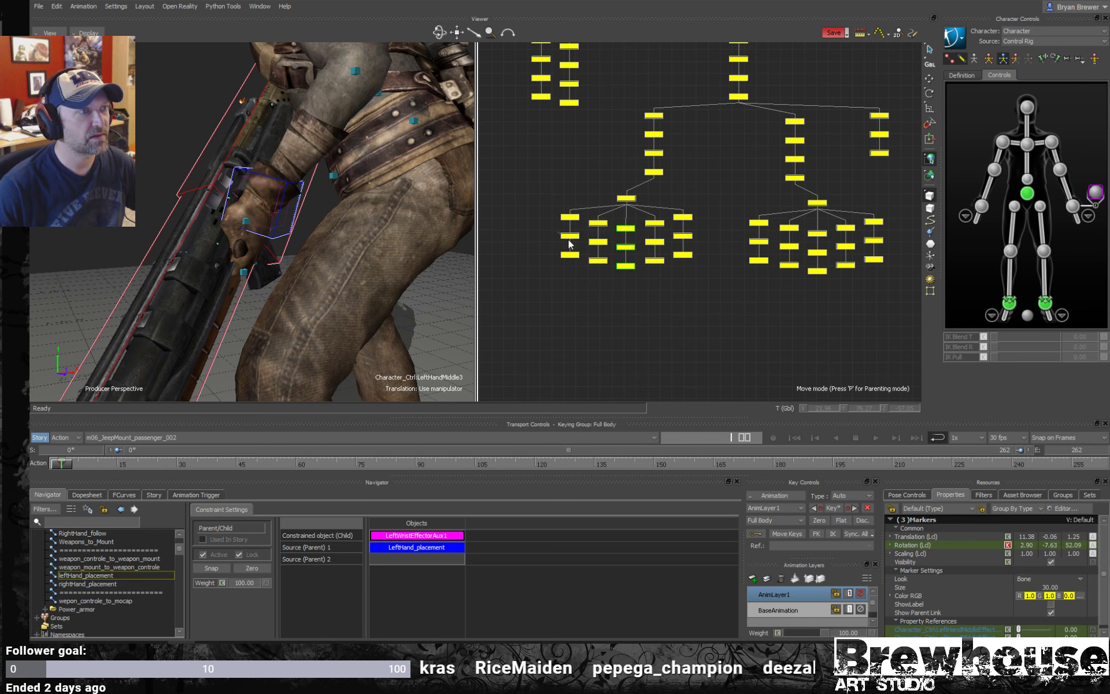
drag(775, 285, 758, 255)
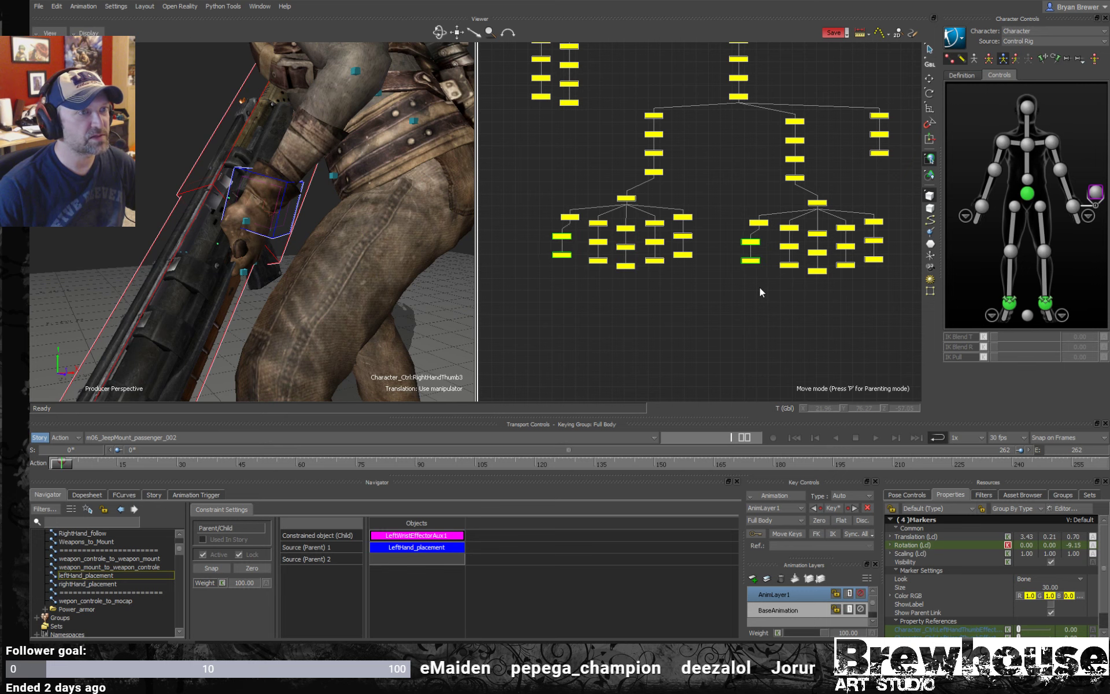
shift+click(563, 253)
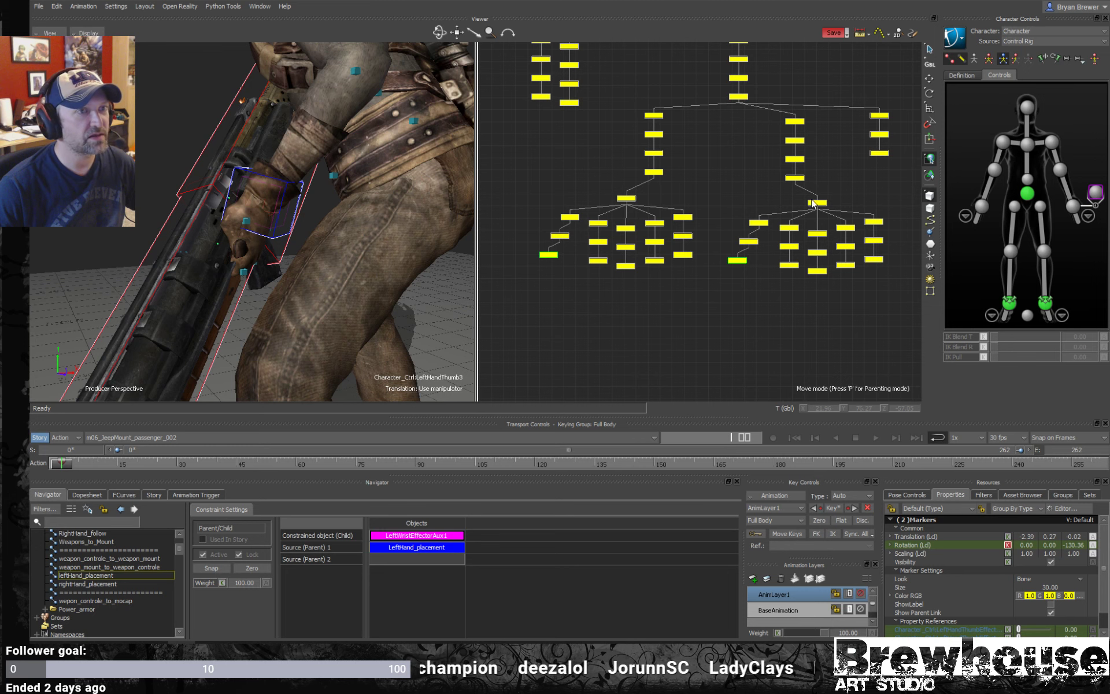
drag(817, 202, 833, 203)
- Locate the left hand's finger hierarchy in the schematic and select its first thumb bone, LeftHandThumb1
drag(741, 313, 713, 300)
scroll(715, 269, up, 5)
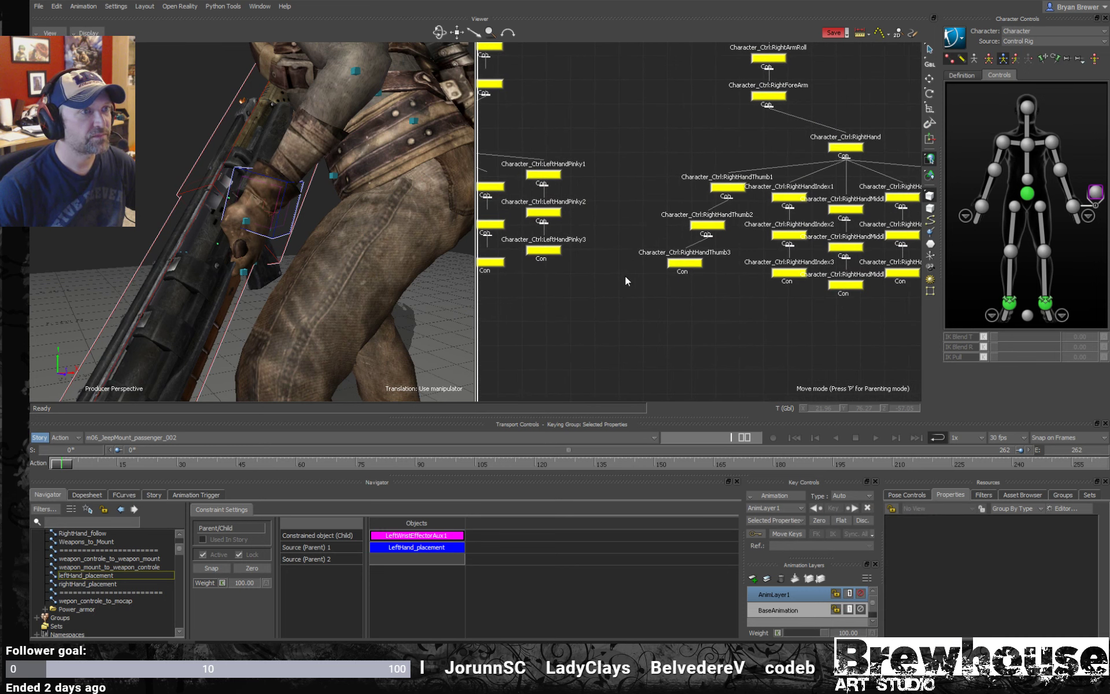
key(f)
click(634, 194)
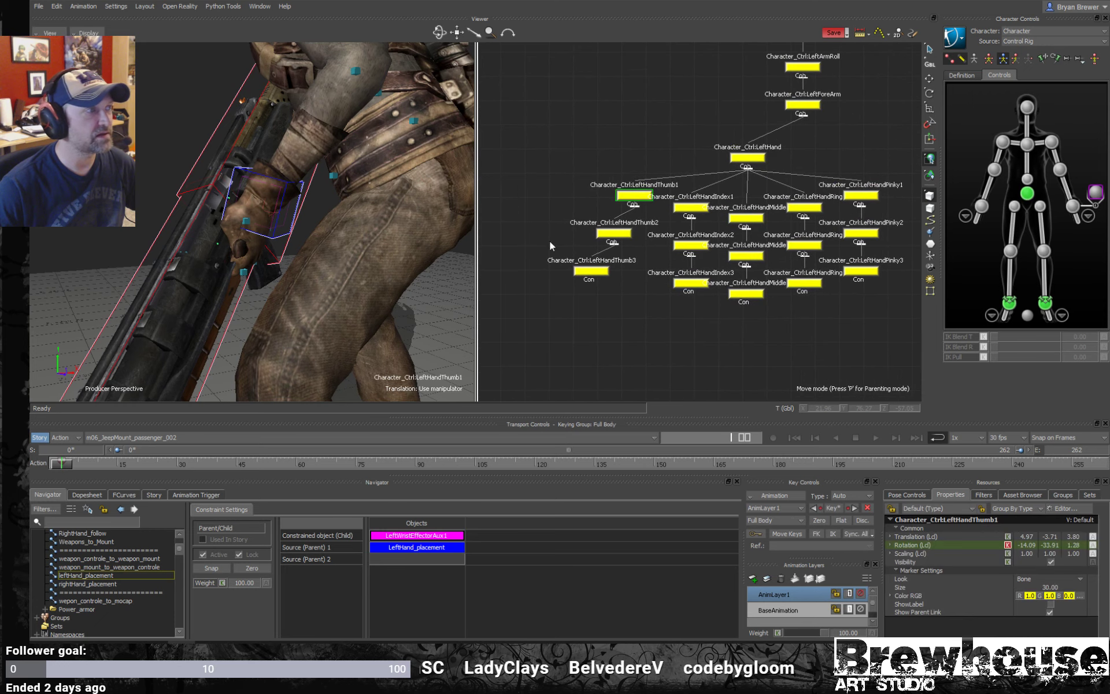
scroll(341, 258, up, 3)
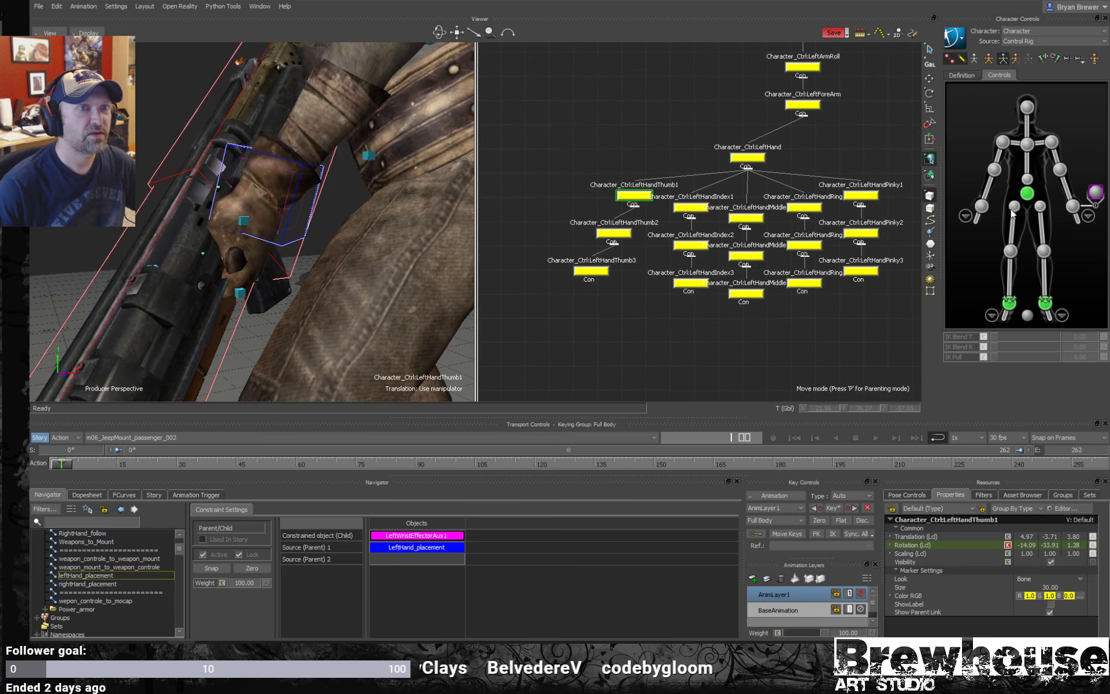
- Select the LeftHand_placement marker and rotate it slightly to adjust the left hand's angle on the rifle
click(1073, 206)
key(e)
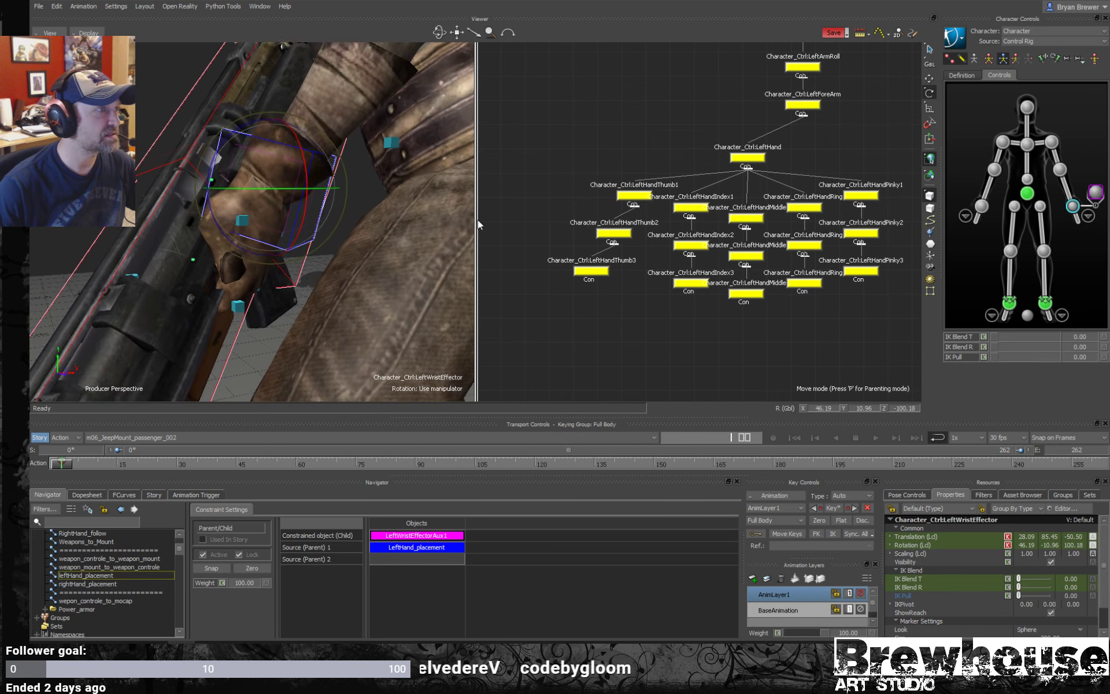
click(1096, 193)
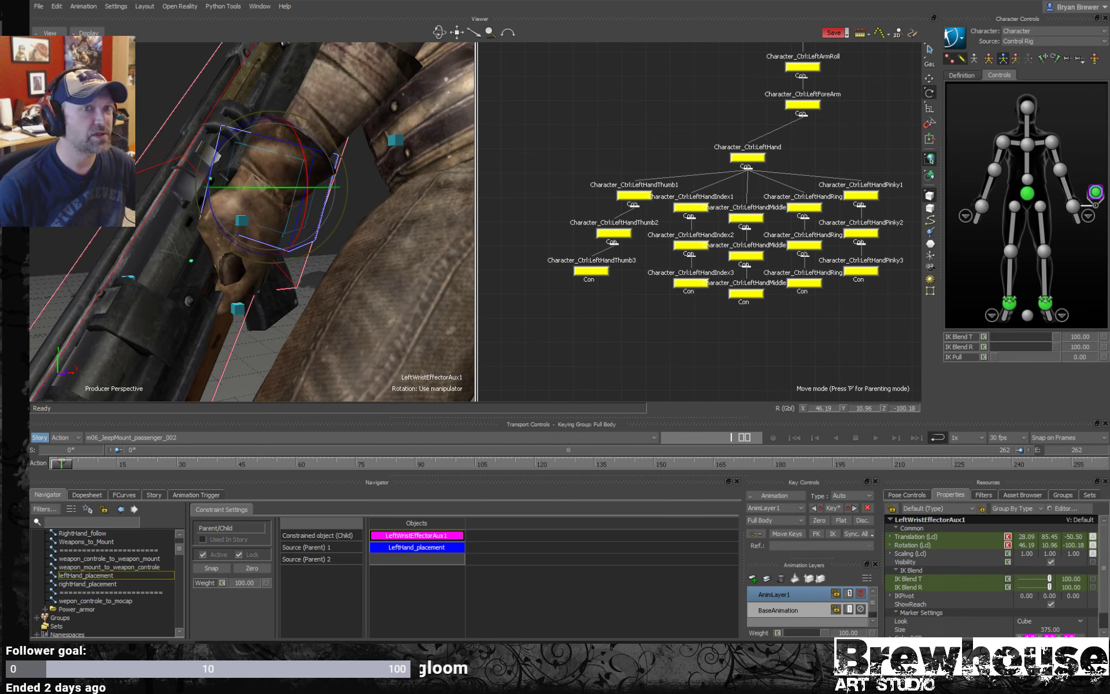
click(629, 342)
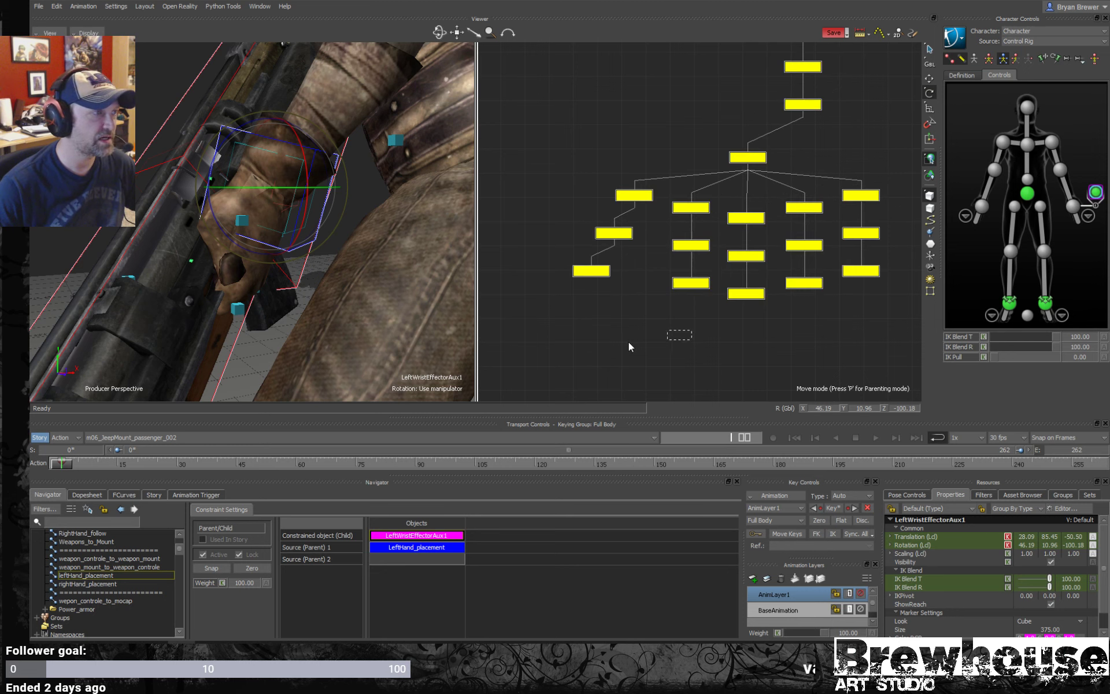
click(288, 251)
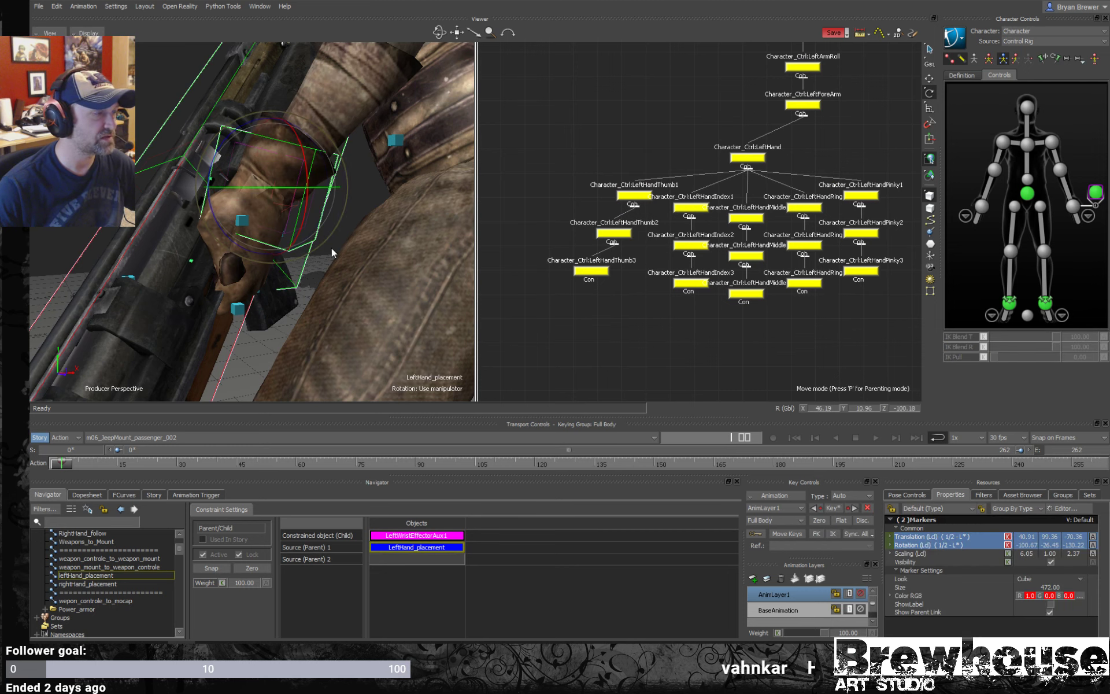
click(275, 325)
click(300, 250)
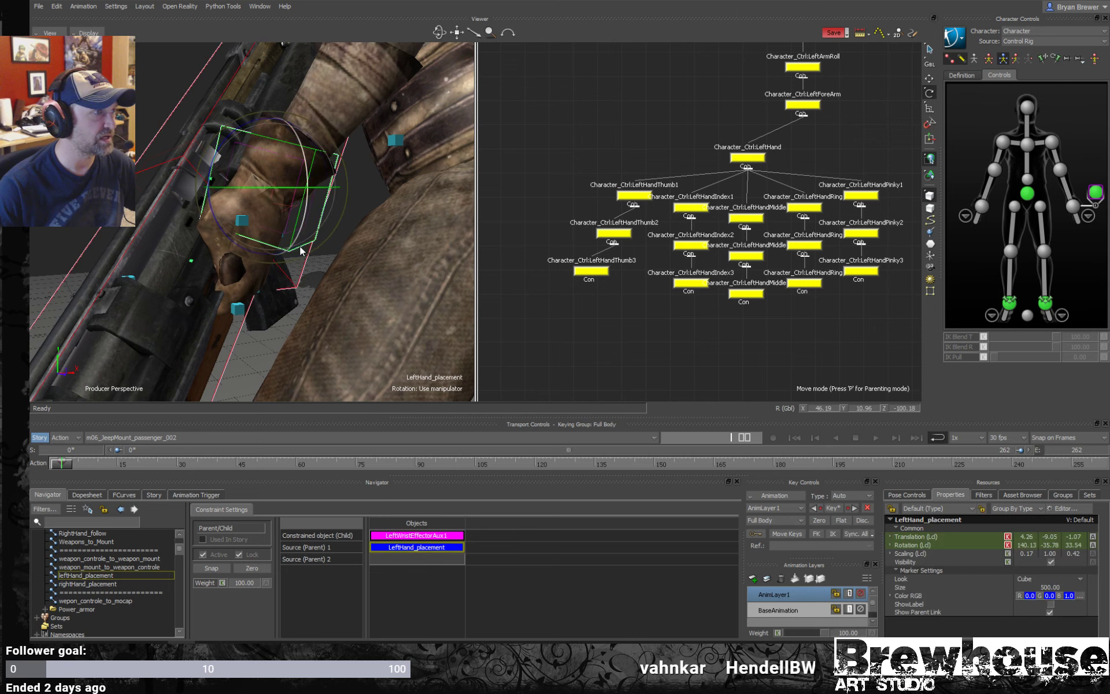
mouse_move(293, 199)
mouse_down()
mouse_move(279, 189)
mouse_move(344, 202)
mouse_move(292, 186)
mouse_move(315, 196)
mouse_up()
- Move the LeftHand_placement marker to a local translation of about 4.02, -10.35, 0.20 to seat the left hand on the rifle
key(t)
click(259, 168)
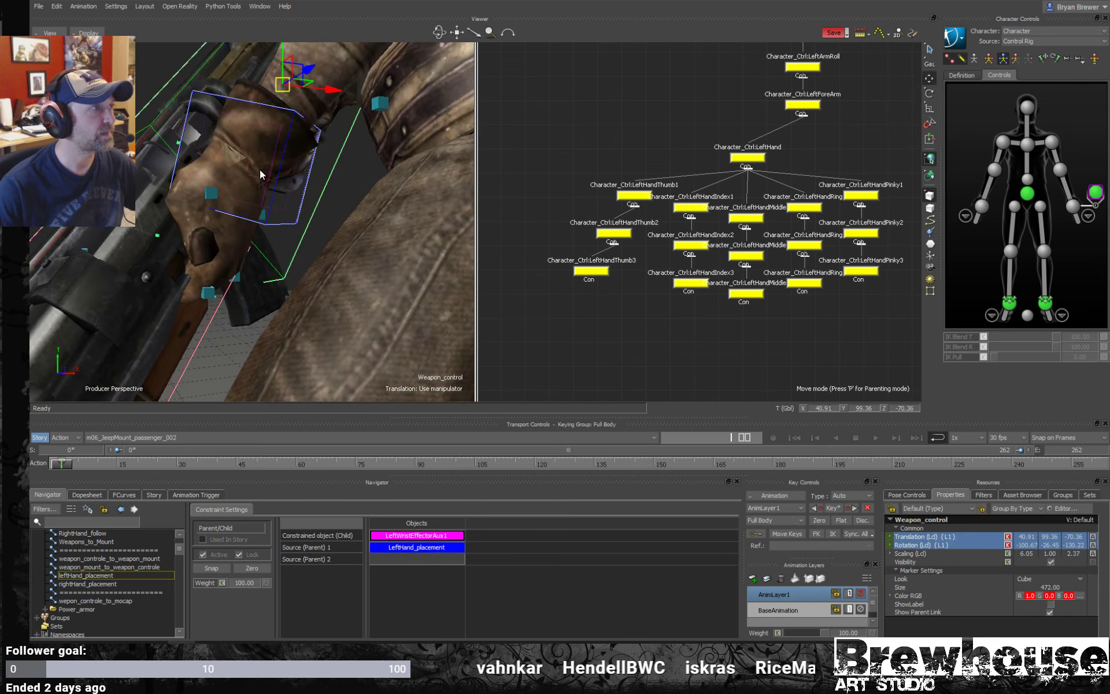
drag(326, 106, 325, 146)
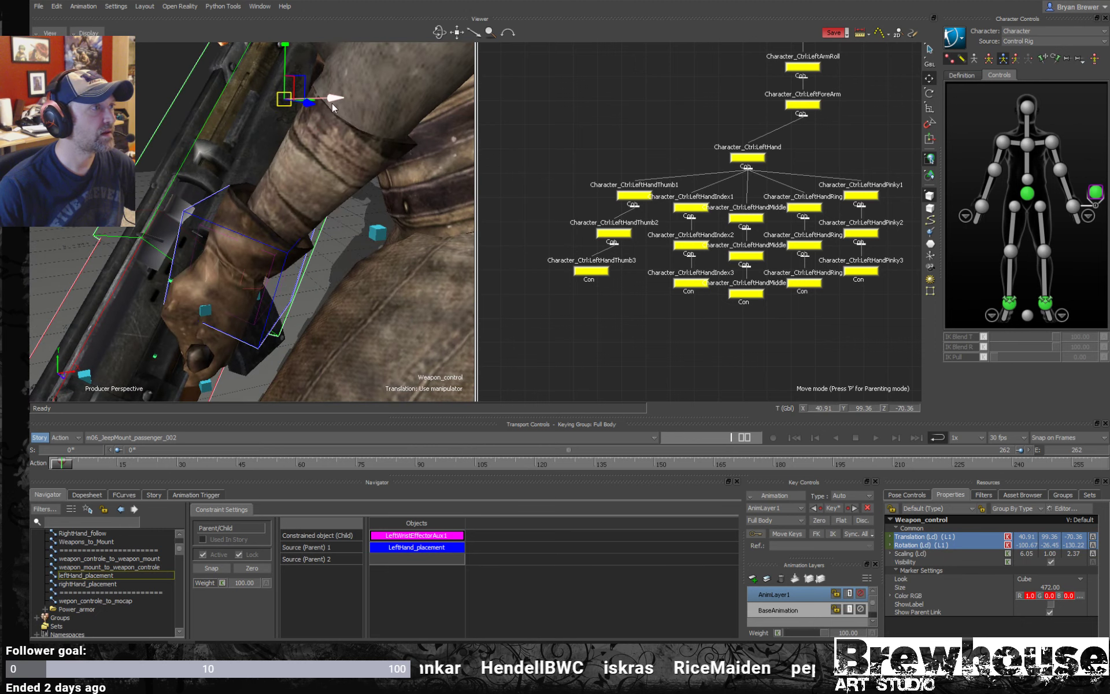
drag(332, 103, 269, 210)
click(226, 164)
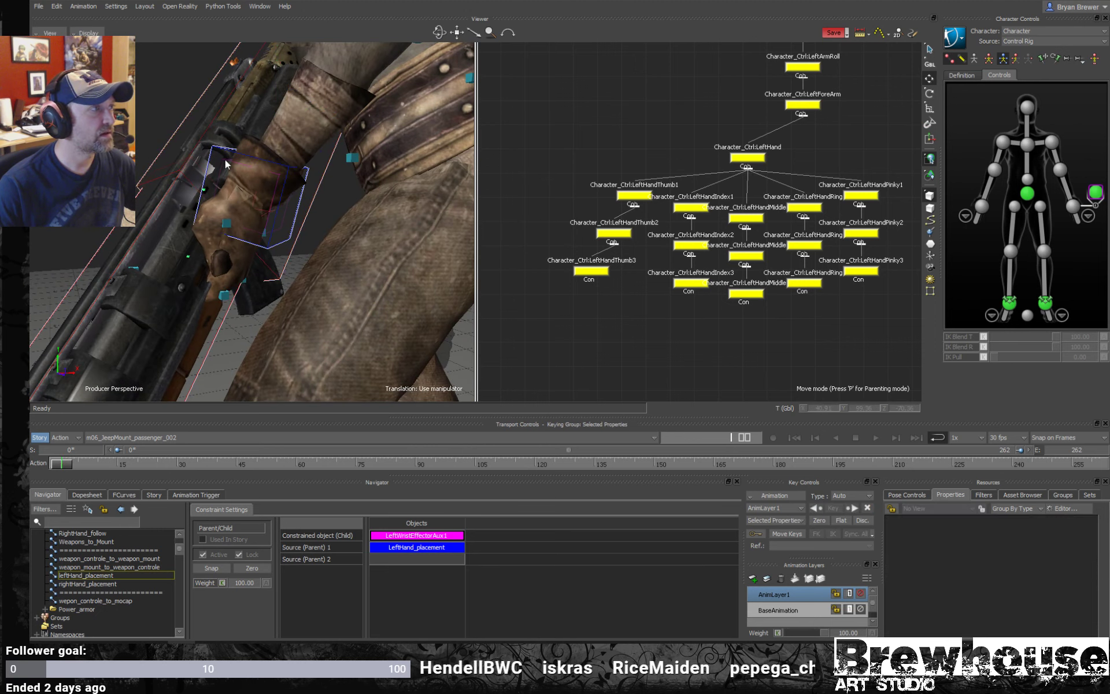
click(275, 218)
mouse_move(303, 200)
mouse_down()
mouse_move(334, 193)
mouse_move(339, 205)
mouse_move(318, 168)
mouse_move(376, 155)
mouse_move(295, 200)
mouse_move(341, 182)
mouse_move(333, 206)
mouse_move(366, 173)
mouse_move(324, 154)
mouse_move(336, 158)
mouse_move(327, 168)
mouse_move(352, 172)
mouse_move(341, 178)
mouse_move(378, 182)
mouse_move(374, 203)
mouse_move(392, 196)
mouse_move(346, 167)
mouse_up()
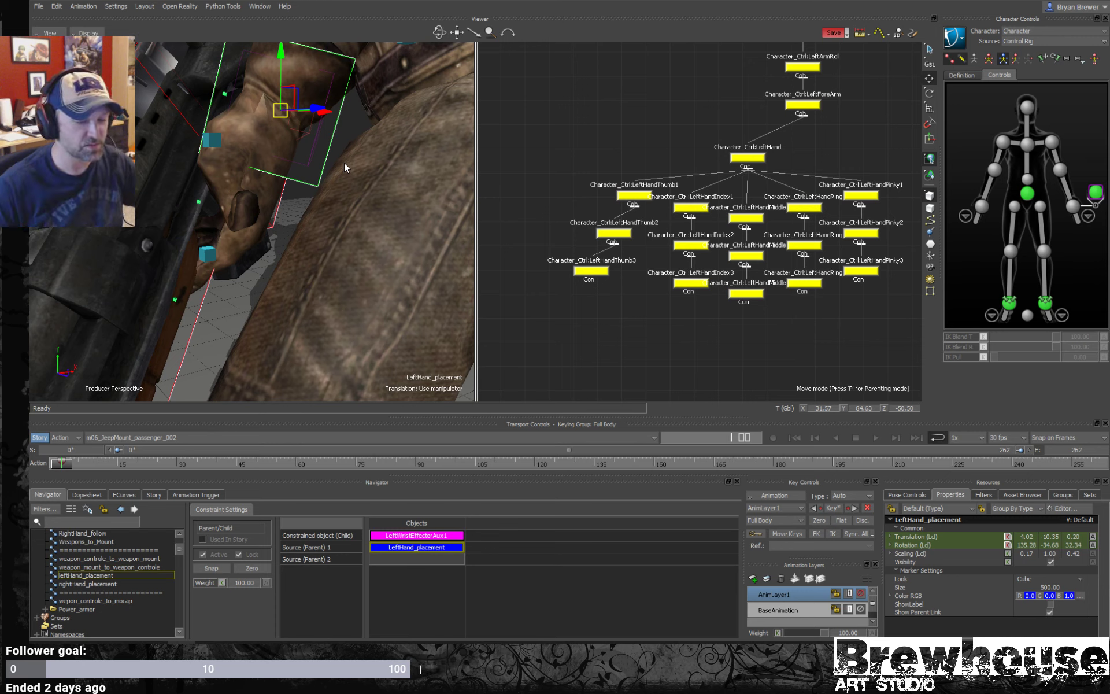
- Select all left-hand finger and thumb bones in the schematic and set their local Z rotation to 0
click(634, 196)
drag(867, 323, 555, 189)
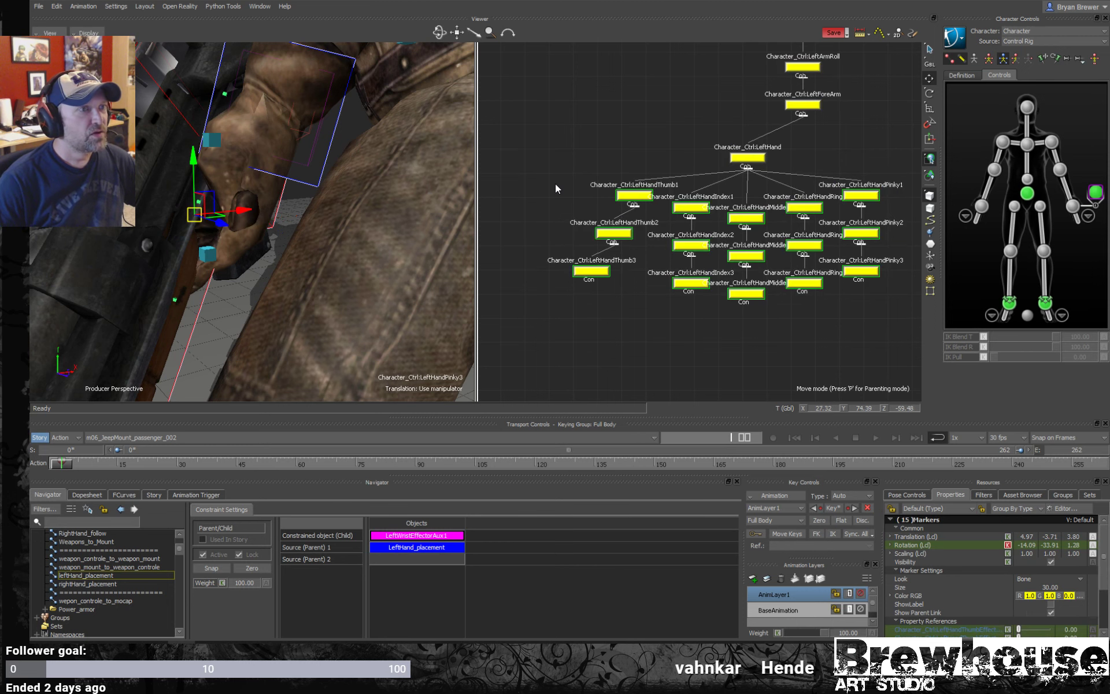
key(e)
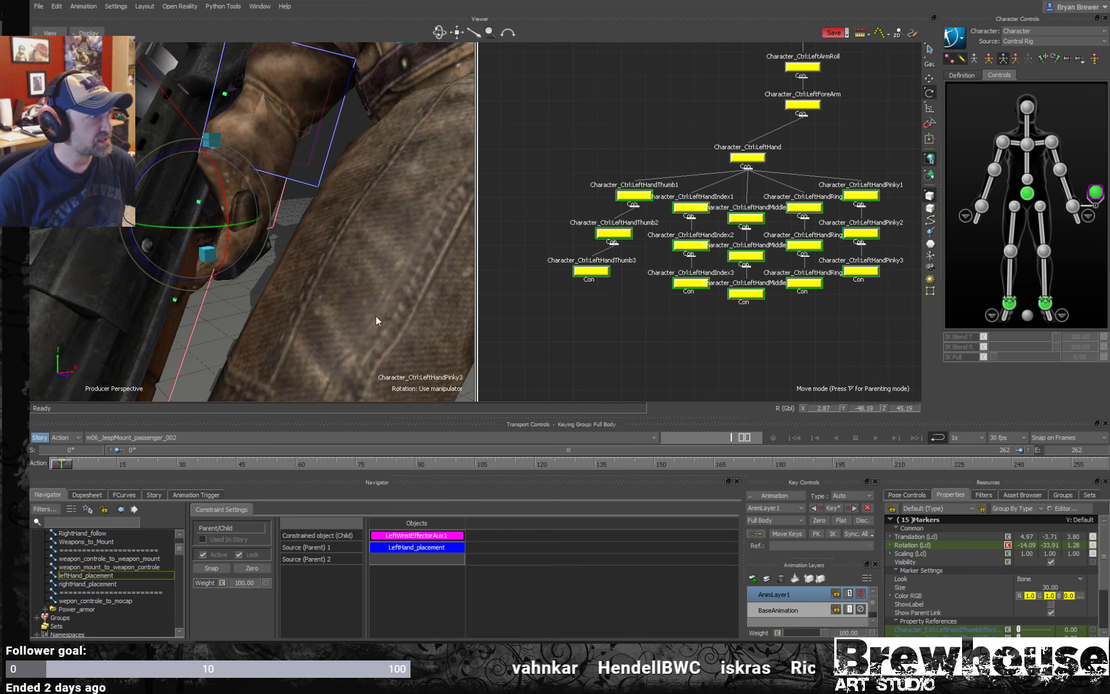
drag(375, 316, 299, 288)
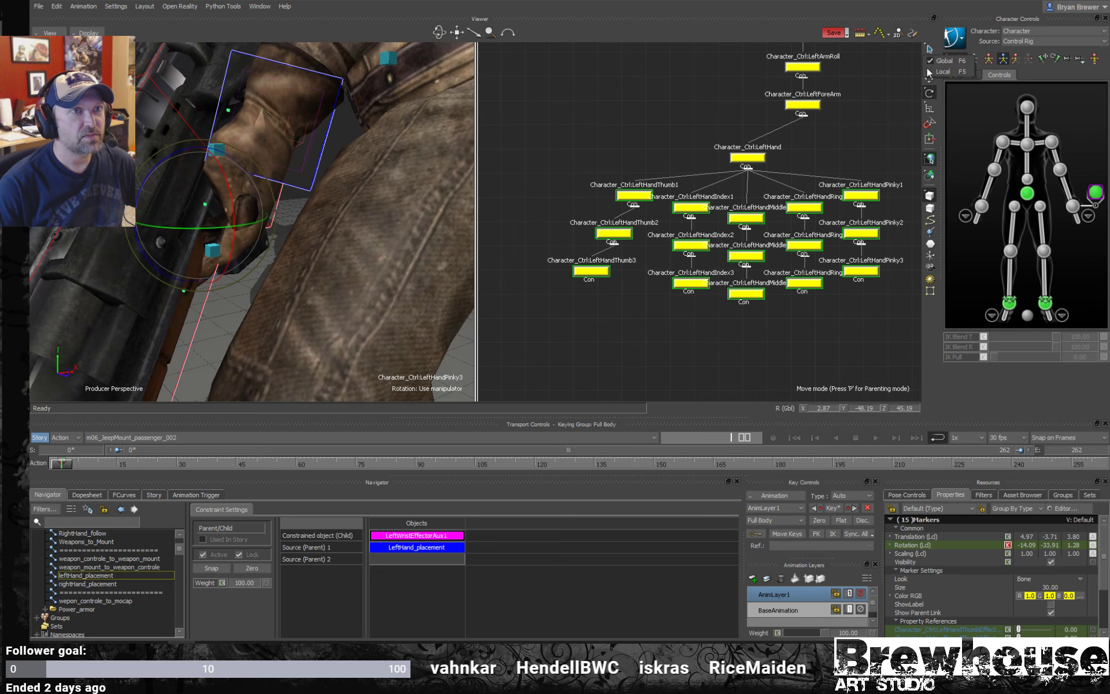
click(938, 72)
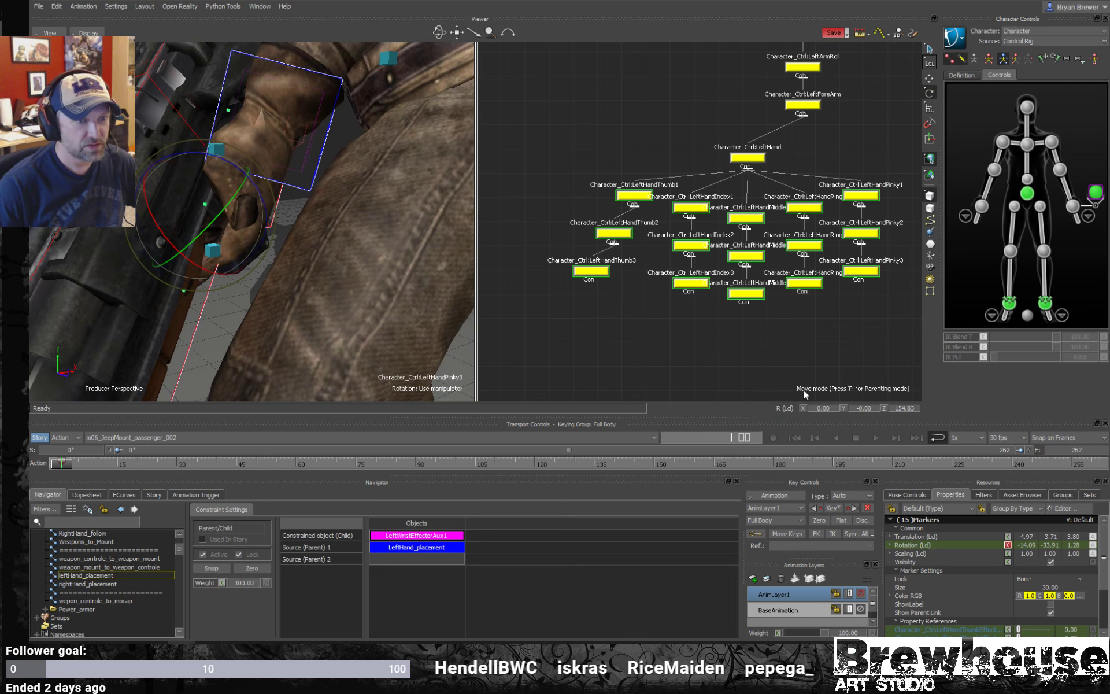
drag(832, 409, 857, 391)
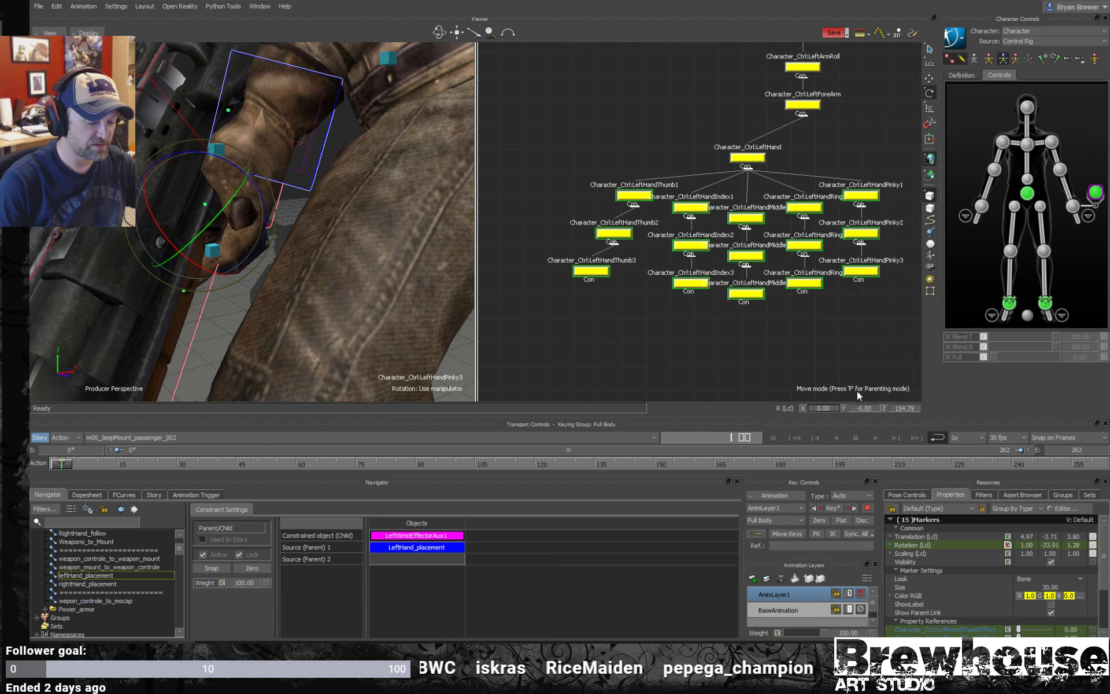
text(0)
key(Return)
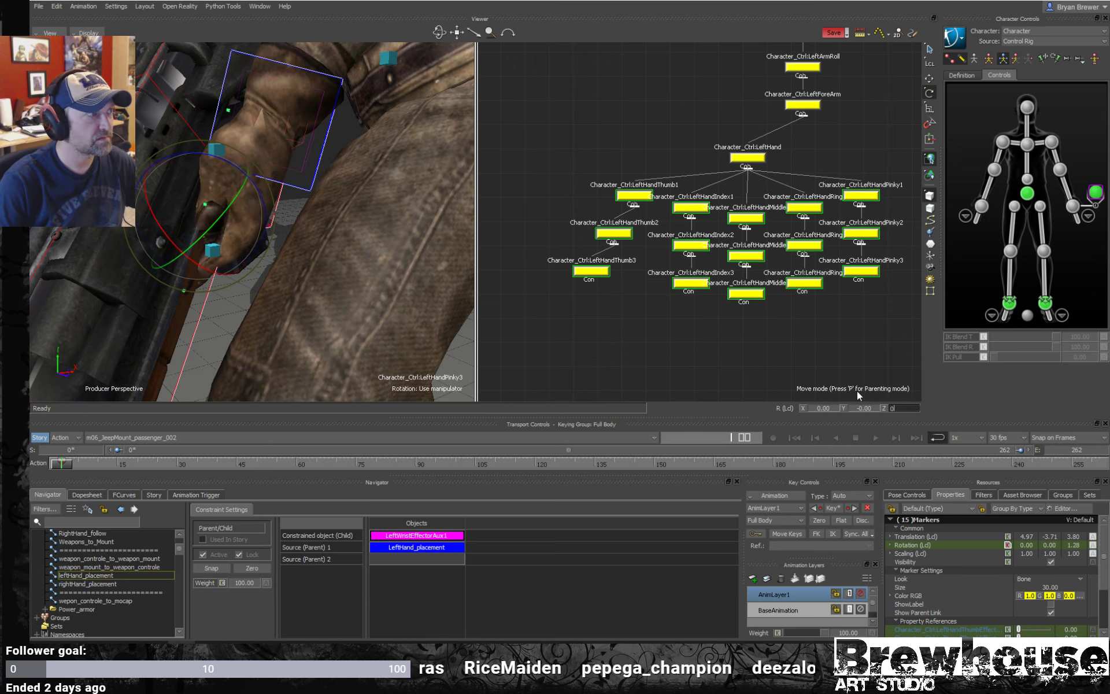
- Curl the left index, middle, ring and pinky bones together by rotating them about 21 degrees in local Z
alt+drag(405, 231, 594, 202)
click(633, 195)
drag(866, 334, 665, 195)
mouse_move(421, 233)
alt+mouse_down()
mouse_move(331, 239)
mouse_move(342, 203)
mouse_move(359, 220)
mouse_move(390, 190)
mouse_move(366, 172)
mouse_move(355, 234)
mouse_move(371, 194)
mouse_move(430, 220)
mouse_move(368, 224)
mouse_move(465, 207)
mouse_move(509, 154)
mouse_move(416, 163)
mouse_move(513, 192)
alt+mouse_up()
key(ctrl+z)
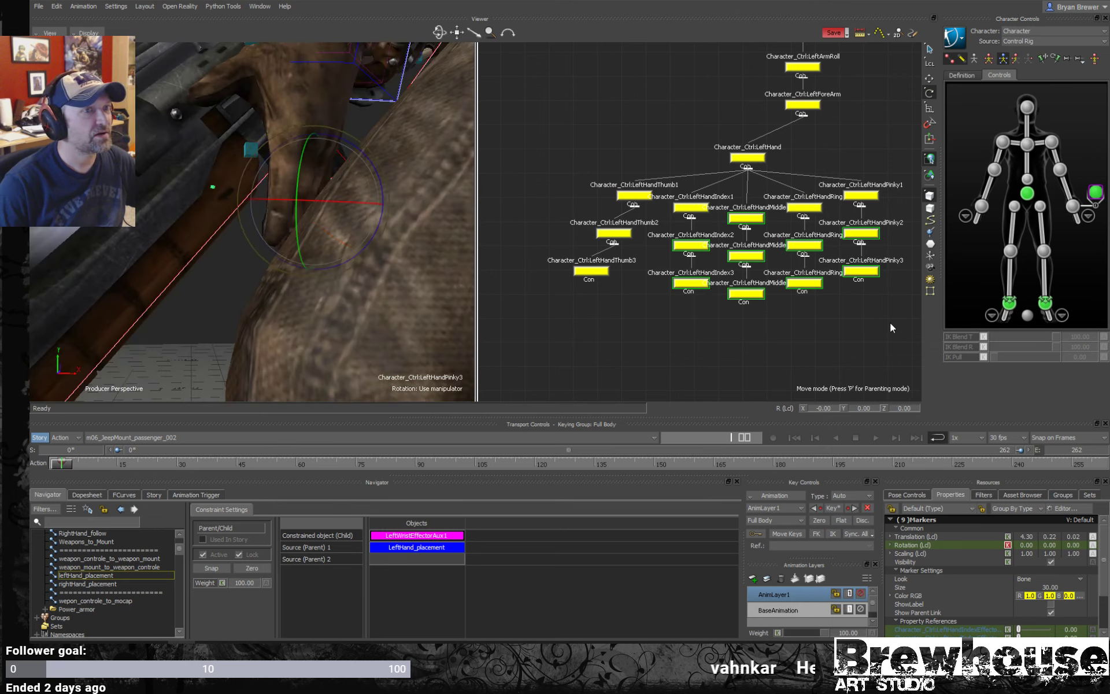
drag(891, 325, 655, 192)
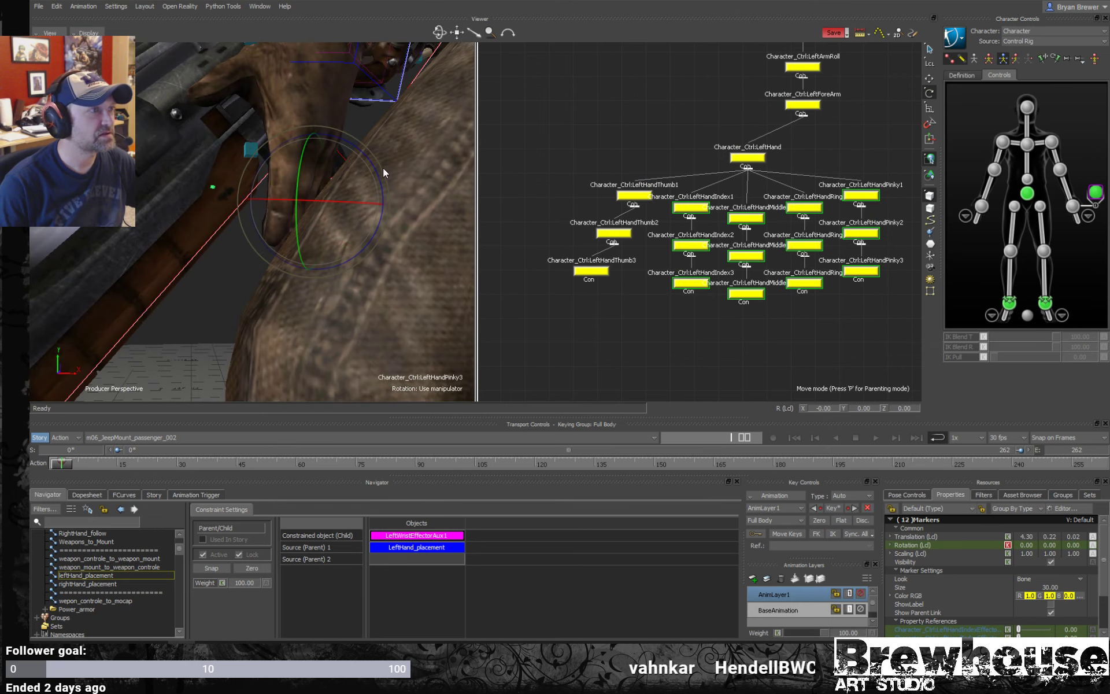
drag(376, 171, 377, 184)
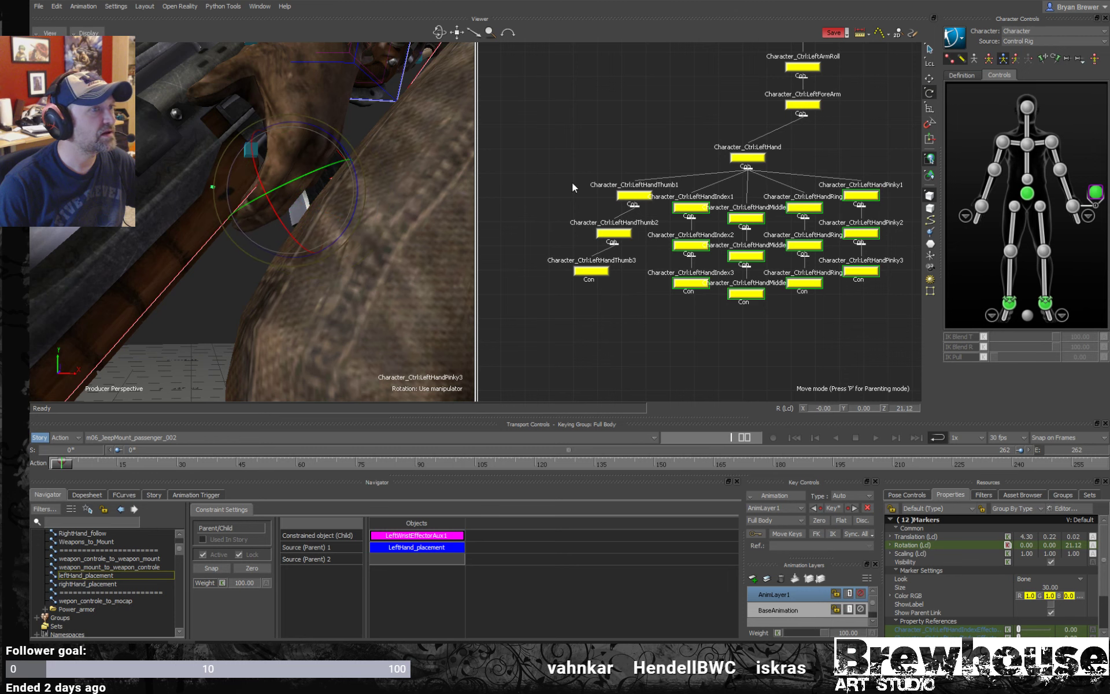
- Curl the left fingers progressively tighter toward the pinky, with local Z rotations of about 28 degrees for middle, 35 for ring and 40 for pinky
drag(888, 191, 764, 329)
alt+drag(366, 179, 342, 207)
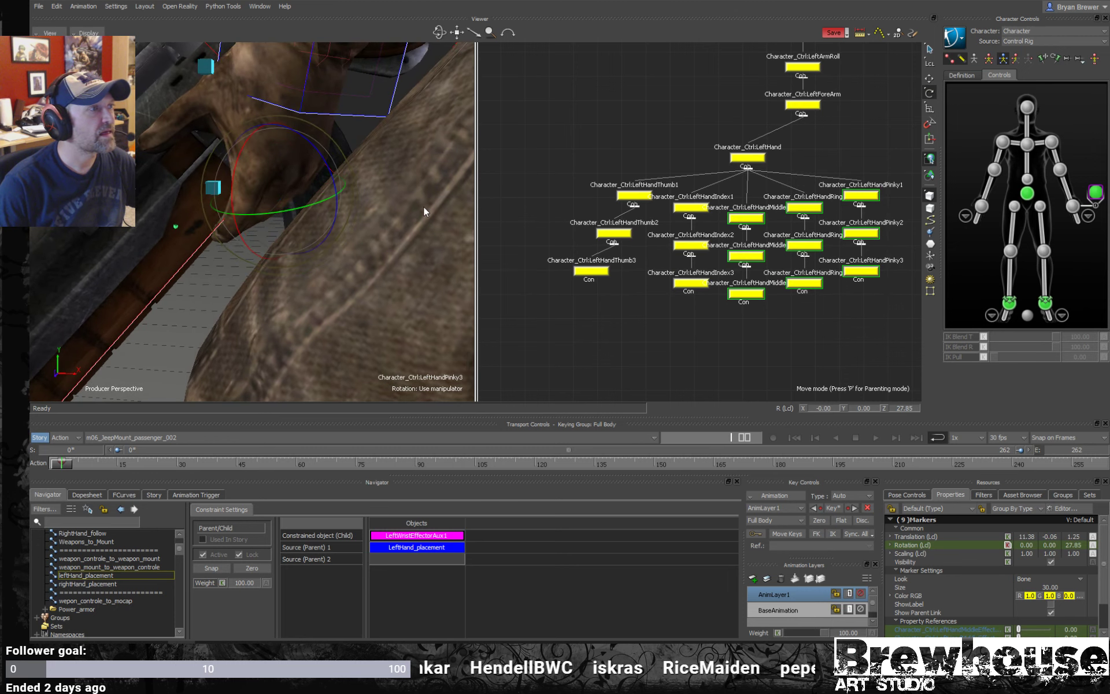
drag(896, 175, 800, 318)
alt+middle_drag(800, 318, 695, 304)
drag(329, 175, 322, 172)
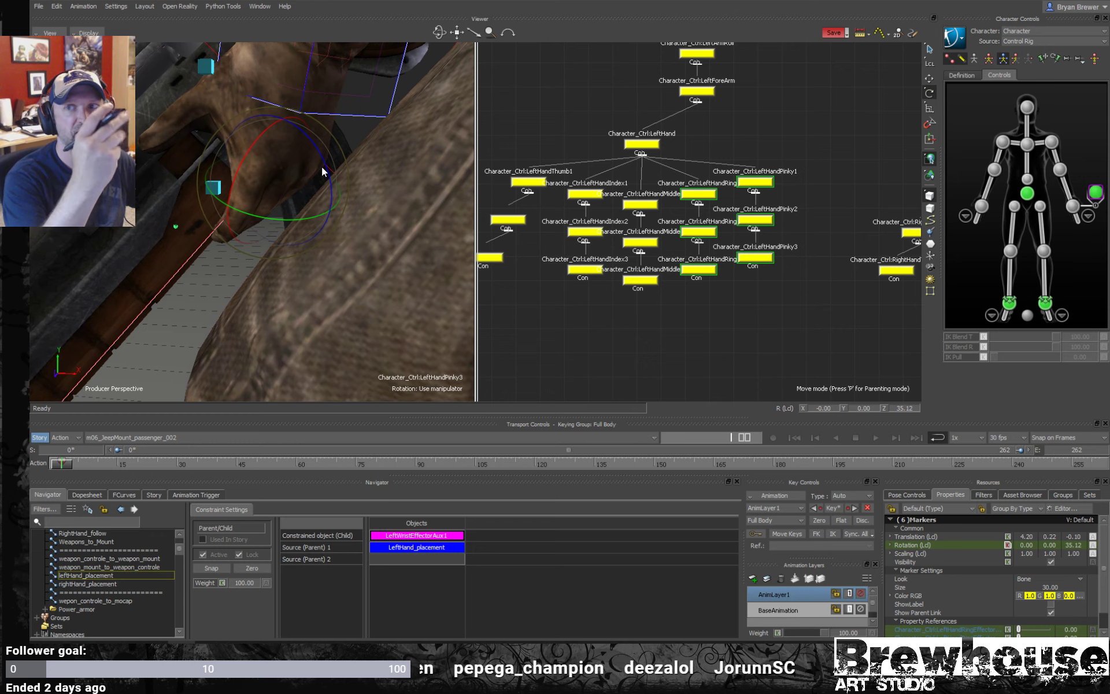
drag(824, 154, 704, 254)
drag(334, 177, 341, 184)
drag(820, 175, 588, 311)
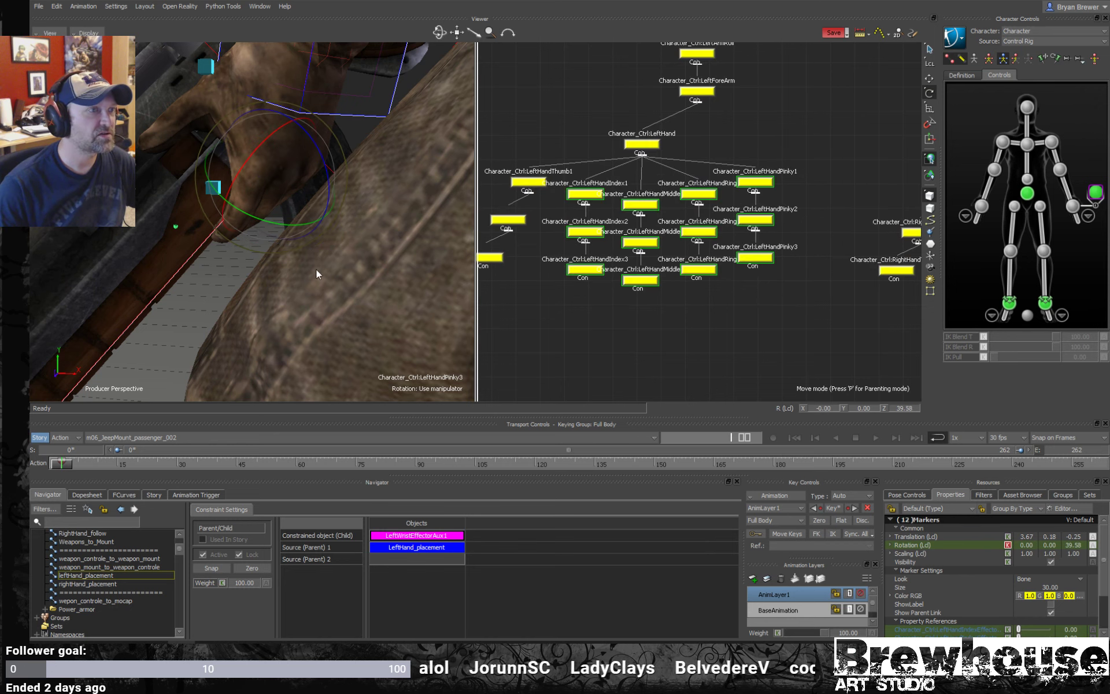
drag(817, 163, 634, 321)
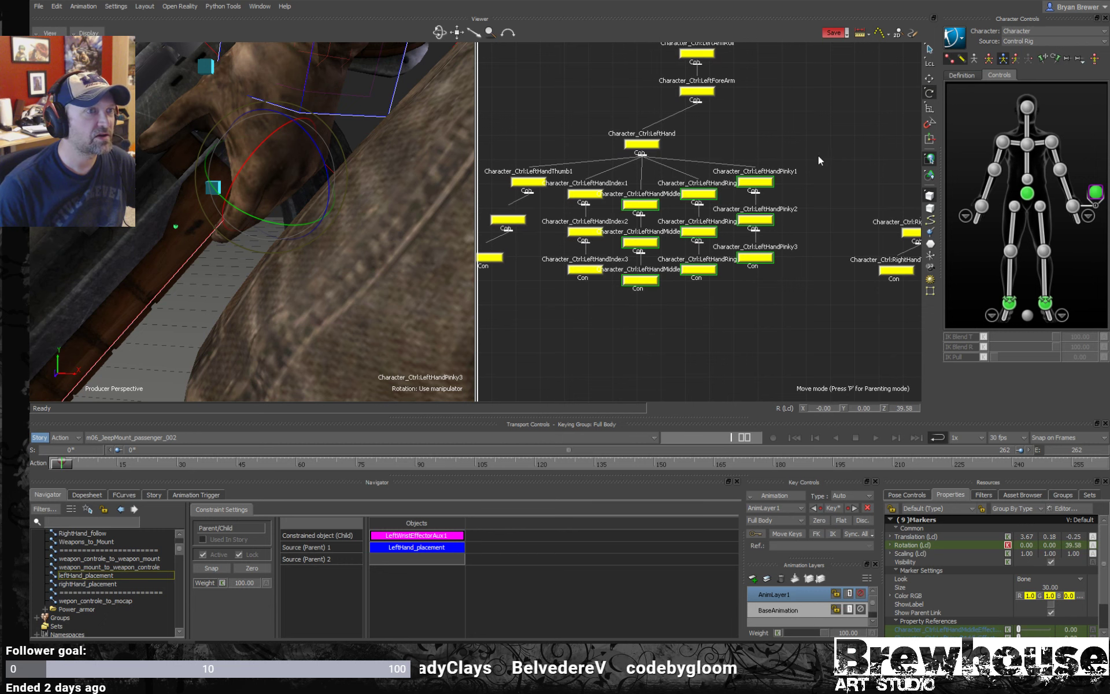
drag(818, 159, 666, 308)
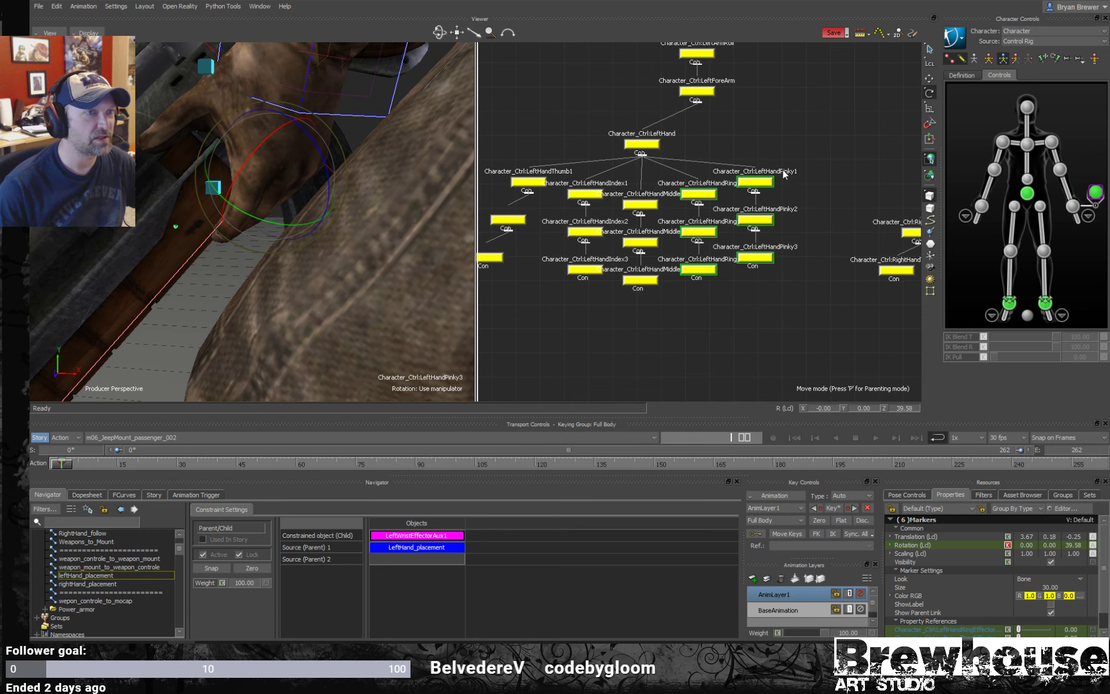
drag(789, 169, 742, 293)
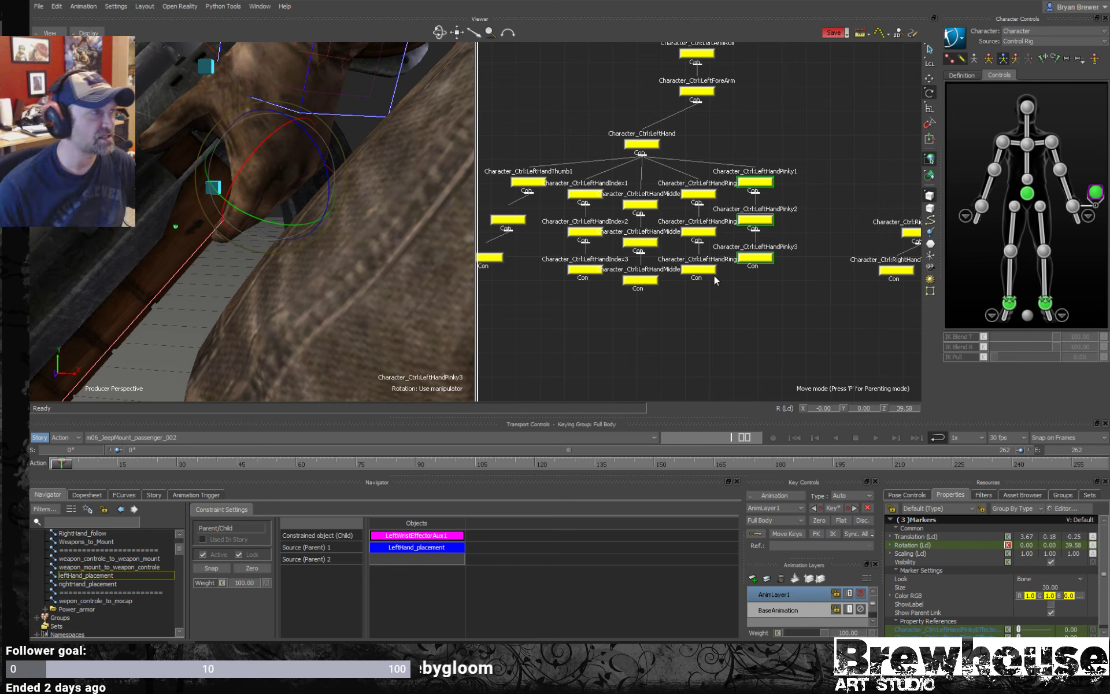
- Adjust the left index fingertip bone, LeftHandIndex3, so the finger wraps around the rifle
middle_drag(337, 233, 365, 239)
click(214, 254)
key(t)
middle_drag(210, 307, 186, 203)
click(585, 269)
key(l)
drag(163, 195, 181, 199)
middle_drag(182, 200, 161, 238)
drag(161, 239, 231, 267)
key(r)
ctrl+shift+drag(282, 296, 633, 299)
- Relax the left middle and ring fingertip bones to local Z rotations of about 19.6 and 23.9 degrees respectively
click(640, 279)
mouse_move(197, 196)
ctrl+shift+mouse_down()
mouse_move(392, 228)
mouse_move(366, 256)
mouse_move(322, 235)
mouse_move(366, 258)
mouse_move(319, 269)
mouse_move(284, 216)
mouse_move(183, 197)
mouse_move(234, 189)
mouse_move(259, 213)
mouse_move(332, 233)
mouse_move(296, 257)
ctrl+shift+mouse_up()
key(t)
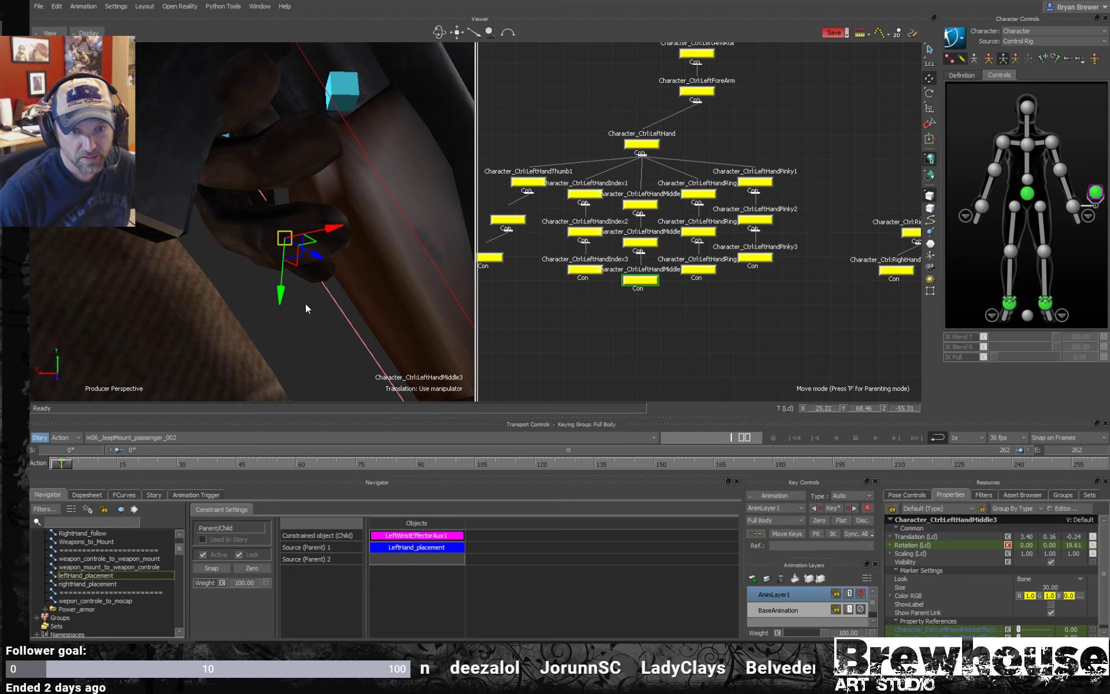
ctrl+shift+drag(307, 304, 415, 273)
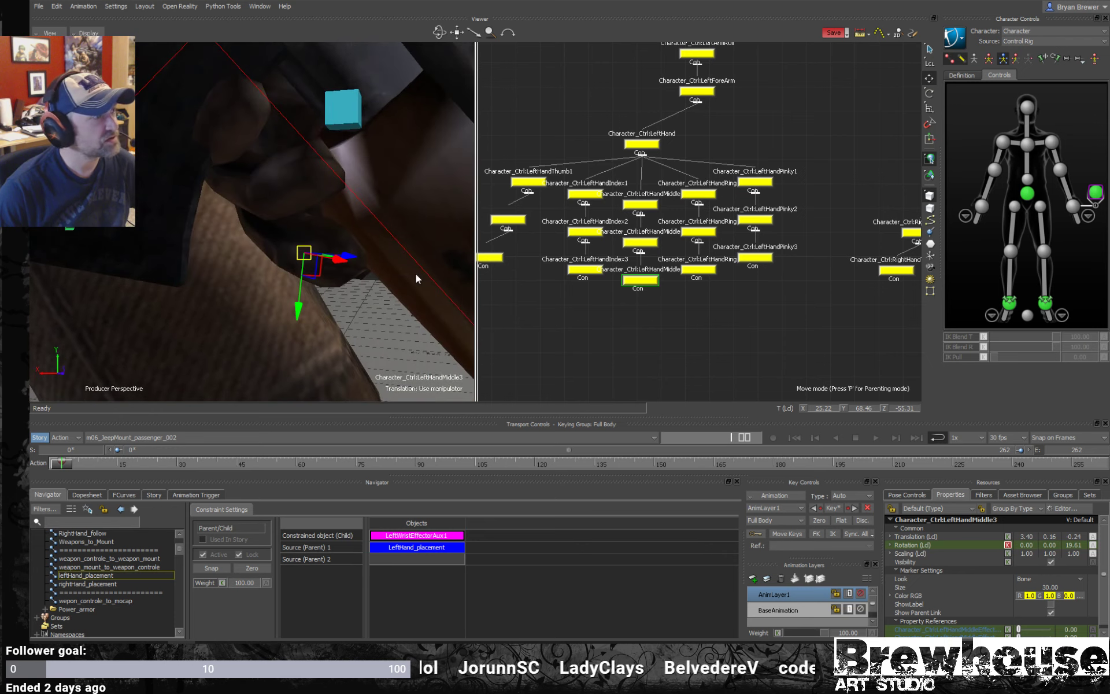
click(698, 269)
ctrl+shift+drag(404, 220, 278, 225)
key(r)
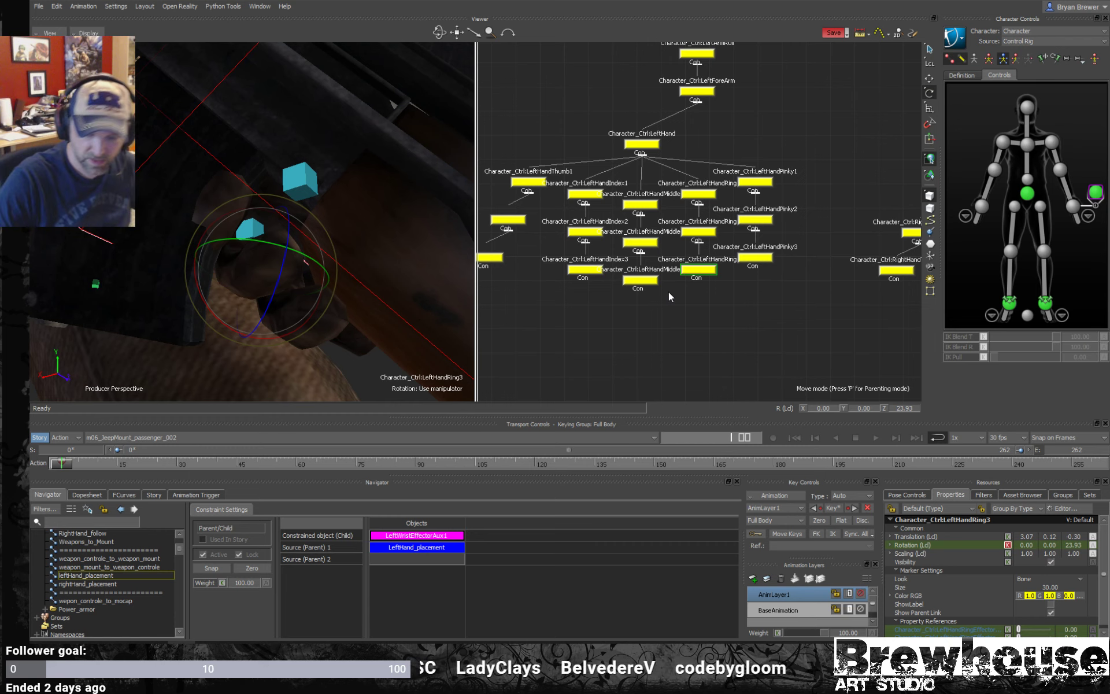
drag(364, 253, 393, 307)
- Straighten the left middle fingertip bone, LeftHandMiddle3, to about 8.6 degrees of local Z rotation
click(640, 280)
key(t)
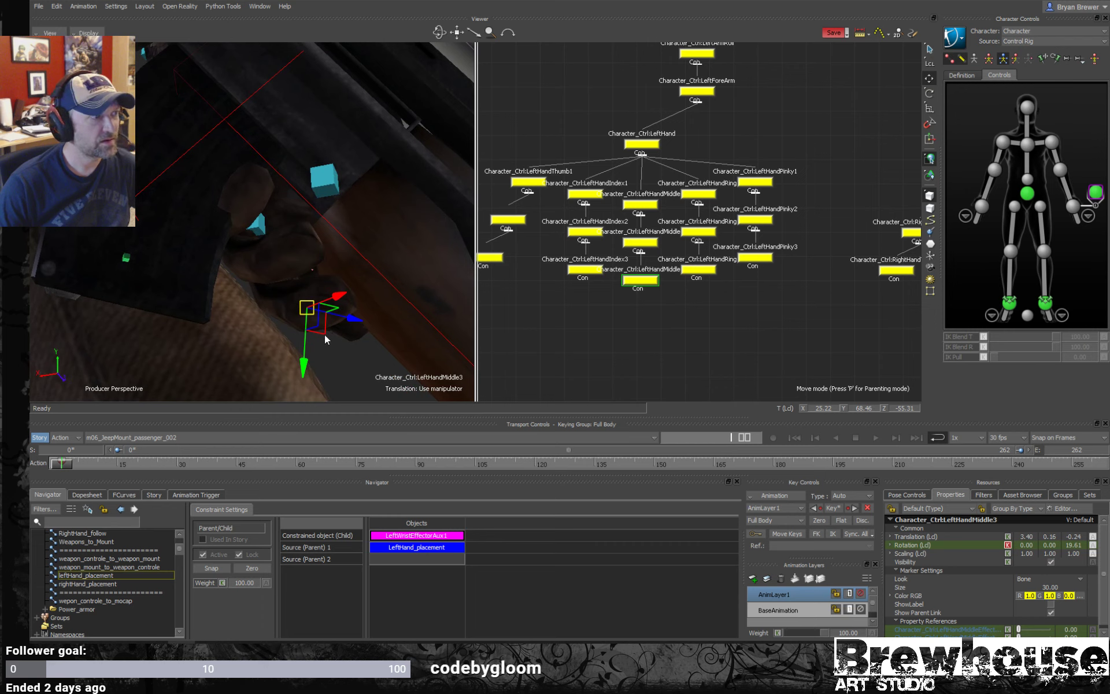
drag(319, 331, 435, 324)
key(r)
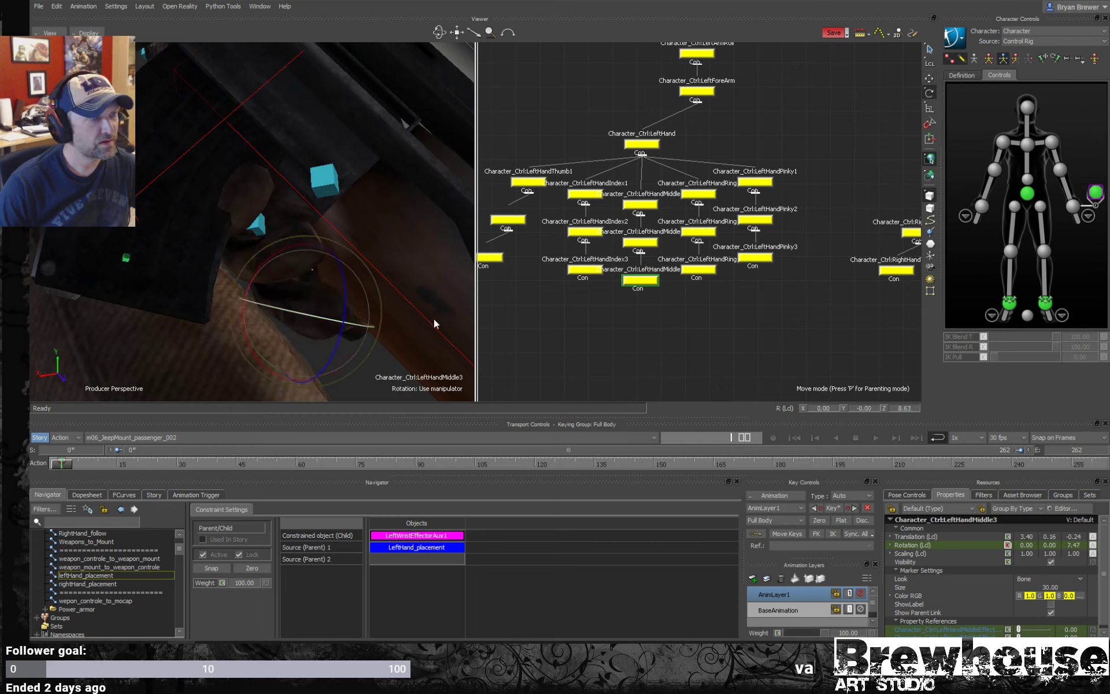
- Rotate the left index fingertip bone, LeftHandIndex3, to about -12.5 degrees in local Z
click(585, 269)
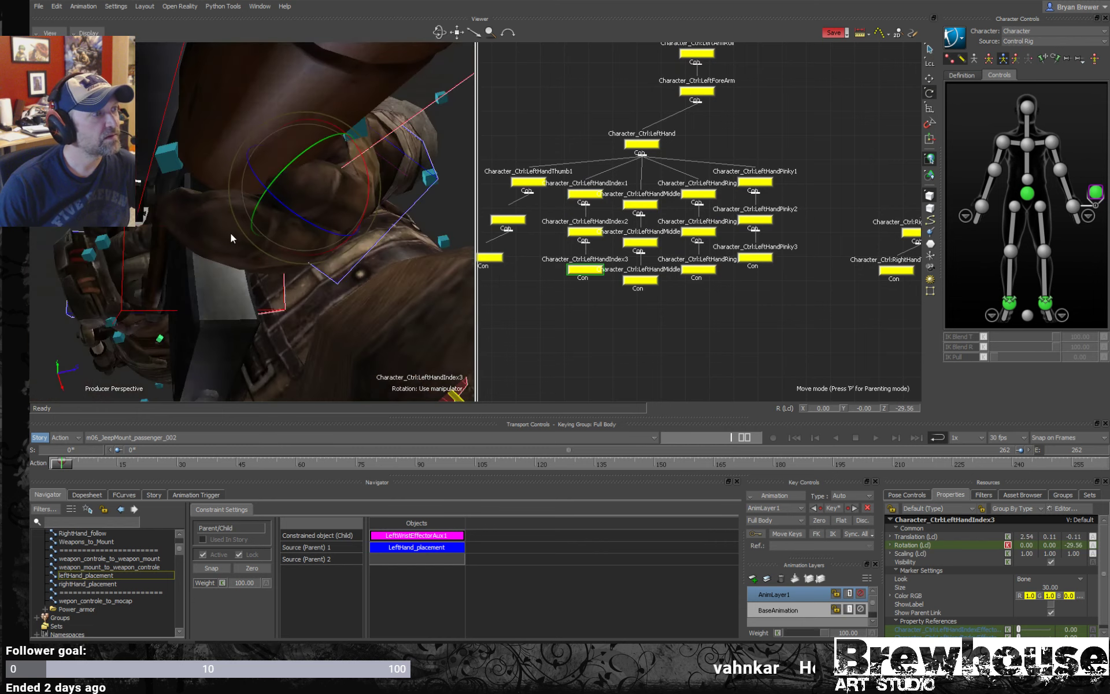
ctrl+shift+drag(231, 238, 344, 301)
key(t)
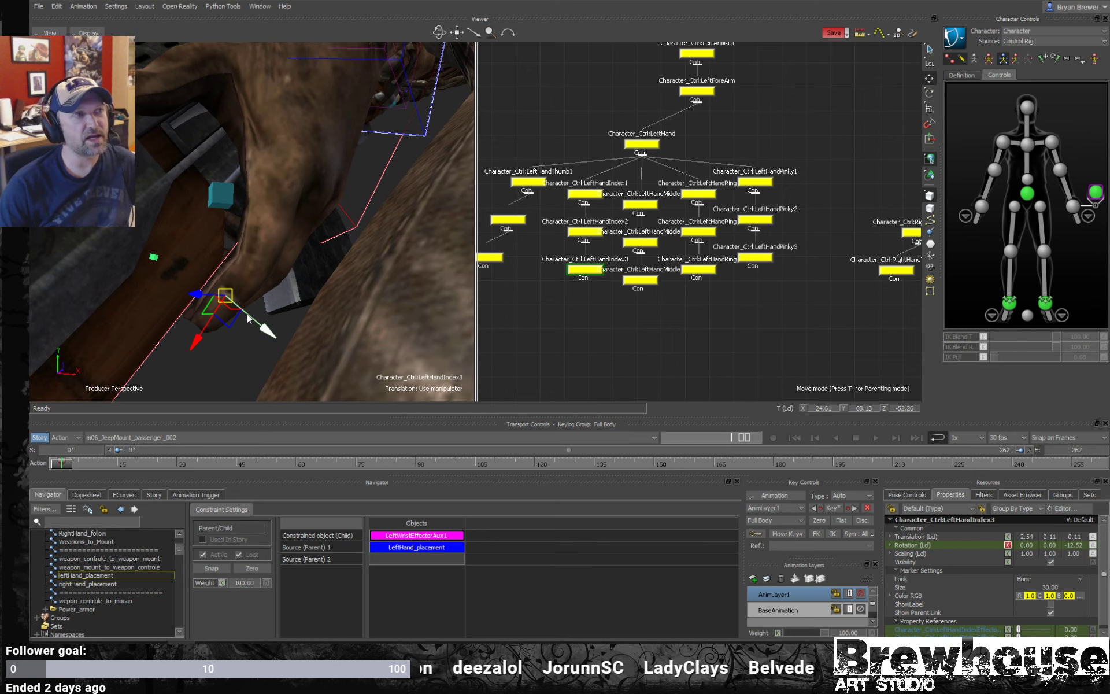
mouse_move(319, 244)
ctrl+shift+mouse_down()
mouse_move(300, 241)
mouse_move(357, 217)
mouse_move(404, 255)
mouse_move(496, 254)
mouse_move(269, 262)
mouse_move(332, 278)
mouse_move(304, 245)
mouse_move(349, 248)
mouse_move(306, 255)
ctrl+shift+mouse_up()
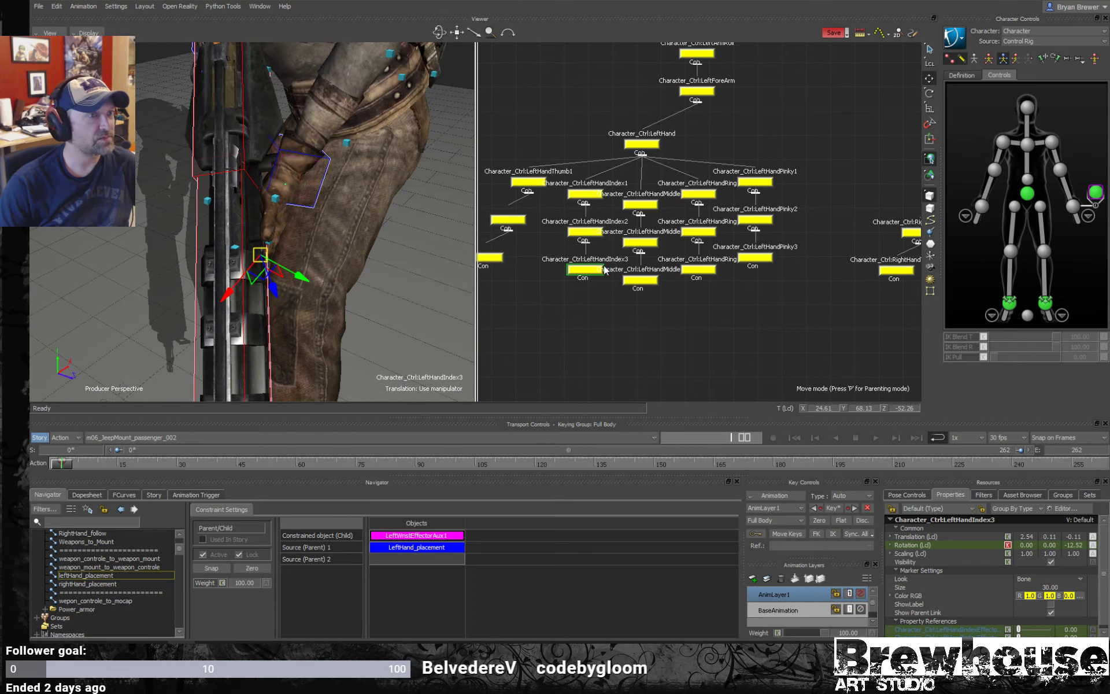
- Play the animation while cycling the viewer's display modes to check the left hand on the rifle, stopping at frame 236
drag(605, 270, 720, 286)
ctrl+shift+drag(347, 243, 312, 240)
key(ctrl+a)
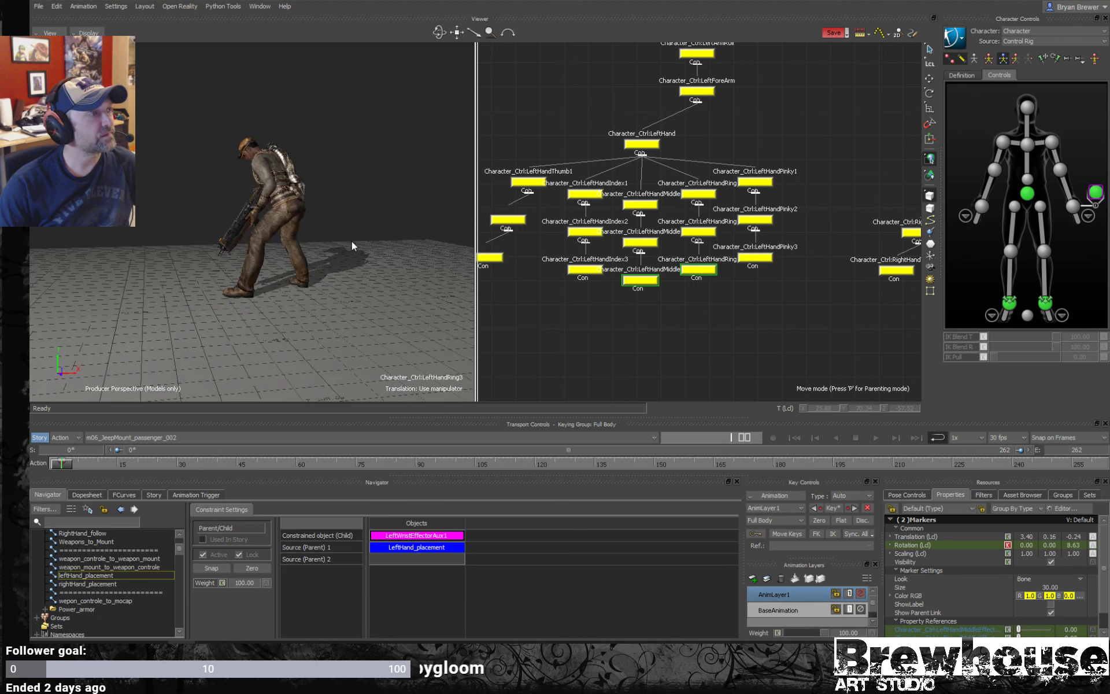
key(space)
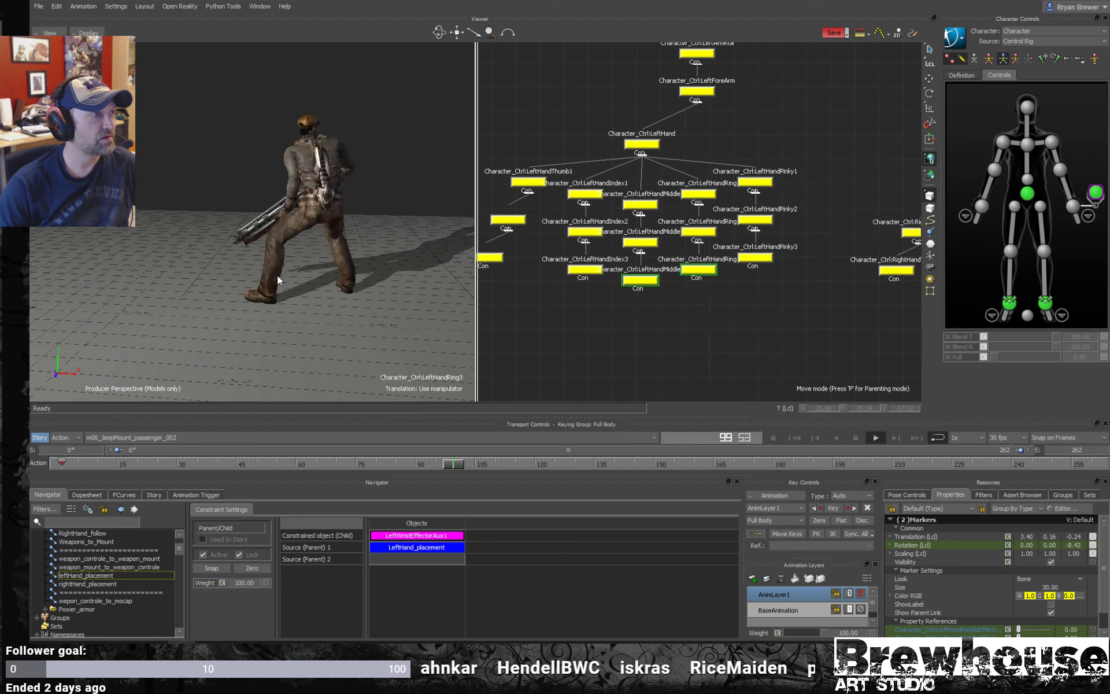
key(ctrl+a)
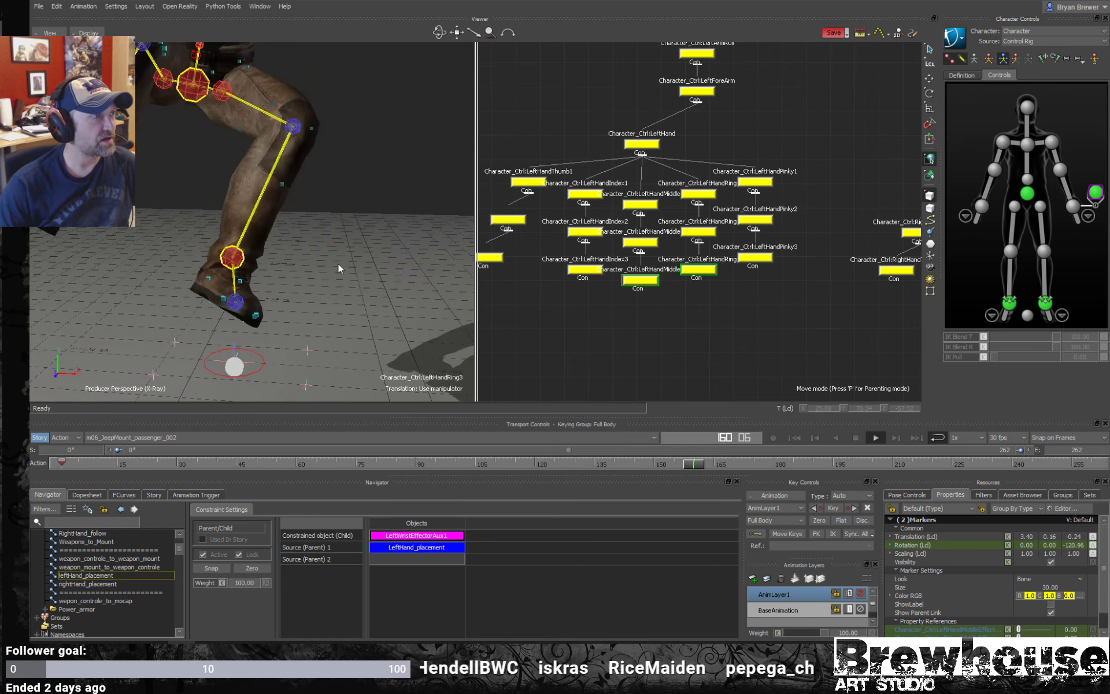
key(ctrl+a)
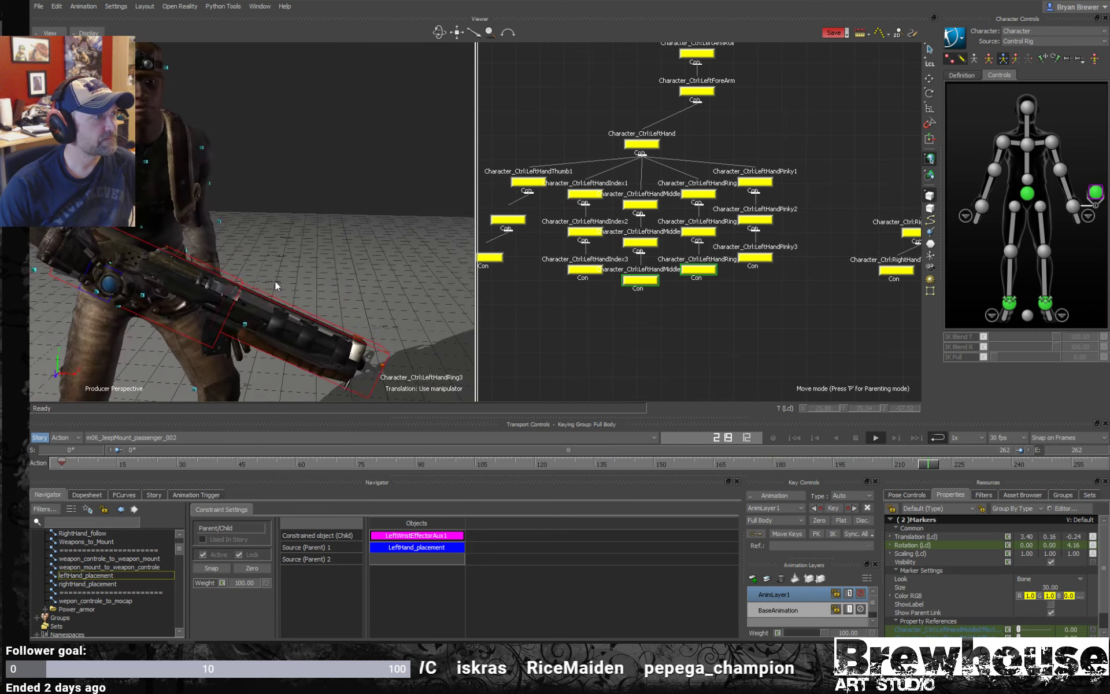
key(space)
ctrl+shift+drag(276, 301, 236, 289)
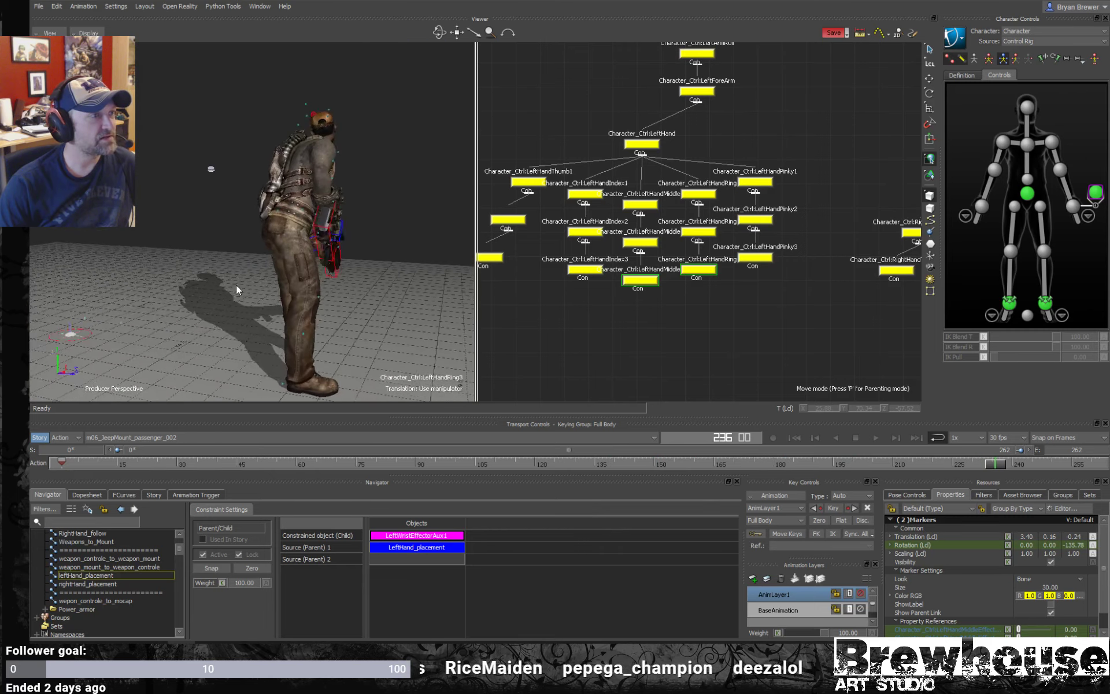
- Inspect the left fingertips up close at frames 236 and 70, and return to frame 0
click(640, 280)
key(f)
ctrl+shift+drag(353, 277, 289, 279)
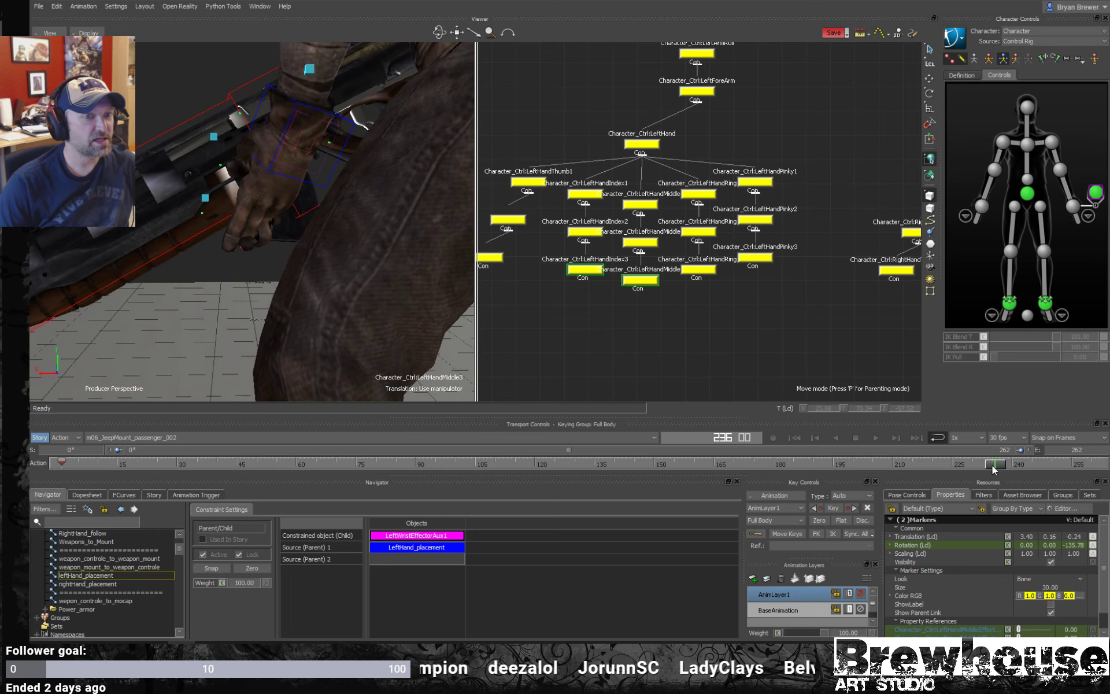
drag(994, 470, 336, 450)
key(f)
ctrl+shift+drag(390, 263, 304, 249)
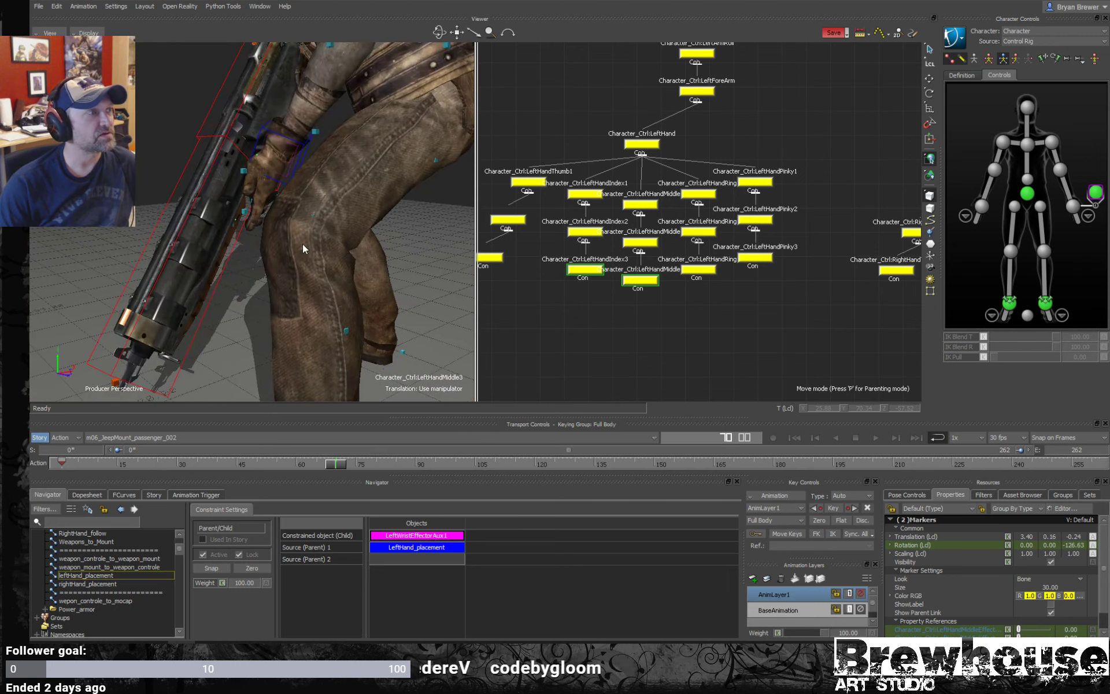
drag(75, 463, 62, 463)
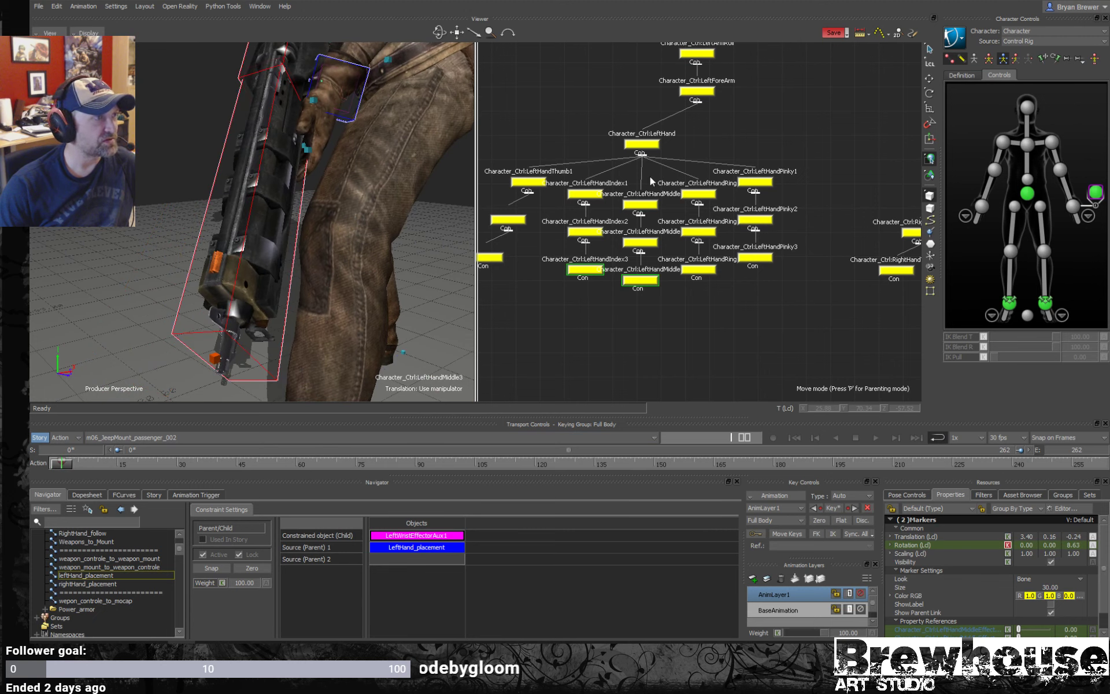
- Select all left-hand finger and thumb bones in the schematic and show their local rotation curves
drag(799, 311, 482, 162)
key(f)
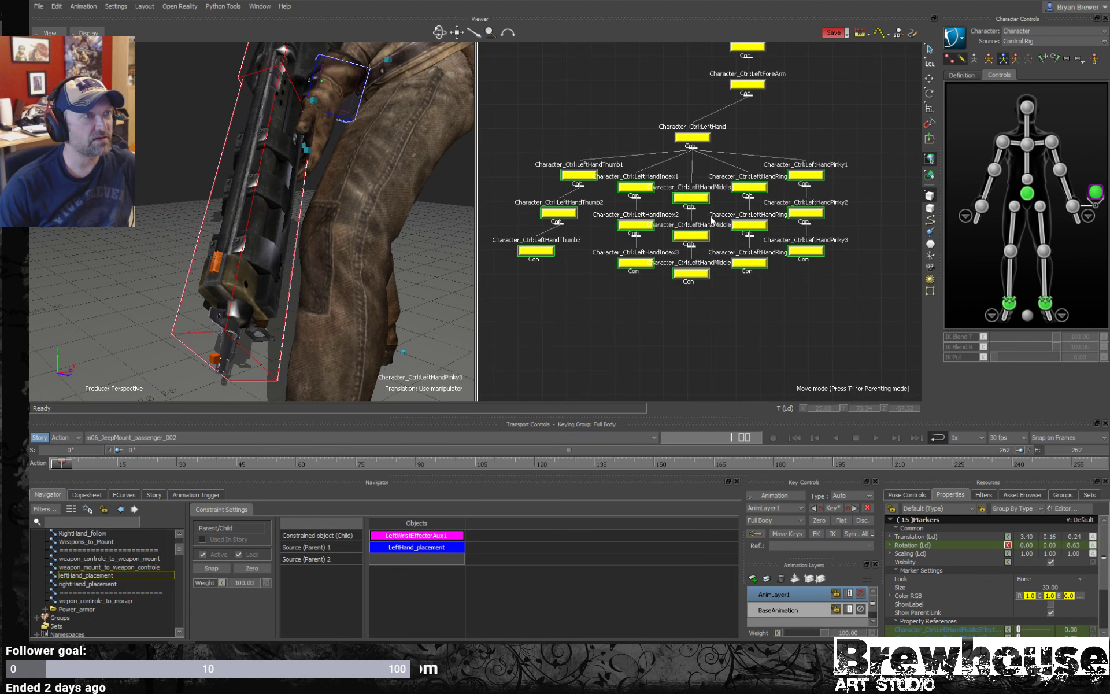
scroll(712, 220, down, 2)
drag(810, 313, 581, 181)
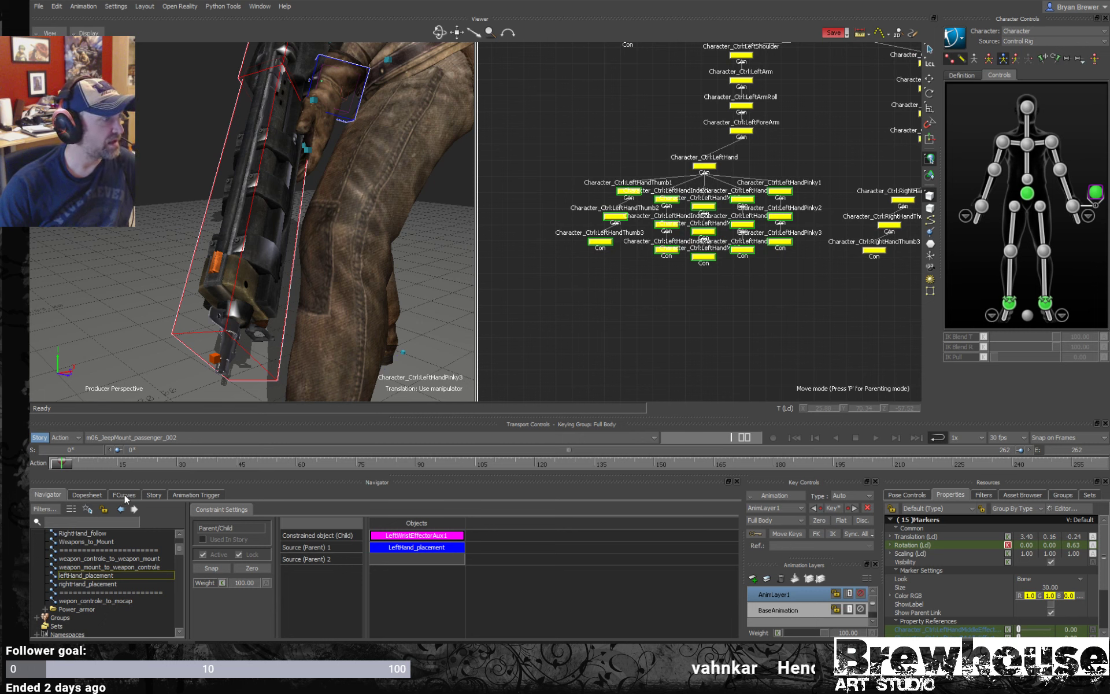
click(124, 495)
click(58, 581)
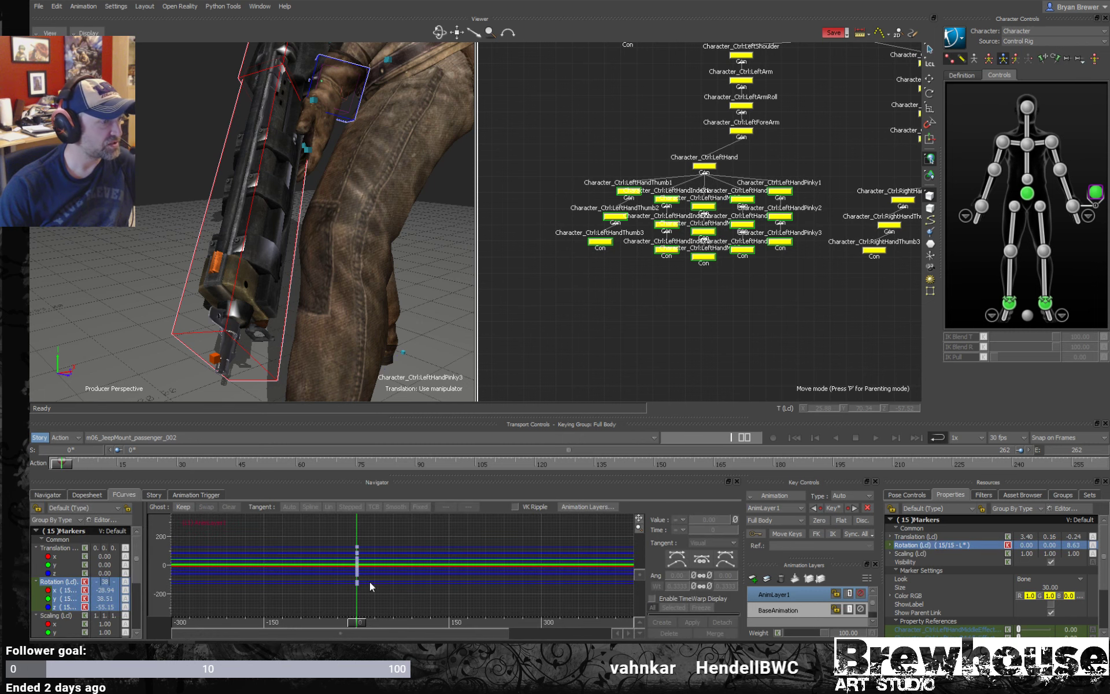
- Switch to the BaseAnimation layer and enlarge the curve editor to show the finger bones' rotation keys
click(777, 610)
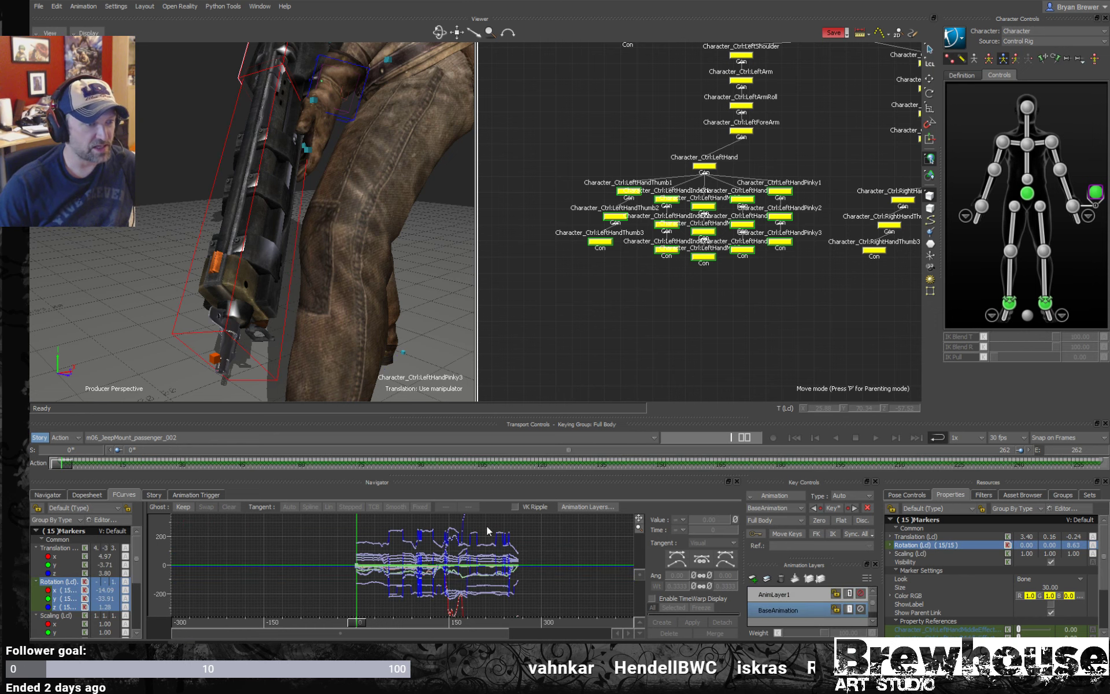
key(a)
ctrl+drag(435, 525, 373, 541)
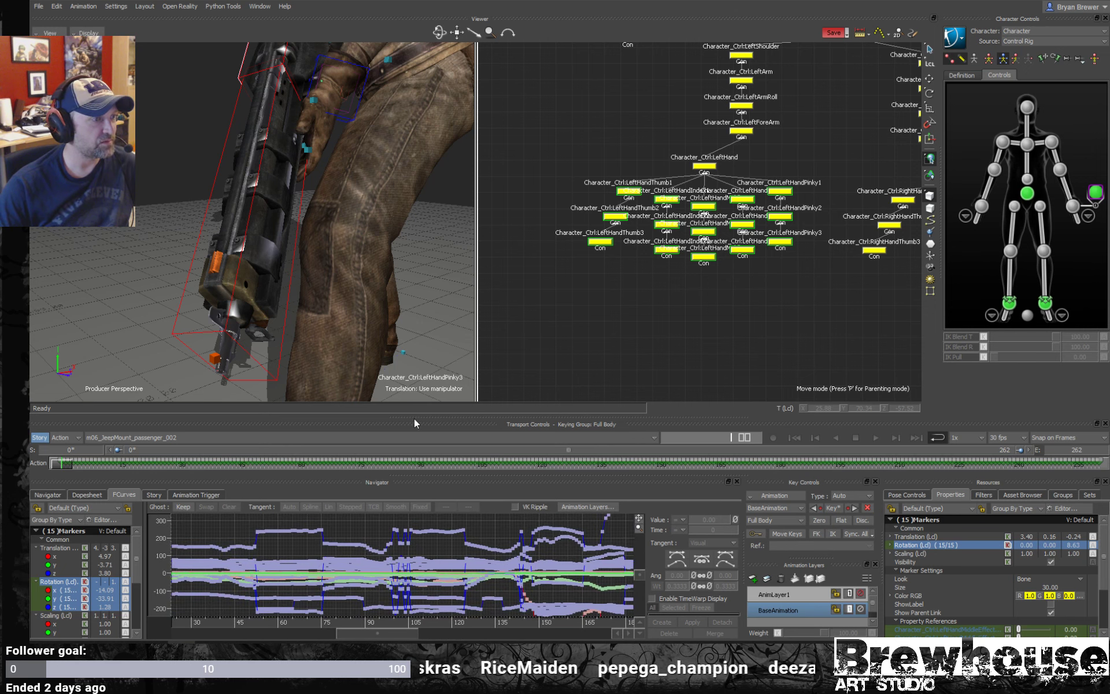
drag(414, 417, 421, 359)
drag(424, 266, 428, 231)
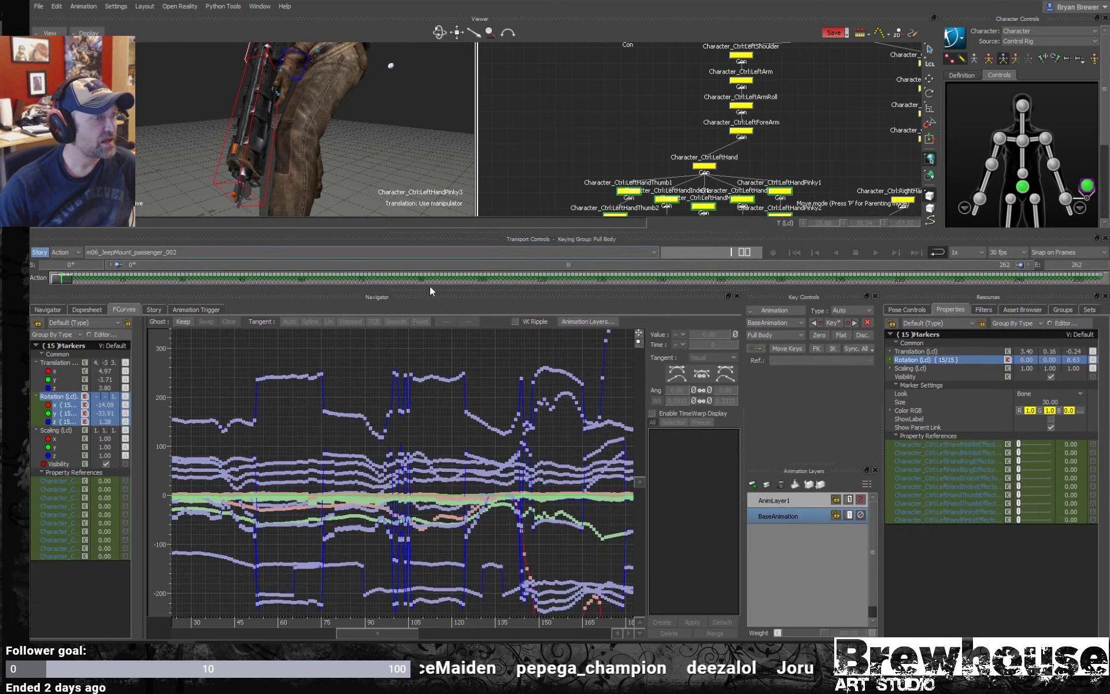
ctrl+drag(439, 427, 358, 396)
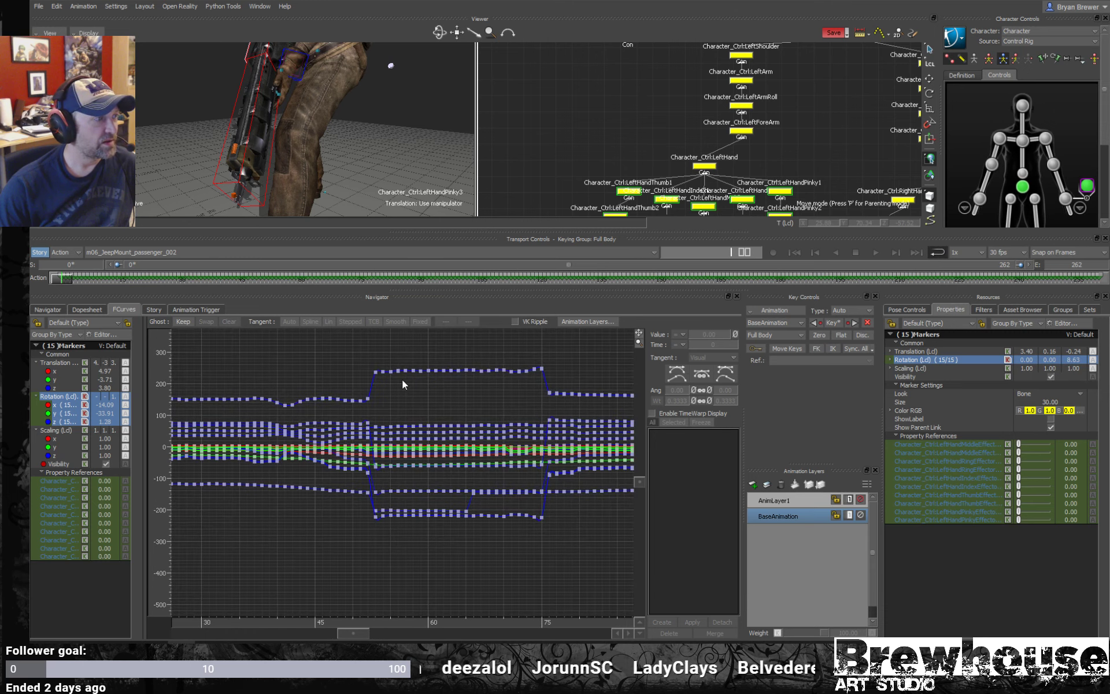
- Try shifting the value of the raised finger rotation keys between frames 53 and 75
drag(546, 355, 363, 377)
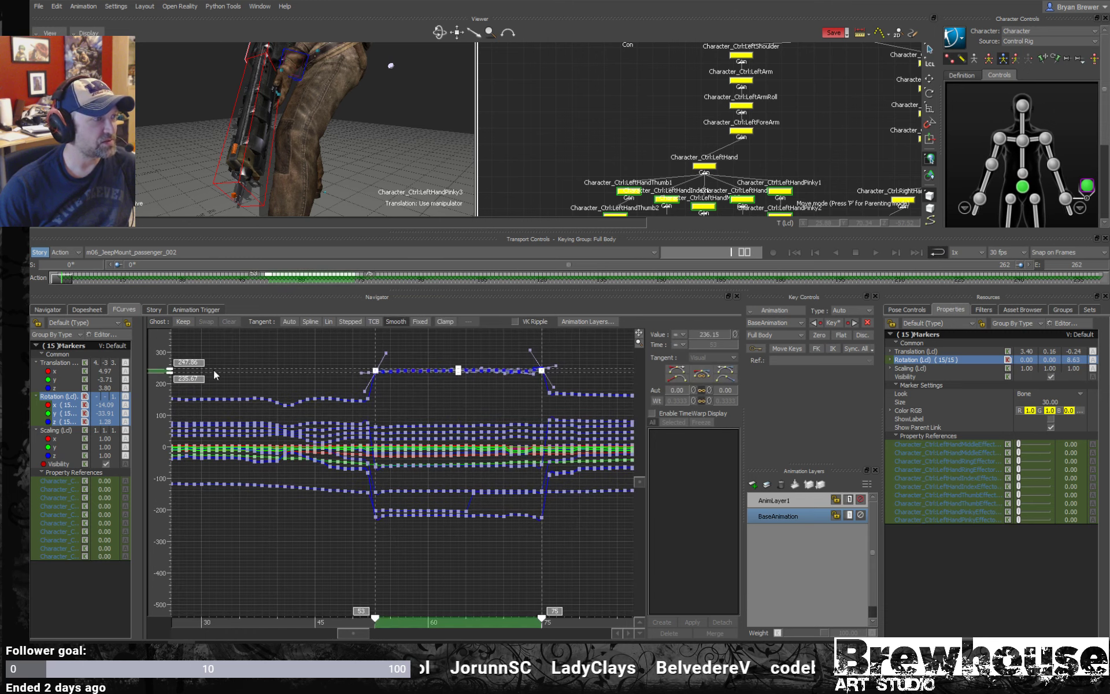
mouse_move(168, 370)
mouse_down()
mouse_move(168, 385)
mouse_move(168, 371)
mouse_up()
drag(304, 527, 268, 567)
key(a)
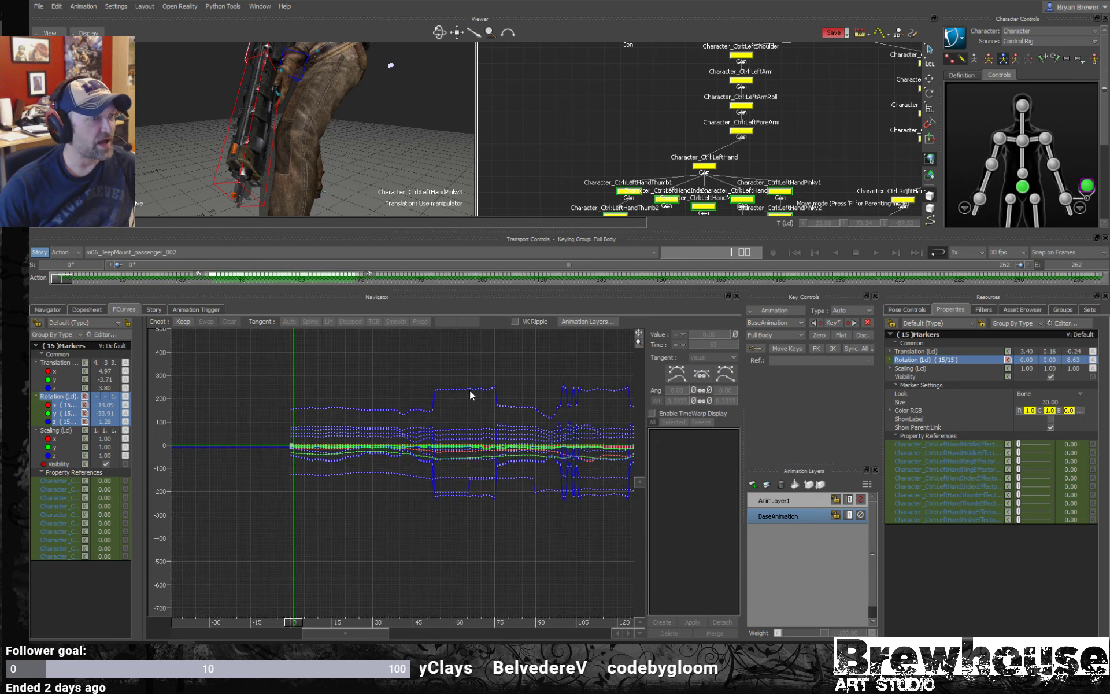
- Delete all finger rotation keys after frame 0 on the BaseAnimation layer, including the leftovers close to the first key
scroll(477, 408, down, 6)
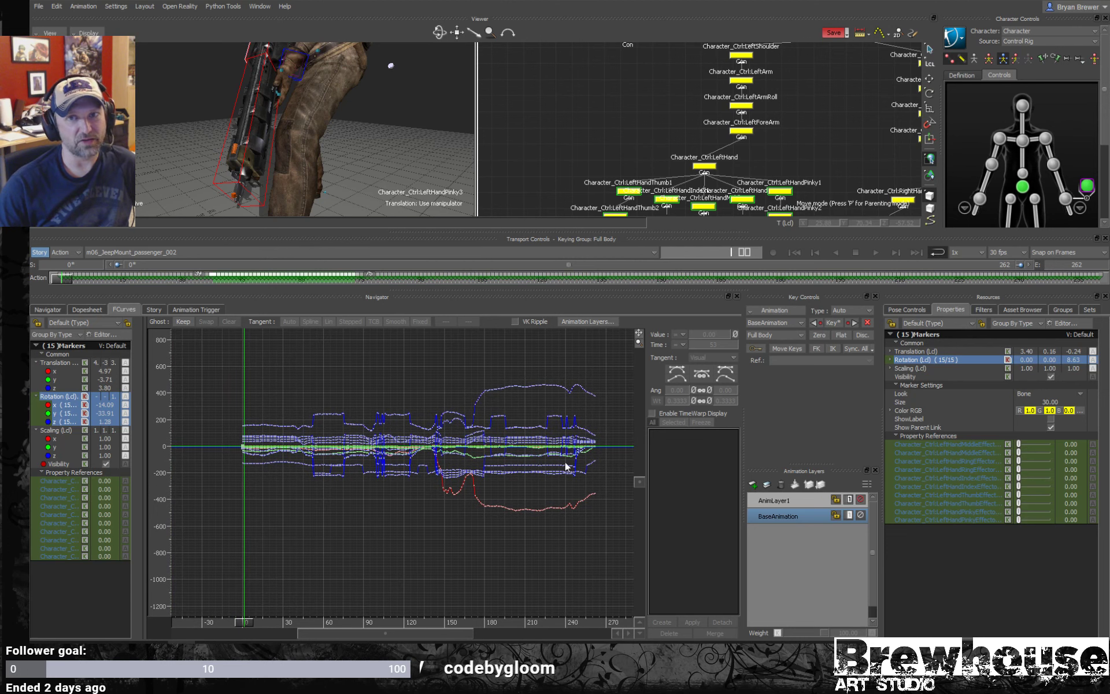
drag(527, 447, 598, 374)
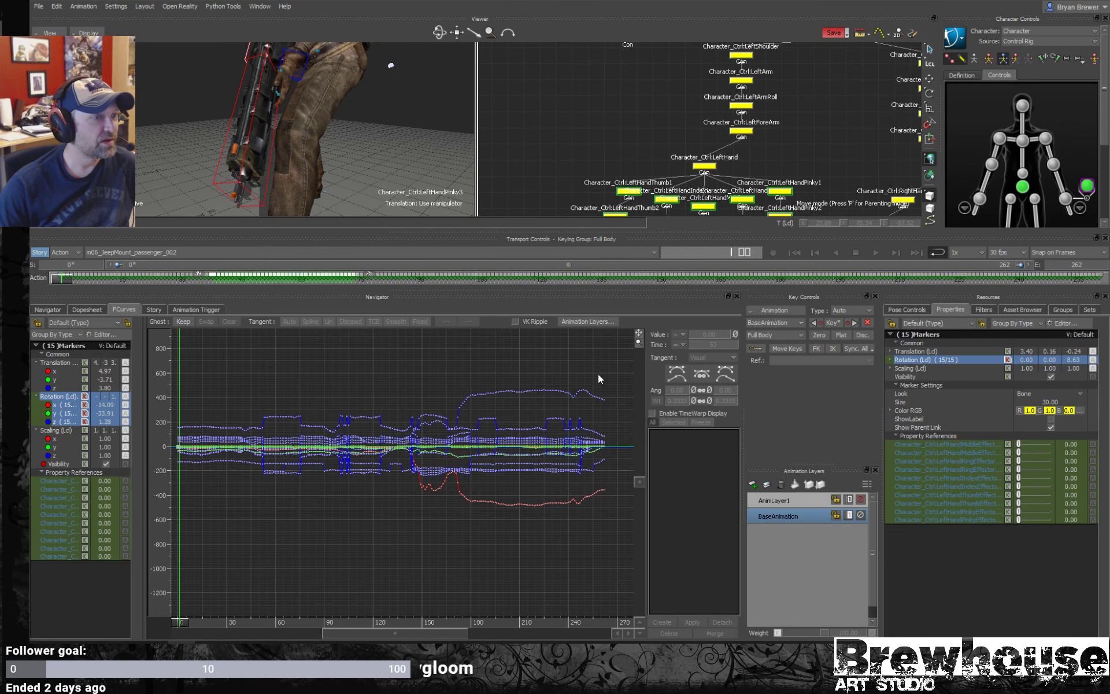
drag(542, 421, 182, 545)
key(Delete)
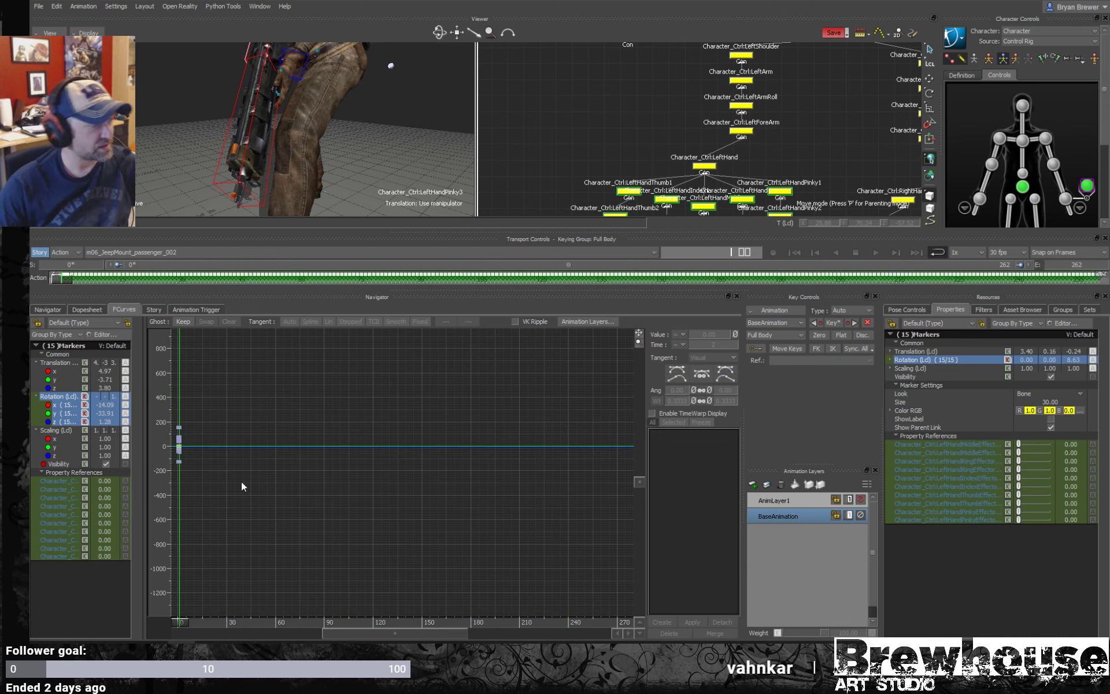
key(a)
ctrl+drag(380, 475, 421, 491)
key(Delete)
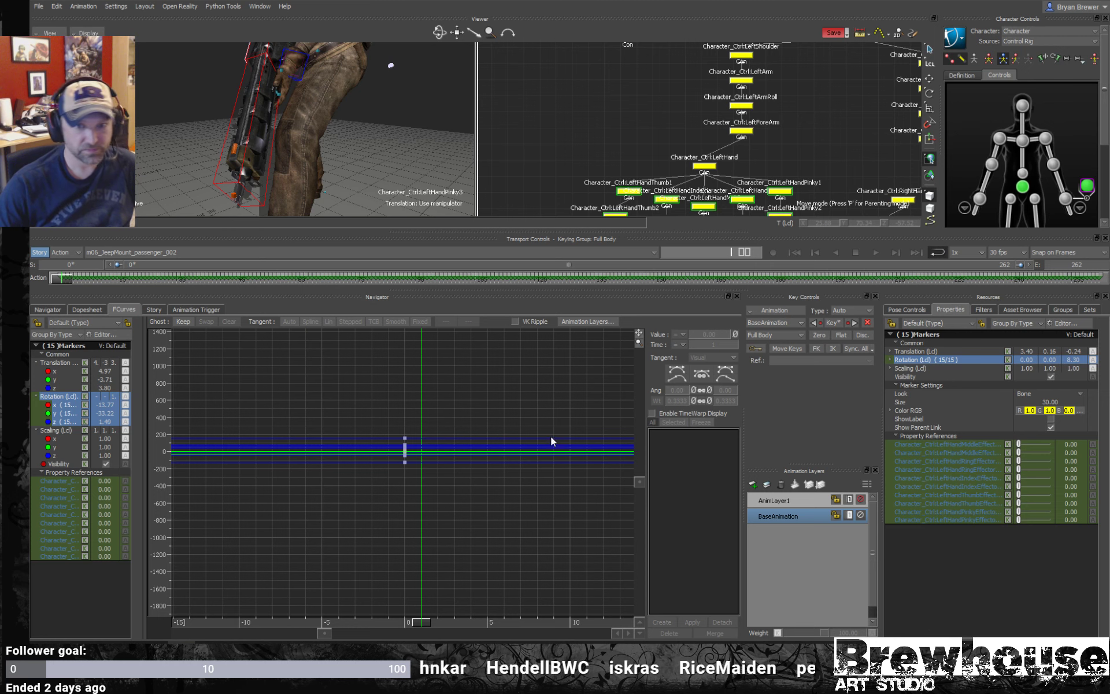
mouse_move(544, 433)
ctrl+mouse_down()
mouse_move(609, 439)
mouse_move(531, 453)
ctrl+mouse_up()
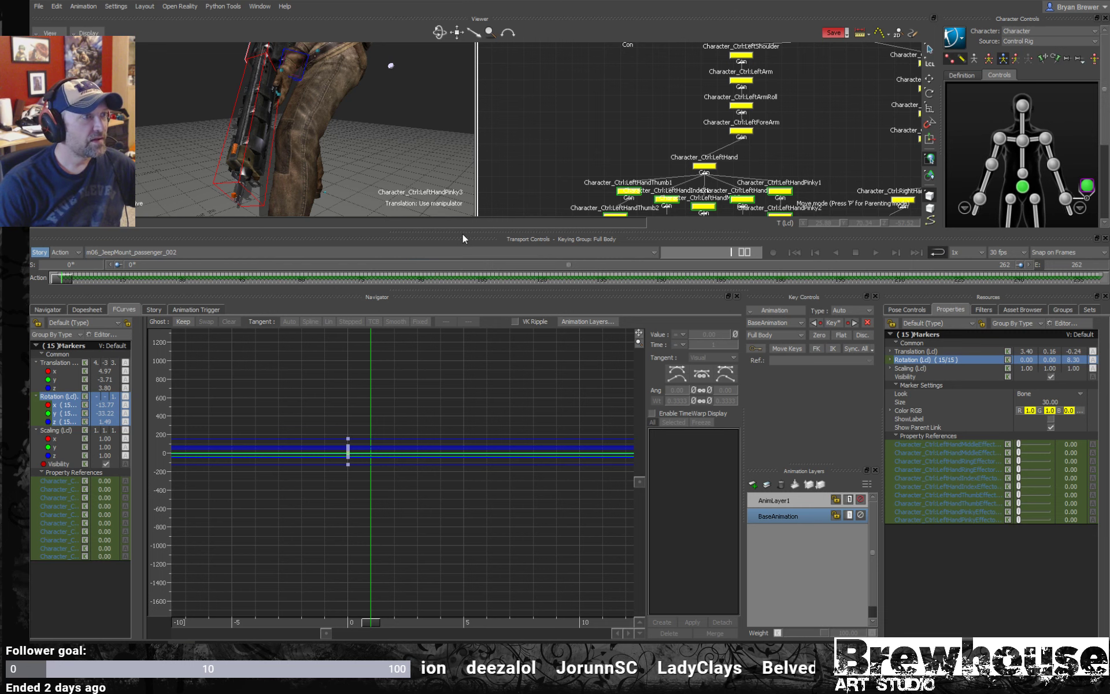
- Enlarge the viewer again, play the animation to check the hand on the rifle, stop at frame 200 and rewind
drag(463, 233, 461, 400)
scroll(258, 249, down, 5)
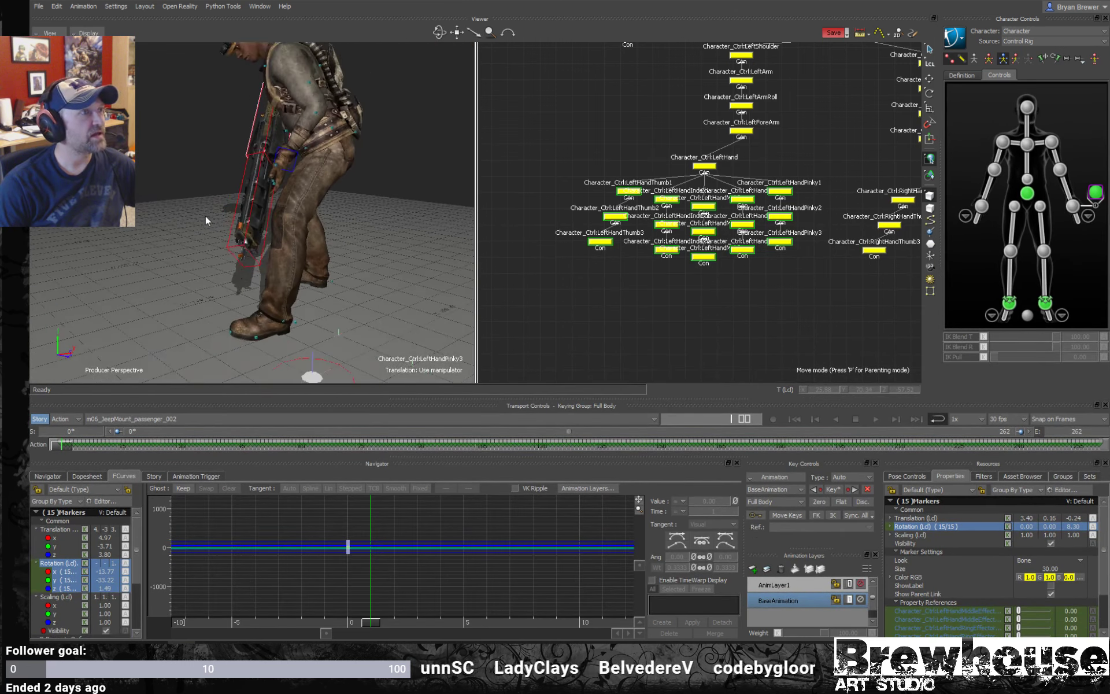
key(space)
scroll(305, 239, down, 4)
click(265, 244)
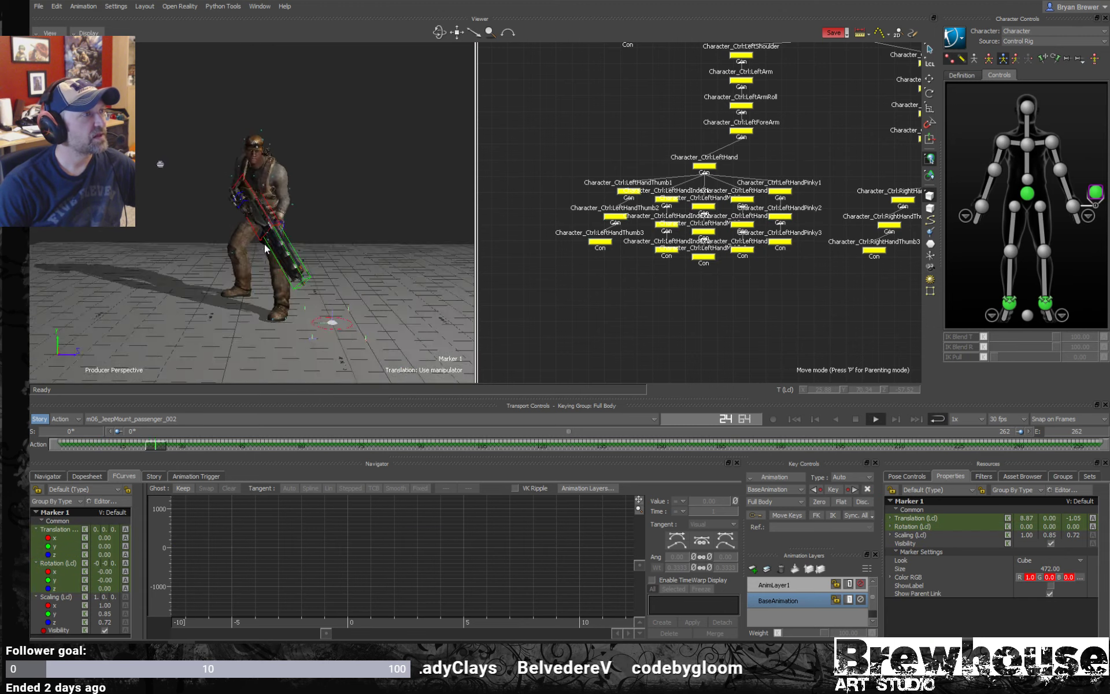
mouse_move(265, 244)
ctrl+shift+mouse_down()
mouse_move(231, 249)
mouse_move(342, 241)
mouse_move(250, 230)
mouse_move(306, 242)
mouse_move(336, 230)
ctrl+shift+mouse_up()
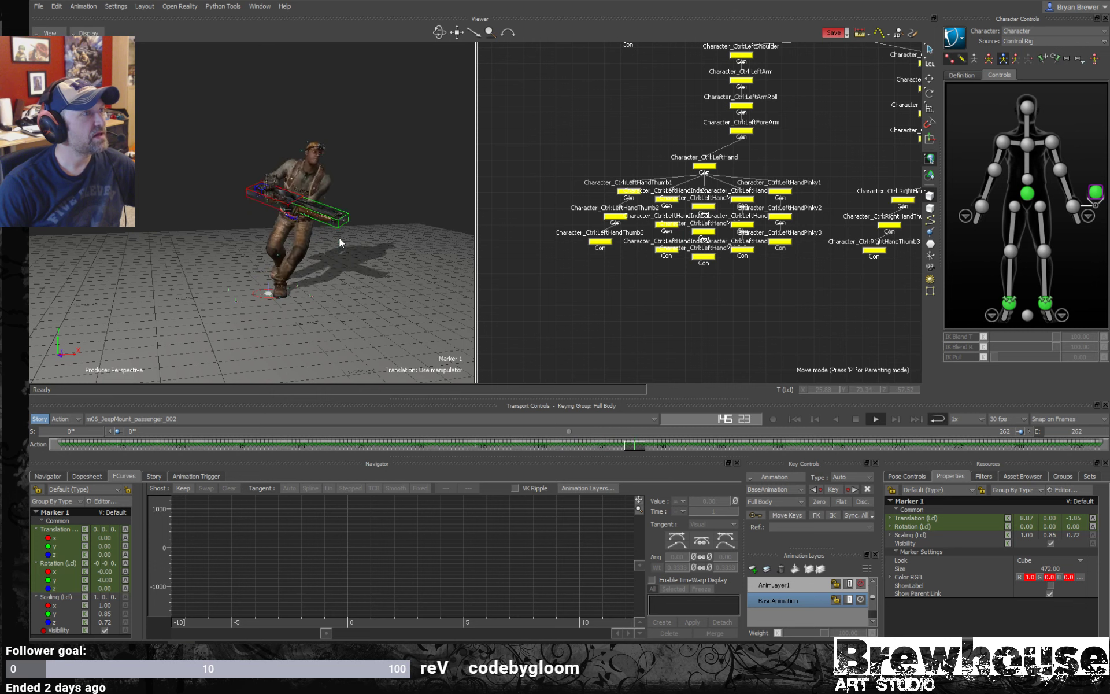
key(space)
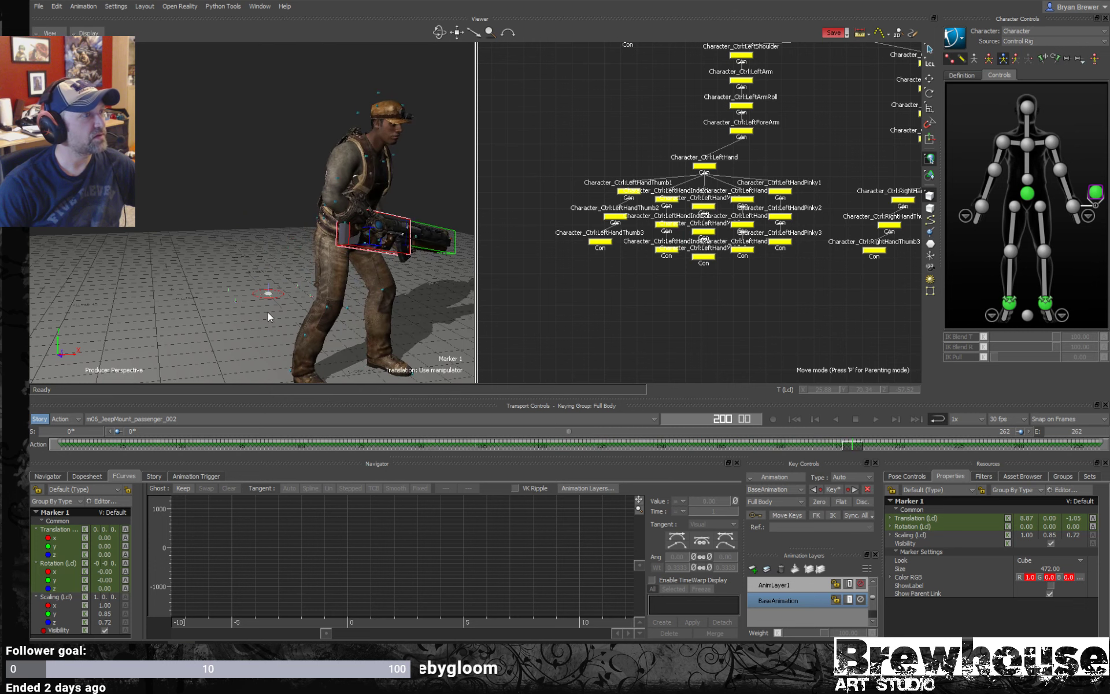
click(794, 419)
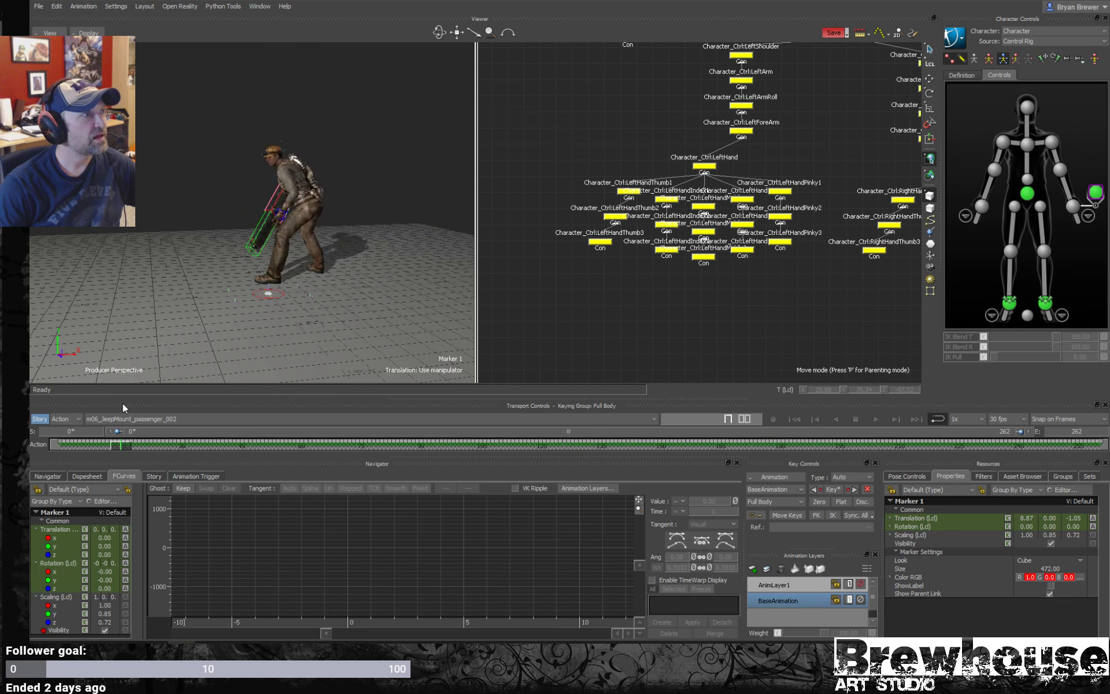
- Rotate the light_control marker about its vertical axis to 180, -7.47, 180 so the lights face the character's front
ctrl+shift+drag(131, 334, 303, 252)
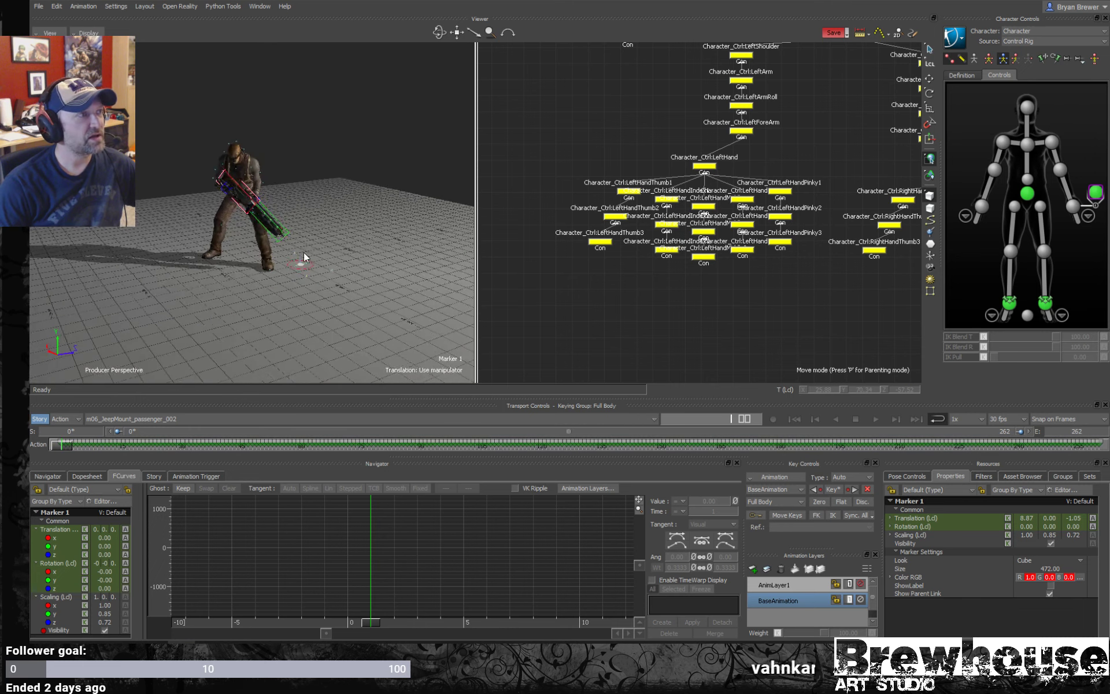
scroll(303, 252, up, 10)
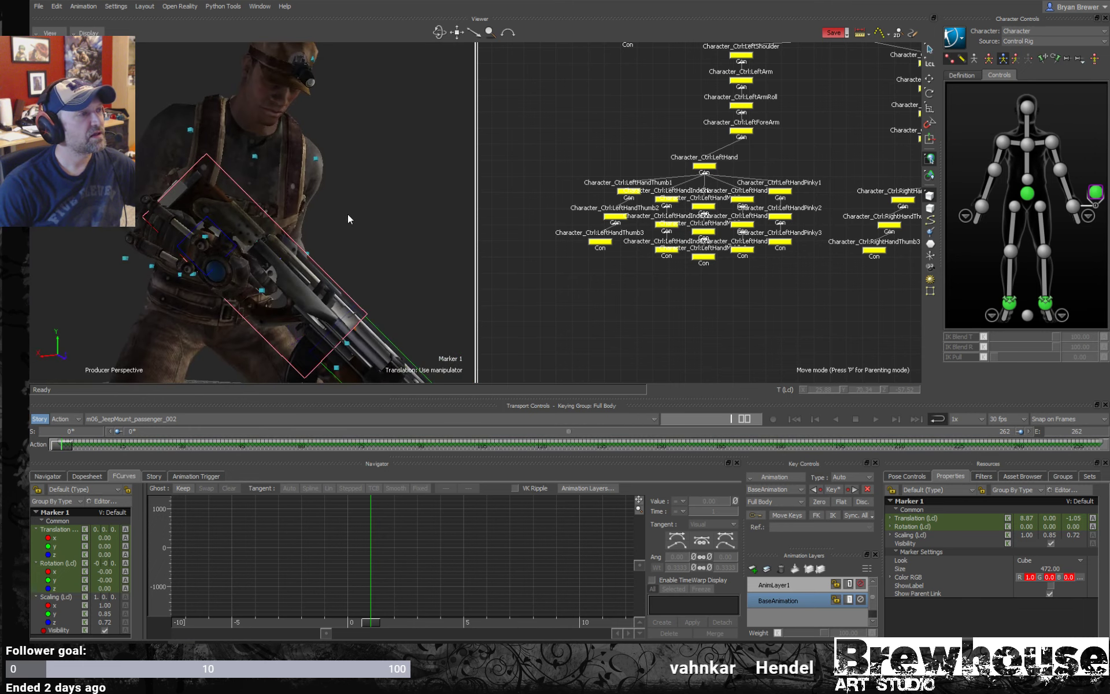
ctrl+shift+drag(348, 214, 351, 300)
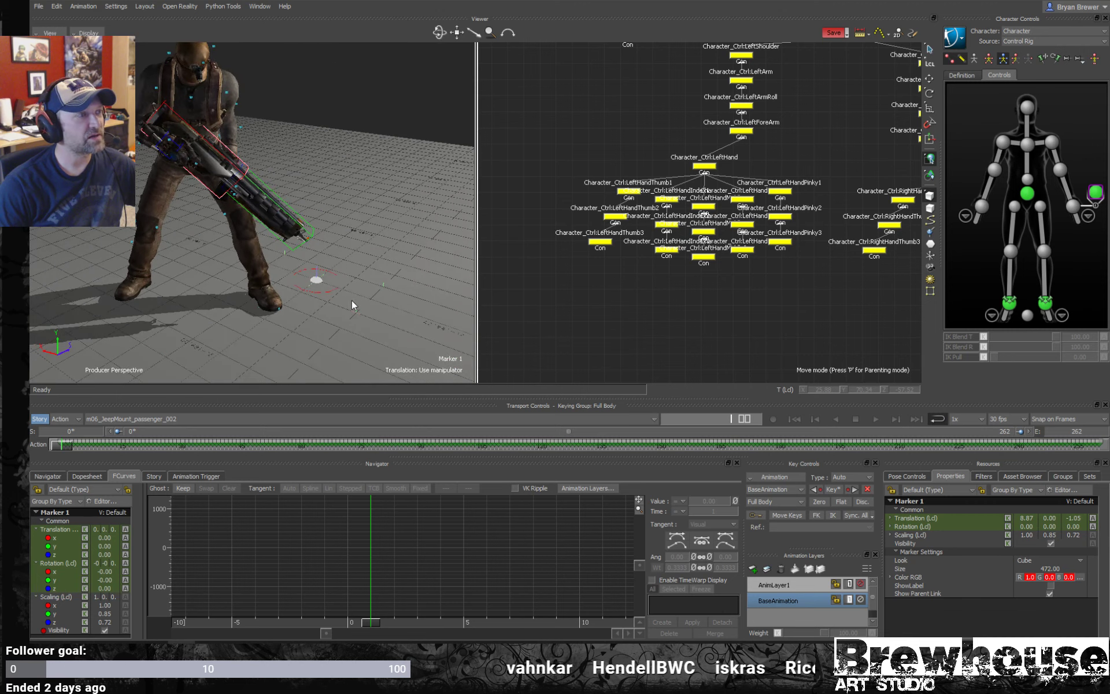
click(317, 301)
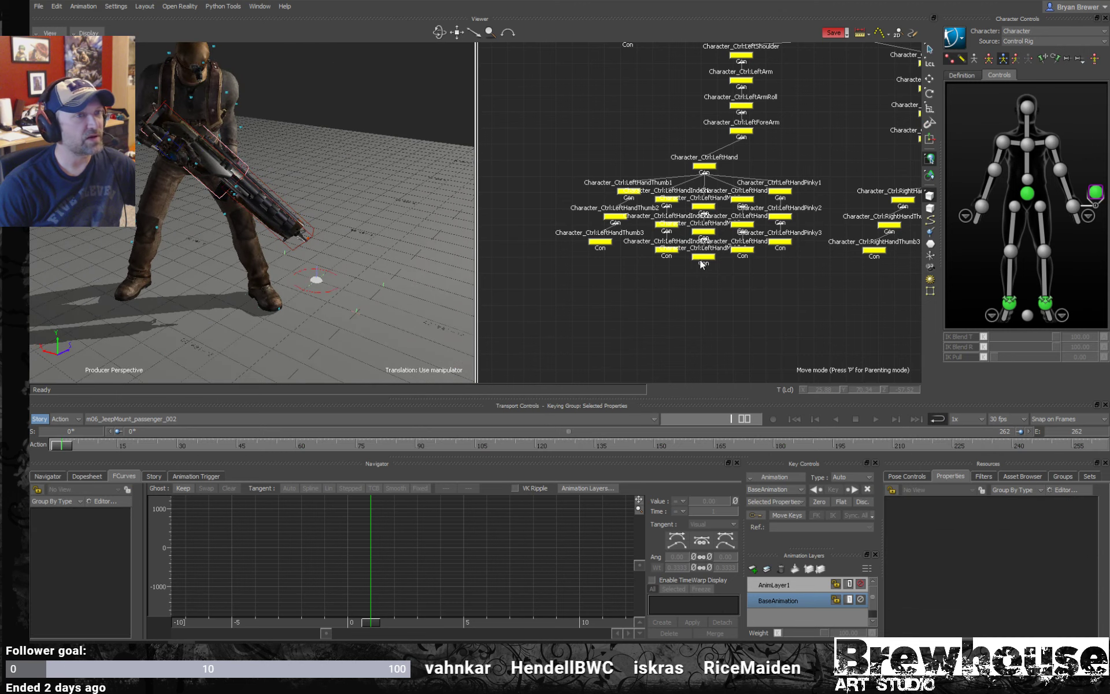
ctrl+drag(702, 264, 748, 223)
key(e)
ctrl+shift+drag(404, 262, 330, 275)
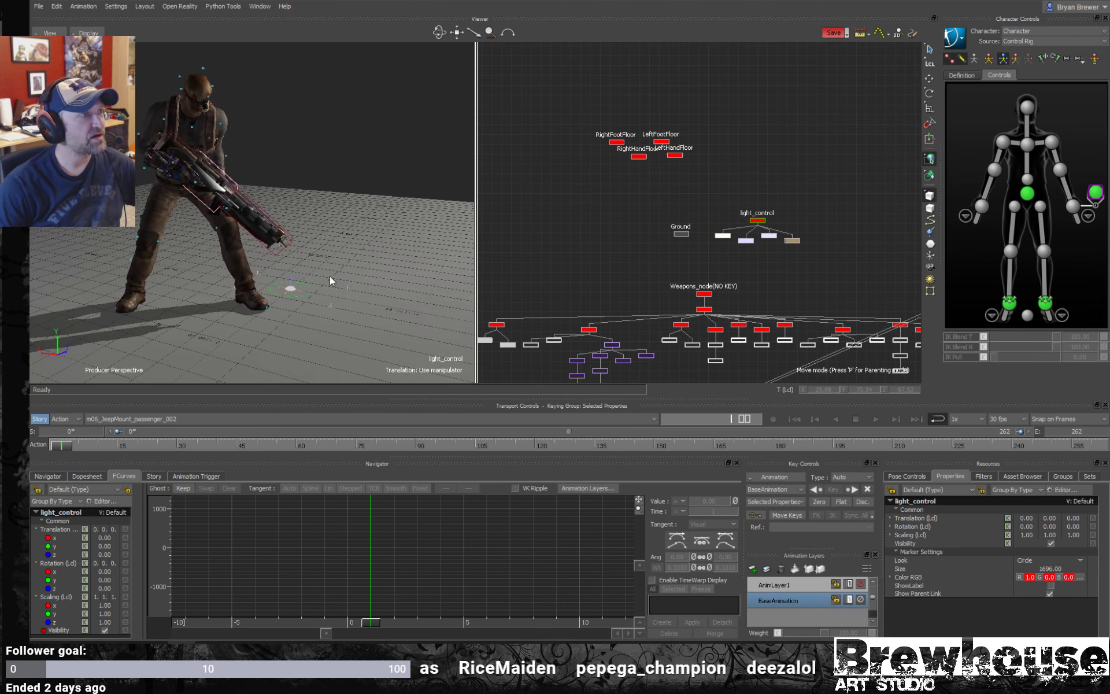
key(r)
key(e)
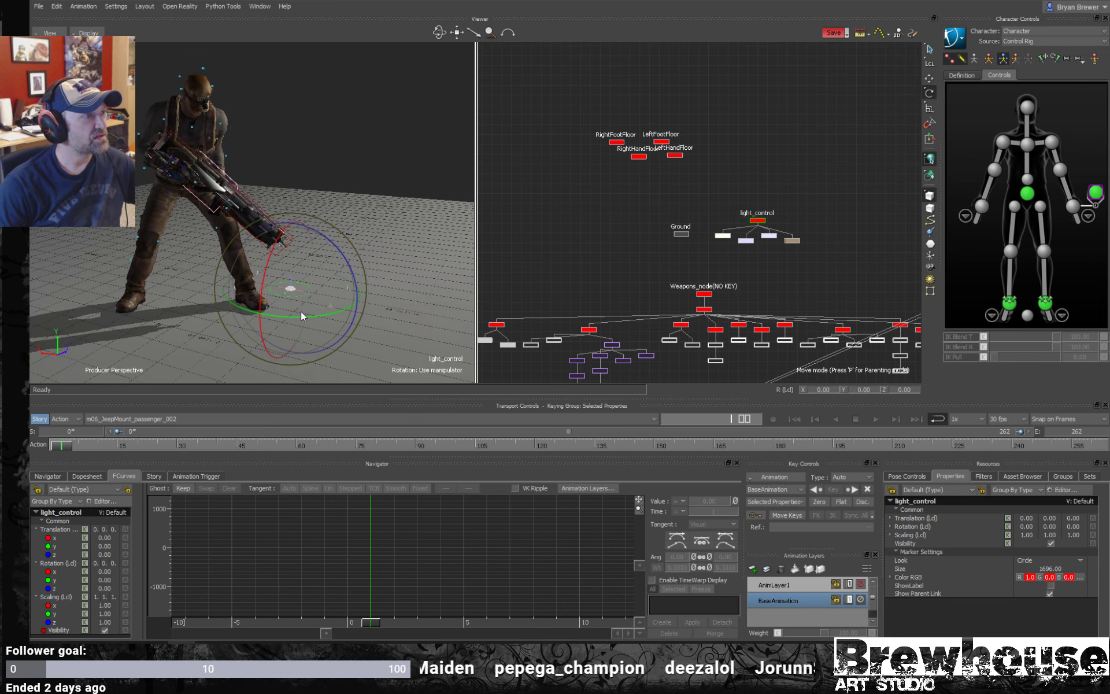
drag(300, 317, 655, 227)
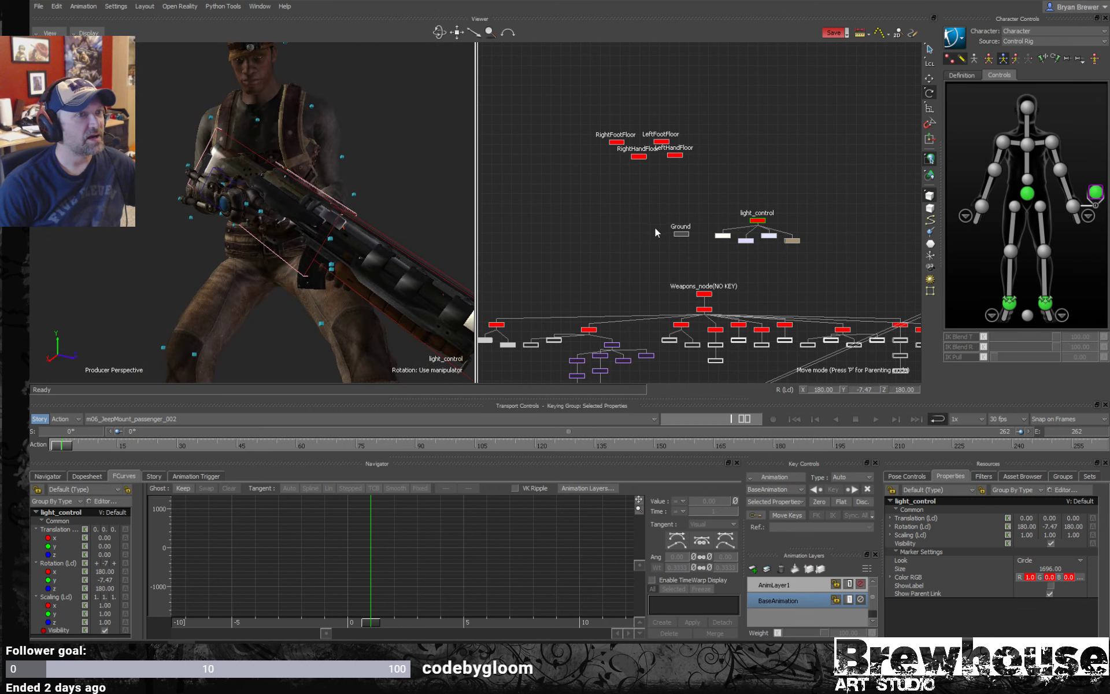
- Change the display of the rifle's models under Weapons_node to plain white shading without textures
scroll(723, 232, down, 4)
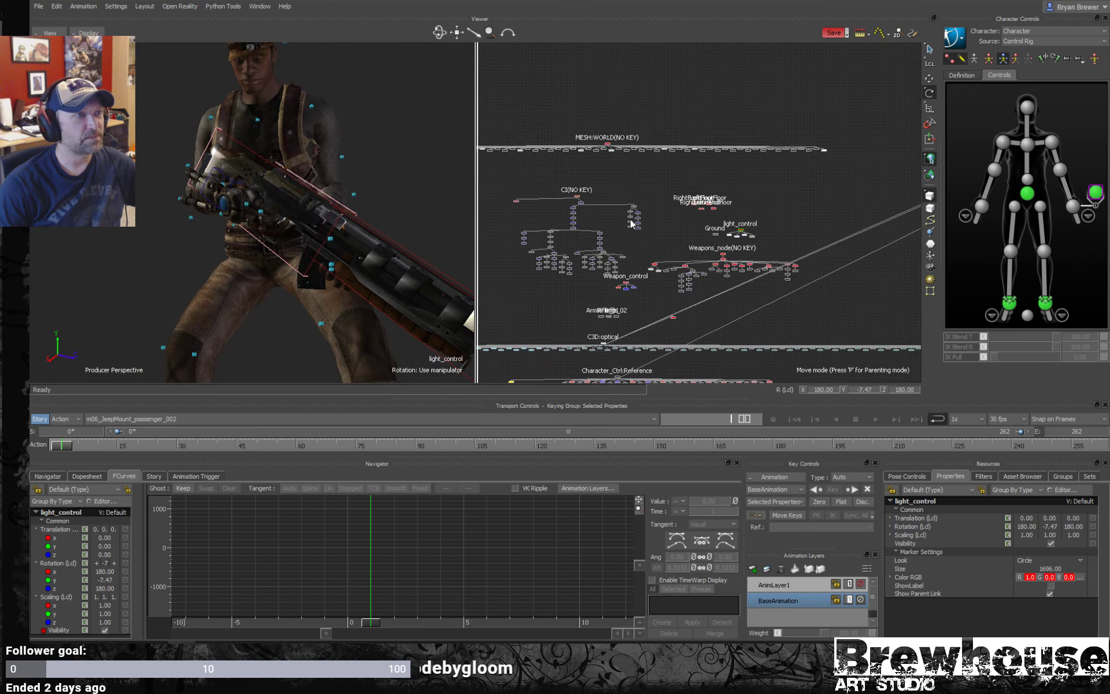
click(659, 270)
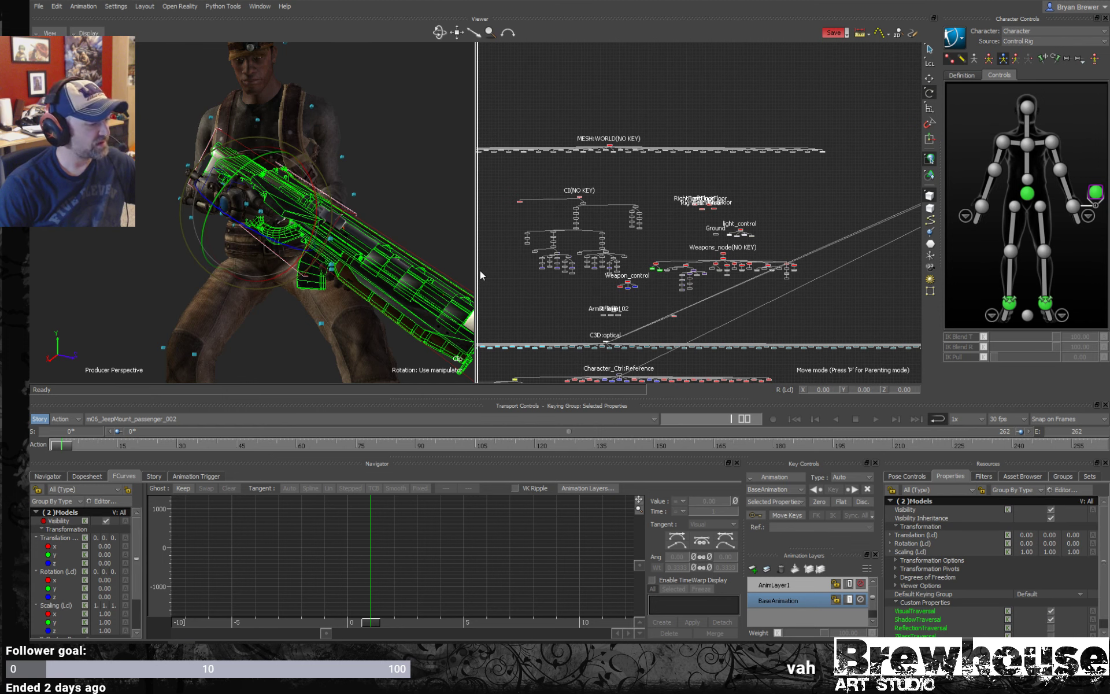
click(518, 201)
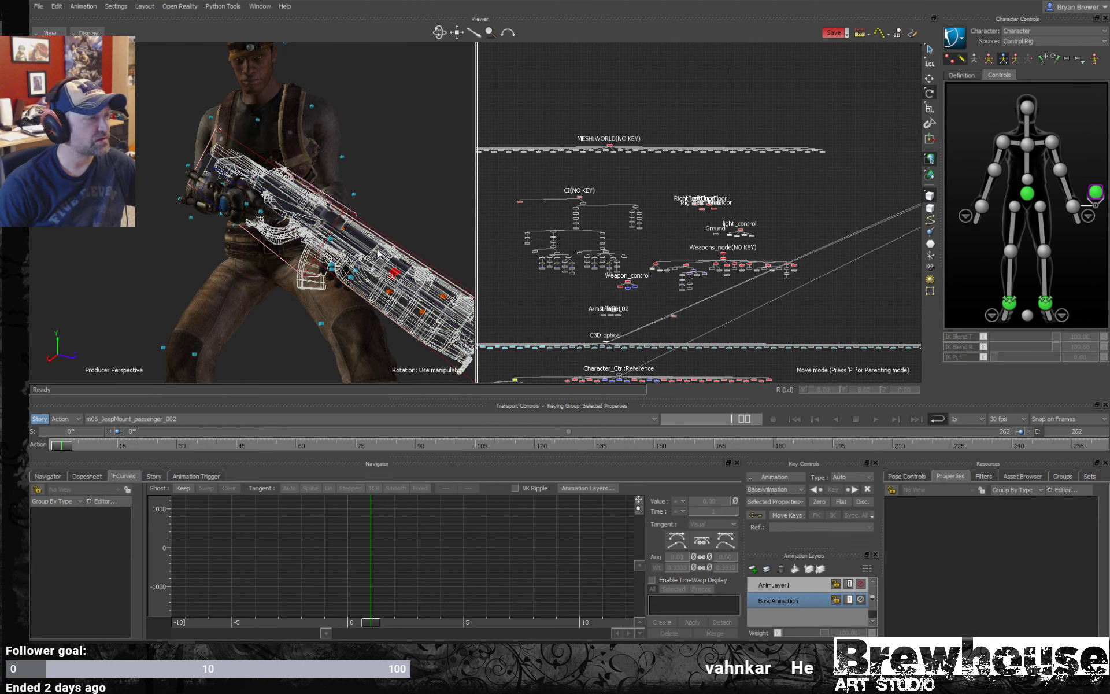
click(654, 269)
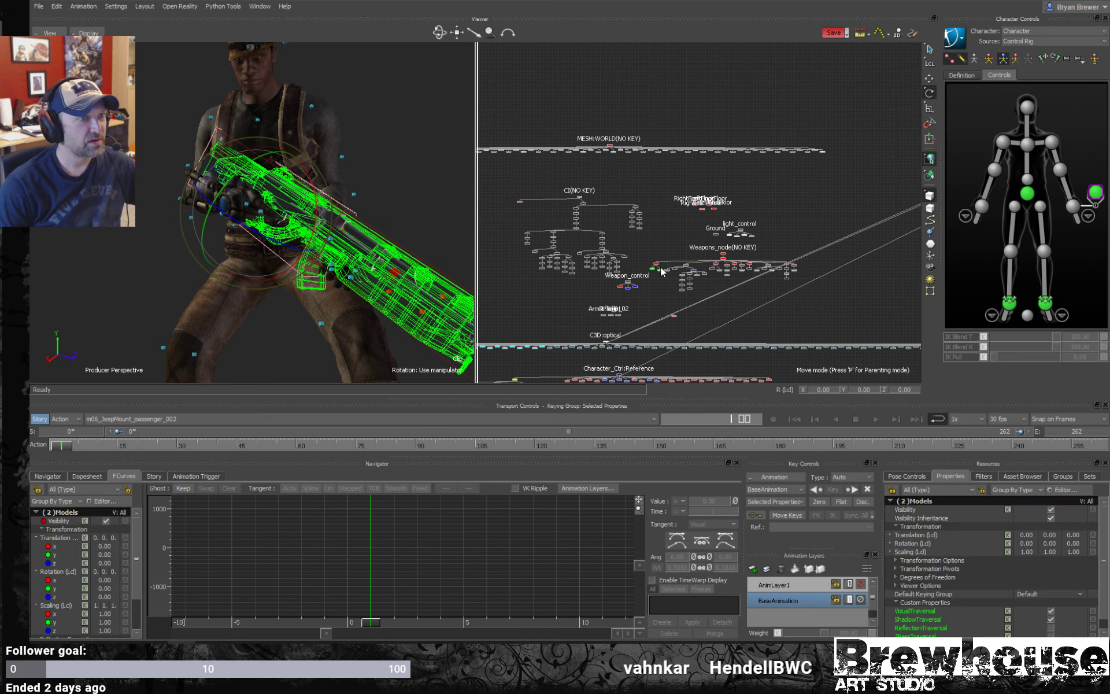
click(504, 200)
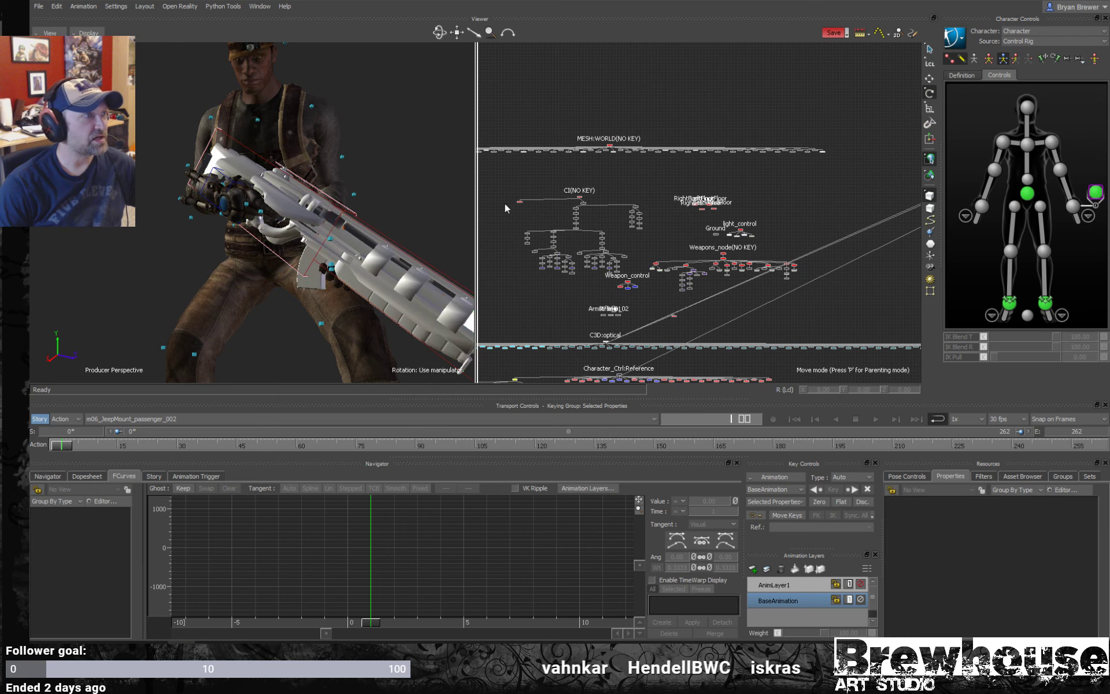
- Examine the right hand on the rifle up close and select its rightHand_placement marker
scroll(341, 242, up, 8)
middle_drag(365, 240, 133, 239)
click(981, 207)
click(120, 238)
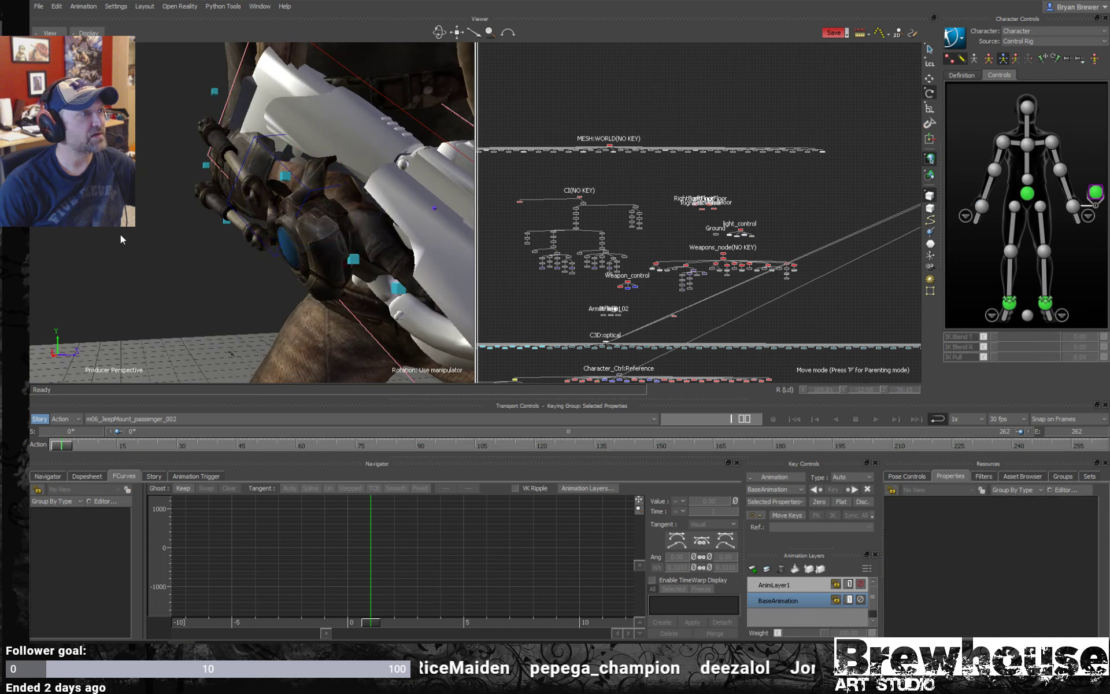
click(306, 186)
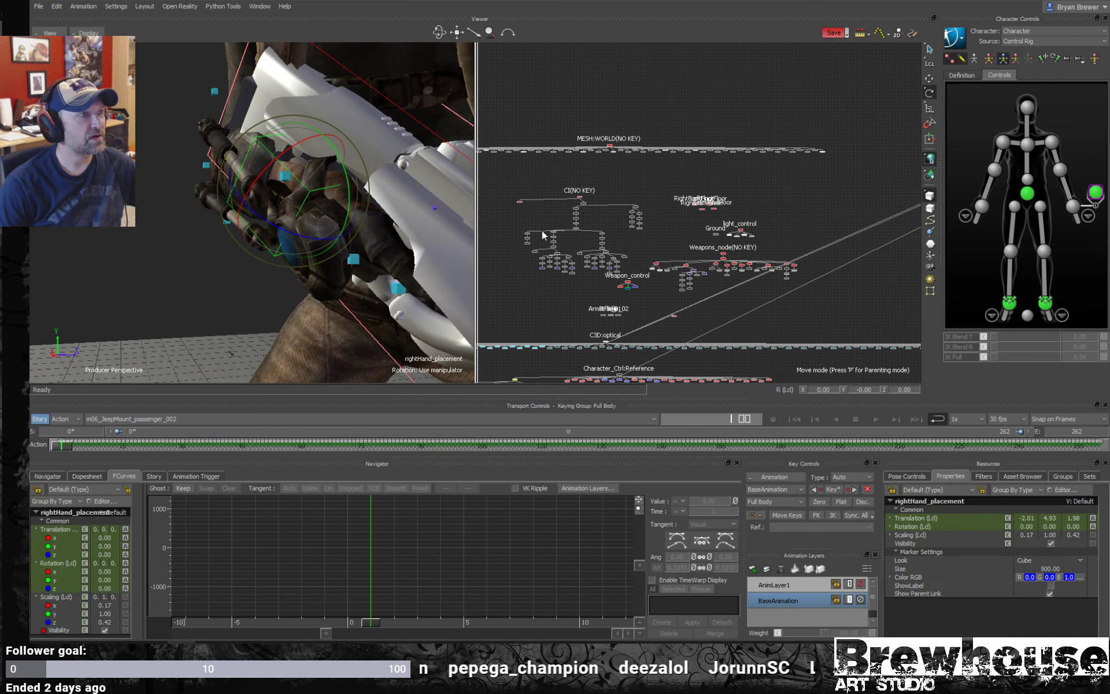
- Move the Weapon_control hierarchy in the schematic to the empty area below the Character_Ctrl:Reference nodes
scroll(634, 229, down, 3)
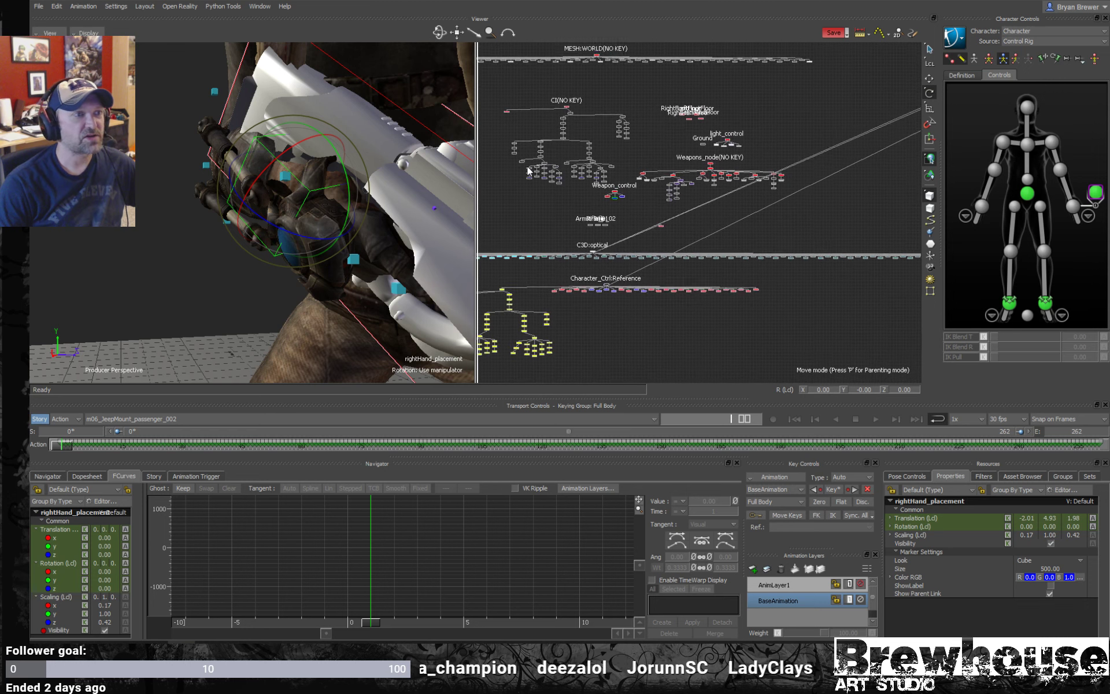
drag(600, 134, 601, 137)
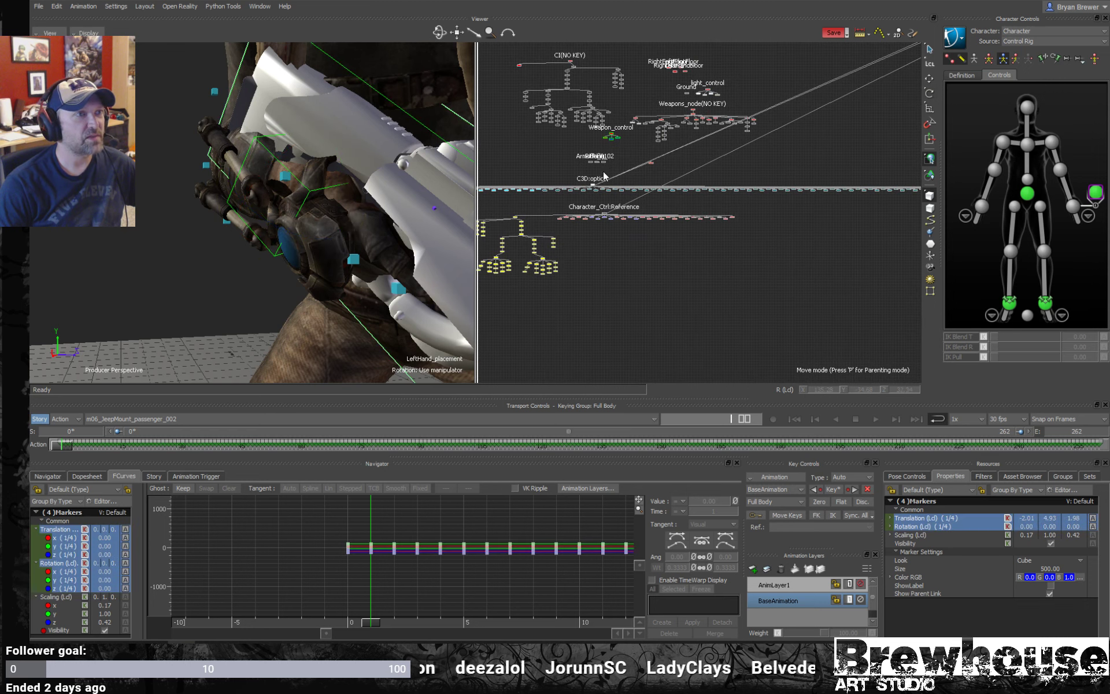
ctrl+drag(591, 295, 679, 193)
click(716, 225)
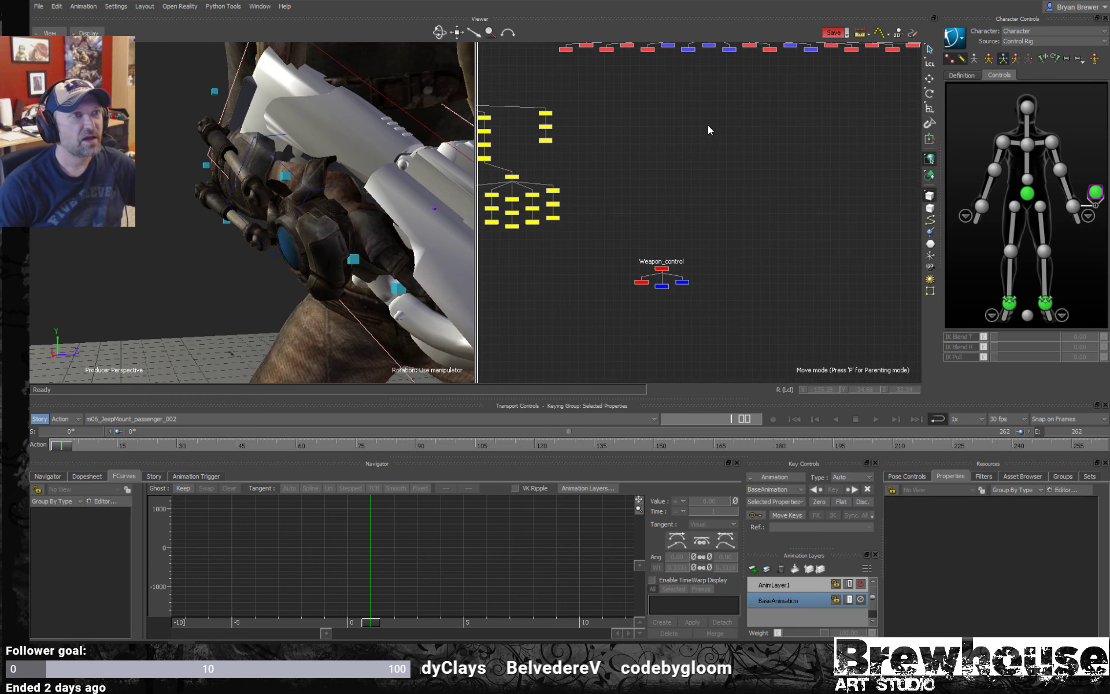
shift+drag(710, 130, 681, 168)
- Bring the right and left wrist effector nodes next to Weapon_control and place each below its matching hand placement marker
click(980, 207)
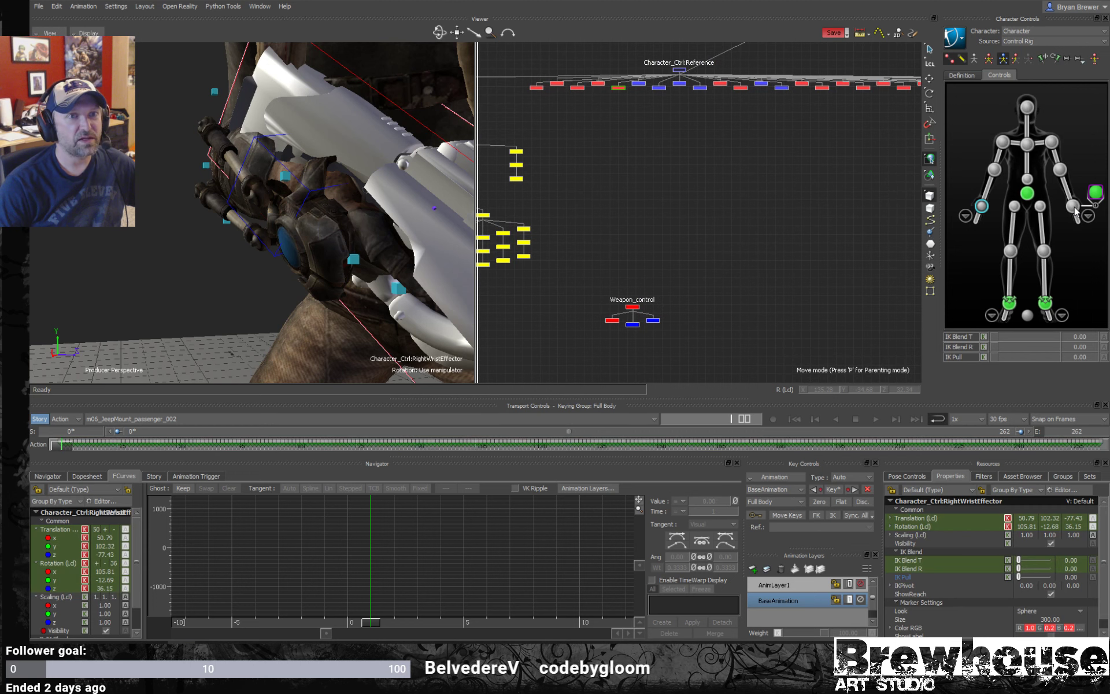
shift+click(1073, 207)
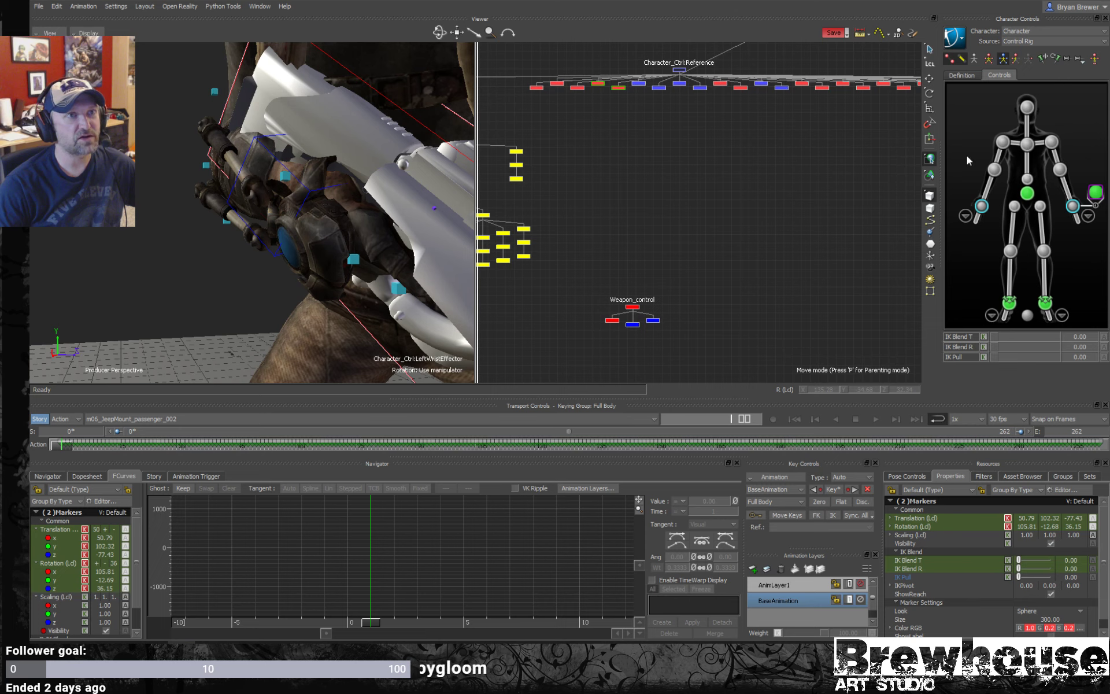
ctrl+drag(693, 169, 690, 219)
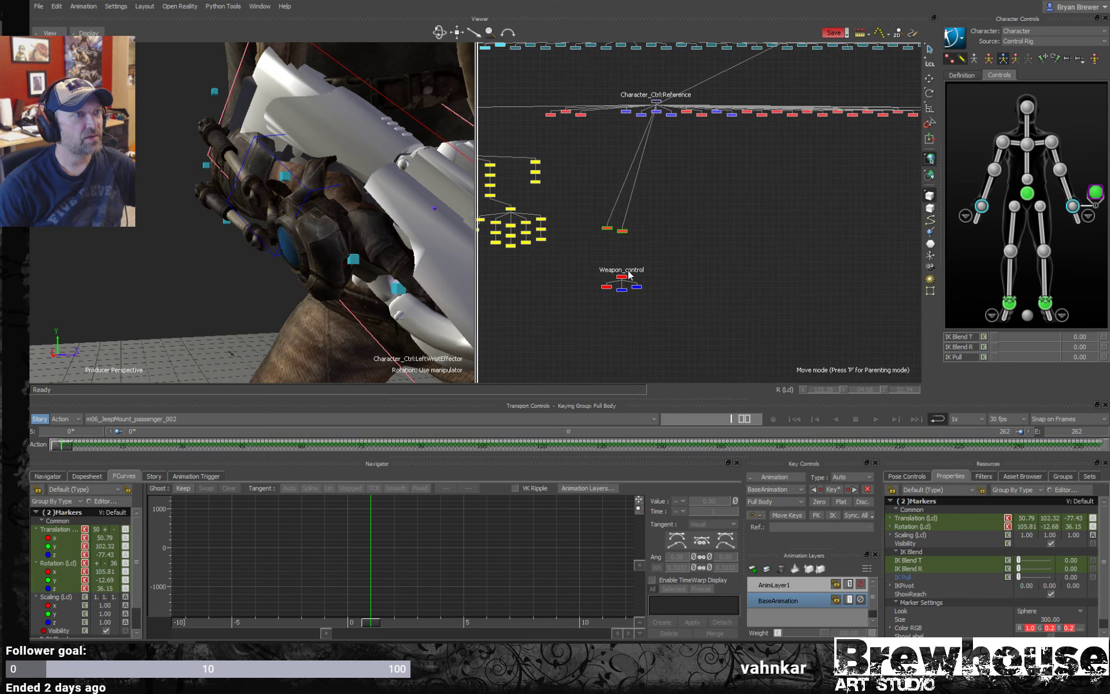
ctrl+drag(633, 327, 746, 239)
click(573, 256)
drag(653, 278, 610, 313)
drag(747, 238, 740, 311)
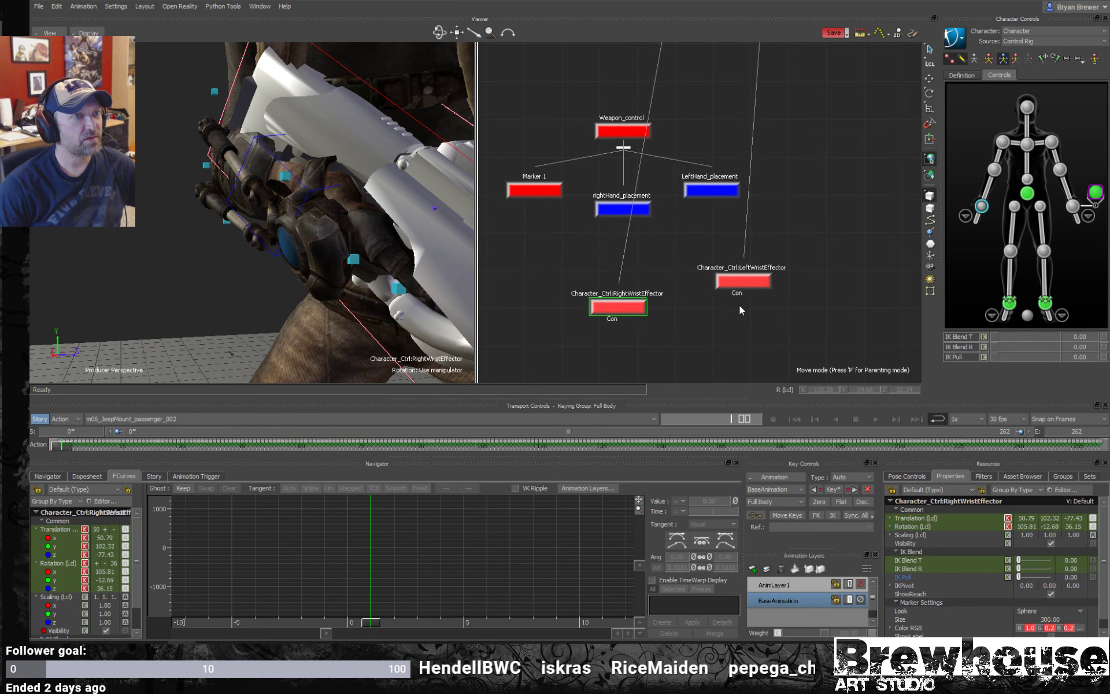
- Try to parent the rightHand_placement marker with the right wrist effector
click(623, 208)
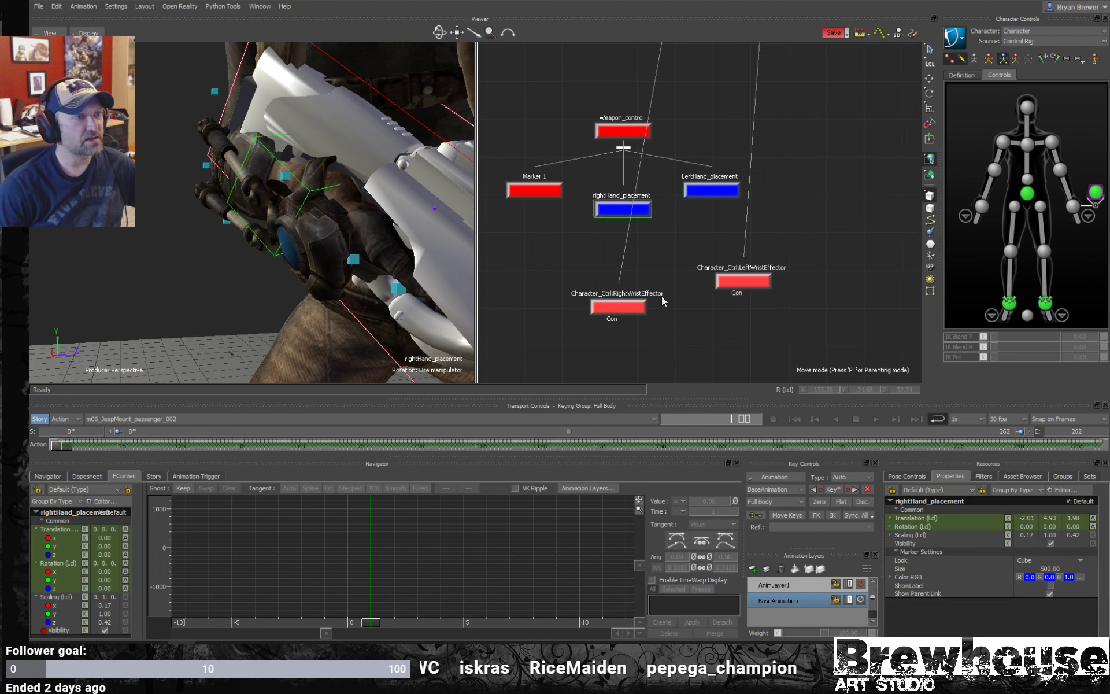
shift+click(635, 311)
ctrl+click(656, 294)
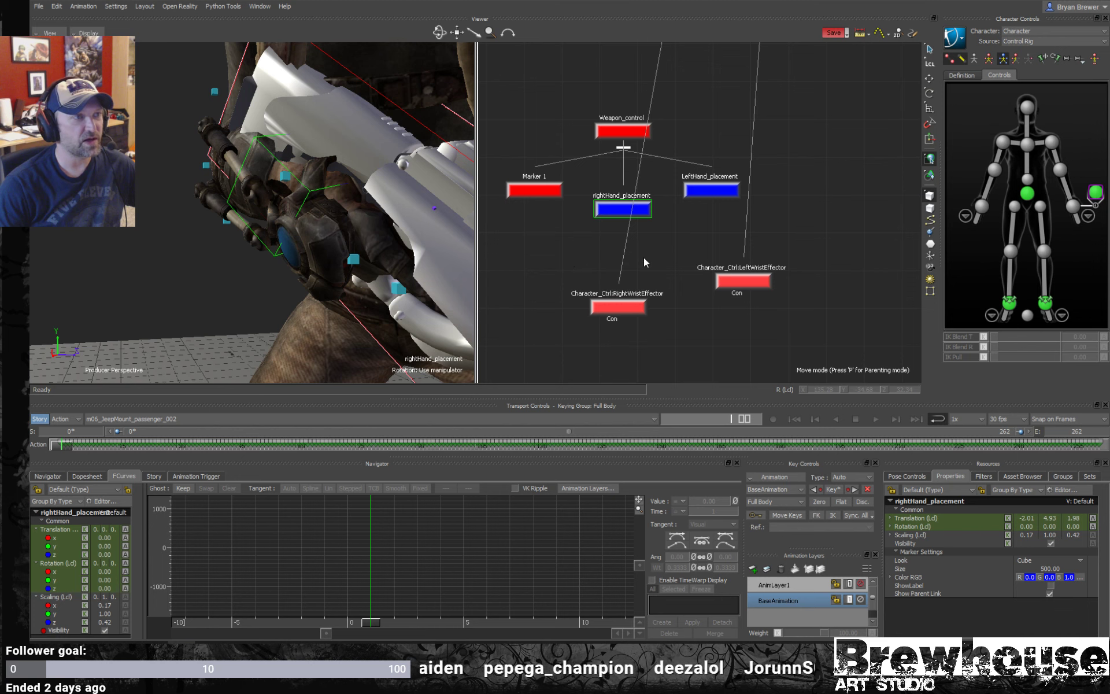
right_click(623, 269)
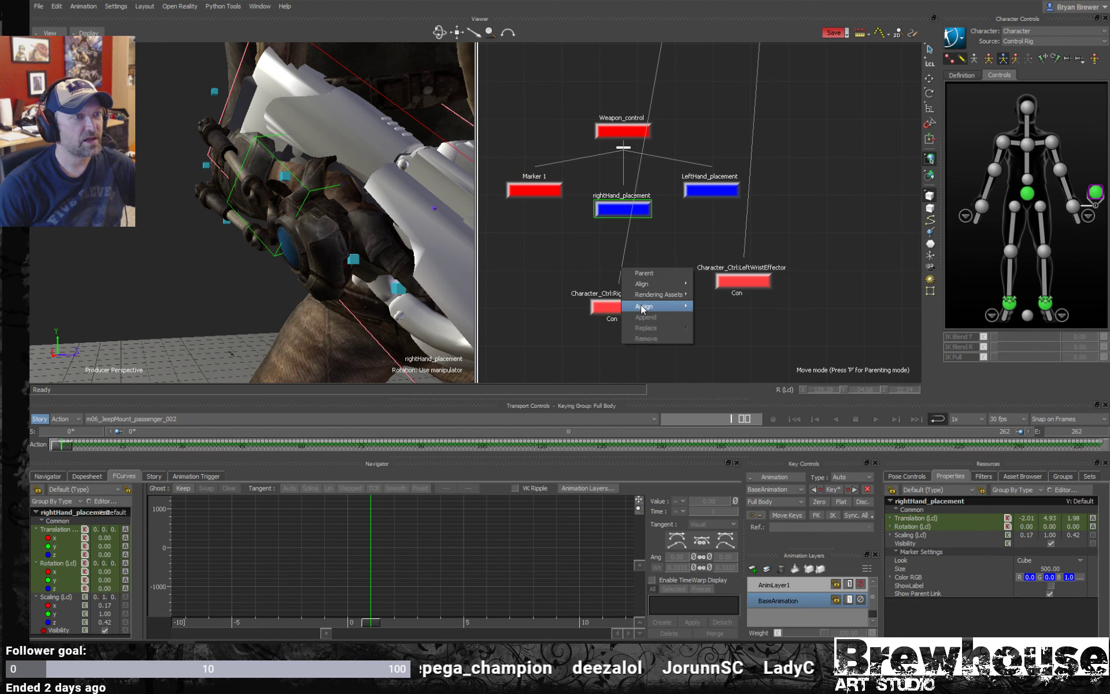
click(675, 272)
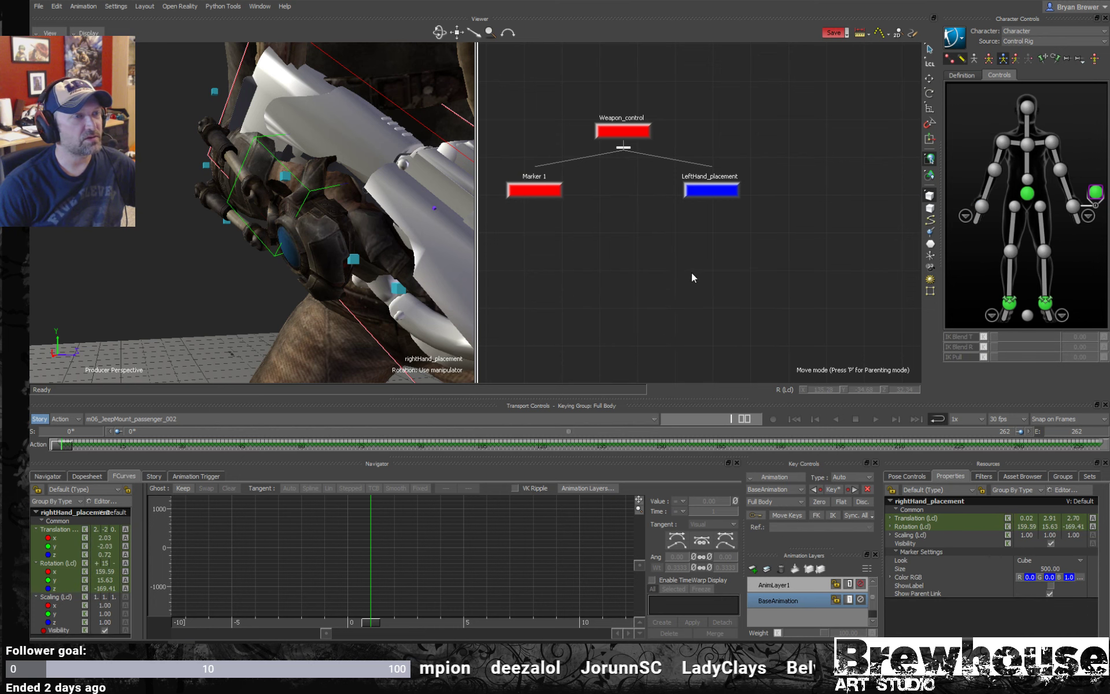
- Arrange the schematic nodes from Weapon_control and bring both wrist effector nodes back below the hand placement markers
scroll(723, 198, down, 3)
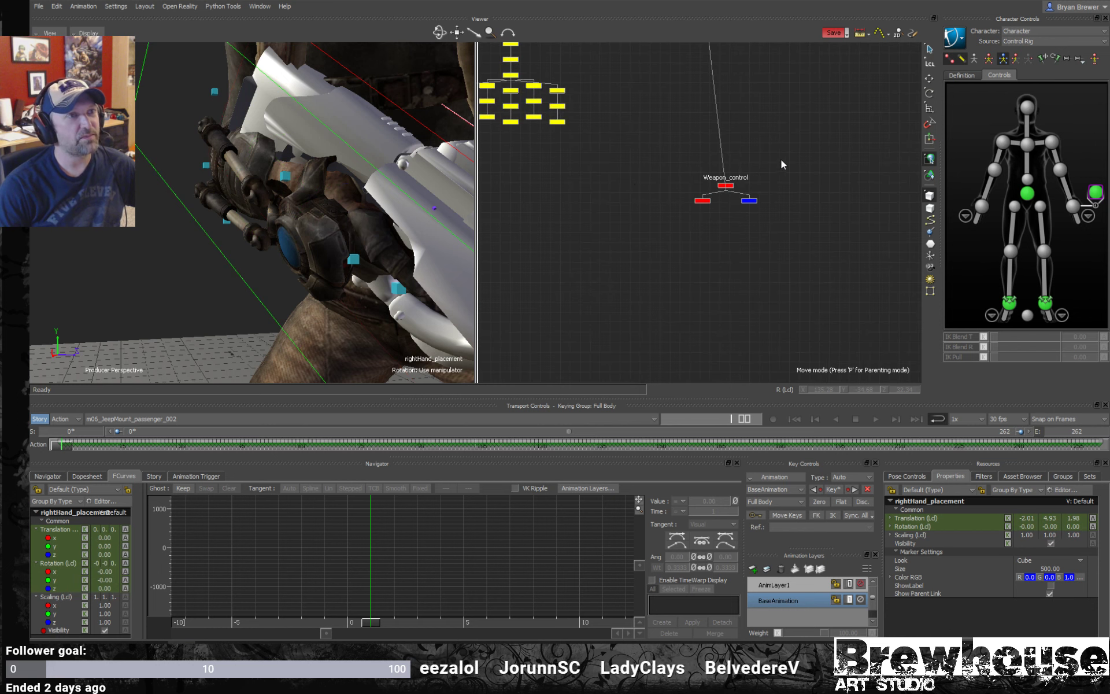
right_click(728, 191)
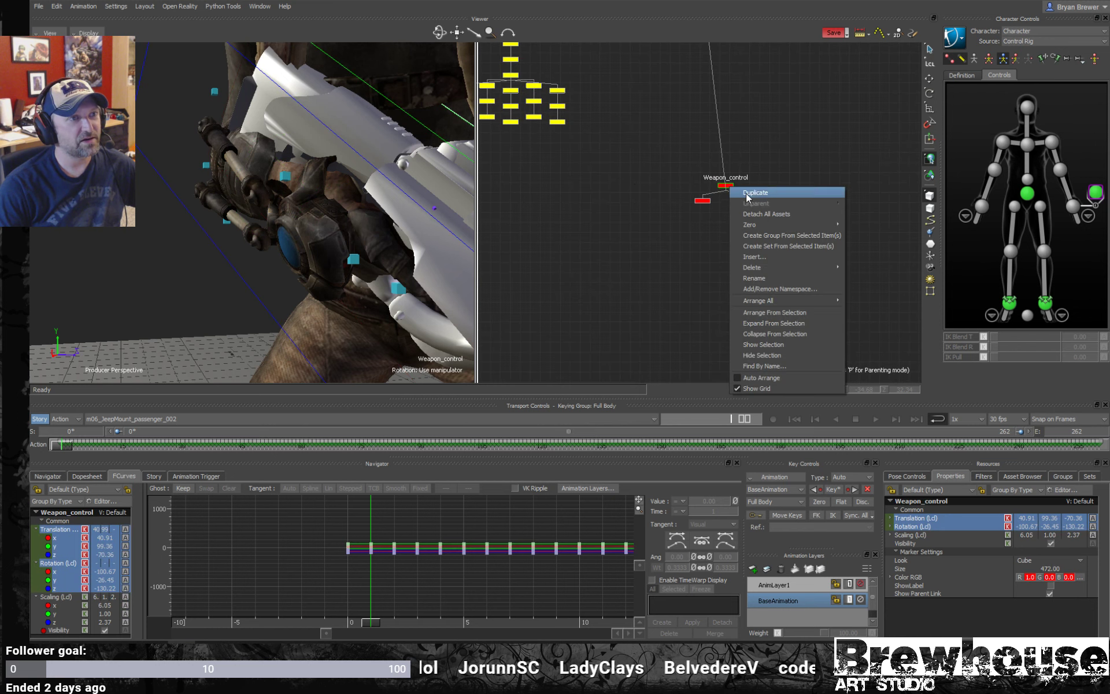
click(814, 314)
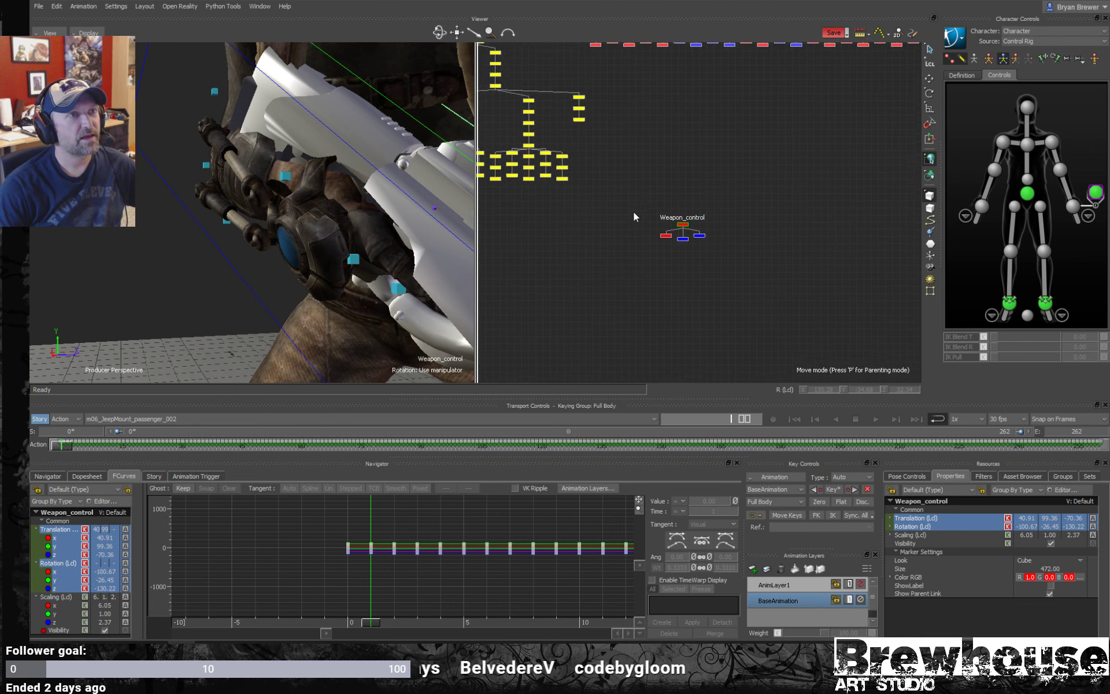
click(981, 207)
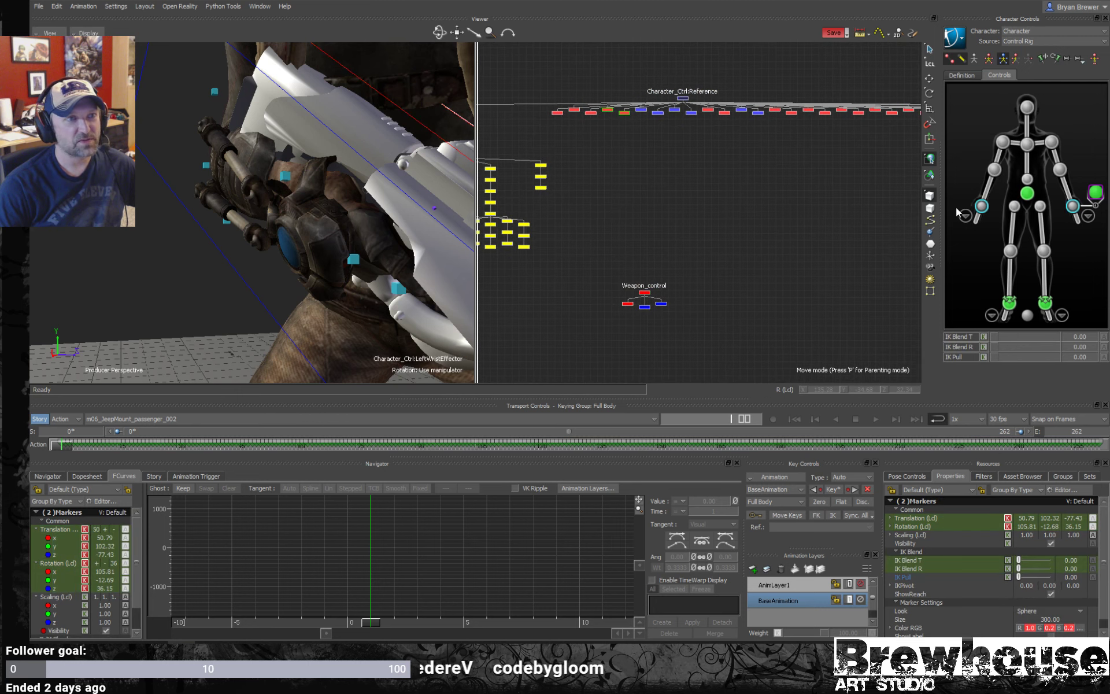
mouse_move(677, 154)
mouse_down()
mouse_move(707, 196)
mouse_move(720, 350)
mouse_move(716, 328)
mouse_move(793, 328)
mouse_move(728, 280)
mouse_move(841, 211)
mouse_move(751, 240)
mouse_move(798, 234)
mouse_move(727, 185)
mouse_up()
- Align the LeftHand_placement marker with the left wrist effector using the All option
click(691, 208)
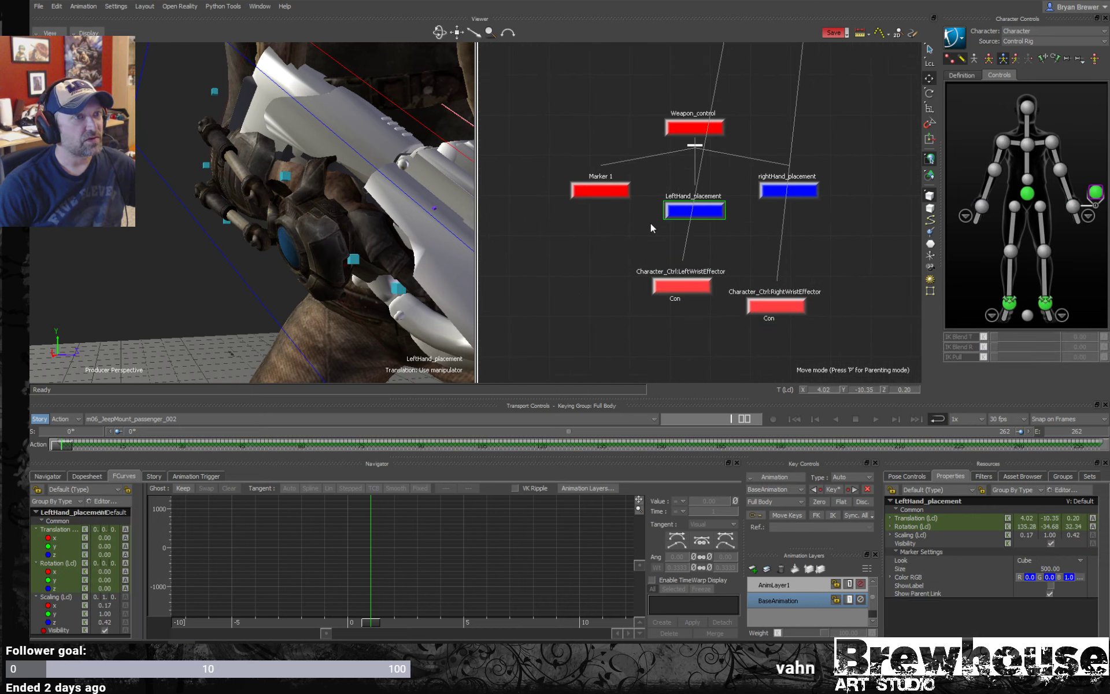
shift+click(700, 287)
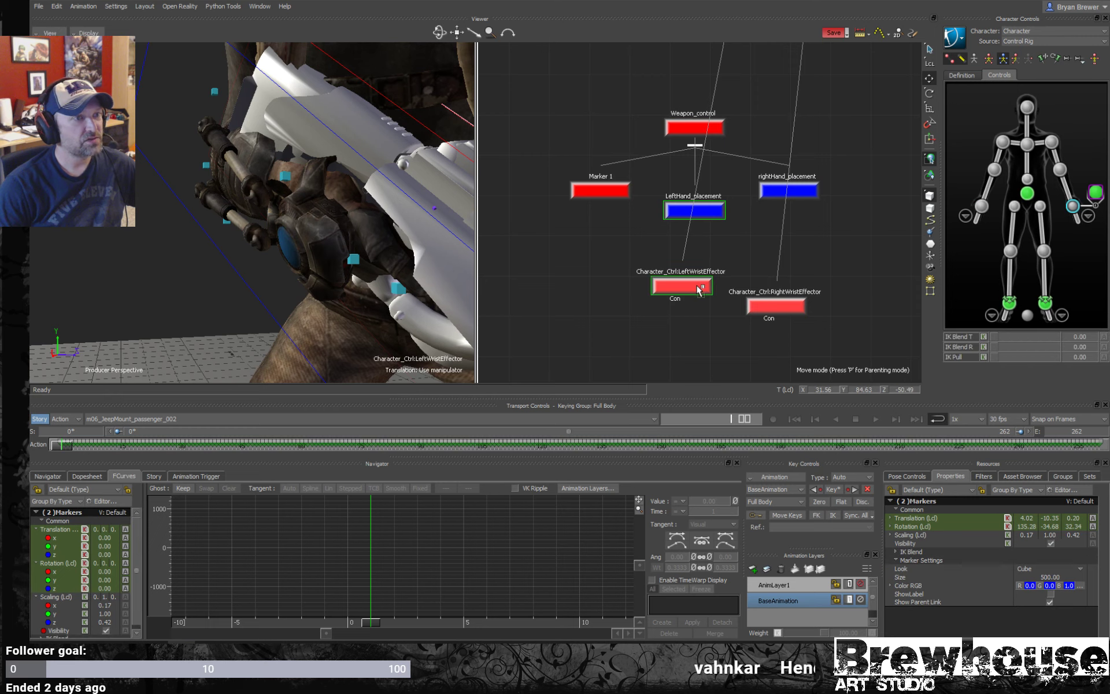
right_click(700, 287)
mouse_move(752, 265)
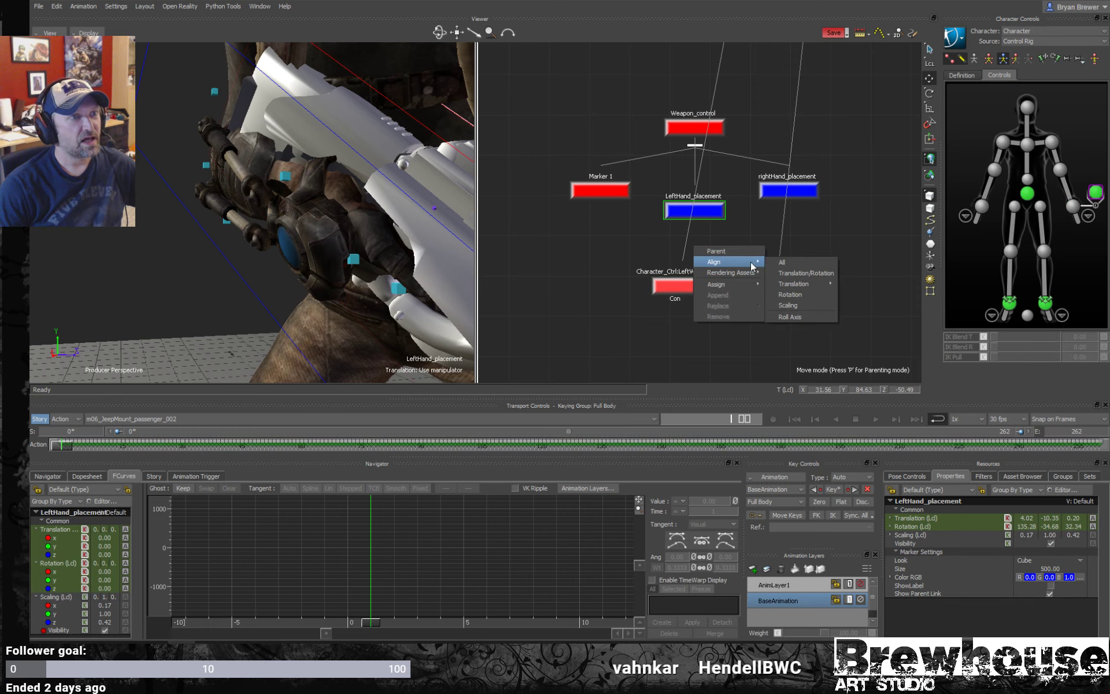
click(782, 262)
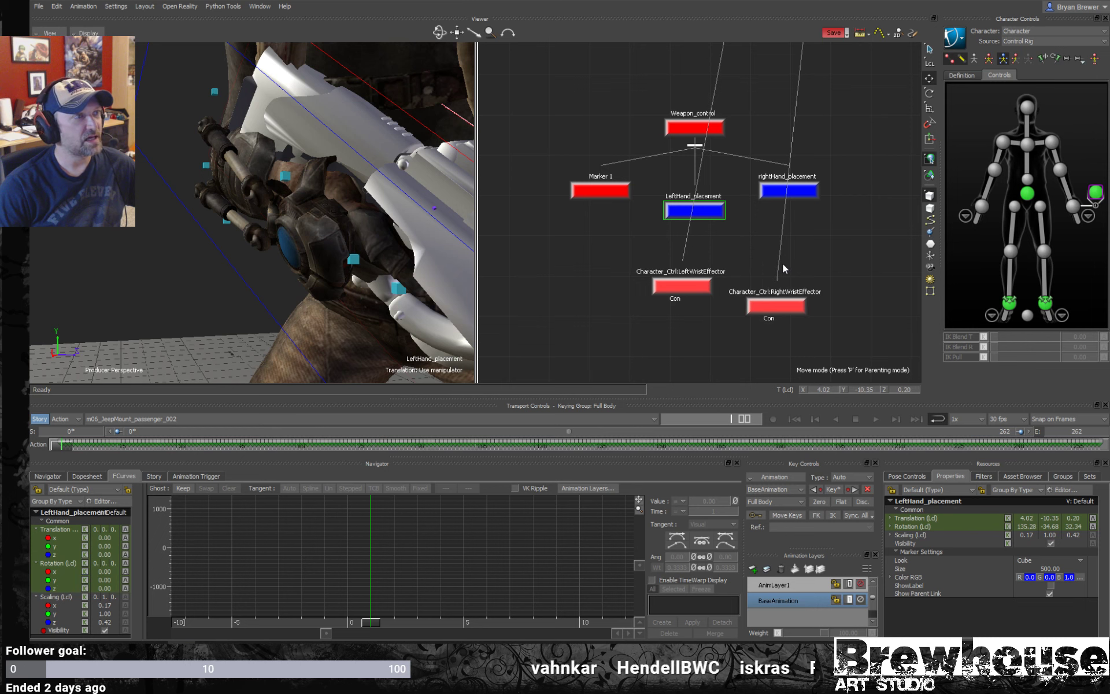
- Reposition the left wrist effector node below LeftHand_placement in the schematic and select the rightHand_placement marker
click(665, 287)
click(690, 209)
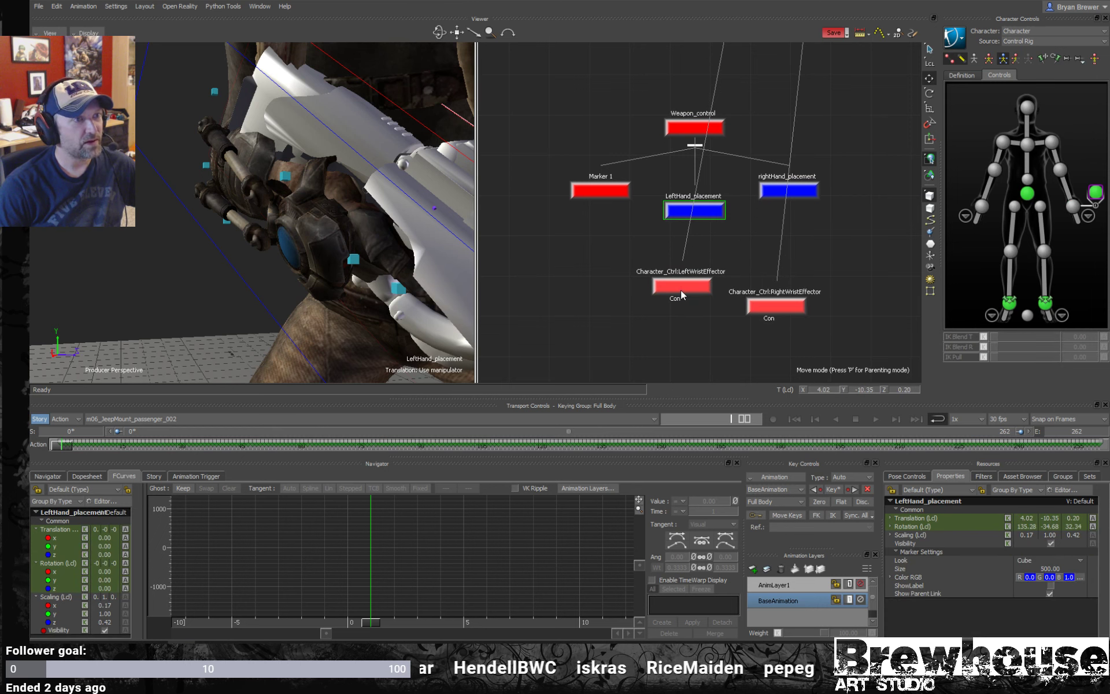
mouse_move(682, 295)
mouse_down()
mouse_move(814, 270)
mouse_move(695, 273)
mouse_up()
mouse_move(724, 230)
mouse_down()
mouse_move(688, 202)
mouse_move(728, 251)
mouse_up()
click(798, 200)
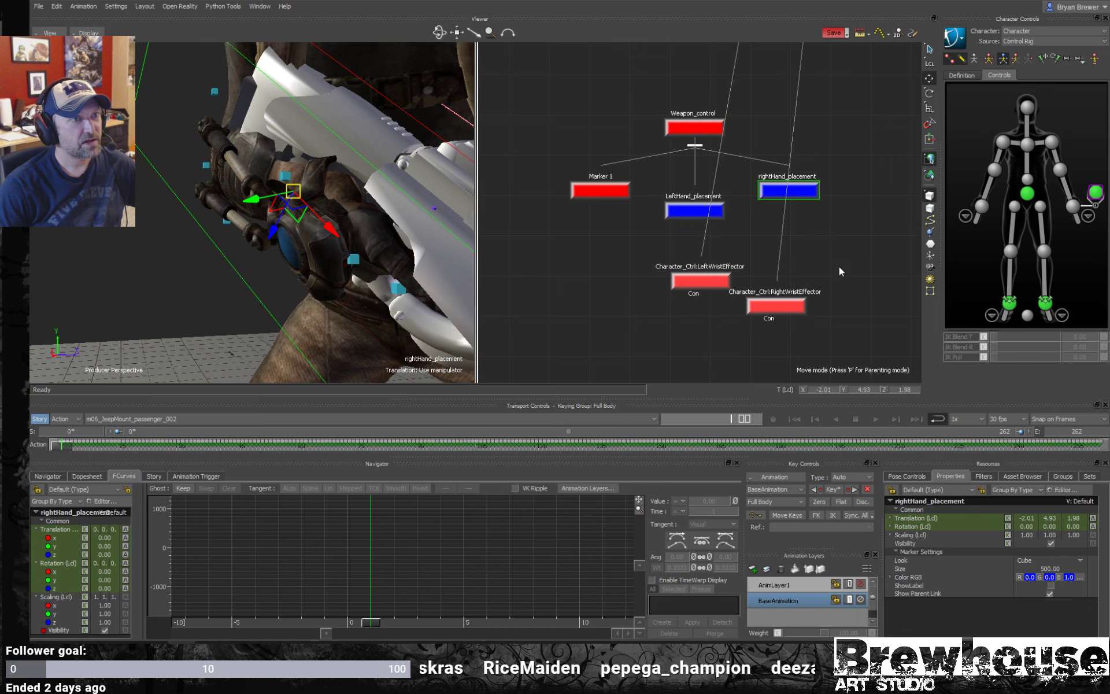
- Move the right wrist effector node below rightHand_placement in the schematic and turn on X-Ray display to inspect the wrist effectors
drag(838, 266, 808, 291)
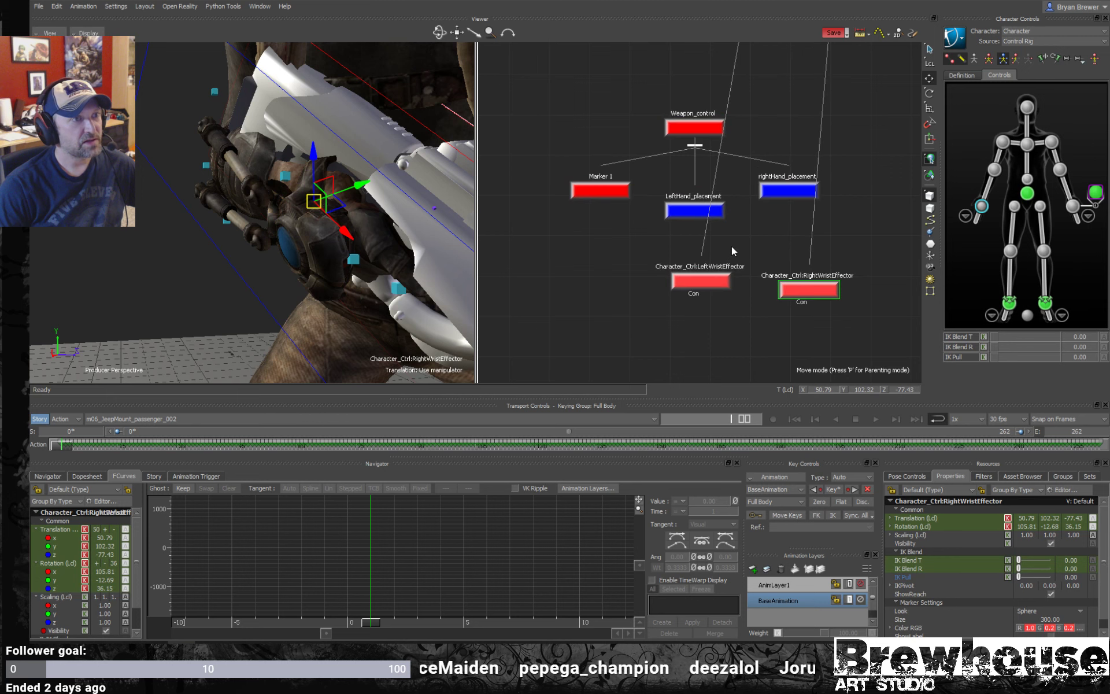
drag(731, 245, 654, 294)
drag(401, 282, 277, 243)
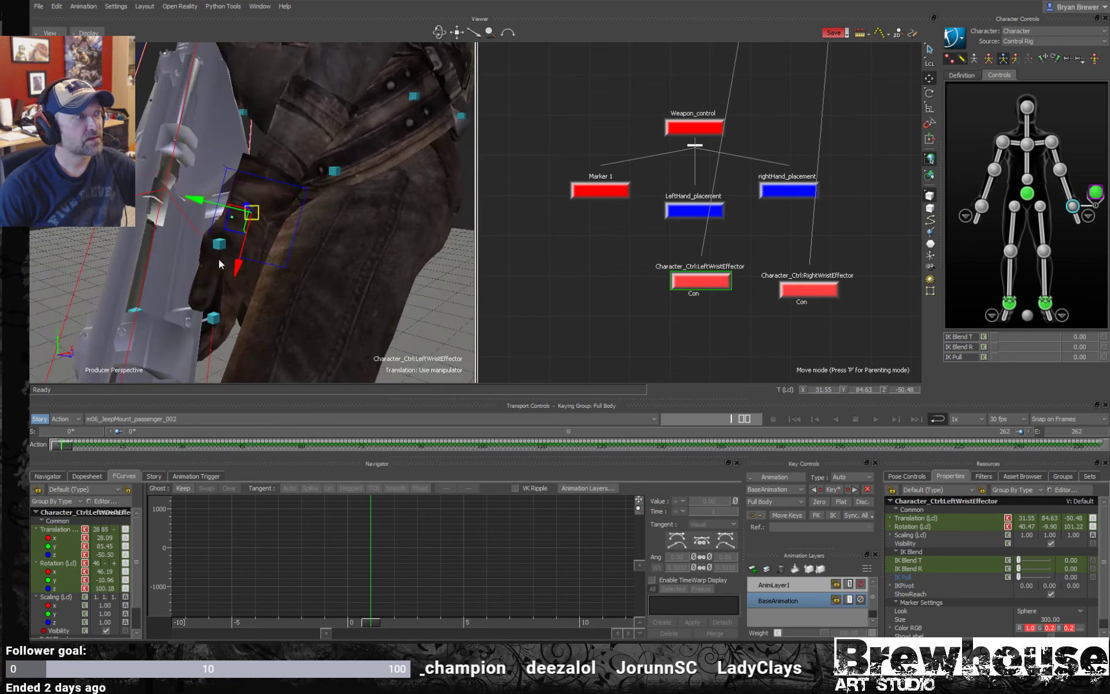
drag(866, 245, 762, 322)
drag(347, 242, 382, 272)
key(ctrl+alt+x)
key(s)
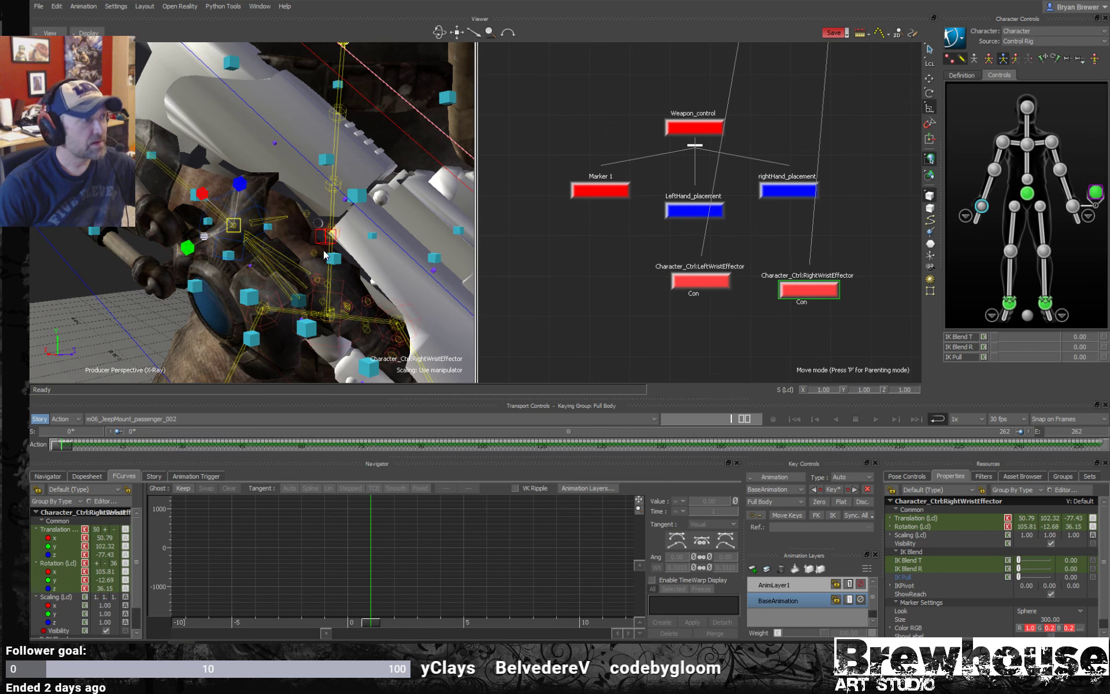
drag(324, 249, 356, 261)
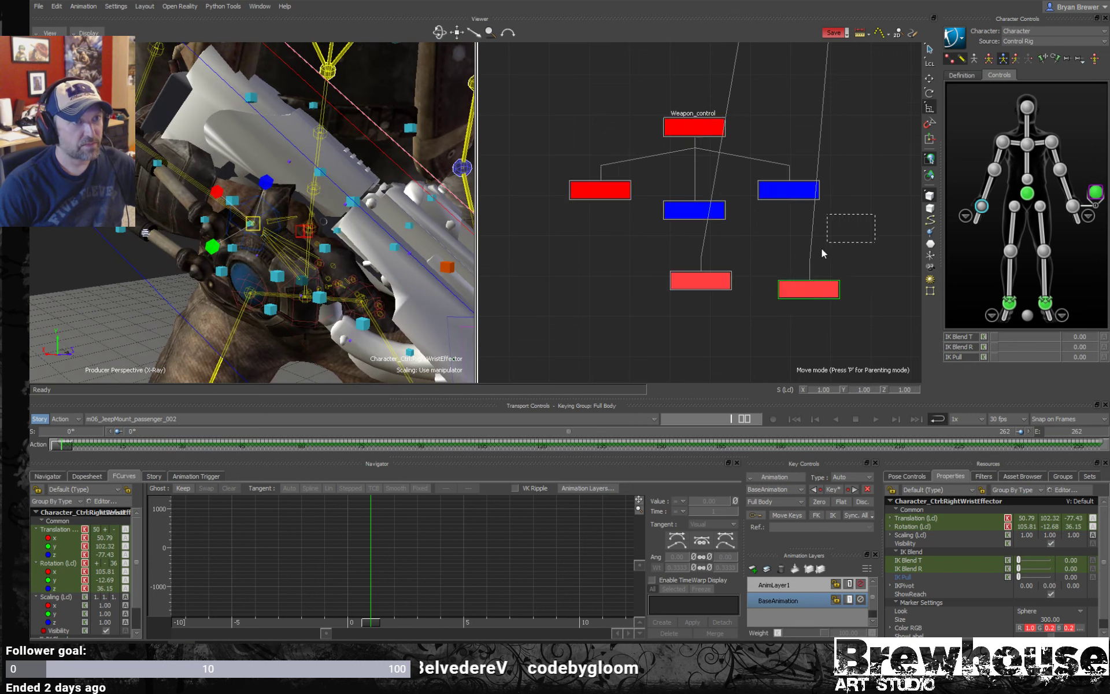
- Examine the rightHand_placement marker in the schematic and on the rifle relative to the character's right wrist
click(821, 248)
scroll(696, 207, down, 5)
scroll(752, 249, down, 3)
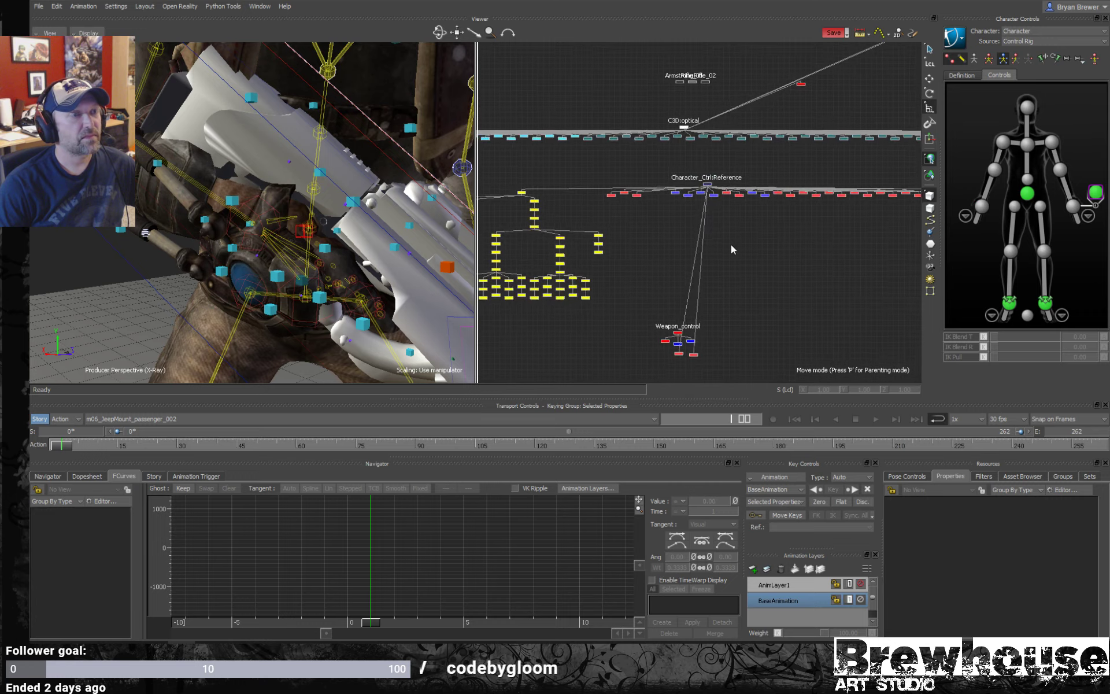
scroll(764, 290, up, 6)
drag(718, 312, 718, 312)
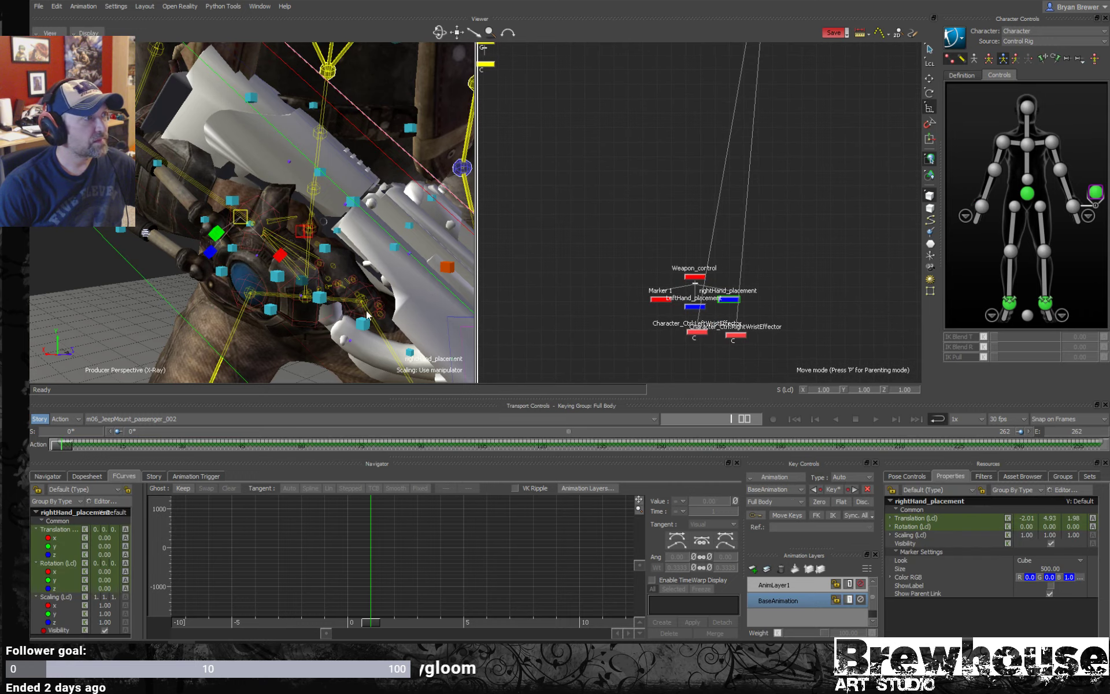
drag(369, 316, 325, 265)
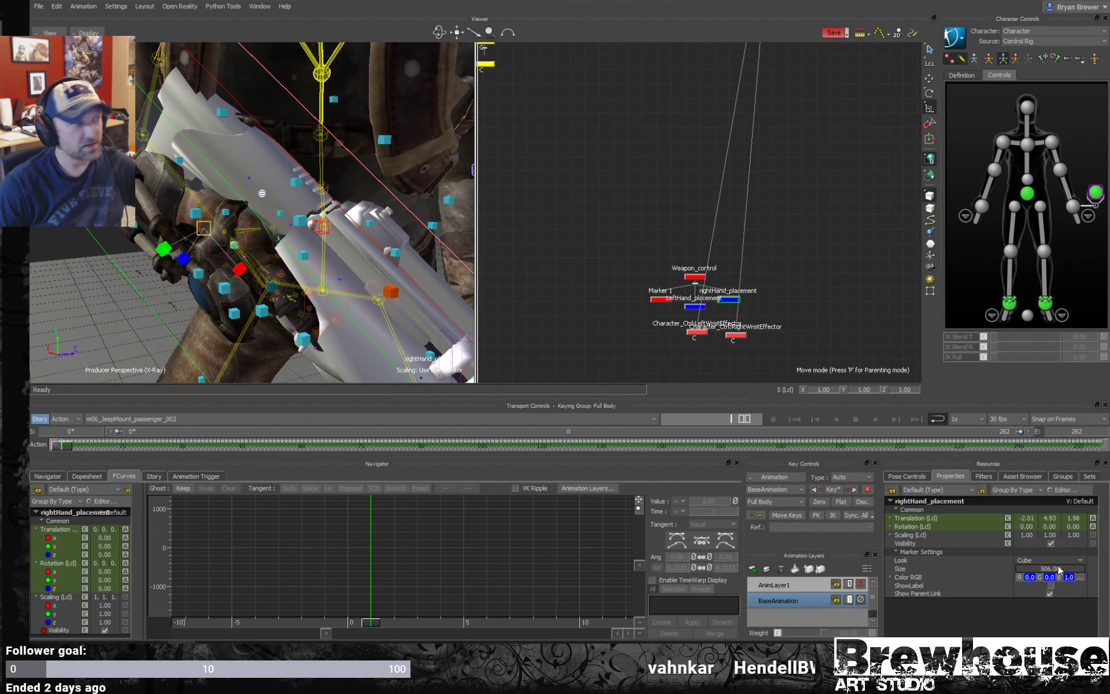
click(778, 303)
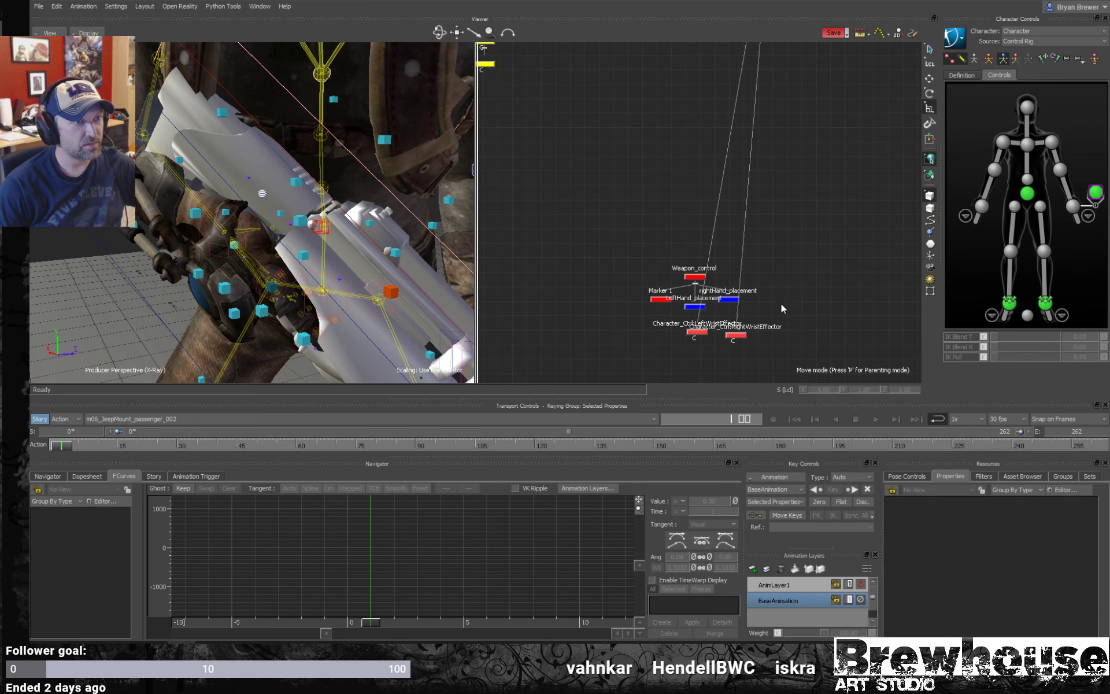
scroll(771, 304, up, 3)
click(717, 296)
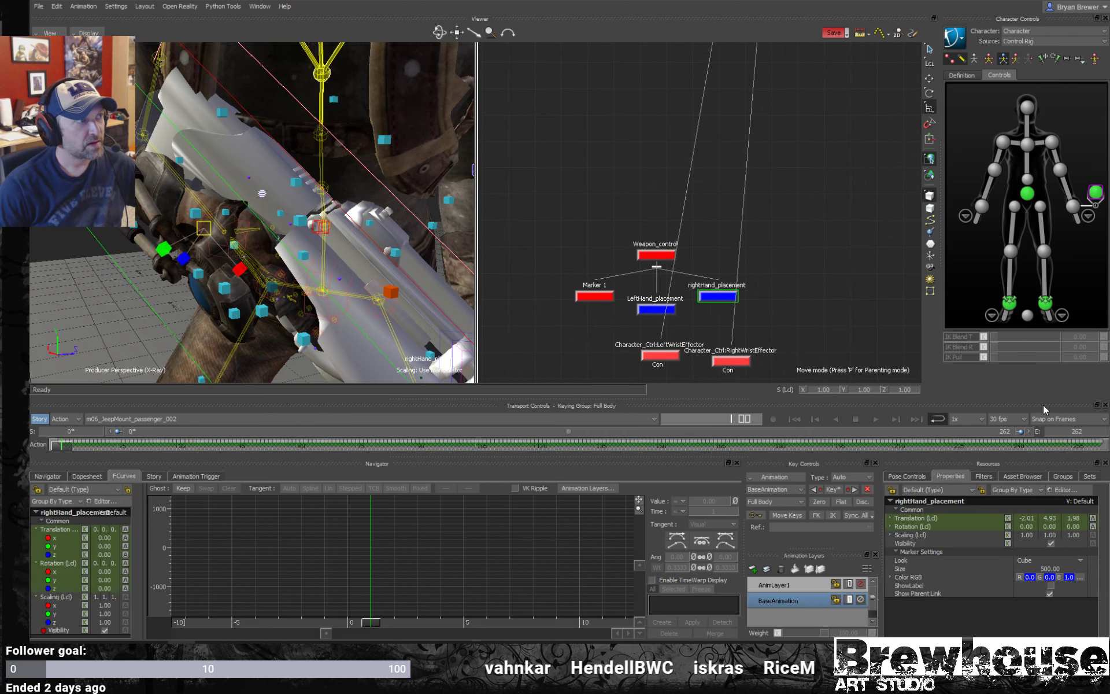
scroll(561, 269, down, 3)
scroll(578, 272, down, 1)
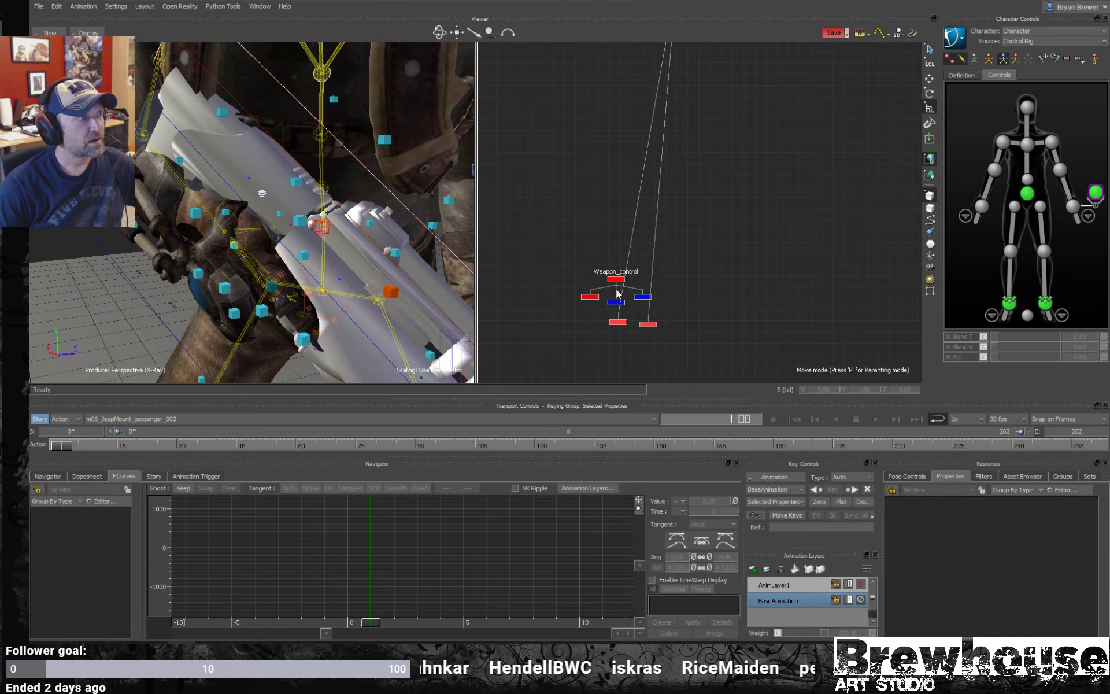
alt+drag(424, 287, 314, 224)
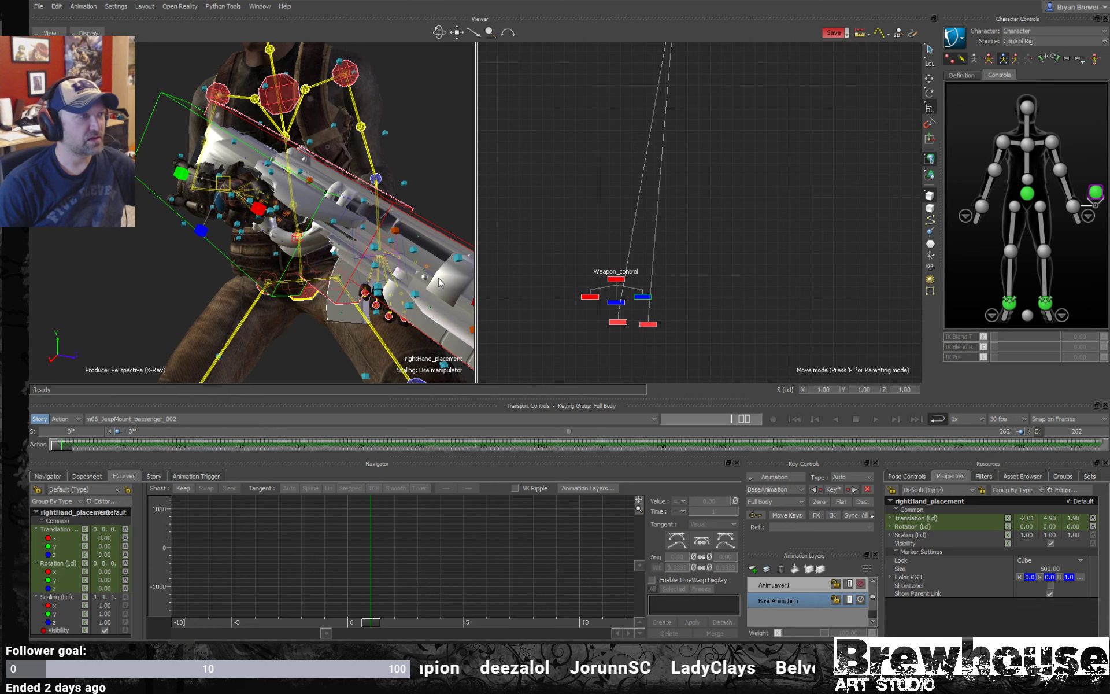
- Unparent the rightHand_placement marker from Weapon_control and set its scaling to 1.00 on all axes
click(360, 293)
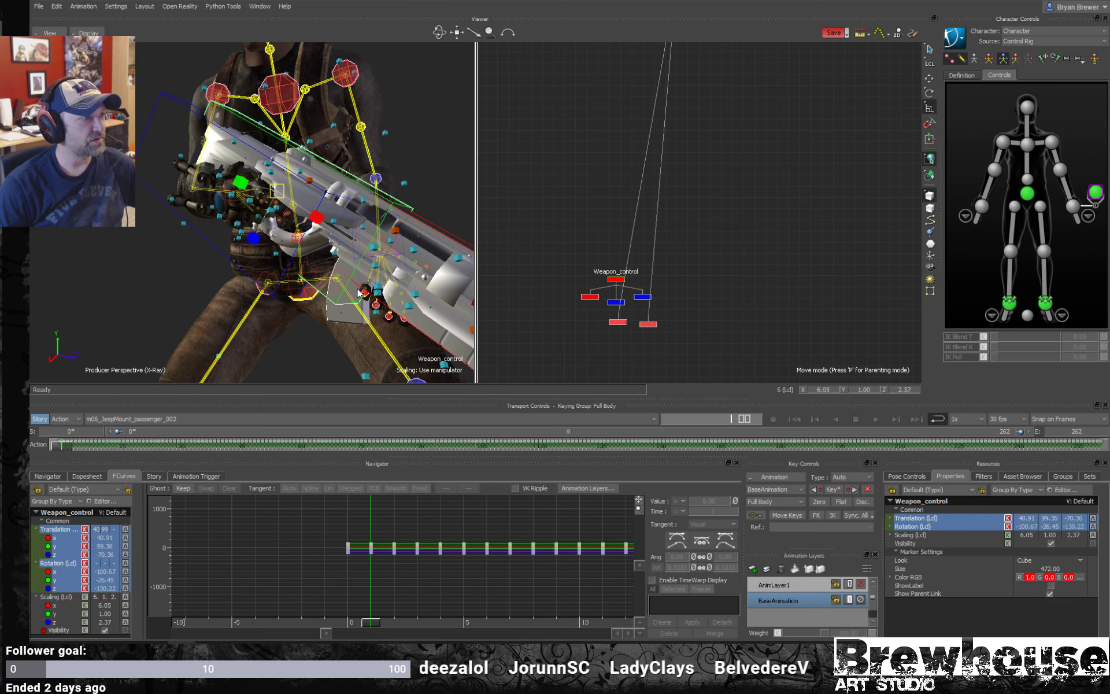
click(642, 297)
scroll(639, 271, up, 2)
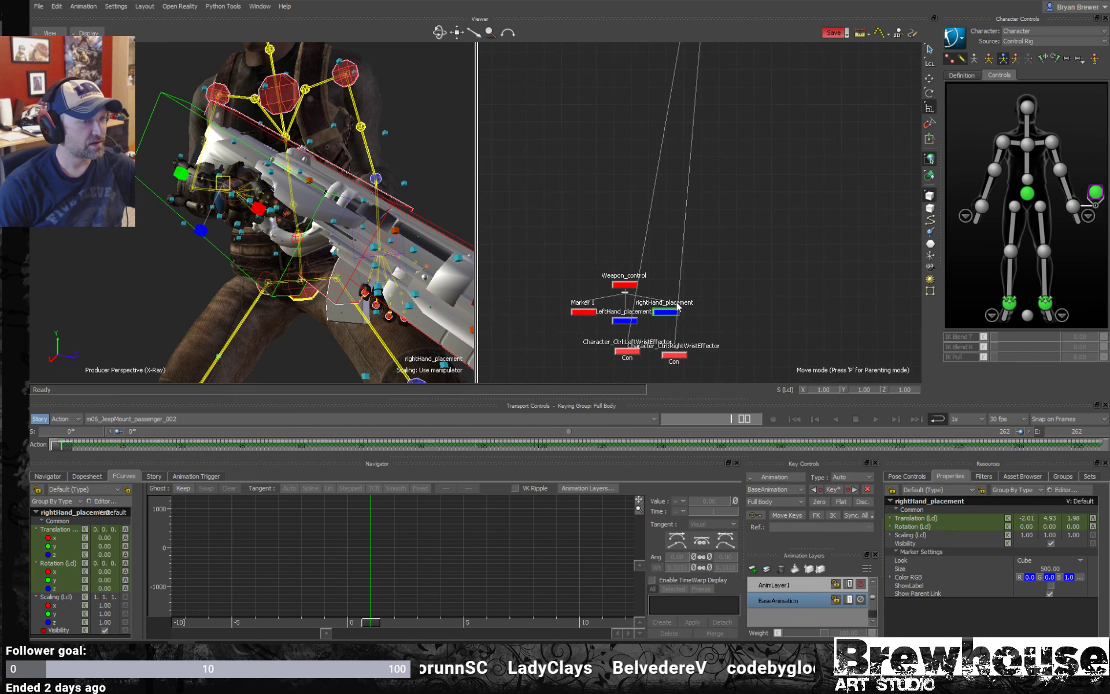
drag(405, 317, 440, 323)
right_click(653, 315)
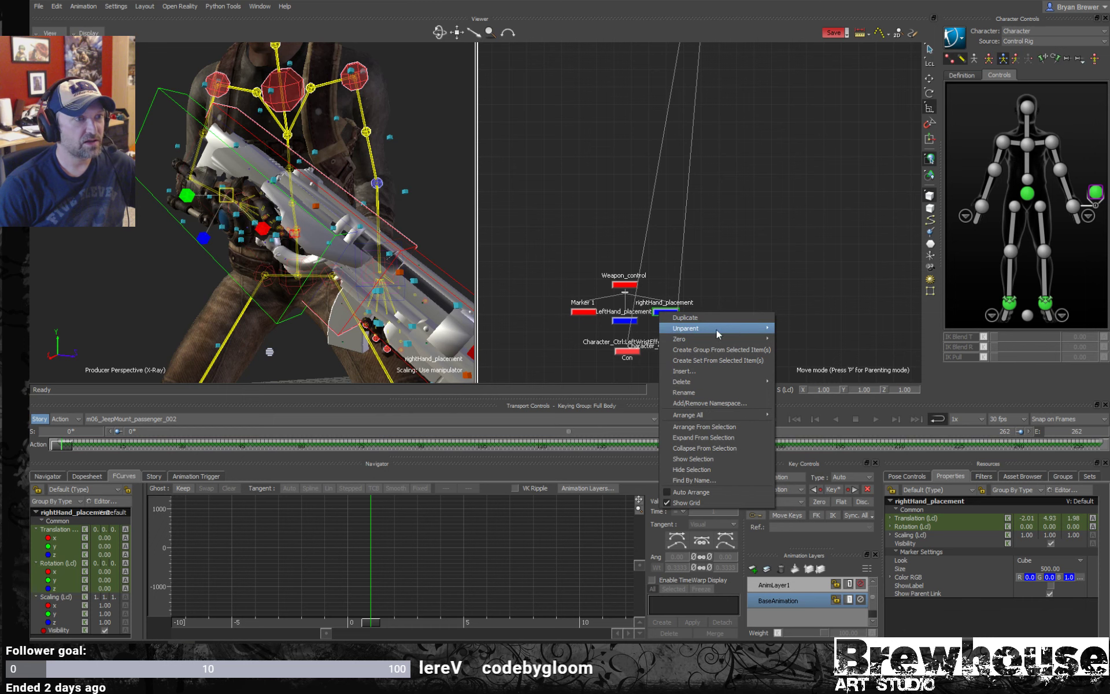
mouse_move(716, 329)
click(794, 330)
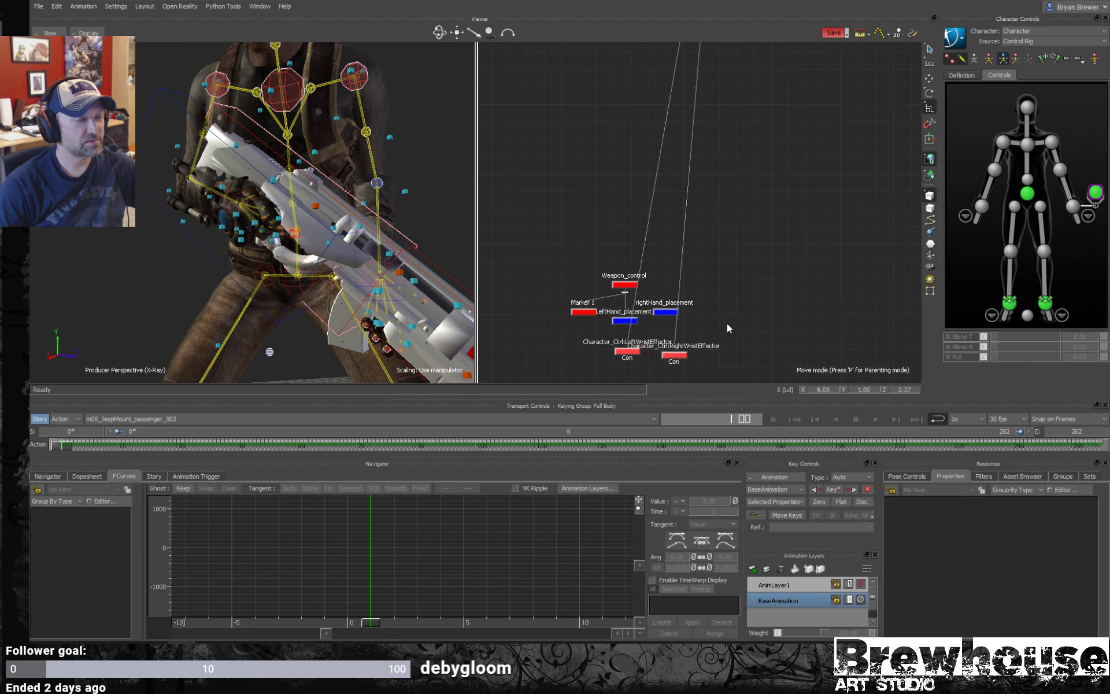
key(r)
key(s)
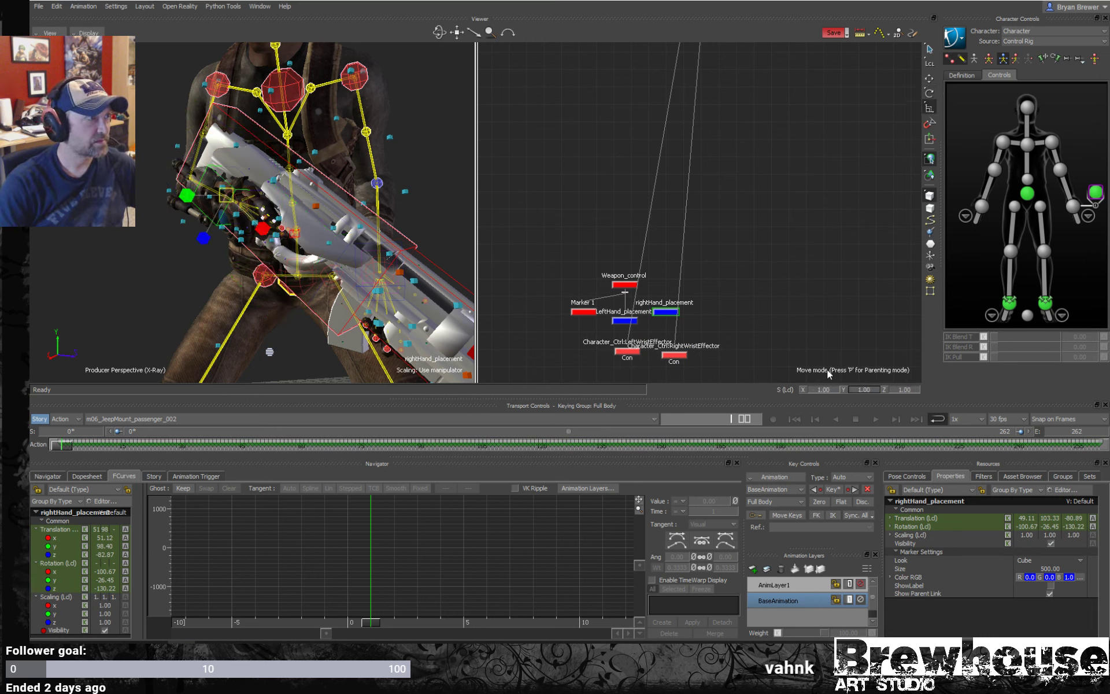
key(ctrl+z)
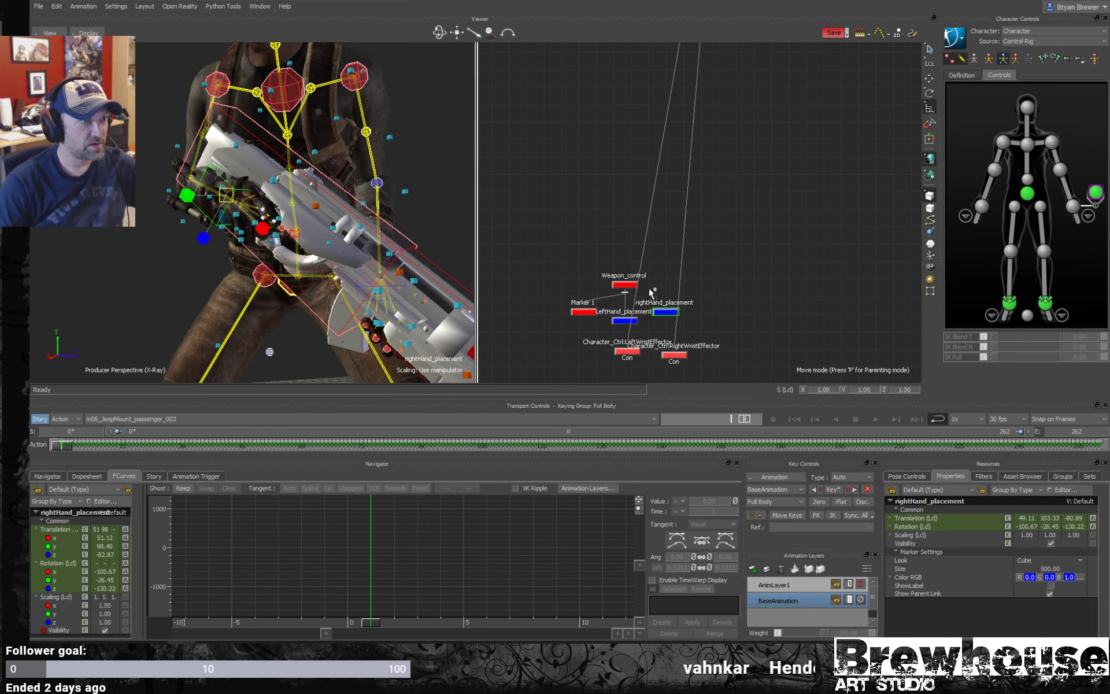
- Parent the rightHand_placement marker back under Weapon_control
drag(665, 312, 628, 278)
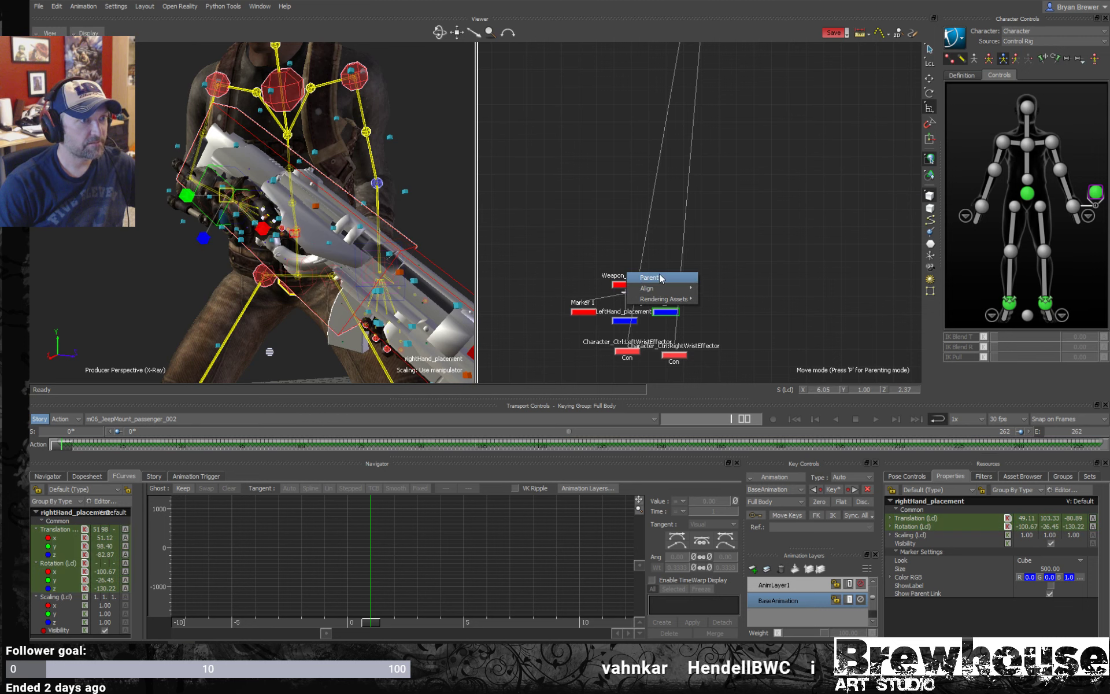
click(659, 276)
click(665, 311)
- Align the rightHand_placement marker with the right wrist effector using the Translation/Rotation option
scroll(361, 275, up, 5)
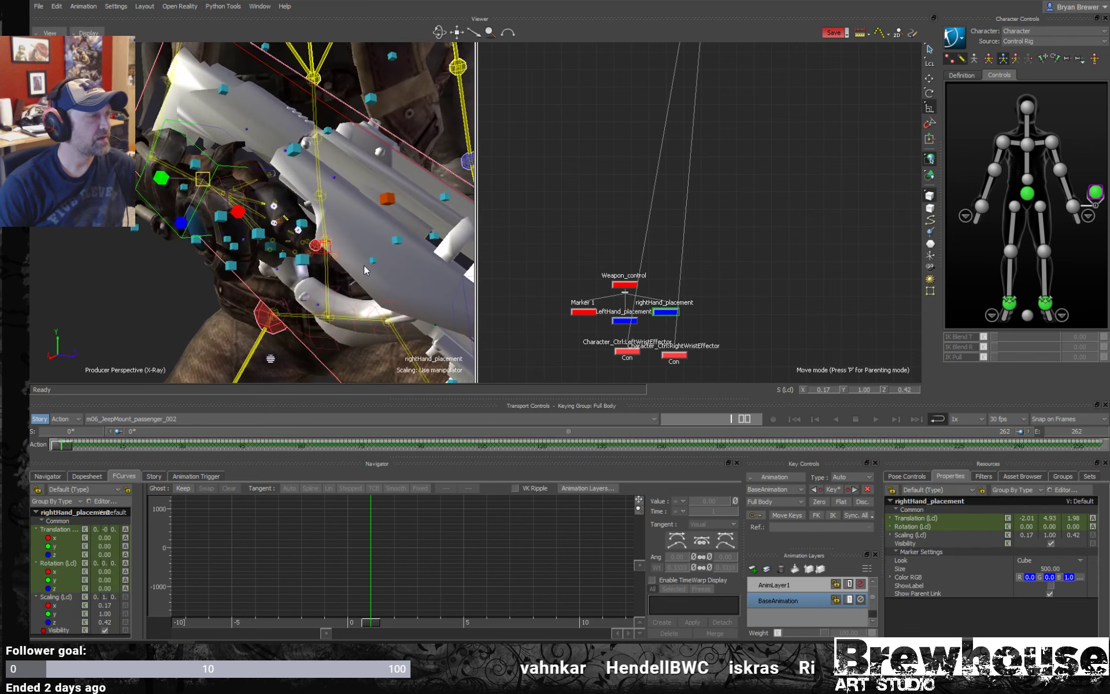
ctrl+shift+drag(362, 276, 440, 243)
shift+drag(701, 300, 740, 282)
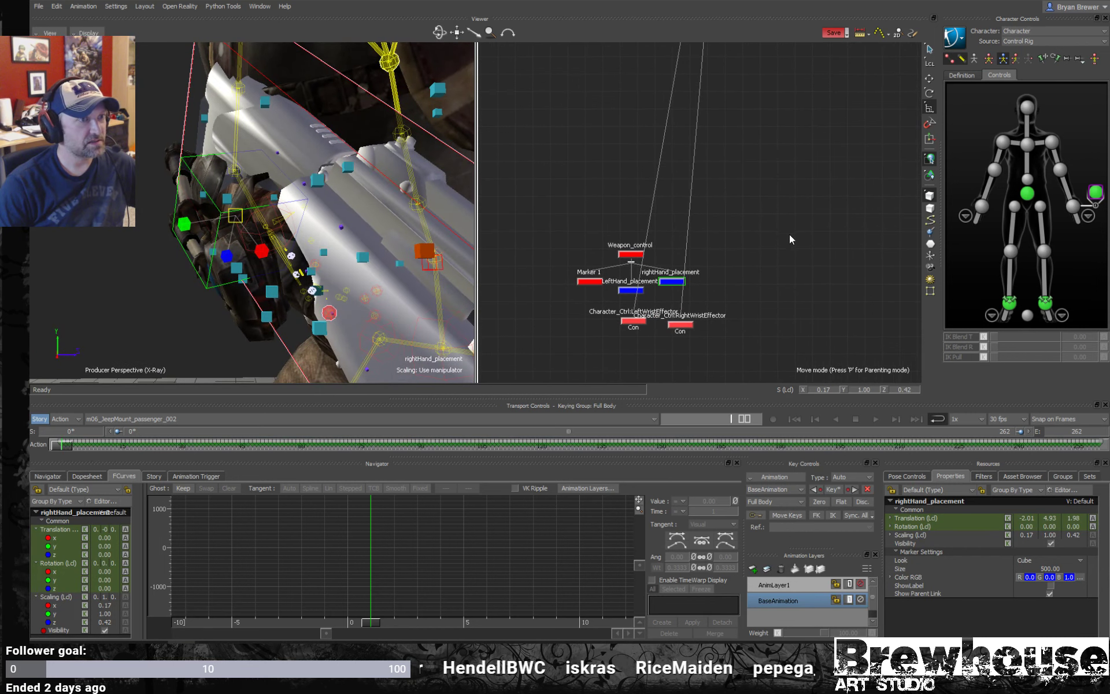
shift+click(681, 324)
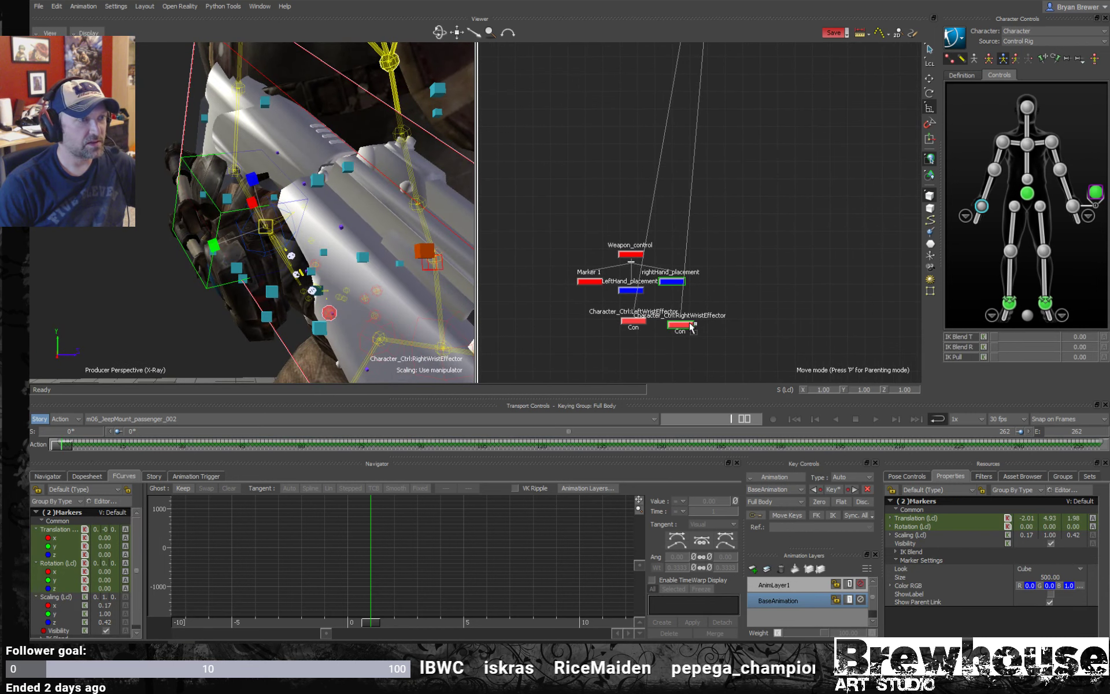
right_click(691, 325)
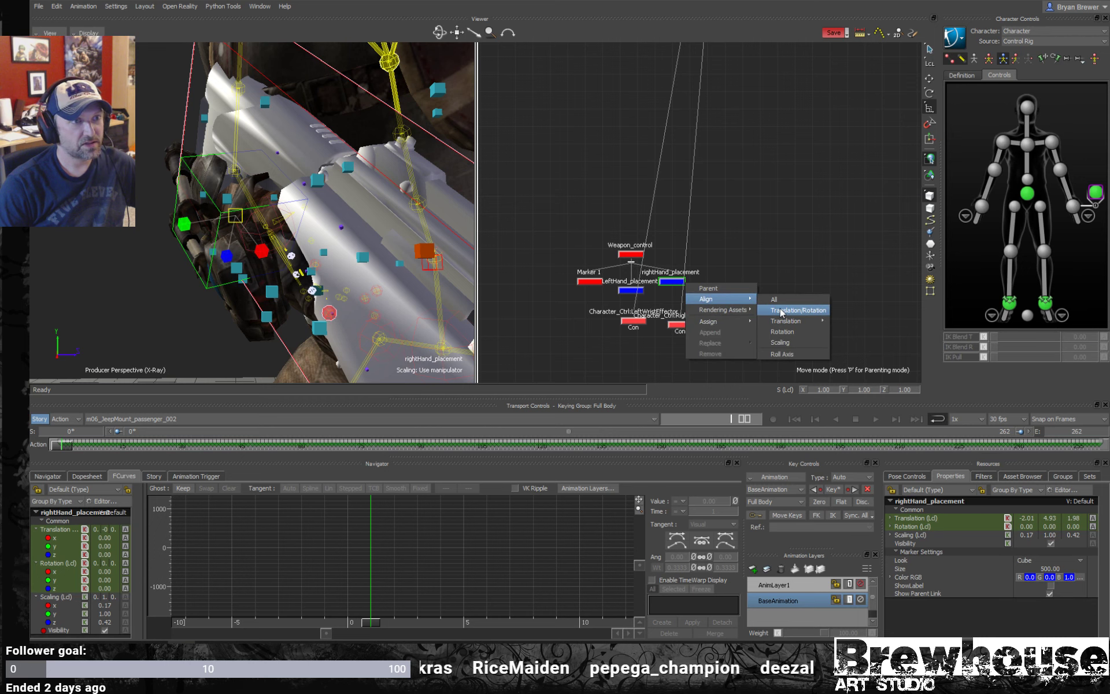
click(779, 314)
click(823, 259)
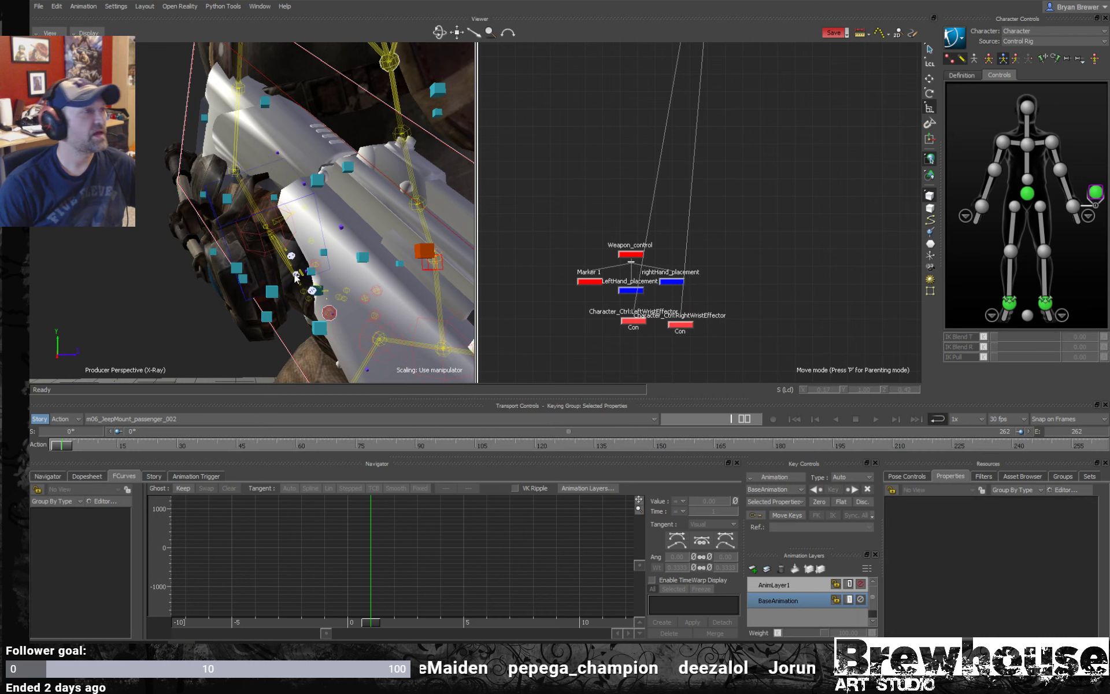
- Turn off X-Ray display and create an auxiliary effector for the character's right wrist
drag(328, 275, 460, 240)
key(ctrl+x)
click(983, 206)
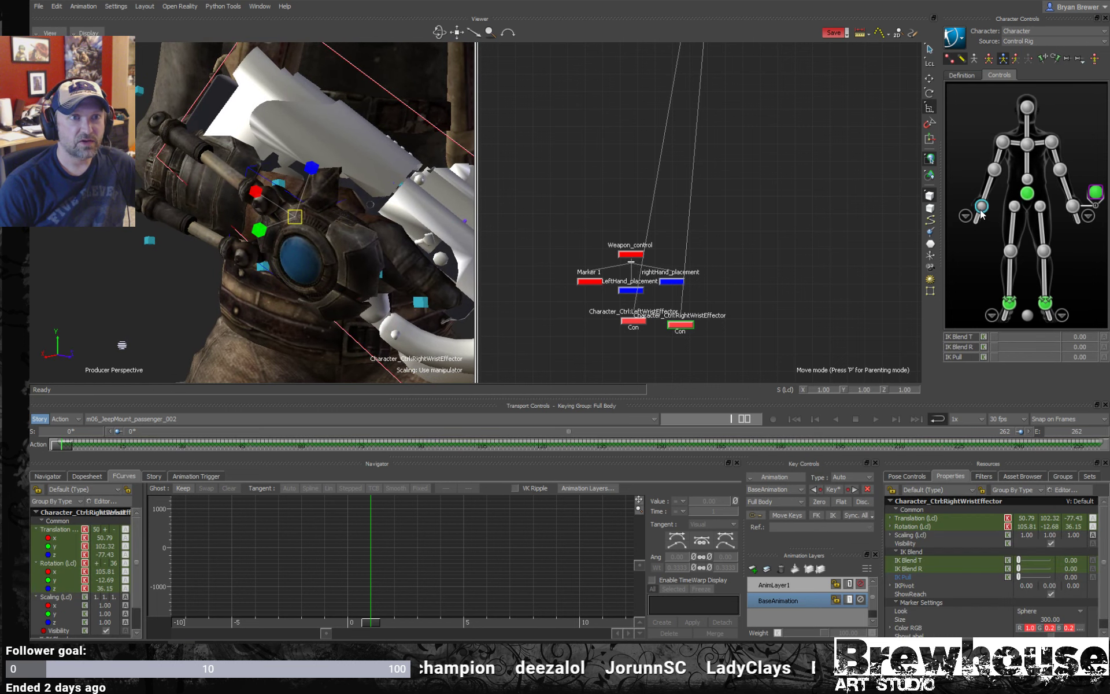
right_click(983, 209)
click(1012, 237)
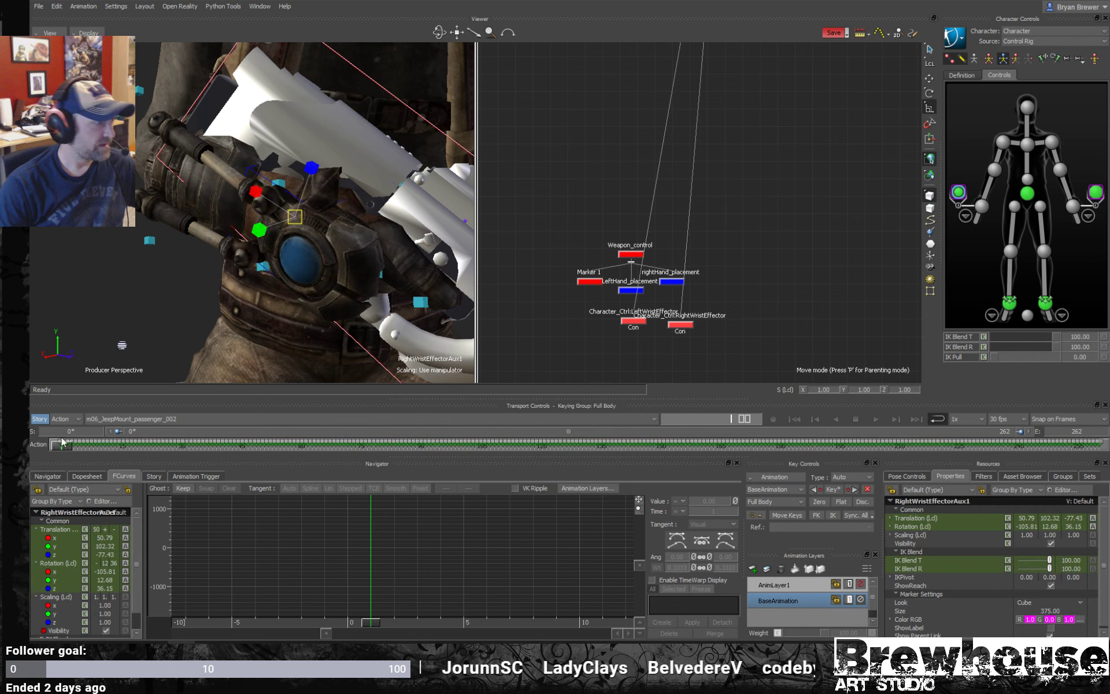
- Assign the right wrist's auxiliary effector as the constrained child in the rightHand_placement Parent/Child constraint, then activate and lock the constraint
click(49, 477)
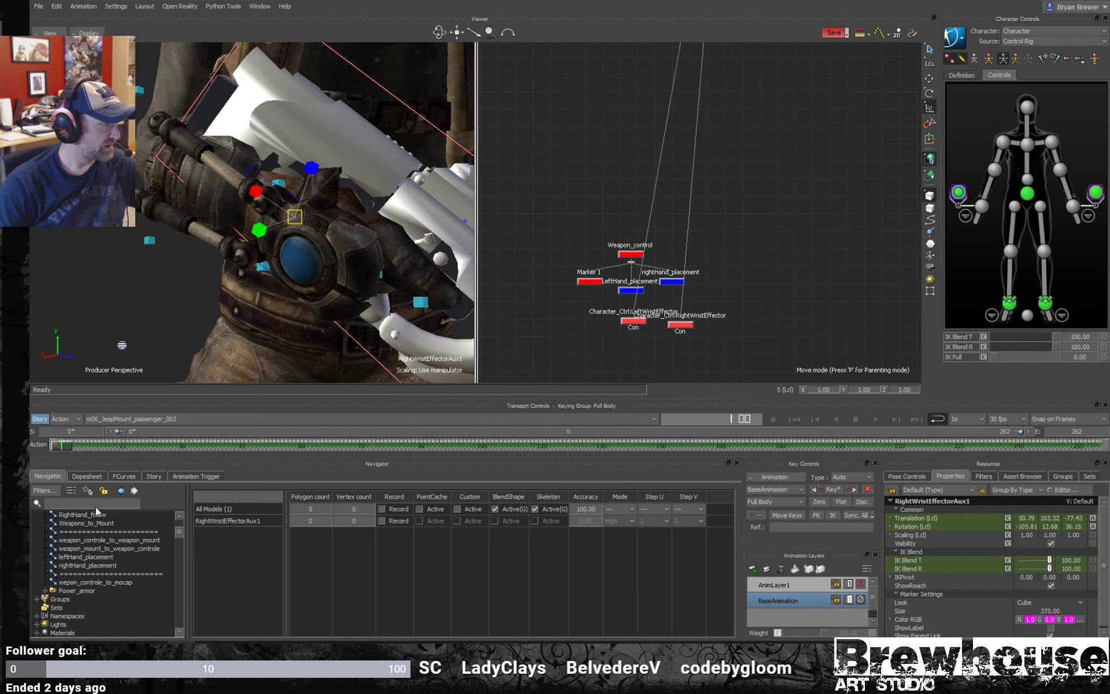
click(84, 566)
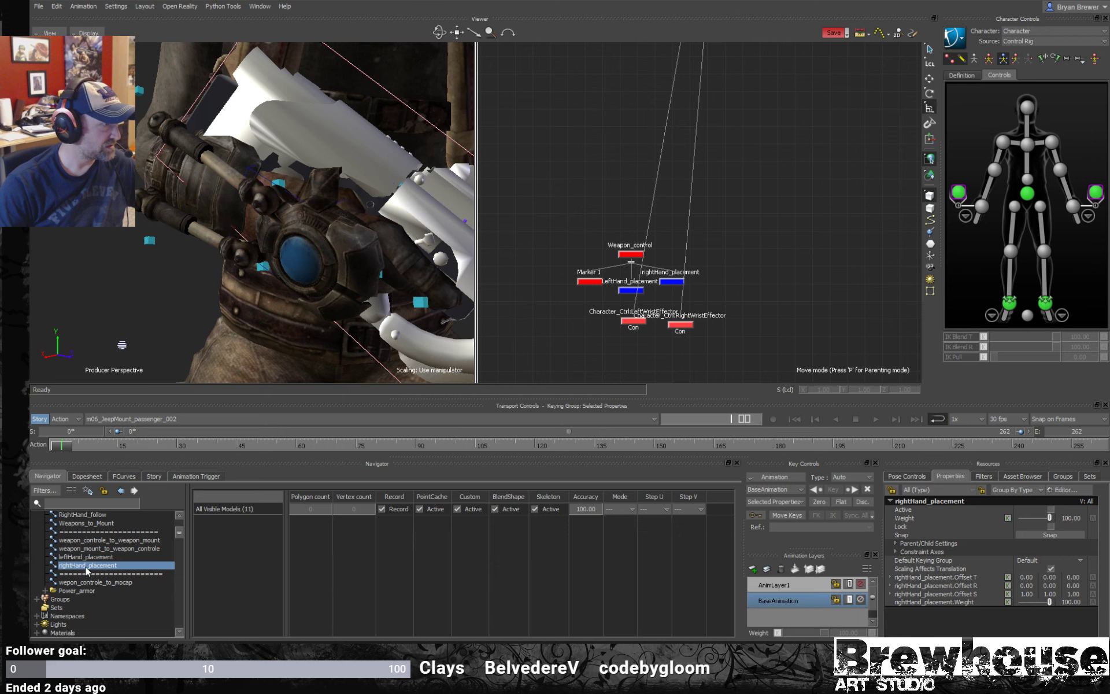
click(91, 569)
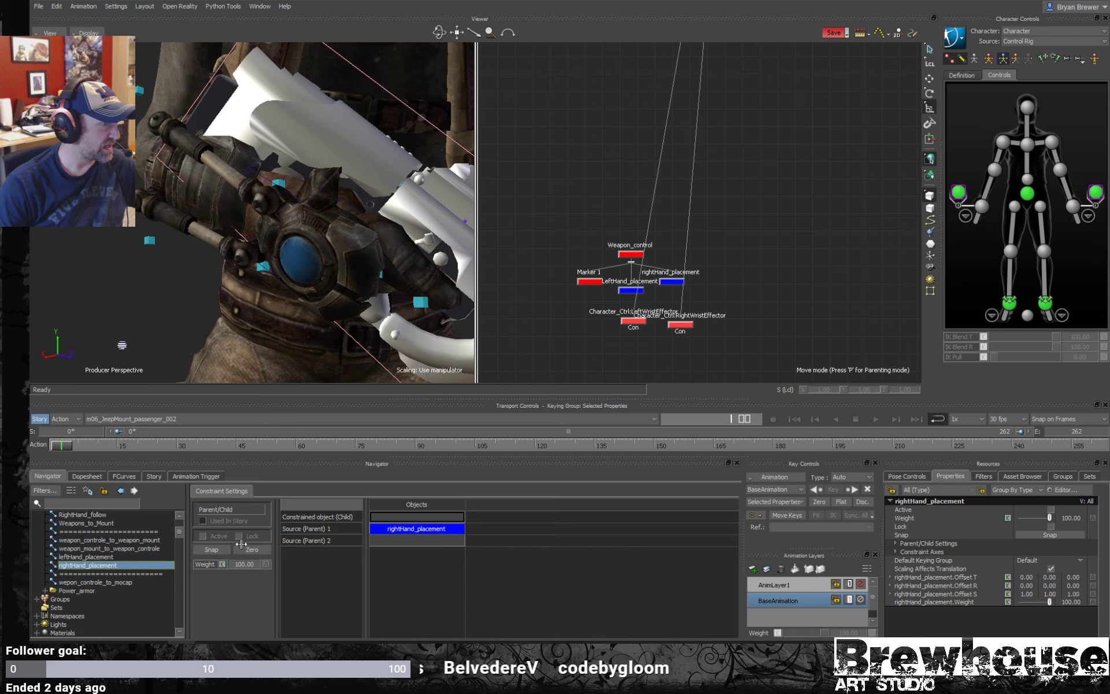
click(636, 286)
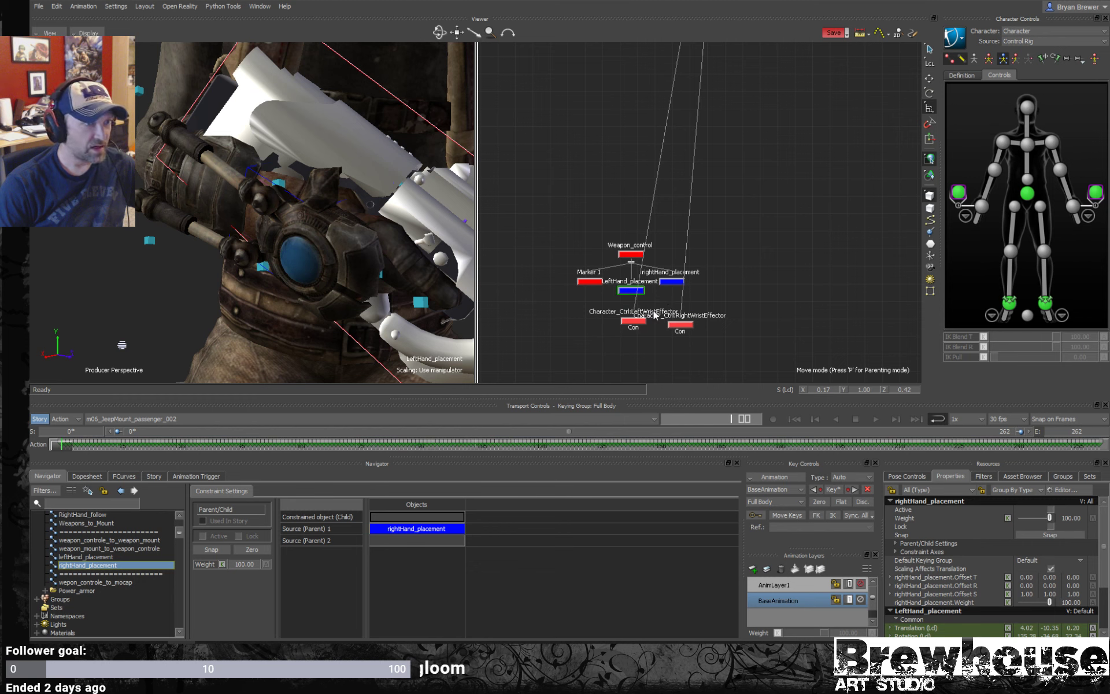
click(634, 321)
click(958, 193)
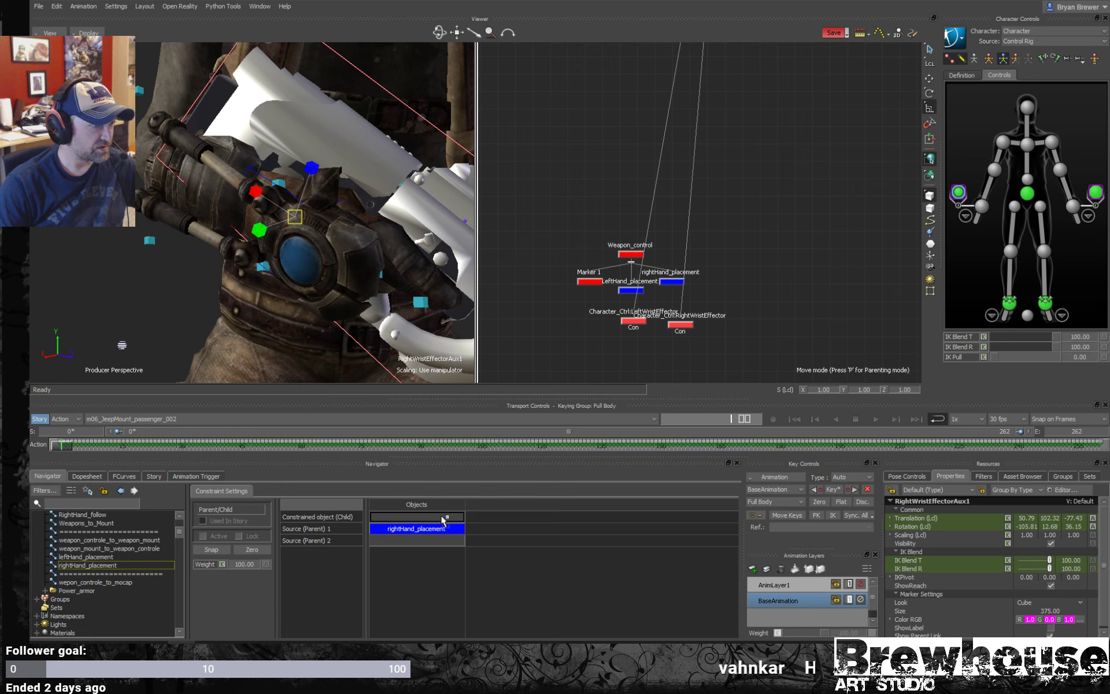
drag(442, 520, 444, 522)
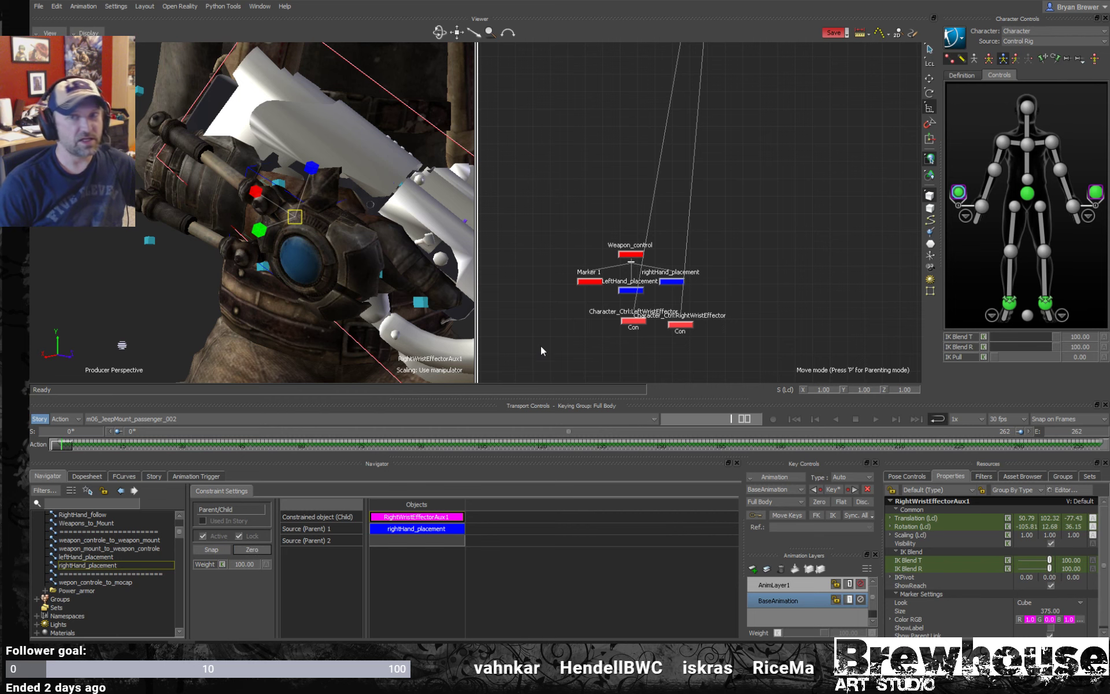
click(797, 278)
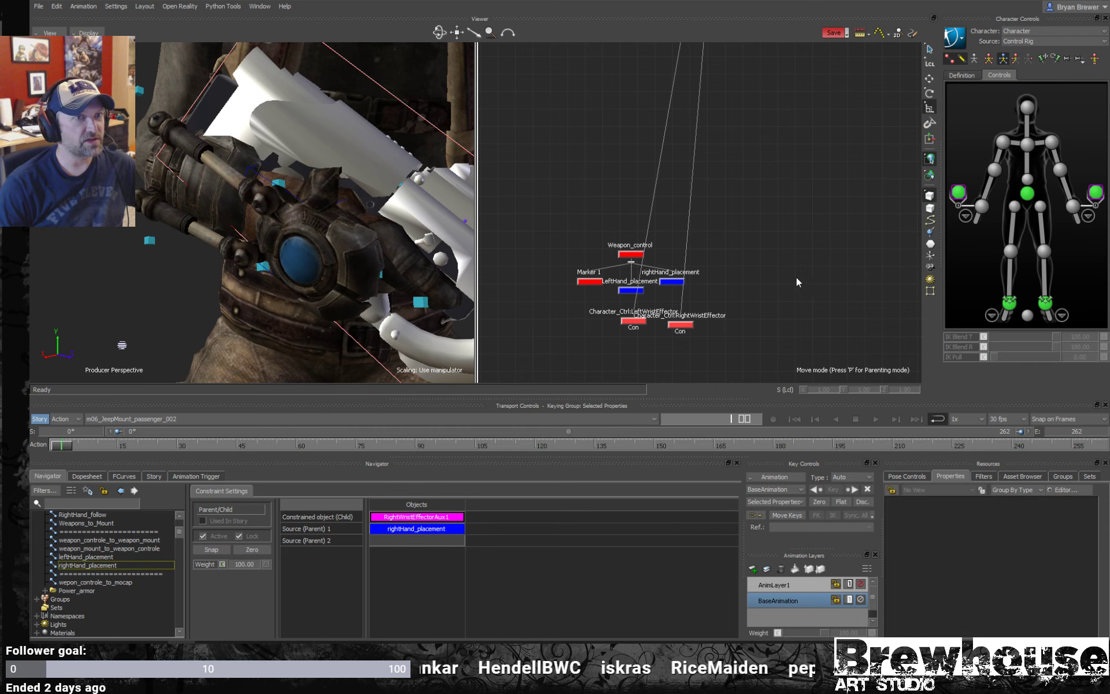
- On AnimLayer1, rotate the rightHand_placement marker around its X axis to about -178.39 so the right hand fits the rifle
click(672, 279)
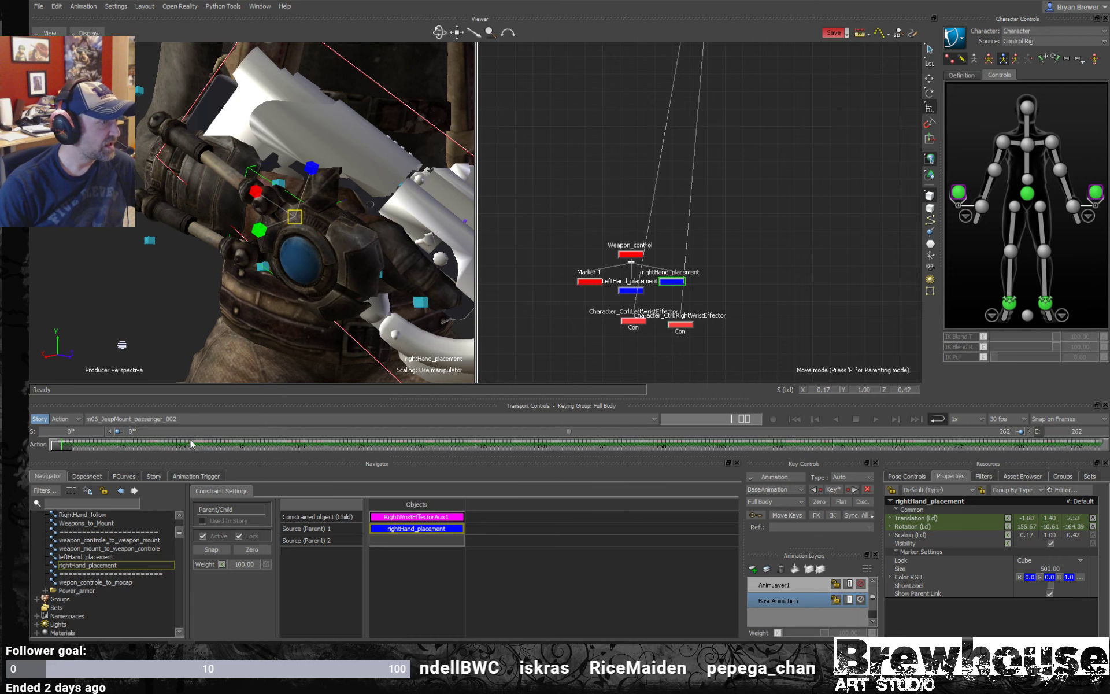
click(802, 585)
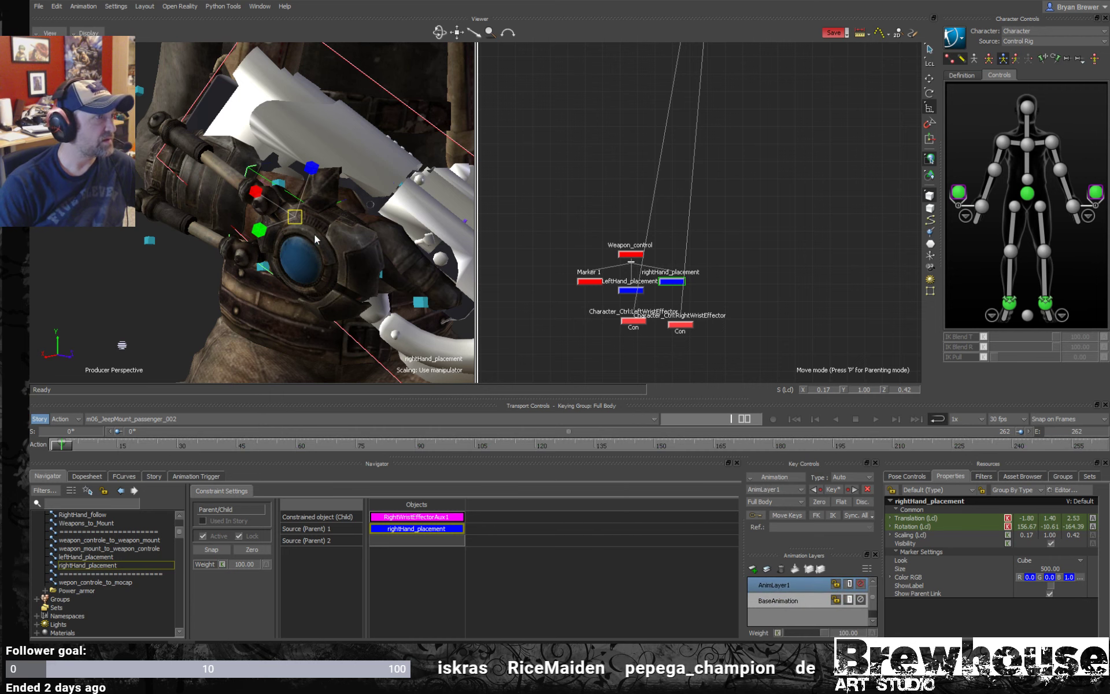
middle_drag(315, 239, 304, 198)
key(ctrl+a)
key(r)
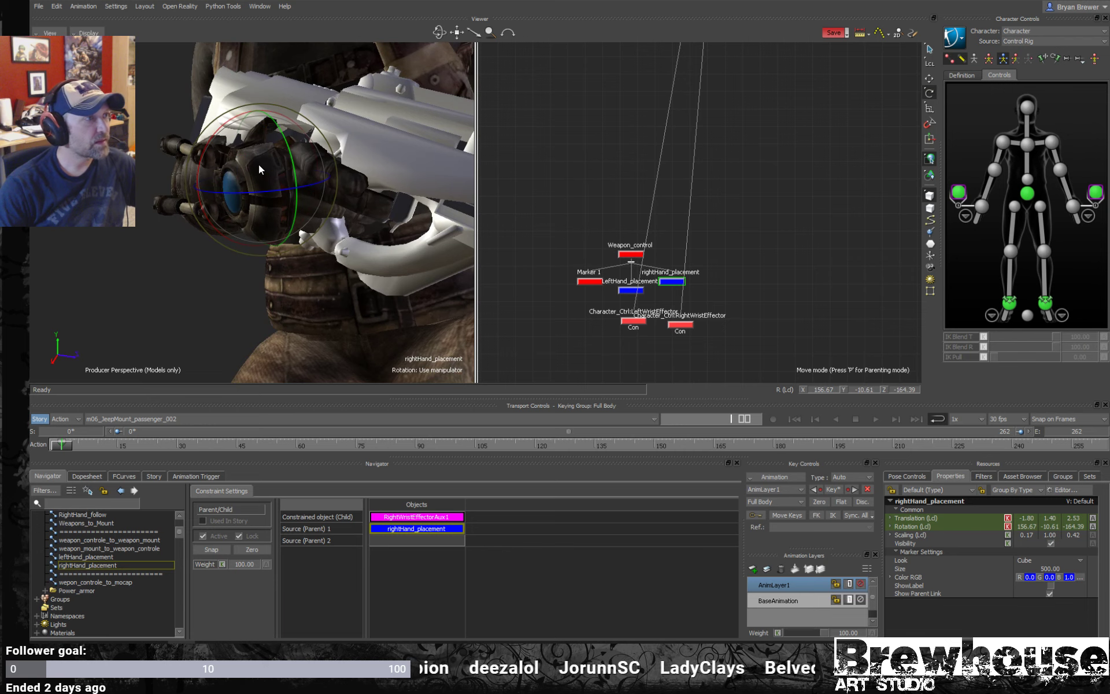
drag(204, 148, 227, 139)
middle_drag(301, 244, 246, 171)
drag(155, 189, 155, 193)
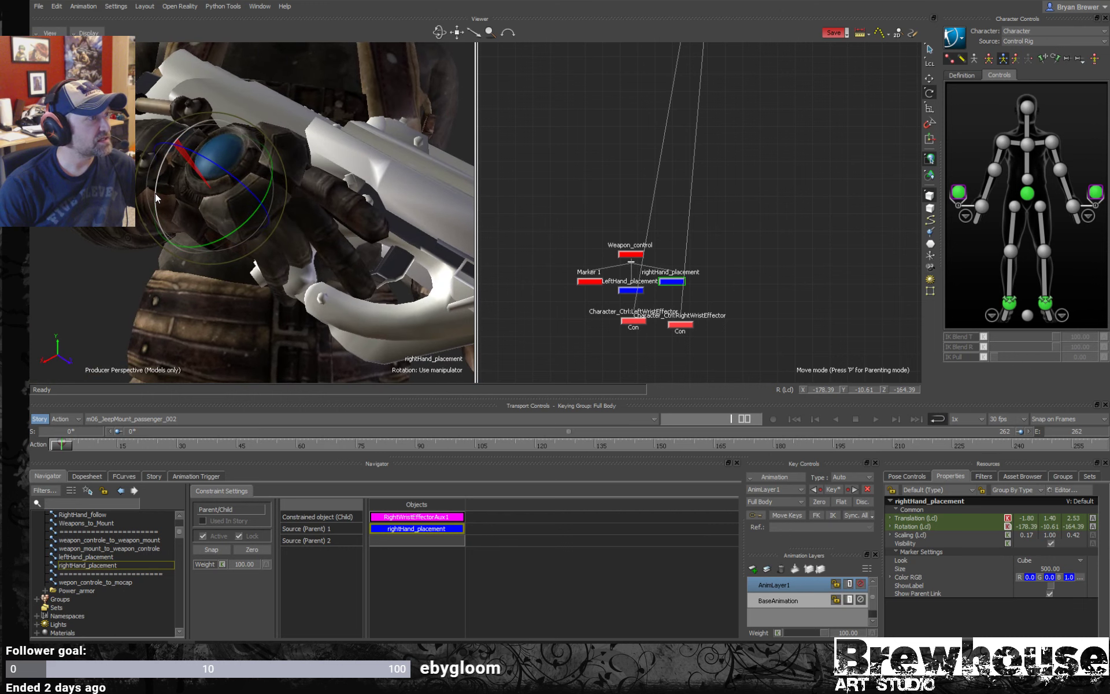
- Translate the rightHand_placement marker to about -1.56, 1.45, 2.82 to seat the right hand against the rifle grip
key(t)
mouse_move(246, 182)
middle_down()
mouse_move(253, 155)
mouse_move(213, 136)
middle_up()
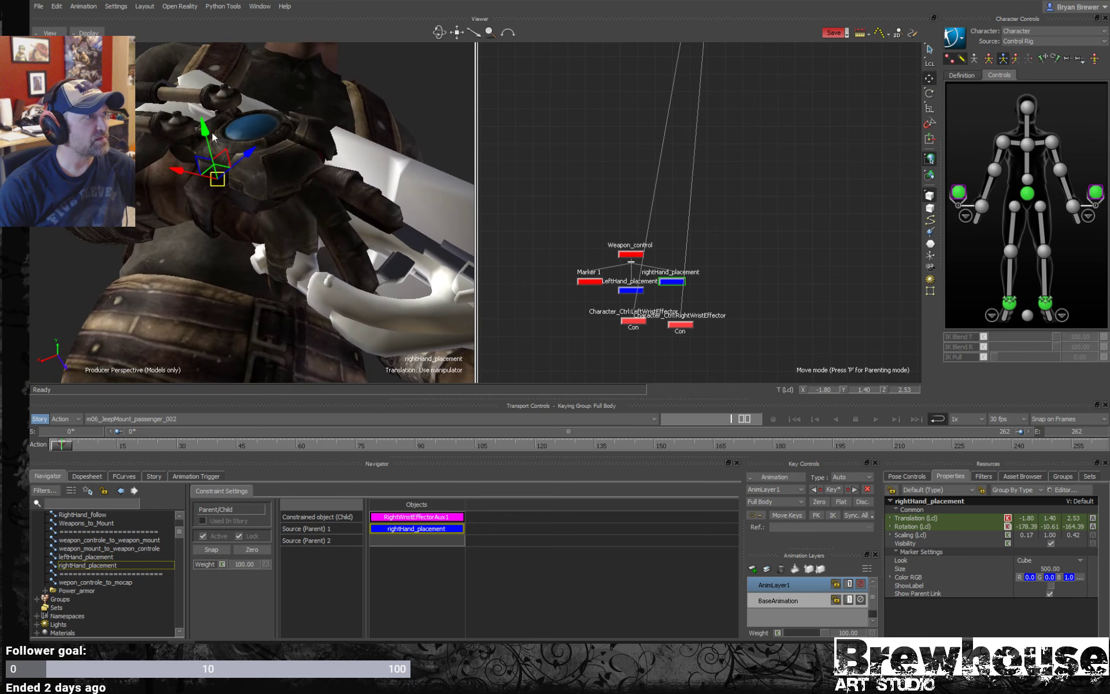
drag(204, 126, 185, 177)
mouse_move(231, 185)
middle_down()
mouse_move(248, 193)
mouse_move(225, 224)
mouse_move(278, 217)
mouse_move(275, 138)
middle_up()
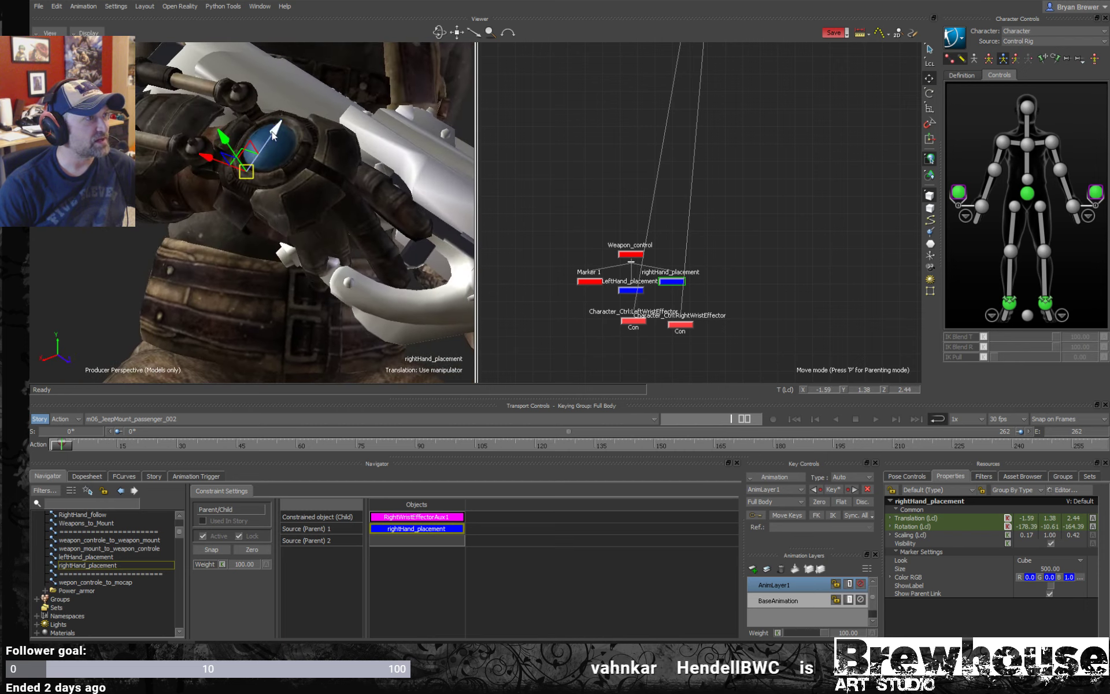
drag(275, 138, 276, 124)
mouse_move(276, 124)
middle_down()
mouse_move(302, 153)
mouse_move(280, 126)
mouse_move(268, 139)
mouse_move(289, 164)
mouse_move(334, 168)
mouse_move(370, 190)
middle_up()
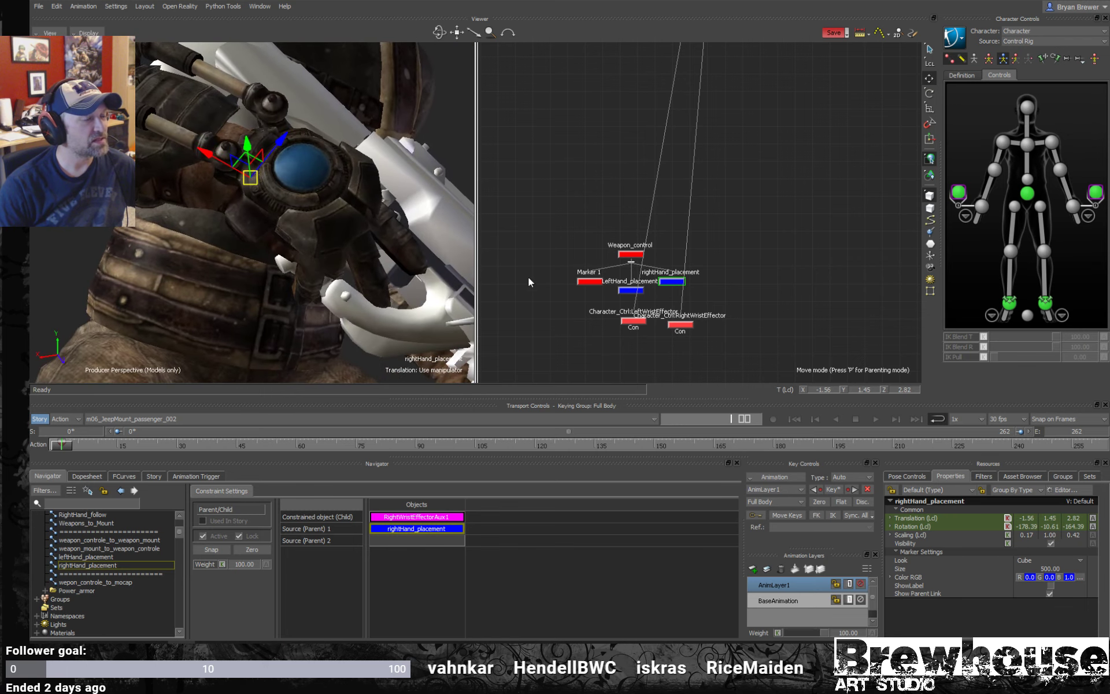
- Move the right hand's bone branch clear of the left arm in the schematic and arrange it from the selected right forearm
scroll(658, 255, down, 5)
scroll(709, 250, up, 3)
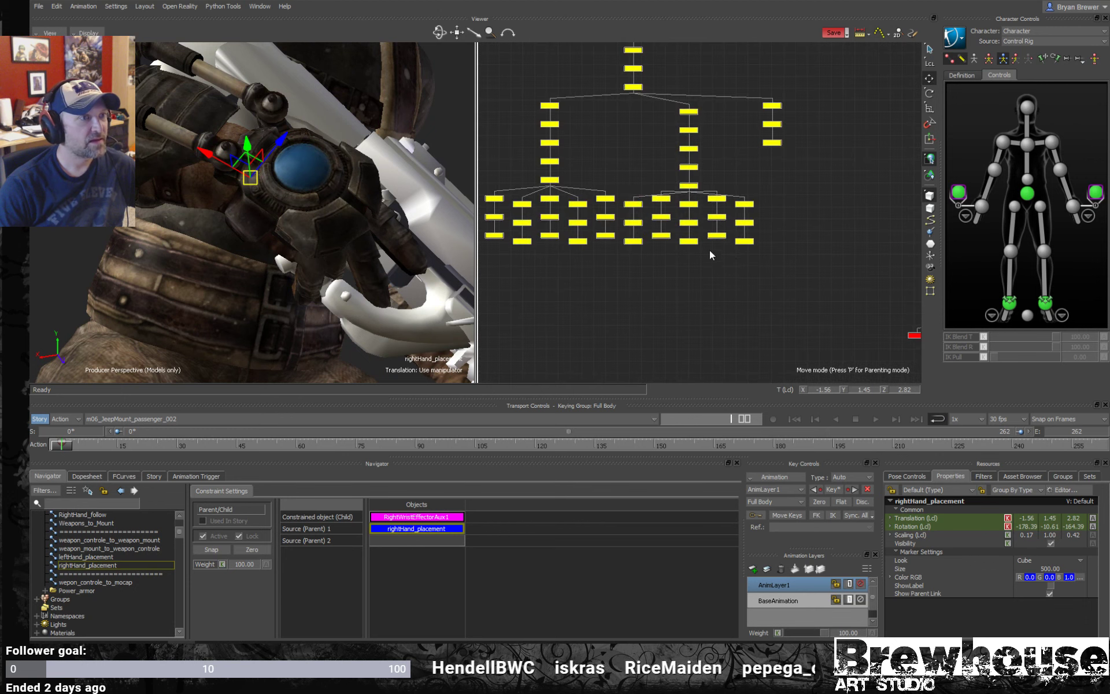
drag(743, 212, 803, 252)
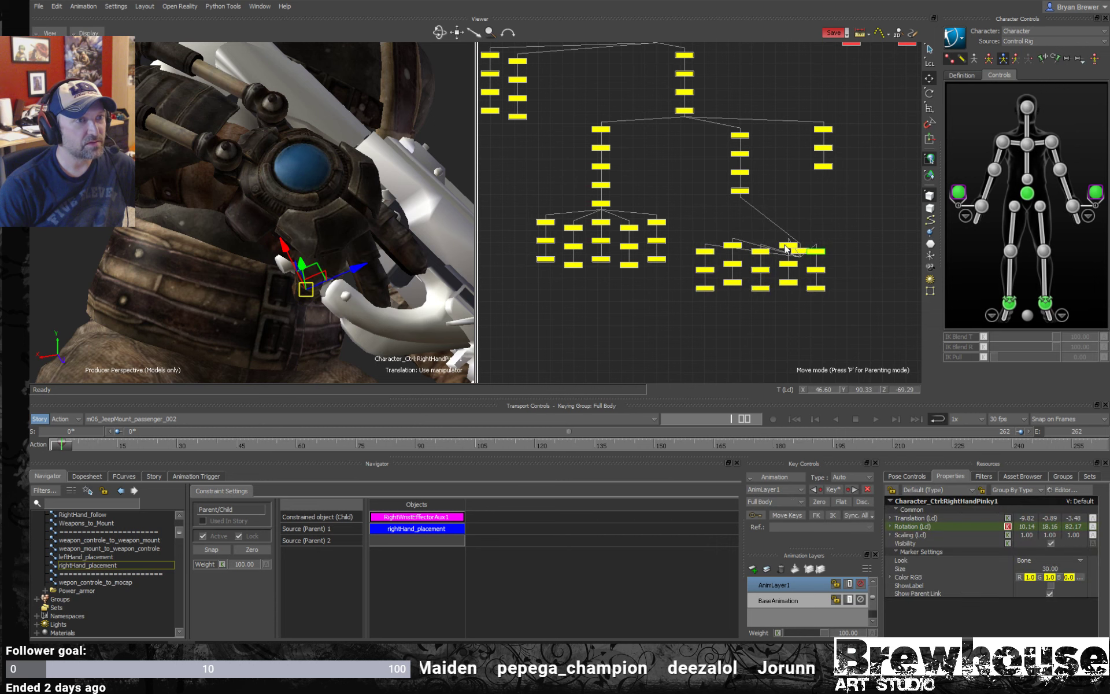
right_click(787, 249)
click(740, 191)
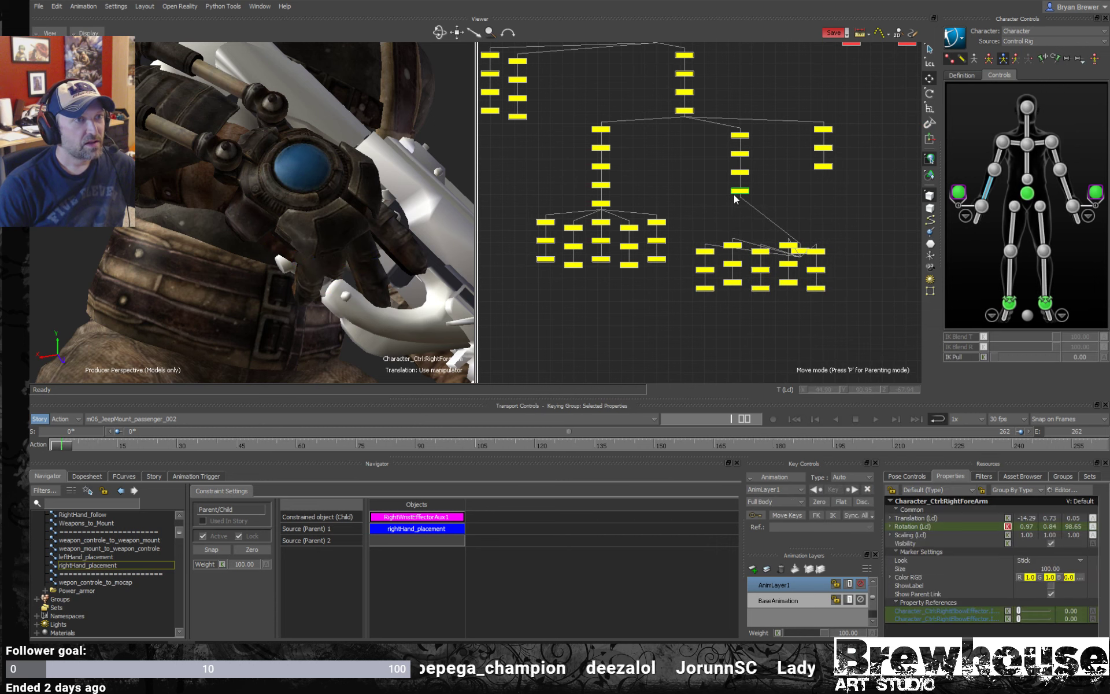
right_click(735, 195)
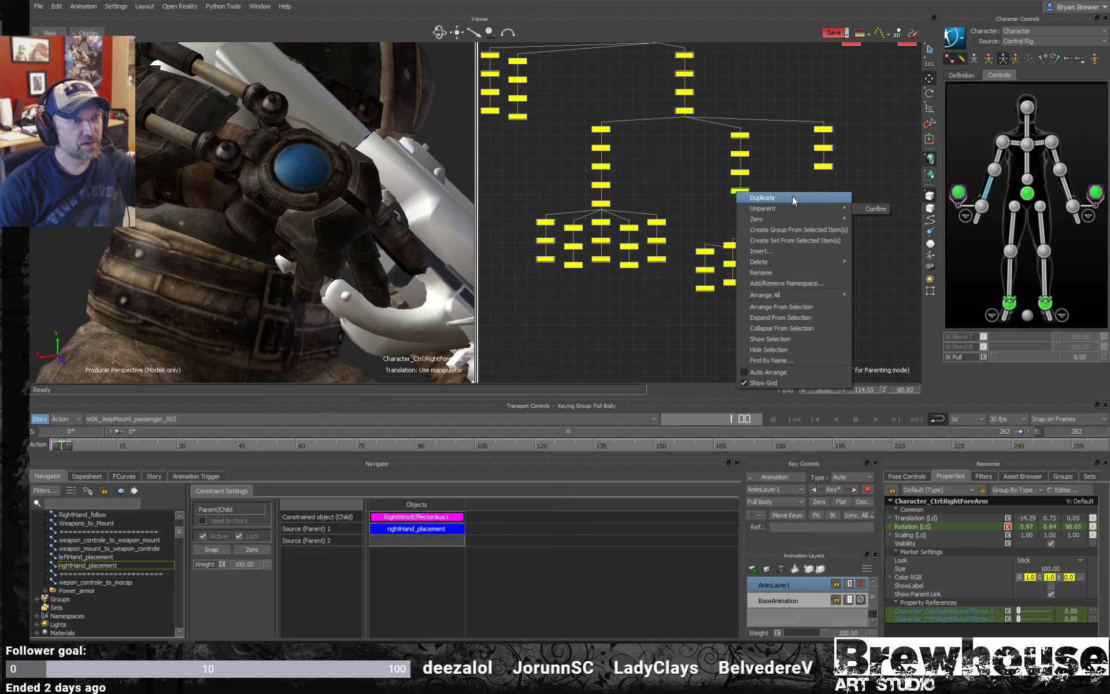
click(809, 307)
click(726, 223)
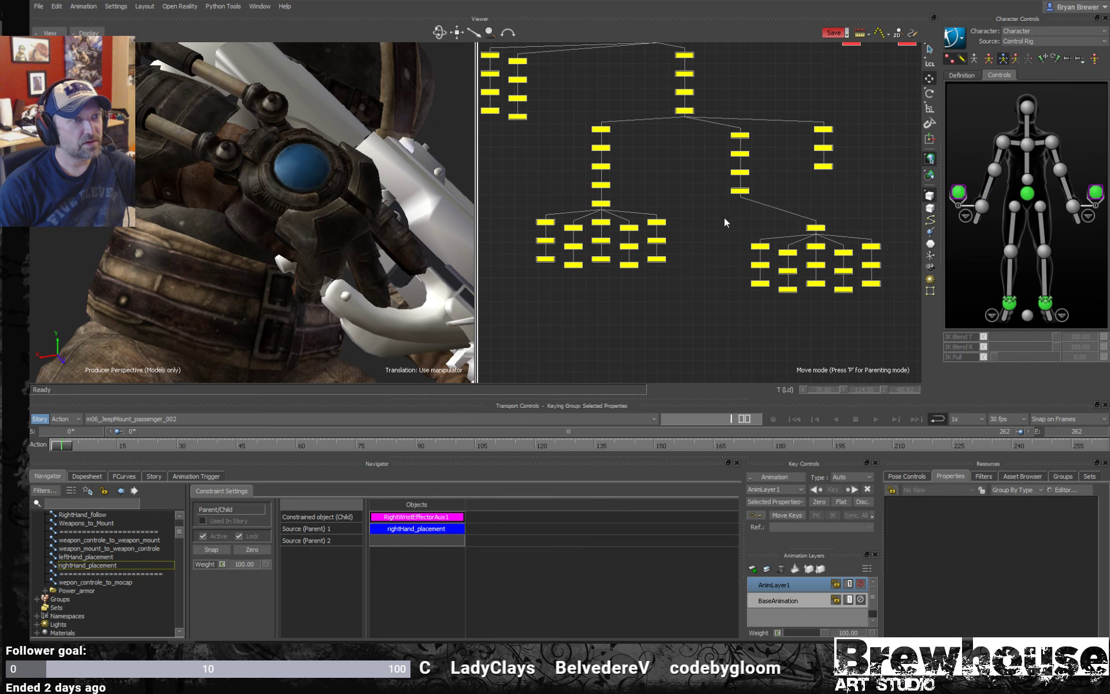
- Pull the left hand's branch aside in the schematic, offsetting its middle finger chain and slanting its thumb chain outward
mouse_move(603, 208)
mouse_down()
mouse_move(557, 234)
mouse_move(580, 298)
mouse_move(567, 301)
mouse_up()
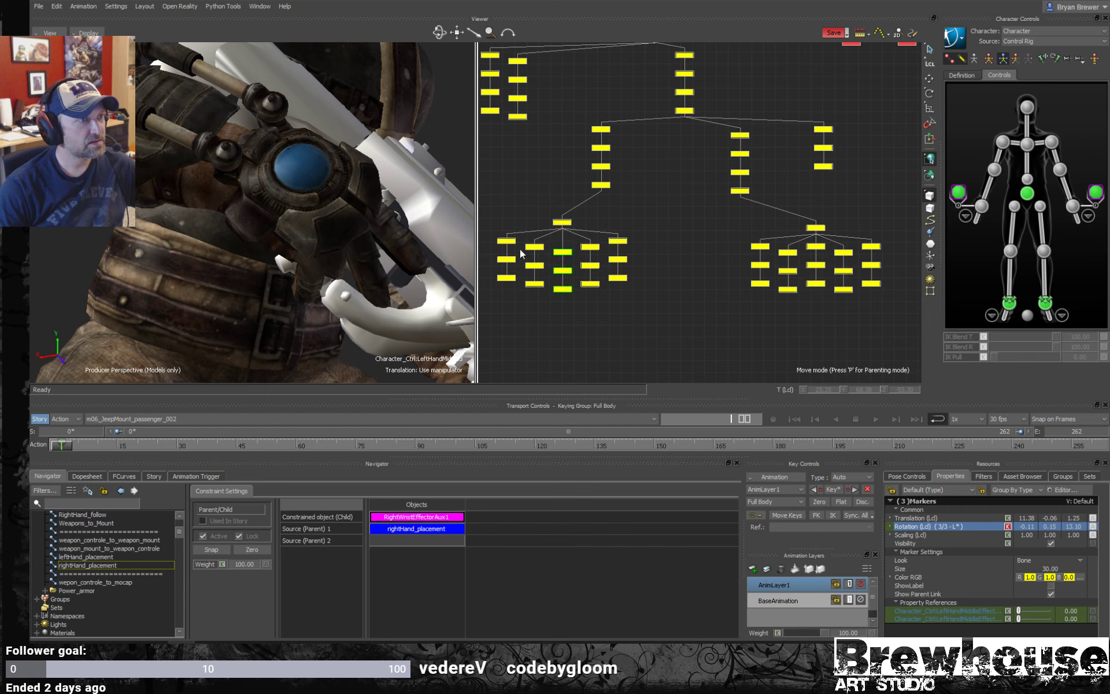
mouse_move(519, 248)
mouse_down()
mouse_move(515, 298)
mouse_move(613, 307)
mouse_up()
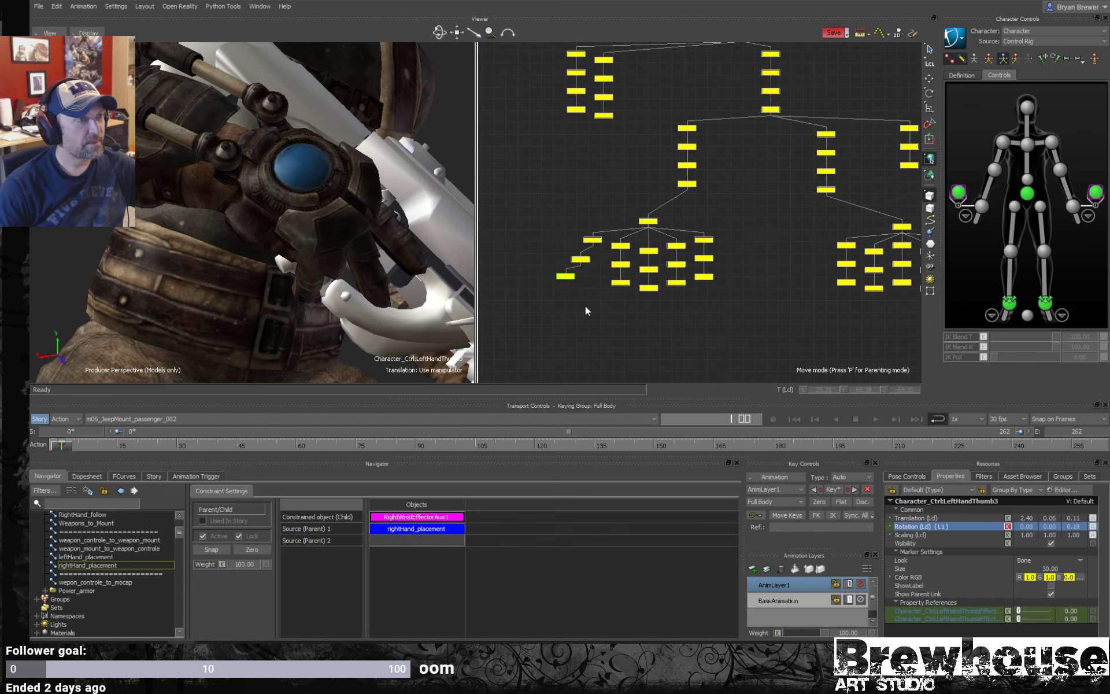
shift+drag(784, 279, 671, 281)
- Slant the right thumb's chain outward and lower the right middle finger's chain in the schematic
drag(743, 254, 727, 304)
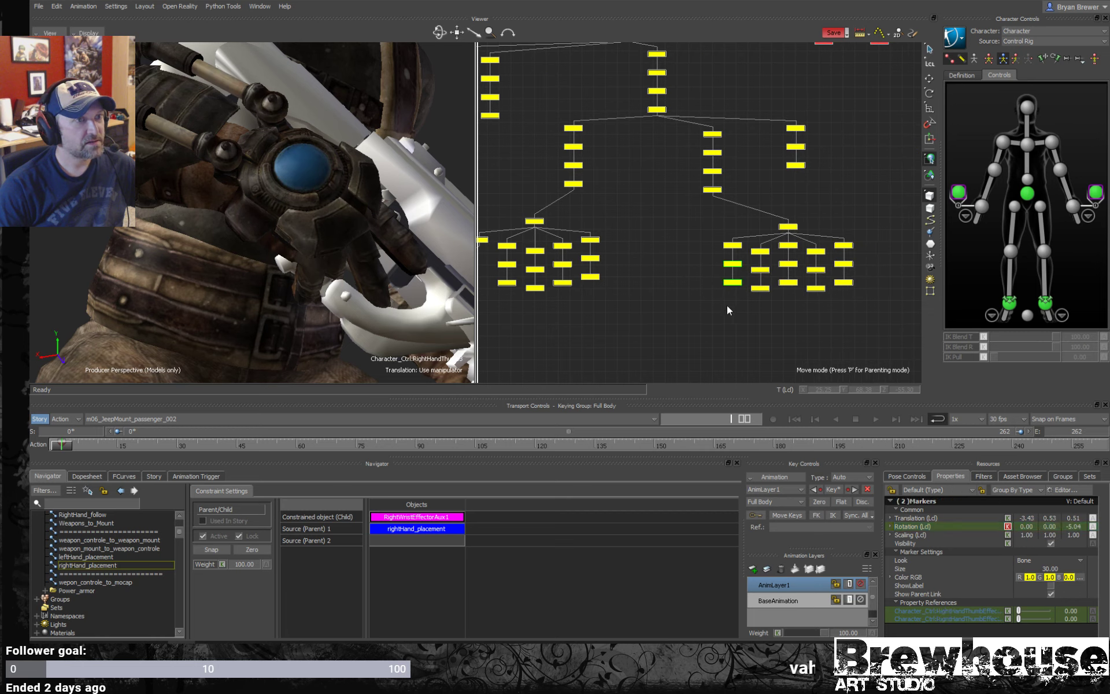
click(716, 284)
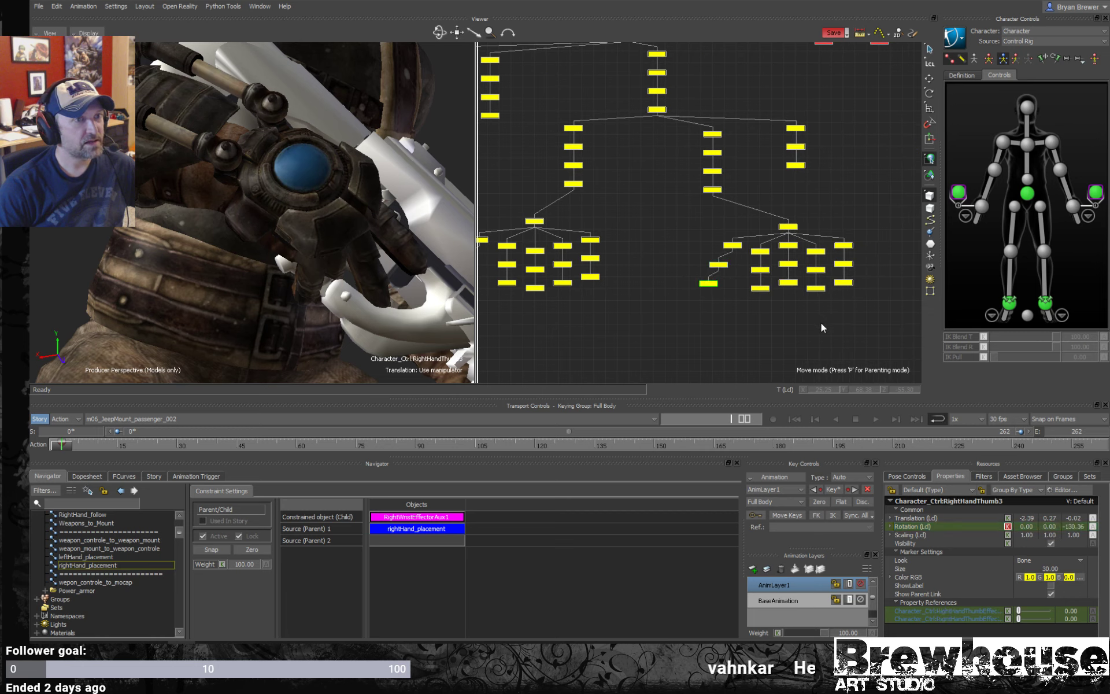
drag(697, 238, 698, 239)
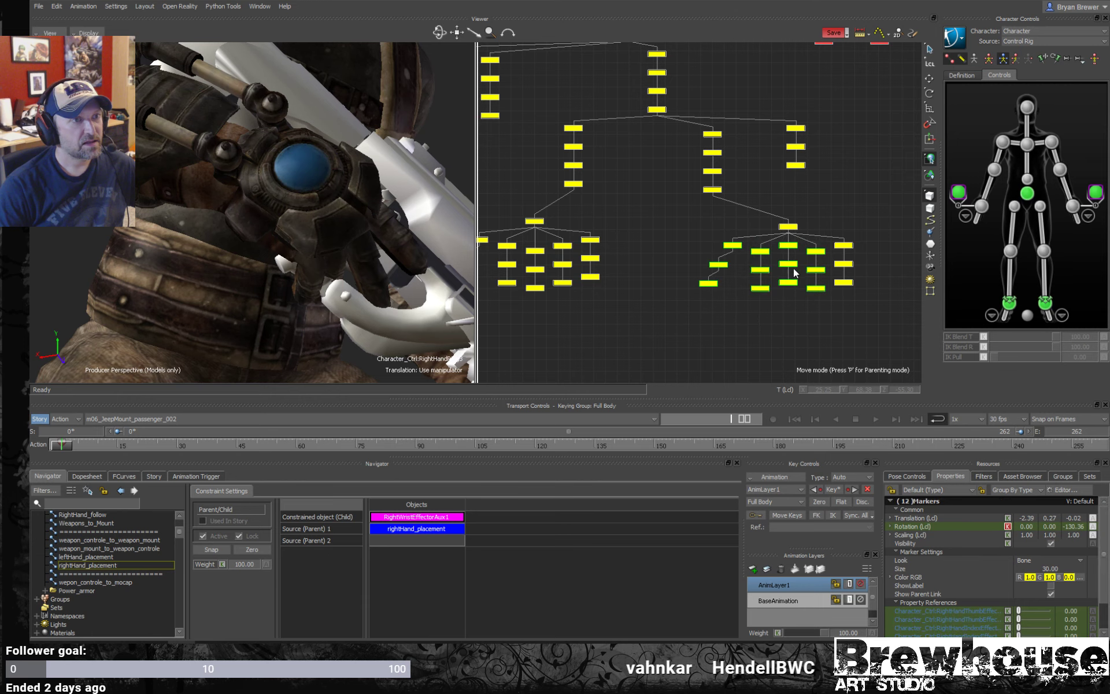
drag(788, 296, 802, 248)
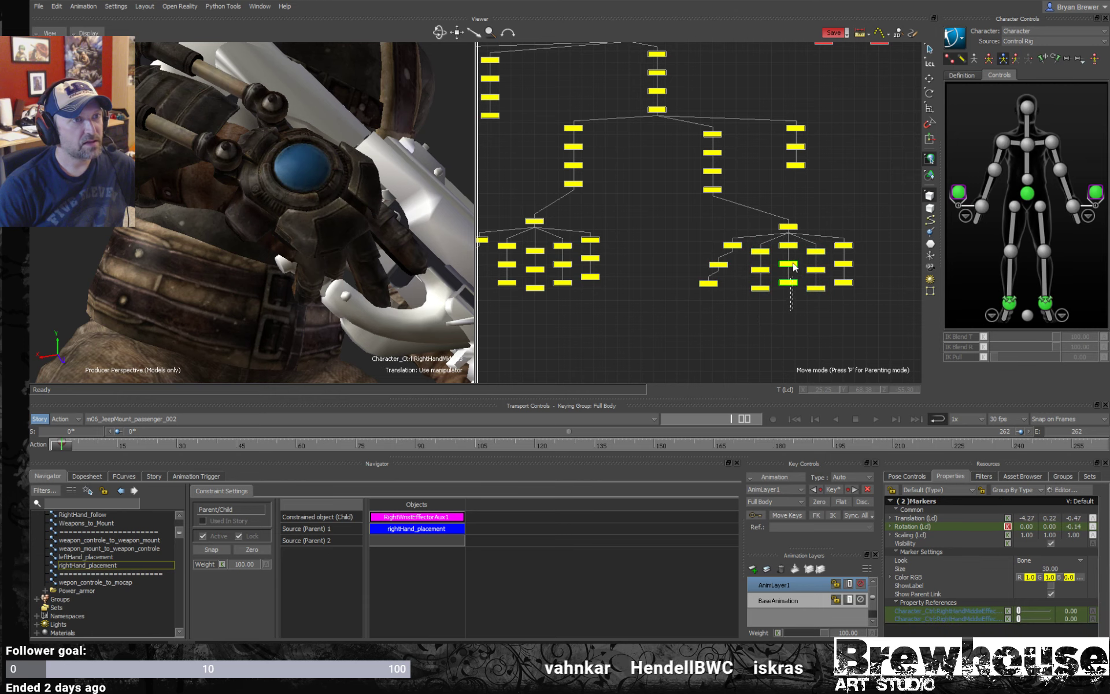
drag(788, 321, 714, 343)
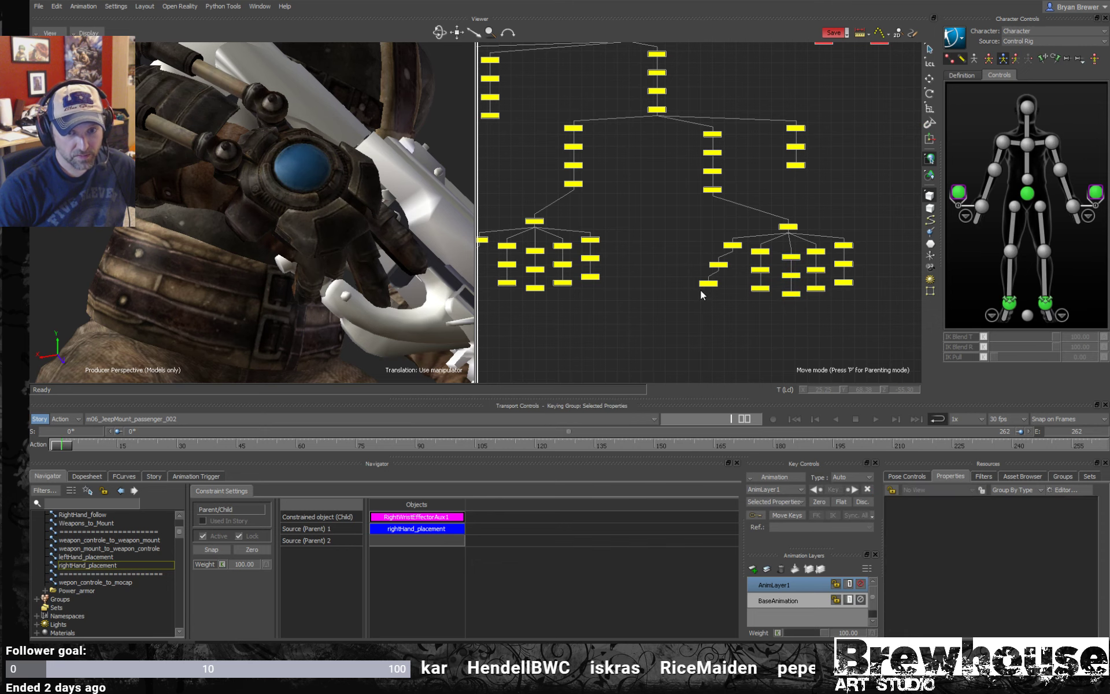
scroll(702, 298, down, 3)
scroll(728, 301, up, 5)
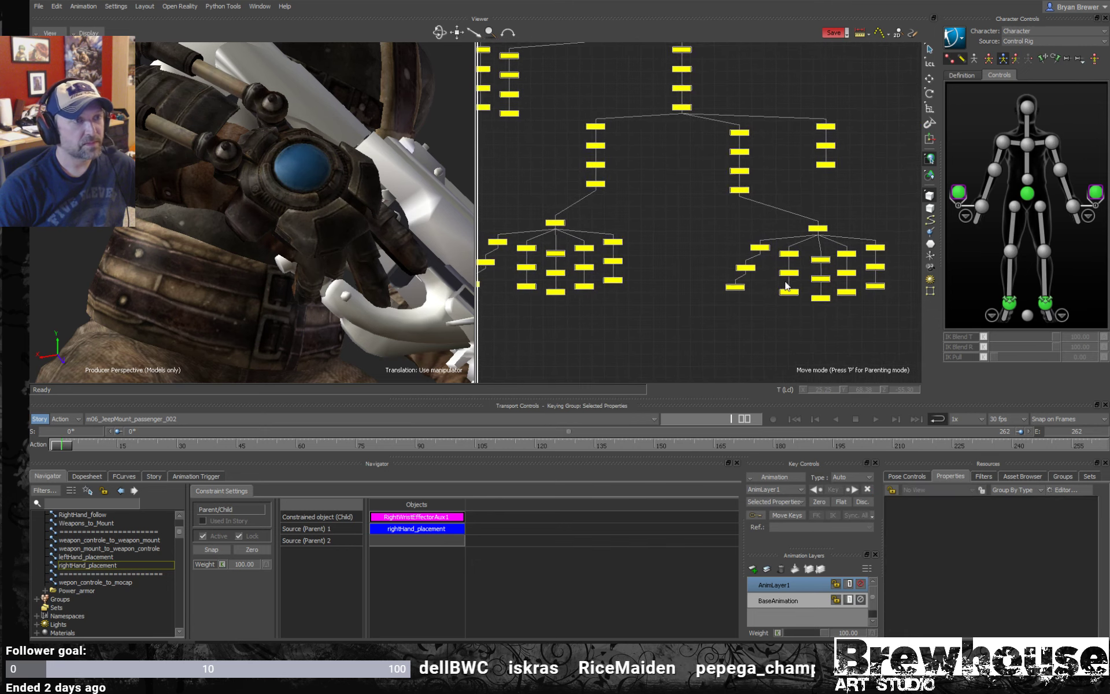
- Reposition the right hand's pinky, ring and middle fingertip joints around the rifle's grip
drag(340, 252, 428, 220)
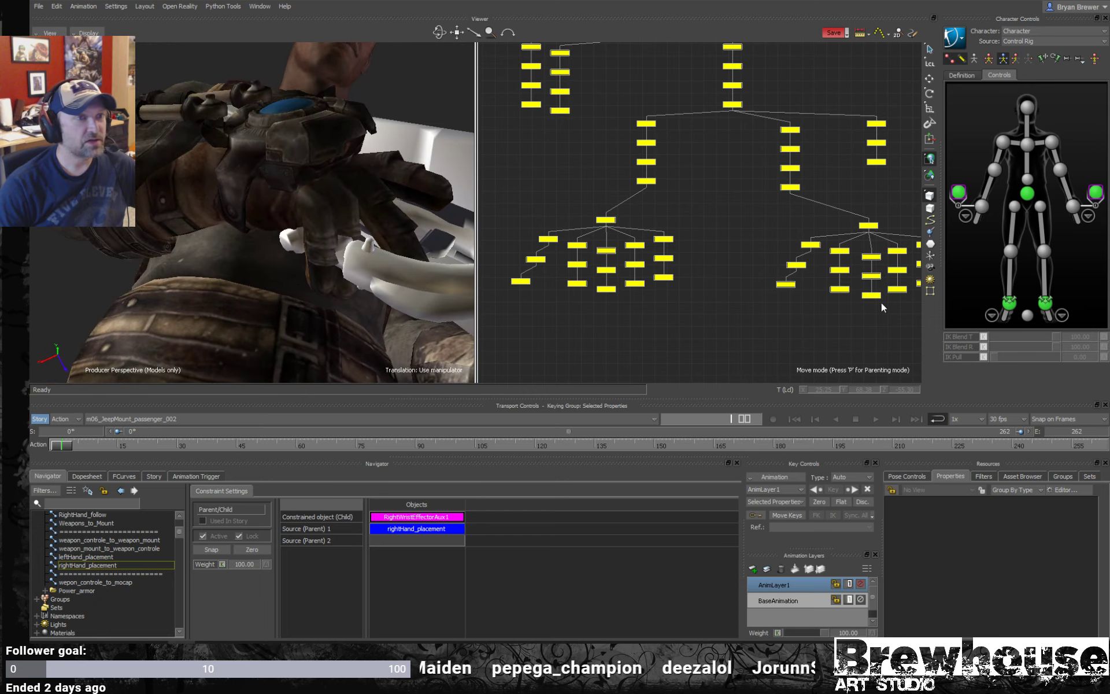
click(671, 277)
scroll(726, 258, up, 3)
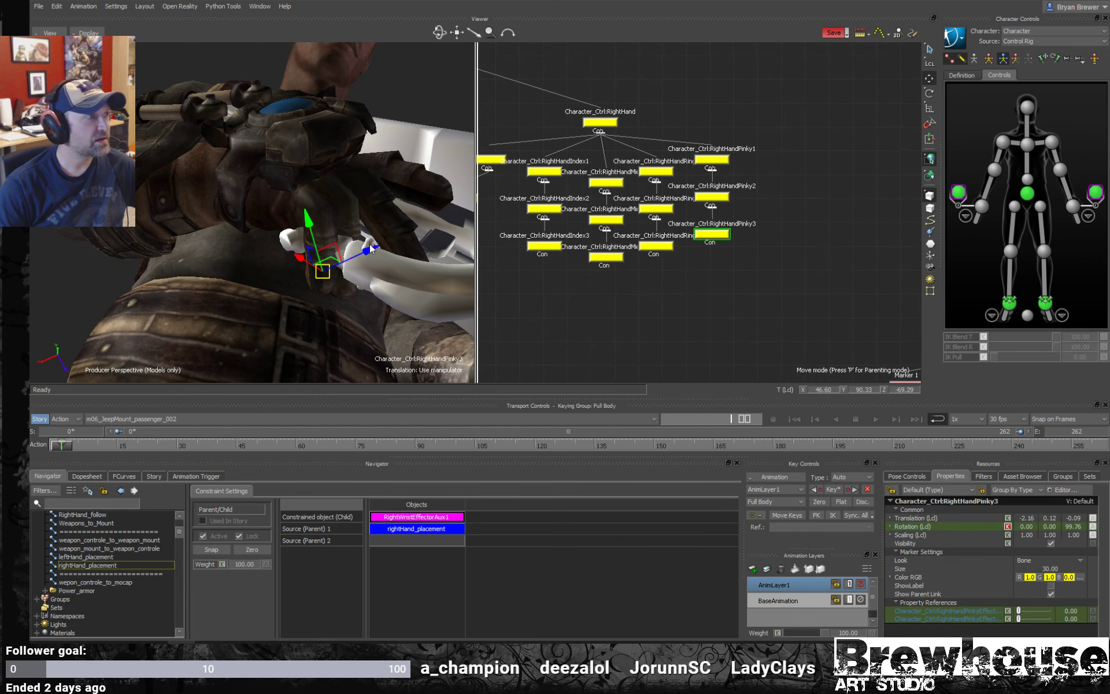
drag(371, 248, 391, 270)
click(656, 245)
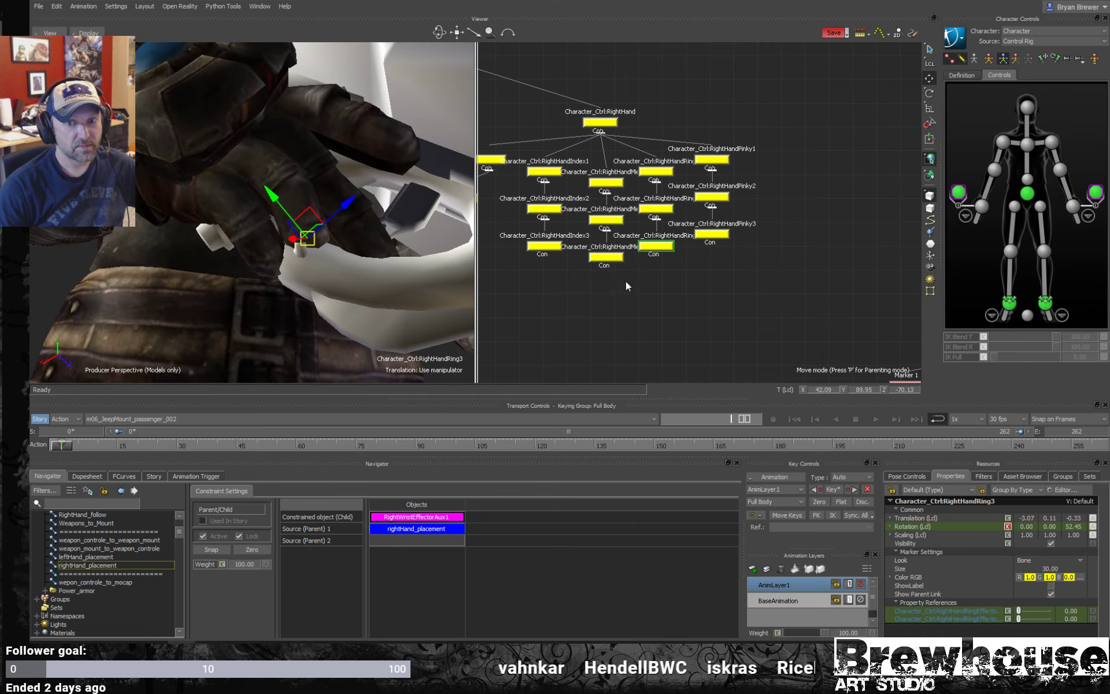
click(605, 256)
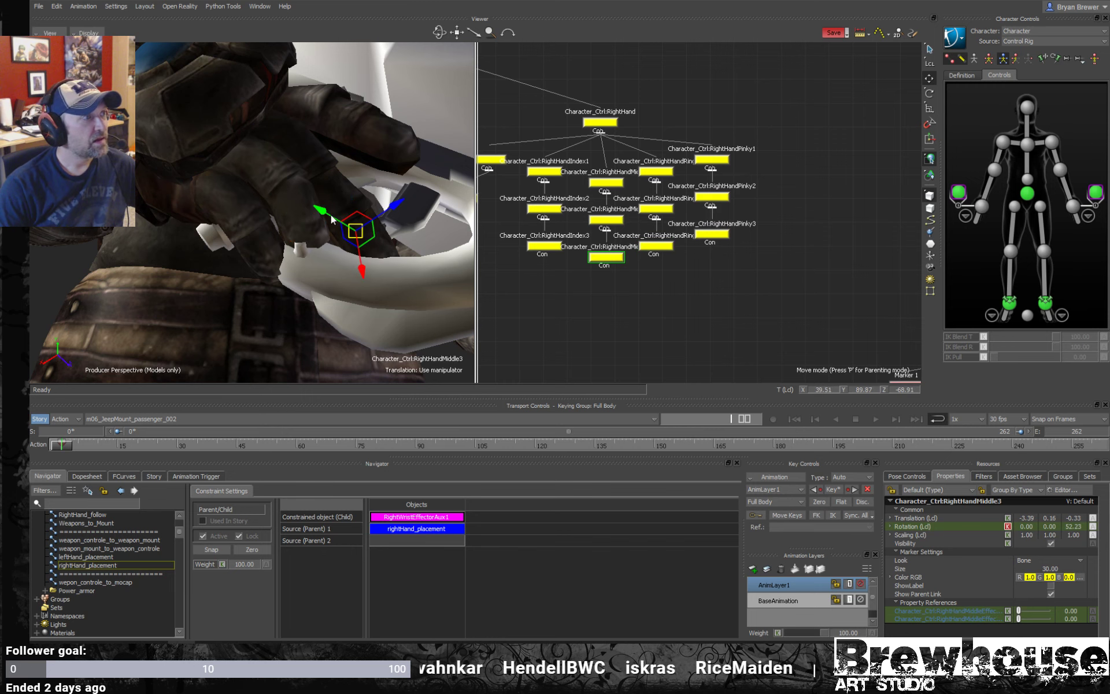
drag(370, 249, 633, 247)
- Rotate the base joints of the right middle, ring and pinky fingers together to fit the rifle's grip
click(544, 171)
key(e)
drag(796, 164, 602, 185)
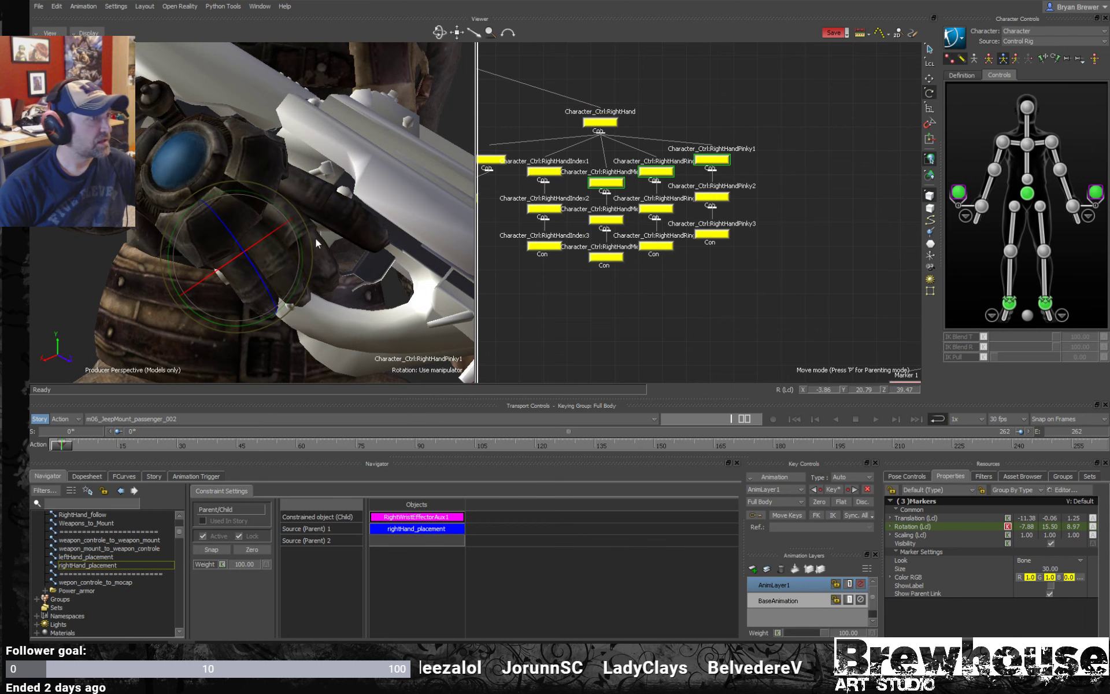
drag(335, 243, 293, 285)
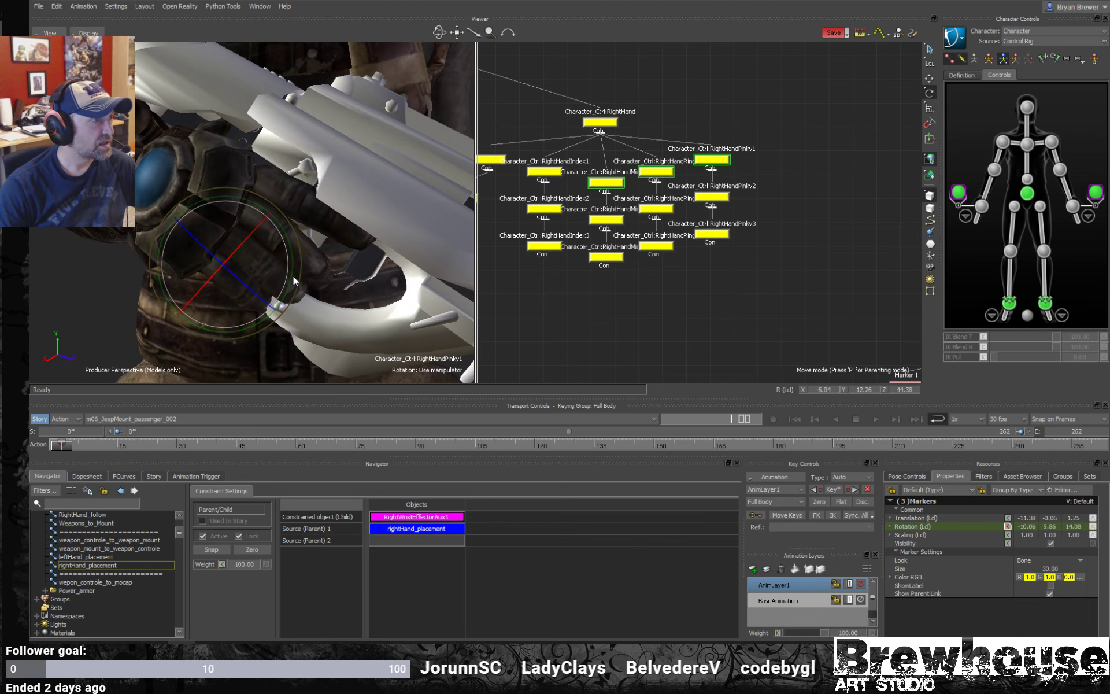
key(ctrl+z)
mouse_move(294, 273)
mouse_down()
mouse_move(321, 272)
mouse_move(376, 200)
mouse_move(303, 188)
mouse_move(328, 202)
mouse_move(328, 273)
mouse_move(373, 276)
mouse_move(343, 260)
mouse_move(354, 260)
mouse_move(348, 312)
mouse_move(213, 258)
mouse_move(221, 292)
mouse_move(199, 279)
mouse_move(259, 271)
mouse_move(282, 255)
mouse_move(267, 255)
mouse_move(303, 186)
mouse_up()
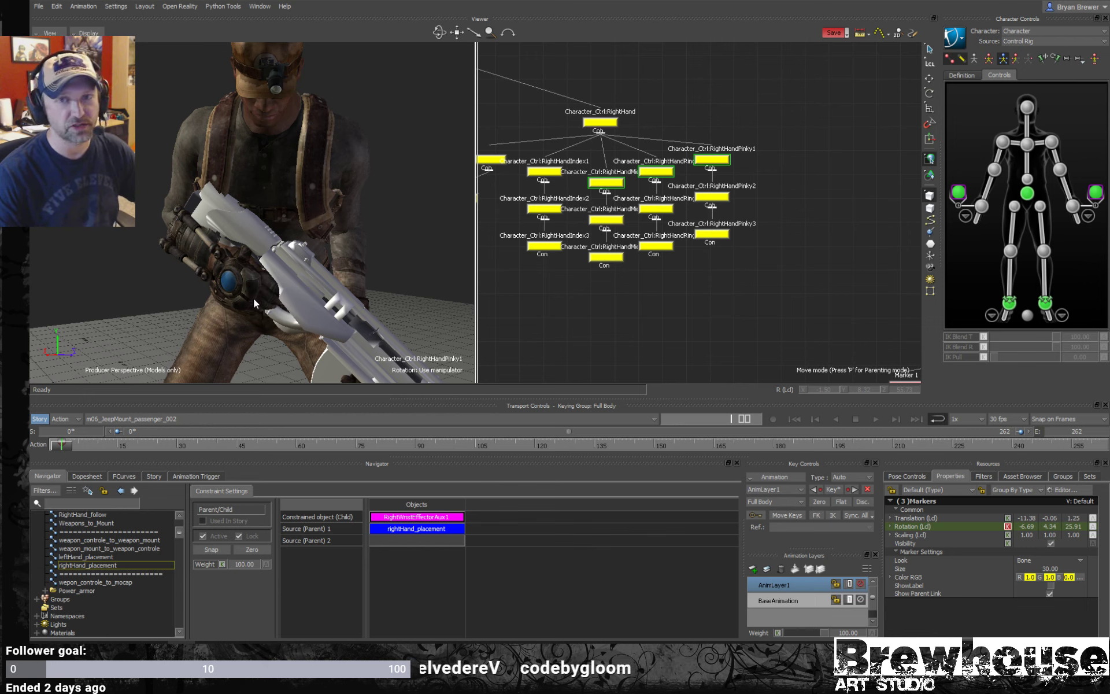
- Examine the rifle-holding pose from several angles, checking both shoulder effectors and the right wrist's auxiliary effector
scroll(269, 275, down, 3)
ctrl+shift+drag(276, 268, 335, 142)
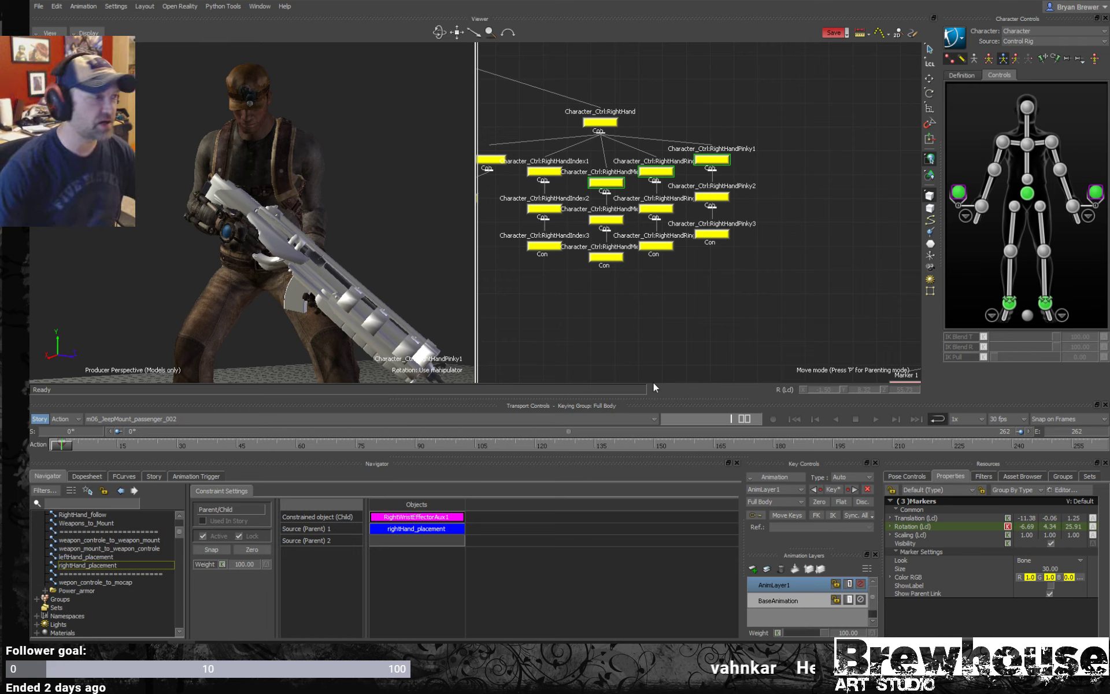
ctrl+shift+drag(373, 231, 409, 189)
ctrl+shift+drag(389, 230, 292, 173)
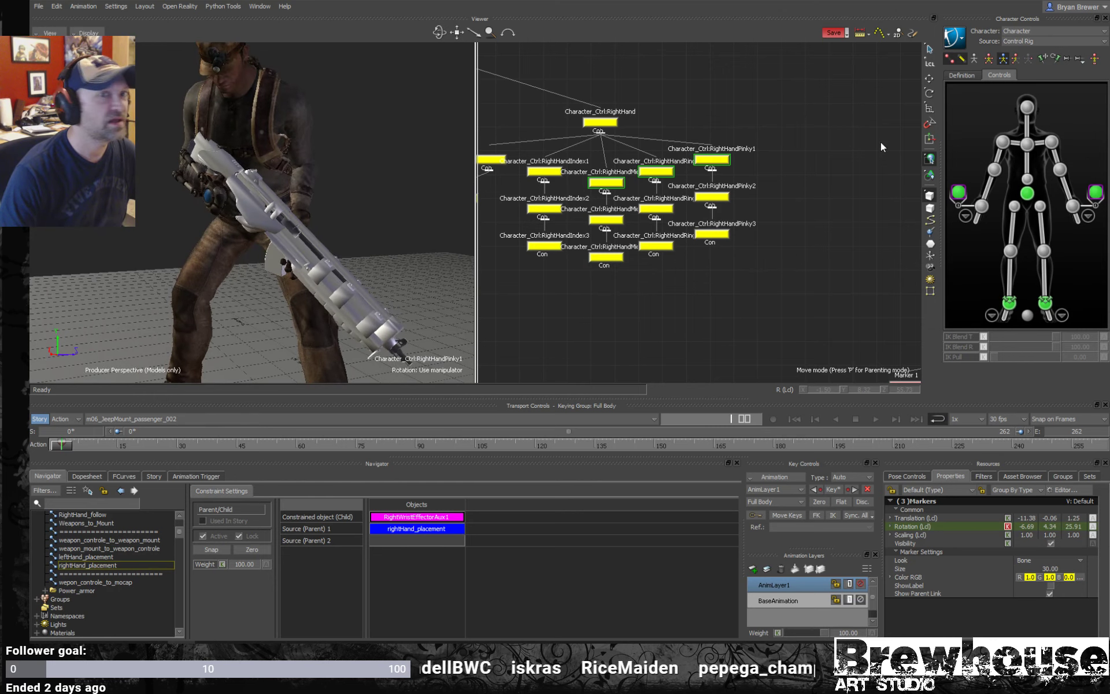
click(205, 98)
ctrl+shift+drag(301, 123, 318, 173)
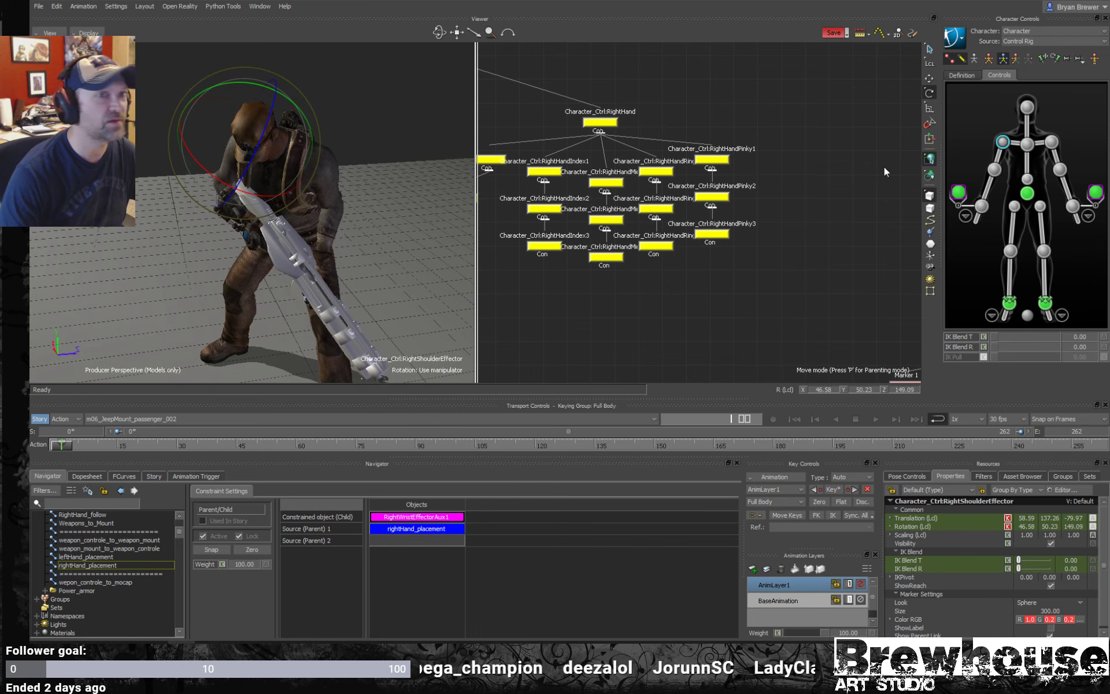
click(1051, 141)
ctrl+shift+drag(394, 145, 383, 115)
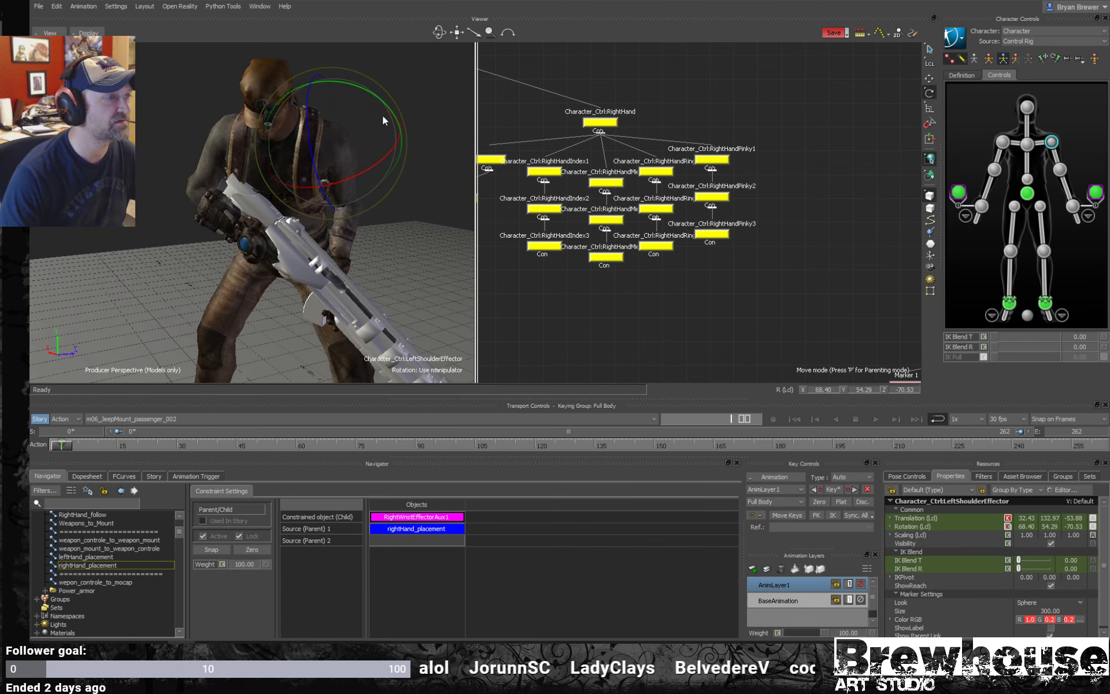
ctrl+shift+drag(366, 181, 256, 185)
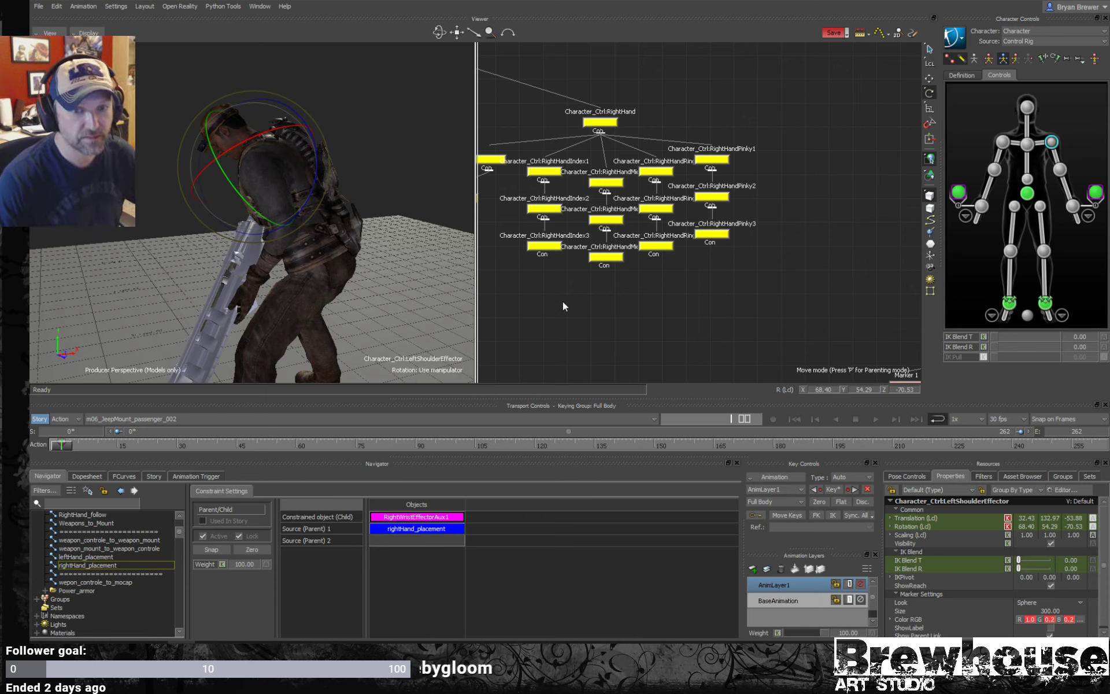
drag(412, 270, 311, 193)
drag(293, 248, 443, 230)
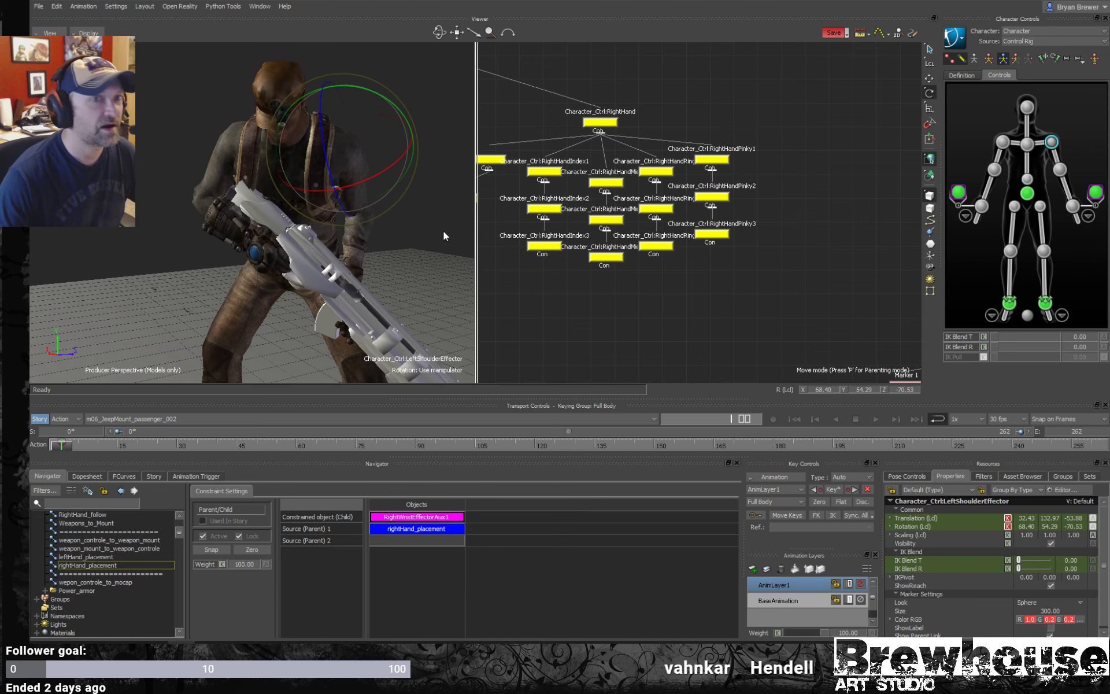
click(958, 195)
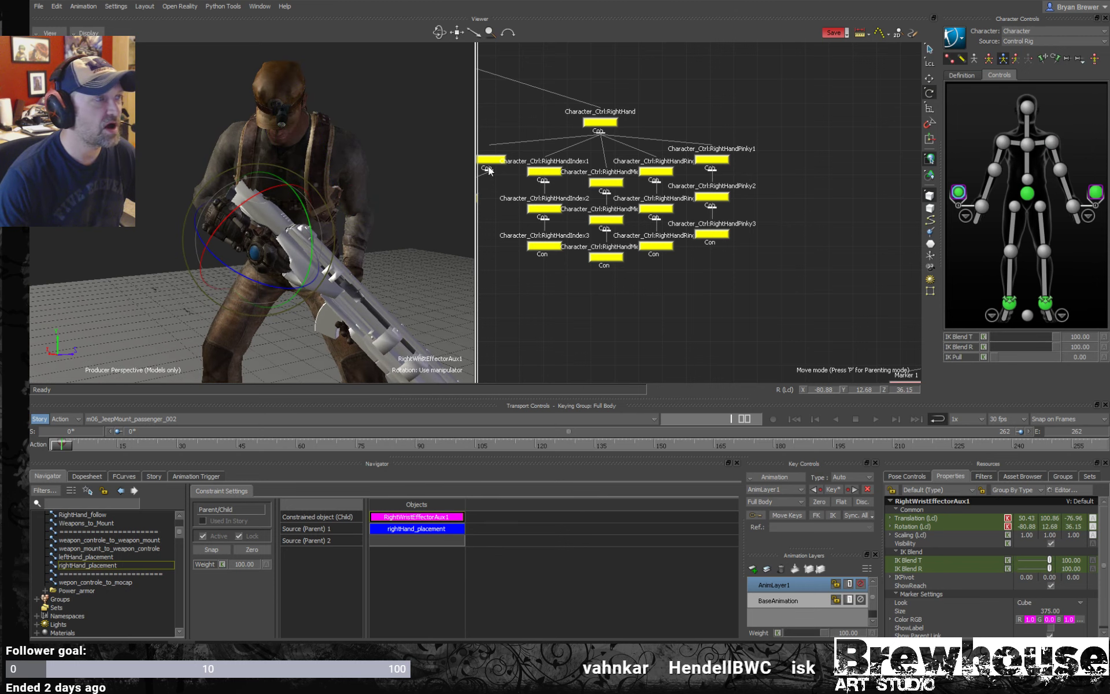
- Set the right wrist auxiliary effector's IK Blend T and IK Blend R to 0 to compare the hand's original pose
drag(451, 231, 353, 243)
click(269, 245)
click(549, 258)
key(t)
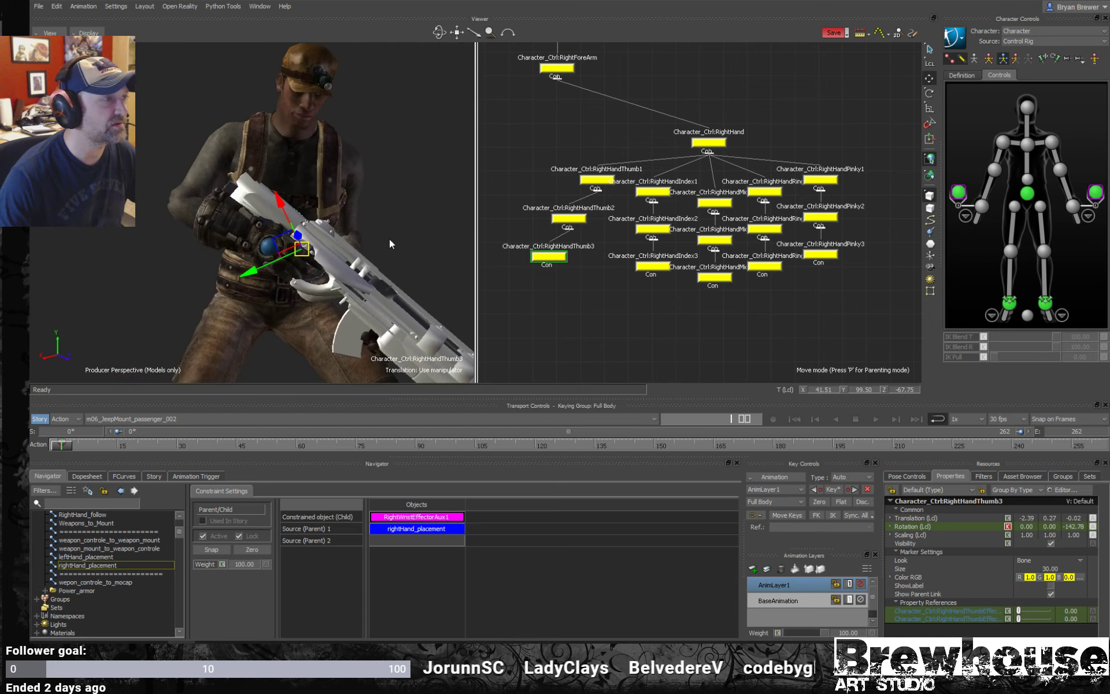
click(958, 195)
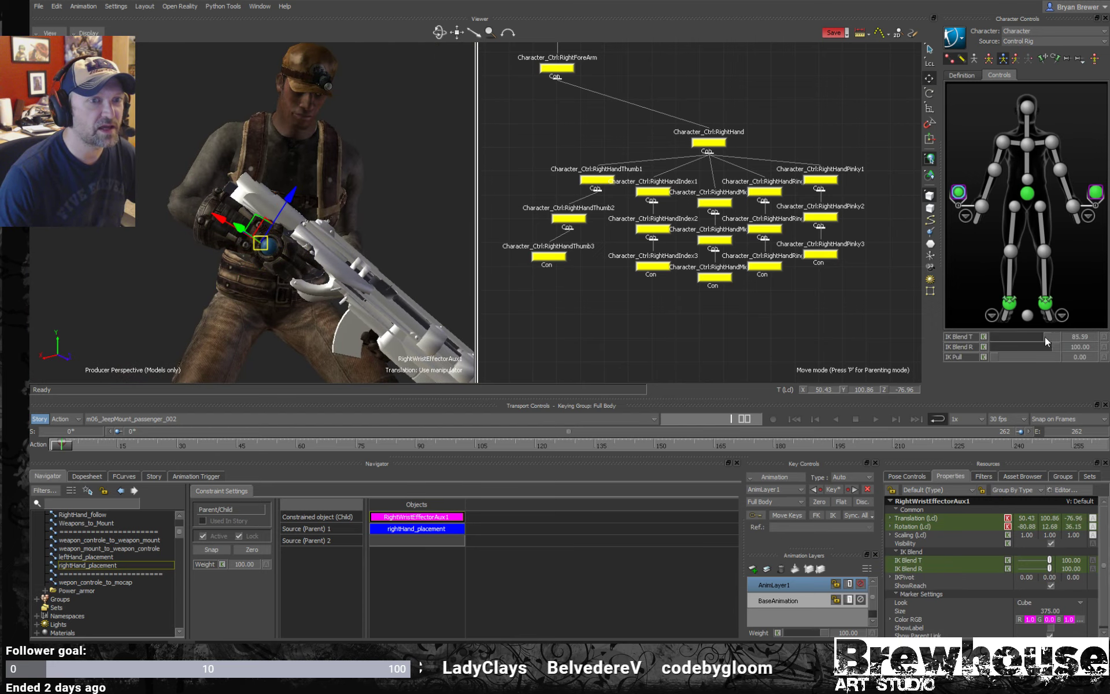
drag(1047, 344, 967, 346)
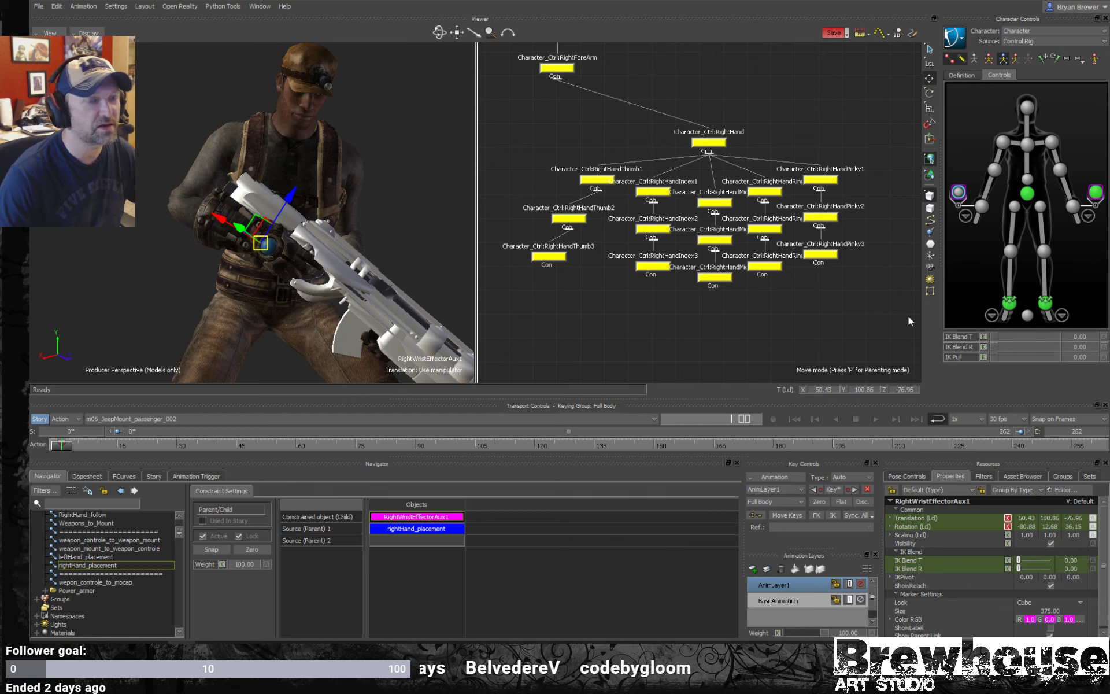
ctrl+drag(310, 278, 366, 276)
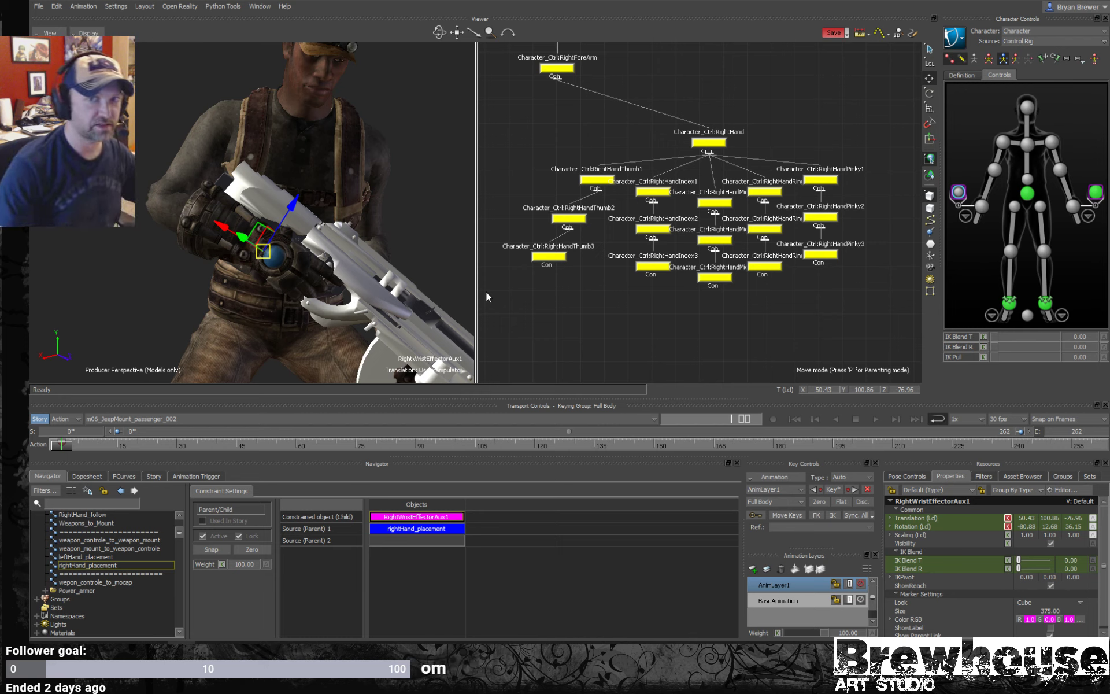
ctrl+shift+drag(359, 272, 325, 271)
- Key the right wrist auxiliary effector's IK Blend T and R at 100 on frame 91 and at 0 on frame 92
mouse_move(61, 445)
mouse_down()
mouse_move(140, 454)
mouse_move(497, 432)
mouse_move(429, 431)
mouse_up()
ctrl+shift+drag(401, 296, 432, 318)
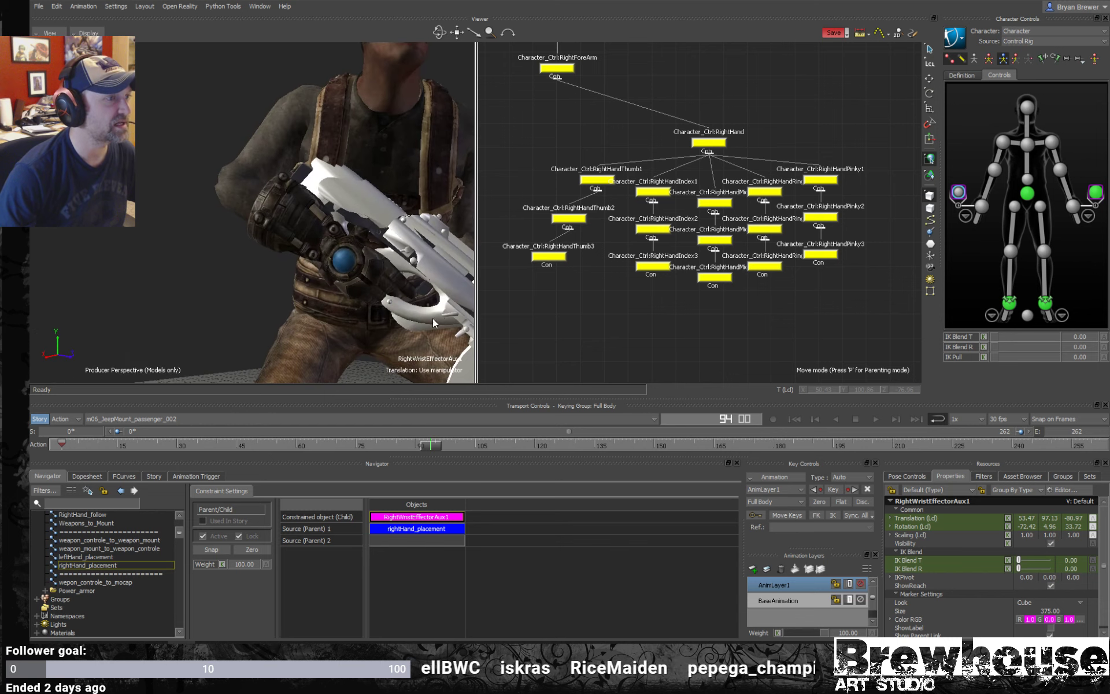
mouse_move(427, 446)
mouse_down()
mouse_move(456, 446)
mouse_move(418, 445)
mouse_up()
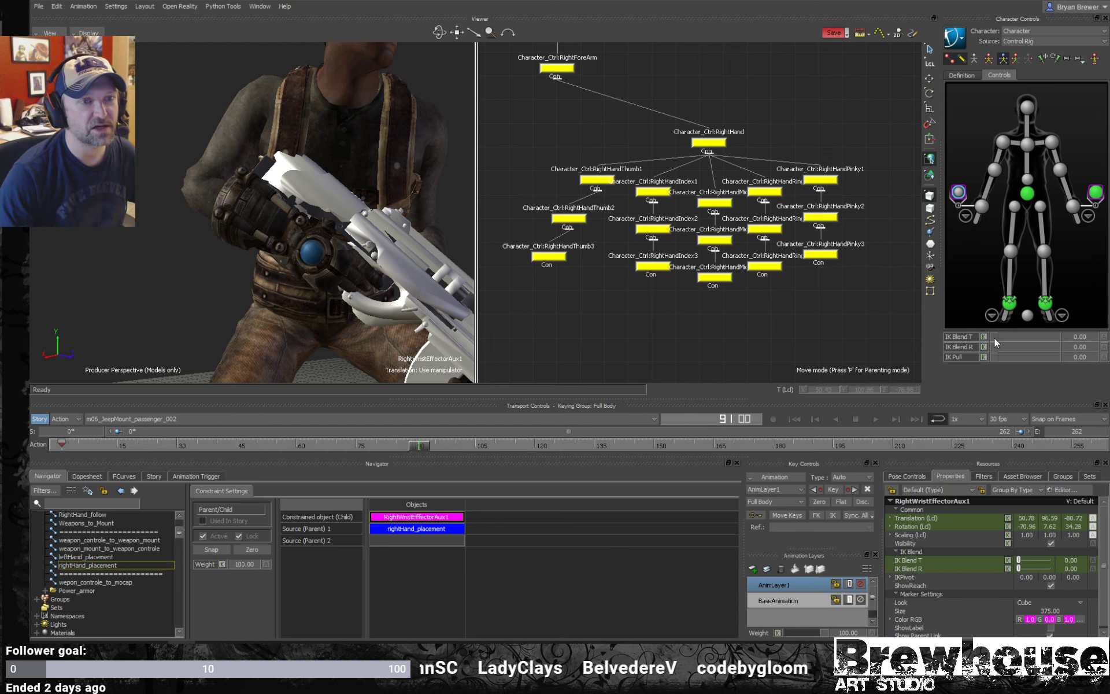
mouse_move(993, 338)
mouse_down()
mouse_move(1017, 339)
mouse_move(994, 339)
mouse_up()
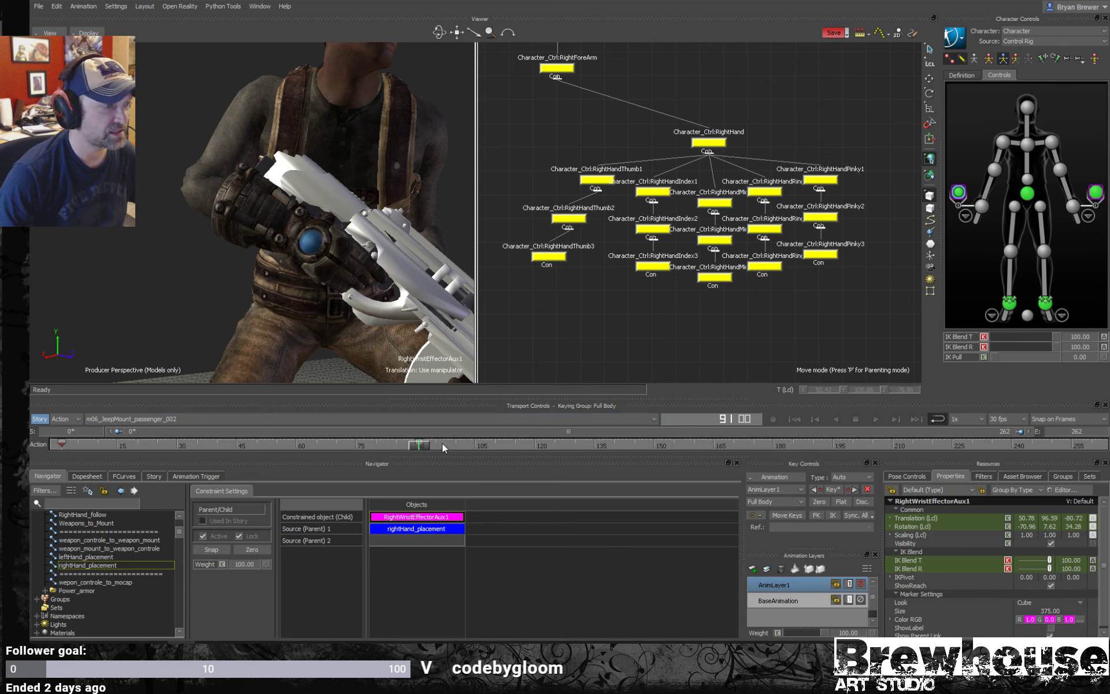
click(421, 445)
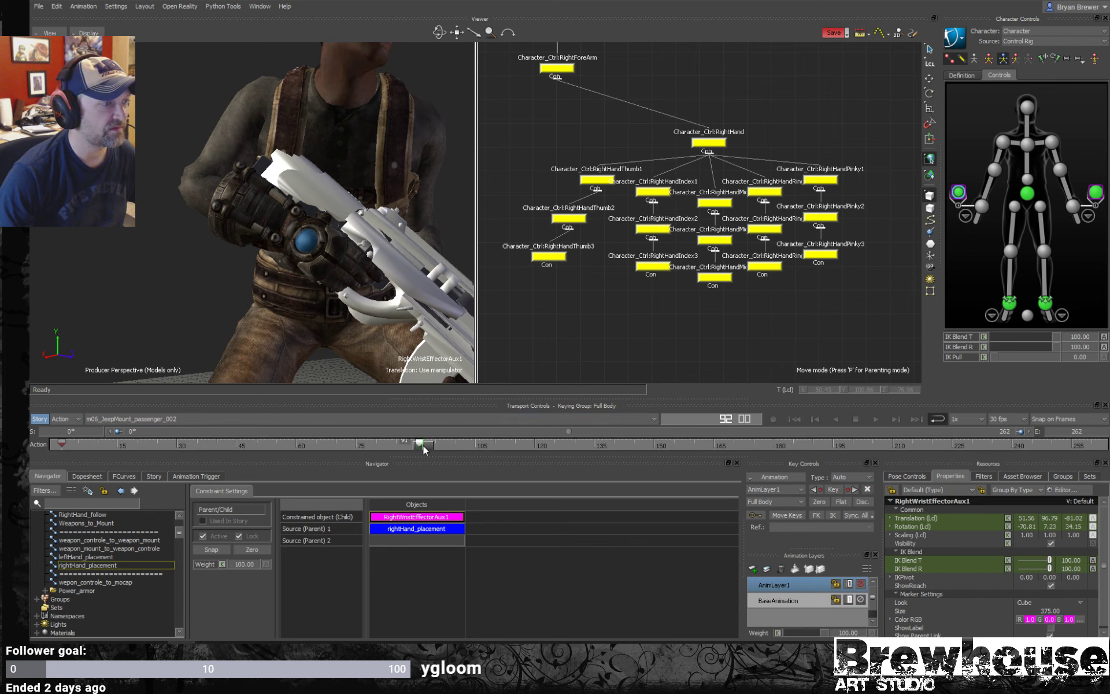
drag(1052, 337, 977, 346)
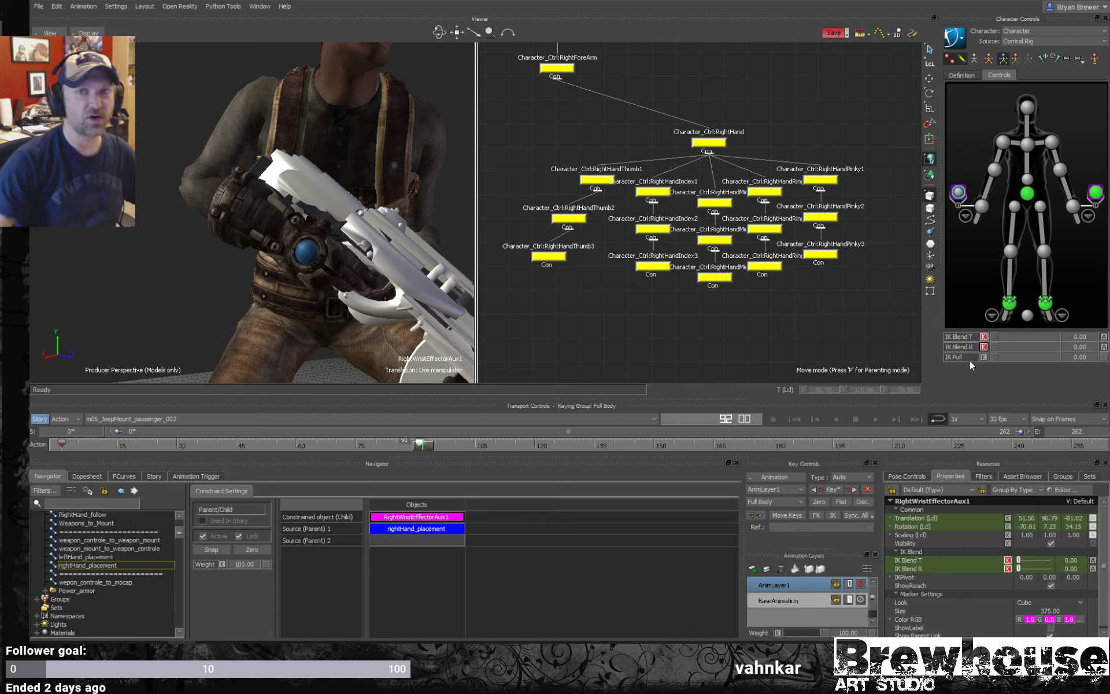
- Key the right shoulder effector's translation and rotation at frame 91 and check the neighbouring frames
click(420, 446)
drag(421, 442, 418, 446)
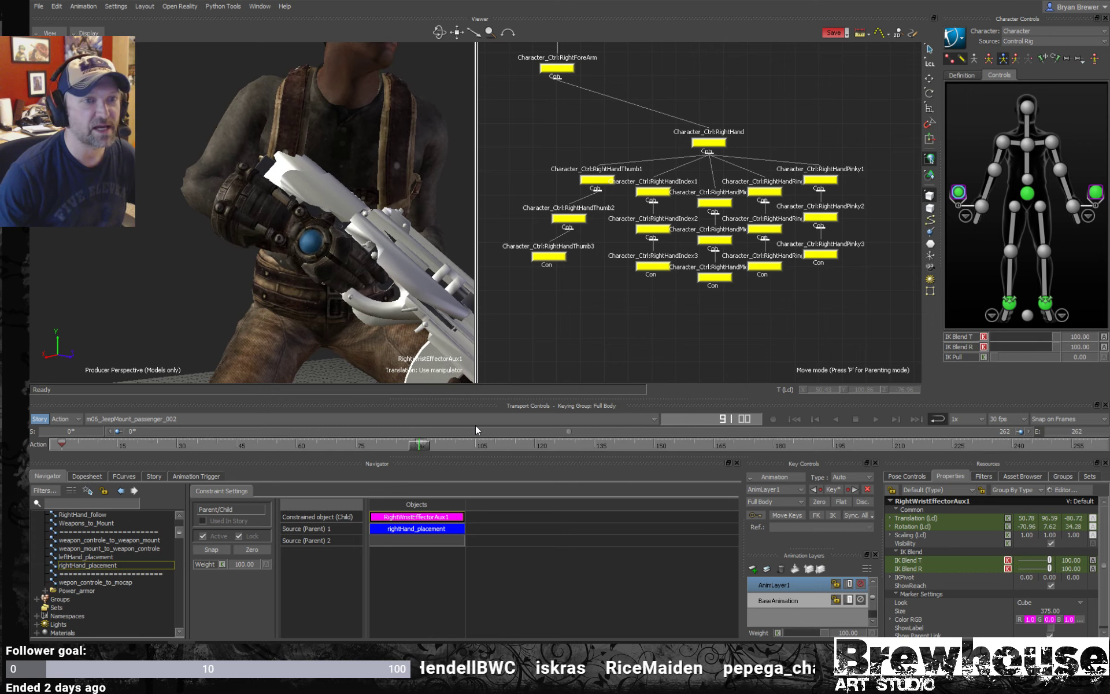
click(1007, 144)
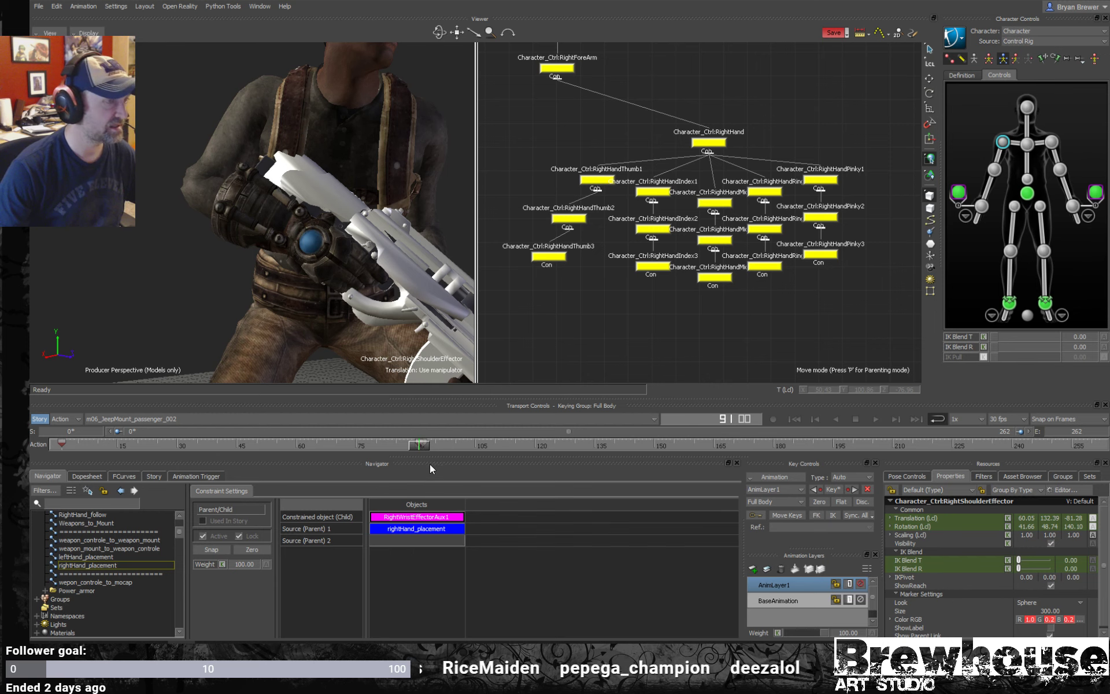
mouse_move(418, 445)
mouse_down()
mouse_move(436, 448)
mouse_move(274, 461)
mouse_move(418, 463)
mouse_up()
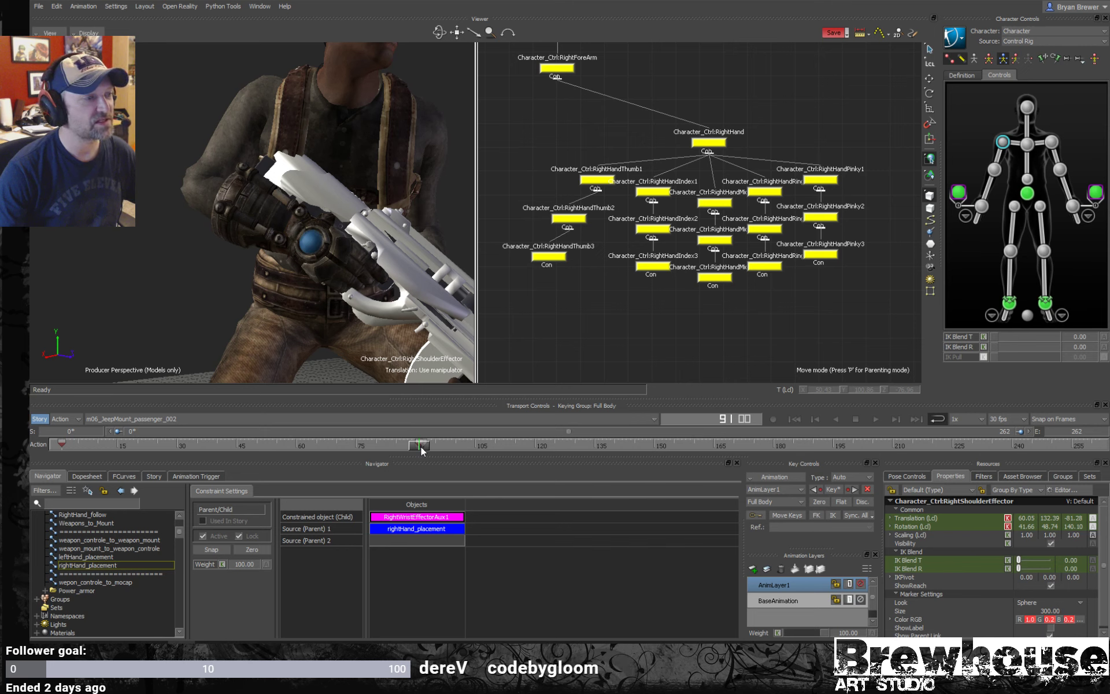
drag(421, 447, 426, 448)
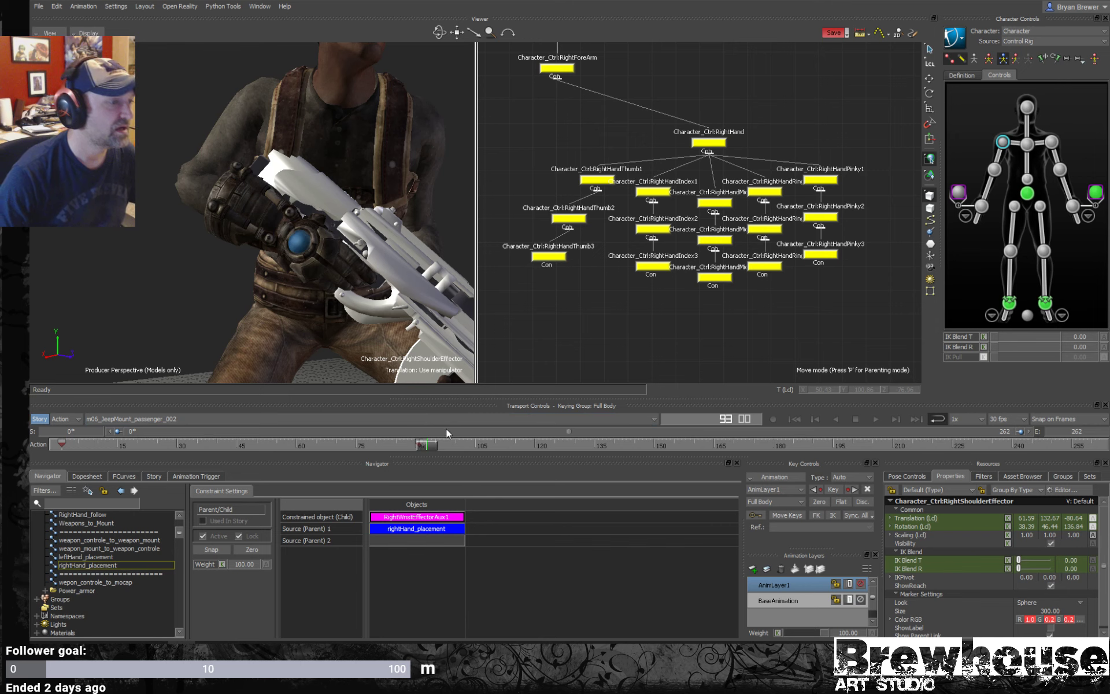
drag(425, 449, 421, 449)
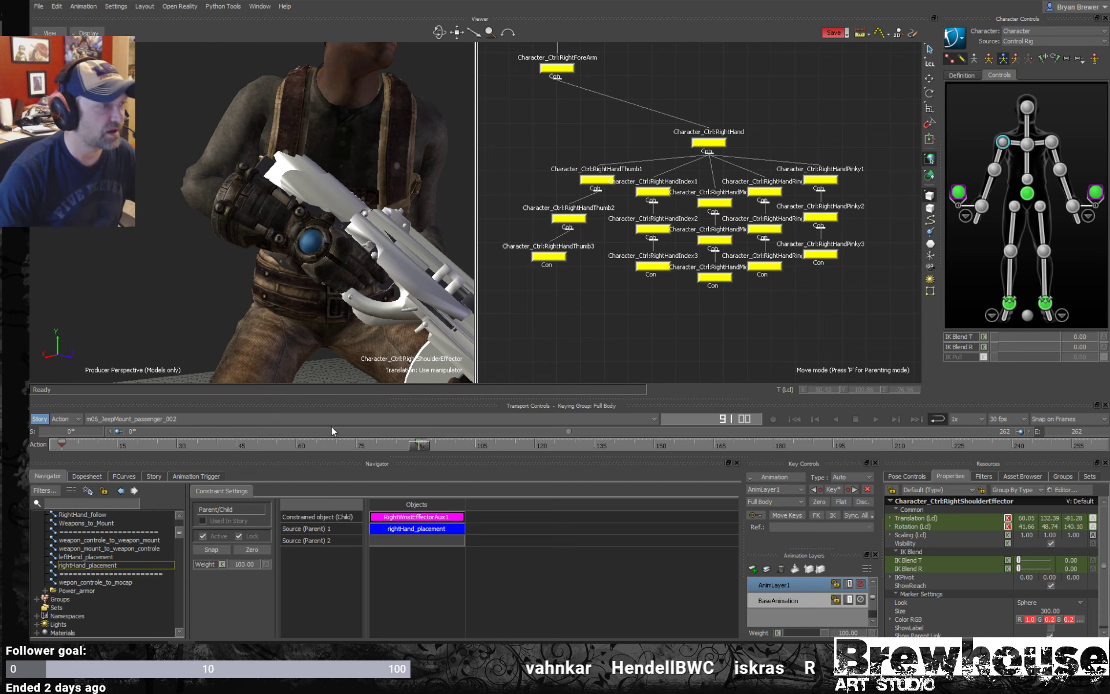
- Display the right shoulder effector's translation and rotation curves together in an enlarged curve editor
scroll(551, 274, down, 5)
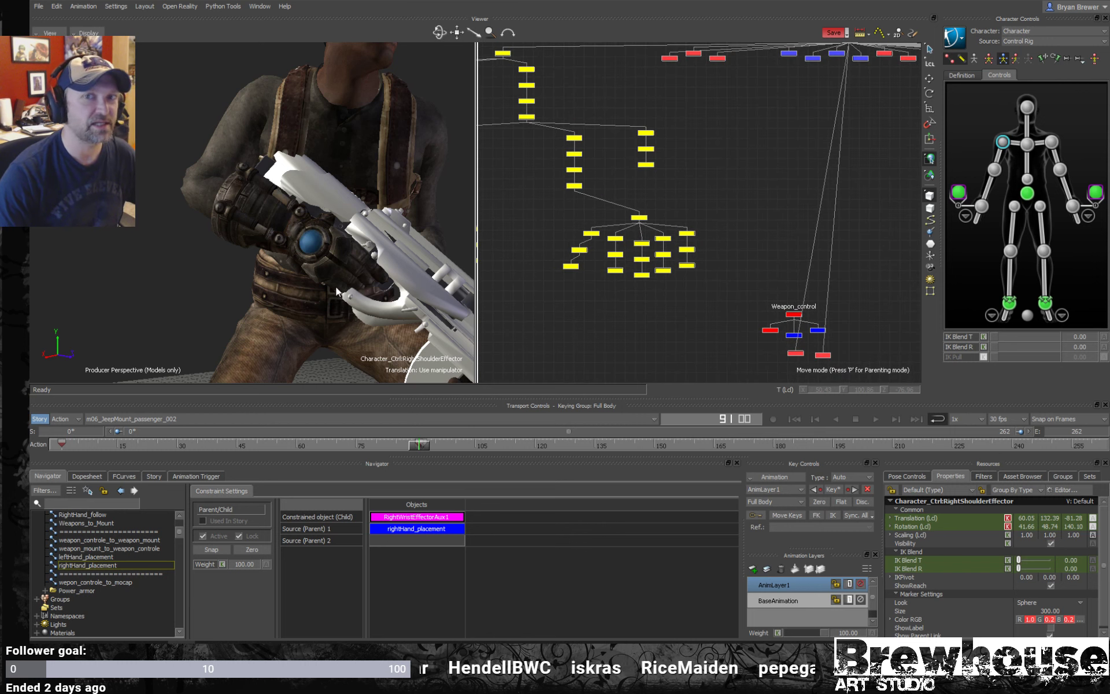
scroll(338, 291, down, 5)
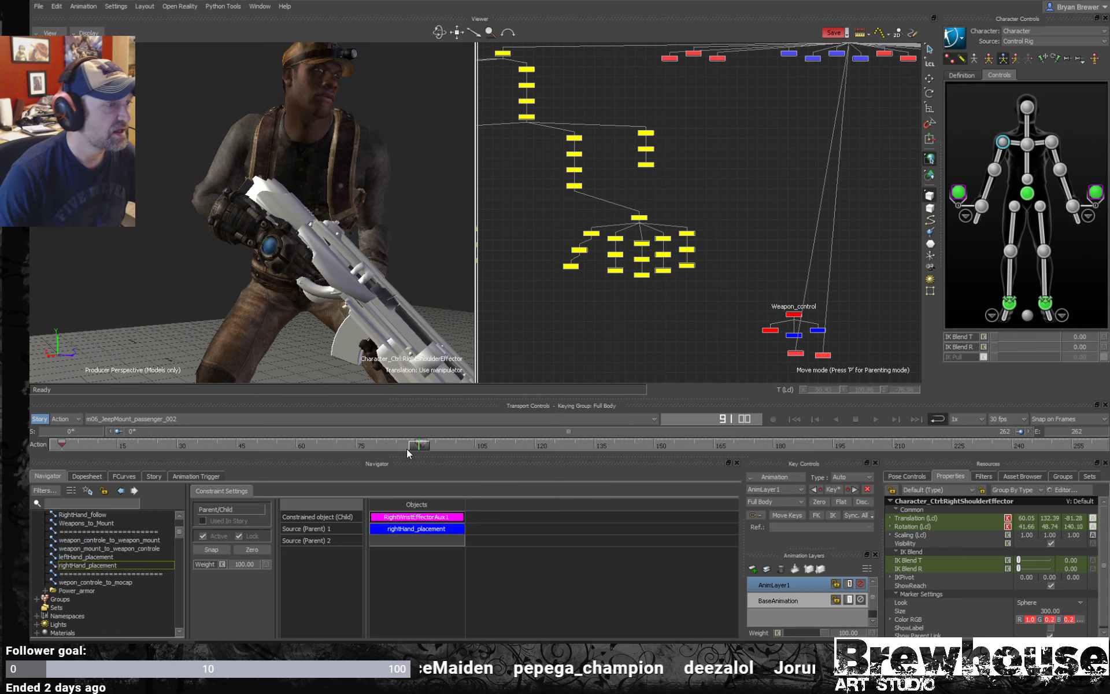
drag(421, 448, 451, 449)
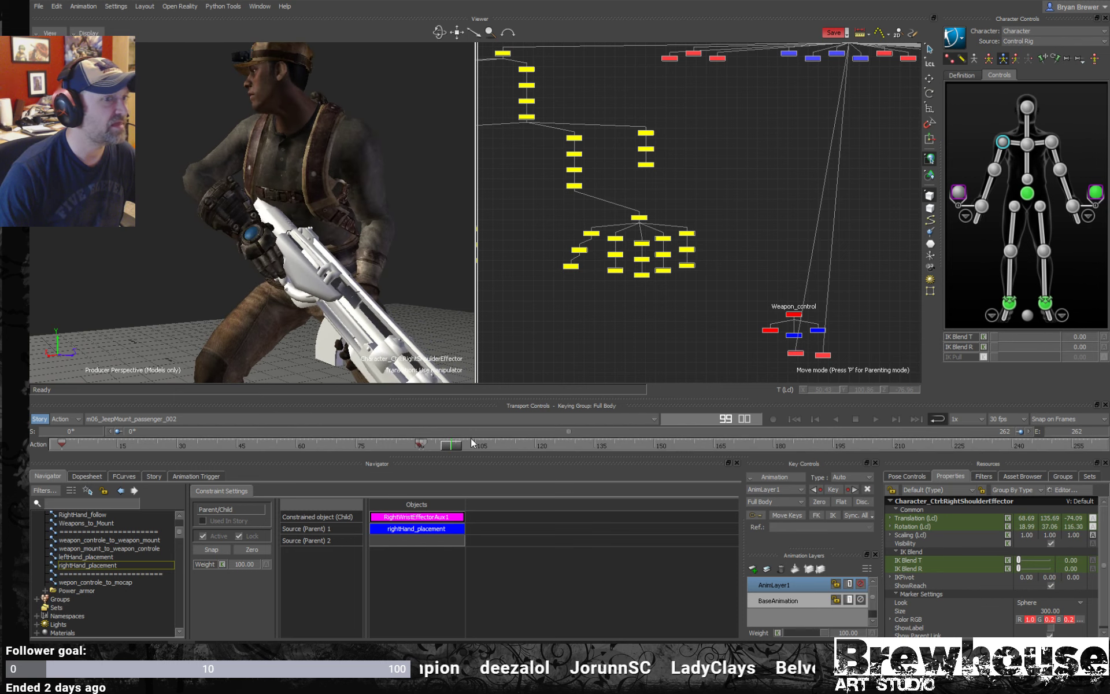
click(134, 477)
click(58, 530)
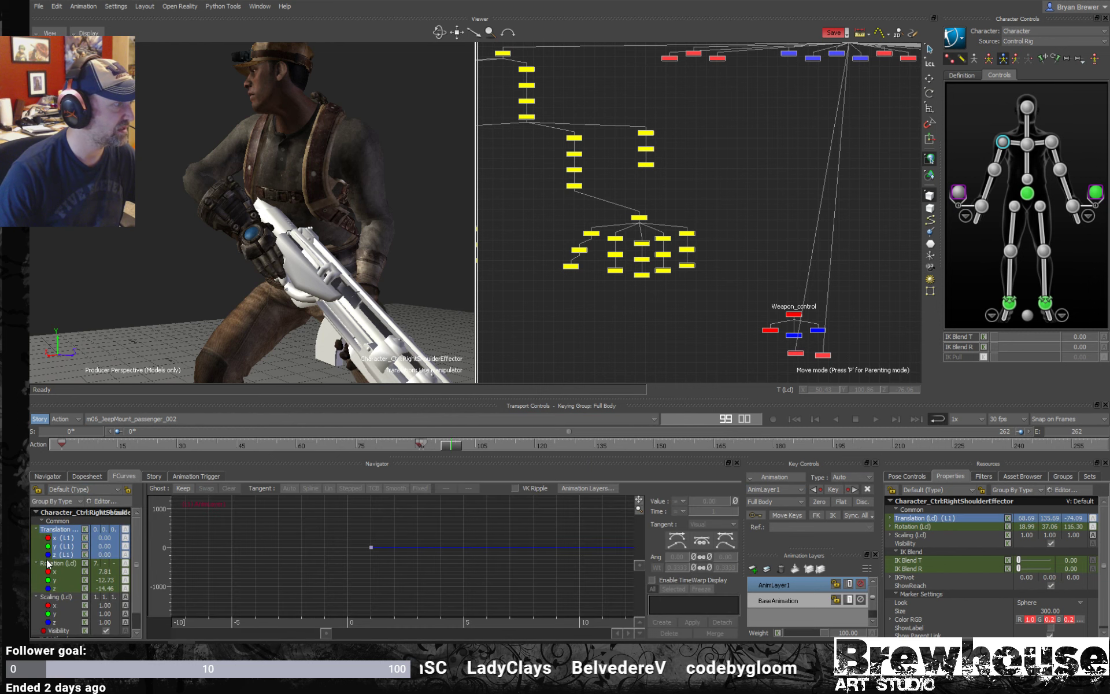
ctrl+click(58, 563)
key(a)
scroll(453, 526, down, 4)
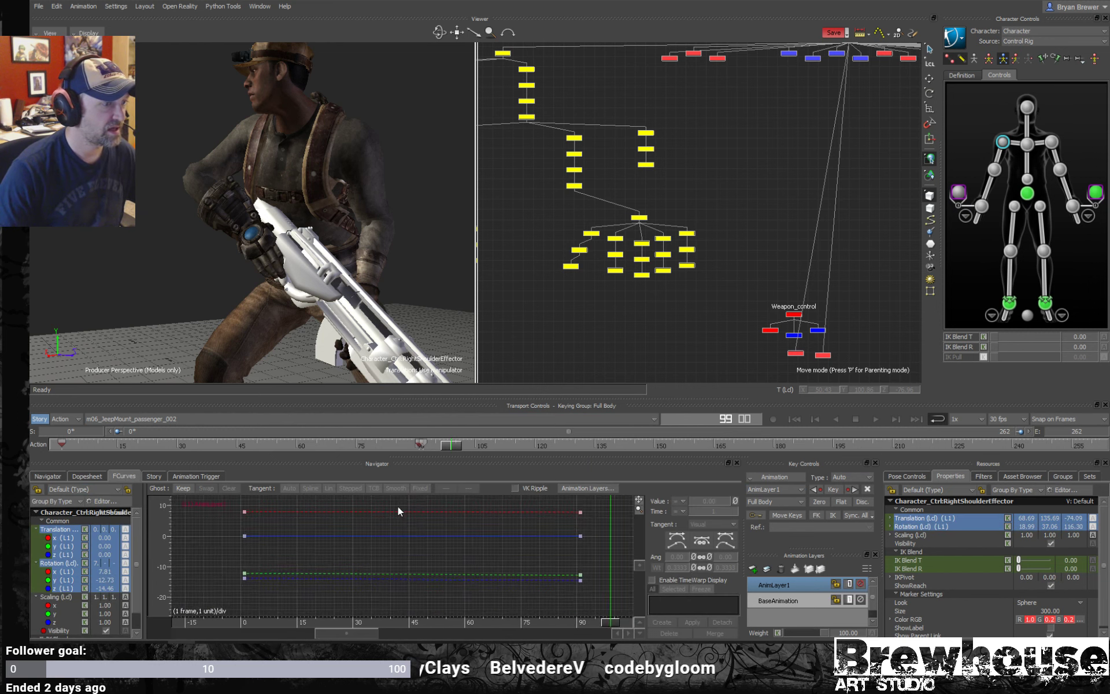
scroll(376, 503, down, 3)
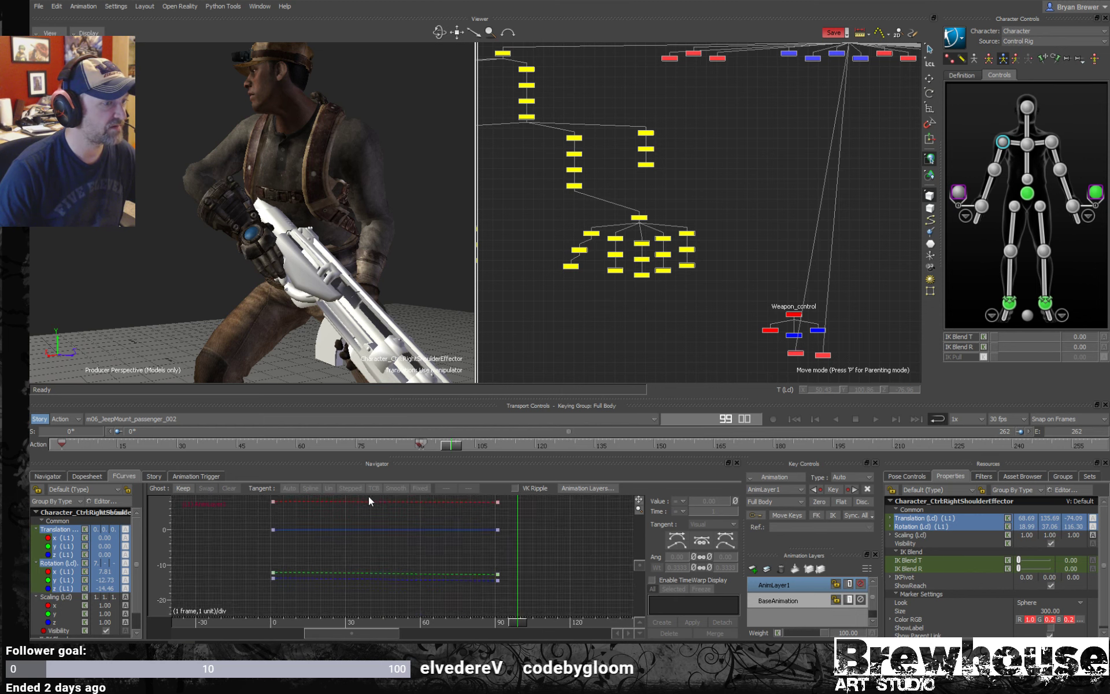
drag(418, 400, 463, 280)
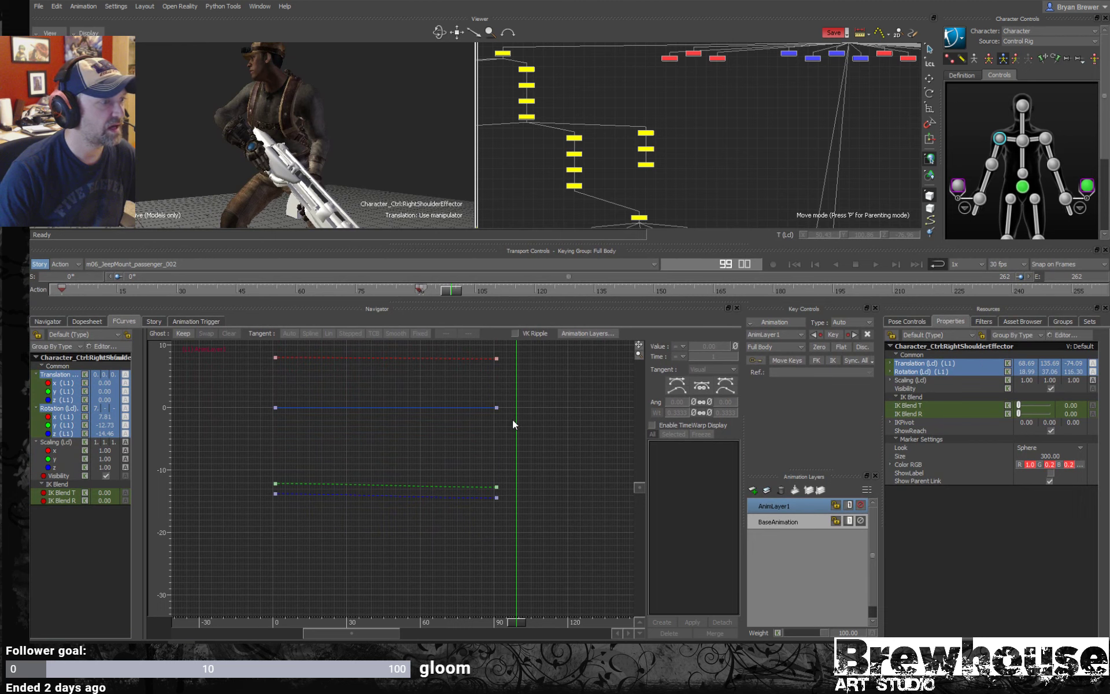
ctrl+drag(453, 446, 256, 494)
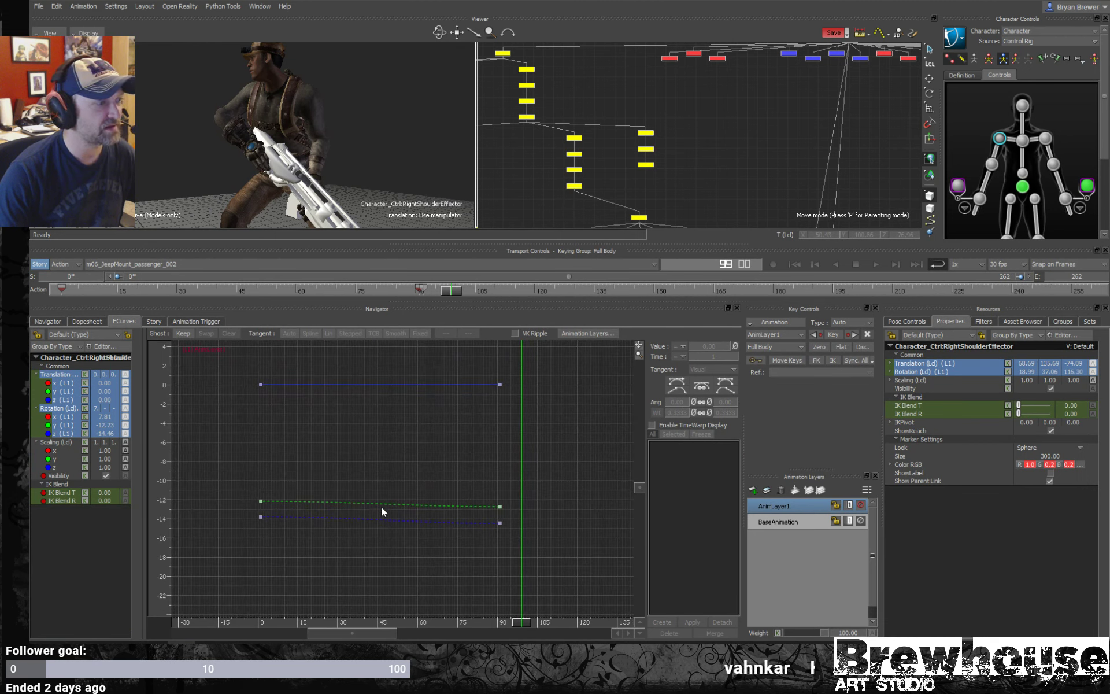
ctrl+drag(491, 436, 490, 379)
- Add a zero key for the right shoulder effector at frame 98 on AnimLayer1 and ease the curves into it with fixed tangents
mouse_move(452, 292)
mouse_down()
mouse_move(421, 293)
mouse_move(447, 296)
mouse_up()
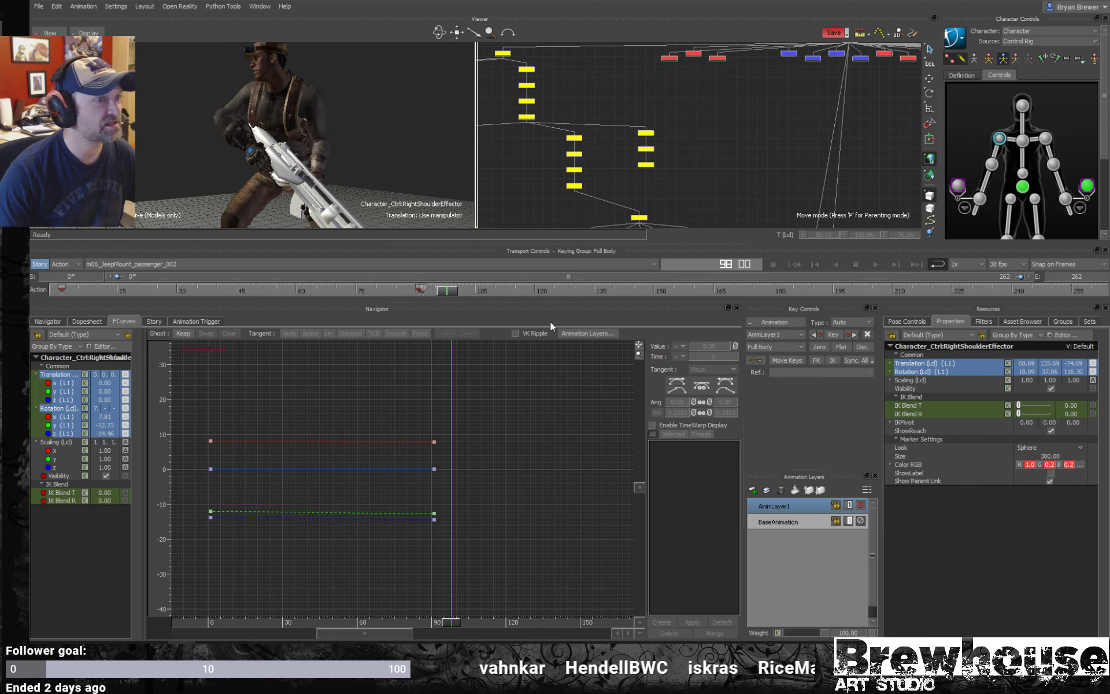
click(818, 347)
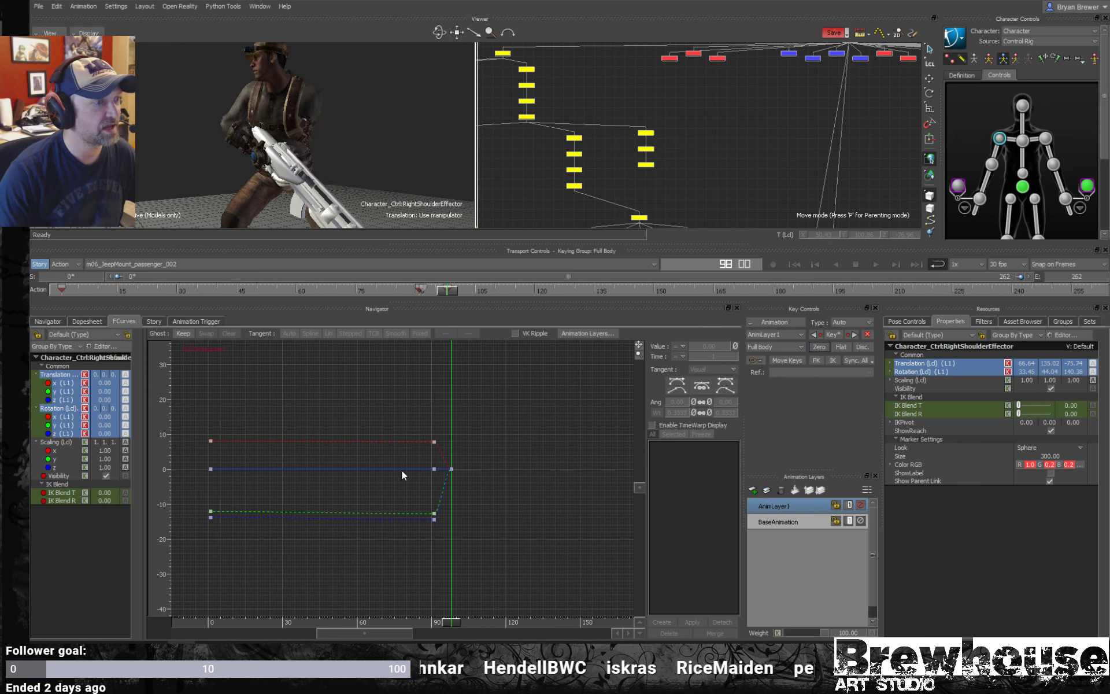
click(444, 469)
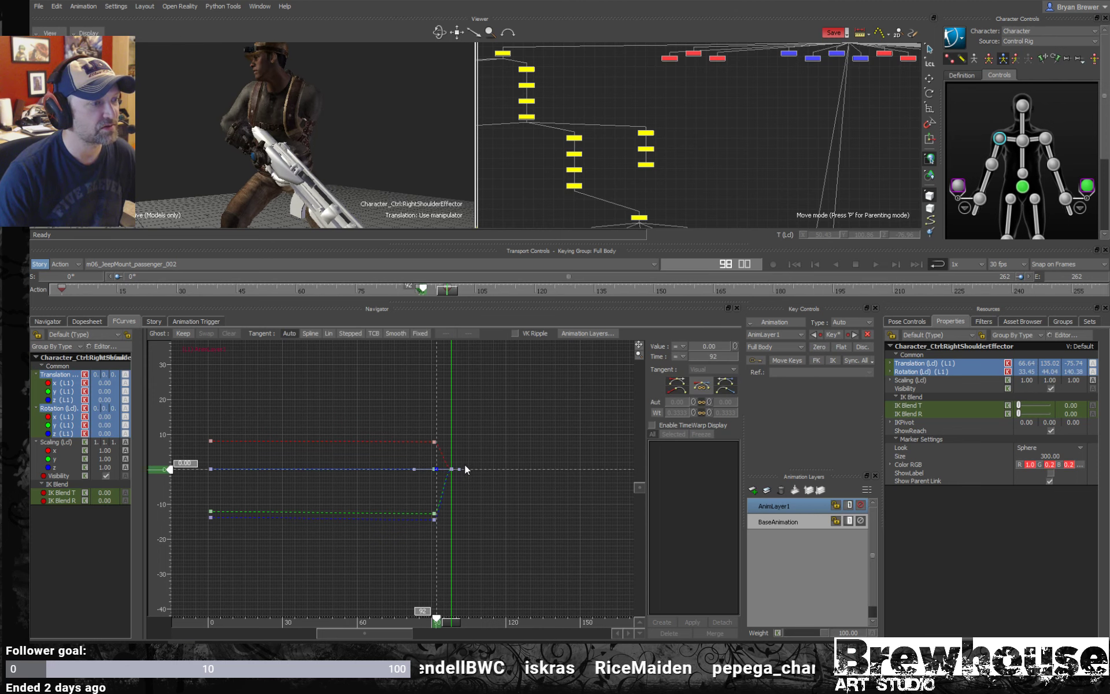
key(Left)
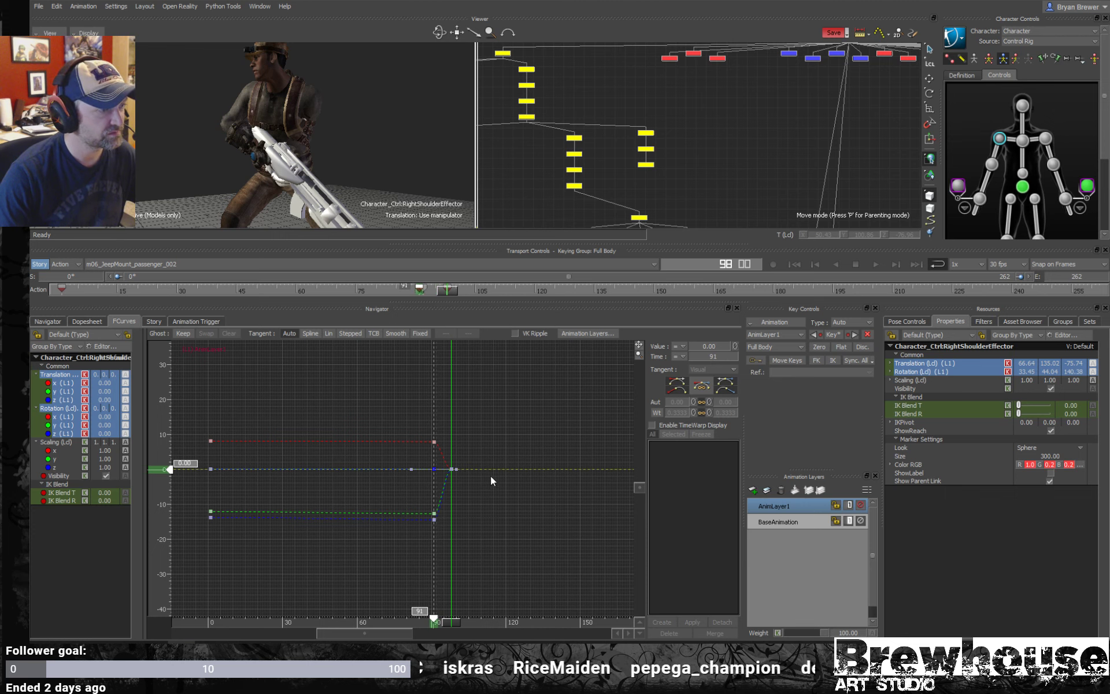
mouse_move(490, 475)
ctrl+mouse_down()
mouse_move(549, 471)
mouse_move(509, 446)
ctrl+mouse_up()
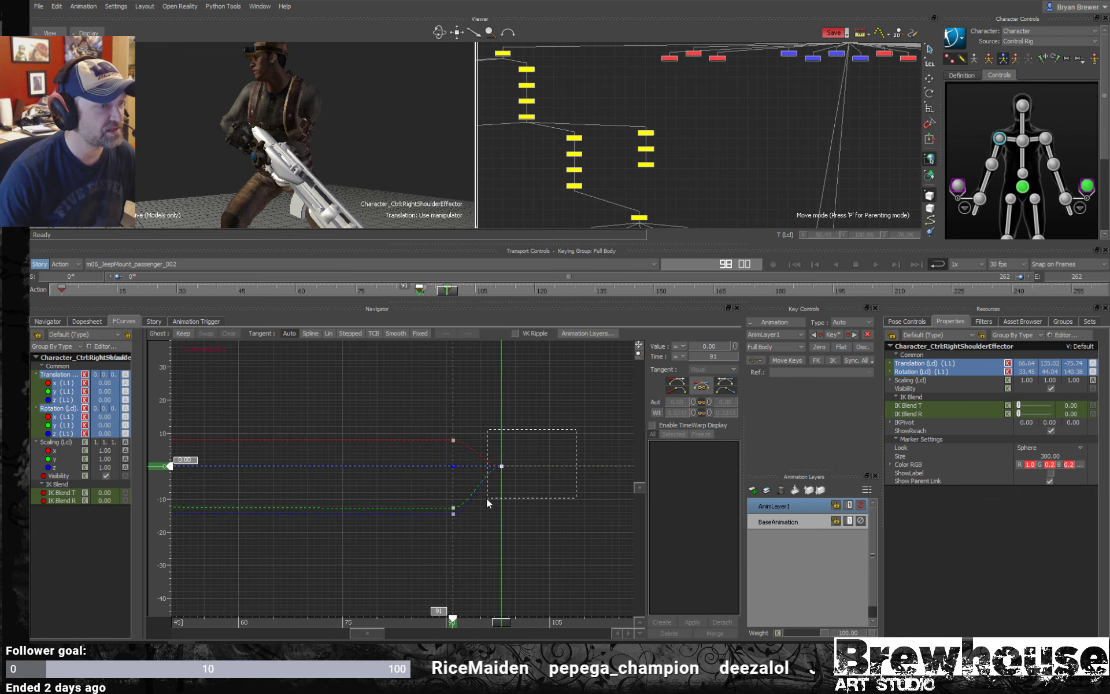
drag(487, 498, 487, 498)
ctrl+drag(536, 462, 737, 453)
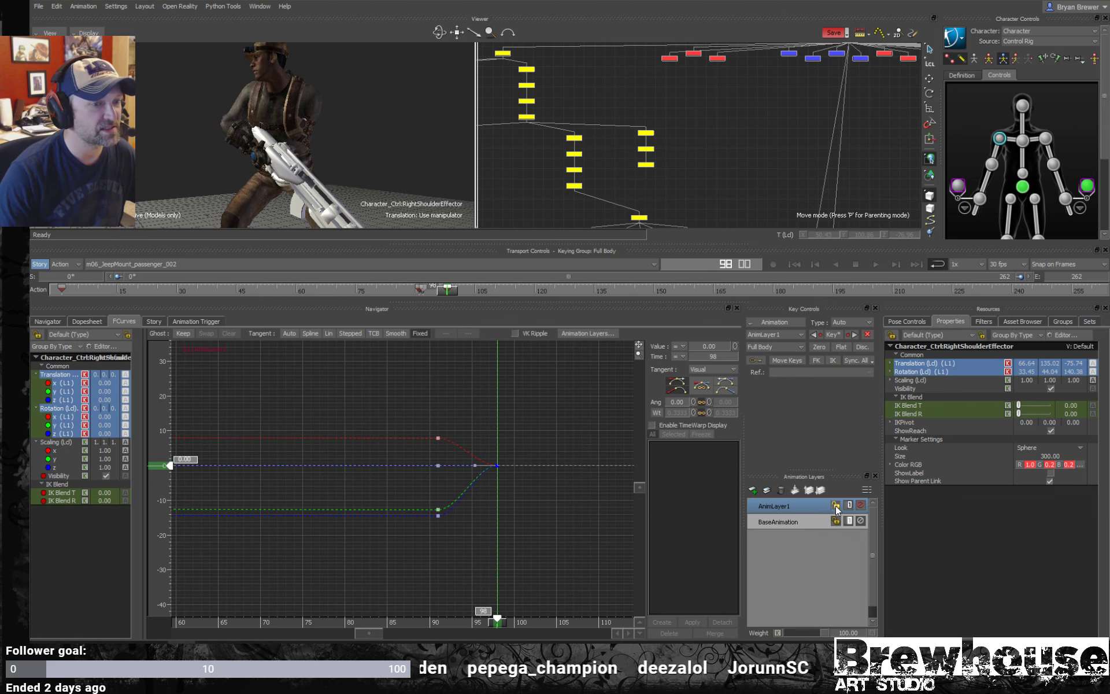
- Compare the right shoulder effector's BaseAnimation curves with its AnimLayer1 curves around frame 98
click(818, 521)
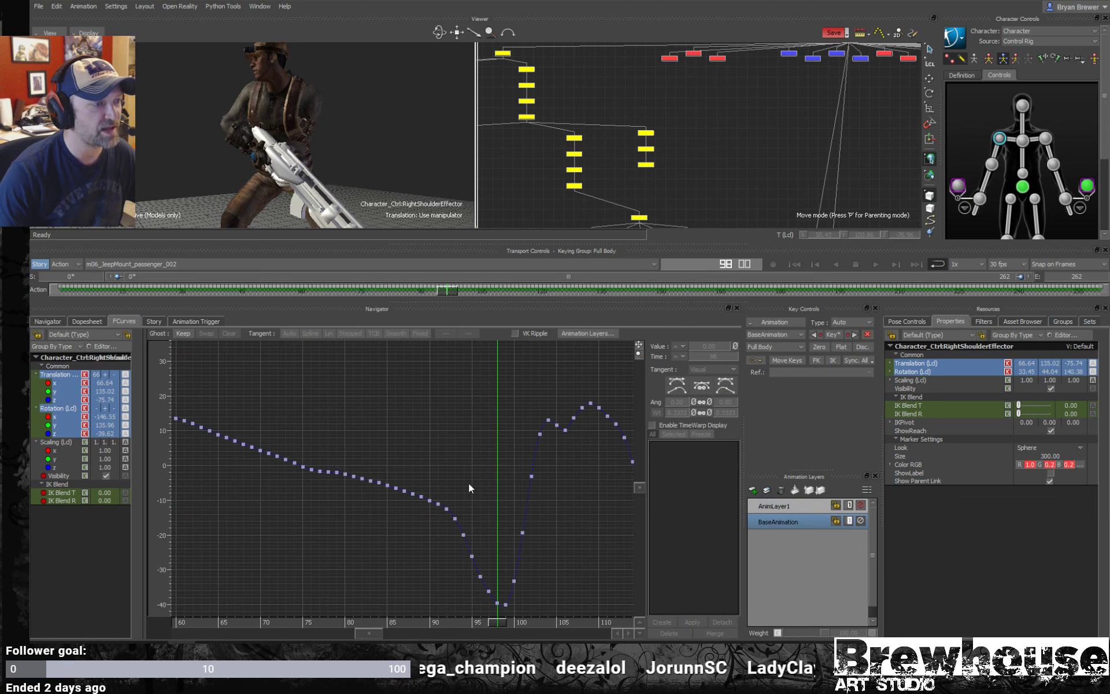
ctrl+drag(477, 491, 536, 456)
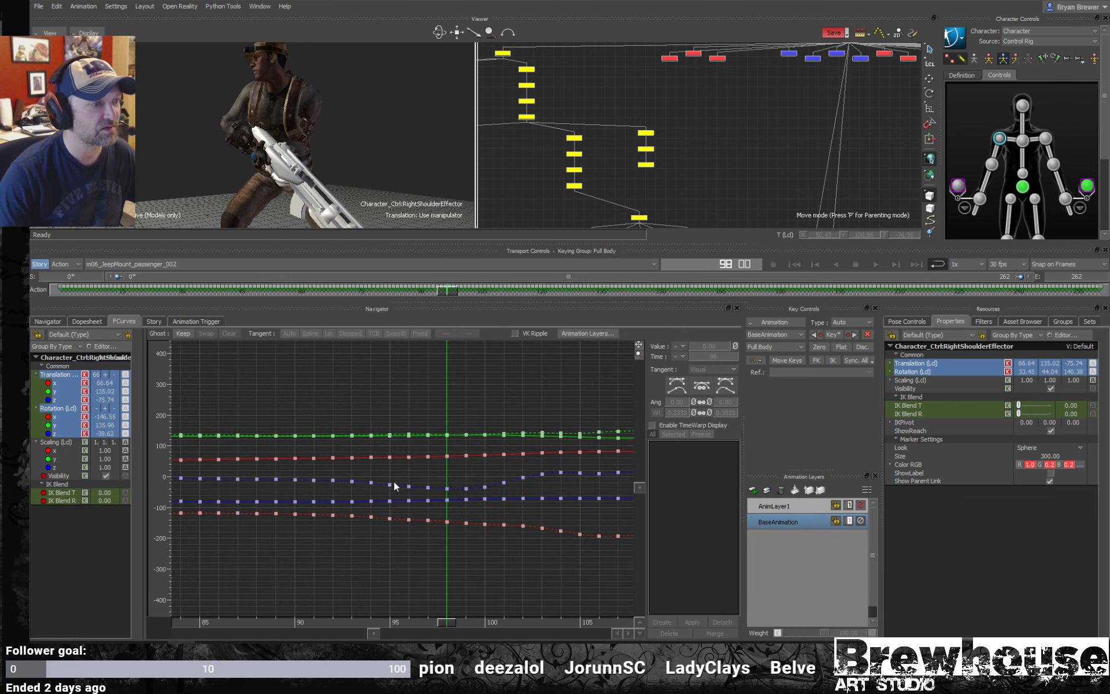
click(778, 505)
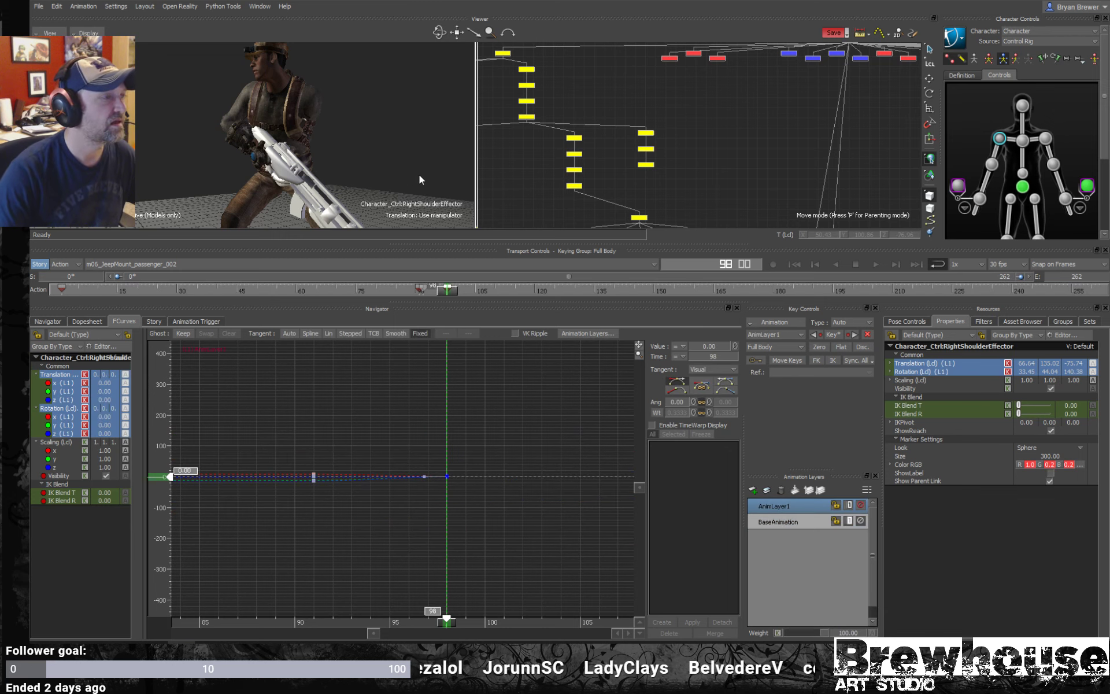
- Examine the left hand's placement marker and left wrist auxiliary effector at frame 98 in an enlarged viewer
click(399, 181)
ctrl+shift+drag(379, 181, 347, 222)
key(a)
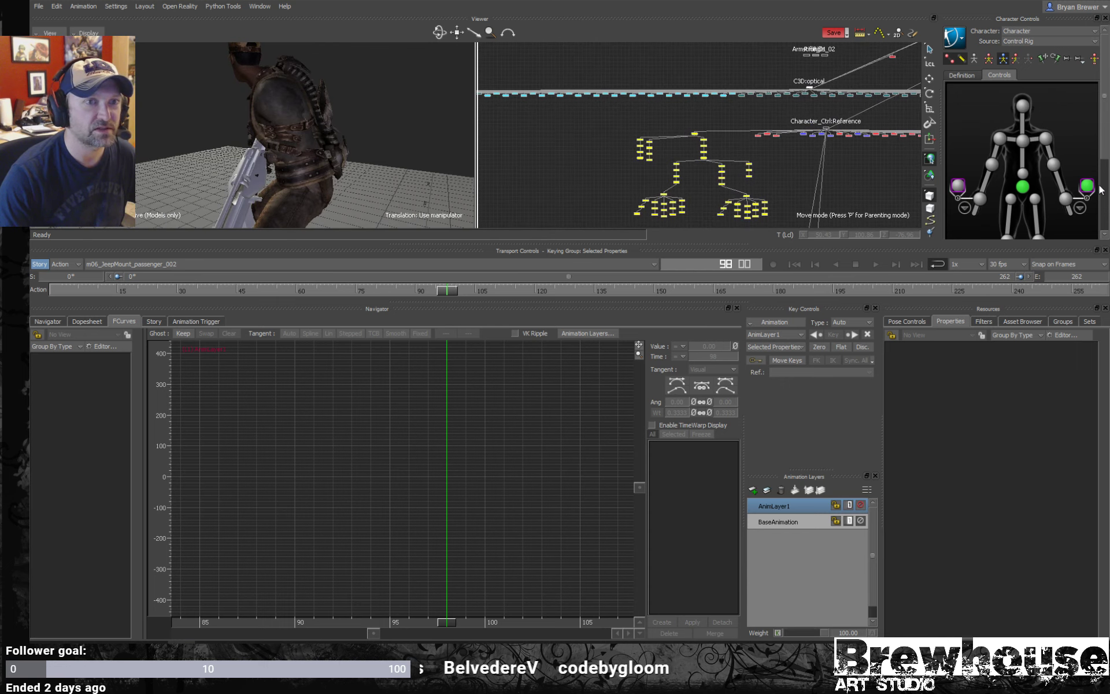
shift+drag(869, 148, 743, 212)
click(742, 212)
ctrl+shift+drag(341, 225, 321, 238)
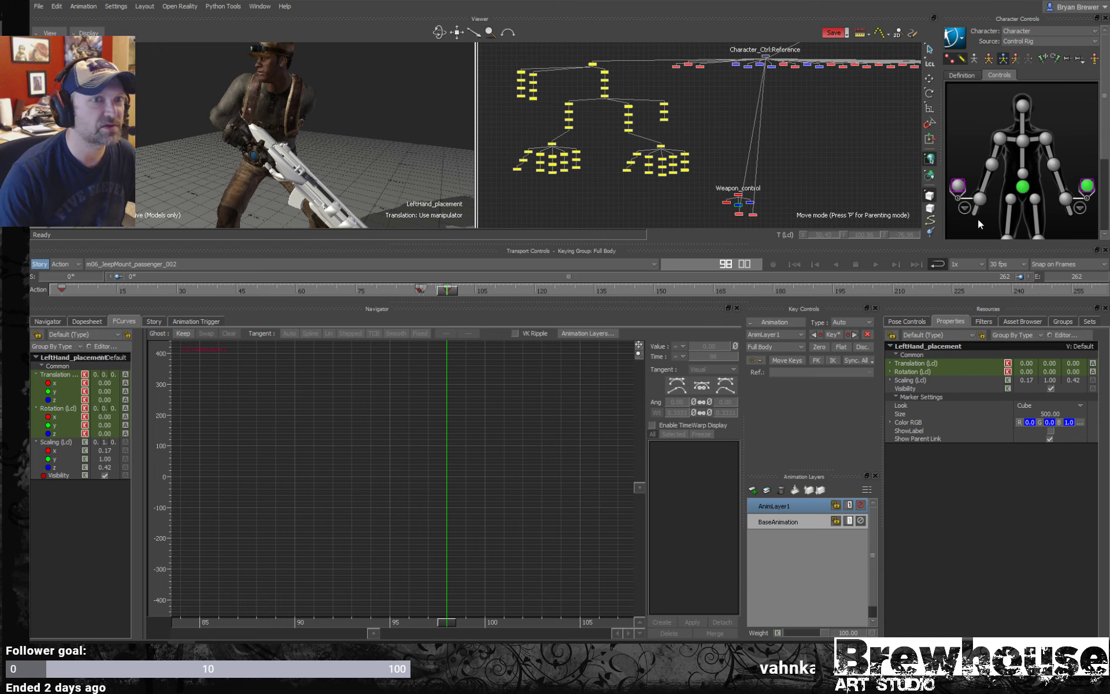
click(1088, 187)
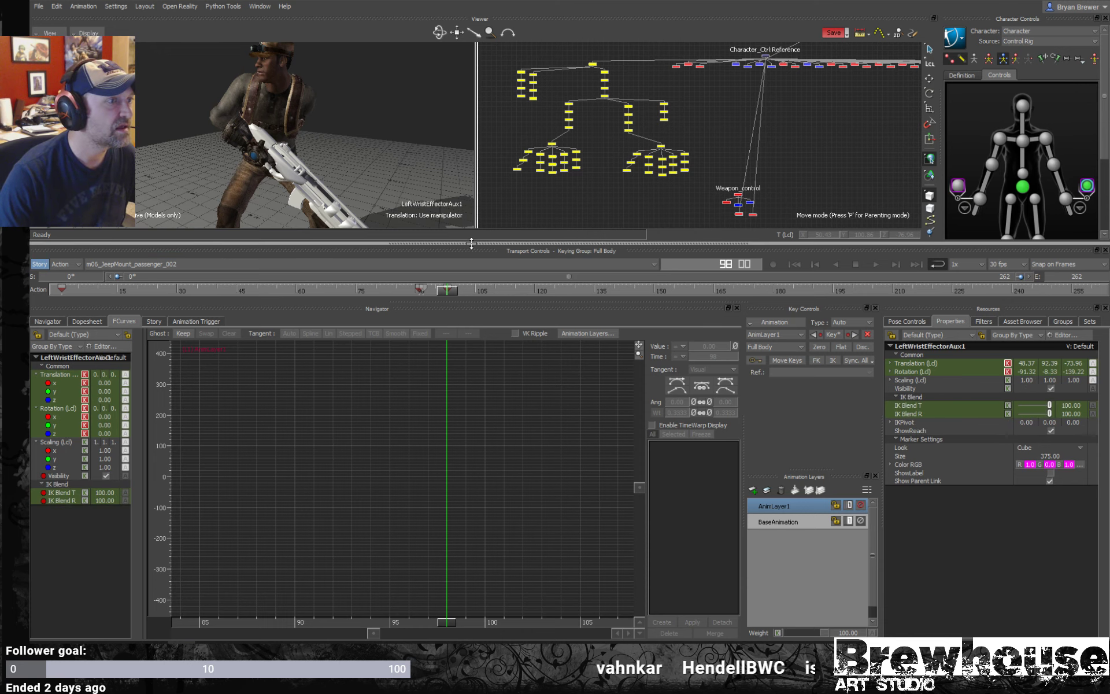
drag(471, 244, 459, 416)
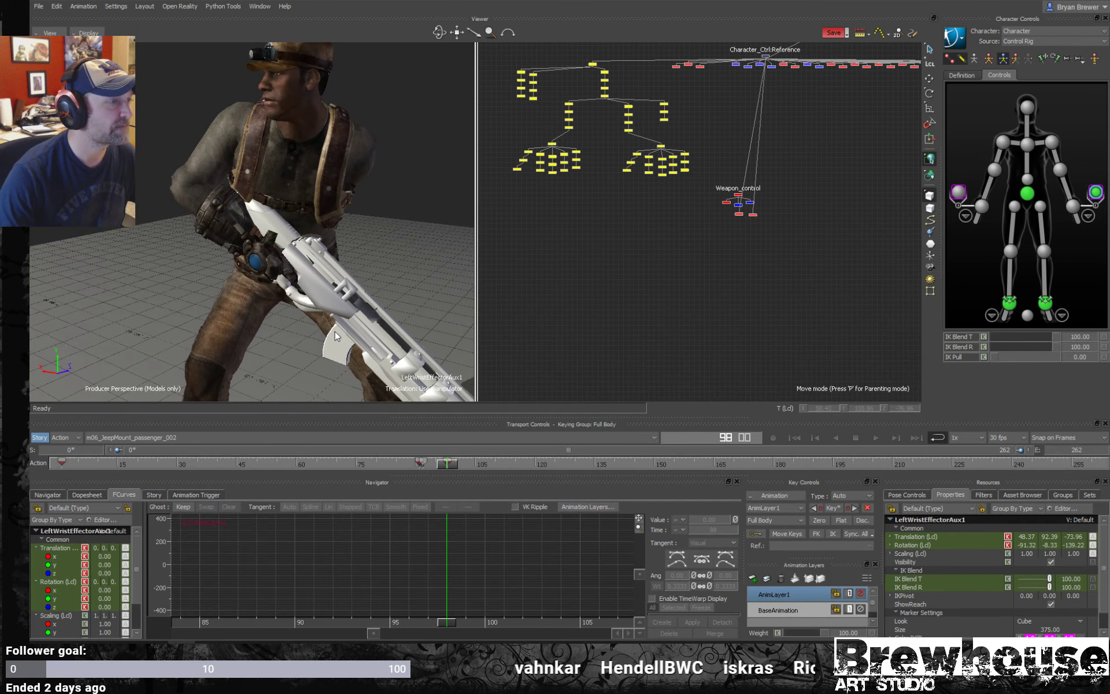
- Set the keying group to Body Parts and delete the left wrist auxiliary effector's key at frame 98
ctrl+shift+drag(336, 336, 139, 442)
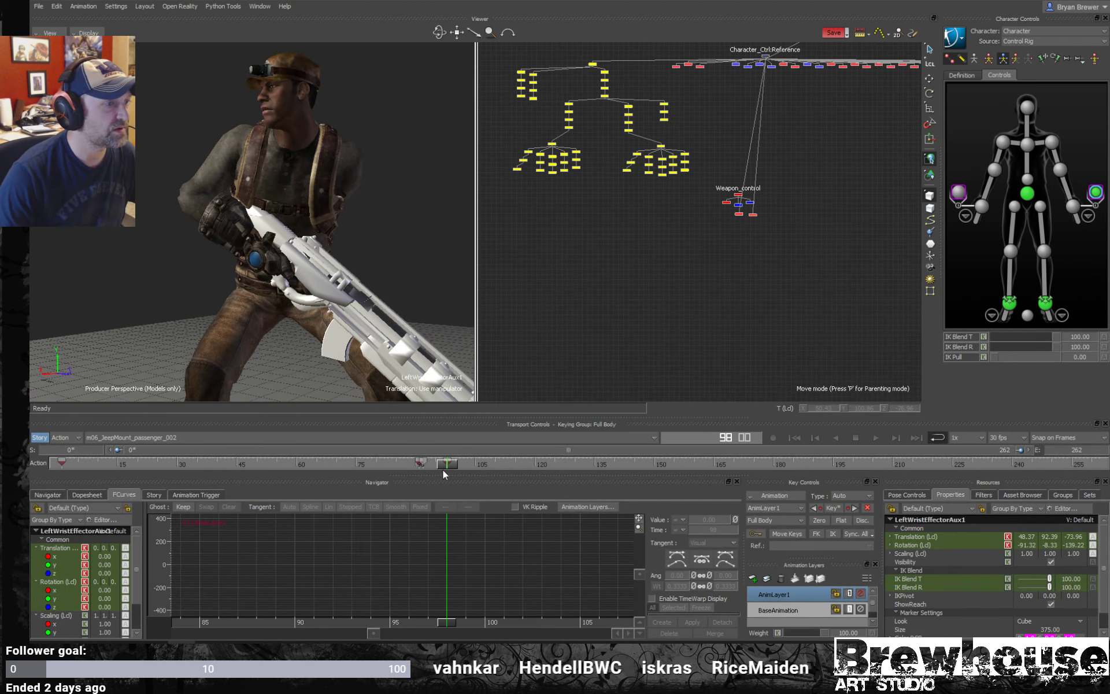
drag(442, 469, 423, 465)
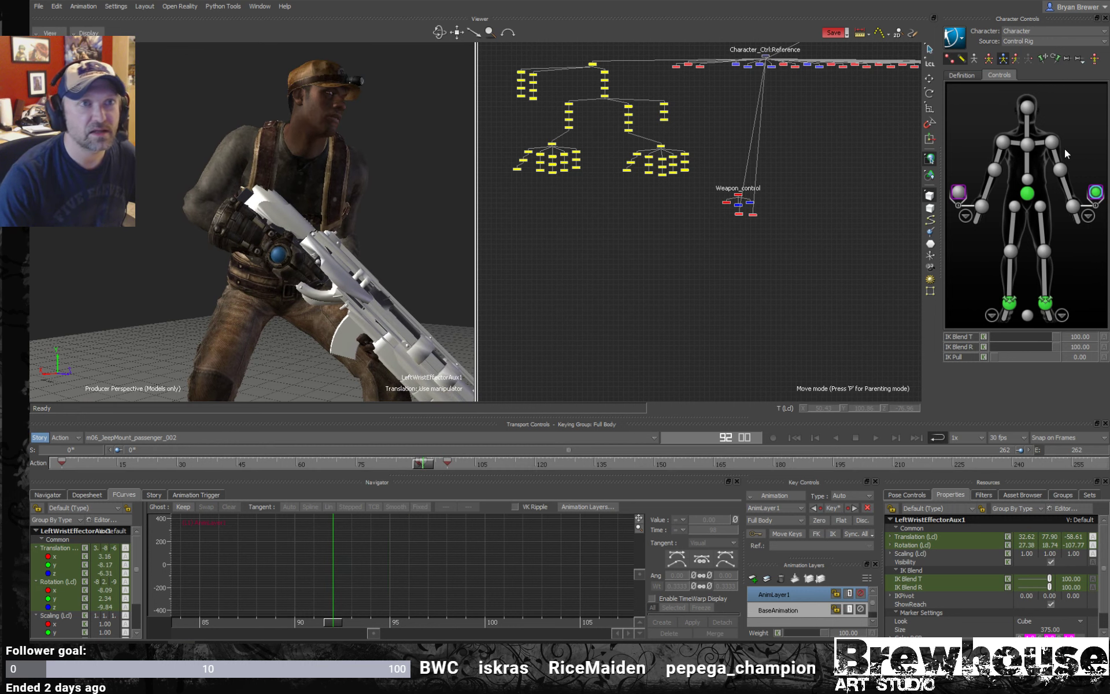
click(1015, 59)
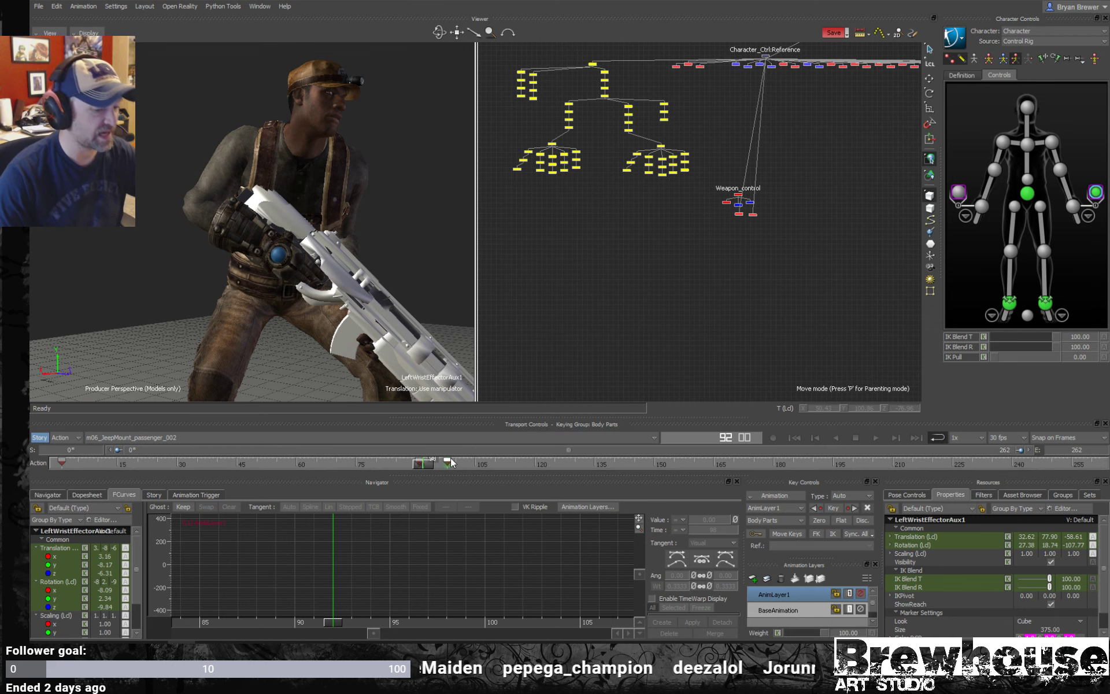
drag(426, 464, 419, 464)
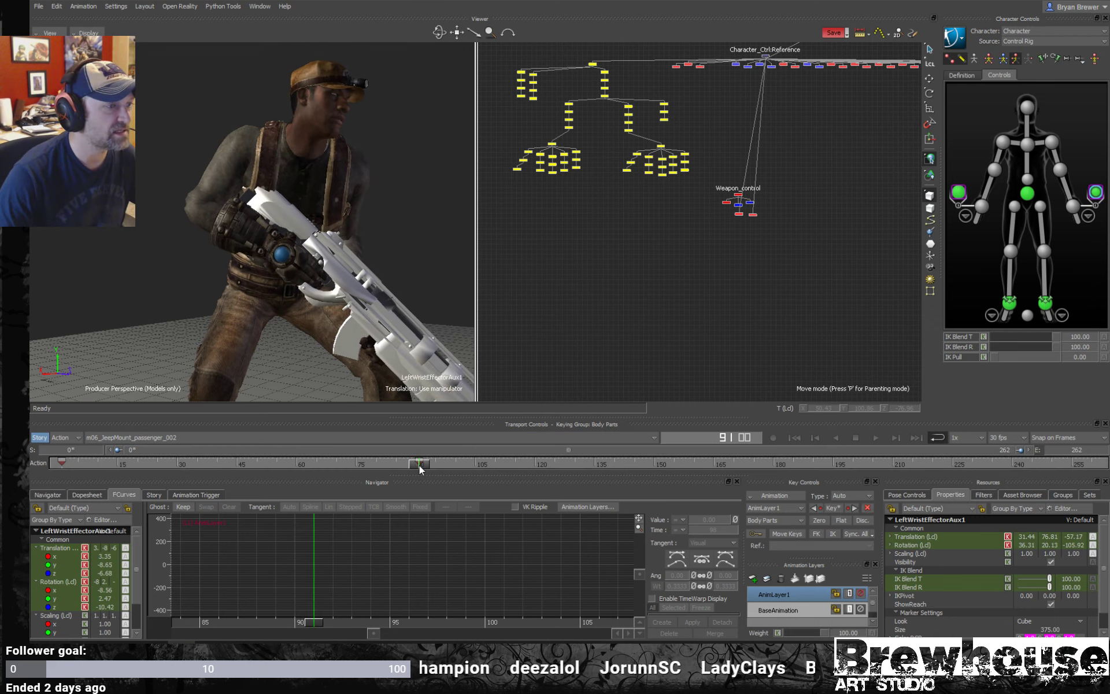
- Check the left and right hand placement markers for keys and inspect the rifle grip around frames 90 and 91
drag(358, 358, 239, 253)
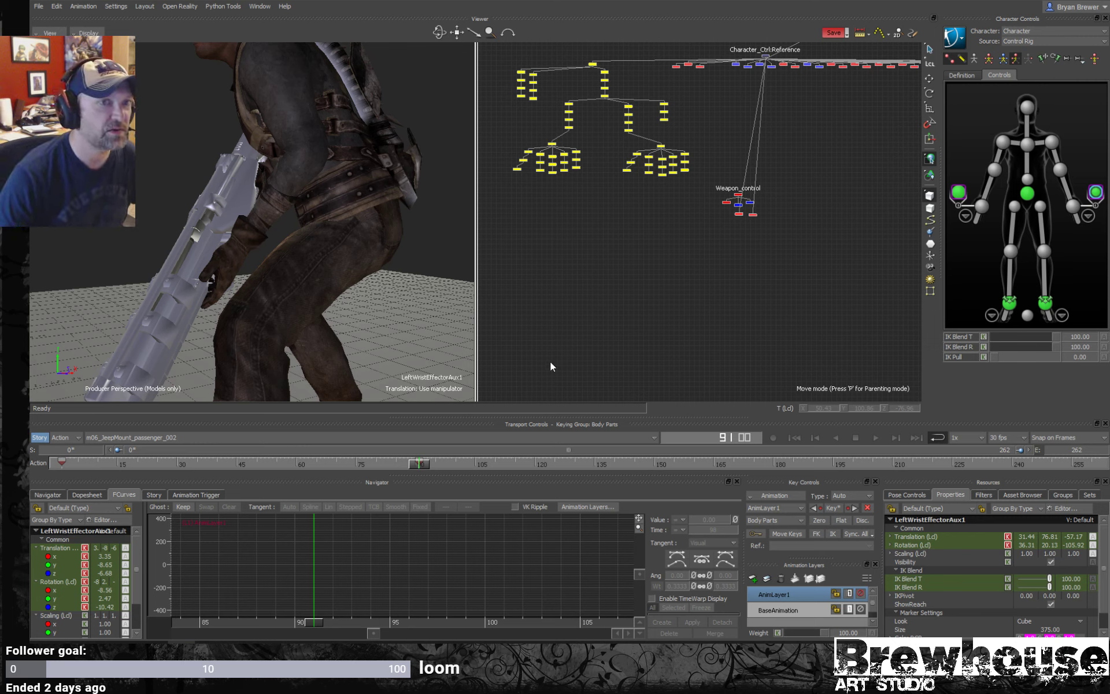
mouse_move(424, 465)
mouse_down()
mouse_move(435, 468)
mouse_move(421, 468)
mouse_up()
scroll(827, 208, up, 1)
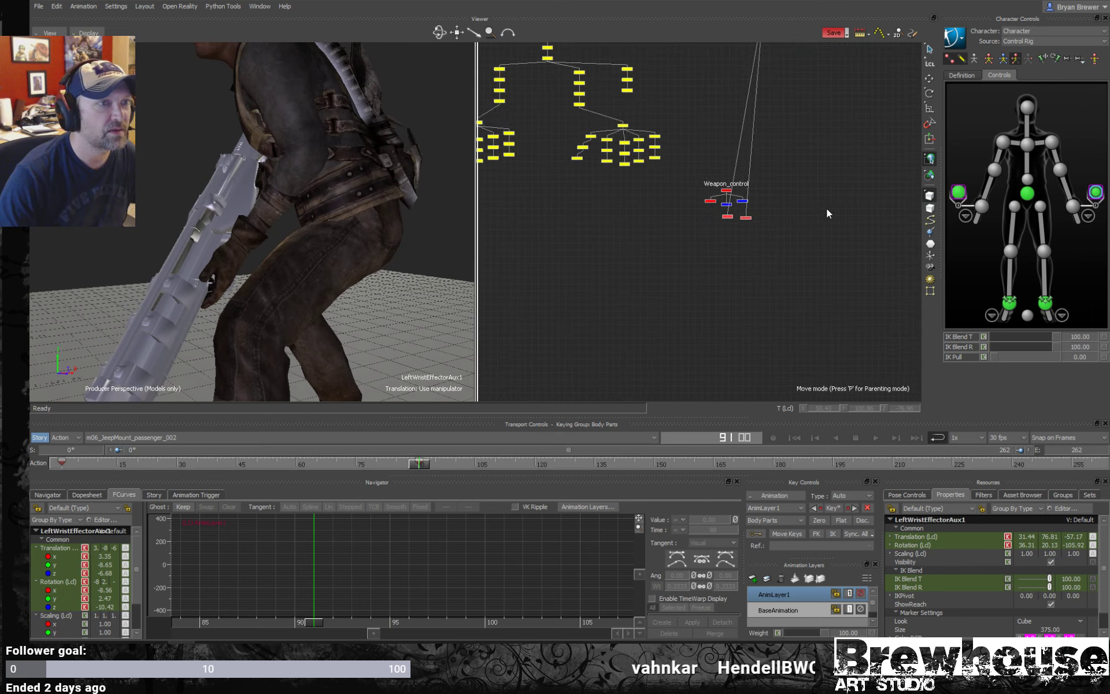
scroll(699, 217, up, 4)
click(671, 219)
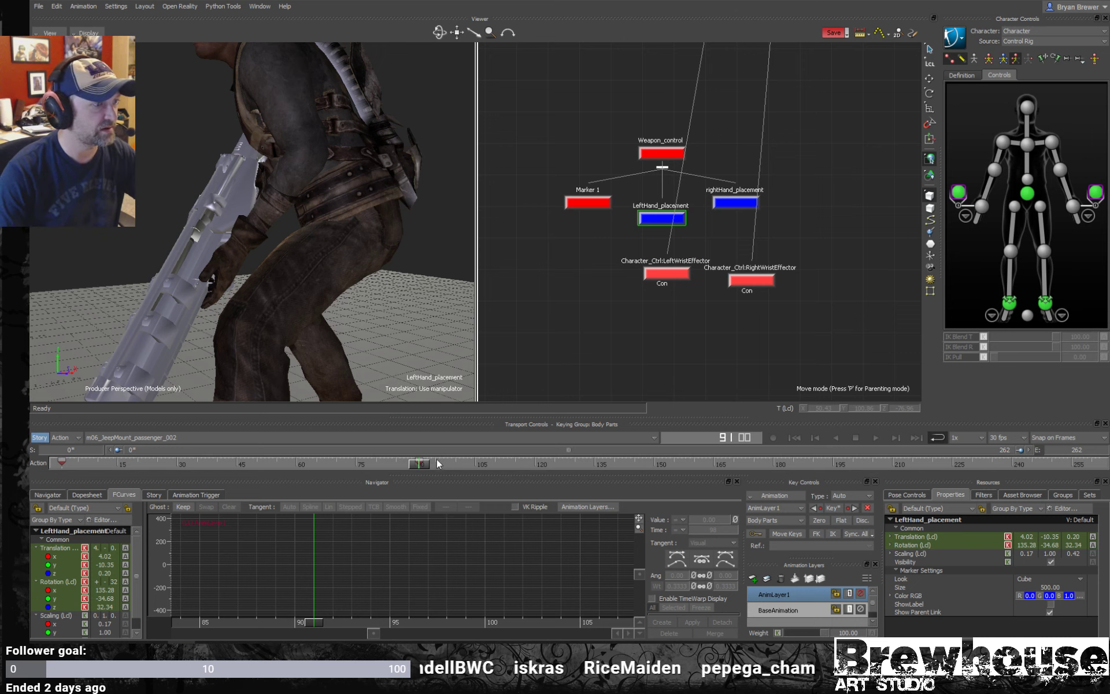
drag(818, 170, 703, 218)
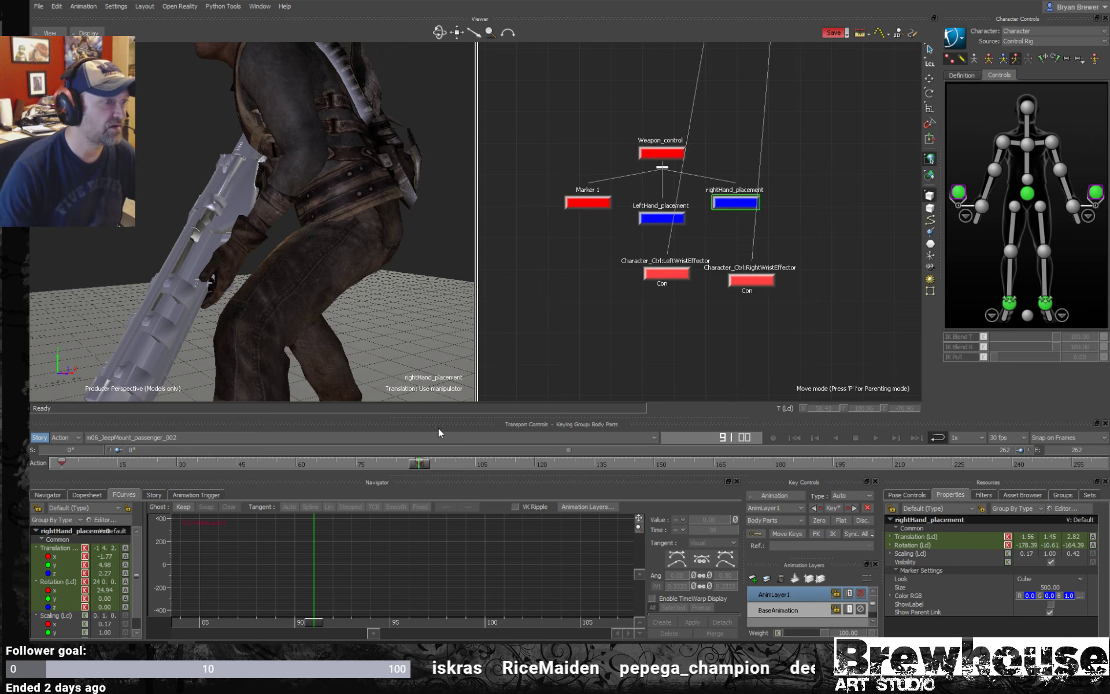
scroll(256, 318, down, 5)
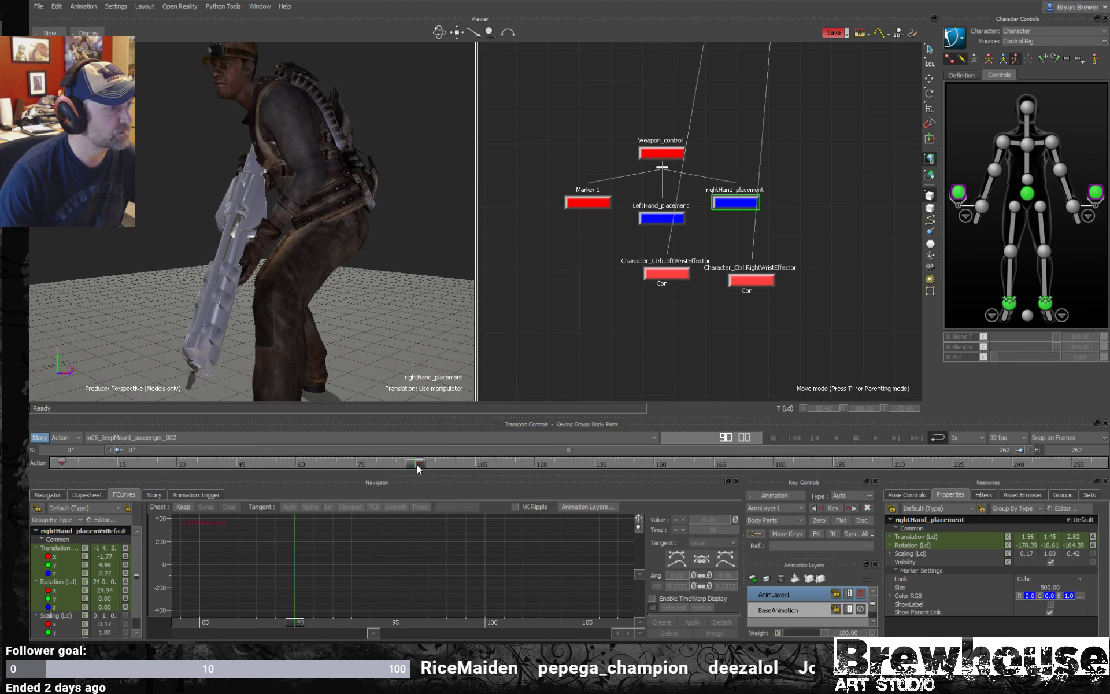
mouse_move(418, 464)
mouse_down()
mouse_move(443, 471)
mouse_move(415, 464)
mouse_up()
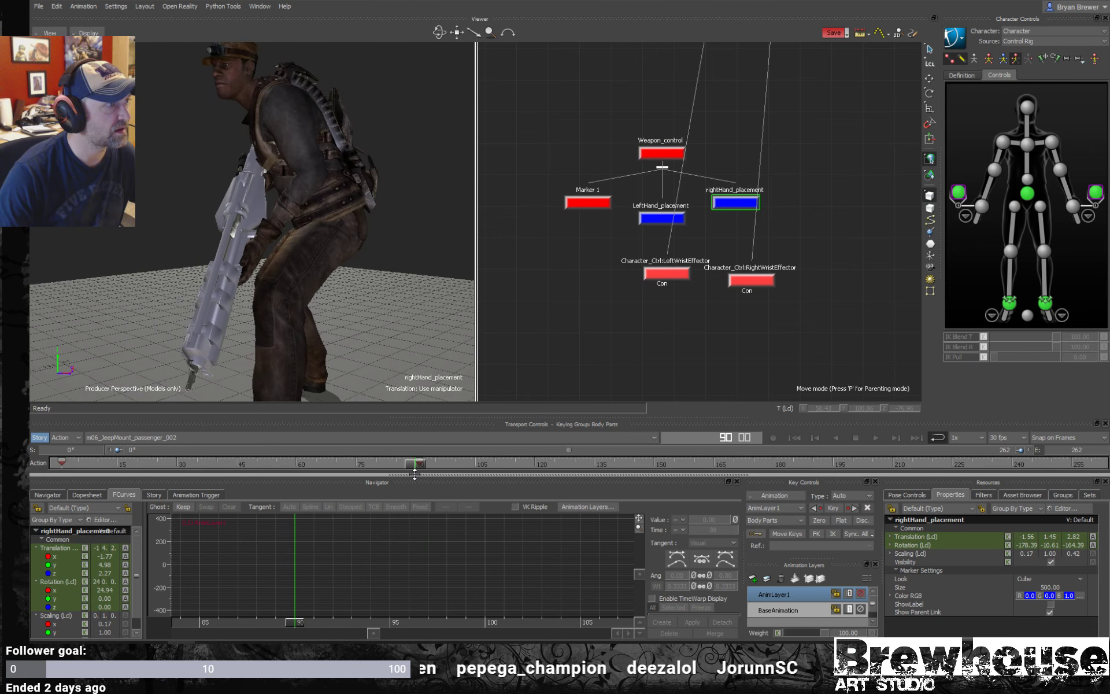
drag(317, 342, 433, 370)
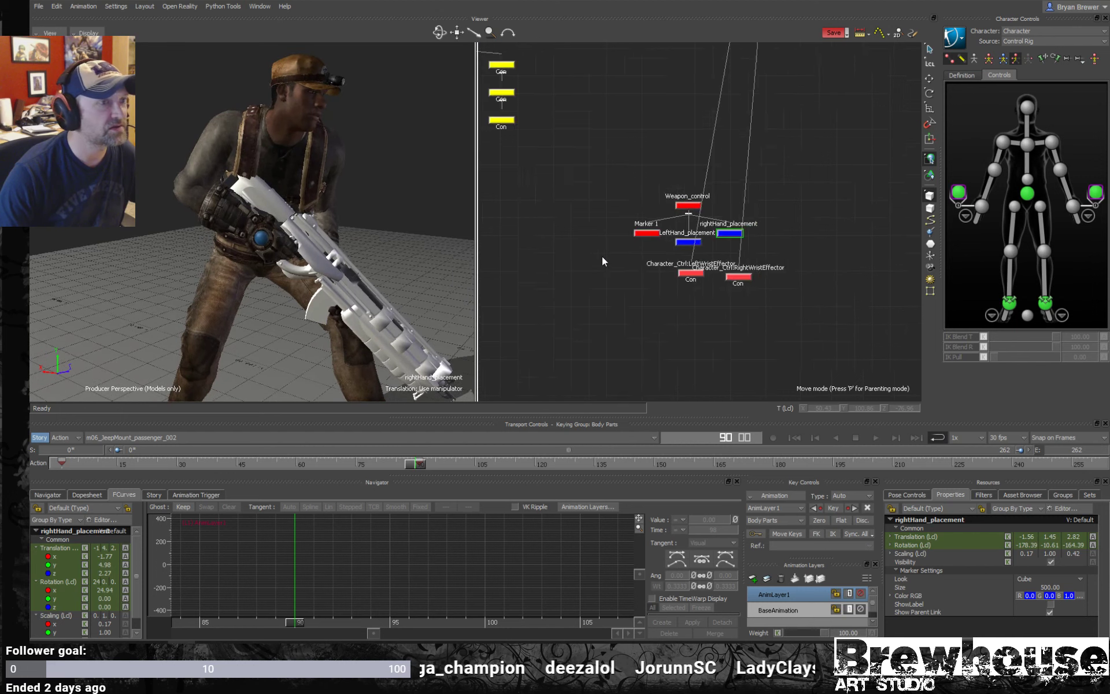
scroll(602, 256, down, 6)
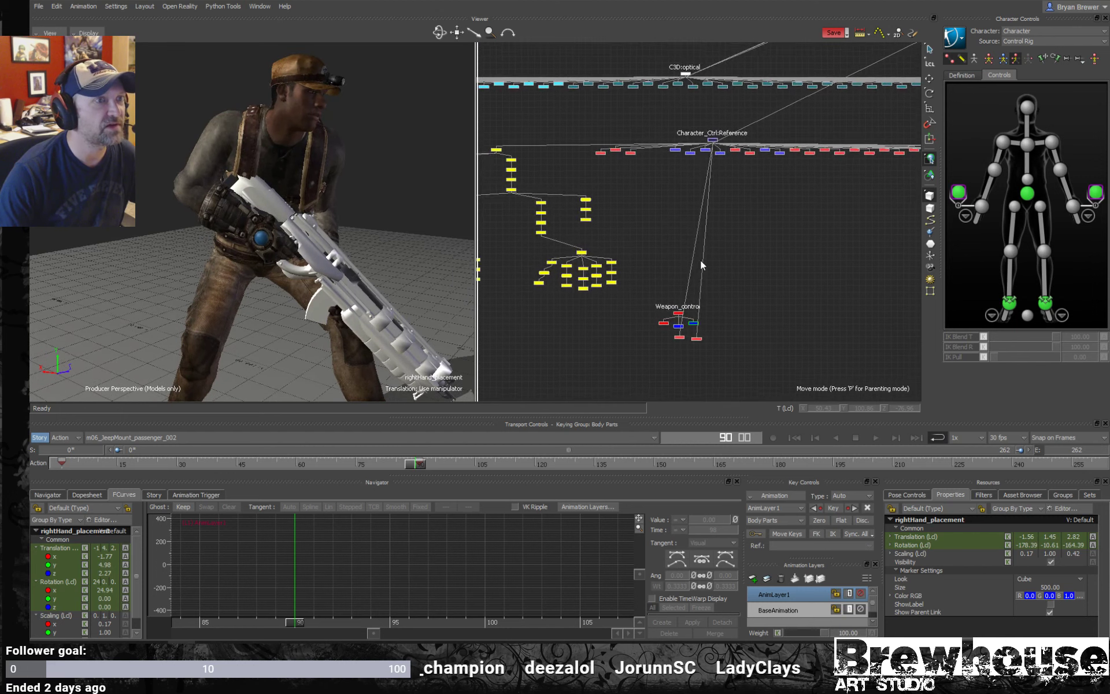
- Set the keying group to Full Body, delete the remaining character key at frame 98, and compare the grip at frames 91 and 92
click(988, 59)
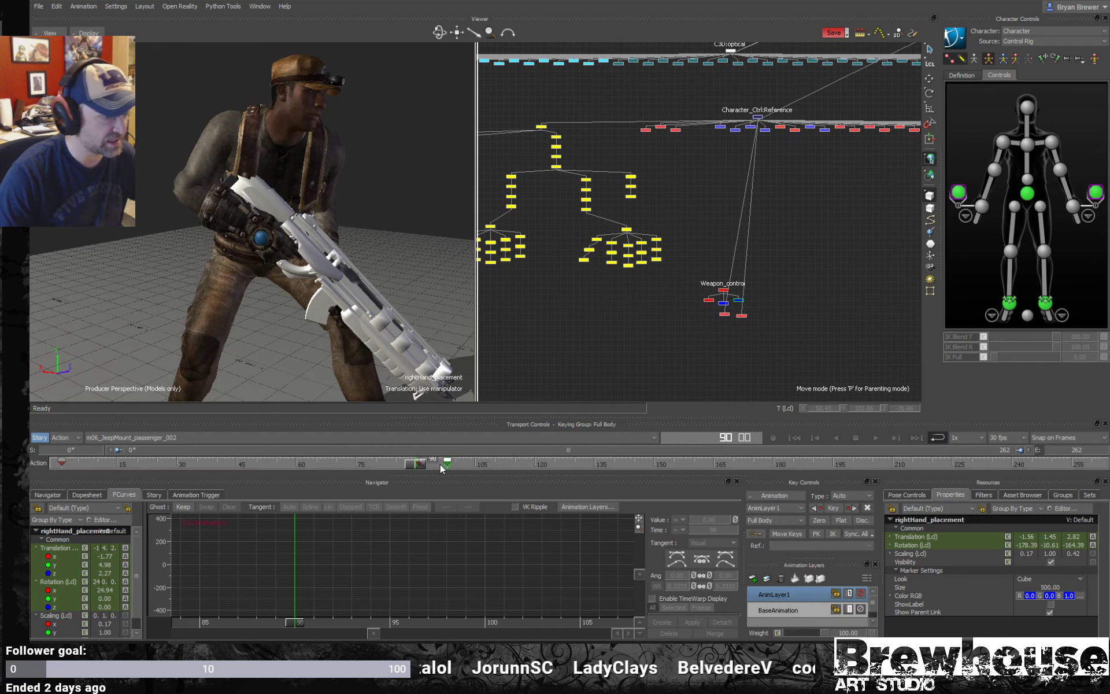
mouse_move(418, 464)
mouse_down()
mouse_move(455, 463)
mouse_move(418, 465)
mouse_up()
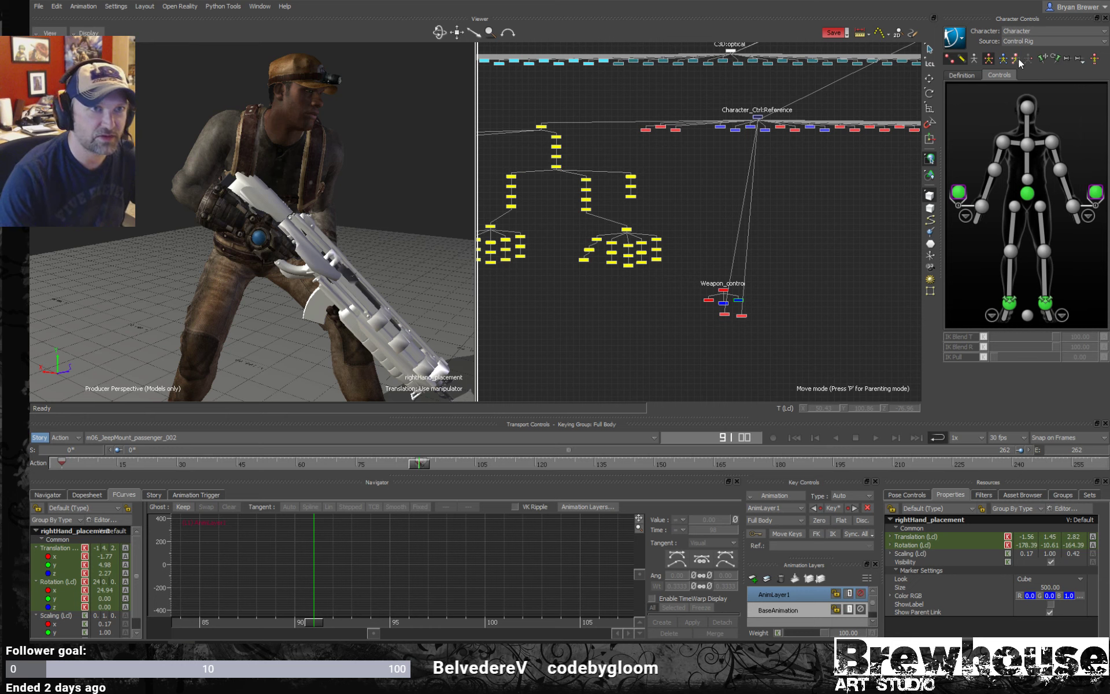
drag(382, 208, 211, 345)
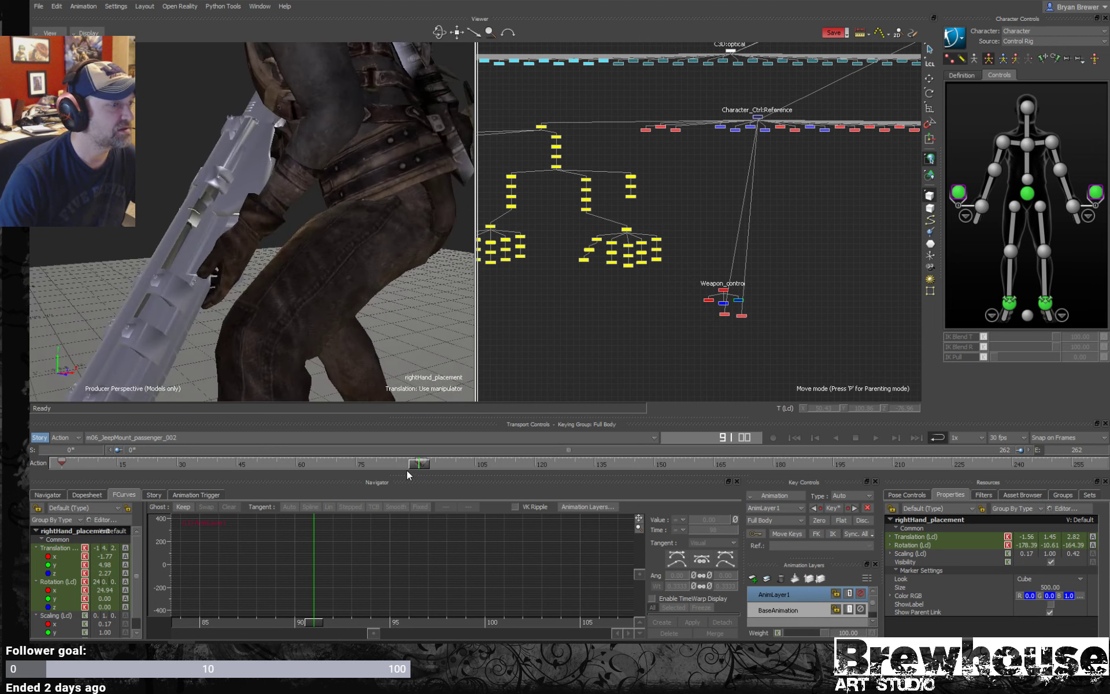
mouse_move(418, 466)
mouse_down()
mouse_move(455, 470)
mouse_move(423, 466)
mouse_up()
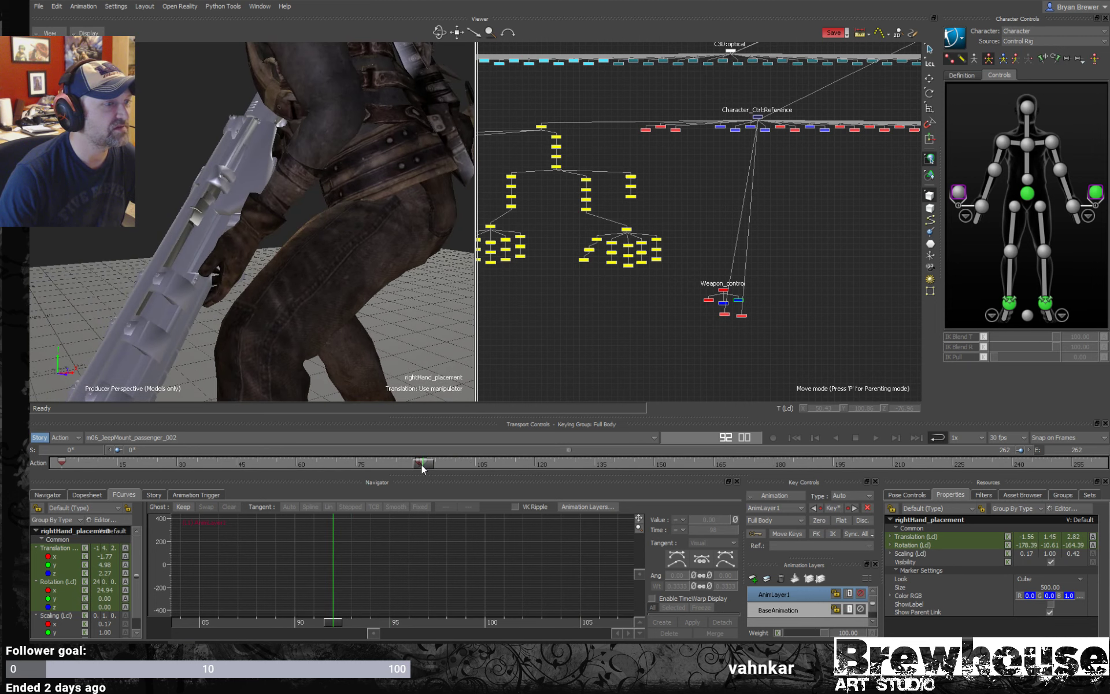
- Add a zero key for the right shoulder effector at frame 98 on AnimLayer1 with the Body Parts keying group
click(1015, 58)
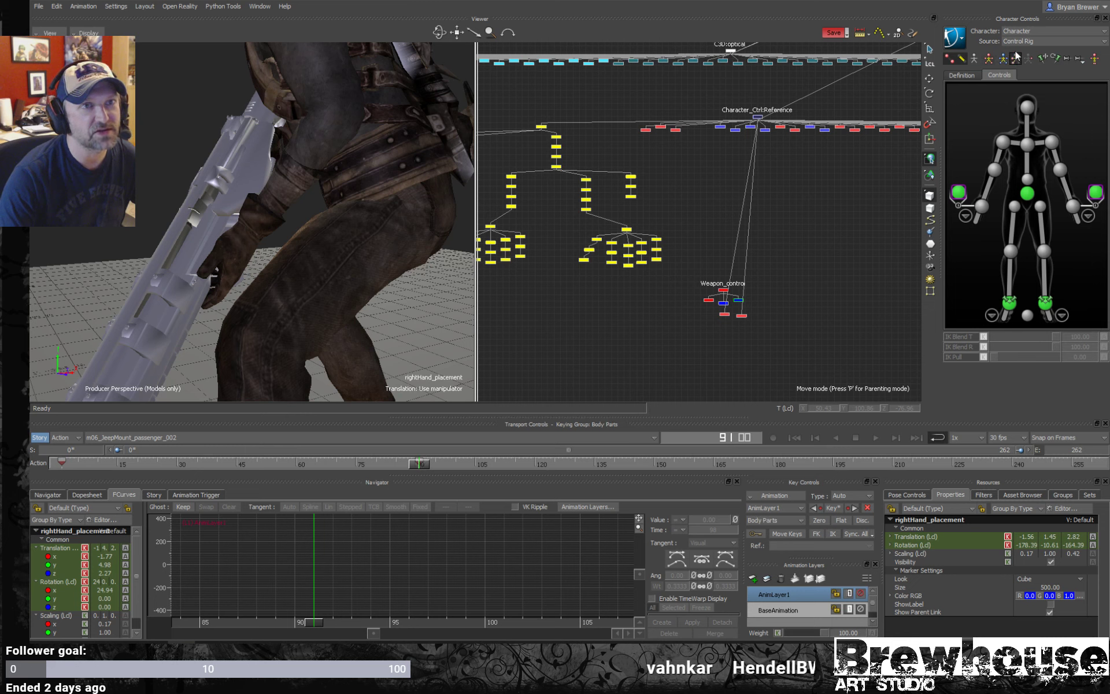
click(1002, 143)
ctrl+shift+drag(289, 192, 187, 214)
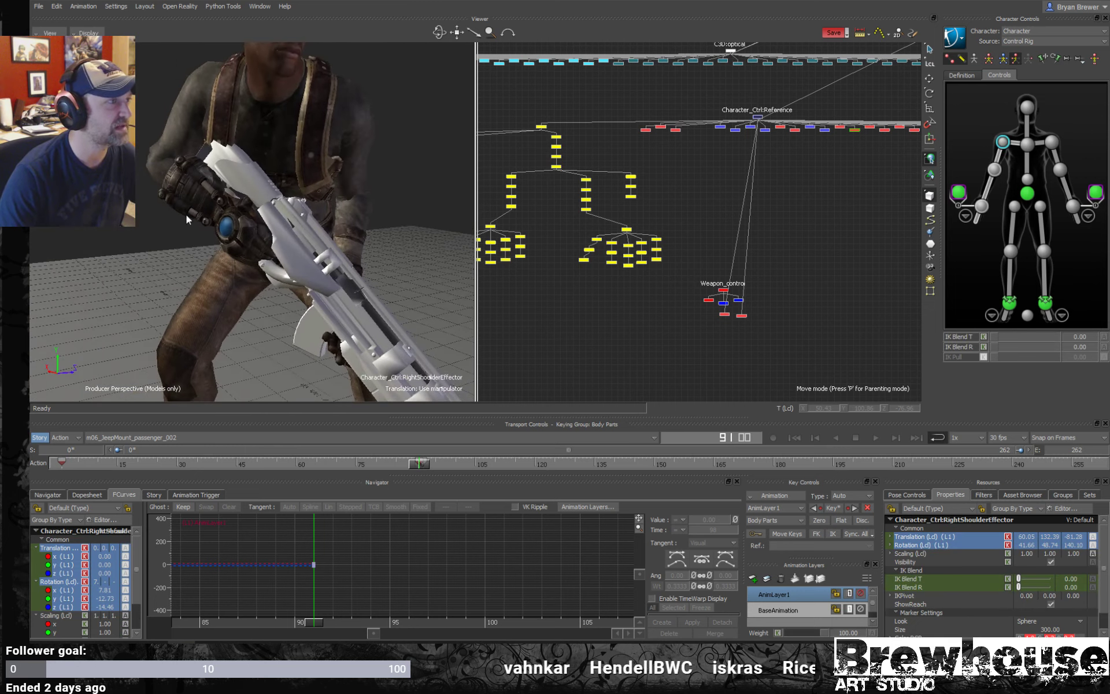
key(t)
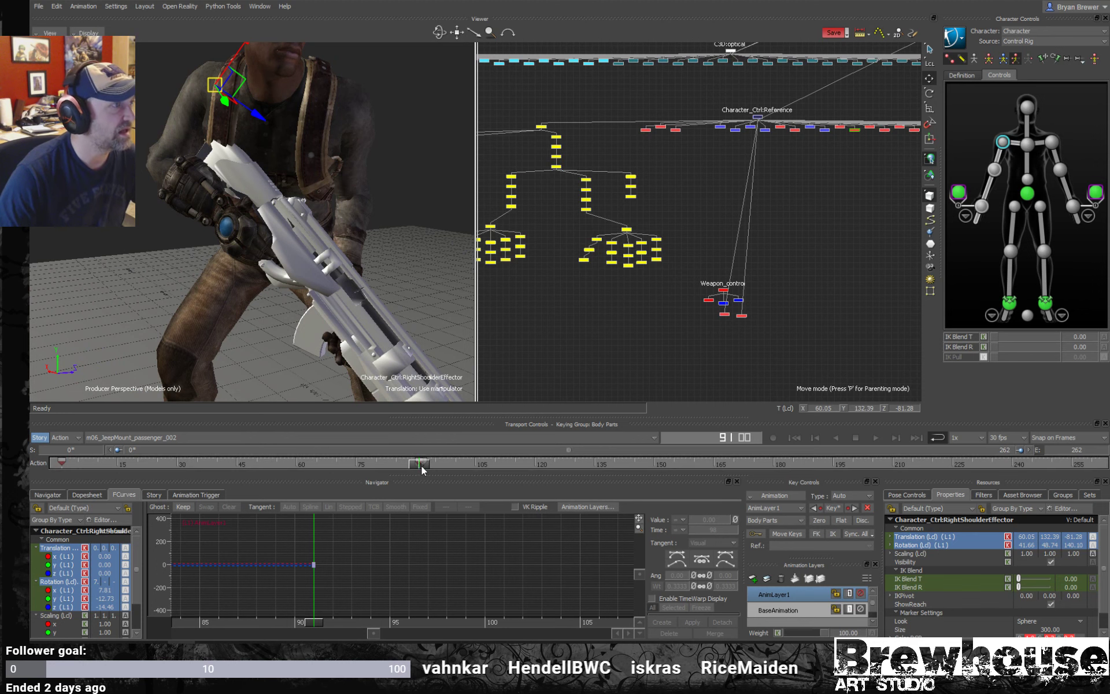
drag(421, 466, 447, 471)
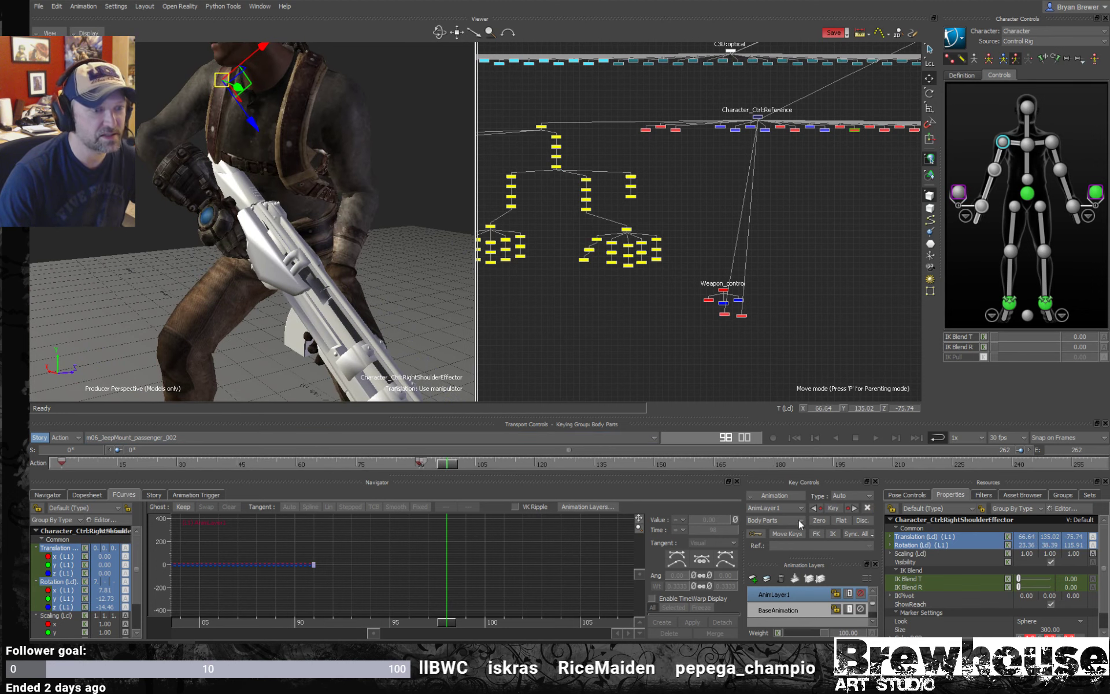
click(819, 520)
- Move the right shoulder effector's zero key from frame 98 to frame 106 for a longer blend
scroll(253, 184, up, 2)
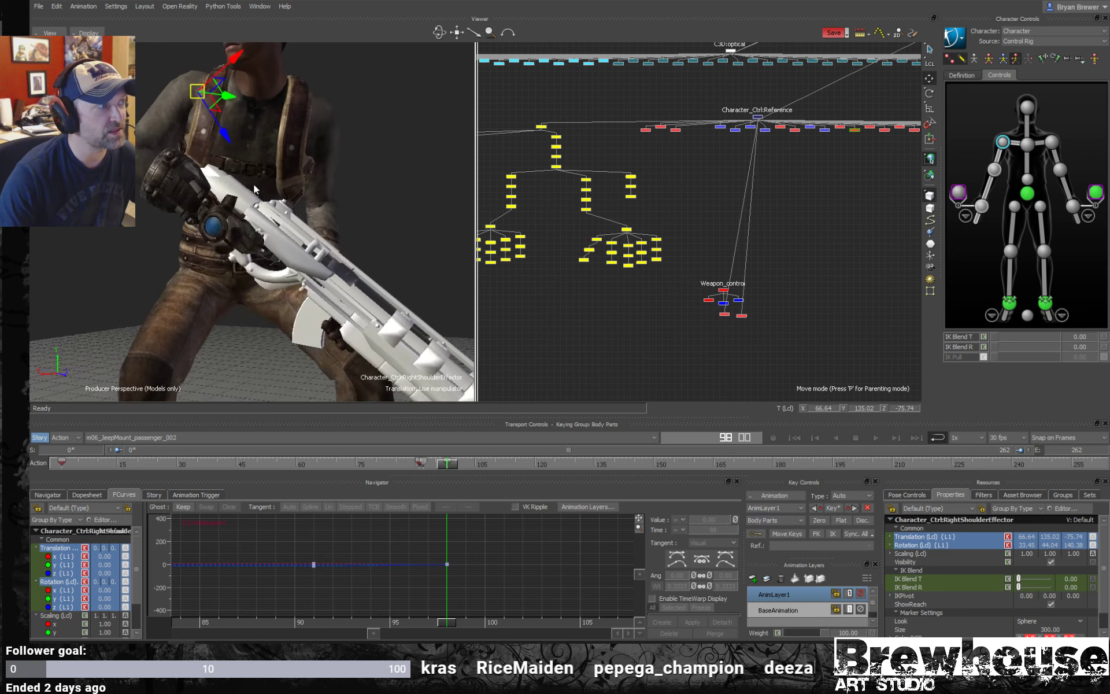
shift+drag(254, 184, 347, 324)
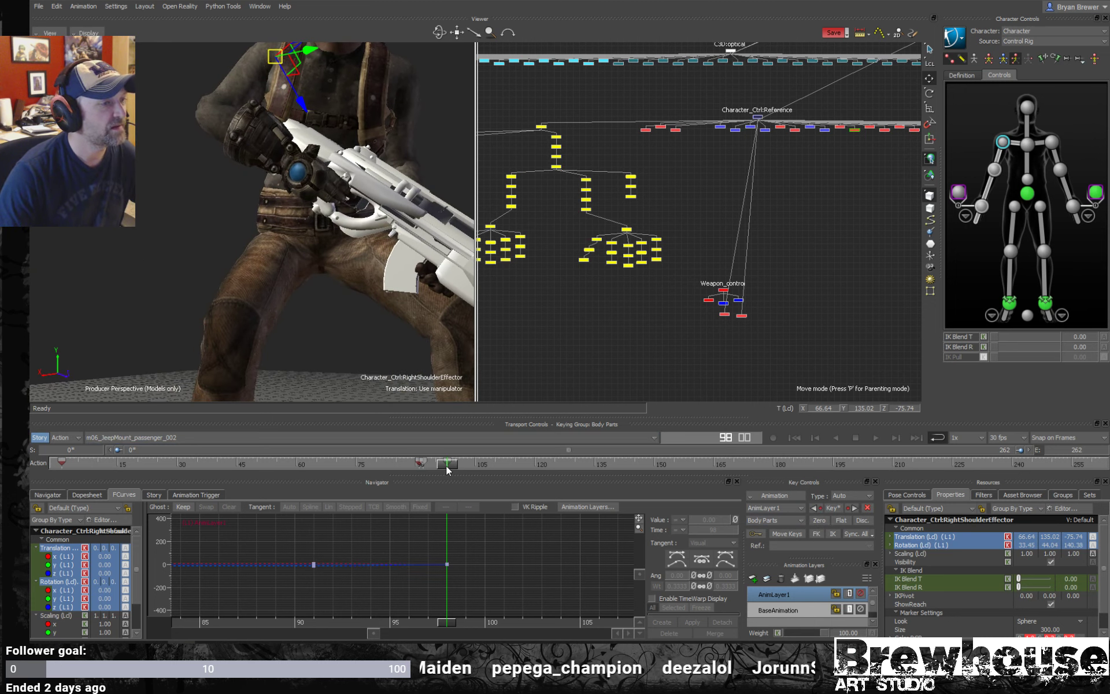
mouse_move(446, 466)
mouse_down()
mouse_move(489, 466)
mouse_move(442, 463)
mouse_move(427, 466)
mouse_move(464, 474)
mouse_move(422, 477)
mouse_up()
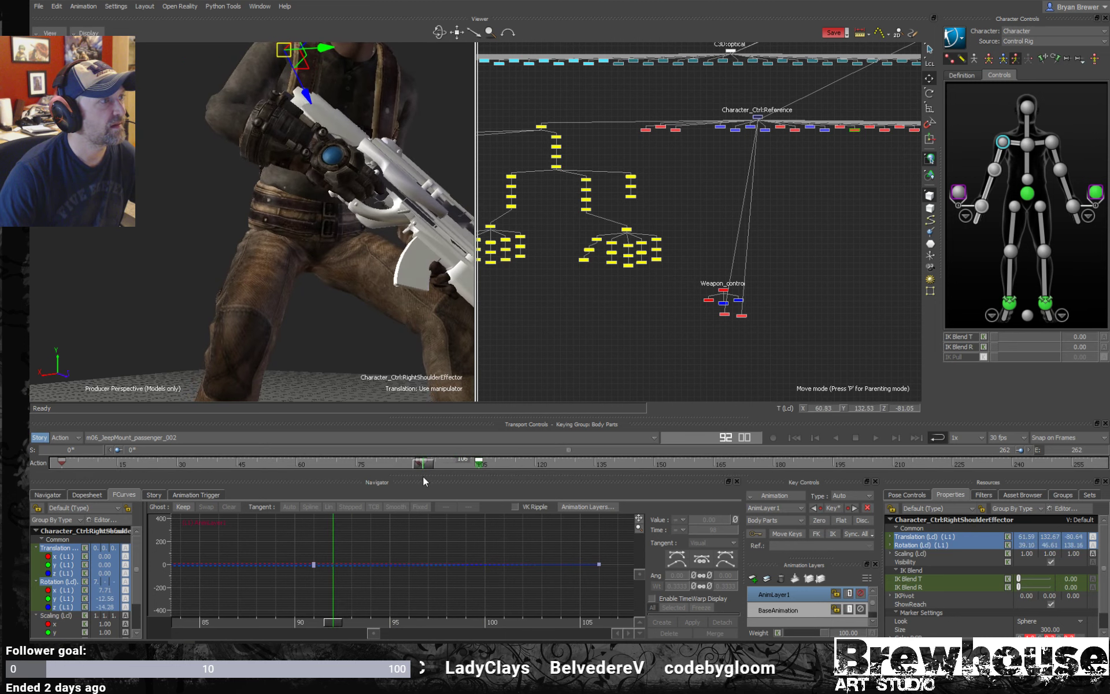
- Play the animation from frame 92 to review the right shoulder's longer blend with the full character in view
scroll(234, 260, down, 5)
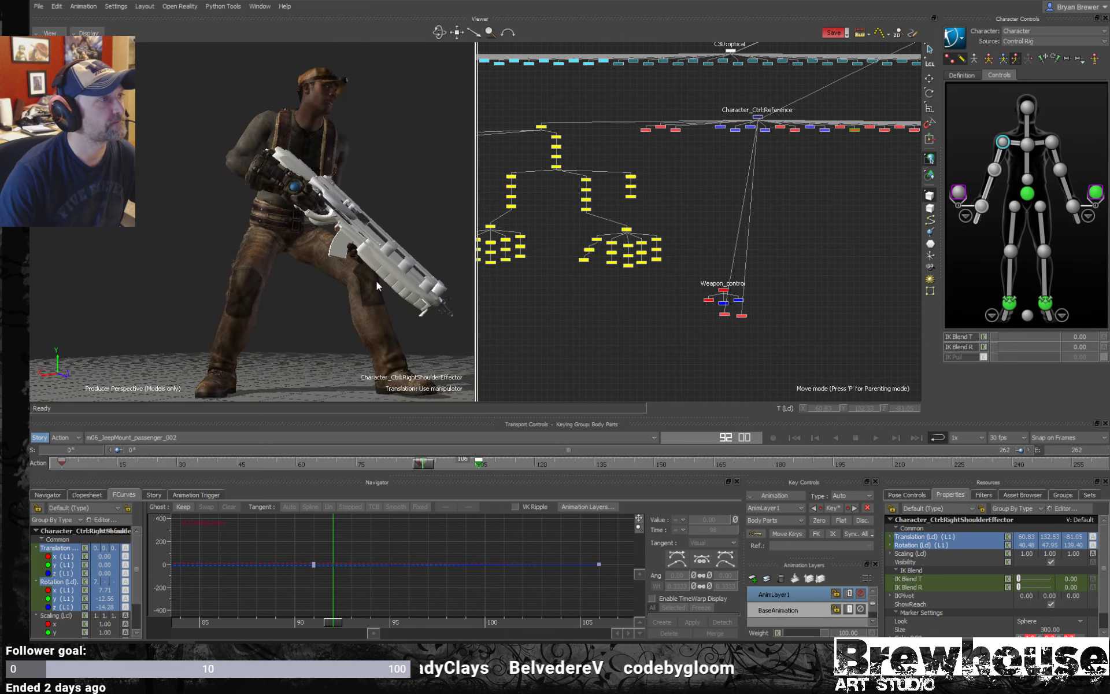
key(space)
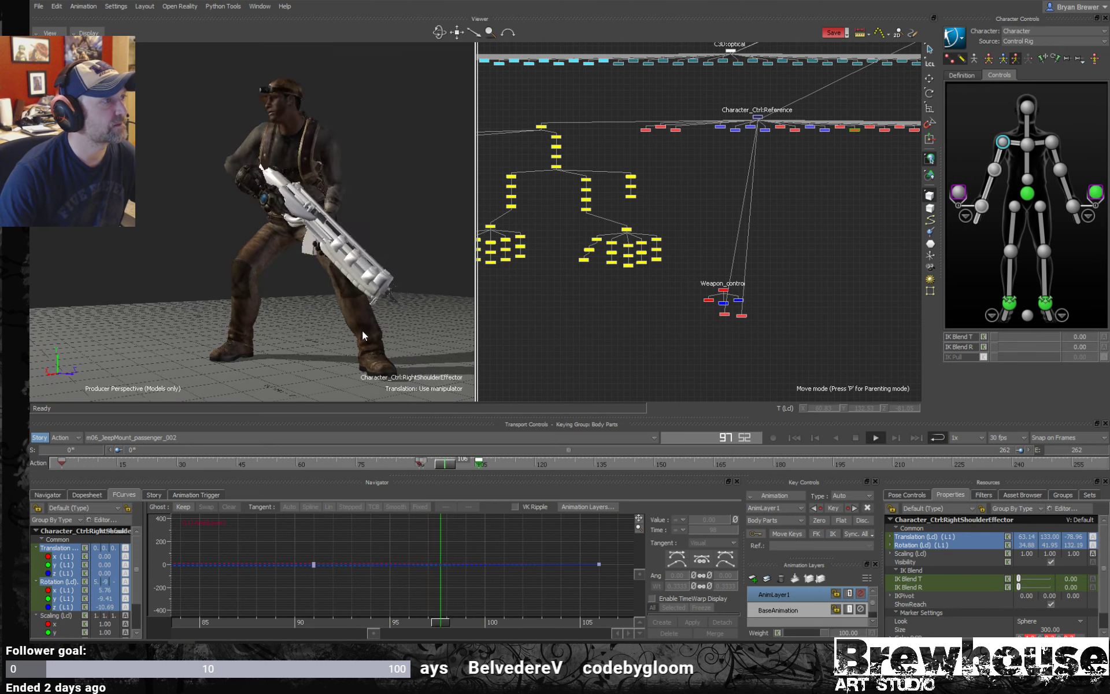
key(space)
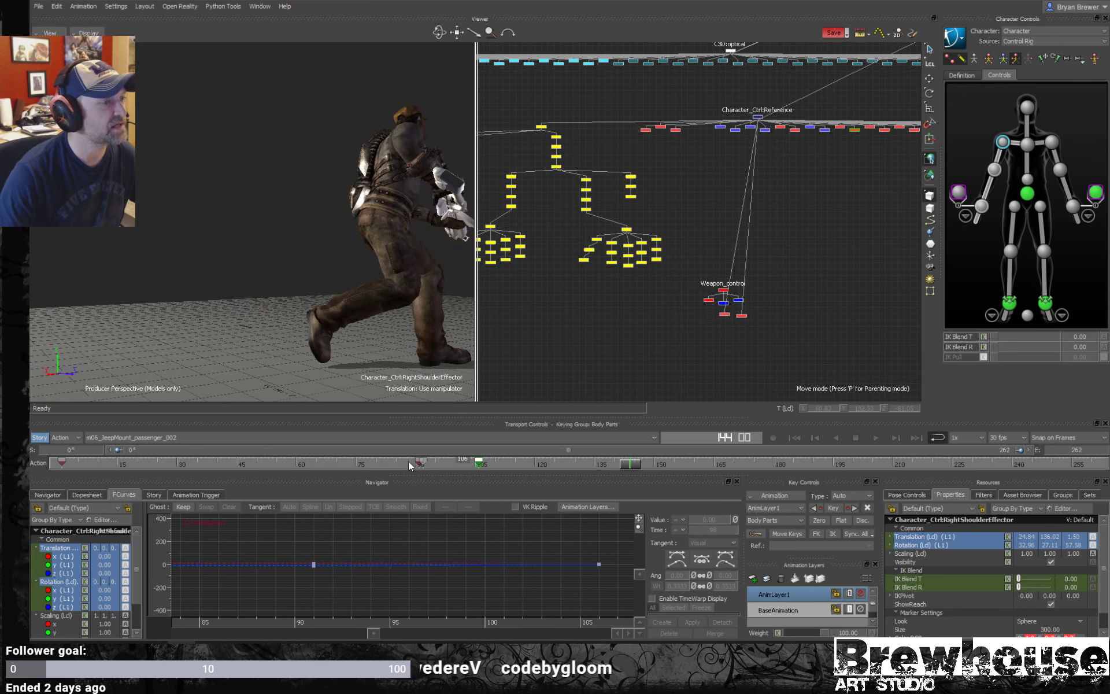
- Examine the right hand's position against the rifle grip at frame 134 in close-up
drag(623, 460, 592, 462)
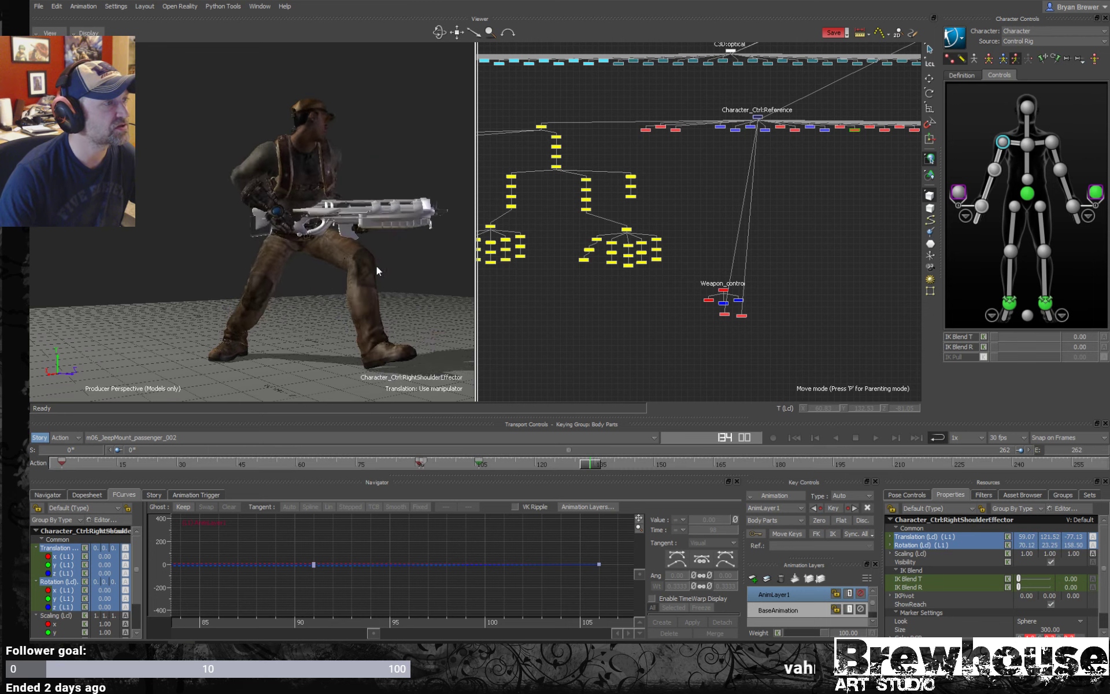
key(f)
drag(398, 282, 457, 246)
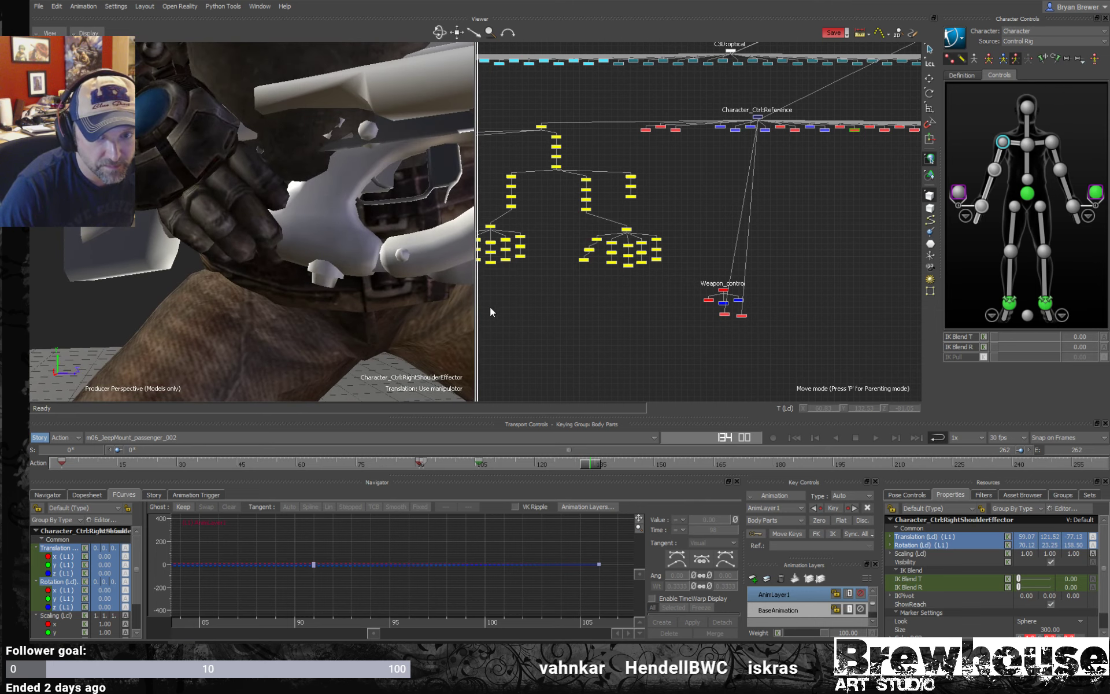
drag(470, 292, 368, 252)
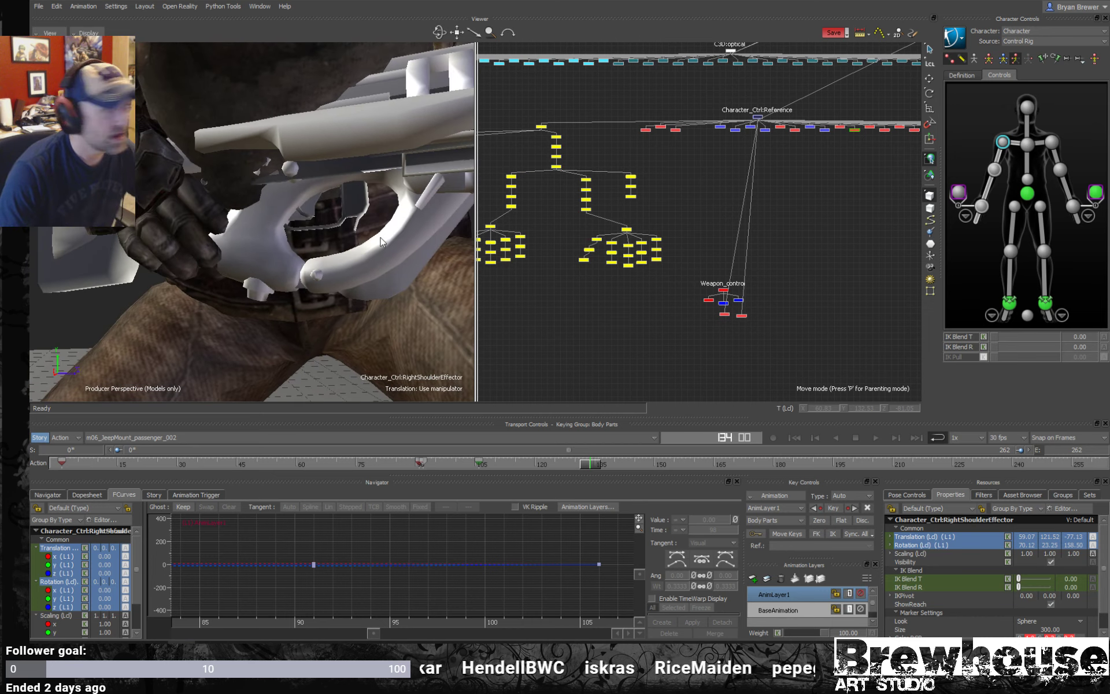
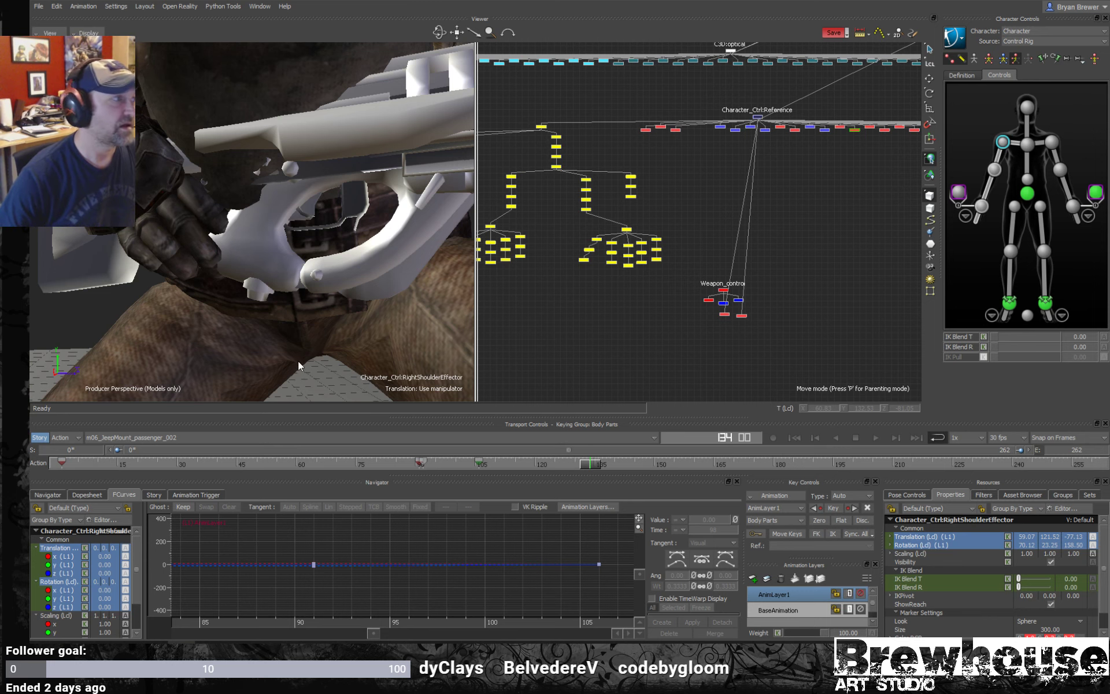
drag(323, 271, 311, 154)
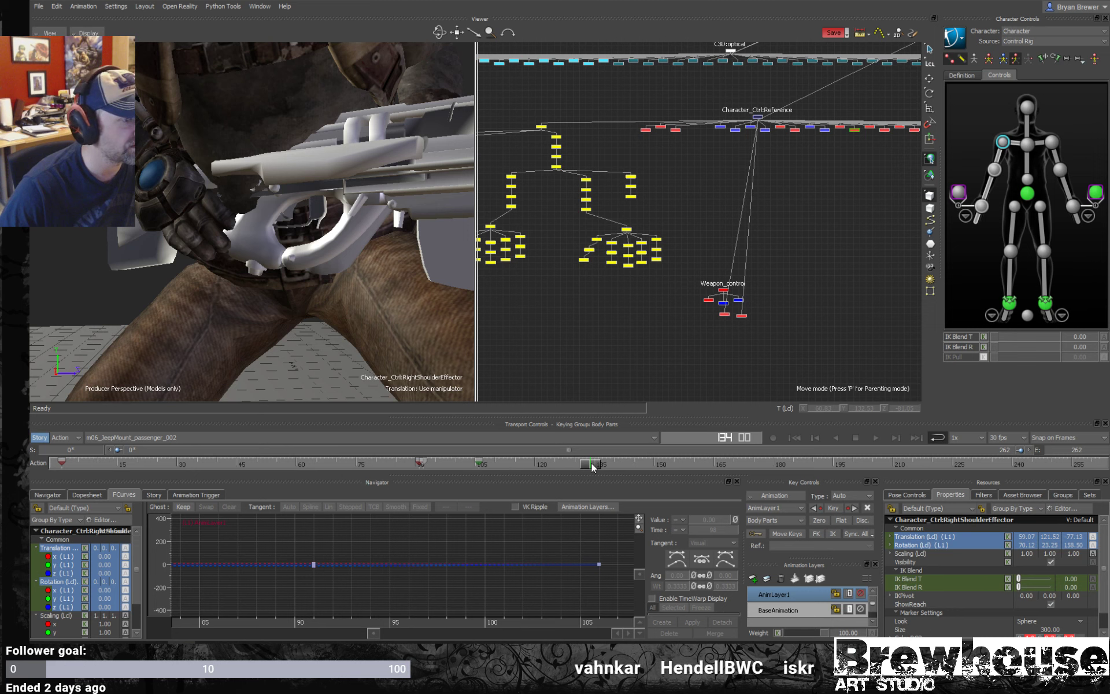
mouse_move(592, 466)
mouse_down()
mouse_move(574, 461)
mouse_move(601, 463)
mouse_move(589, 463)
mouse_up()
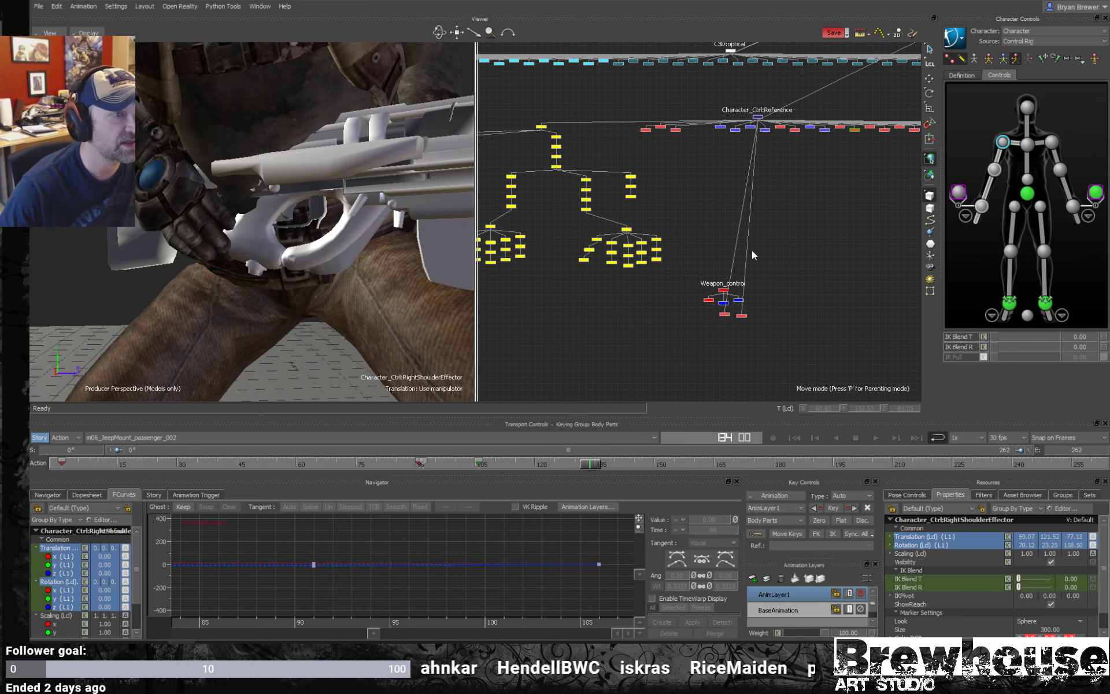
- Key the right wrist auxiliary effector's IK Blend T and IK Blend R at 0 on frame 134
scroll(766, 318, up, 5)
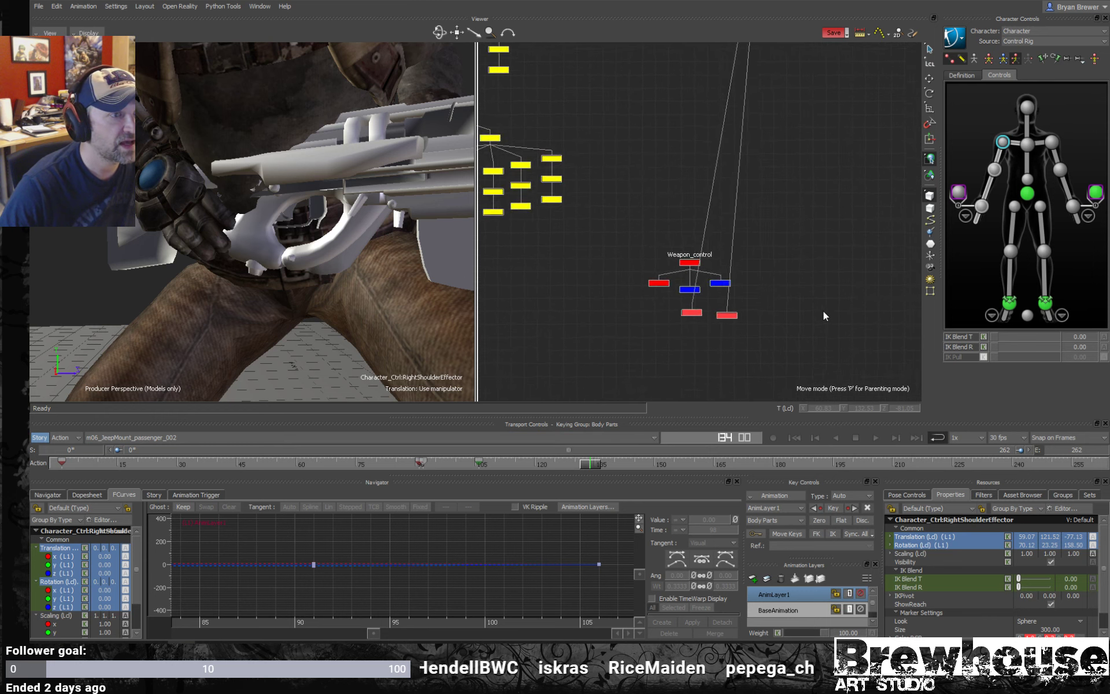
click(962, 195)
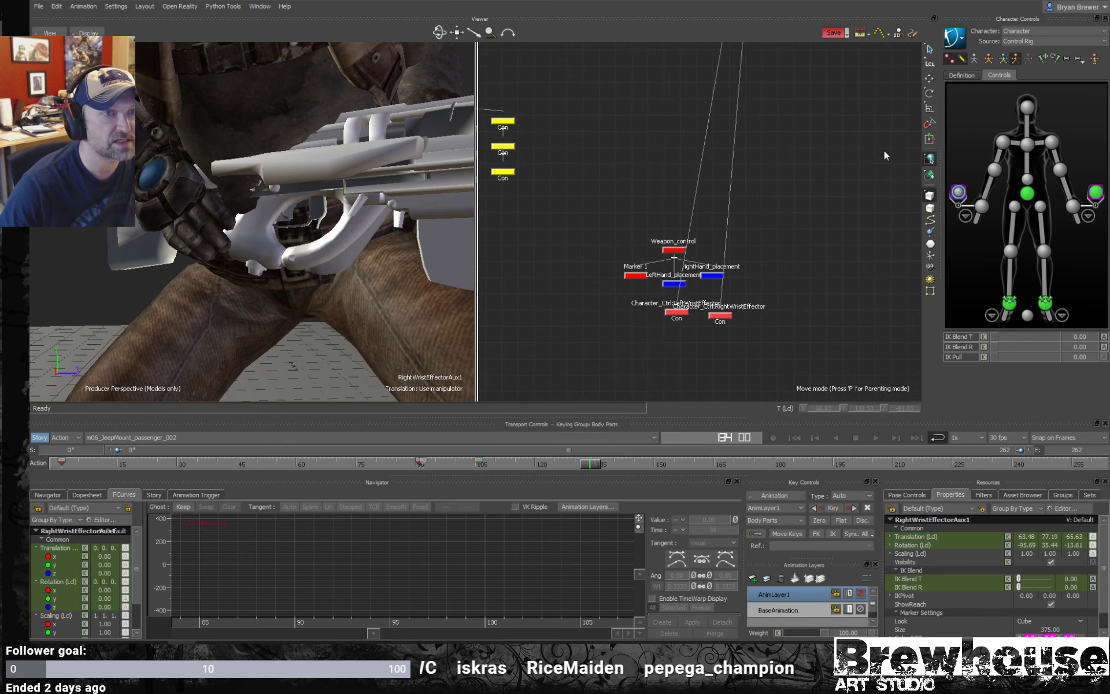
click(983, 338)
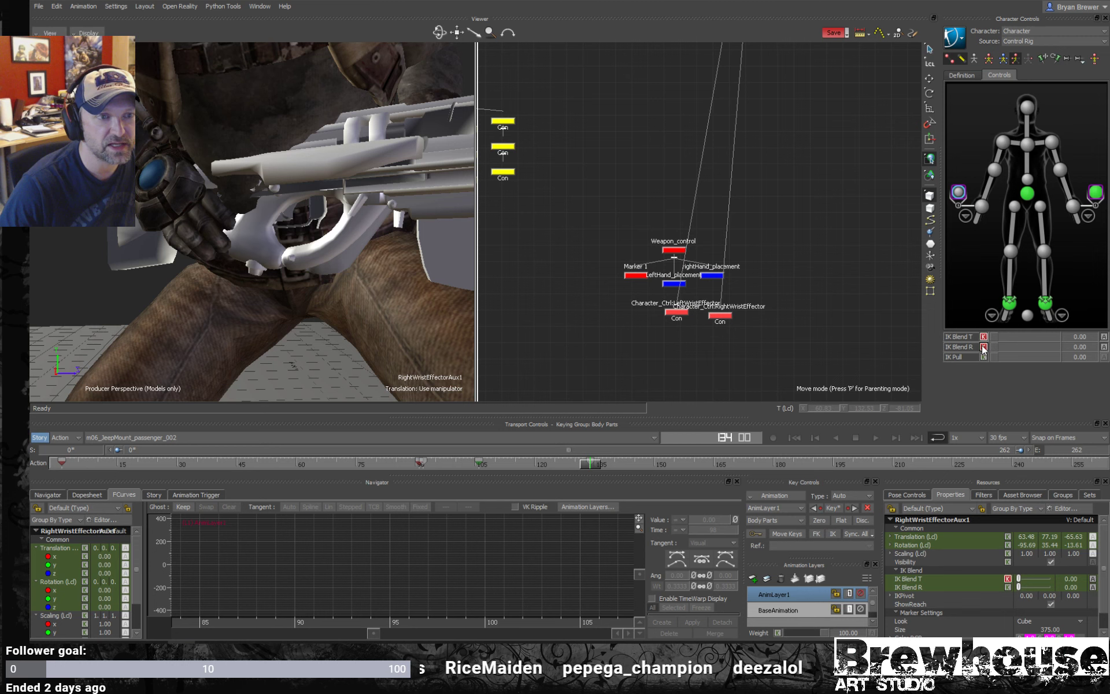
- Set the right wrist auxiliary effector's IK Blend T and IK Blend R to 100 at frame 135 and key both
click(594, 465)
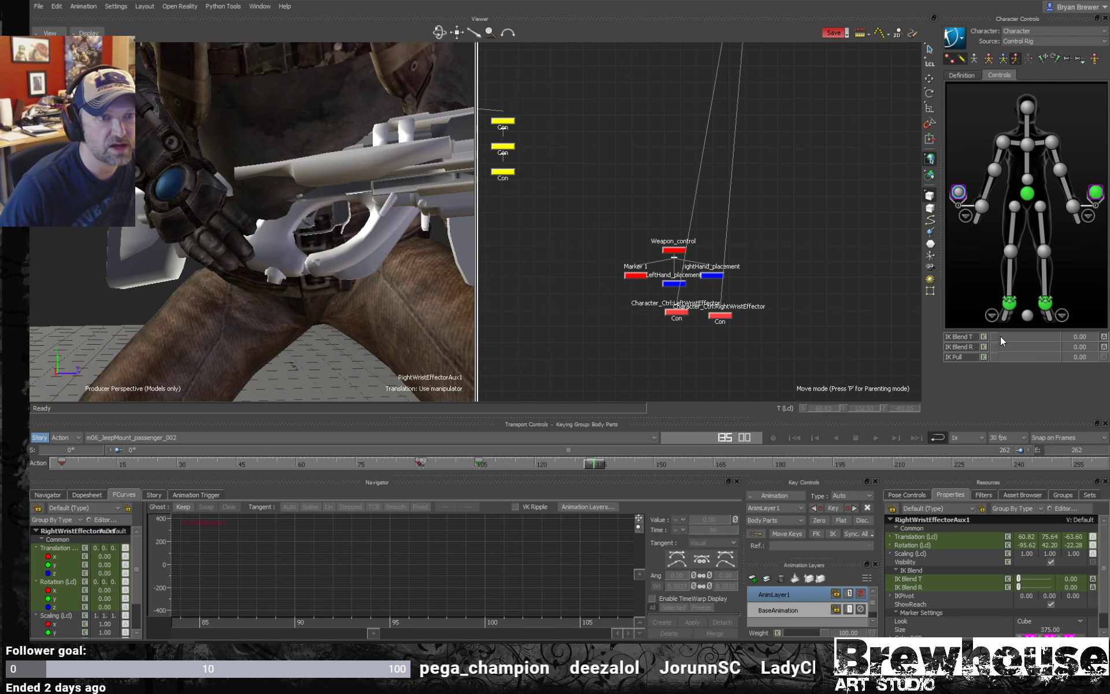
drag(1001, 335, 1066, 335)
drag(1002, 346, 1048, 342)
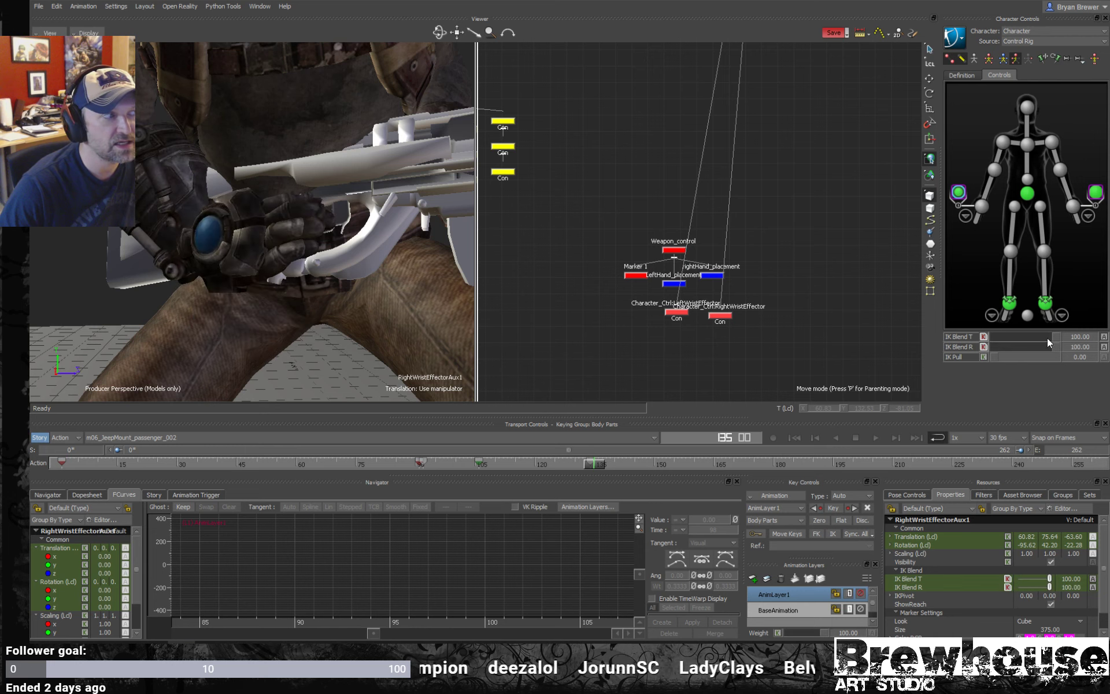
click(983, 347)
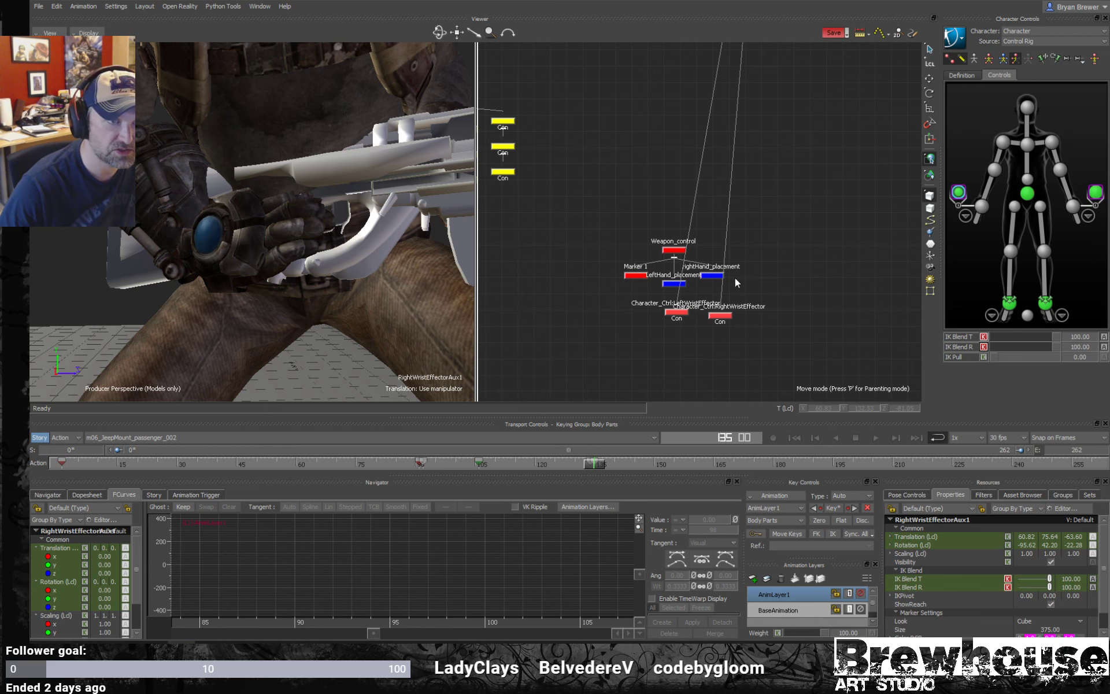
- Key the rightHand_placement marker's current translation and rotation at frame 135
click(674, 283)
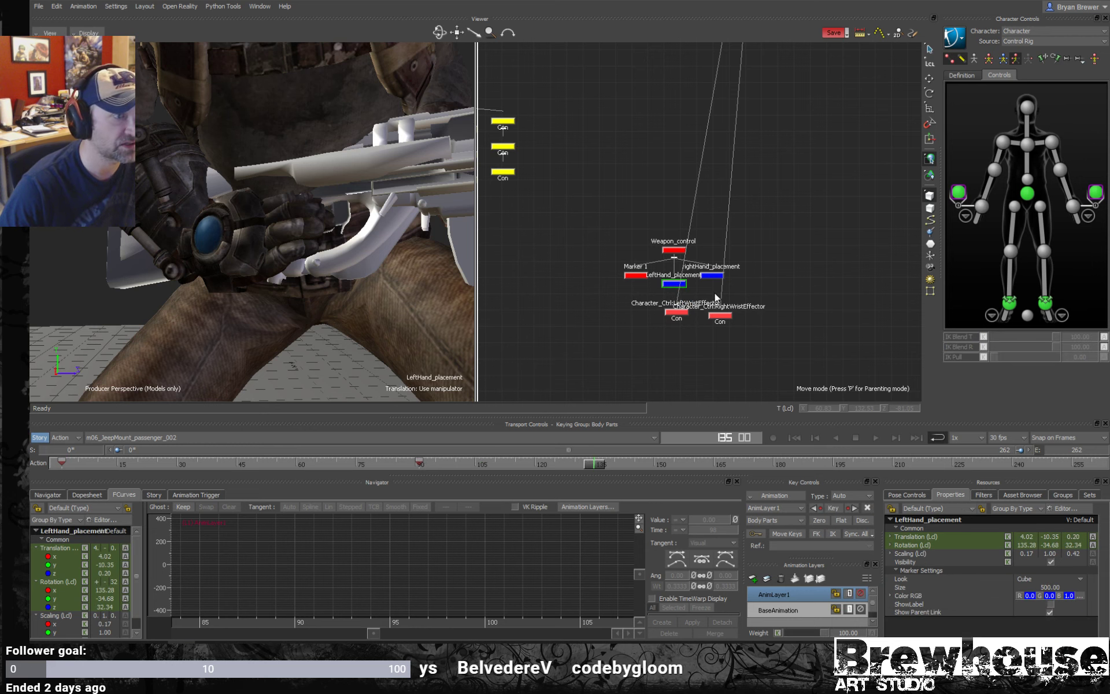
click(712, 275)
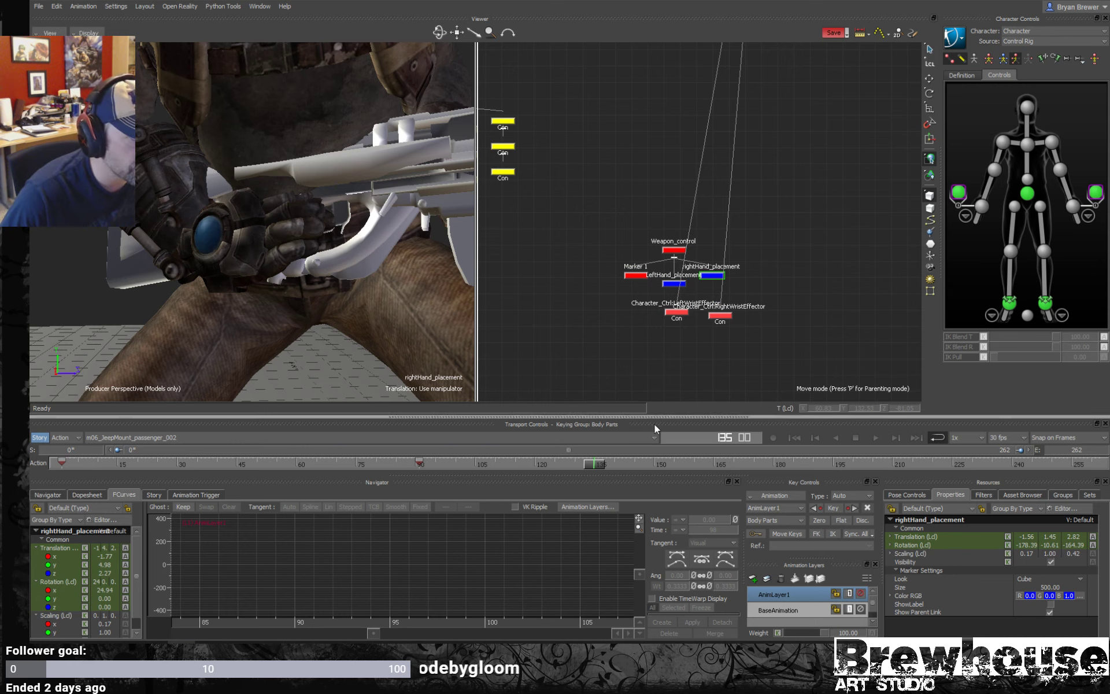
key(k)
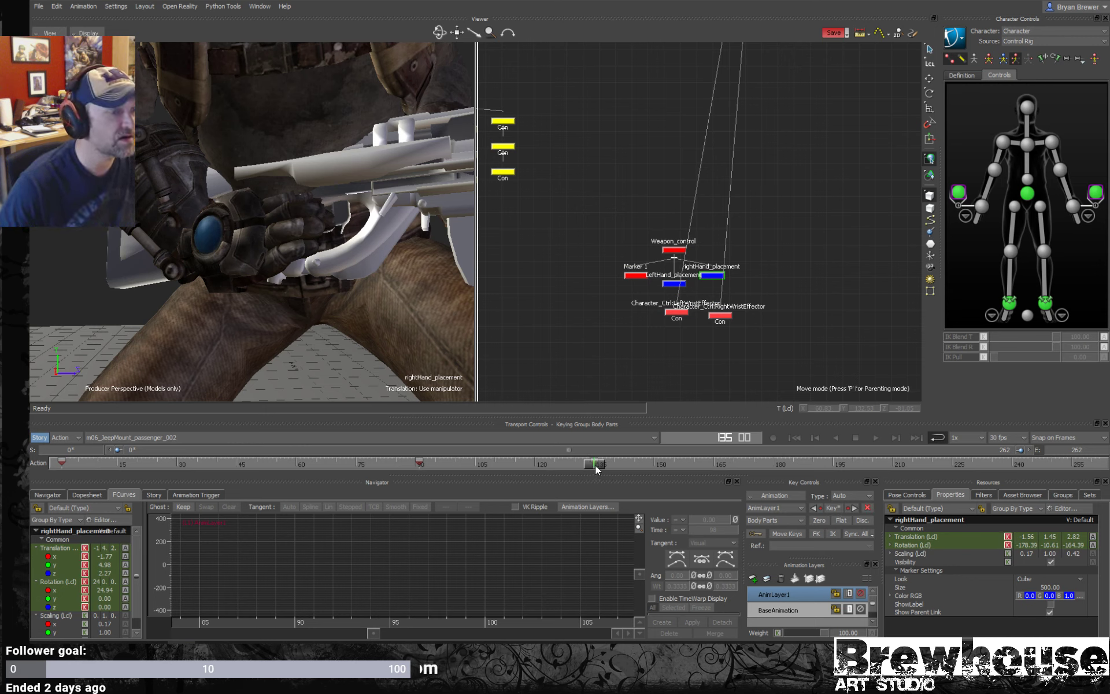
- Examine the right hand's hold on the rifle at frames 140, 146 and 172, and again at frame 134, from several angles
drag(595, 465, 613, 462)
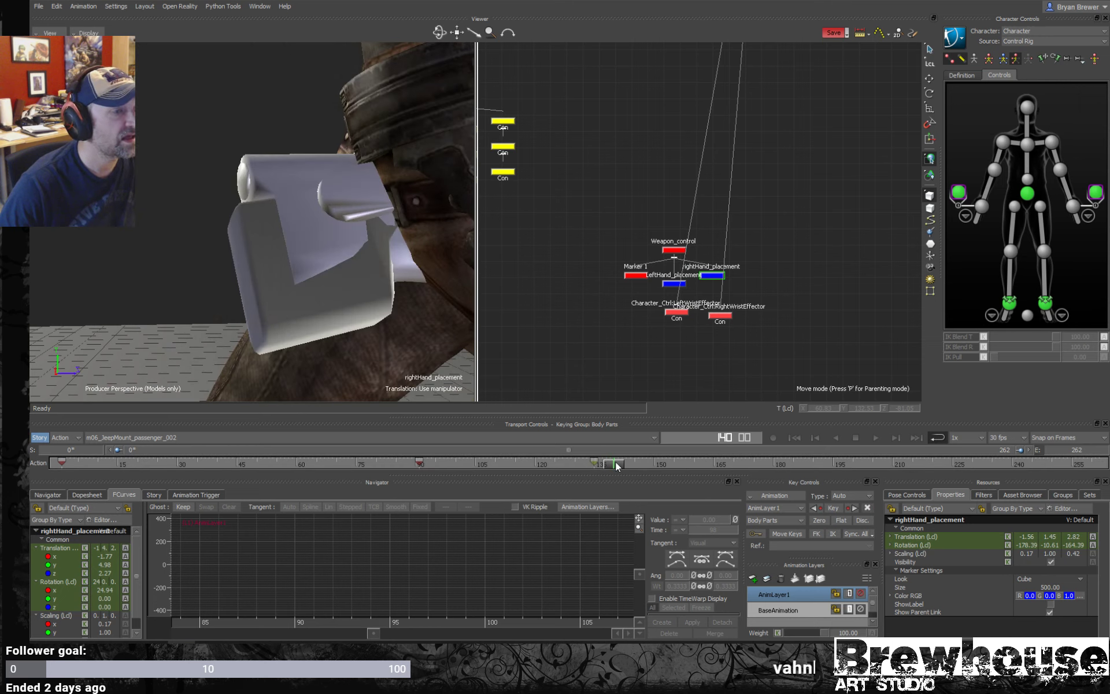
scroll(165, 276, down, 10)
scroll(339, 246, down, 2)
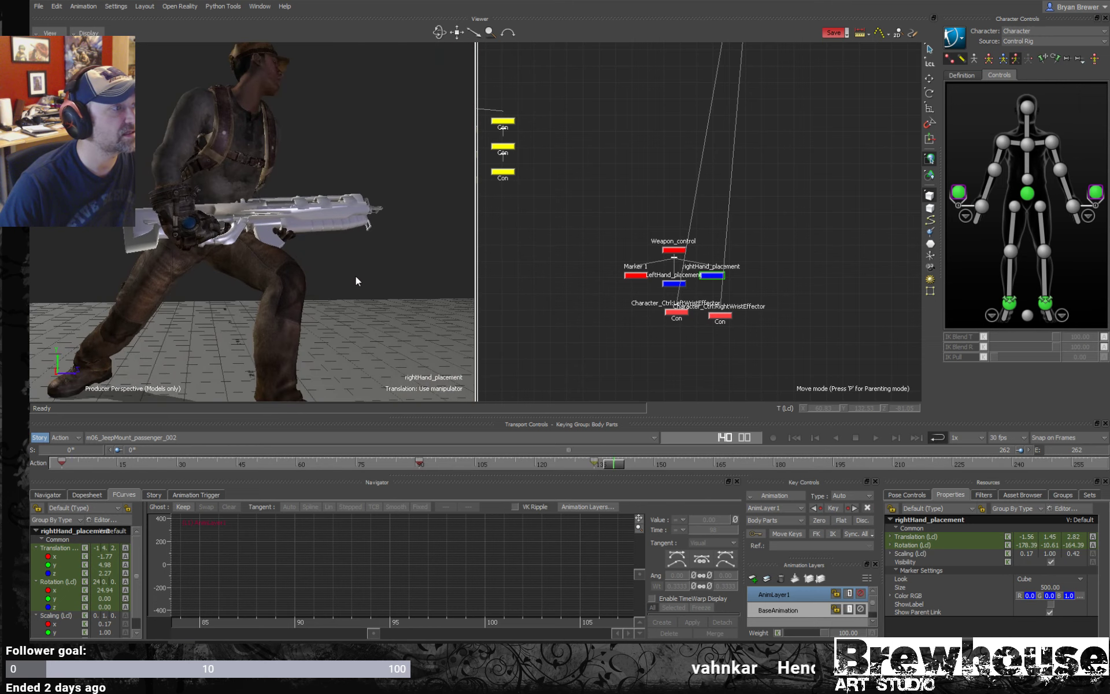
mouse_move(618, 466)
mouse_down()
mouse_move(645, 465)
mouse_move(637, 463)
mouse_up()
ctrl+shift+drag(280, 255, 277, 259)
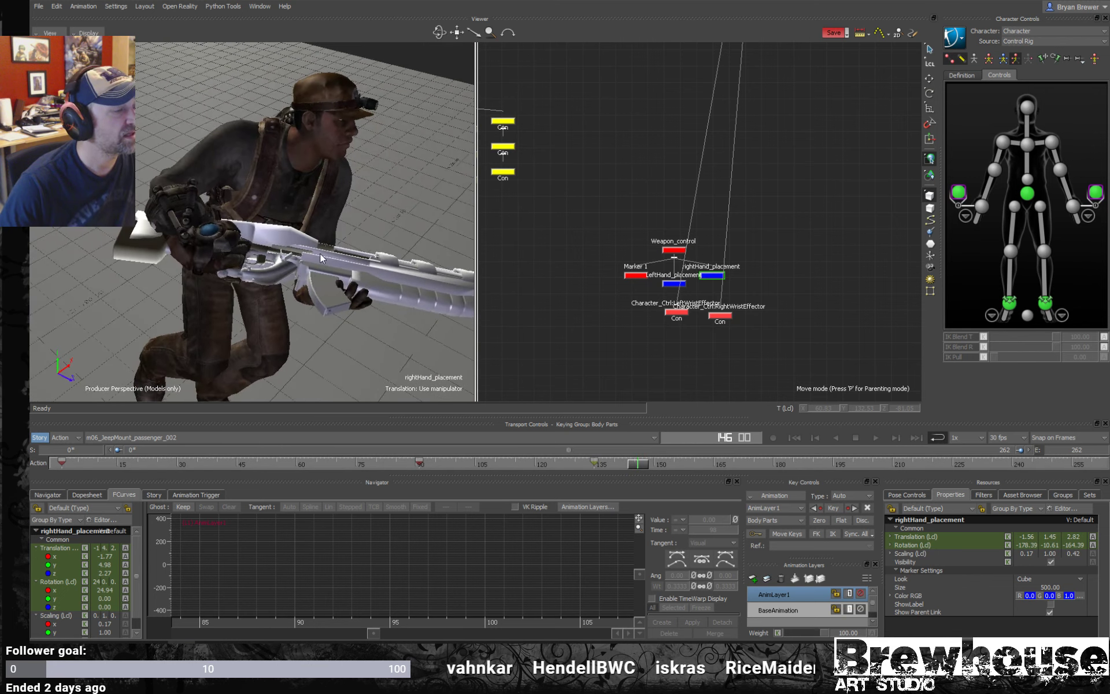
scroll(357, 269, up, 5)
scroll(332, 275, down, 5)
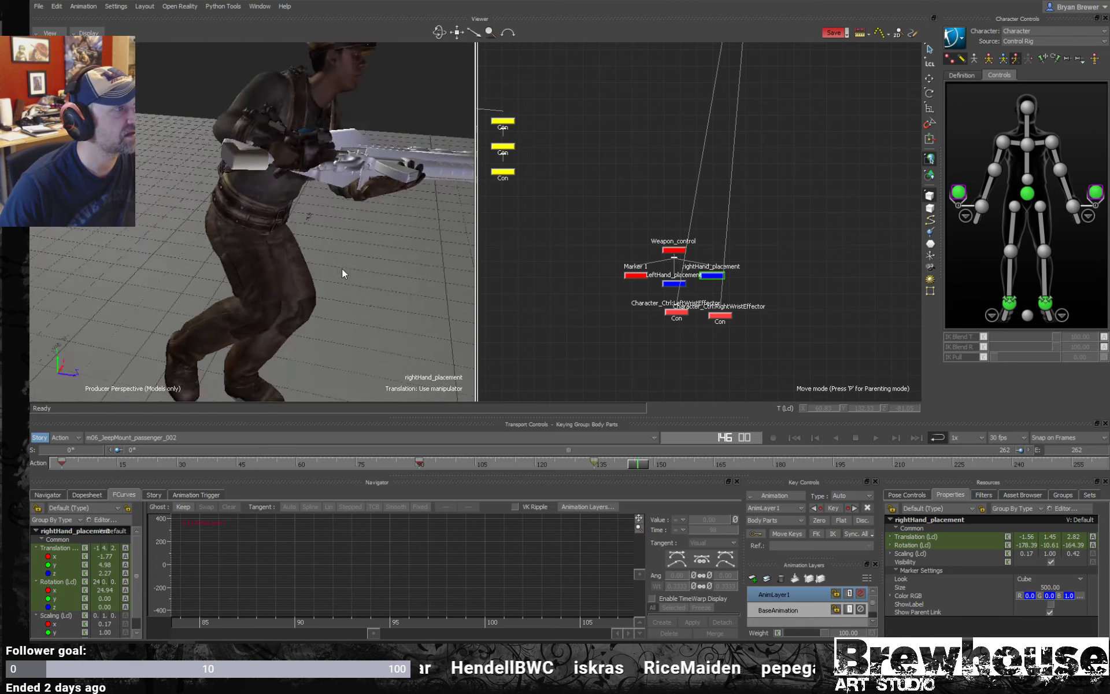
ctrl+shift+drag(342, 268, 413, 396)
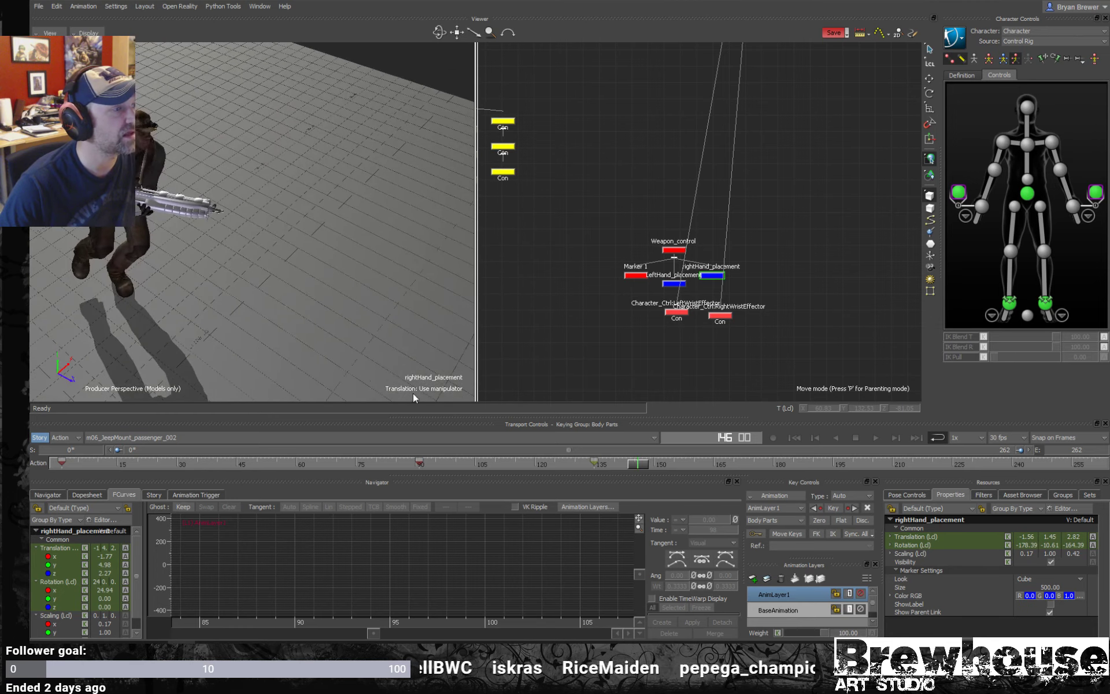
drag(636, 466, 740, 471)
ctrl+shift+drag(362, 328, 338, 323)
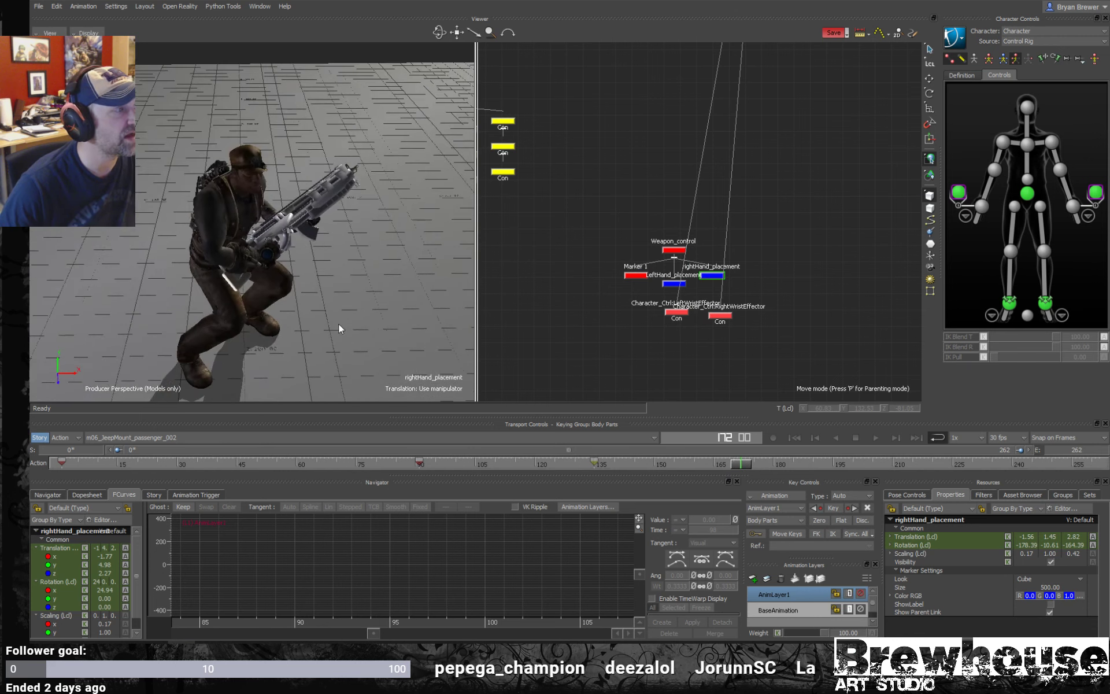
scroll(442, 321, up, 10)
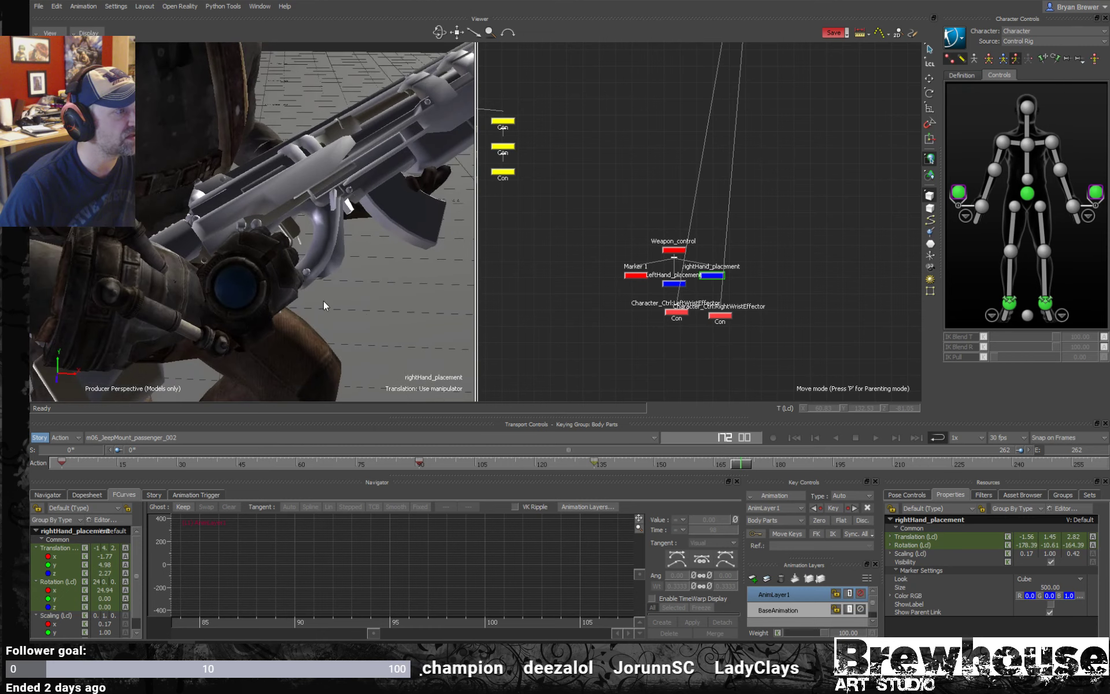
drag(741, 464, 591, 465)
ctrl+shift+drag(377, 243, 332, 229)
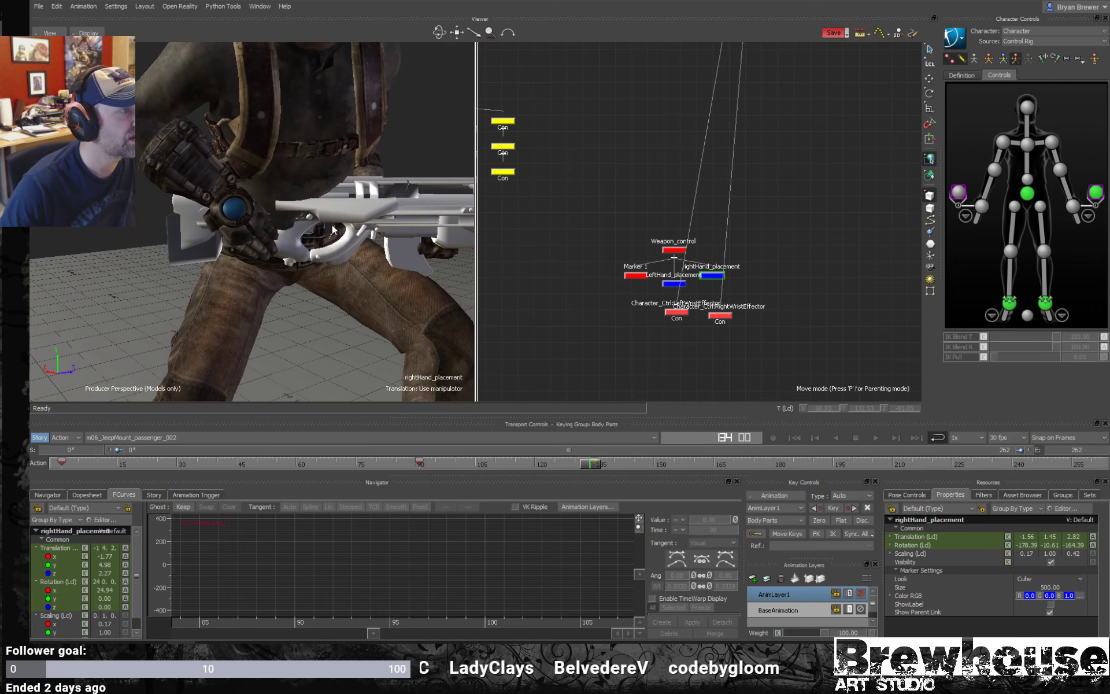
- Rotate and move rightHand_placement at frame 135 to translation about -0.82, 2.26, -4.24 and rotation about -176.69, 61.51, -161.18, then key it
click(594, 464)
ctrl+shift+drag(331, 267, 367, 325)
key(e)
key(w)
drag(342, 254, 220, 229)
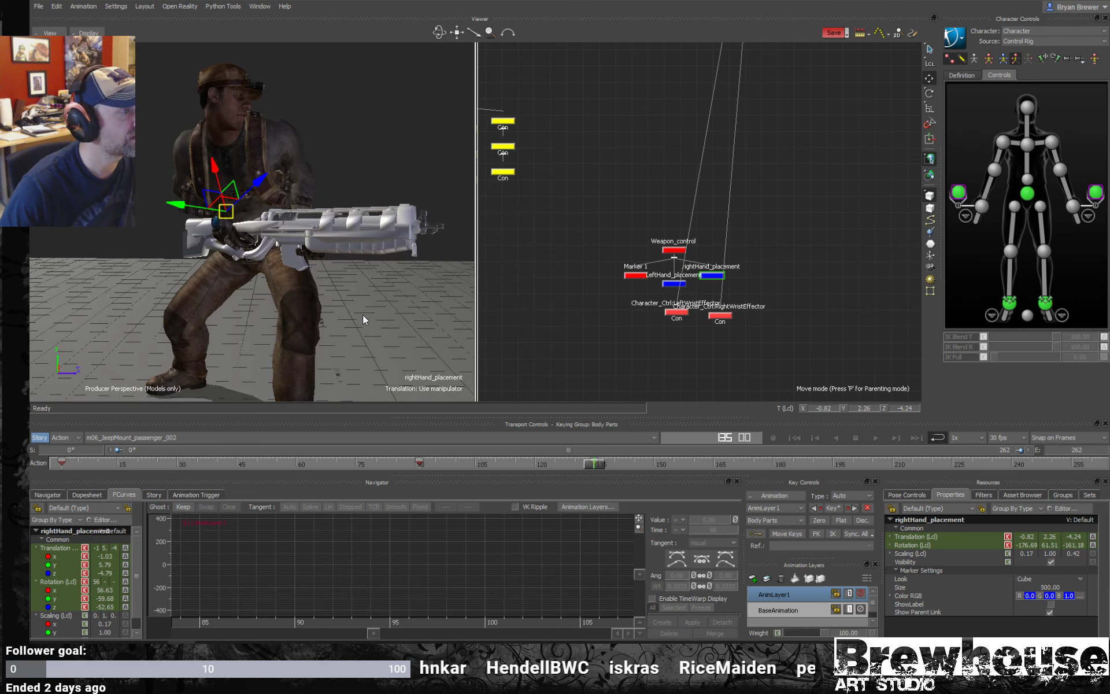
drag(362, 314, 316, 313)
mouse_move(598, 467)
mouse_down()
mouse_move(631, 466)
mouse_move(594, 467)
mouse_up()
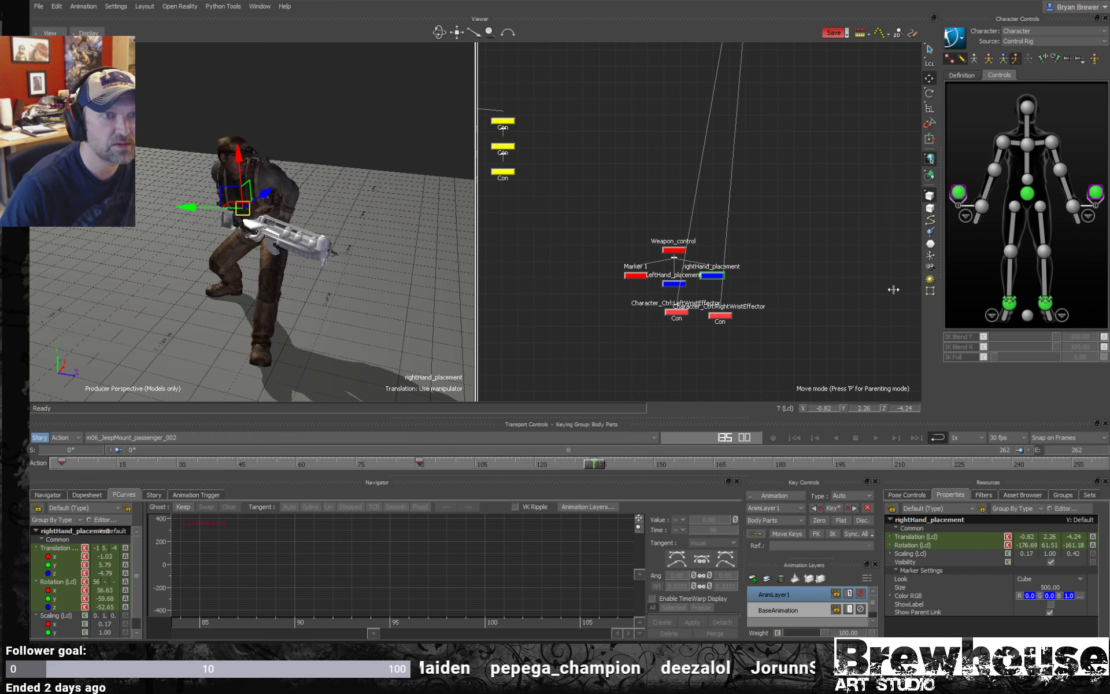
click(587, 466)
drag(588, 466, 593, 467)
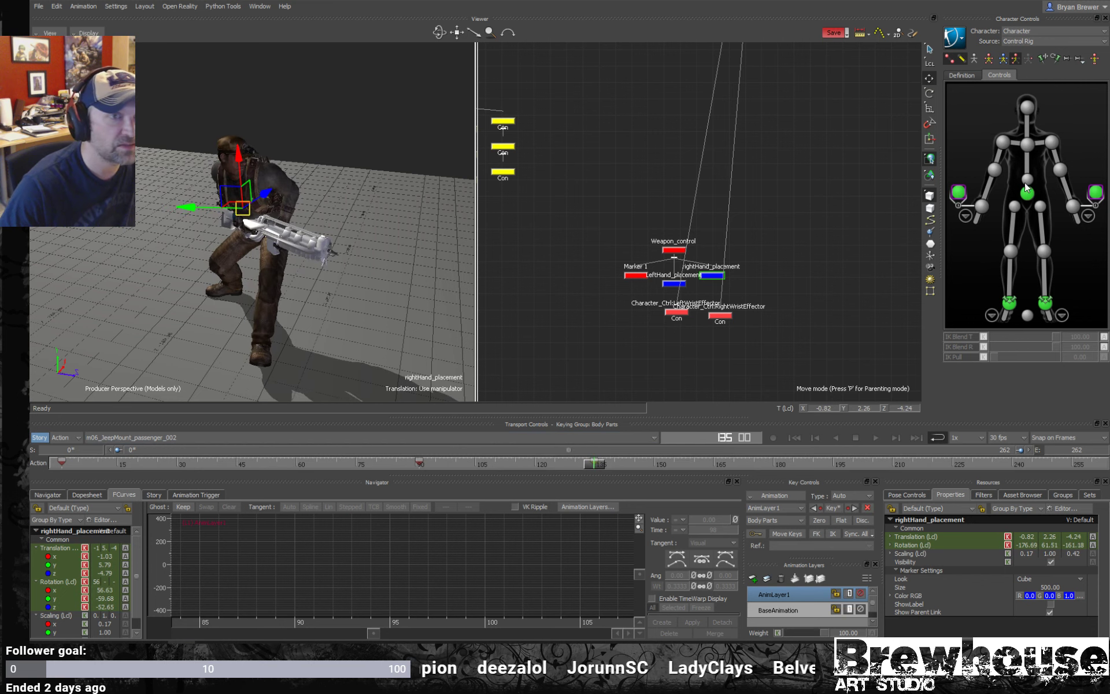
- Rotate the right shoulder effector at frame 135 to layer values of about 4.63, 12.32, -6.52 and key it on AnimLayer1
click(1001, 141)
drag(398, 265, 325, 280)
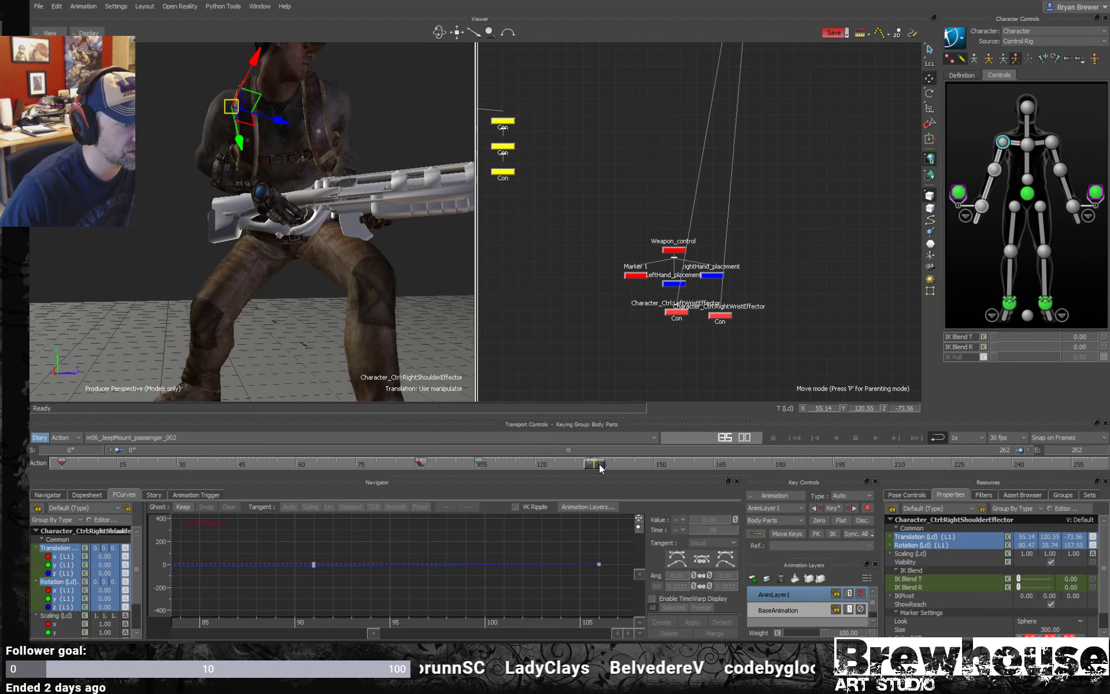
click(595, 468)
- Add a zero key for the right shoulder effector at frame 124 on AnimLayer1
drag(595, 467, 549, 468)
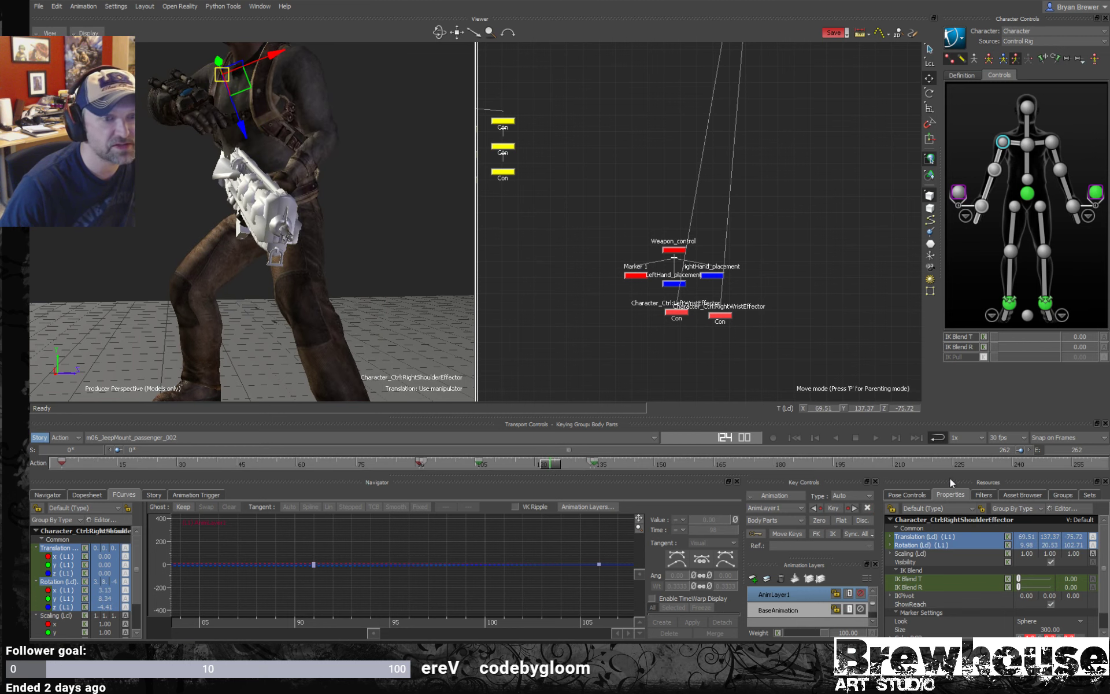
click(817, 522)
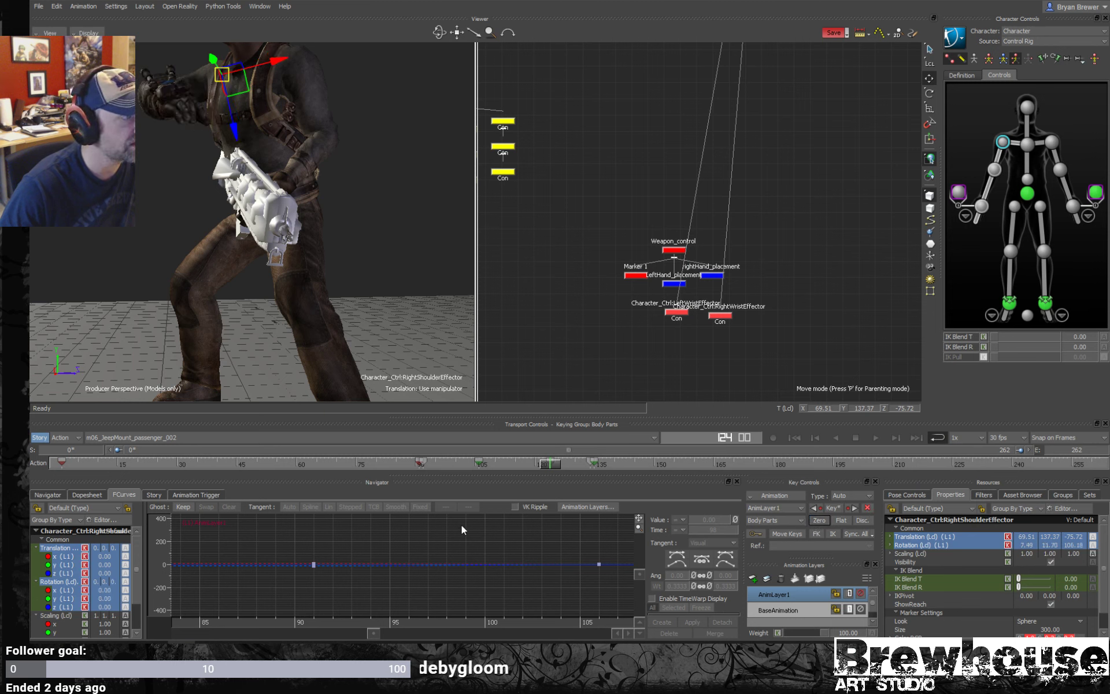
ctrl+shift+drag(251, 252, 335, 359)
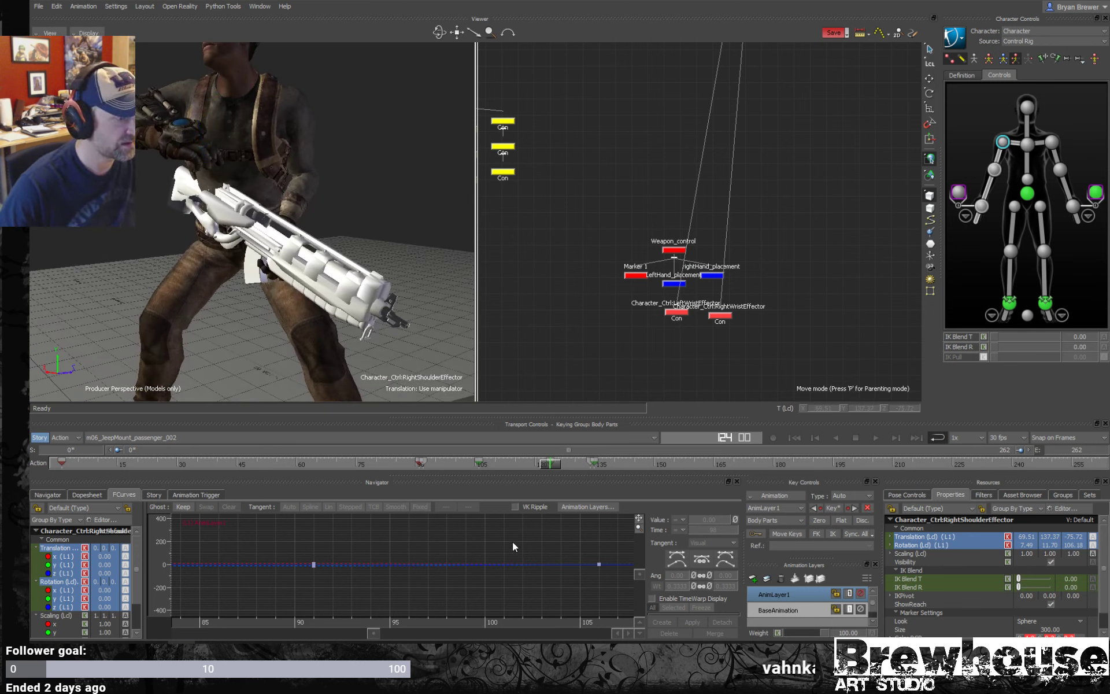
- Inspect the right shoulder effector's curves and tangents at frames 91, 106, 124 and 135 in an enlarged curve view
key(a)
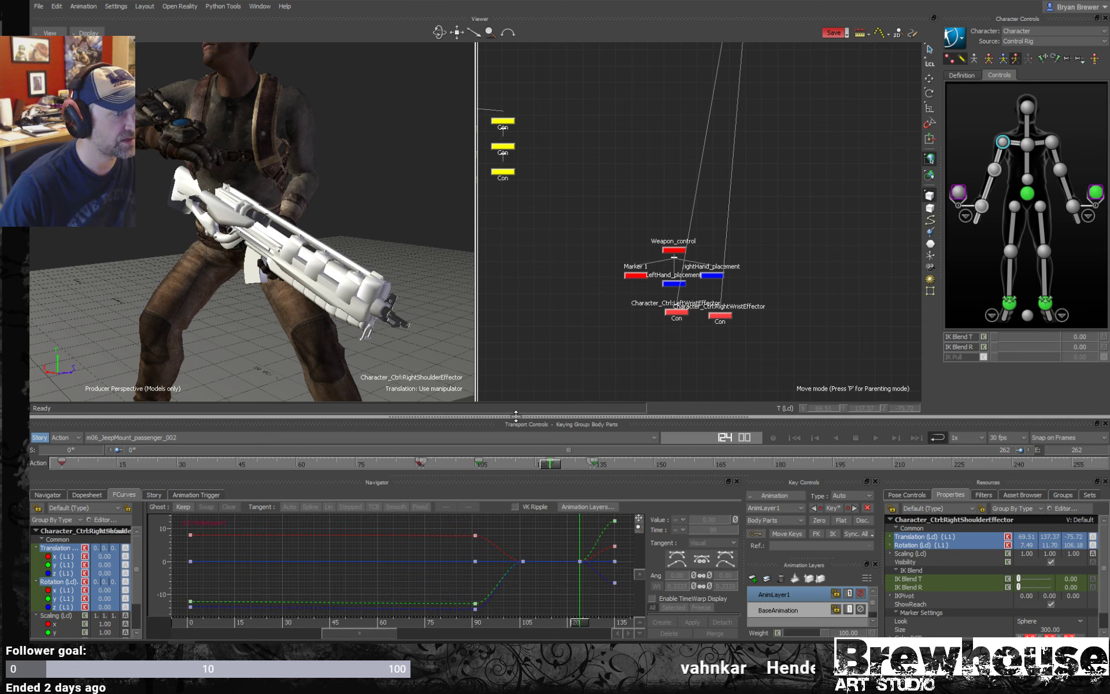
drag(519, 416, 528, 321)
right_click(535, 411)
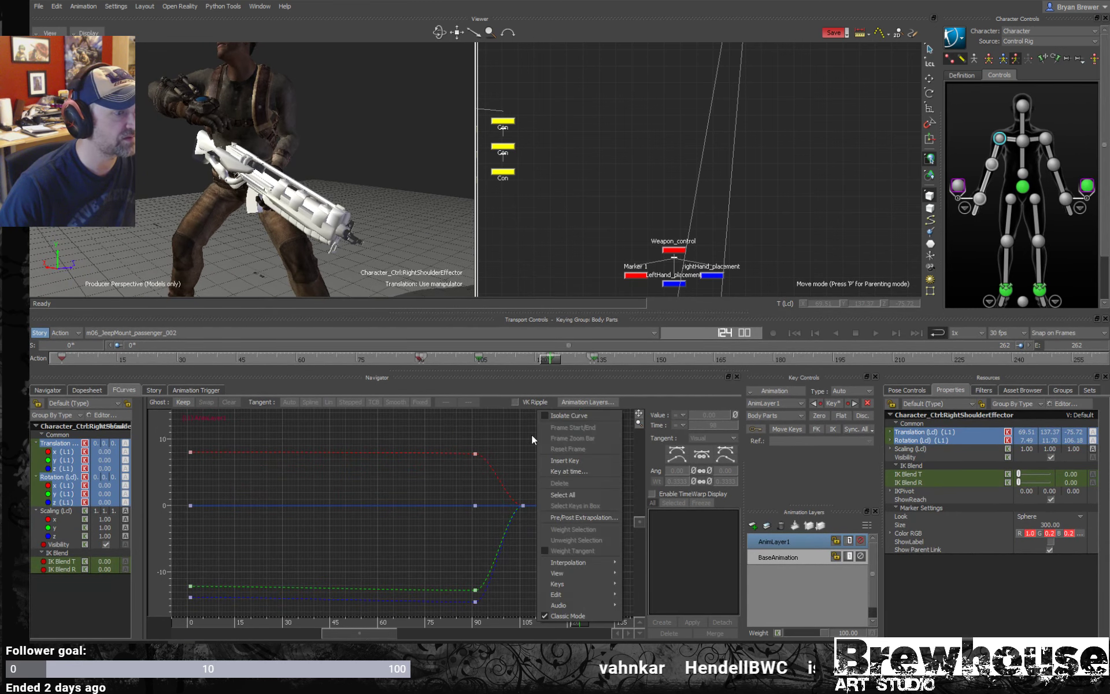
click(535, 497)
ctrl+drag(535, 497, 305, 607)
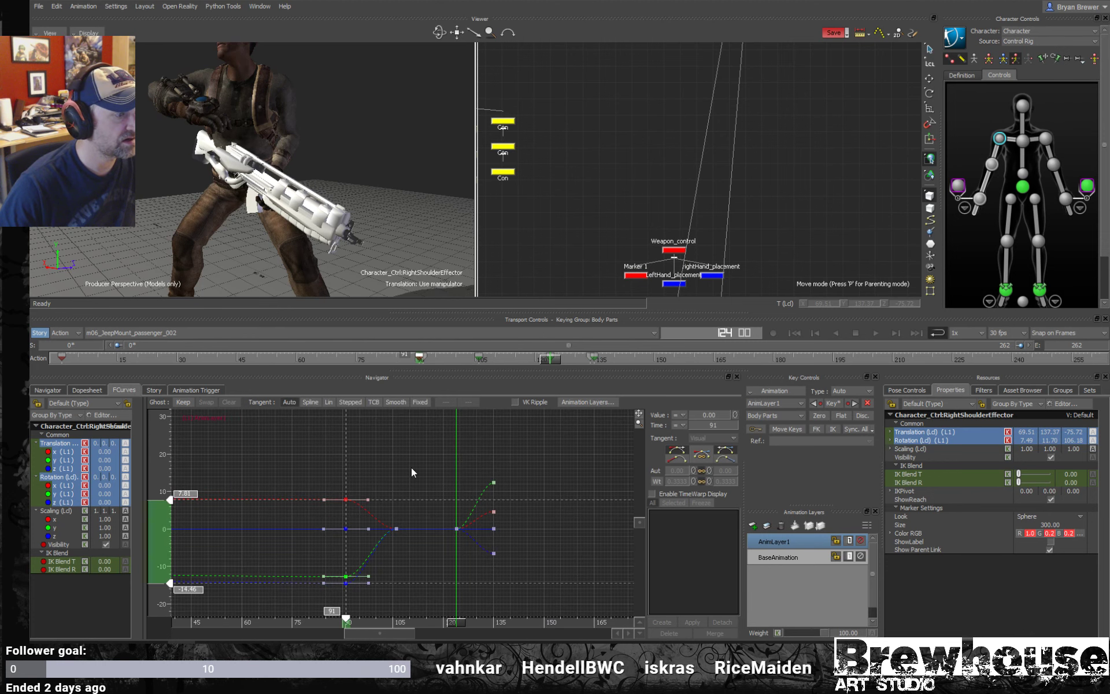
drag(382, 461, 467, 557)
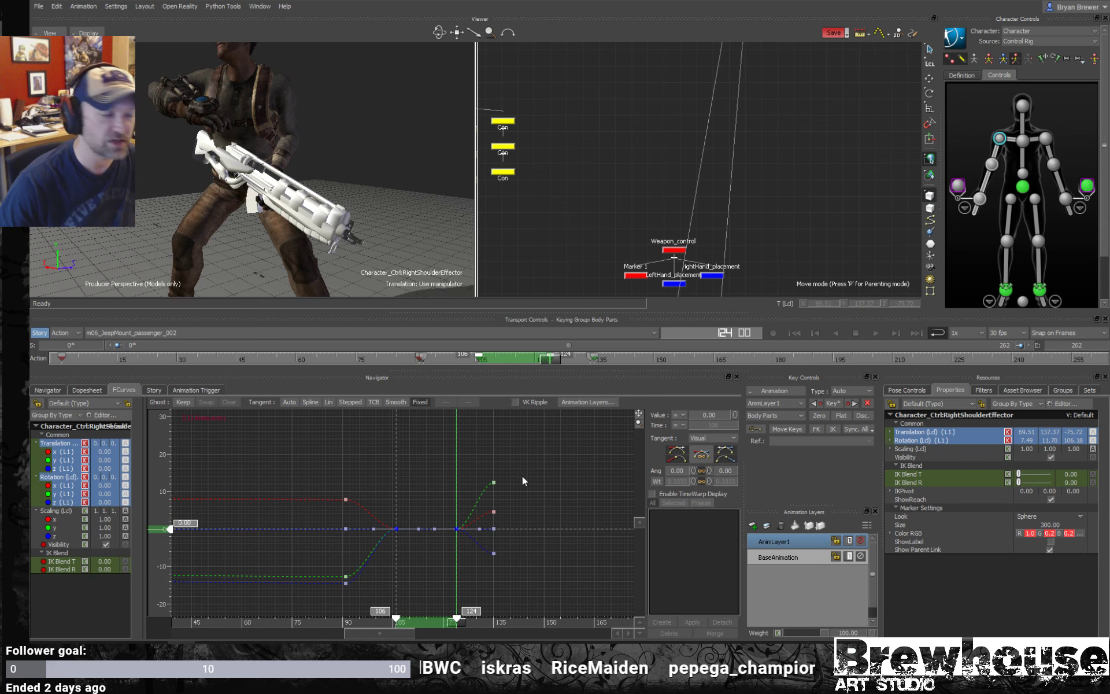
drag(565, 443, 478, 593)
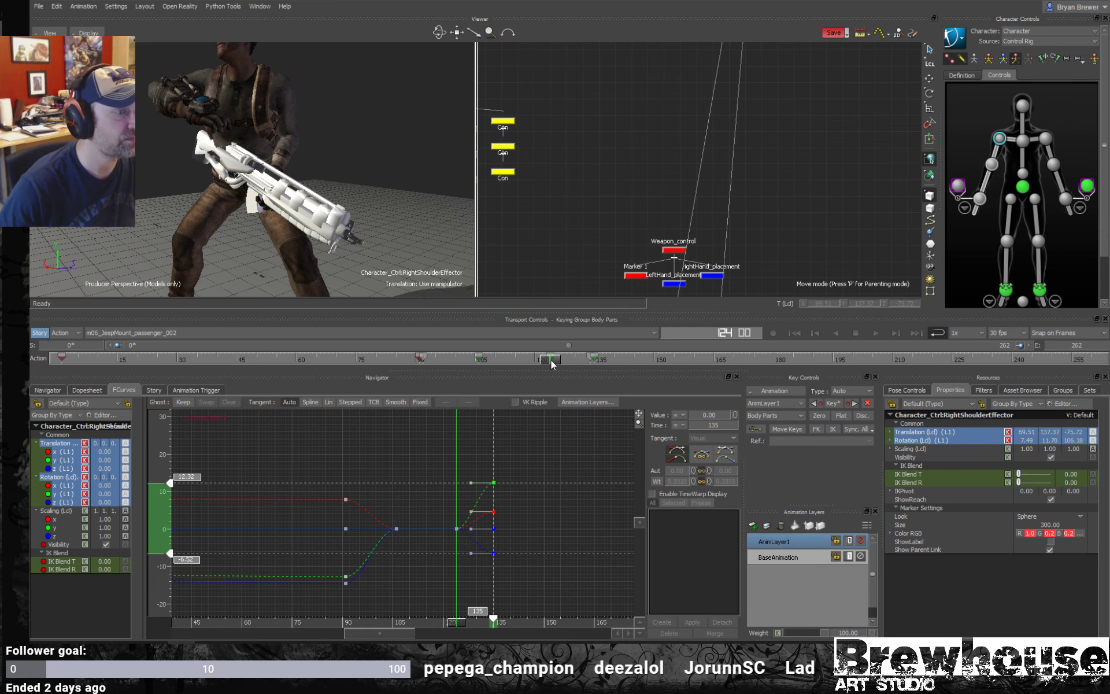
- Play the animation onward from frame 157 in a full-width perspective view to review the rifle hold
drag(550, 360, 683, 370)
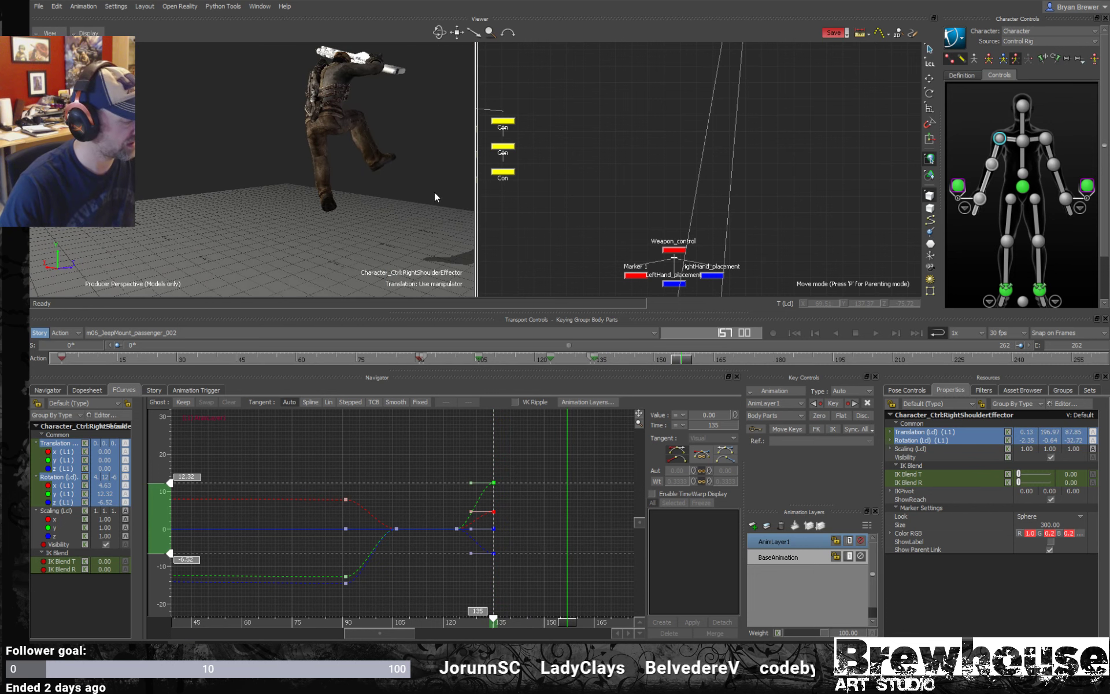
key(ctrl+shift+1)
ctrl+shift+drag(526, 206, 588, 235)
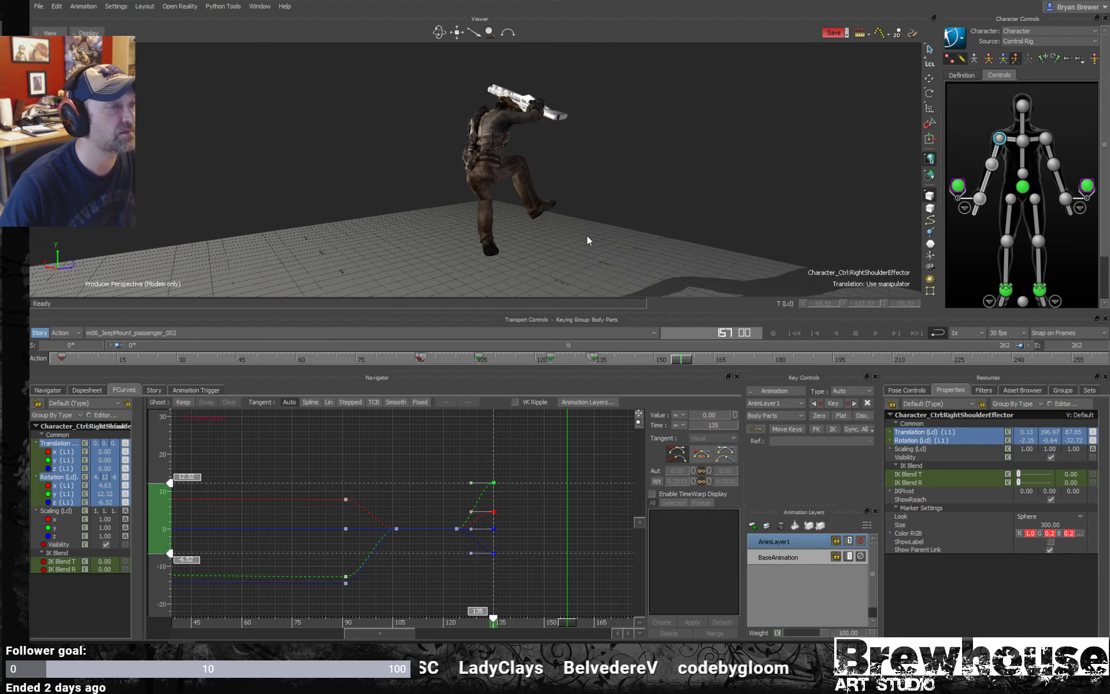
key(space)
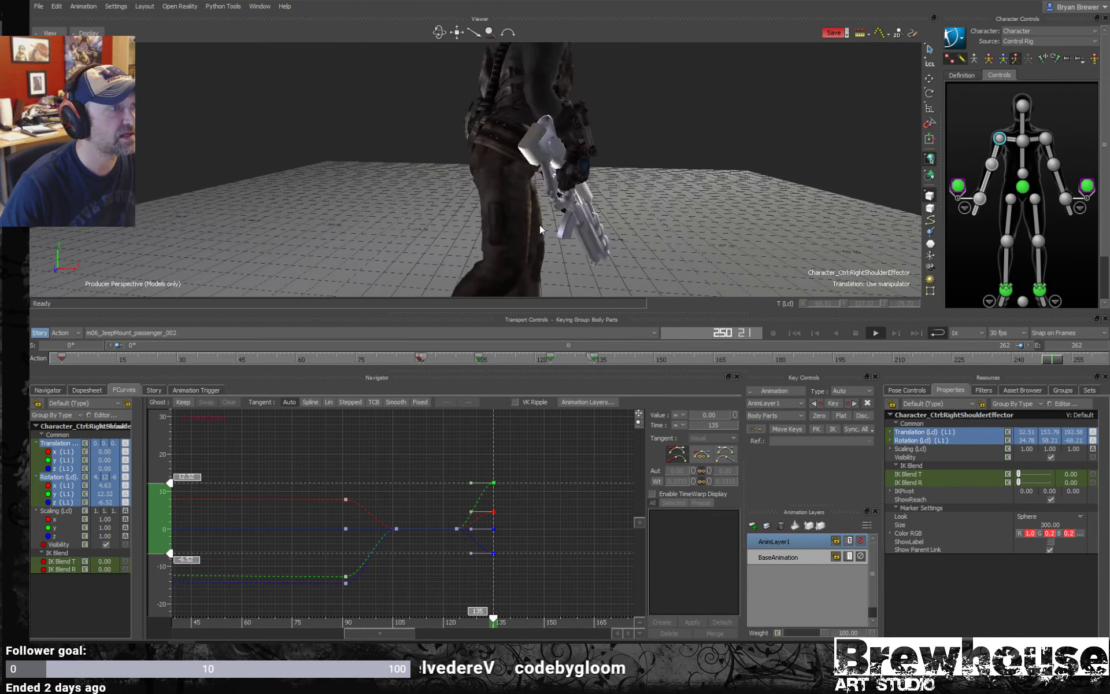
key(space)
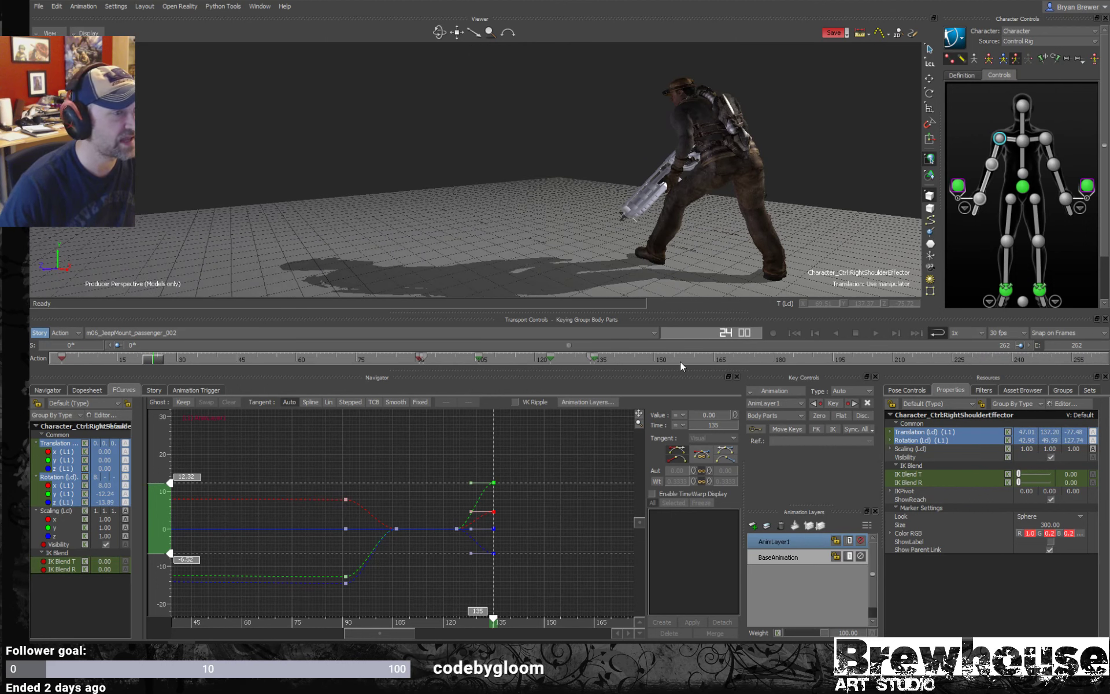
- Adjust the right shoulder effector's layer rotation at frame 194 to about 3.20, 7.65, -6.84, key it, and bring up the schematic view
drag(683, 364, 839, 361)
key(k)
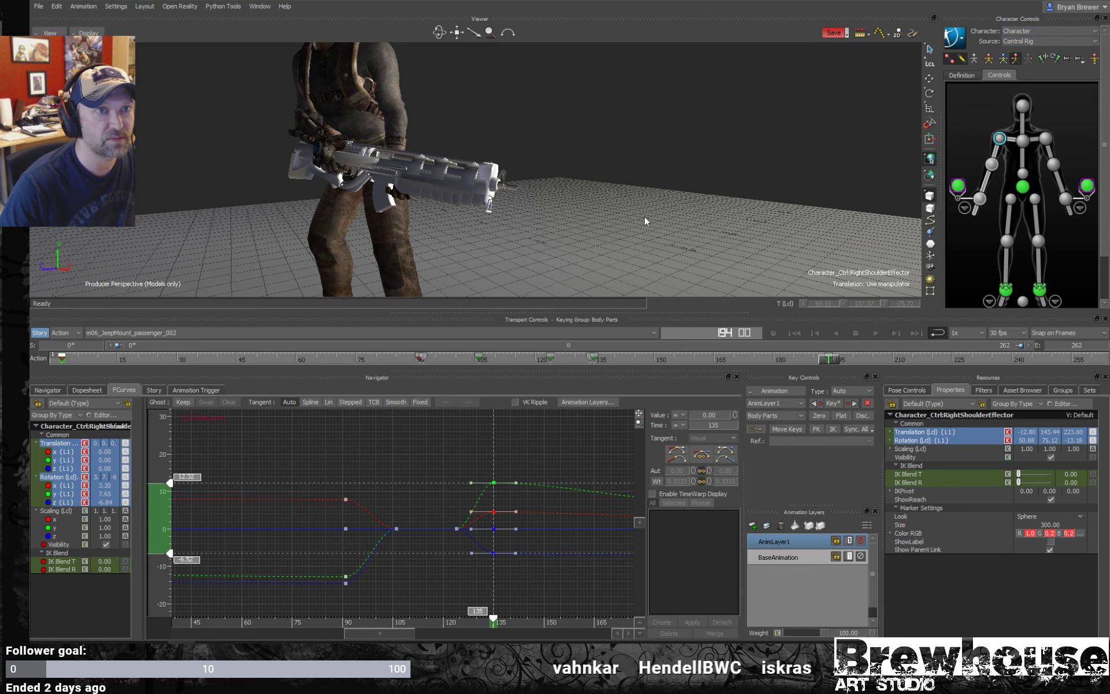
key(ctrl+w)
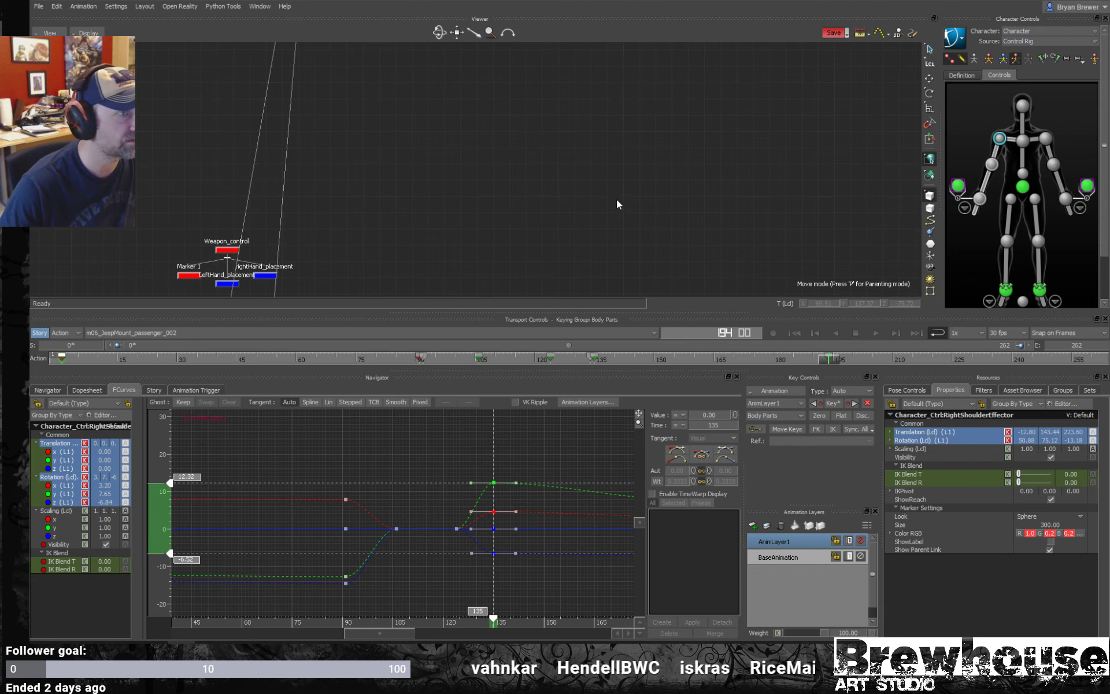
- Select the rightHand_placement marker in the schematic and key it at frame 194
shift+drag(431, 235, 603, 189)
scroll(567, 209, up, 4)
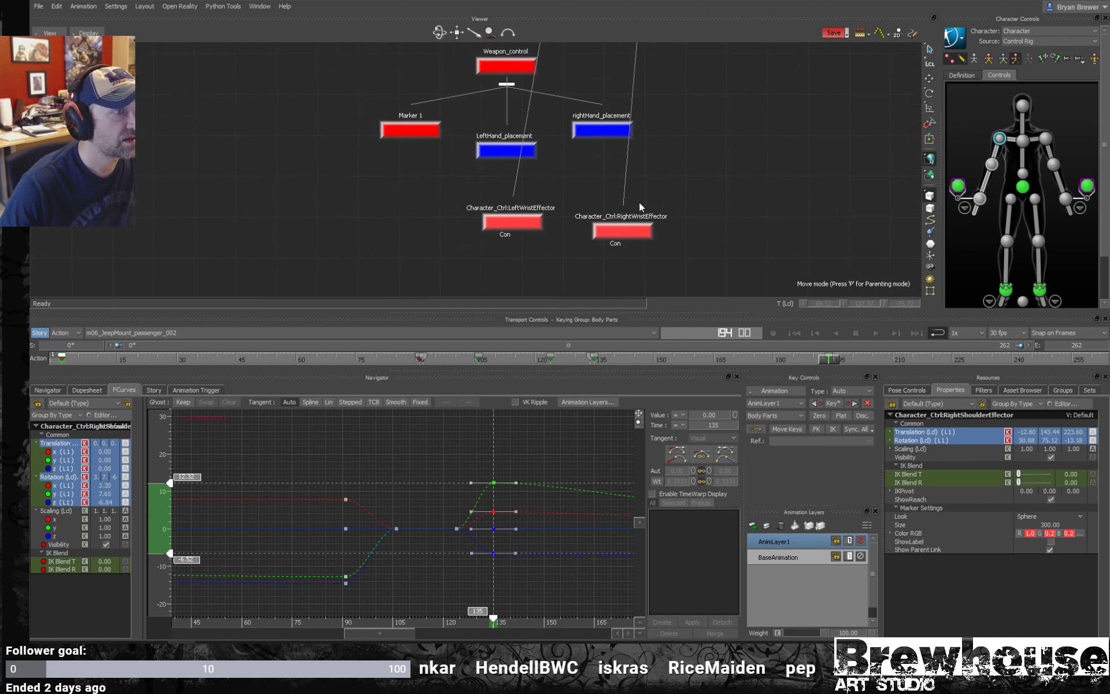
click(623, 138)
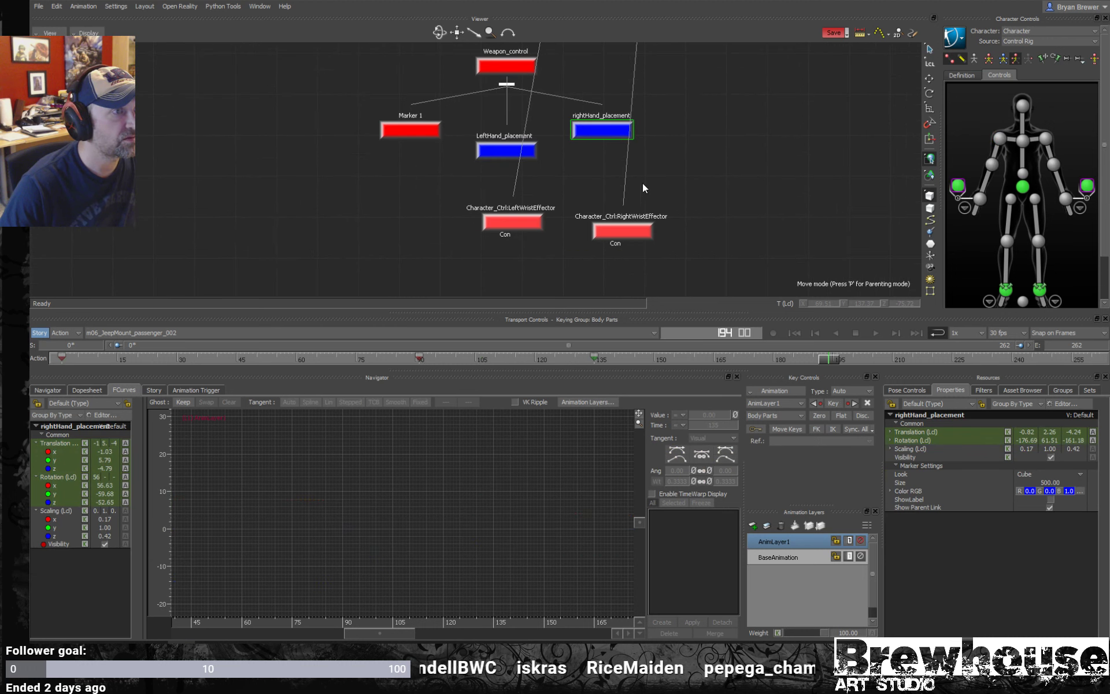
key(ctrl+w)
ctrl+shift+drag(619, 190, 466, 247)
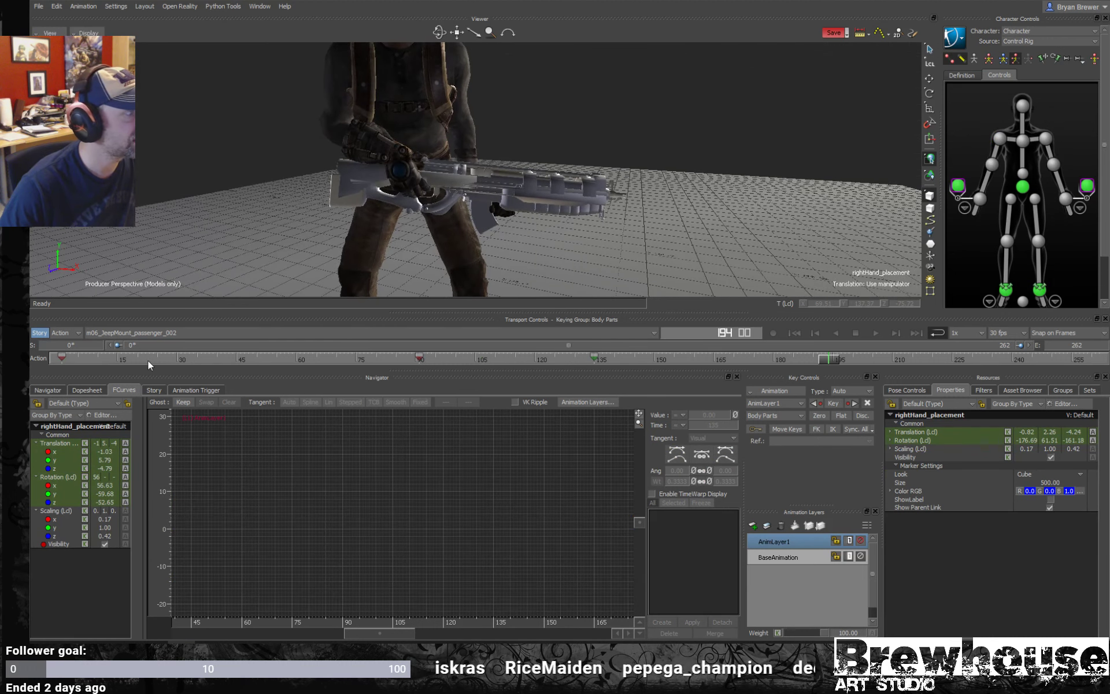
key(k)
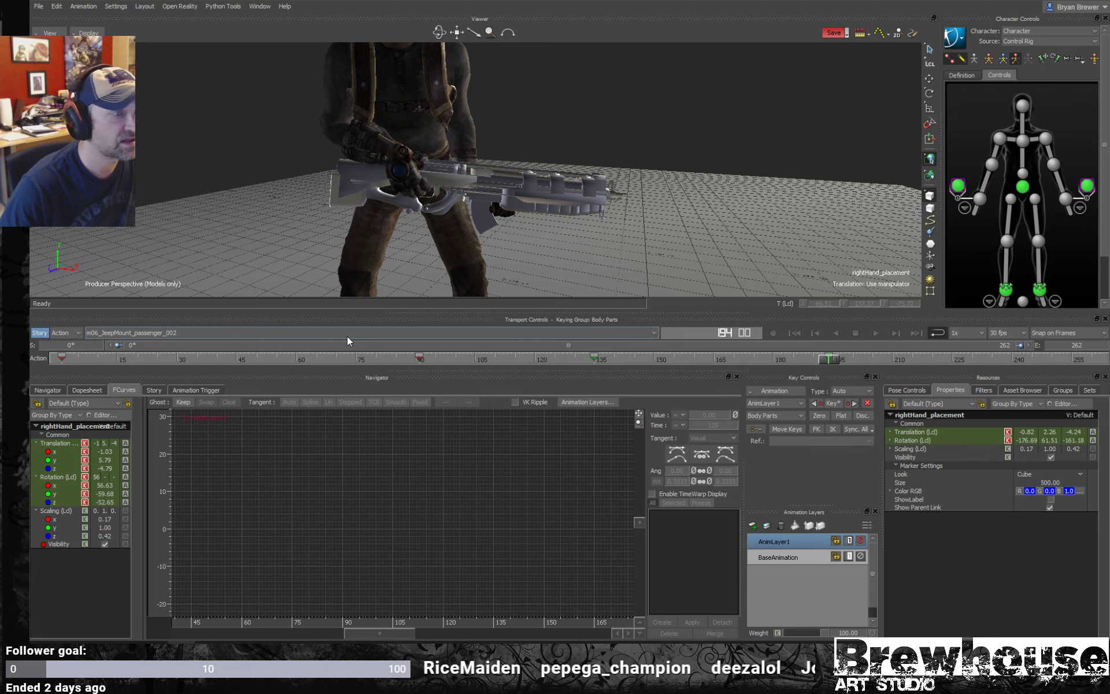
- Copy the rightHand_placement key from the start of the timeline to frame 205
drag(830, 359, 873, 356)
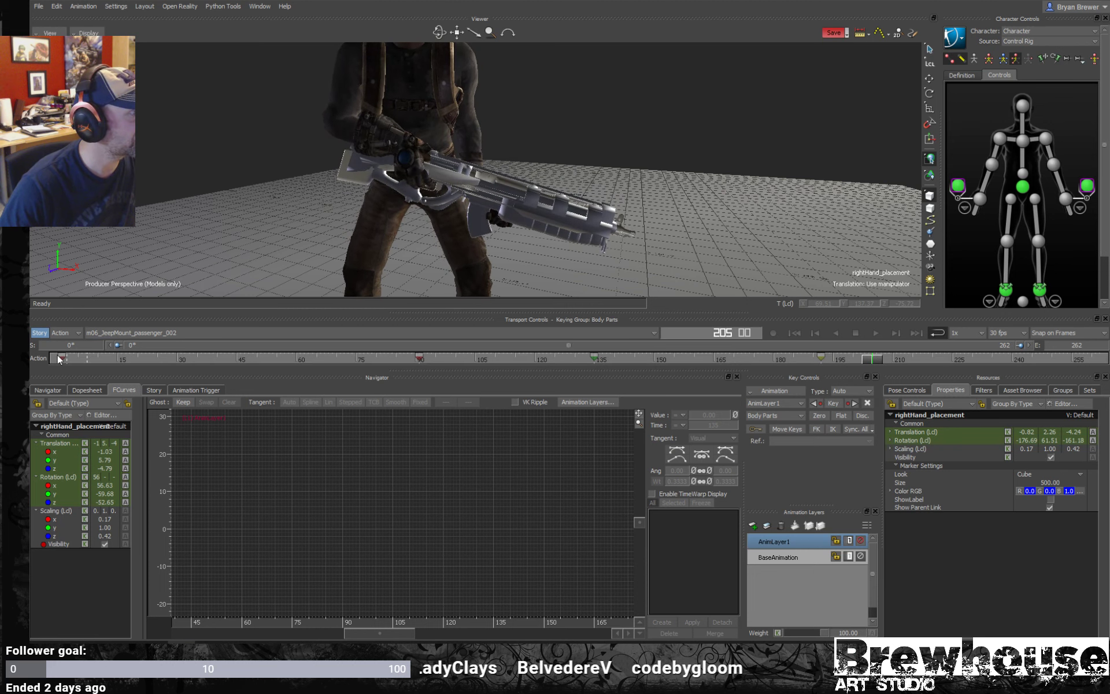
key(ctrl+v)
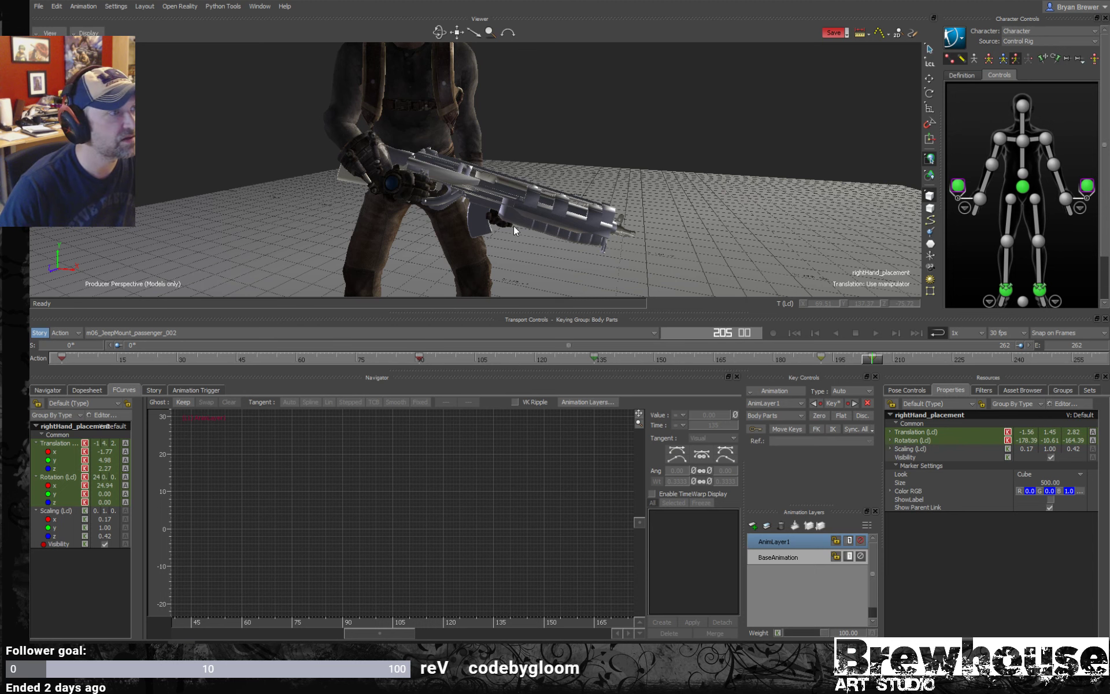
drag(514, 226, 480, 237)
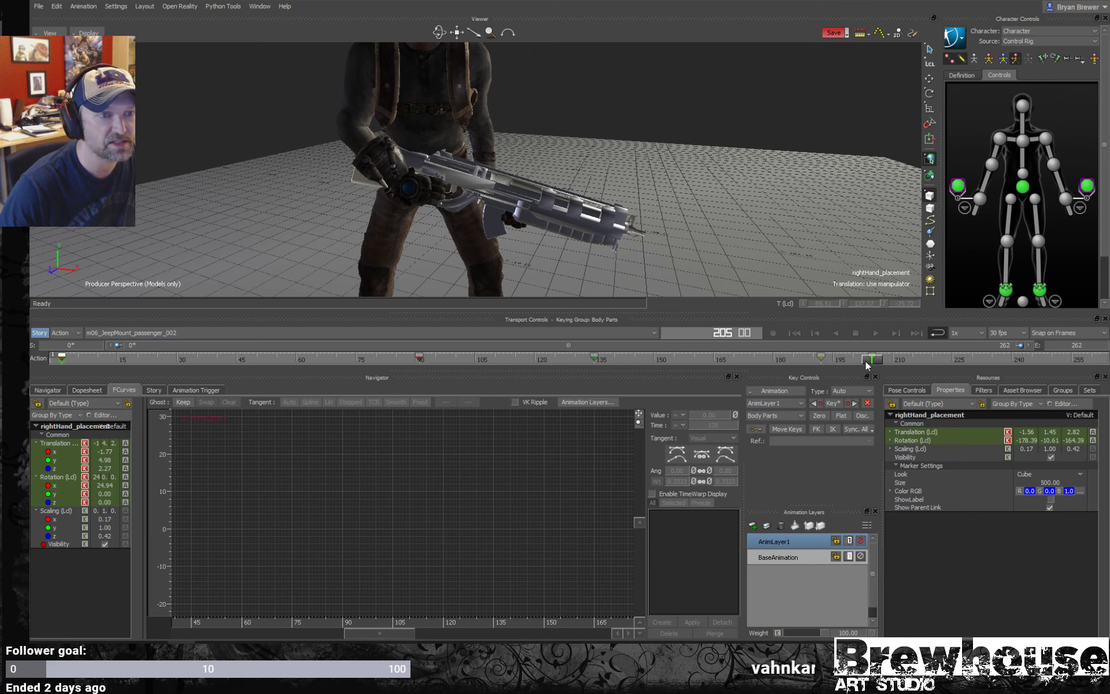
- Scrub back to around frame 100, select Weapon_control with the help of X-ray display, and restore the normal model display
mouse_move(872, 359)
mouse_down()
mouse_move(839, 359)
mouse_move(909, 358)
mouse_move(814, 360)
mouse_move(996, 362)
mouse_move(925, 365)
mouse_move(462, 305)
mouse_up()
ctrl+shift+drag(477, 234, 632, 196)
key(ctrl+a)
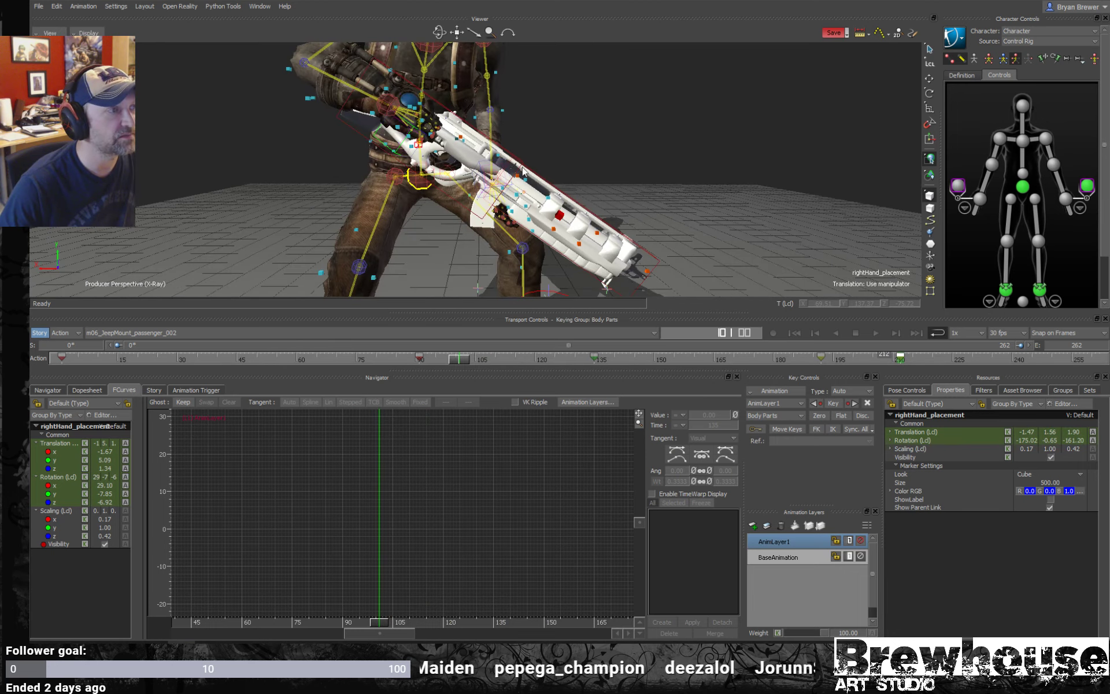
ctrl+shift+drag(523, 170, 348, 129)
click(334, 134)
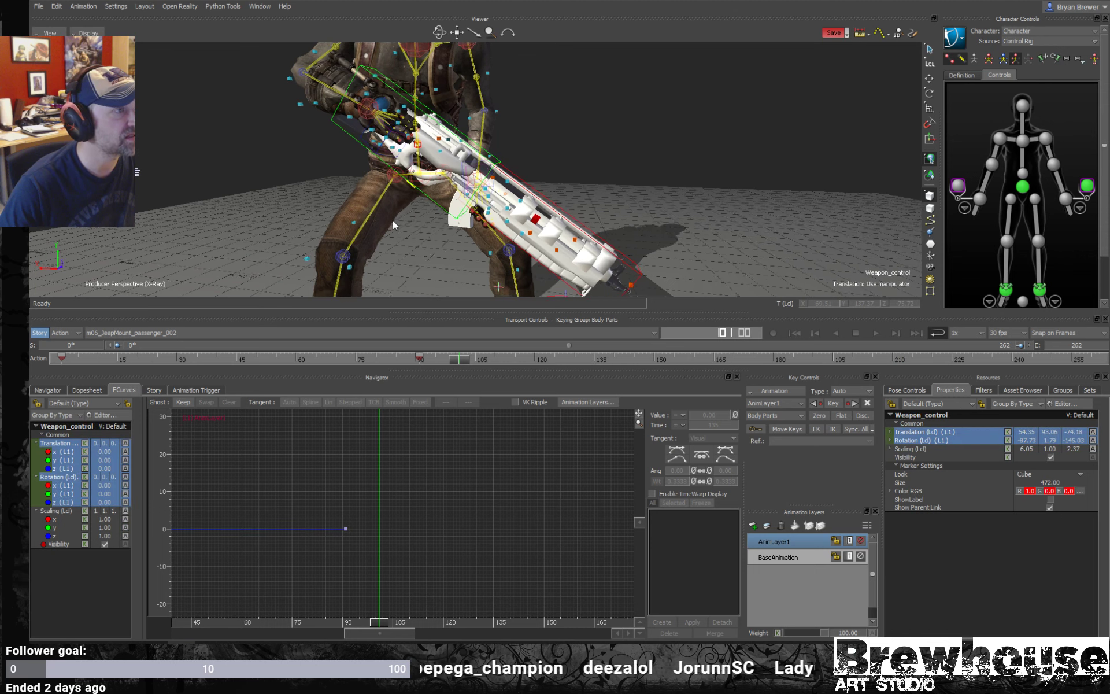
ctrl+shift+drag(393, 224, 558, 250)
key(ctrl+z)
key(ctrl+a)
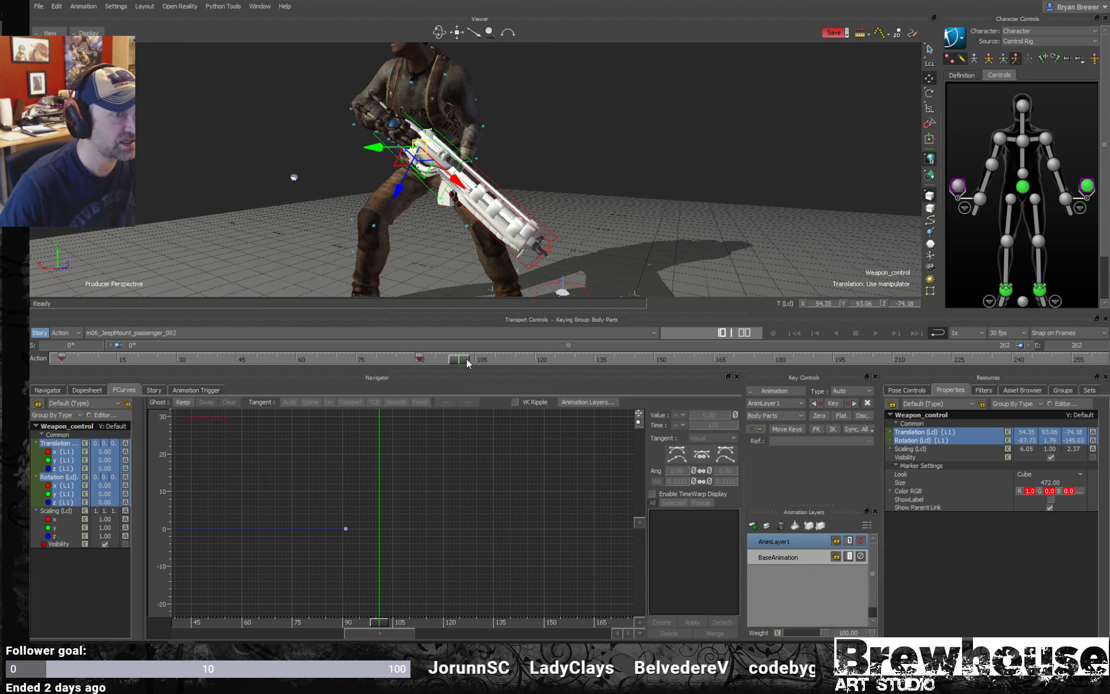
- Play the animation from the first frame and review how the rifle sits against the body, and return to the start
drag(468, 362, 58, 347)
alt+drag(284, 209, 636, 172)
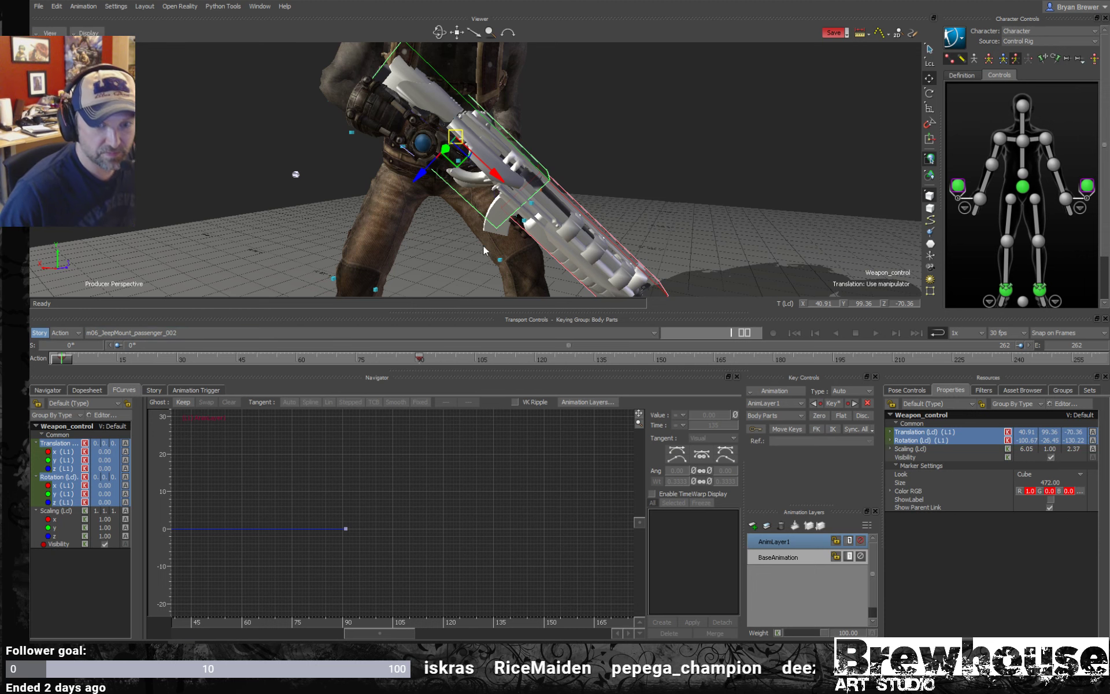
middle_drag(467, 249, 552, 243)
middle_drag(564, 235, 499, 200)
key(space)
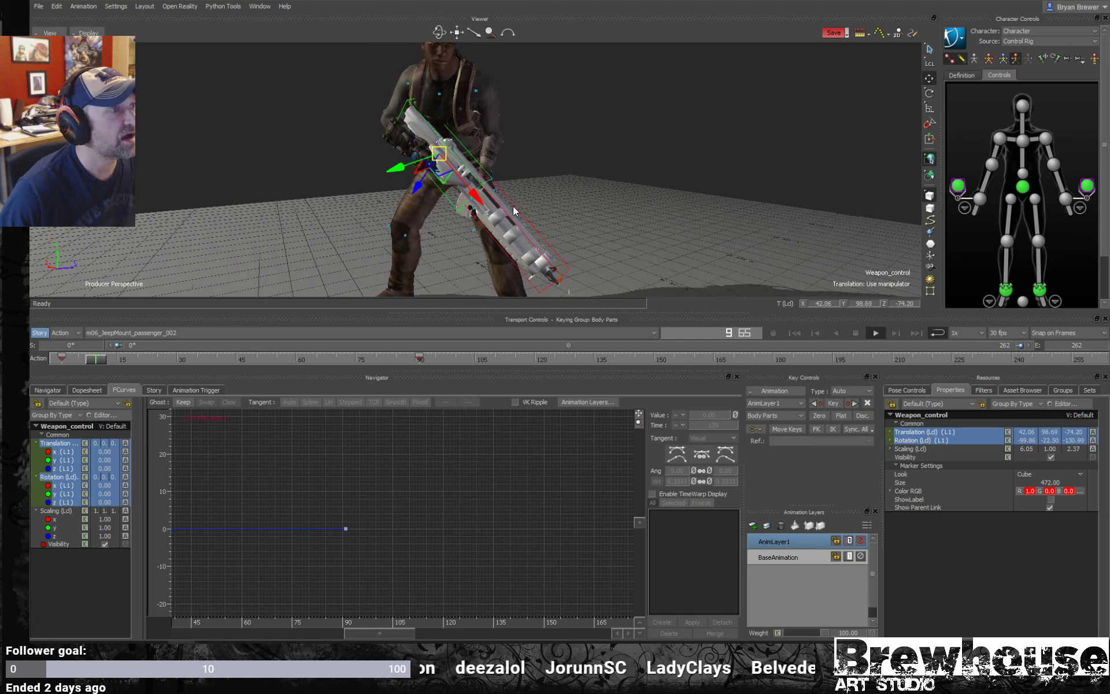
key(space)
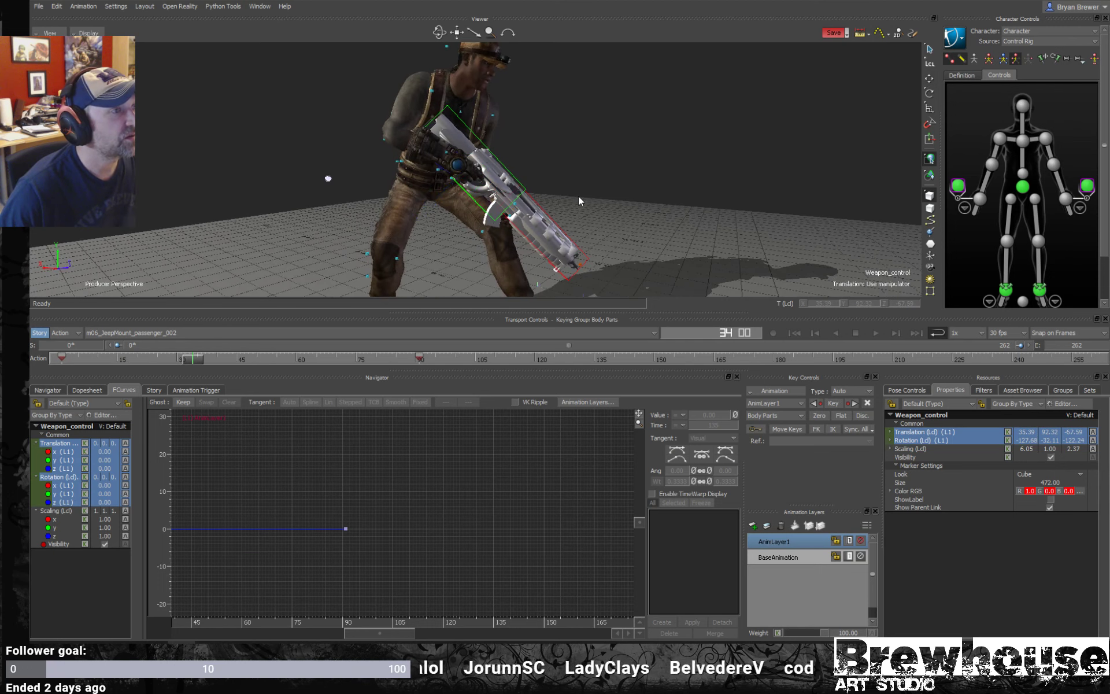
middle_drag(578, 196, 578, 226)
key(space)
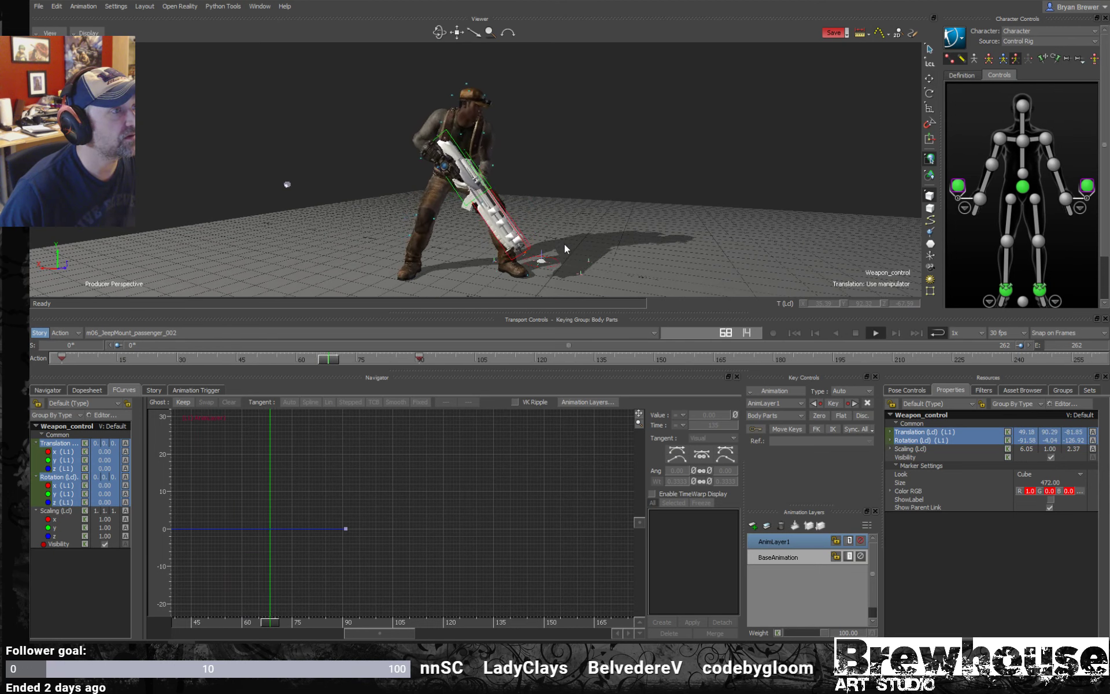
key(space)
drag(366, 361, 62, 358)
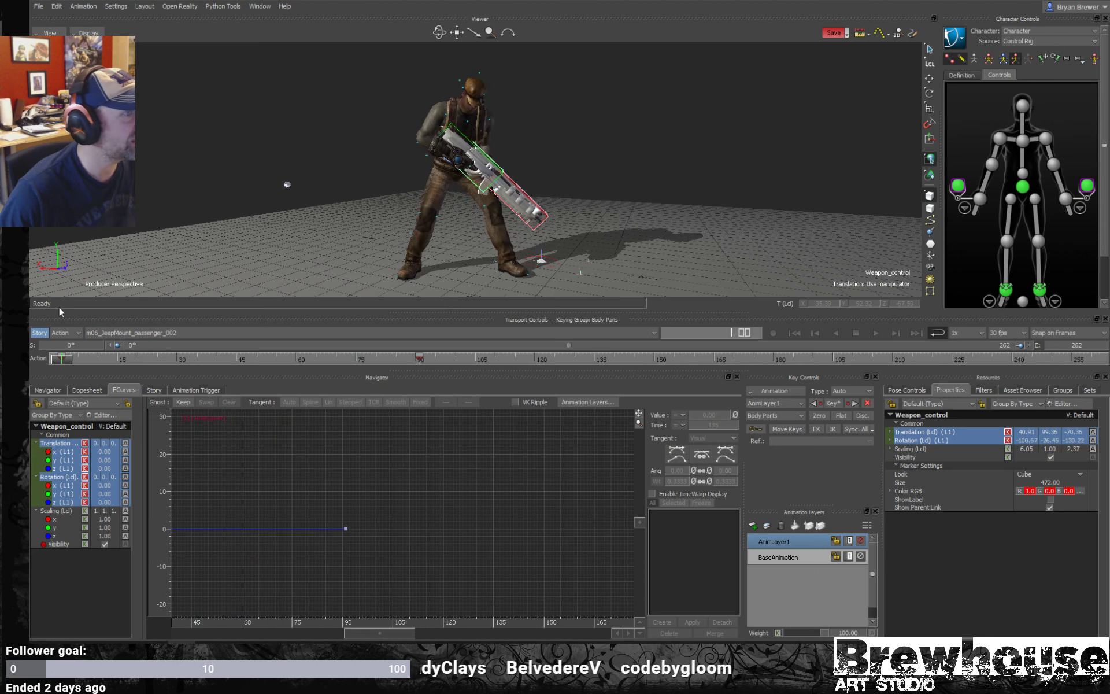
- Move Weapon_control at the first frame by a layer offset of about -1.47, -0.74, -3.05 and fit its curves in the graph
middle_drag(566, 191, 588, 179)
scroll(588, 178, up, 5)
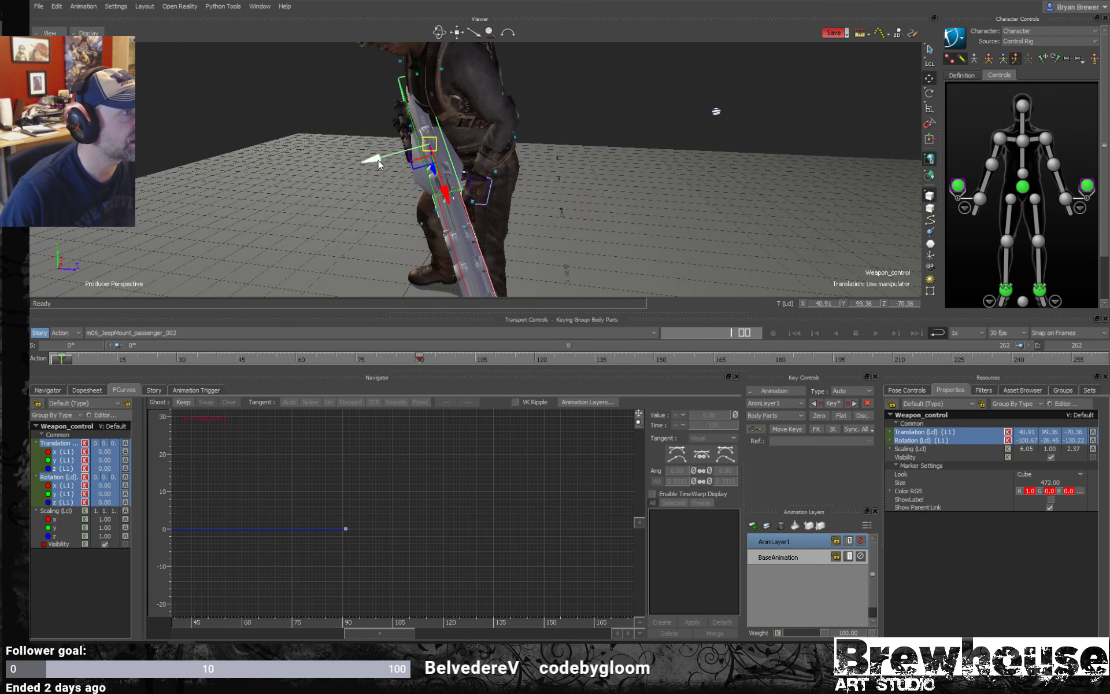
mouse_move(369, 161)
mouse_down()
mouse_move(245, 192)
mouse_move(361, 173)
mouse_up()
middle_drag(360, 173, 507, 186)
scroll(472, 168, down, 5)
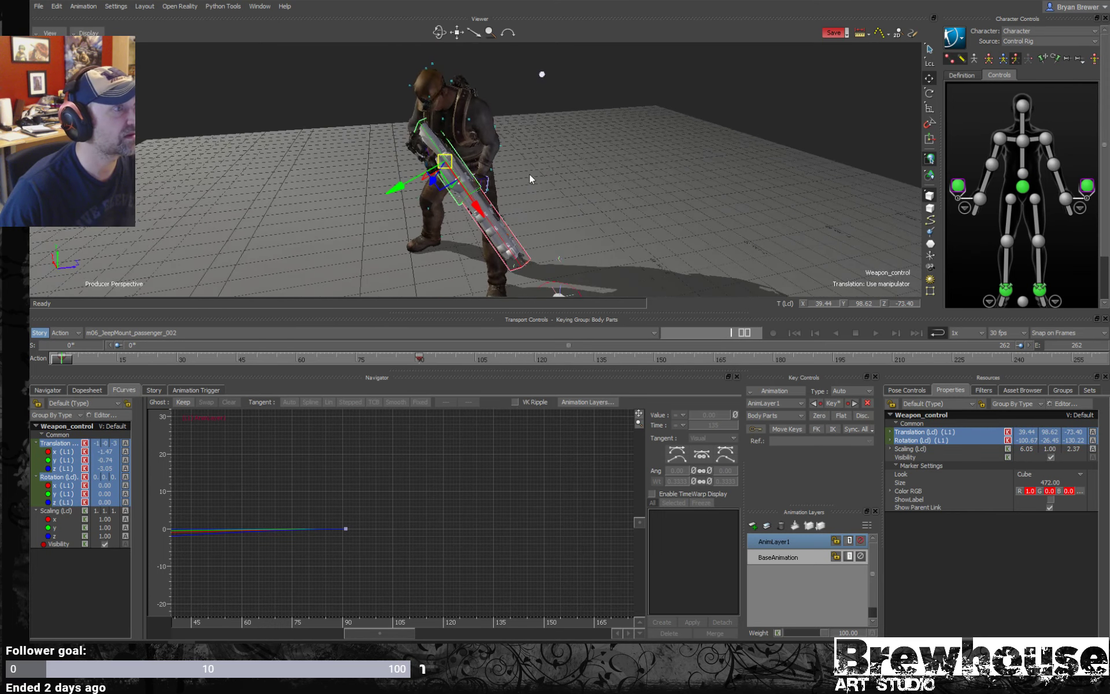
key(f)
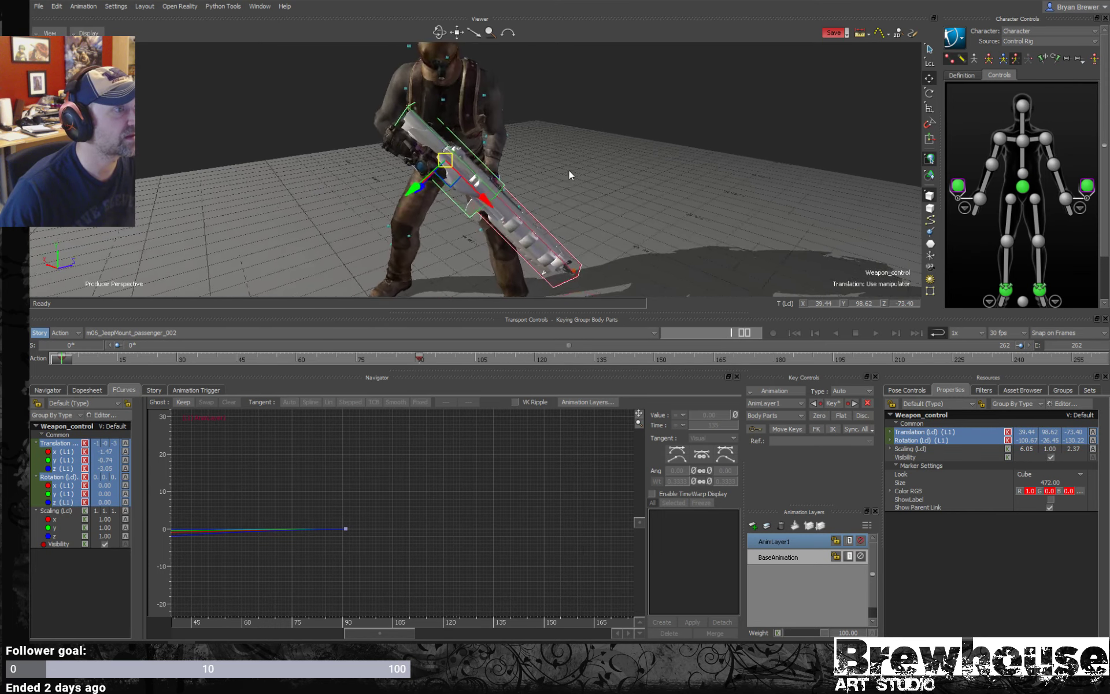
key(a)
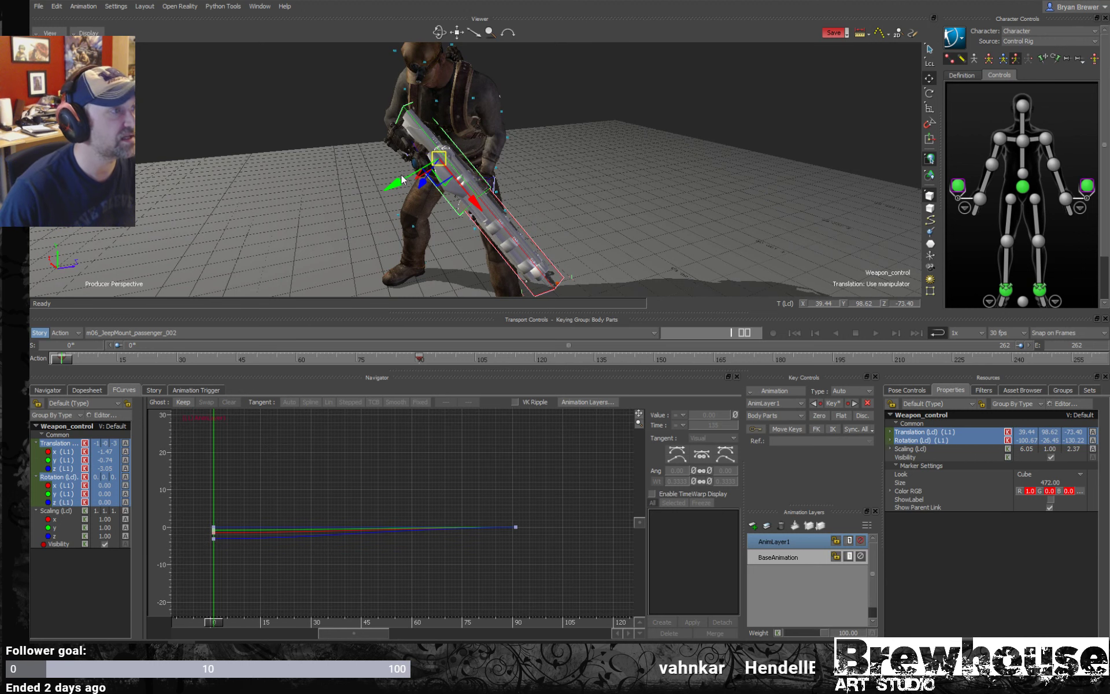
- Rotate Weapon_control at the first frame to about -101.11, -30.64, -129.30, raise it to about 43.4, 103.4, -77.1, and key it
drag(425, 218, 426, 219)
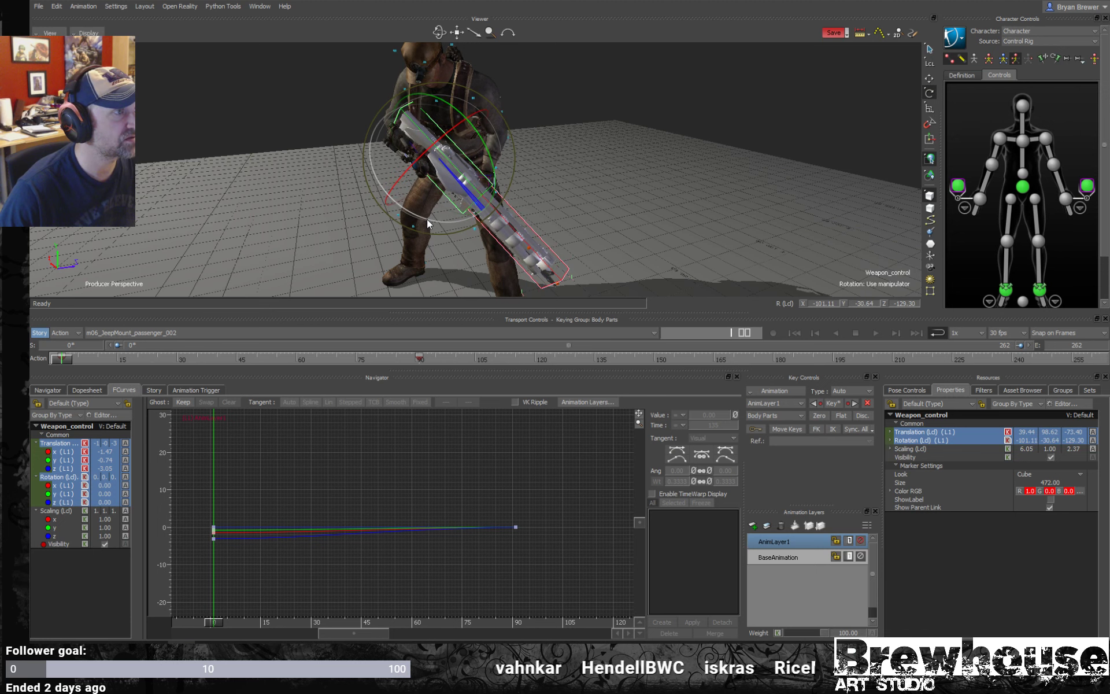
key(t)
mouse_move(482, 166)
ctrl+shift+mouse_down()
mouse_move(505, 151)
mouse_move(486, 186)
ctrl+shift+mouse_up()
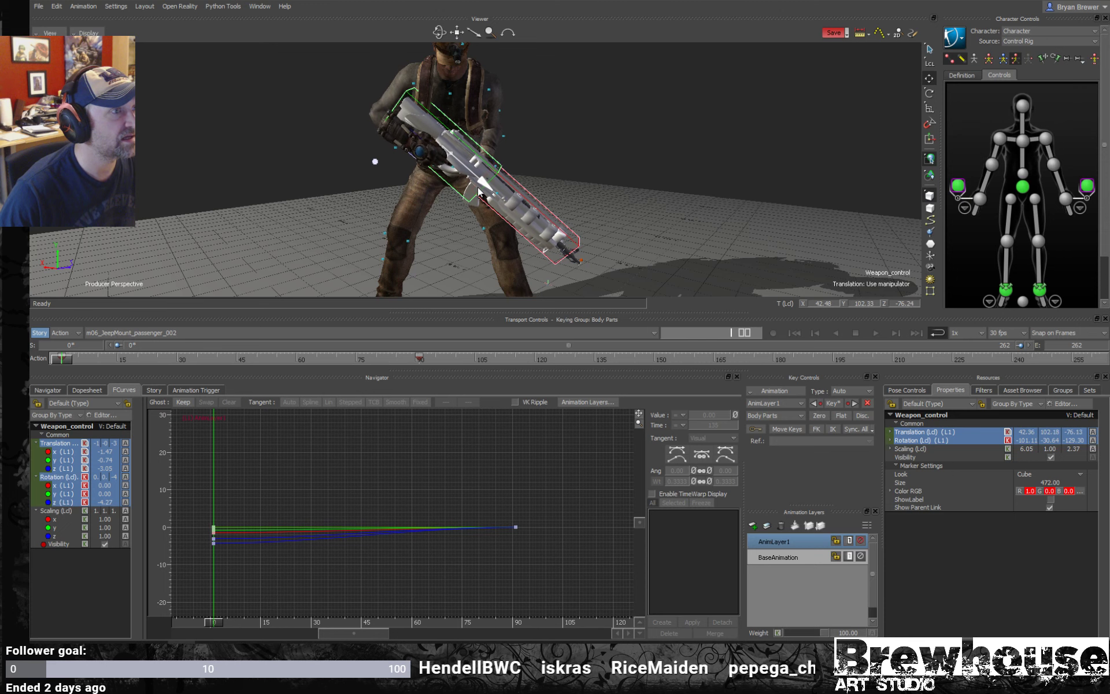
- Hide the C3D:optical marker hierarchy from the schematic, clear the selection, and return to the perspective view
click(576, 264)
ctrl+shift+drag(588, 235, 616, 198)
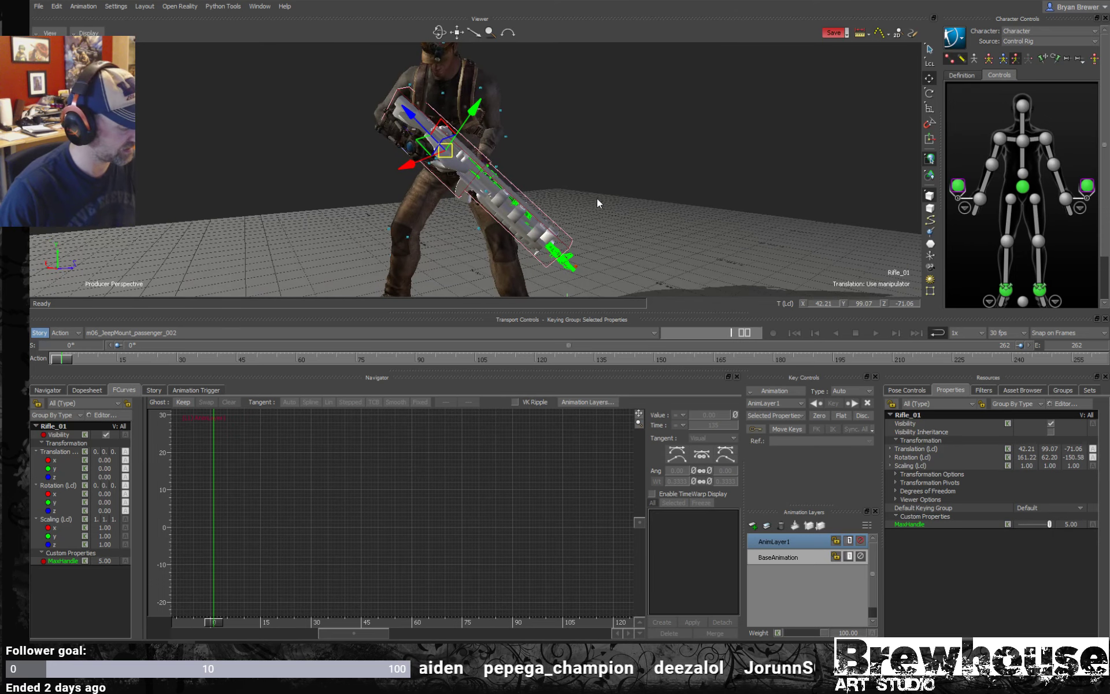
click(597, 199)
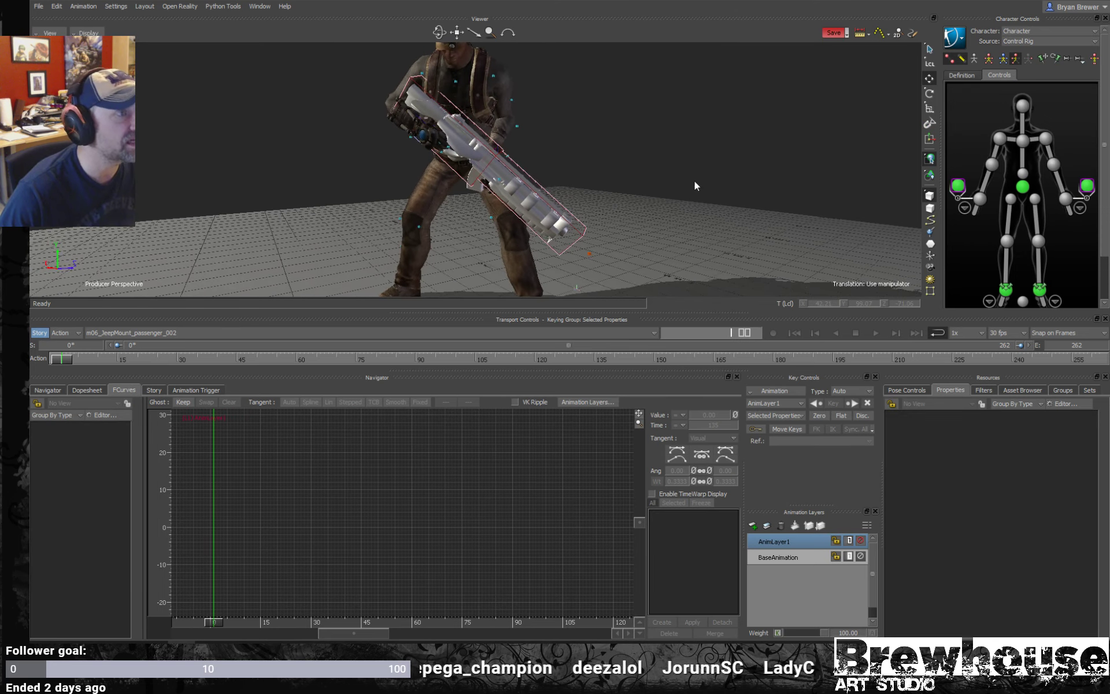
key(ctrl+w)
shift+drag(804, 140, 678, 175)
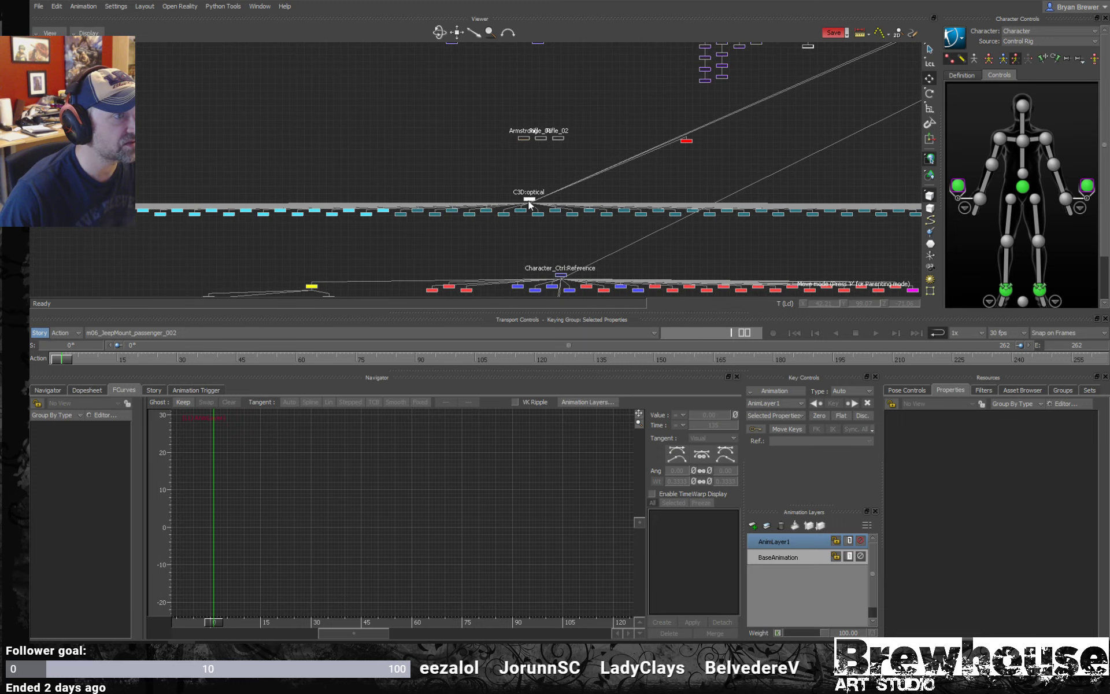
double_click(529, 199)
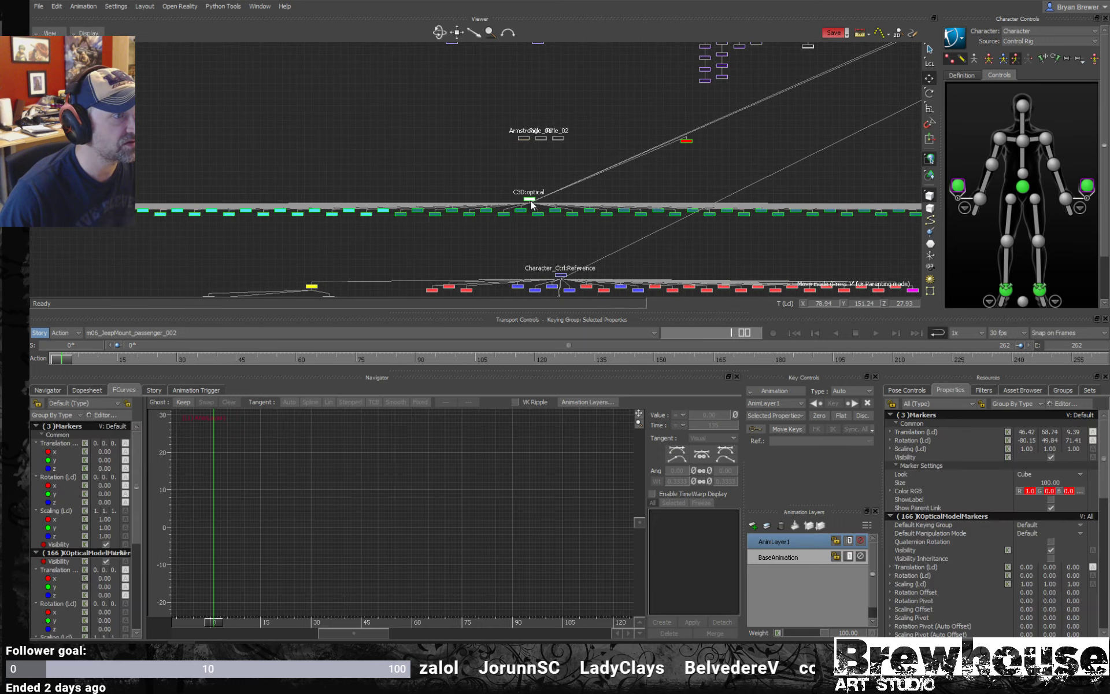
click(609, 185)
key(ctrl+w)
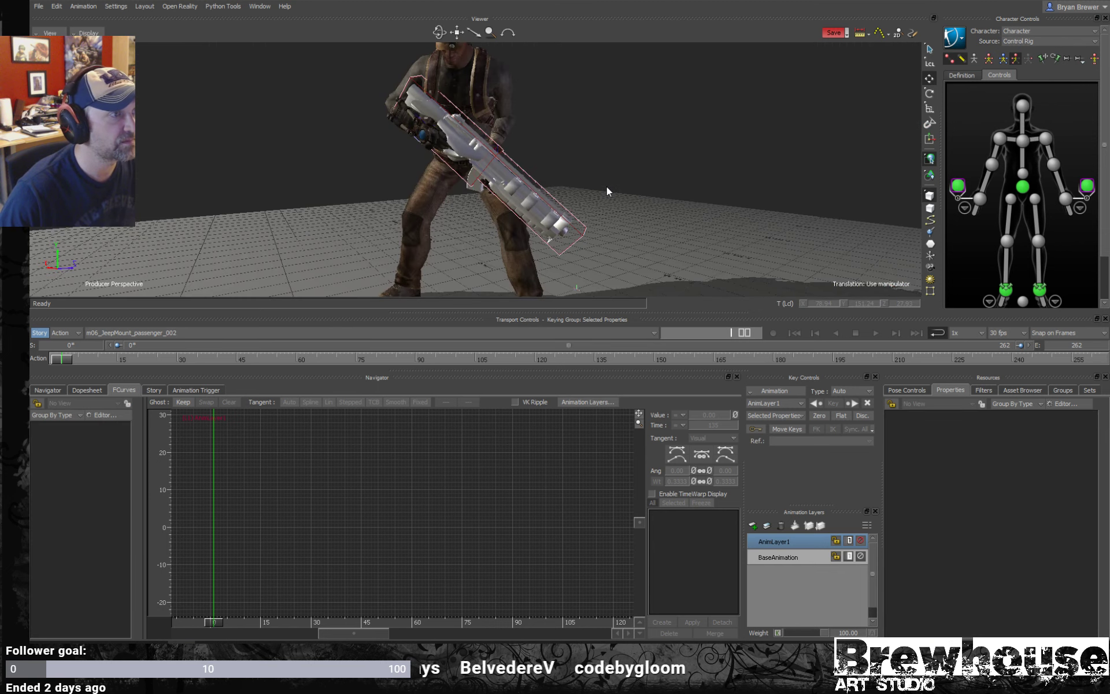
- Reselect Weapon_control and key its zero layer offset near frame 101
ctrl+drag(606, 187, 586, 76)
ctrl+drag(481, 204, 592, 179)
click(440, 181)
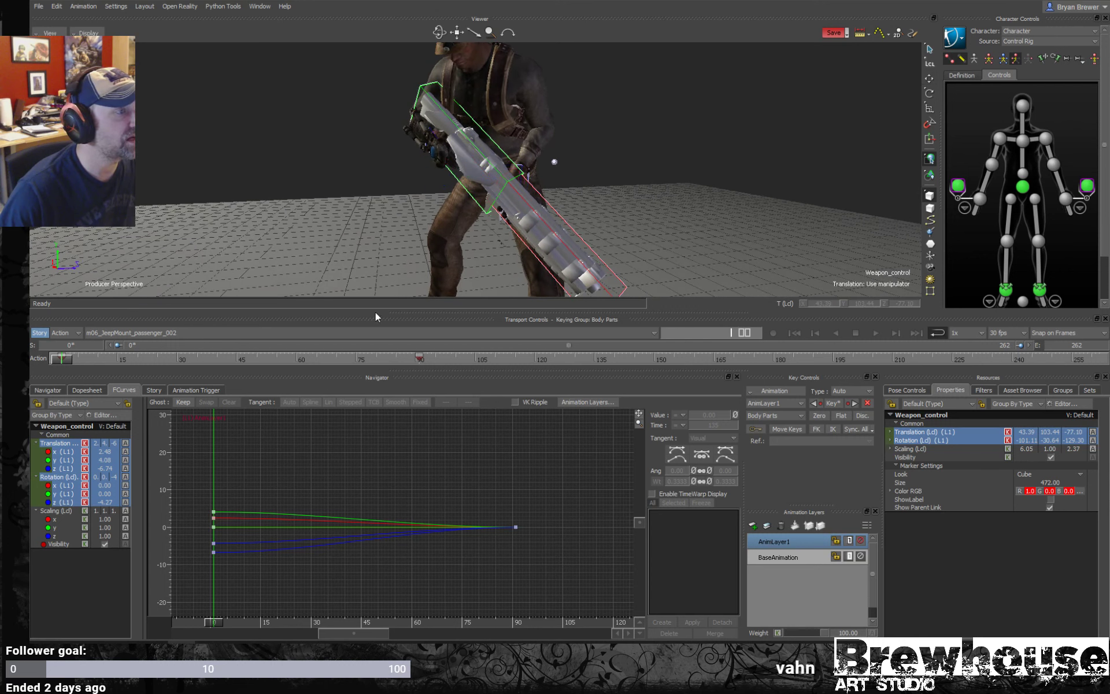
drag(61, 359, 418, 361)
key(k)
- At frame 91, move Weapon_control to about 38.9, 94.4, -79 and rotate it to about -110.15, -23.37, -128.74
ctrl+shift+drag(581, 128, 503, 159)
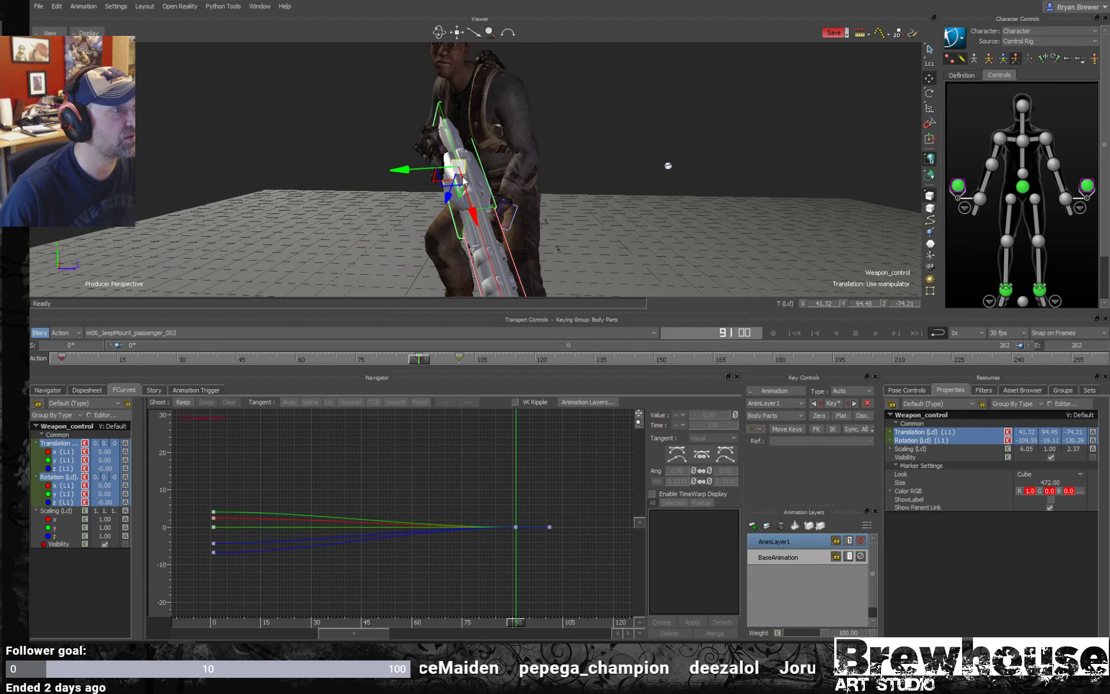
drag(409, 168, 397, 165)
key(r)
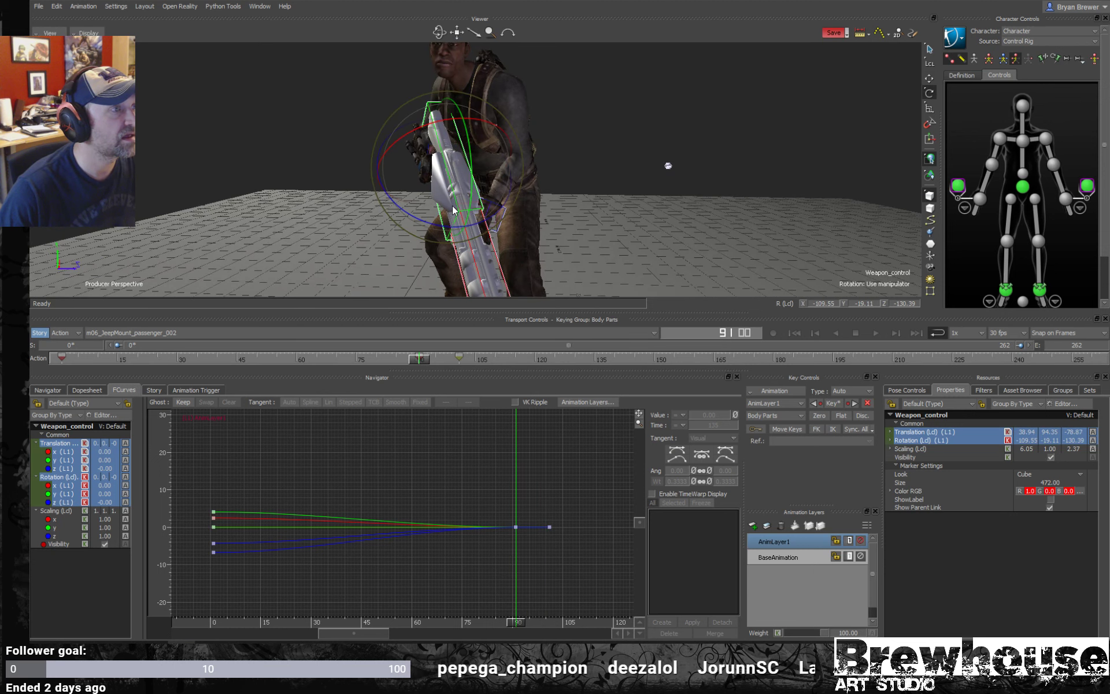
drag(427, 221, 430, 221)
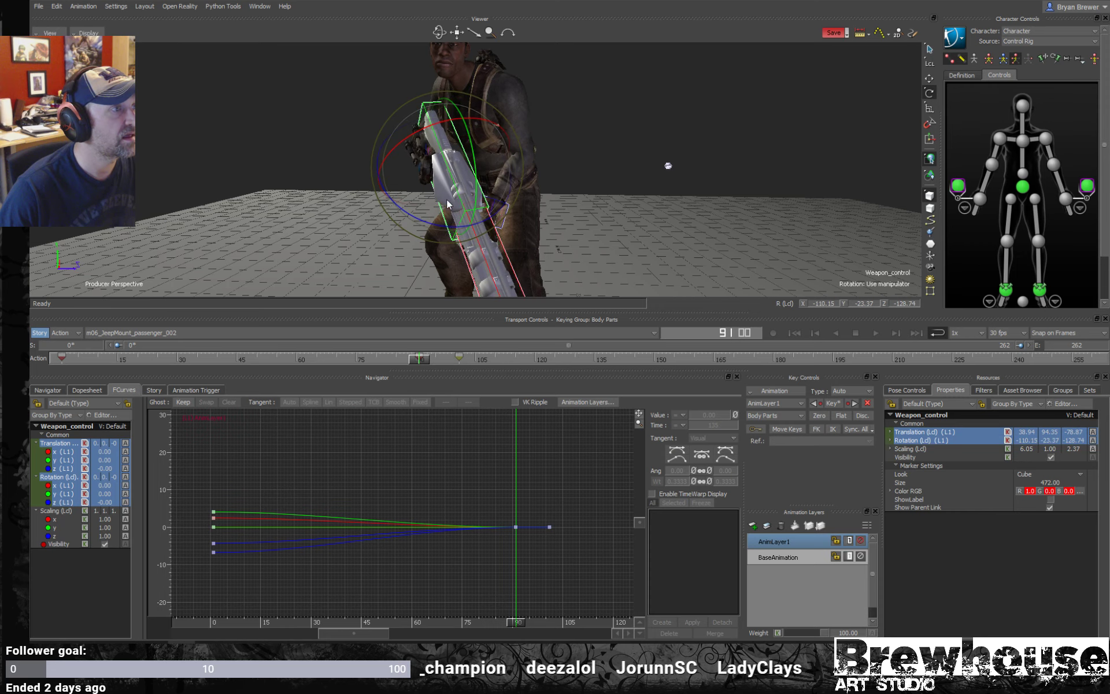
- Key the adjusted position and rotation of the weapon control at frame 91 on AnimLayer1
key(t)
ctrl+shift+drag(535, 197, 569, 266)
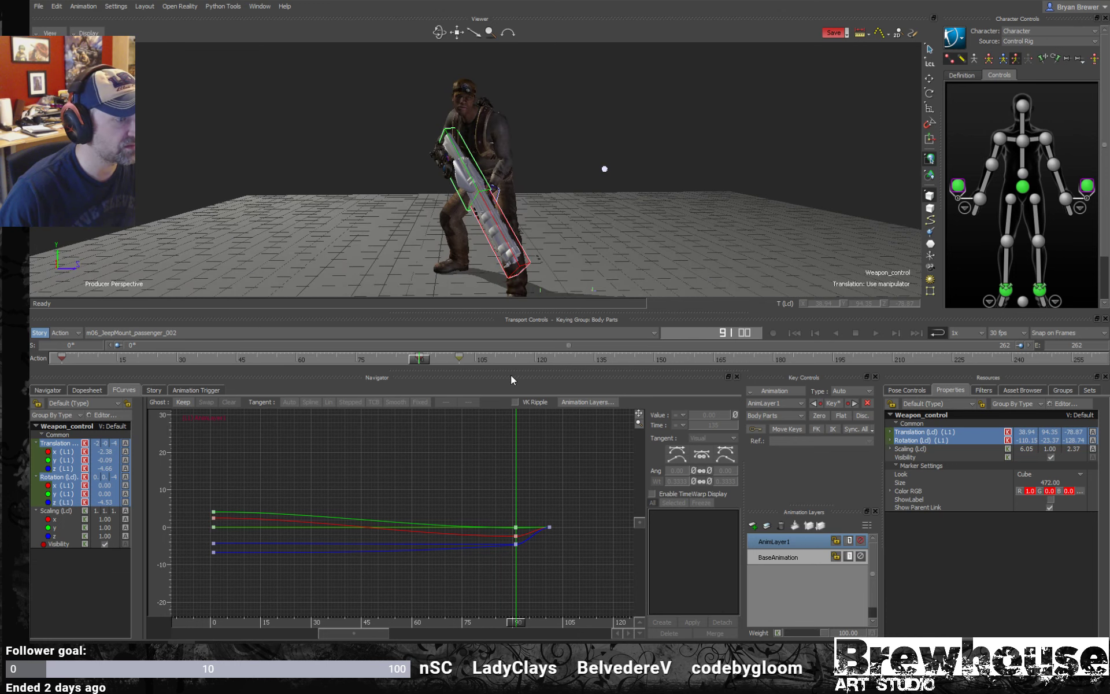
- Play the animation from frame 0 with only the models displayed to review the weapon's motion
drag(445, 356, 64, 358)
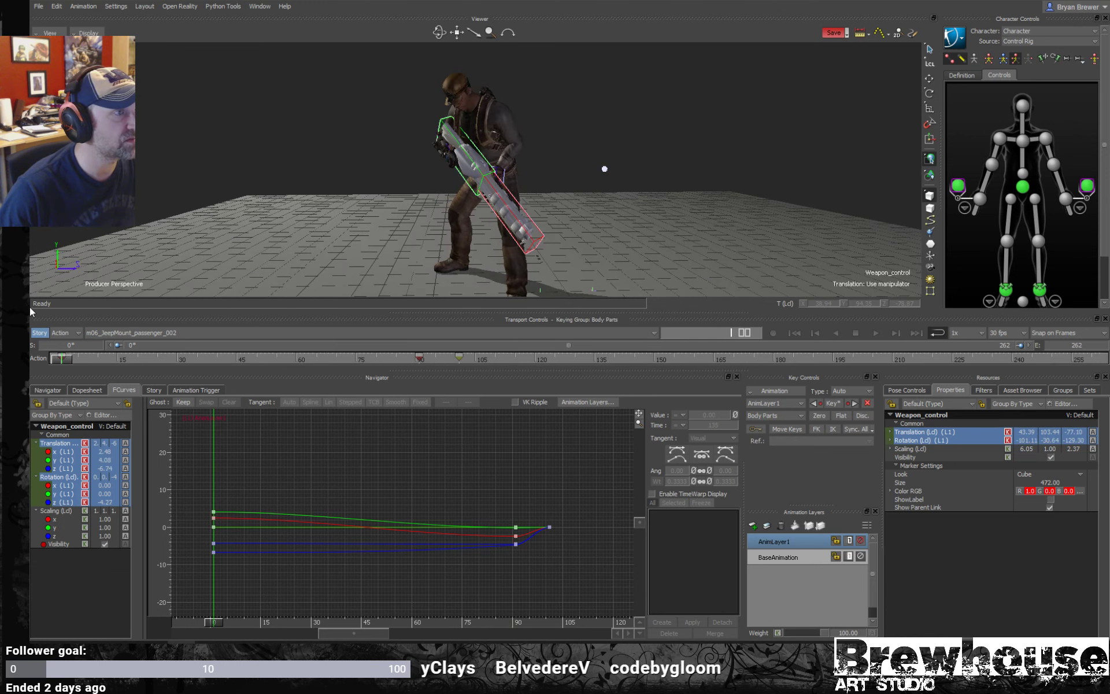
key(space)
key(ctrl+a)
ctrl+shift+drag(441, 191, 630, 212)
key(space)
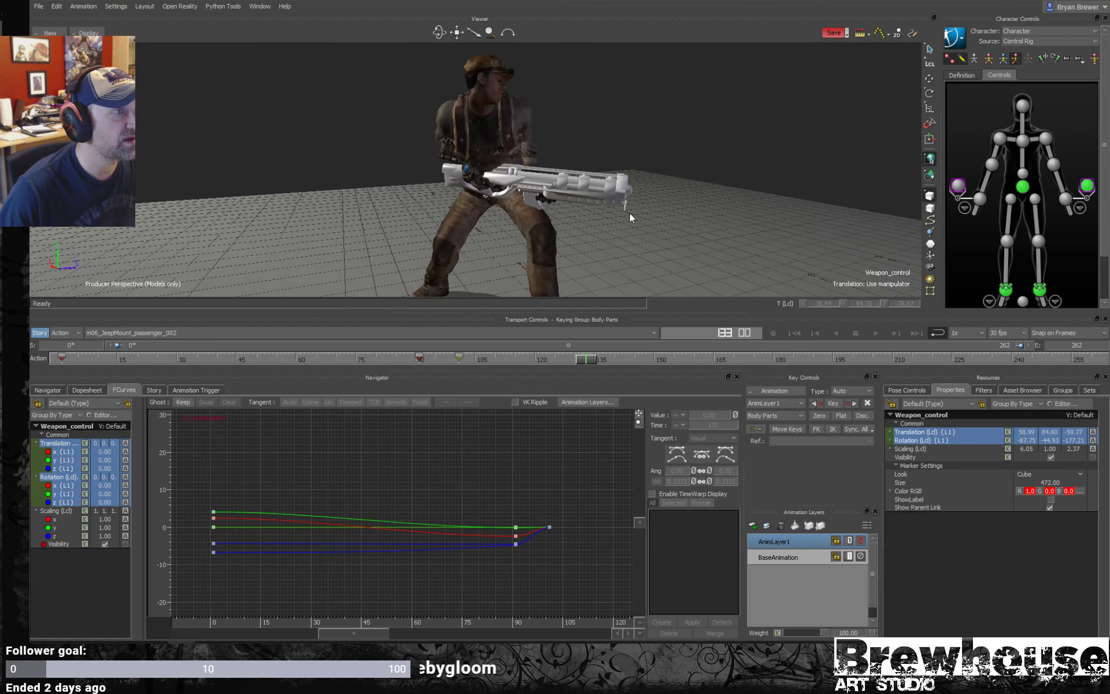
- Adjust the right shoulder effector at frame 91 to suit the weapon hold and key it on AnimLayer1
click(1004, 138)
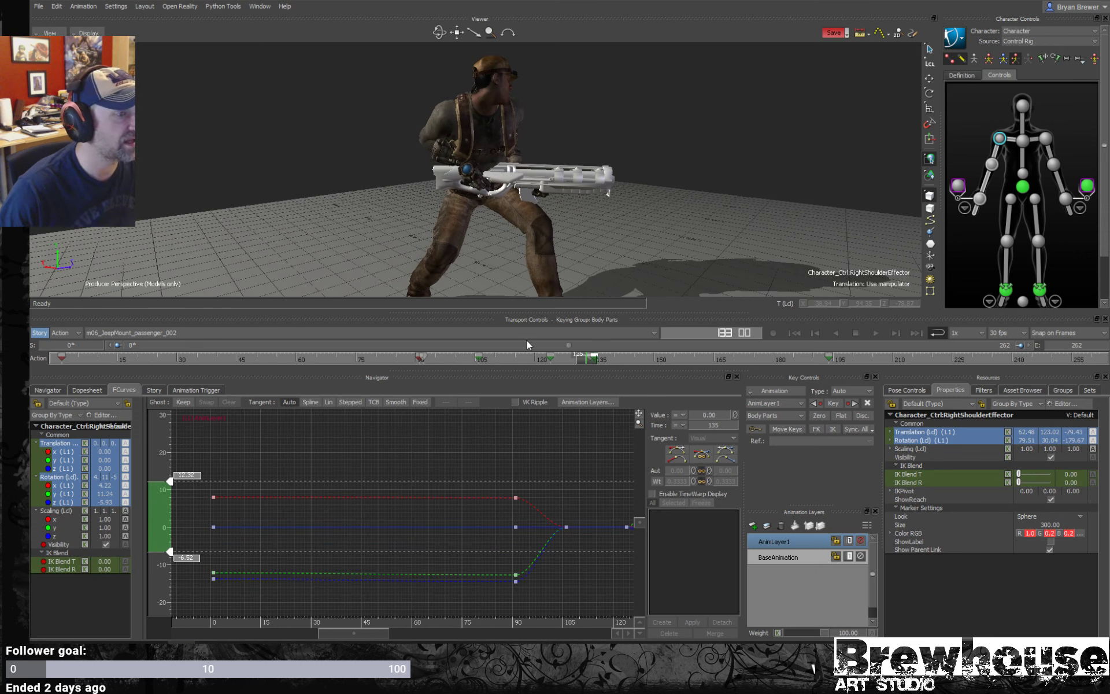
drag(586, 364, 418, 360)
key(k)
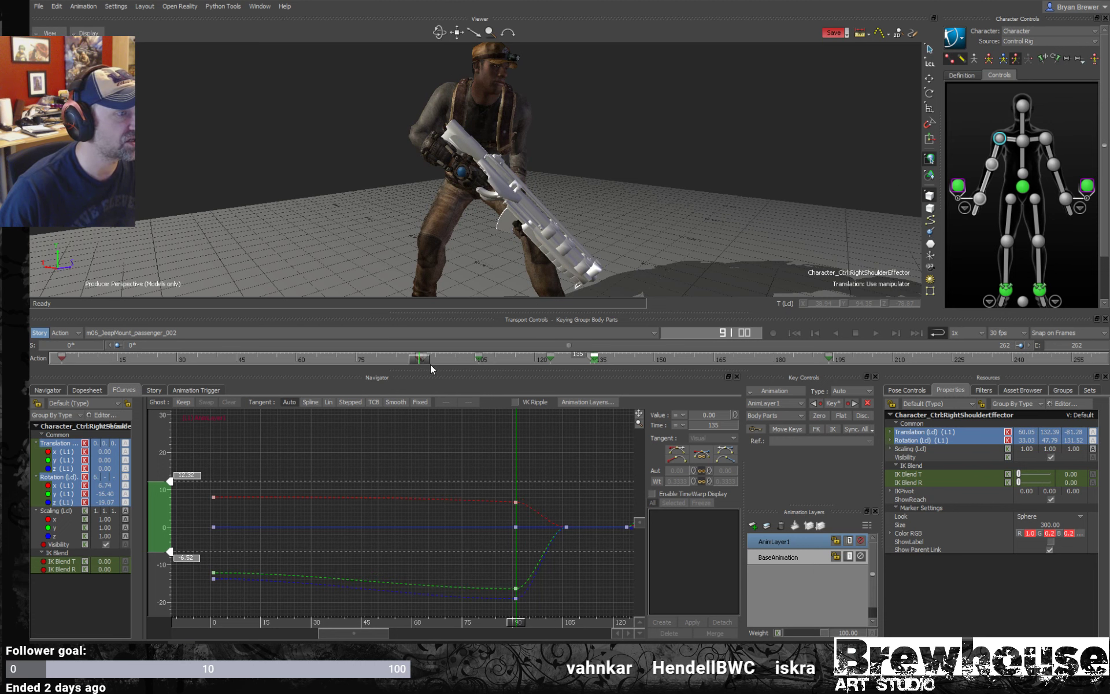
- At frame 101, offset Weapon_control by about -0.4, -0.3, -4.3 with about -6 degrees of Z rotation, and key it on AnimLayer1
drag(418, 359, 474, 365)
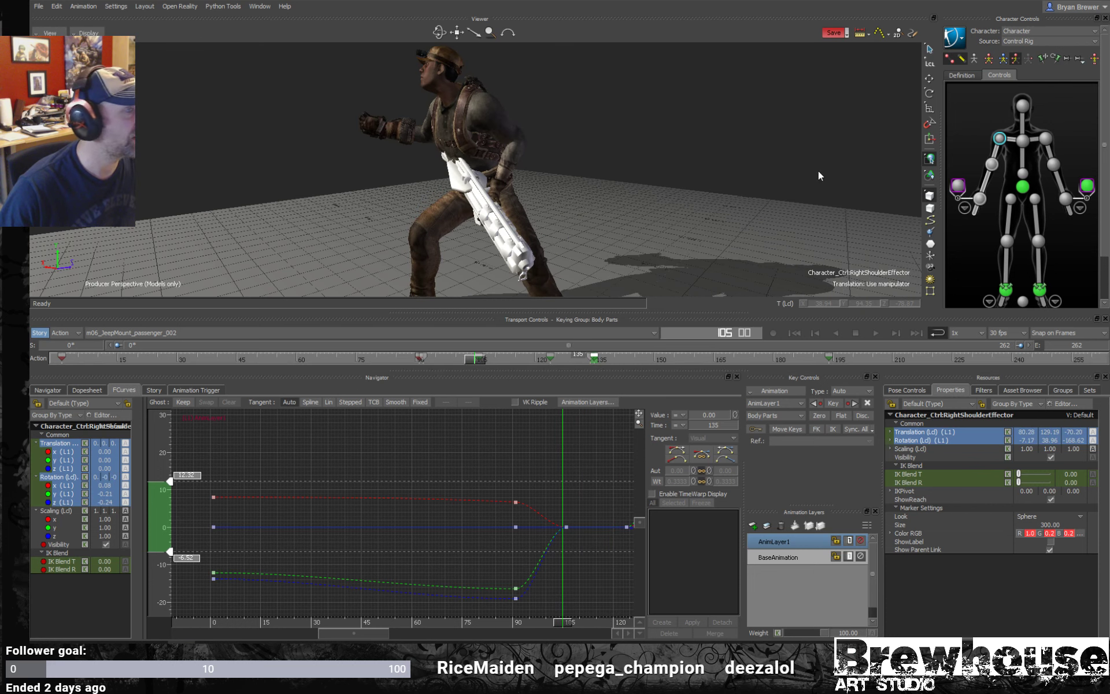
ctrl+shift+drag(575, 284, 555, 283)
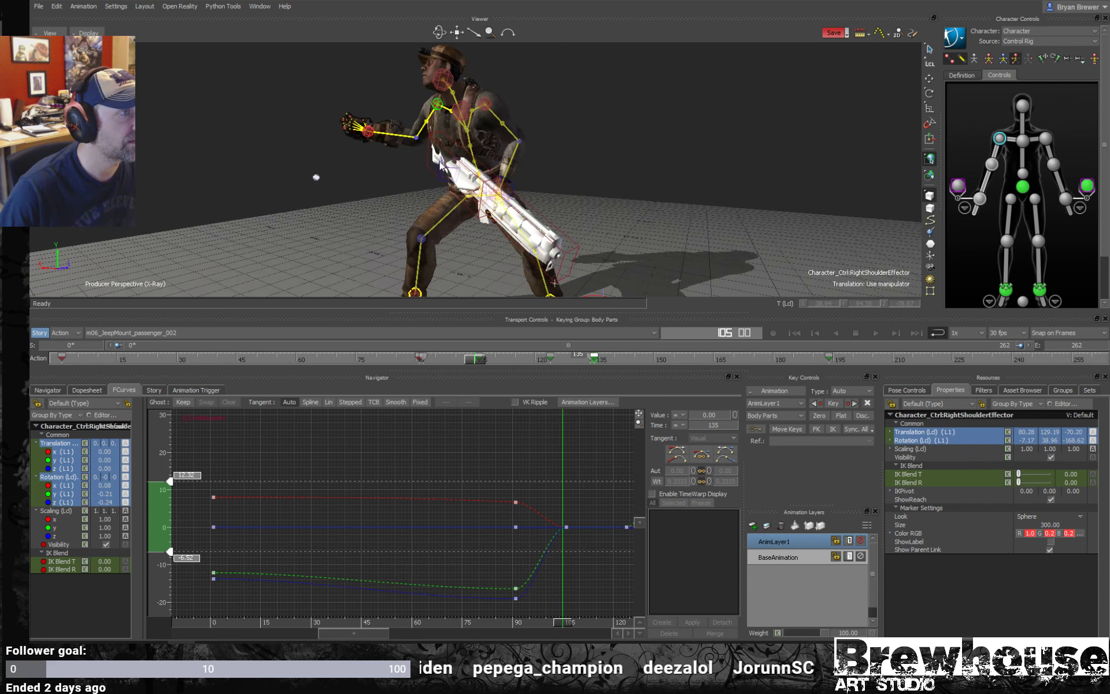
click(431, 168)
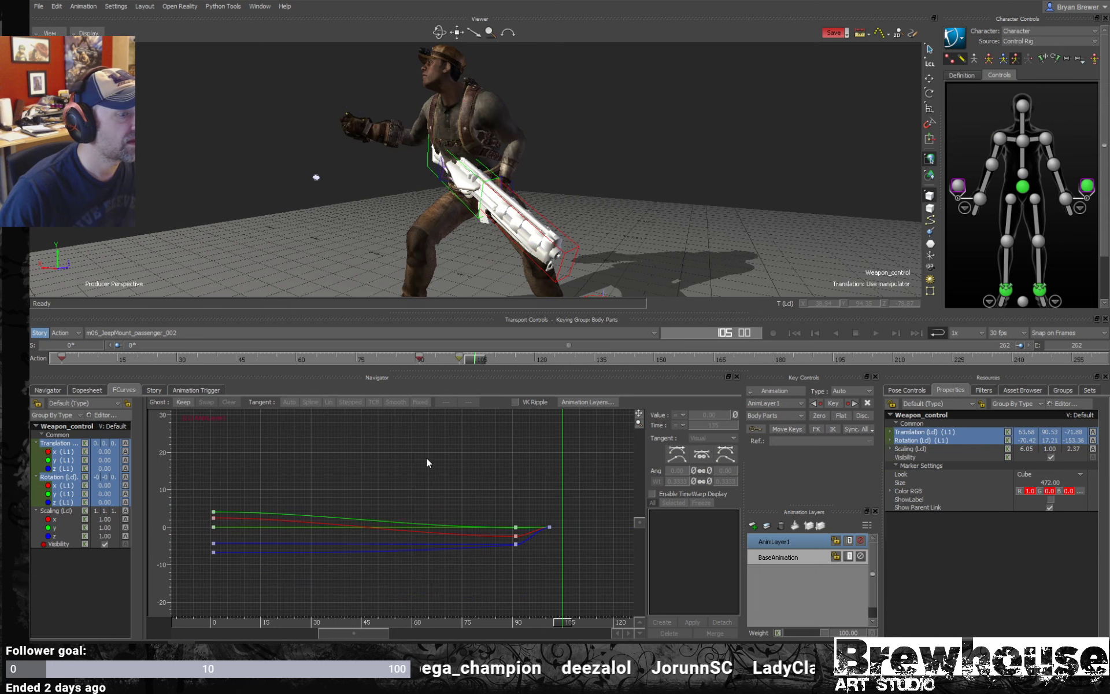
shift+drag(462, 446, 383, 461)
mouse_move(504, 475)
ctrl+mouse_down()
mouse_move(431, 482)
mouse_move(426, 473)
mouse_move(497, 477)
ctrl+mouse_up()
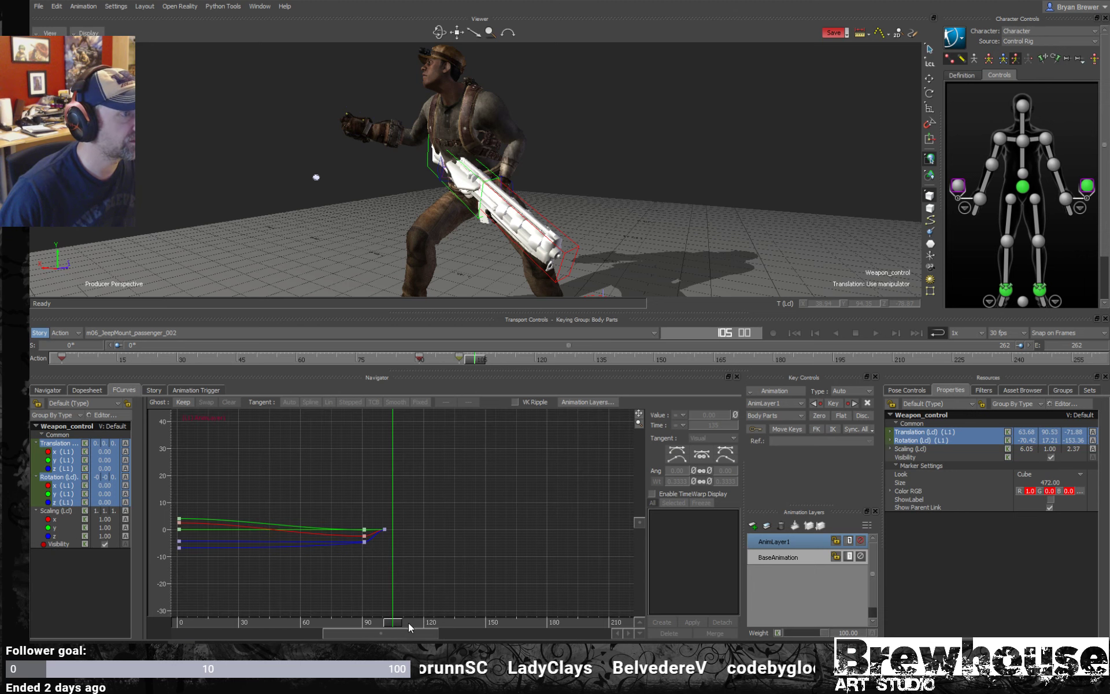
mouse_move(396, 622)
mouse_down()
mouse_move(365, 625)
mouse_move(384, 626)
mouse_up()
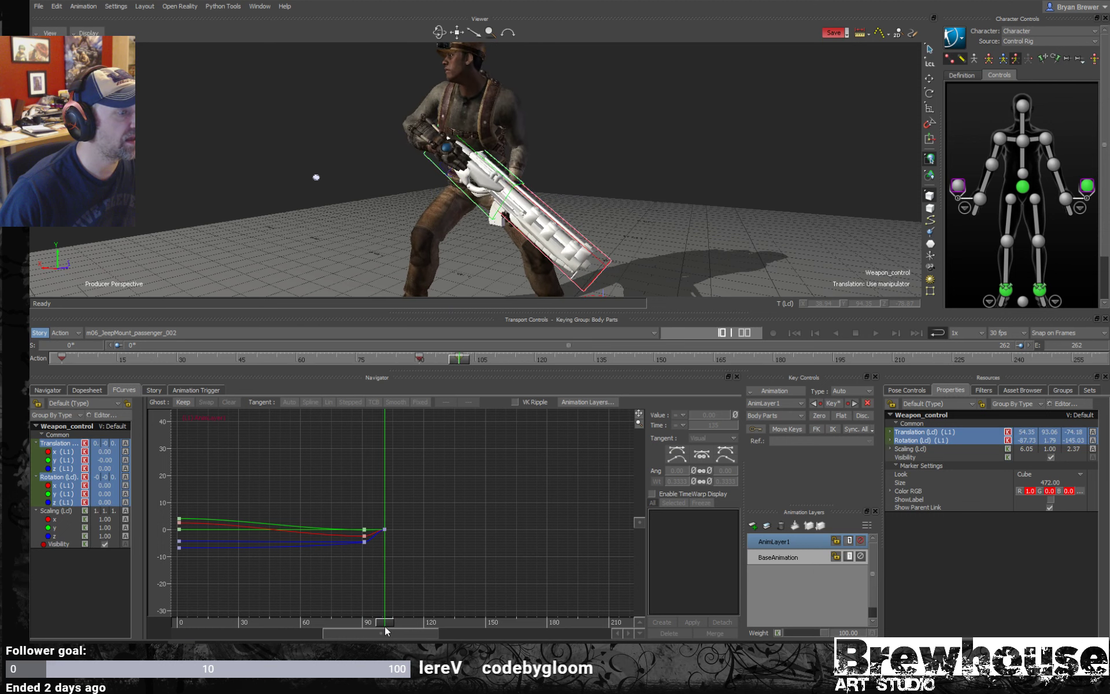
ctrl+shift+drag(598, 190, 505, 188)
key(r)
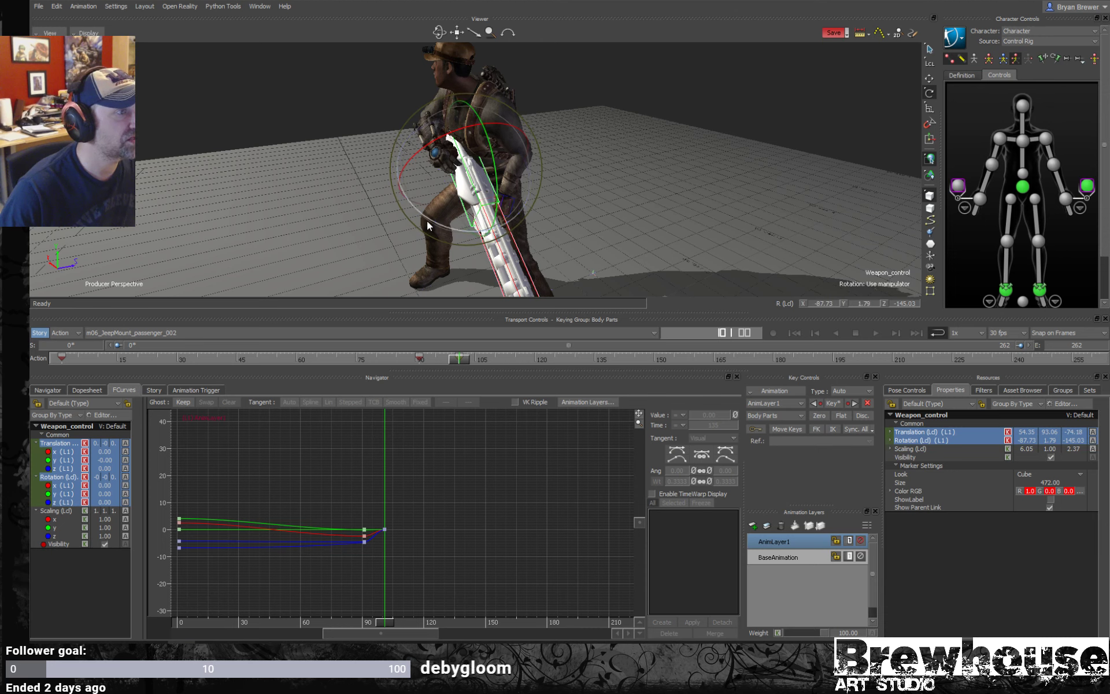
drag(426, 220, 455, 189)
key(t)
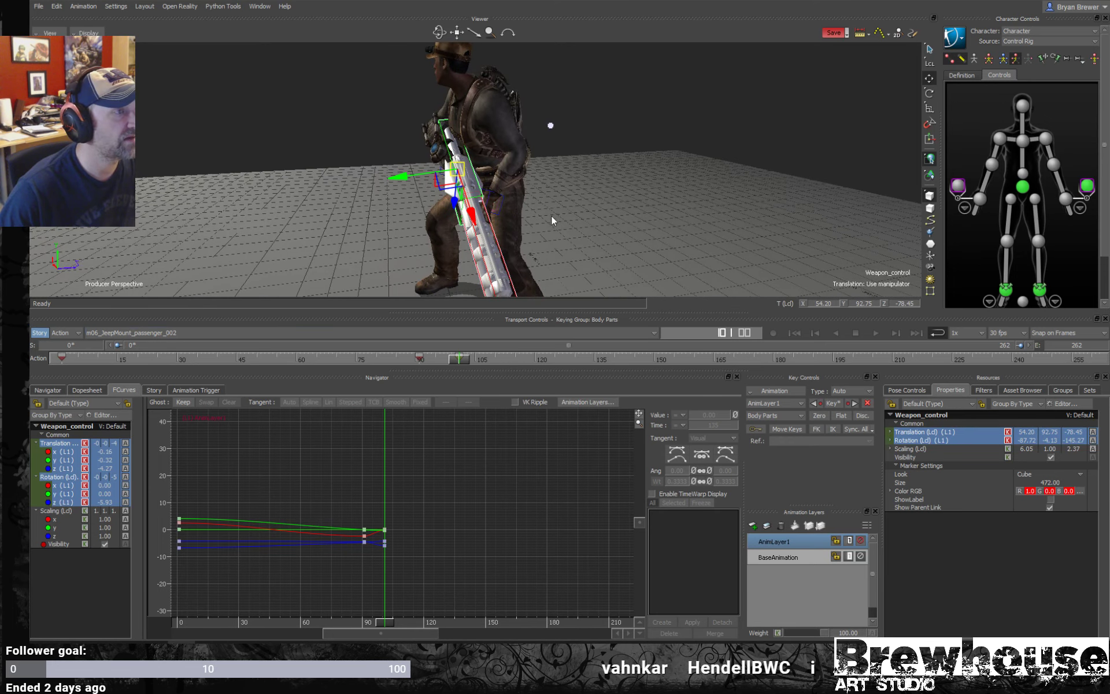
mouse_move(552, 221)
ctrl+shift+mouse_down()
mouse_move(589, 203)
mouse_move(555, 193)
mouse_move(503, 246)
mouse_move(542, 230)
mouse_move(501, 230)
mouse_move(508, 250)
mouse_move(522, 229)
mouse_move(554, 224)
ctrl+shift+mouse_up()
ctrl+shift+drag(625, 227, 580, 415)
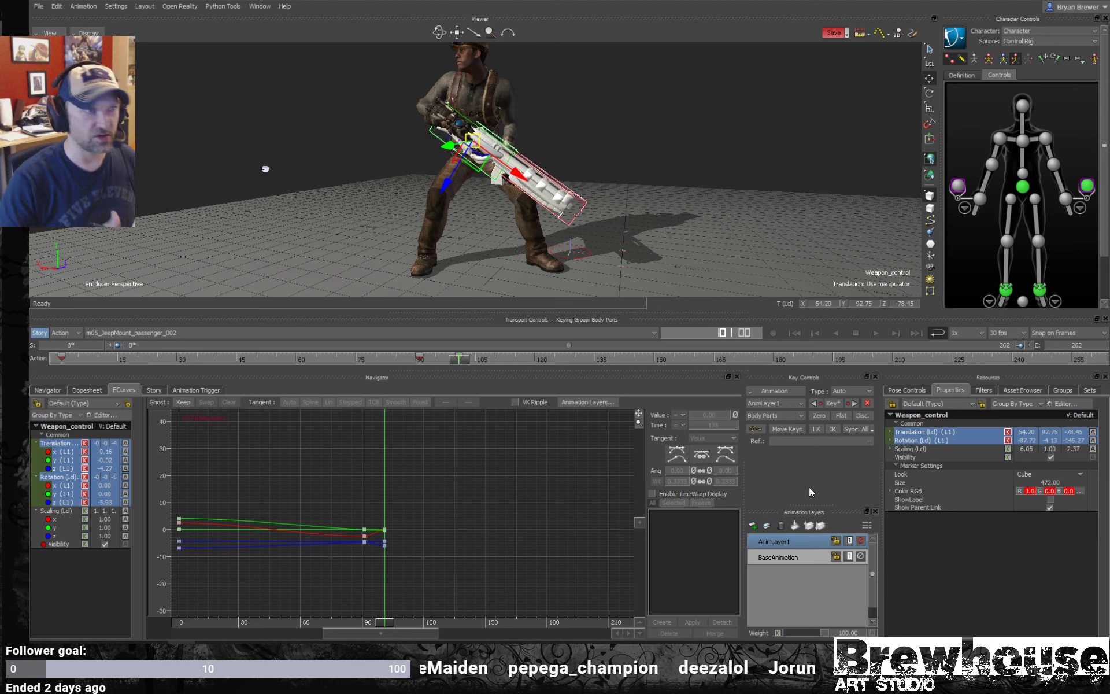
- At frame 108, offset Weapon_control by about 2.7, -4.1, -8.4 with about -17 degrees of Z rotation, and key it
ctrl+shift+drag(655, 207, 599, 209)
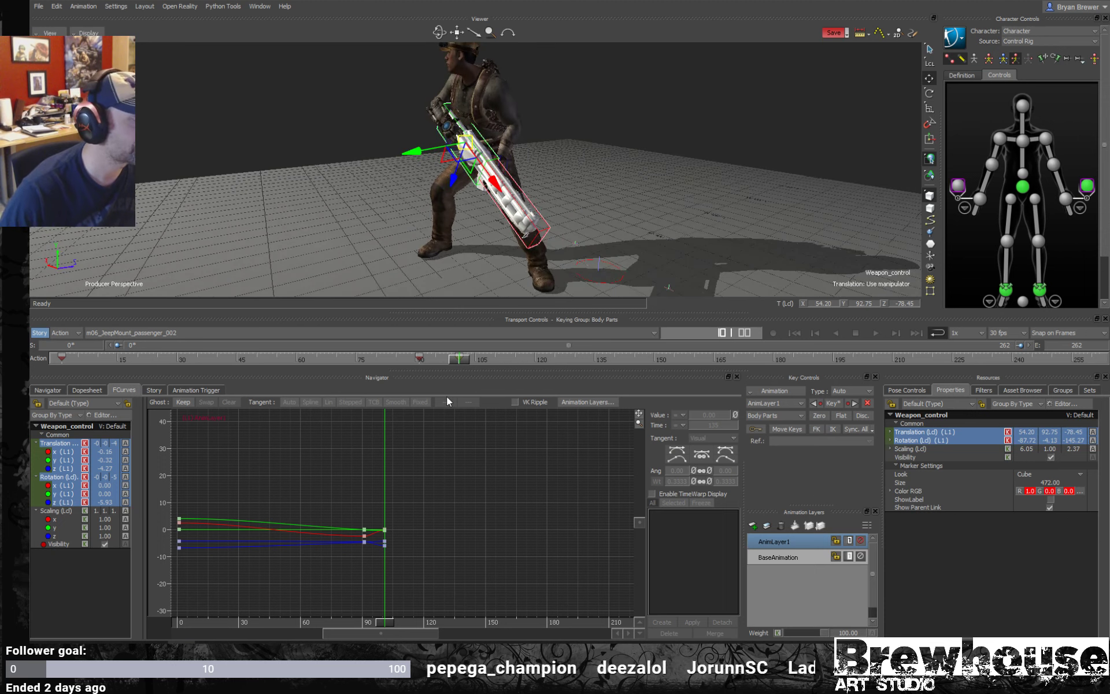
drag(463, 359, 491, 365)
ctrl+shift+drag(509, 173, 480, 106)
key(r)
key(t)
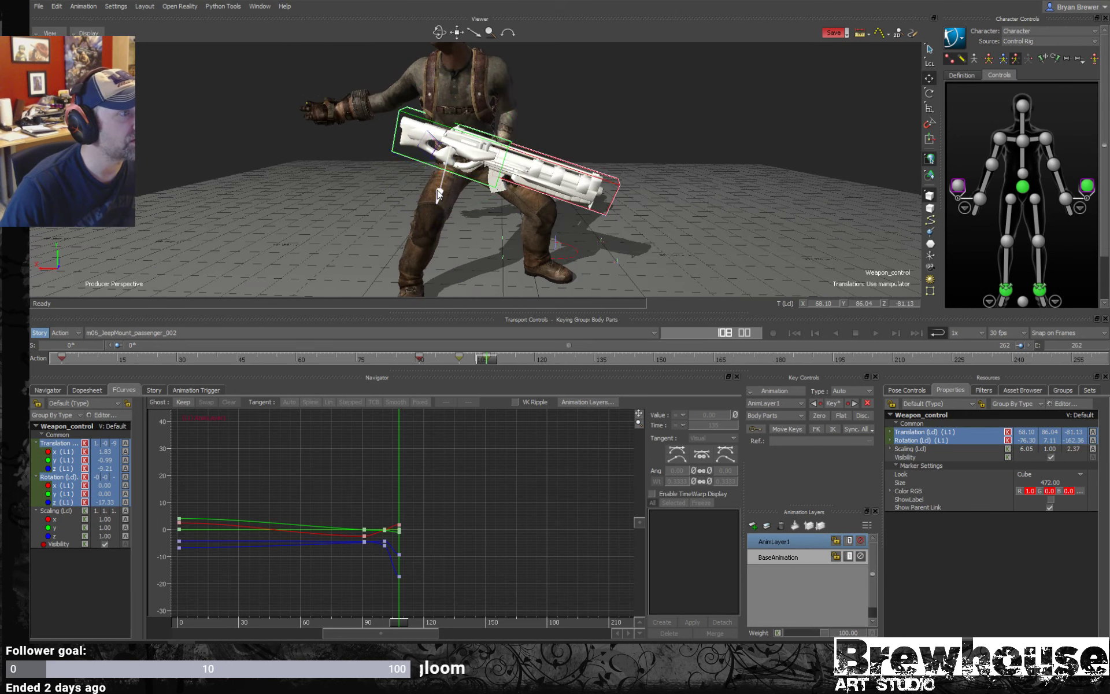
drag(438, 195, 473, 193)
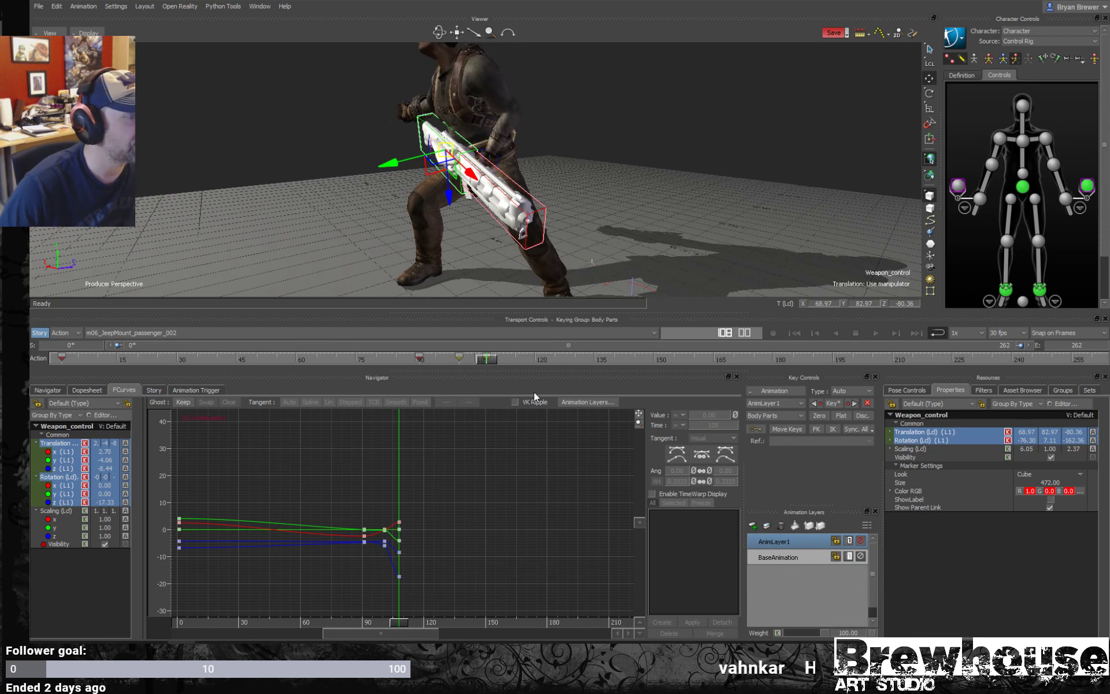
- Zero-key Weapon_control at frame 129, reposition it by about -2.9, -0.9, -7.1 in the hands, and key the offset
drag(489, 362, 620, 361)
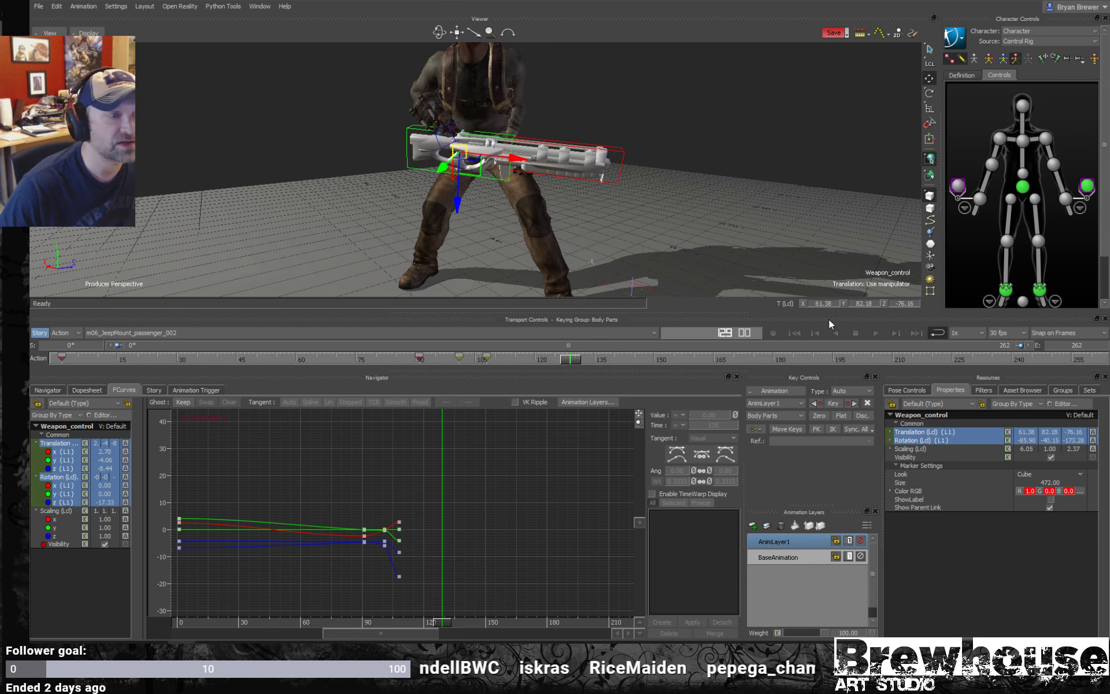
click(818, 416)
alt+drag(564, 263, 396, 132)
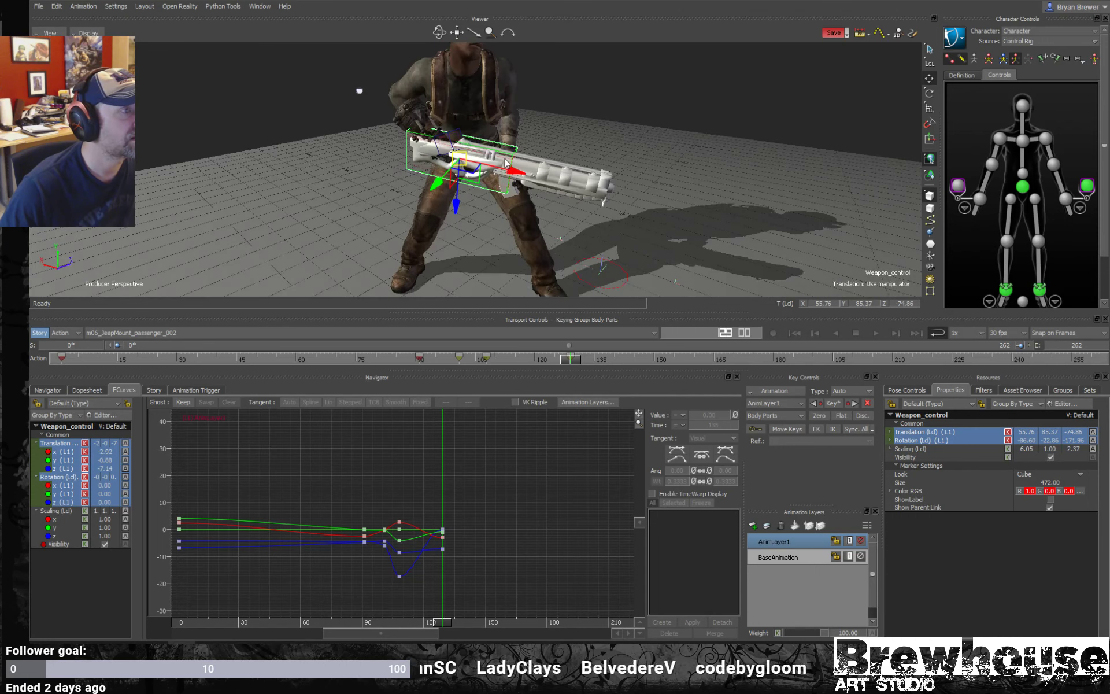
key(r)
- At frame 139, move Weapon_control into the hands with a layer offset of about -19.2, 2.6, 7.7 and key it
drag(572, 359, 627, 364)
drag(636, 366, 611, 371)
alt+drag(636, 266, 544, 169)
alt+drag(544, 169, 573, 175)
alt+drag(580, 266, 707, 190)
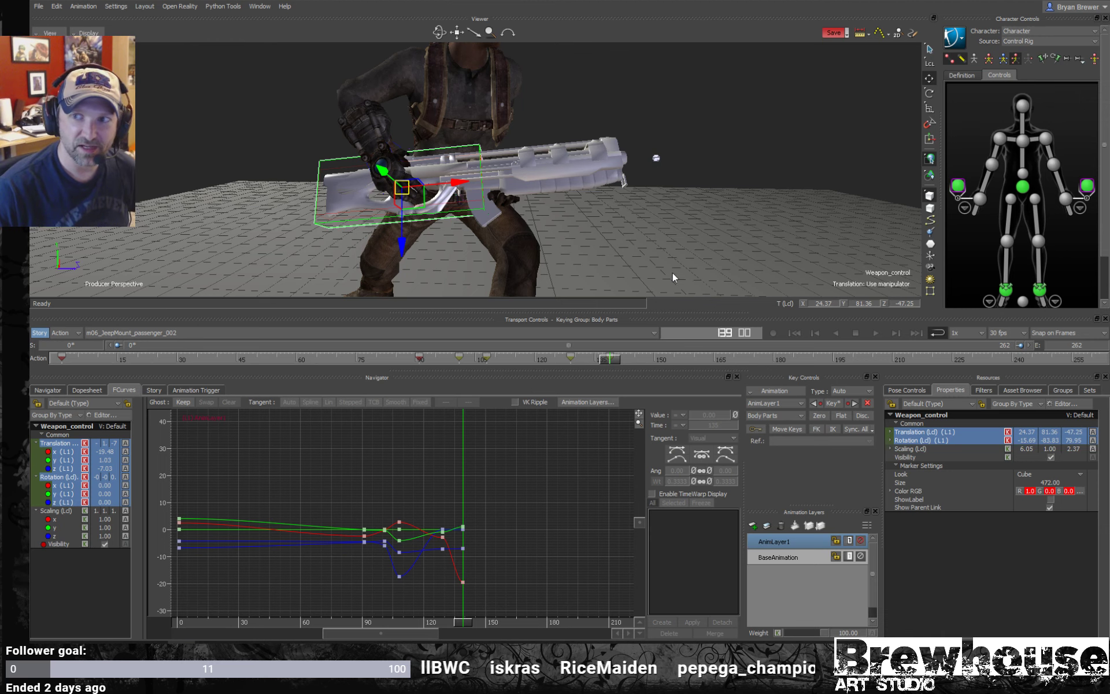
drag(595, 241, 669, 205)
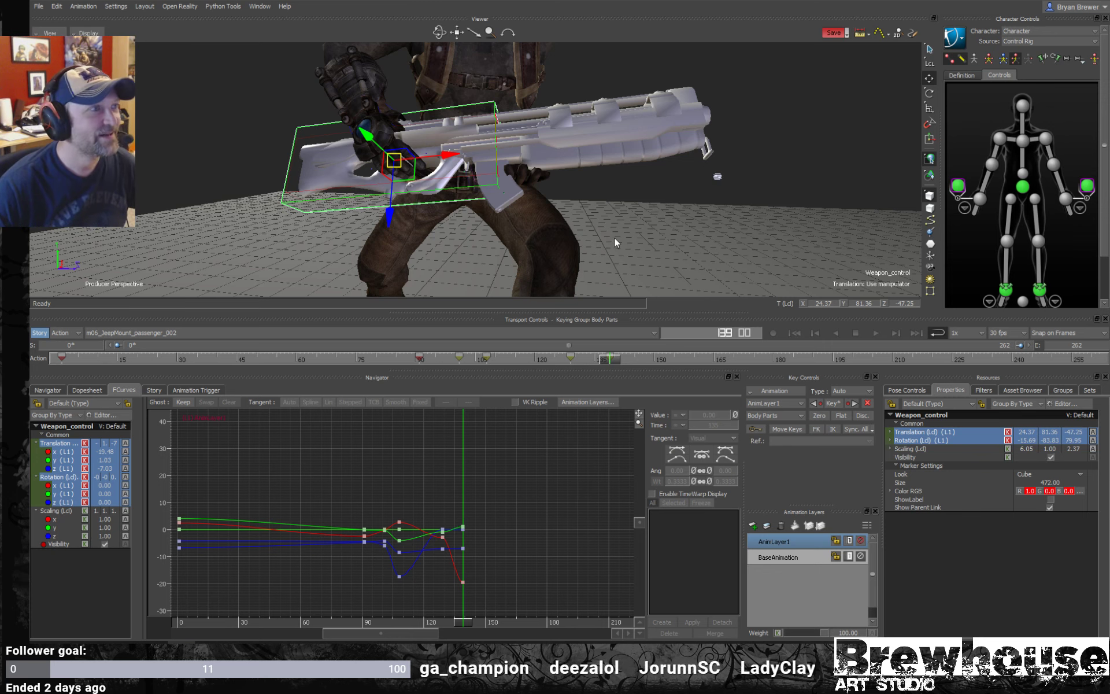
alt+drag(695, 205, 516, 172)
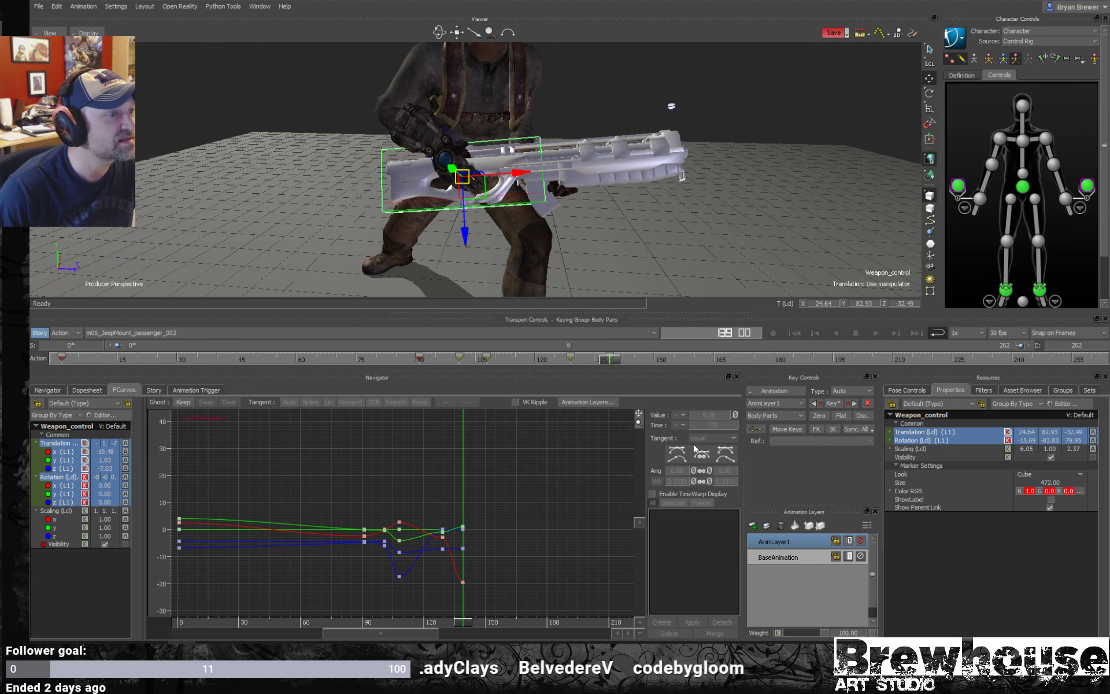
- Reposition Weapon_control in the character's hands at frame 135 and key the correction on AnimLayer1
mouse_move(606, 358)
mouse_down()
mouse_move(569, 361)
mouse_move(592, 362)
mouse_up()
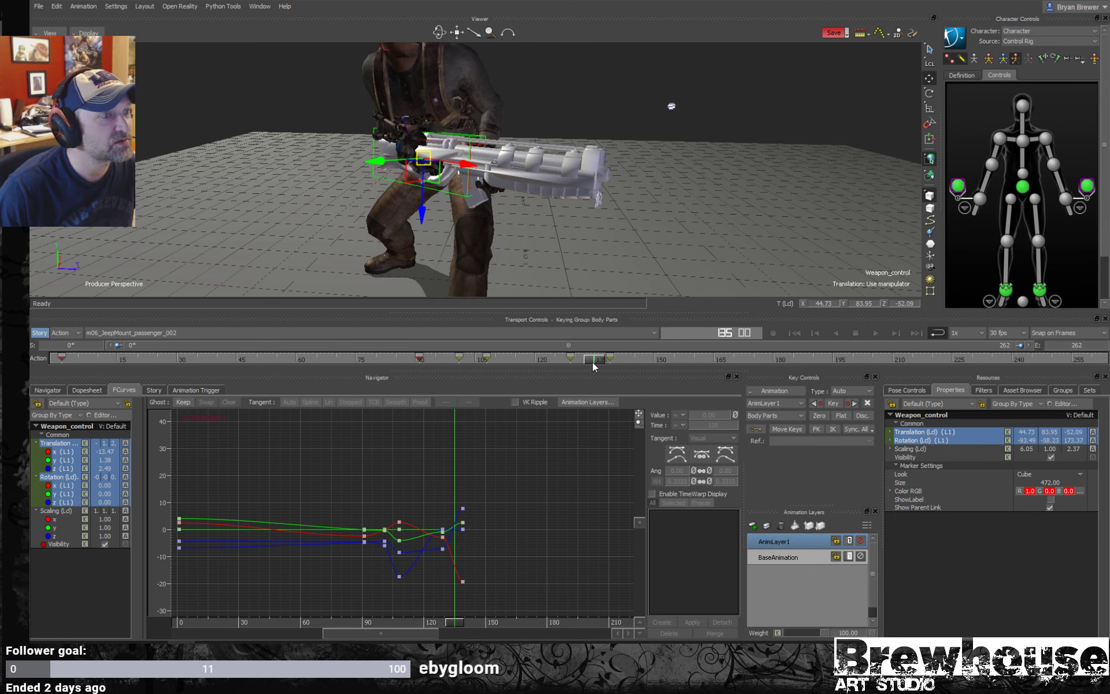
ctrl+shift+drag(516, 138, 358, 180)
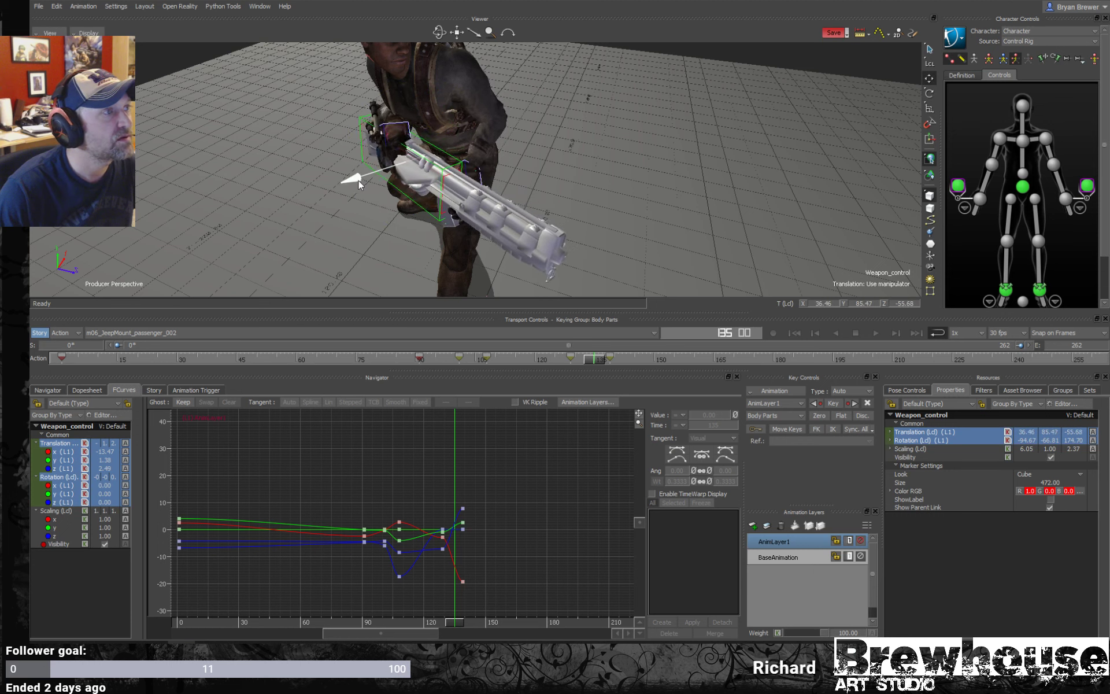
- Check the weapon hold past frame 139 and set a zero key on Weapon_control at frame 151
drag(585, 357, 636, 344)
scroll(523, 189, down, 5)
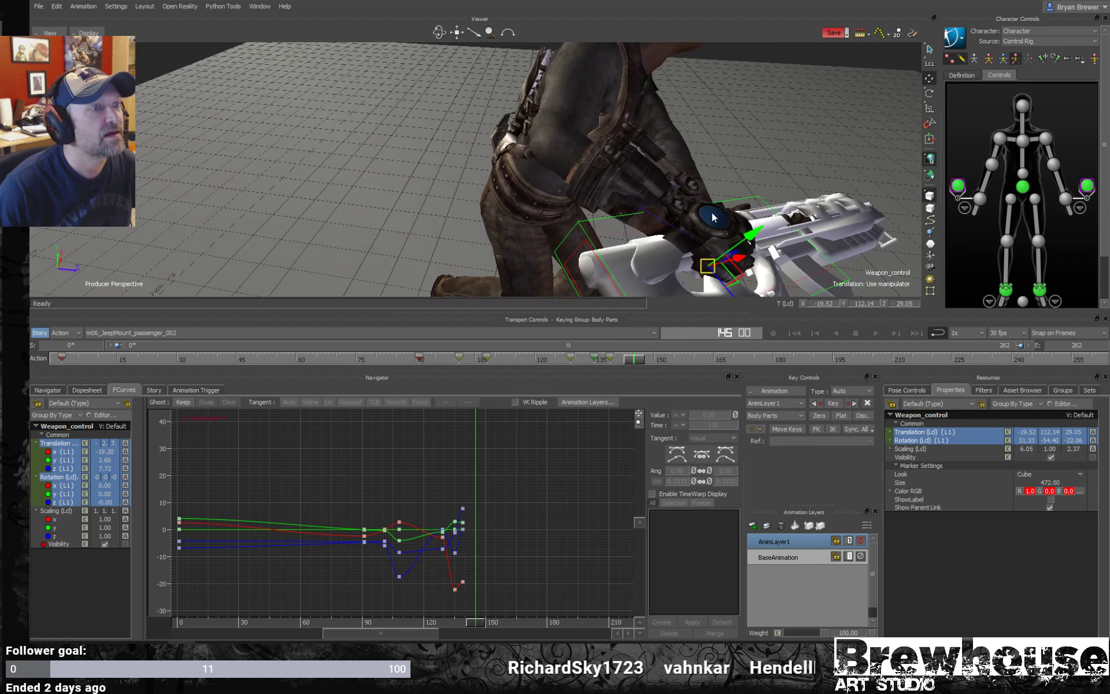
alt+drag(726, 204, 725, 198)
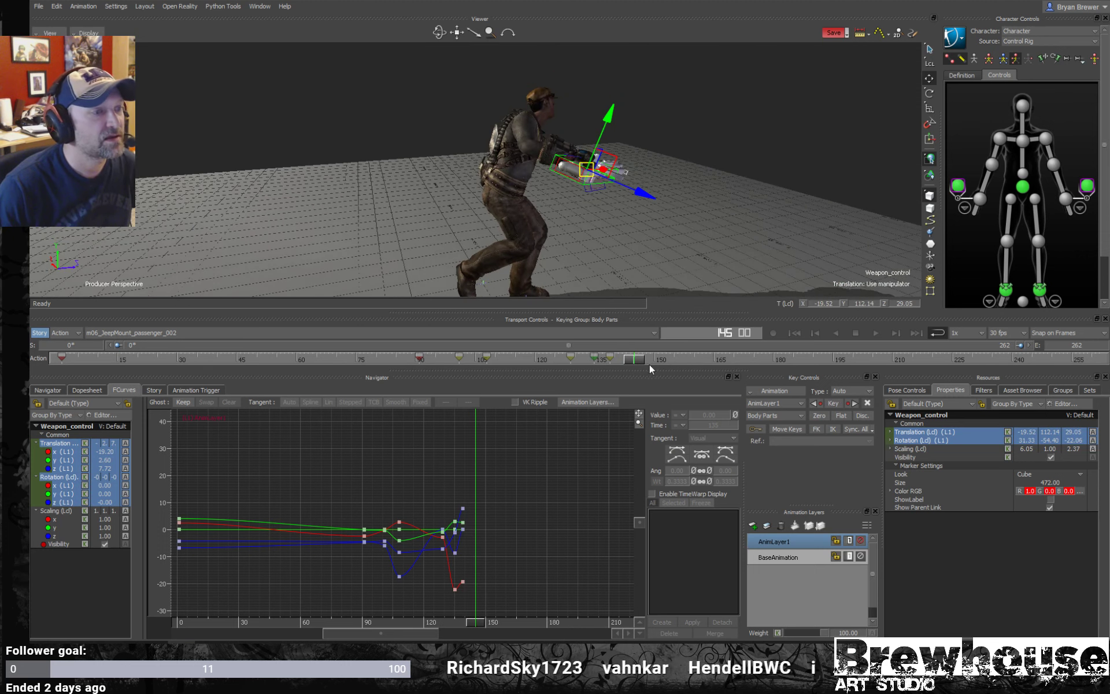
drag(650, 360, 658, 358)
alt+drag(741, 220, 832, 321)
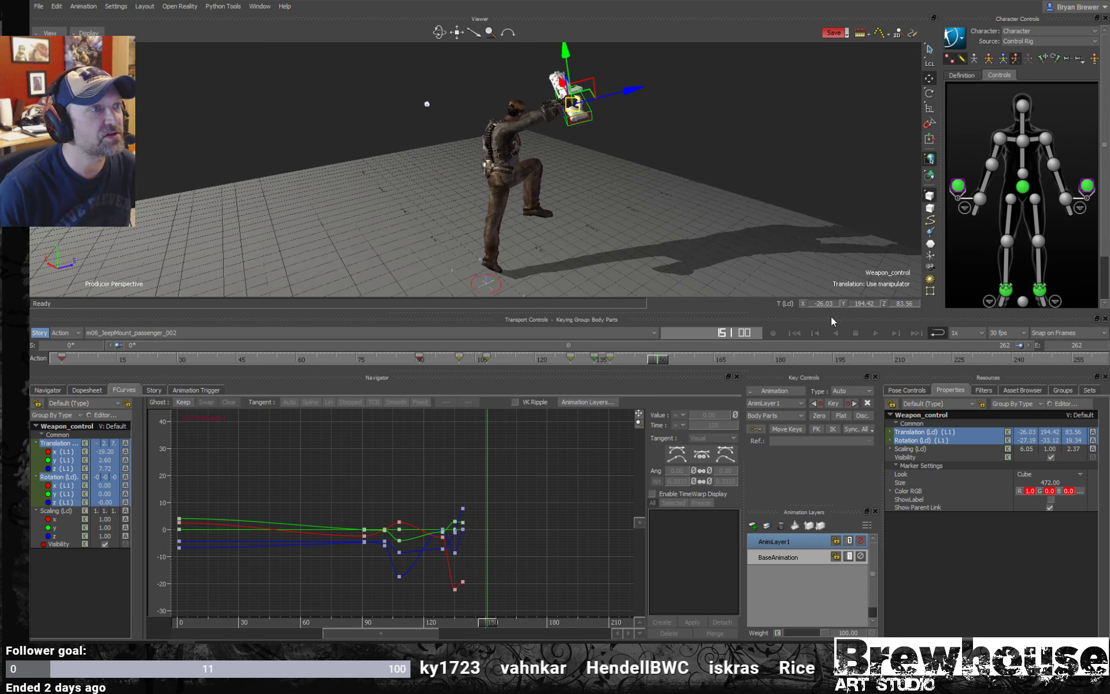
click(819, 416)
- At frame 172, offset Weapon_control by about 1.5, -1.5, 1.2 to fit the hands and key it
alt+drag(637, 186, 629, 211)
drag(650, 358, 741, 358)
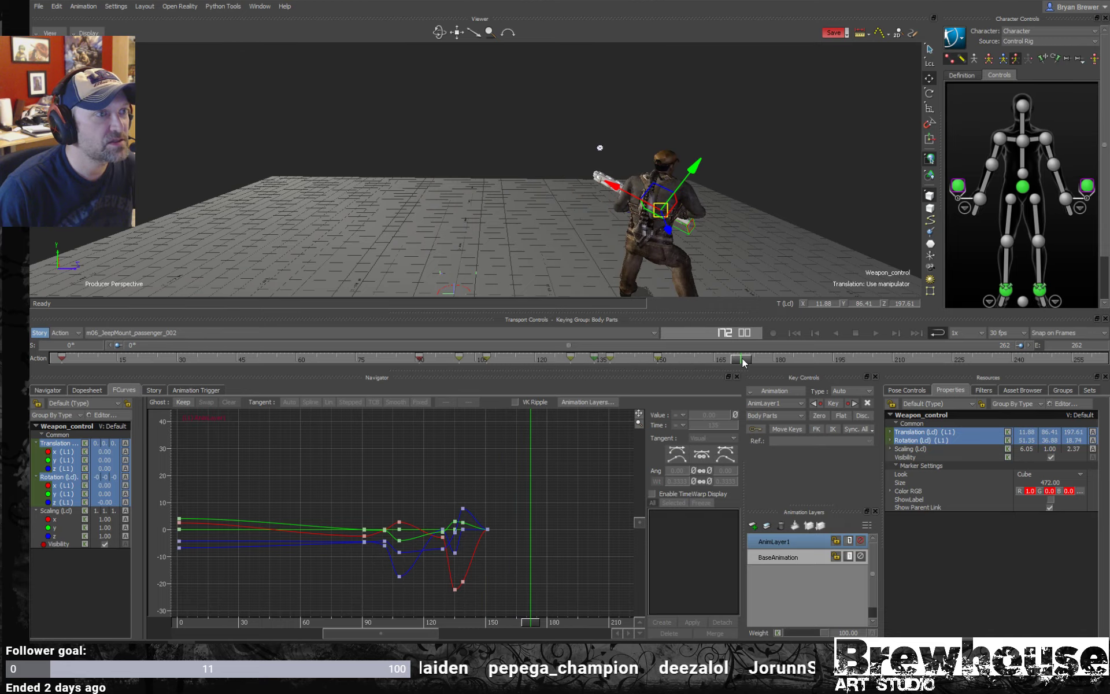
alt+drag(653, 254, 431, 211)
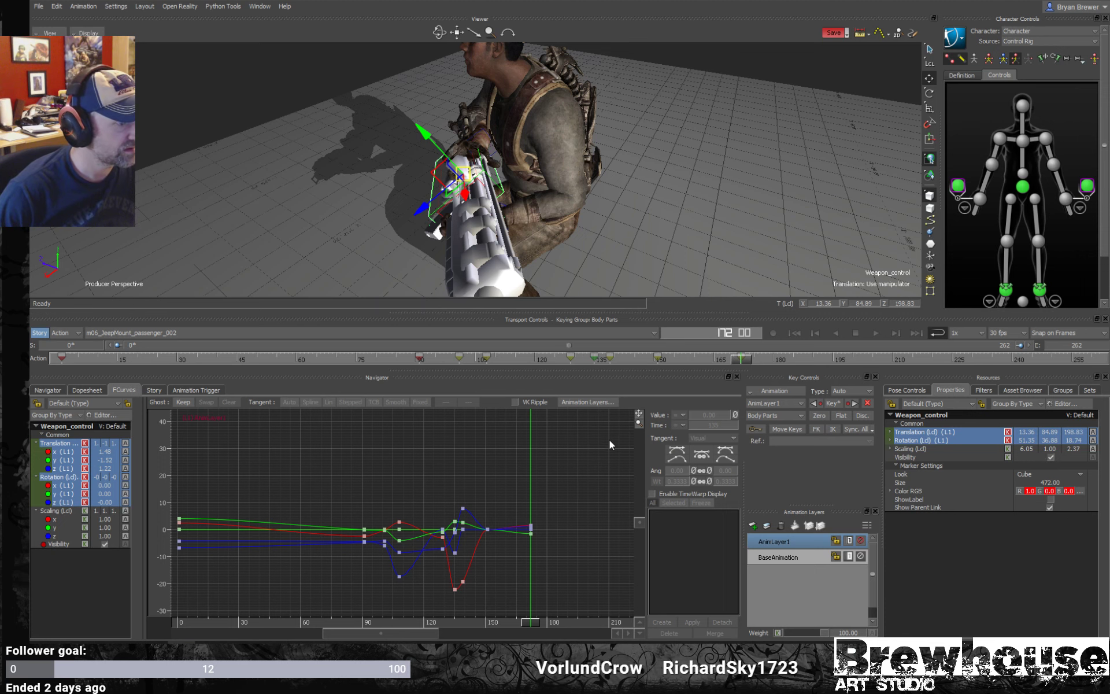
- Check the weapon hold after frame 172 and set a zero key on Weapon_control at frame 230
drag(745, 358, 799, 365)
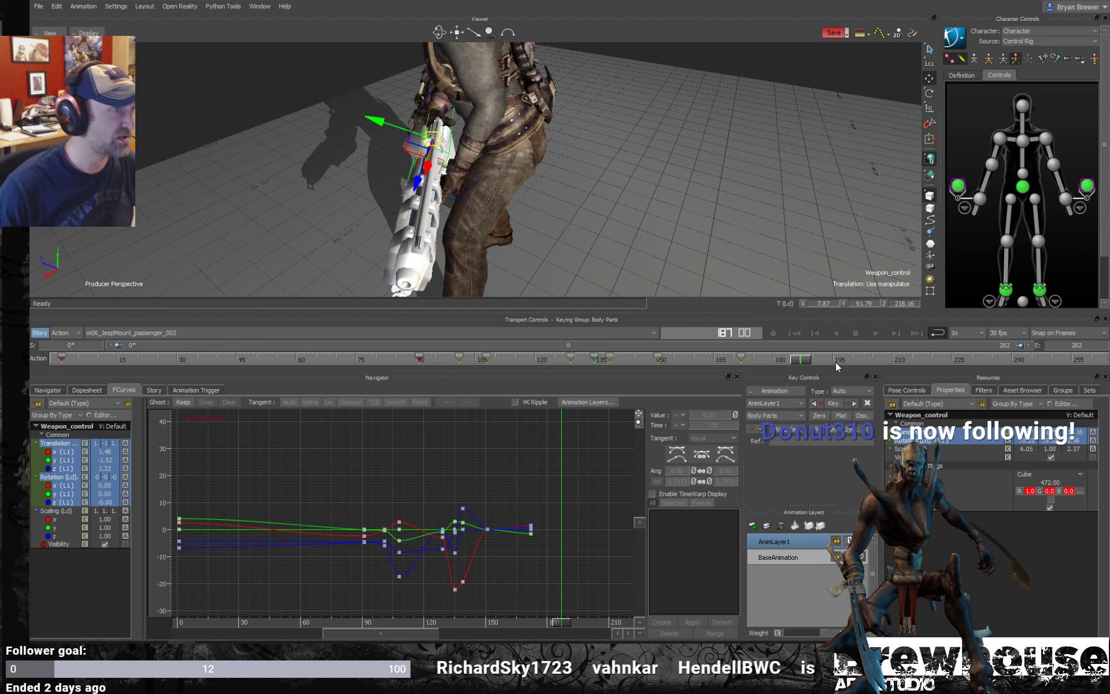
click(839, 361)
click(783, 359)
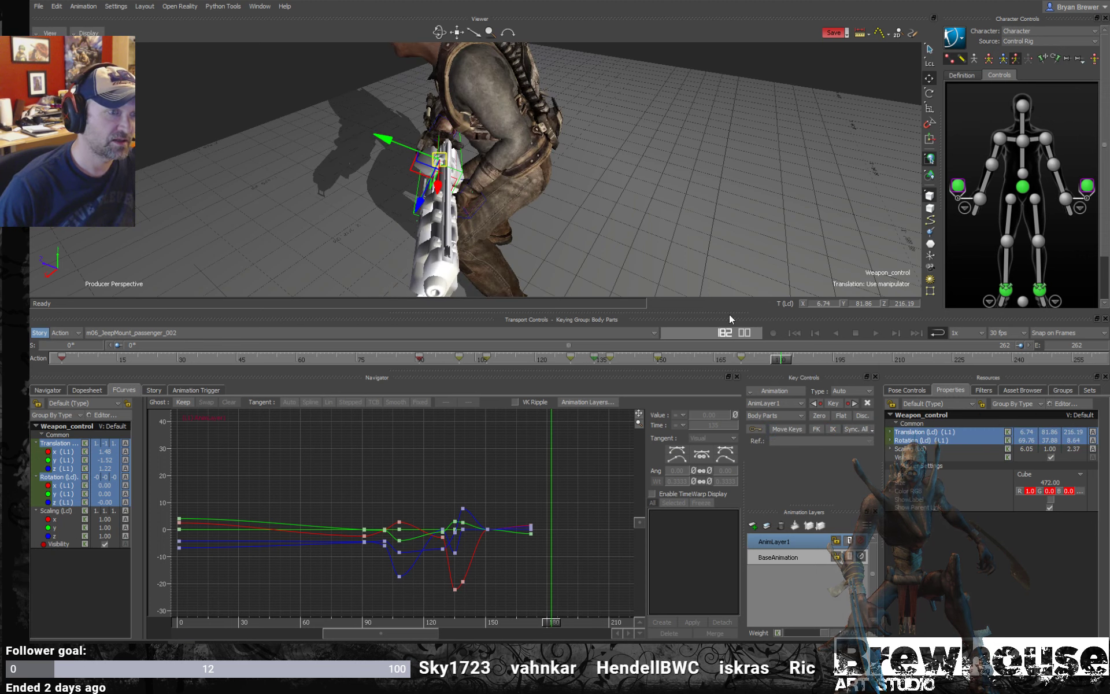
scroll(750, 237, down, 8)
alt+drag(620, 221, 682, 278)
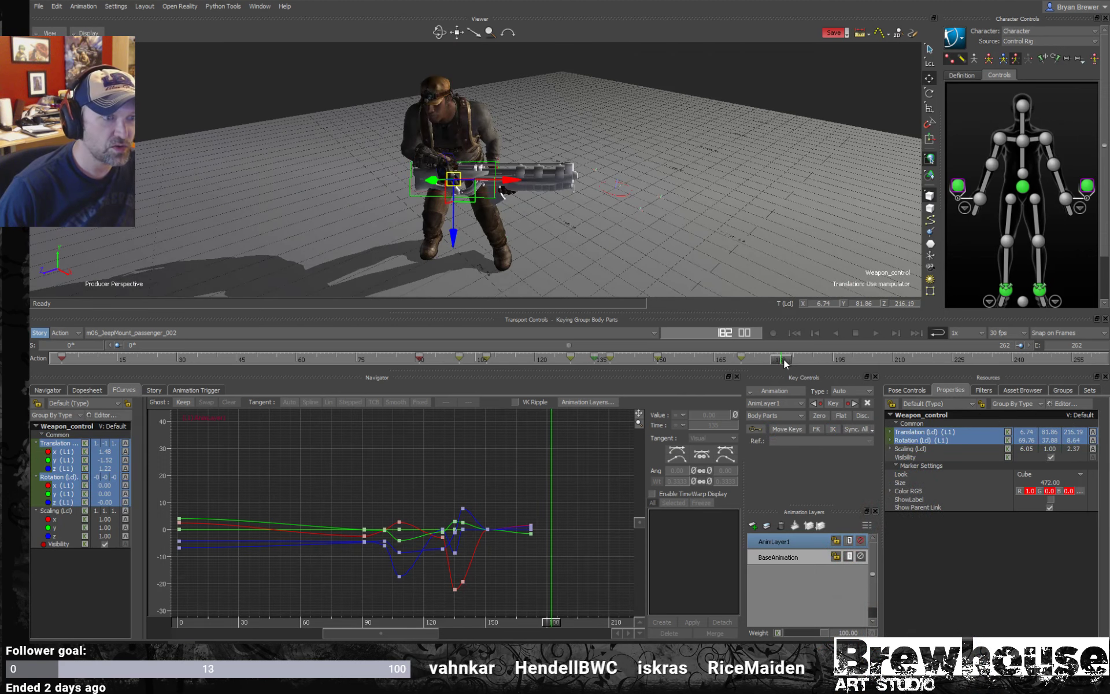
drag(783, 359, 973, 382)
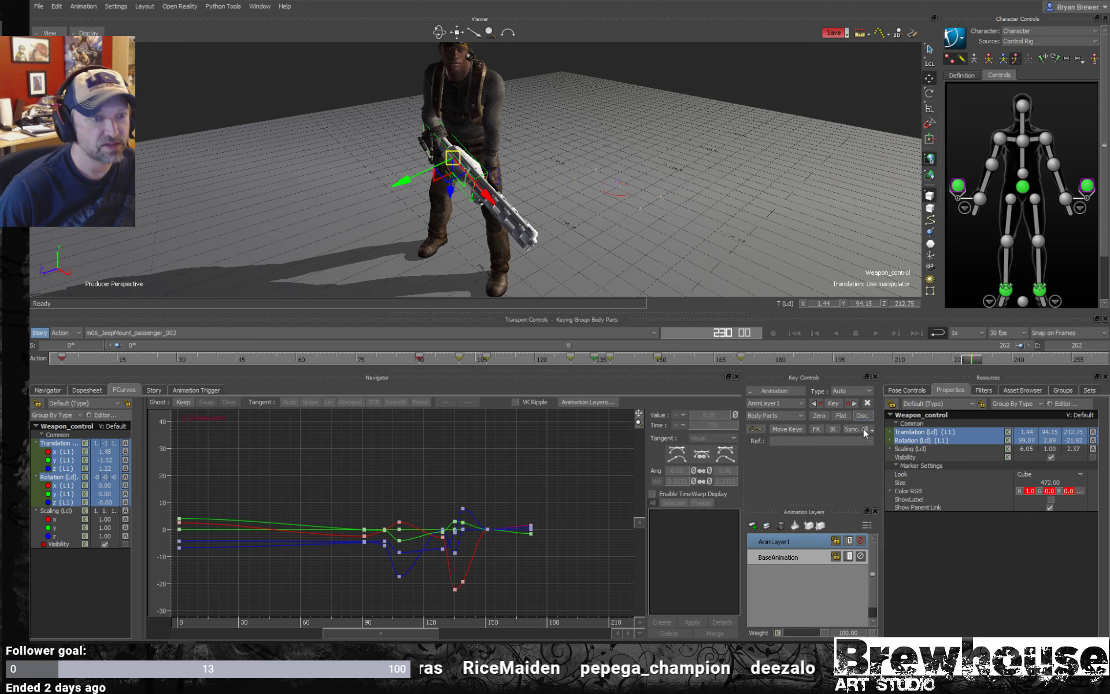
click(825, 415)
- At frame 230, offset Weapon_control by about 6, 13, 5.7 with about -7 degrees of Z rotation, and key it
scroll(604, 186, up, 8)
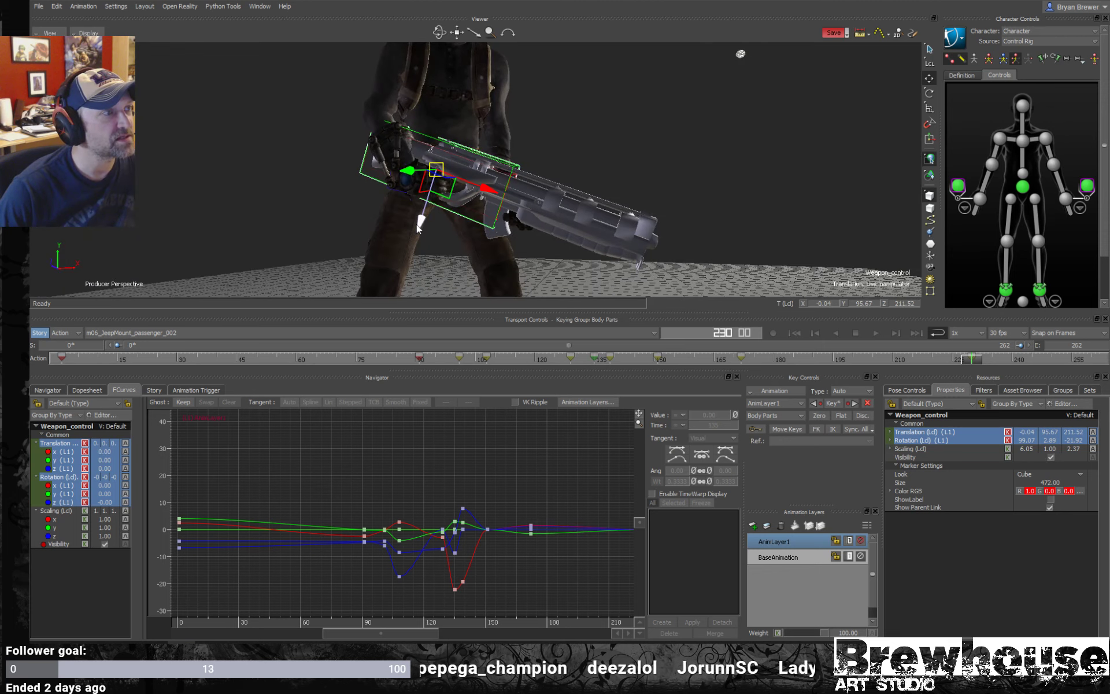
drag(432, 203, 472, 153)
key(r)
key(t)
drag(397, 163, 384, 165)
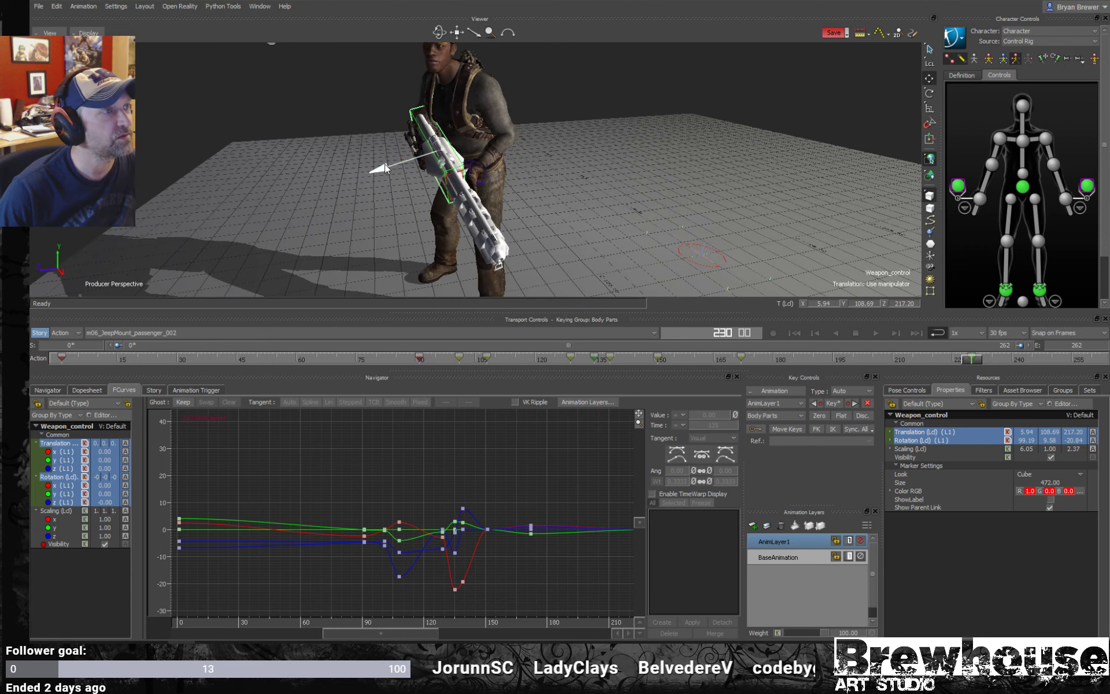
ctrl+shift+drag(407, 224, 497, 226)
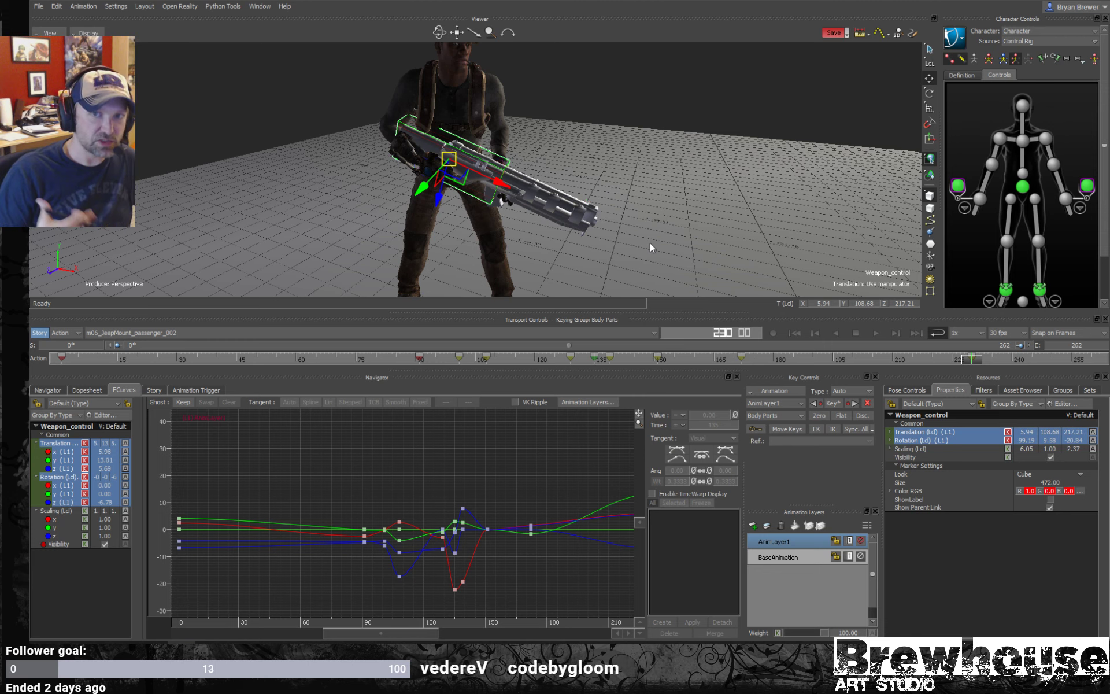
- Check the weapon hold between frame 210 and the end of the animation at frame 262
ctrl+shift+drag(747, 213, 548, 209)
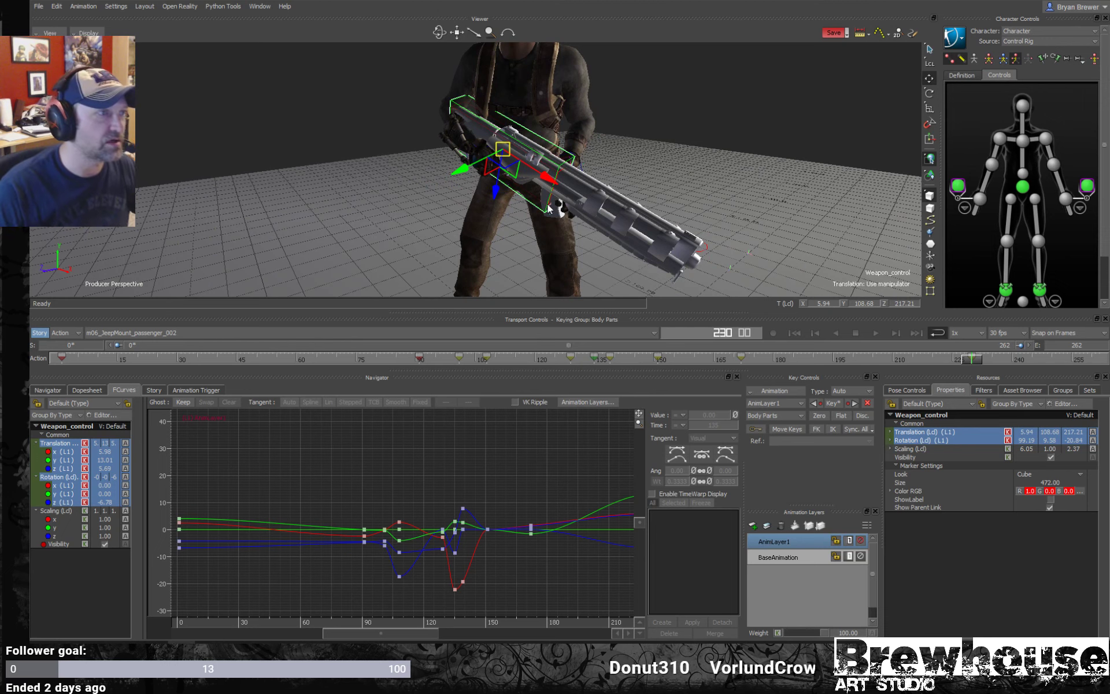
shift+drag(484, 433, 341, 436)
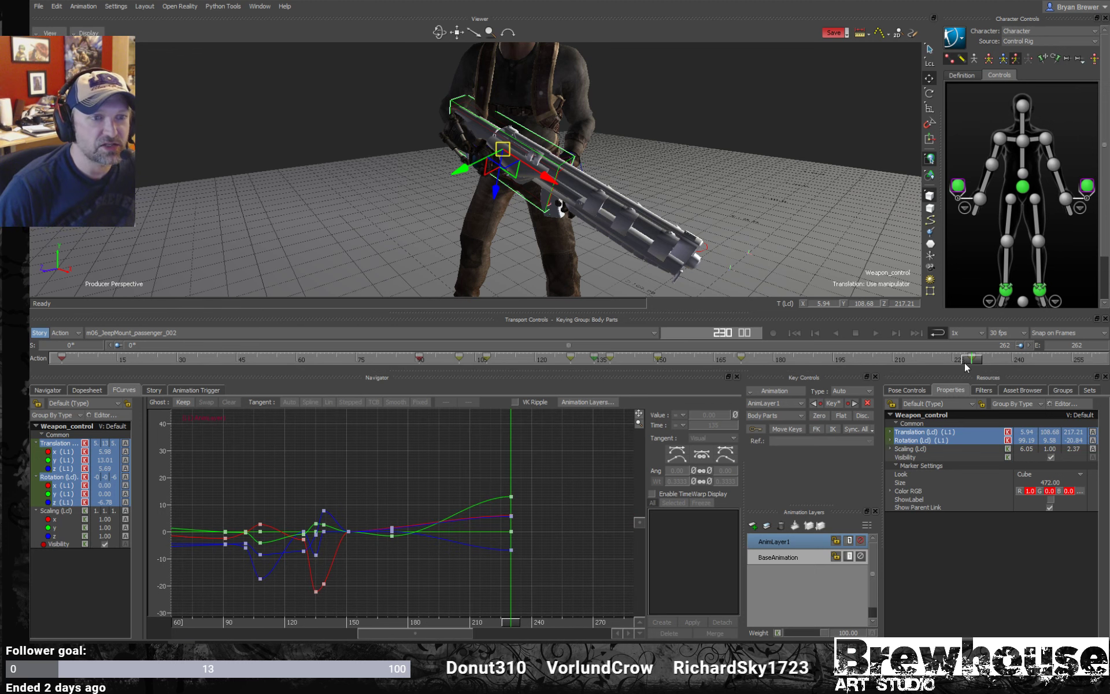
drag(964, 362, 1099, 389)
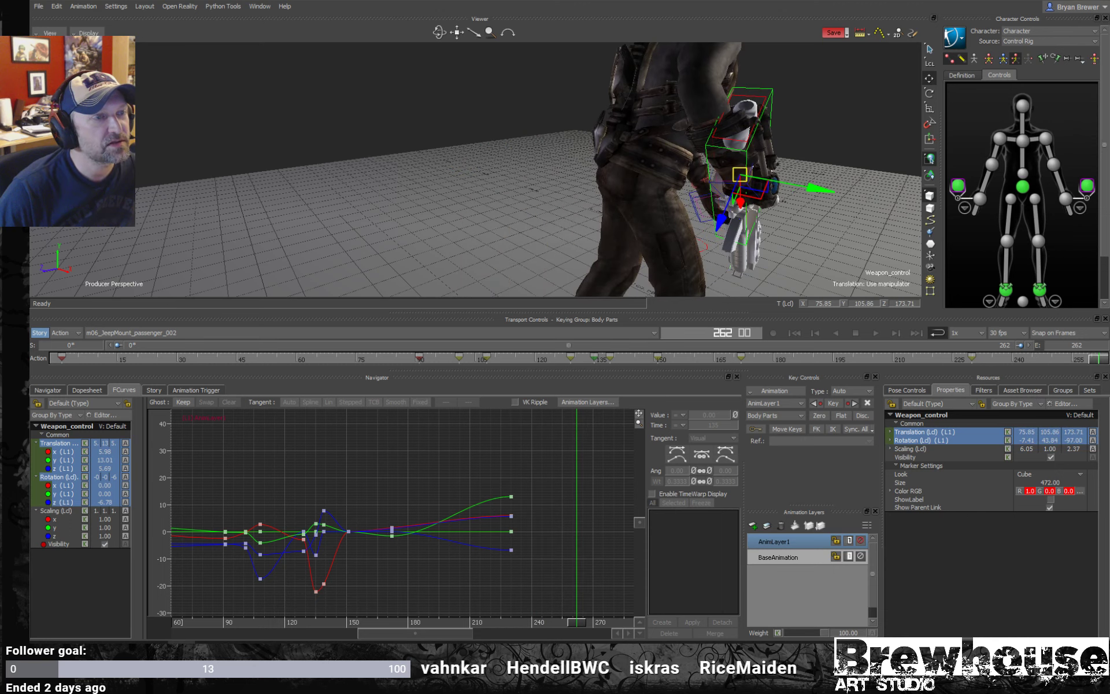
key(a)
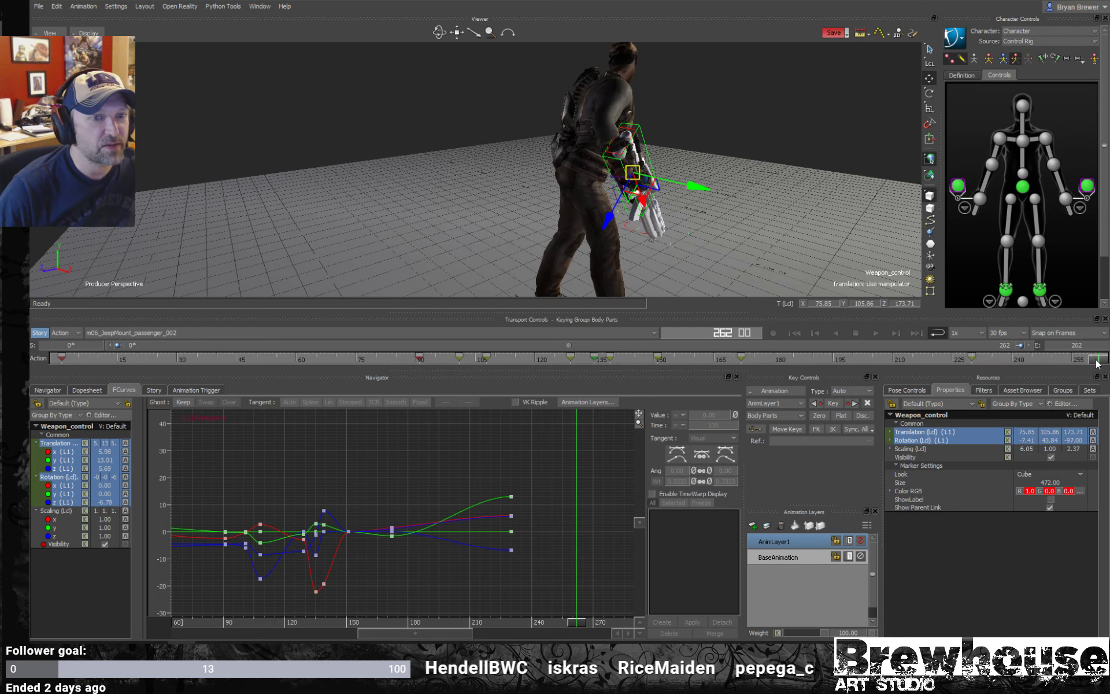
drag(1097, 363, 916, 348)
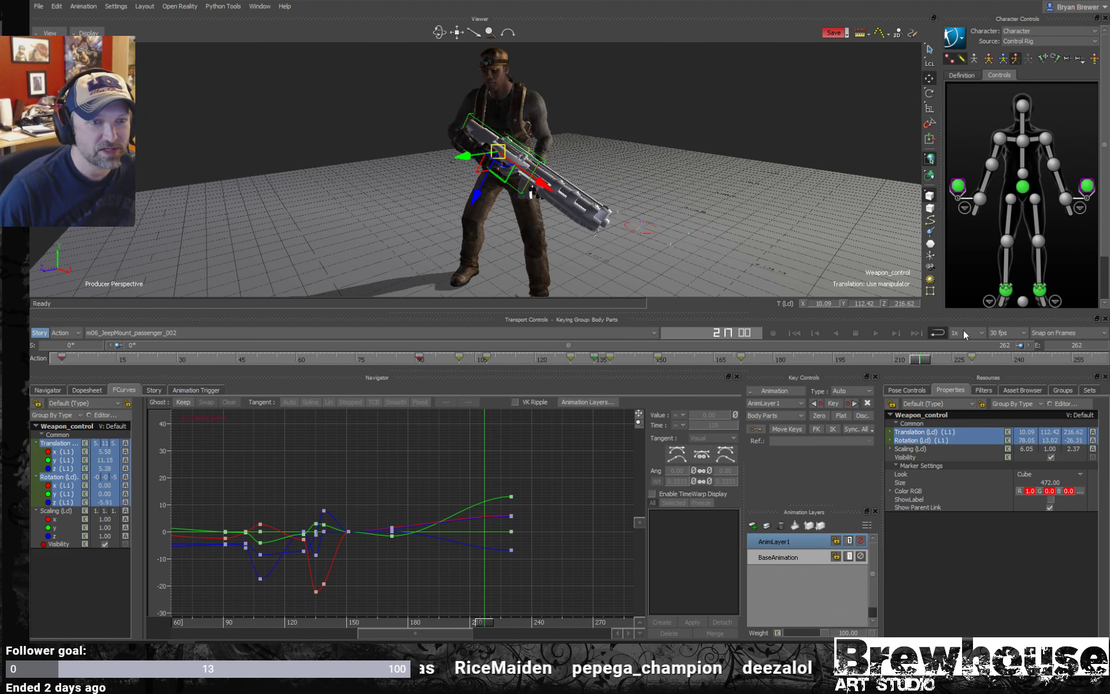
ctrl+shift+drag(774, 295, 629, 240)
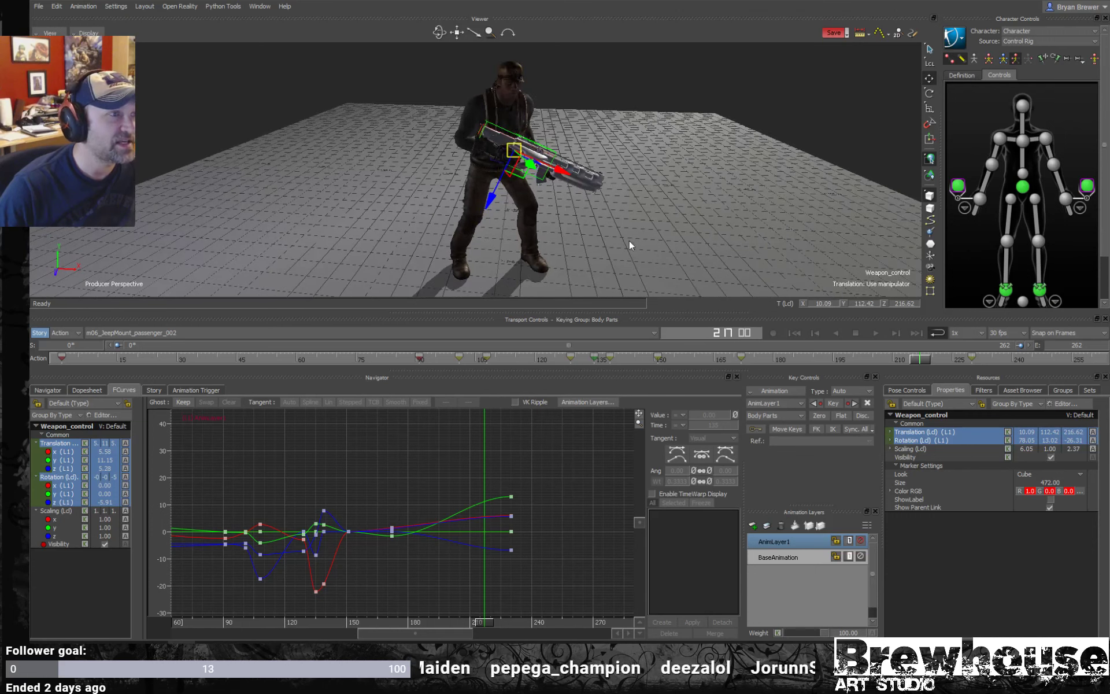
- Move Weapon_control's last key to frame 222 and set the end of the playback range to frame 222
mouse_move(943, 371)
mouse_down()
mouse_move(637, 320)
mouse_move(966, 380)
mouse_move(950, 380)
mouse_move(939, 358)
mouse_move(976, 358)
mouse_move(938, 356)
mouse_up()
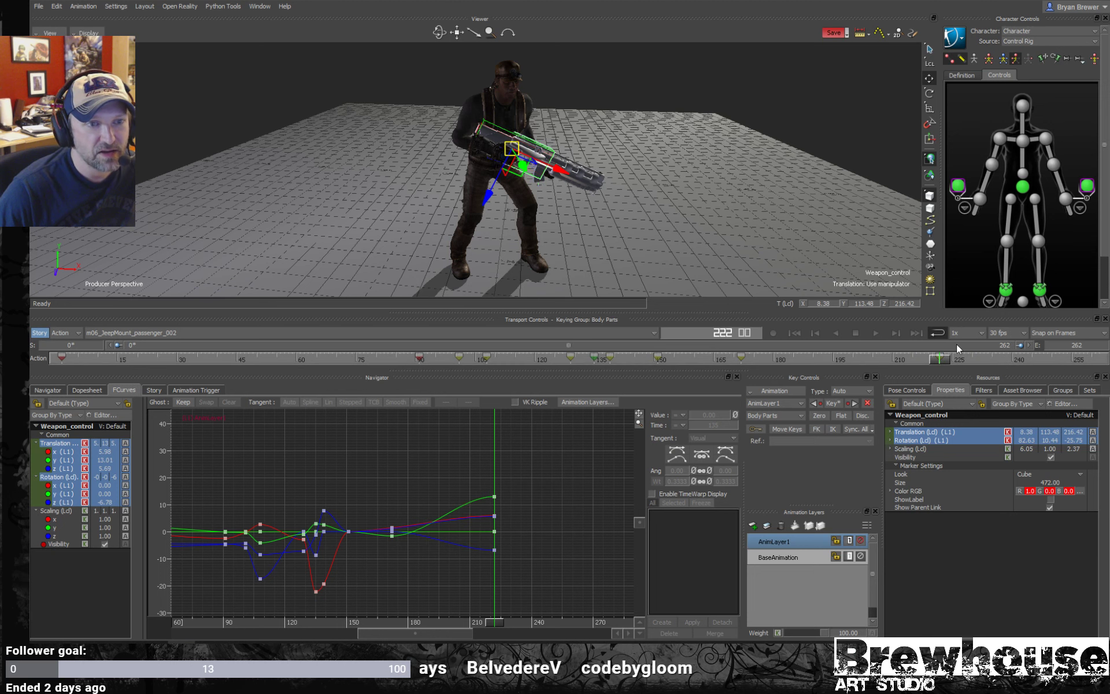
click(1068, 346)
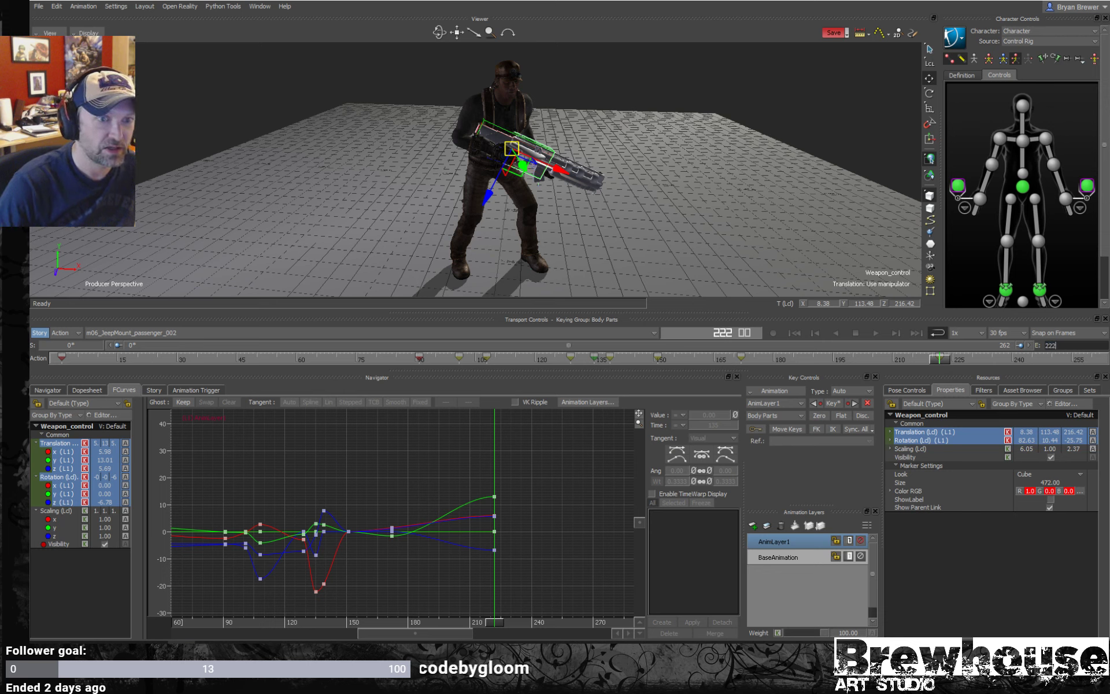
key(Return)
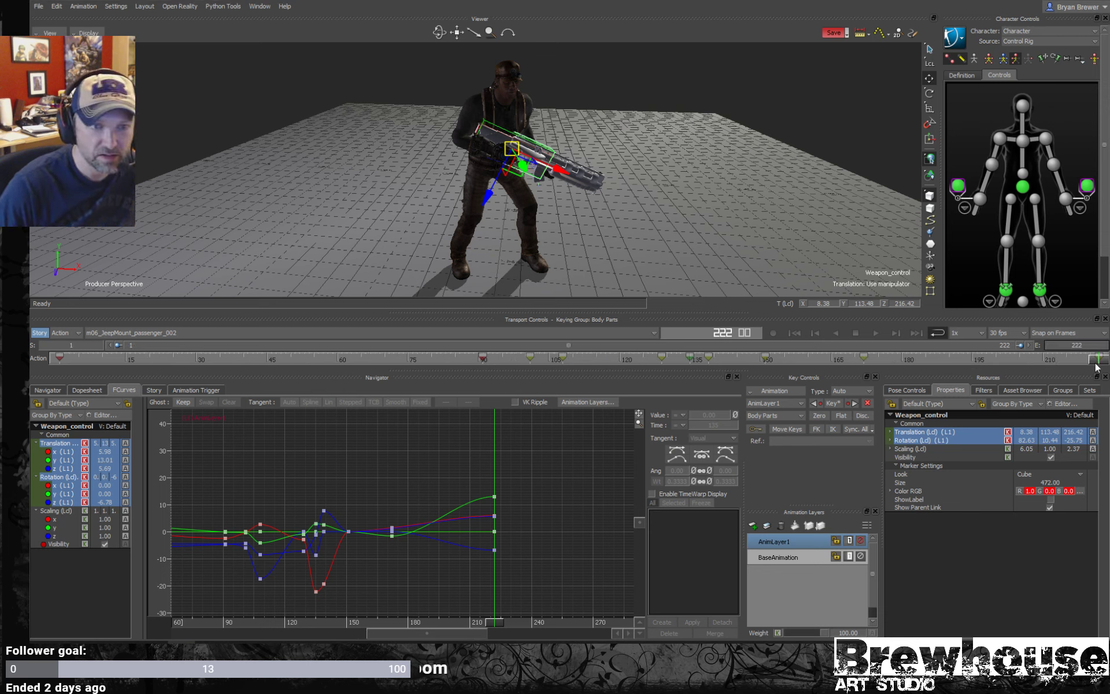
- Review the weapon hold from the end back to frame 14 and forward to frame 91, and play onward from there
drag(1095, 367, 120, 347)
ctrl+drag(466, 174, 442, 246)
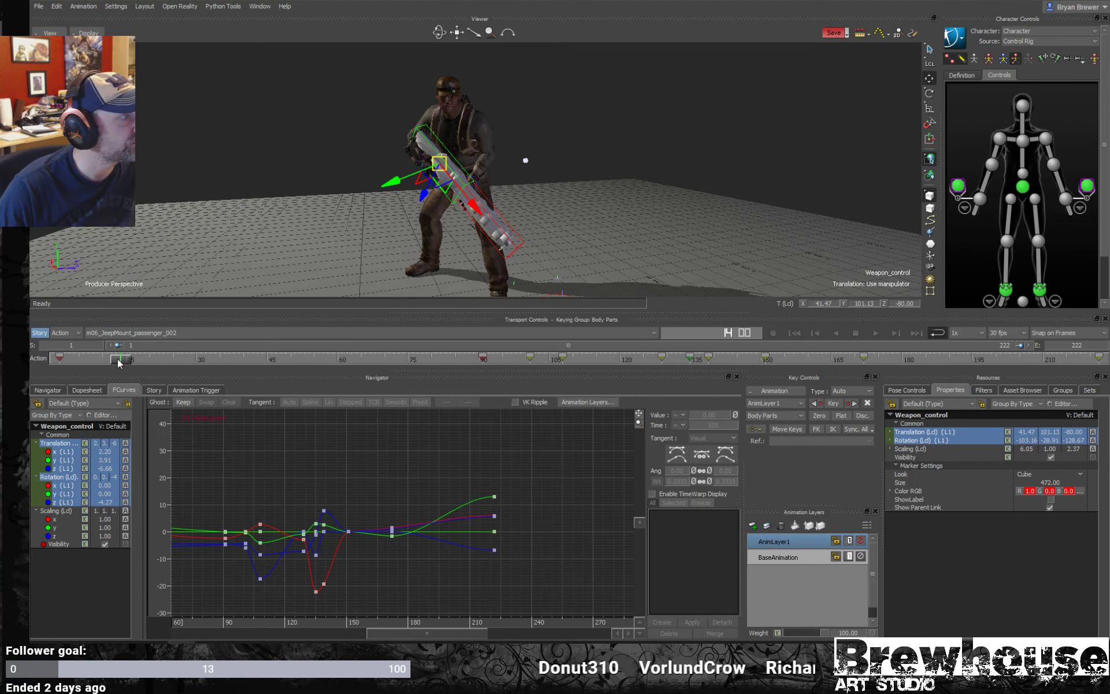
drag(119, 361, 486, 371)
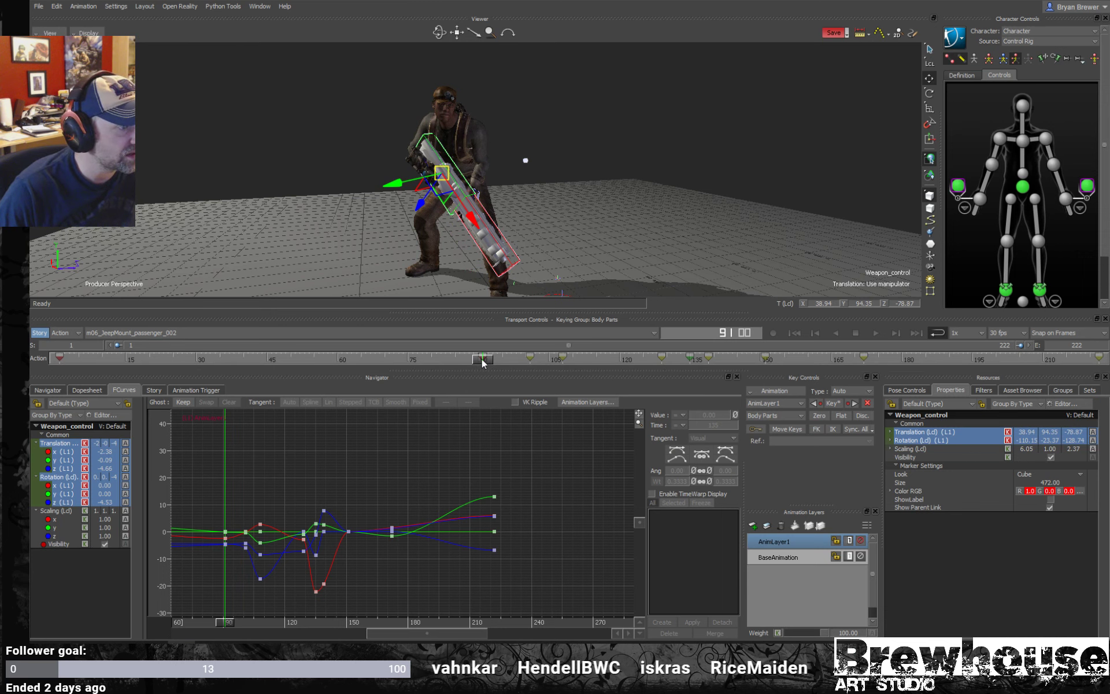
mouse_move(484, 361)
mouse_down()
mouse_move(422, 357)
mouse_move(483, 359)
mouse_up()
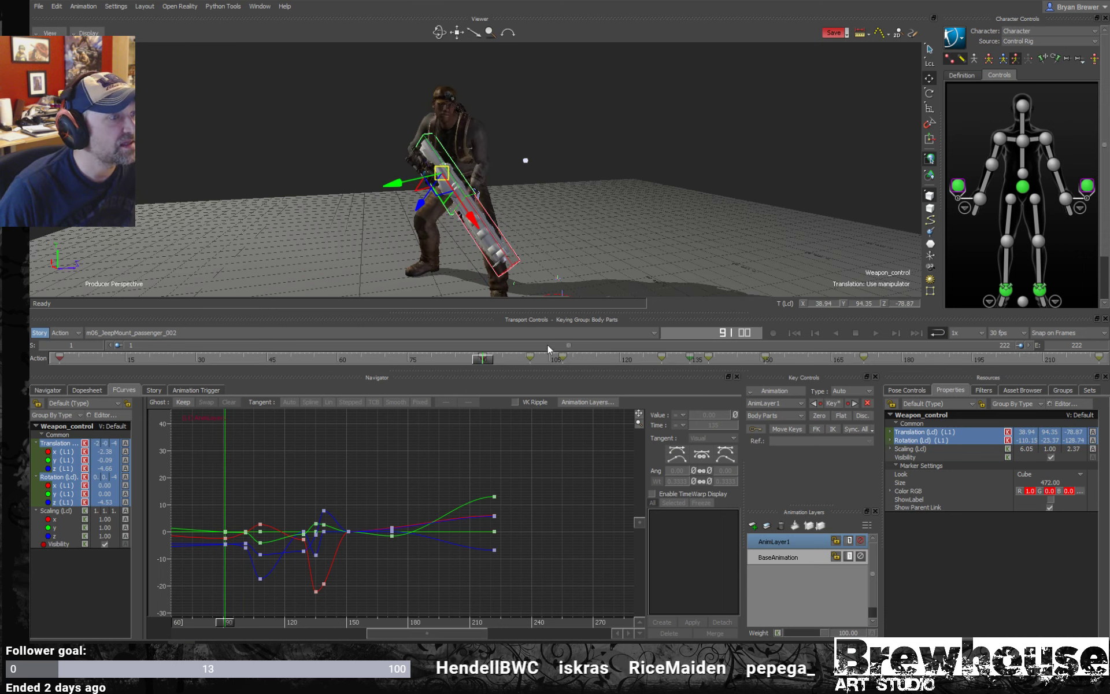
key(space)
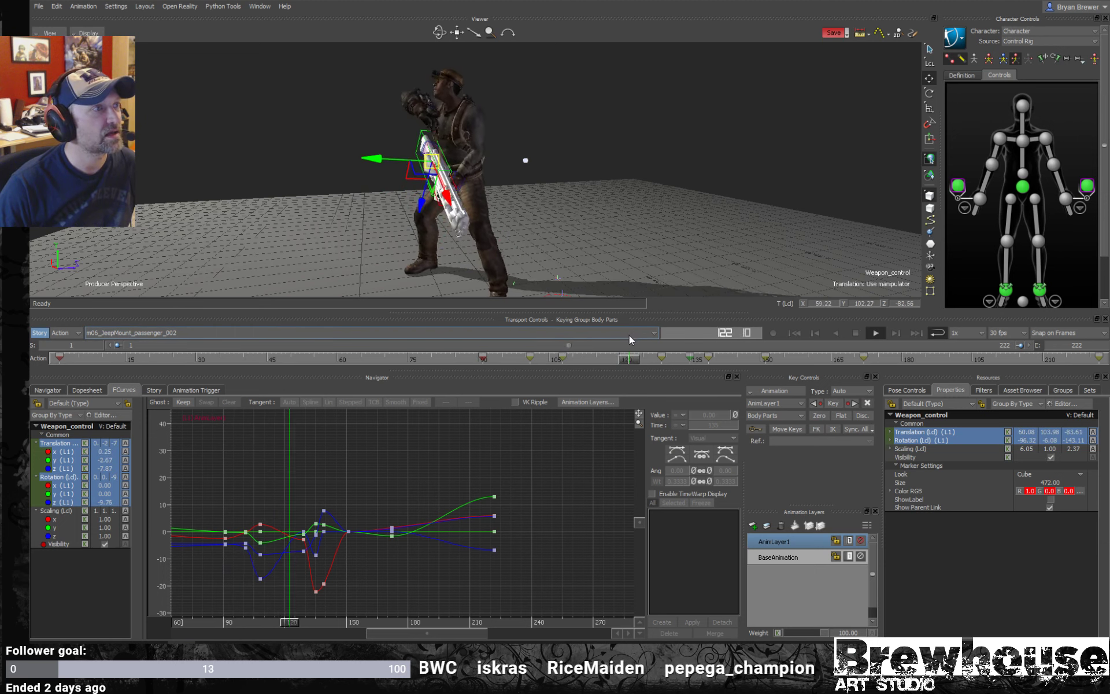
click(483, 360)
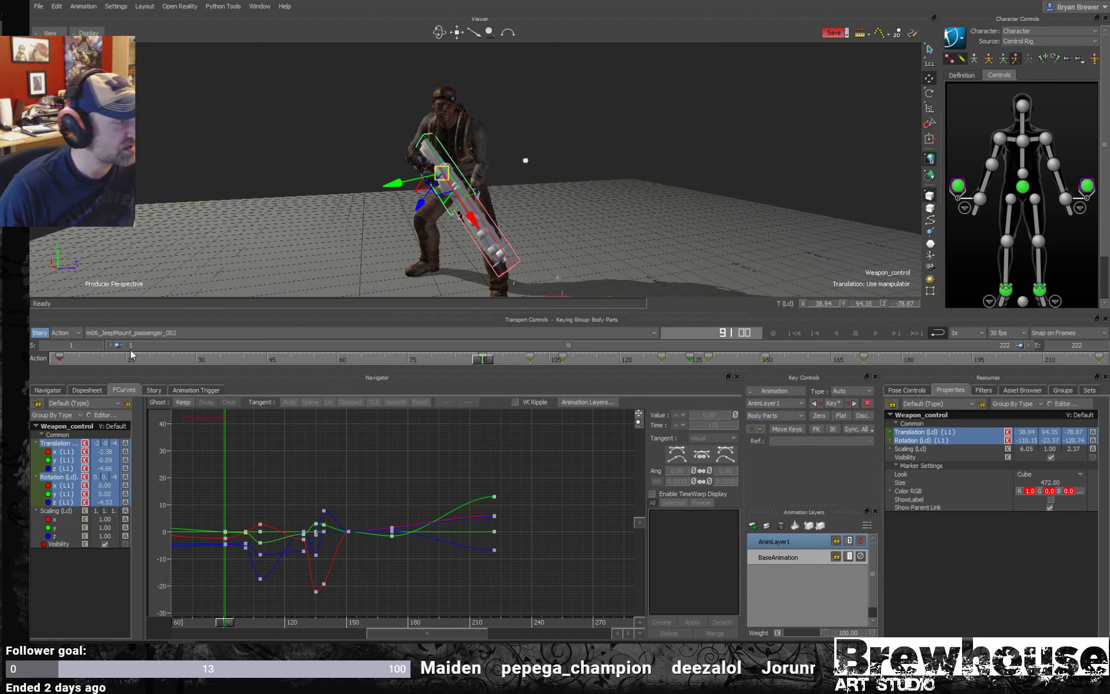
- Set the playback range to start at frame 91 and play it to review the weapon motion
click(78, 346)
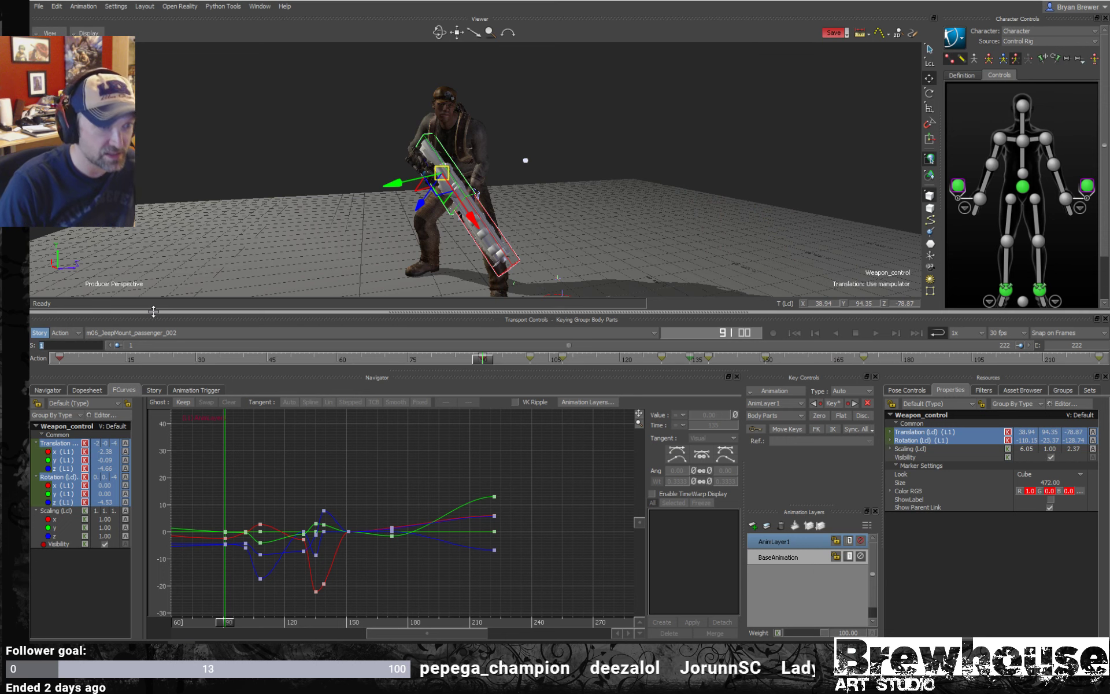
text(91)
key(Return)
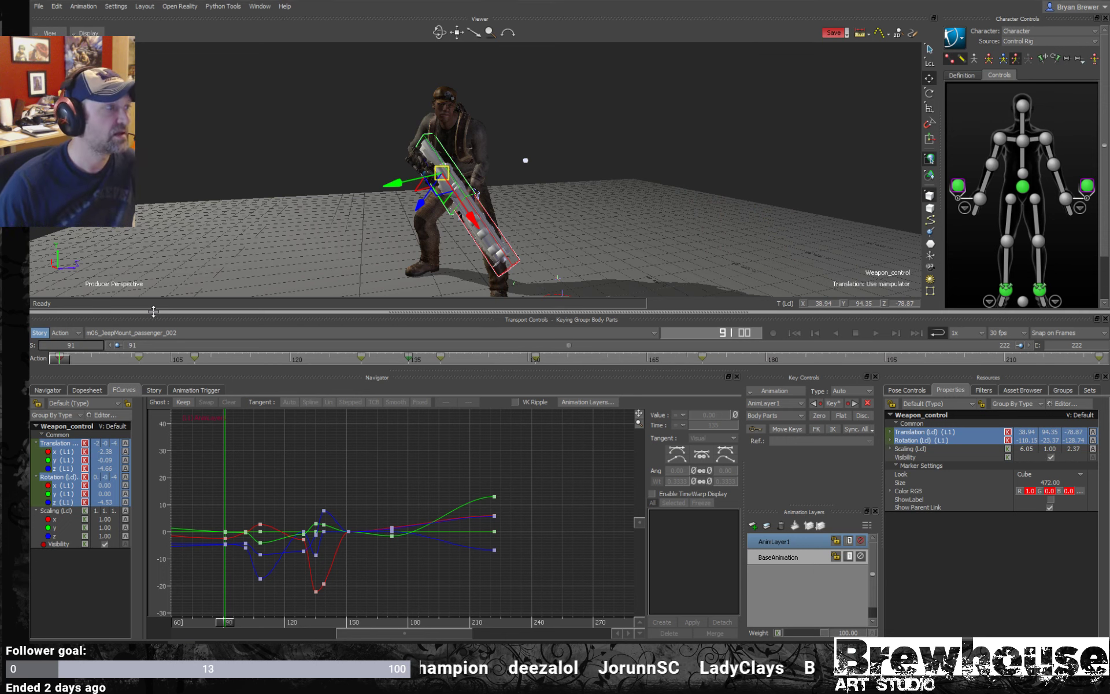
scroll(520, 213, up, 3)
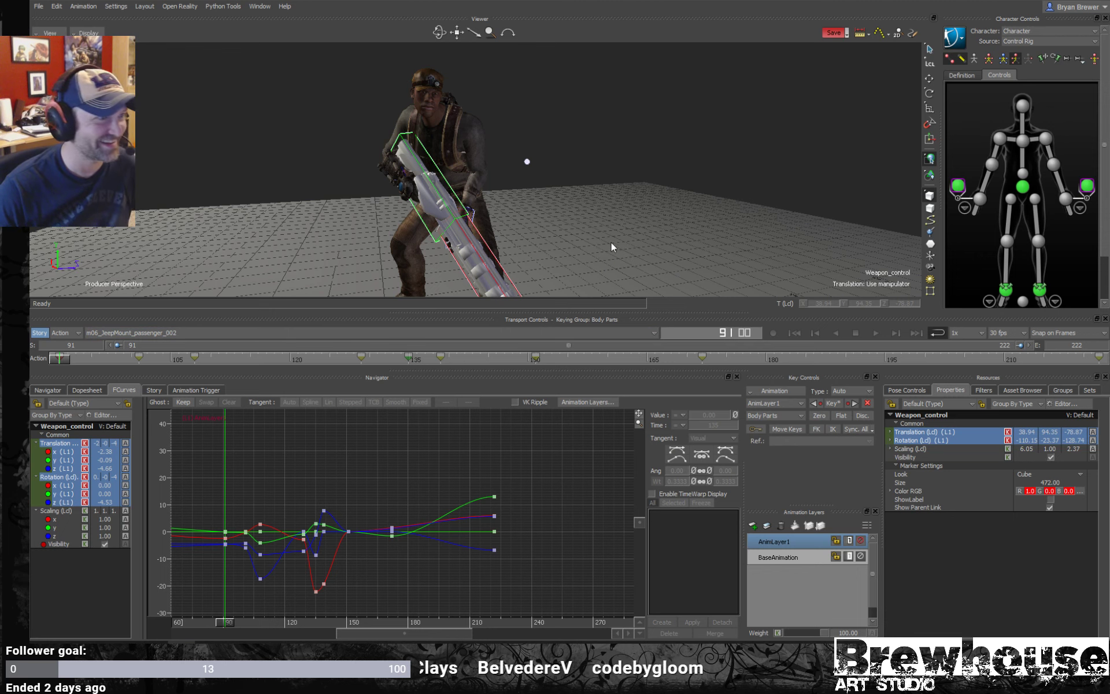
key(space)
mouse_move(643, 228)
ctrl+shift+mouse_down()
mouse_move(677, 214)
mouse_move(651, 220)
mouse_move(636, 245)
ctrl+shift+mouse_up()
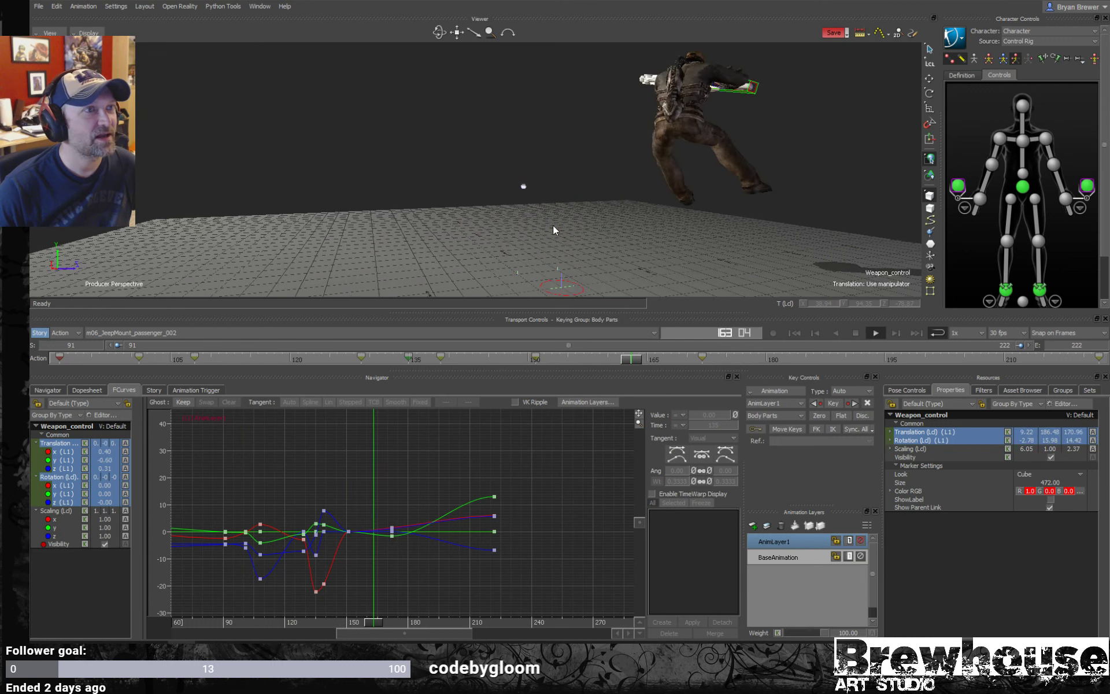
ctrl+shift+drag(553, 225, 546, 231)
key(space)
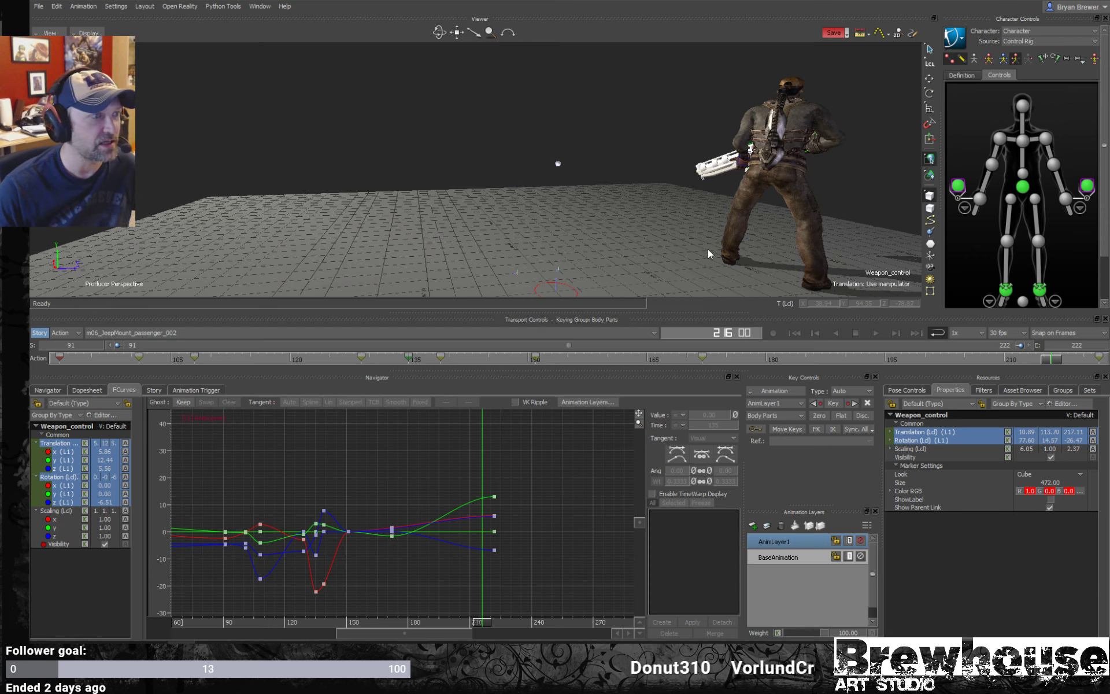
- Inspect the right hand's grip in X-Ray display at frames 97 and 132, selecting the right wrist's auxiliary effector
drag(480, 623, 237, 623)
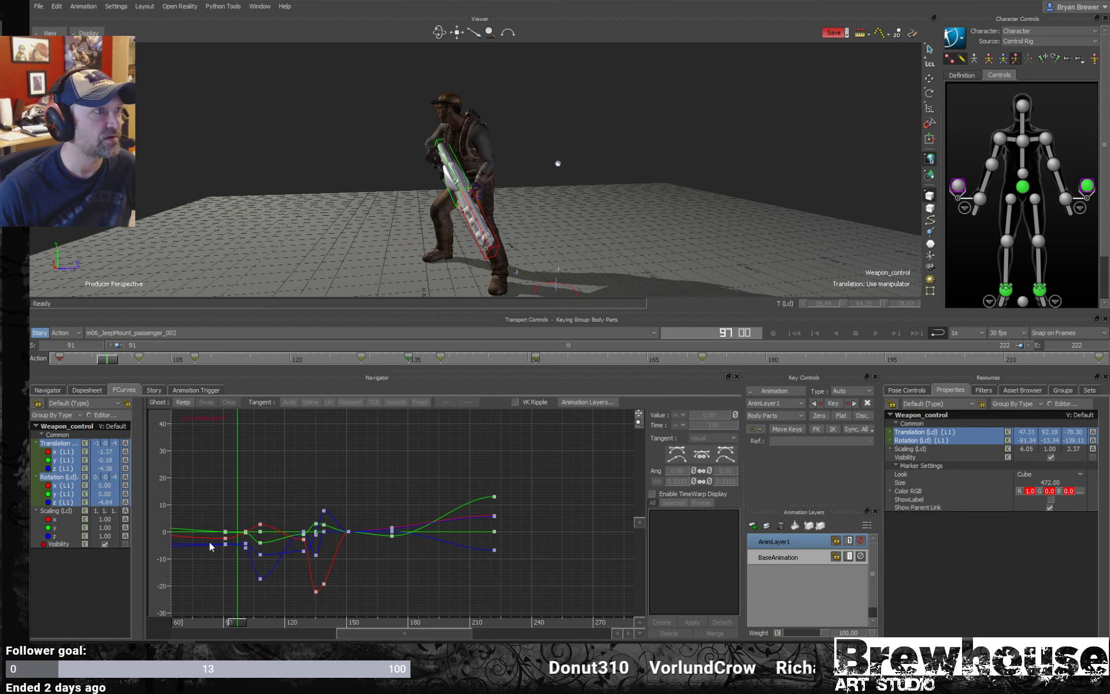
ctrl+shift+drag(405, 243, 639, 181)
key(ctrl+a)
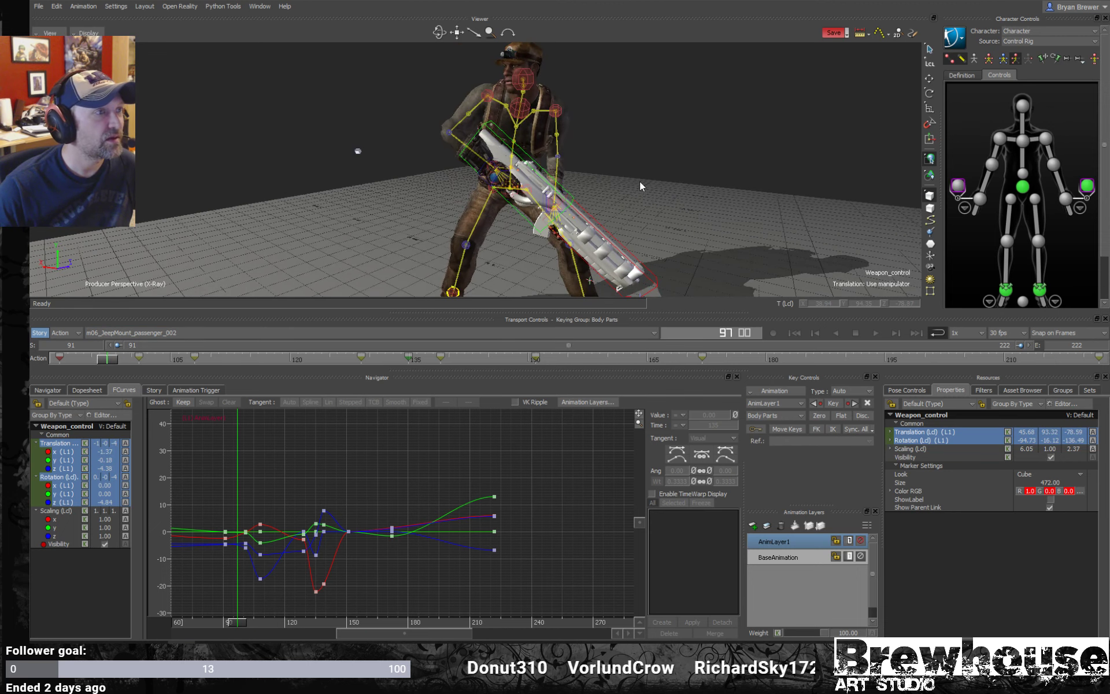
ctrl+drag(500, 184, 593, 169)
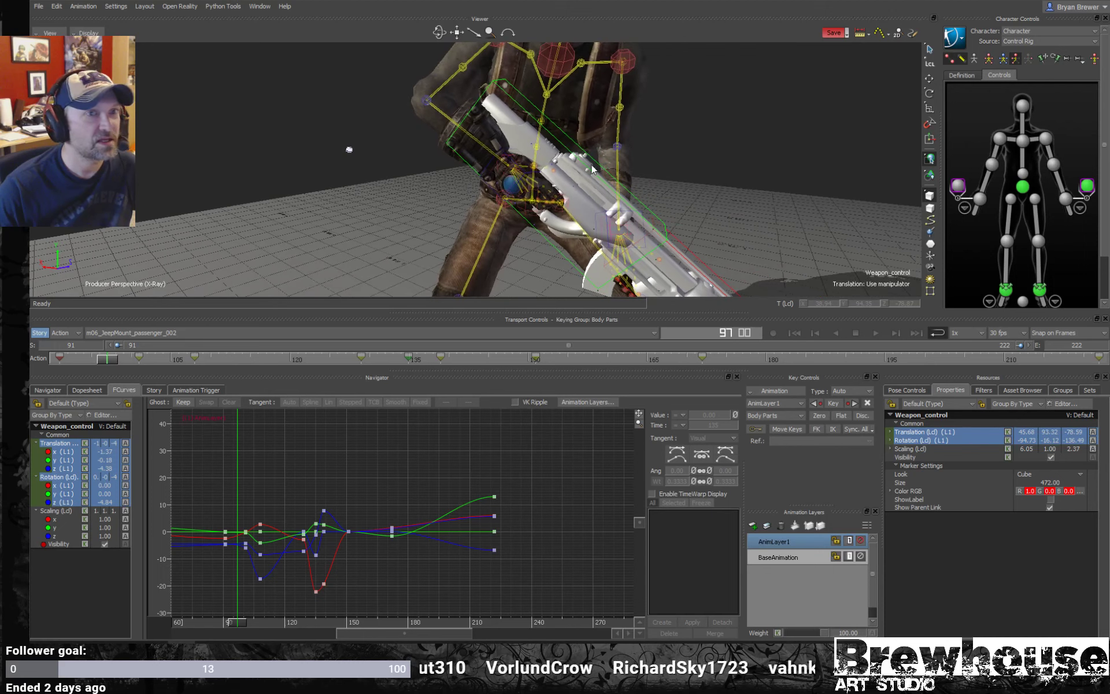
click(958, 185)
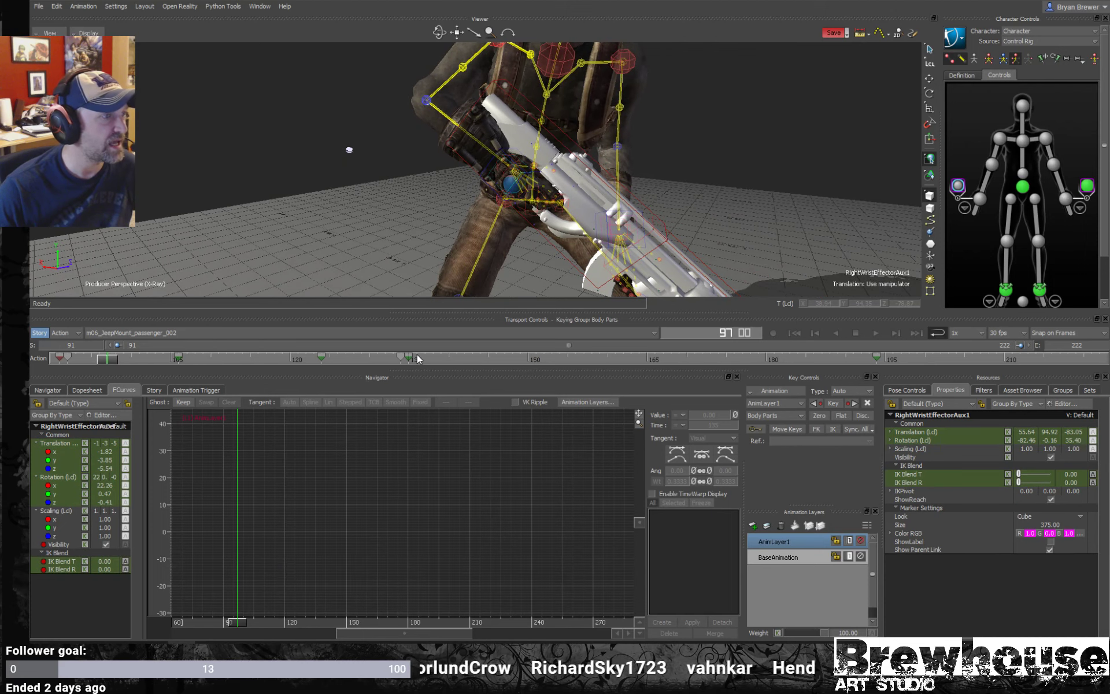
drag(419, 357, 383, 359)
ctrl+shift+drag(720, 210, 730, 161)
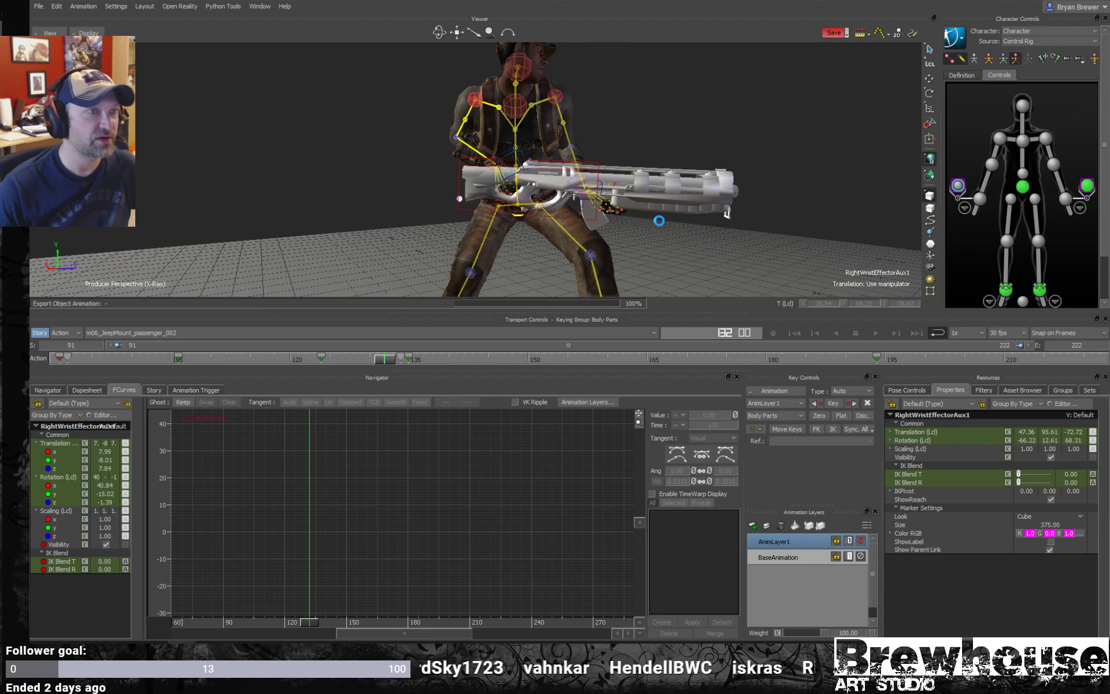
- Switch off X-Ray display and examine the right hand against the weapon from frame 125 back to frame 91
drag(384, 359, 329, 360)
key(ctrl+a)
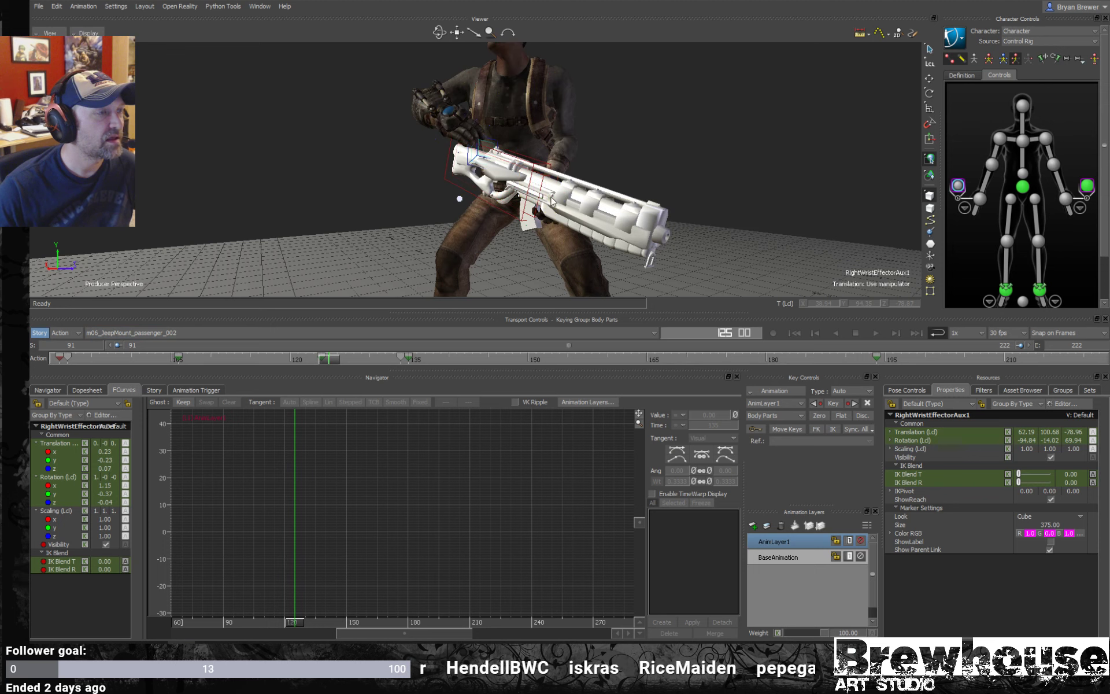
scroll(530, 236, up, 3)
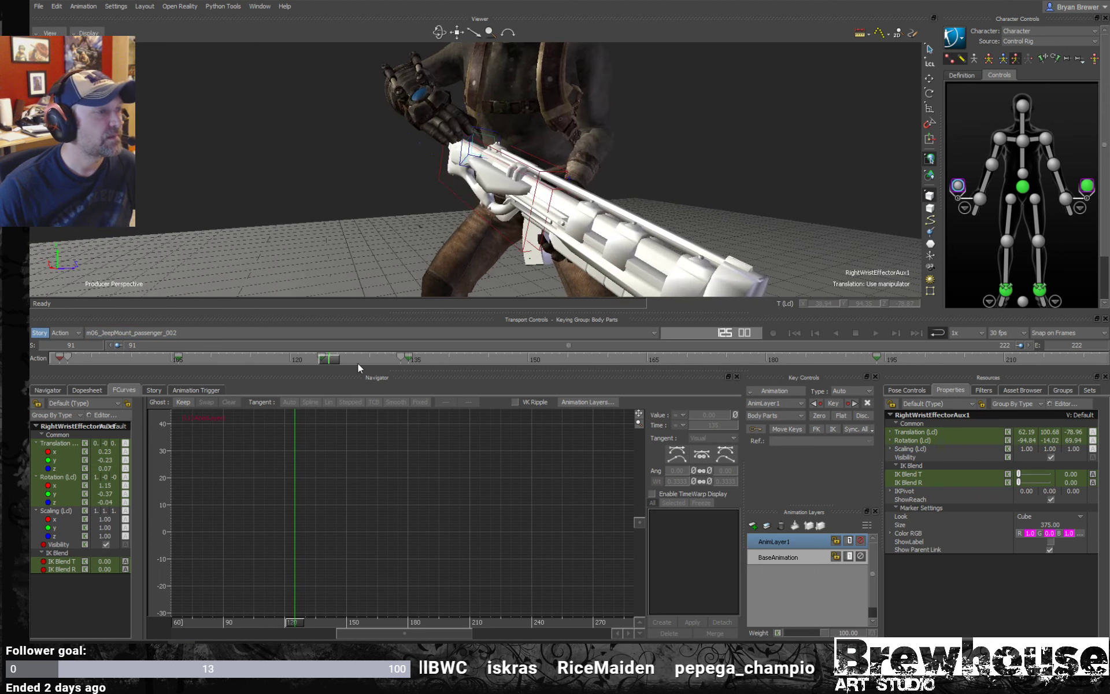
drag(357, 363, 144, 359)
drag(166, 359, 53, 365)
ctrl+shift+drag(455, 203, 621, 192)
- Select the right wrist effector and examine the right arm and weapon pose up to frame 135
click(982, 200)
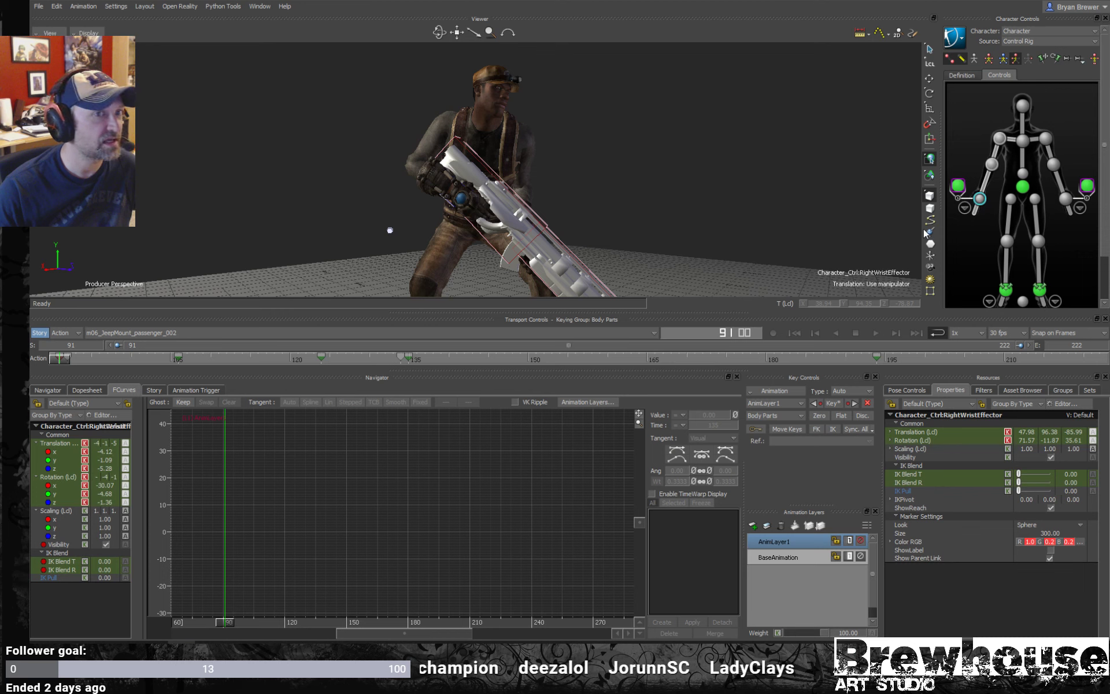
drag(63, 361, 411, 396)
scroll(649, 216, up, 2)
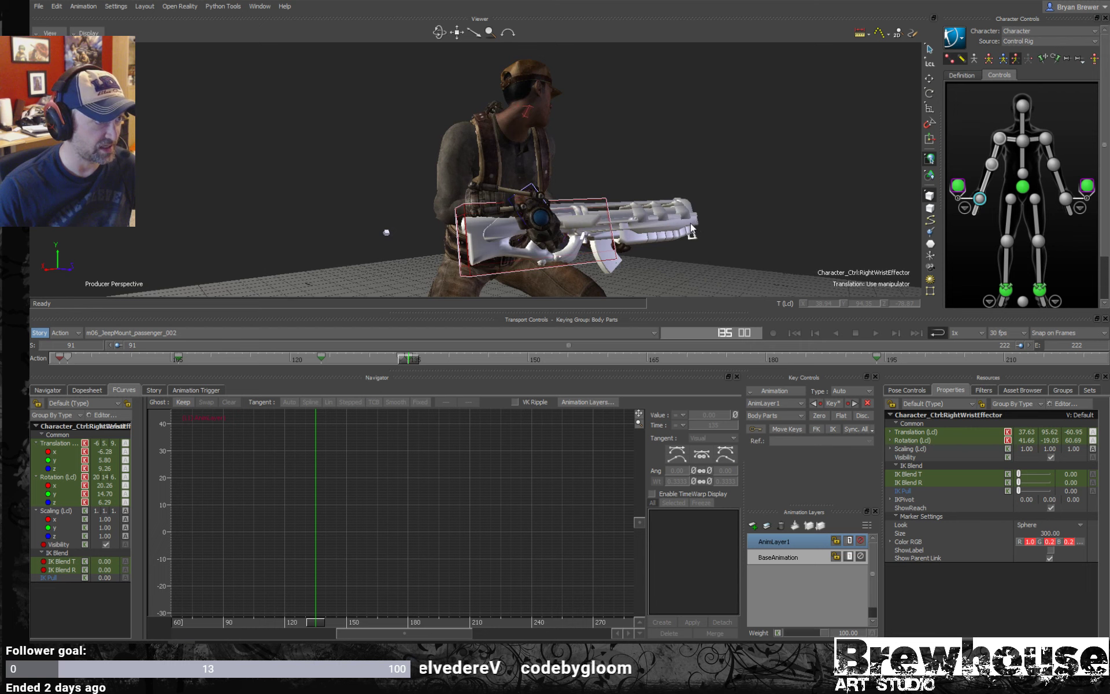
scroll(692, 228, down, 2)
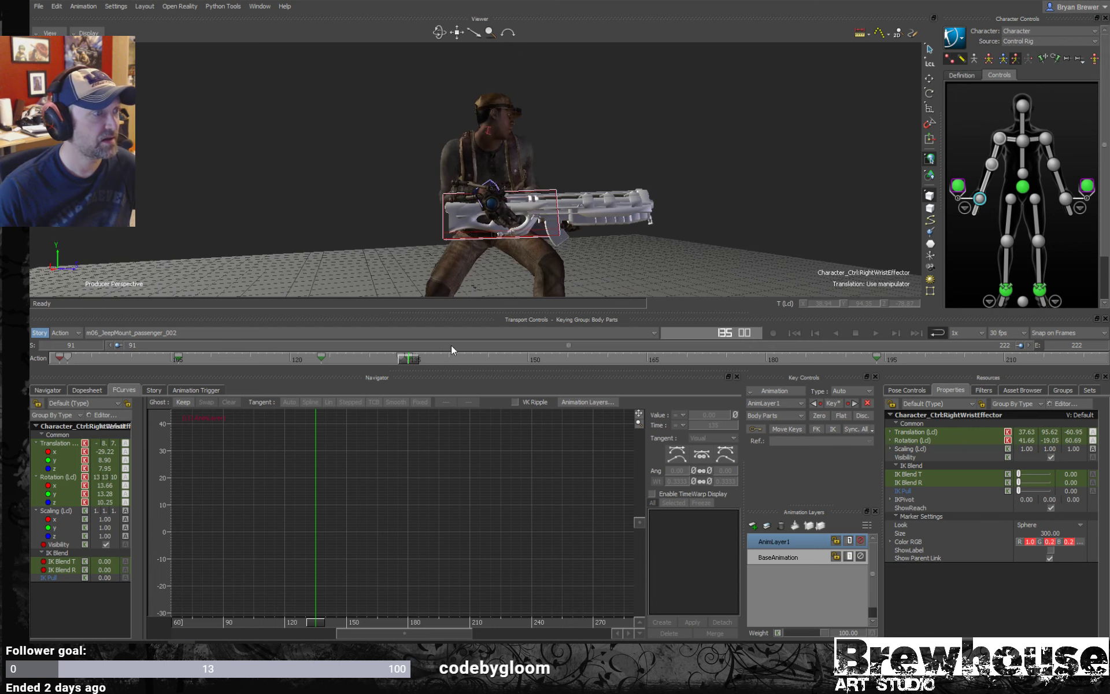
mouse_move(406, 361)
mouse_down()
mouse_move(341, 363)
mouse_move(417, 374)
mouse_move(397, 376)
mouse_move(408, 376)
mouse_up()
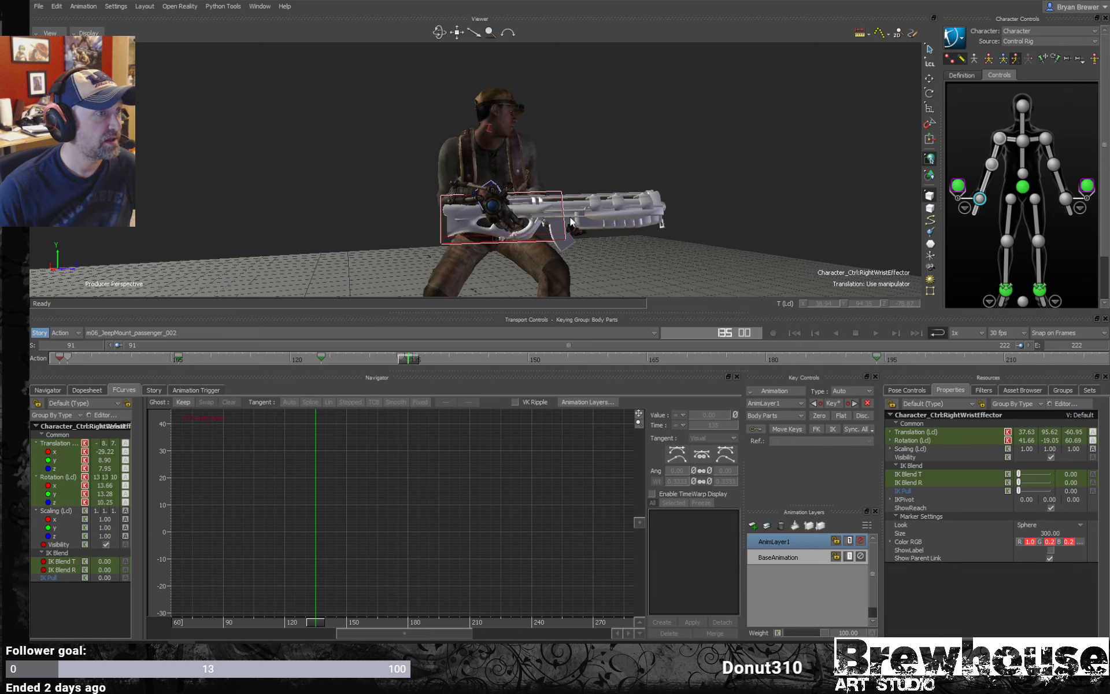
scroll(591, 211, up, 3)
scroll(591, 211, down, 3)
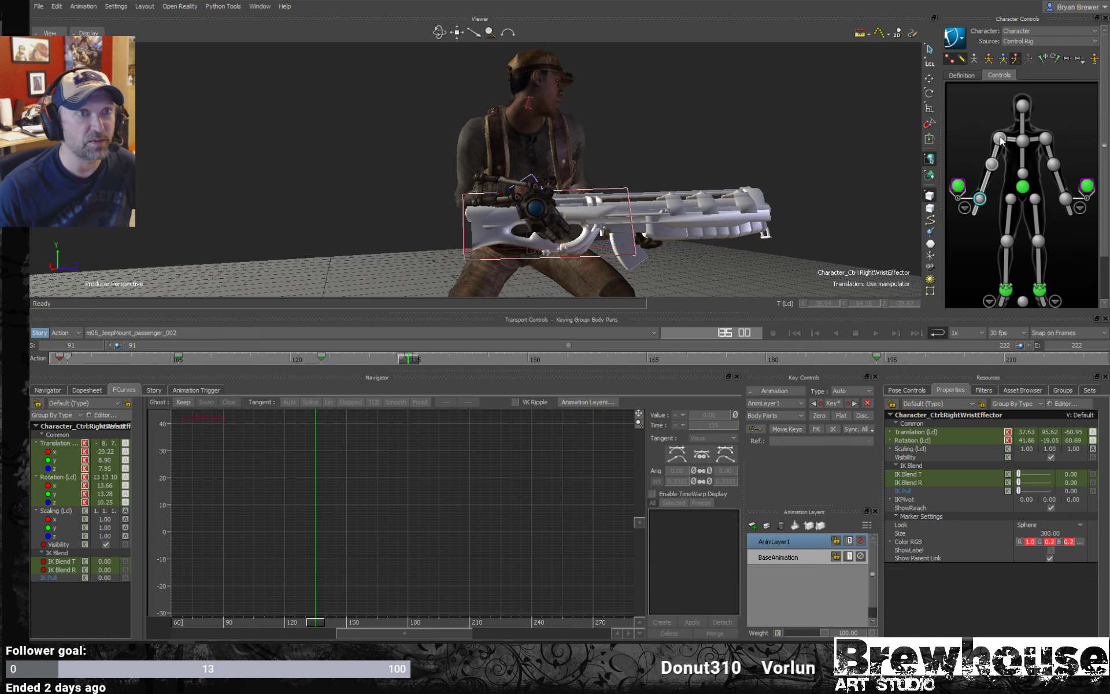
- At frame 135, key the right shoulder effector with layer rotation of about 17, -17, -58 and translation of about -4, -1.9, 0.5
click(1000, 136)
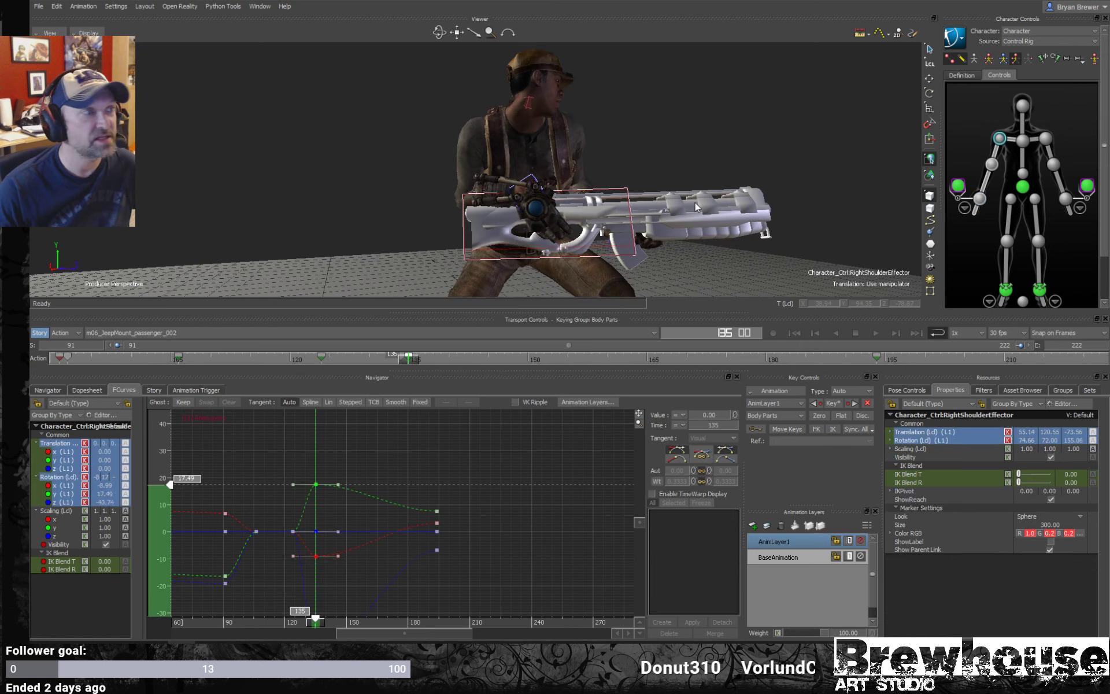
key(e)
drag(579, 231, 474, 266)
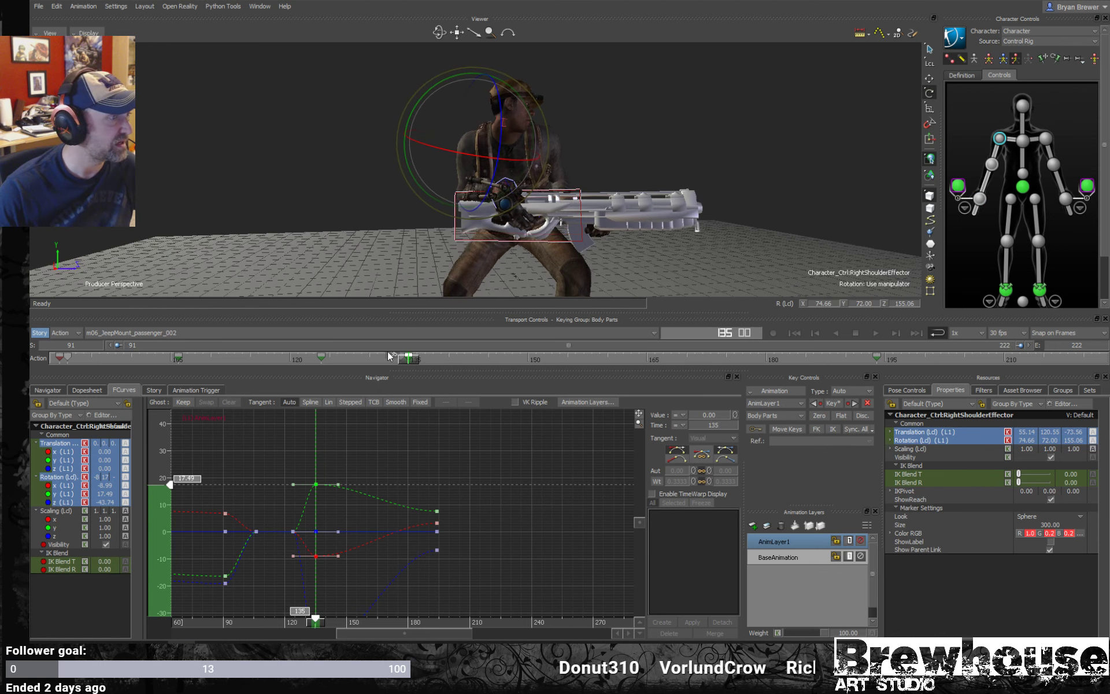
mouse_move(414, 362)
mouse_down()
mouse_move(243, 359)
mouse_move(408, 364)
mouse_up()
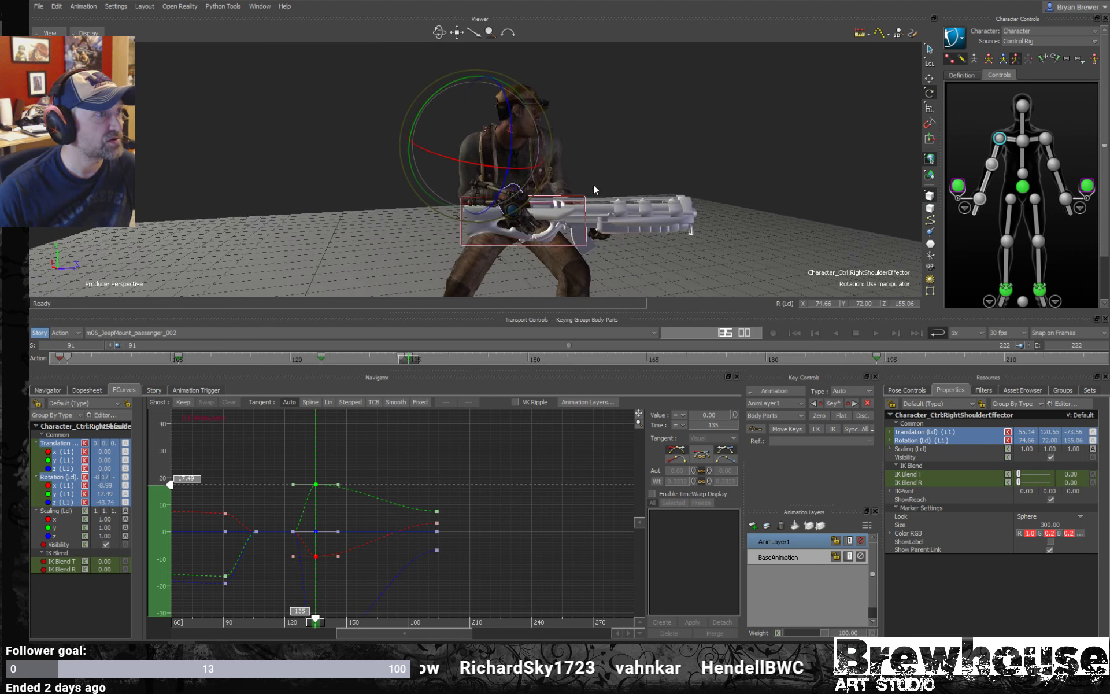
drag(493, 168, 587, 166)
key(t)
drag(517, 142, 525, 145)
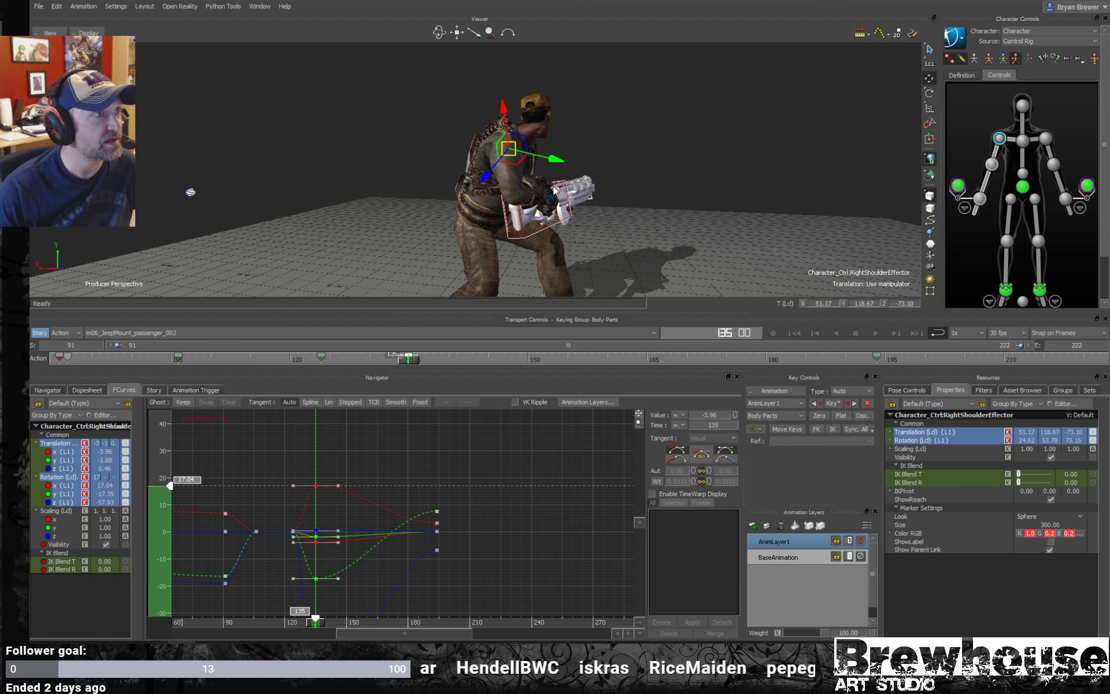
- At frame 135, adjust the right shoulder effector to layer rotation of about 21.6, -22.2, -63.1 and translation of about -4.2, -0.8, 0.7
mouse_move(553, 190)
ctrl+shift+mouse_down()
mouse_move(540, 208)
mouse_move(545, 196)
ctrl+shift+mouse_up()
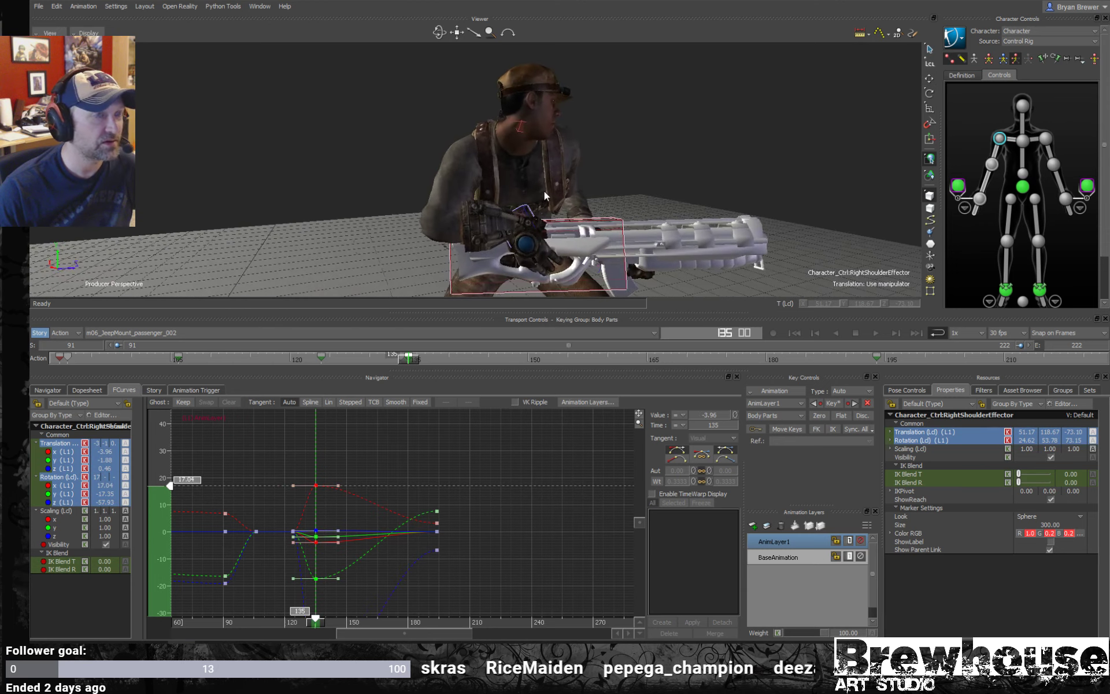
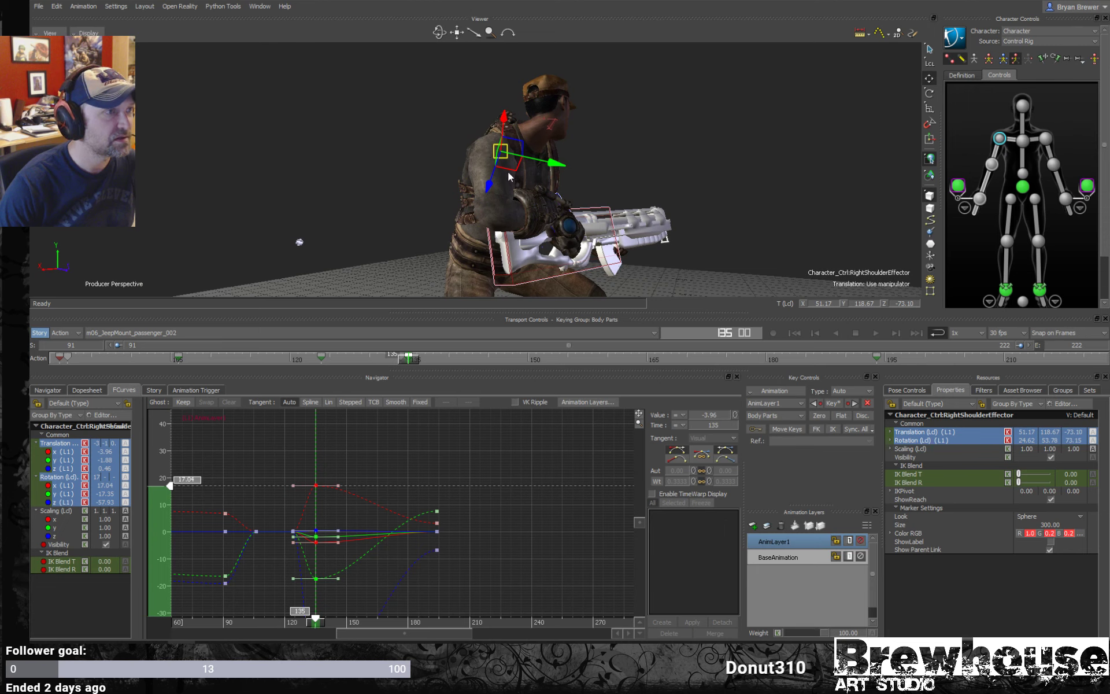
drag(515, 150, 560, 162)
key(e)
alt+drag(637, 169, 585, 205)
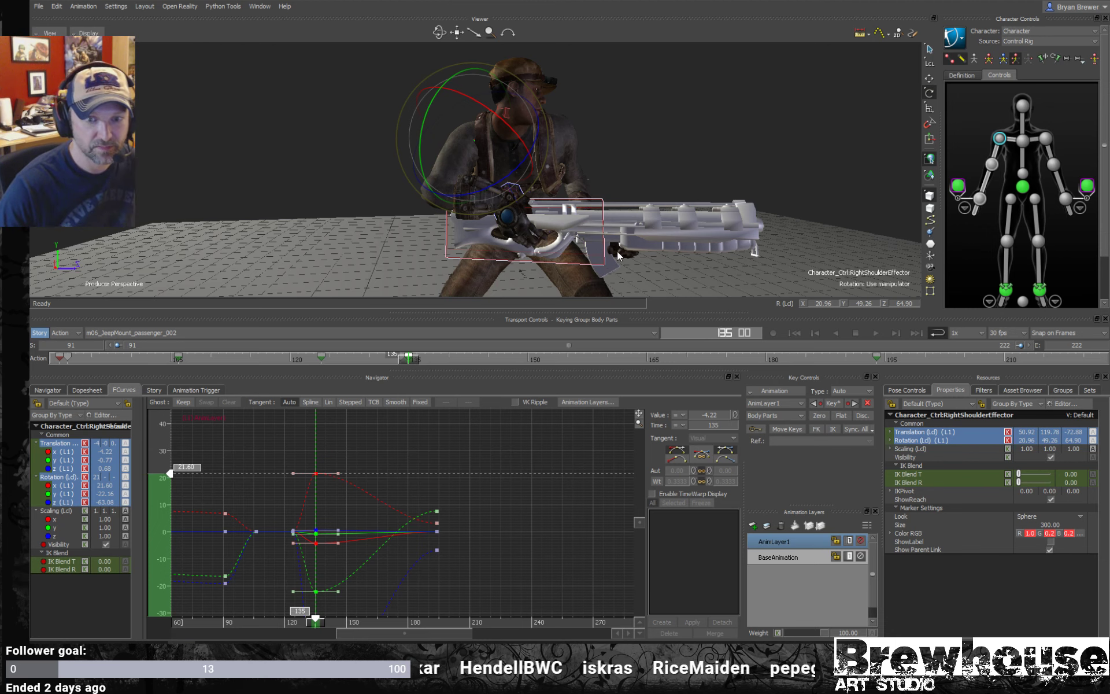
alt+drag(614, 223, 636, 249)
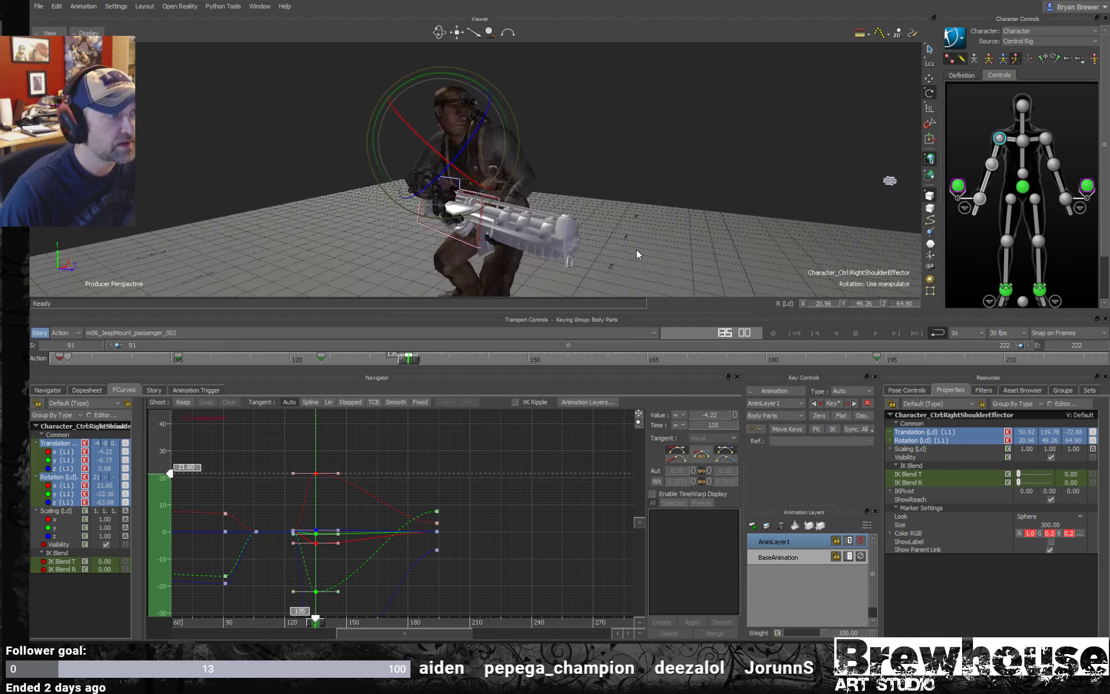
- At frame 135, key the left shoulder effector with layer rotation of about 10.5, -10.9, -34.9
click(1044, 138)
alt+drag(635, 141, 418, 171)
alt+drag(418, 171, 557, 95)
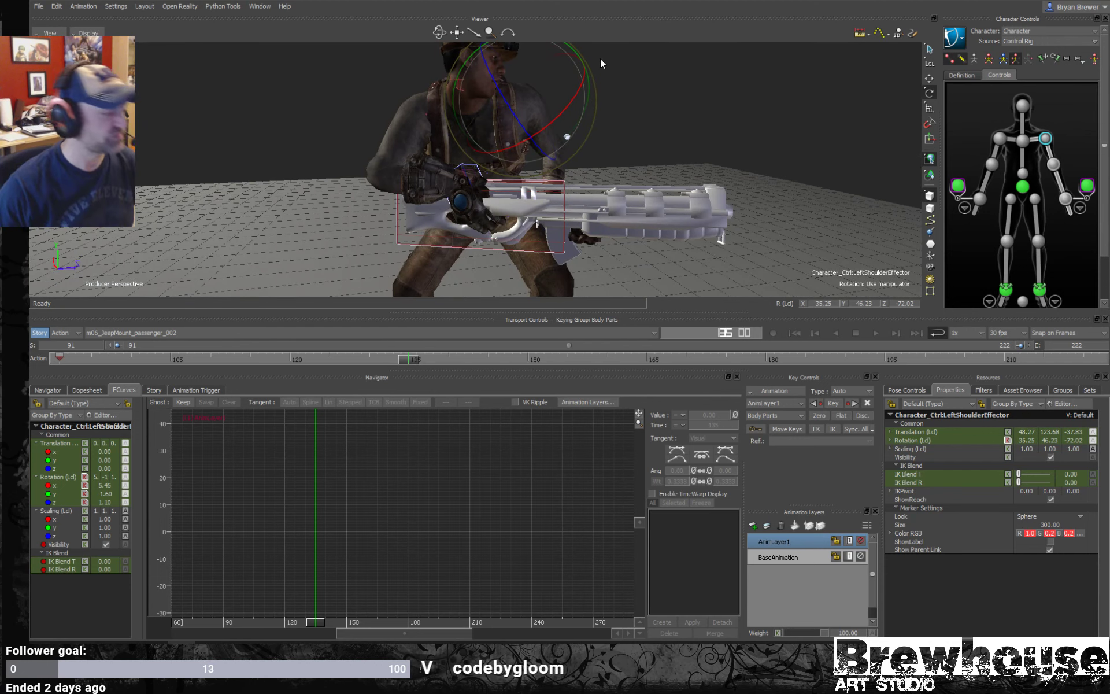
key(k)
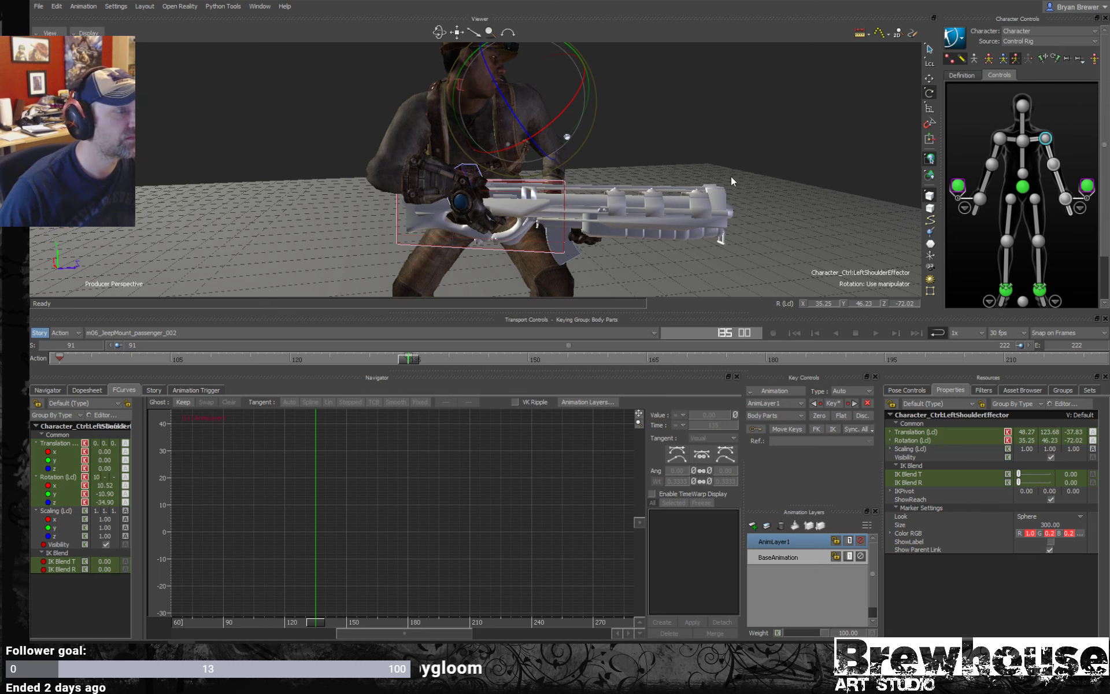
ctrl+shift+drag(731, 176, 586, 211)
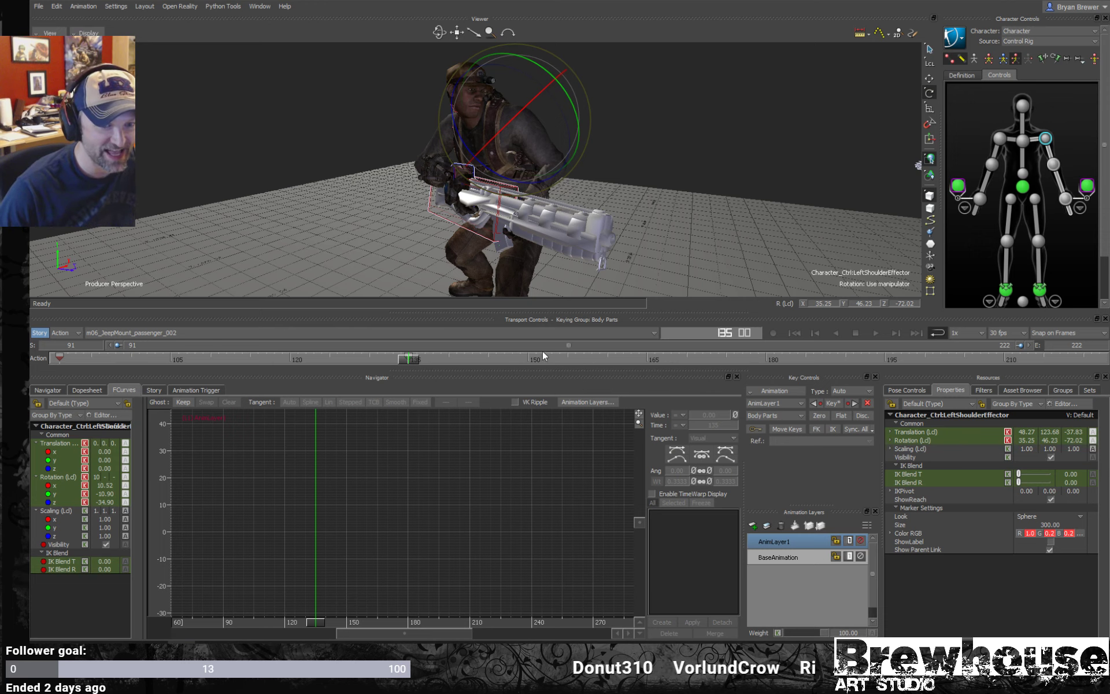
- At frame 111, key the left shoulder effector with layer rotation of about 10.7, -4.7, -10.8 and translation of about -0.1, -1.1, 0.7
drag(408, 359, 59, 359)
ctrl+shift+drag(445, 247, 549, 214)
mouse_move(518, 130)
mouse_down()
mouse_move(487, 138)
mouse_move(508, 148)
mouse_move(525, 140)
mouse_move(496, 133)
mouse_up()
drag(59, 356, 221, 369)
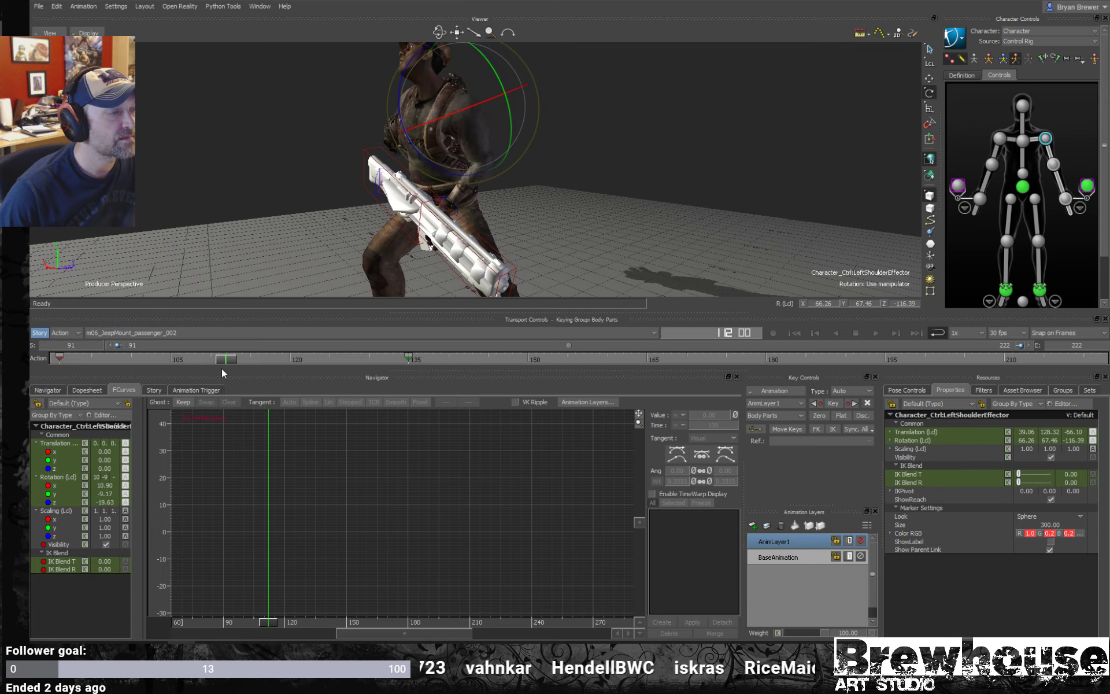
ctrl+shift+drag(399, 248, 504, 181)
key(t)
scroll(504, 115, up, 3)
drag(505, 116, 491, 126)
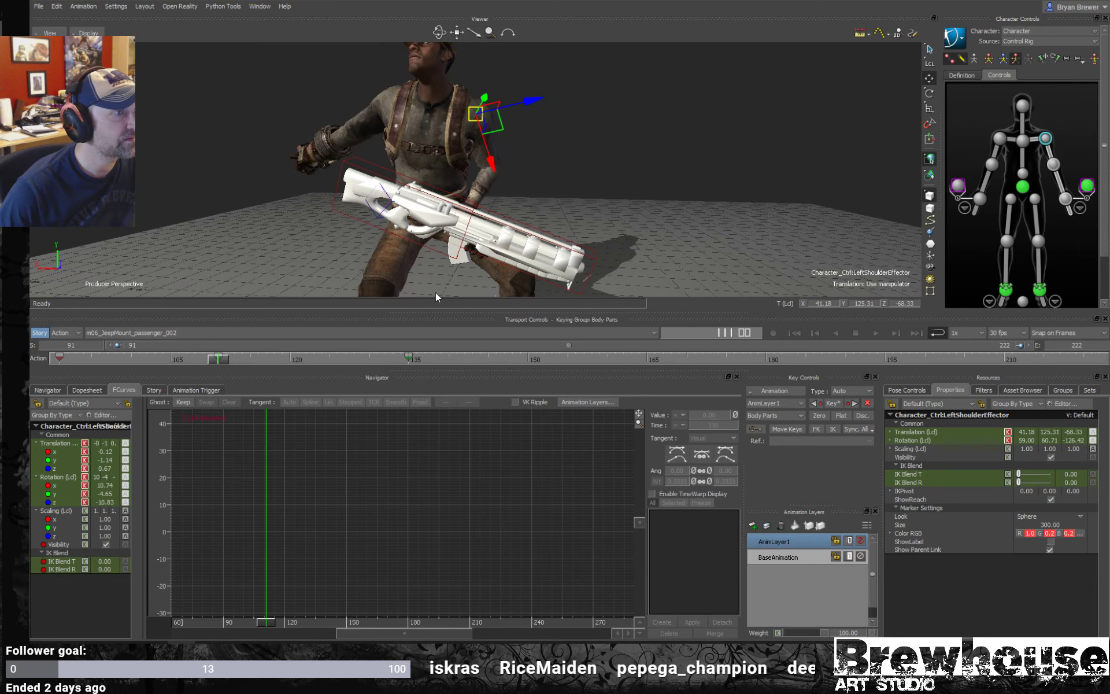
key(k)
- At frame 121, key the left shoulder effector with layer rotation of about 5.9, 0.4, -17 and translation of about 0.9, -0.5, 1.9
mouse_move(217, 359)
mouse_down()
mouse_move(140, 334)
mouse_move(408, 279)
mouse_up()
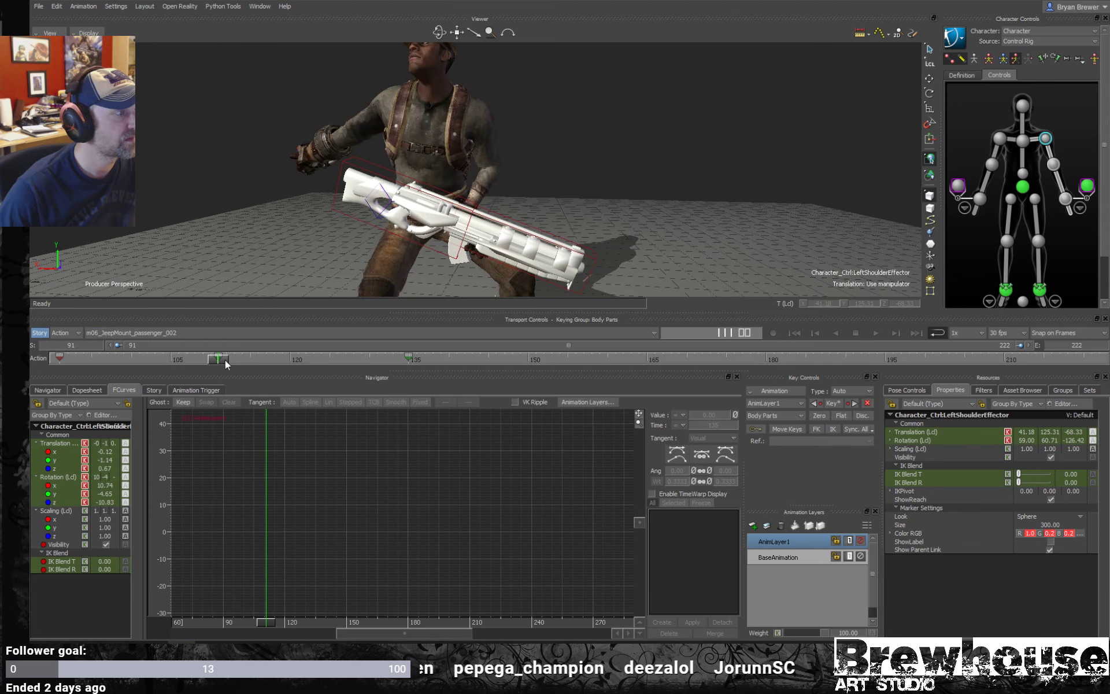
drag(225, 360, 297, 363)
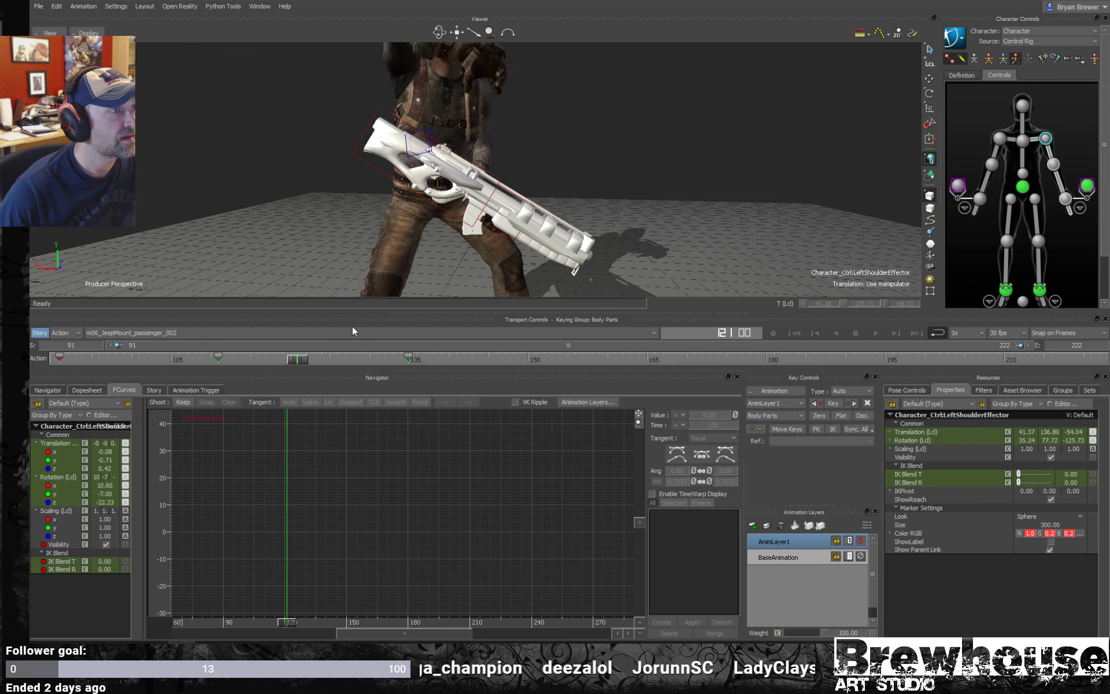
drag(370, 260, 578, 191)
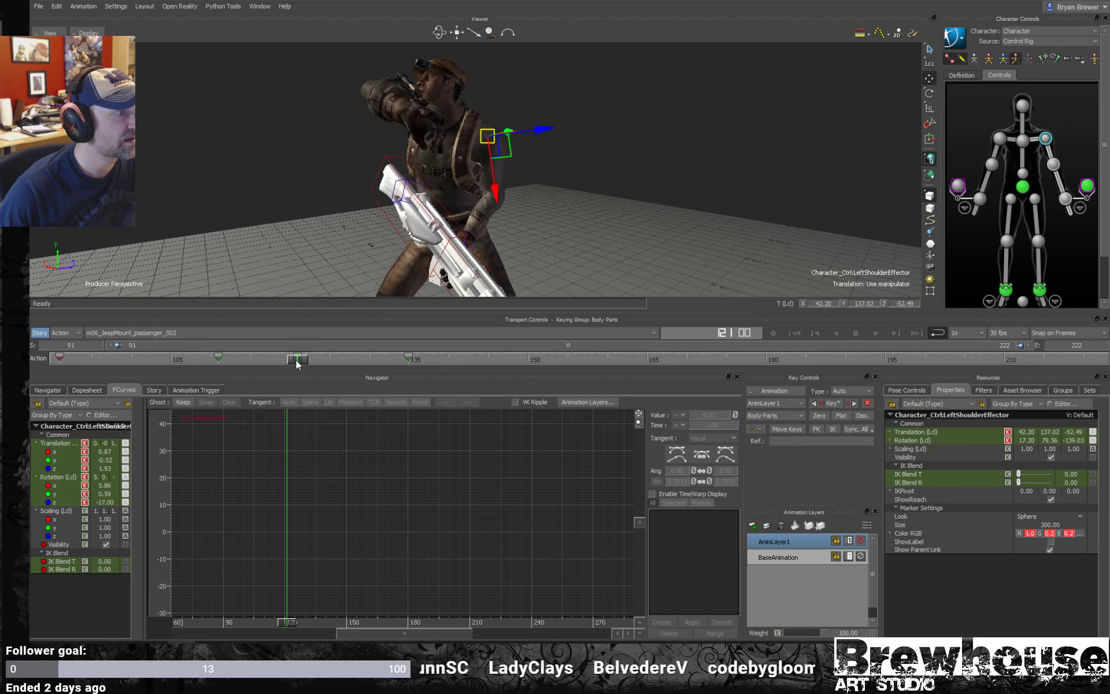
drag(296, 360, 408, 370)
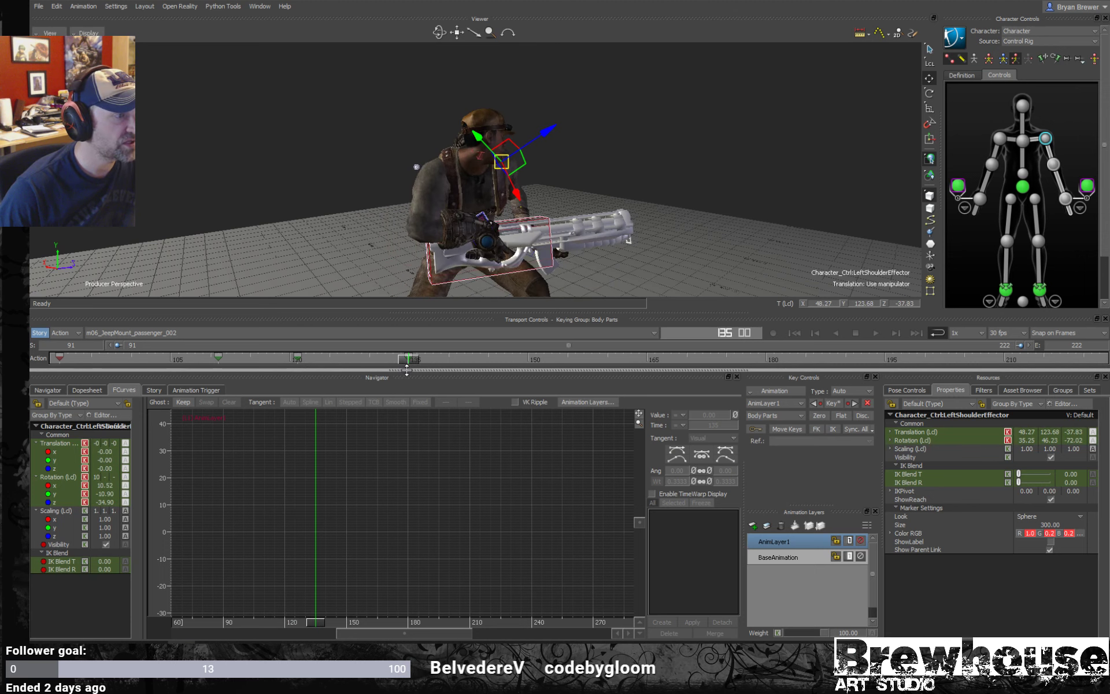
- At frame 135, select the control rig's Neck, Neck1 and Head bones in the schematic view and return to the perspective view for rotation
mouse_move(617, 200)
mouse_down()
mouse_move(502, 202)
mouse_move(550, 225)
mouse_move(548, 247)
mouse_move(533, 185)
mouse_move(619, 209)
mouse_up()
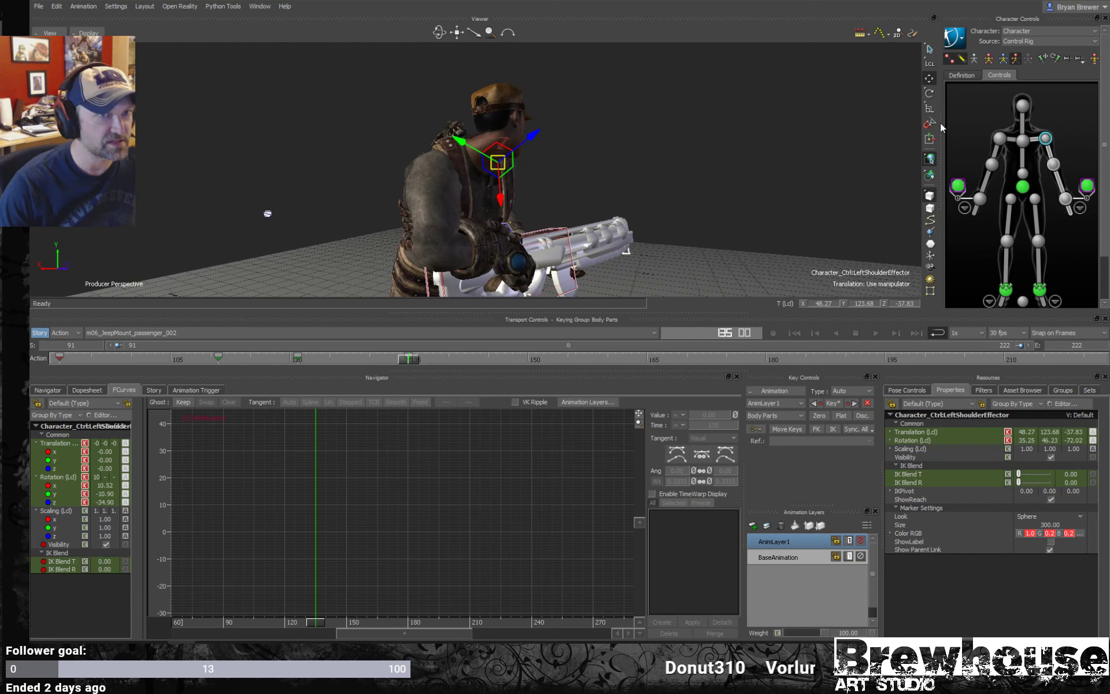
drag(699, 192, 516, 141)
key(ctrl+w)
drag(575, 198, 497, 228)
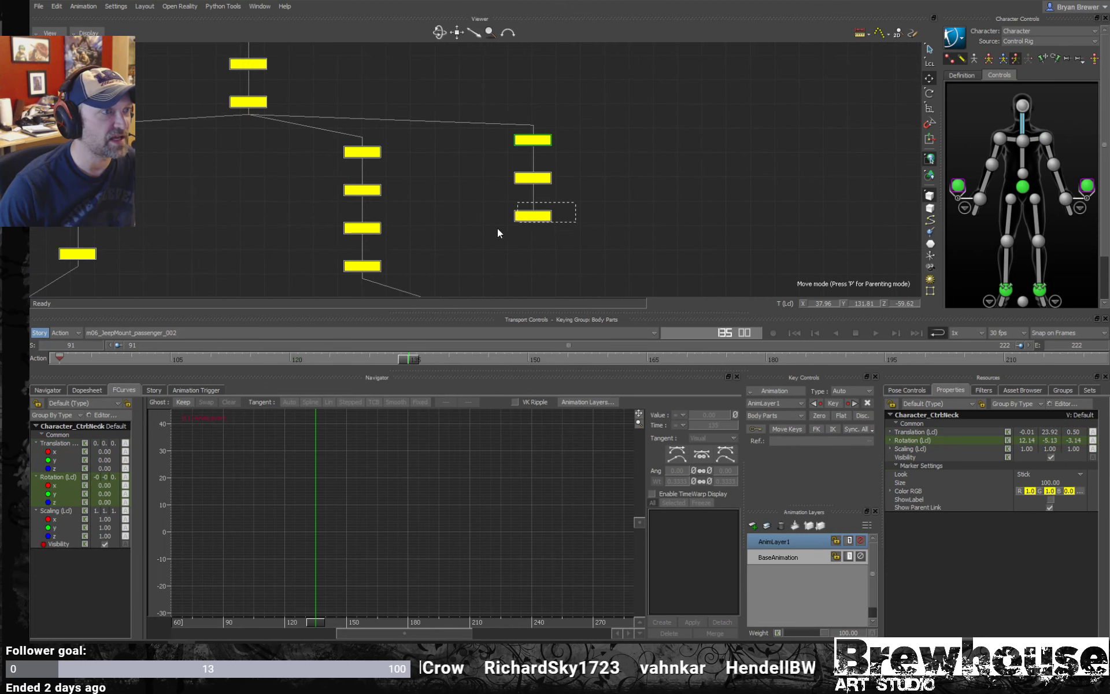
mouse_move(617, 111)
mouse_down()
mouse_move(571, 172)
mouse_move(511, 189)
mouse_up()
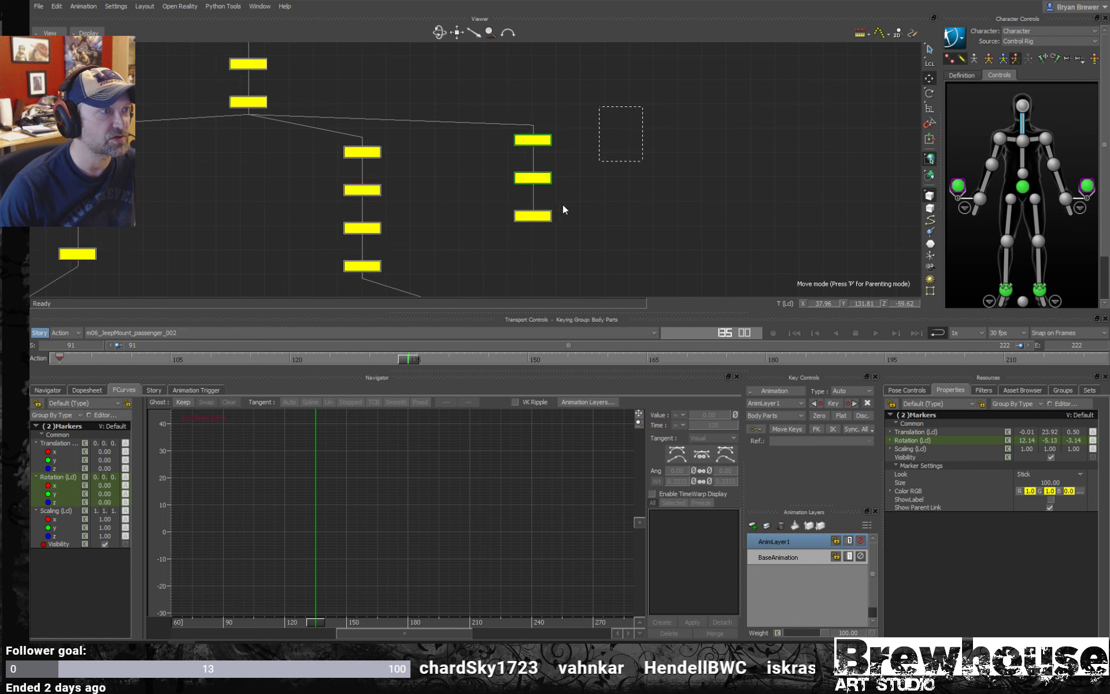
key(ctrl+e)
key(e)
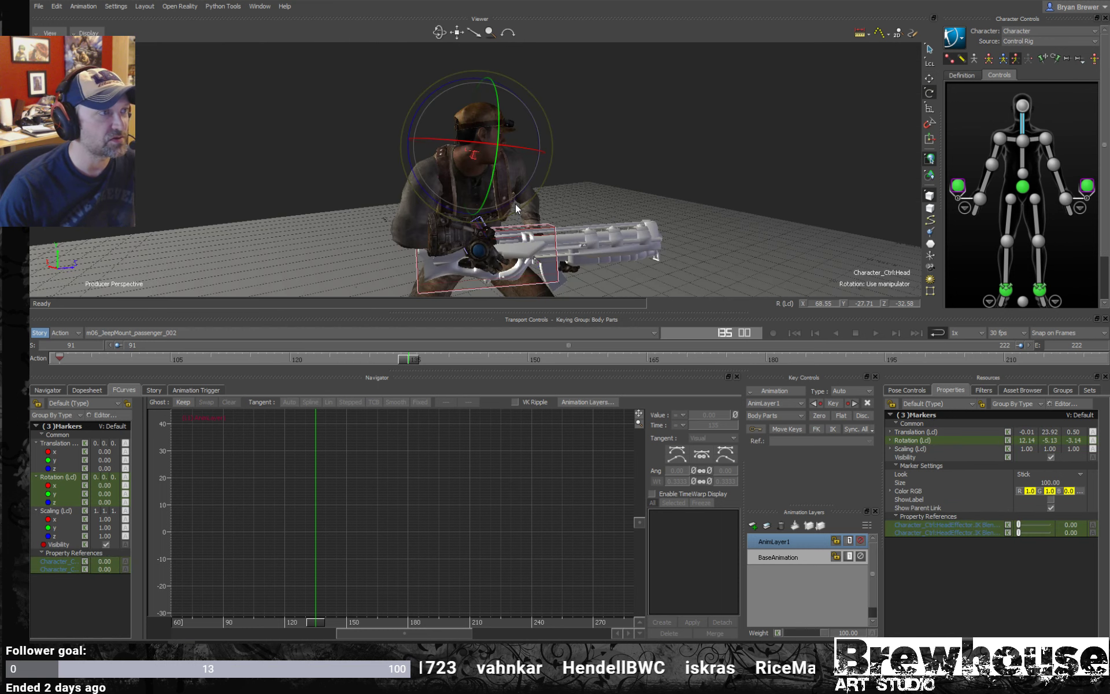
- On the BaseAnimation layer, set all rotation keys of the neck and head bones to 0
click(56, 477)
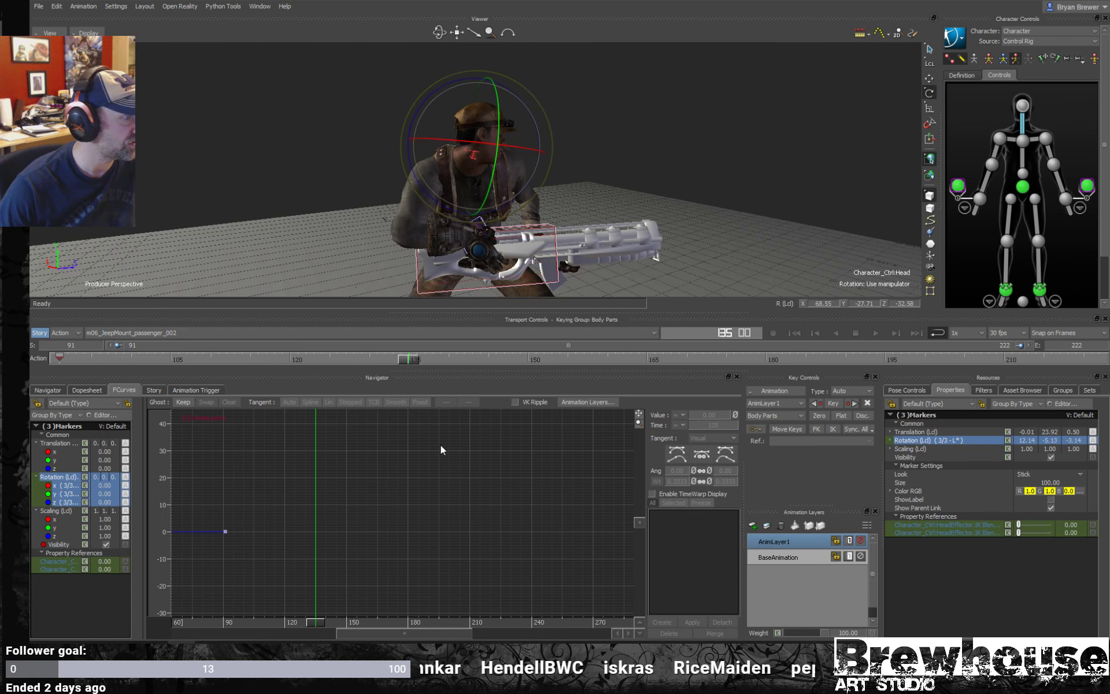
click(778, 557)
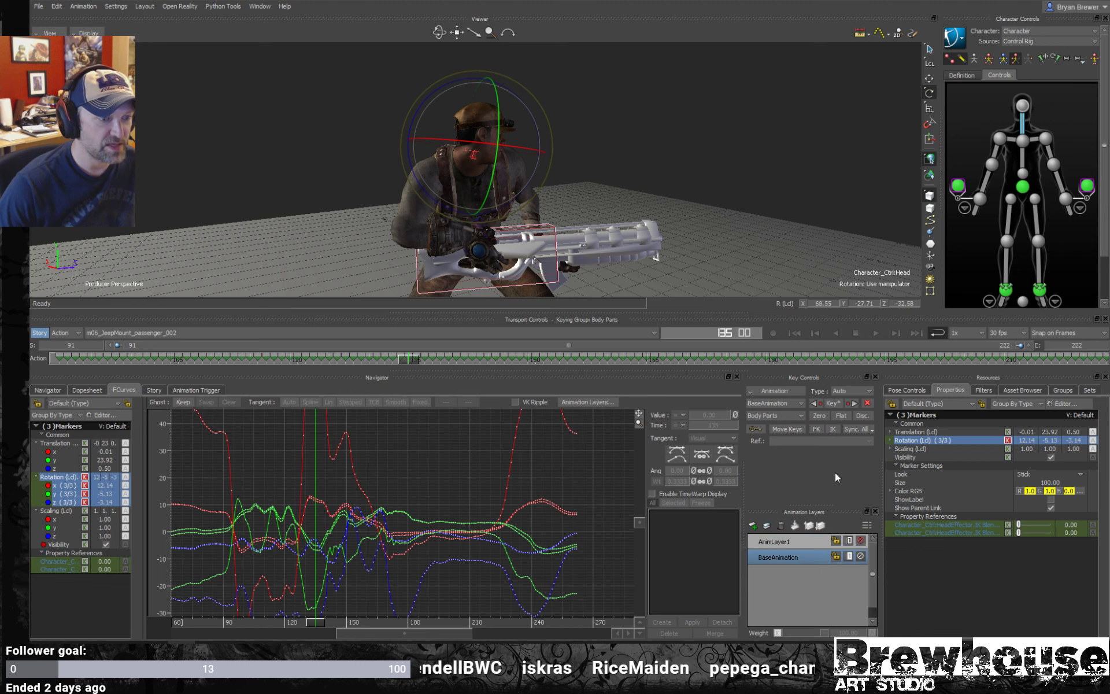
key(a)
ctrl+drag(448, 481, 416, 466)
drag(568, 437, 176, 551)
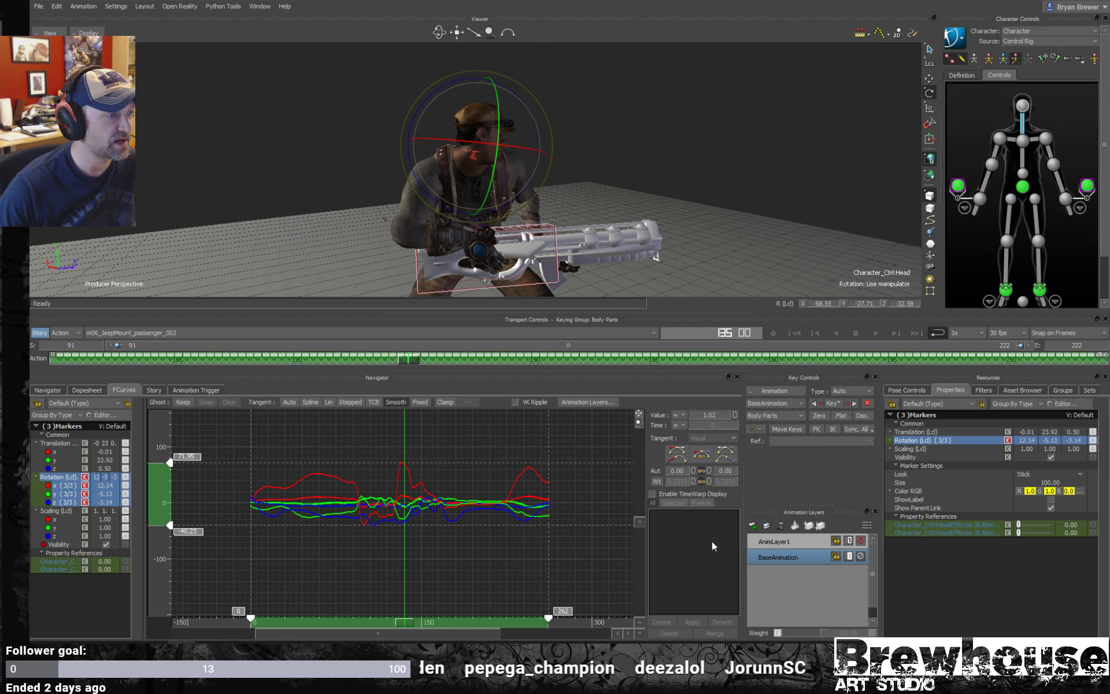
click(735, 414)
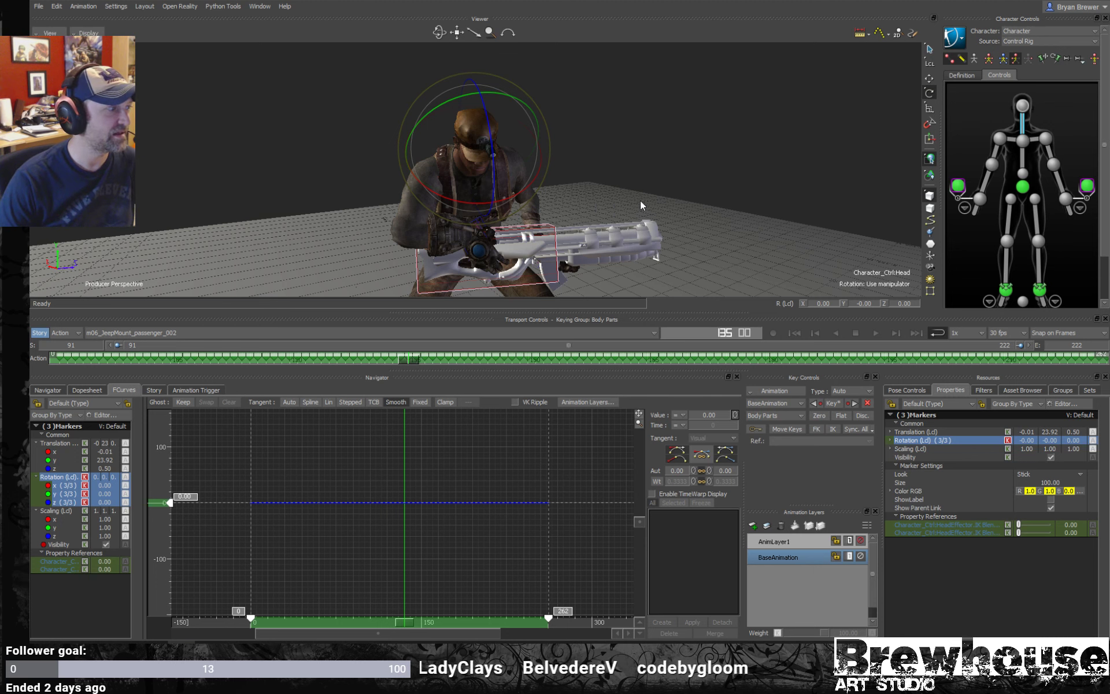
drag(640, 200, 567, 307)
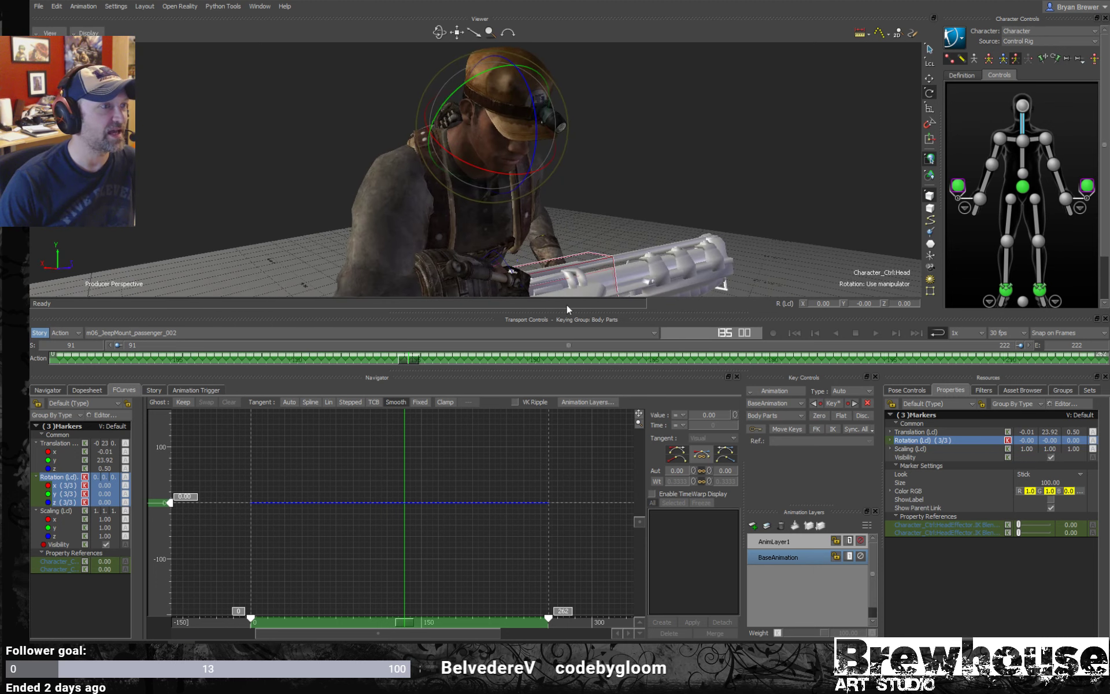
mouse_move(408, 359)
mouse_down()
mouse_move(369, 360)
mouse_move(456, 358)
mouse_move(389, 359)
mouse_move(408, 358)
mouse_up()
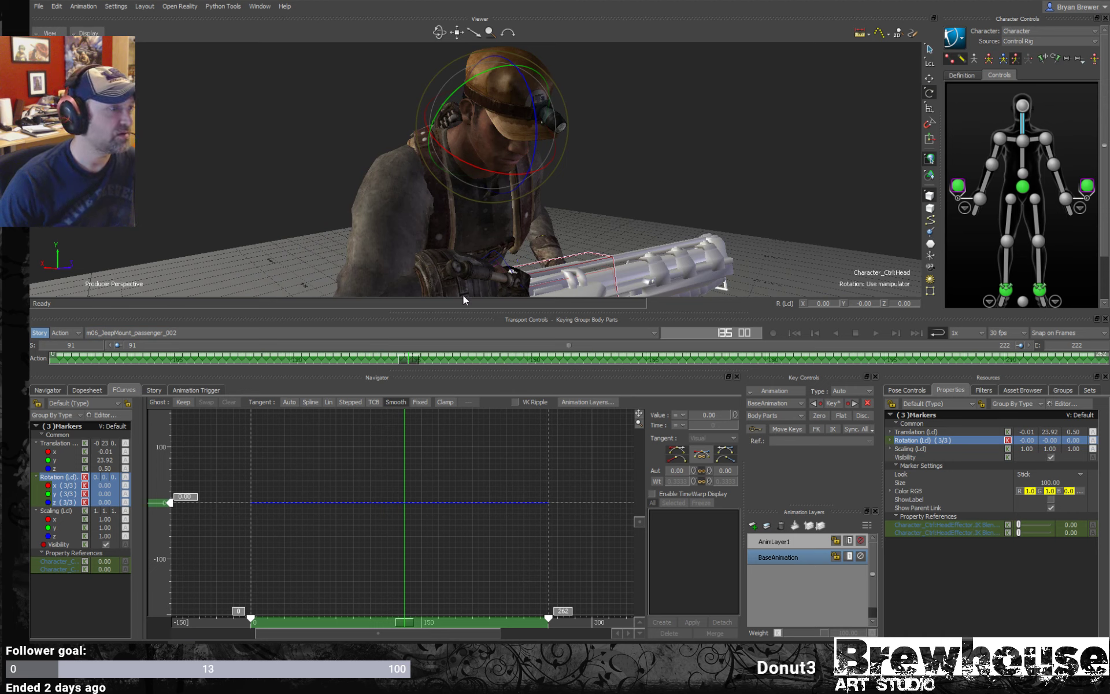
- Examine the neck and head bones within the control rig hierarchy in the schematic view
key(ctrl+w)
key(a)
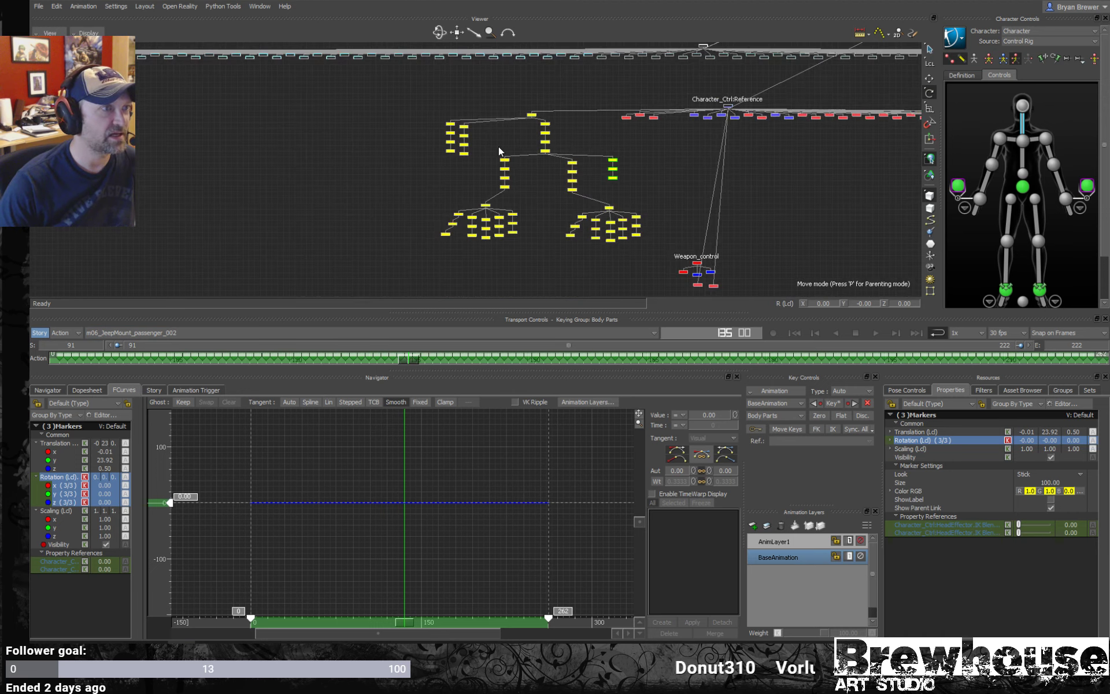
scroll(630, 158, up, 3)
drag(569, 214, 571, 211)
scroll(649, 197, up, 2)
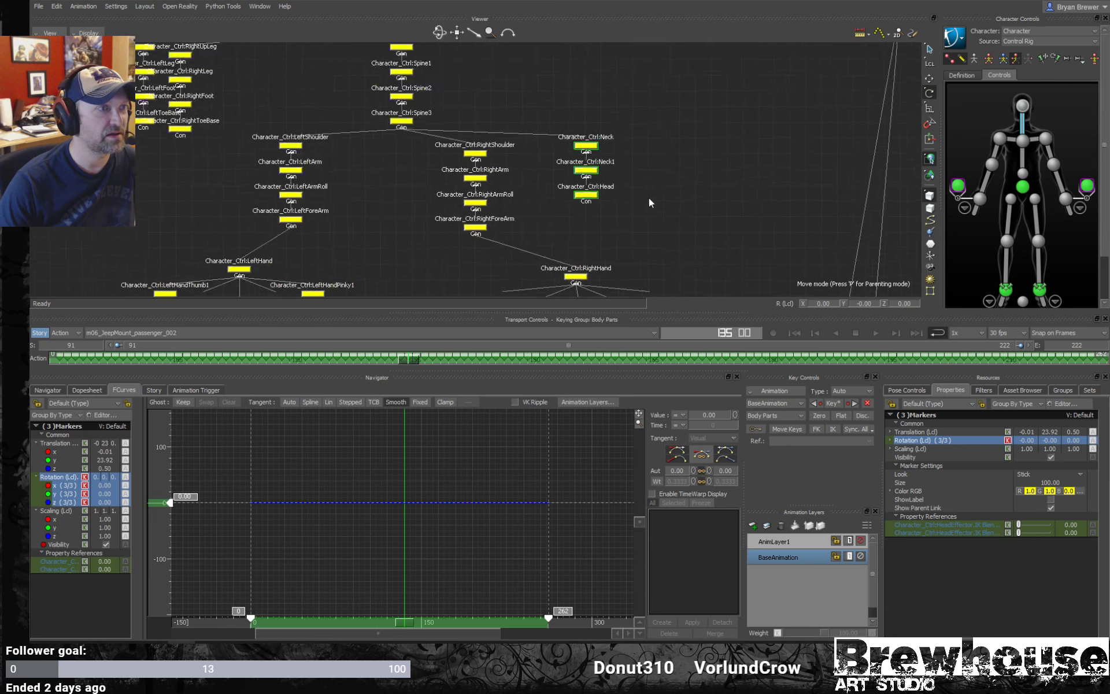
scroll(619, 198, down, 3)
scroll(626, 191, up, 2)
scroll(628, 168, up, 1)
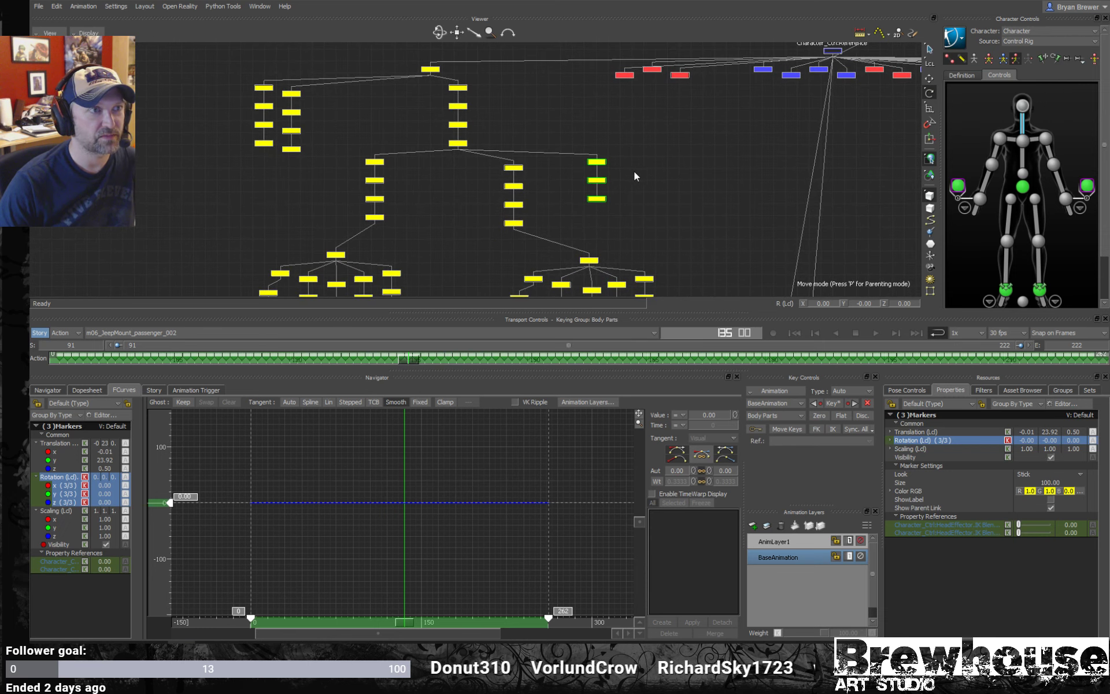
scroll(636, 165, down, 2)
key(ctrl+e)
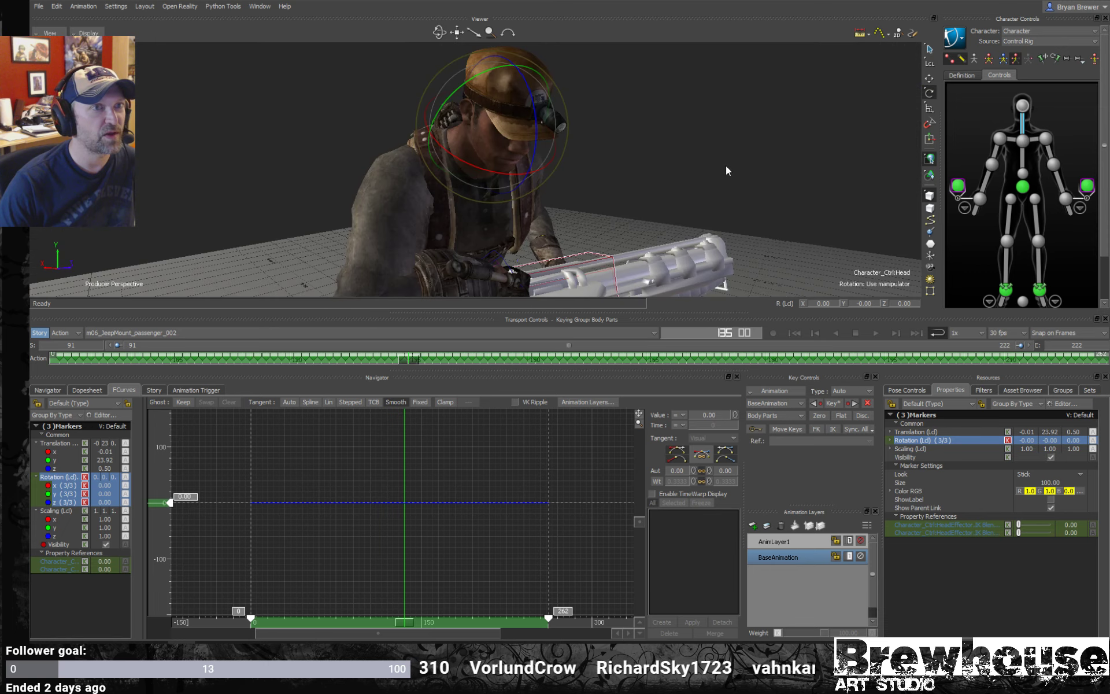
- Turn on X-Ray display and compare the head effector with the Neck, Neck1 and Head bones in the perspective and schematic views
click(1023, 107)
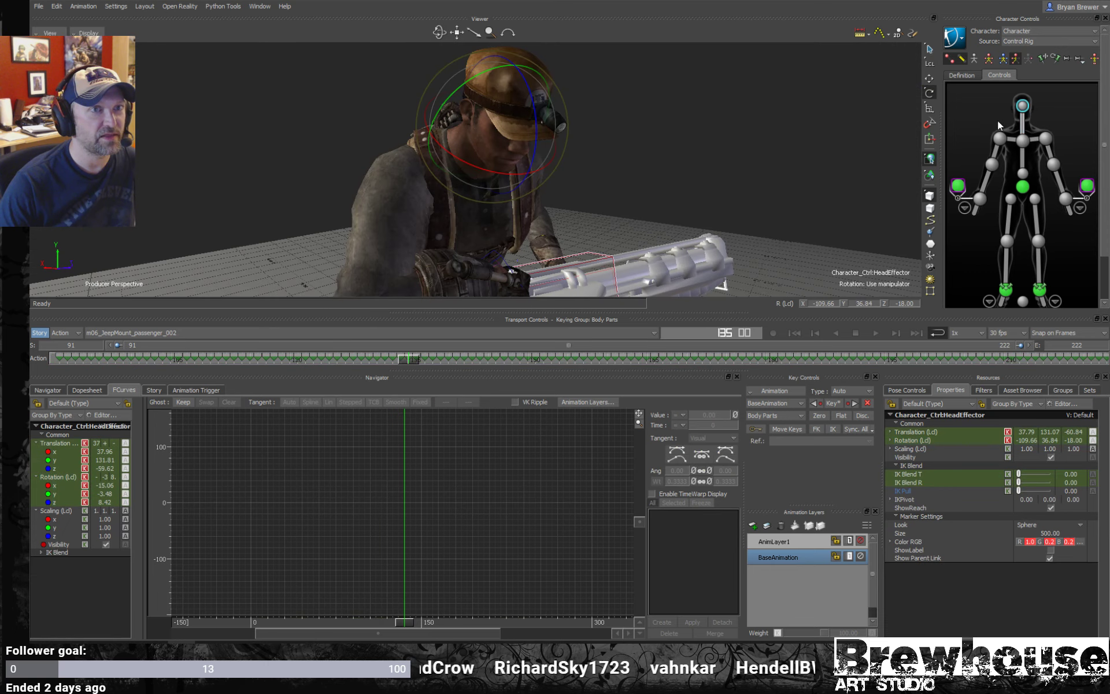
key(ctrl+a)
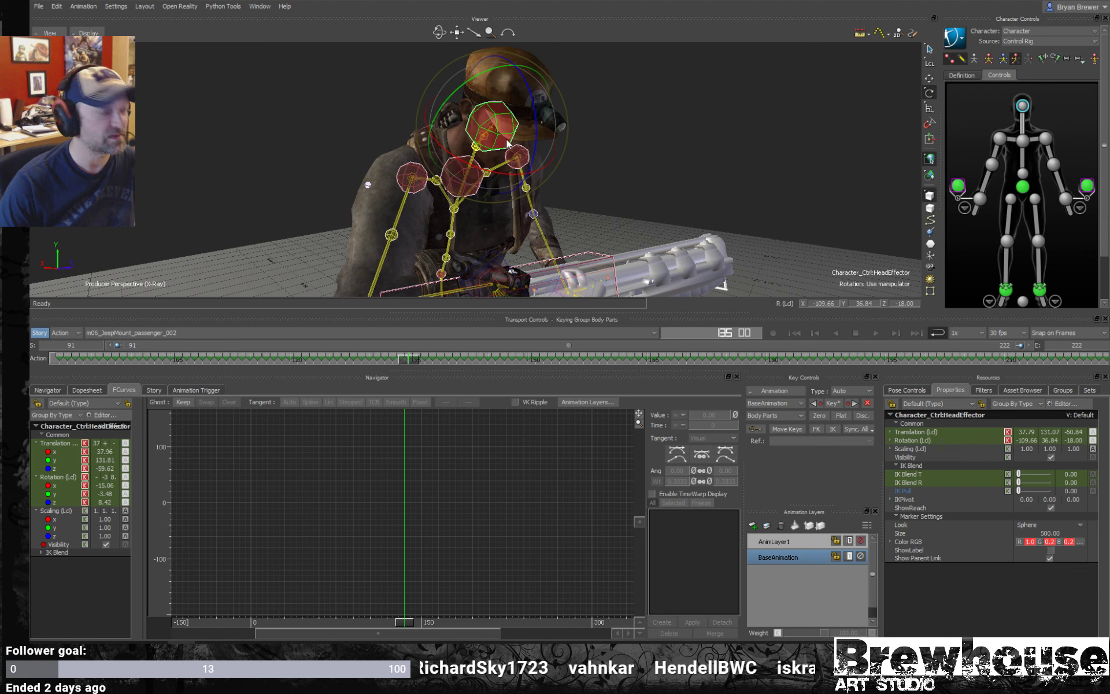
key(ctrl+w)
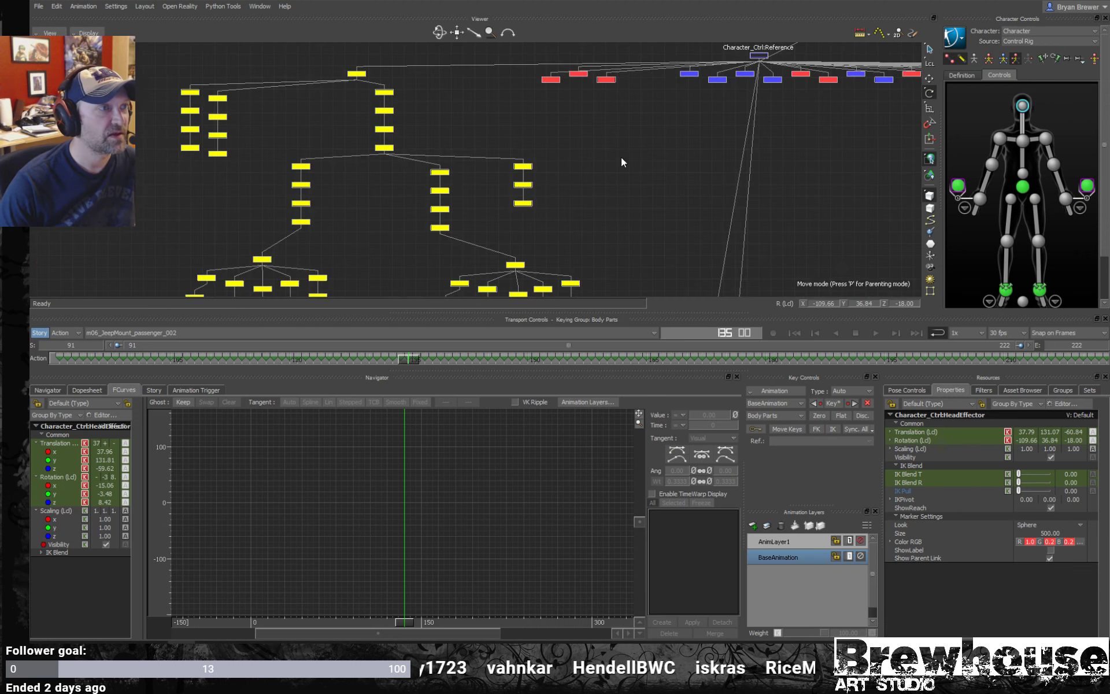
drag(498, 212, 498, 212)
key(ctrl+w)
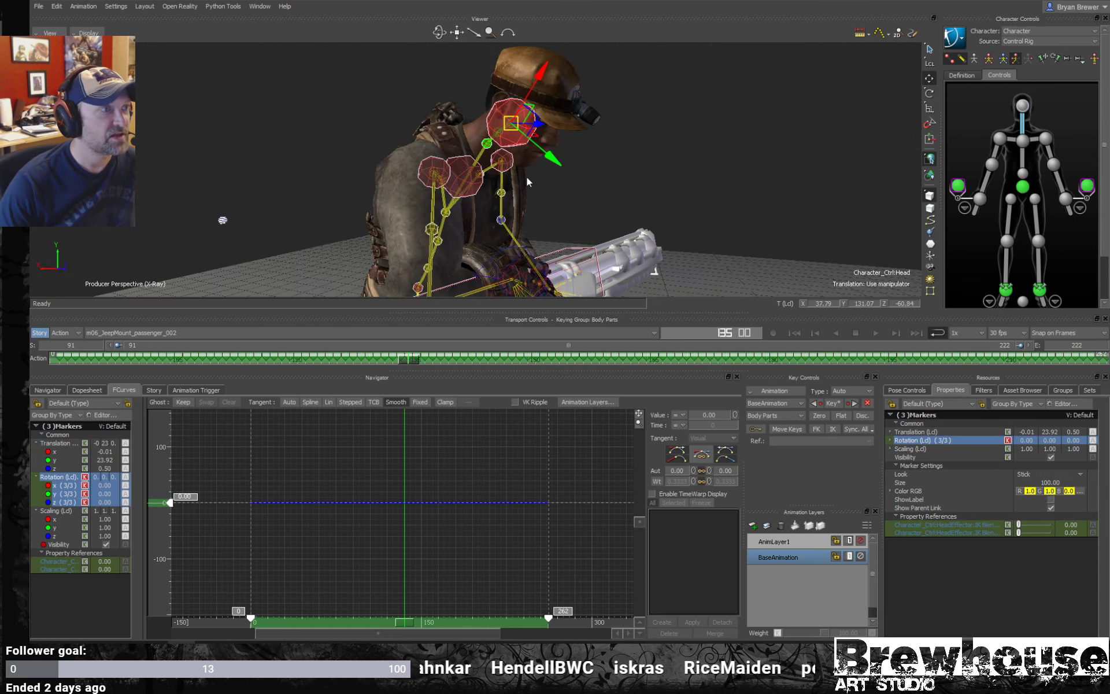
scroll(526, 174, up, 5)
ctrl+shift+drag(556, 145, 537, 175)
key(ctrl+w)
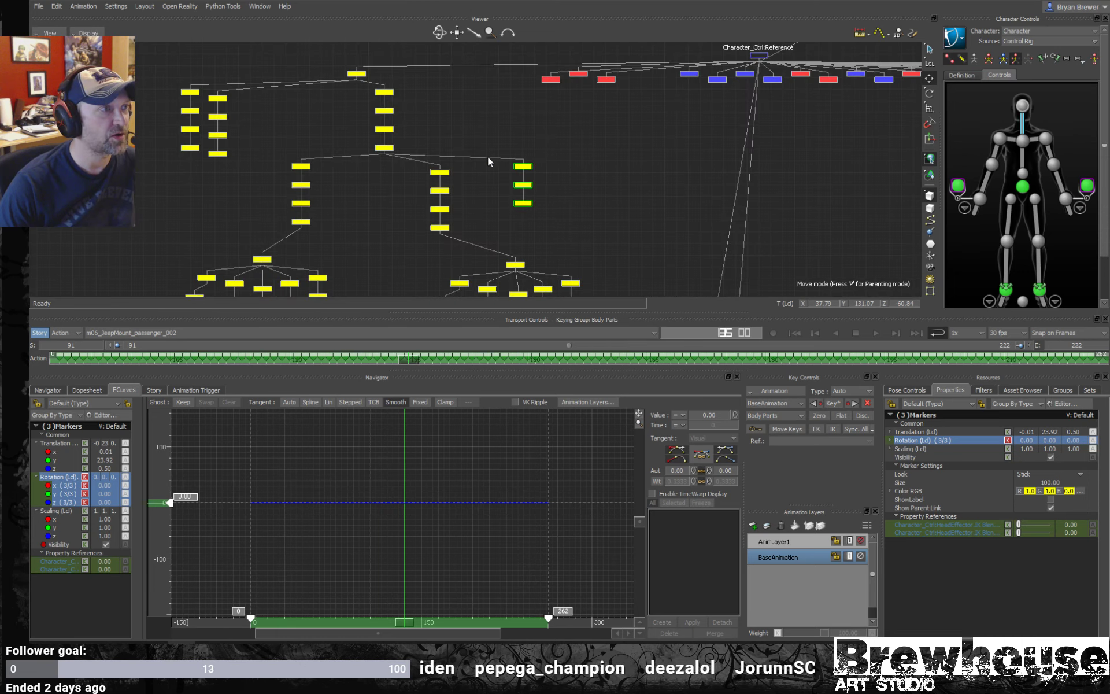
- Select the head effector and examine the head and neck alignment from several sides in X-Ray display
click(1020, 108)
key(ctrl+w)
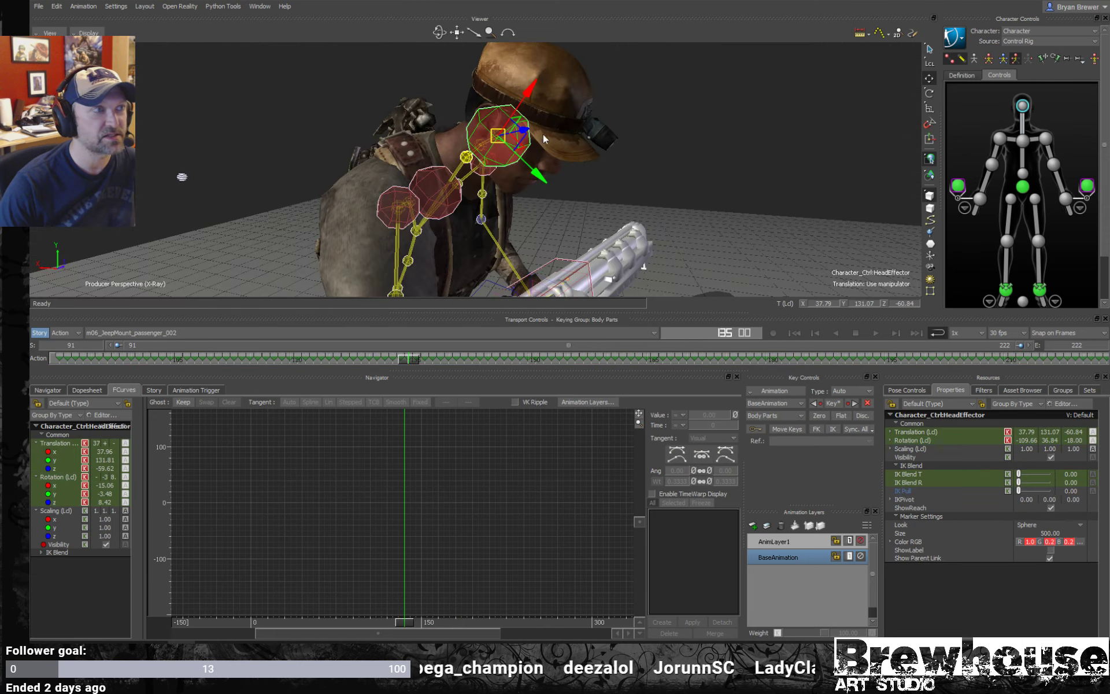
ctrl+shift+drag(499, 163, 535, 150)
click(529, 148)
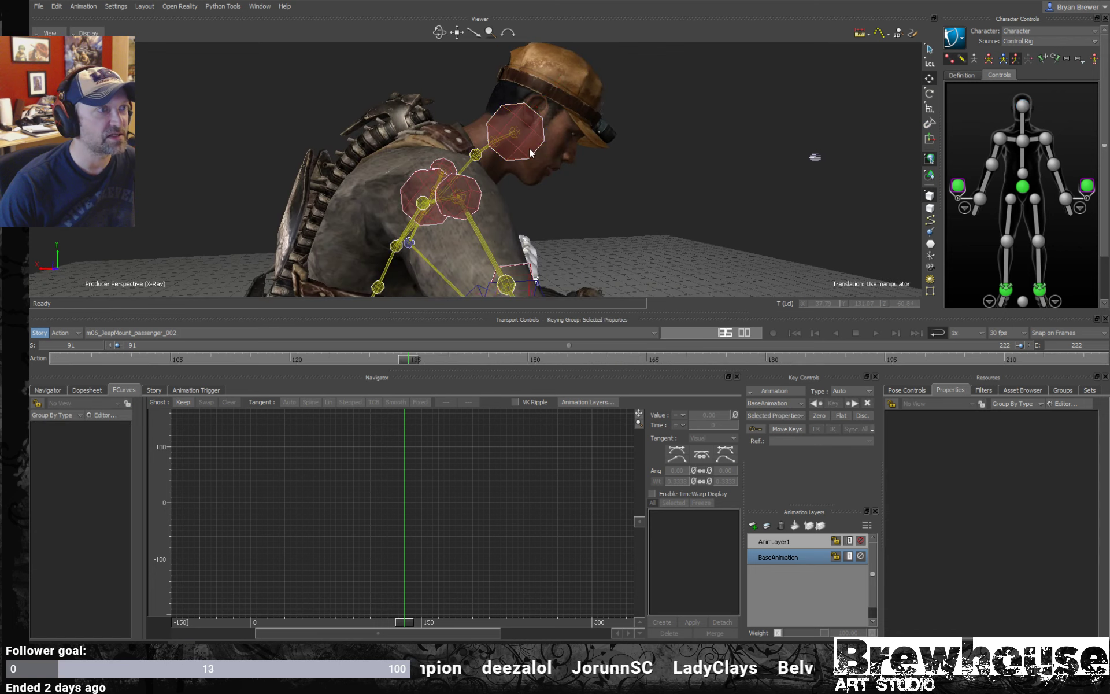
ctrl+shift+drag(564, 197, 521, 145)
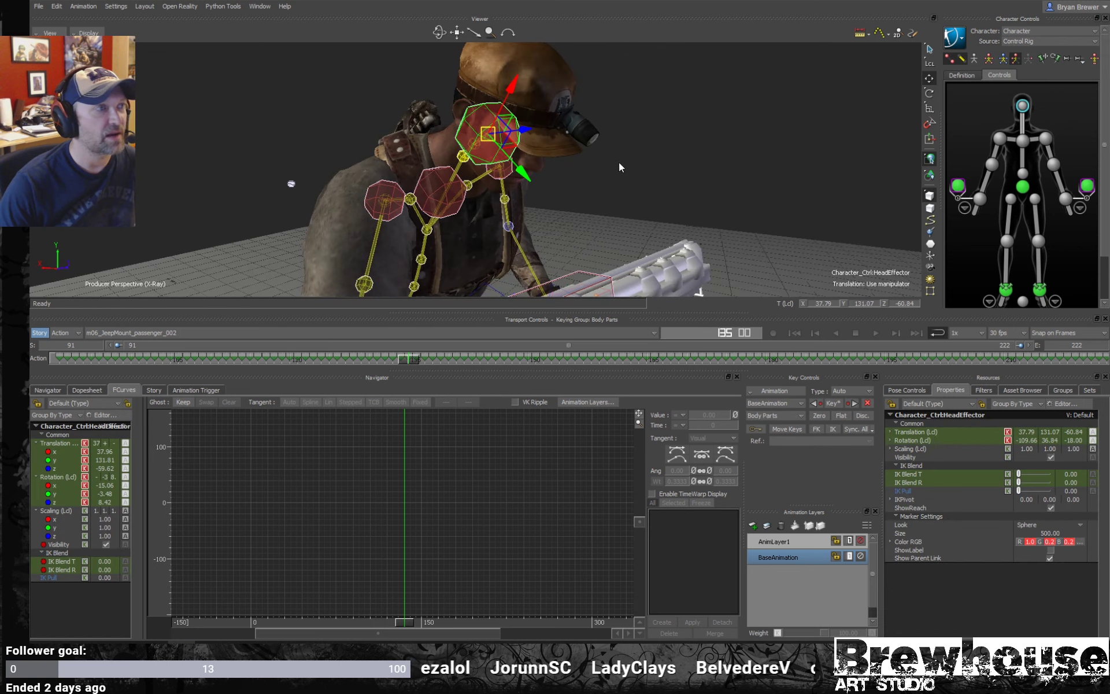
- Examine the head effector's rotation curves across the whole animation and compare them with the head pose
ctrl+shift+drag(620, 167, 346, 338)
click(58, 477)
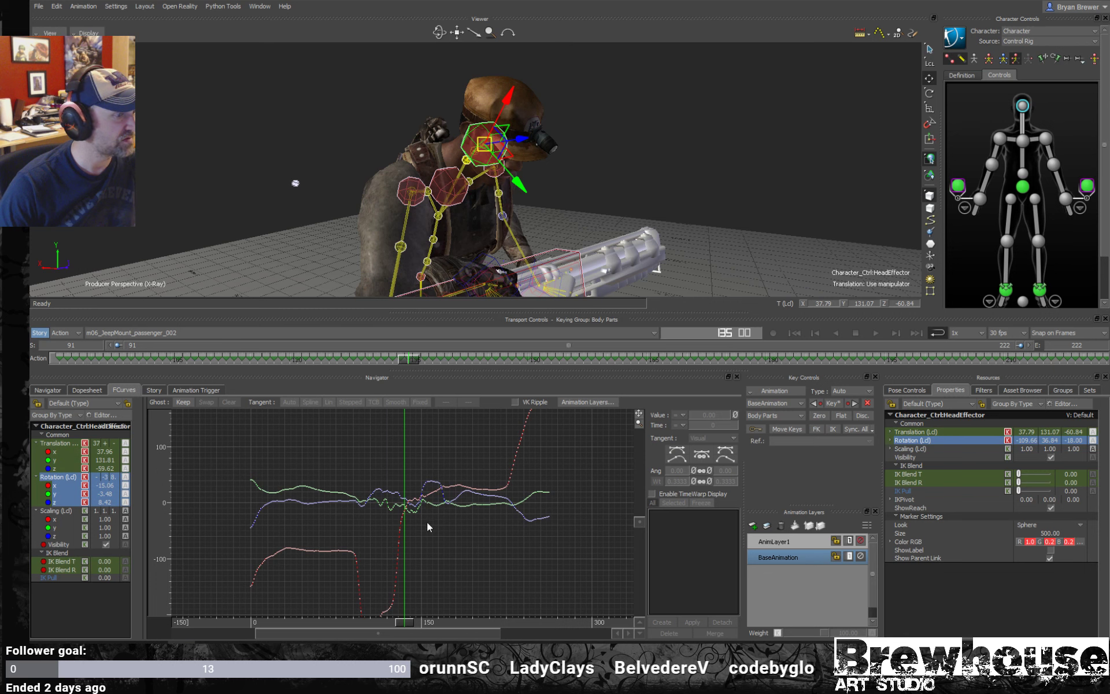
key(a)
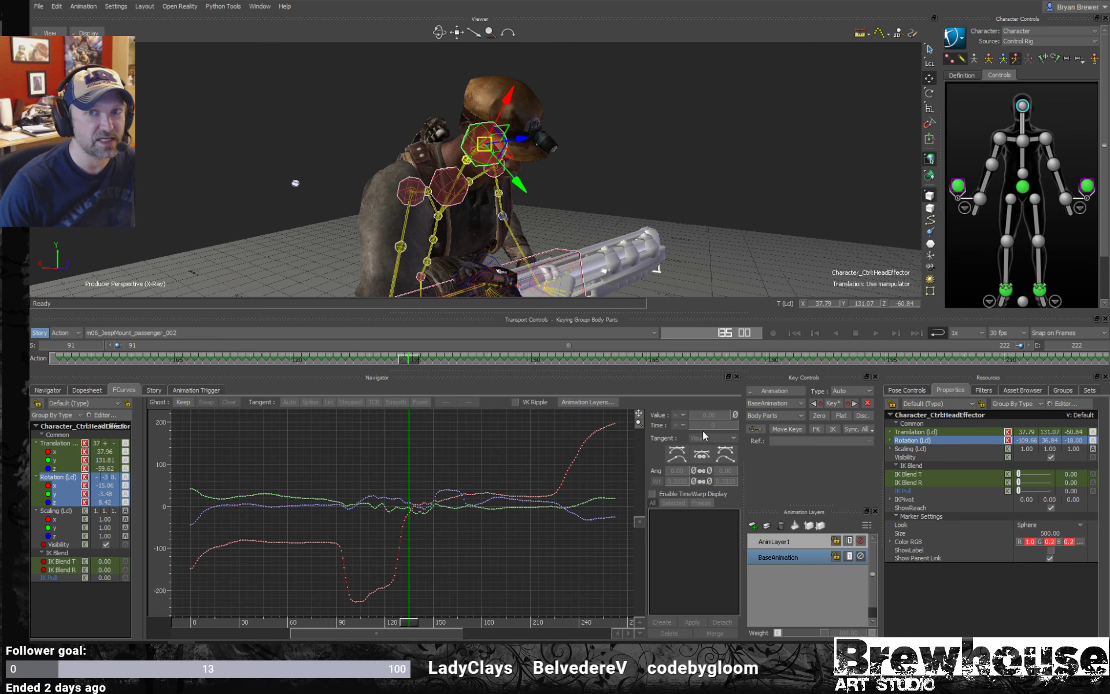
mouse_move(650, 168)
ctrl+shift+mouse_down()
mouse_move(677, 147)
mouse_move(657, 163)
ctrl+shift+mouse_up()
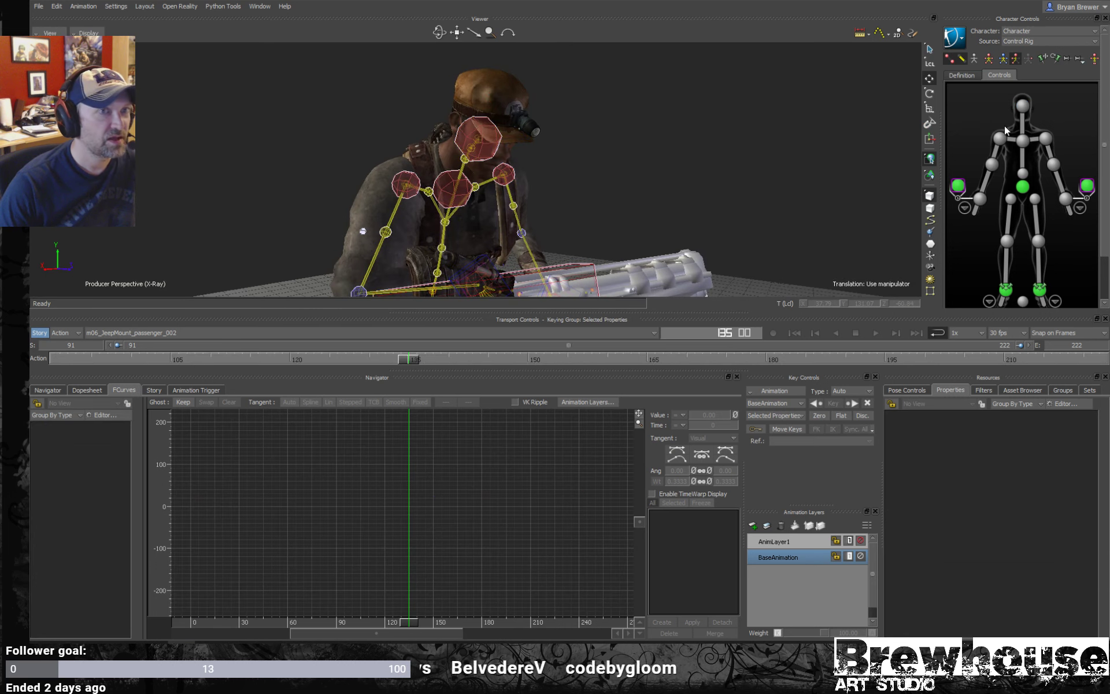
key(ctrl+a)
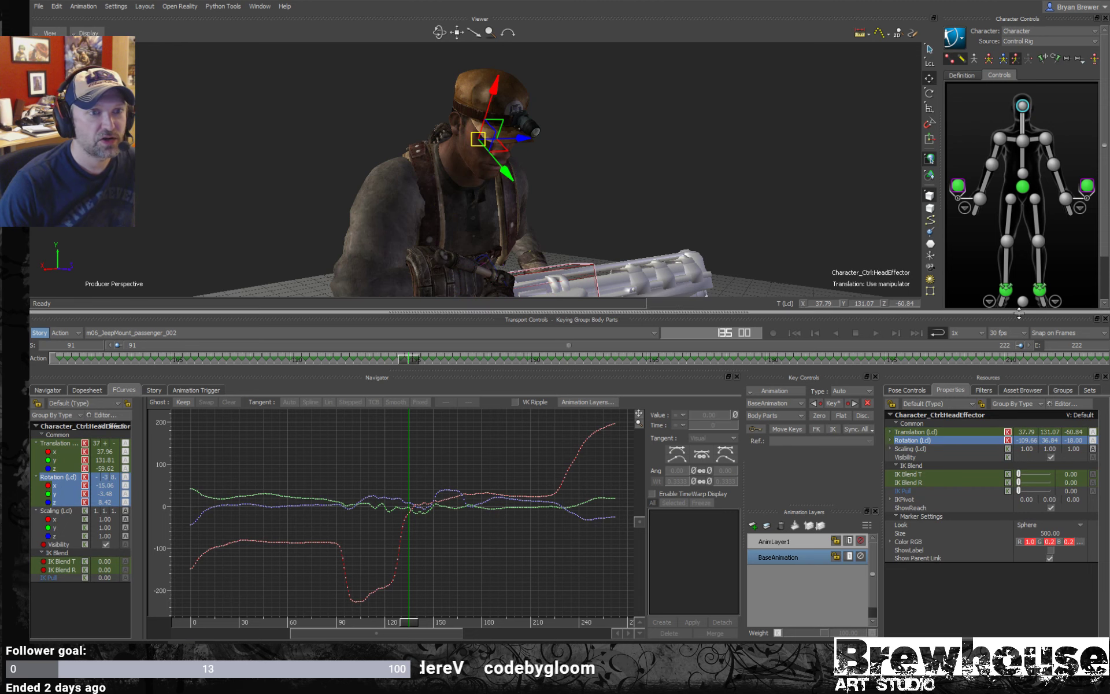
- Raise the head effector's IK Blend R to 100 and check the head and neck from several sides
scroll(1108, 249, down, 2)
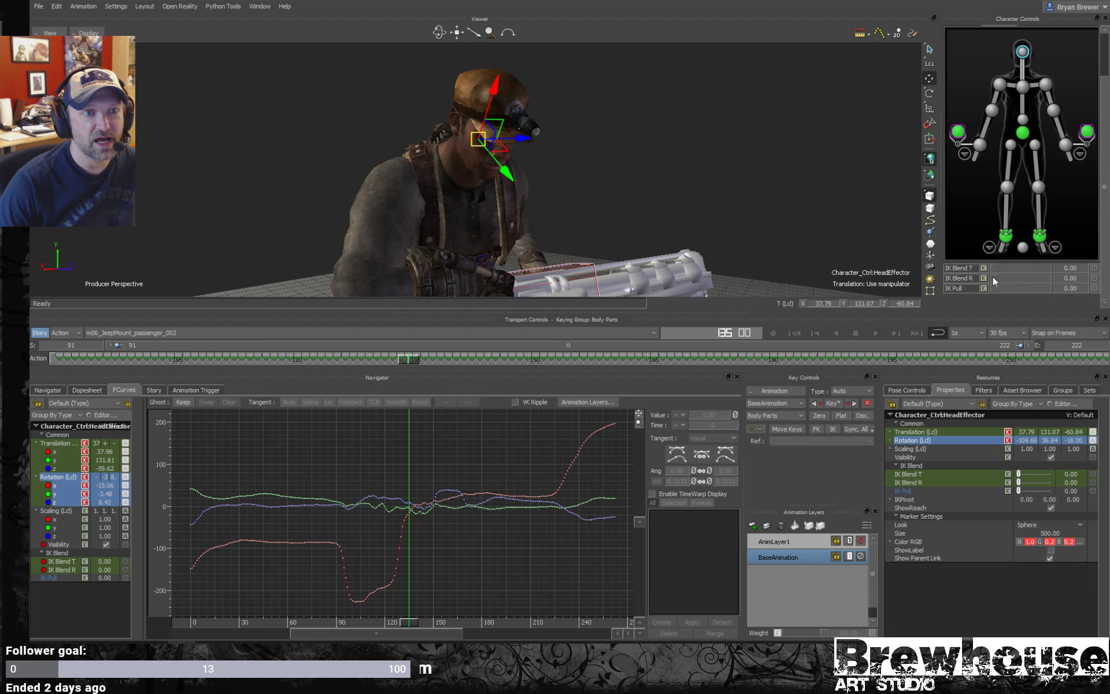
drag(994, 276, 1065, 276)
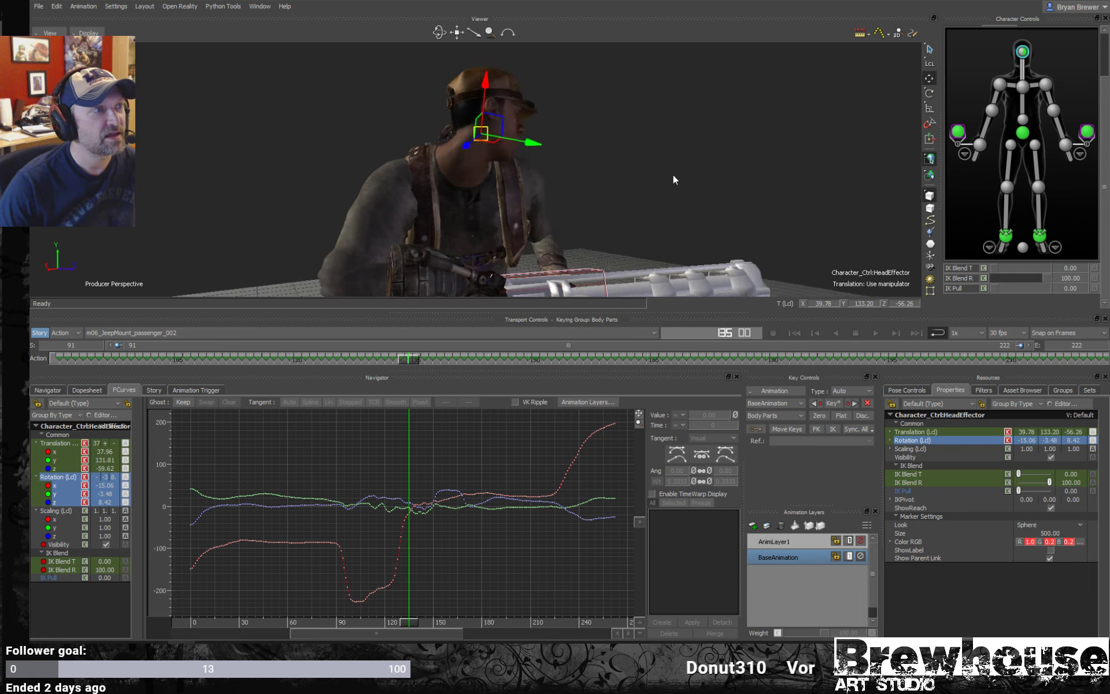
drag(673, 174, 612, 173)
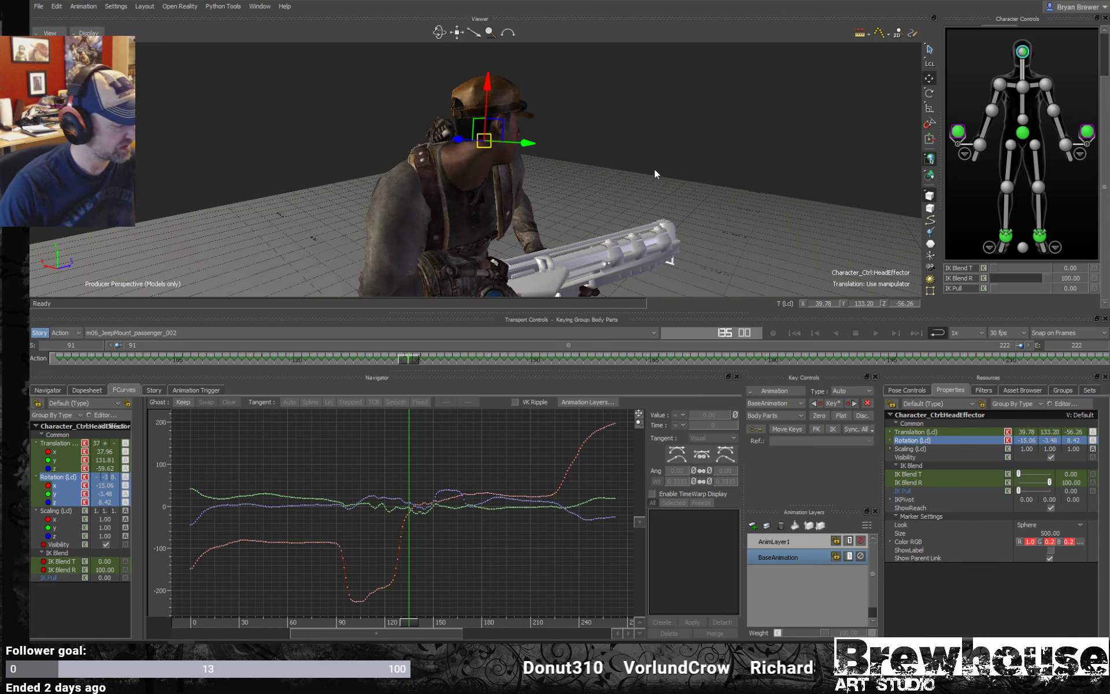
key(ctrl+a)
key(ctrl+a)
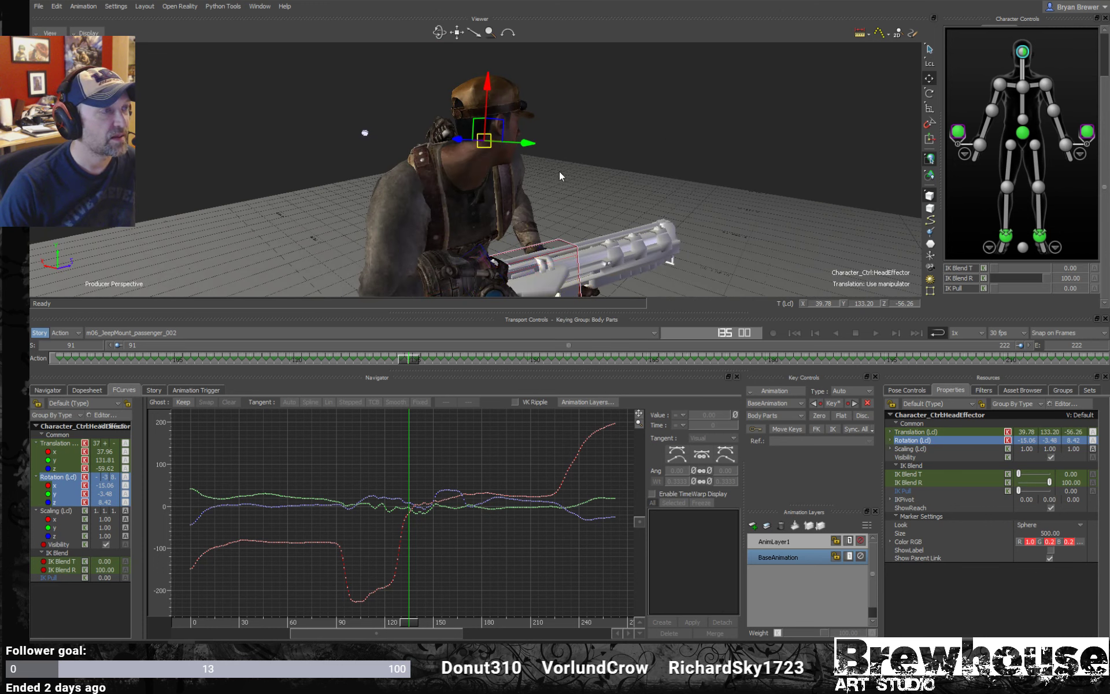
drag(663, 142, 538, 188)
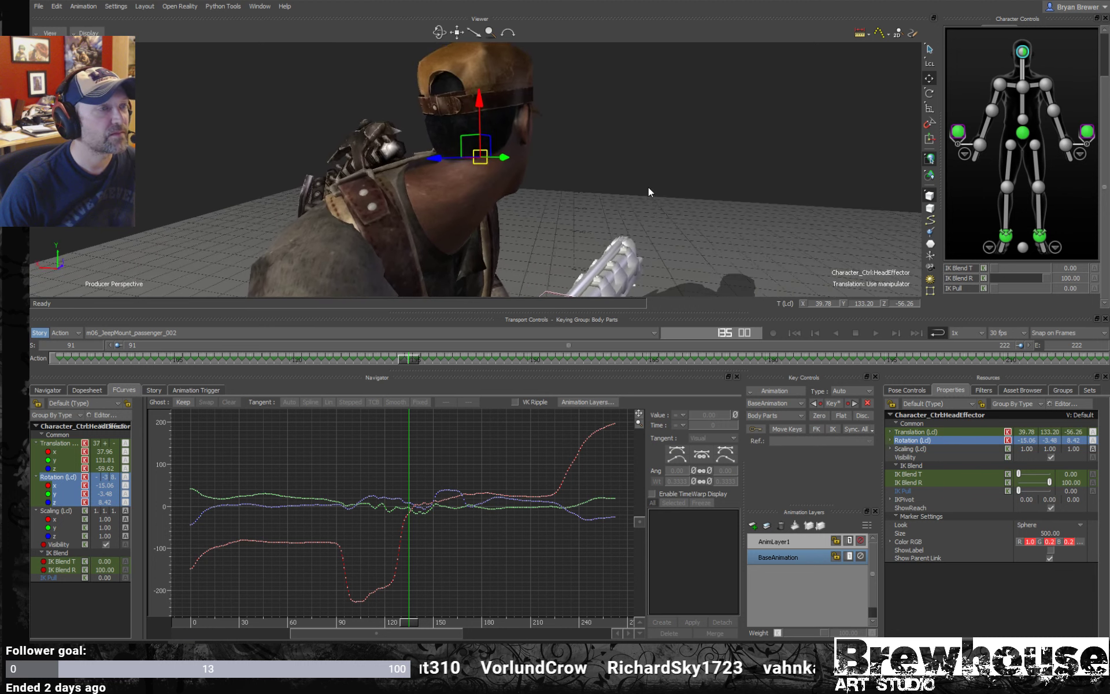
key(ctrl+a)
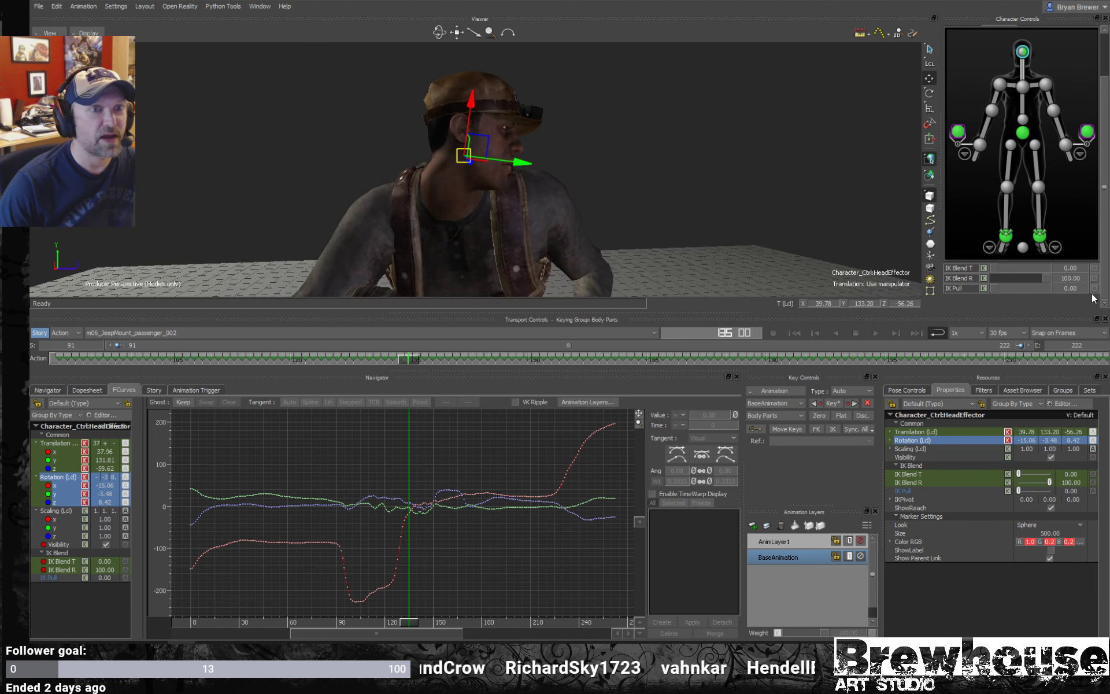
- Set the head effector's IK Blend R to about 53
drag(1050, 276, 1023, 278)
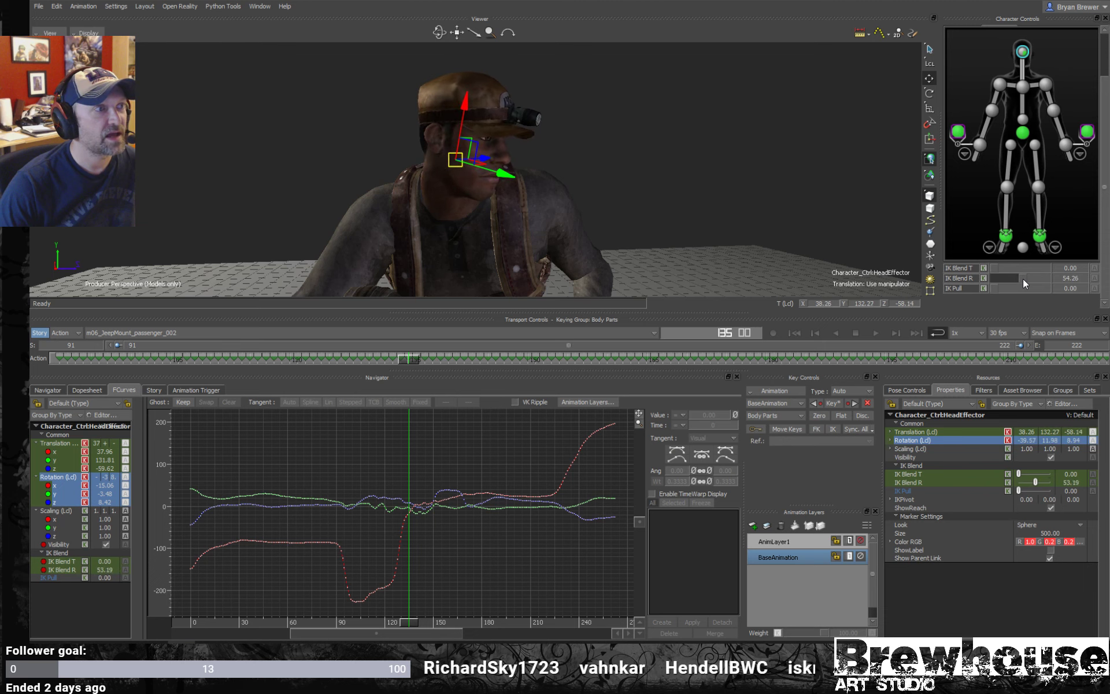
drag(797, 231, 585, 174)
ctrl+shift+drag(501, 190, 577, 205)
- Select the Neck bone and examine the neck's alignment with the head and shoulders in X-Ray and Models only display
key(ctrl+a)
key(ctrl+a)
key(ctrl+a)
click(448, 185)
mouse_move(448, 185)
ctrl+shift+mouse_down()
mouse_move(504, 205)
mouse_move(467, 175)
mouse_move(505, 217)
mouse_move(487, 182)
mouse_move(506, 182)
mouse_move(462, 173)
ctrl+shift+mouse_up()
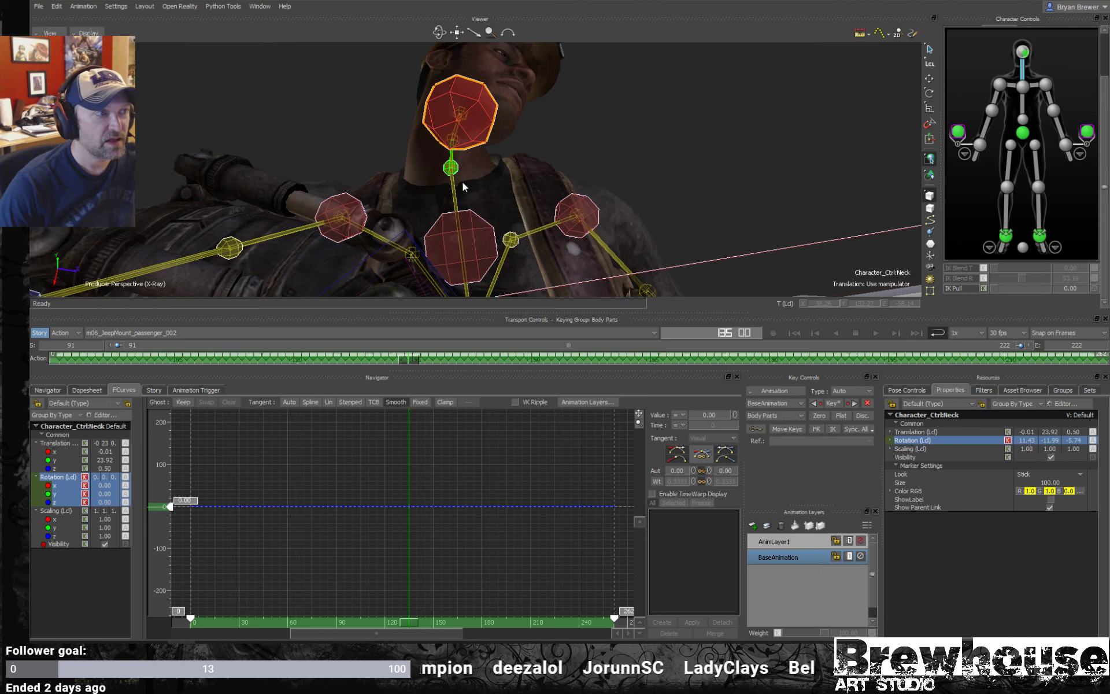
mouse_move(486, 184)
ctrl+shift+mouse_down()
mouse_move(489, 196)
mouse_move(480, 193)
ctrl+shift+mouse_up()
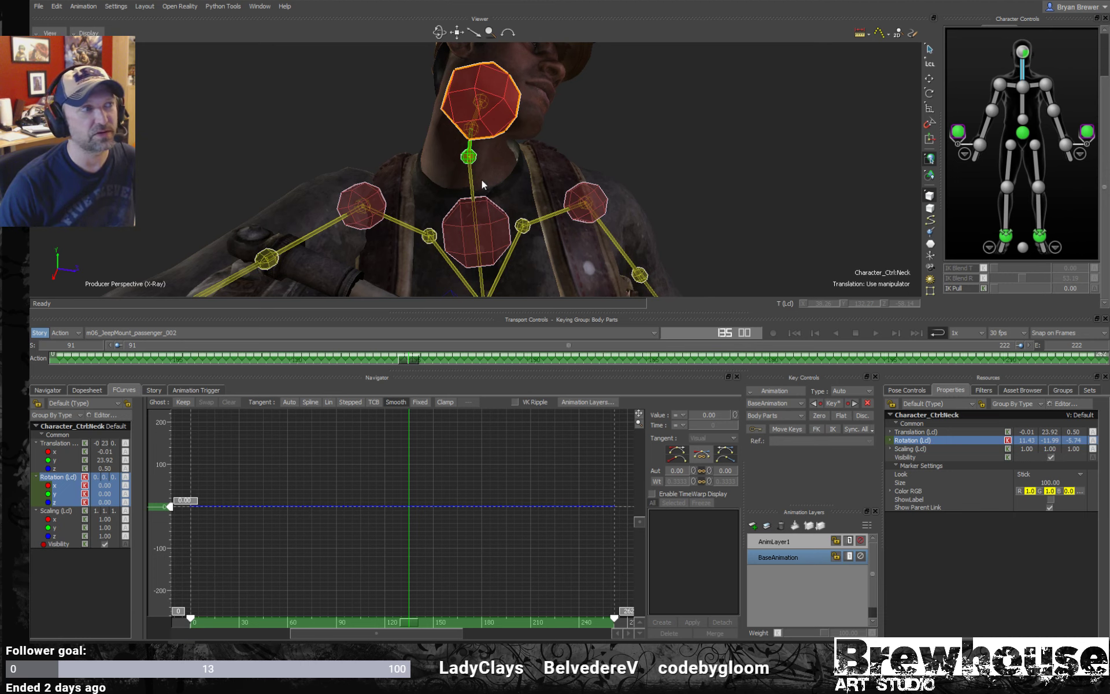
ctrl+shift+drag(483, 183, 476, 155)
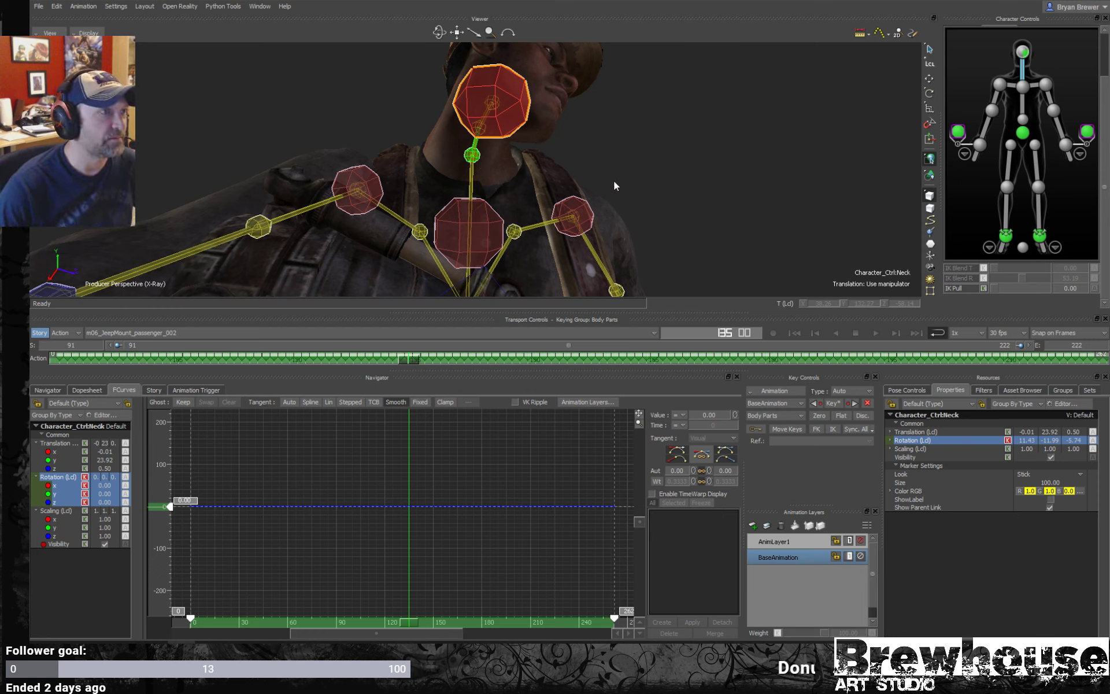
mouse_move(615, 185)
alt+mouse_down()
mouse_move(552, 178)
mouse_move(632, 212)
mouse_move(644, 243)
mouse_move(639, 203)
mouse_move(698, 252)
mouse_move(585, 213)
mouse_move(601, 167)
alt+mouse_up()
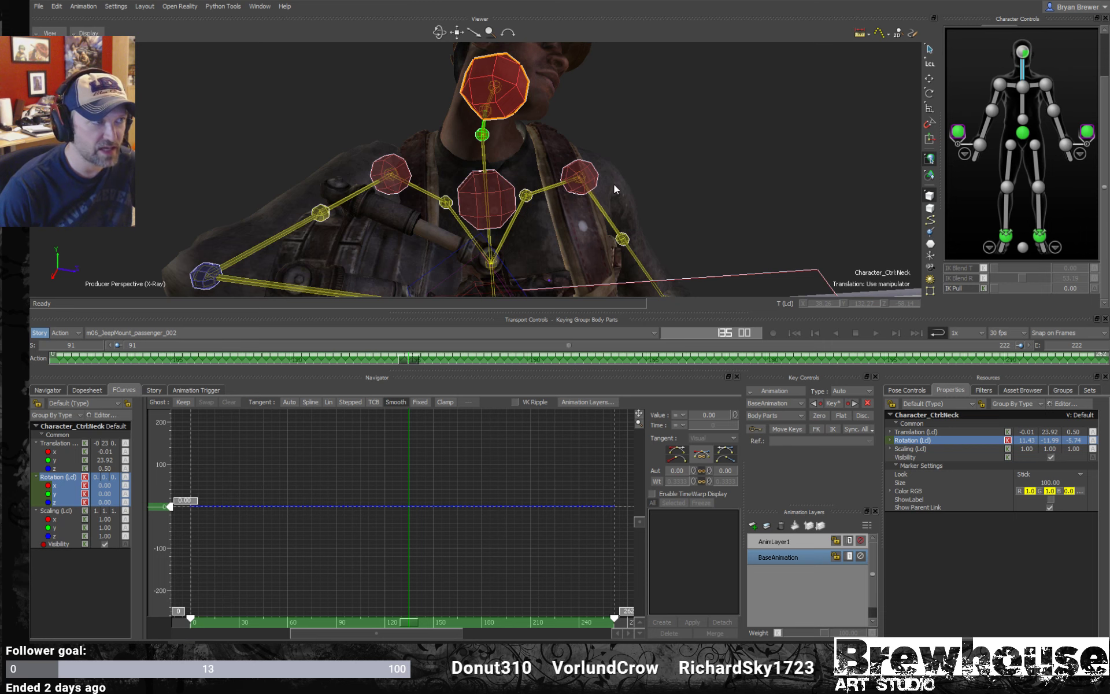
alt+drag(613, 184, 671, 159)
key(ctrl+a)
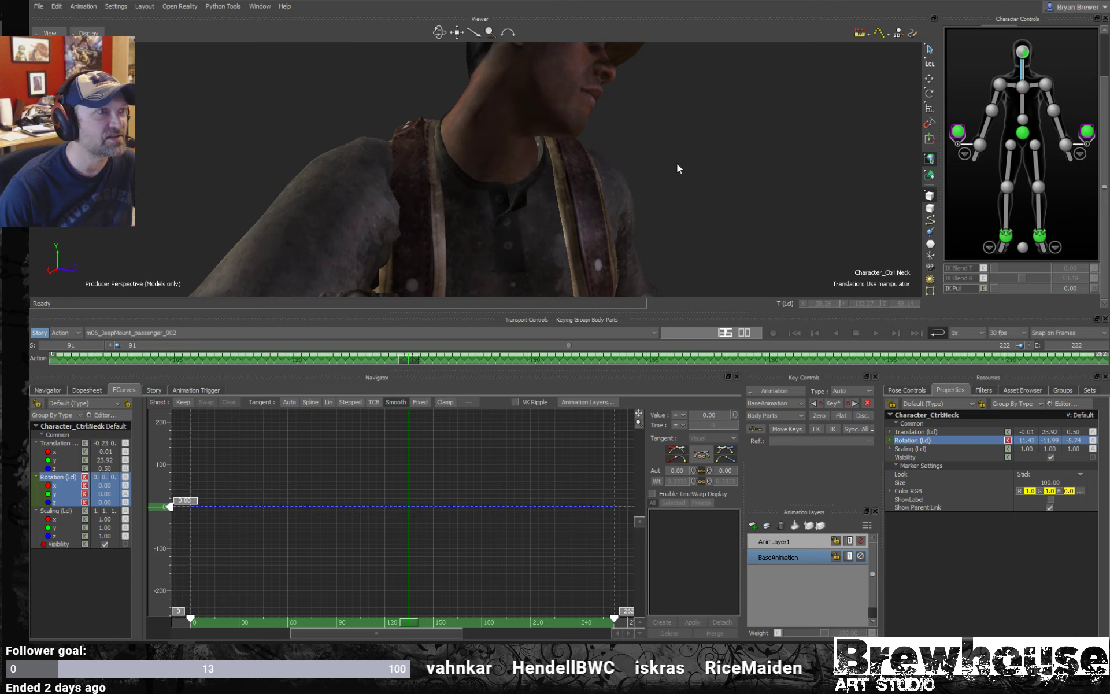
key(ctrl+a)
alt+drag(590, 145, 602, 195)
key(ctrl+a)
- Play the animation and review the full-body motion from several sides
key(space)
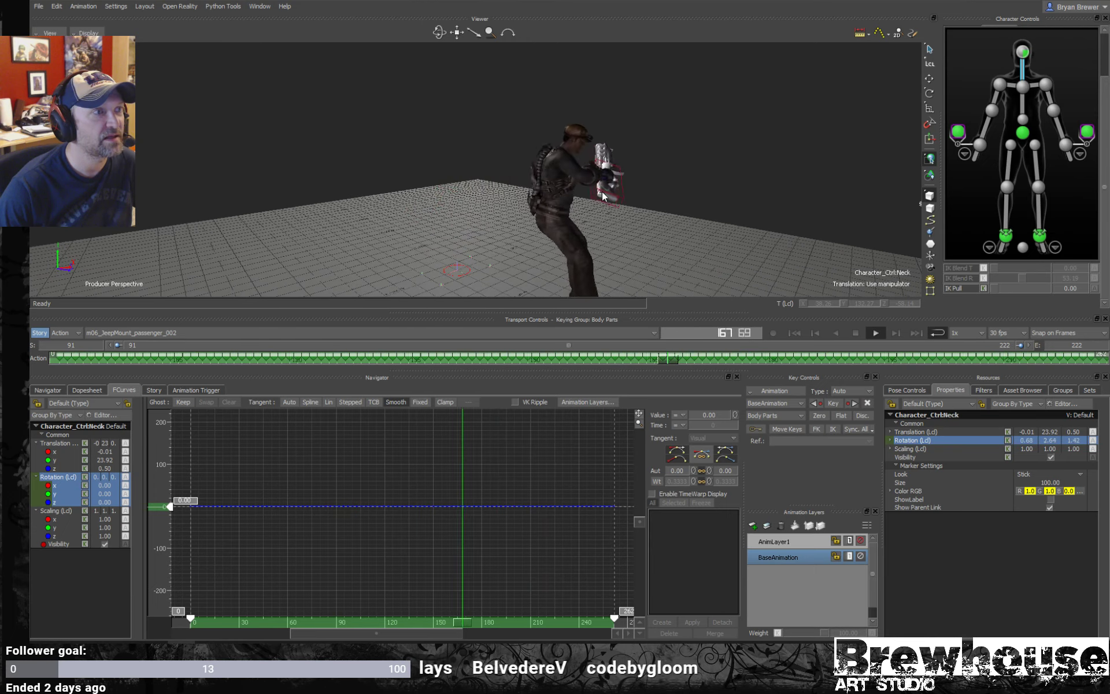
alt+drag(601, 192, 669, 192)
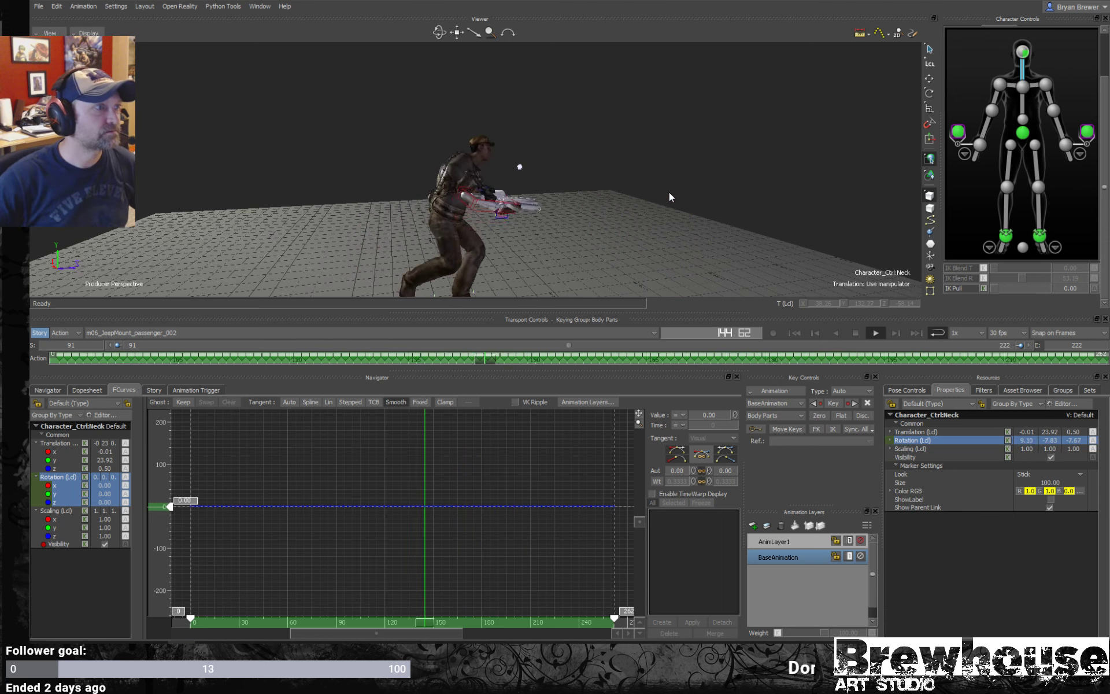
ctrl+shift+drag(564, 219, 594, 233)
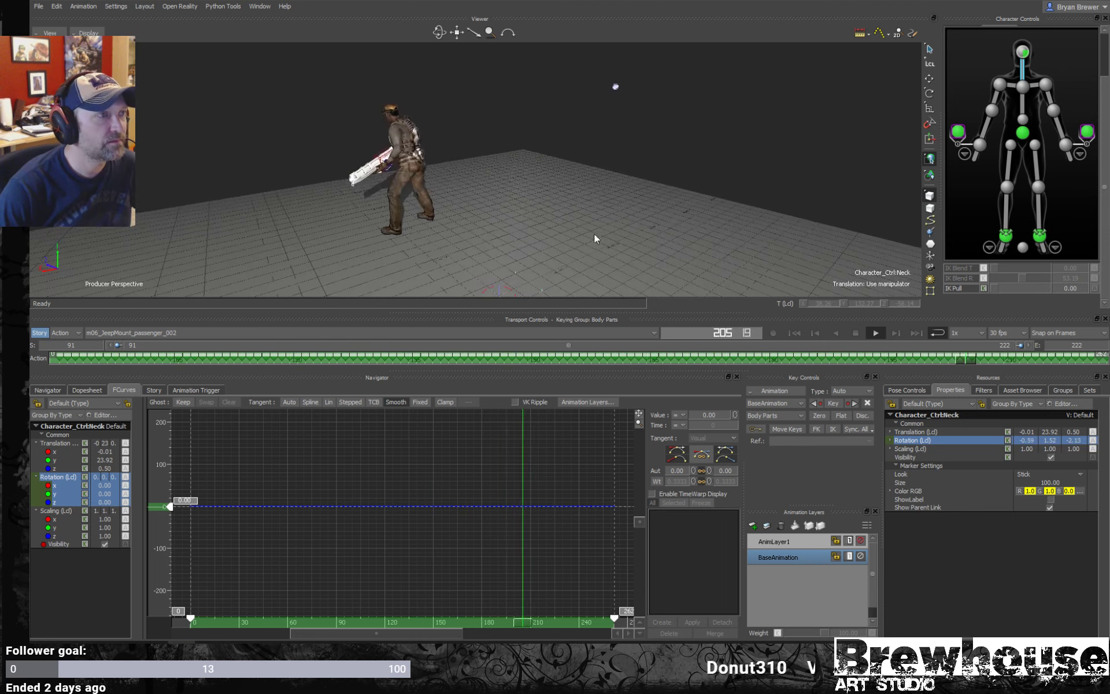
key(space)
ctrl+shift+drag(522, 241, 584, 231)
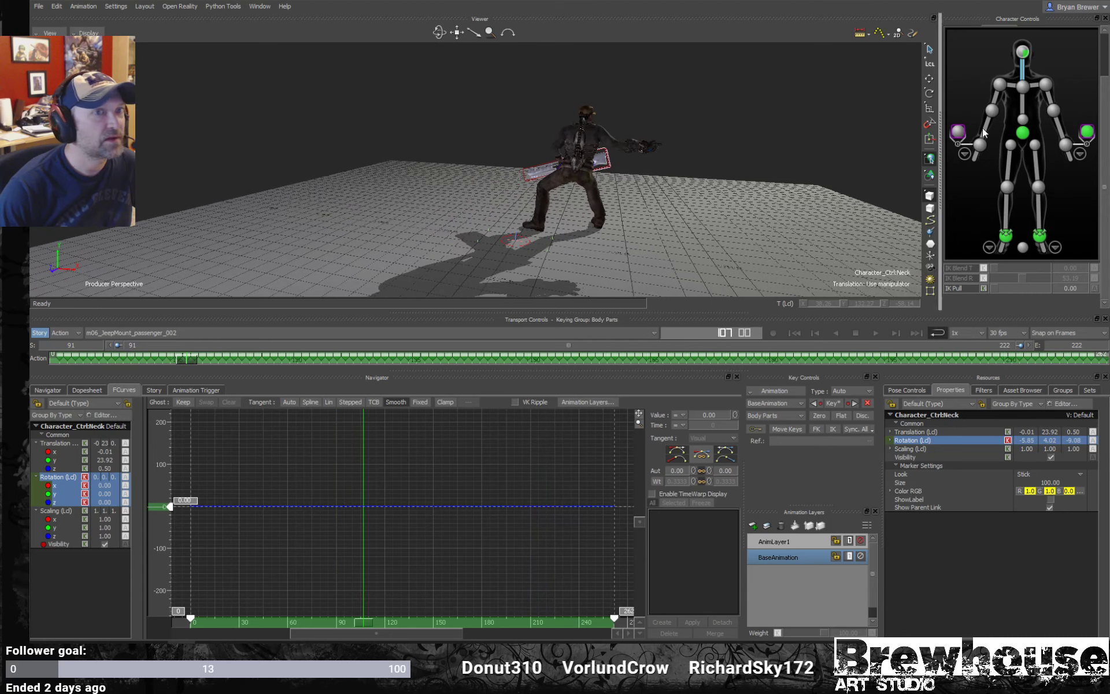
- Frame the hips effector, view the character from the front and scrub to frame 128 to review the weapon hold
click(1023, 134)
key(f)
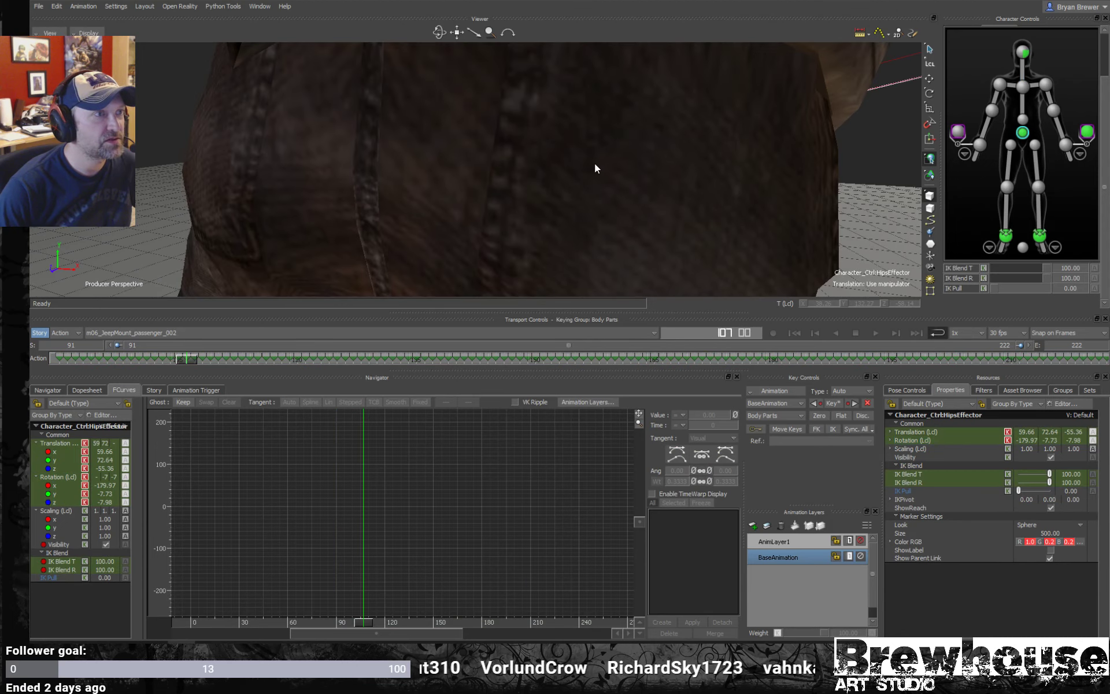
ctrl+shift+drag(675, 171, 524, 166)
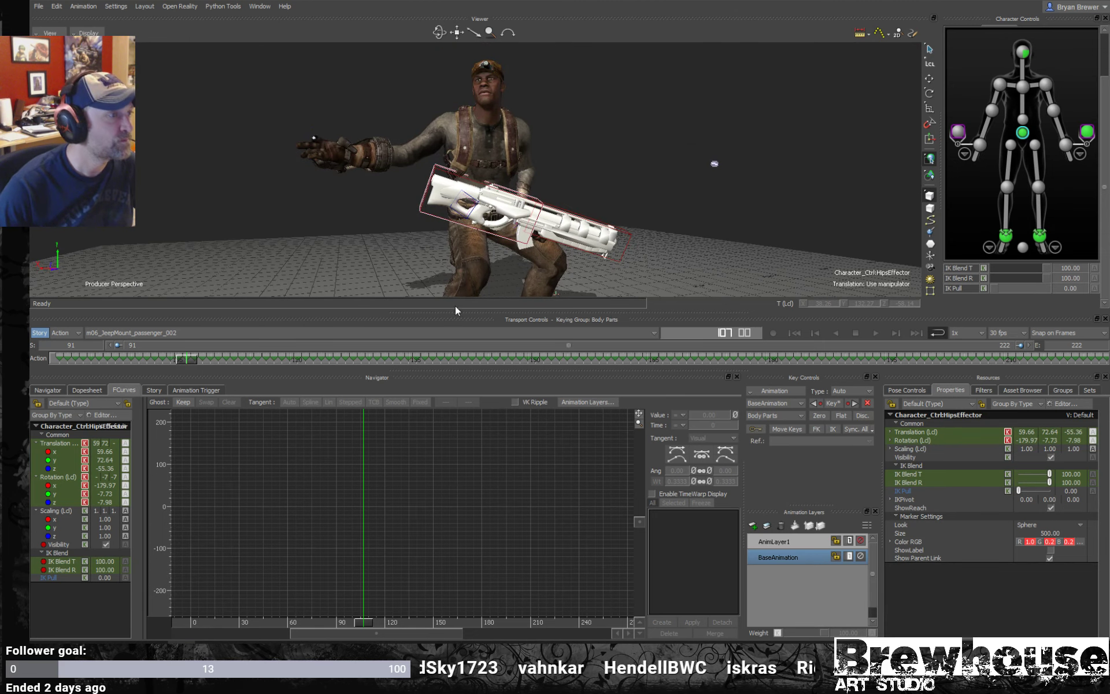
drag(206, 363, 356, 415)
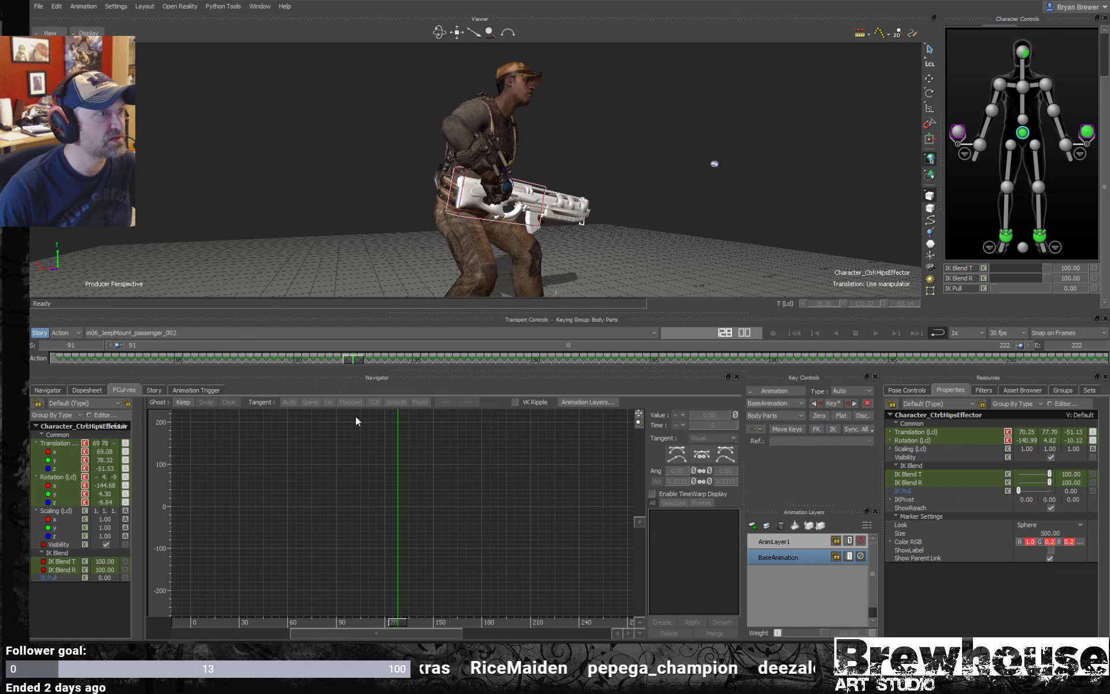
- On AnimLayer1, key the rightHand_placement marker shortly before and at frame 130, where the right hand grips the weapon
click(982, 144)
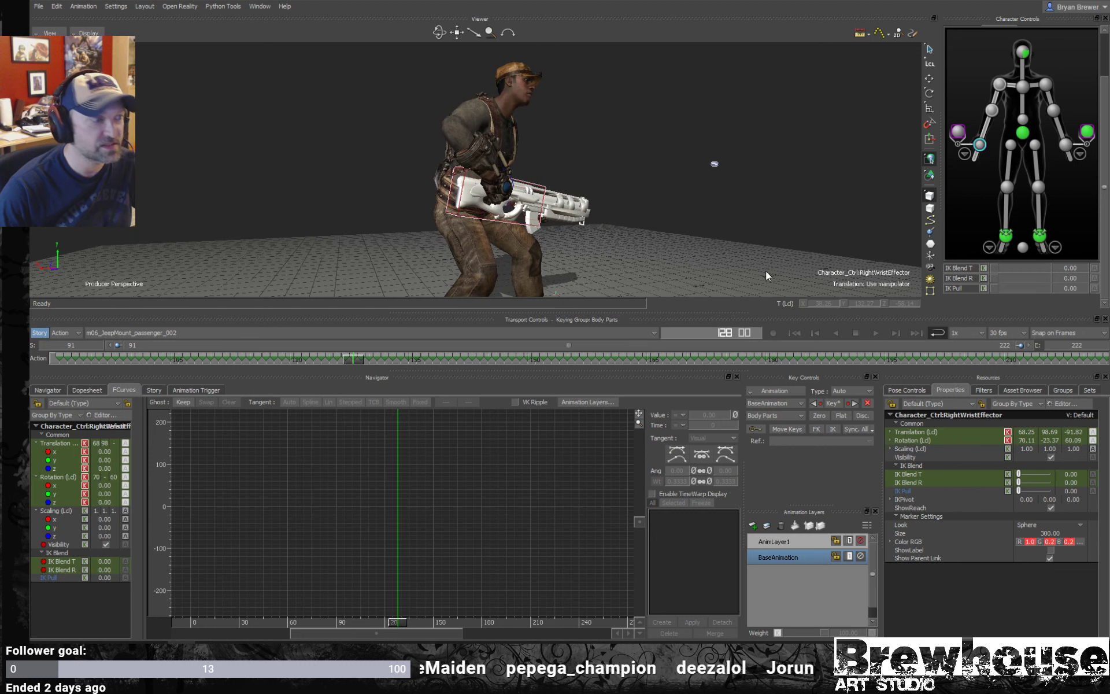
click(781, 541)
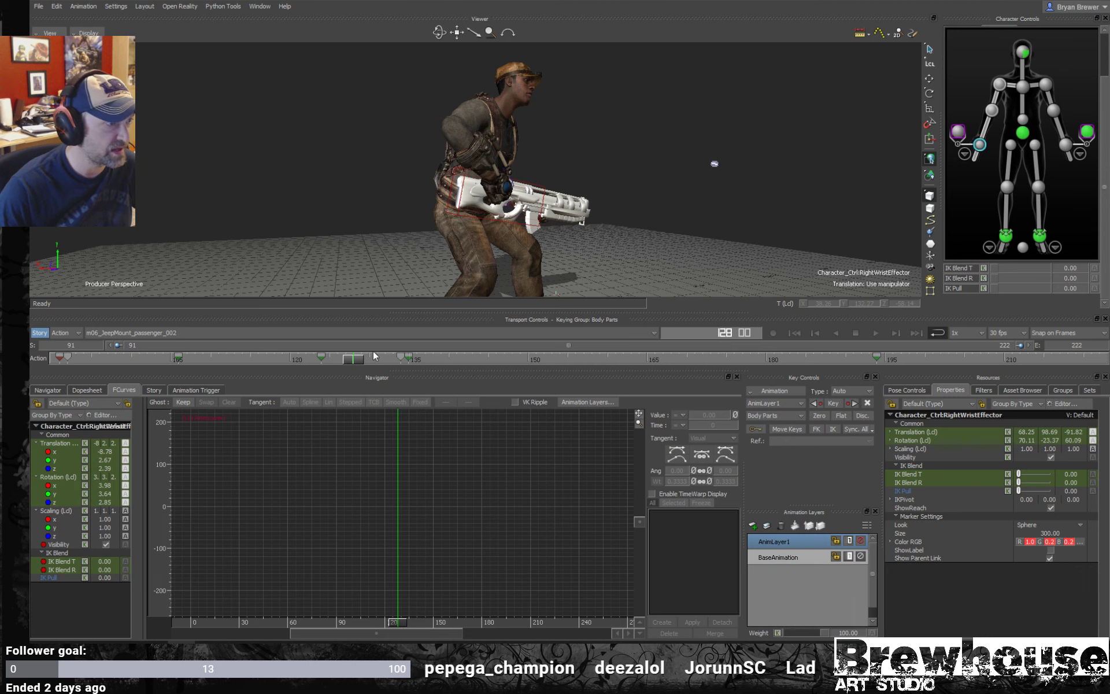
mouse_move(375, 358)
mouse_down()
mouse_move(411, 359)
mouse_move(321, 364)
mouse_move(368, 365)
mouse_up()
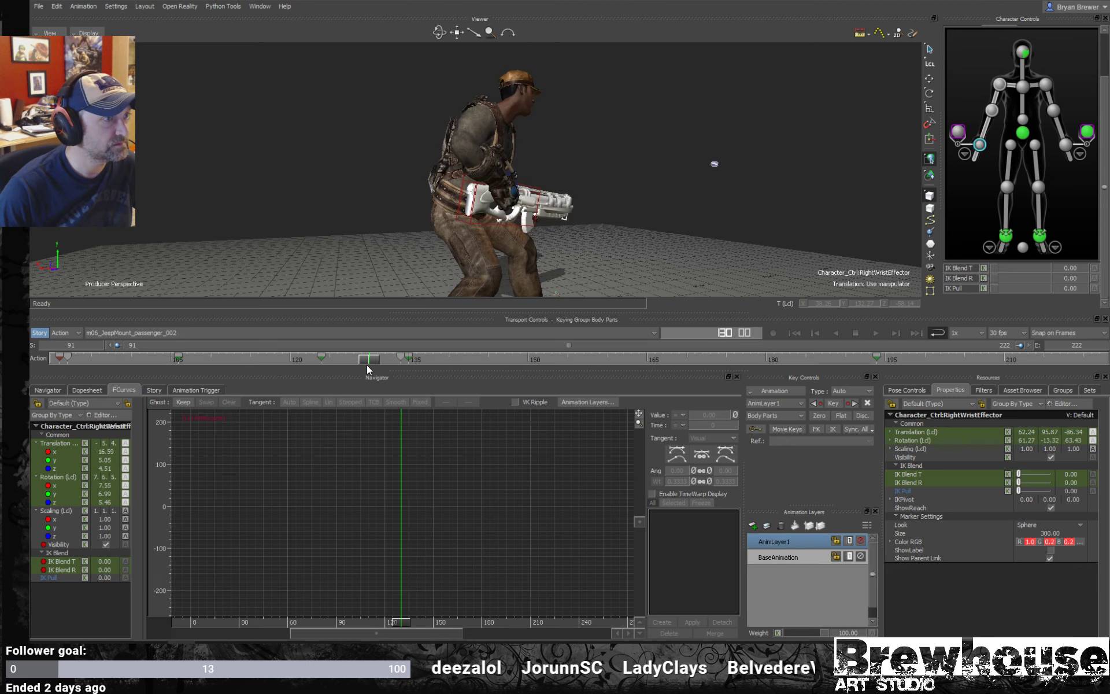
mouse_move(521, 220)
ctrl+shift+mouse_down()
mouse_move(555, 235)
mouse_move(534, 205)
mouse_move(557, 186)
mouse_move(518, 199)
ctrl+shift+mouse_up()
click(537, 196)
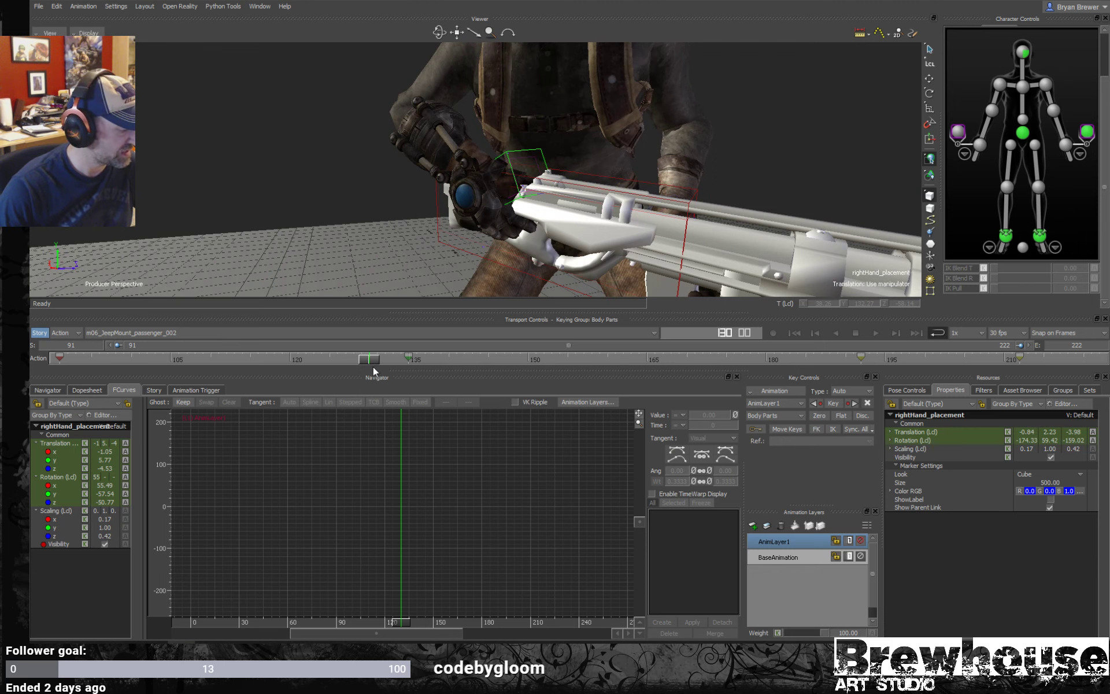
mouse_move(369, 360)
mouse_down()
mouse_move(317, 361)
mouse_move(368, 364)
mouse_up()
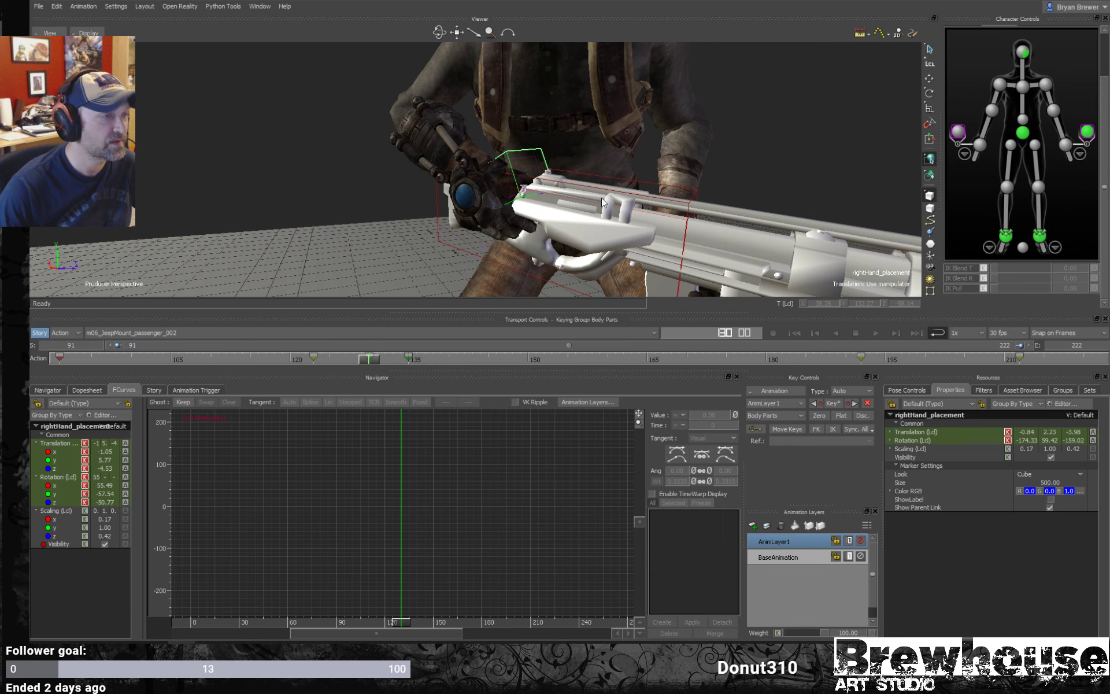
- Align the rightHand_placement marker to the right wrist effector in the schematic view and key it at frame 130
key(ctrl+w)
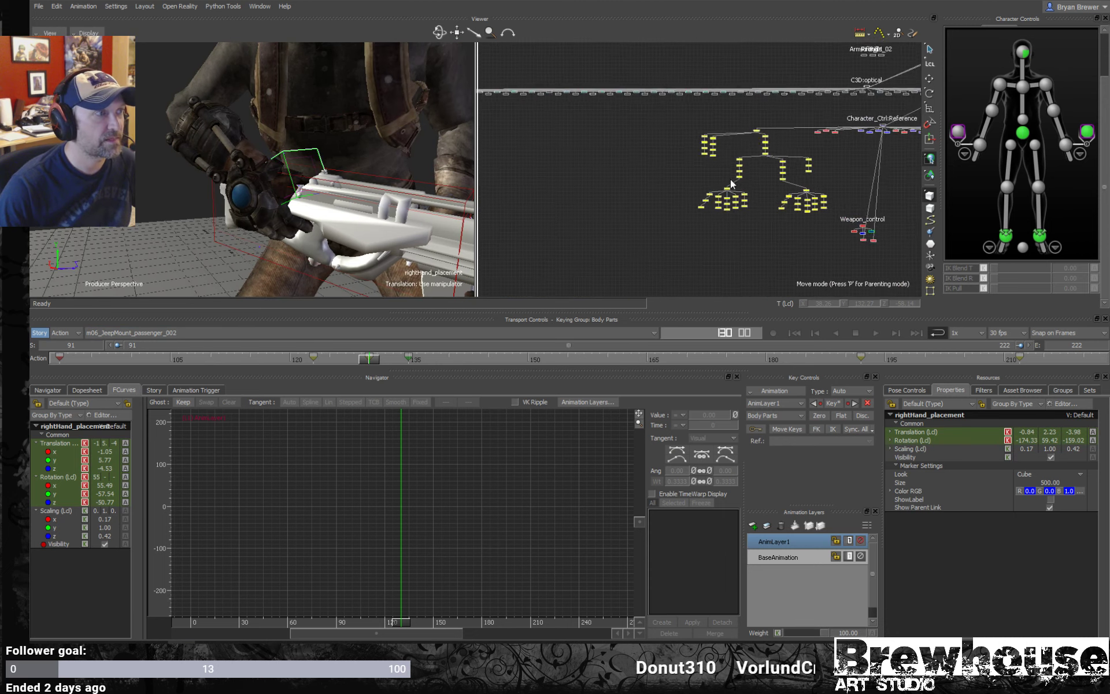
key(f)
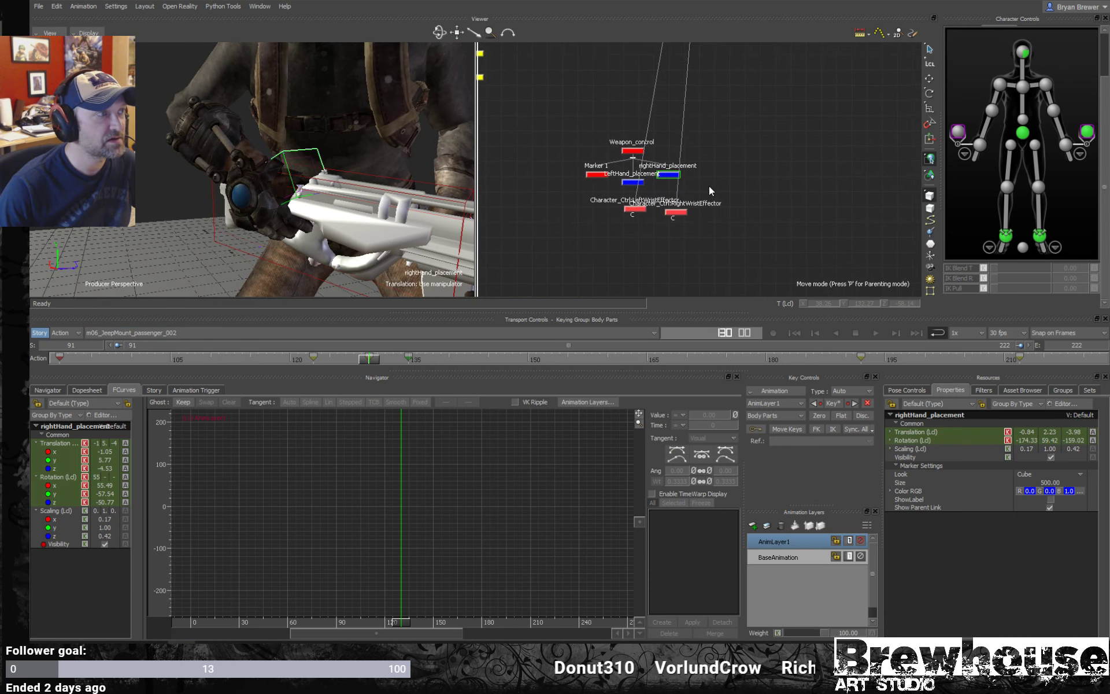
right_click(681, 173)
mouse_move(712, 187)
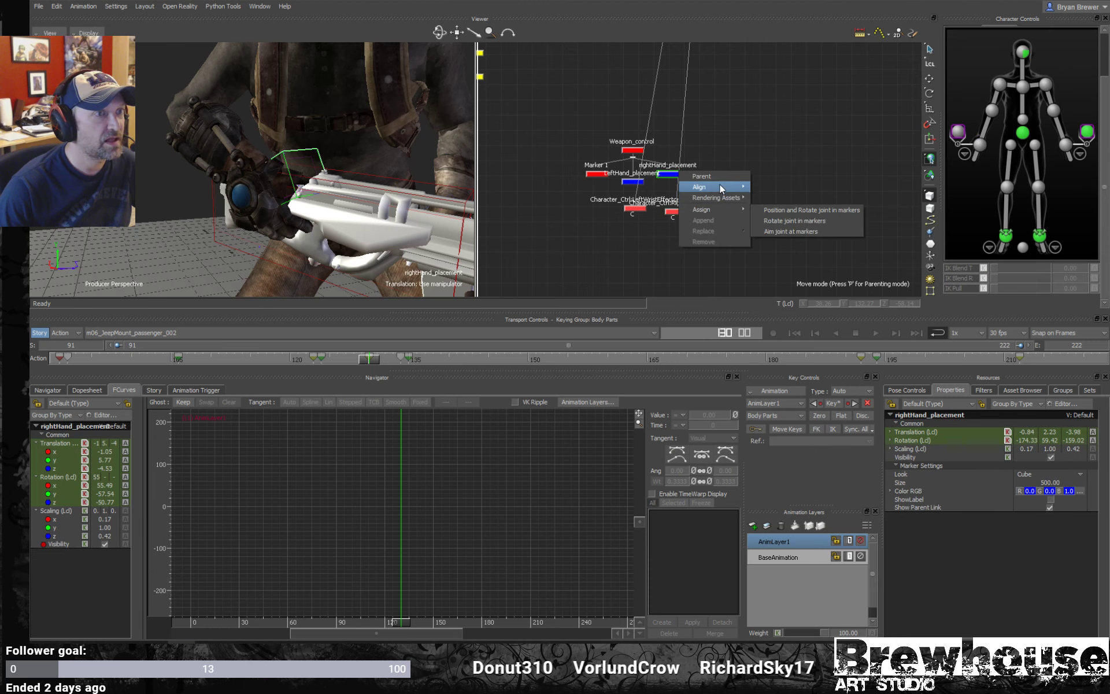
click(786, 200)
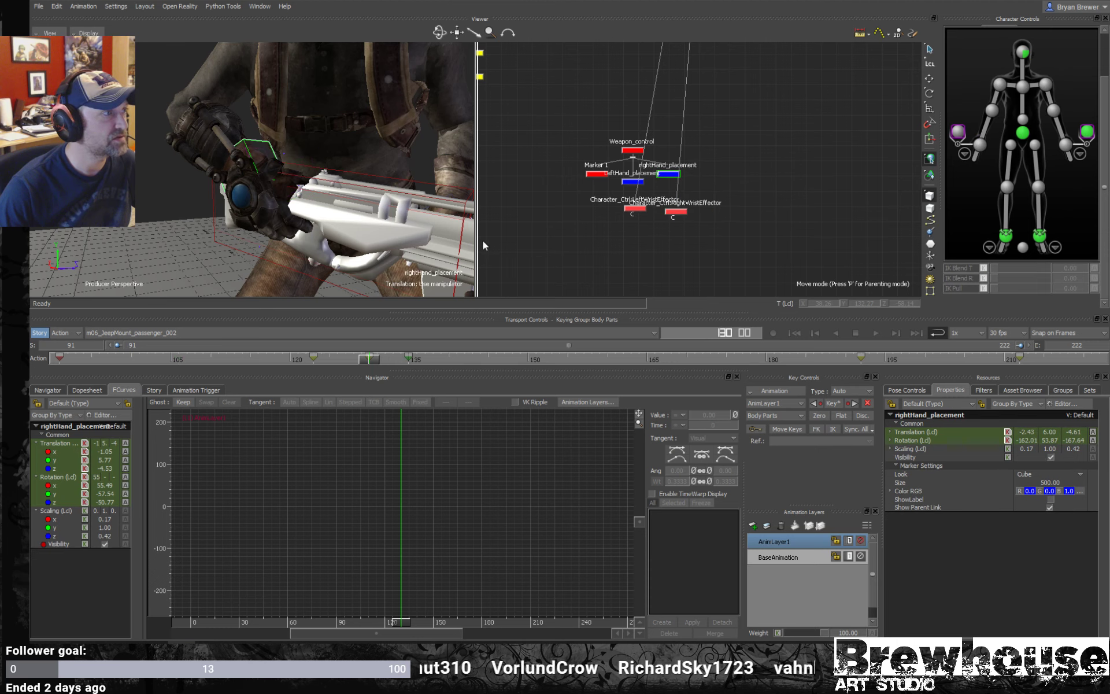
mouse_move(366, 363)
mouse_down()
mouse_move(407, 358)
mouse_move(369, 362)
mouse_up()
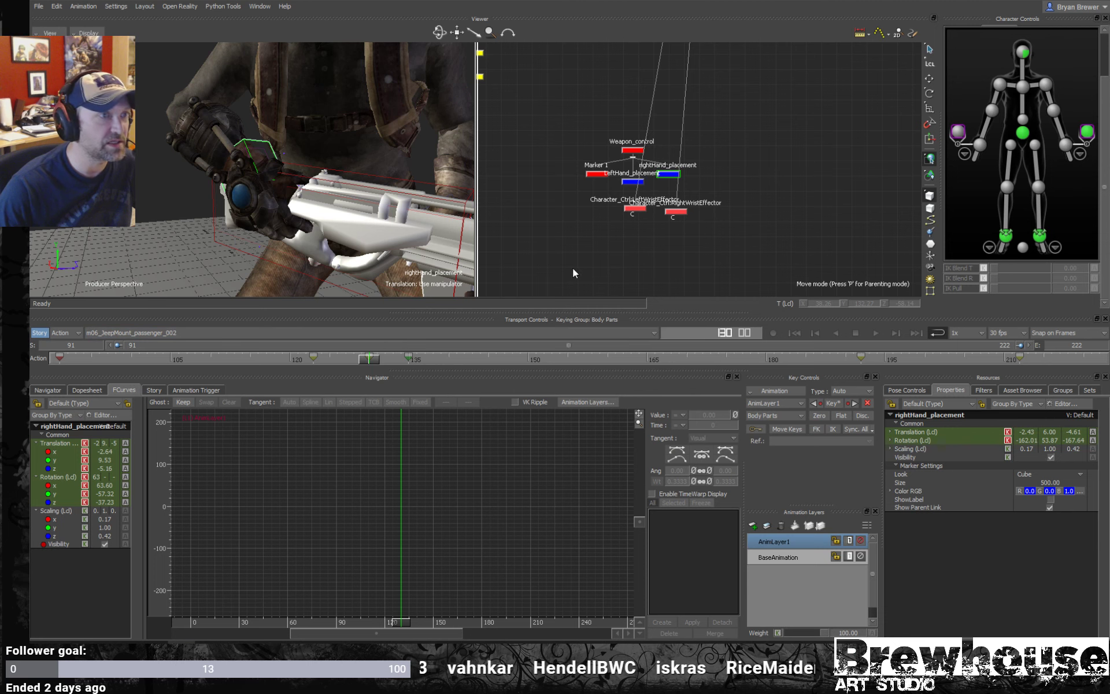
- At frame 135, raise the rightHand_placement marker to about Y 7.5 and rotate it to turn the right hand over the weapon
click(957, 129)
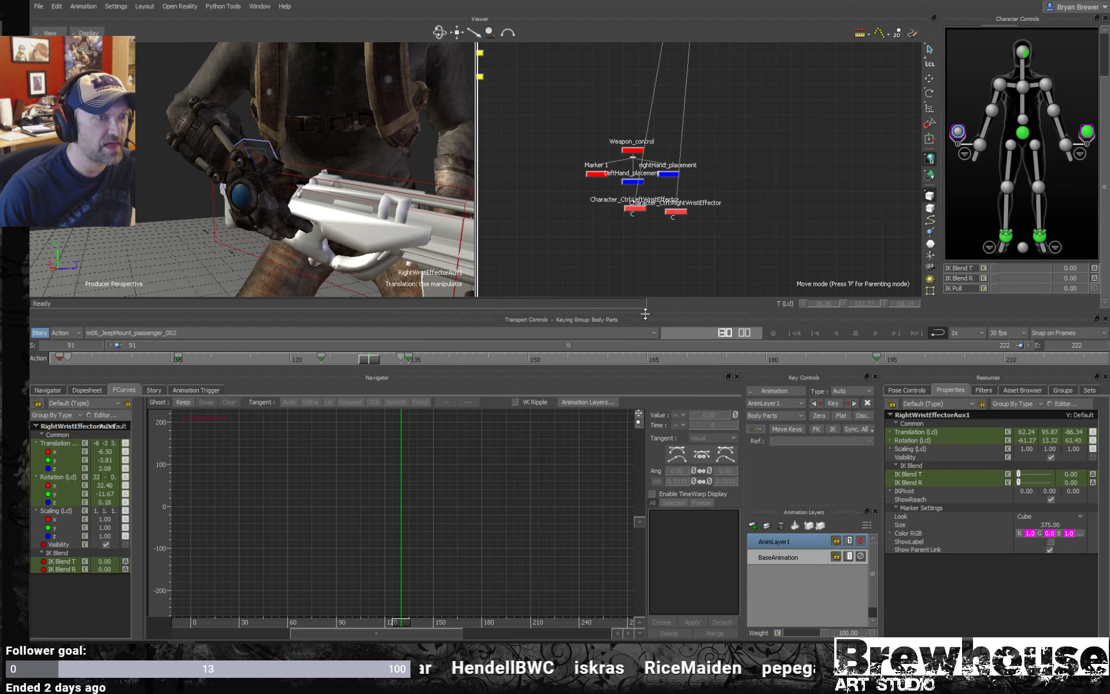
mouse_move(399, 357)
mouse_down()
mouse_move(347, 359)
mouse_move(409, 363)
mouse_up()
drag(720, 154, 658, 181)
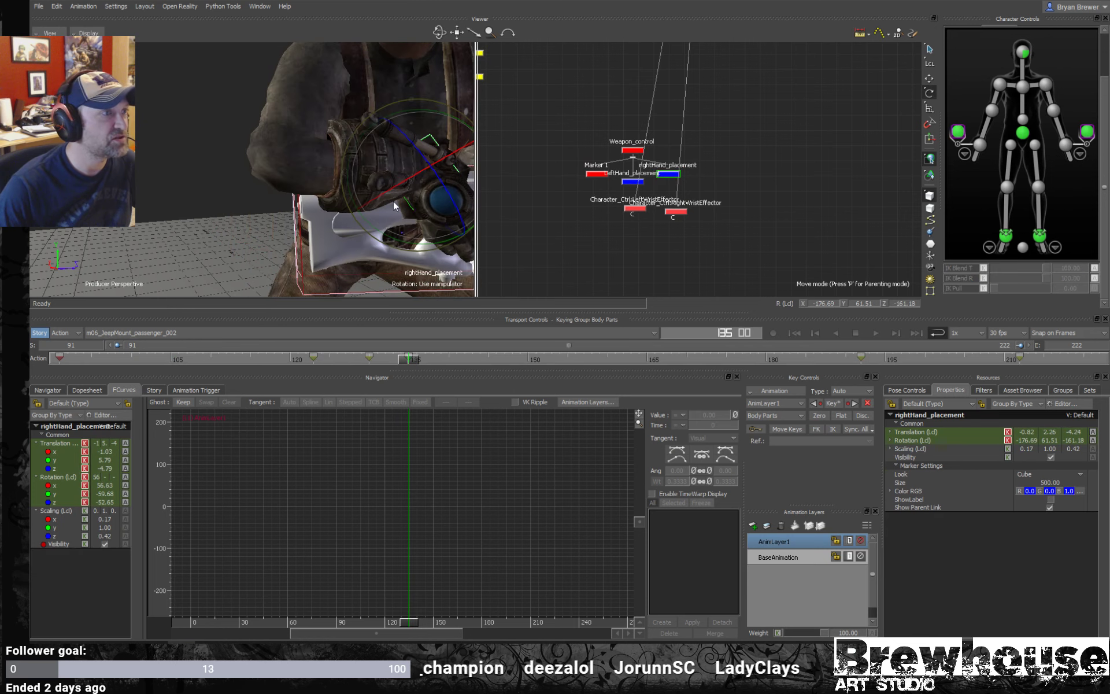
key(r)
middle_drag(351, 200, 358, 133)
key(t)
drag(271, 143, 259, 223)
middle_drag(258, 220, 341, 174)
key(r)
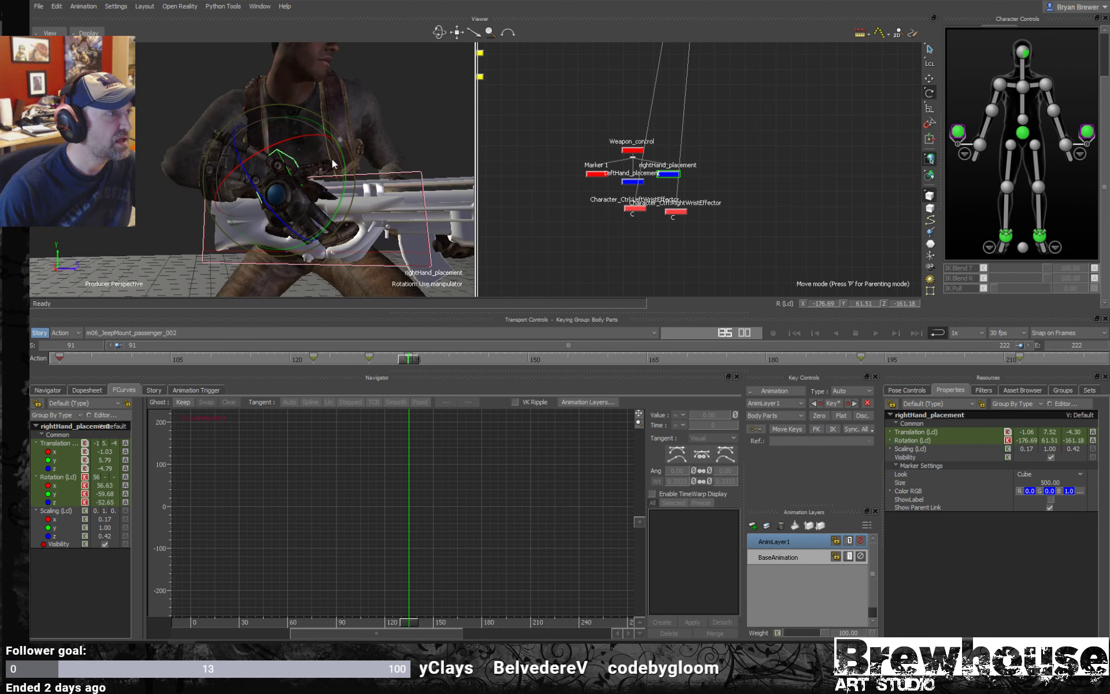
drag(341, 173, 355, 168)
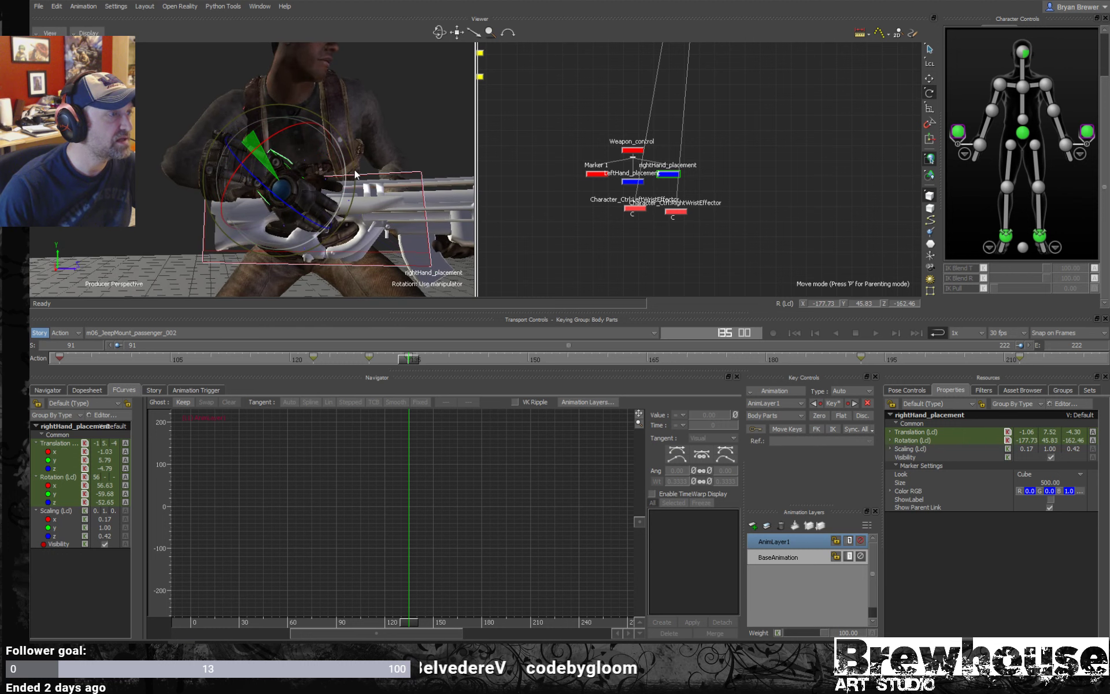
- Refine rightHand_placement at frame 135 to translation about -2.5, 5.3, -4.2 and rotation about 170, 45, -180, and key it
key(t)
mouse_move(317, 163)
middle_down()
mouse_move(308, 182)
mouse_move(324, 191)
mouse_move(312, 185)
middle_up()
drag(312, 185, 314, 186)
mouse_move(314, 186)
middle_down()
mouse_move(415, 170)
mouse_move(404, 155)
mouse_move(245, 189)
mouse_move(206, 183)
middle_up()
key(r)
drag(202, 183, 200, 198)
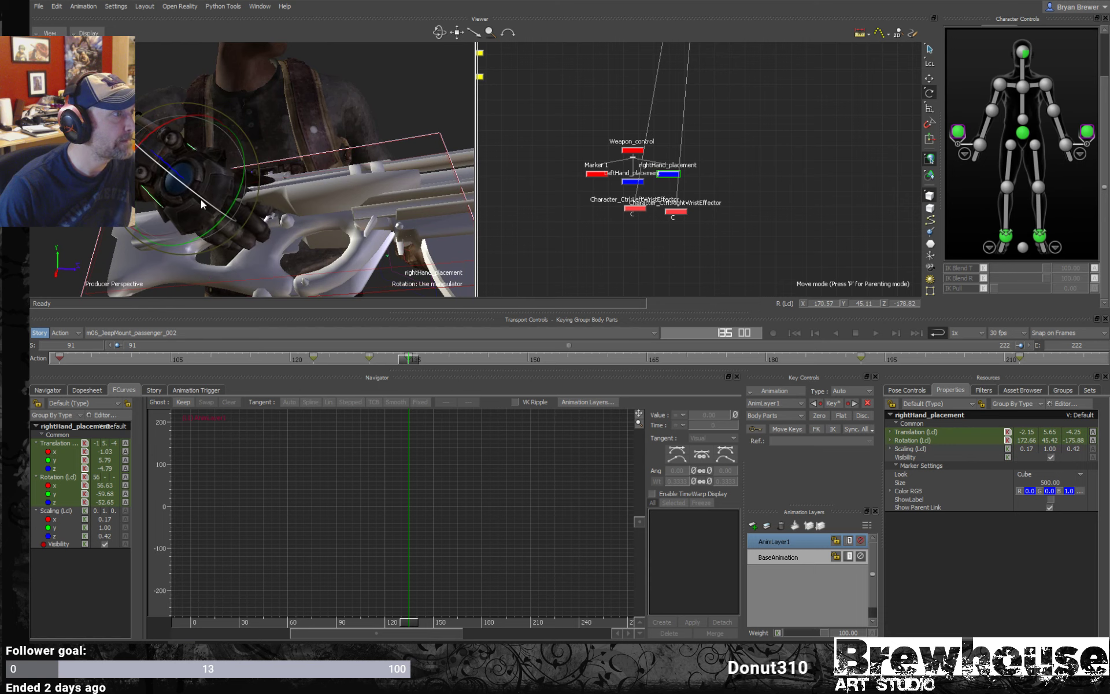
mouse_move(200, 199)
middle_down()
mouse_move(232, 251)
mouse_move(214, 244)
mouse_move(255, 228)
mouse_move(231, 226)
mouse_move(233, 182)
middle_up()
key(t)
drag(198, 195, 193, 193)
scroll(219, 163, down, 4)
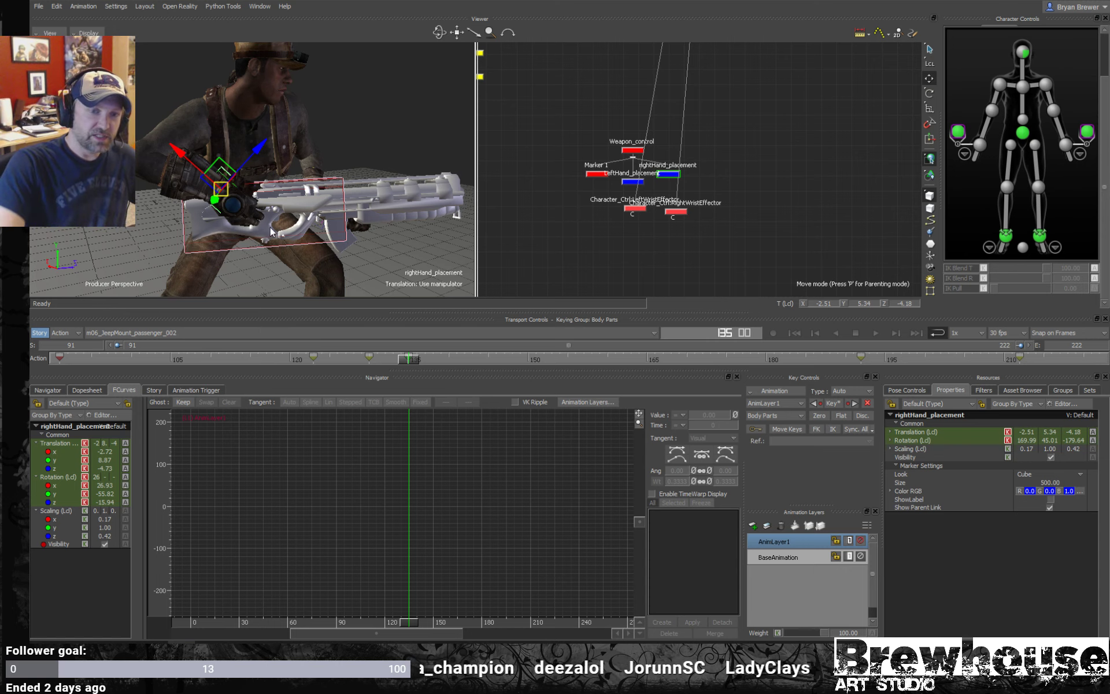
- Play and scrub the animation around frames 135 to 143, checking the right hand's grip on the weapon from several angles
scroll(271, 201, down, 2)
key(space)
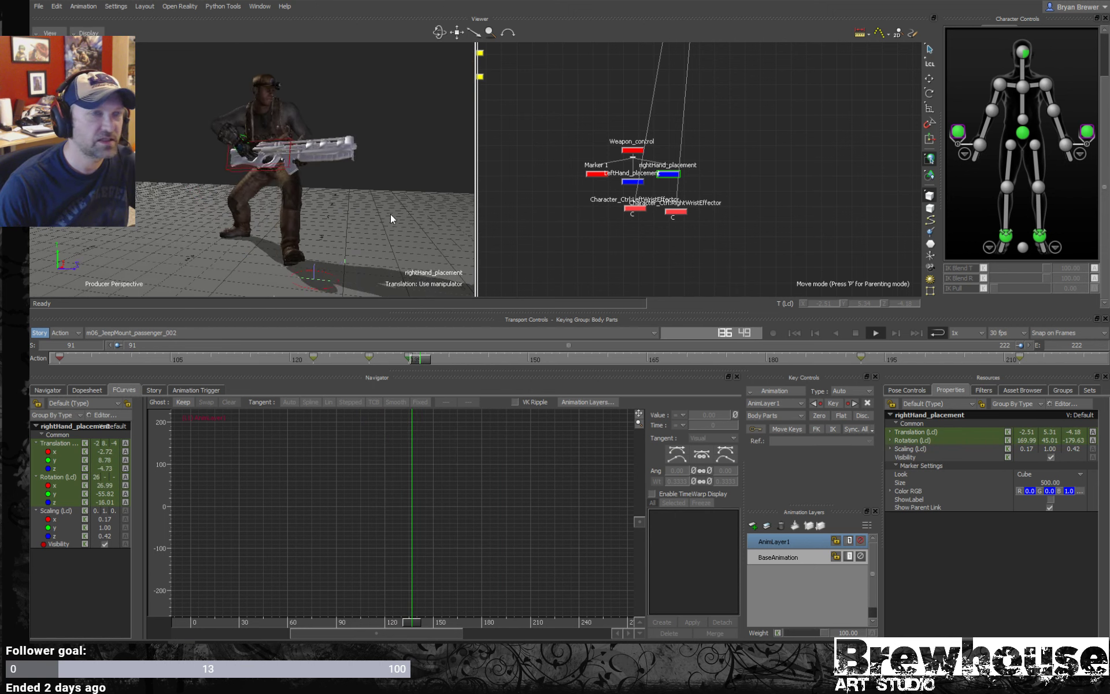
key(space)
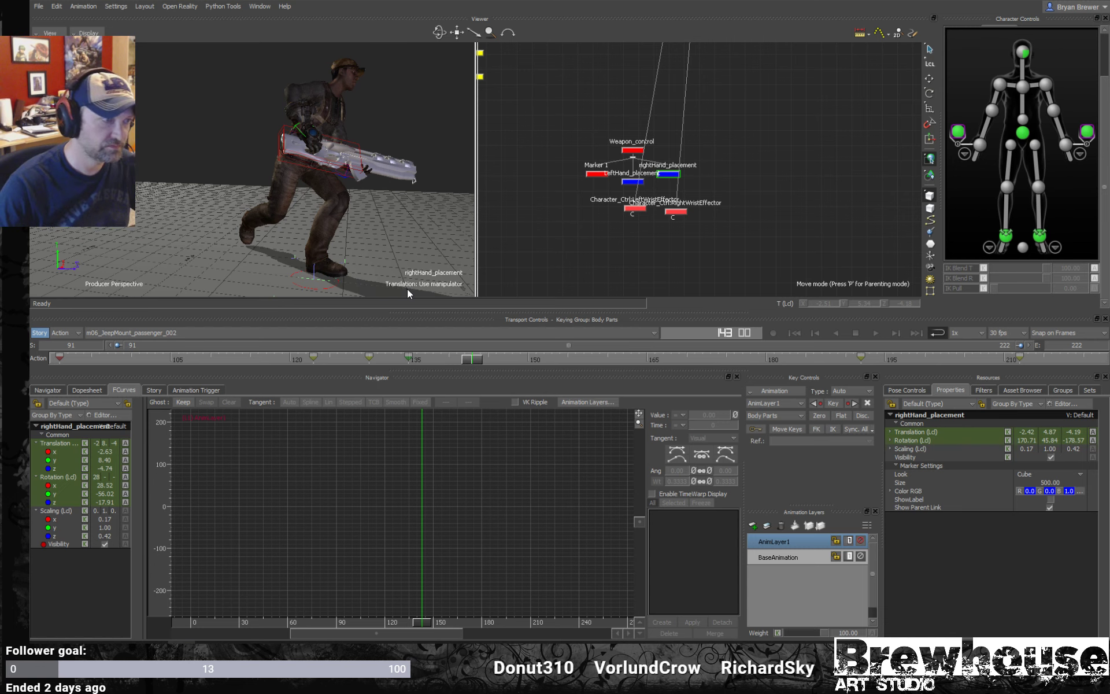
key(space)
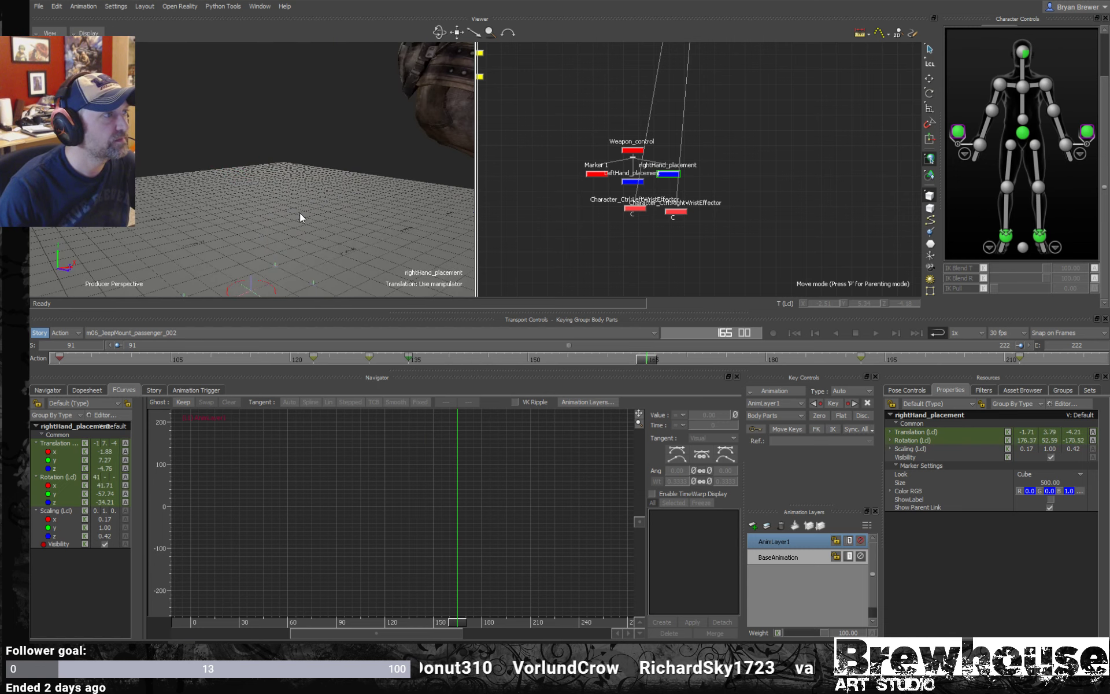
drag(320, 359, 369, 359)
key(space)
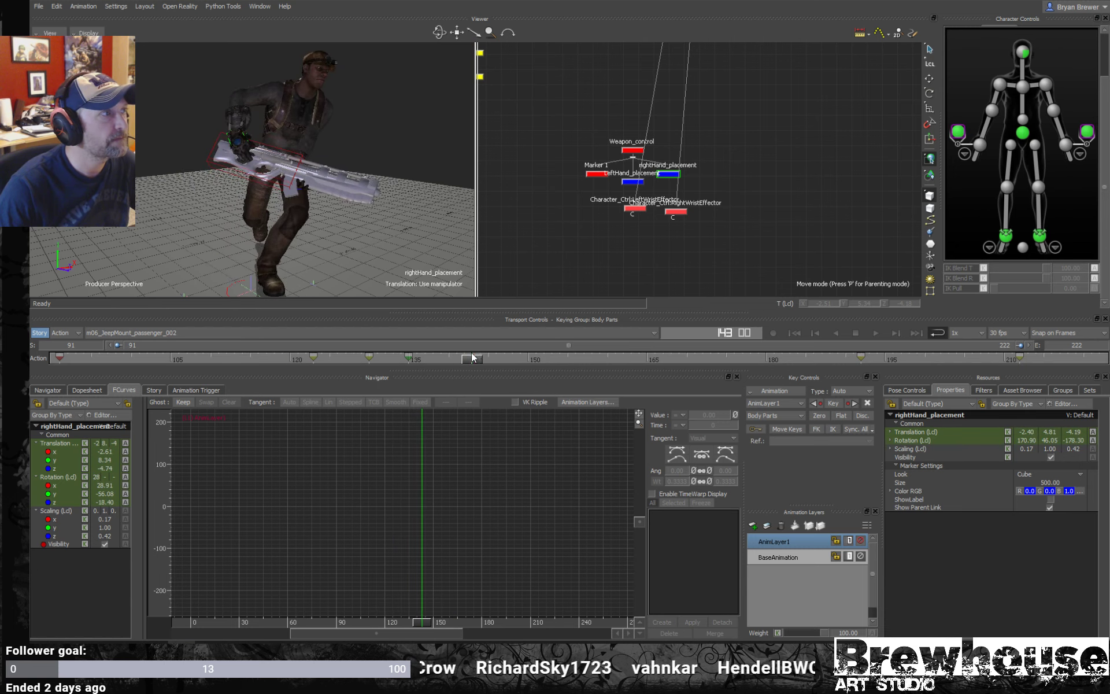
drag(346, 292, 362, 211)
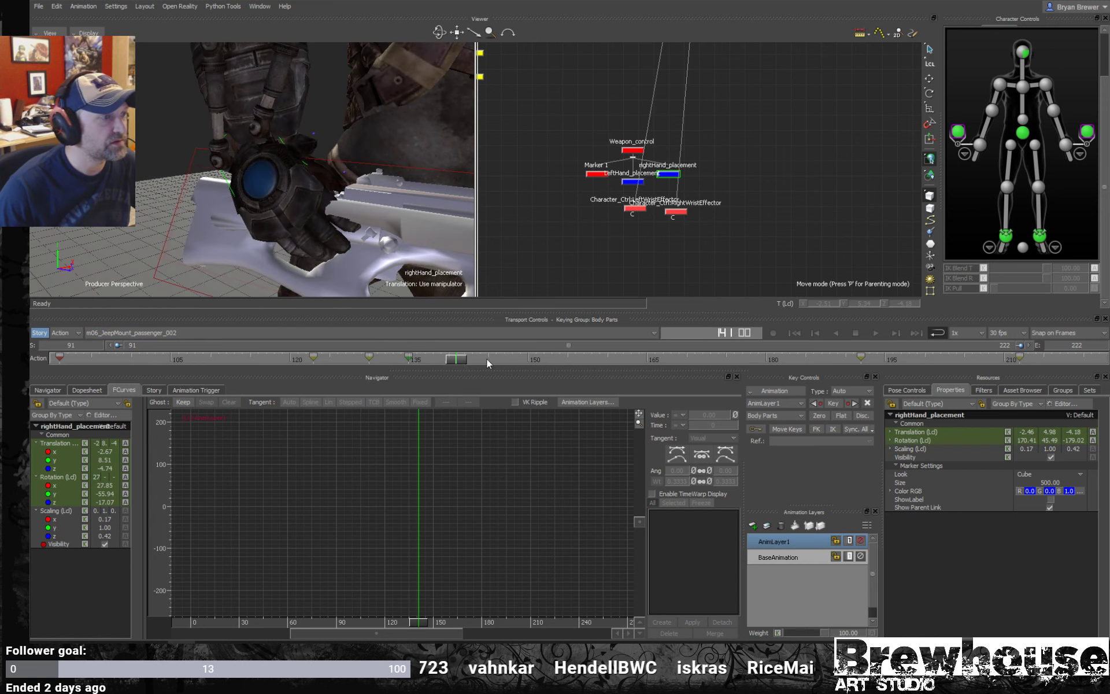
drag(452, 361, 409, 361)
drag(399, 254, 391, 281)
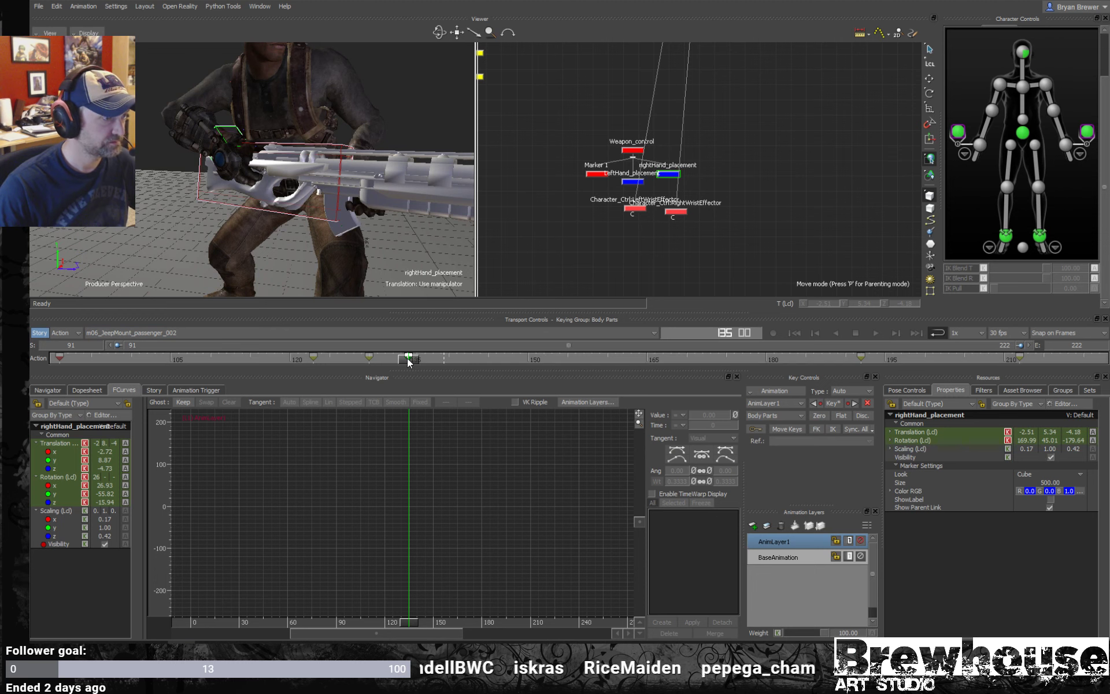
drag(284, 215, 403, 237)
- Copy the rightHand_placement key from frame 135 onto the existing key at frame 192
drag(410, 359, 865, 381)
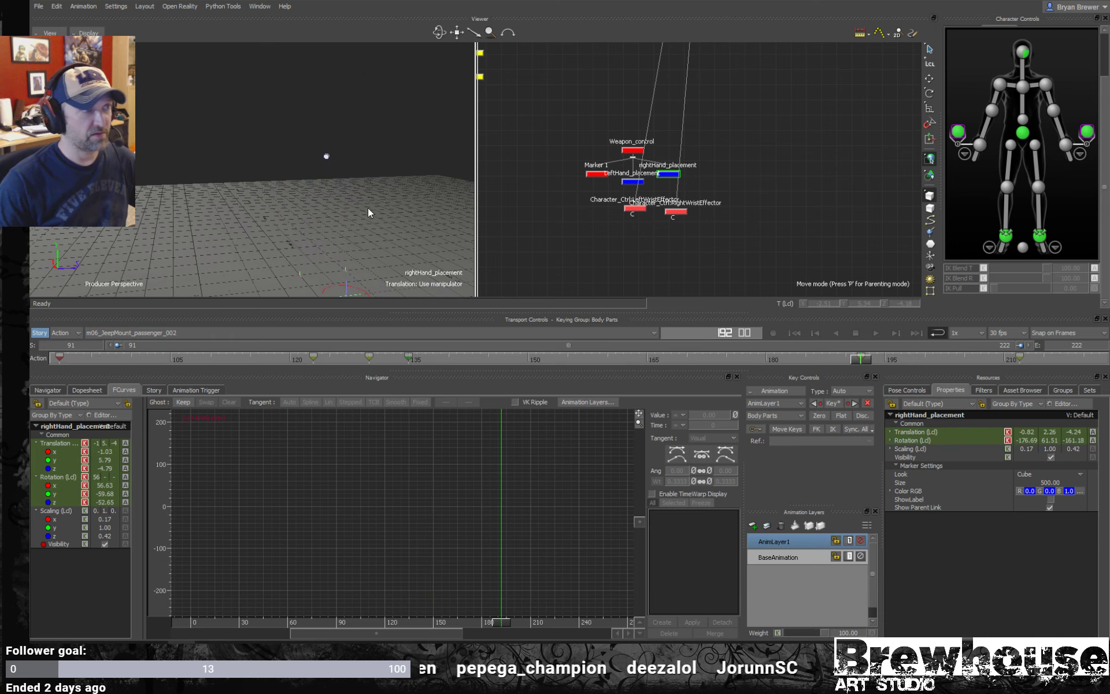
drag(372, 210, 324, 227)
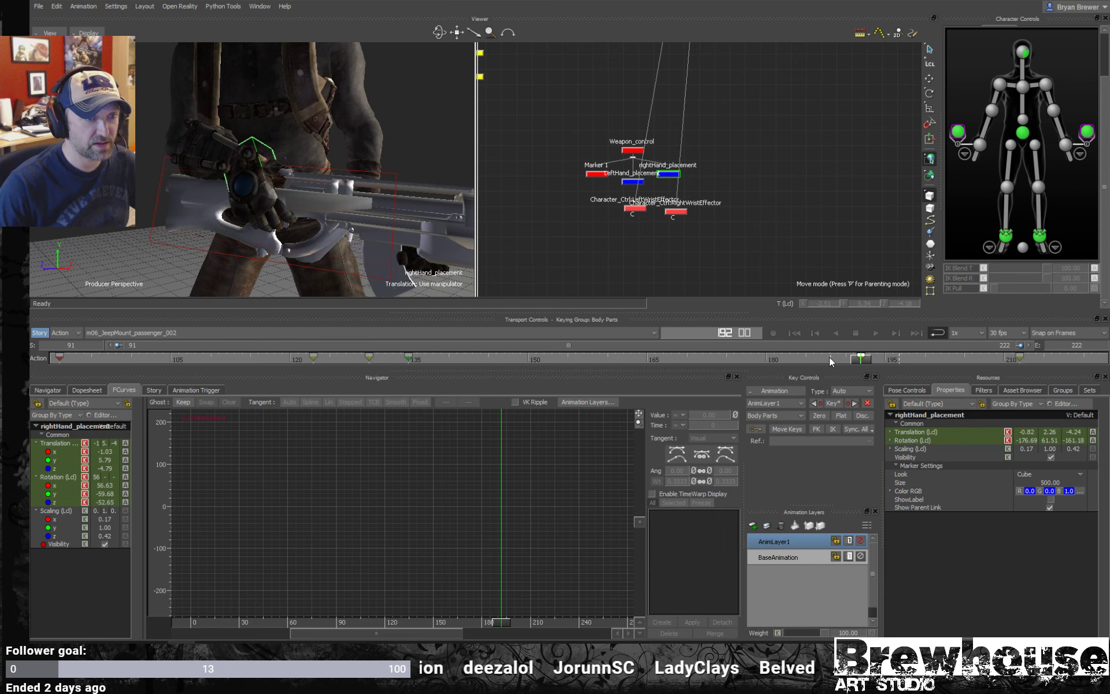
click(865, 363)
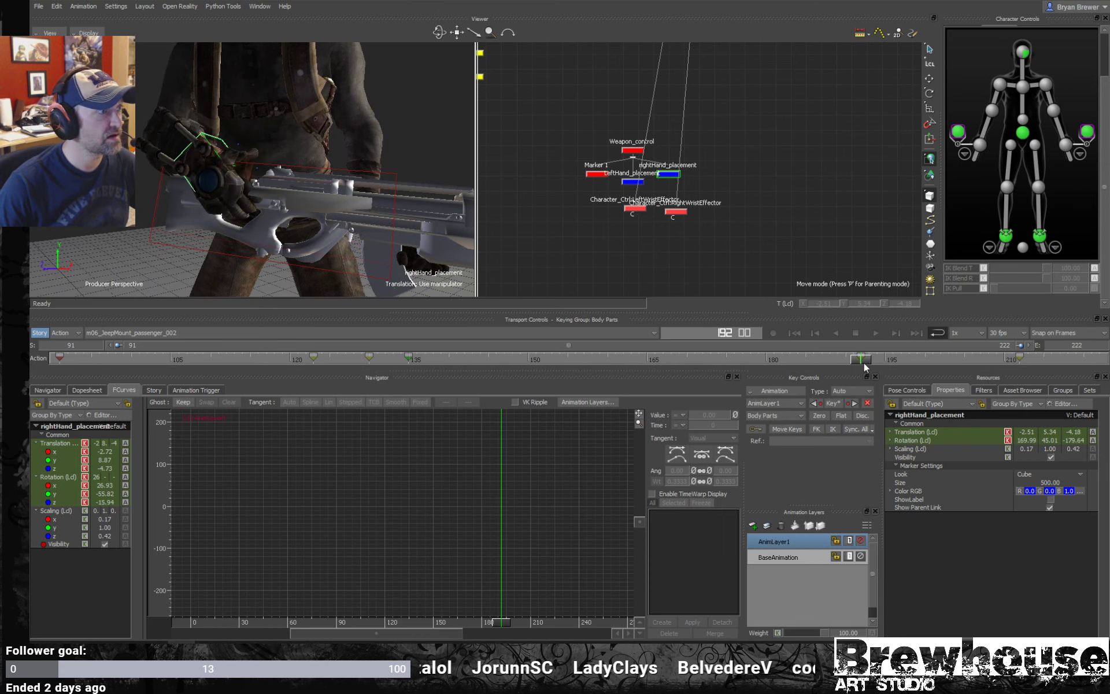
click(408, 357)
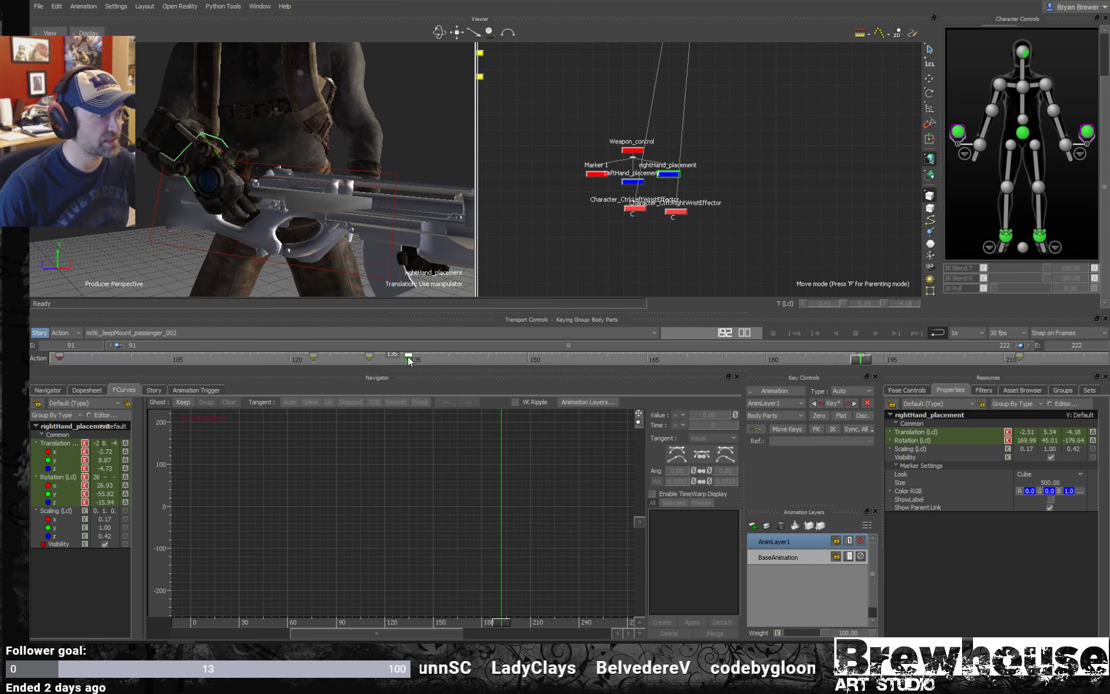
click(861, 356)
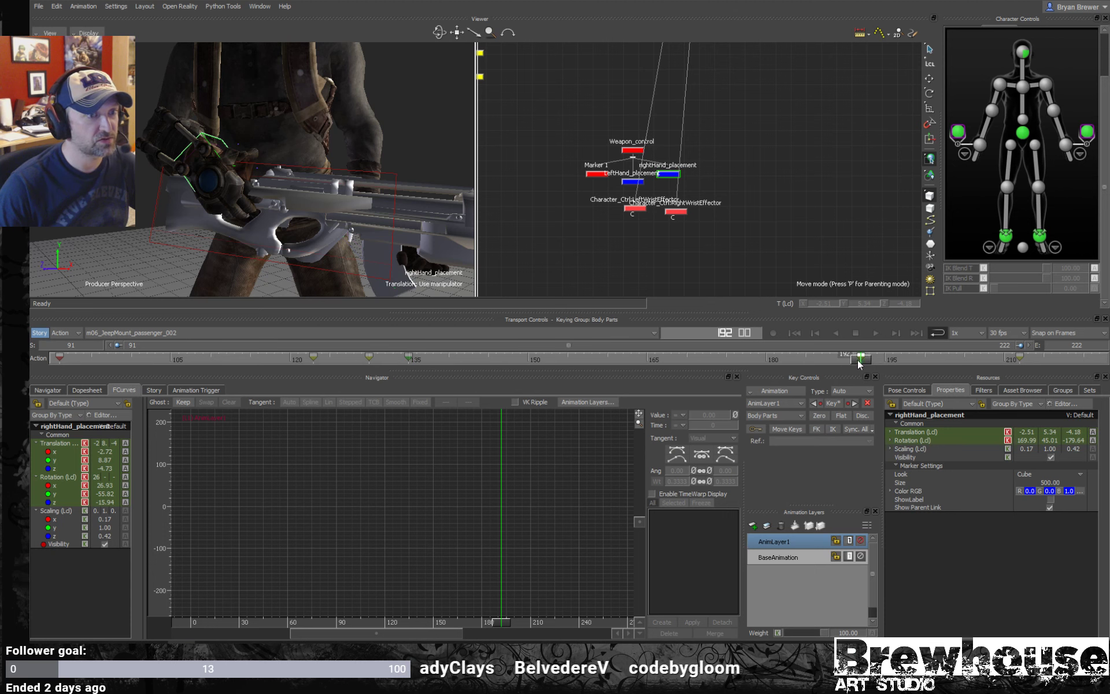
- Scrub back and forth over the frames leading up to 192 to check the right hand's hold on the weapon
drag(859, 362, 781, 370)
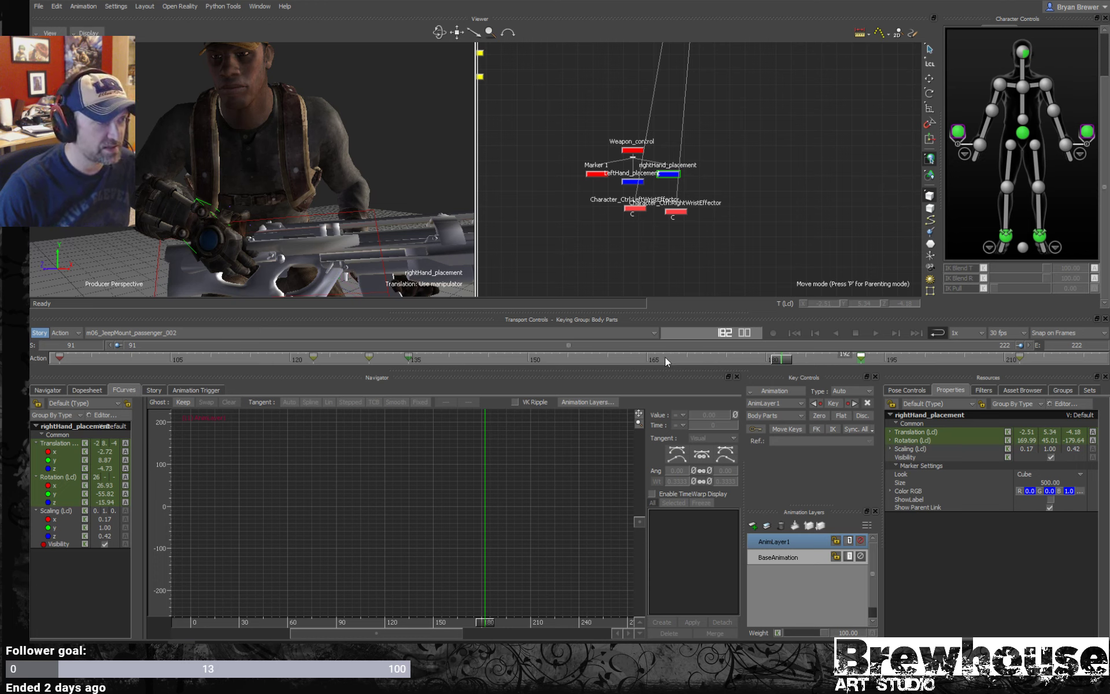
drag(781, 359, 748, 366)
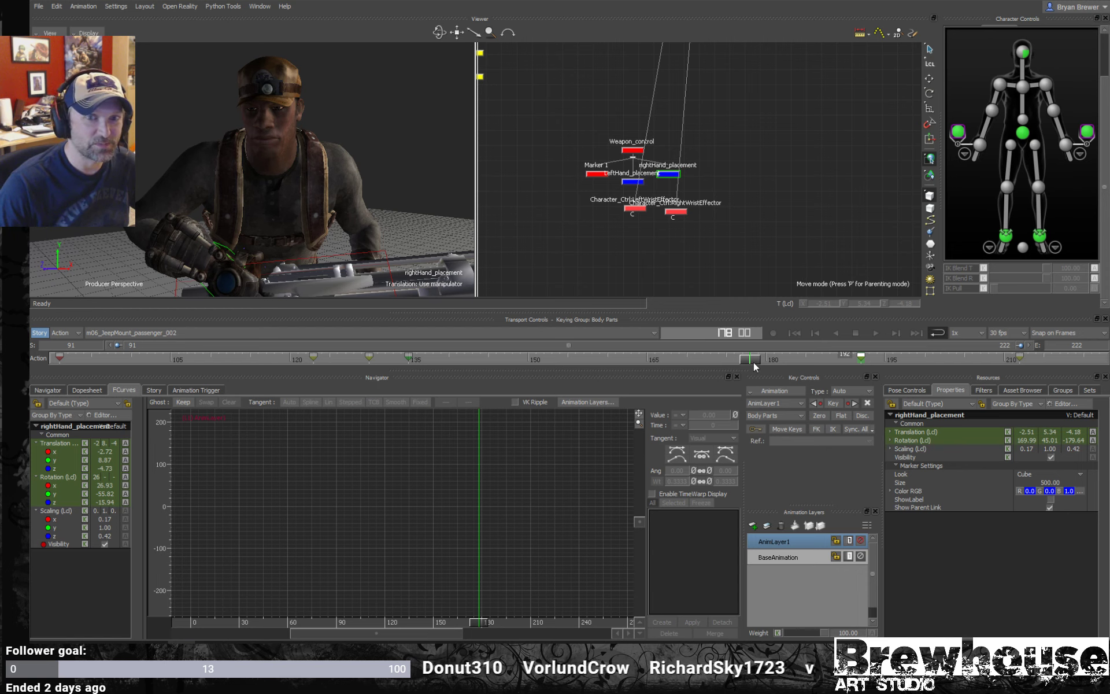
drag(751, 358, 782, 364)
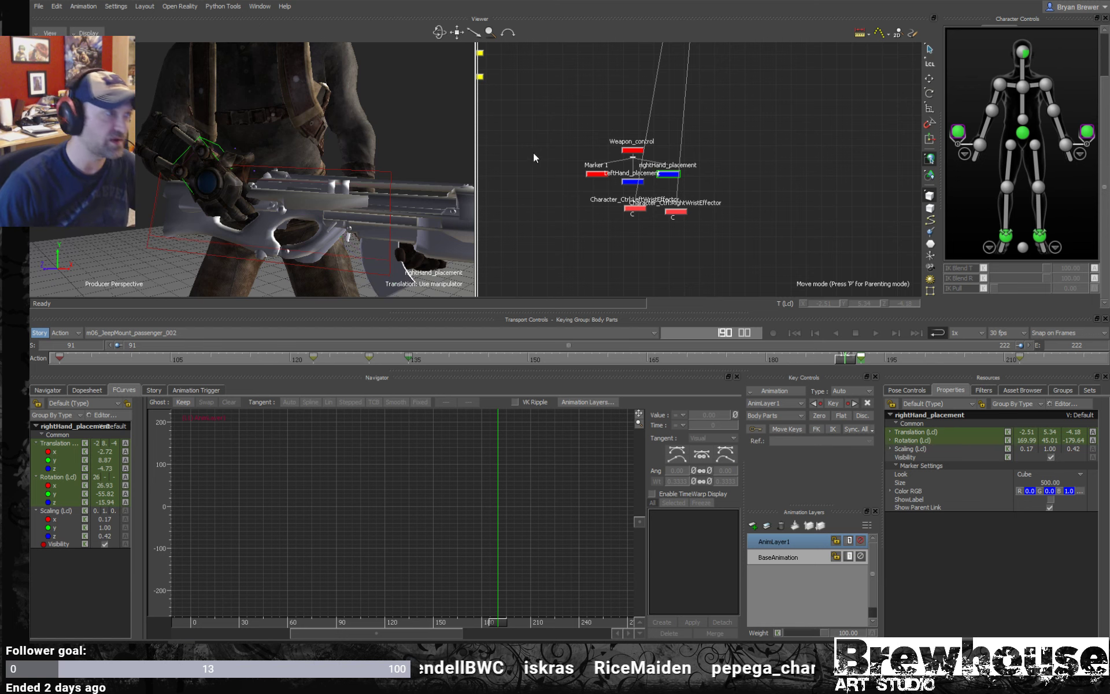
mouse_move(846, 359)
mouse_down()
mouse_move(553, 349)
mouse_move(861, 359)
mouse_up()
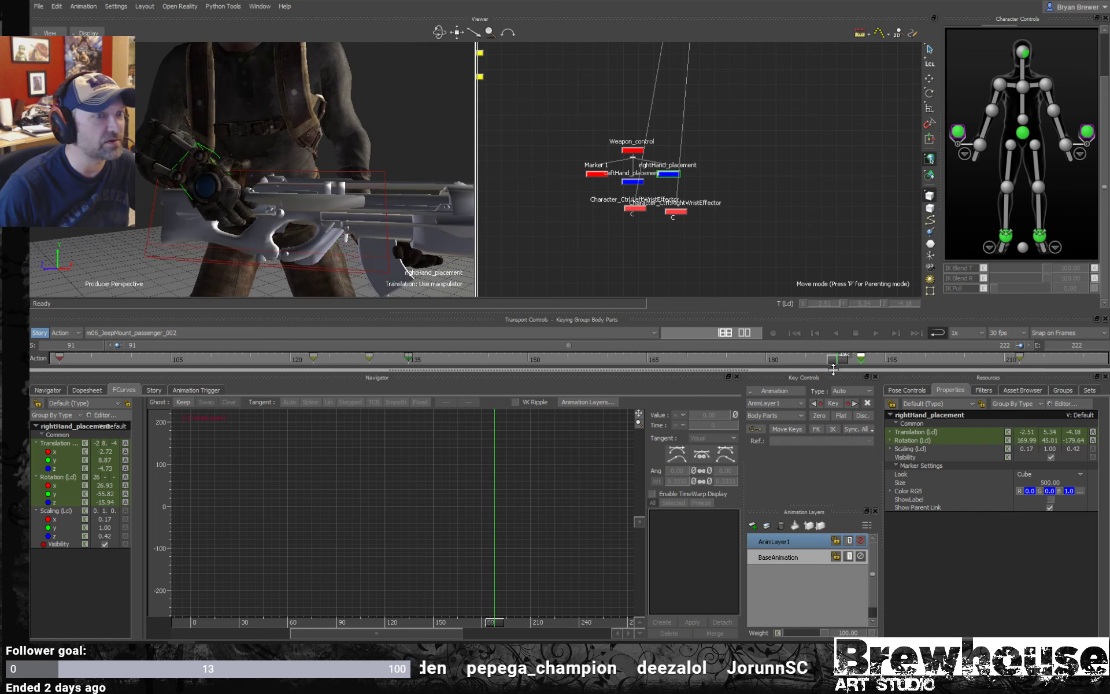
- Show only the perspective view, enlarge the viewer area and frame the right hand and weapon at frame 192
drag(405, 231, 421, 175)
key(ctrl+shift+1)
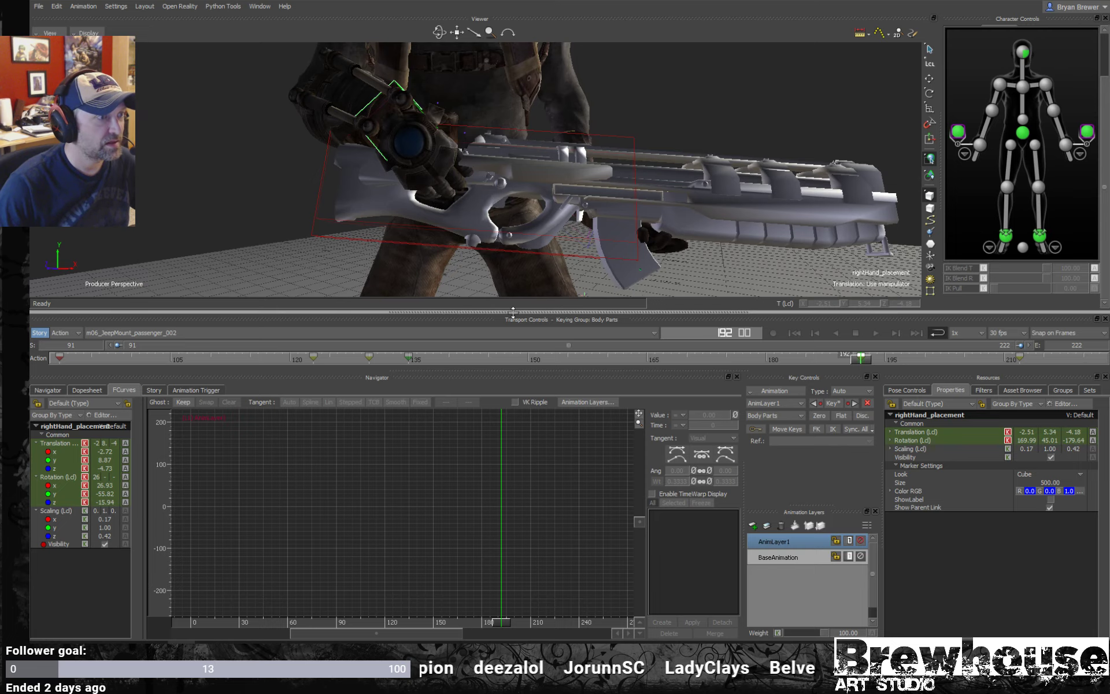
drag(513, 322, 524, 421)
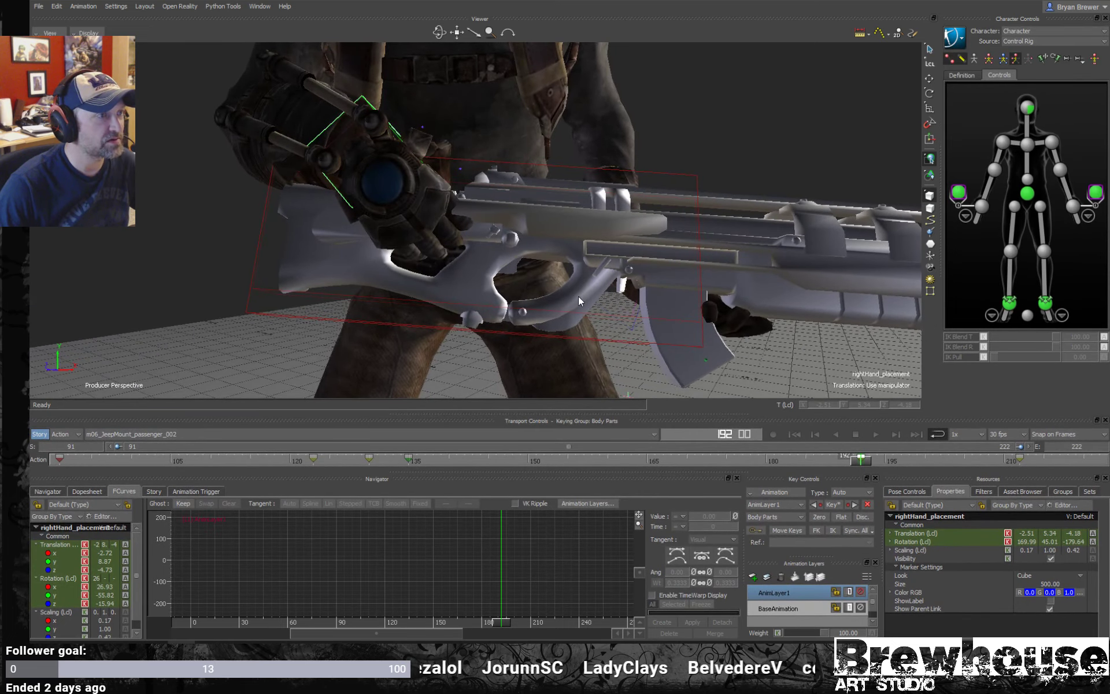
drag(564, 286, 481, 268)
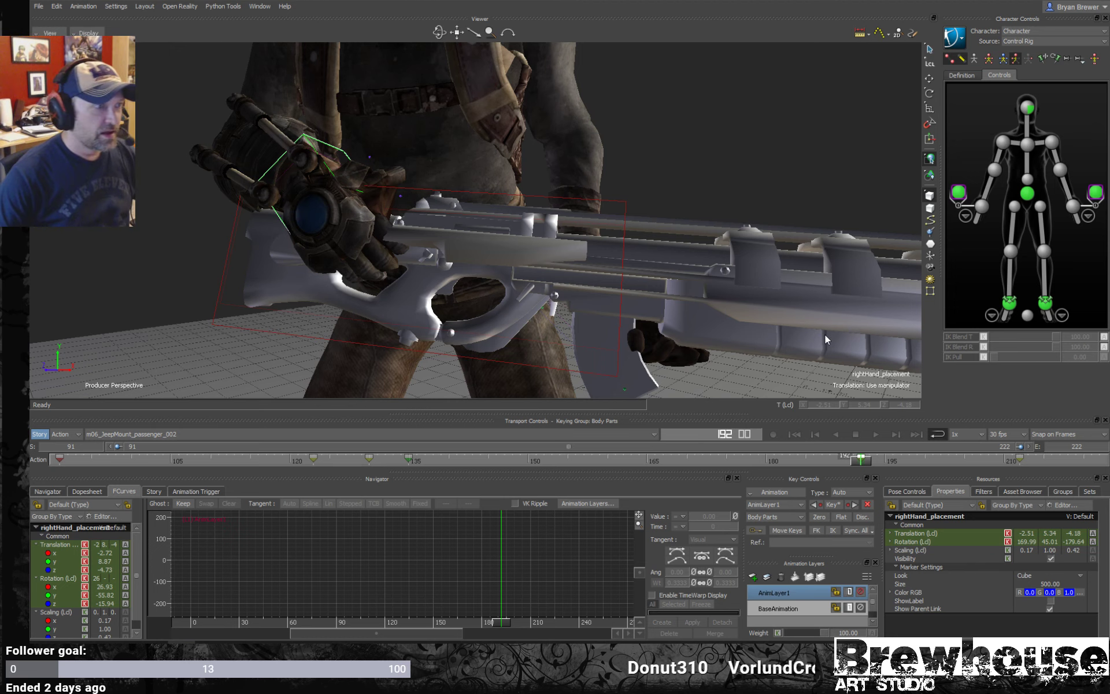
ctrl+shift+drag(400, 300, 427, 273)
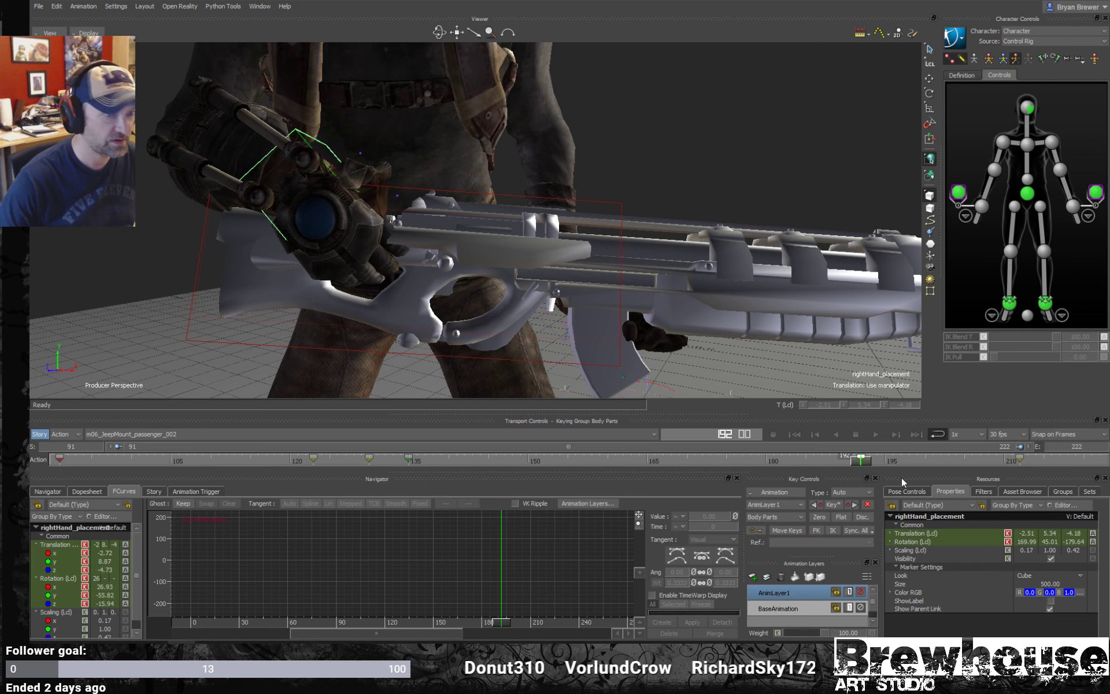
- At frame 198, rotate and move rightHand_placement to translation about -2.0, 14.4, -1.5, and key the adjusted hand pose
mouse_move(861, 460)
mouse_down()
mouse_move(933, 459)
mouse_move(825, 463)
mouse_move(917, 460)
mouse_up()
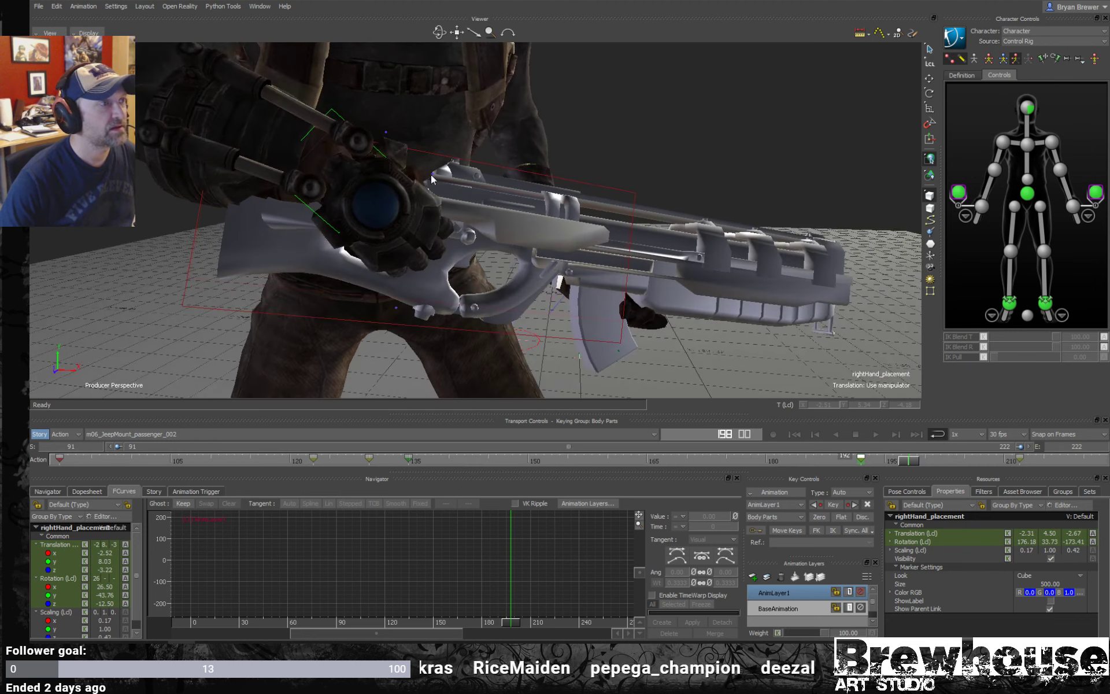
click(727, 114)
click(338, 119)
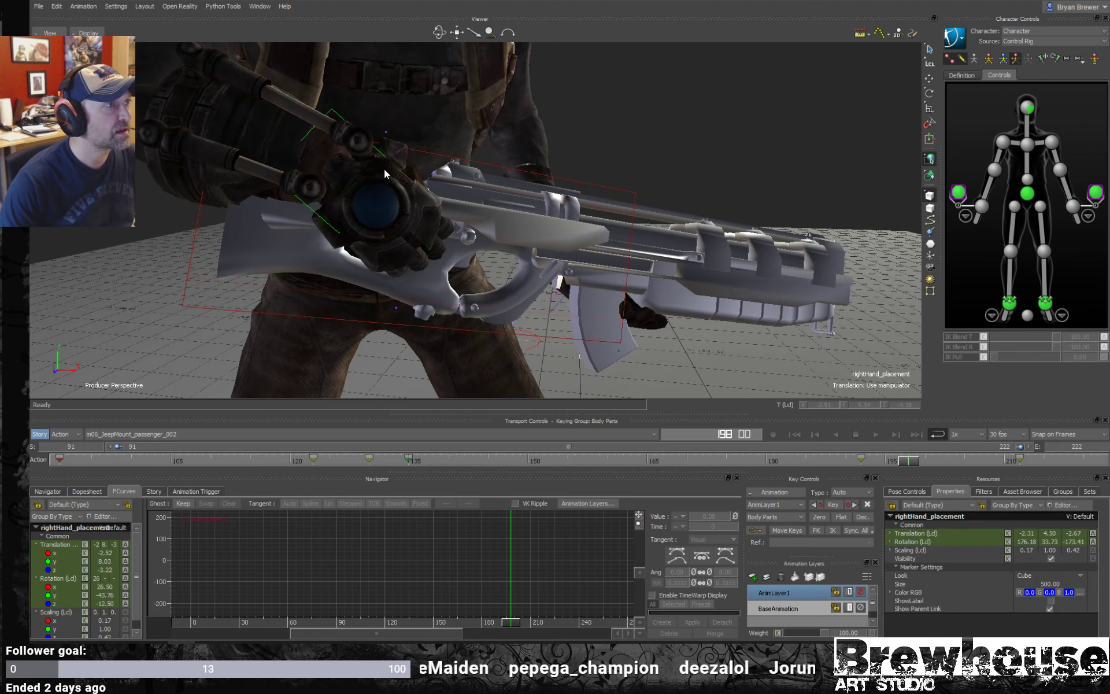
key(r)
mouse_move(384, 169)
mouse_down()
mouse_move(447, 182)
mouse_move(412, 175)
mouse_move(411, 185)
mouse_move(426, 173)
mouse_move(383, 217)
mouse_move(365, 208)
mouse_move(397, 180)
mouse_up()
key(t)
drag(321, 173, 596, 116)
ctrl+shift+drag(602, 231, 501, 233)
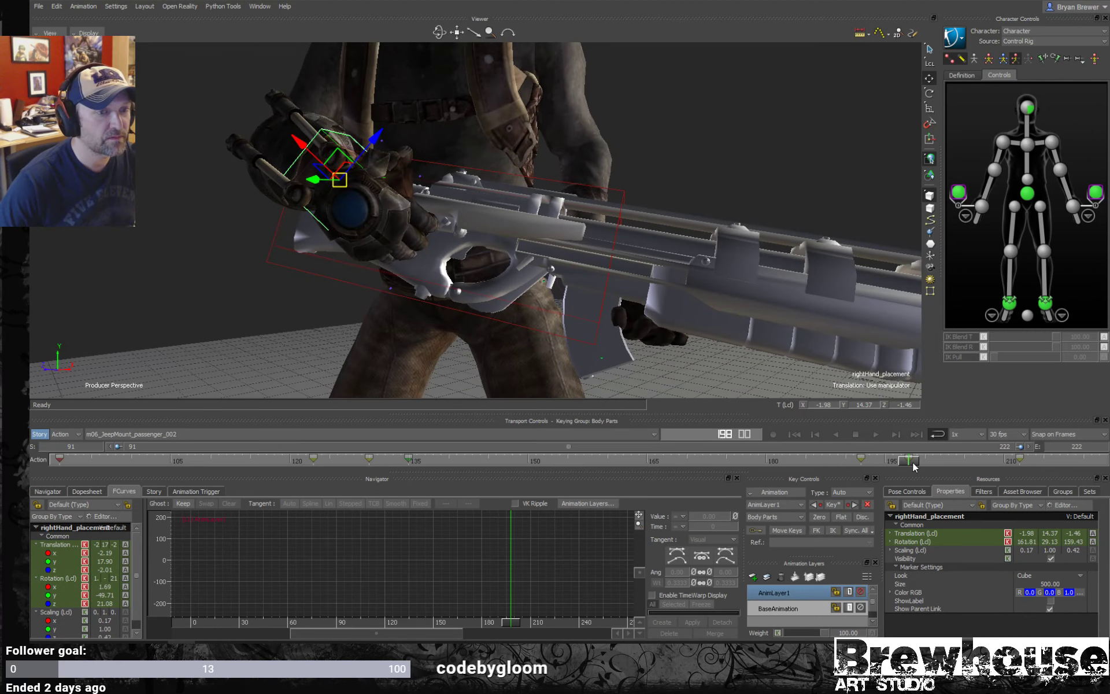
- At frame 206, rotate rightHand_placement and move it to about -1.8, 2.8, 2.0 so the hand fits the grip, and key it
mouse_move(909, 460)
mouse_down()
mouse_move(837, 455)
mouse_move(932, 460)
mouse_move(971, 447)
mouse_up()
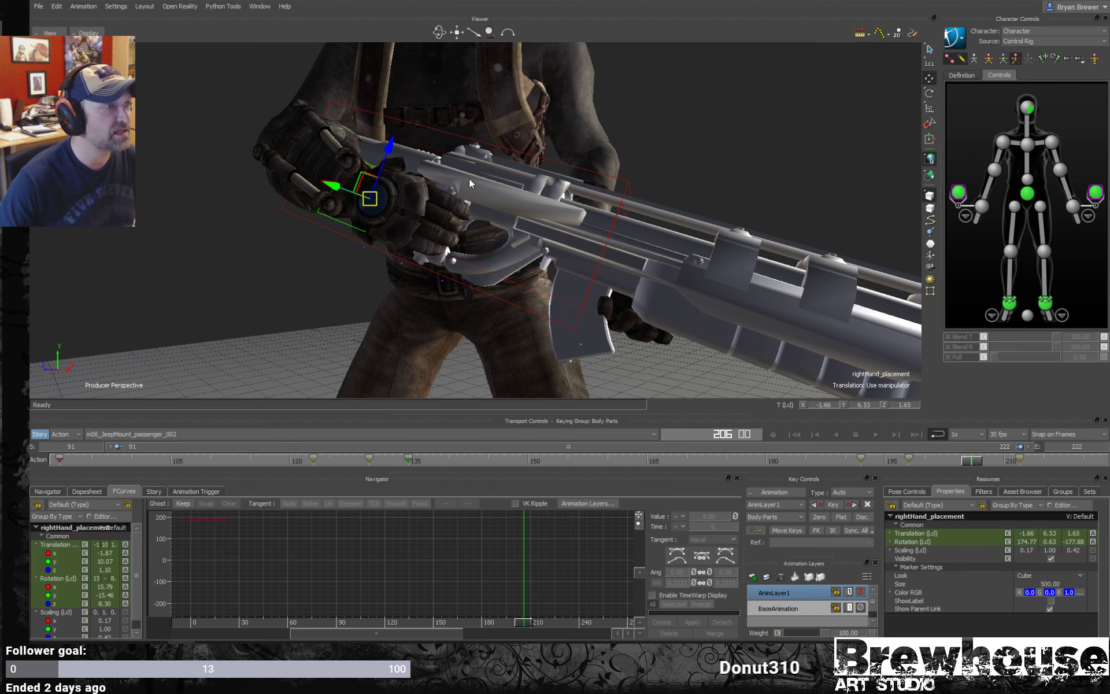
ctrl+shift+drag(470, 178, 498, 147)
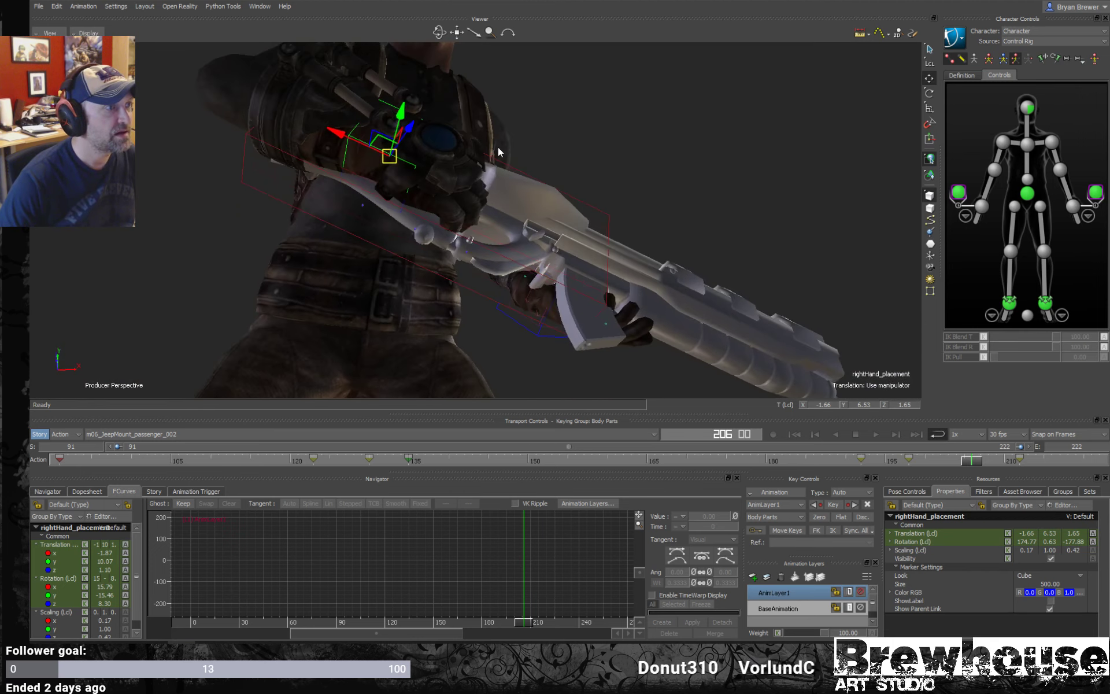
key(r)
ctrl+shift+drag(431, 195, 467, 141)
key(t)
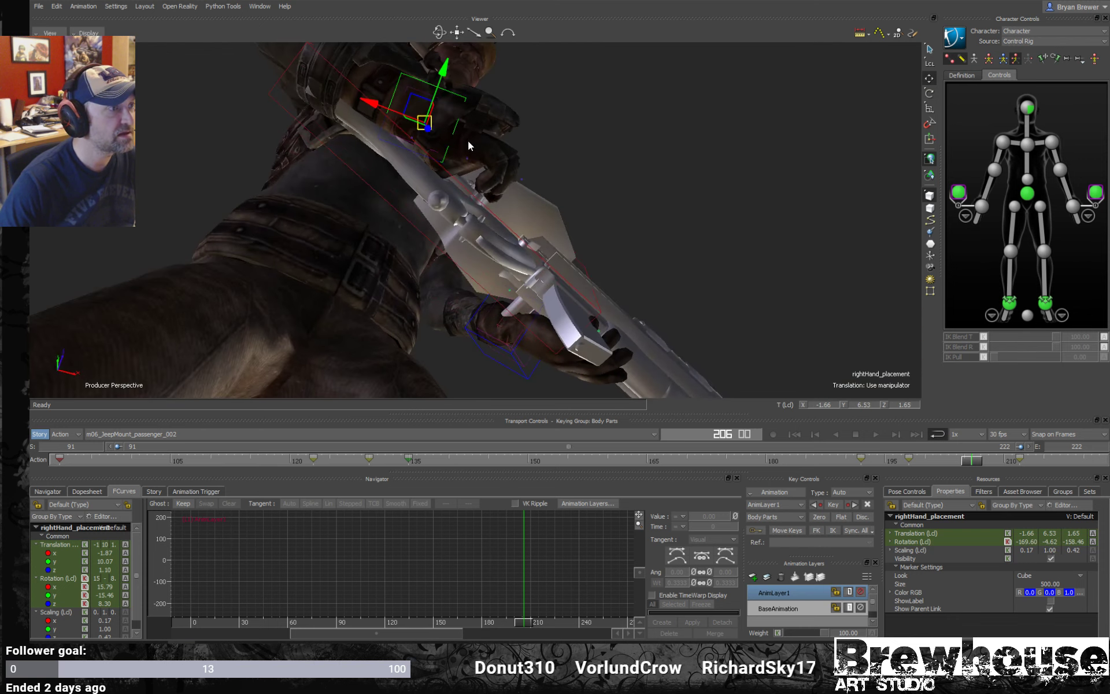
drag(444, 69, 346, 118)
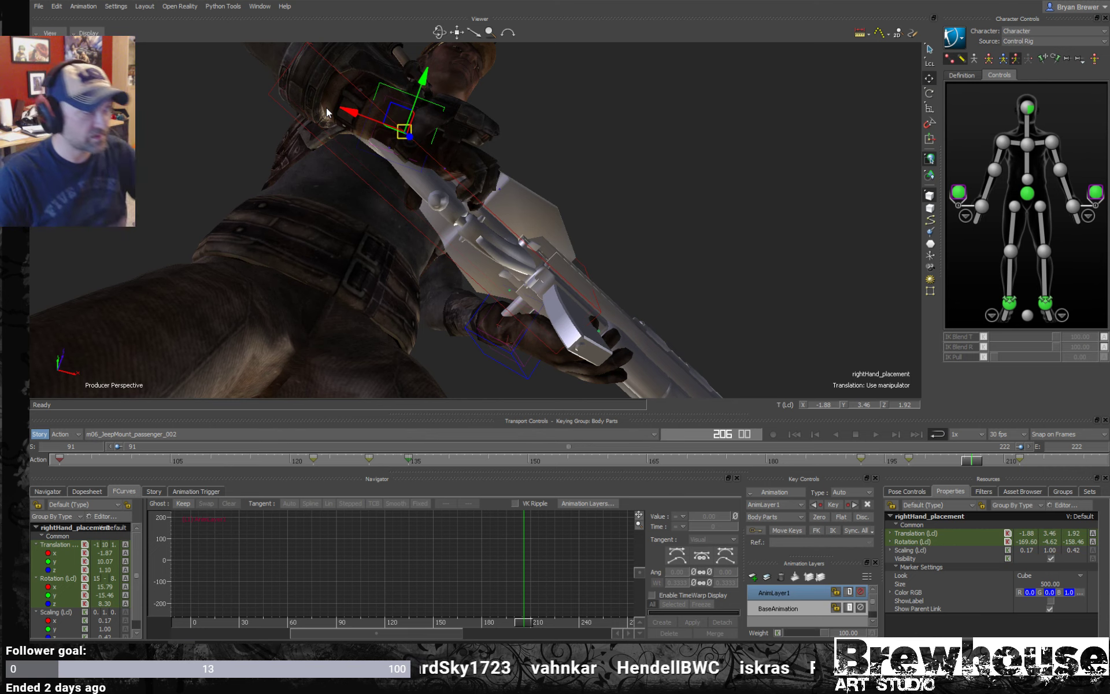
middle_drag(214, 214, 354, 193)
drag(319, 212, 347, 197)
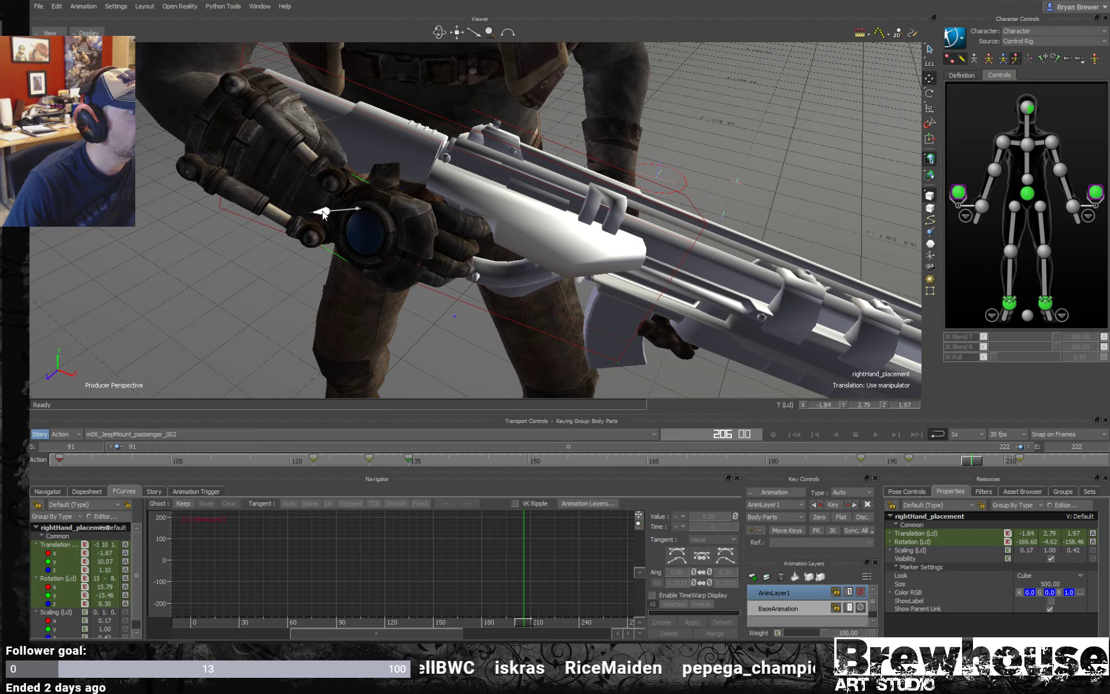
middle_drag(358, 191, 461, 253)
middle_drag(538, 262, 320, 118)
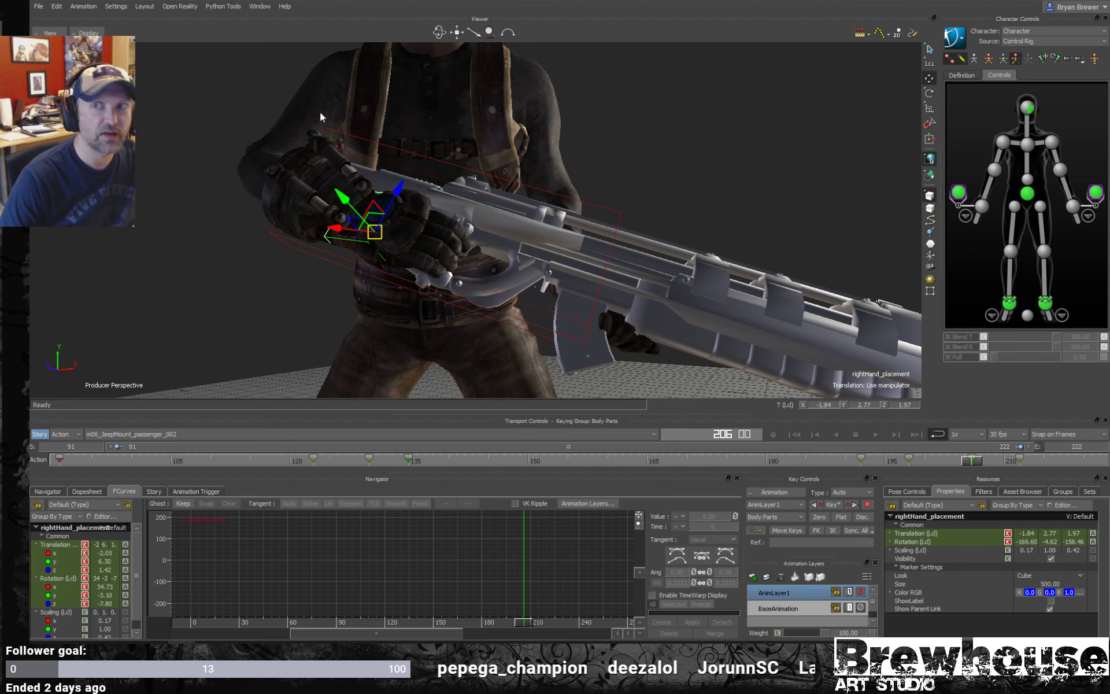
middle_drag(397, 202, 444, 230)
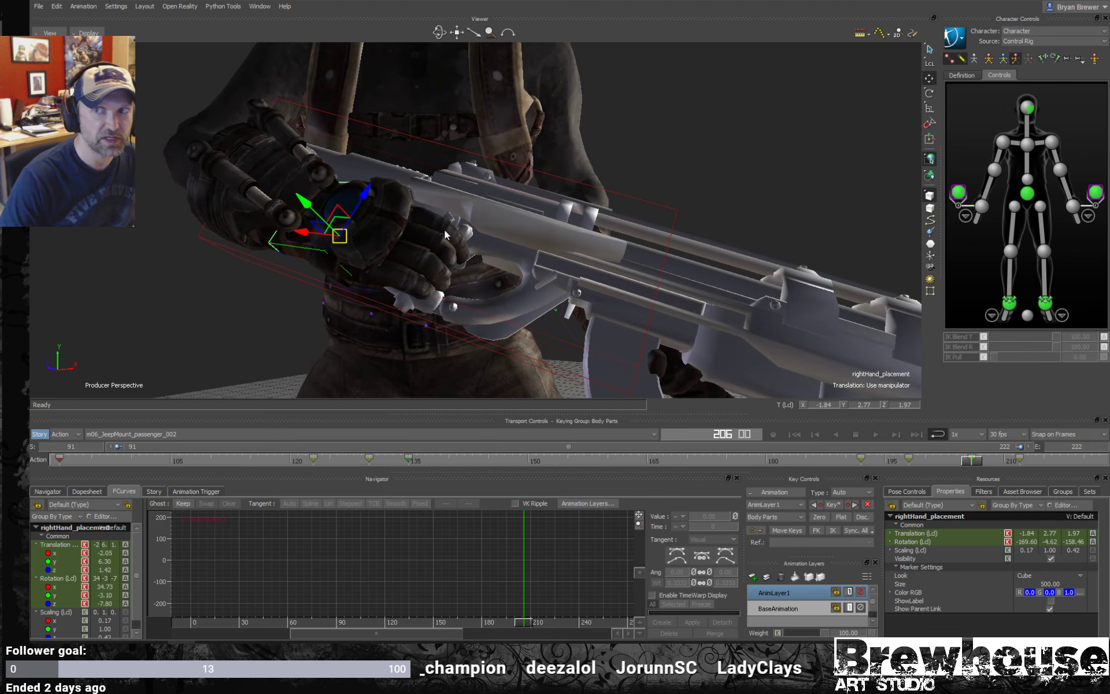
- At frame 206, rotate rightHand_placement to about -151.9, -6.0, -150.9 so the hand wraps the grip, and key it
middle_drag(352, 231, 560, 353)
mouse_move(974, 460)
mouse_down()
mouse_move(1031, 463)
mouse_move(954, 465)
mouse_up()
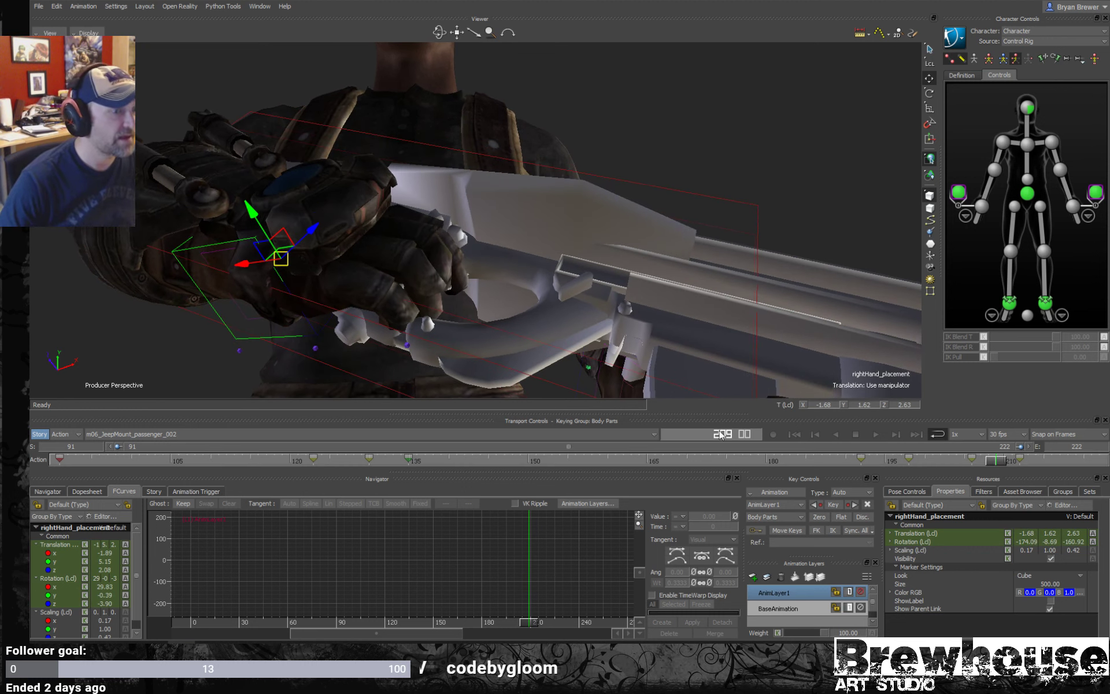
click(984, 461)
drag(984, 465, 971, 461)
key(e)
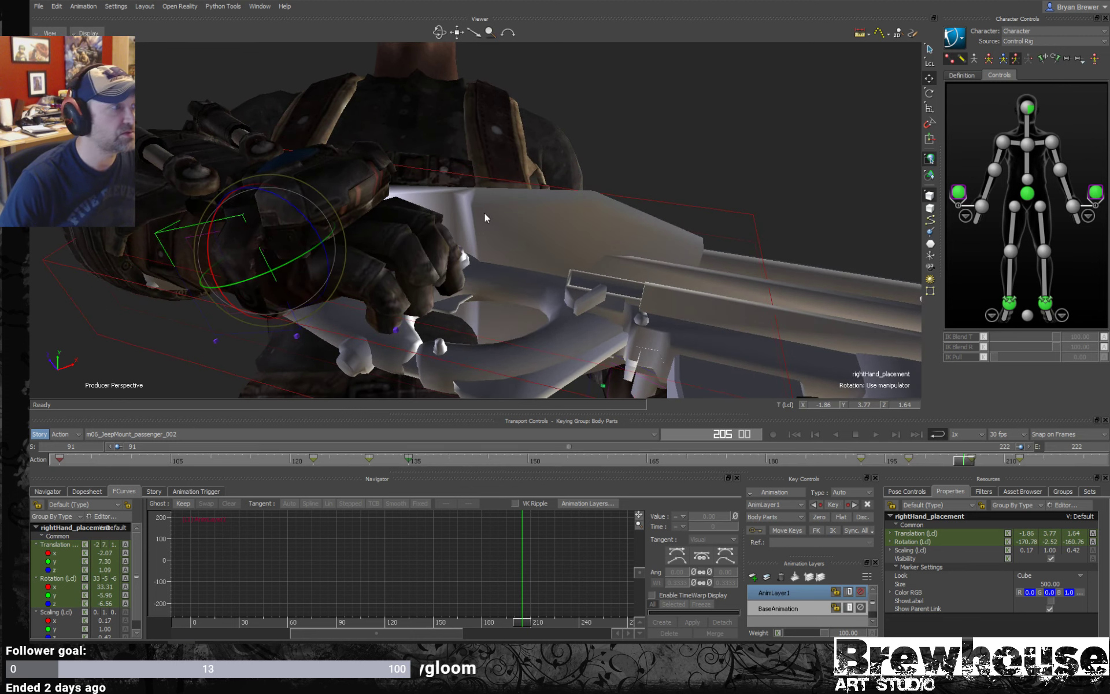
click(972, 462)
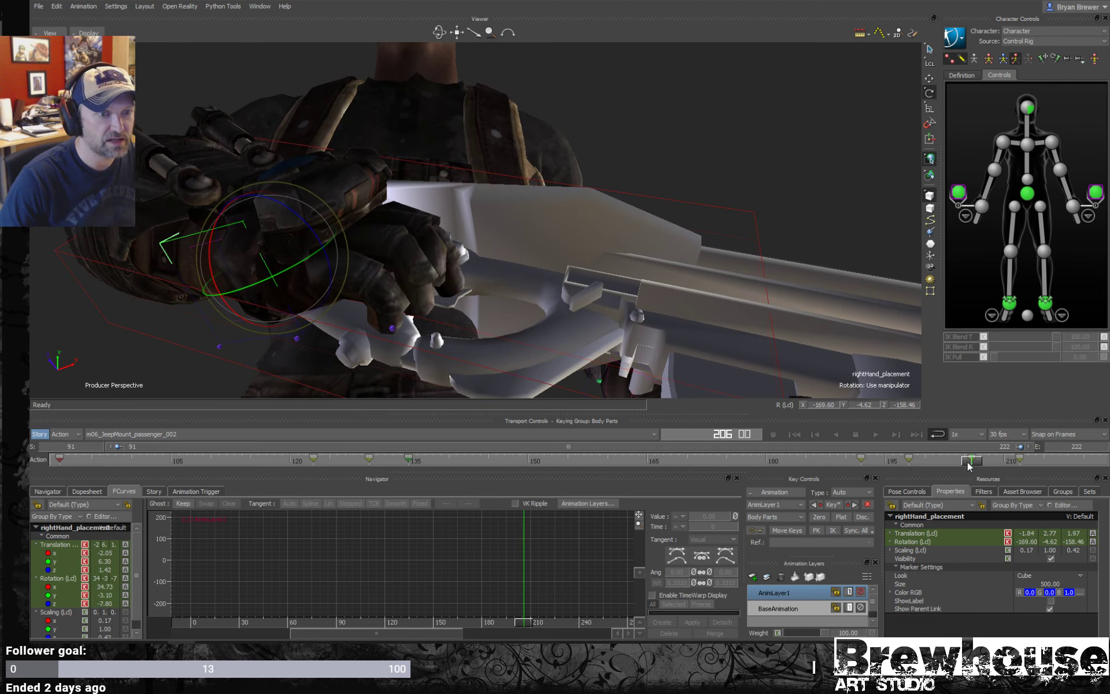
drag(315, 236, 279, 235)
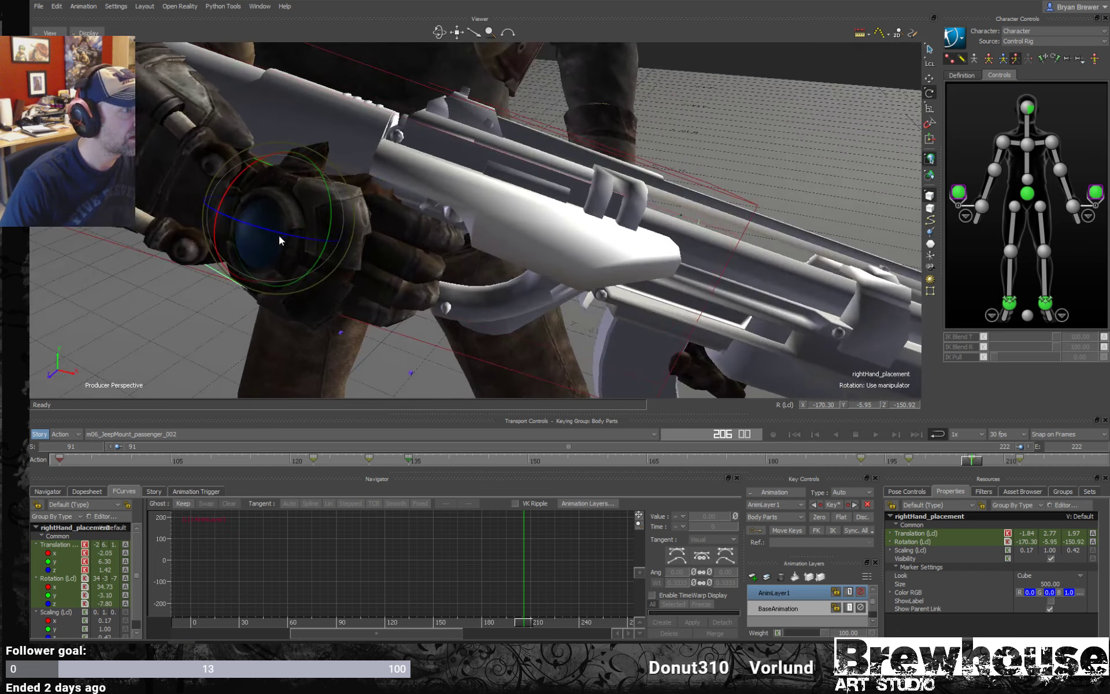
drag(229, 190, 234, 179)
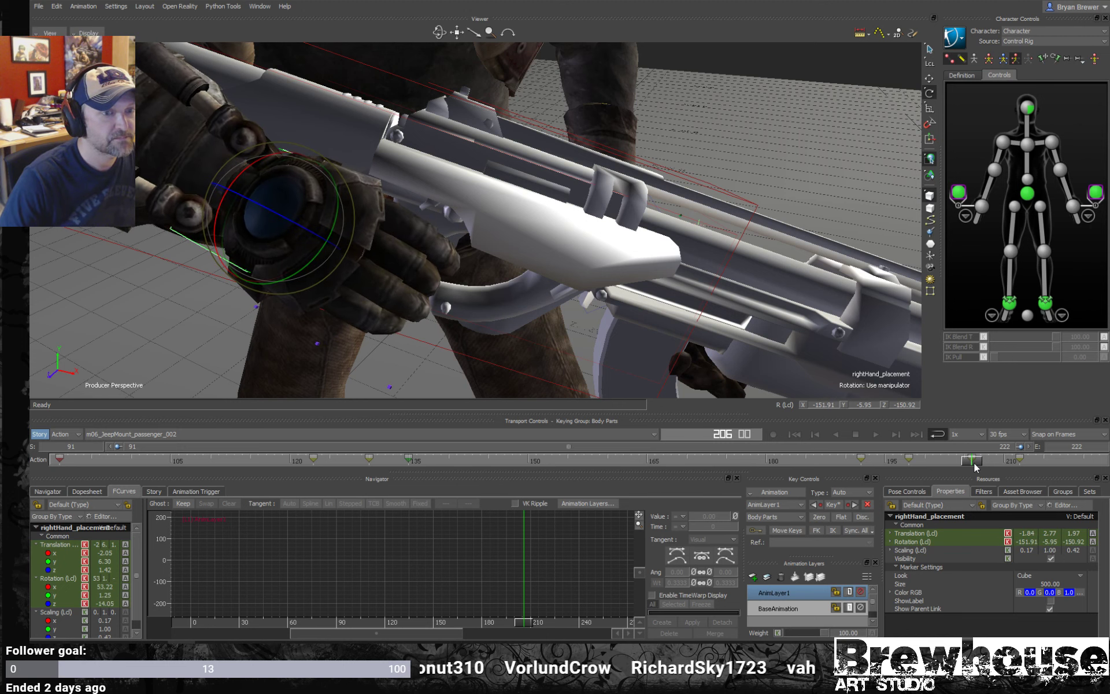
- Narrow the visible timeline range to frames 182–222 and play it back to check the right hand's grip on the weapon
click(956, 461)
drag(956, 463, 845, 457)
drag(542, 272, 504, 282)
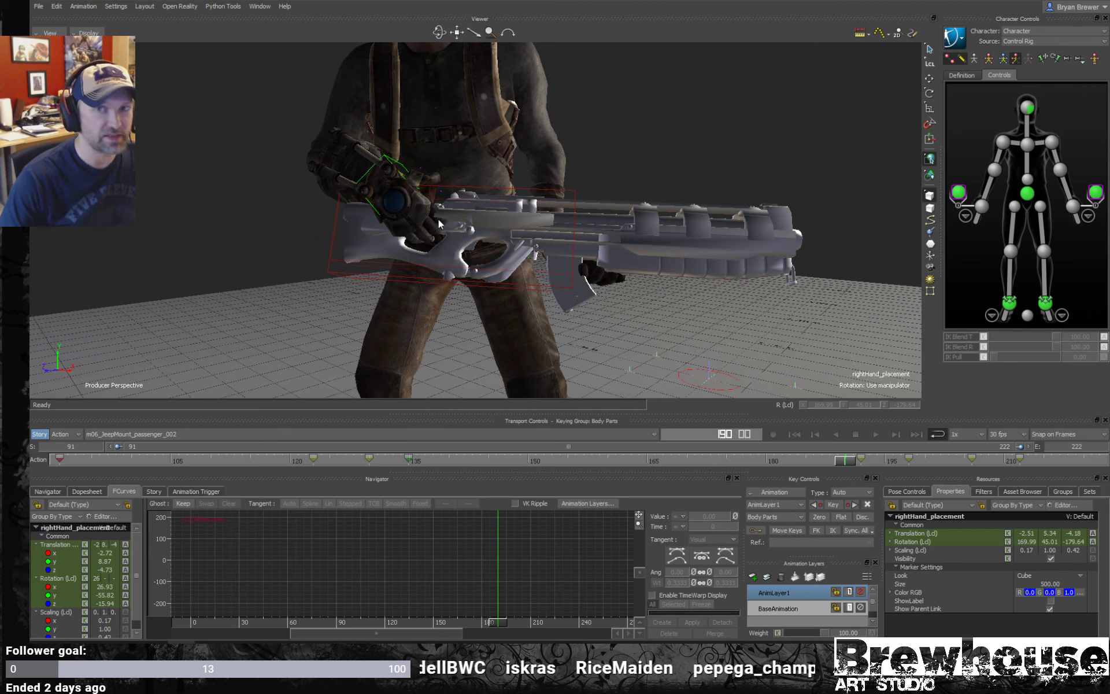
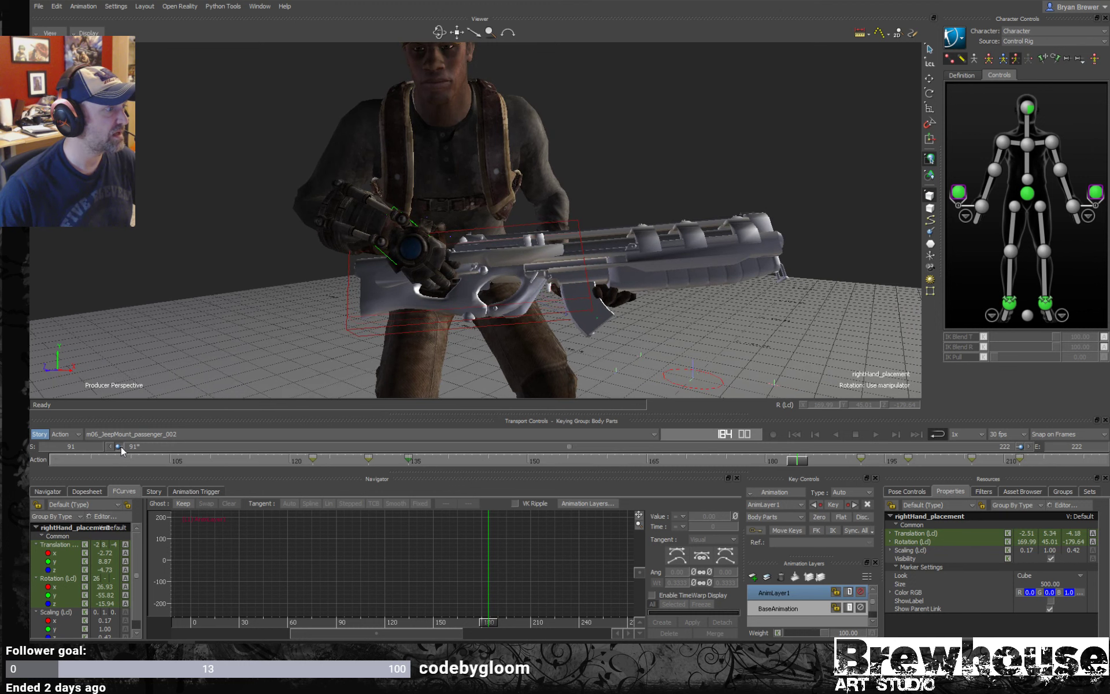
drag(121, 447, 561, 465)
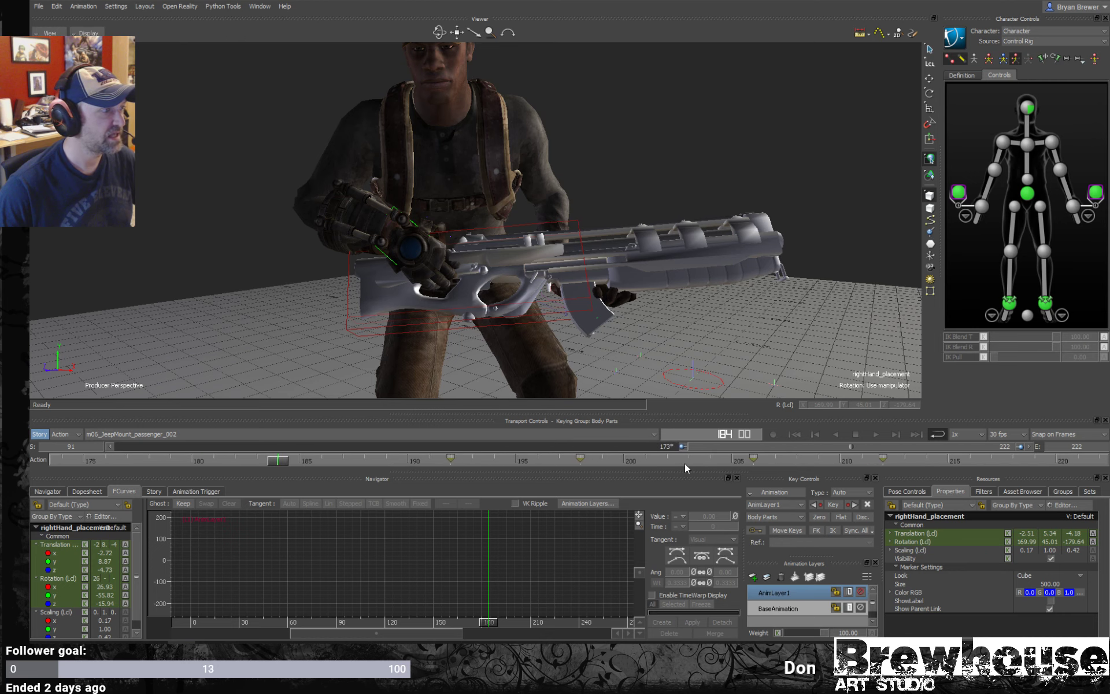
key(space)
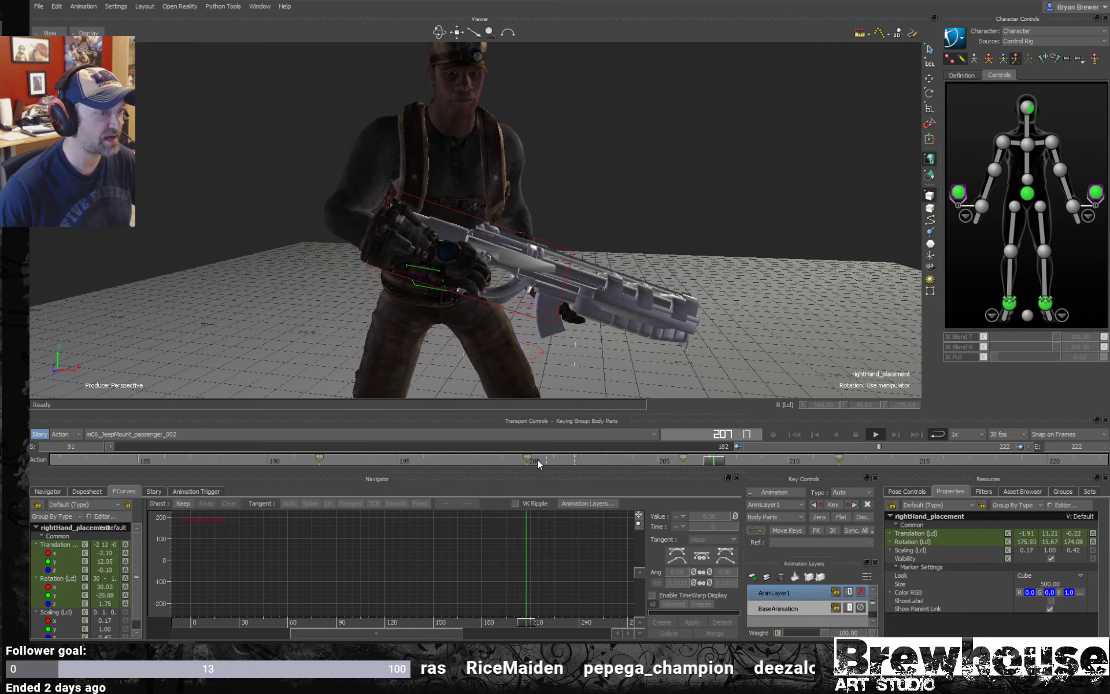
drag(454, 460, 417, 466)
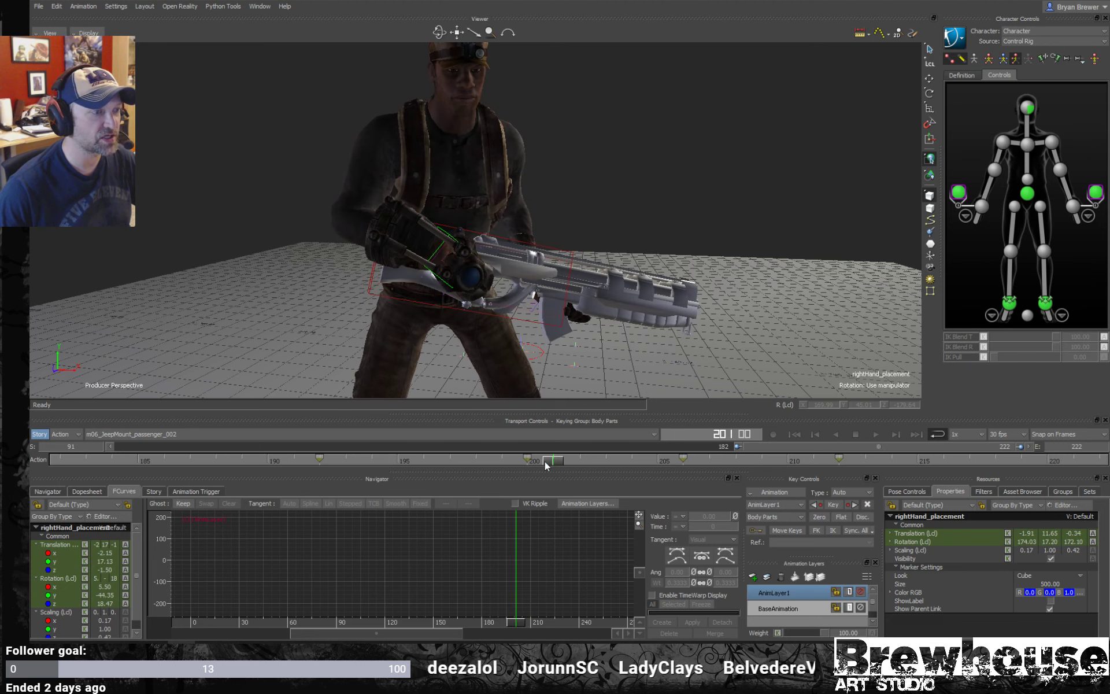
drag(545, 460, 344, 463)
key(space)
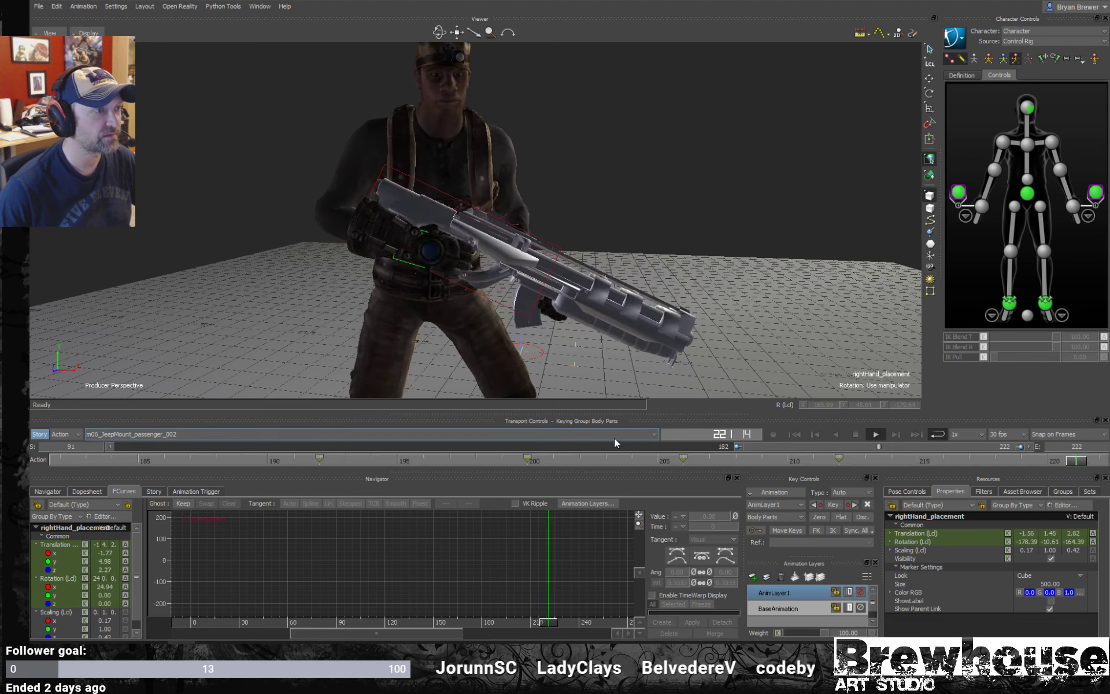
key(space)
- Stretch the rightHand_placement keys between frames 200 and 212 to end at frame 213, and replay the motion
shift+drag(526, 463, 844, 465)
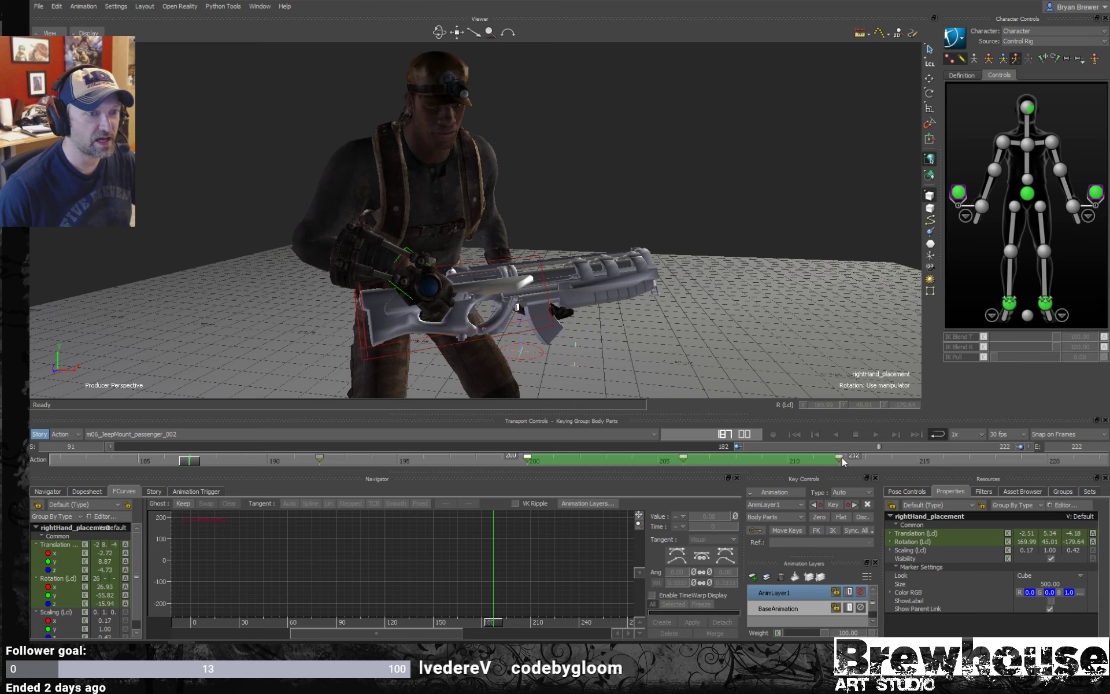
drag(842, 457, 859, 457)
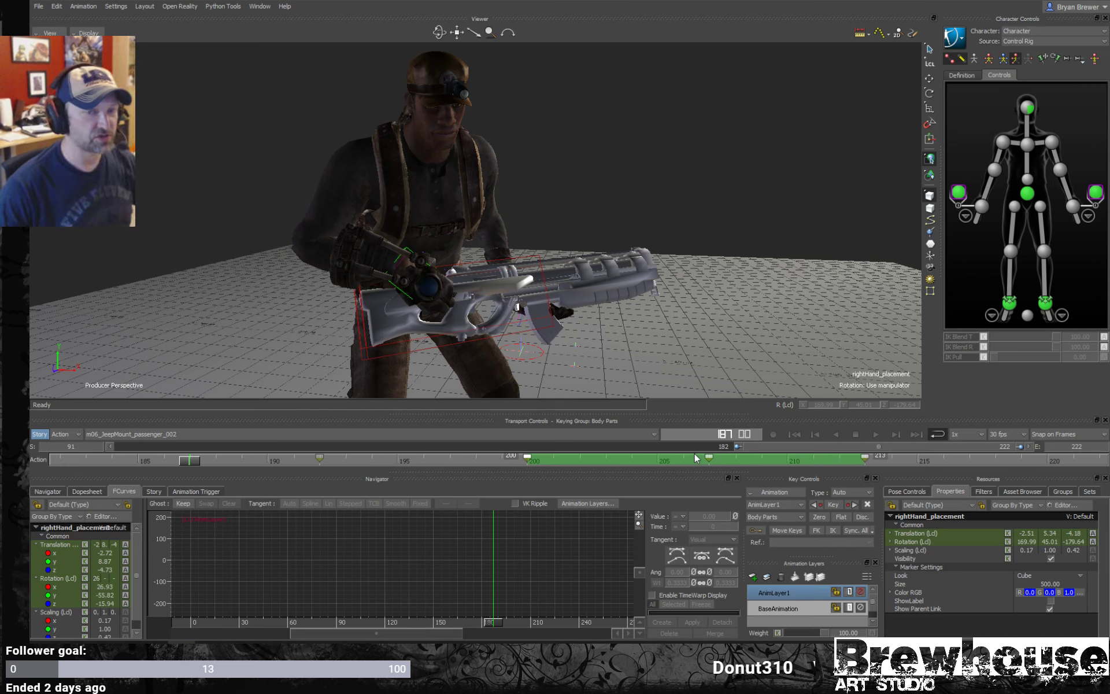
click(527, 460)
key(space)
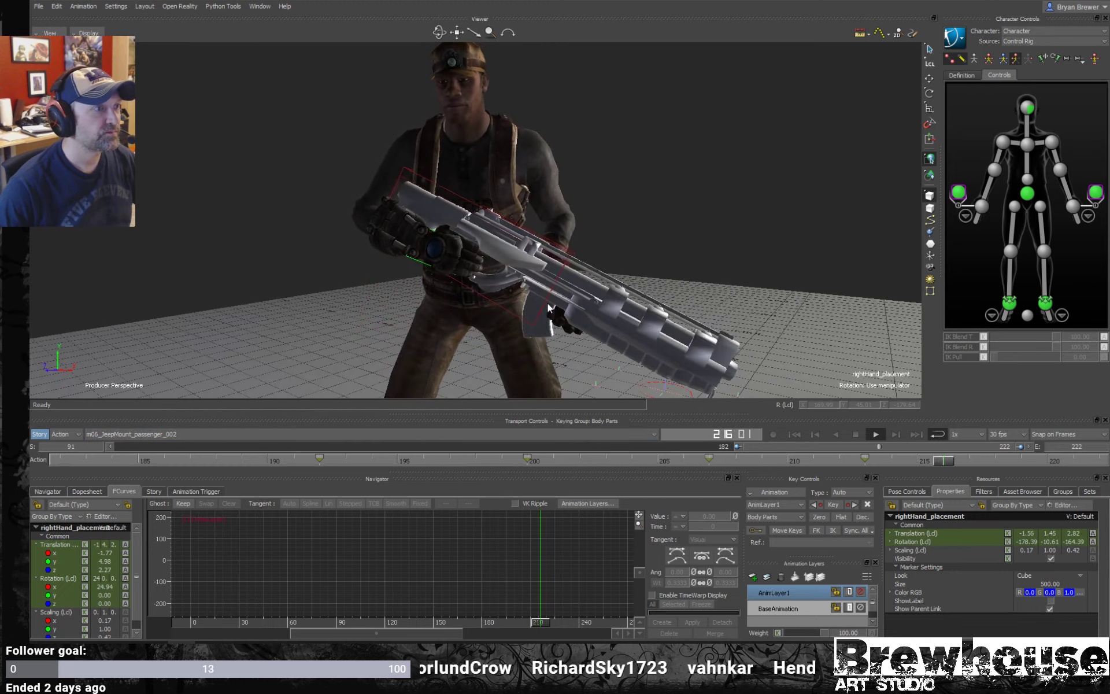
key(space)
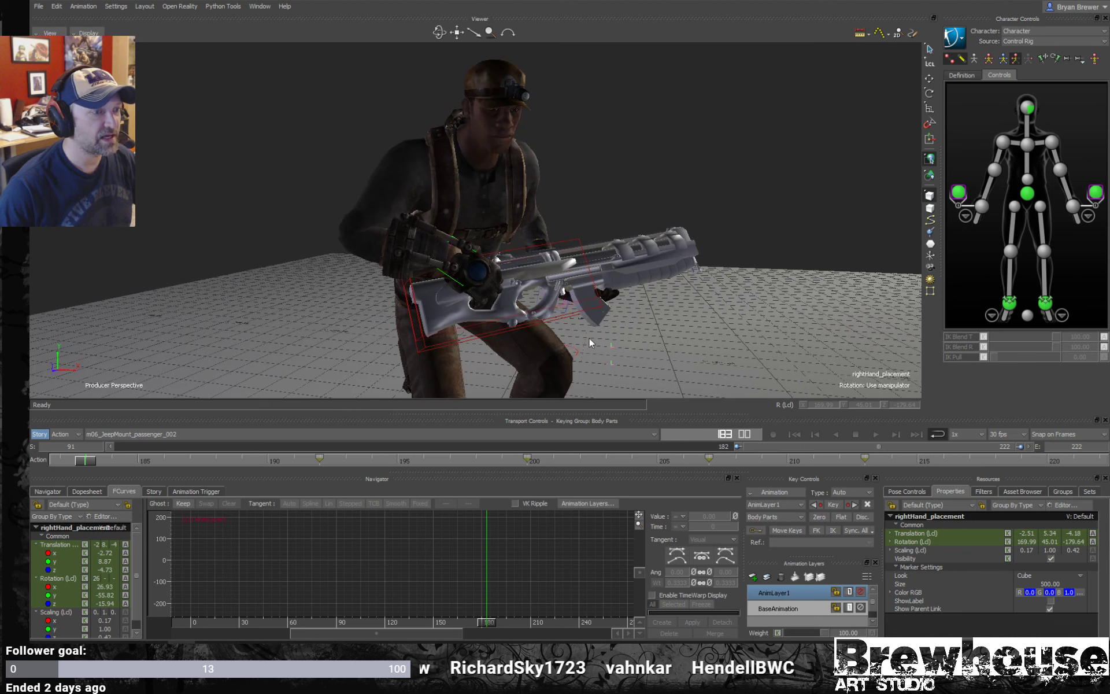
- Compare the weapon hold at frames 192 and 213, and key Weapon_control's current pose at frame 213
drag(525, 461, 318, 463)
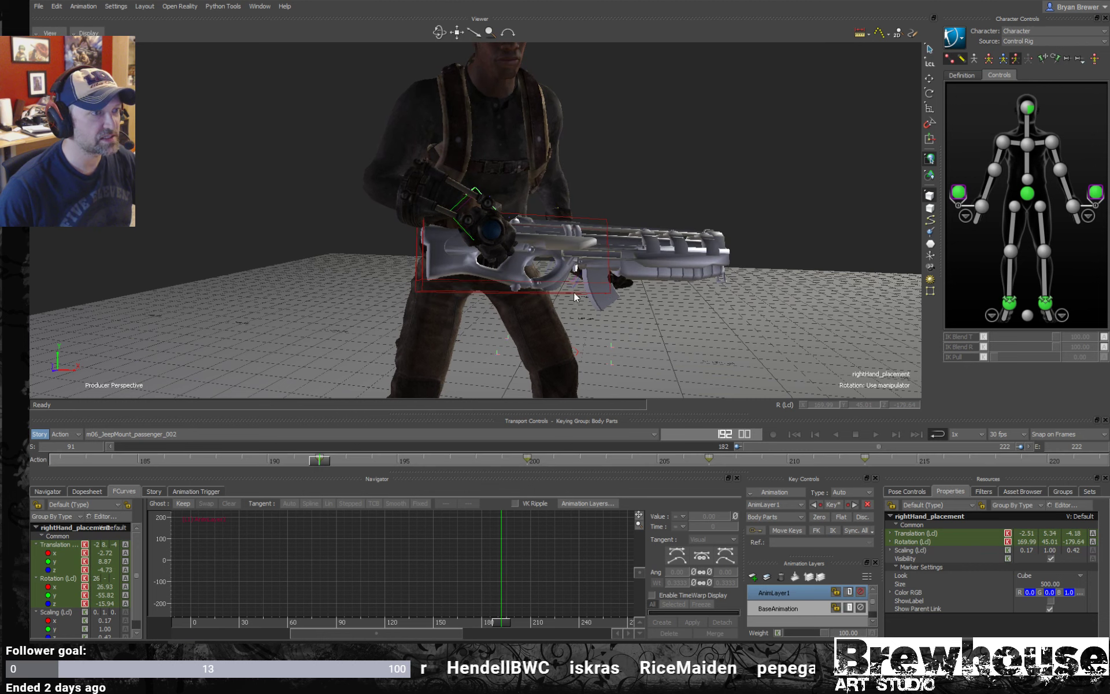
click(574, 292)
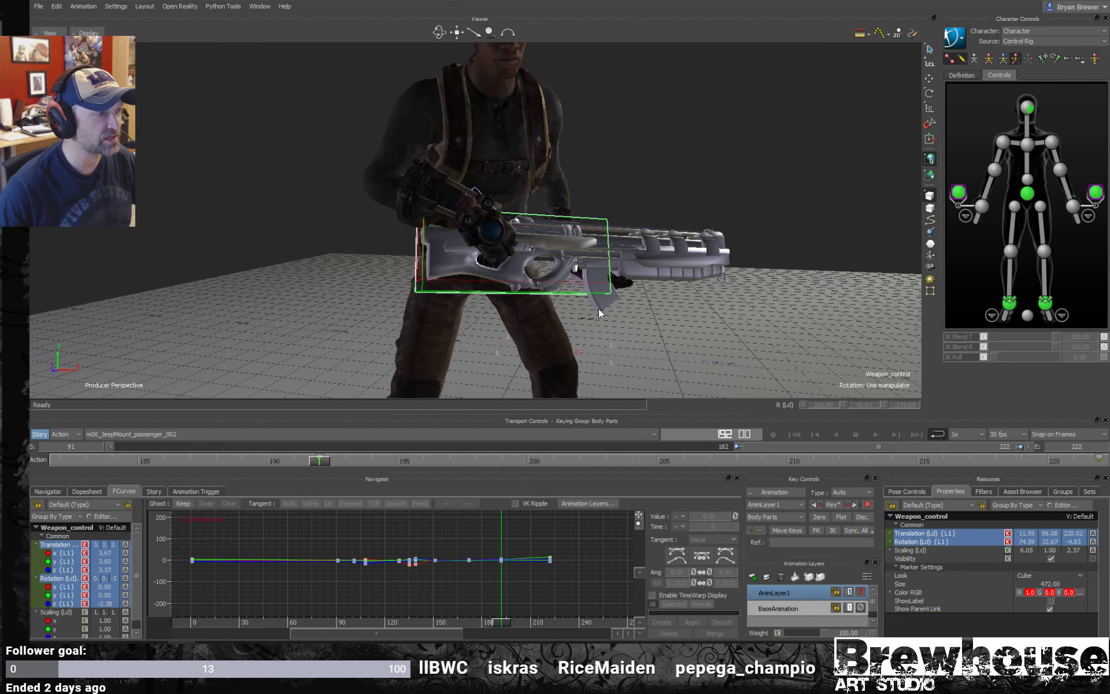
click(678, 193)
click(460, 224)
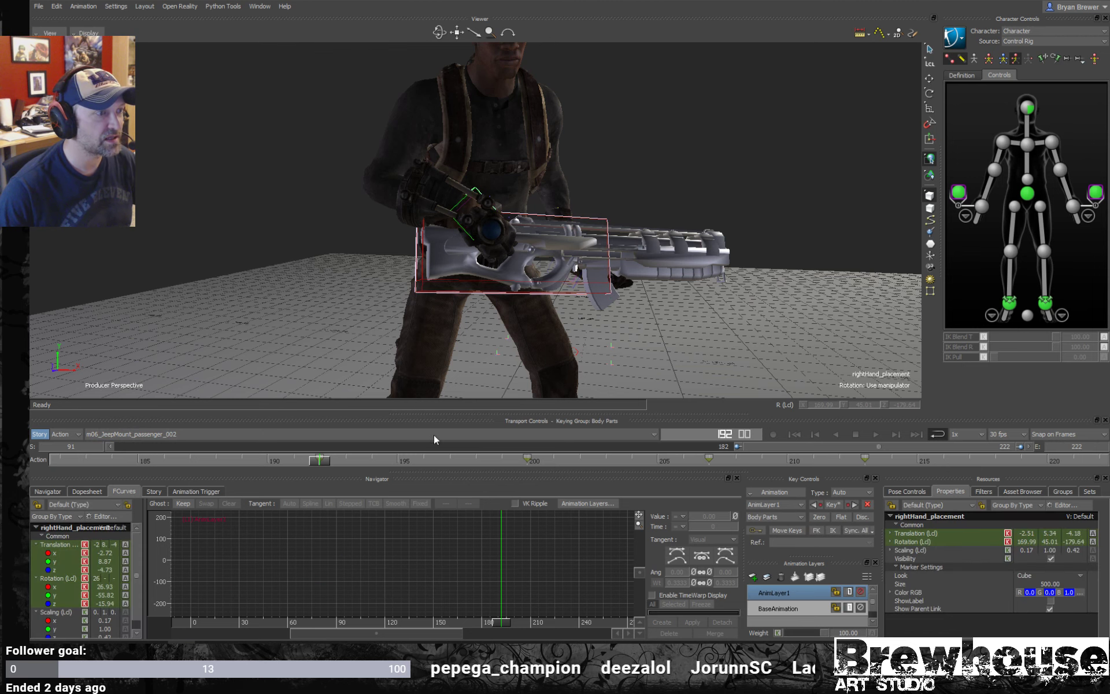
drag(322, 462, 873, 502)
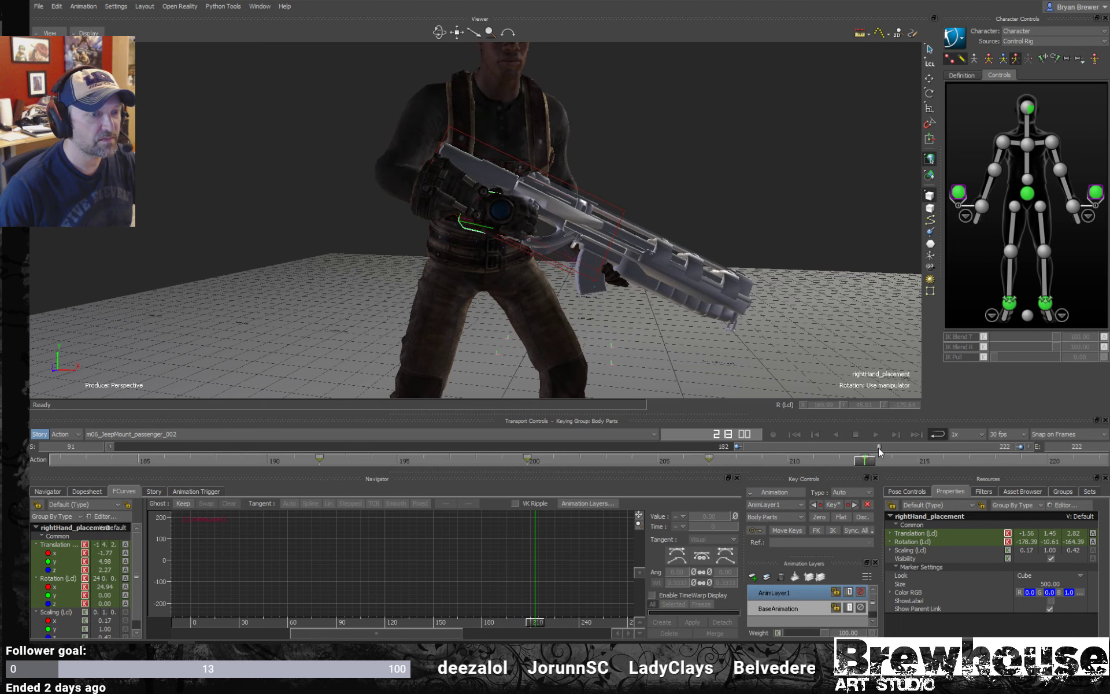
click(560, 266)
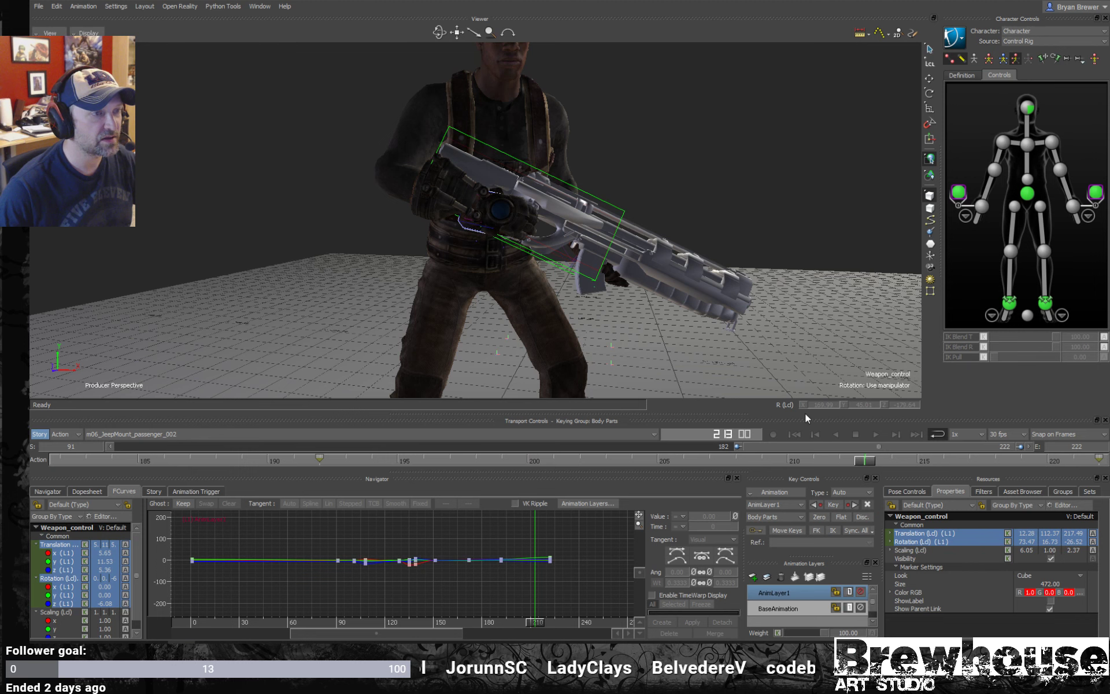
drag(856, 459, 339, 460)
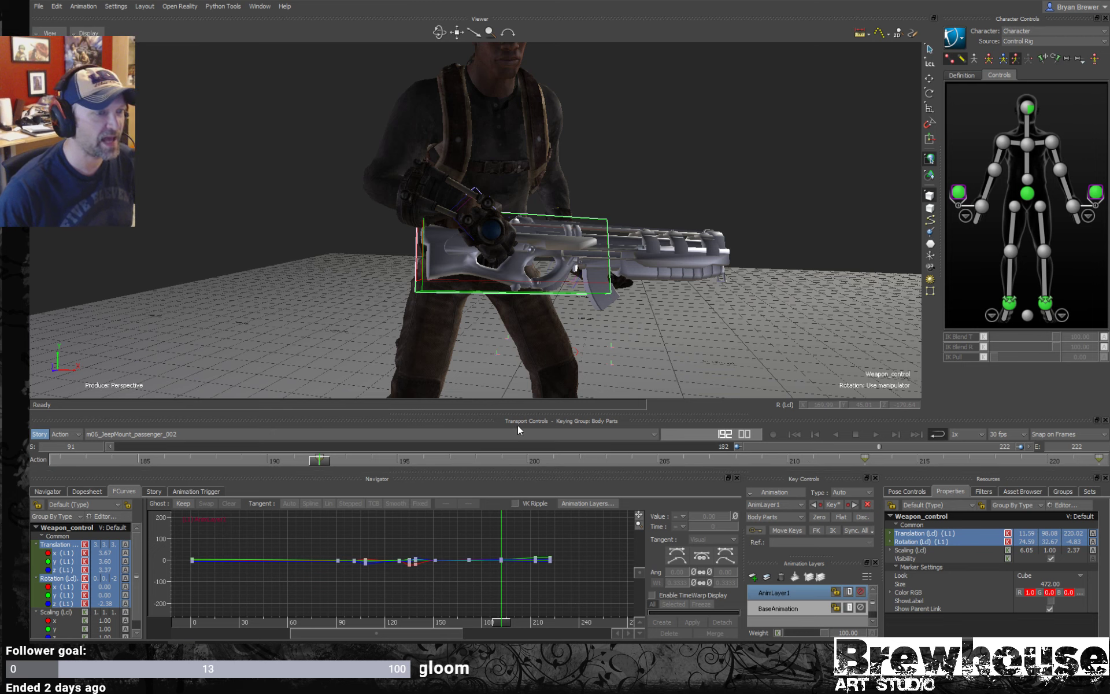
- Review the weapon motion, and at frame 196 rotate Weapon_control to about 77.3, 28.4, -9.8 and key it
drag(319, 463, 293, 460)
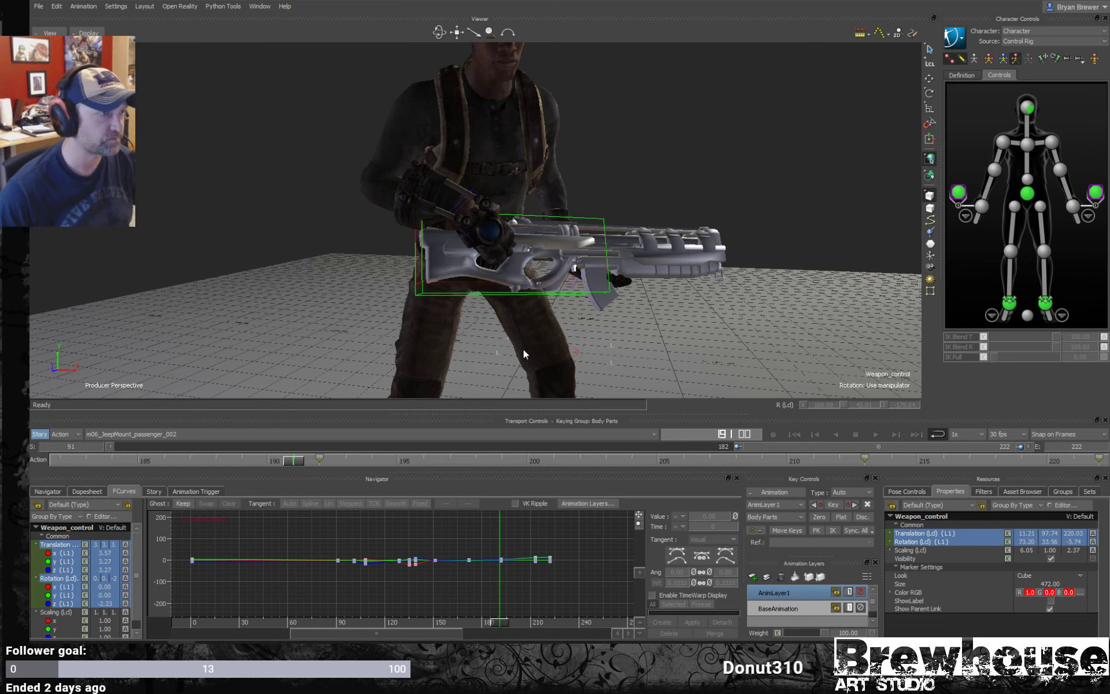
scroll(558, 304, up, 2)
ctrl+shift+drag(558, 305, 541, 342)
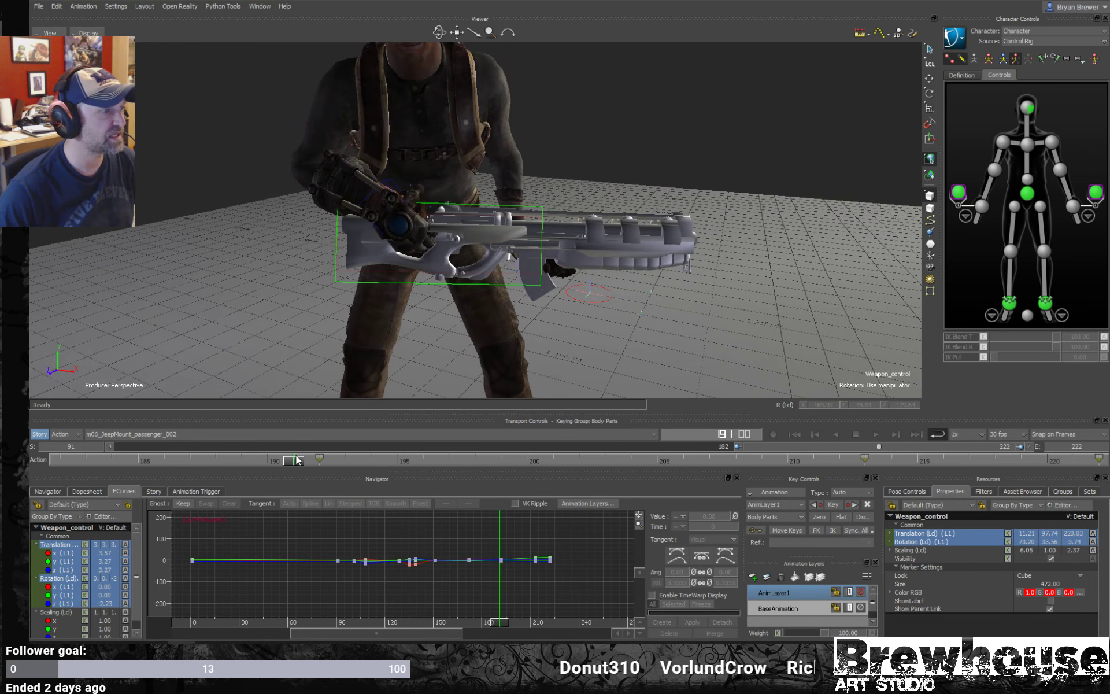
key(ctrl+space)
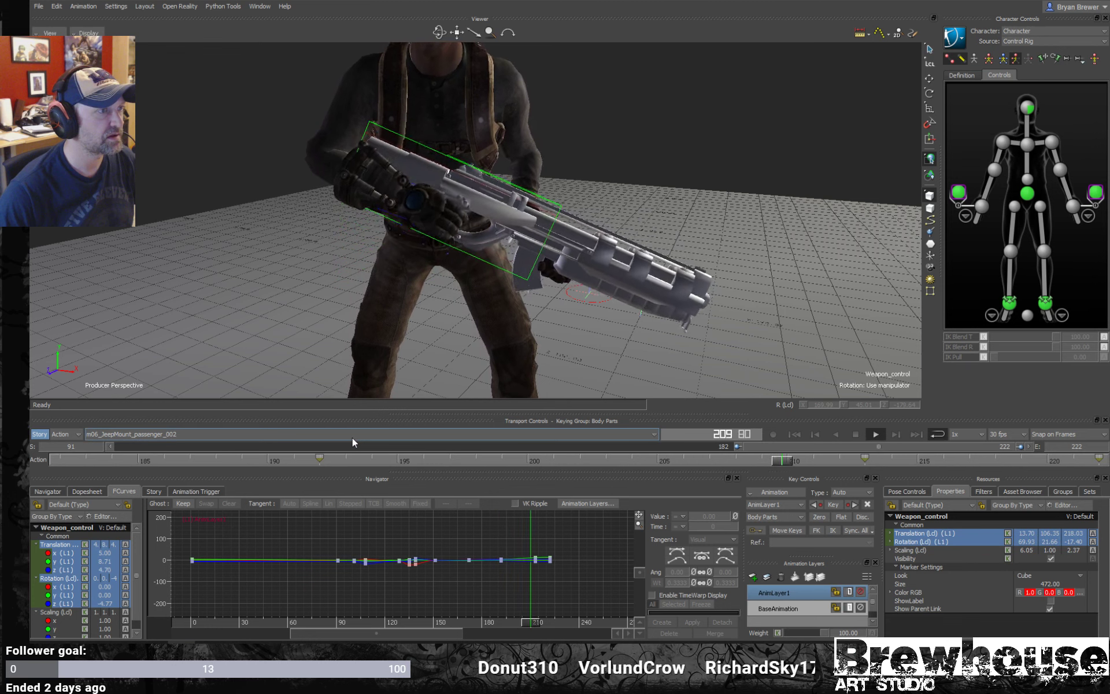
drag(321, 460, 424, 459)
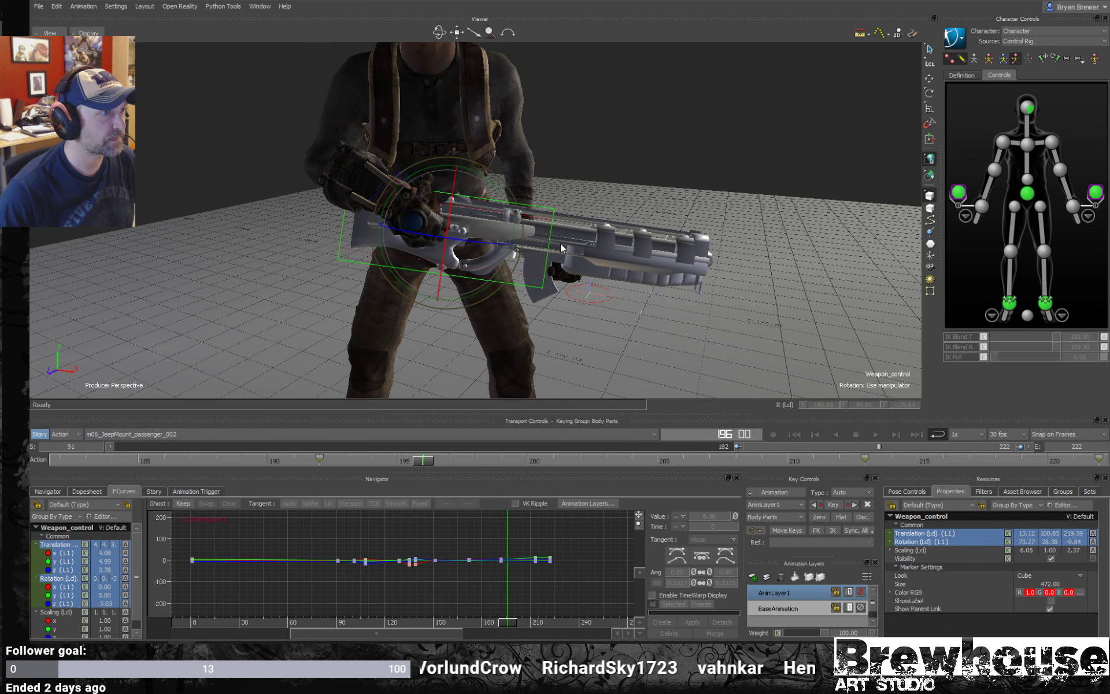
drag(443, 266, 445, 268)
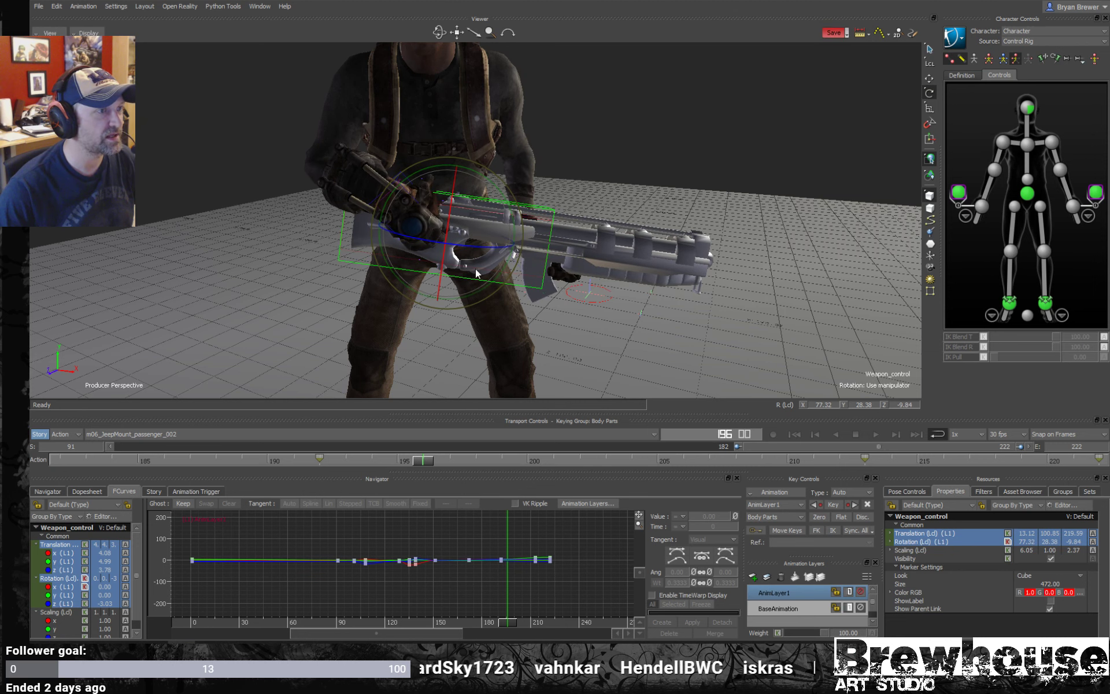
- At frame 202, rotate Weapon_control to about 69.8, 24.7, -12.1, move it to about 14.0, 103.7, 219.0, and key it
drag(413, 460, 579, 457)
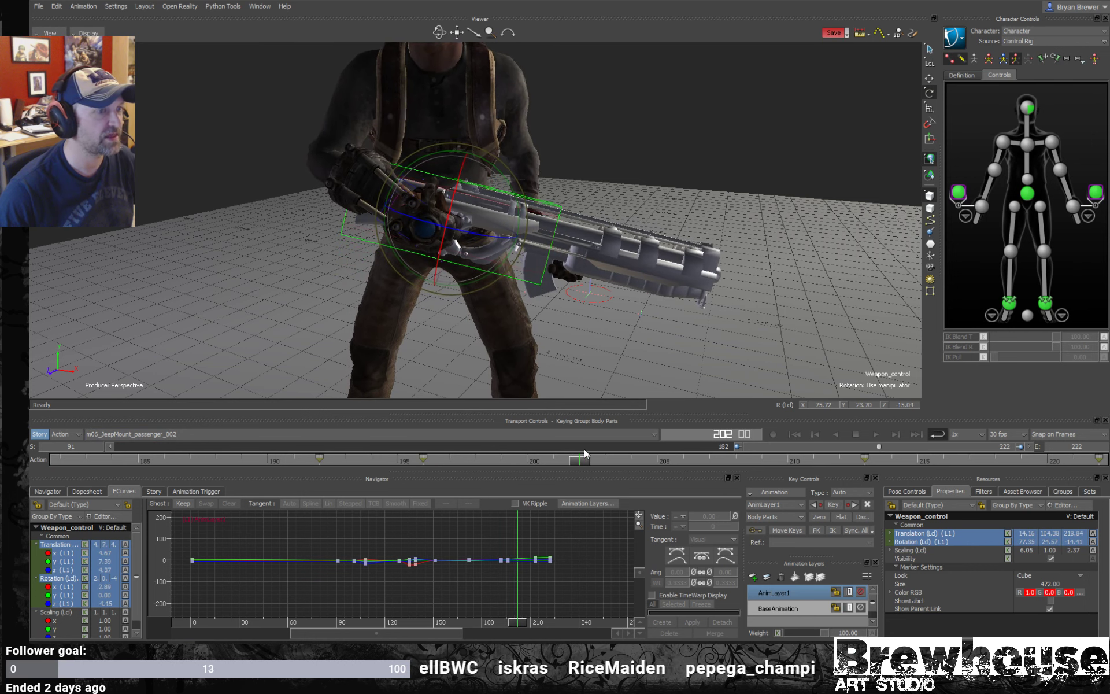
drag(437, 259, 444, 250)
drag(528, 212, 528, 211)
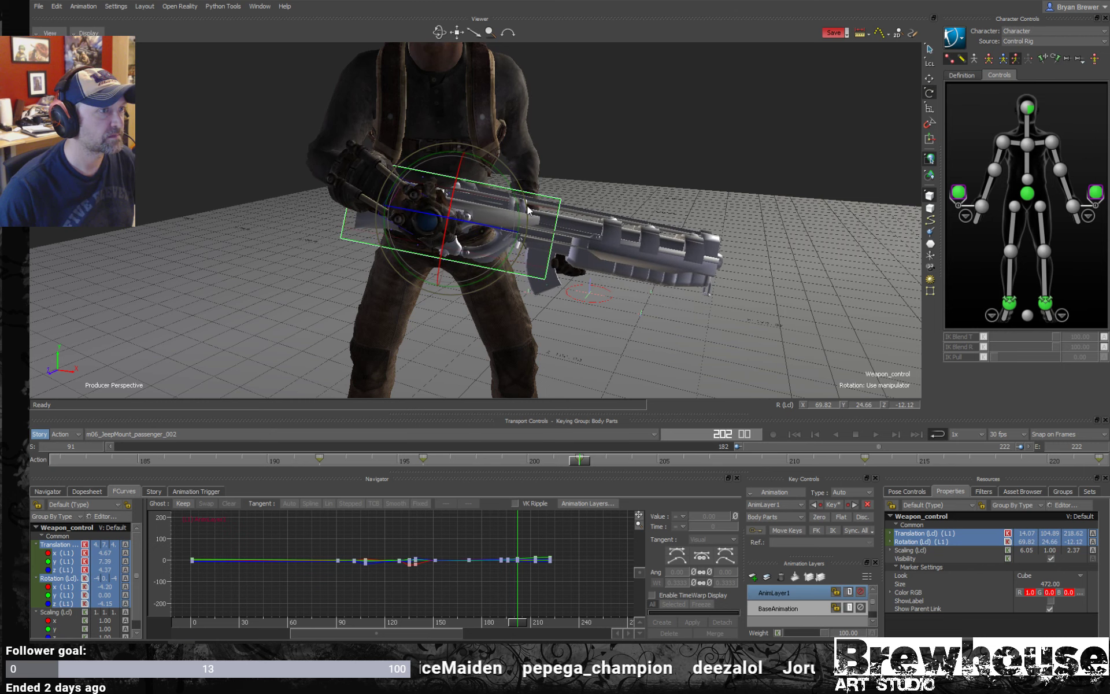
key(t)
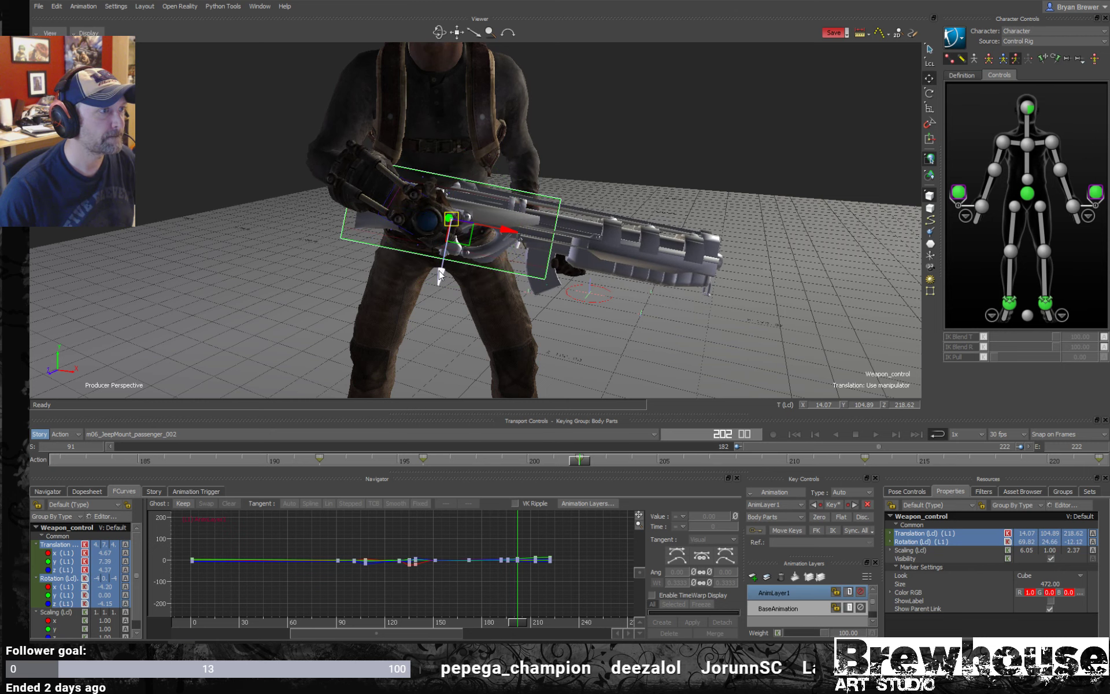
drag(441, 275, 473, 279)
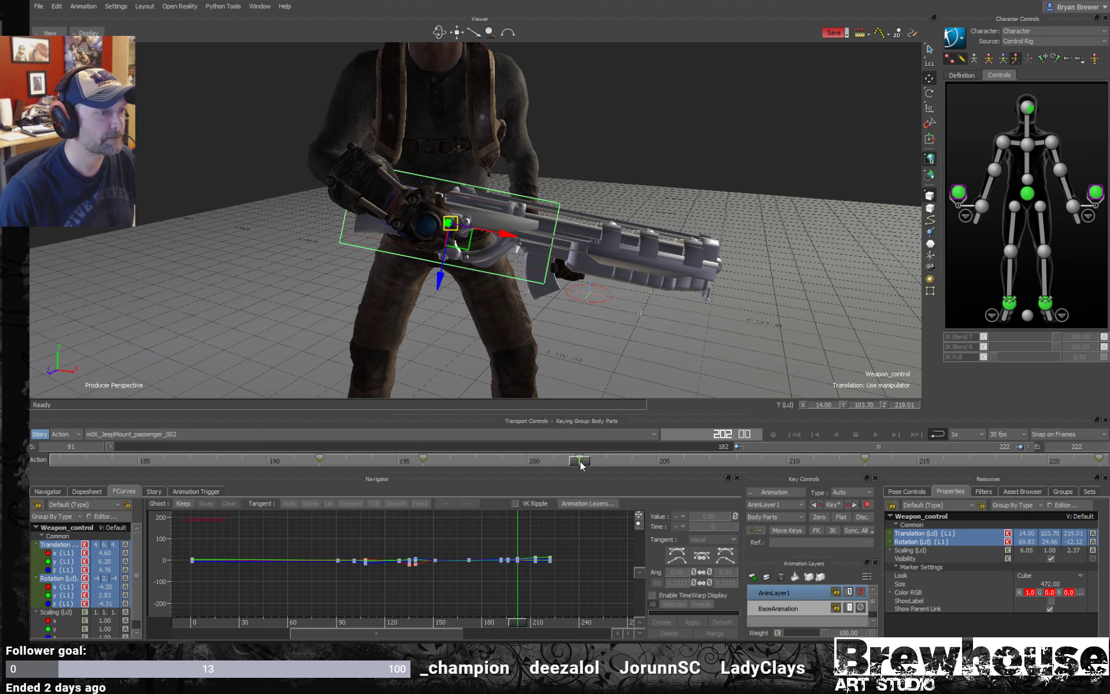
- At frame 207, rotate Weapon_control to about 63.9, 21.8, -17.0 and key it
drag(581, 462, 713, 461)
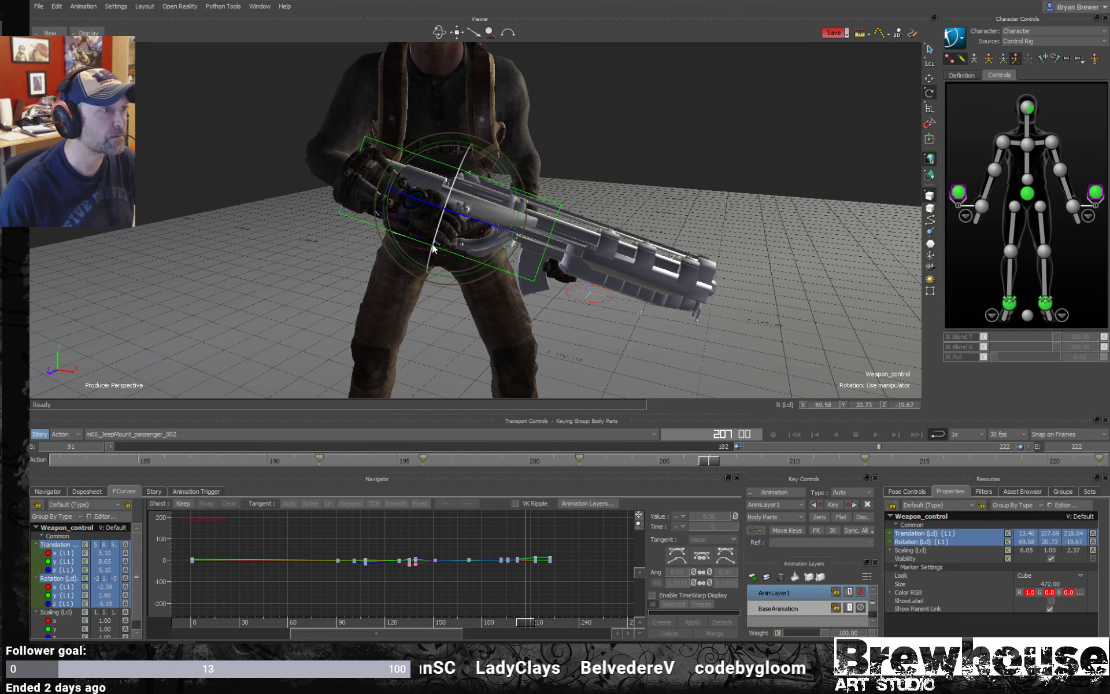
drag(433, 249, 437, 245)
drag(501, 259, 502, 257)
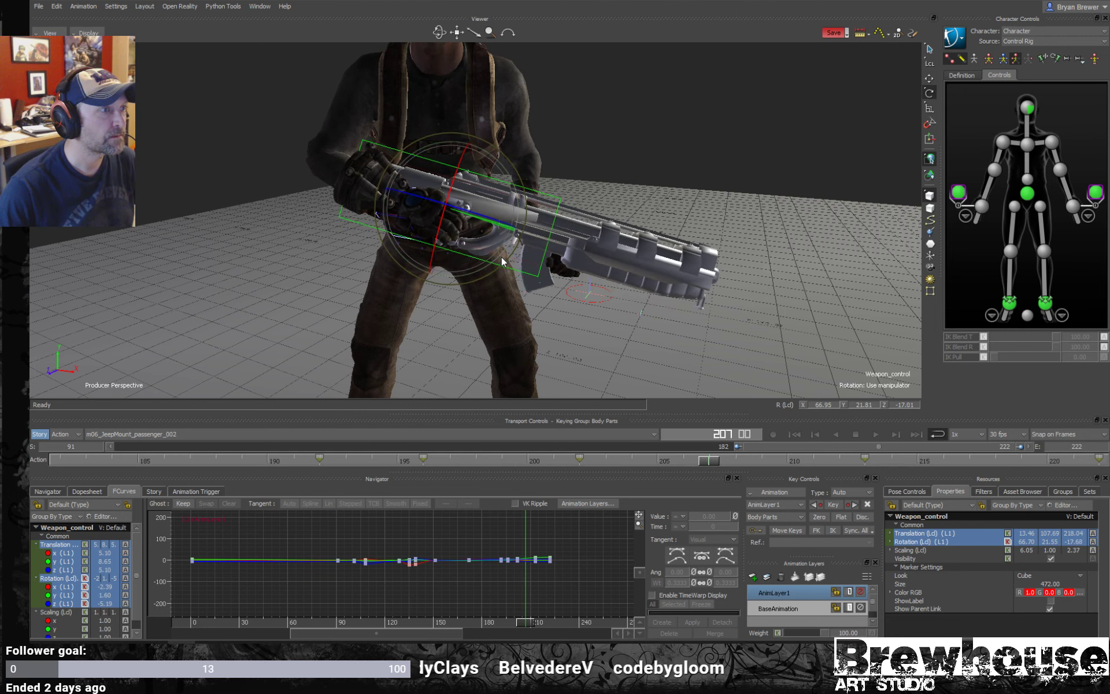
drag(428, 247, 437, 250)
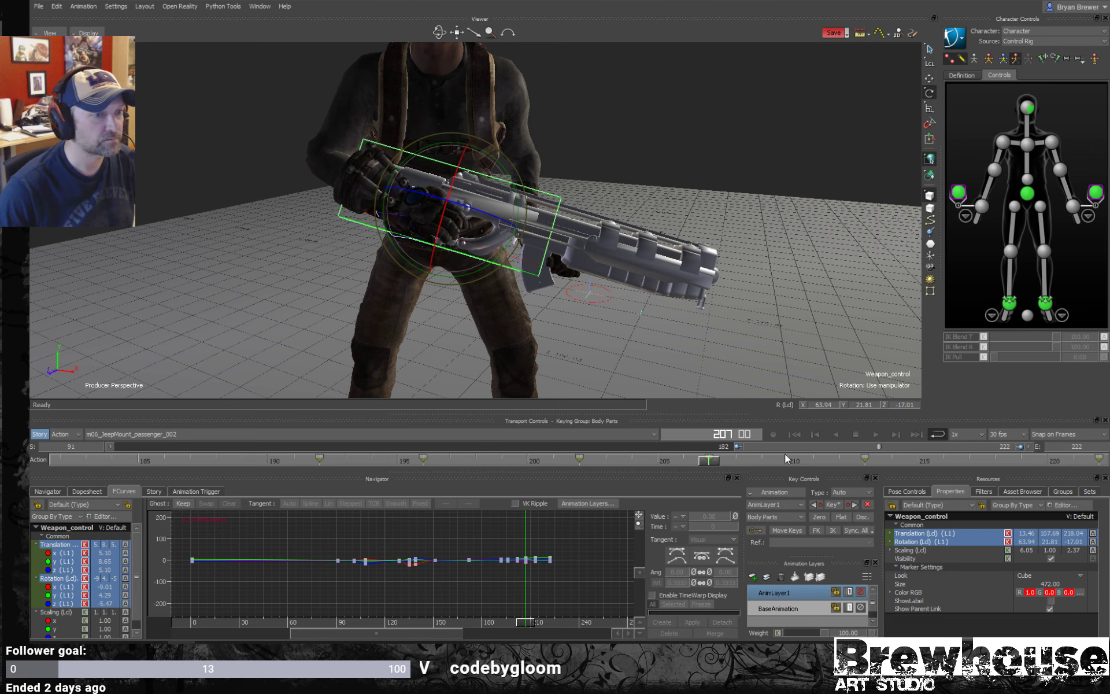
- Scrub beyond frame 207 and play back the weapon motion from several angles to check the new Weapon_control keys
drag(713, 461, 1053, 460)
key(space)
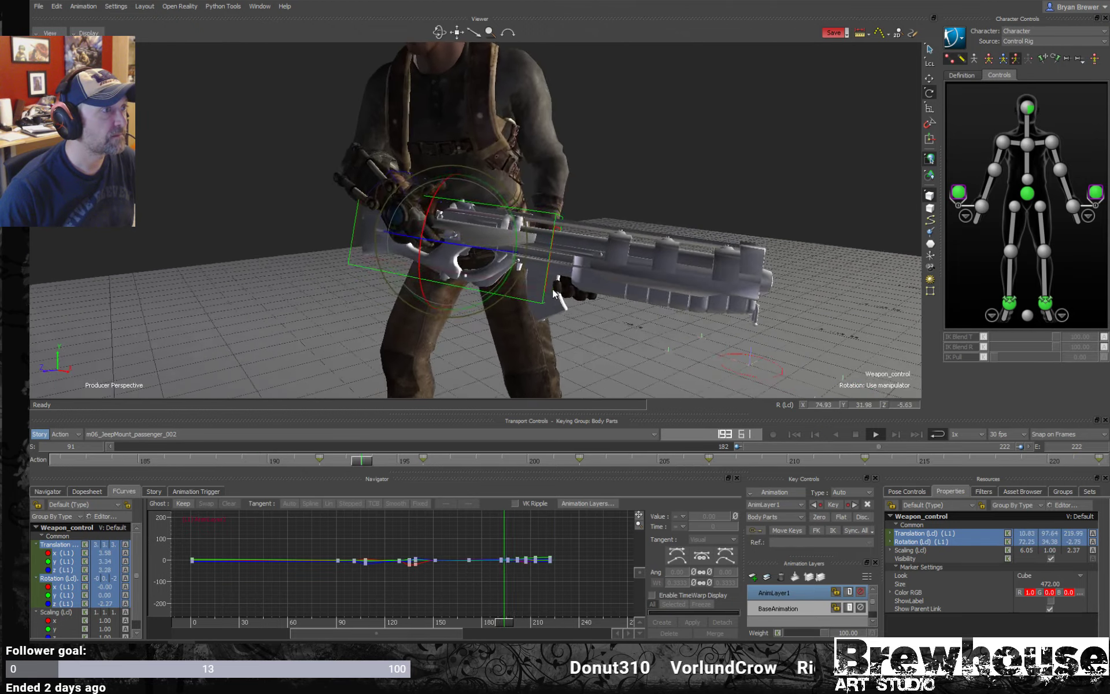
drag(571, 294, 543, 312)
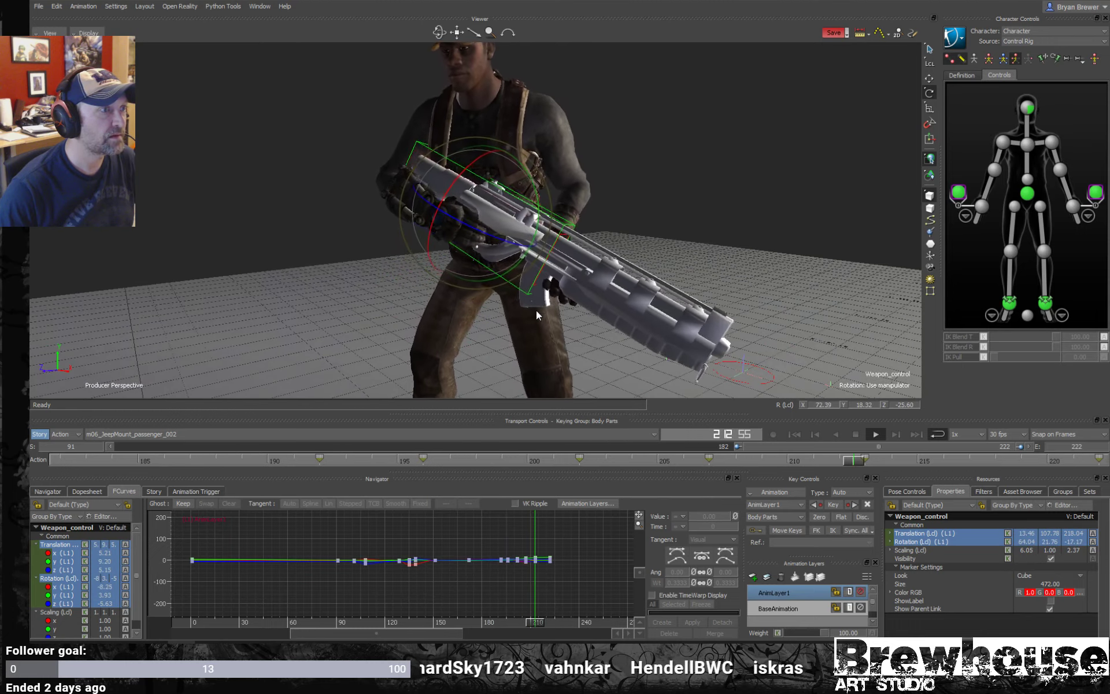
- Adjust Weapon_control's X rotation at frame 202, rotate it to about 72.7, 21.8, -17.0 at frame 207, and key both
key(space)
drag(566, 460, 622, 460)
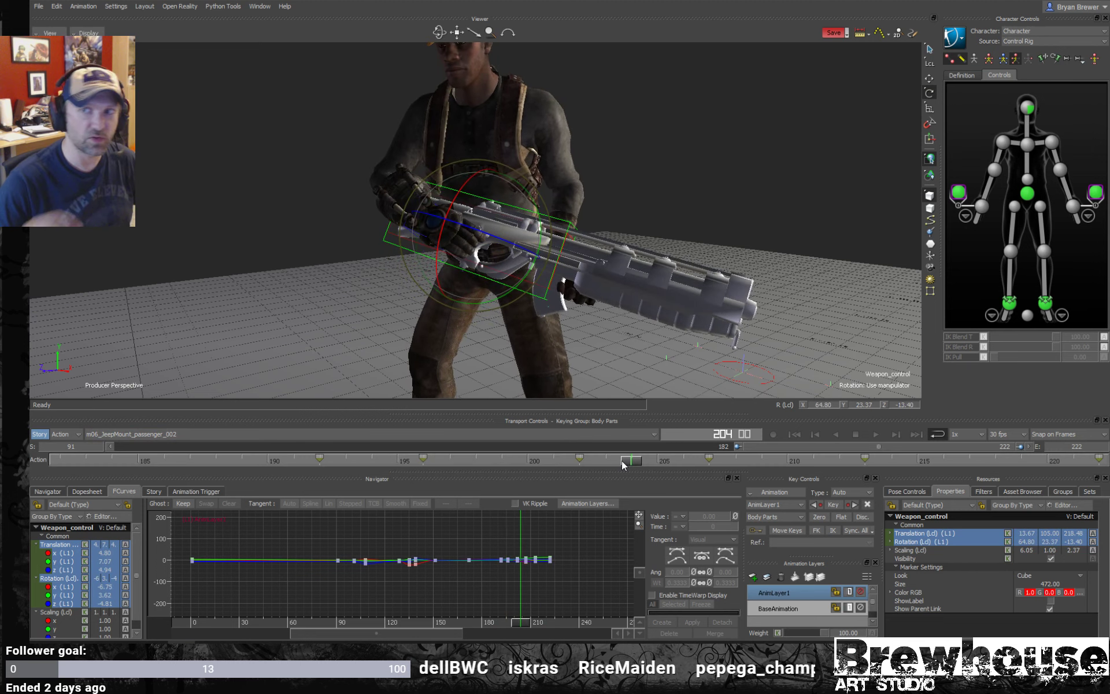
click(585, 383)
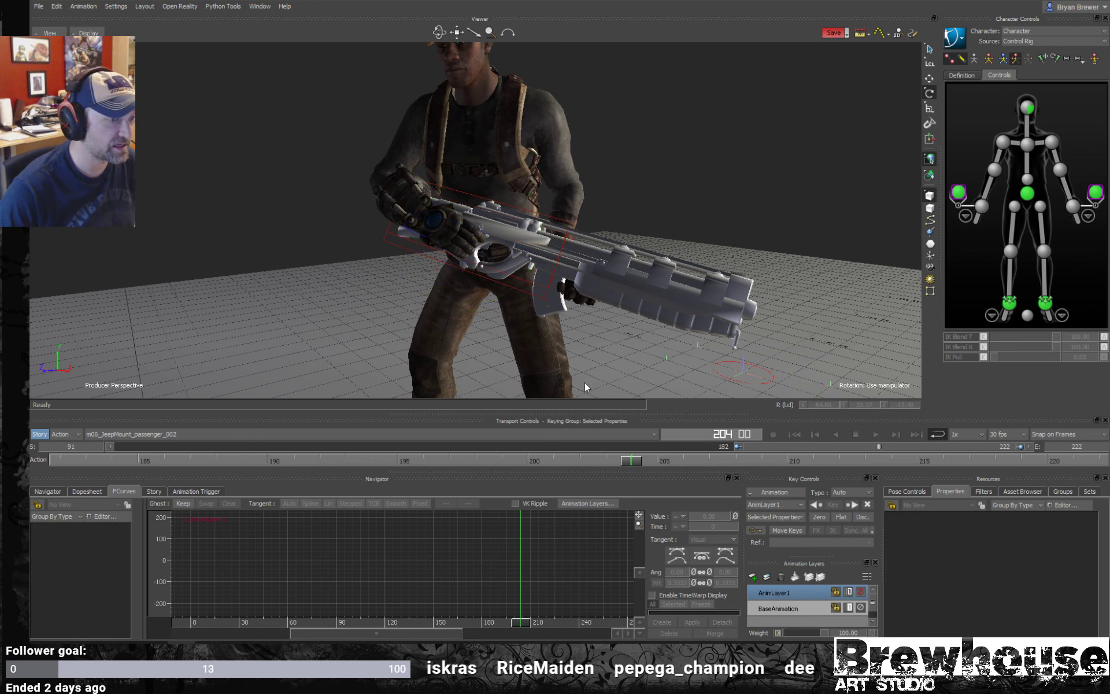
click(959, 193)
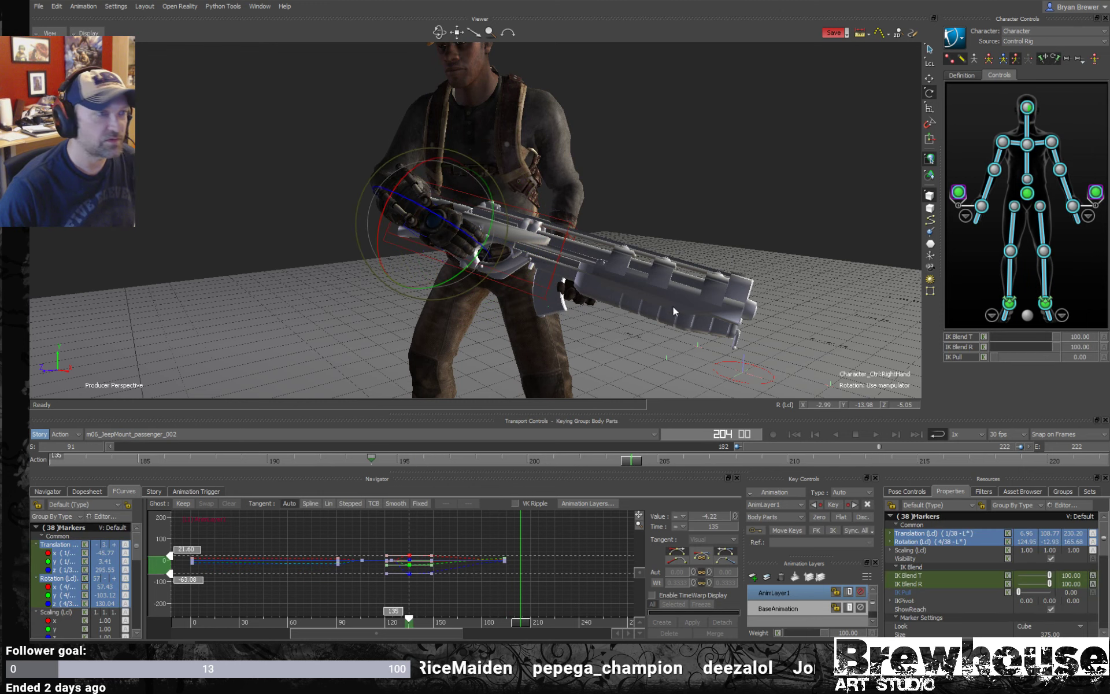
ctrl+drag(540, 284, 602, 293)
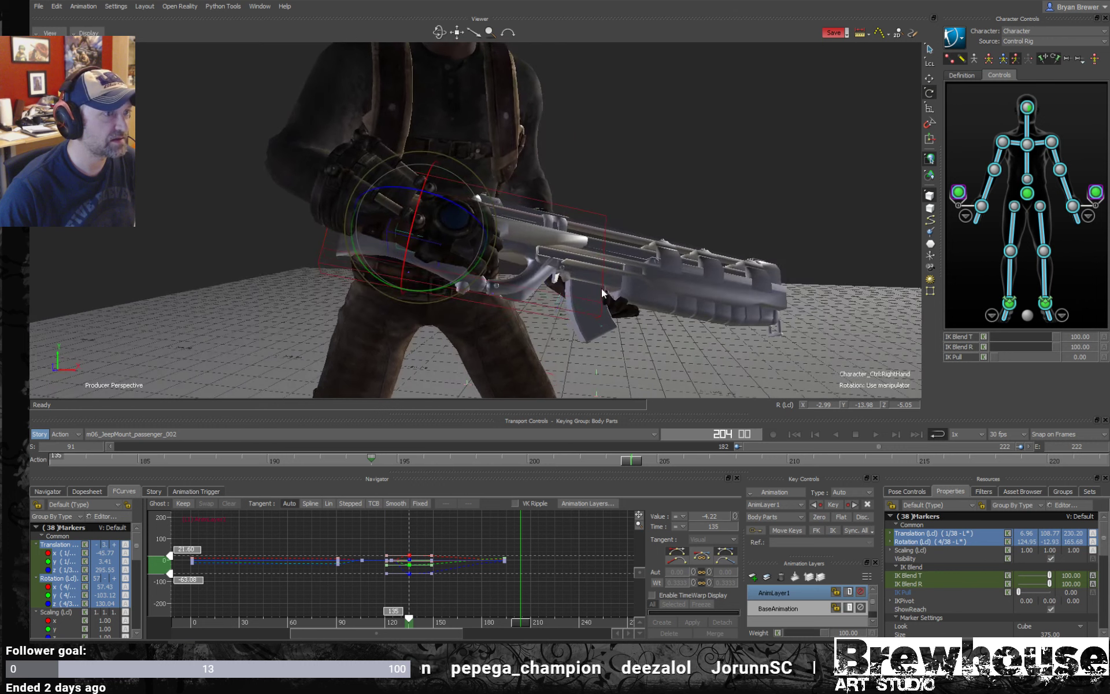
click(585, 329)
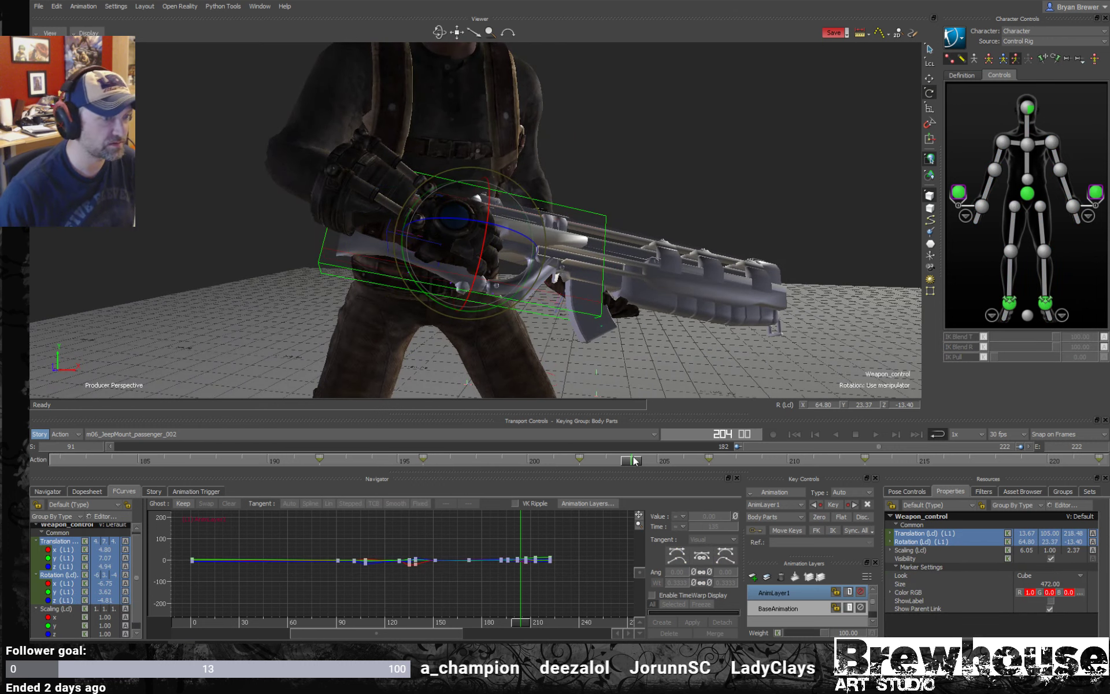
drag(632, 464, 579, 463)
mouse_move(478, 291)
mouse_down()
mouse_move(483, 278)
mouse_move(479, 290)
mouse_up()
drag(580, 463, 709, 466)
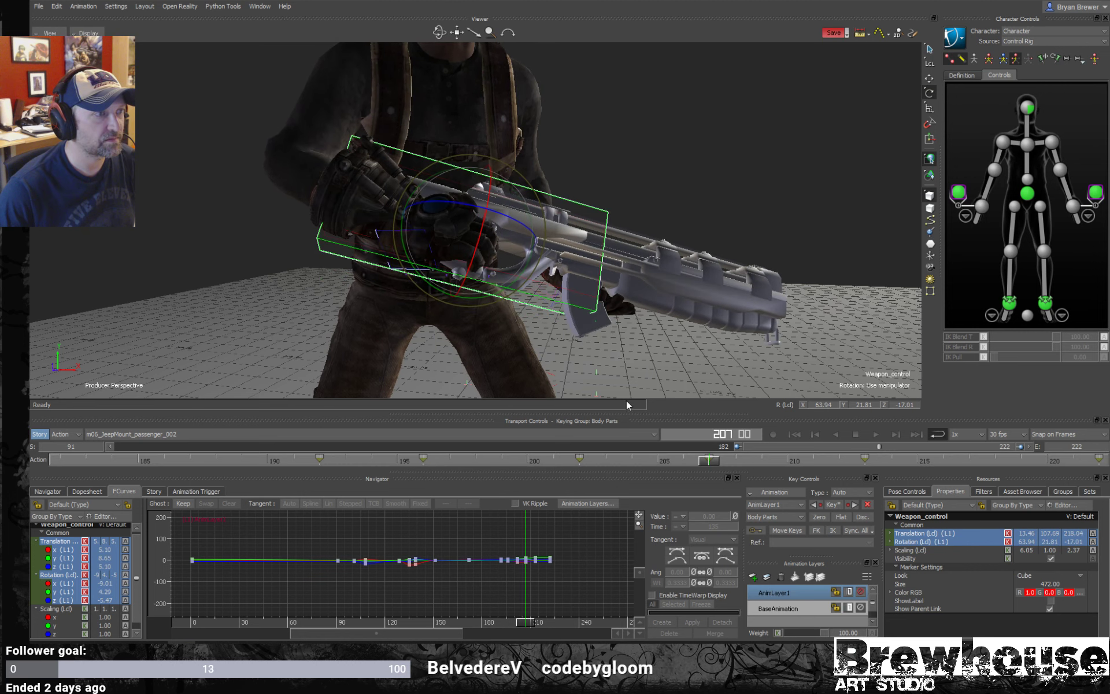
drag(474, 268, 468, 273)
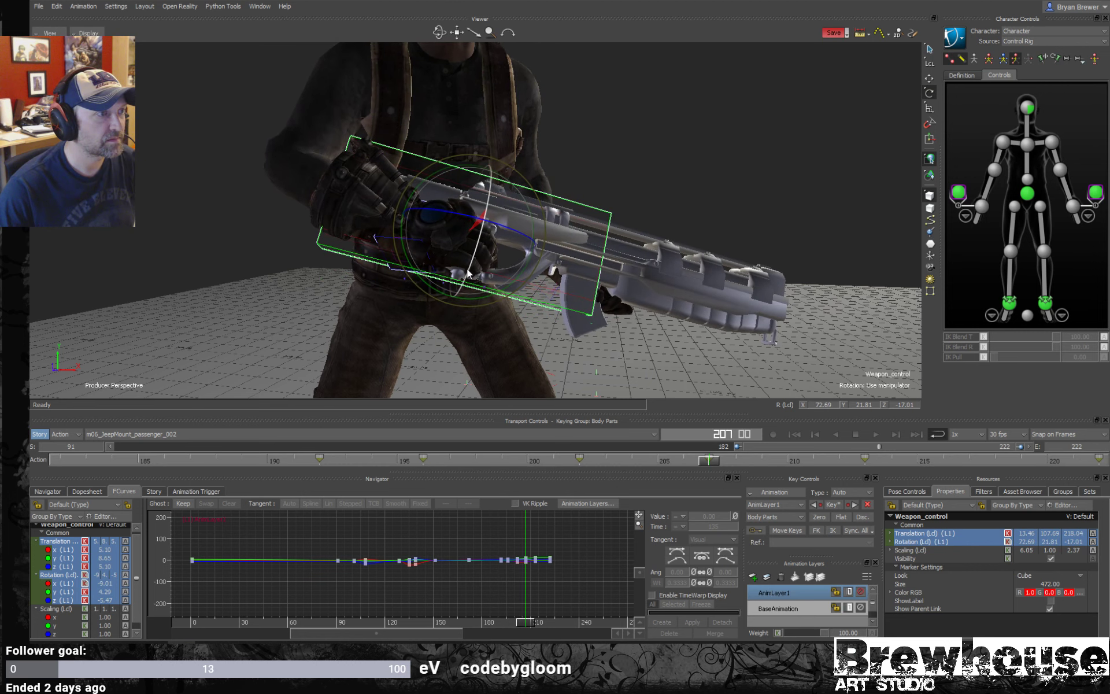
- At frame 218, rotate Weapon_control to about 79.2, 13.3, -23.4, move it to about 9.5, 112.7, 216.9, and key it
drag(711, 467, 995, 462)
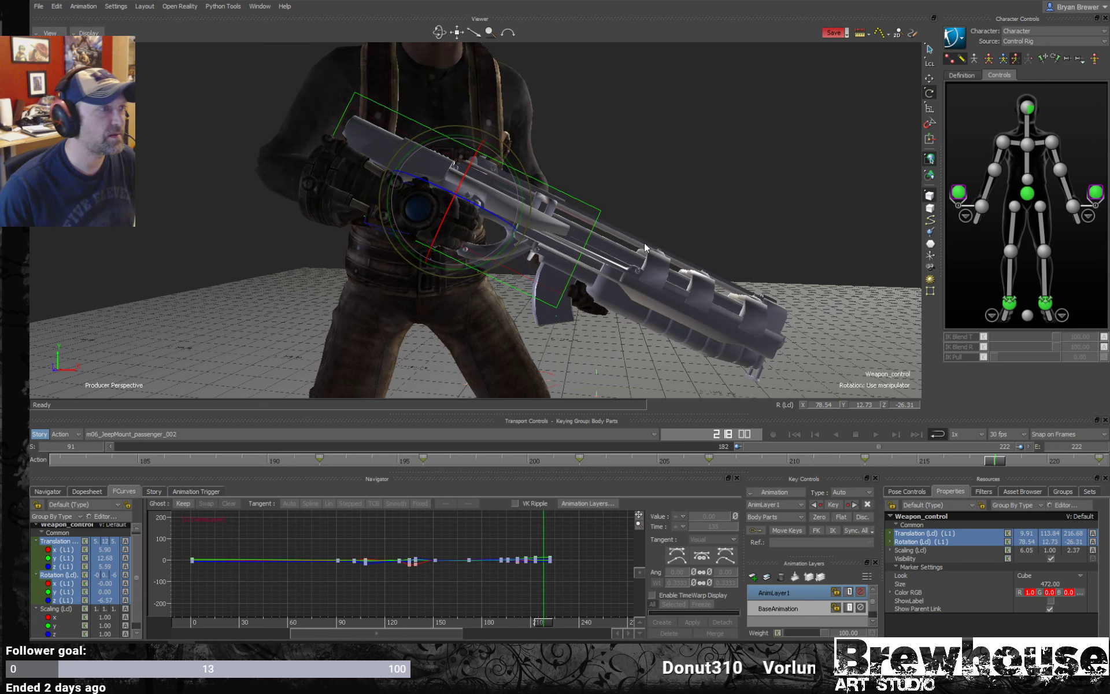
drag(517, 181, 519, 173)
key(t)
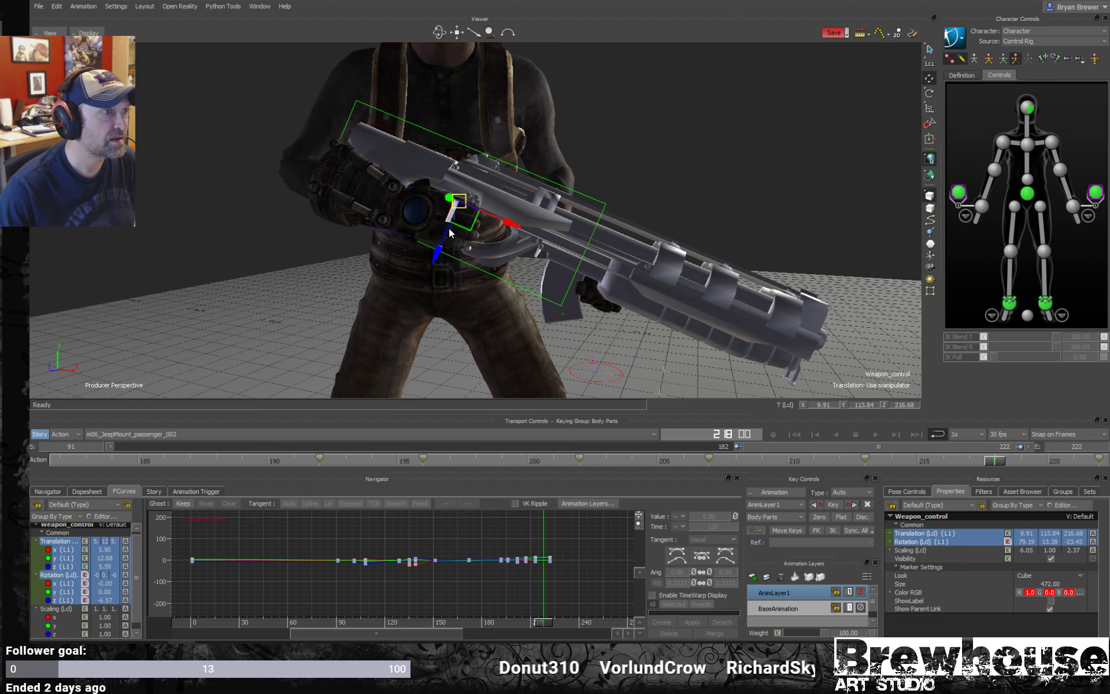
drag(442, 245, 440, 248)
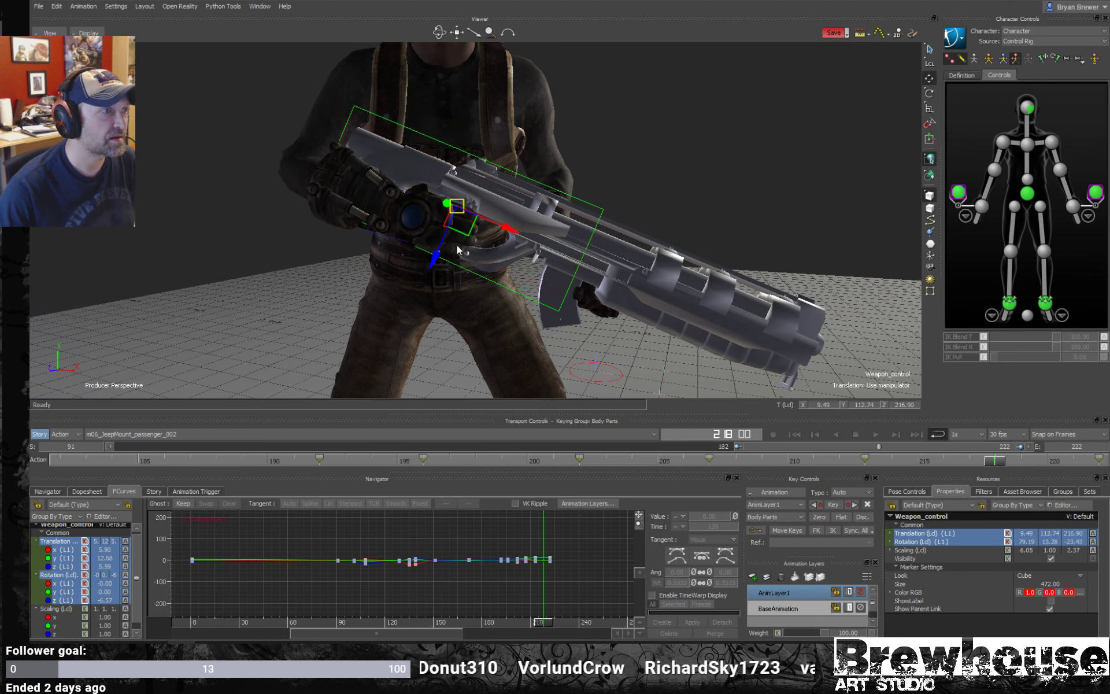
- Play back frames 182 to 222 from several angles and distances to check the weapon motion and right-hand grip
key(space)
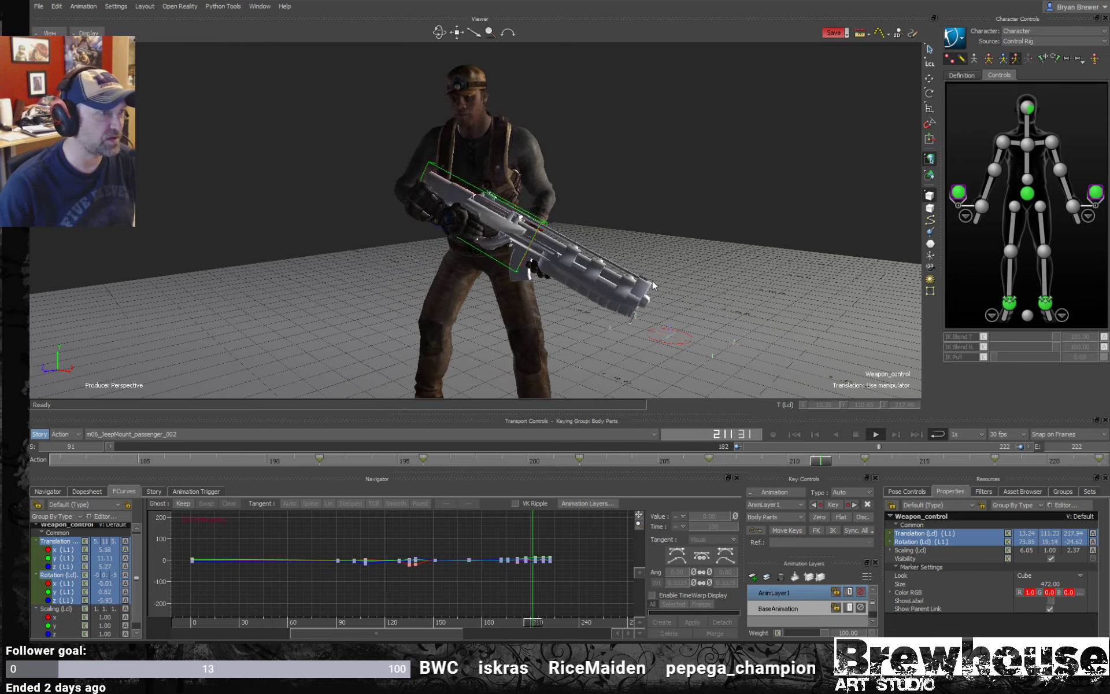
scroll(697, 343, up, 3)
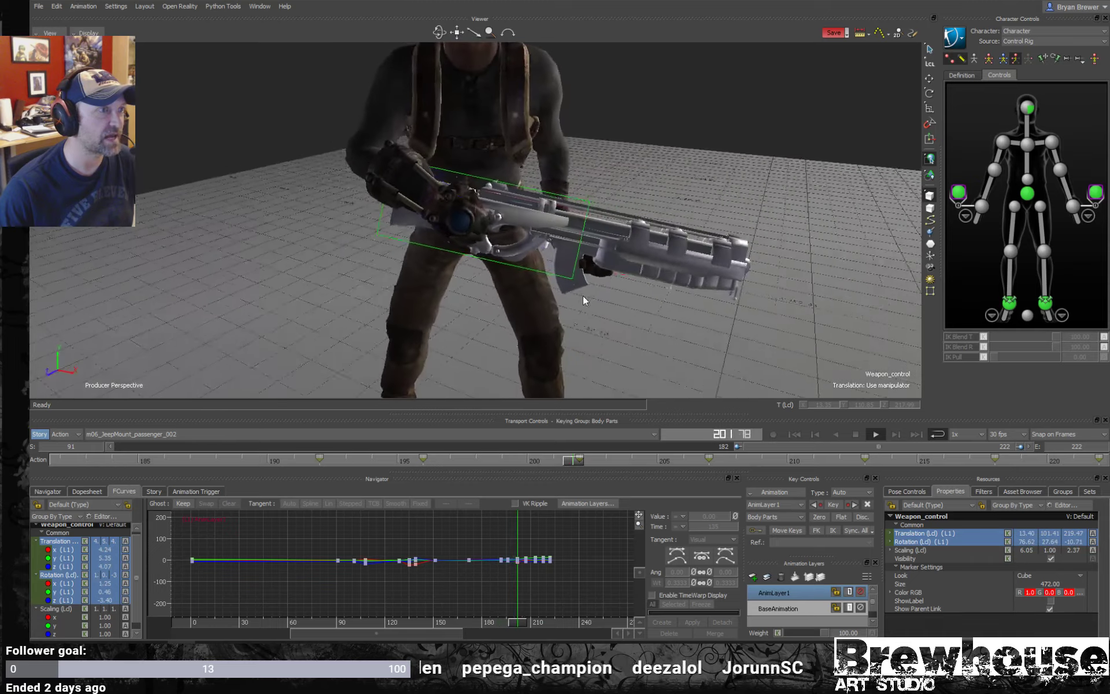
ctrl+shift+drag(583, 296, 532, 286)
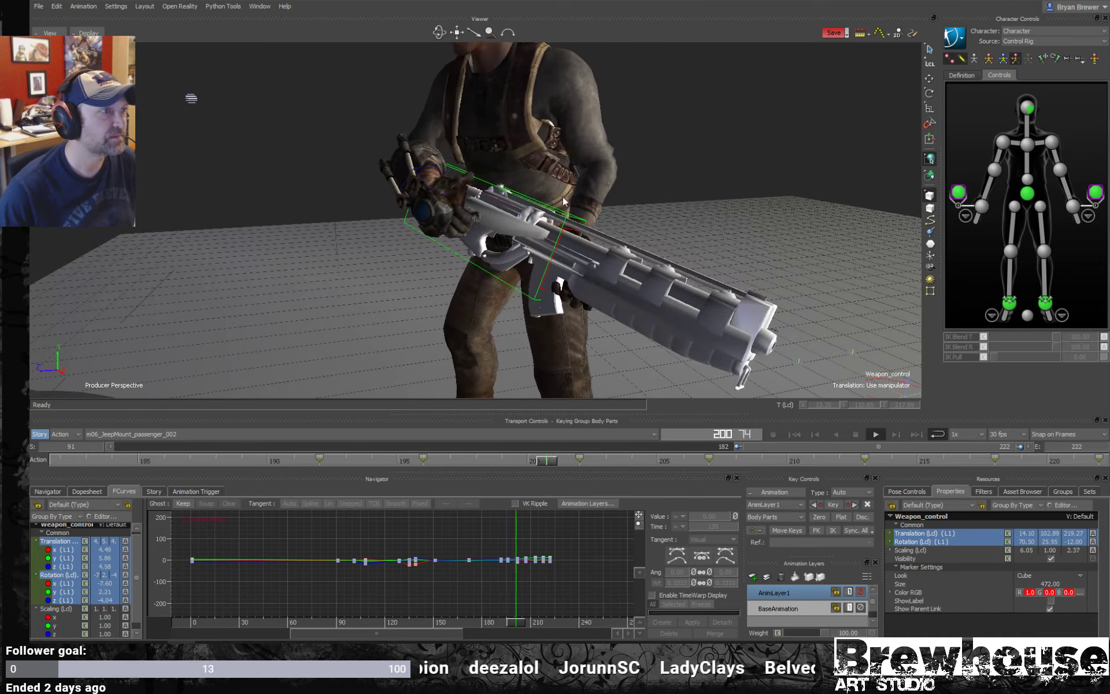
mouse_move(534, 290)
ctrl+shift+mouse_down()
mouse_move(621, 283)
mouse_move(594, 293)
mouse_move(628, 292)
mouse_move(542, 284)
ctrl+shift+mouse_up()
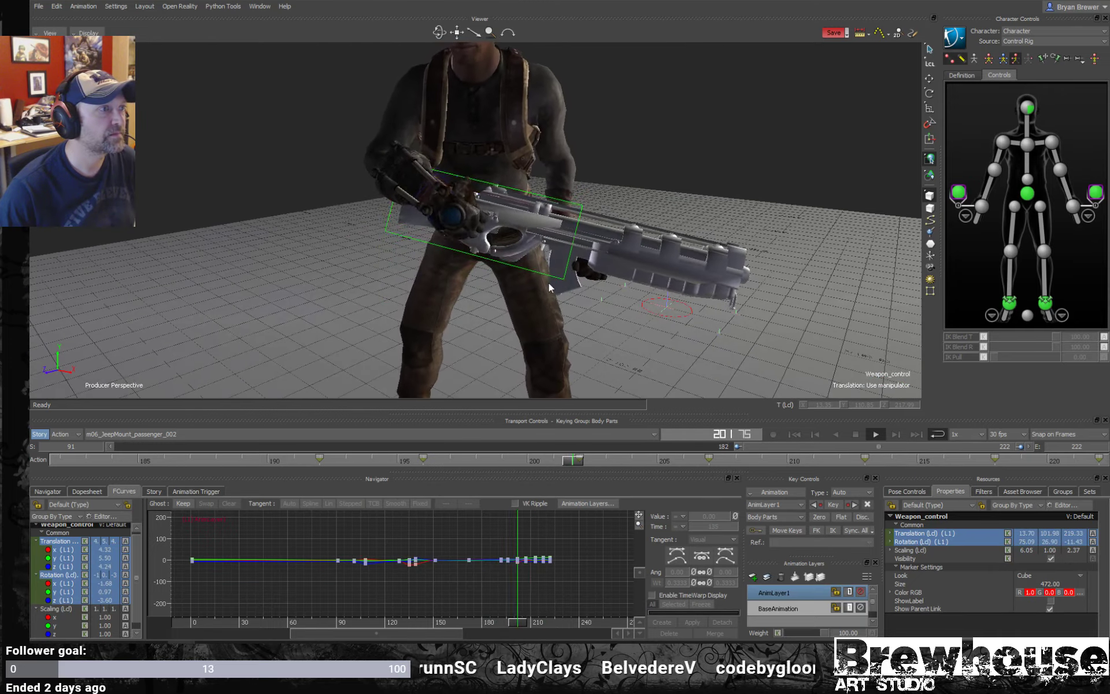
ctrl+shift+drag(459, 209, 557, 239)
click(478, 155)
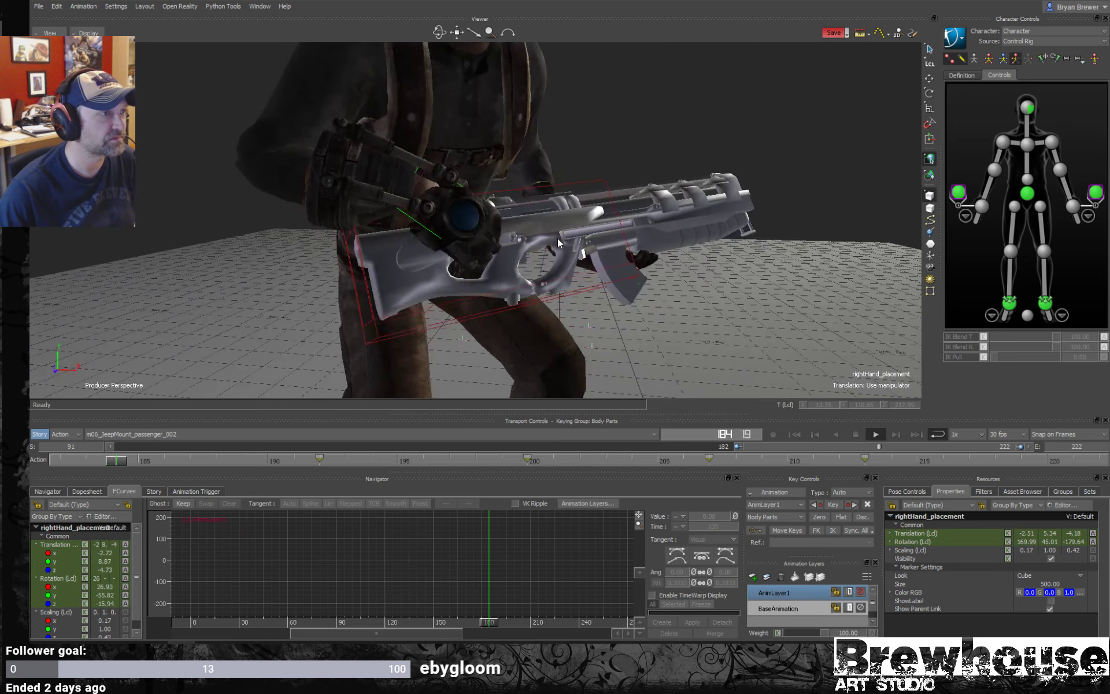
key(space)
mouse_move(601, 289)
ctrl+shift+mouse_down()
mouse_move(670, 286)
mouse_move(586, 241)
mouse_move(444, 256)
mouse_move(501, 269)
mouse_move(502, 280)
mouse_move(494, 252)
mouse_move(585, 263)
mouse_move(606, 287)
mouse_move(574, 283)
mouse_move(580, 292)
mouse_move(642, 293)
mouse_move(607, 290)
mouse_move(636, 282)
mouse_move(597, 293)
mouse_move(573, 276)
mouse_move(614, 267)
mouse_move(582, 284)
mouse_move(606, 288)
mouse_move(597, 316)
ctrl+shift+mouse_up()
key(space)
key(space)
key(space)
key(space)
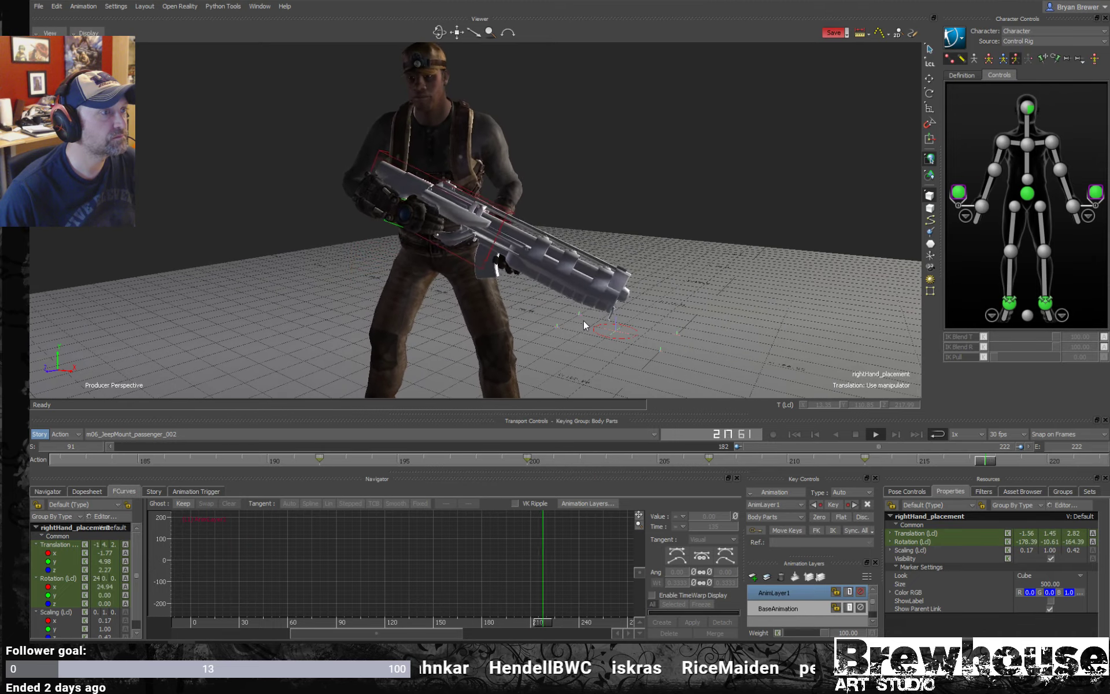
ctrl+shift+drag(588, 317, 573, 276)
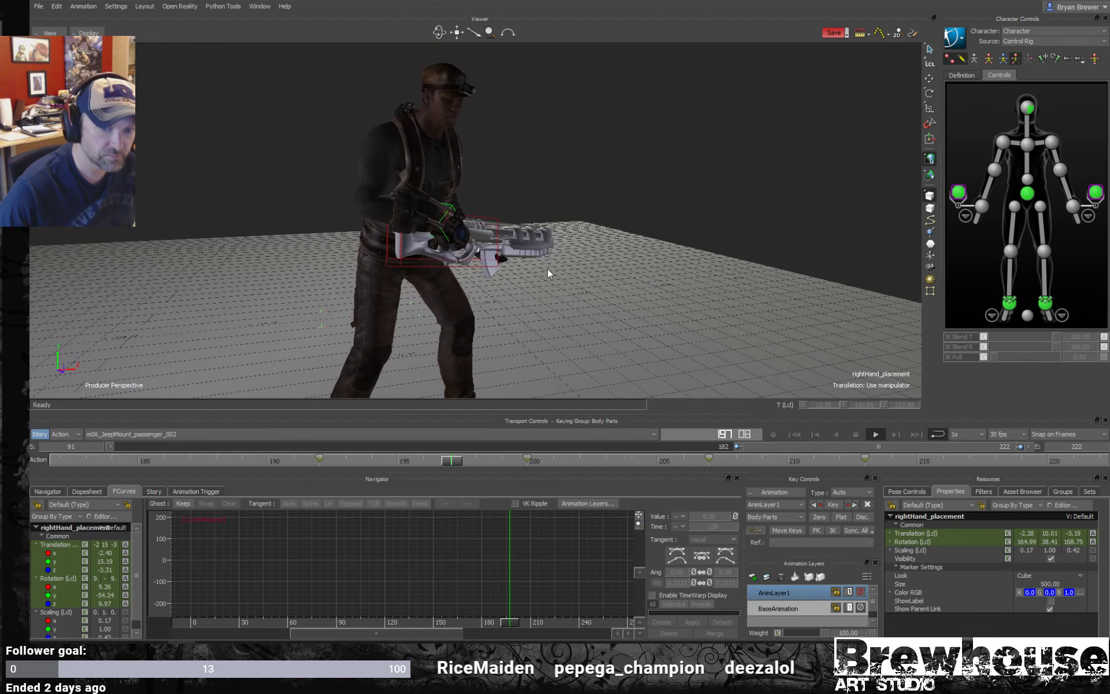
mouse_move(542, 304)
ctrl+shift+mouse_down()
mouse_move(516, 303)
mouse_move(534, 292)
ctrl+shift+mouse_up()
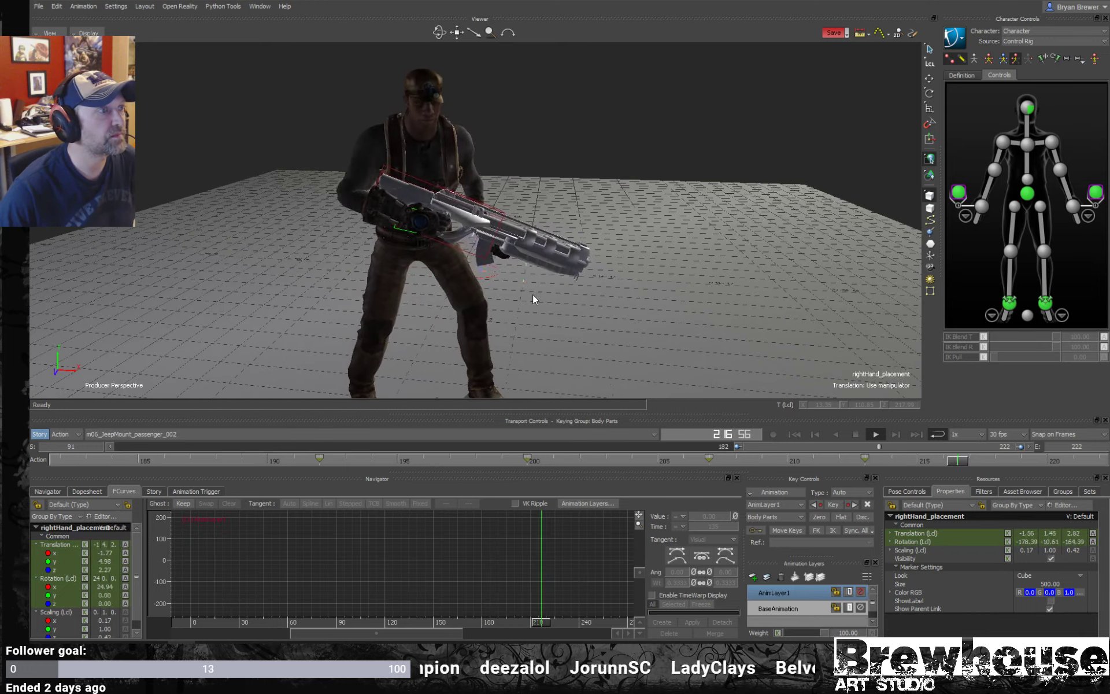
ctrl+drag(469, 335, 508, 401)
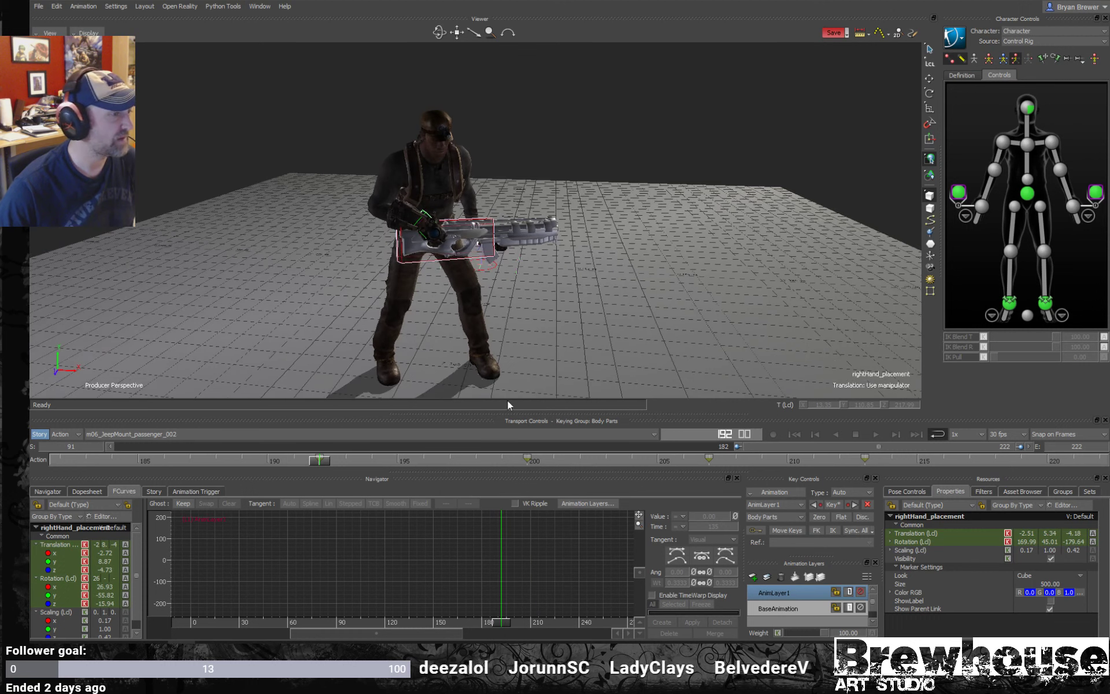
- Expand the visible time range to frames 91–222, then scrub and play the whole animation to review the right hand and weapon
double_click(793, 446)
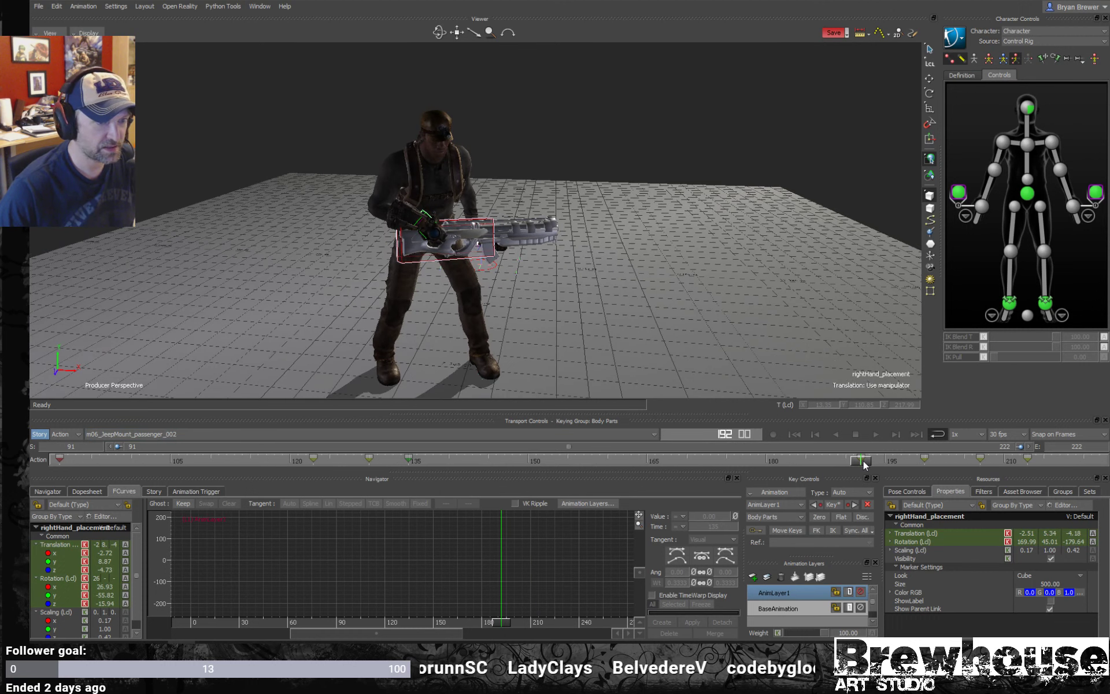
drag(863, 460, 496, 460)
key(space)
ctrl+shift+drag(404, 235, 454, 315)
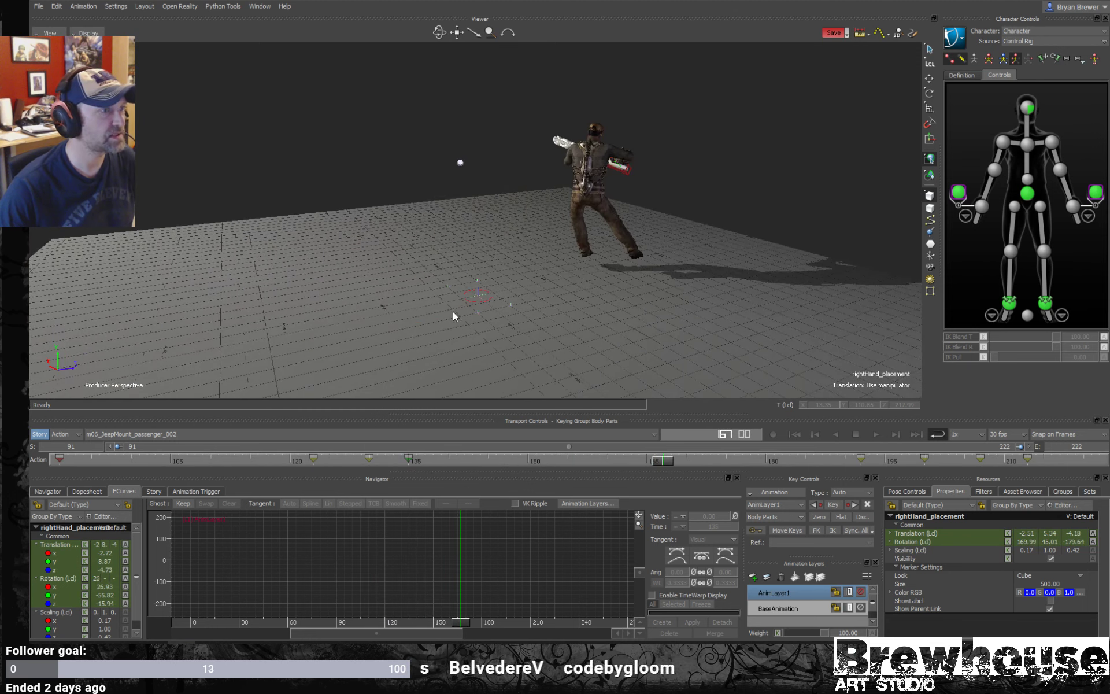
drag(210, 461, 331, 465)
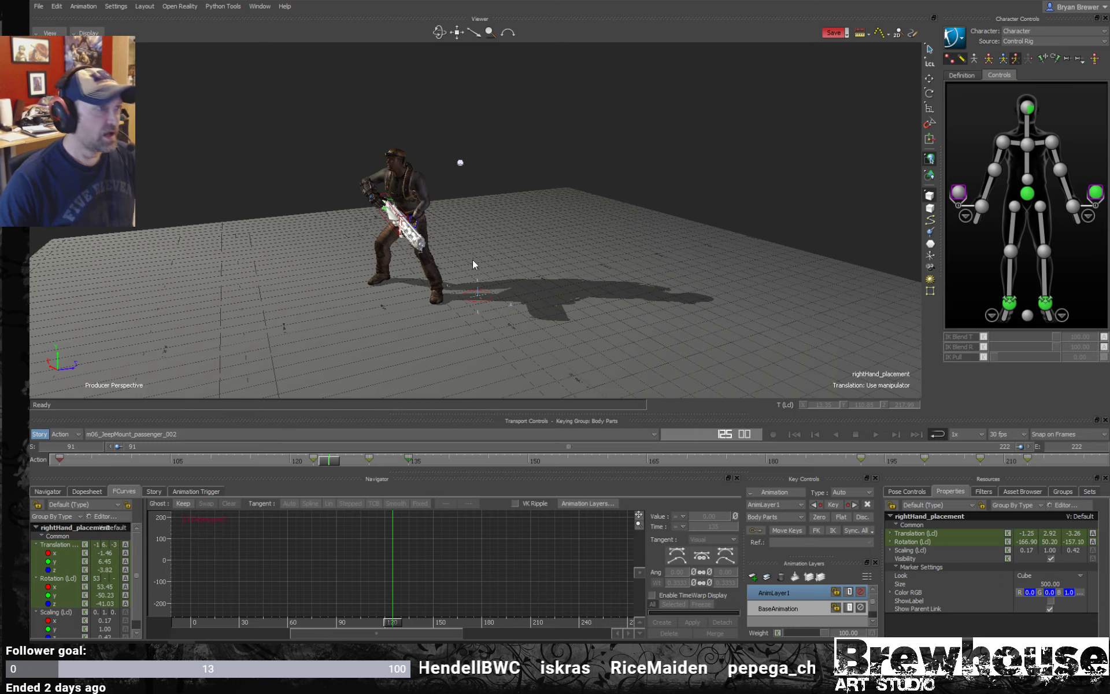
middle_drag(473, 265, 616, 291)
key(space)
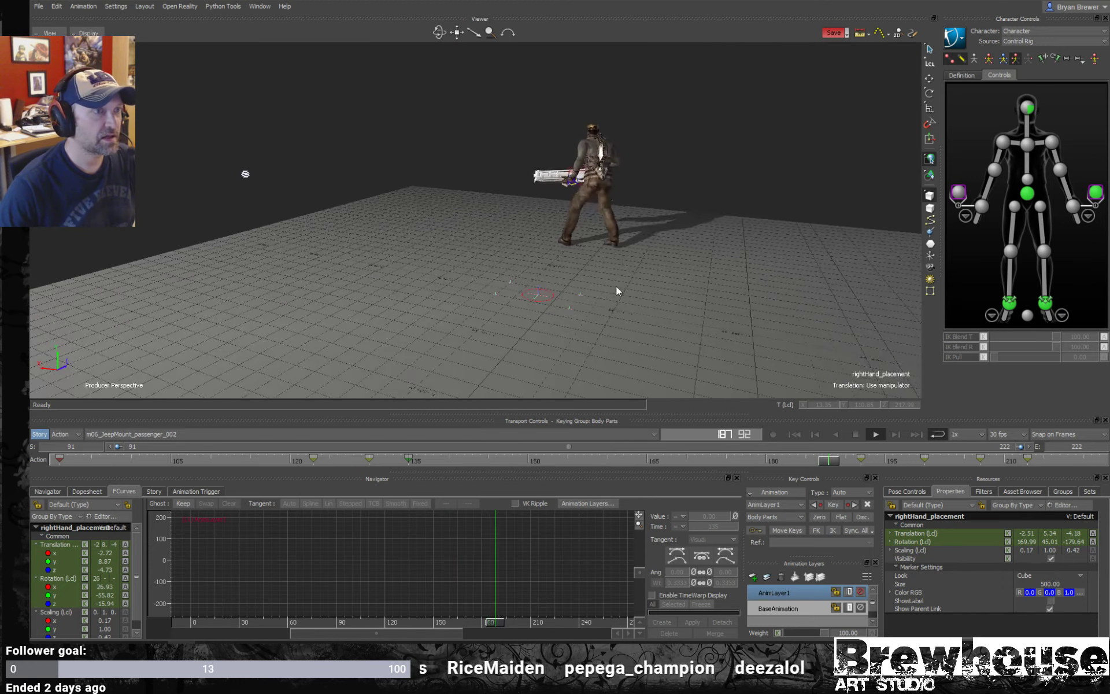
key(space)
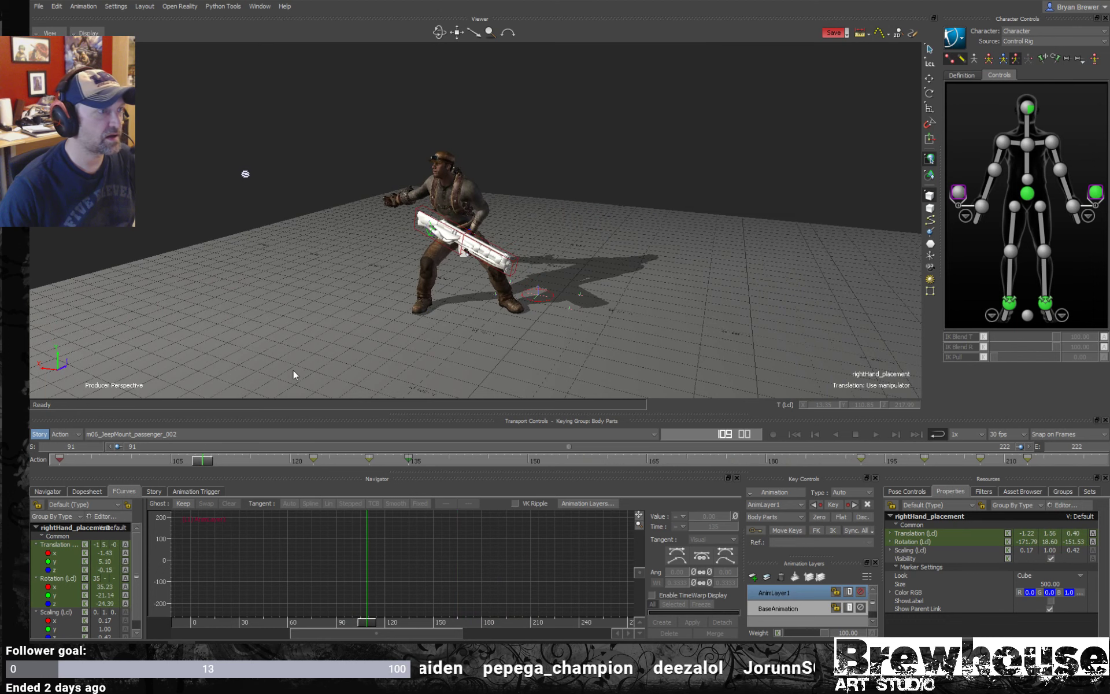
mouse_move(197, 457)
mouse_down()
mouse_move(51, 463)
mouse_move(314, 466)
mouse_move(189, 461)
mouse_up()
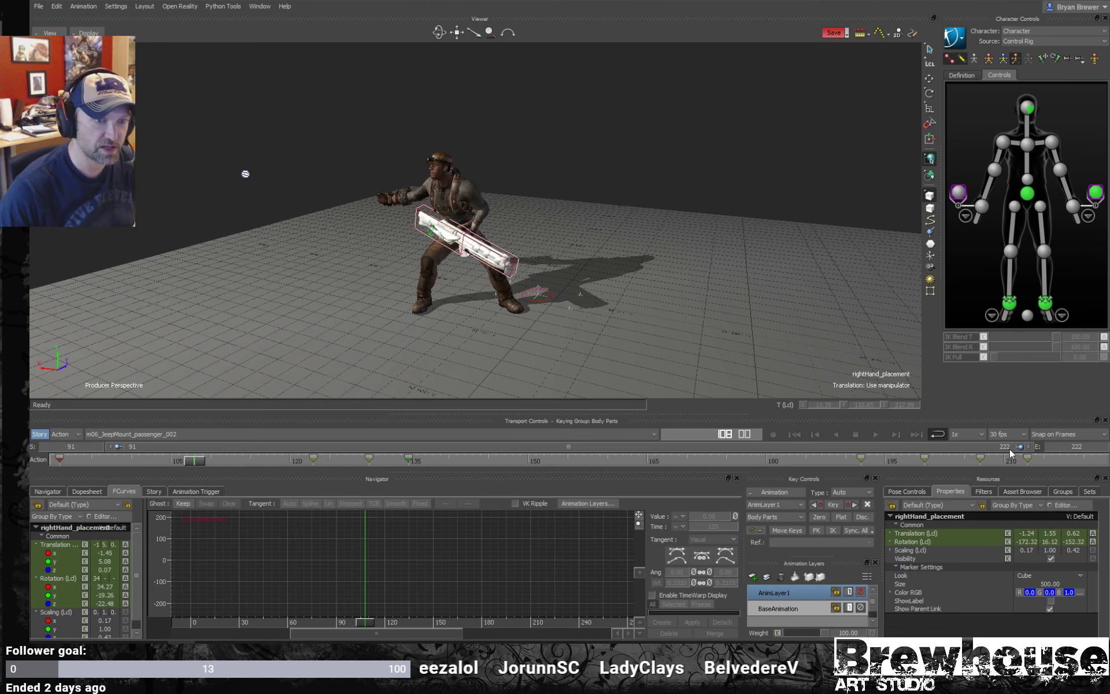
- Shorten the visible time range to frames 91–134 and play it back close up to check the opening hold
drag(1021, 446, 828, 461)
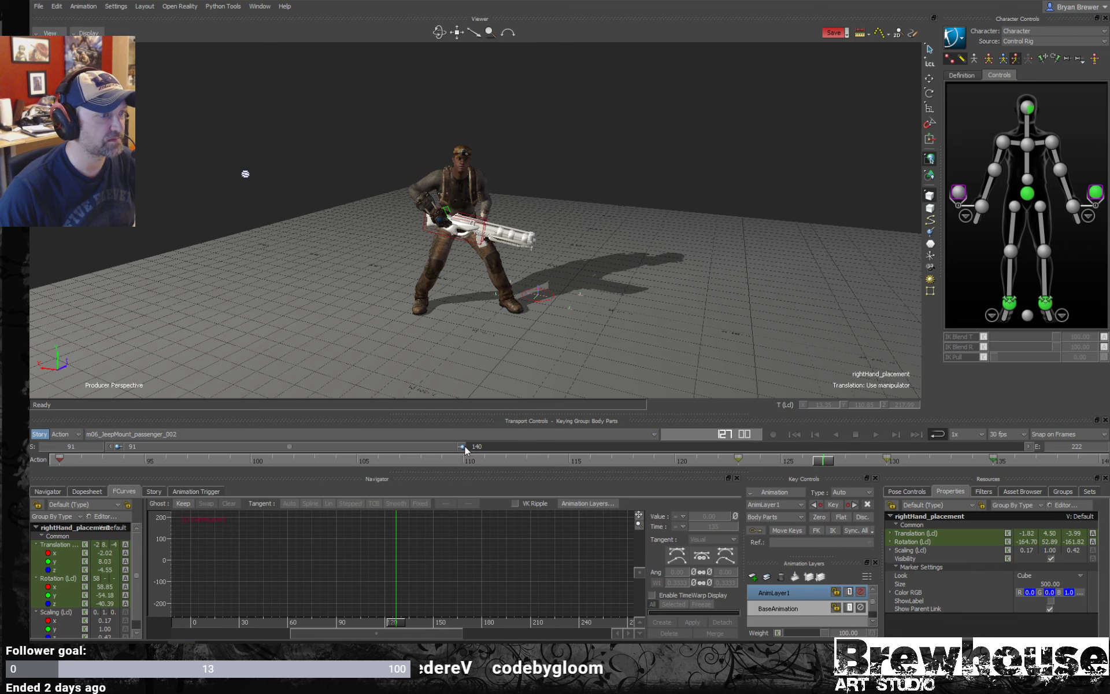
drag(465, 449, 418, 442)
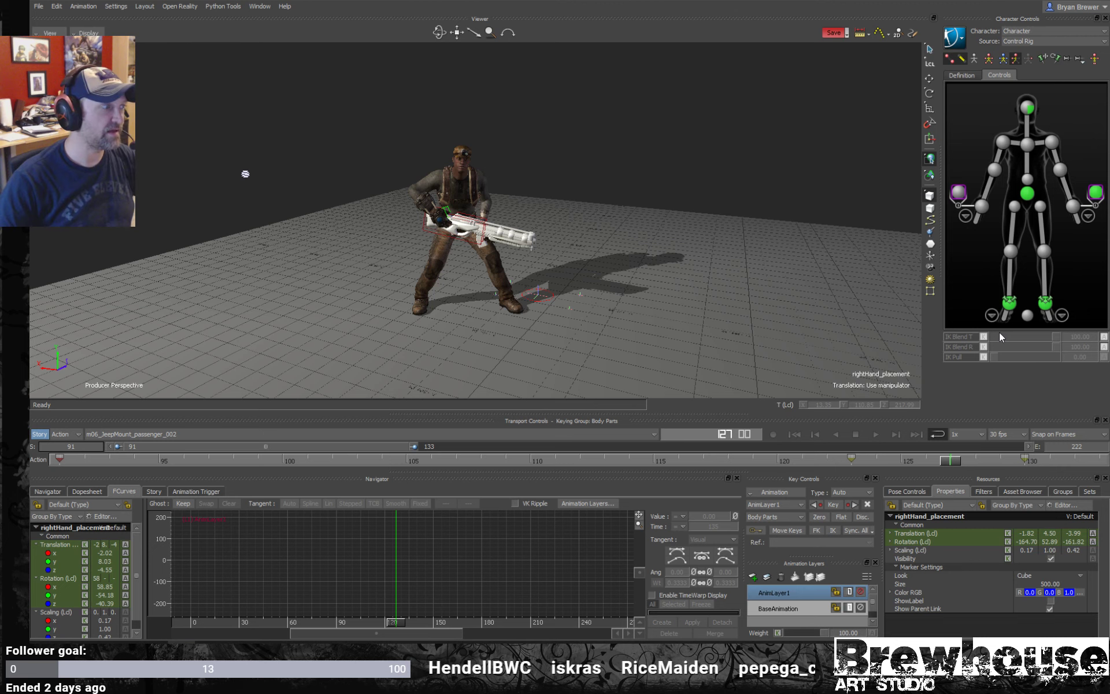
mouse_move(424, 448)
mouse_down()
mouse_move(402, 450)
mouse_move(443, 456)
mouse_move(356, 460)
mouse_move(858, 461)
mouse_move(480, 461)
mouse_move(29, 437)
mouse_up()
scroll(585, 273, up, 6)
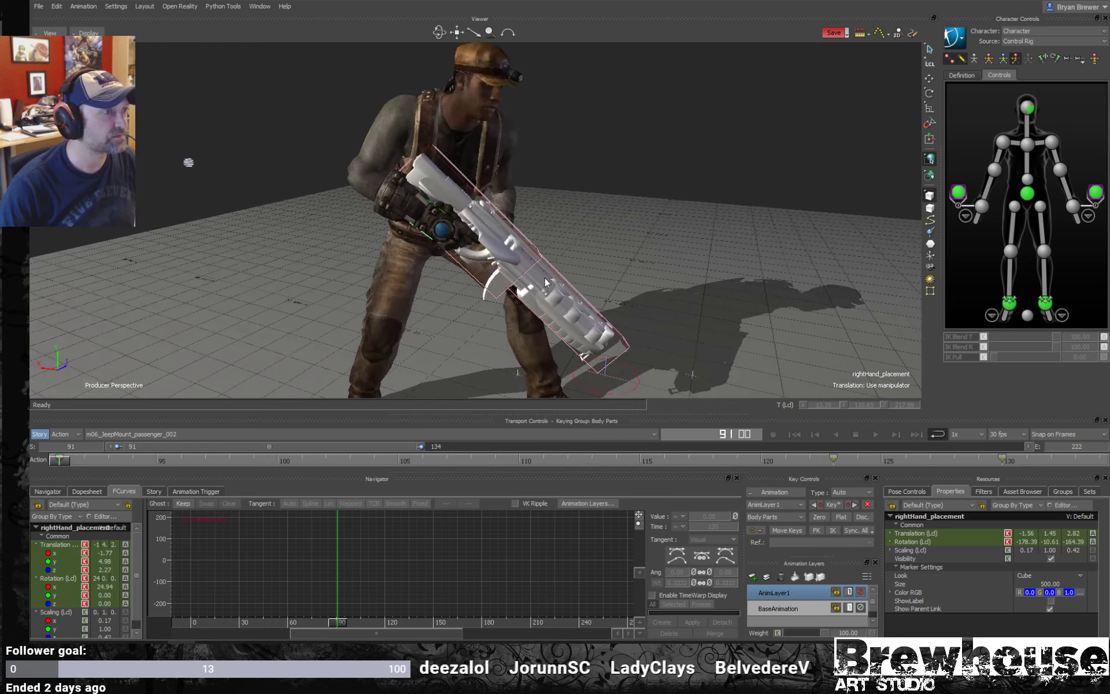
key(space)
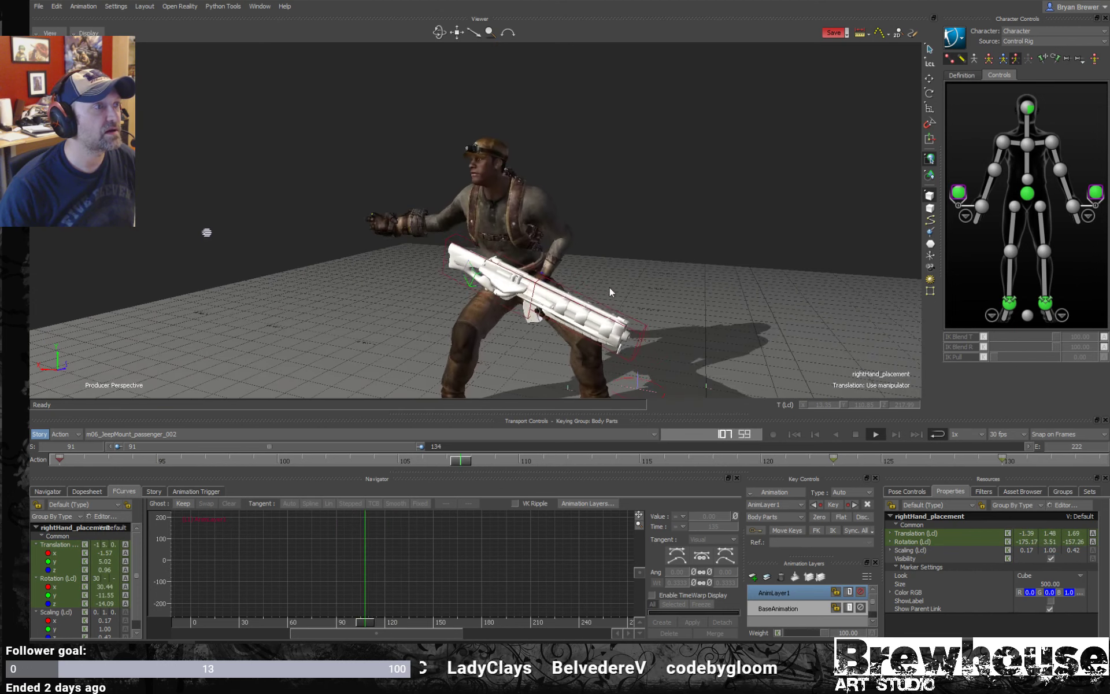
key(space)
- At frame 99, move the right wrist effector to about 62.4, 96.1, -86.3, key it, and scrub forward to frame 102
click(981, 207)
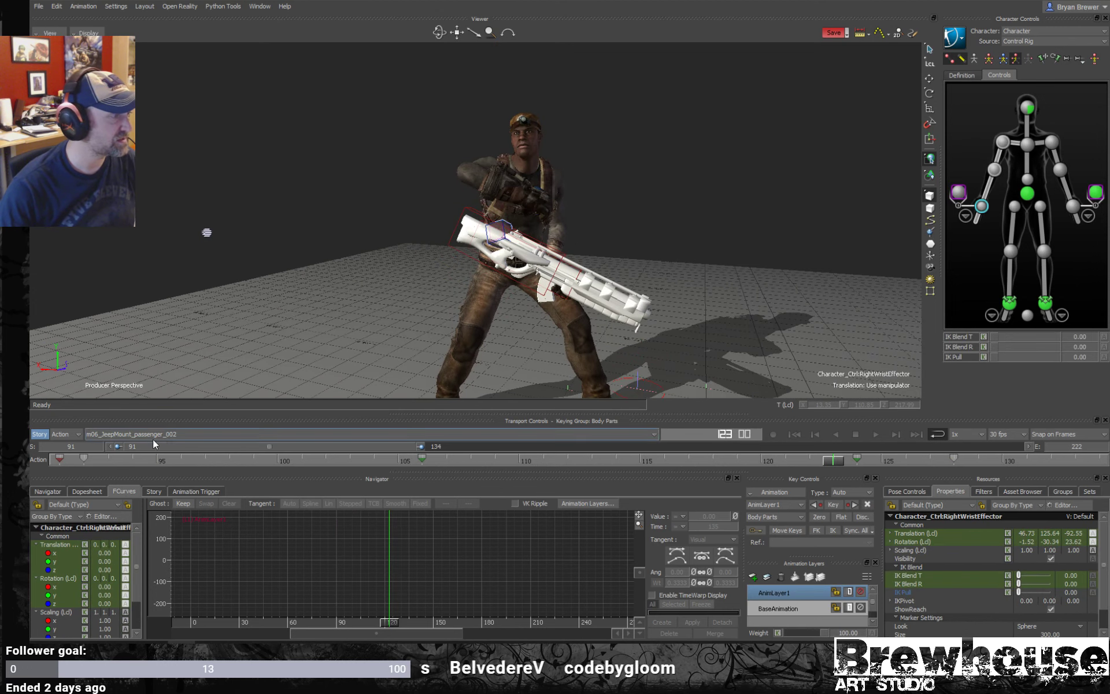
click(82, 461)
drag(89, 458, 253, 459)
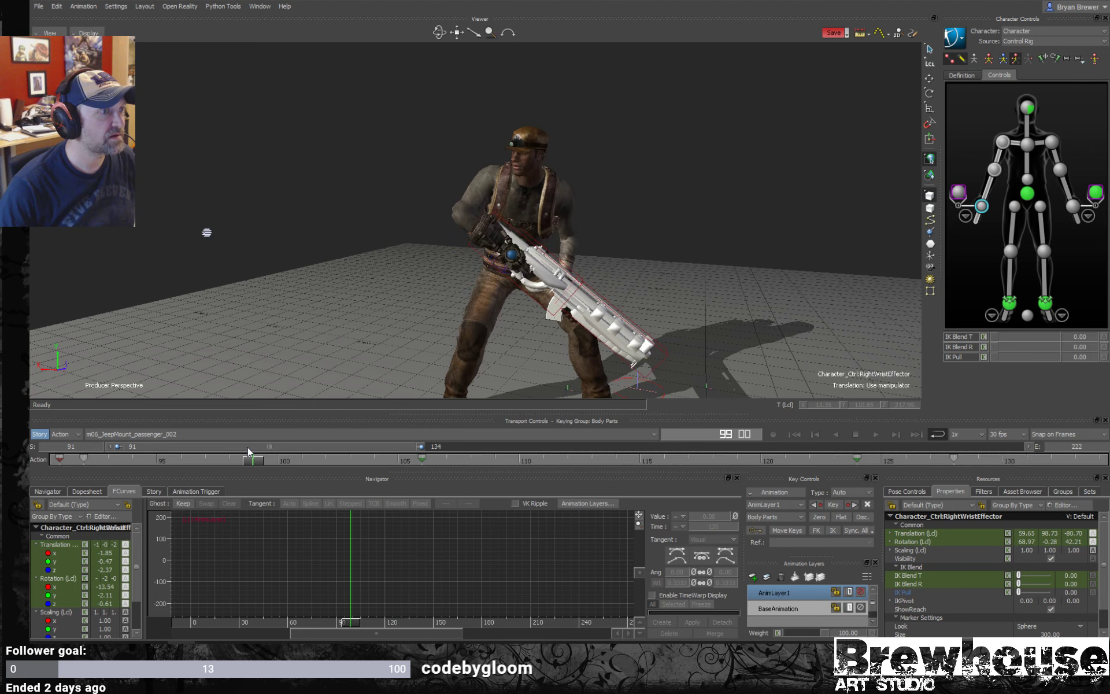
scroll(567, 217, up, 5)
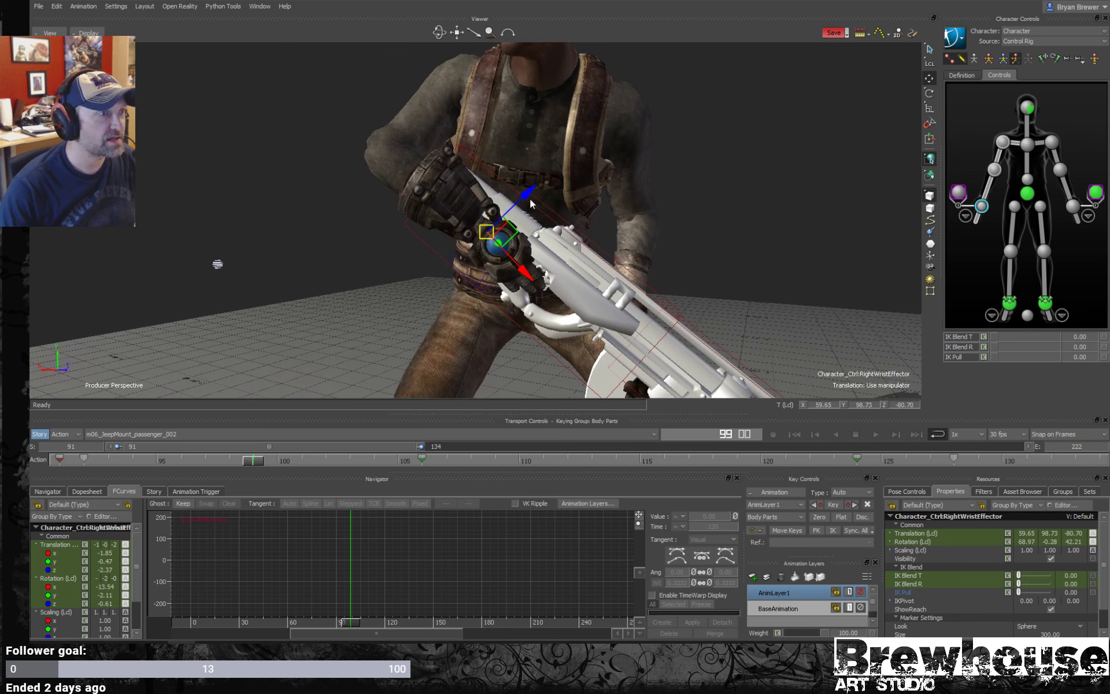
drag(530, 202, 514, 207)
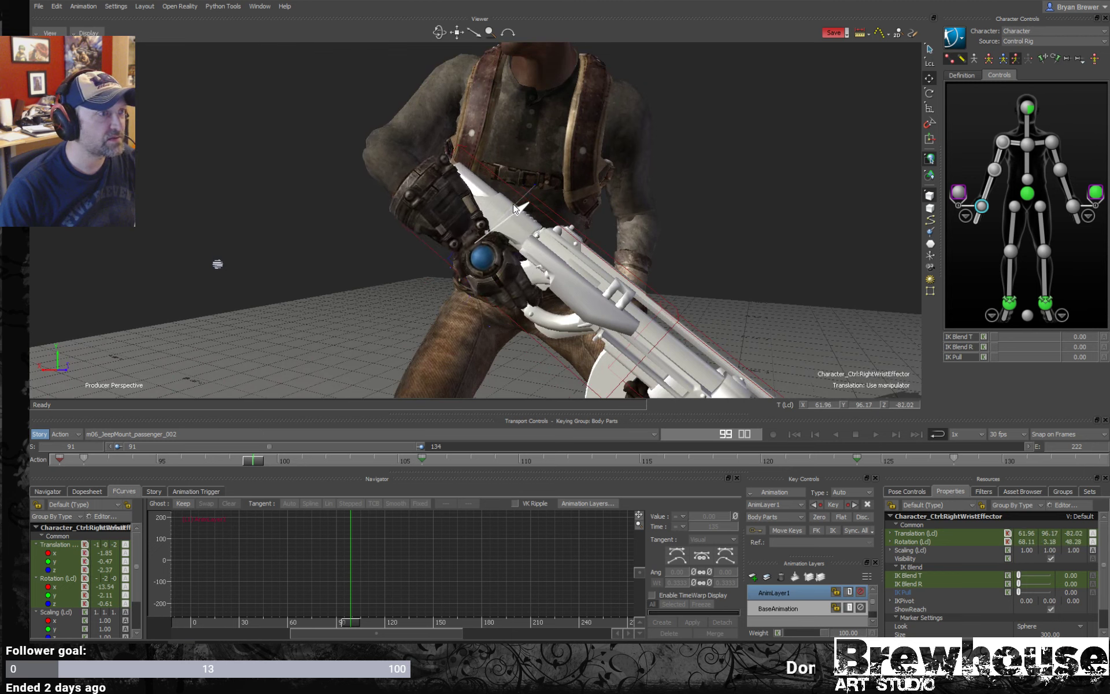
middle_drag(512, 208, 439, 260)
drag(414, 267, 412, 224)
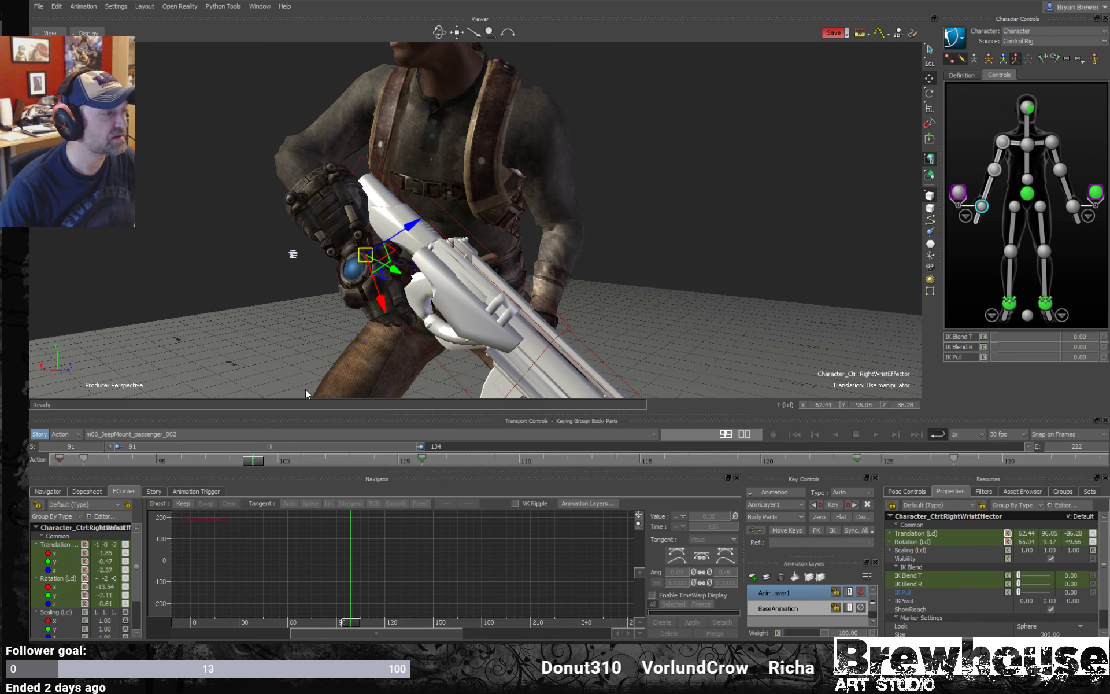
drag(242, 461, 330, 461)
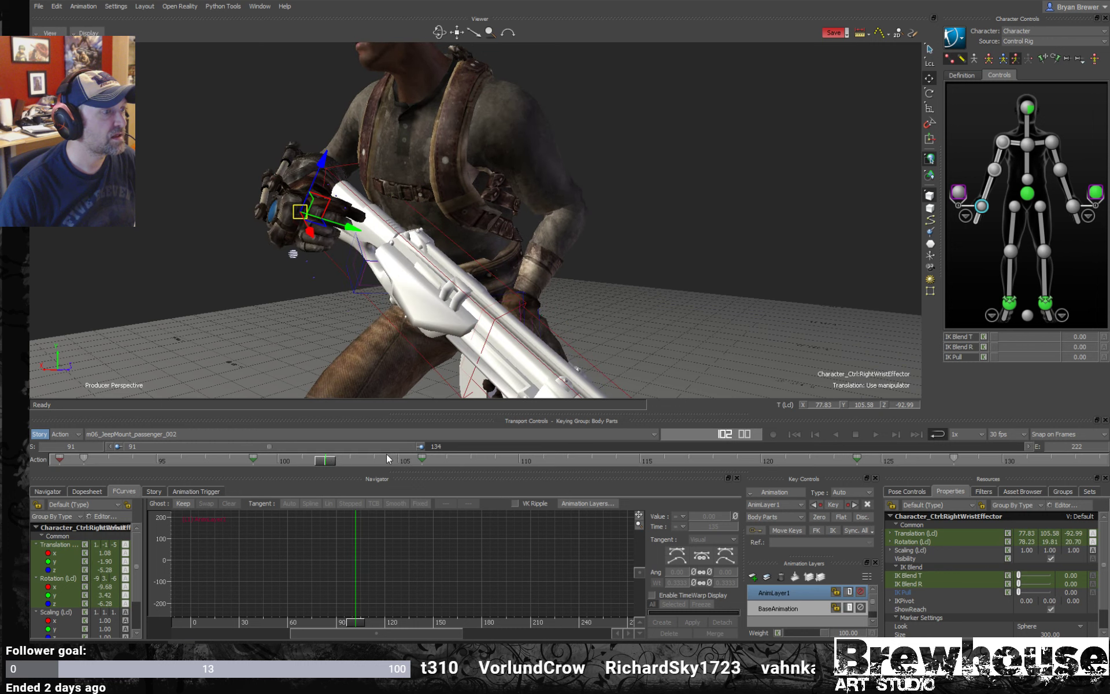
- Key the right wrist effector at frame 102 near 79.4, 105.5, -95.6, then retime that key to 103 and the frame 106 key to 107
key(k)
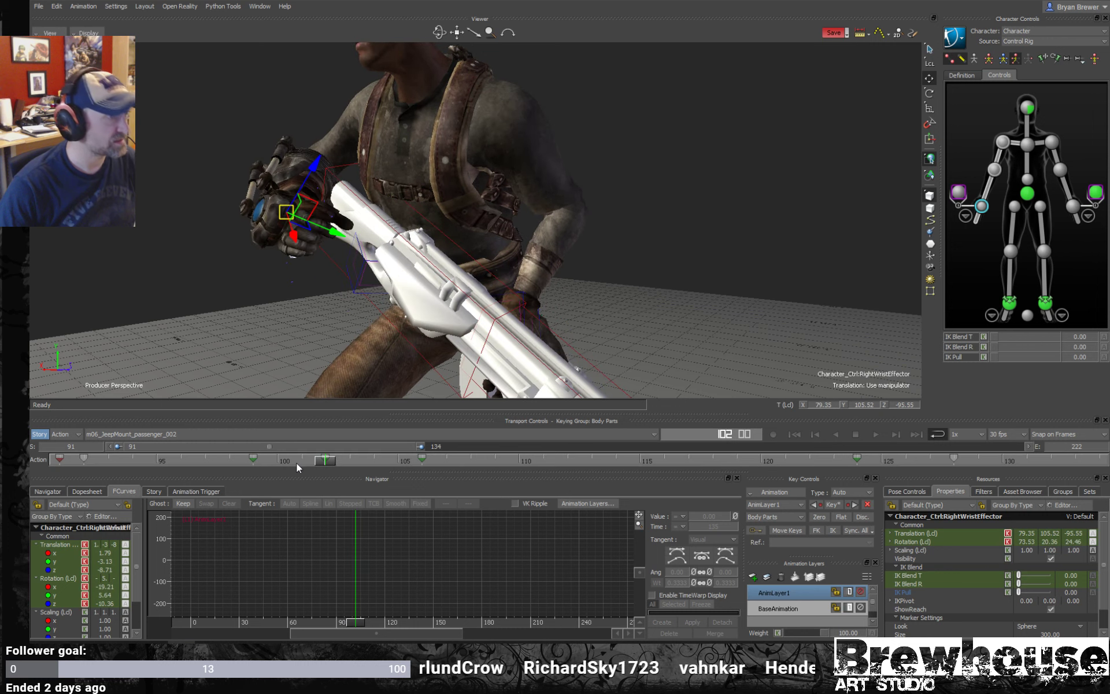
drag(324, 463, 348, 459)
drag(423, 459, 450, 461)
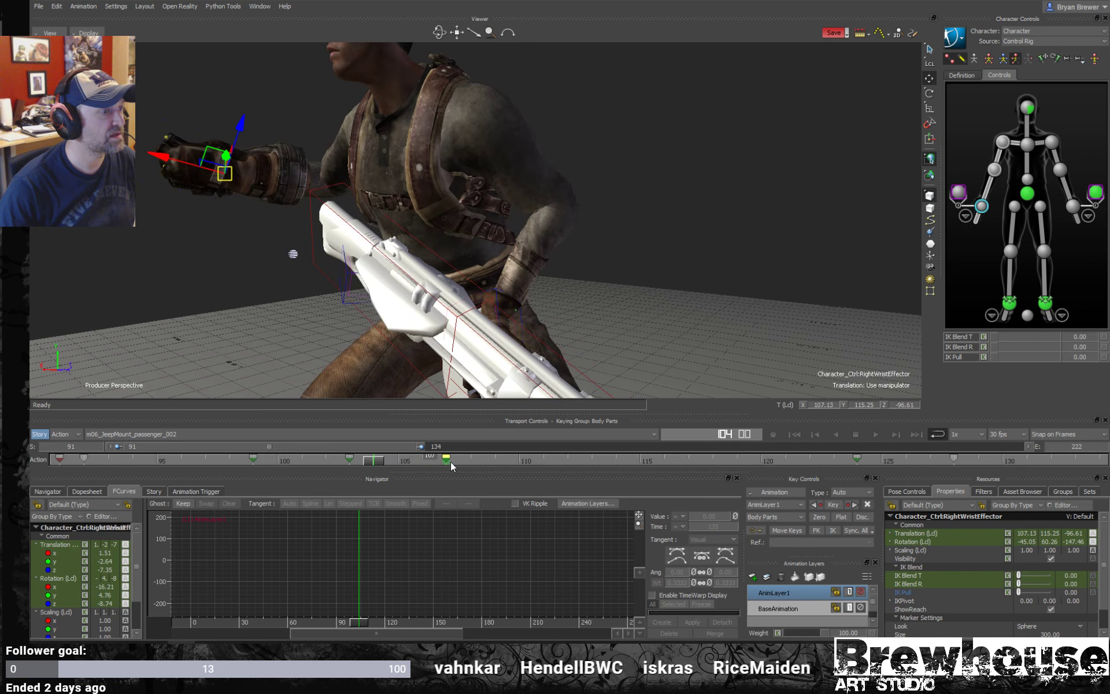
drag(378, 462, 439, 463)
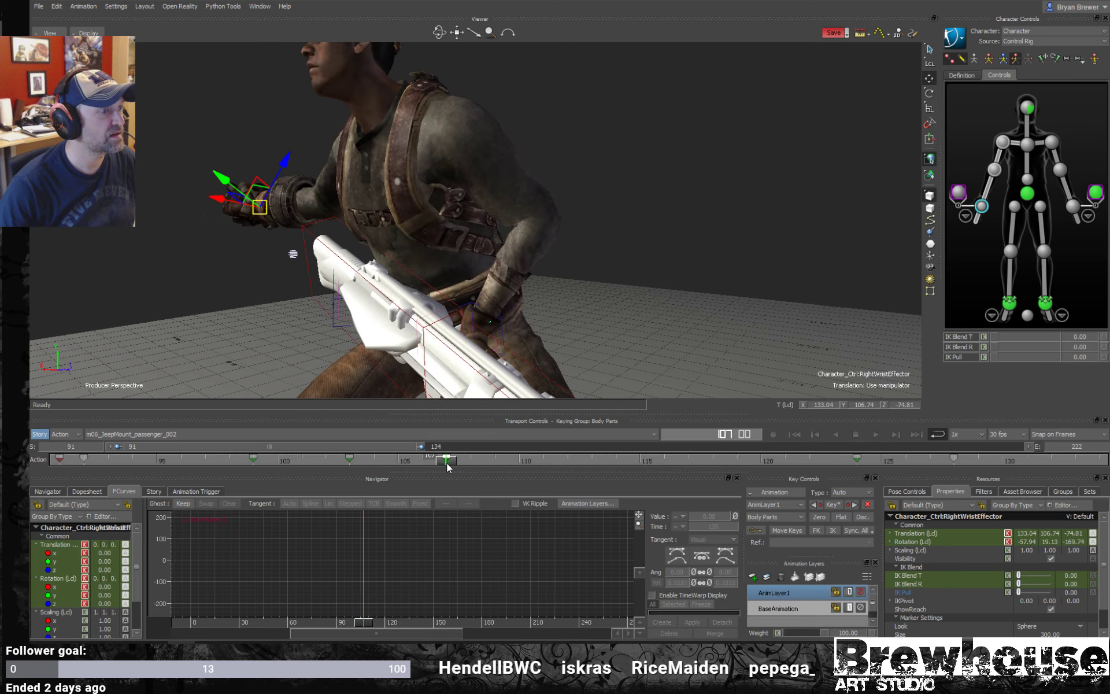
- Scrub the arm swing from frame 107 to 116 from a wider view, and switch the right shoulder effector's manipulator to global axes
ctrl+shift+drag(439, 272, 556, 285)
ctrl+shift+drag(726, 257, 661, 241)
drag(590, 253, 532, 391)
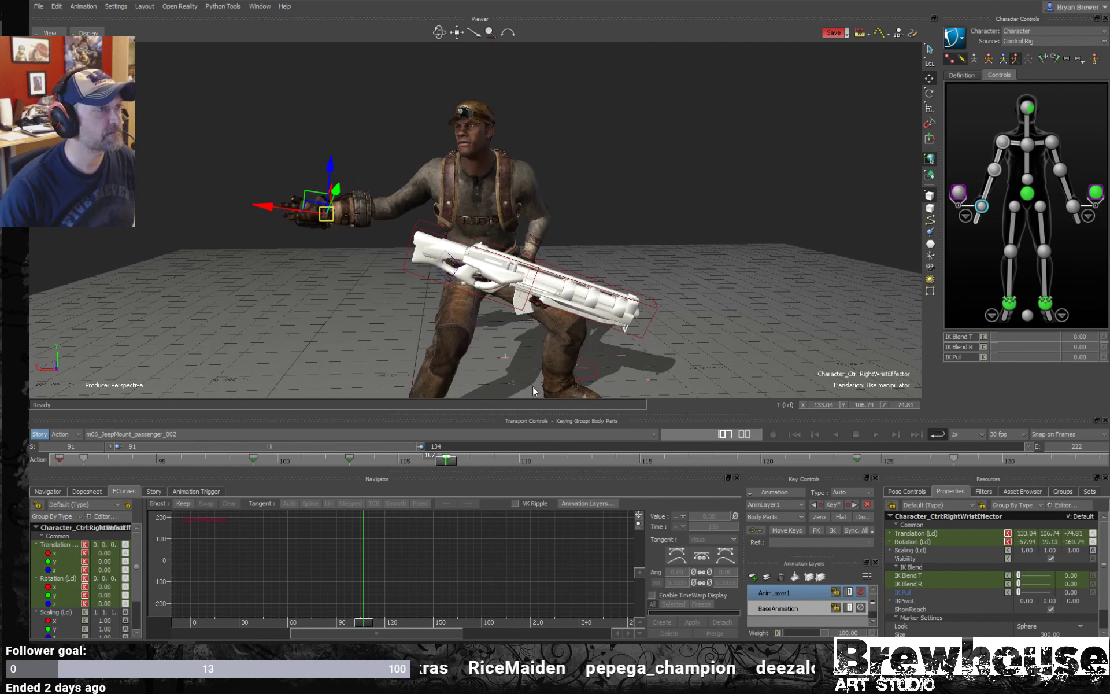
drag(465, 458, 646, 479)
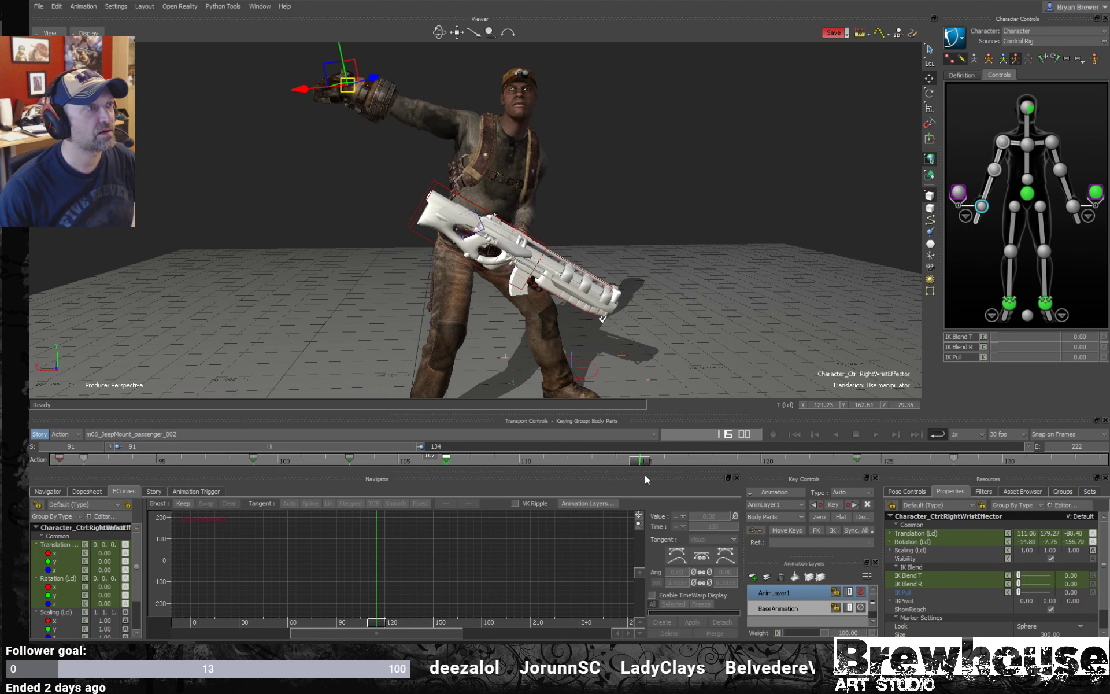
click(1004, 142)
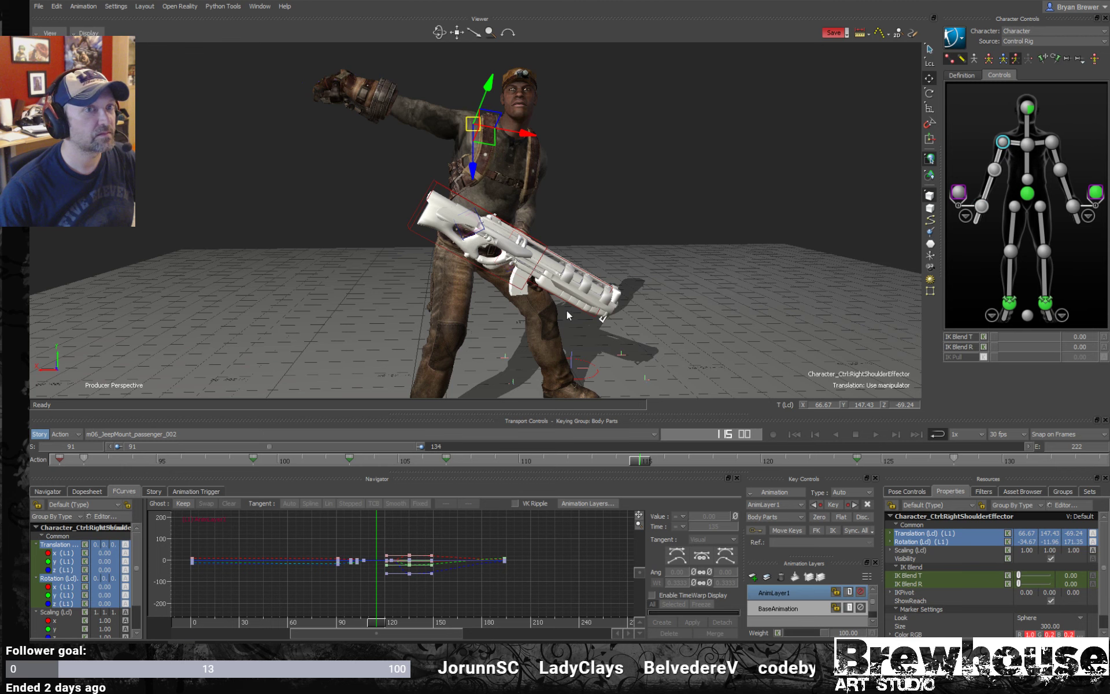
mouse_move(566, 310)
mouse_down()
mouse_move(533, 299)
mouse_move(575, 299)
mouse_up()
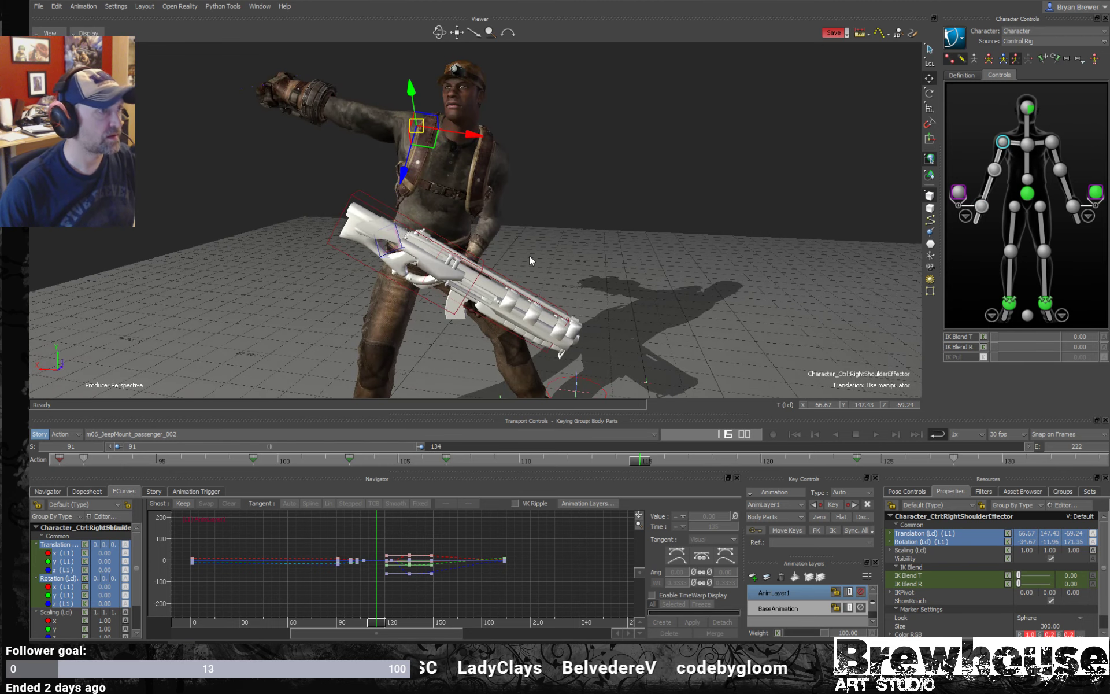
key(l)
drag(404, 261, 449, 429)
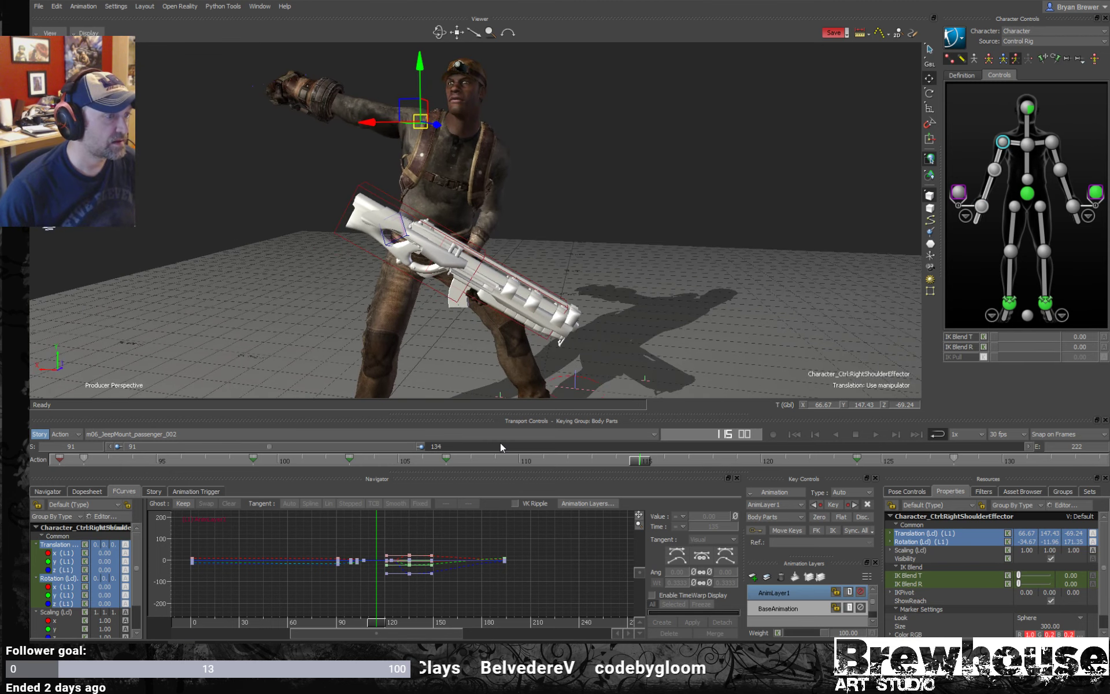
mouse_move(650, 463)
mouse_down()
mouse_move(454, 457)
mouse_move(697, 448)
mouse_move(662, 448)
mouse_up()
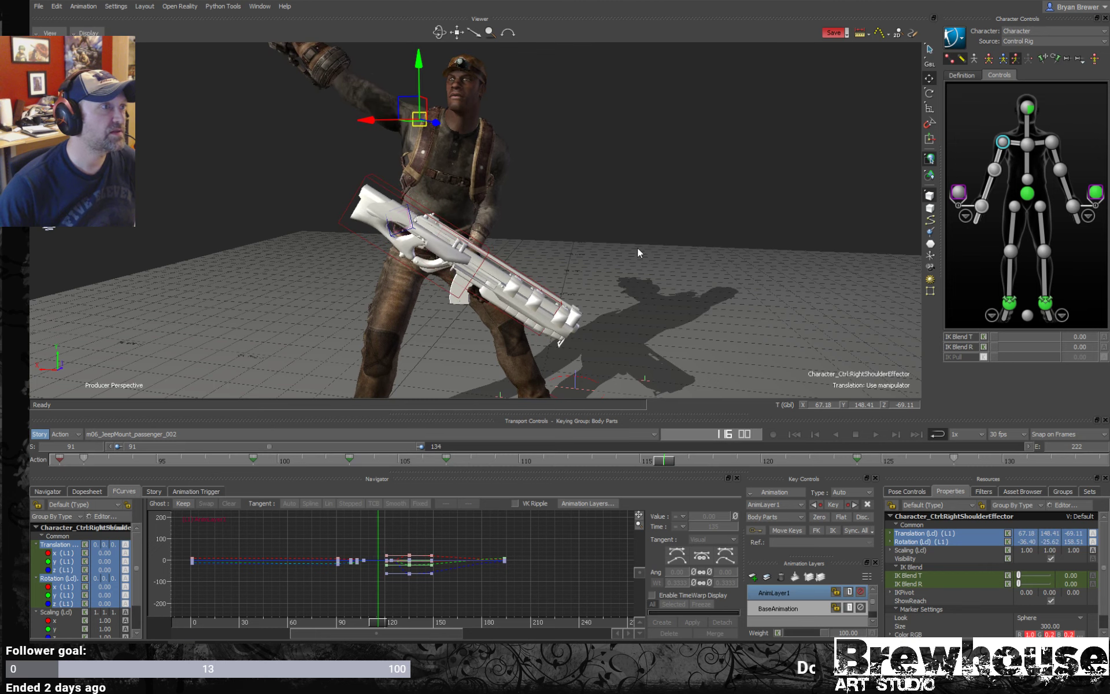
- Raise the right shoulder effector at frame 116 to about 65.9, 149.5, -68.5, undoing the extra move made after it
drag(637, 247, 487, 171)
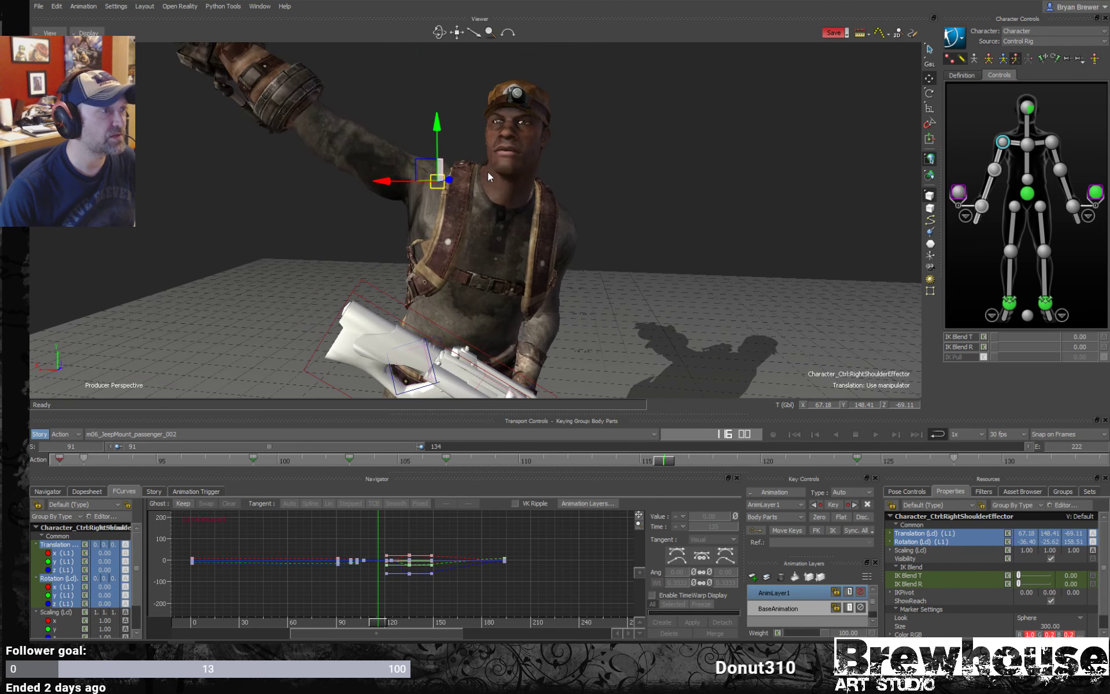
drag(439, 124, 428, 237)
drag(399, 292, 548, 144)
drag(526, 198, 489, 182)
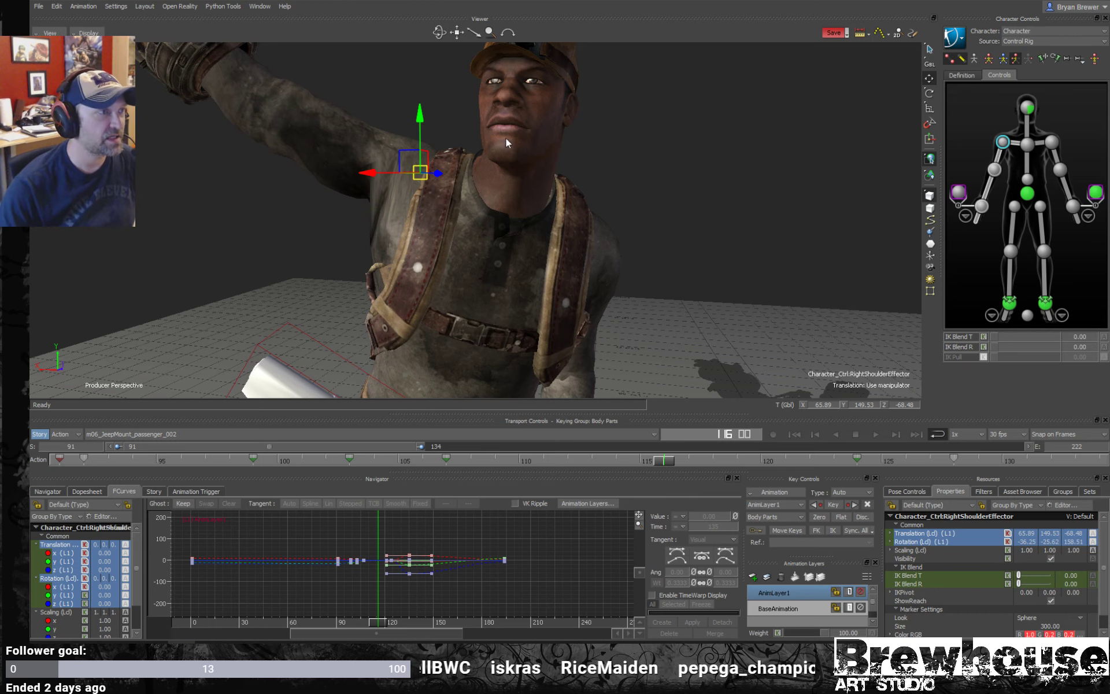
drag(422, 121, 495, 137)
key(ctrl+z)
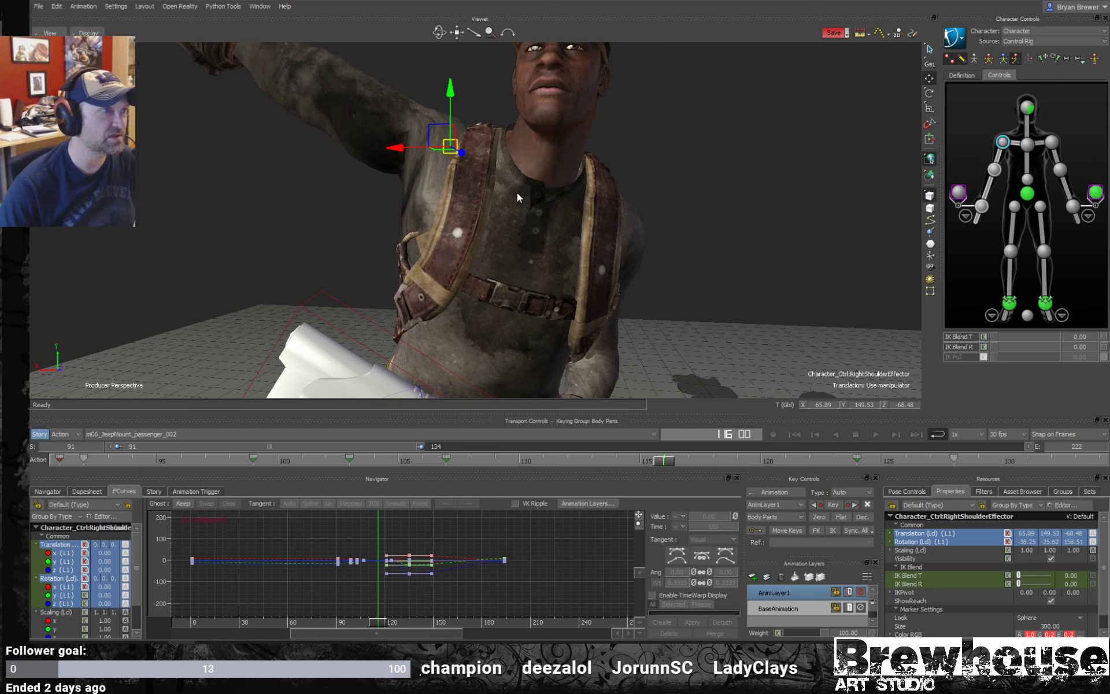
- Refine the right shoulder effector from above to about 65.8, 149.8, -67.7 and key it at frame 116
ctrl+shift+drag(517, 193, 461, 233)
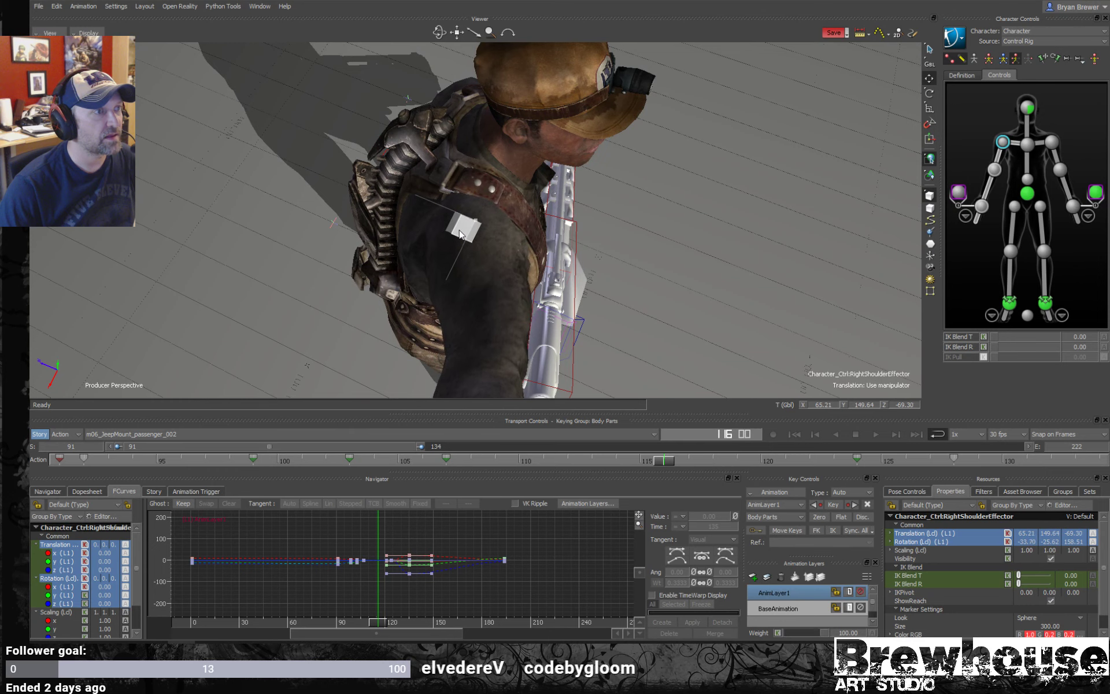
drag(462, 233, 469, 235)
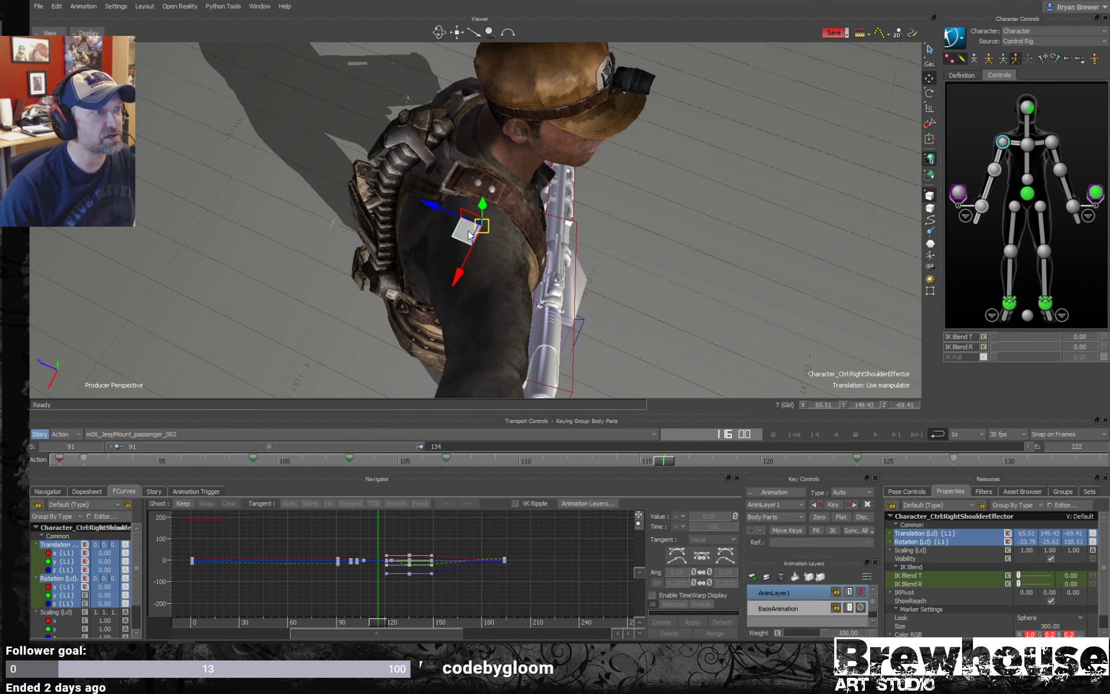
ctrl+shift+drag(632, 229, 534, 223)
ctrl+shift+drag(610, 249, 549, 183)
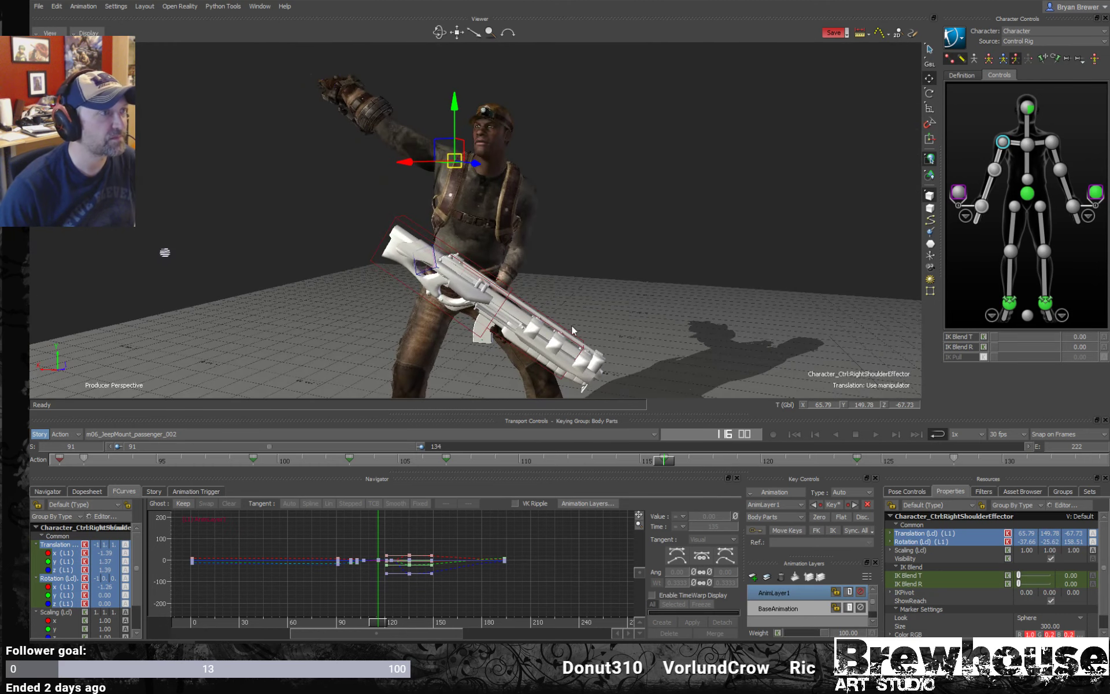
- Nudge the right shoulder effector at frame 124 from above, then play back the range from the front
drag(662, 462, 851, 442)
middle_drag(548, 209, 408, 224)
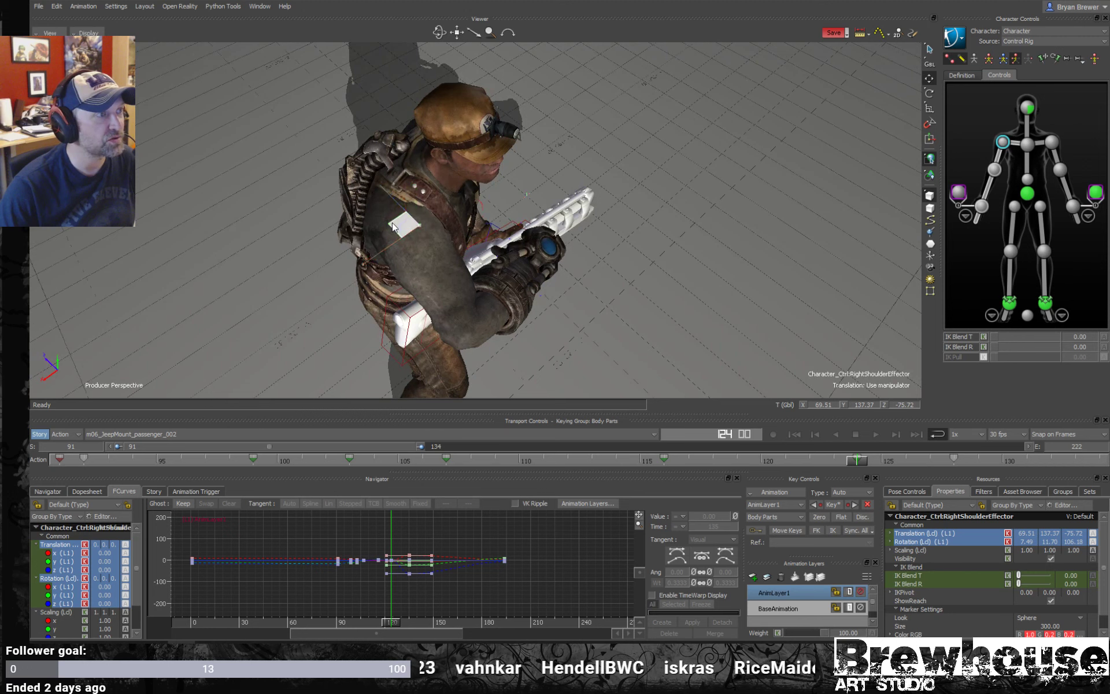
drag(393, 226, 402, 231)
alt+drag(639, 311, 596, 287)
key(space)
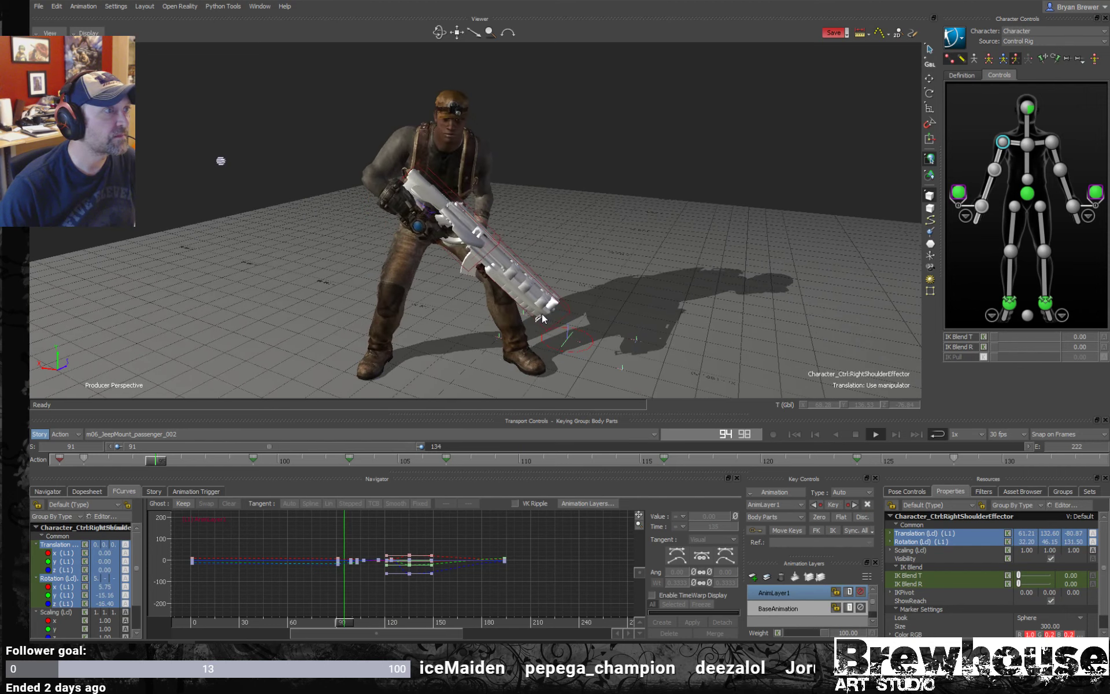
key(space)
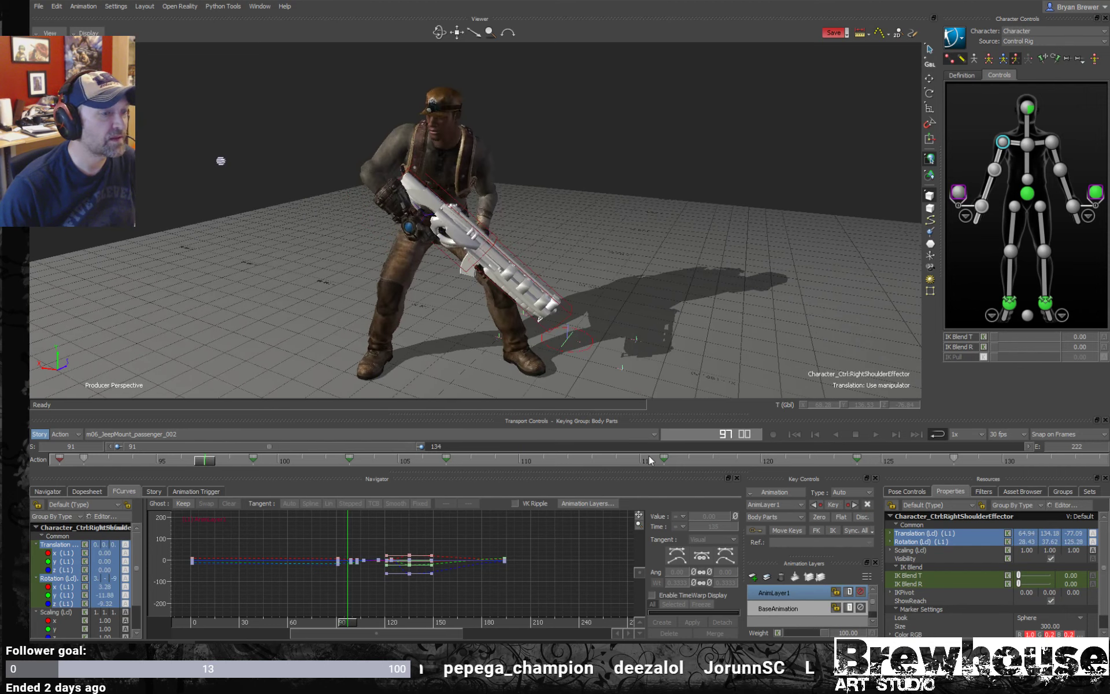
- At frame 91, show the schematic beside the 3D view and select the right hand's index, middle, ring and pinky joints
drag(637, 460, 59, 460)
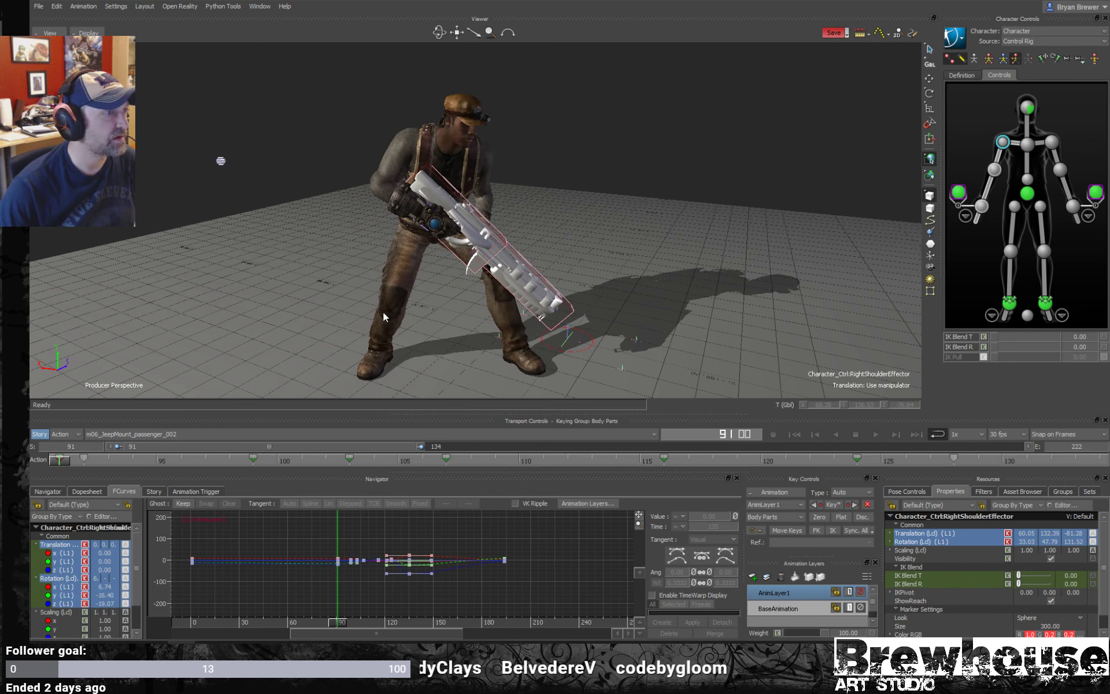
drag(383, 311, 224, 266)
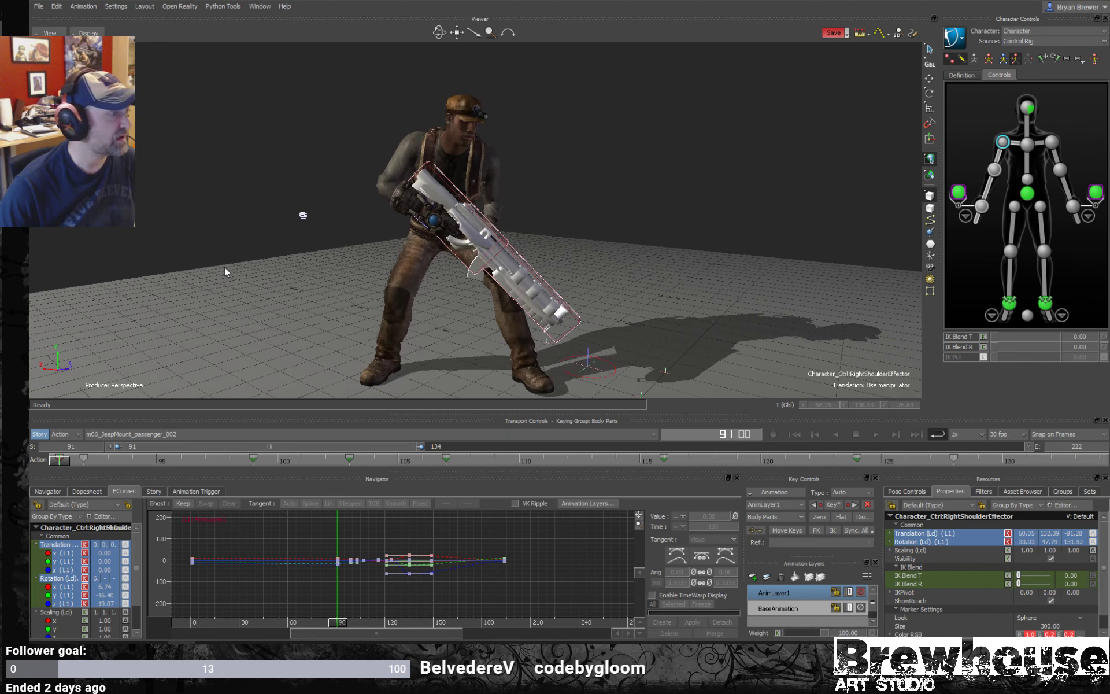
key(ctrl+w)
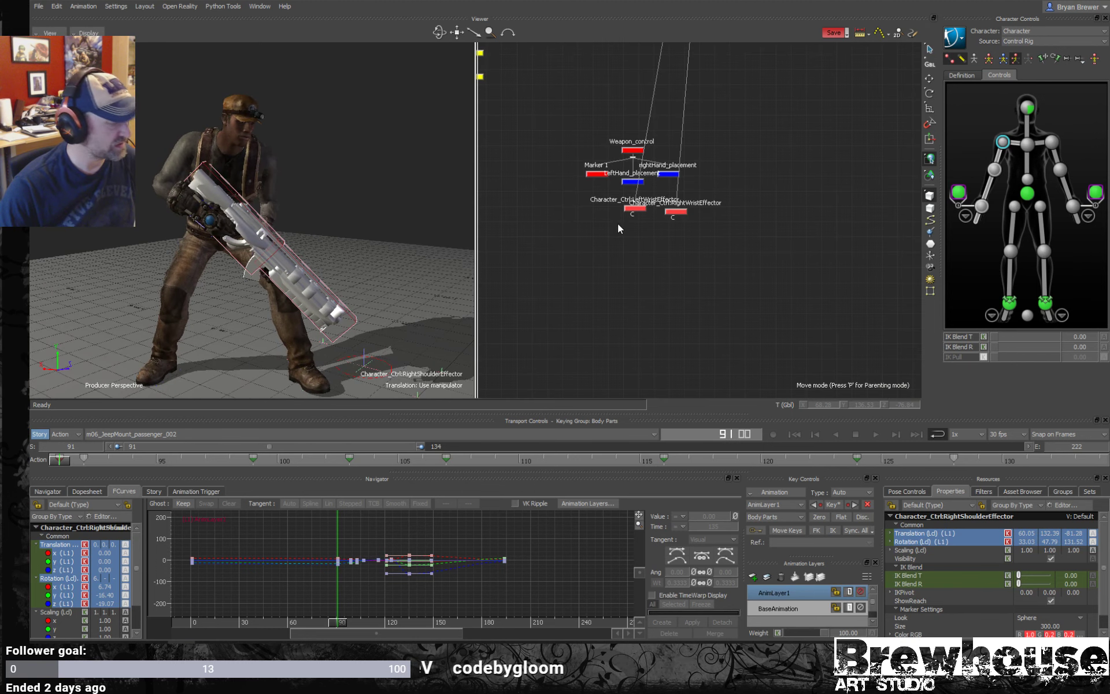
scroll(684, 238, down, 6)
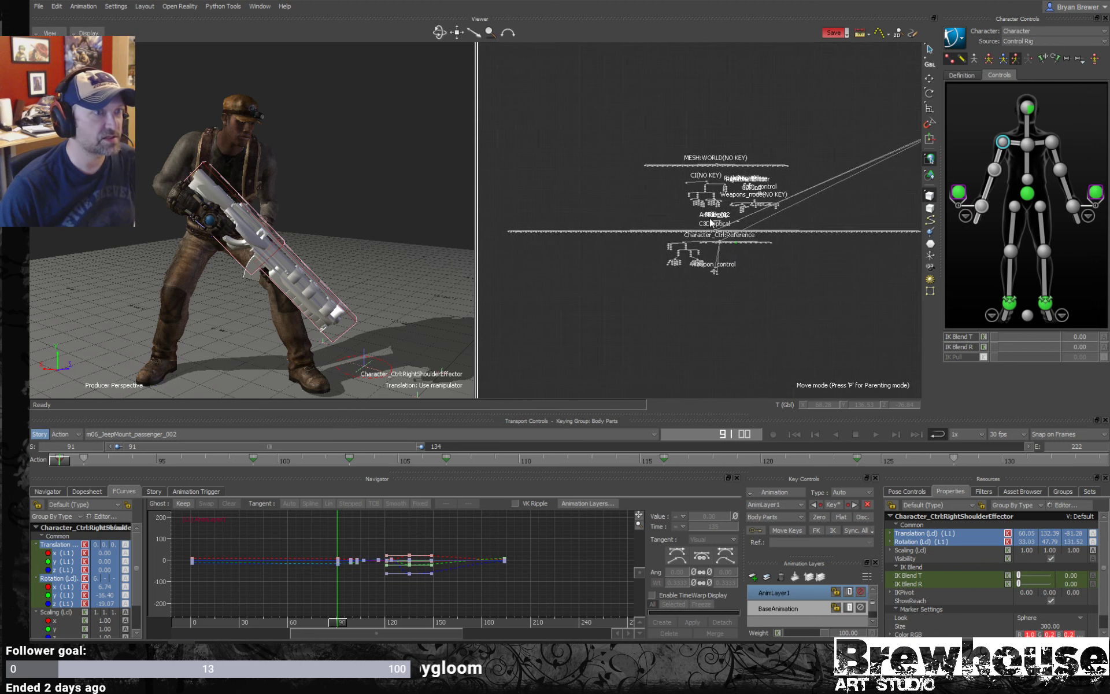
scroll(776, 240, up, 8)
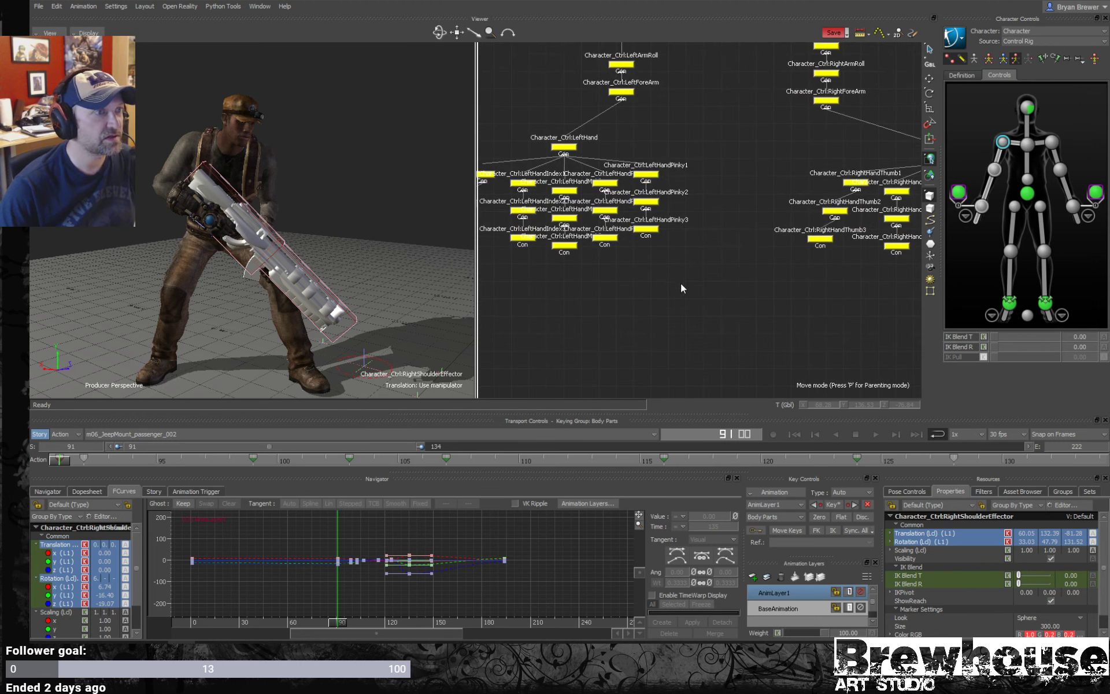
drag(682, 283, 633, 241)
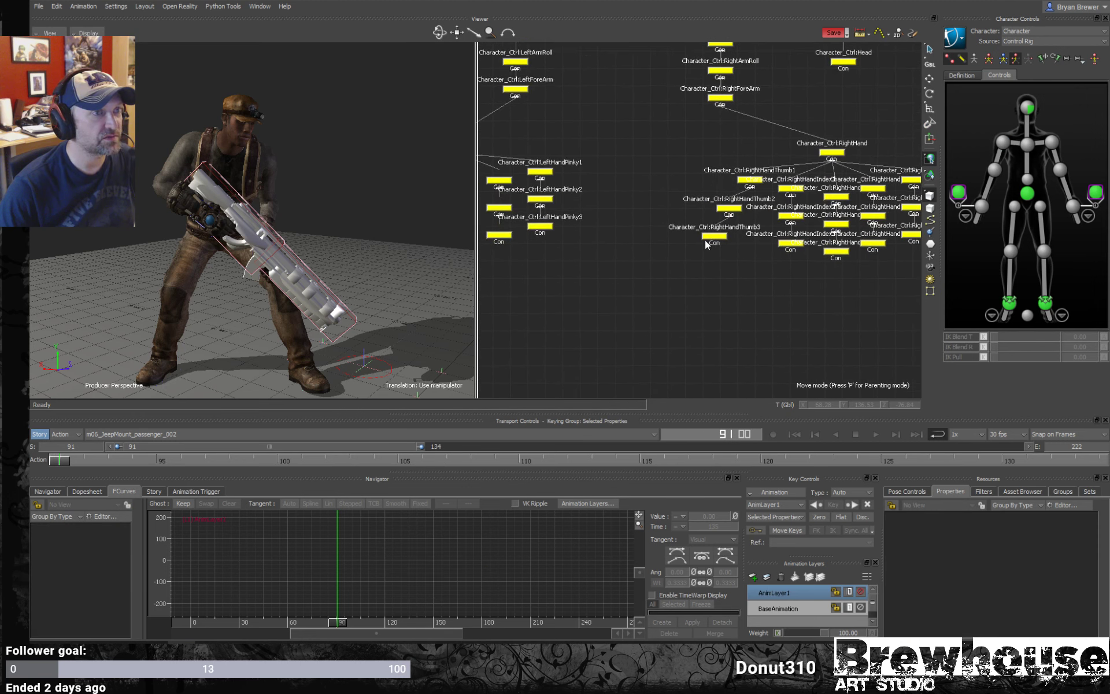
drag(777, 301, 534, 155)
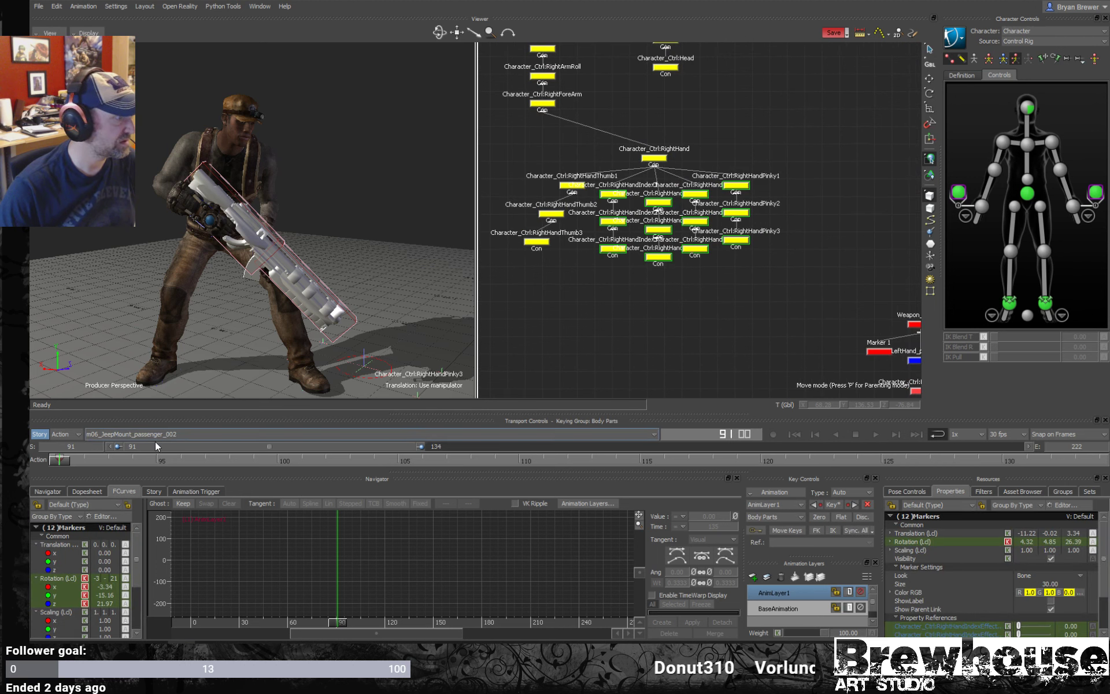
- At frame 110, select all right-hand finger joints including the thumb and set their local rotation to 0, 0, 0
drag(64, 466, 512, 443)
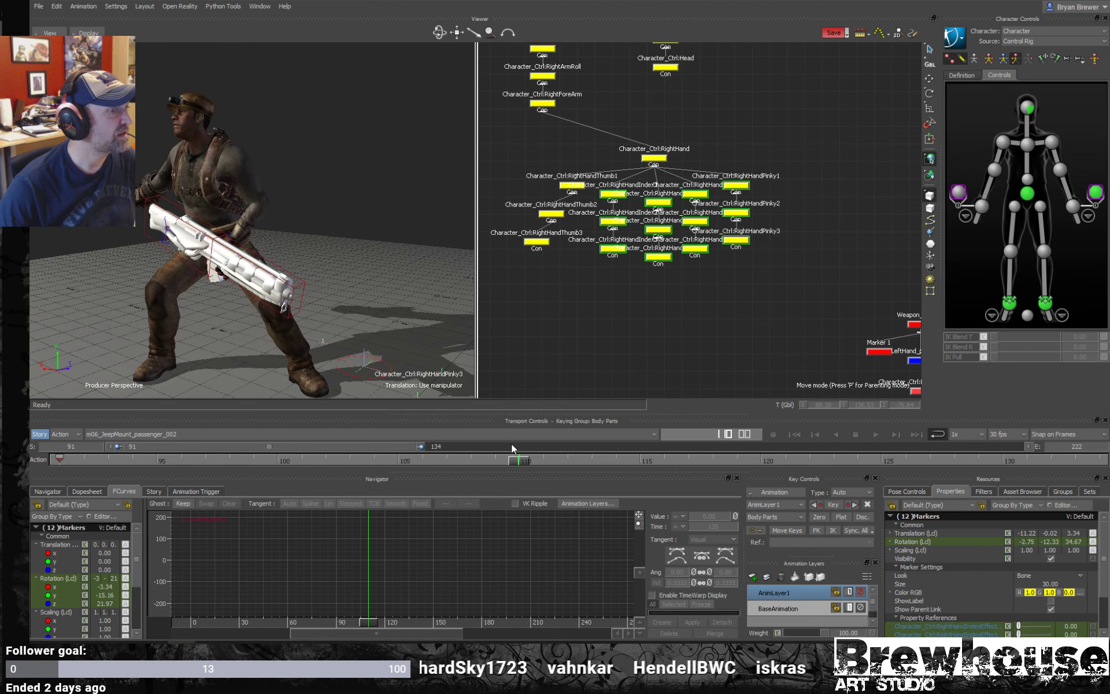
drag(312, 272, 425, 280)
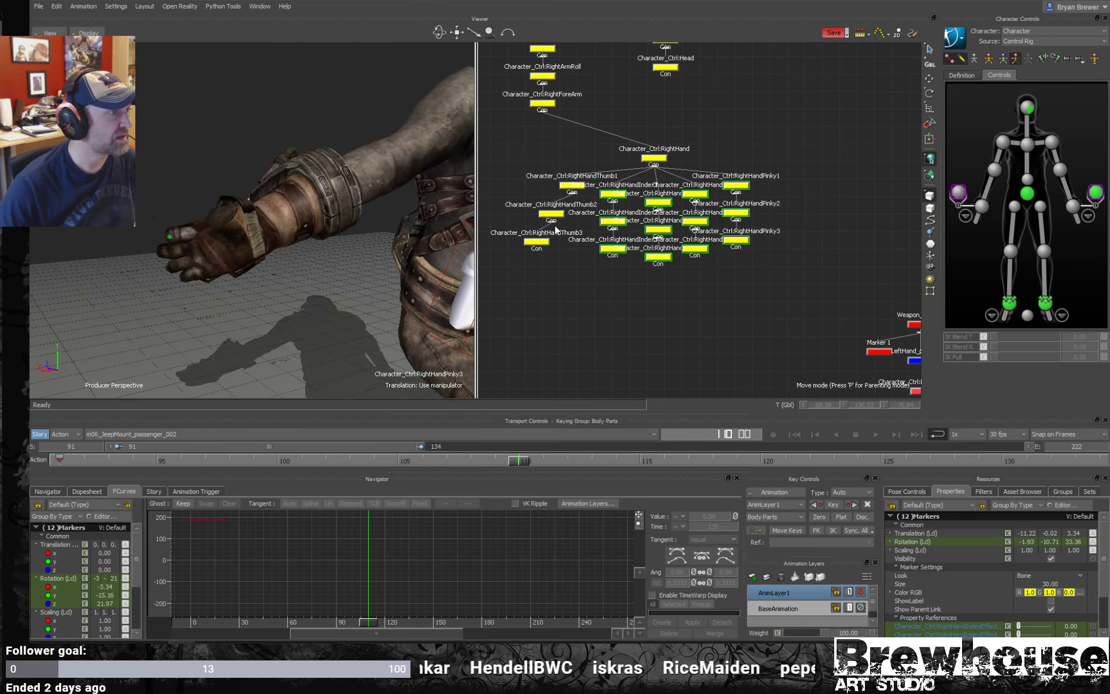
drag(779, 293, 527, 183)
key(e)
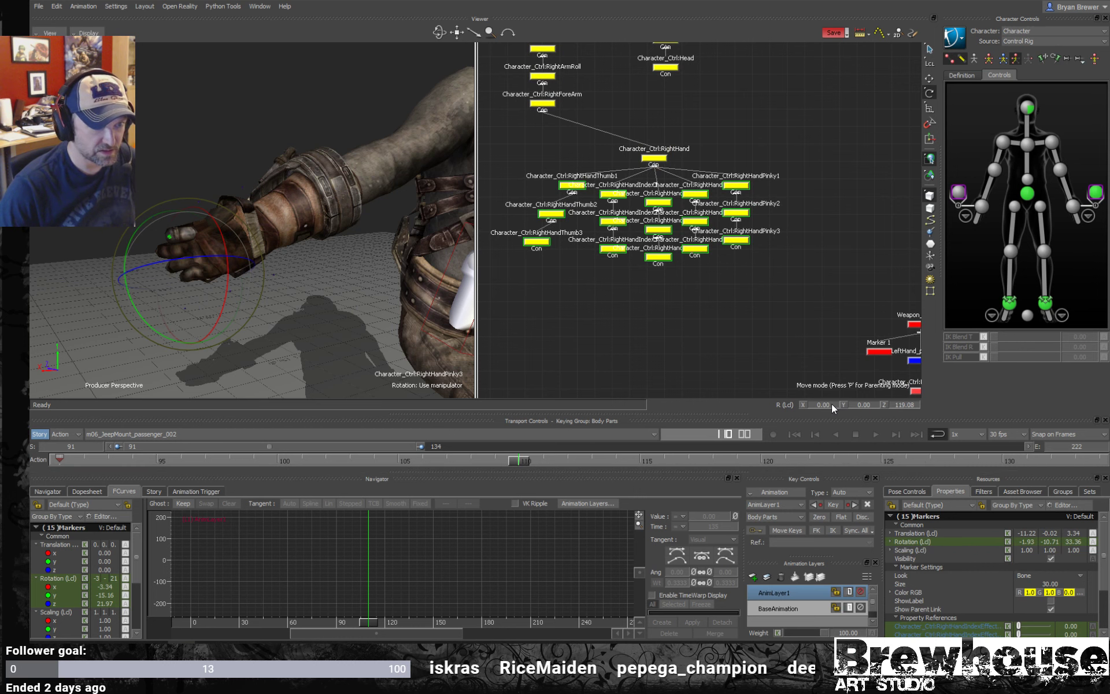
drag(833, 407, 863, 388)
text(0)
key(Tab)
text(0)
key(Tab)
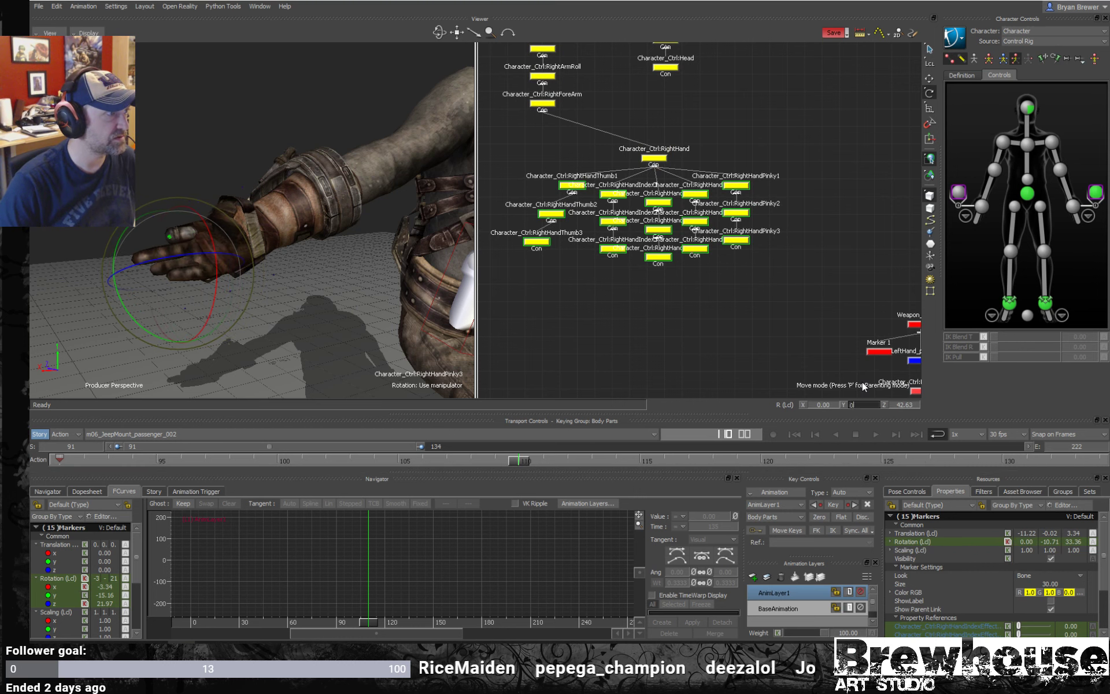
text(0)
key(Return)
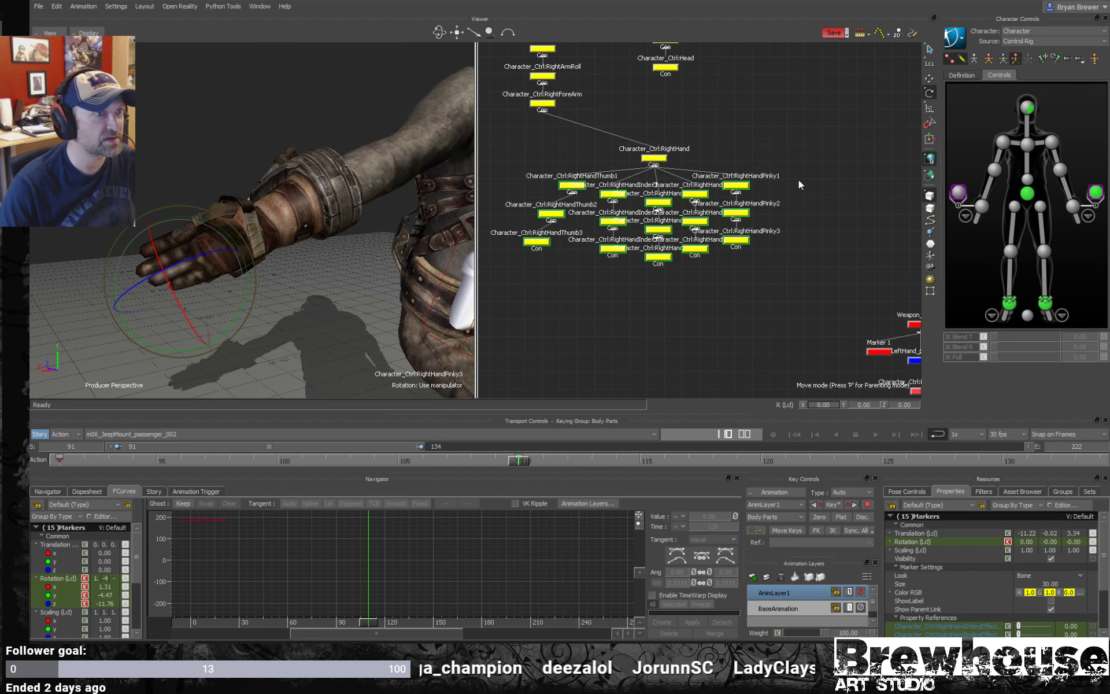
- Spread the right pinky's base joint to about -2.5, 16.7, -8.6 and rotate the ring finger's base joint about 5 degrees on Y
click(736, 185)
mouse_move(204, 321)
mouse_down()
mouse_move(176, 315)
mouse_move(176, 297)
mouse_move(306, 289)
mouse_up()
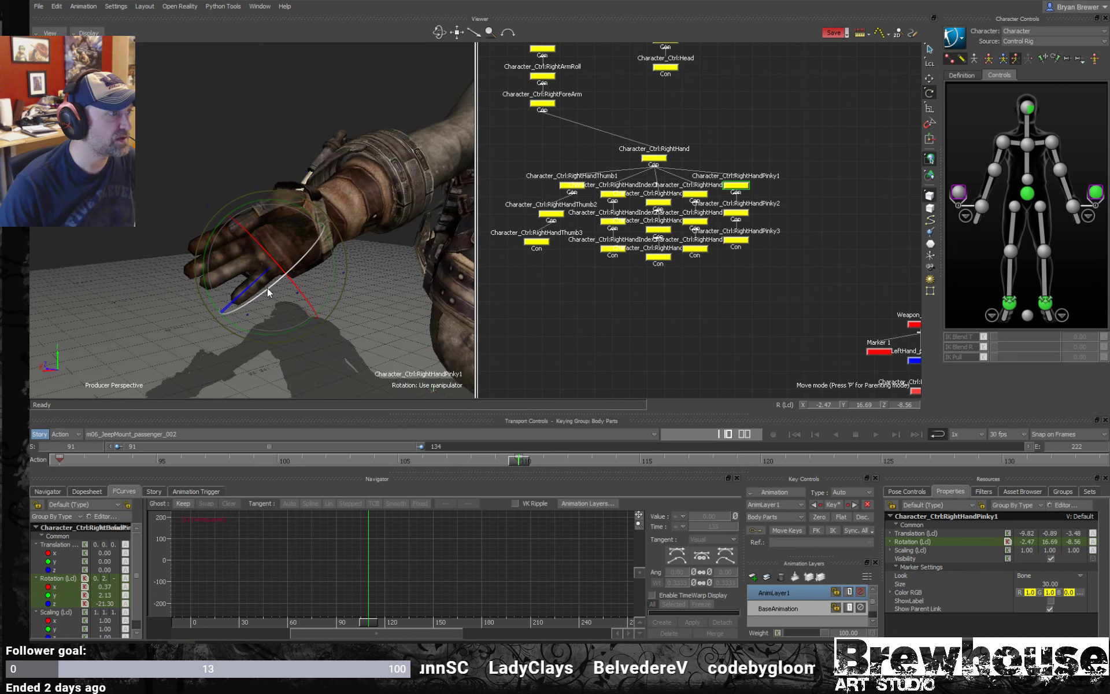
click(241, 248)
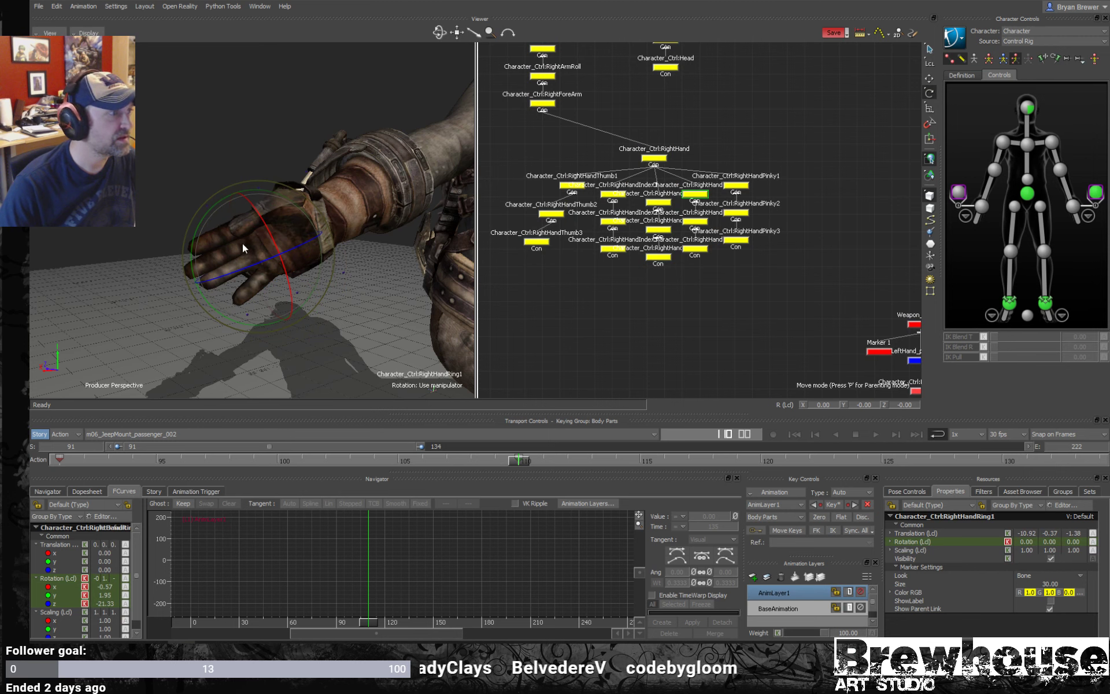
drag(206, 287, 208, 297)
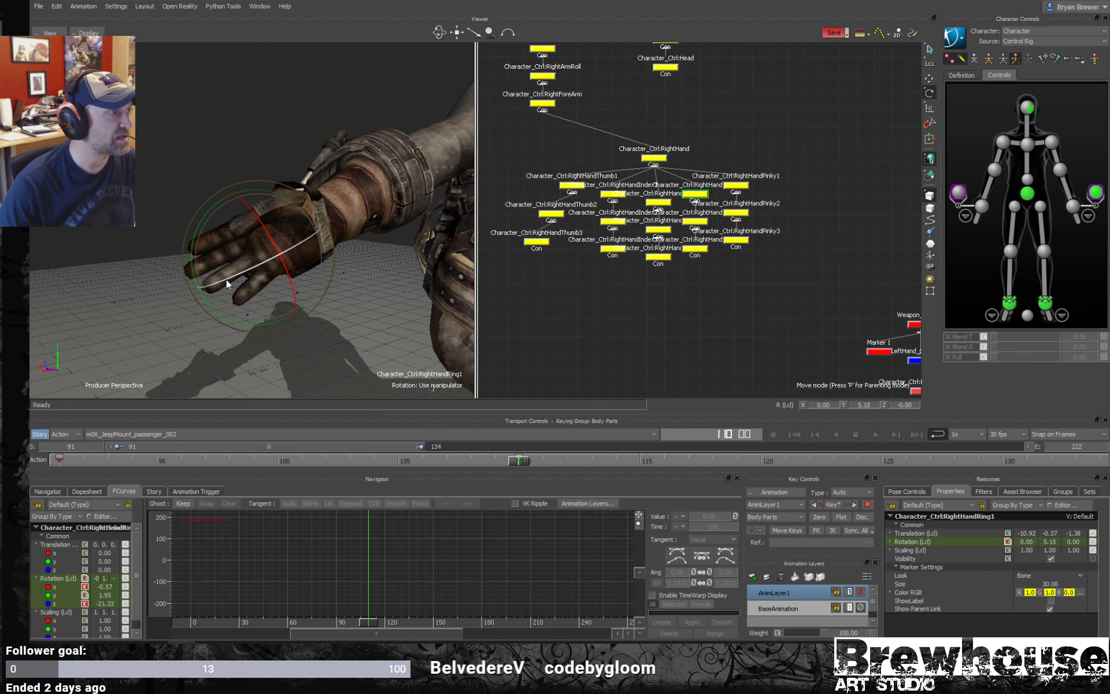
- Spread the right index finger's base joint and rotate the thumb's base and outer joints outward, turning the thumb tip to about 19 degrees on Z
click(614, 202)
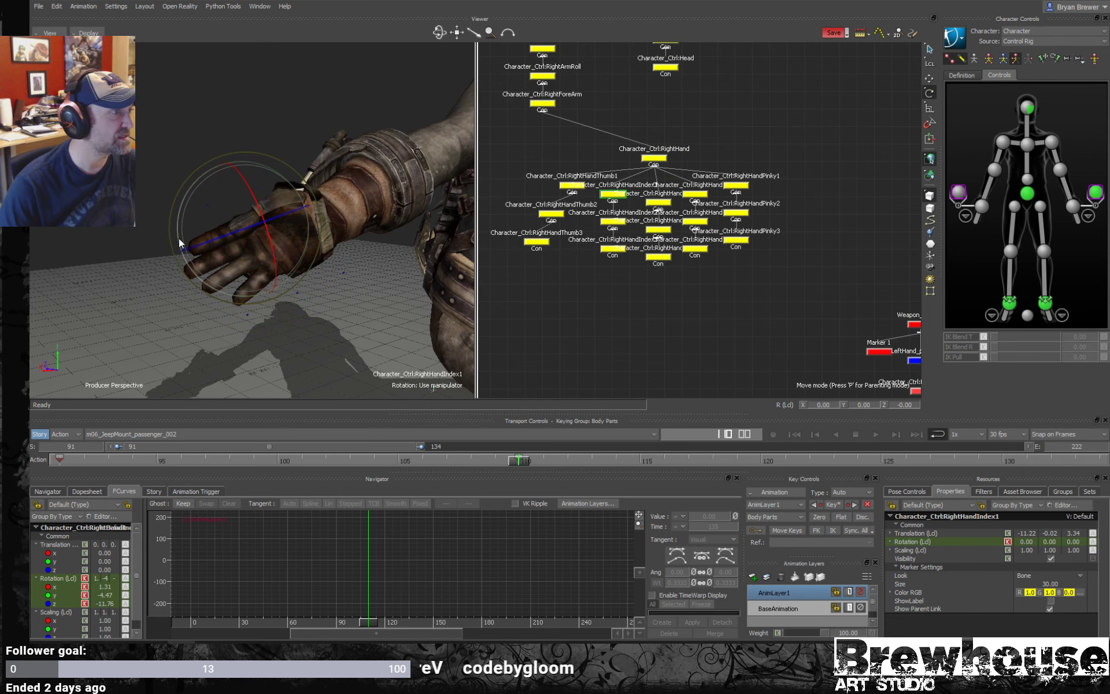
drag(180, 244, 181, 238)
click(581, 185)
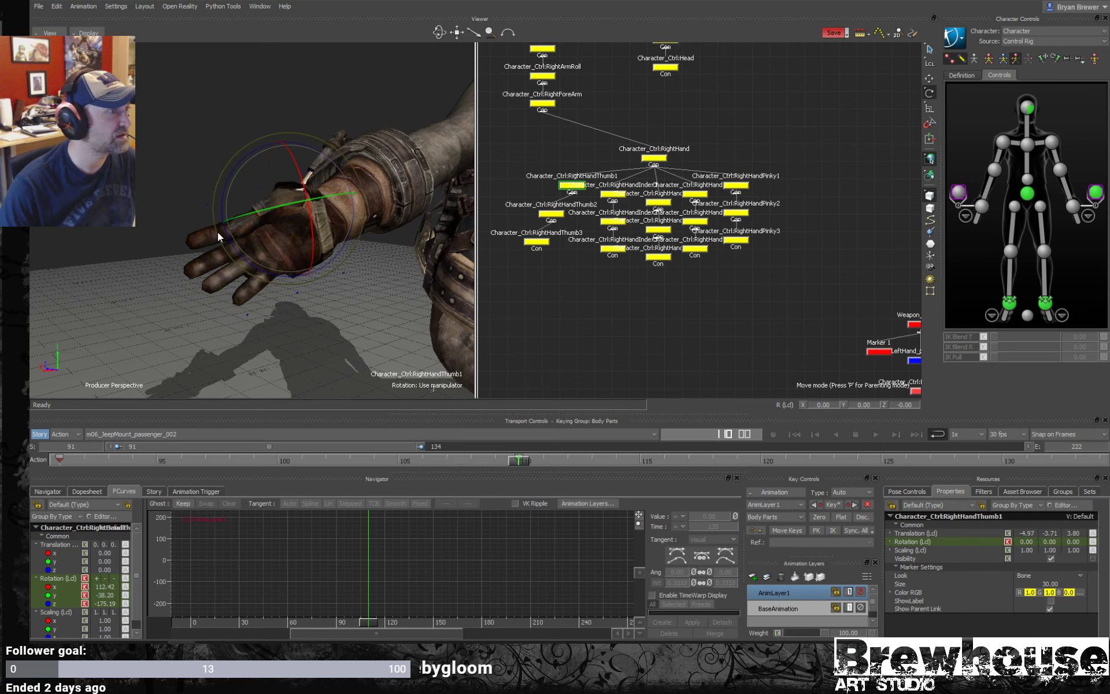
drag(248, 196, 228, 208)
drag(575, 254, 515, 208)
drag(217, 227, 255, 225)
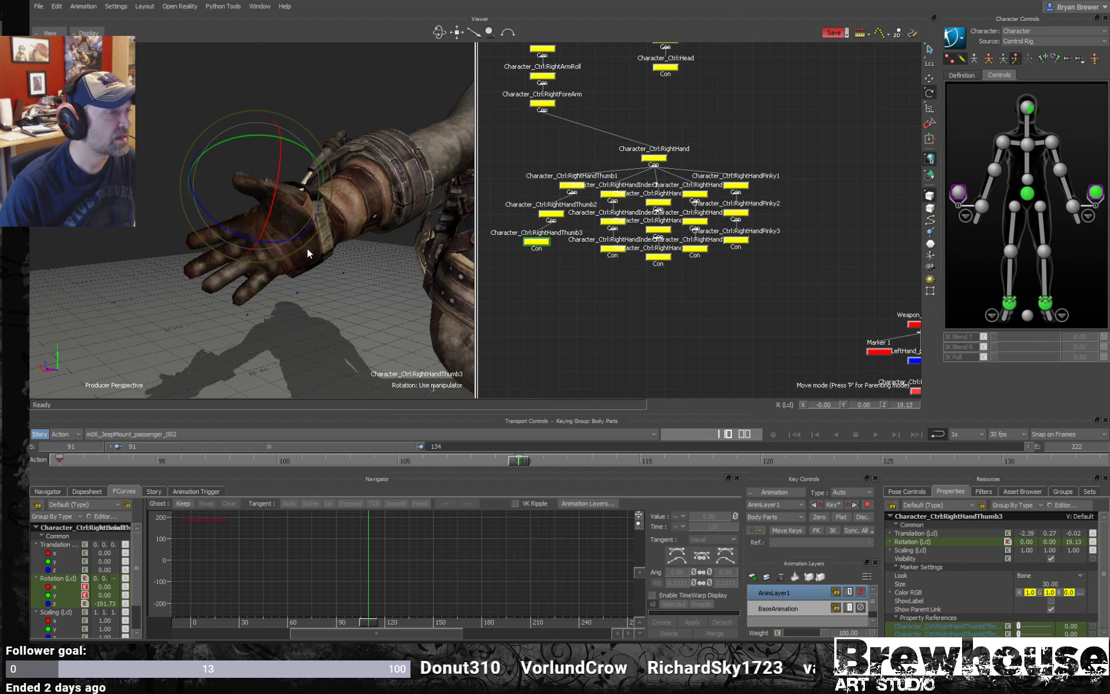
- Rotate the right thumb's tip joint further outward to about 29 degrees on Z, checking it from close up
drag(308, 253, 195, 256)
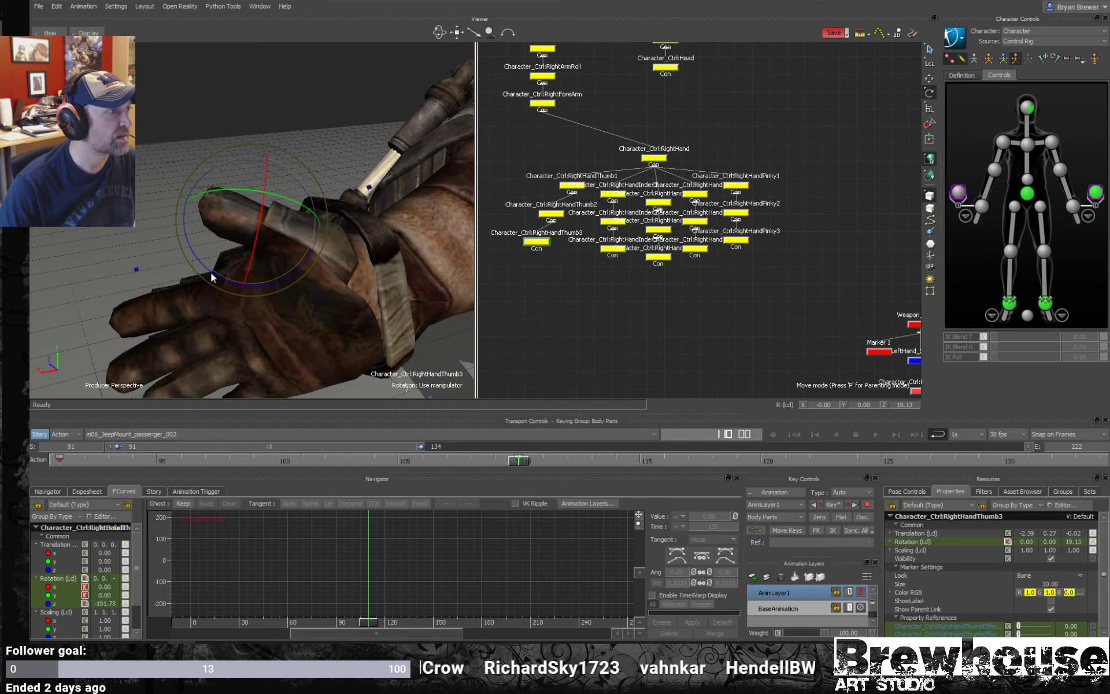
click(267, 247)
click(537, 241)
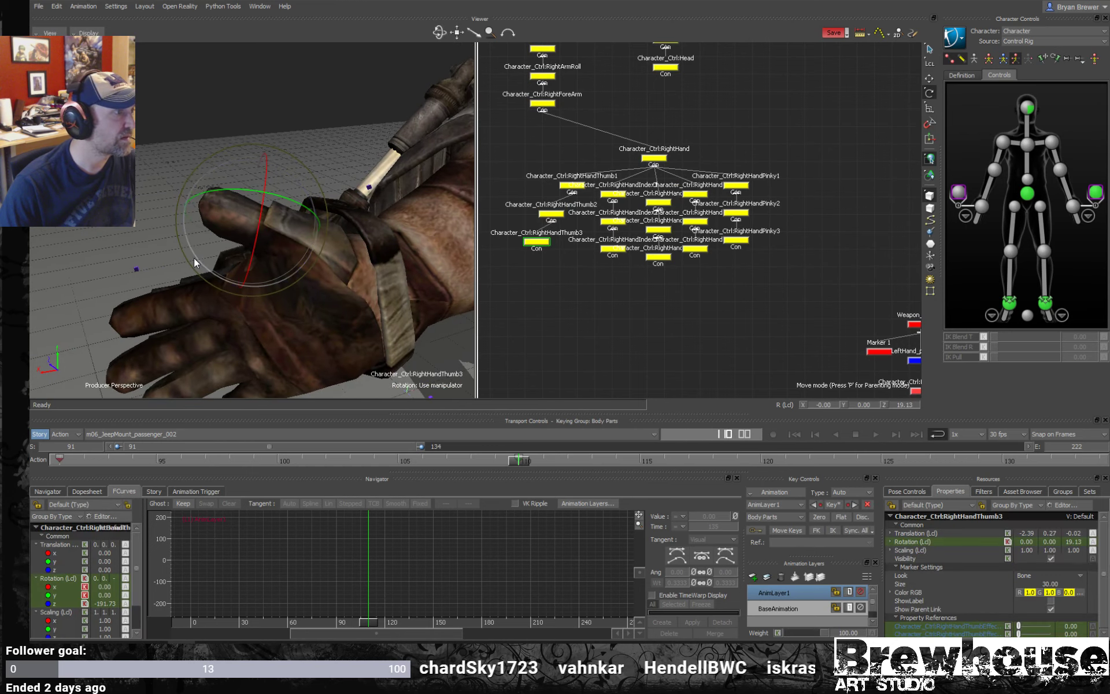
drag(194, 258, 263, 242)
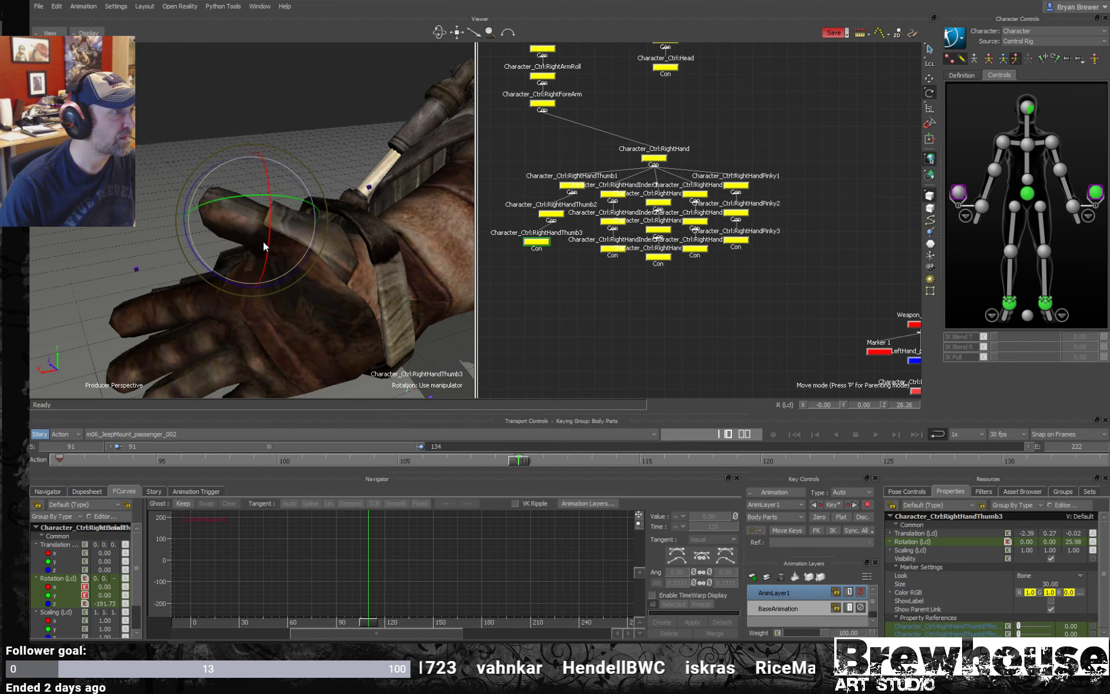
click(564, 291)
- Turn on X-ray display and refine the right thumb's tip and middle joints, rotating the middle joint to about -1 degree on Z
scroll(598, 247, down, 3)
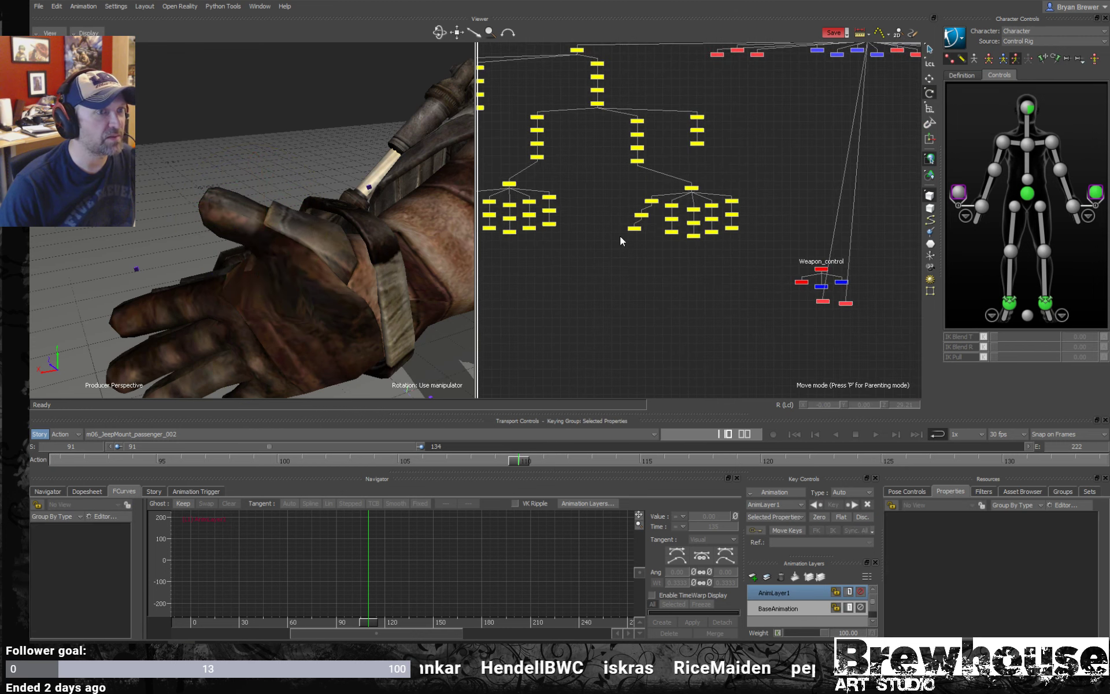
scroll(691, 193, up, 3)
click(643, 186)
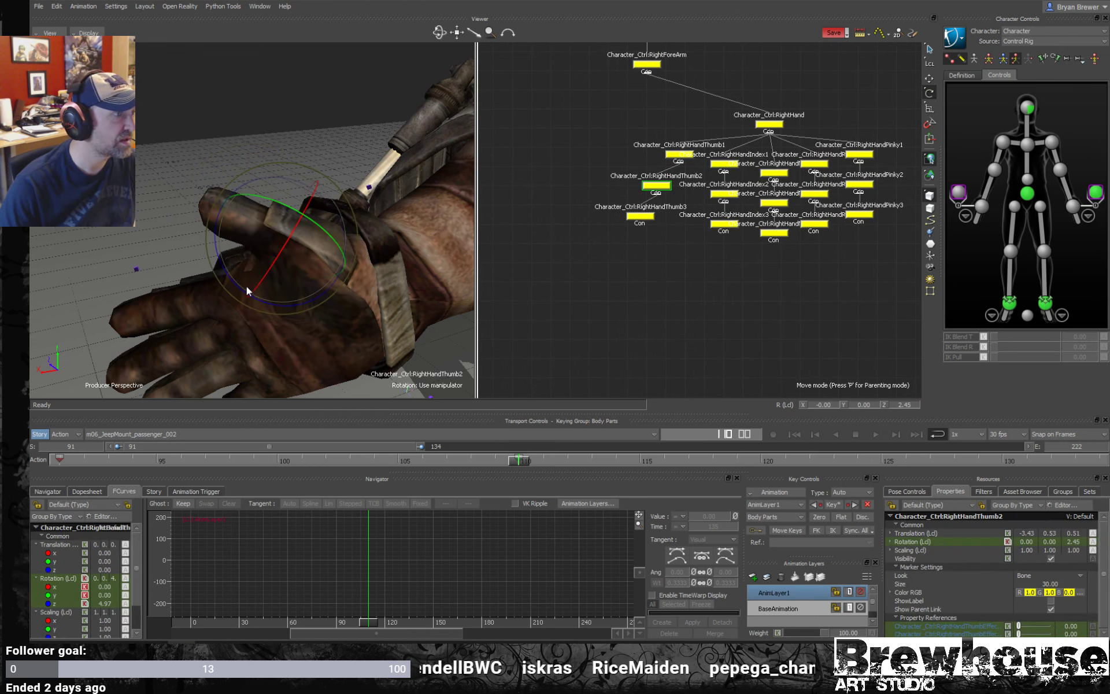
click(269, 250)
key(ctrl+x)
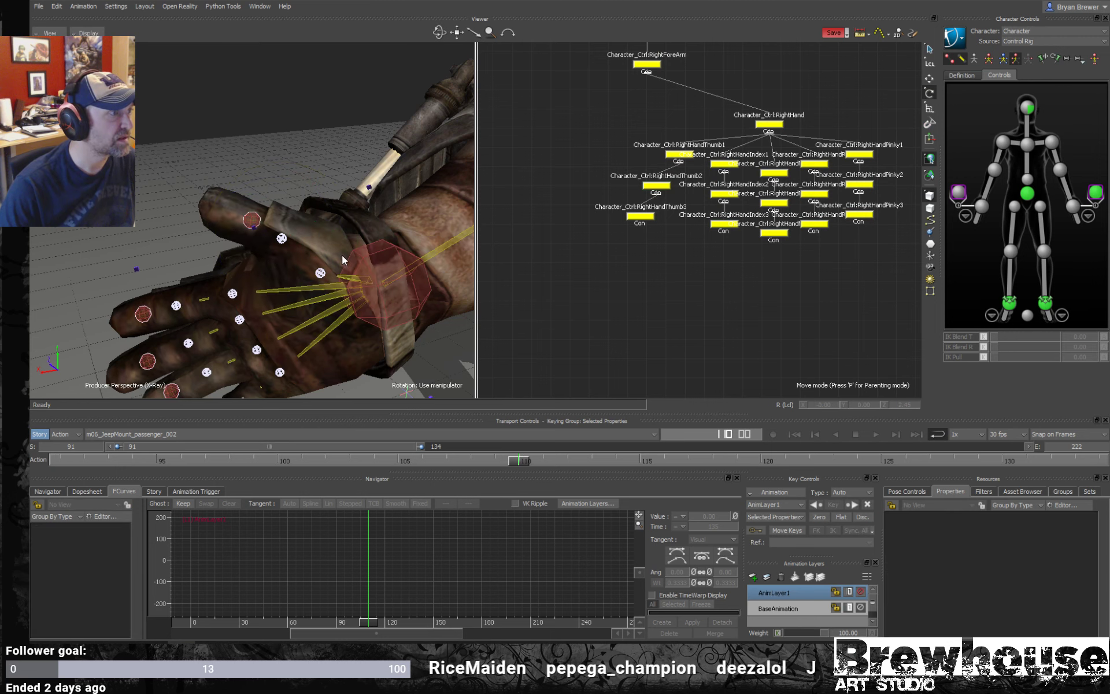
click(639, 217)
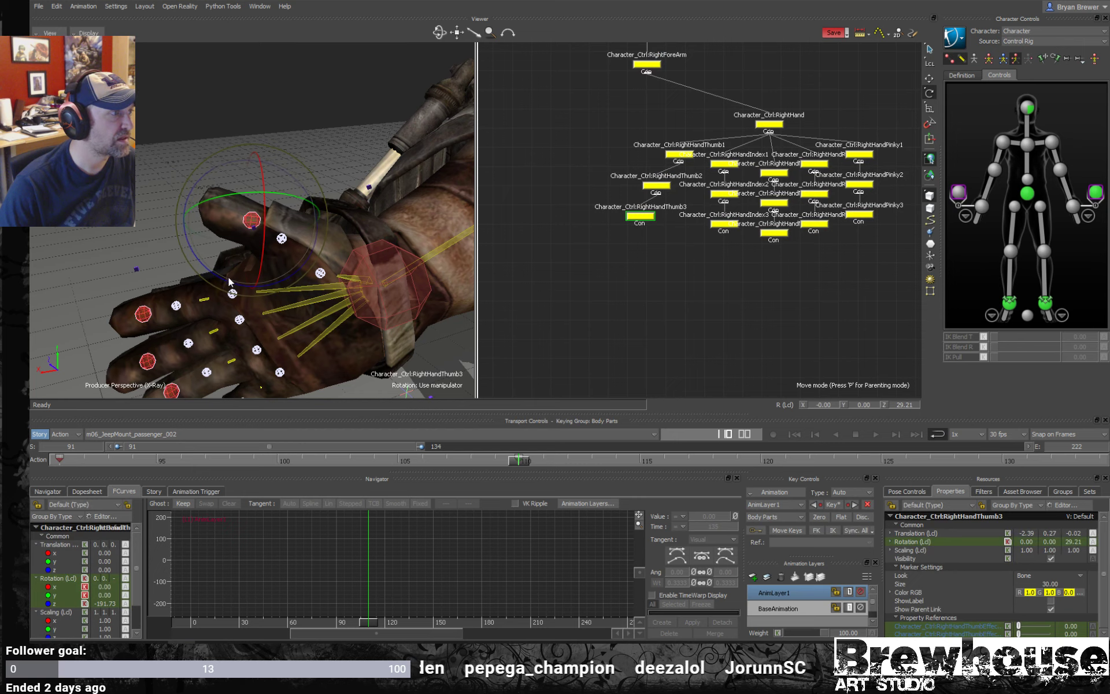
drag(228, 282, 284, 234)
click(656, 185)
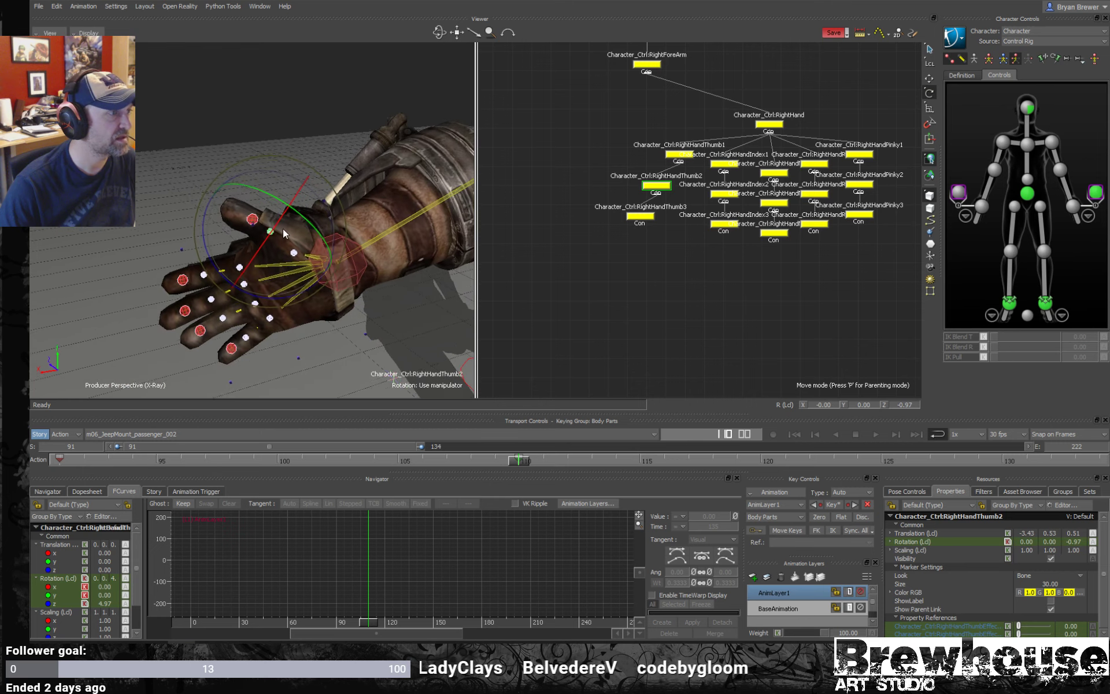
- Rotate the right ring finger's base joint to about 8 degrees and the middle finger's base joint to about 7 degrees on Y
ctrl+shift+drag(354, 256, 398, 219)
click(814, 164)
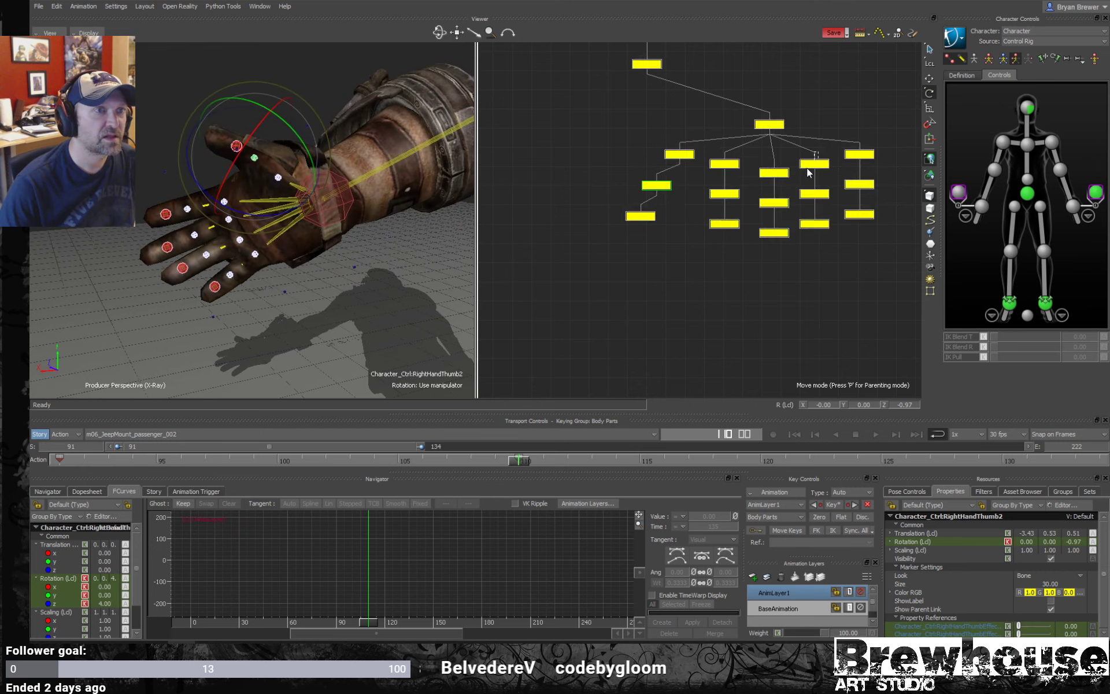
drag(222, 306, 213, 290)
click(775, 172)
shift+click(214, 287)
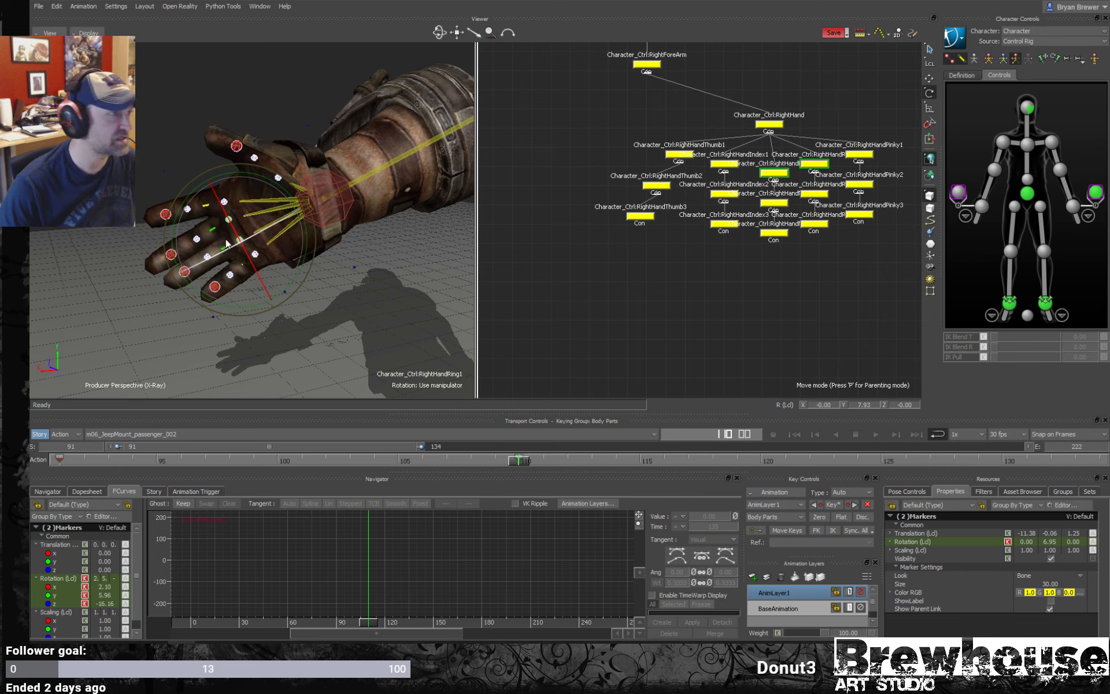
drag(203, 297, 203, 298)
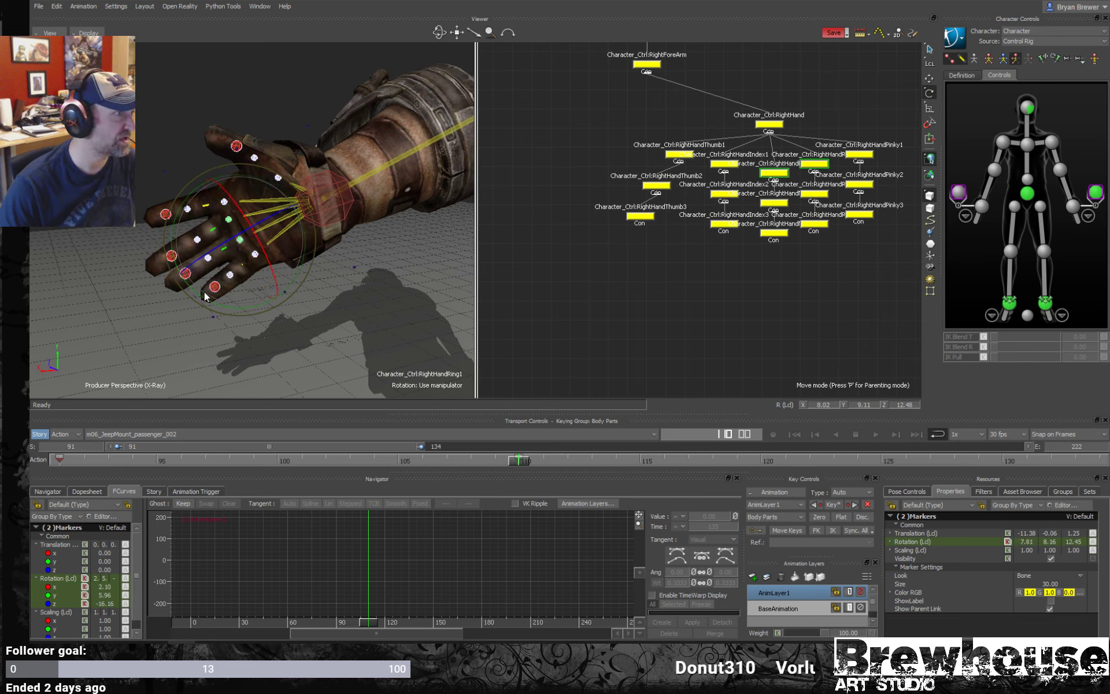
key(ctrl+z)
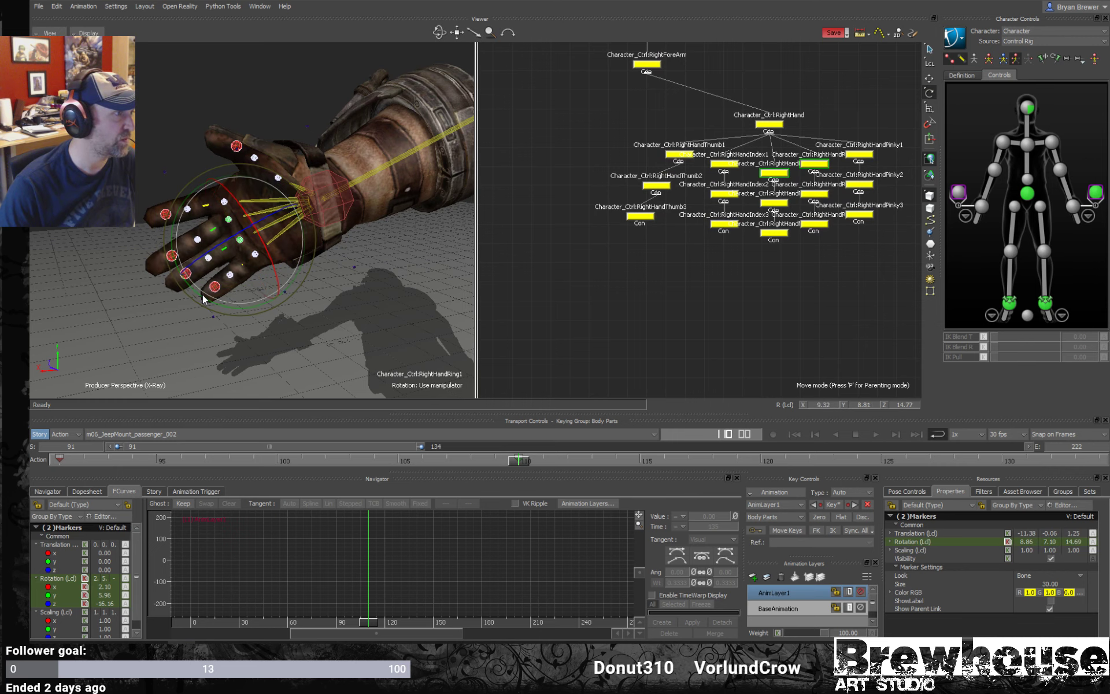
ctrl+shift+drag(206, 301, 220, 289)
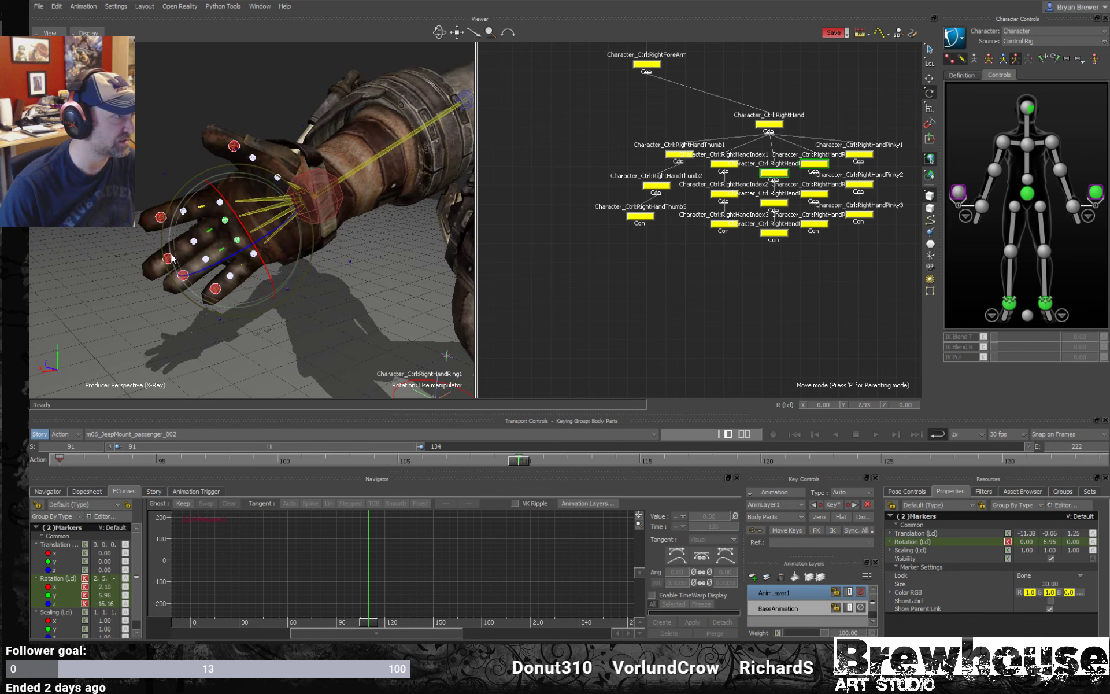
- Rotate the right index finger's base joint to about -8.6 degrees on Y
drag(171, 257, 151, 174)
click(227, 200)
ctrl+drag(290, 228, 168, 205)
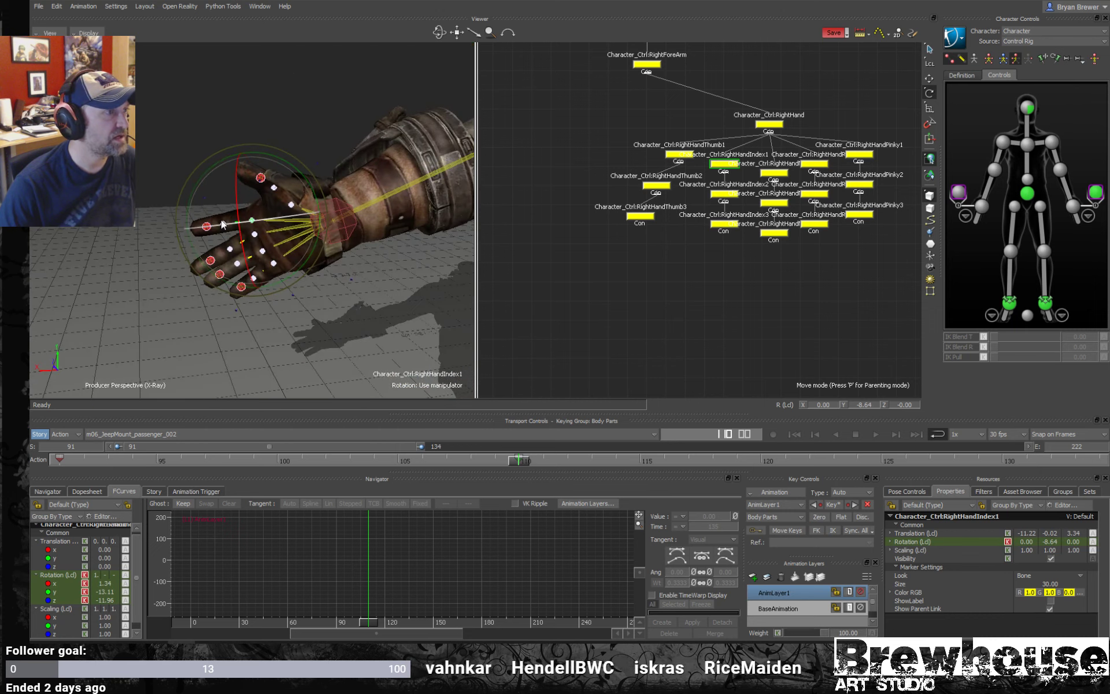
- Select all finger joints of both hands in the schematic and set their marker look to Stick
shift+drag(723, 237, 654, 231)
mouse_move(855, 278)
mouse_down()
mouse_move(597, 155)
mouse_move(537, 112)
mouse_up()
scroll(679, 231, up, 3)
scroll(679, 231, down, 3)
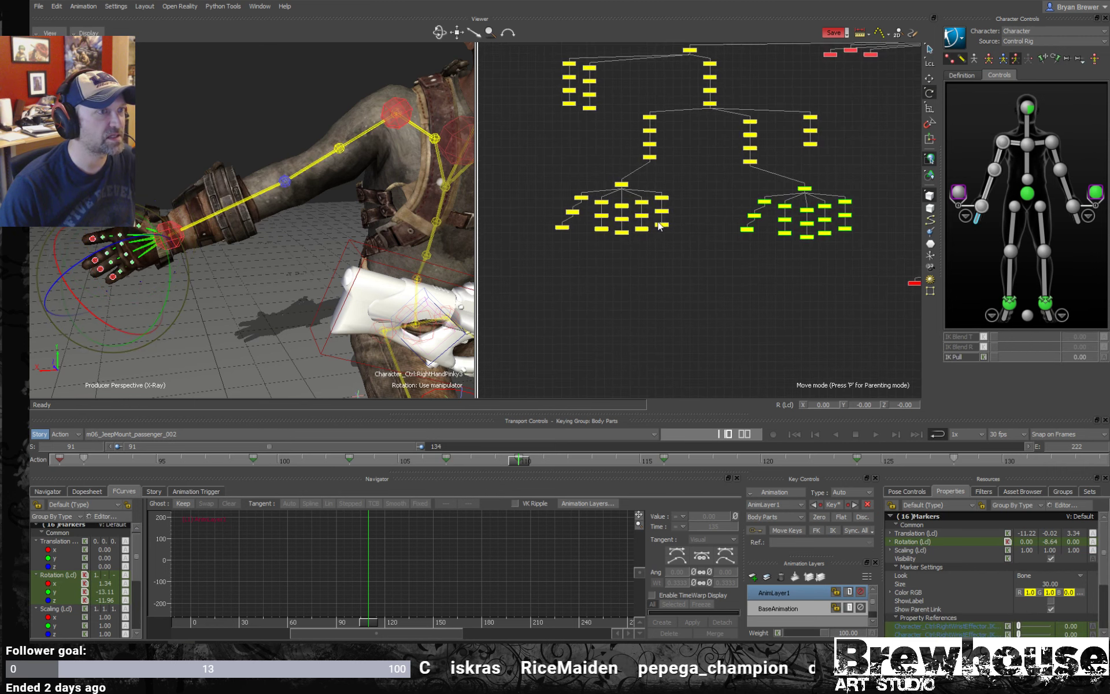
shift+drag(560, 205, 556, 207)
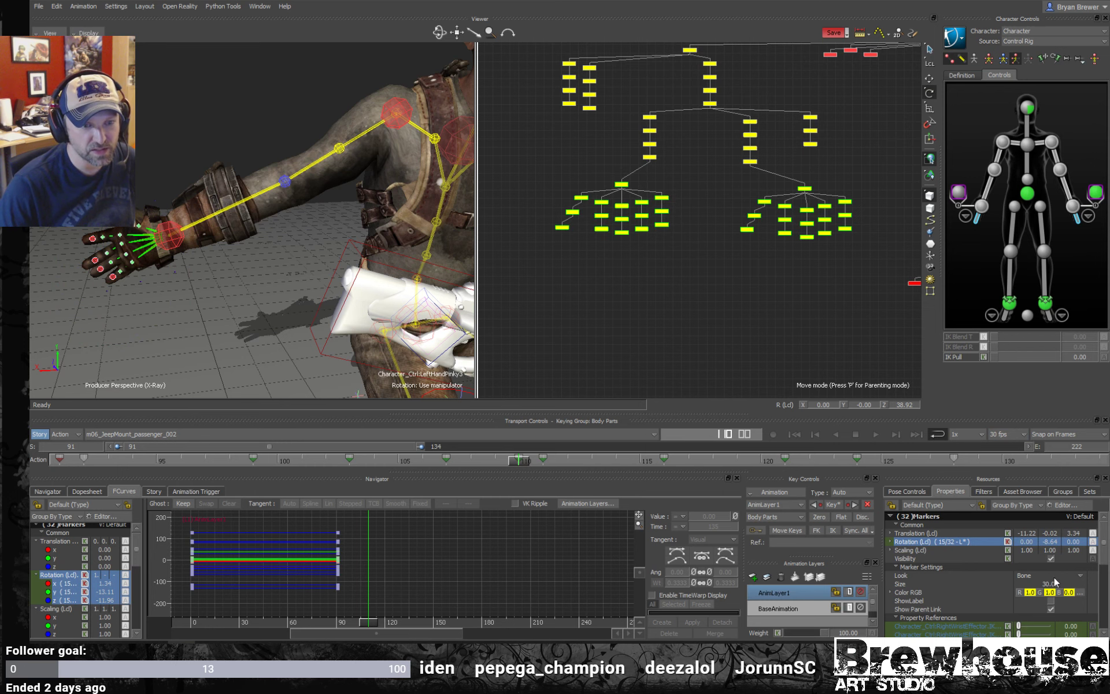
click(1041, 575)
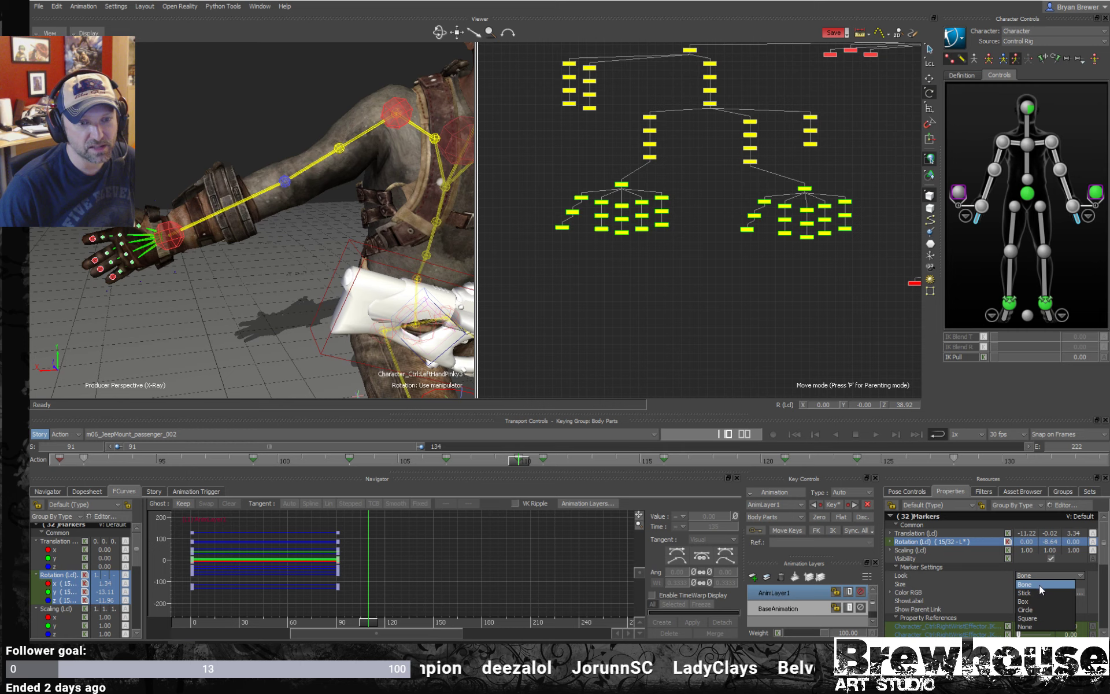
click(1025, 592)
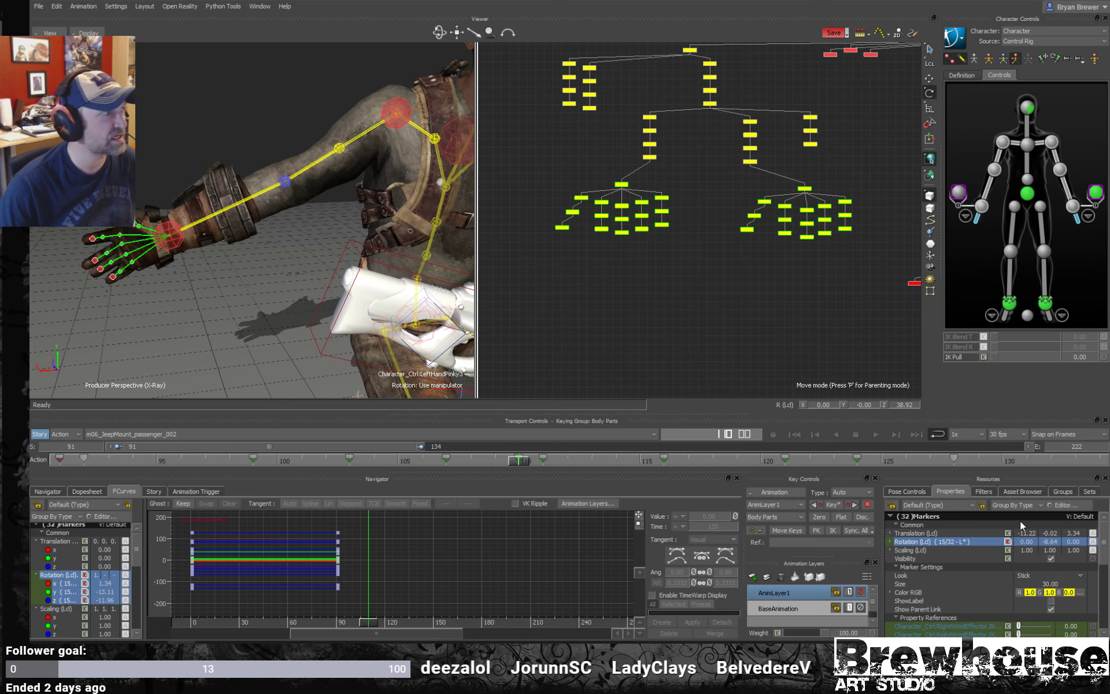
click(618, 317)
- Play back the range and select the right hand's index, middle, ring and pinky joints in the schematic
ctrl+shift+drag(301, 271, 207, 260)
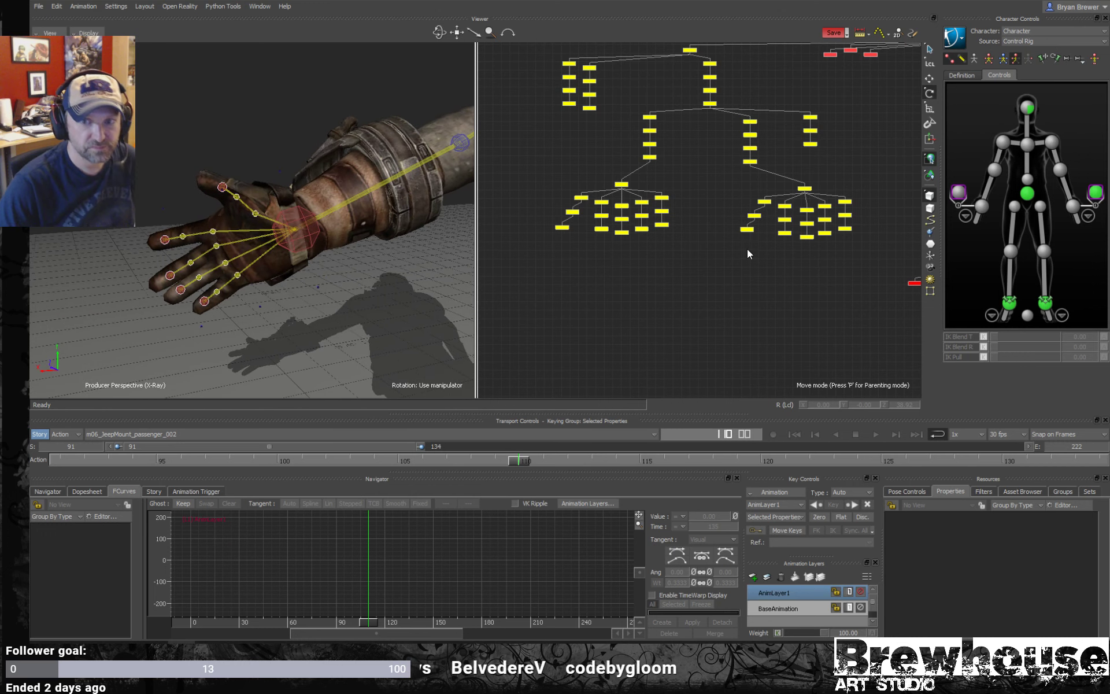
key(space)
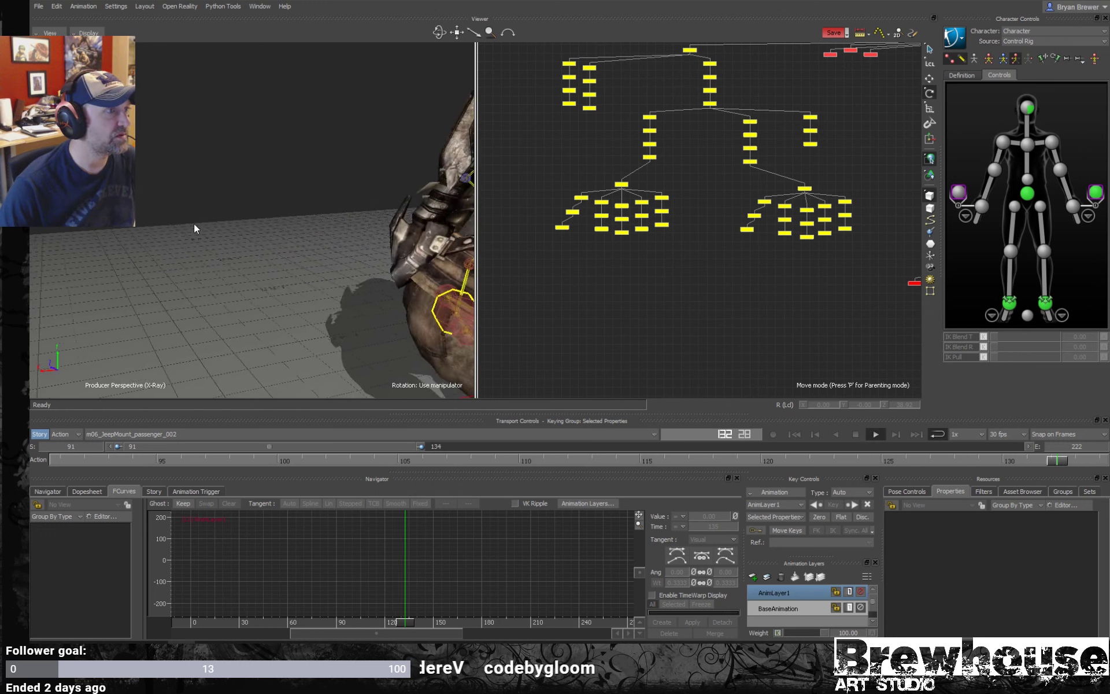
drag(844, 265, 776, 198)
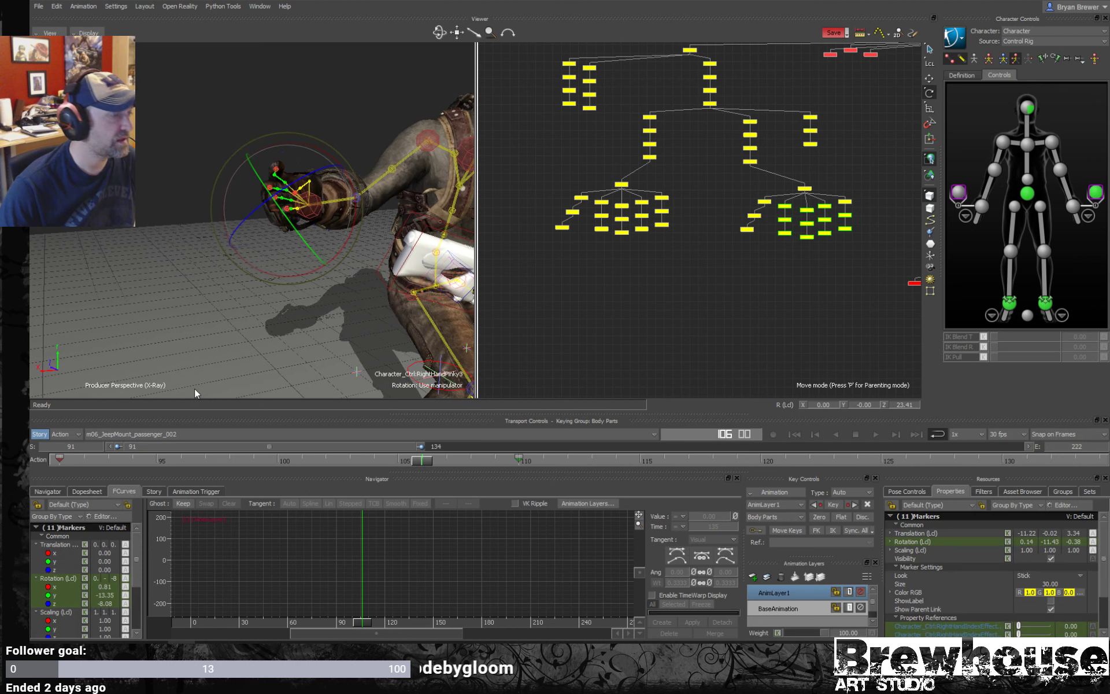
click(329, 253)
- Turn off X-ray display and scrub between frames 91 and 110 to check the right hand's motion from several angles
drag(354, 460, 336, 480)
key(ctrl+alt+x)
ctrl+shift+drag(332, 296, 46, 458)
ctrl+shift+drag(368, 336, 301, 329)
drag(58, 461, 29, 436)
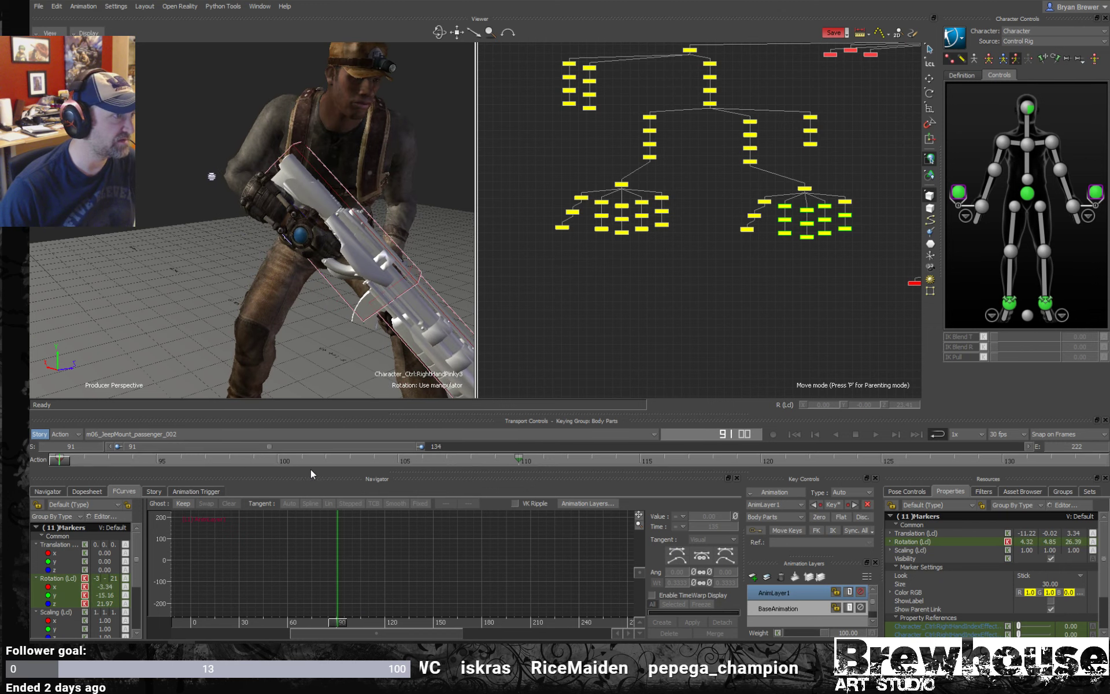
drag(60, 466, 517, 487)
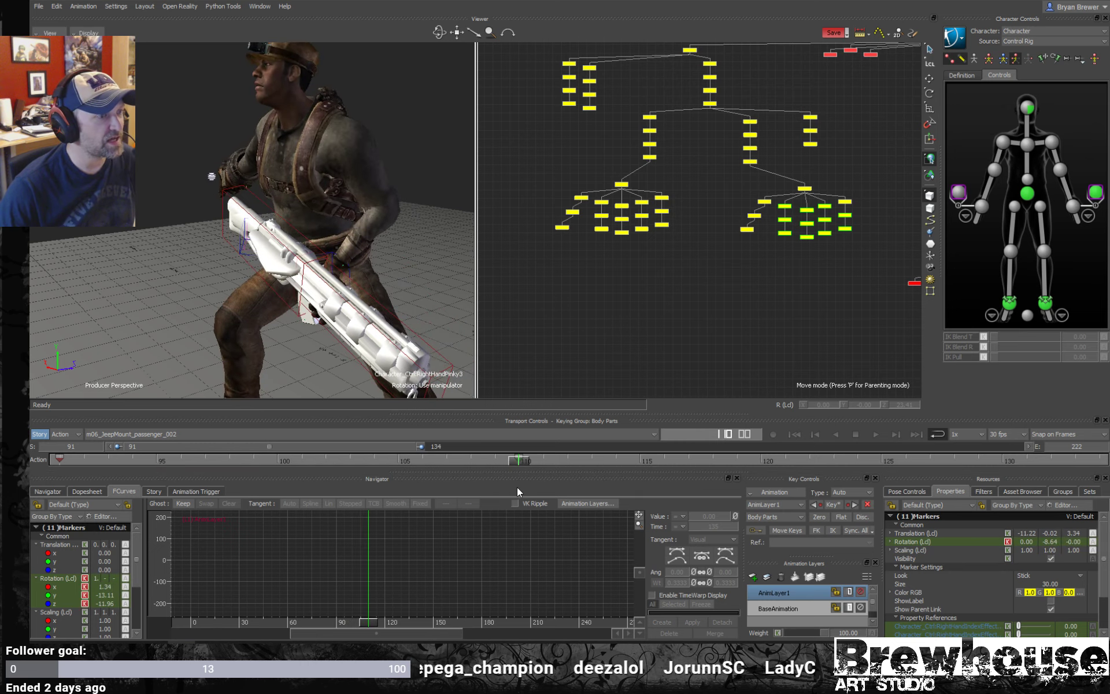
- Frame the open right hand at frame 110, store it as a new character pose and expand the Poses folder
alt+drag(251, 300, 355, 297)
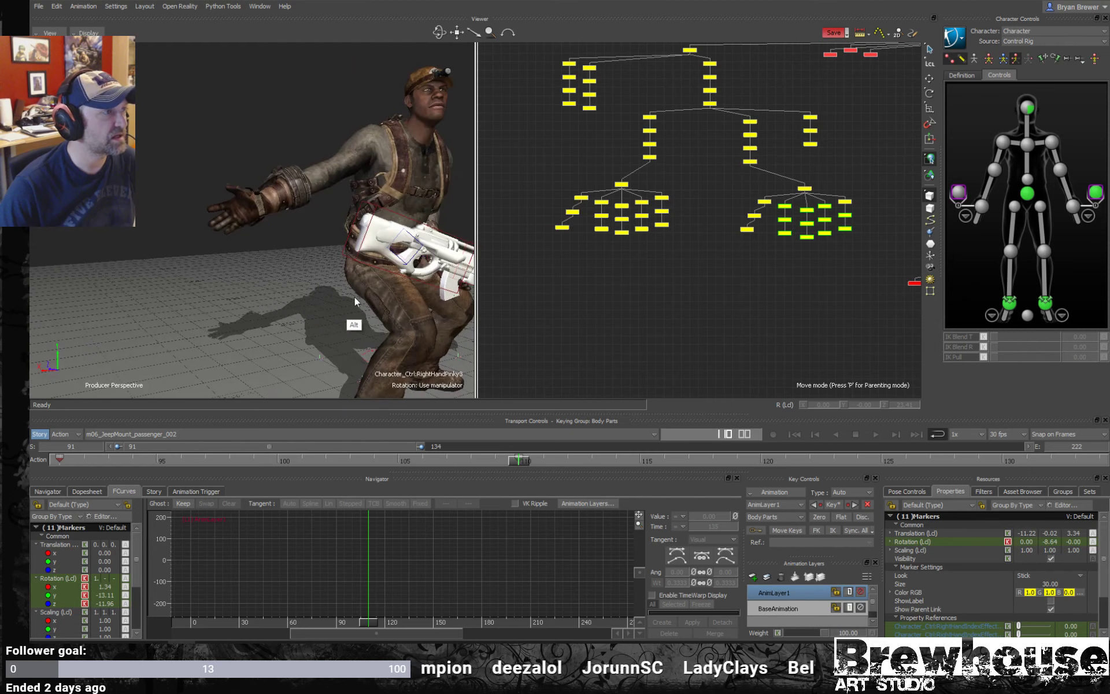
click(908, 492)
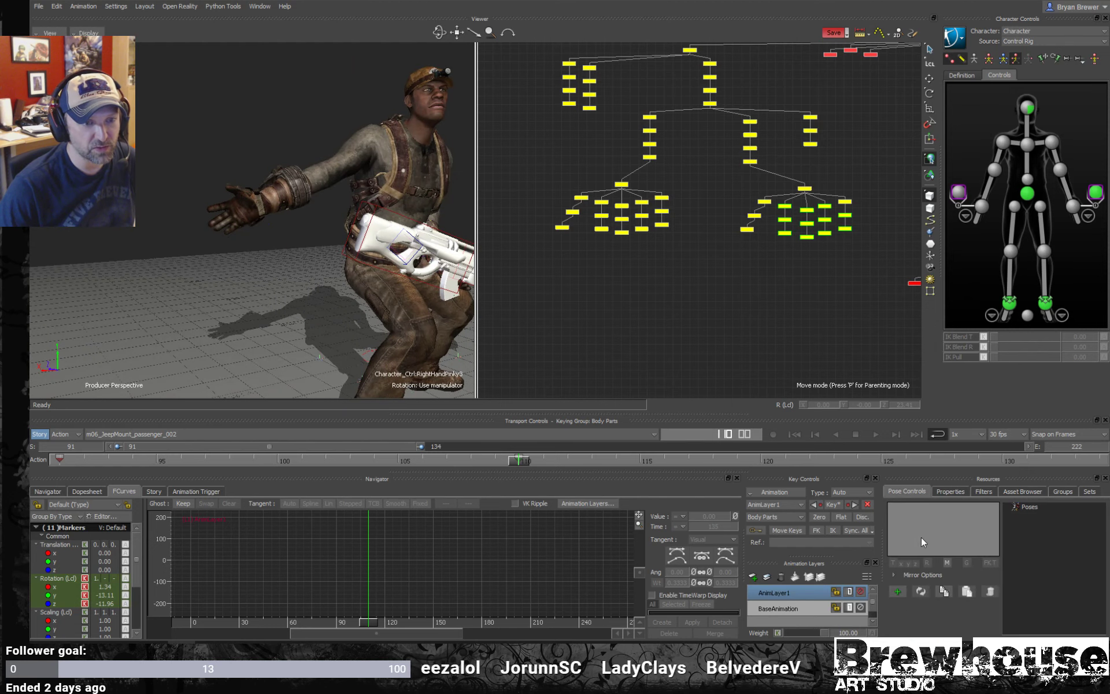
scroll(398, 265, up, 10)
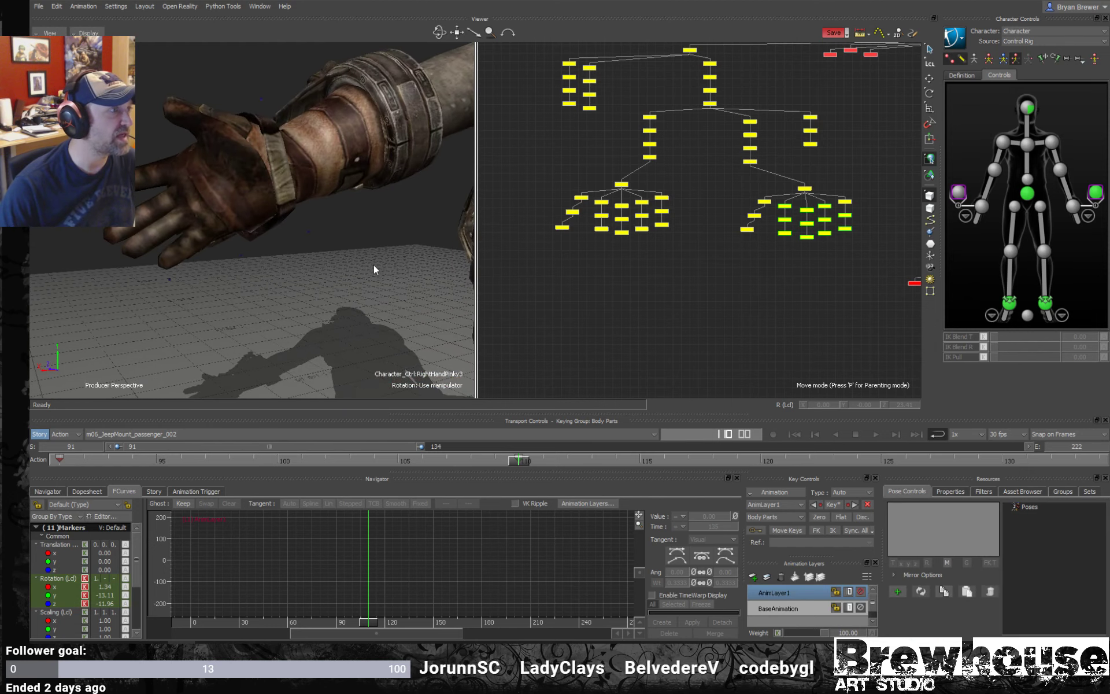
alt+drag(390, 271, 393, 265)
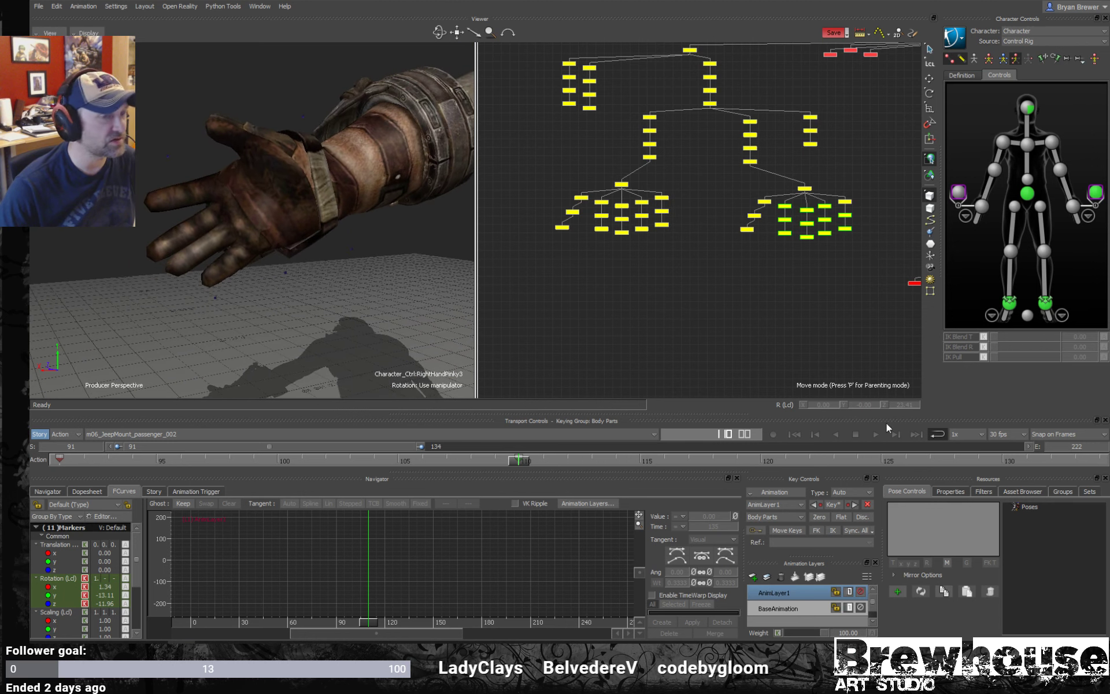
click(896, 593)
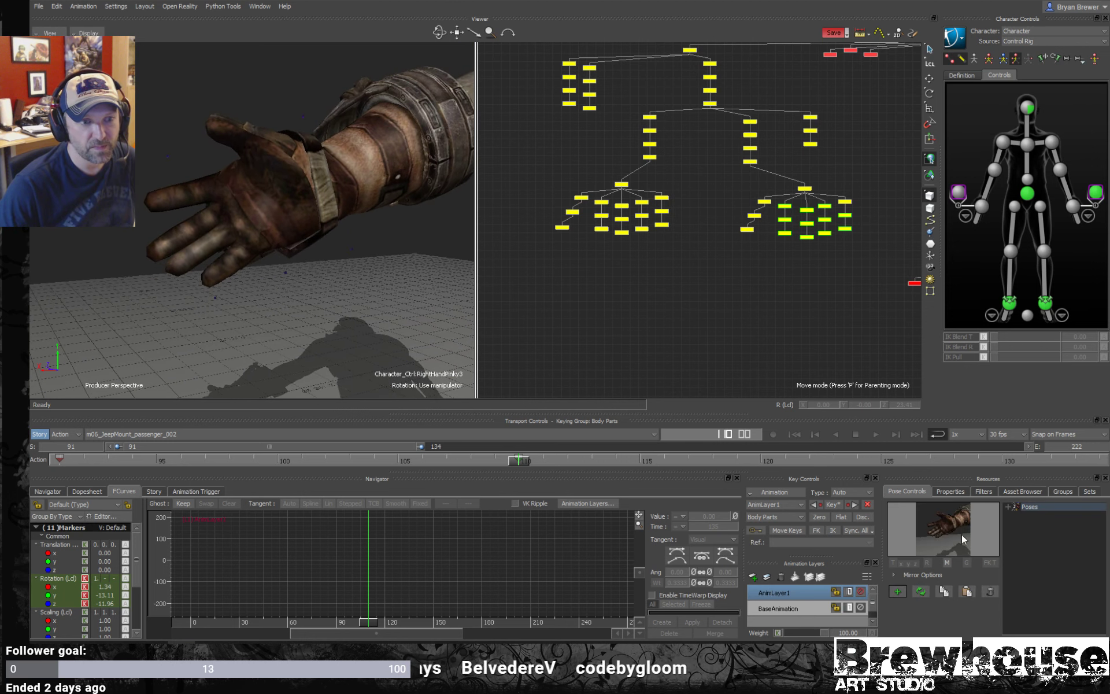
click(1015, 507)
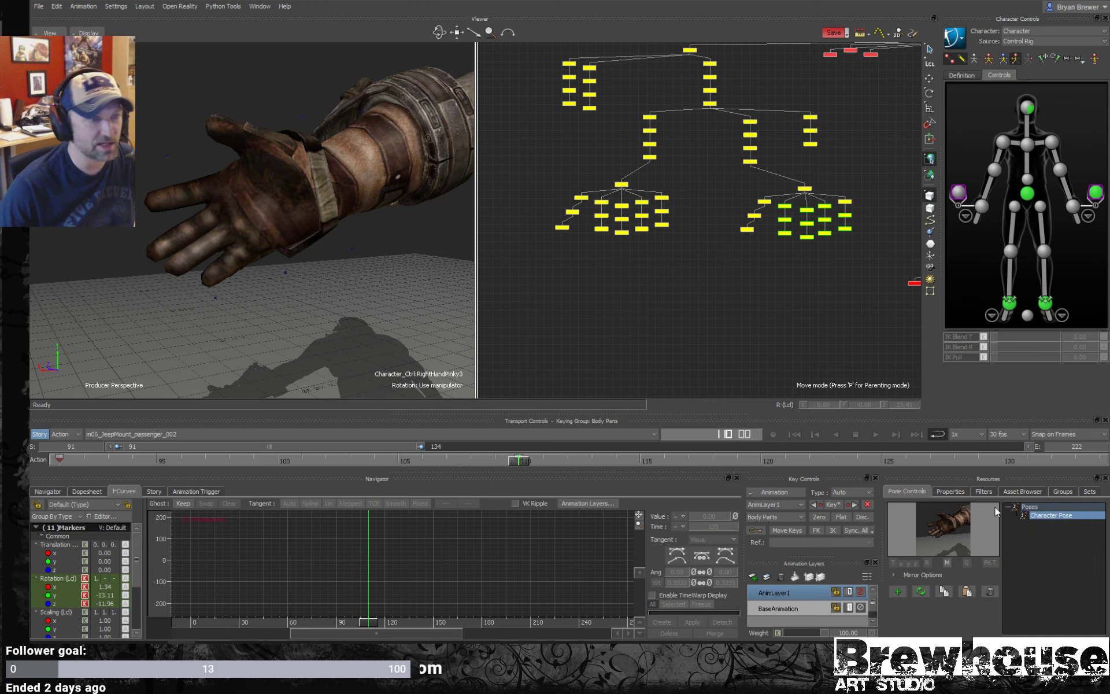
- Select all right-hand finger joints including the thumb and make BaseAnimation the active animation layer
drag(293, 283, 299, 468)
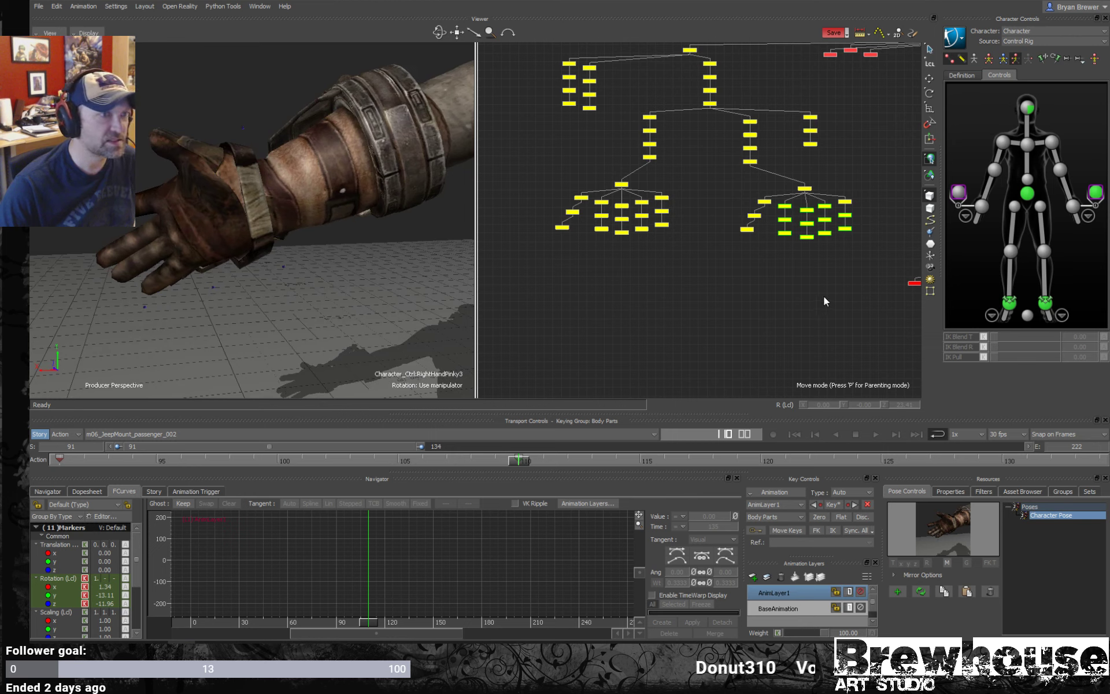
drag(917, 255, 726, 194)
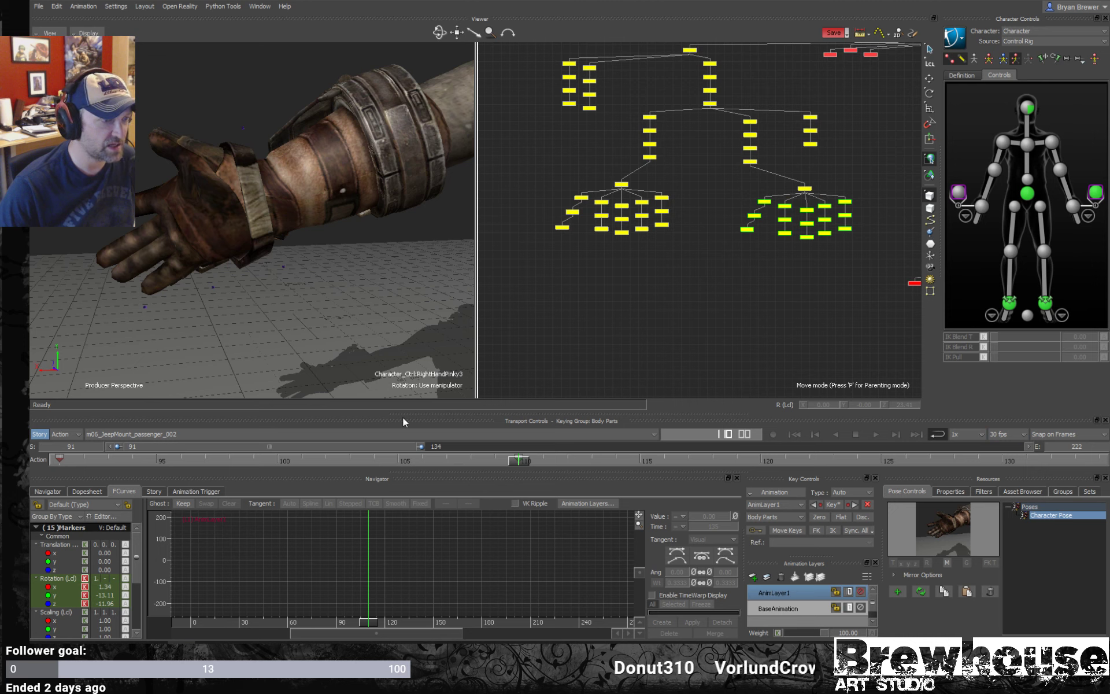
click(775, 608)
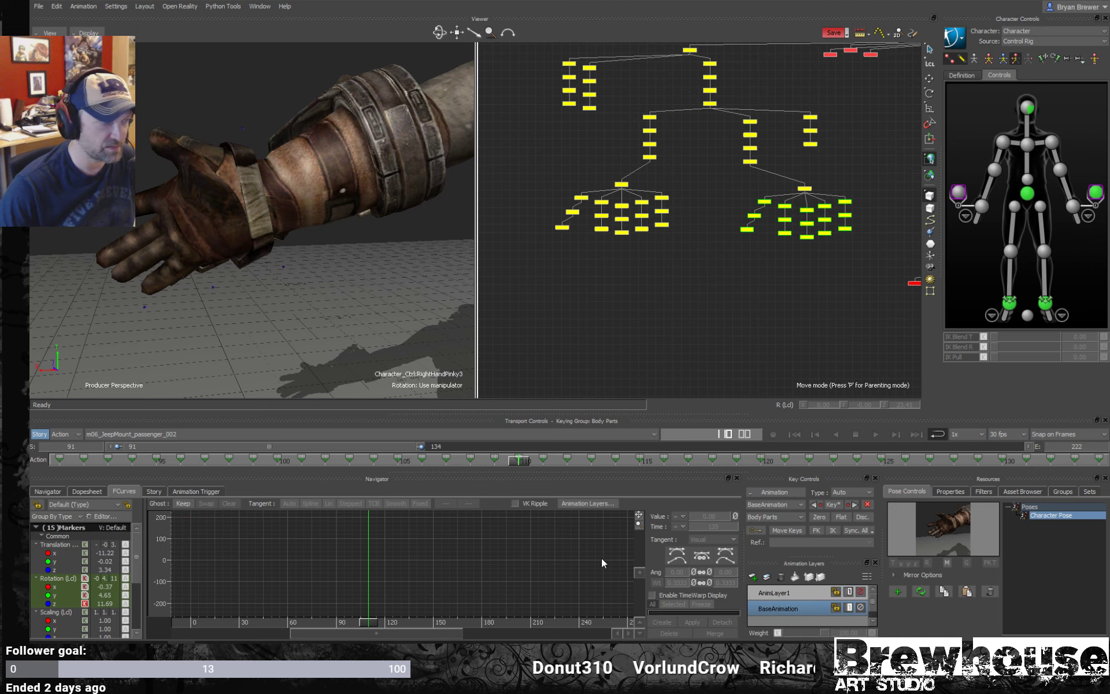
- Delete all the right-hand finger rotation keys on BaseAnimation and key the finger joints once at frame 91
key(a)
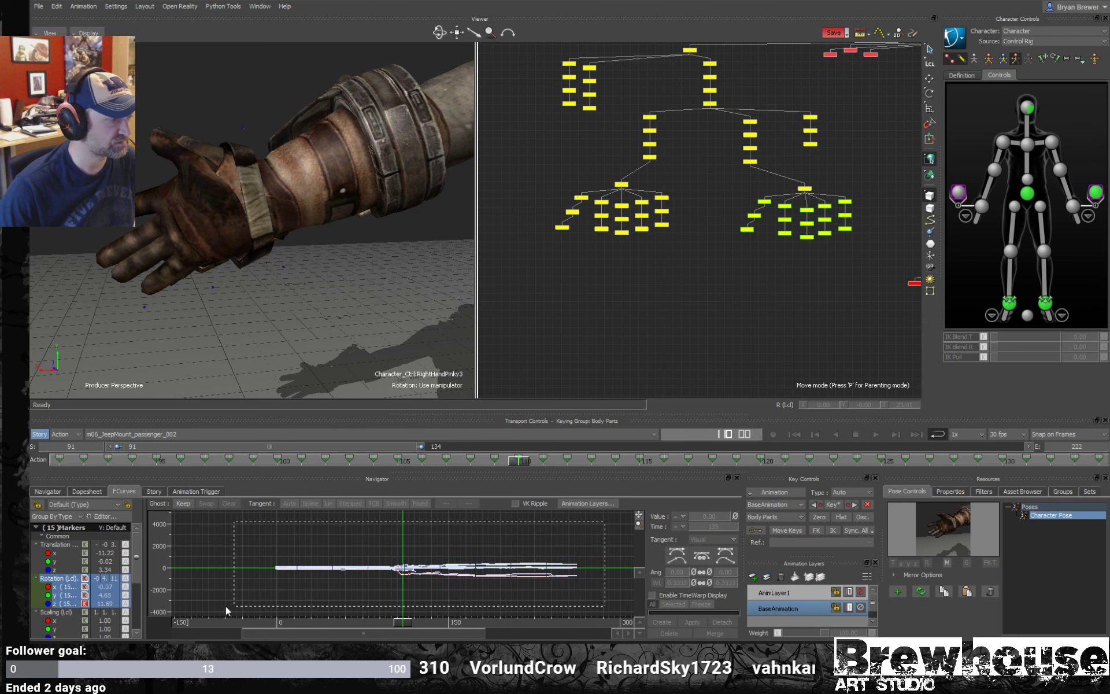
key(ctrl+a)
click(65, 460)
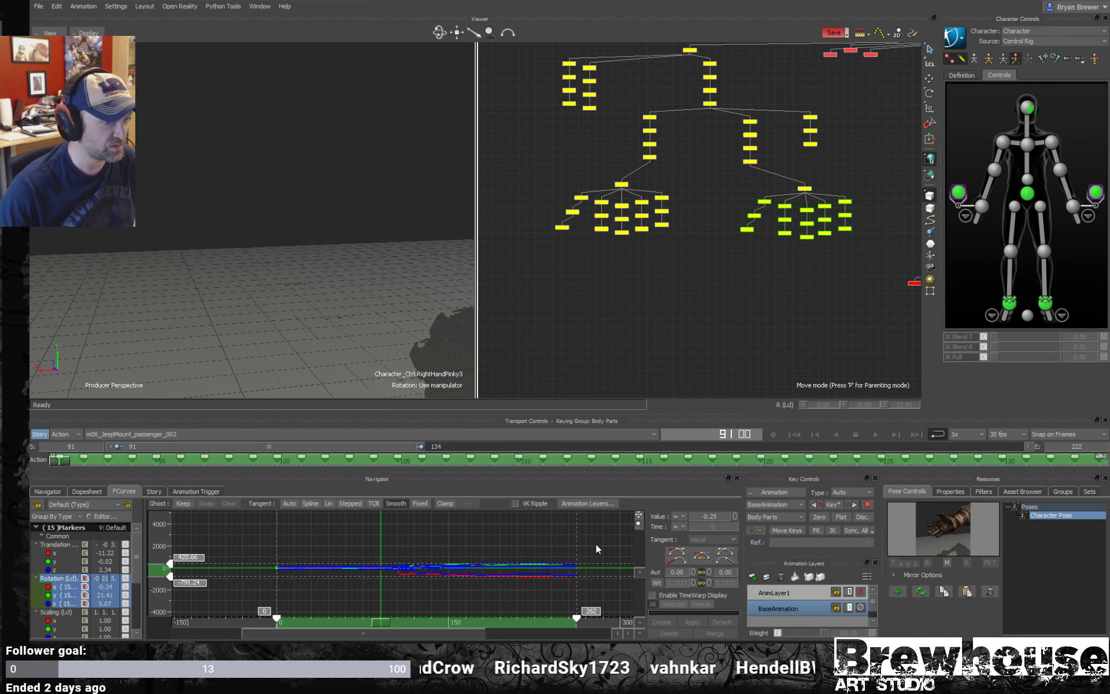
drag(614, 526, 326, 585)
key(Delete)
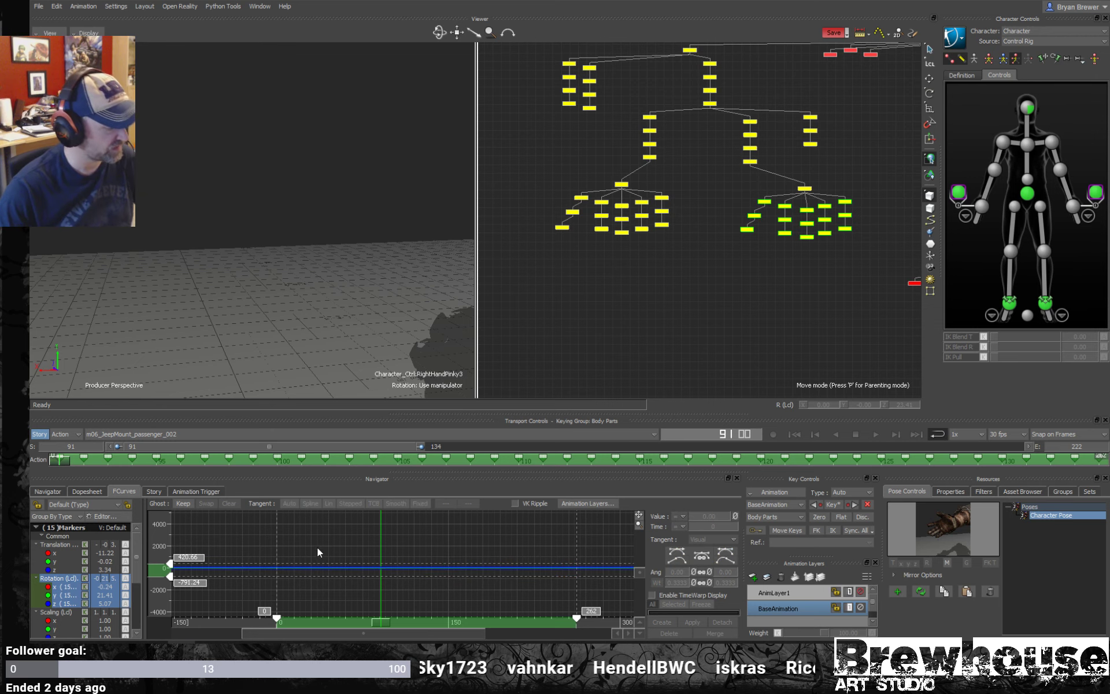
click(345, 541)
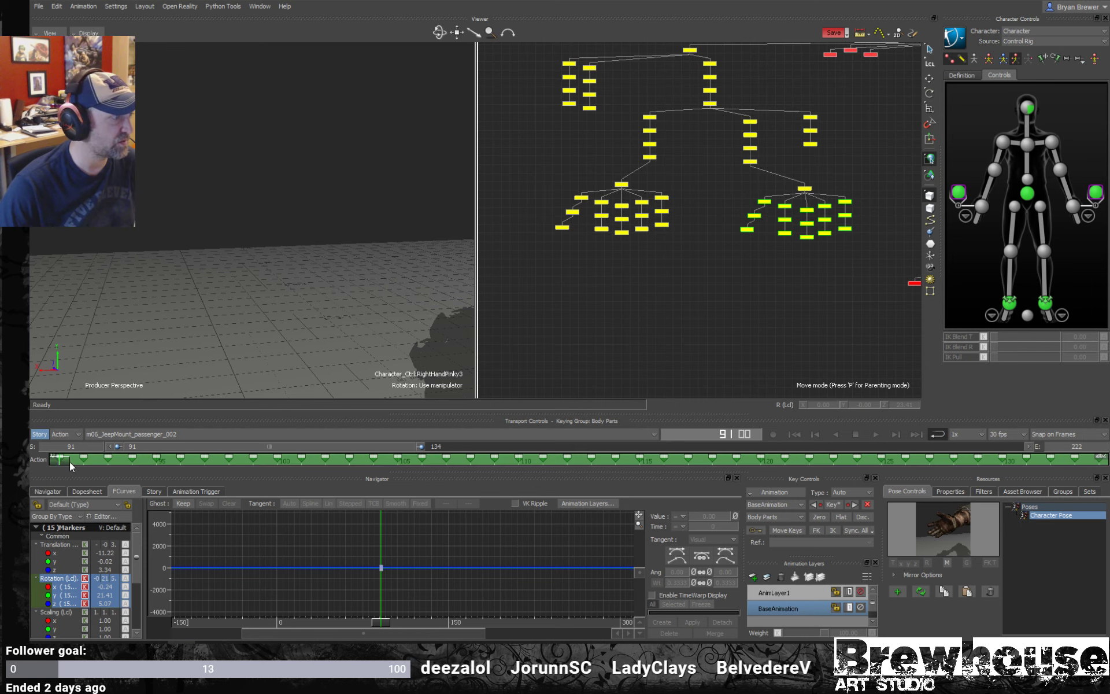
- Make AnimLayer1 active and apply the stored open-hand pose to the right-hand finger joints at frame 110, keying it
mouse_move(69, 461)
mouse_down()
mouse_move(545, 483)
mouse_move(518, 483)
mouse_up()
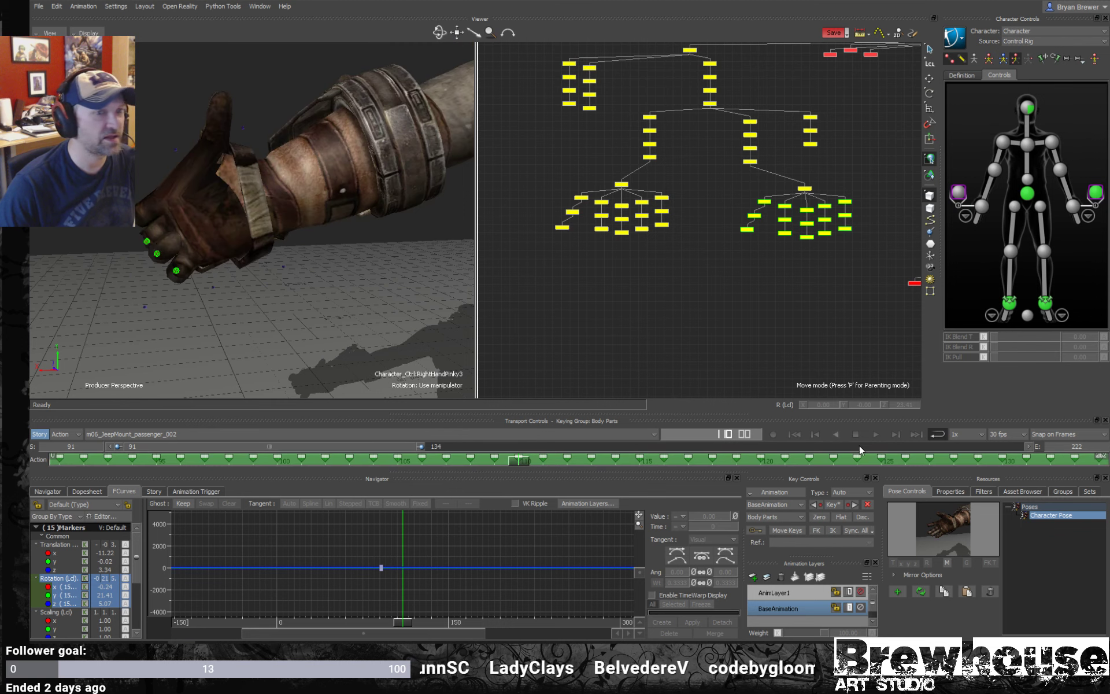
click(782, 593)
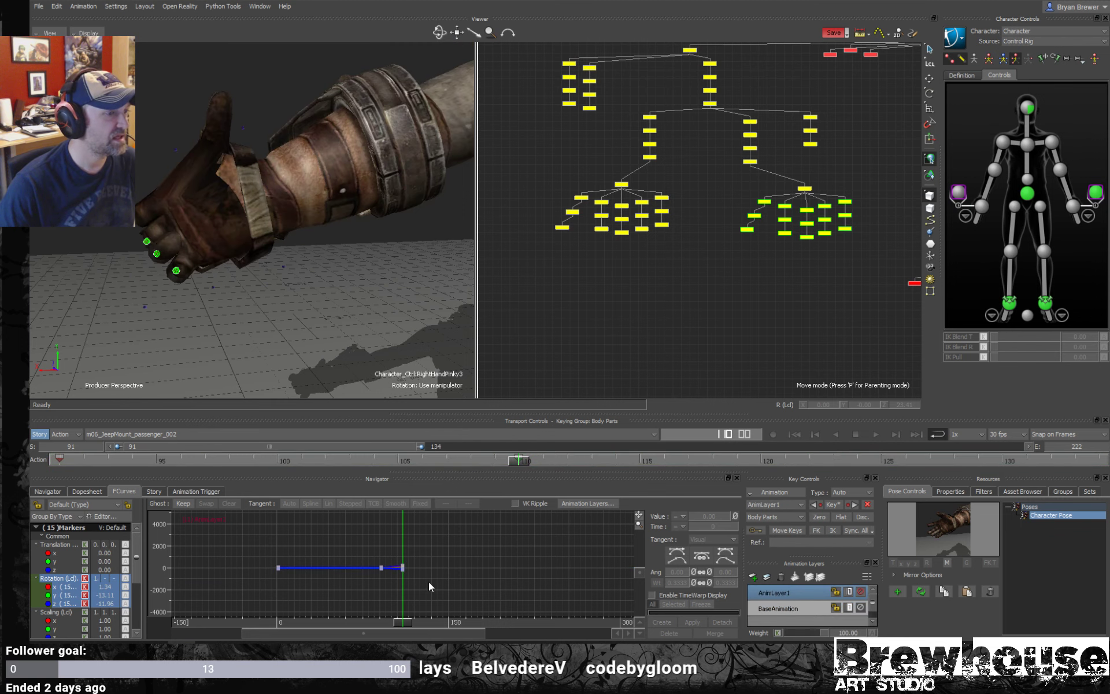
middle_drag(354, 328, 373, 354)
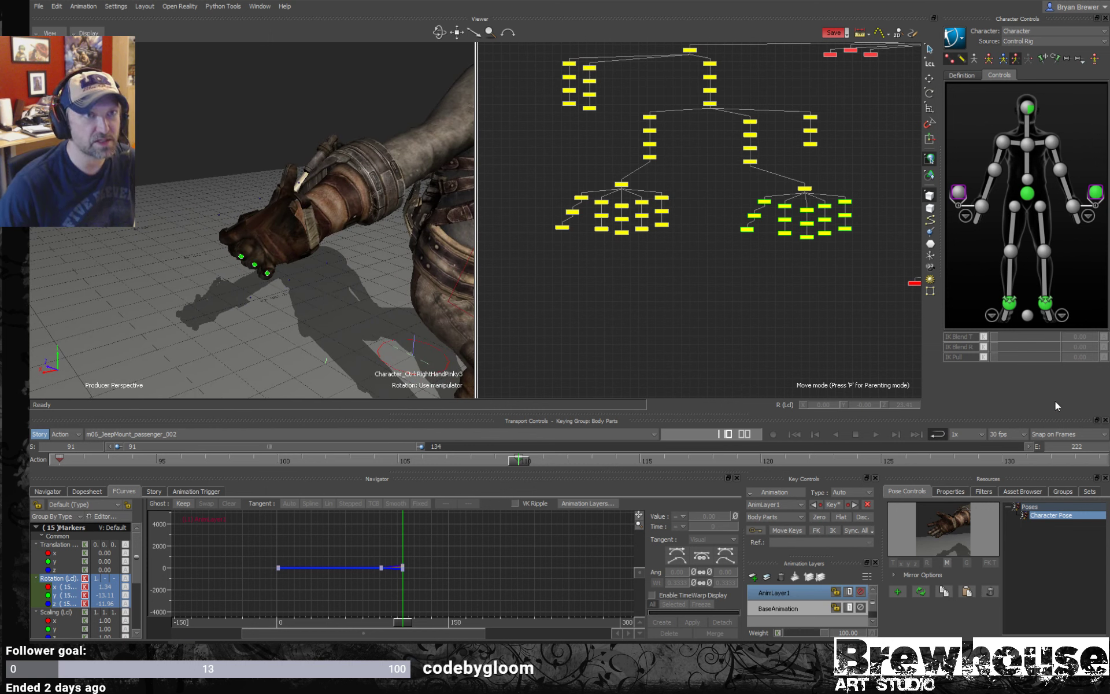
click(966, 591)
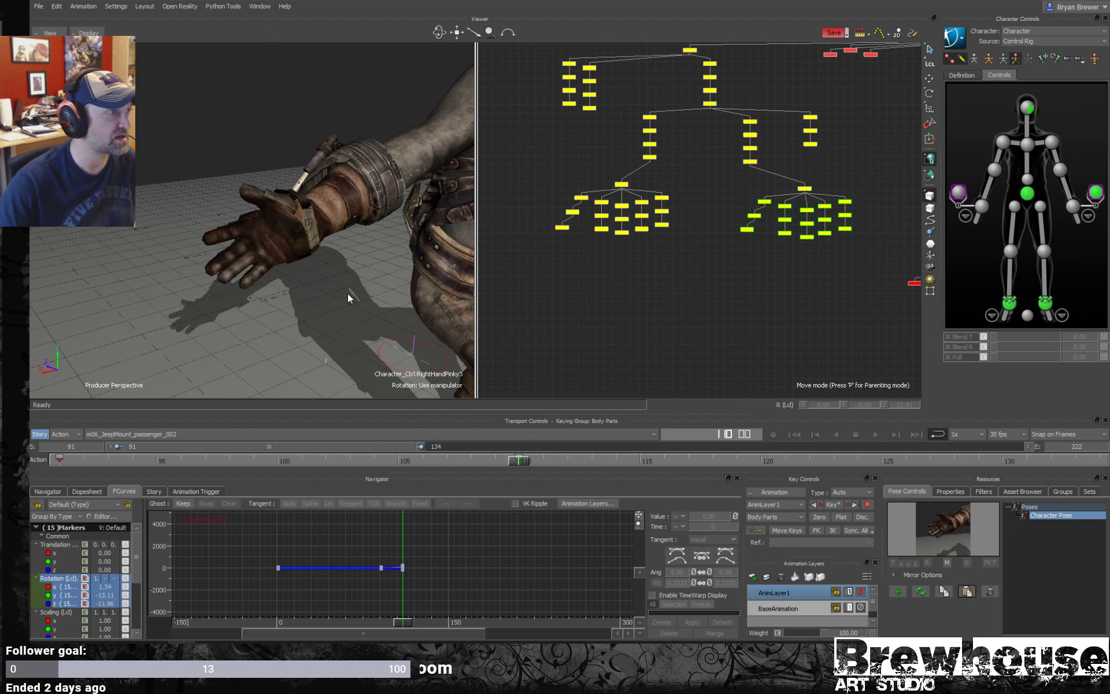
middle_drag(343, 335, 390, 307)
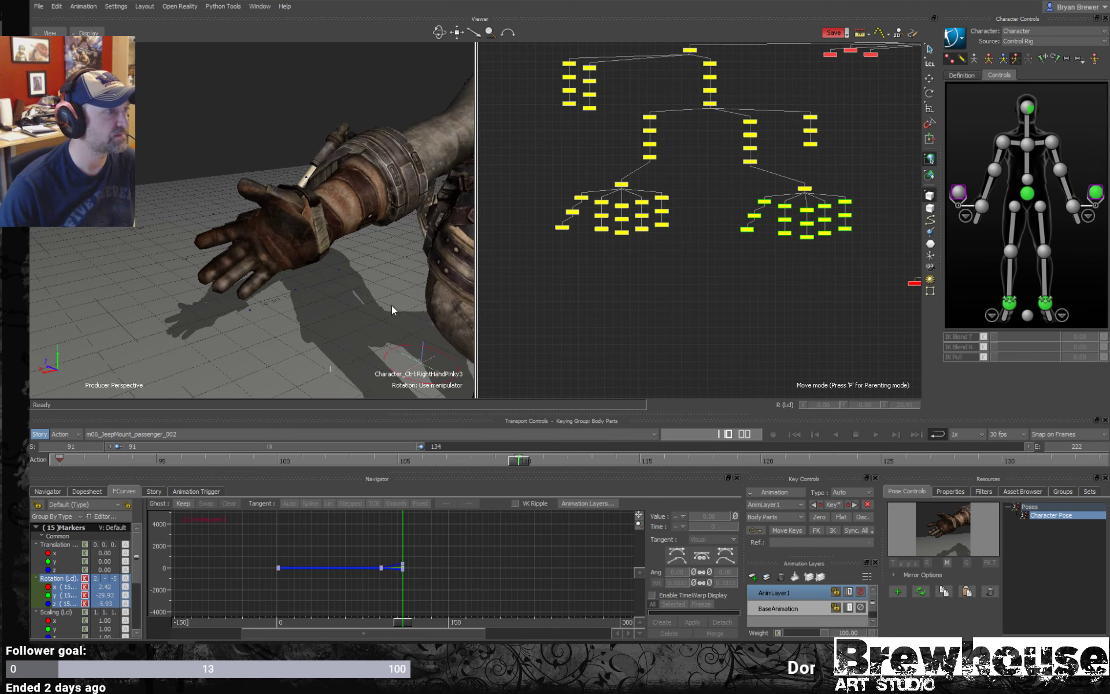
- Scrub from frame 110 back to 91 and on to 98, examining how the right fingers leave the weapon up close
drag(510, 460, 398, 462)
middle_drag(352, 267, 318, 350)
drag(395, 460, 67, 479)
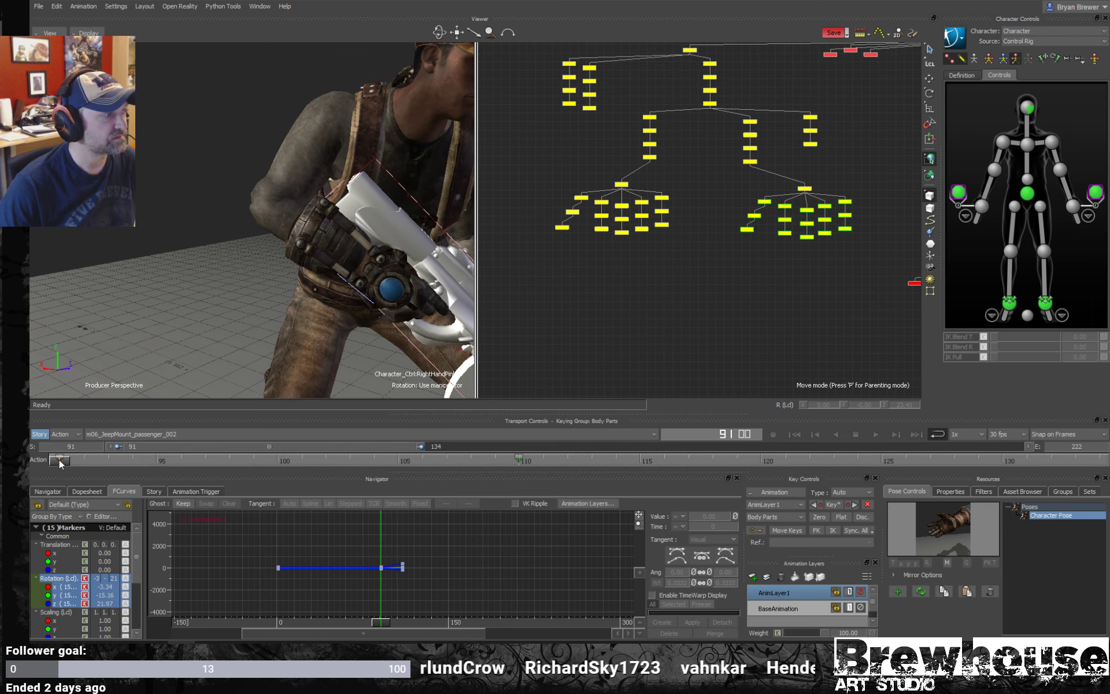
drag(66, 462, 234, 487)
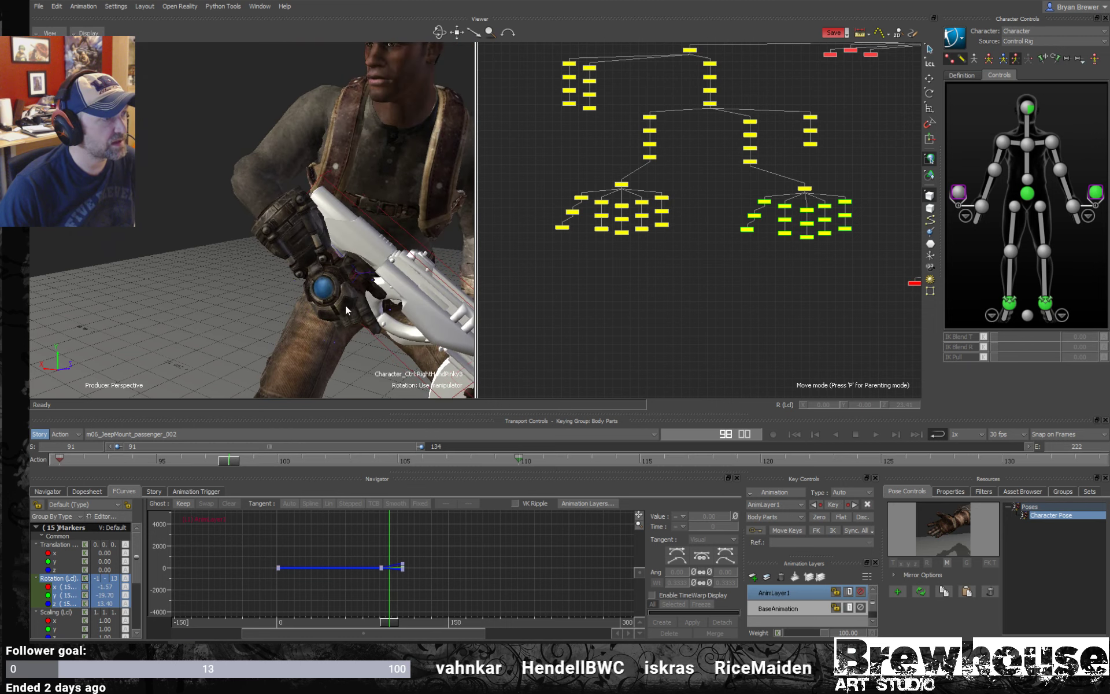
scroll(381, 320, up, 3)
middle_drag(380, 320, 552, 281)
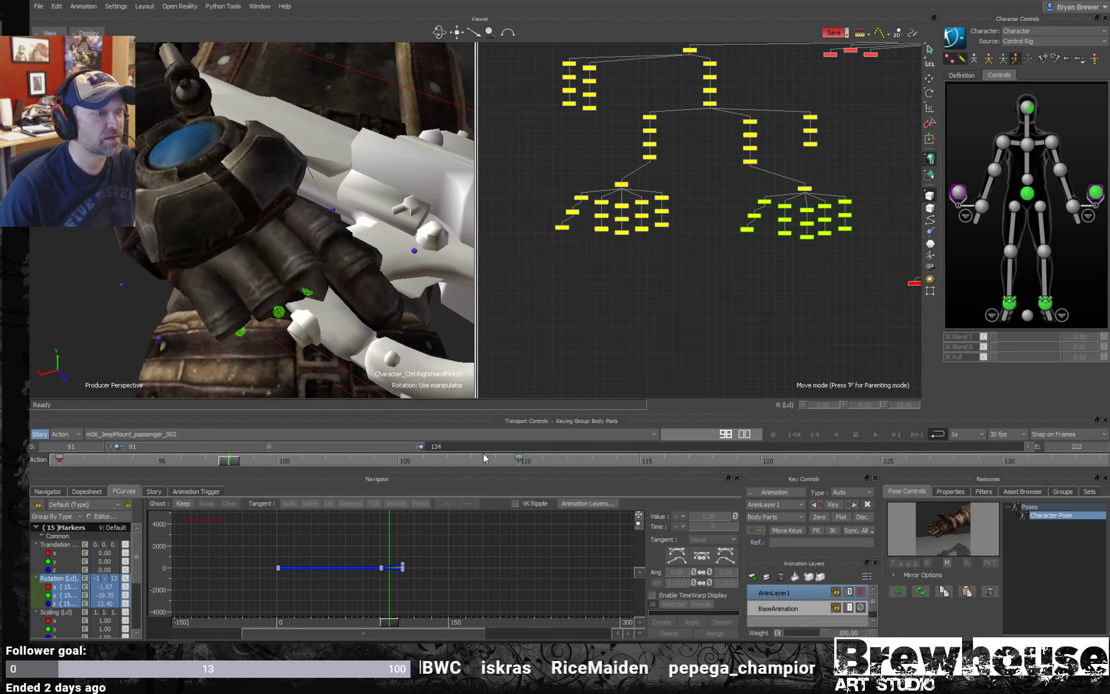
- Reselect all right-hand finger joints at frame 98 and set their local Z rotation to 0
drag(384, 554, 375, 572)
drag(836, 273, 724, 191)
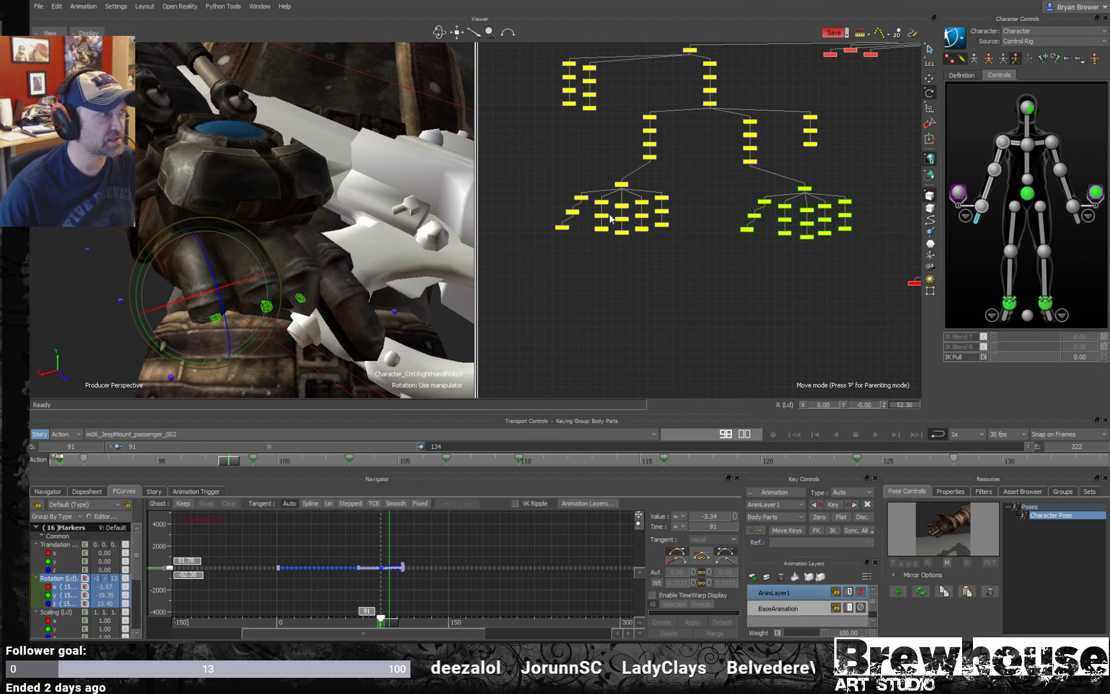
click(780, 252)
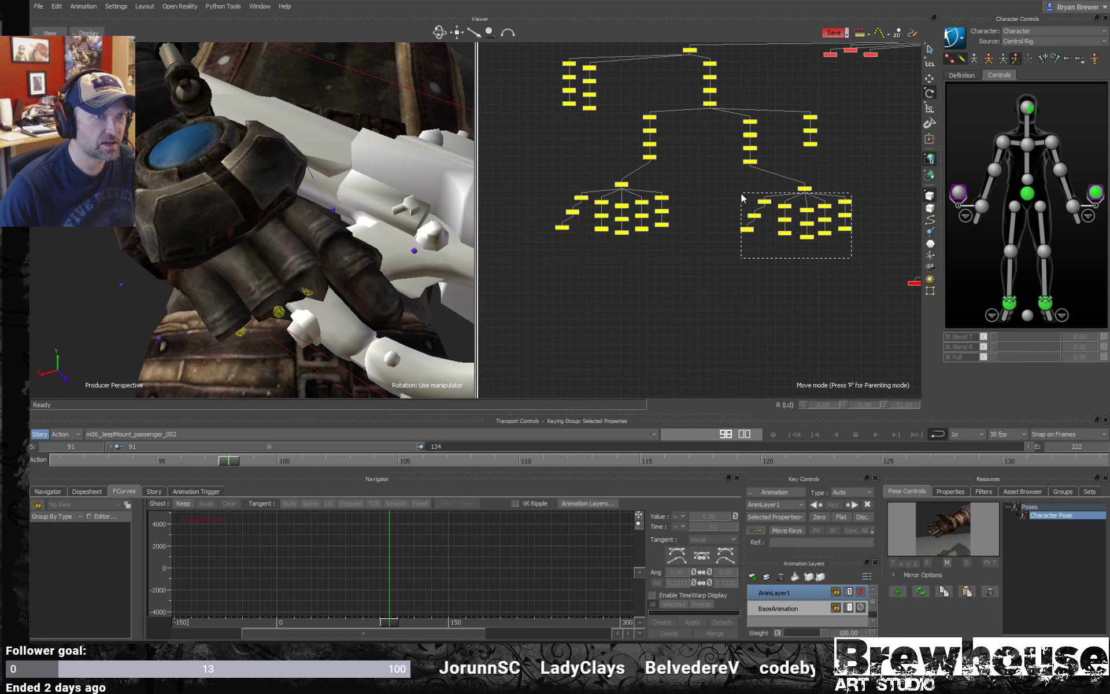
drag(740, 194, 740, 194)
drag(820, 407, 843, 393)
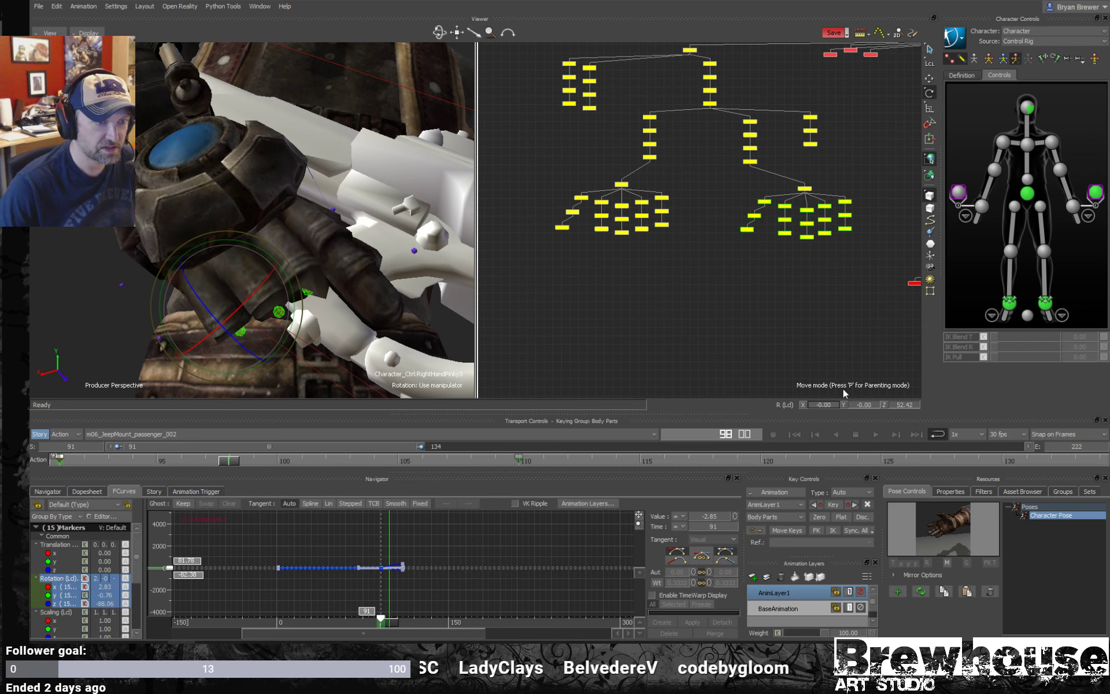
text(0)
key(Return)
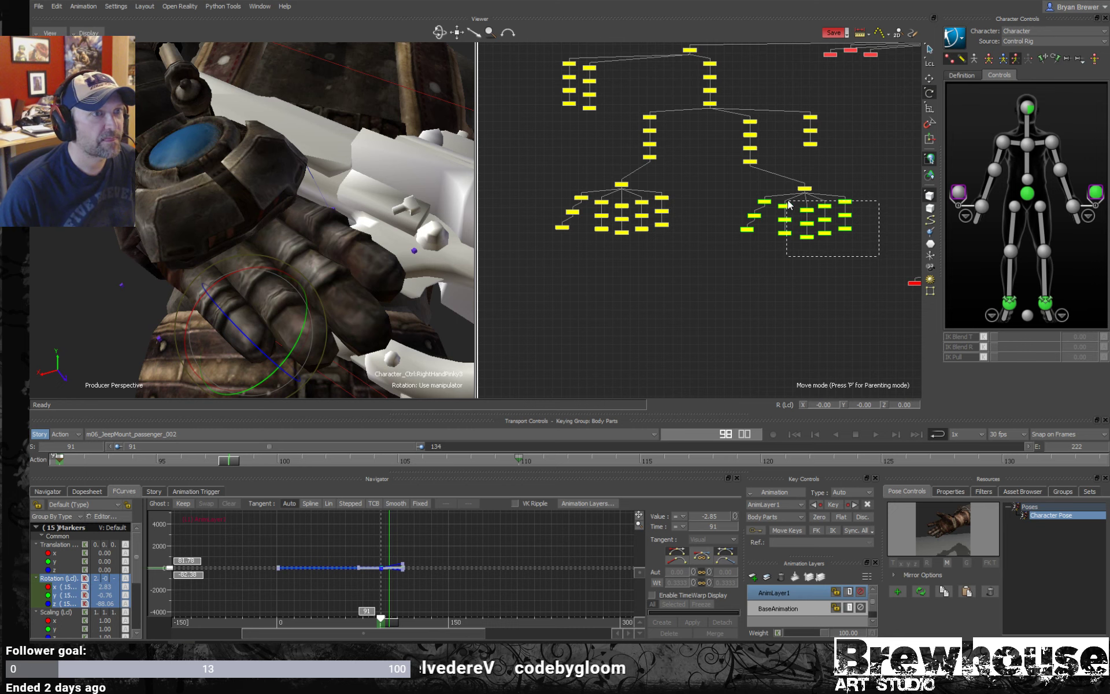
- Curl the right middle, ring and pinky fingers progressively at frame 98, bringing the outer pinky joint to about 27° local Z rotation
click(845, 201)
drag(352, 275, 286, 281)
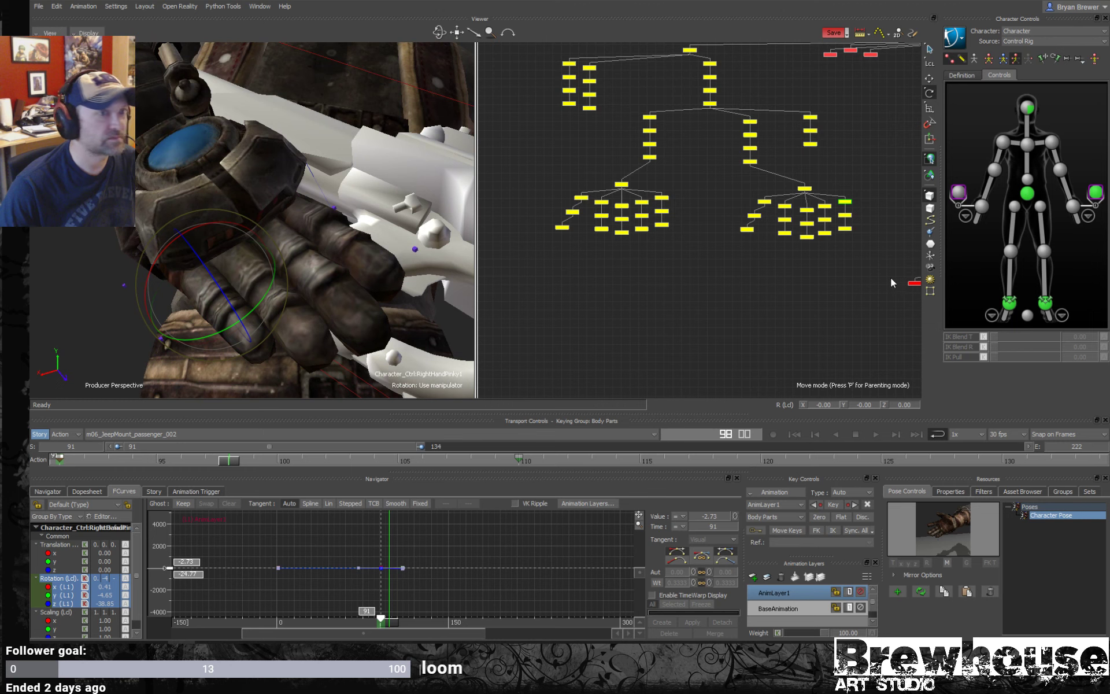
drag(887, 259, 861, 244)
drag(811, 201, 808, 199)
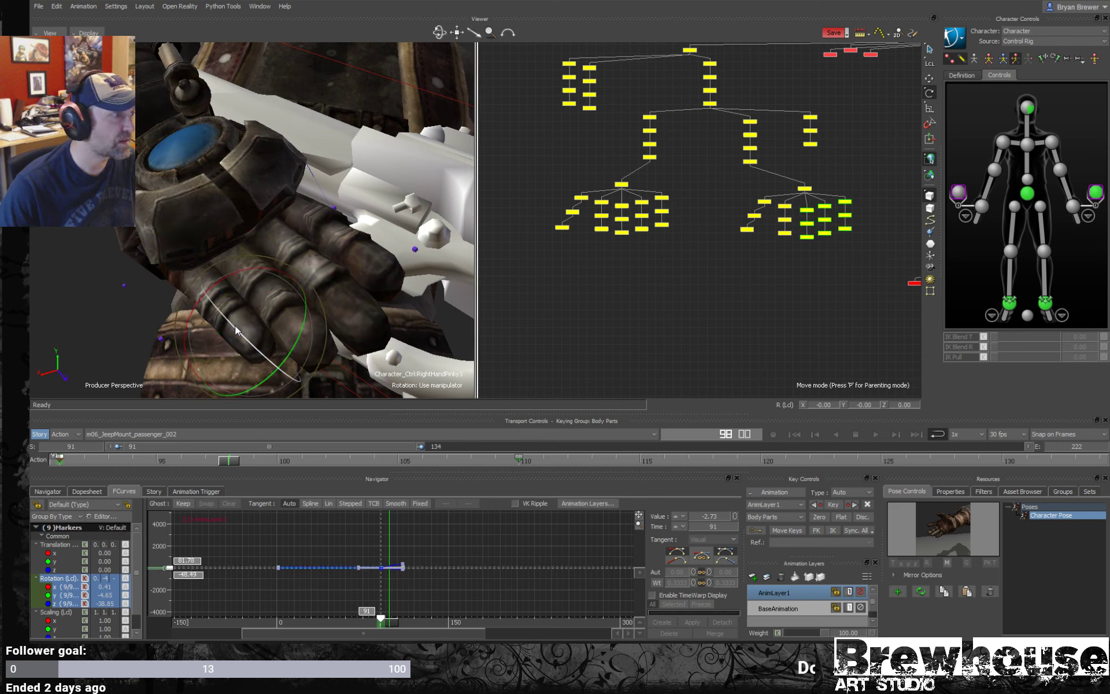
drag(235, 325, 238, 339)
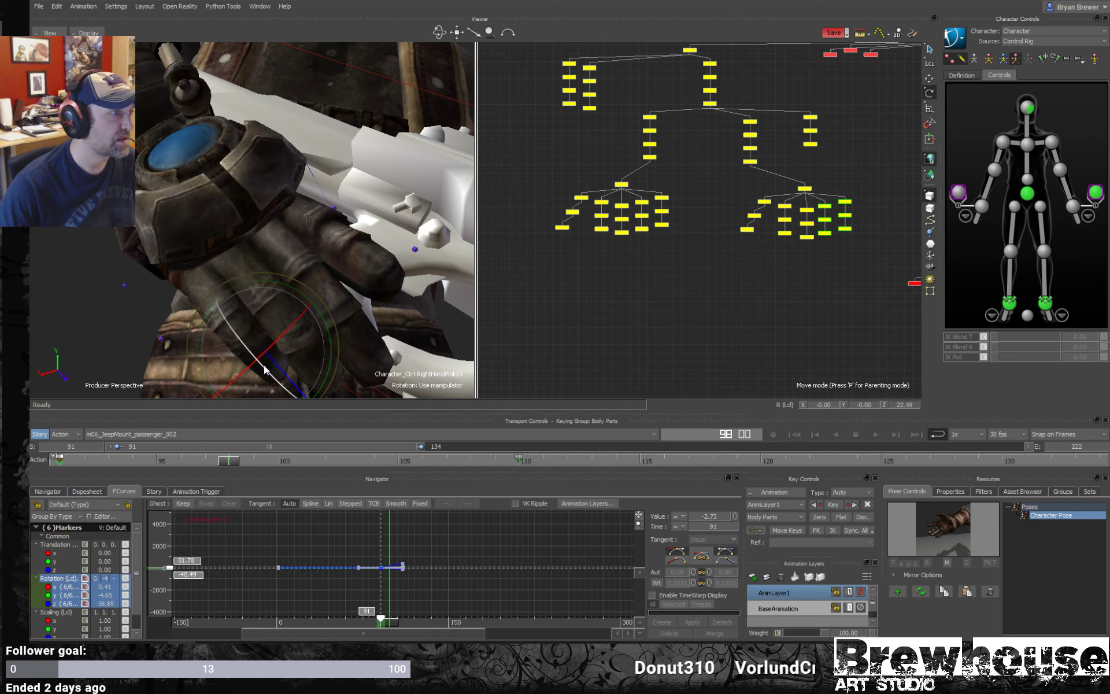
drag(861, 240, 835, 194)
drag(416, 312, 360, 298)
drag(394, 290, 372, 324)
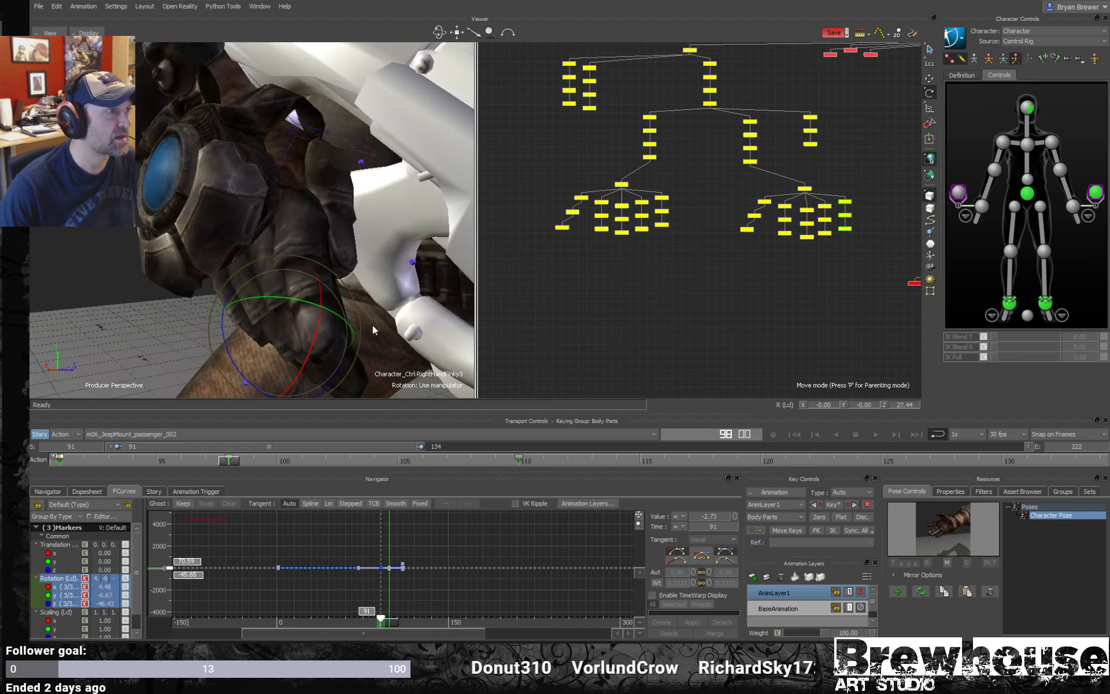
- Rotate the right thumb's base joint and its two outer joints at frame 98 to refine the thumb's release from the weapon
click(764, 201)
drag(309, 228, 342, 251)
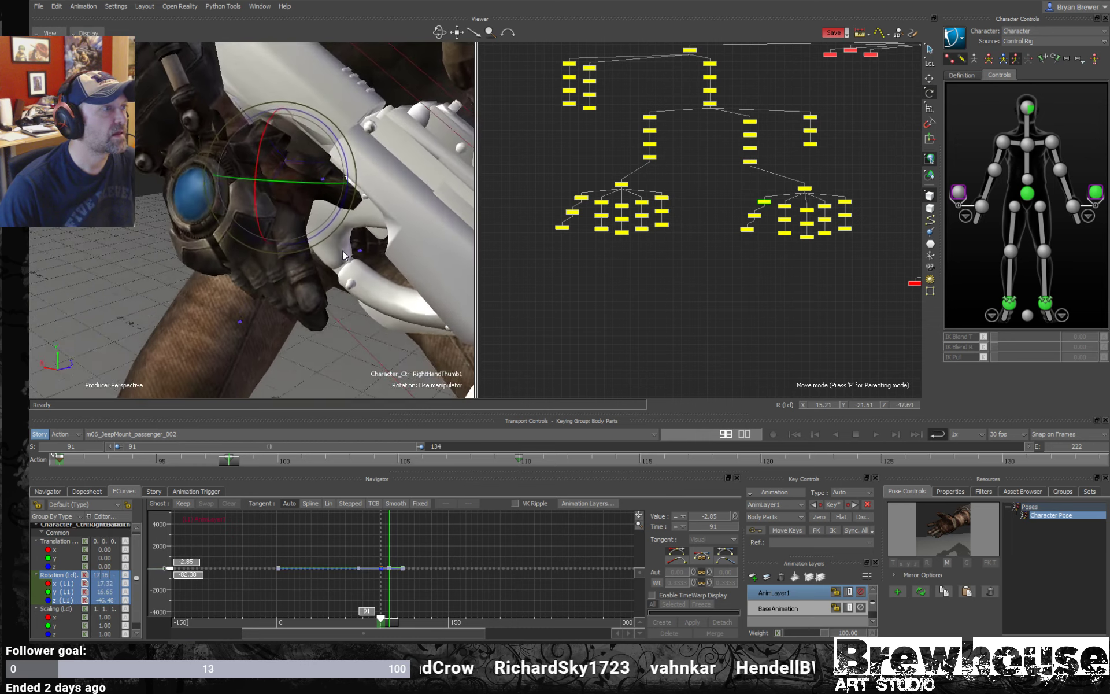
click(747, 229)
drag(402, 169, 399, 161)
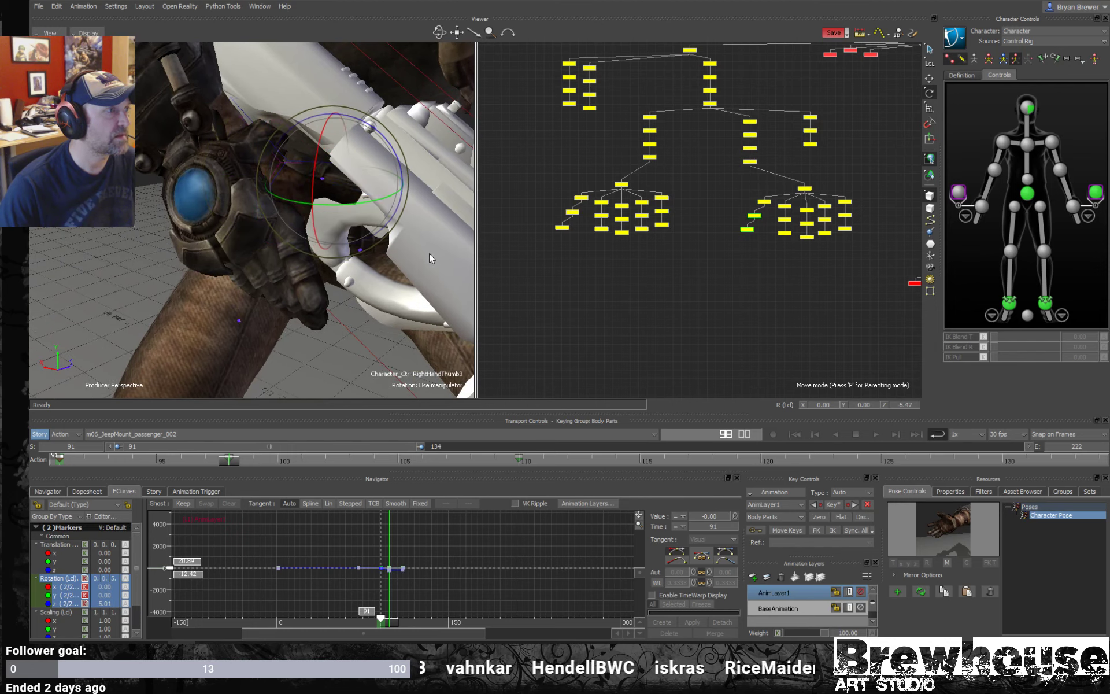
drag(429, 253, 352, 225)
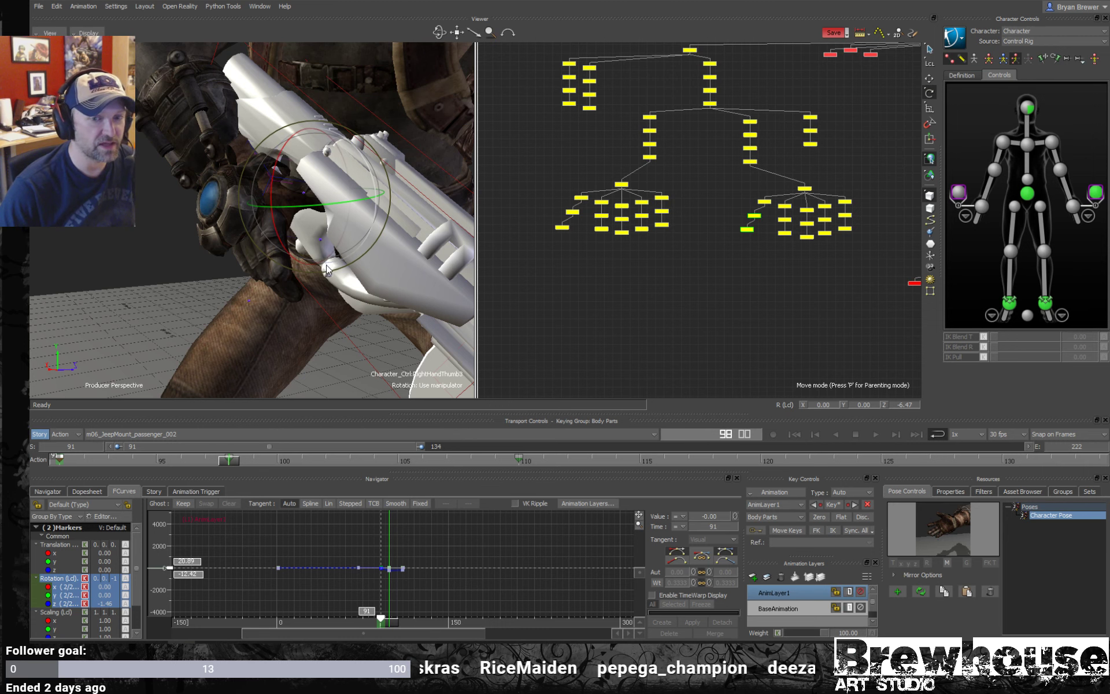
- Adjust the rotation of the right thumb's outer joints, and move the right hand's finger keys at frame 98 to frame 96
drag(327, 269, 330, 261)
drag(871, 253, 780, 194)
drag(210, 464, 58, 476)
drag(369, 342, 272, 272)
drag(62, 462, 171, 465)
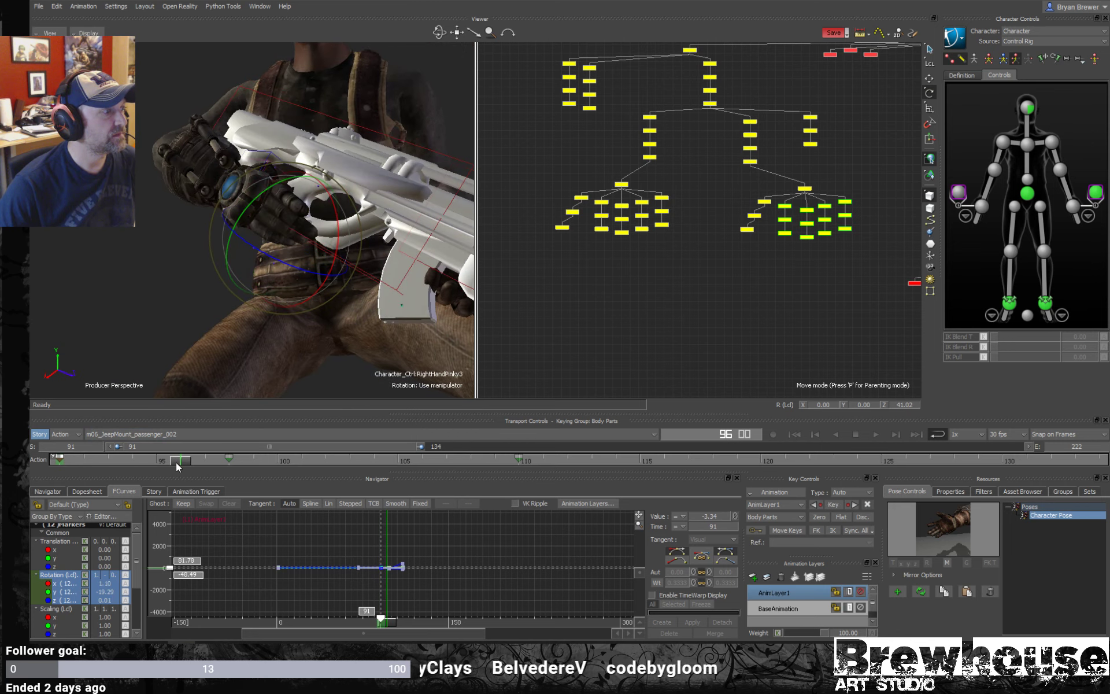
drag(277, 278, 269, 353)
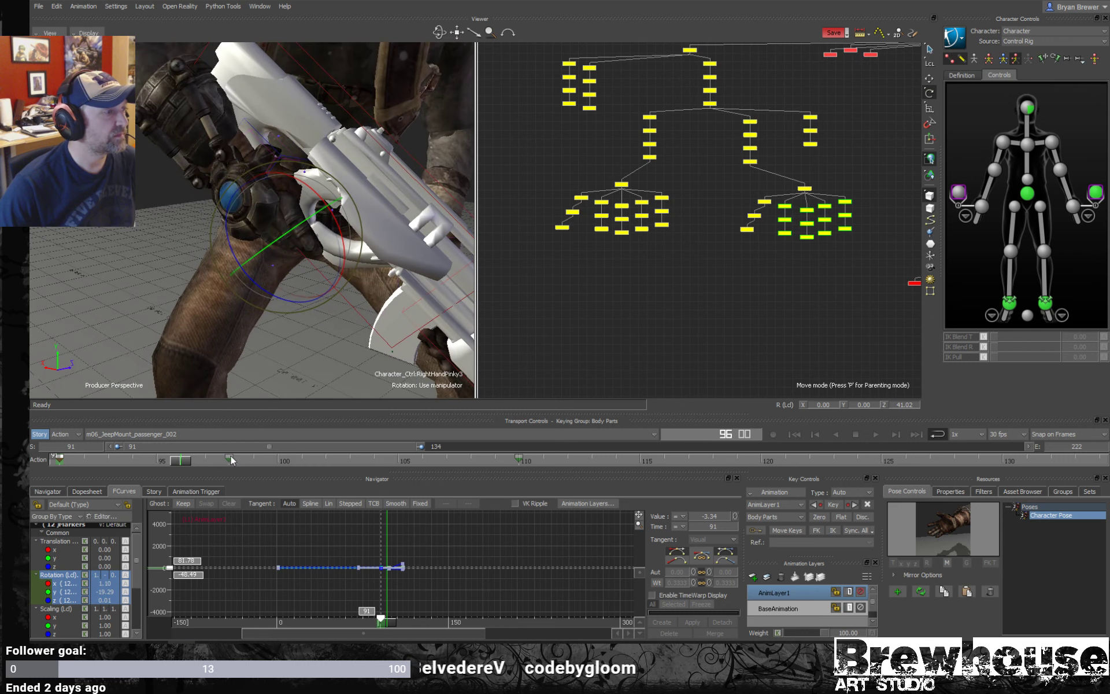
drag(230, 457, 350, 462)
- Try to rotate the right hand's finger controls at frame 103, and undo the rotation
key(f)
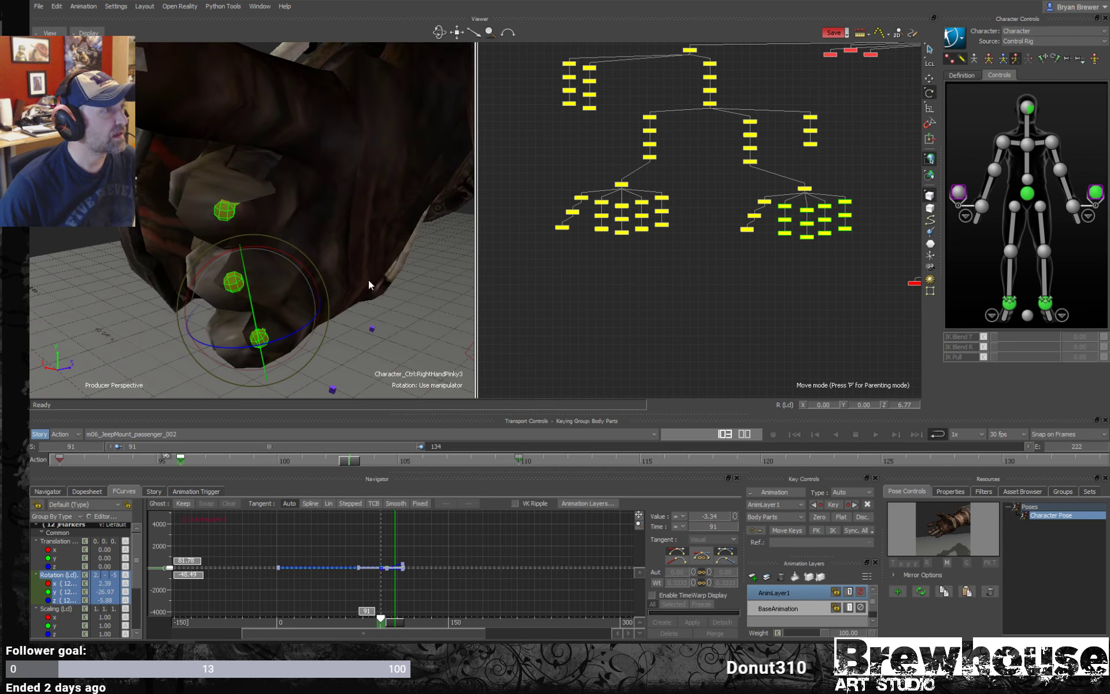
drag(369, 280, 463, 308)
mouse_move(285, 275)
mouse_down()
mouse_move(255, 283)
mouse_move(272, 287)
mouse_up()
key(ctrl+z)
- Select the lower right-hand finger controls in the schematic and delete their rotation keys at frame 110
drag(872, 251, 798, 227)
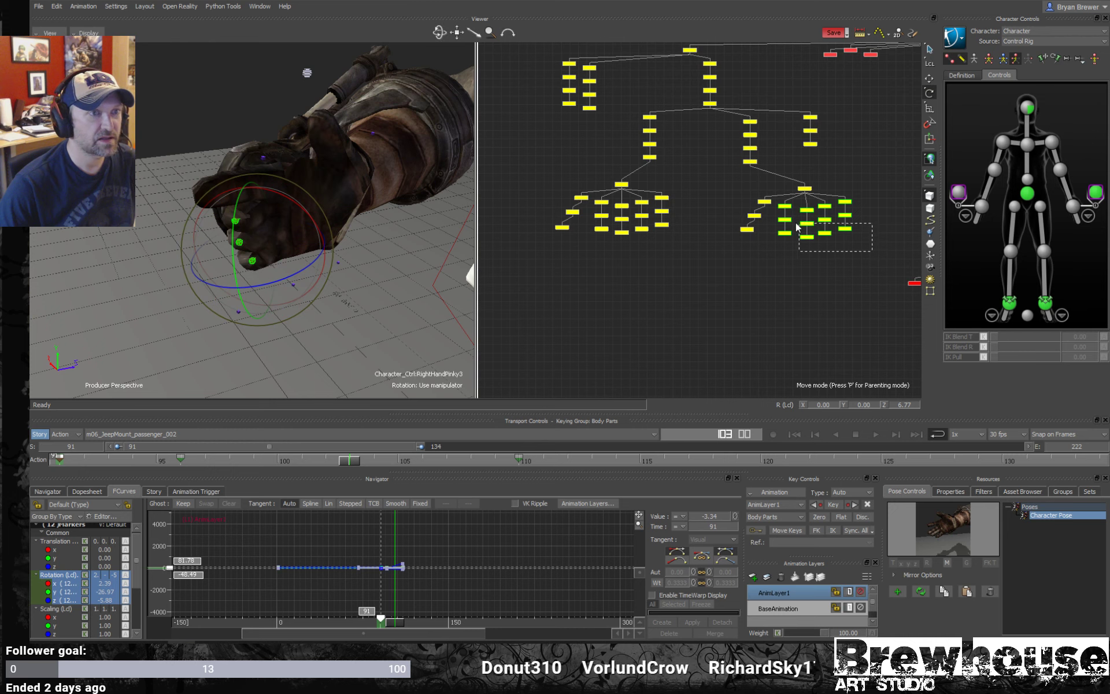
key(a)
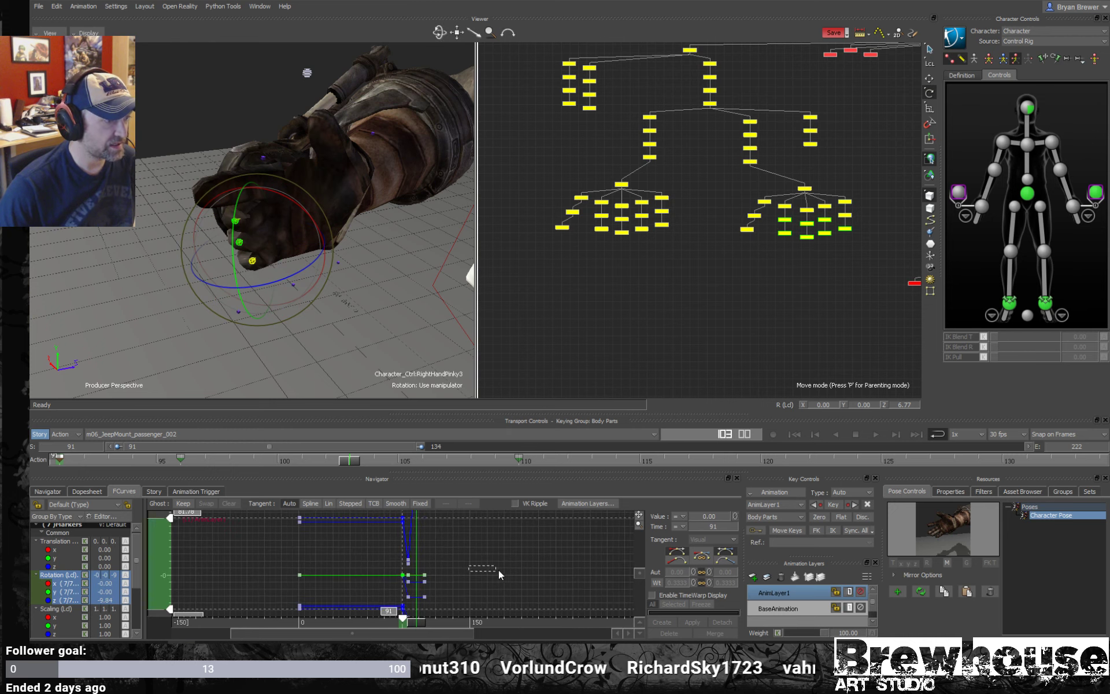
drag(500, 574, 500, 575)
ctrl+drag(562, 470, 520, 556)
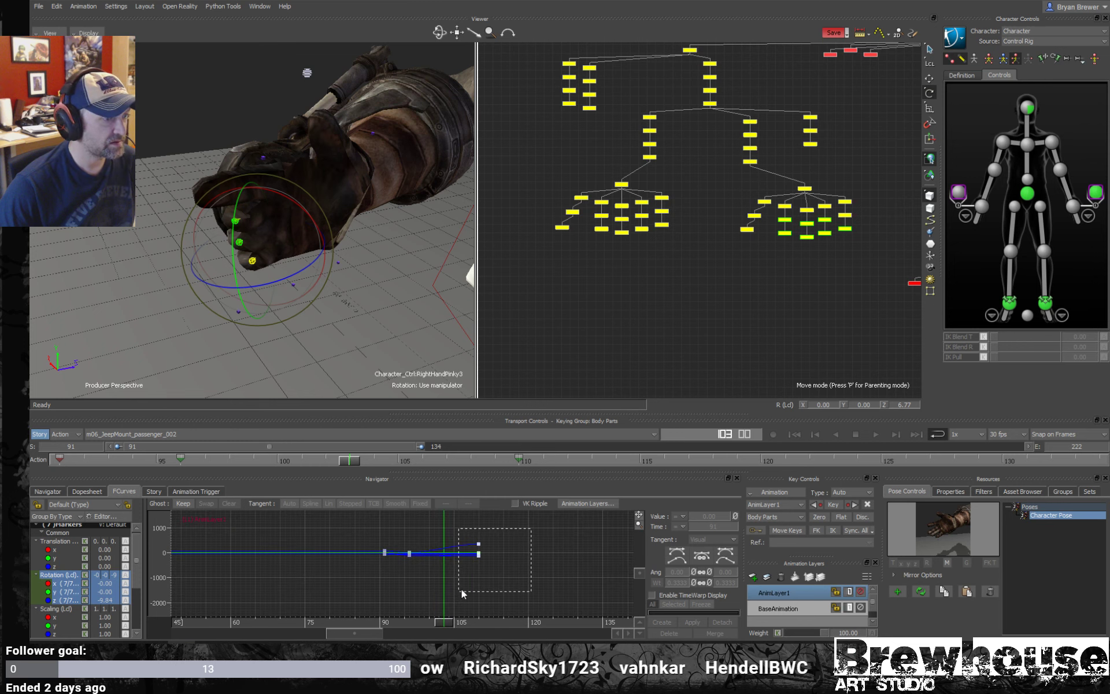
drag(461, 588, 468, 560)
key(Delete)
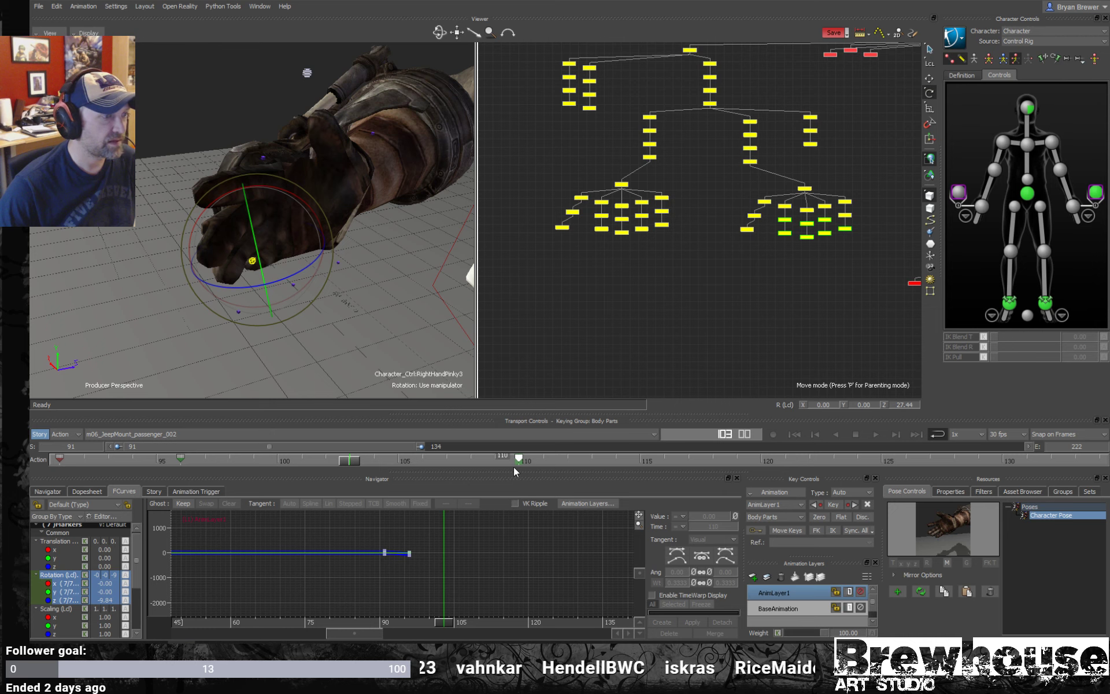
- Select all right-hand finger and thumb controls and delete their remaining keys at frame 110
drag(719, 195, 719, 195)
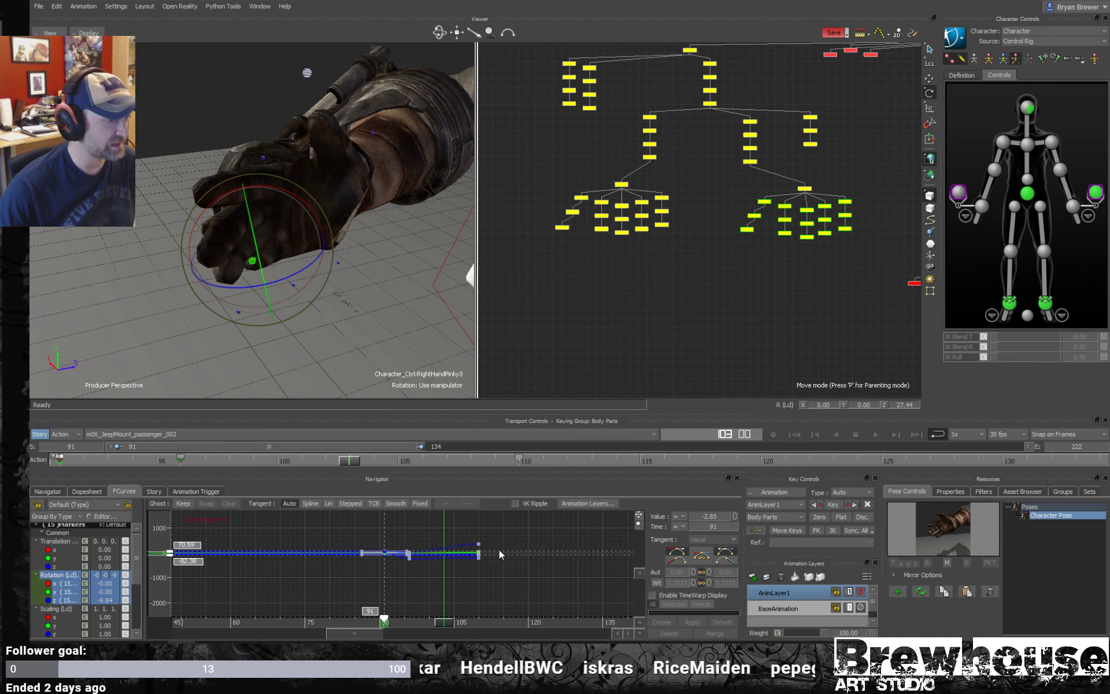
drag(501, 546, 461, 580)
key(Delete)
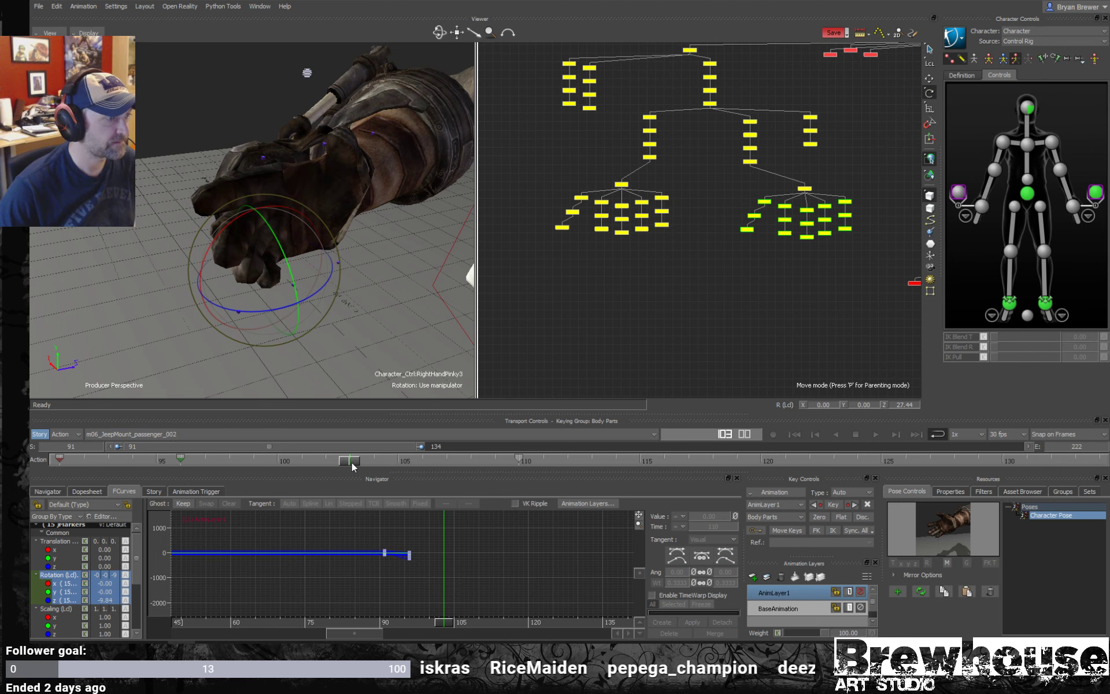
- Paste the stored hand pose onto the right-hand finger and thumb controls at frame 110, and fit the curves in the graph
drag(351, 462, 519, 464)
drag(405, 336, 463, 342)
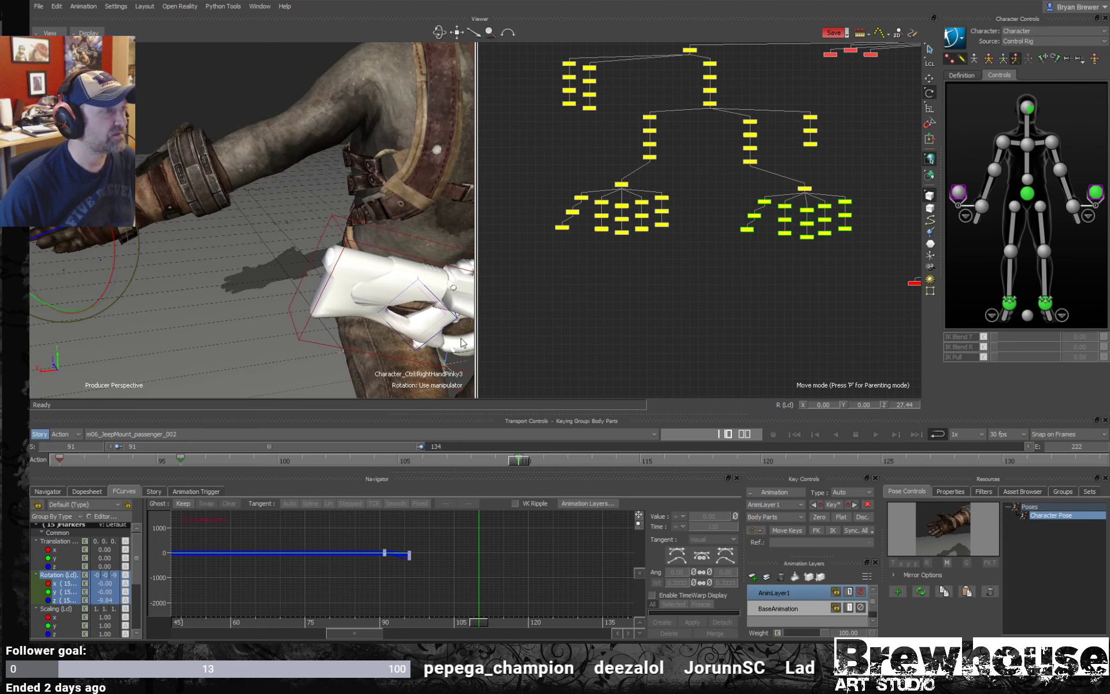
click(967, 592)
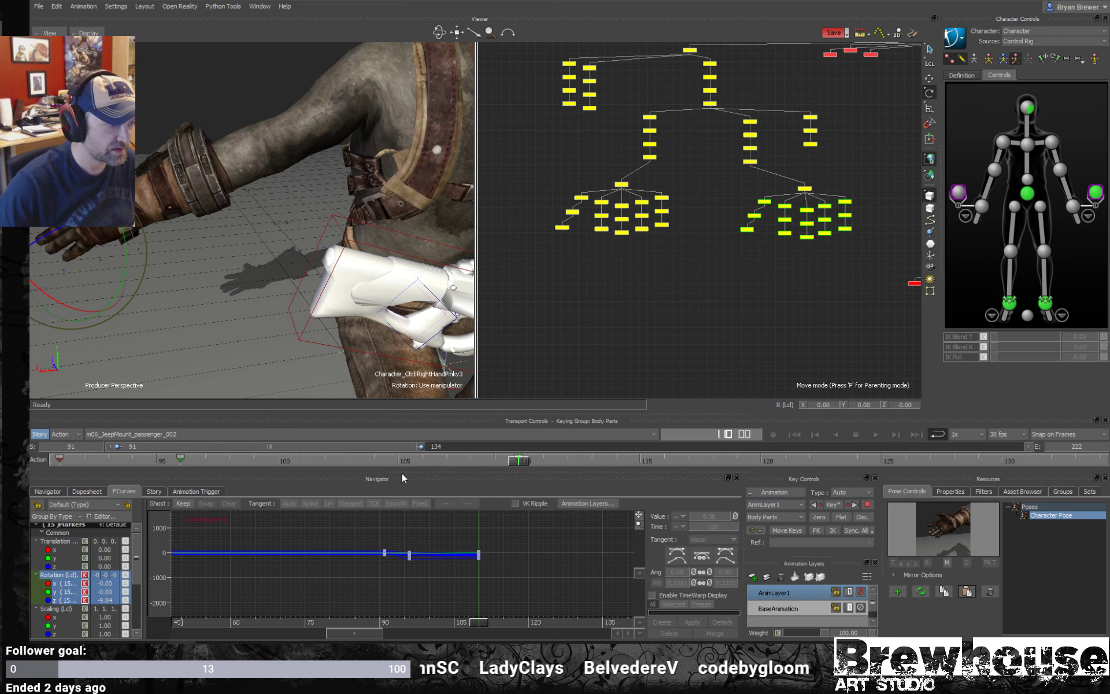
key(a)
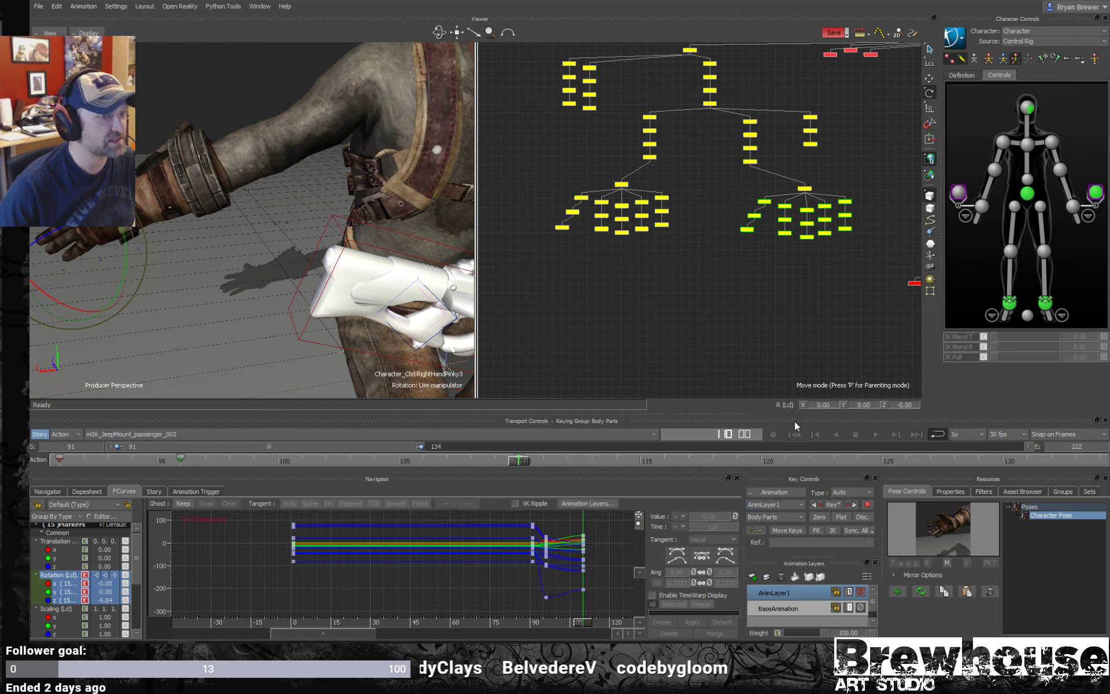
- Go to frame 104 after checking the hand motion around it, and curl the four right-hand fingers inward
click(501, 462)
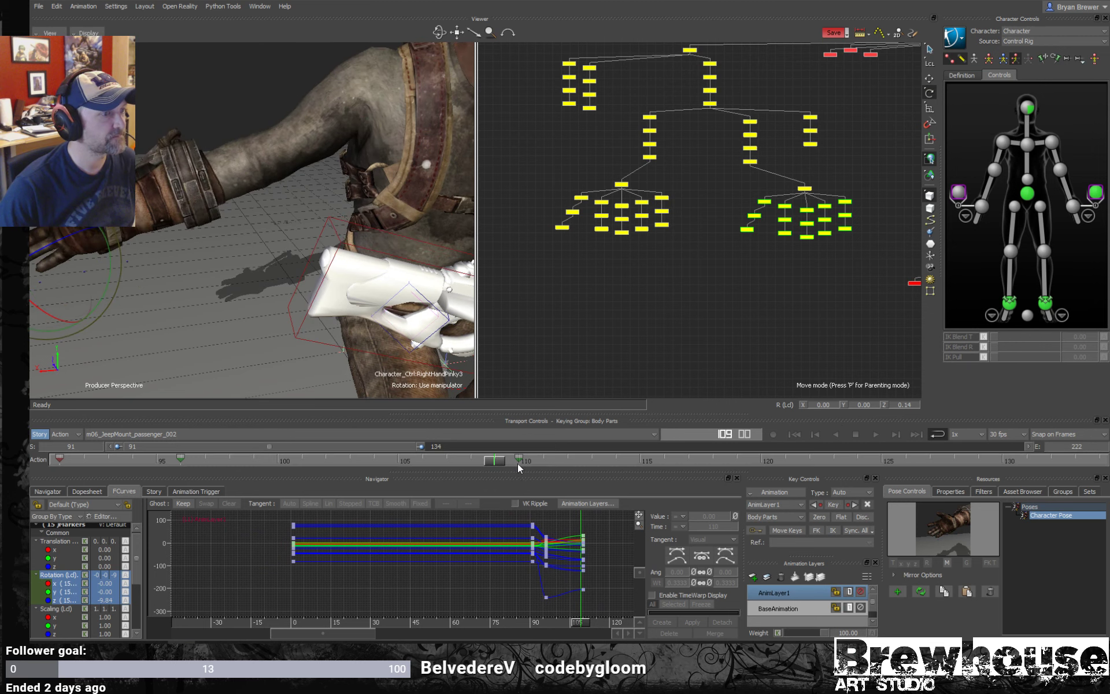
drag(482, 461, 349, 461)
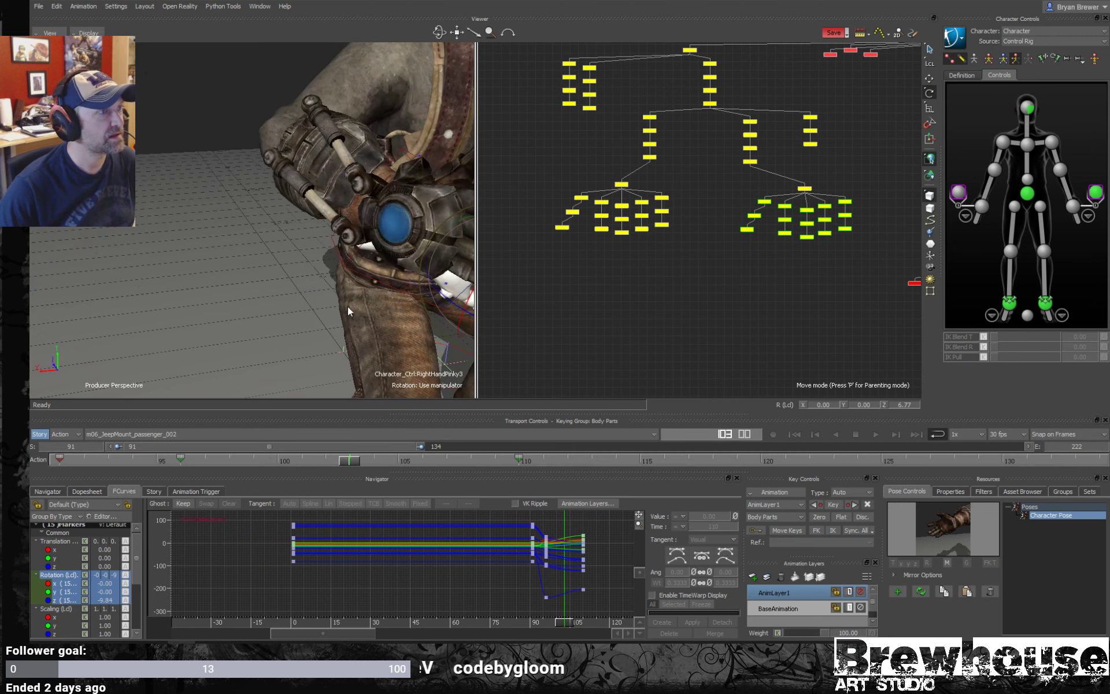
drag(310, 257, 394, 352)
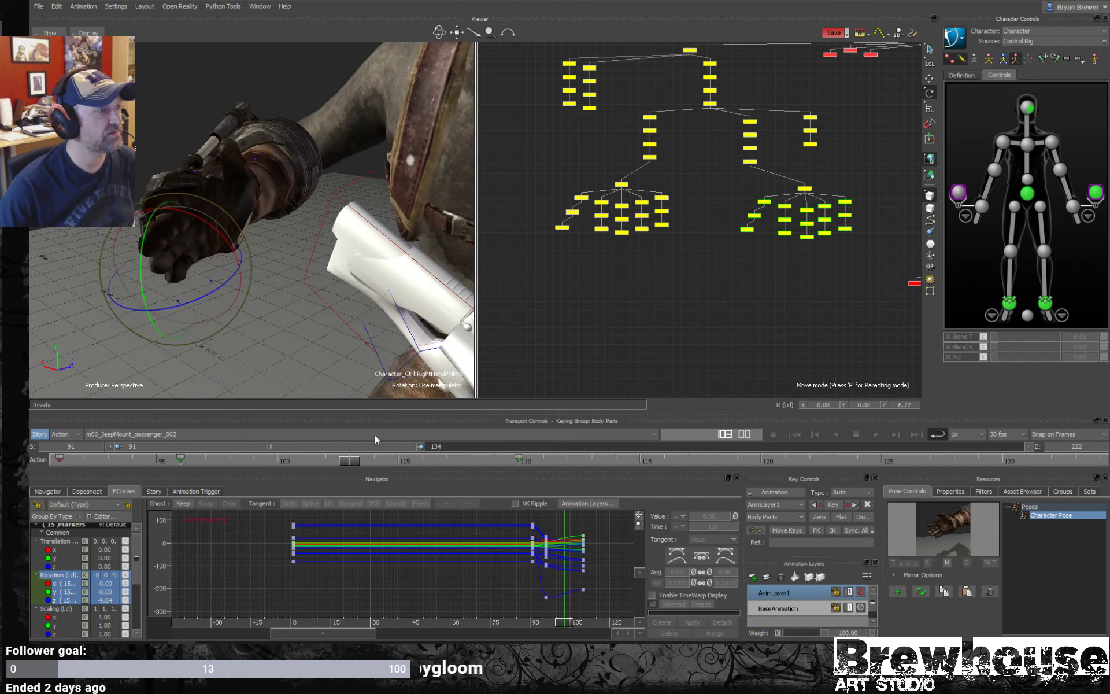
drag(352, 463, 325, 462)
key(Right)
key(Right)
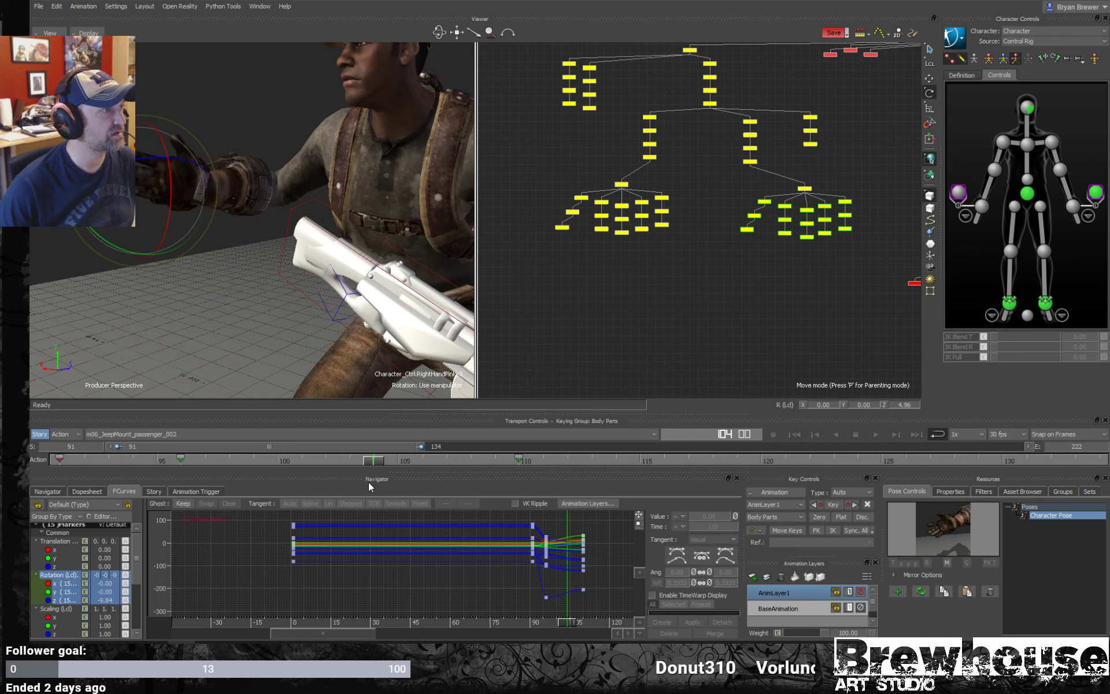
alt+drag(312, 249, 347, 220)
drag(866, 250, 812, 226)
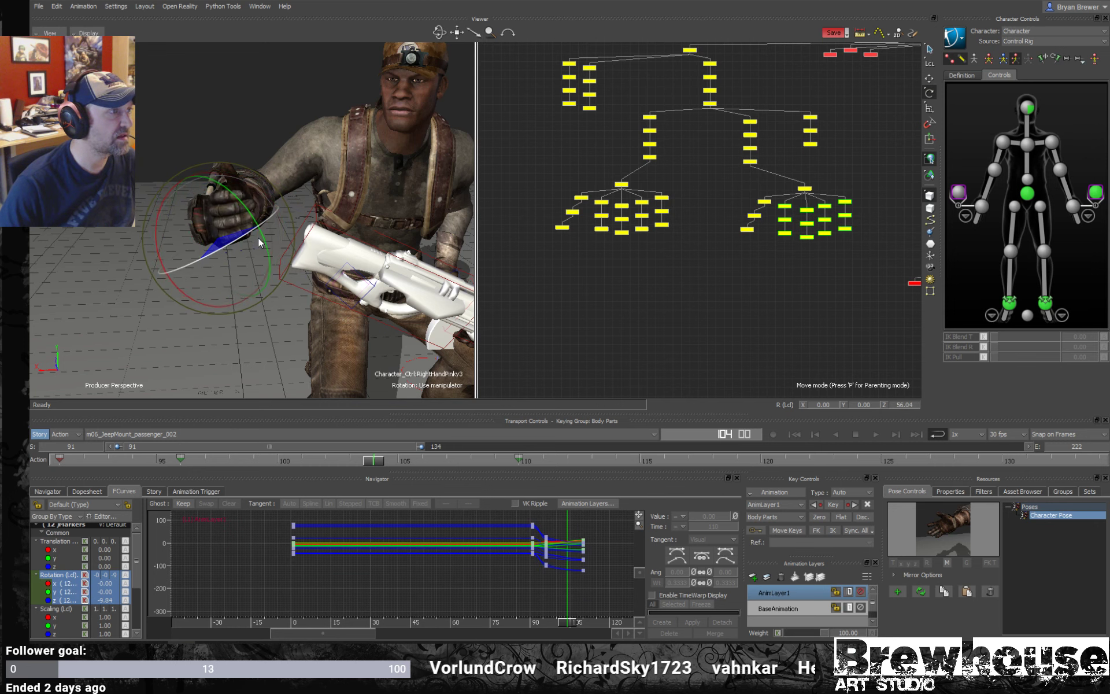
click(504, 205)
- Rotate the right thumb's base joint and bend its two outer joints to about 41° on local Z at frame 104
click(767, 198)
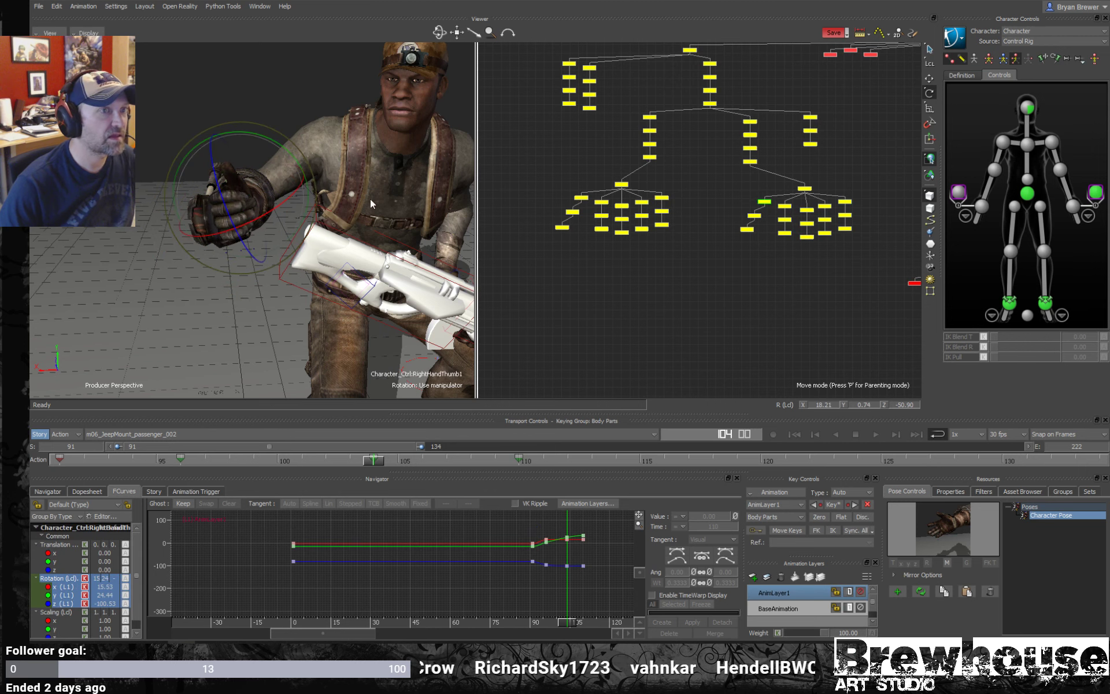
alt+drag(370, 199, 295, 215)
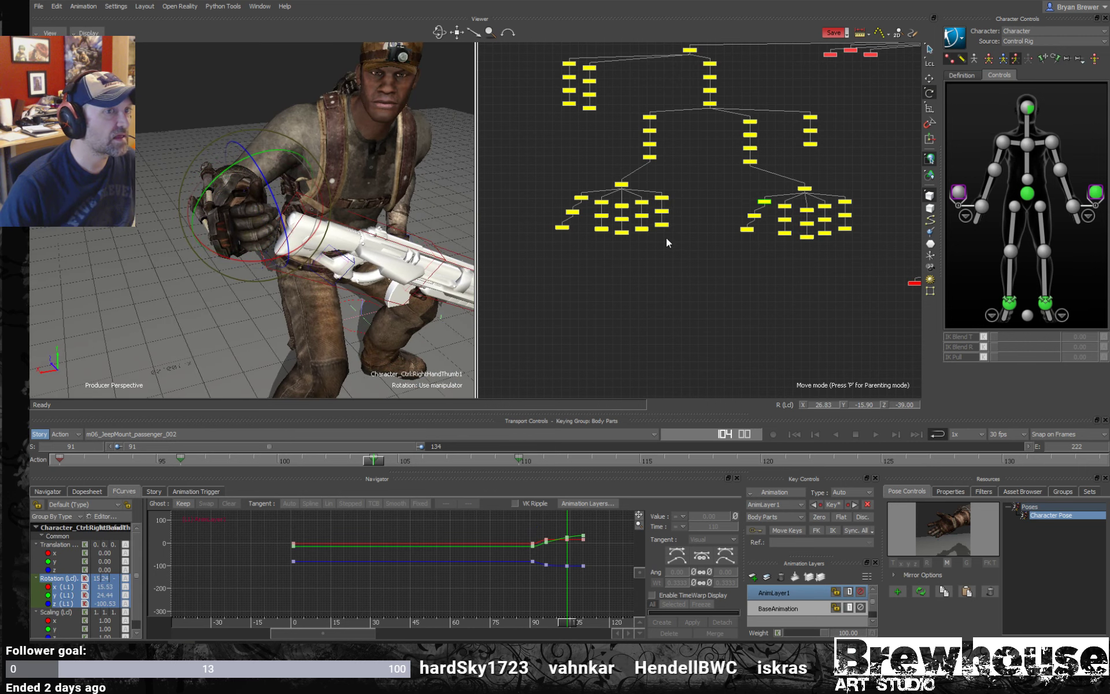
drag(721, 256, 766, 213)
alt+drag(301, 197, 339, 186)
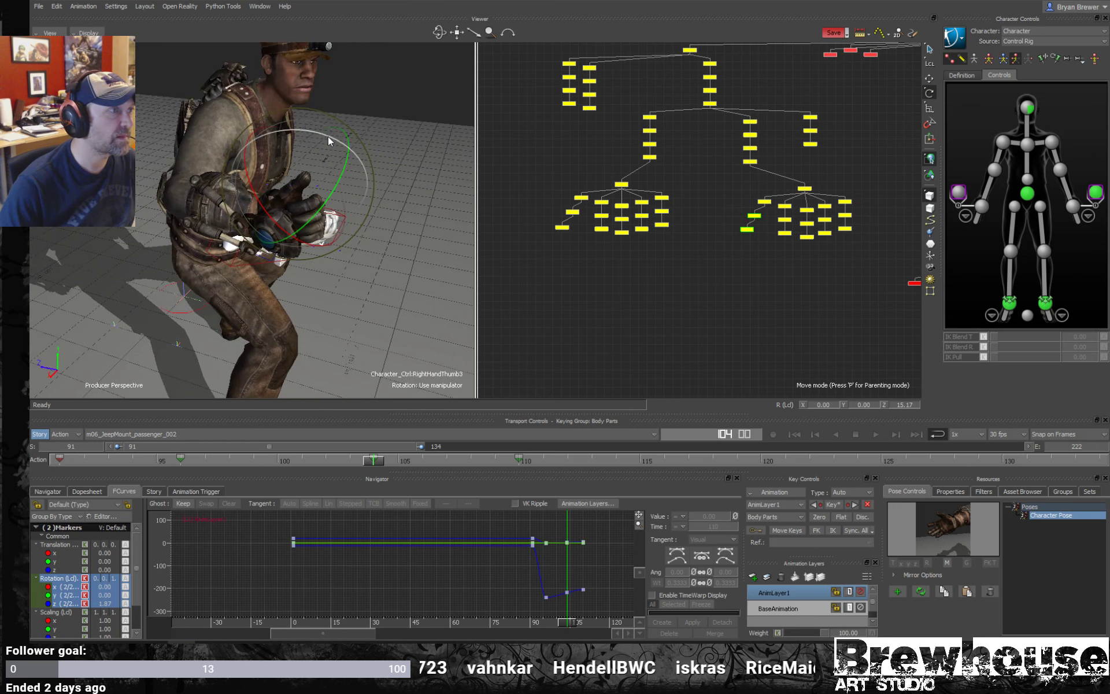
drag(343, 145, 358, 149)
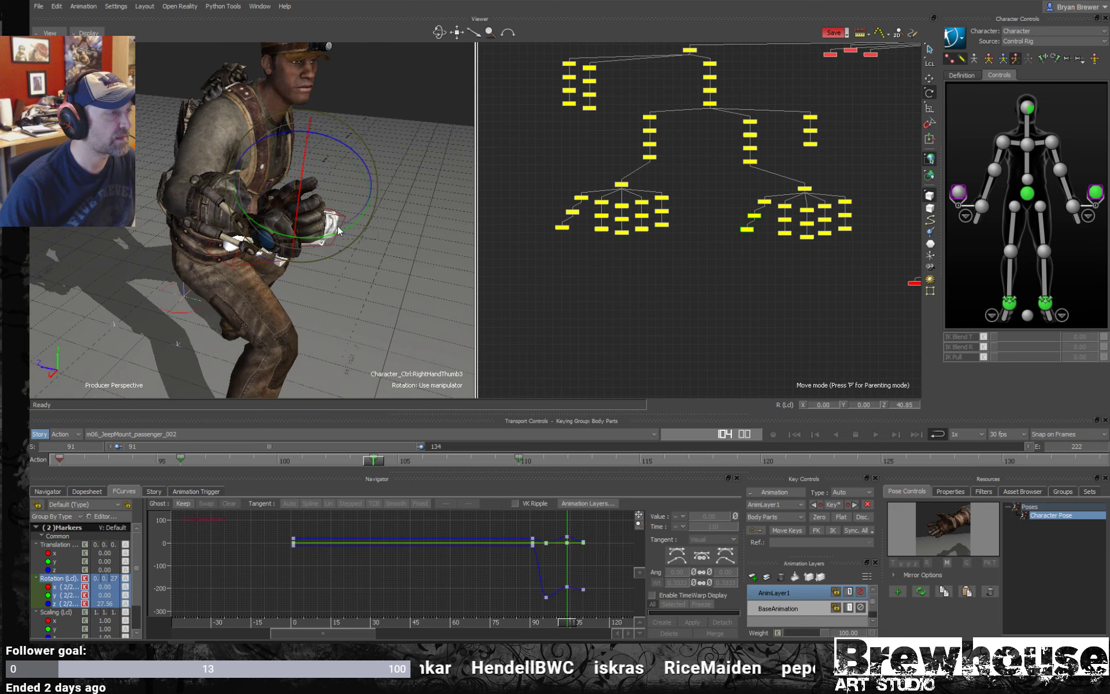
alt+drag(338, 230, 416, 242)
- Select the four right-hand fingers' controls and key the held hand pose at frame 118
click(370, 260)
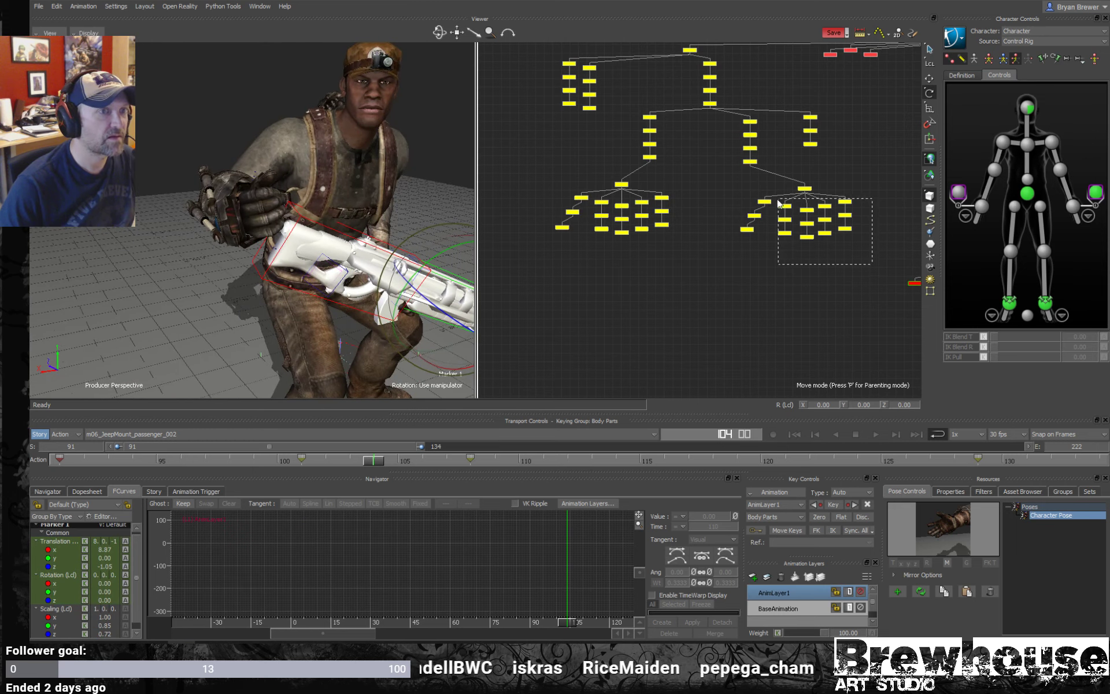
drag(780, 203, 778, 199)
key(t)
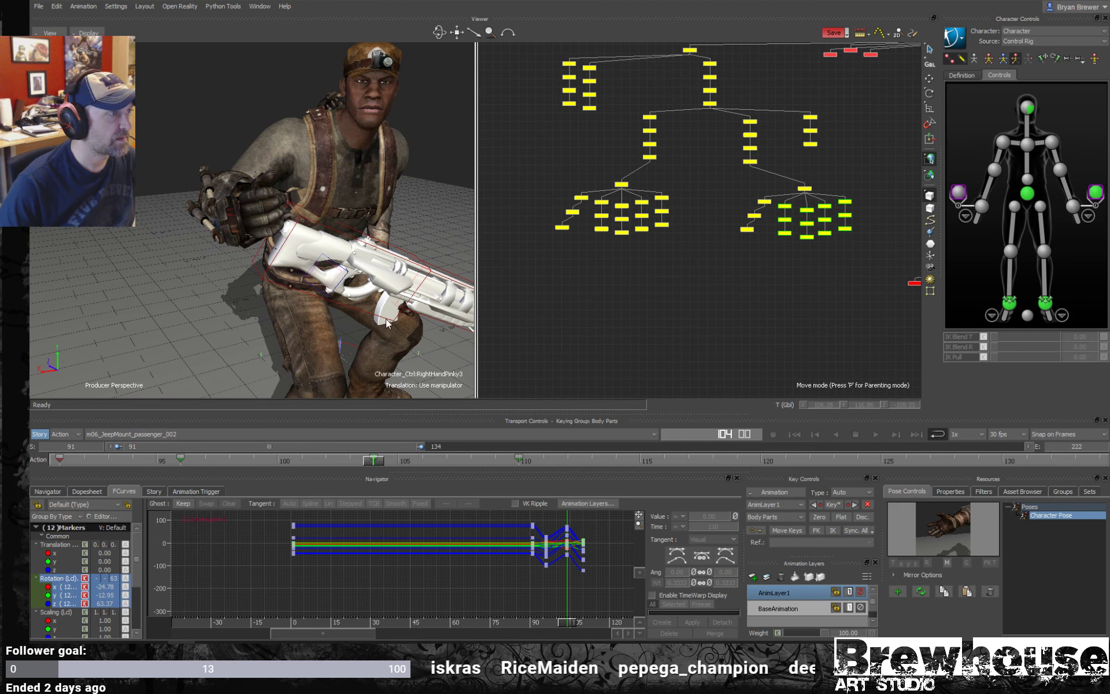
alt+drag(386, 323, 324, 300)
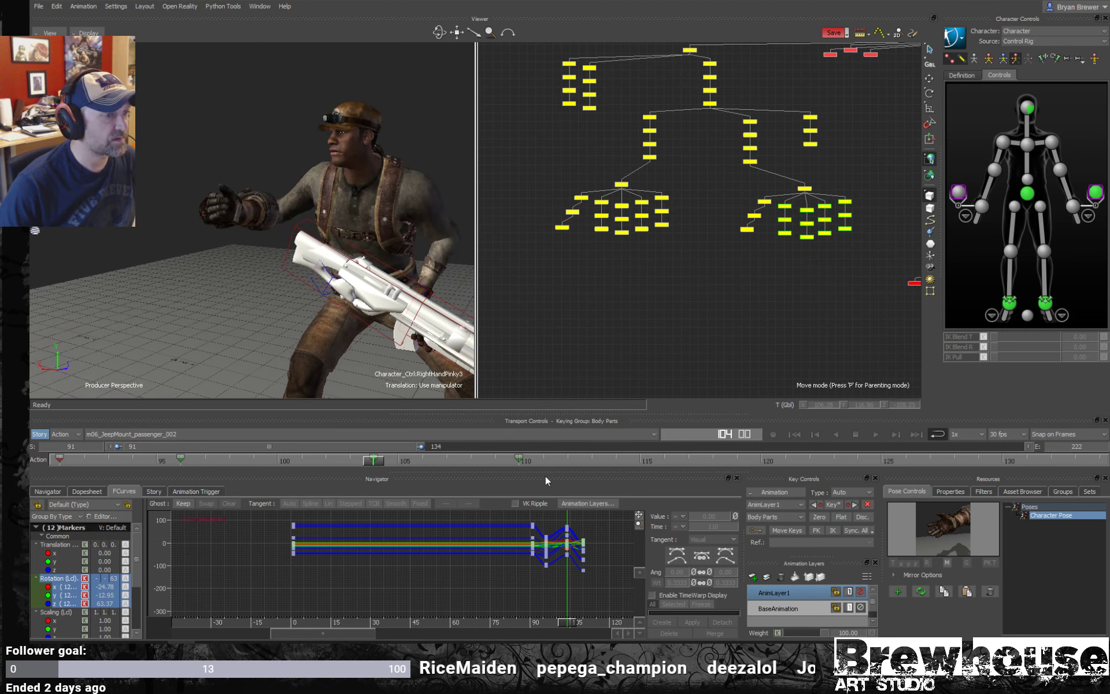
drag(377, 459, 676, 477)
drag(312, 231, 462, 312)
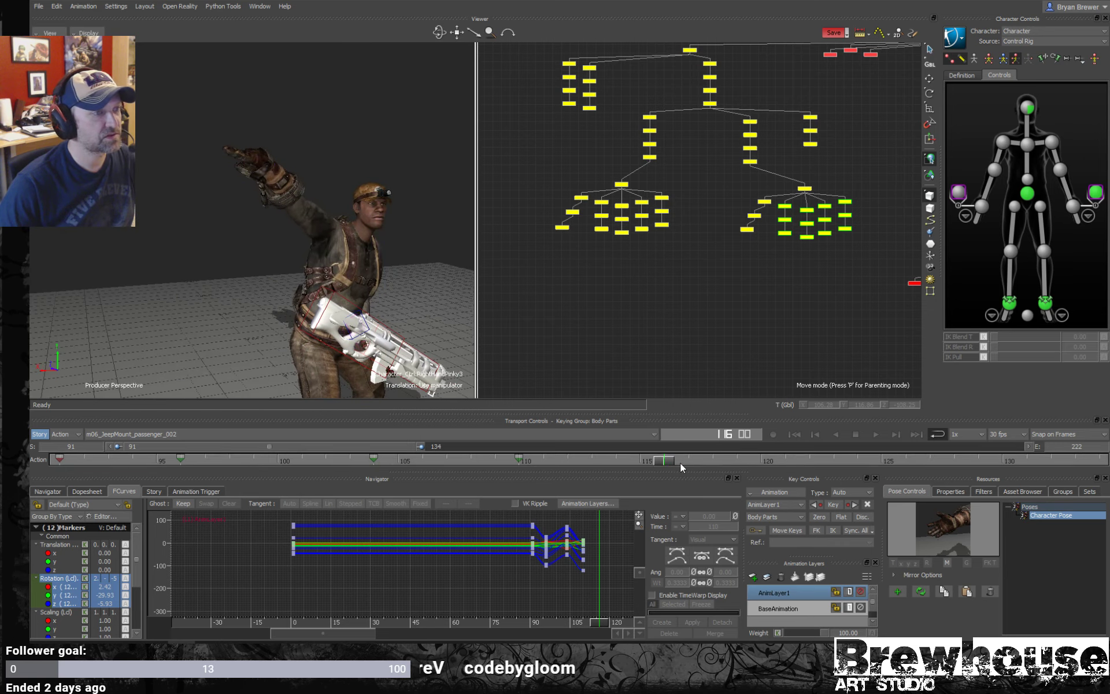
drag(680, 462, 838, 464)
key(k)
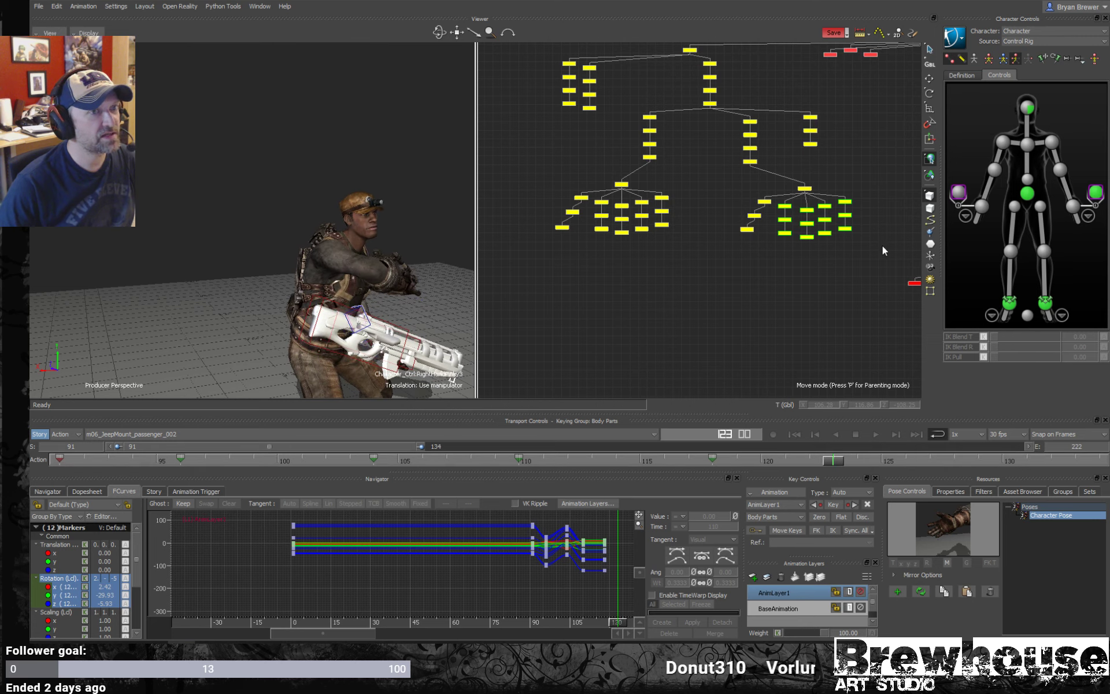
- At frame 123, curl the right-hand fingers to about 55° on local Z and rotate the thumb joints to match
drag(871, 252, 804, 206)
key(e)
ctrl+shift+drag(318, 220, 291, 243)
drag(739, 194, 764, 242)
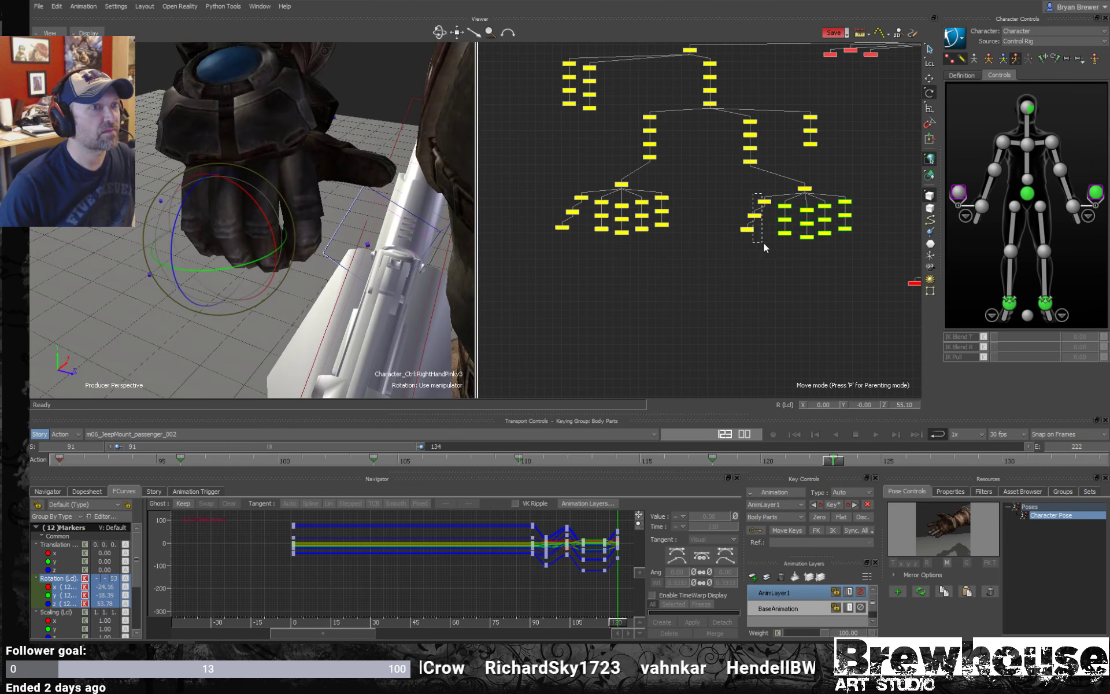
drag(406, 174, 405, 271)
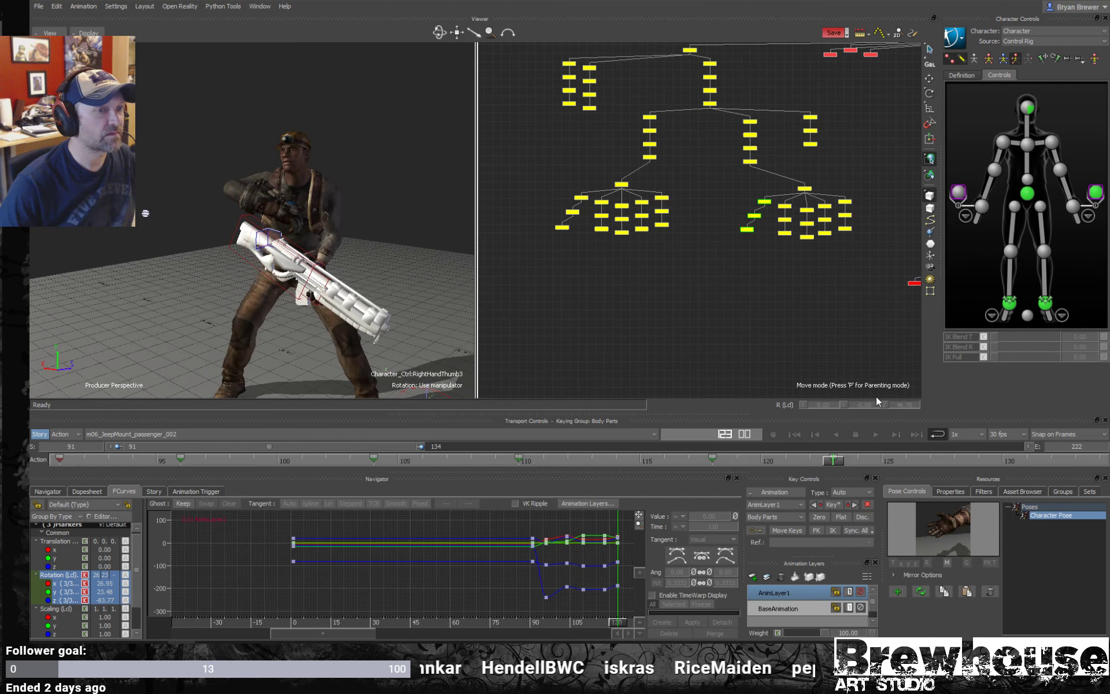
- Extend the visible timeline range to frame 172 and go to frame 135
drag(830, 464, 1098, 480)
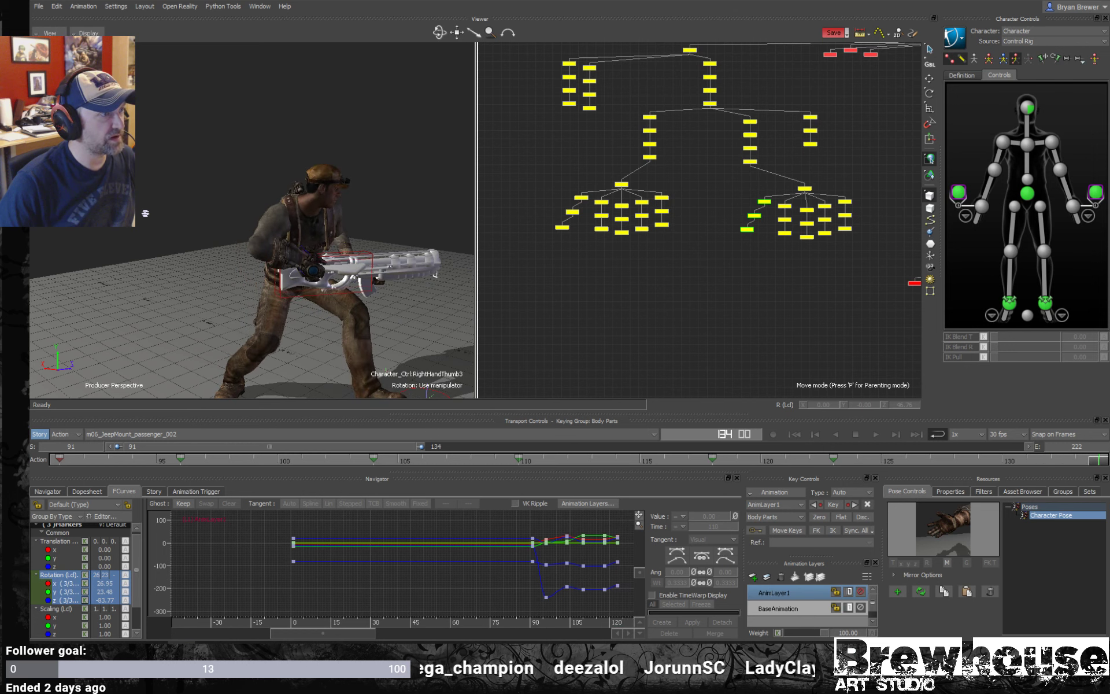
drag(434, 448, 687, 457)
mouse_move(612, 459)
mouse_down()
mouse_move(662, 460)
mouse_move(620, 460)
mouse_up()
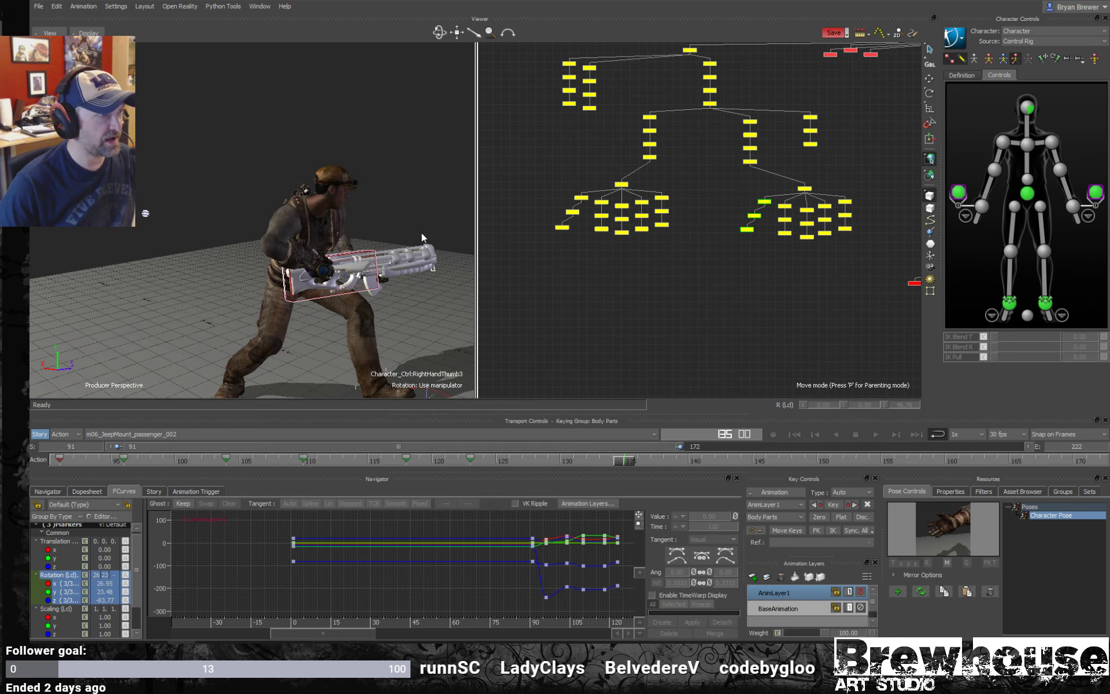
- At frame 135, reposition the right thumb's base and tip joints against the rifle
drag(730, 196, 732, 196)
drag(405, 272, 342, 287)
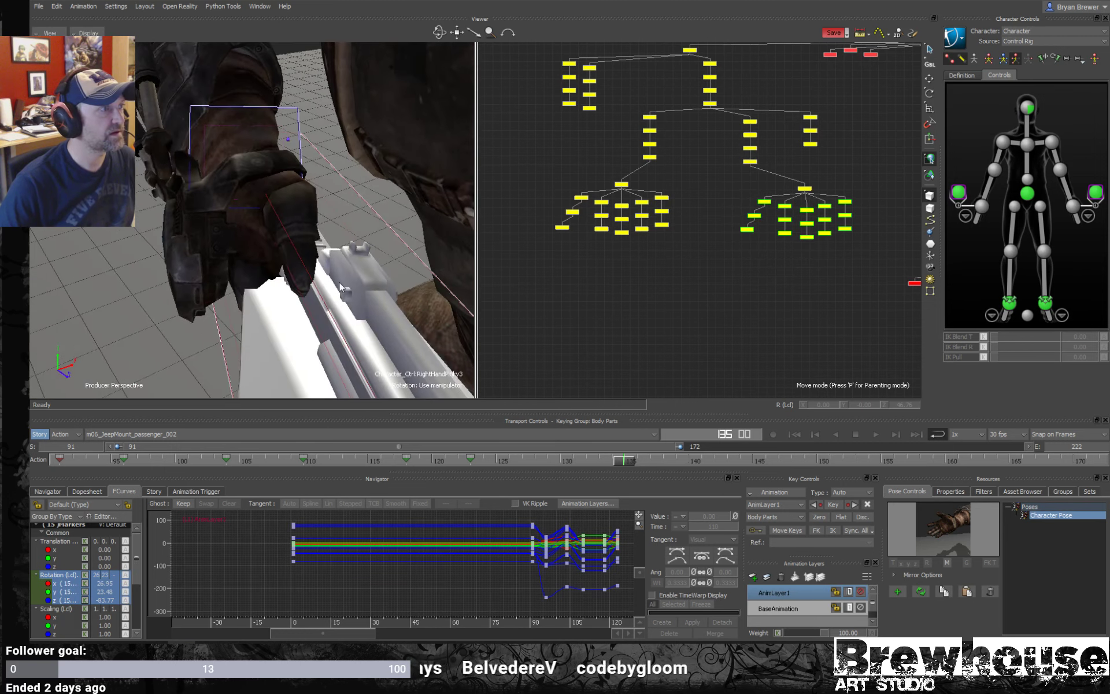
click(763, 202)
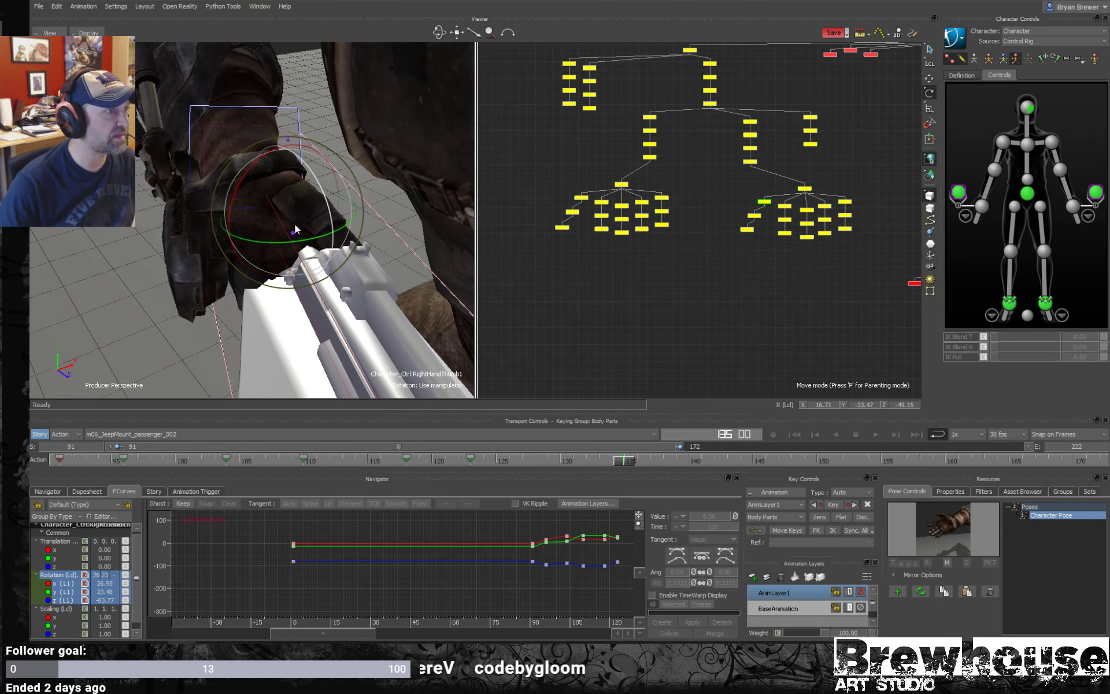
drag(306, 224, 370, 278)
key(t)
click(747, 229)
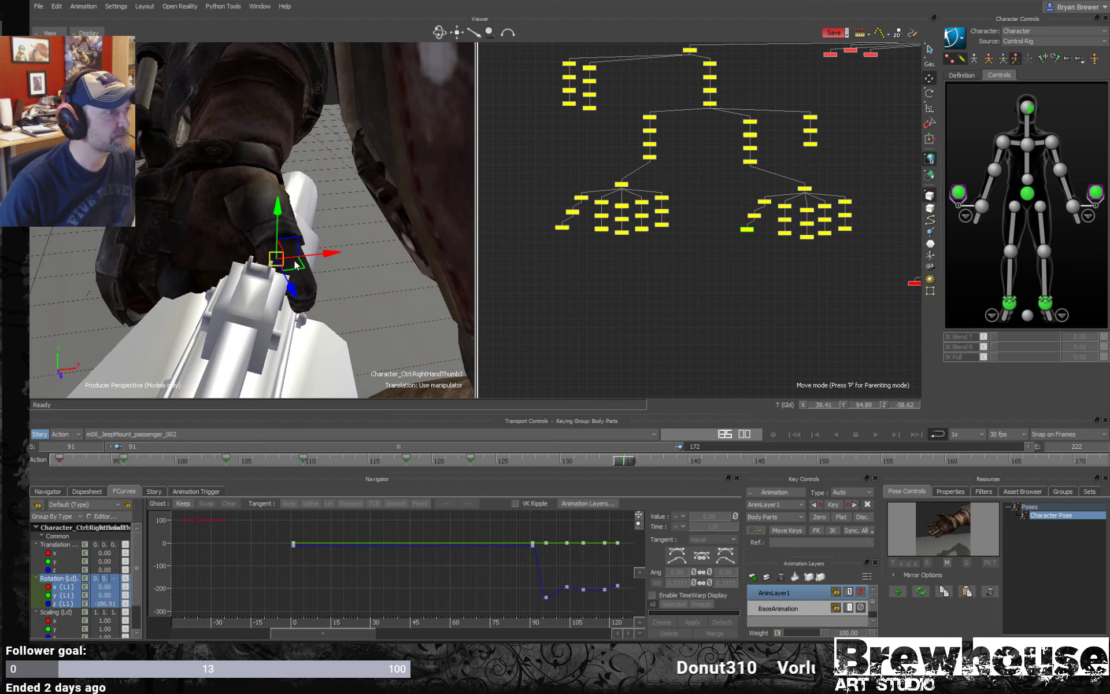
drag(294, 259, 432, 235)
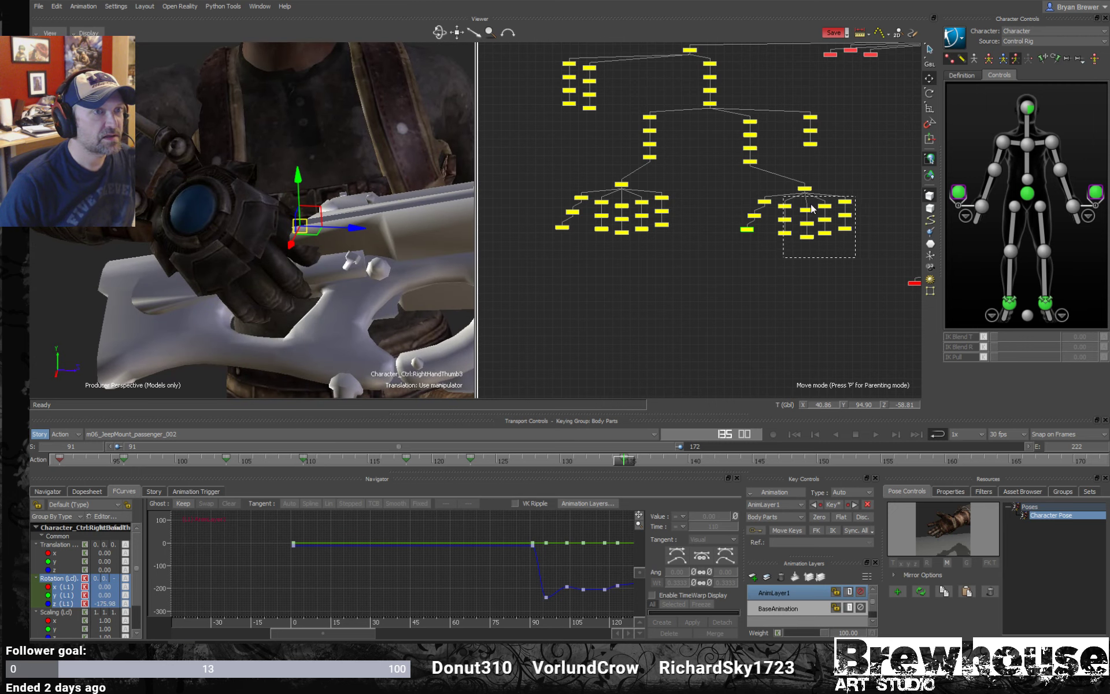
- Curl the four right-hand fingers around the rifle to about 41° on local Z at frame 135
drag(811, 203, 784, 196)
key(e)
drag(237, 333, 239, 319)
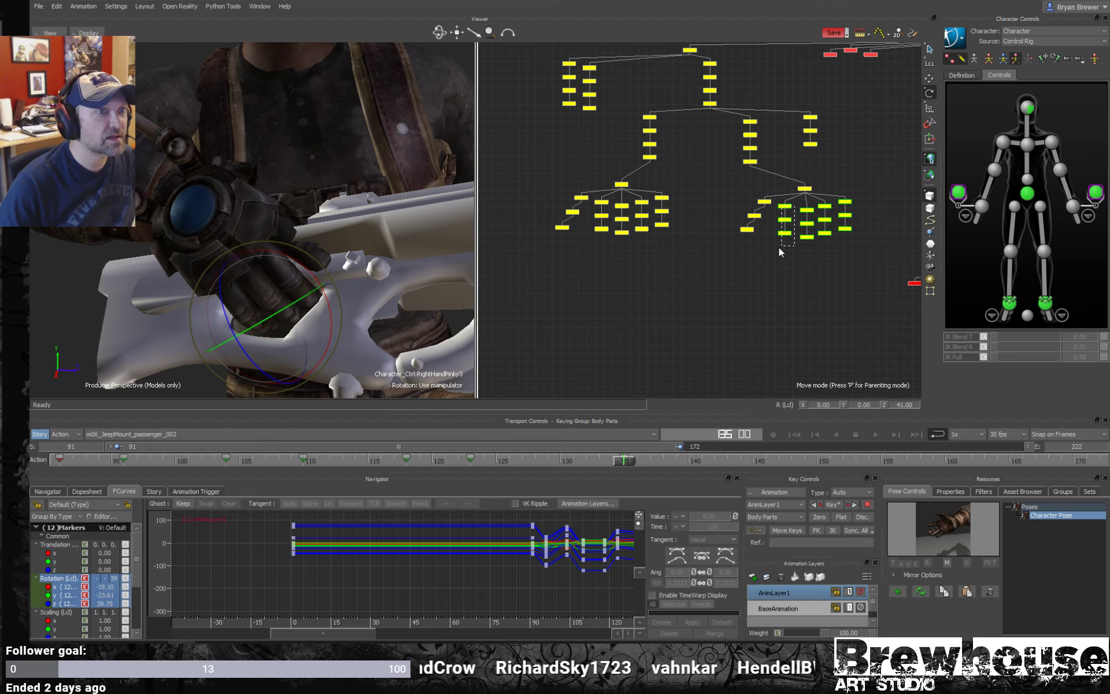
- At frame 135, loosen the right index finger to about 14° and set the middle finger to about 40° on local Z
drag(779, 247, 779, 248)
drag(425, 275, 463, 283)
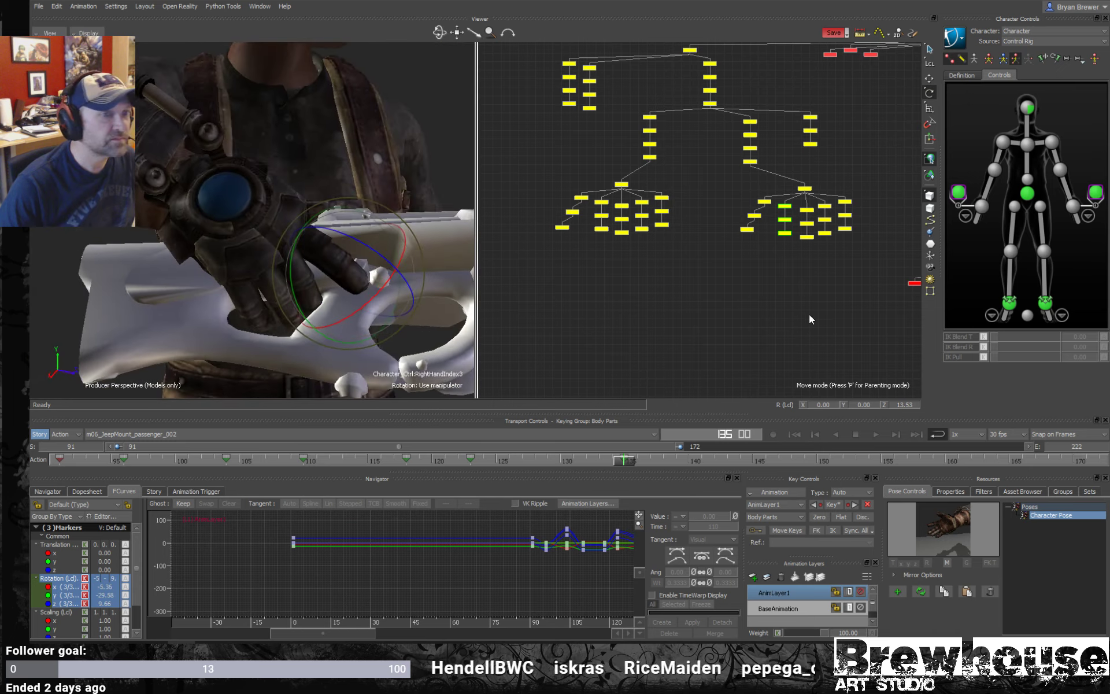
click(810, 239)
drag(807, 209, 806, 207)
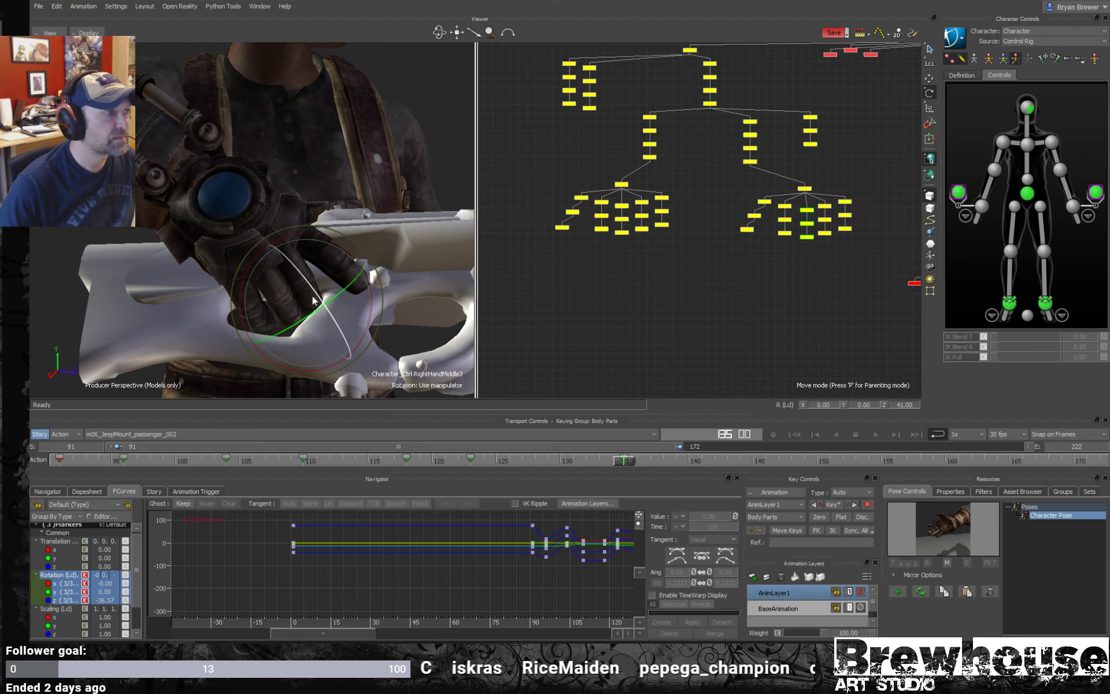
drag(318, 292, 315, 298)
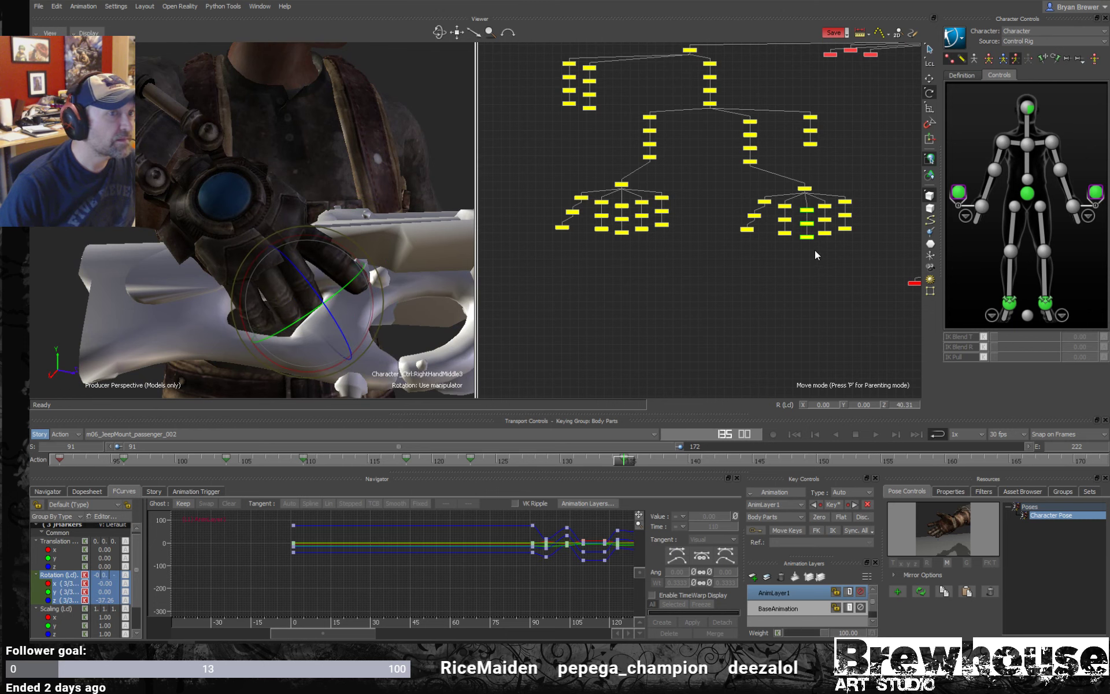
- At frame 135, adjust the right ring finger's curl and curl the pinky to about 50° on local Z around the rifle
drag(832, 199, 816, 238)
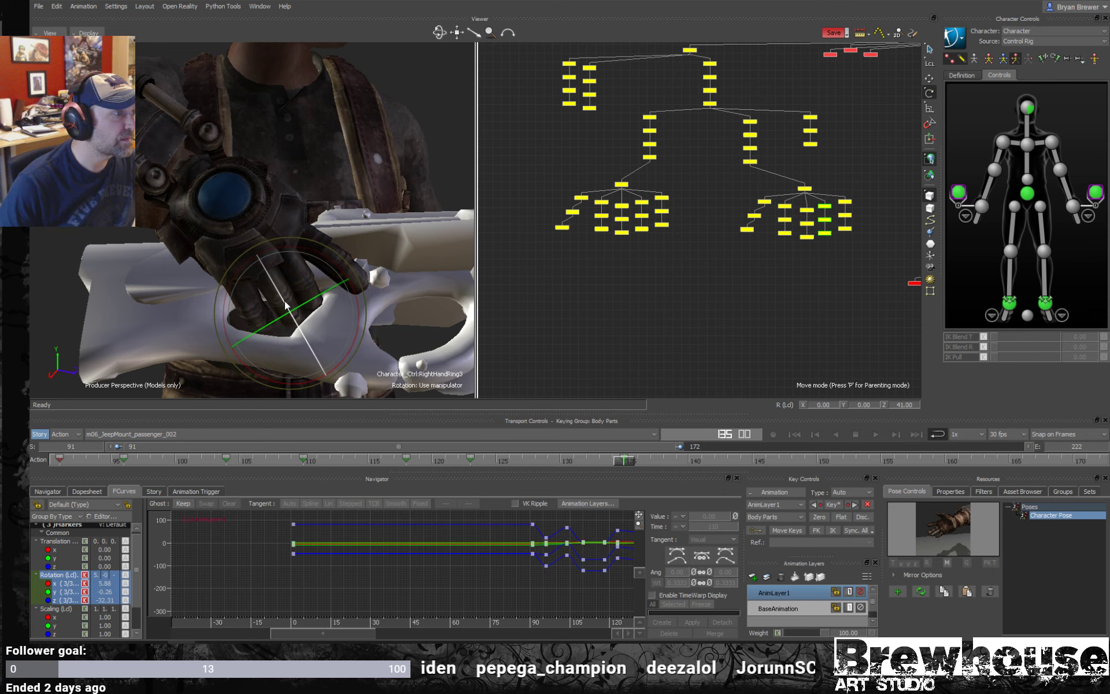
drag(285, 305, 409, 265)
click(846, 202)
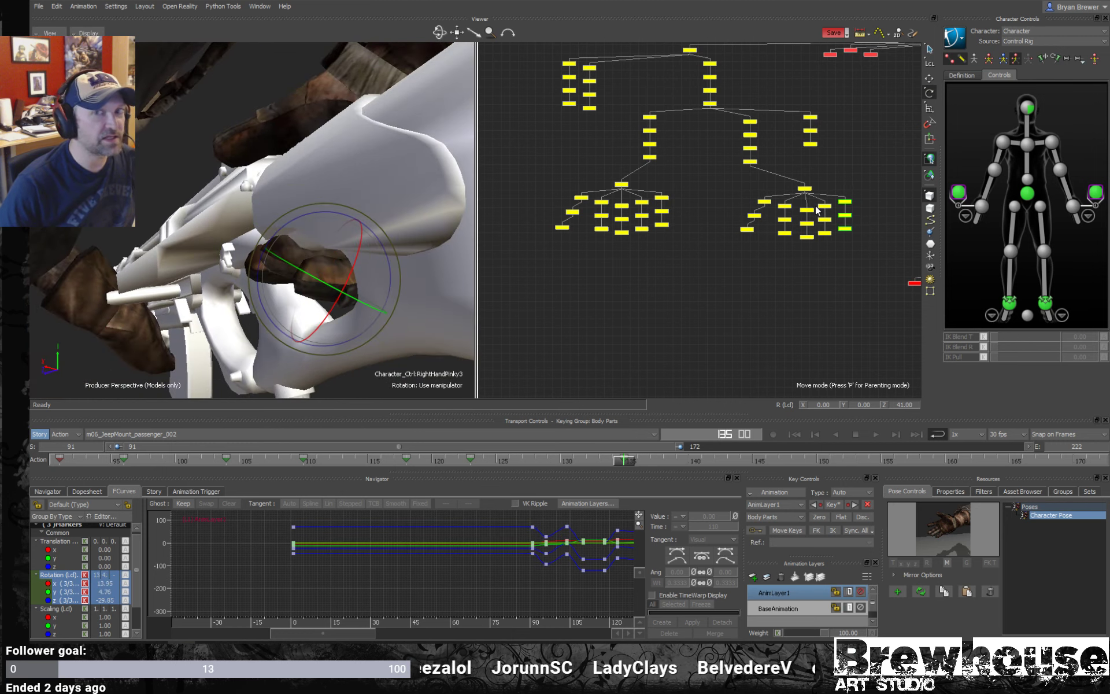
drag(289, 224, 386, 283)
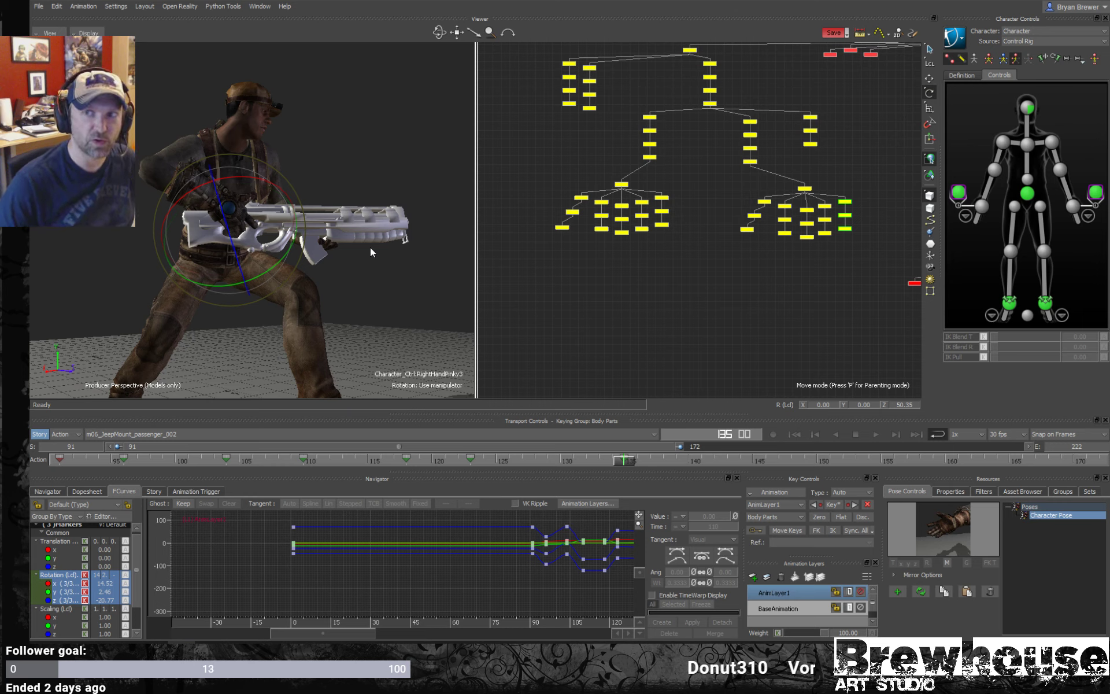
- Review the hand's re-grip from several angles, scrubbing between frames 126 and 135 and playing the animation full-width
ctrl+shift+drag(439, 306, 372, 332)
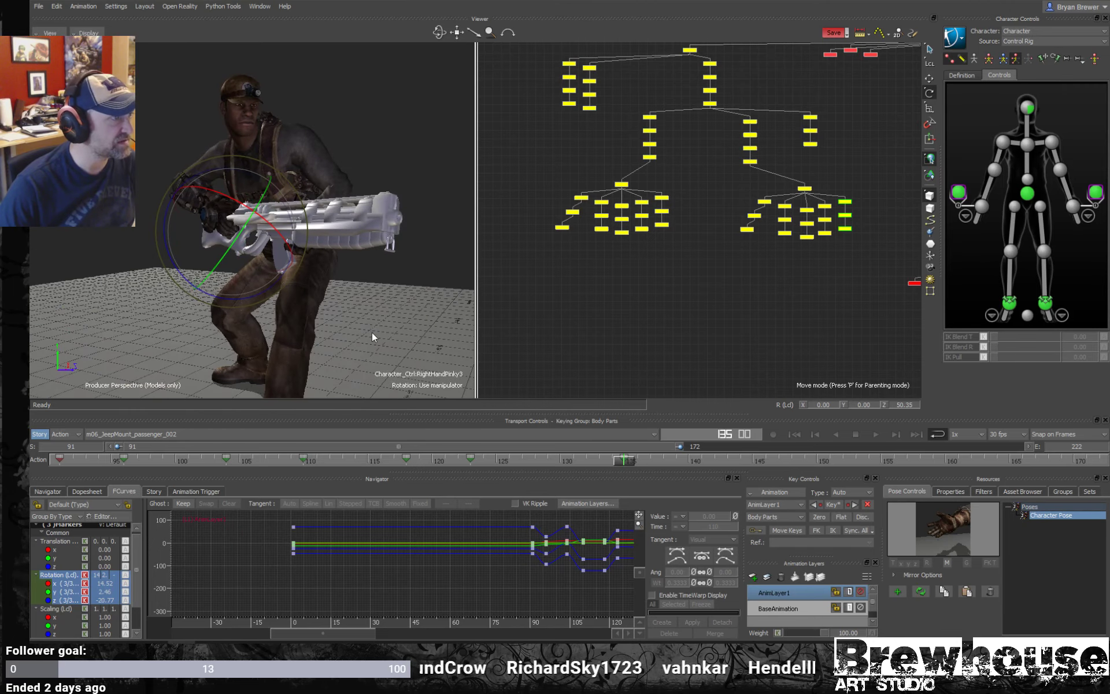
drag(625, 466, 508, 466)
ctrl+shift+drag(343, 298, 332, 338)
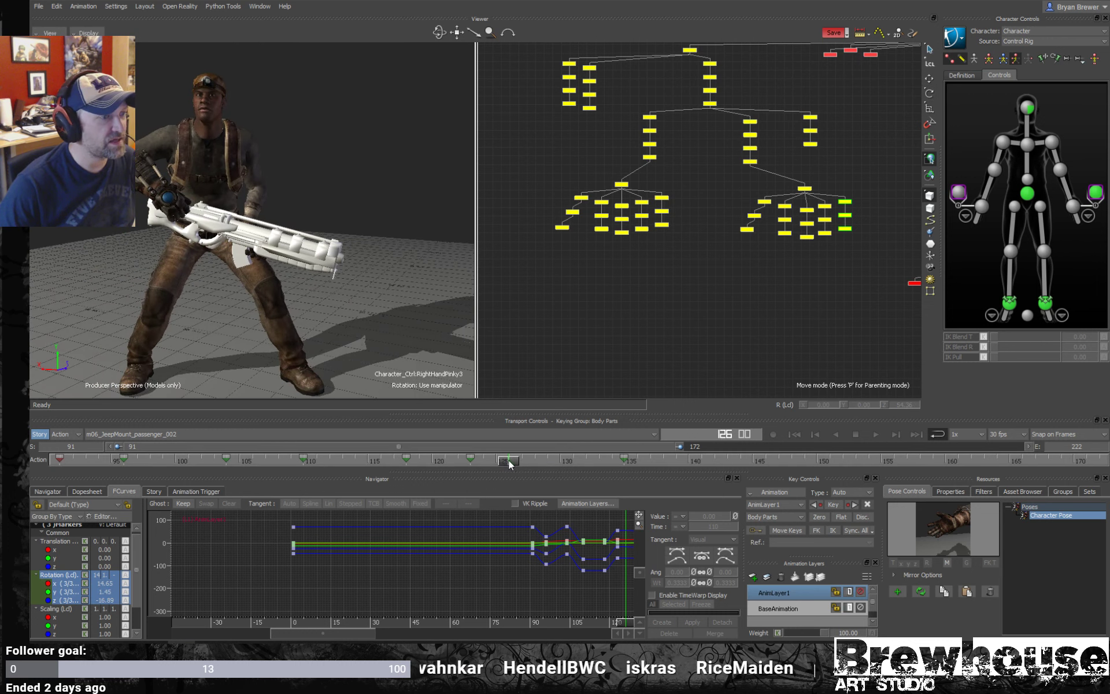
drag(508, 459, 584, 463)
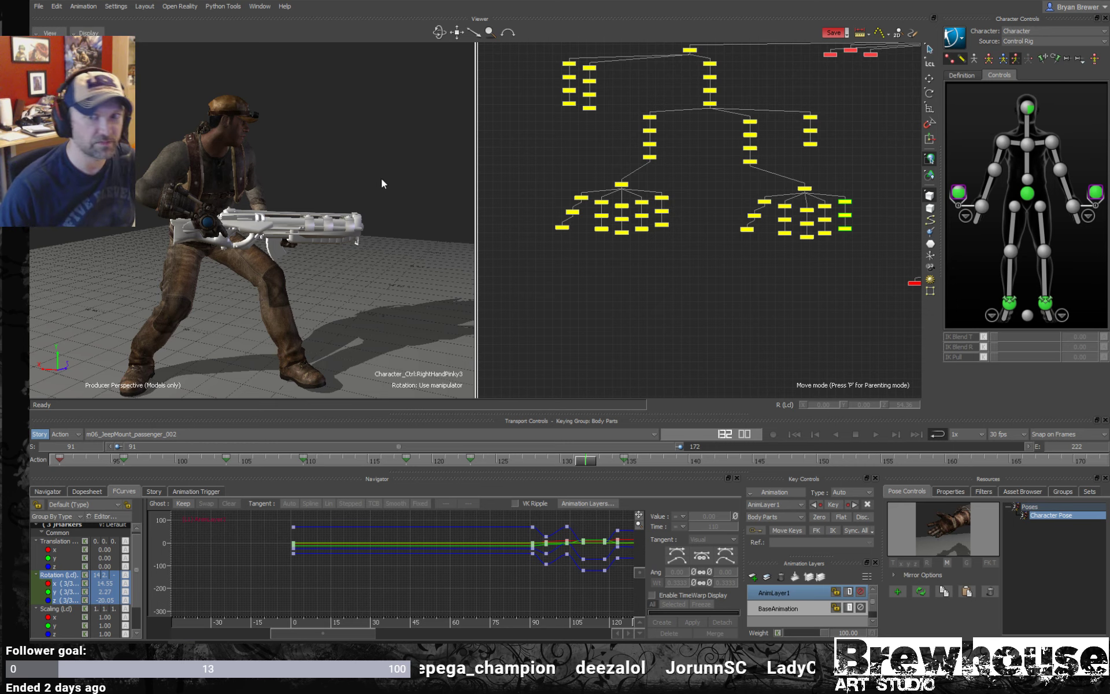
key(space)
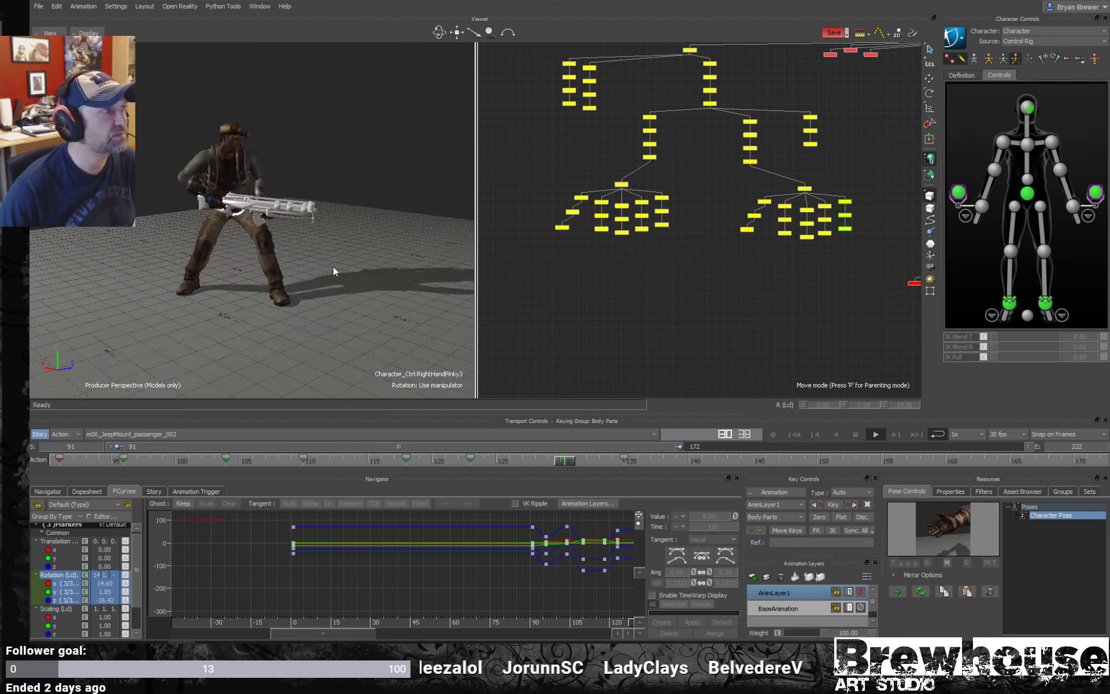
key(ctrl+shift+1)
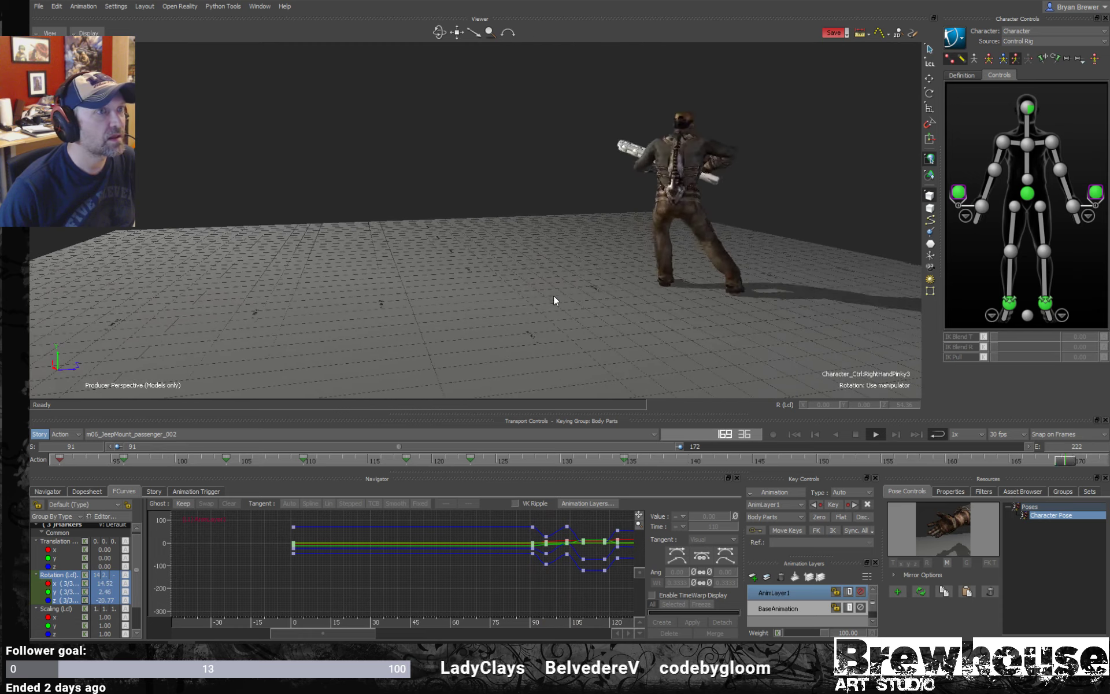
key(space)
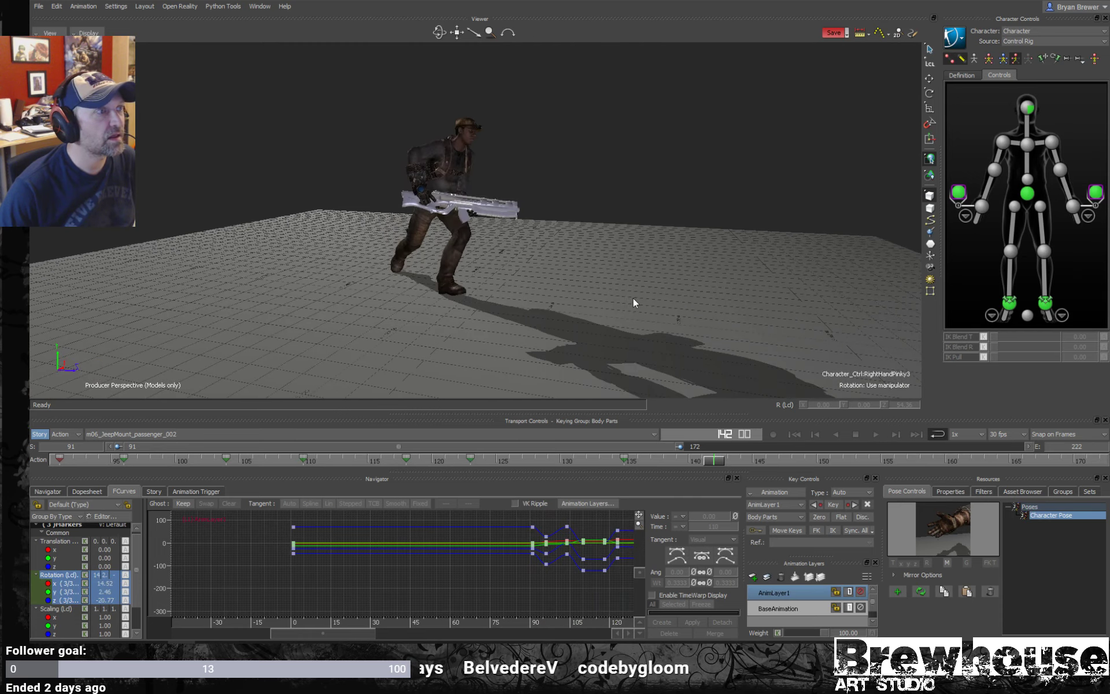
ctrl+shift+drag(613, 303, 509, 451)
ctrl+shift+drag(515, 300, 595, 361)
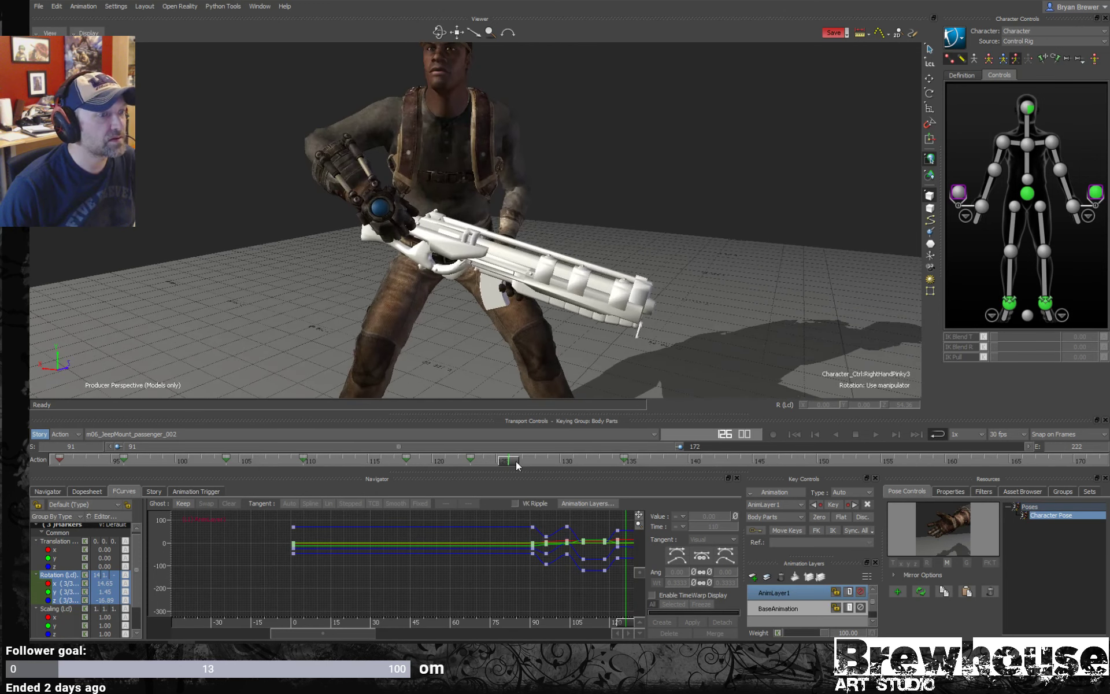
- Key the right hand's open finger pose from frame 111 again at frame 128
drag(516, 460, 319, 474)
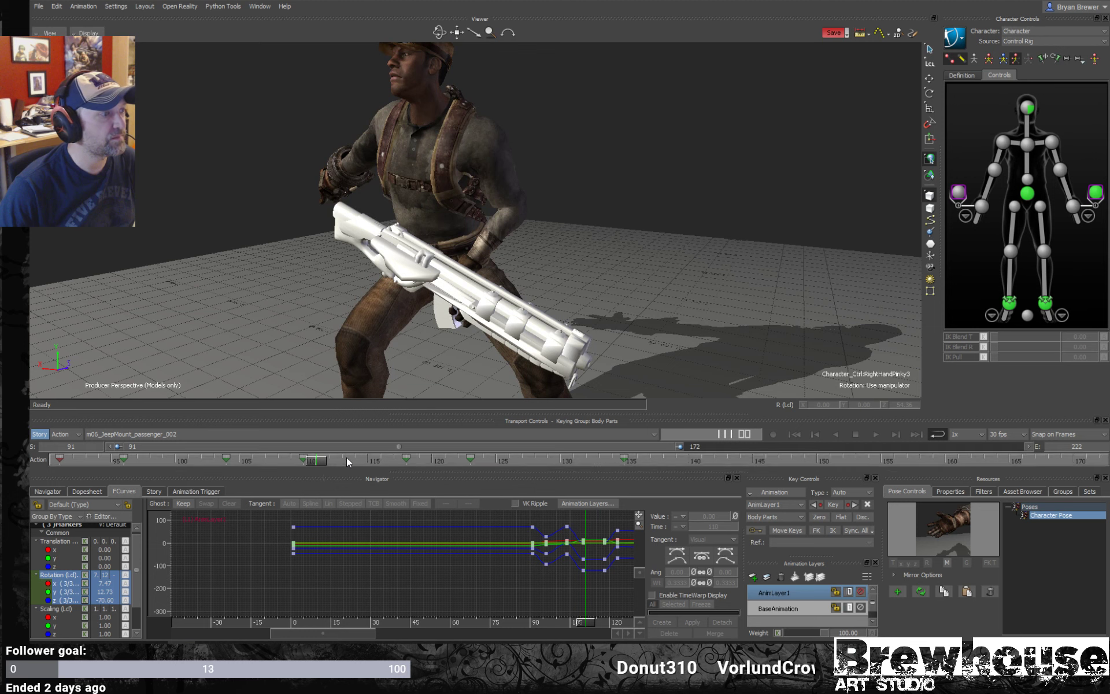
drag(322, 465, 545, 460)
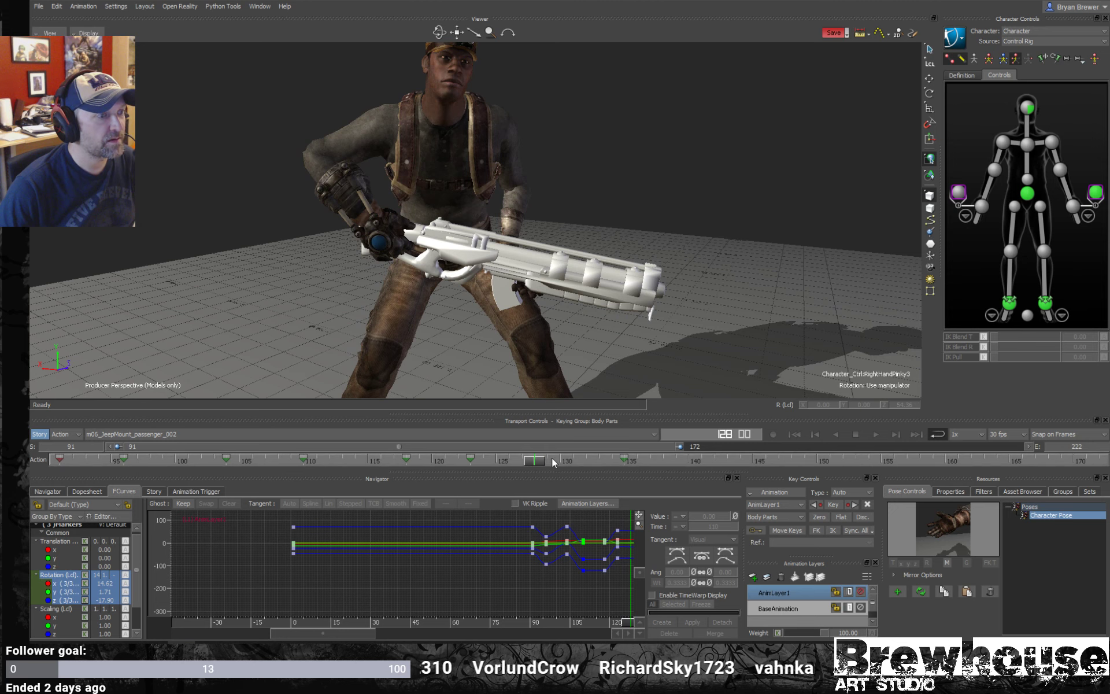
key(k)
scroll(495, 282, up, 5)
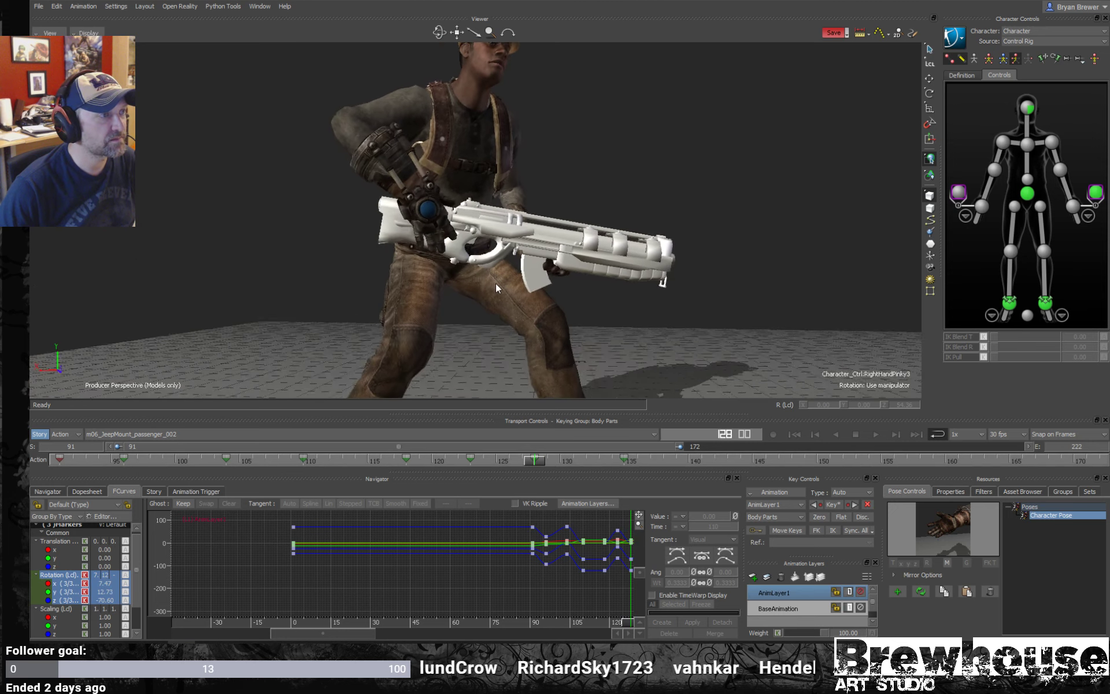
middle_drag(555, 324, 523, 344)
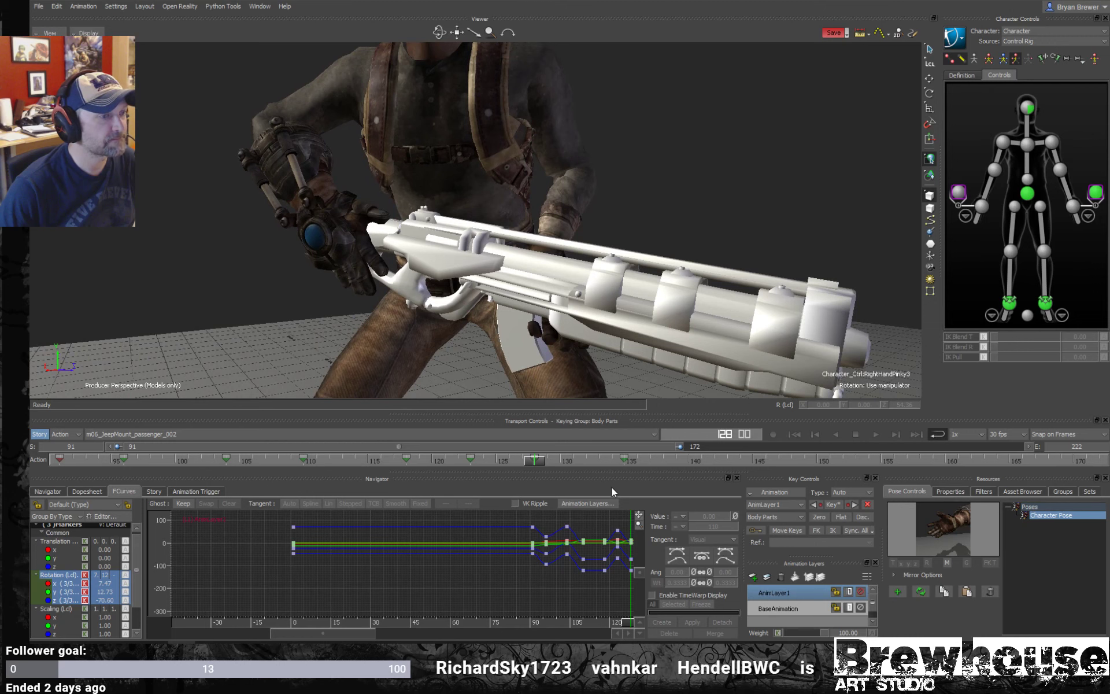
- Shift the visible timeline range to frames 141–222 and key the right hand's current grip at frame 191
drag(532, 466, 622, 475)
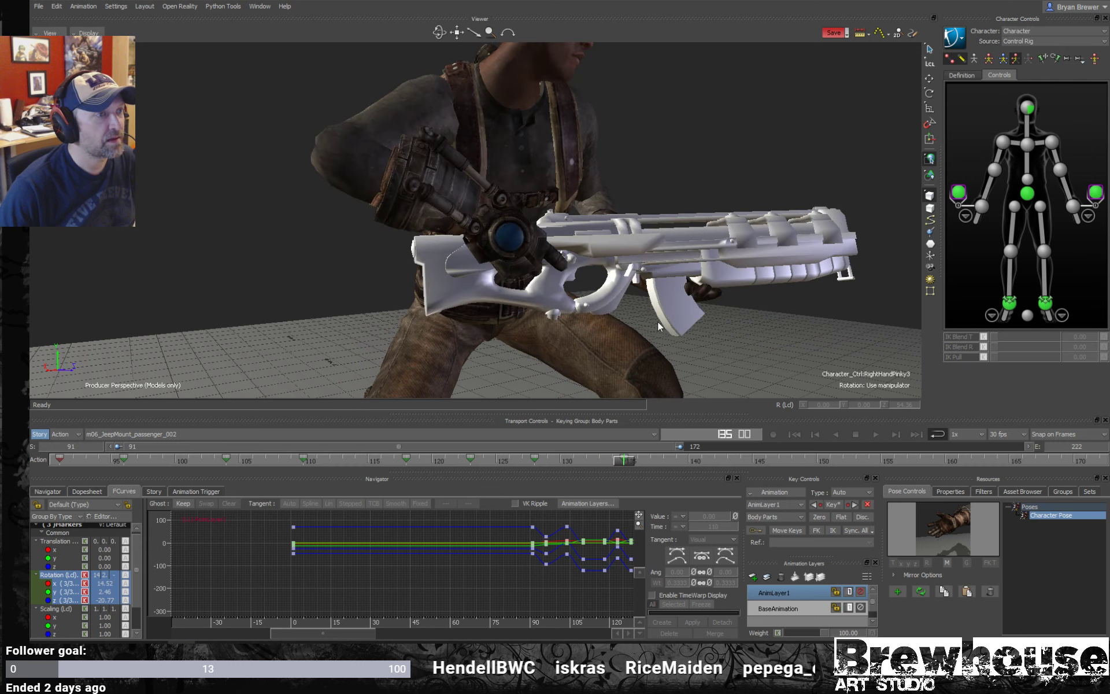
scroll(653, 312, down, 5)
scroll(607, 283, down, 4)
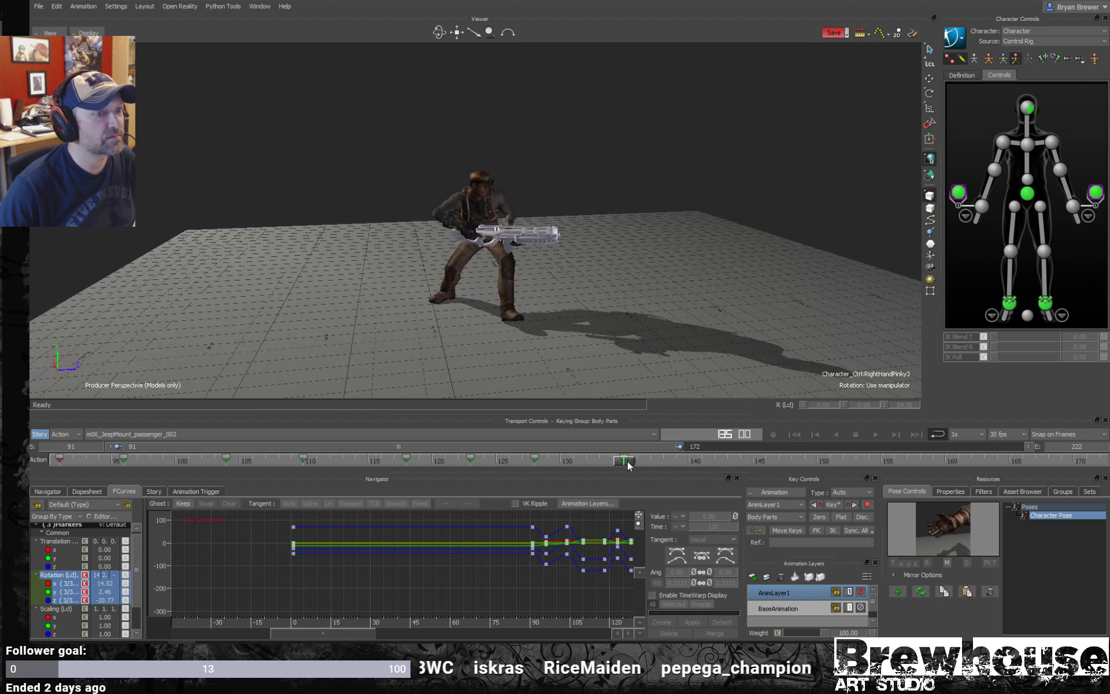
drag(629, 465, 1094, 466)
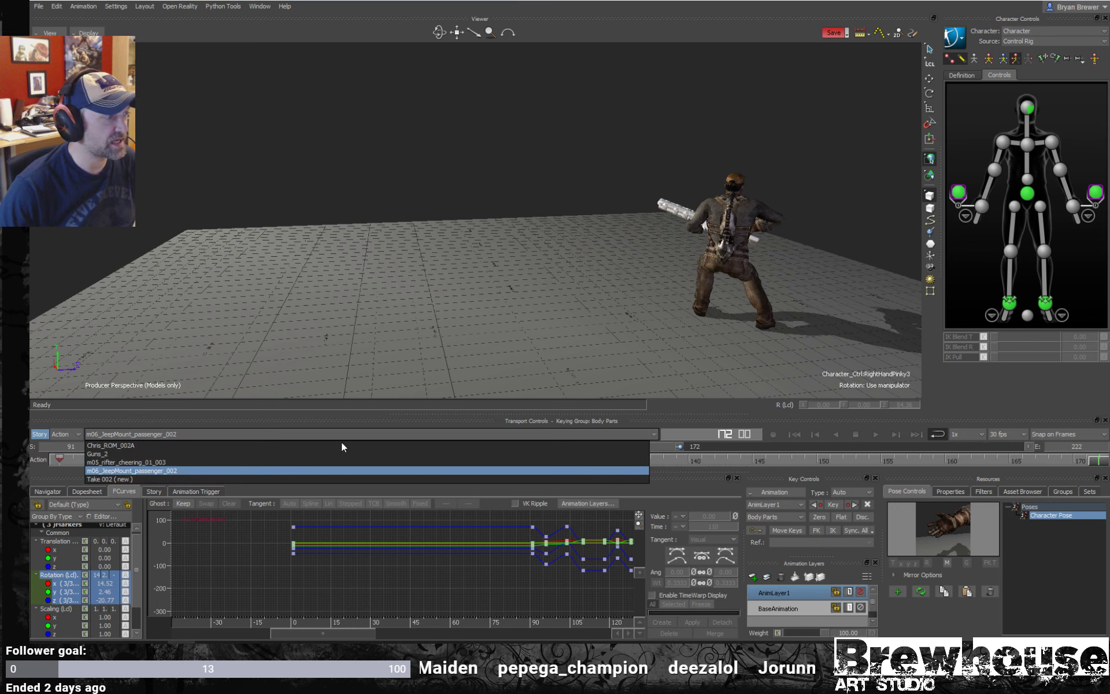
drag(575, 446, 991, 447)
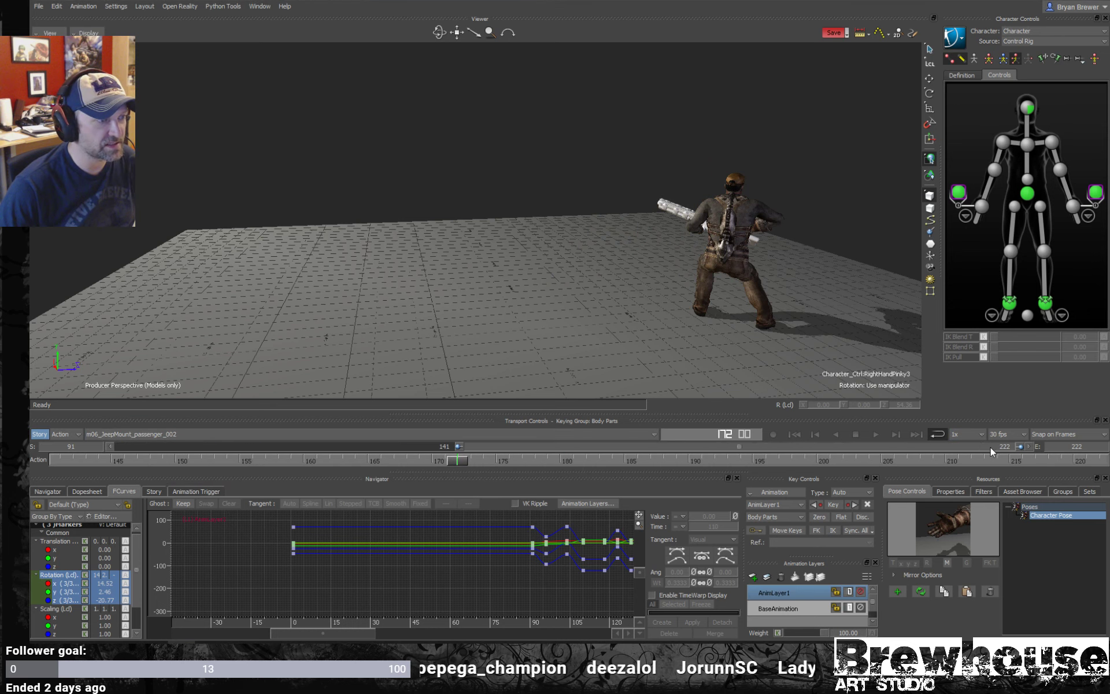
drag(463, 460, 764, 460)
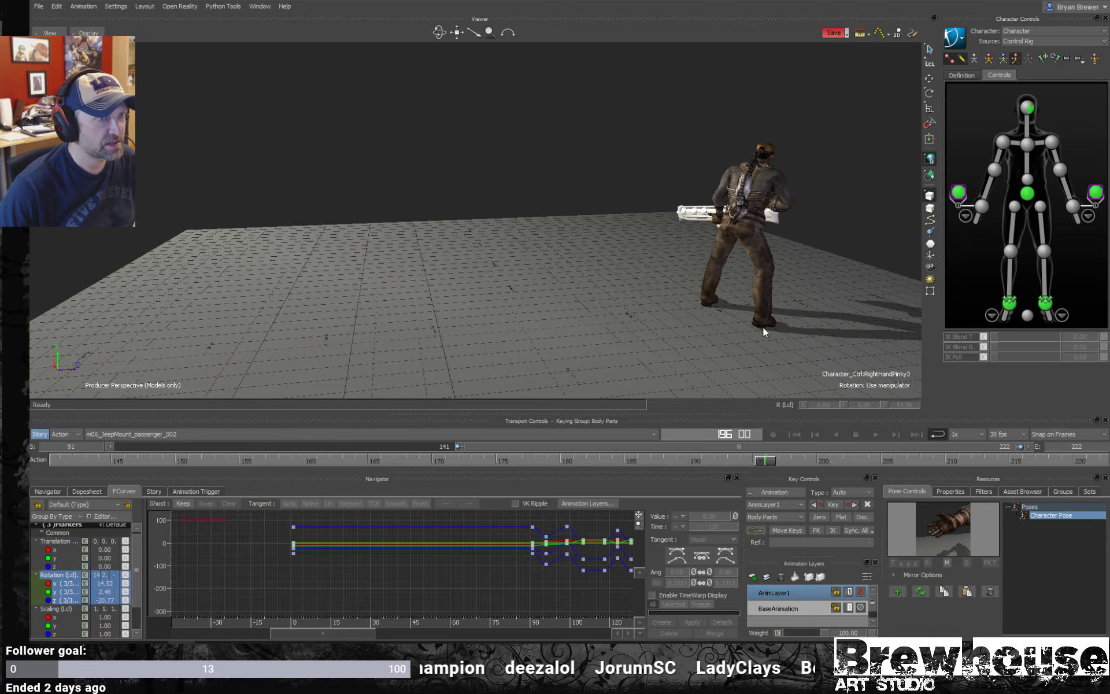
middle_drag(523, 320, 572, 376)
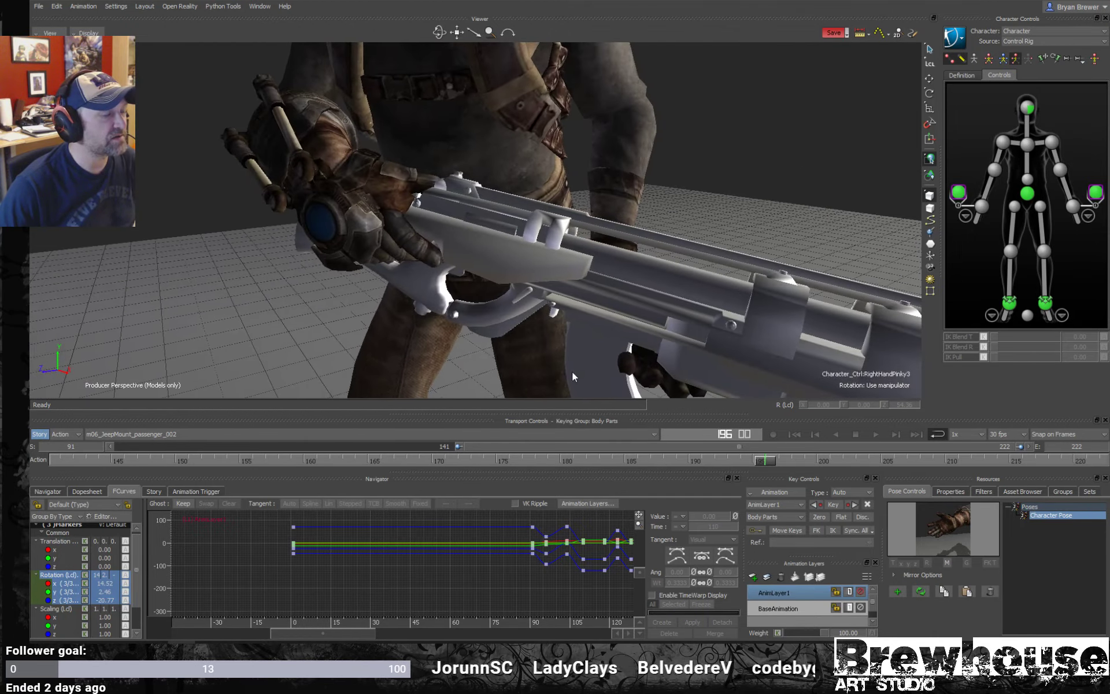
drag(769, 462, 699, 465)
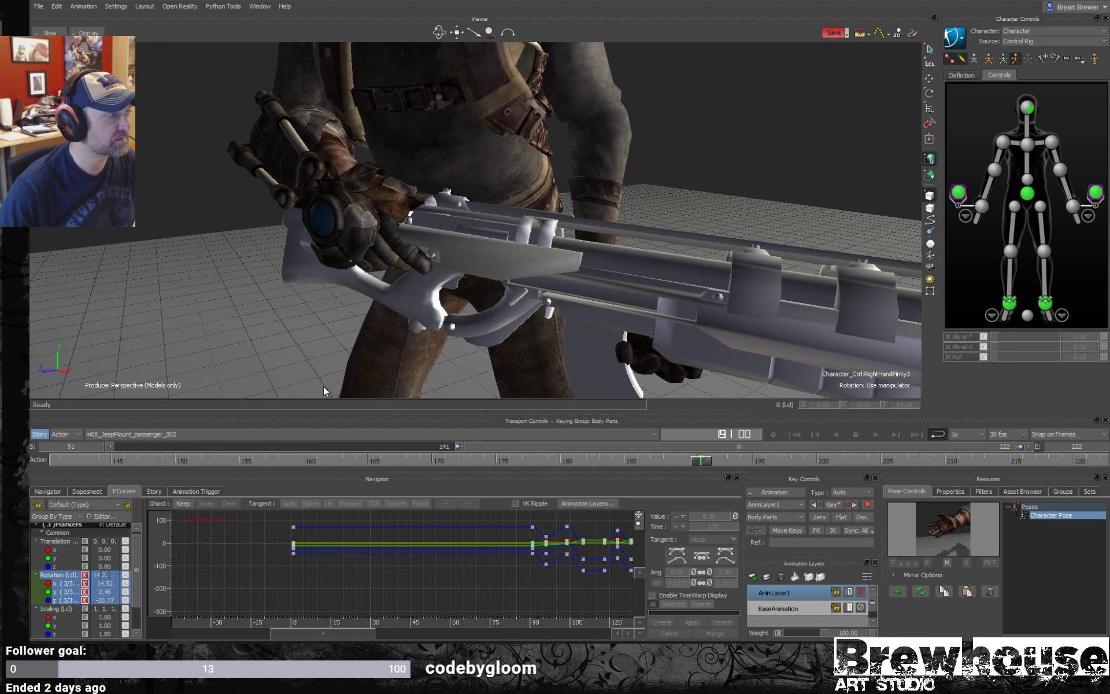
- Show the model and schematic side by side, select the four right-hand fingers and frame their rotation curves through frame 191
key(ctrl+w)
drag(428, 286, 330, 296)
drag(382, 420, 381, 423)
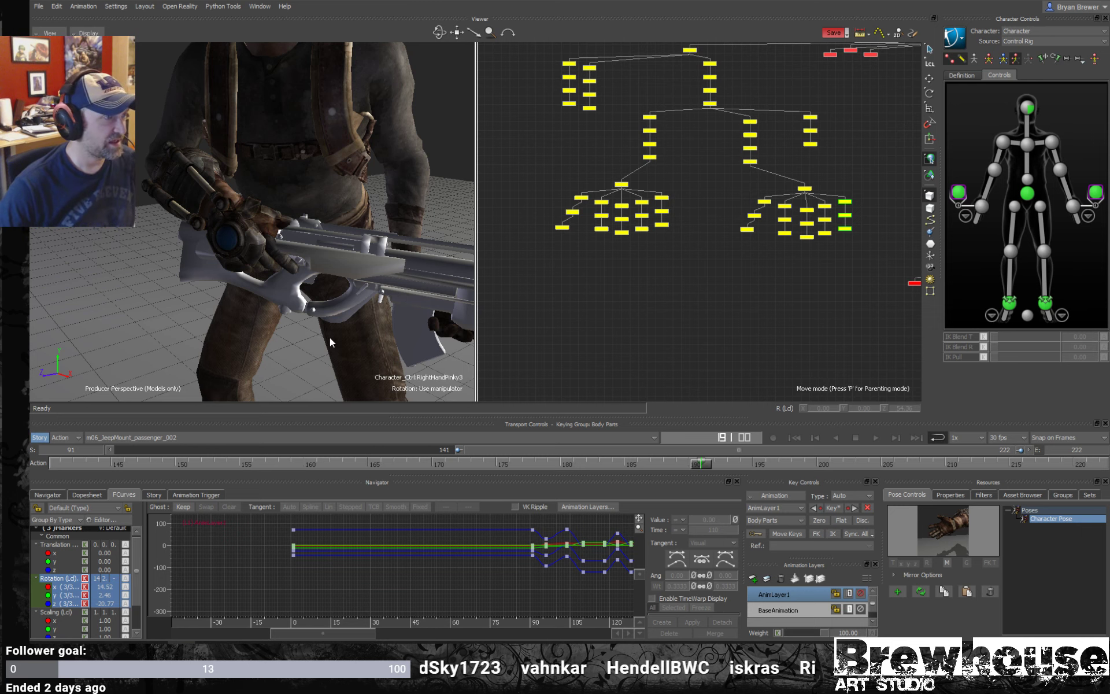
drag(334, 330, 421, 303)
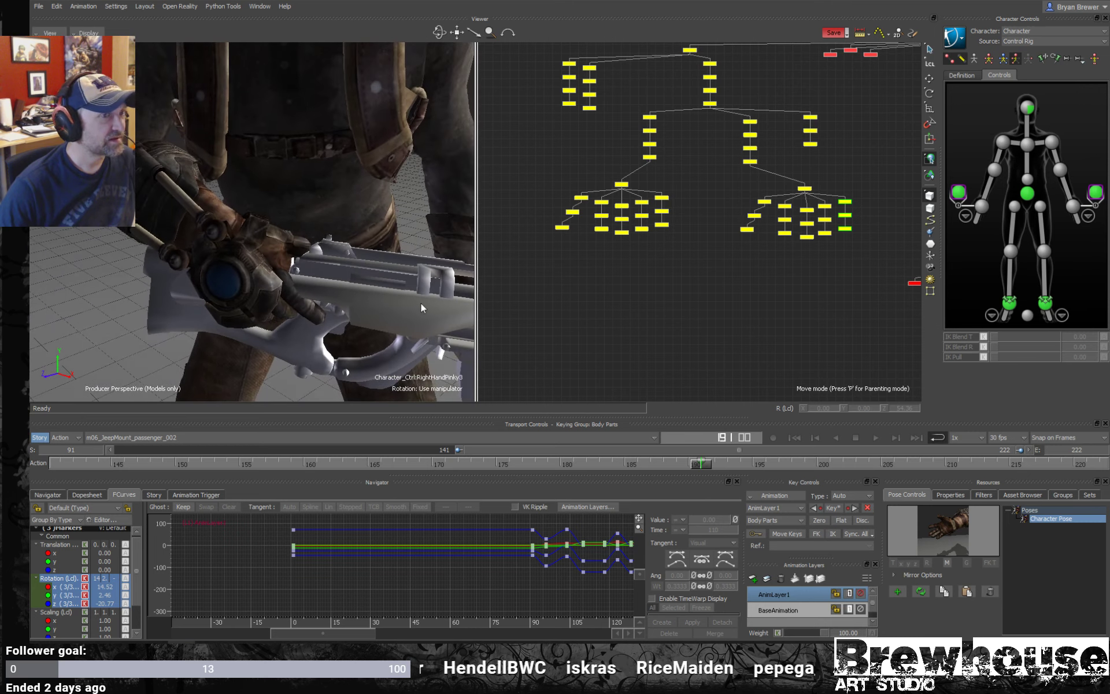
drag(876, 258, 788, 204)
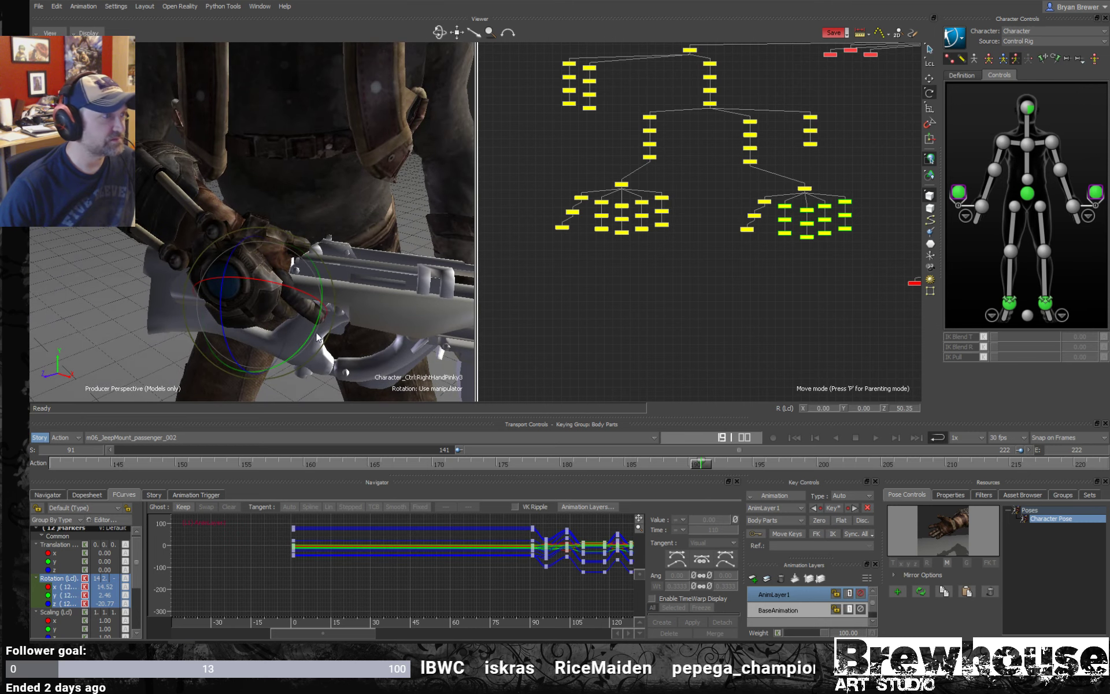
key(a)
shift+drag(464, 546, 322, 537)
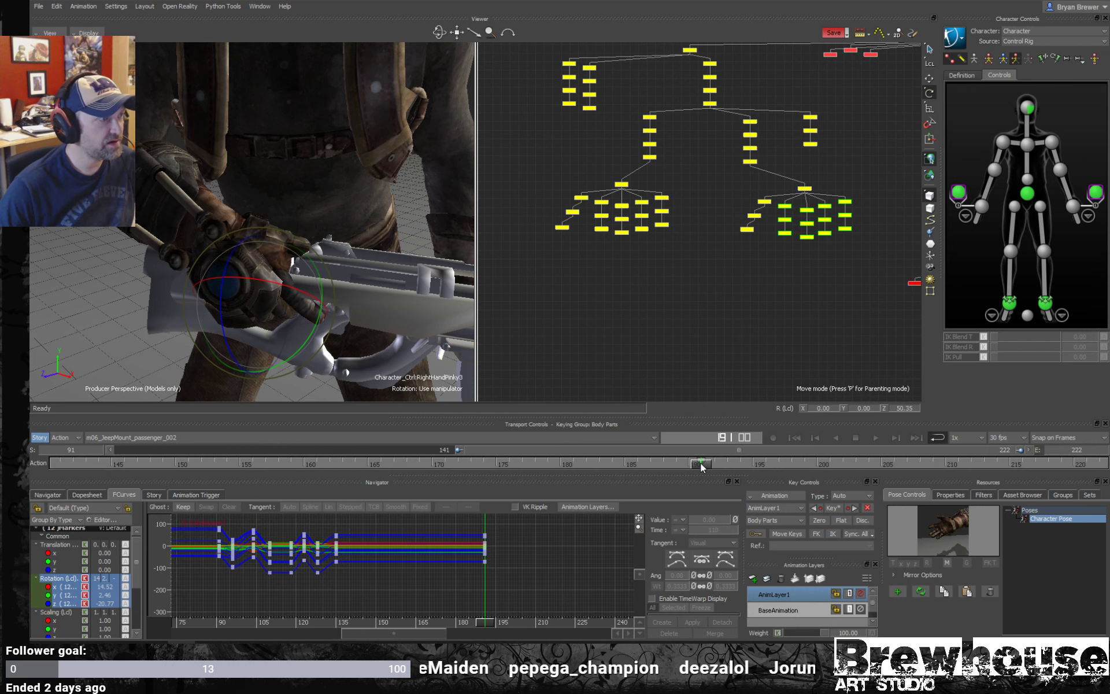
- At frame 197, straighten the four right-hand fingers to 0° local rotation and key the open pose
mouse_move(700, 463)
mouse_down()
mouse_move(830, 463)
mouse_move(773, 466)
mouse_up()
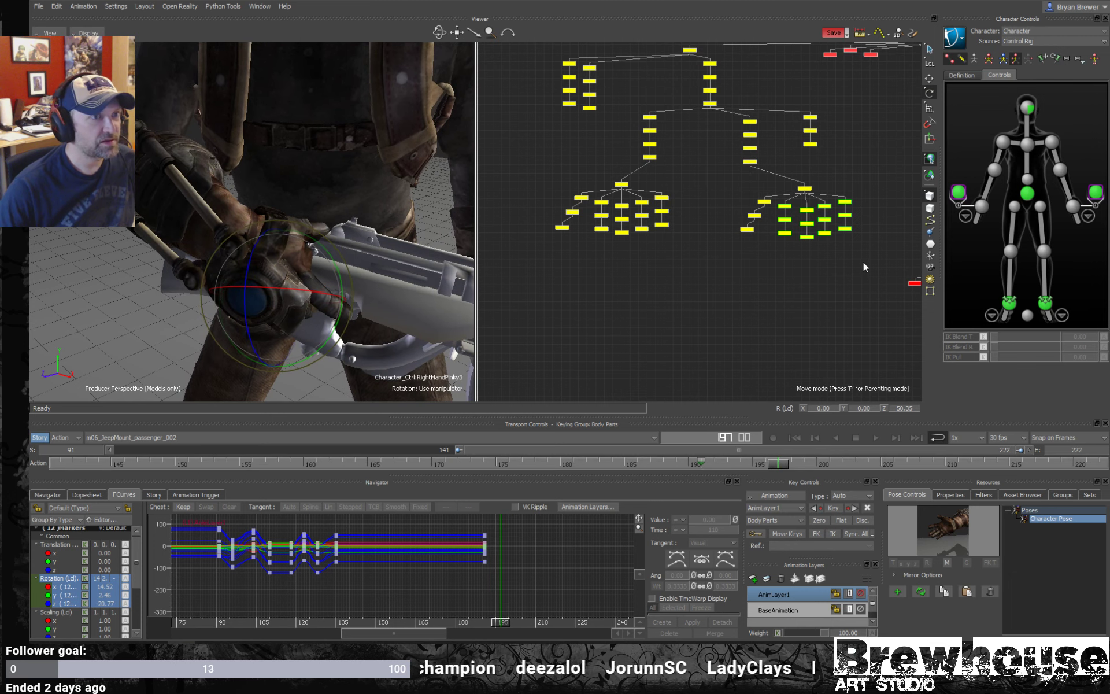
drag(868, 260, 787, 210)
drag(363, 319, 192, 266)
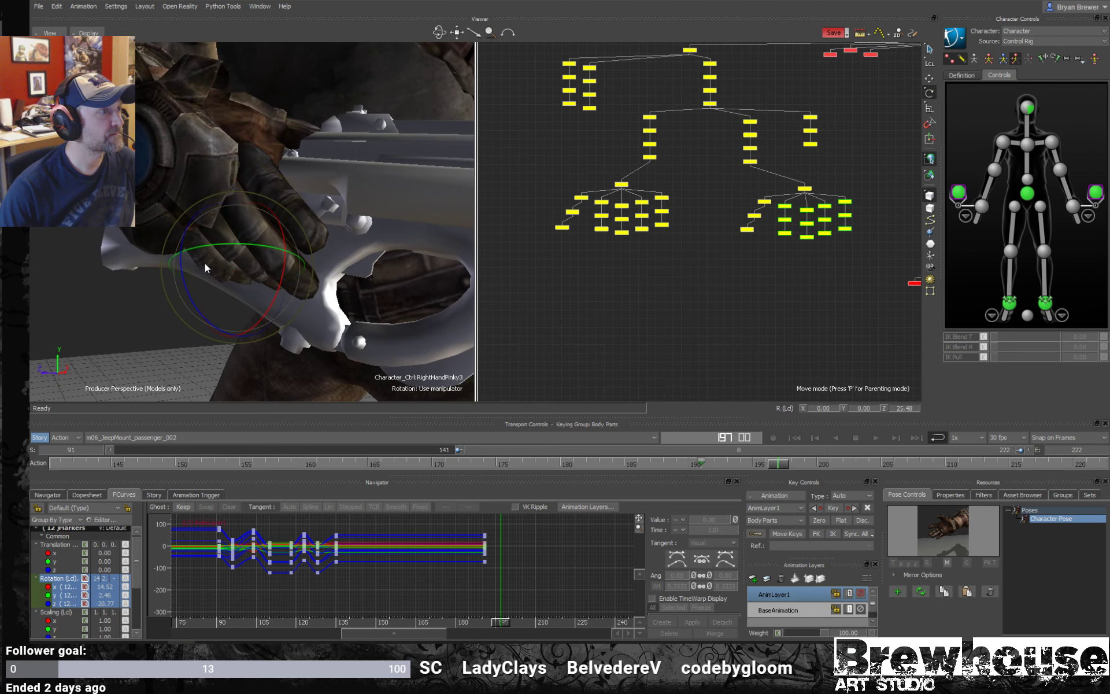
click(833, 507)
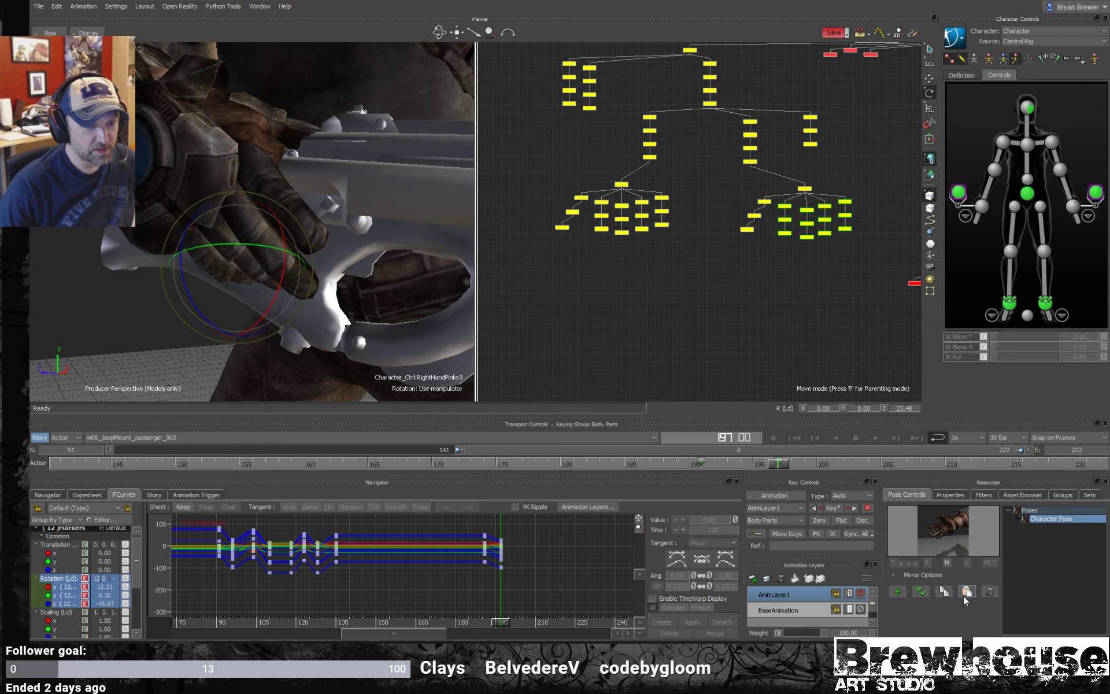
drag(405, 306, 433, 302)
- At frame 197, rotate the right thumb's base joint to about 0.9°, -58.2°, -51.5° against the rifle and key it
click(764, 201)
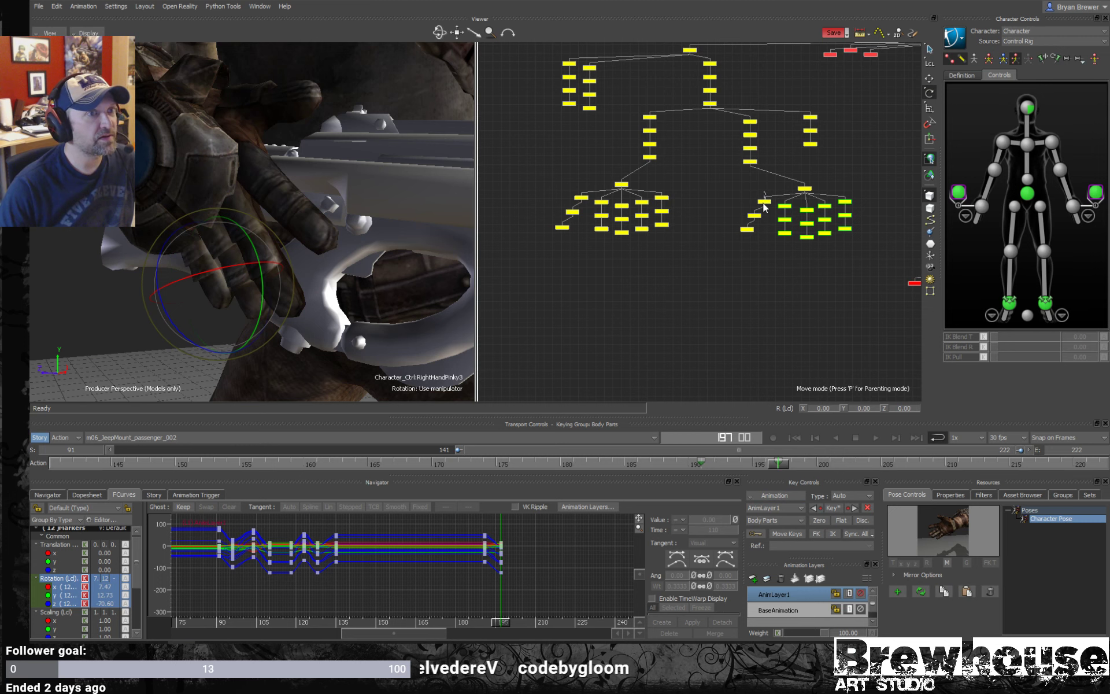
drag(342, 126, 313, 250)
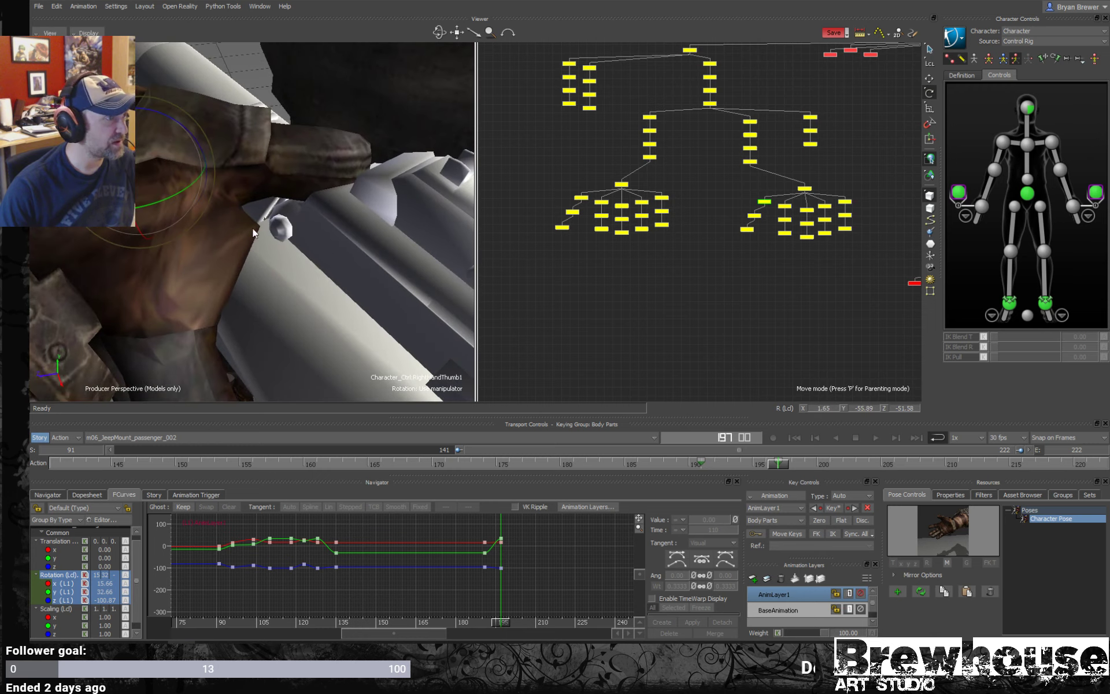
drag(223, 213, 166, 181)
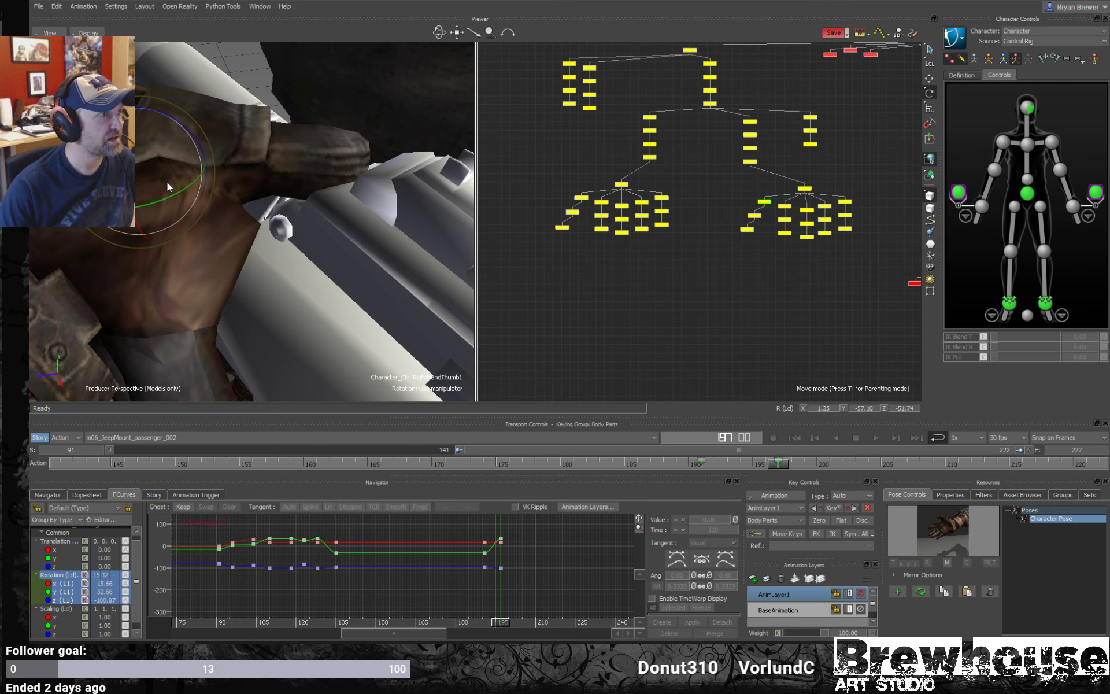
drag(285, 279, 383, 141)
mouse_move(358, 287)
mouse_down()
mouse_move(327, 298)
mouse_move(383, 286)
mouse_move(380, 318)
mouse_move(352, 285)
mouse_up()
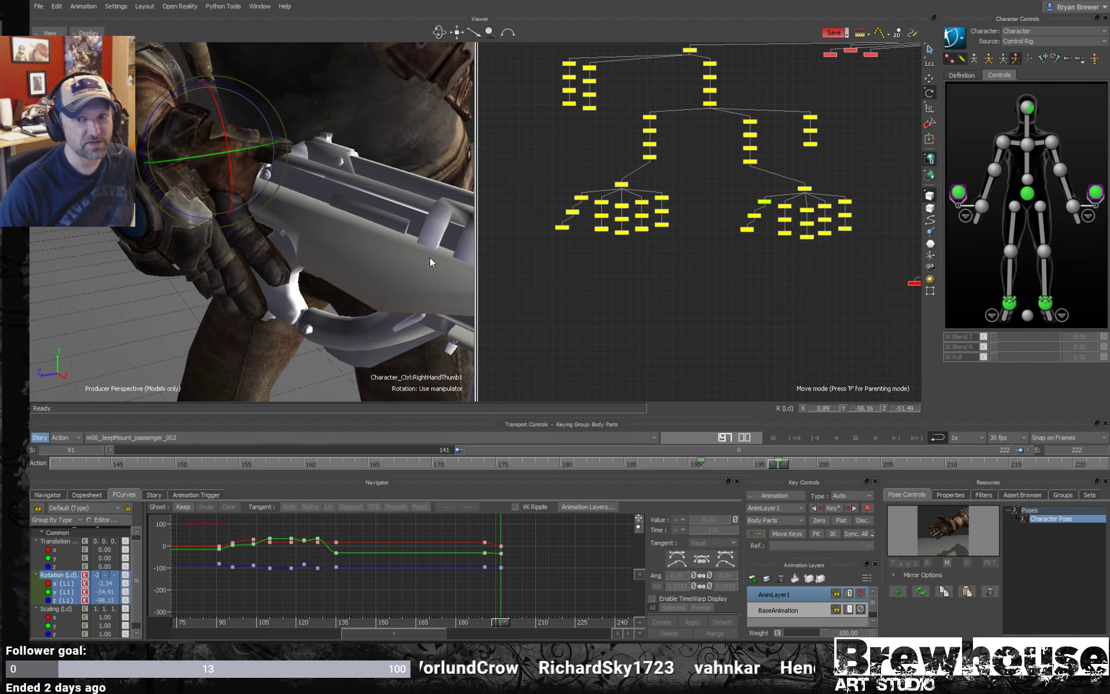
- Extend the visible timeline back to frame 91 and key the right-hand fingers and thumb at frame 214
drag(429, 258, 376, 312)
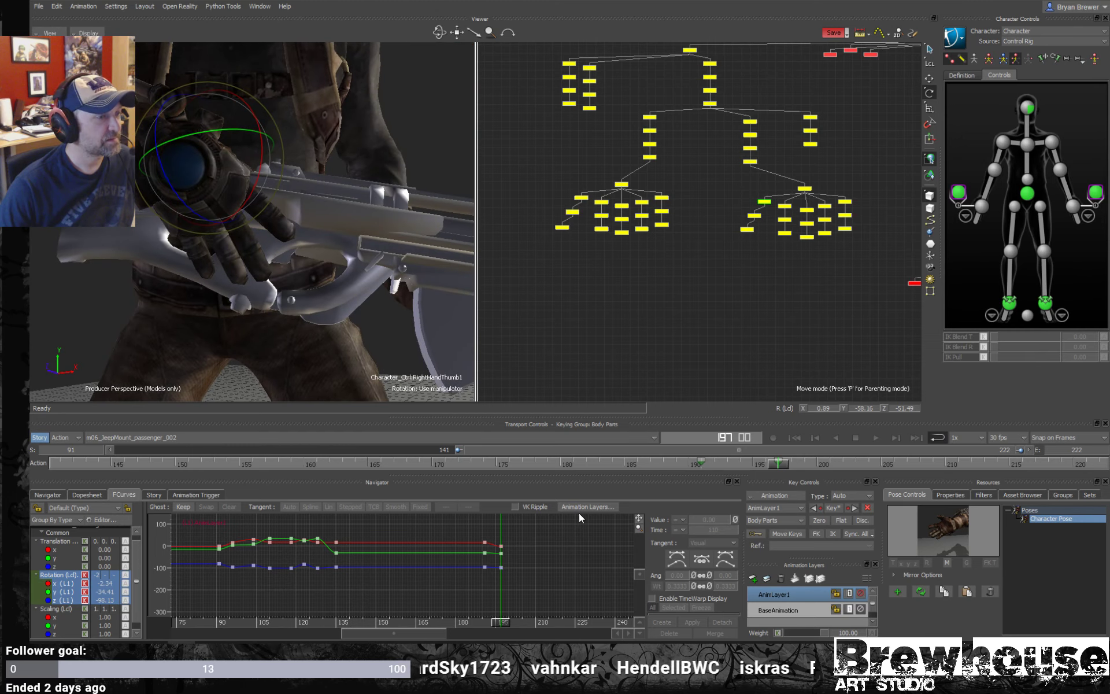
drag(325, 286, 363, 310)
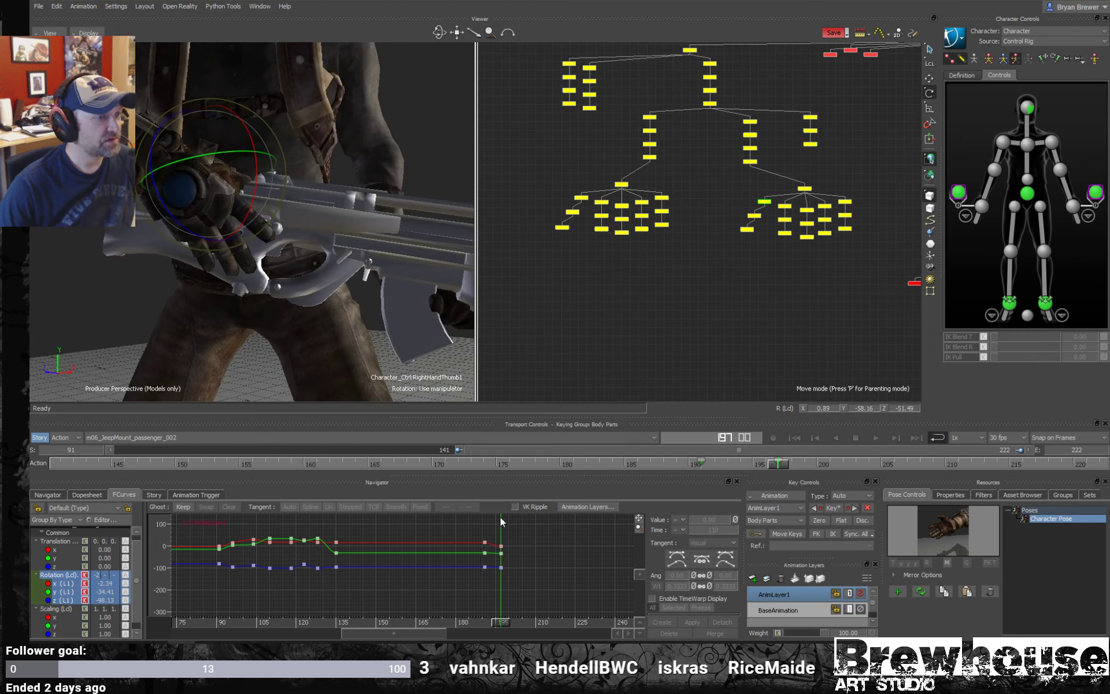
drag(777, 465, 918, 396)
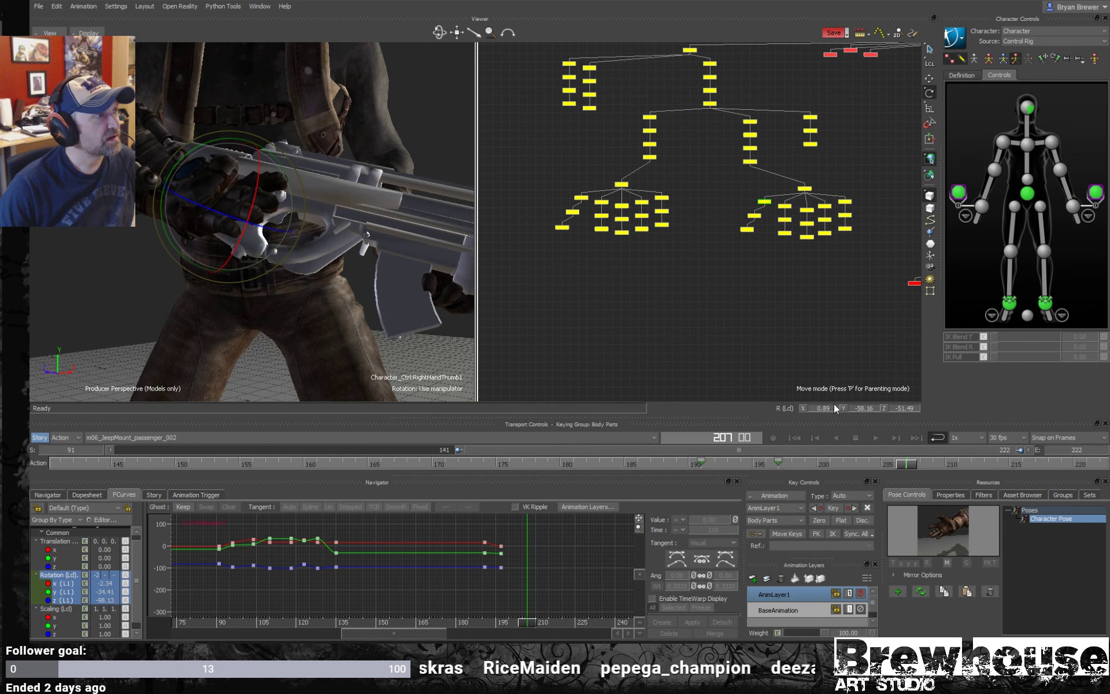
drag(889, 466, 996, 464)
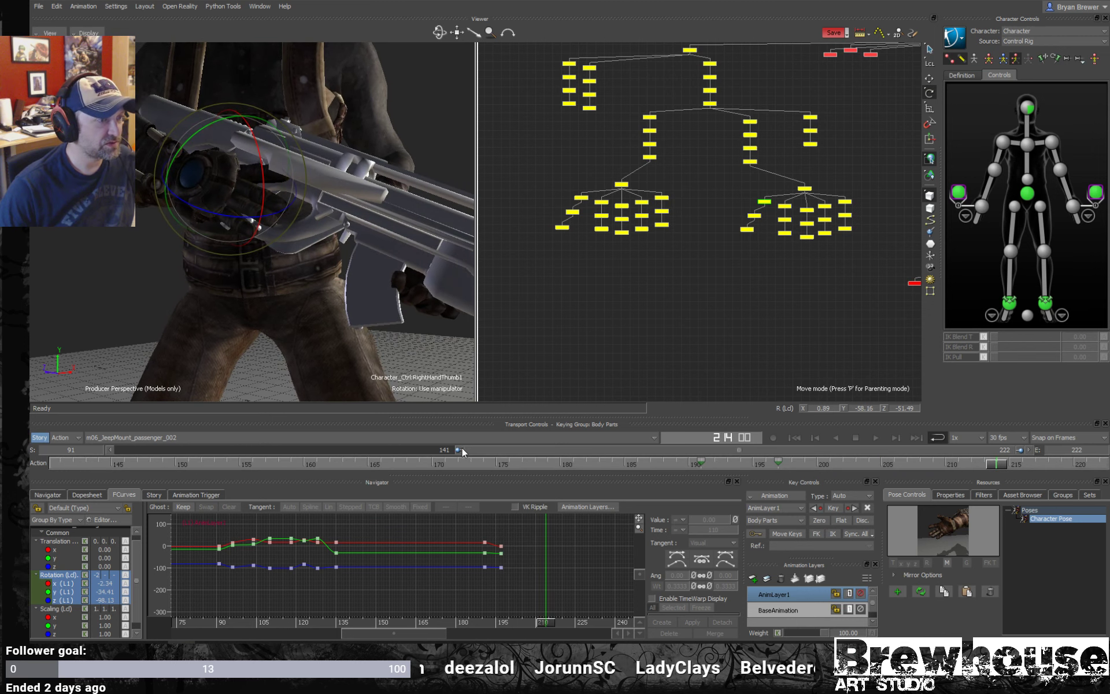
drag(461, 449, 118, 449)
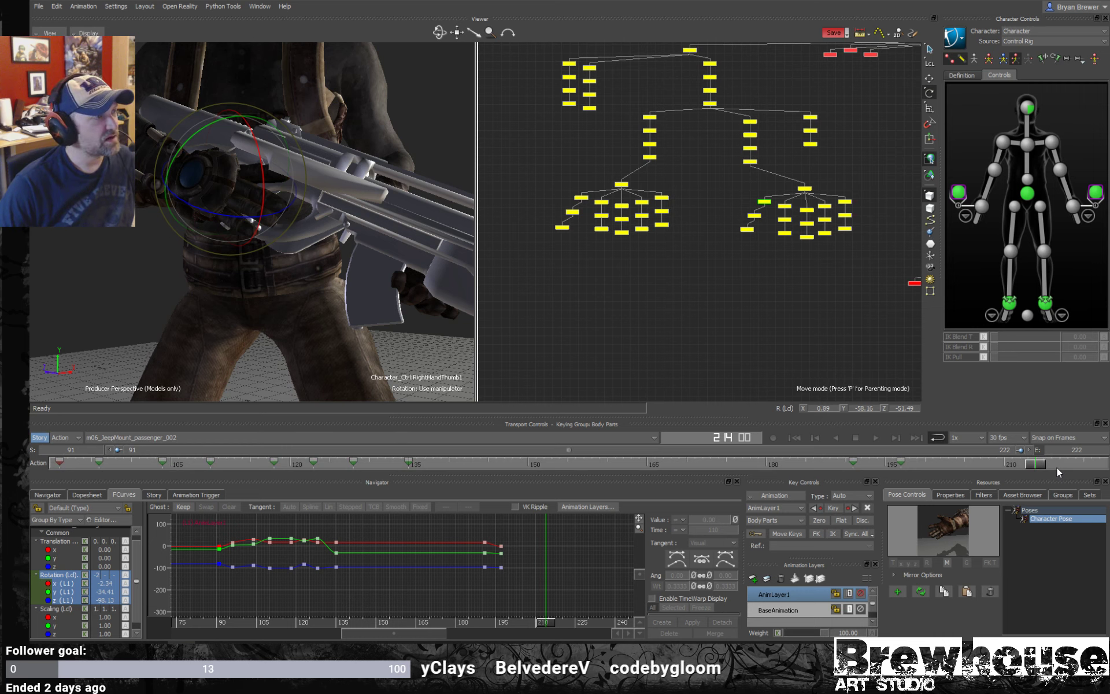
key(ctrl+z)
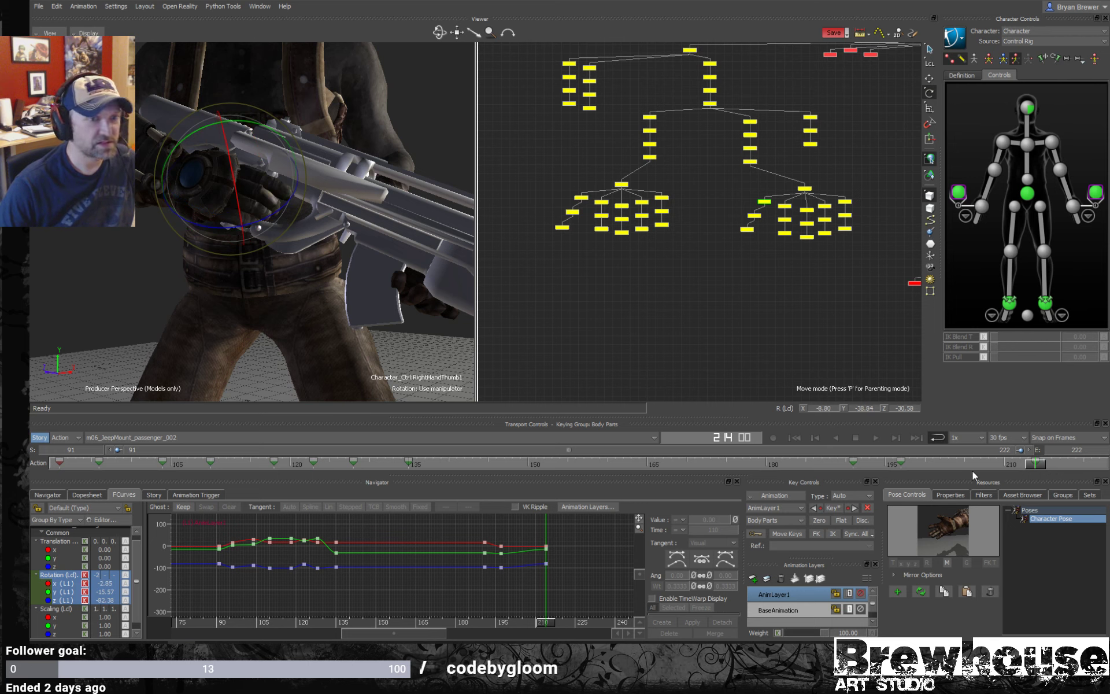
- Narrow the visible timeline range to frames 195–222, go to frame 207 and select all joints of the four right-hand fingers
click(119, 451)
drag(119, 455, 54, 421)
scroll(310, 282, up, 2)
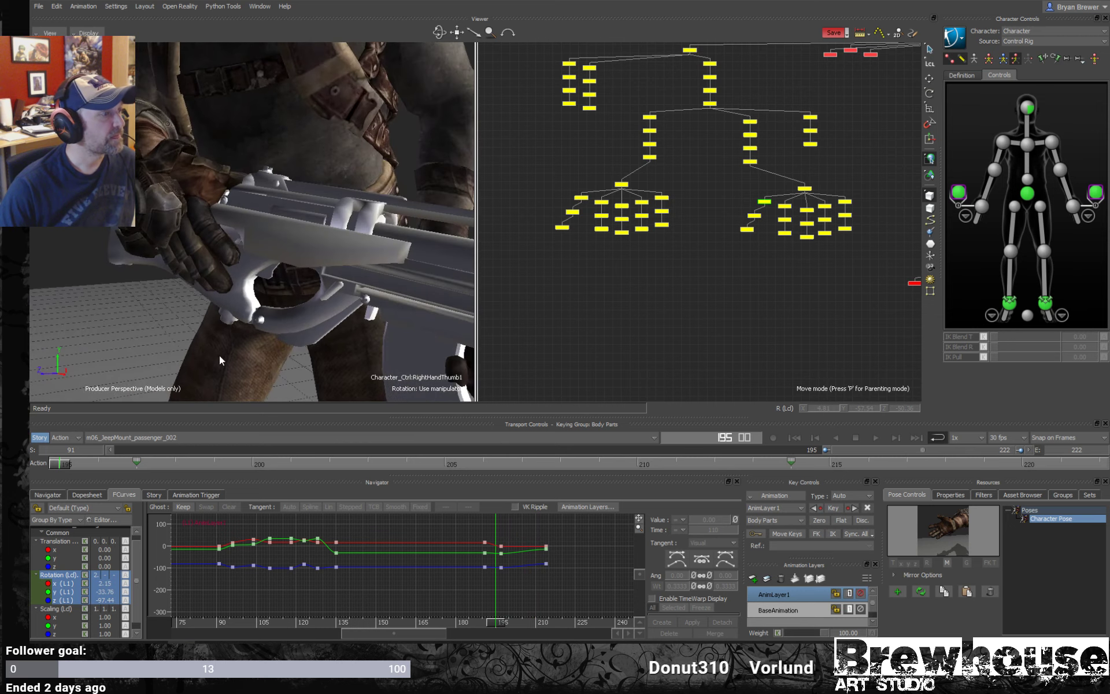
drag(60, 465, 514, 455)
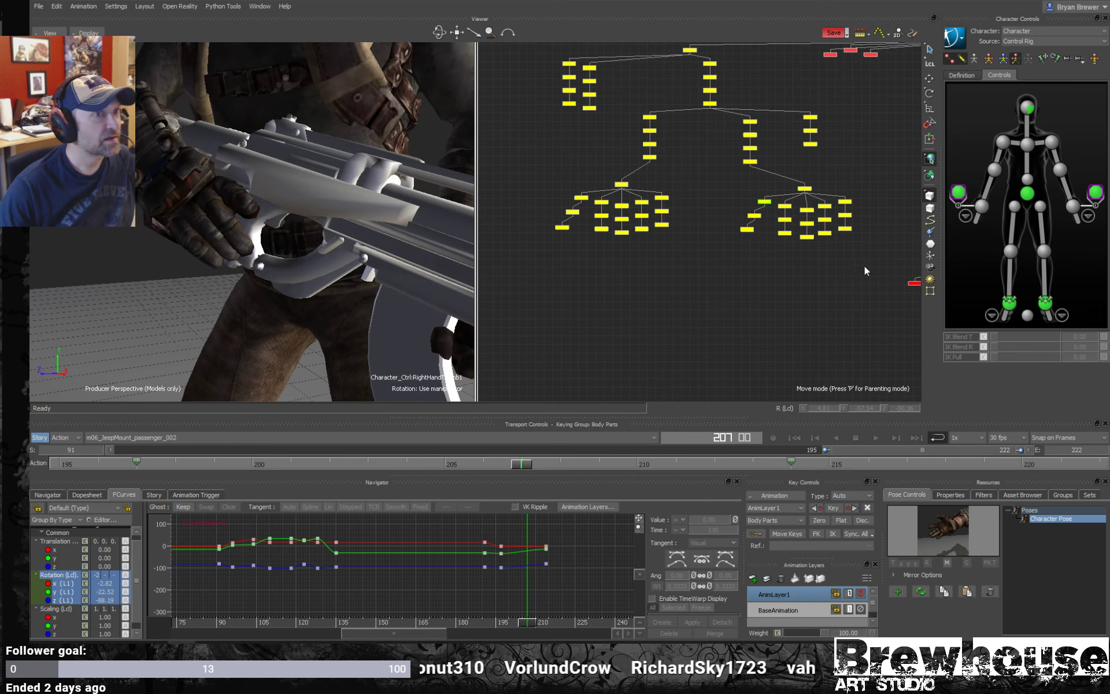
drag(864, 265, 772, 196)
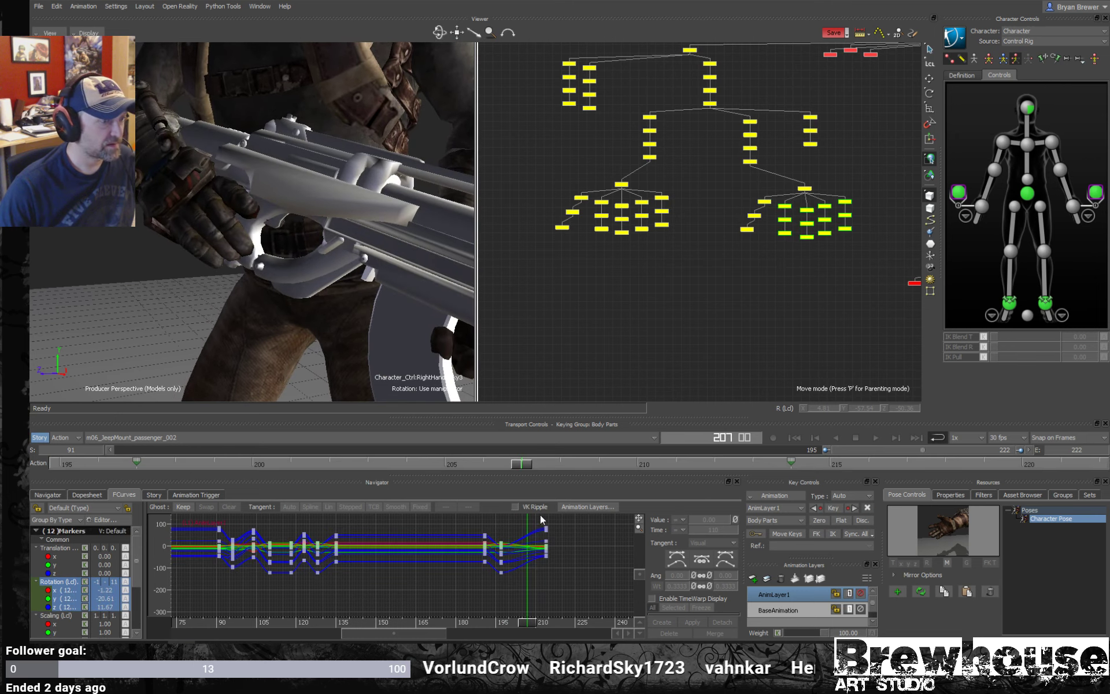
drag(301, 278, 304, 241)
key(ctrl+a)
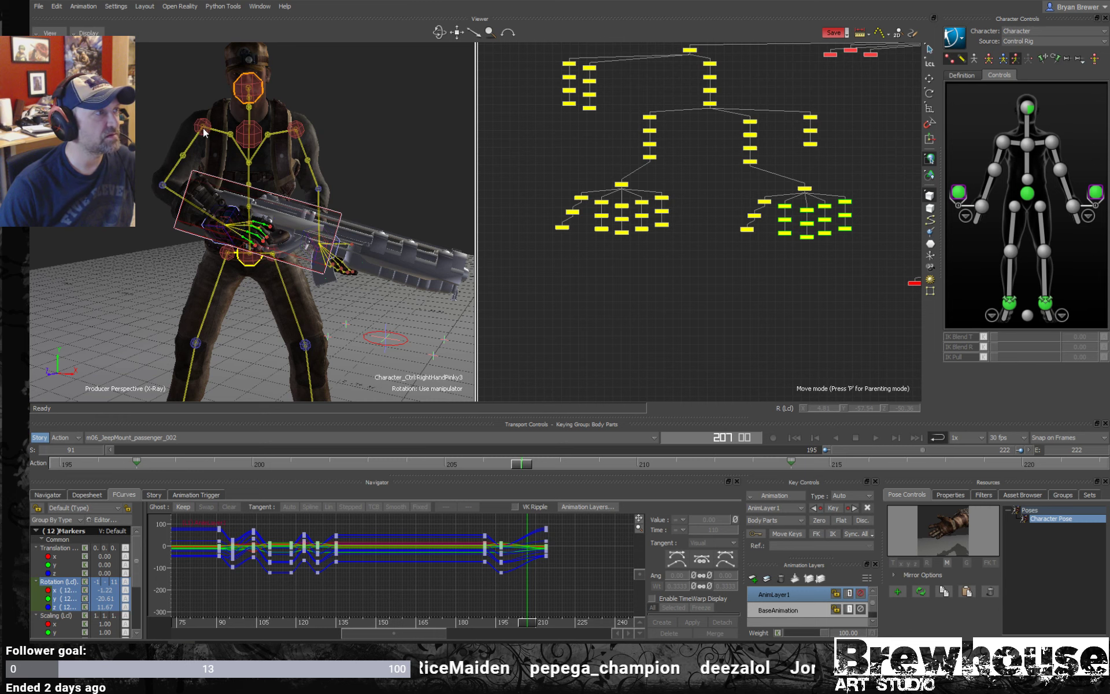
click(192, 155)
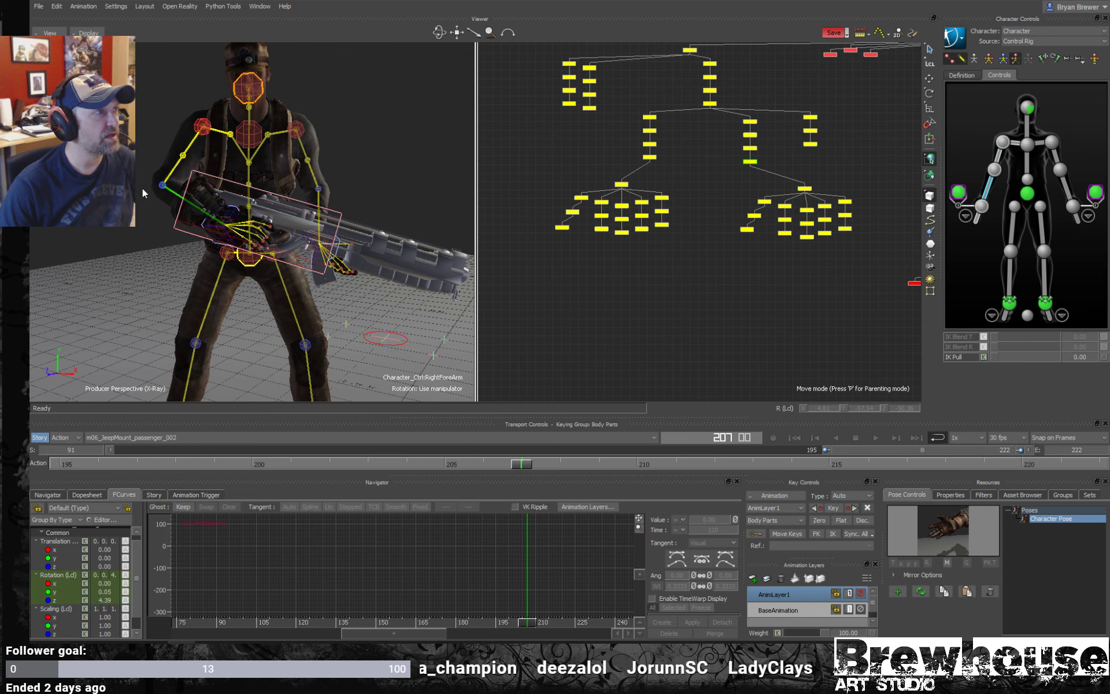
click(249, 176)
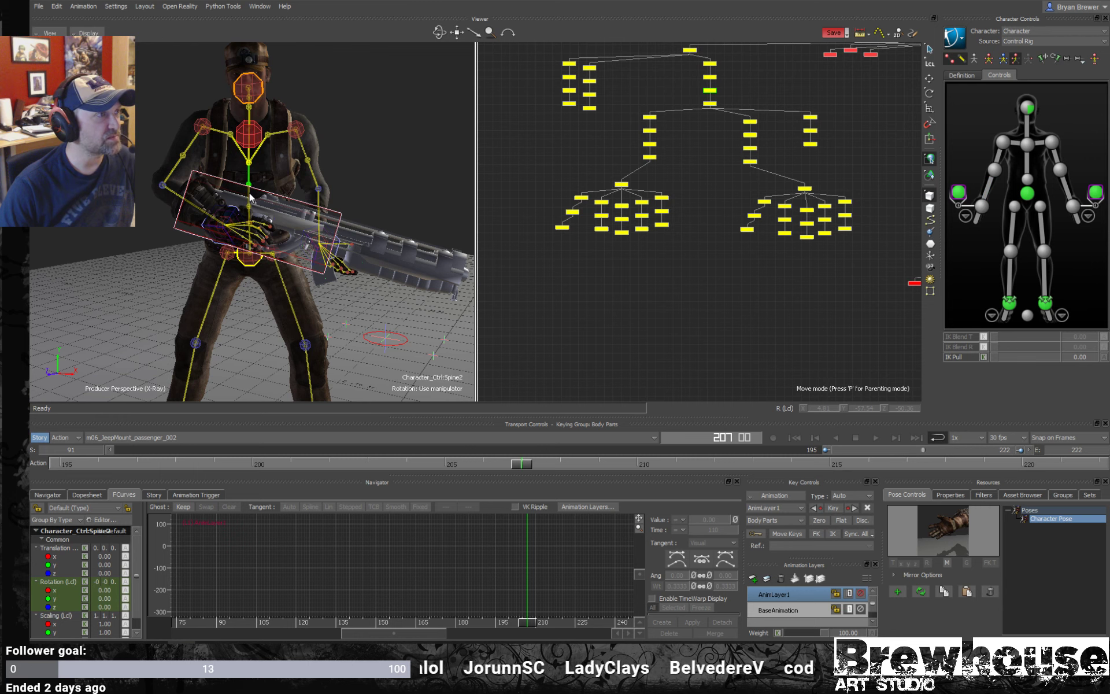
click(253, 195)
click(250, 179)
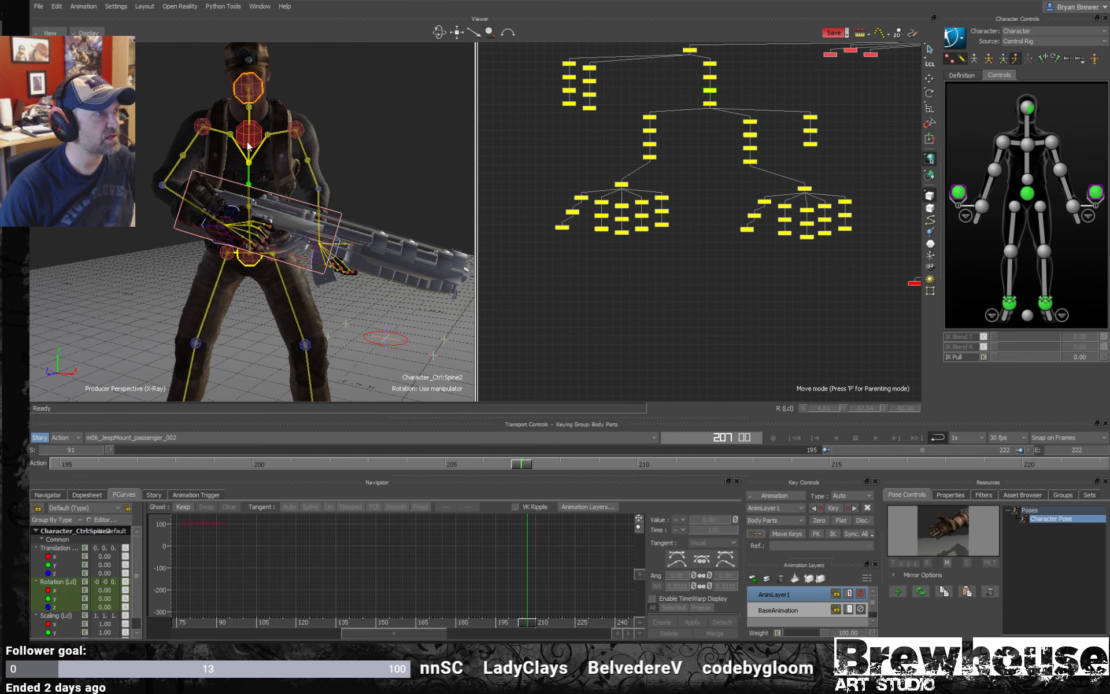
shift+drag(321, 293, 311, 207)
click(323, 243)
key(a)
ctrl+drag(315, 302, 369, 271)
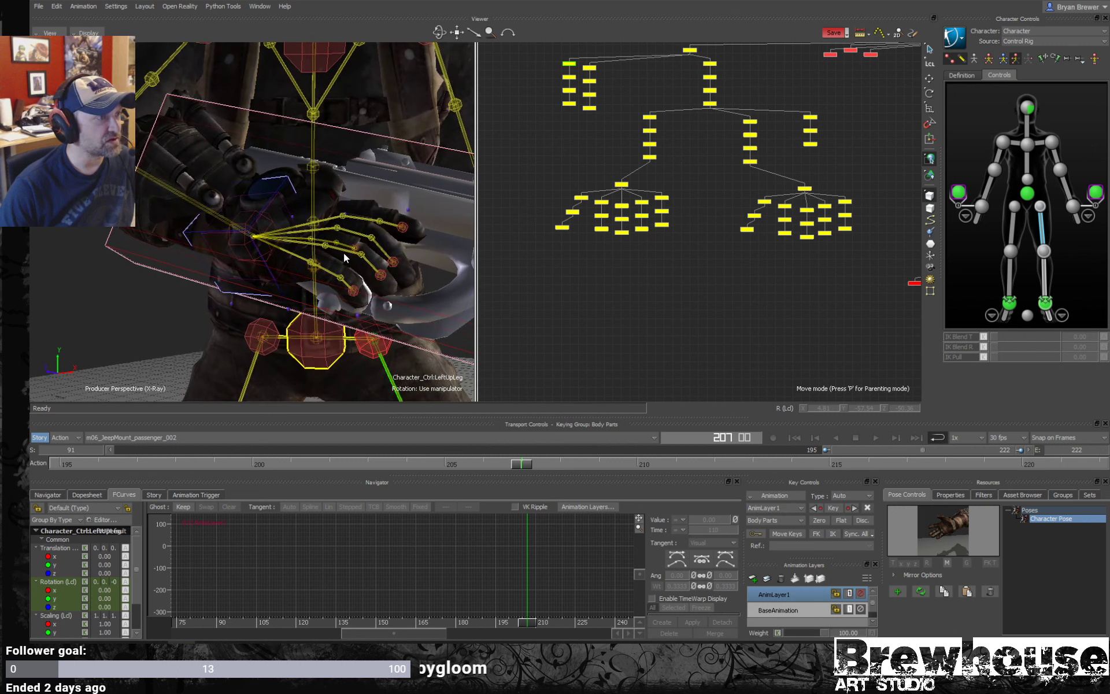
click(347, 259)
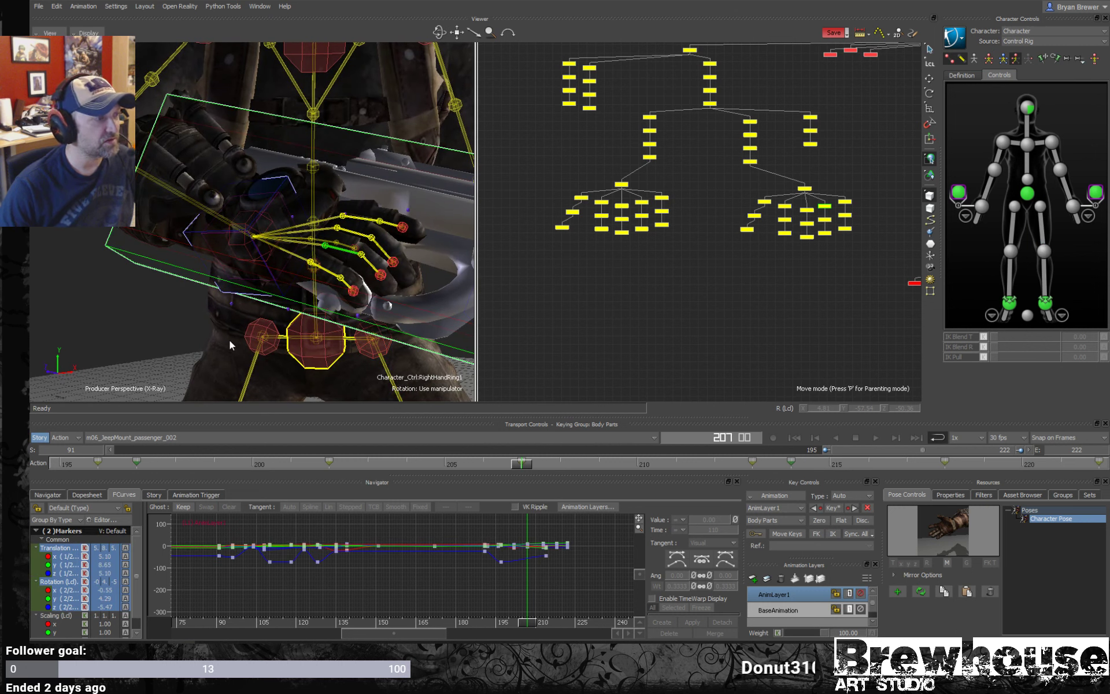
drag(856, 243, 781, 198)
key(ctrl+a)
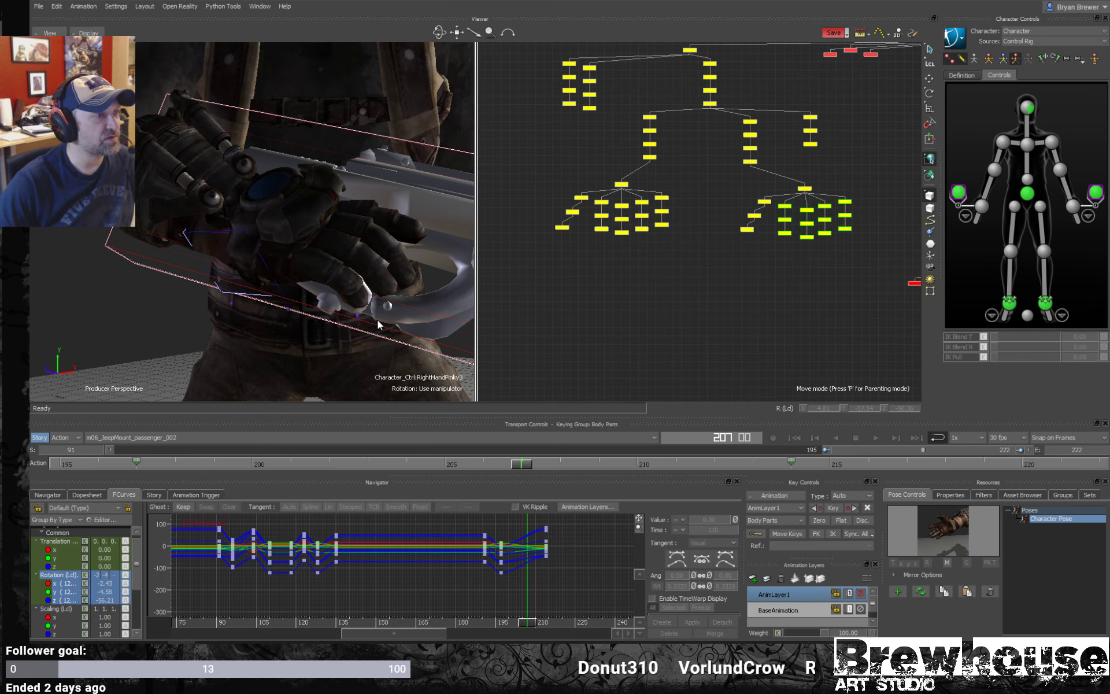
- Copy the four fingers' open-pose rotation keys from frame 197 to frame 207
alt+drag(377, 321, 421, 343)
alt+right_drag(517, 570, 412, 560)
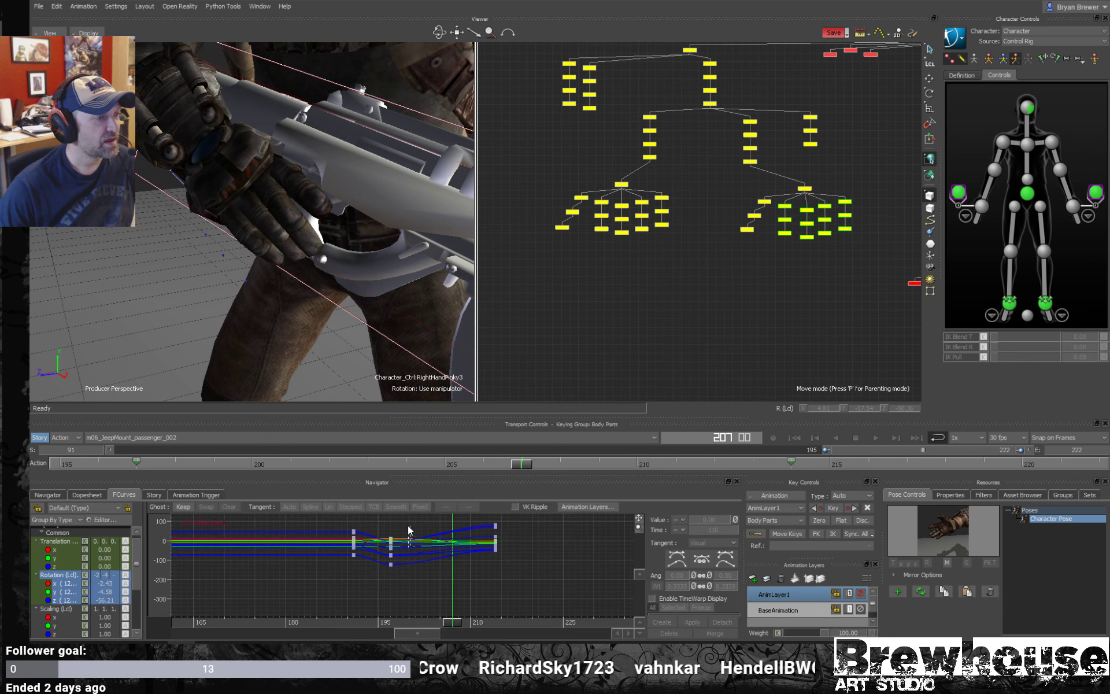
drag(414, 572, 365, 532)
key(ctrl+c)
key(ctrl+v)
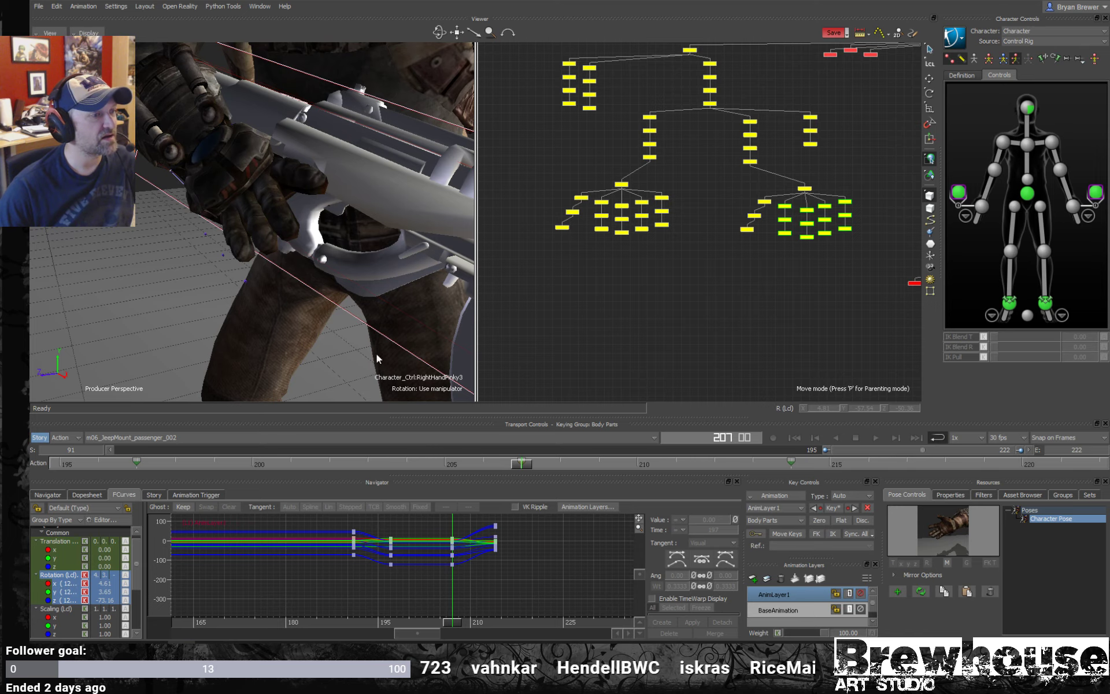
- Play back and scrub the right hand's release from frame 191, and inspect the fingers back to frame 187
alt+drag(376, 353, 393, 381)
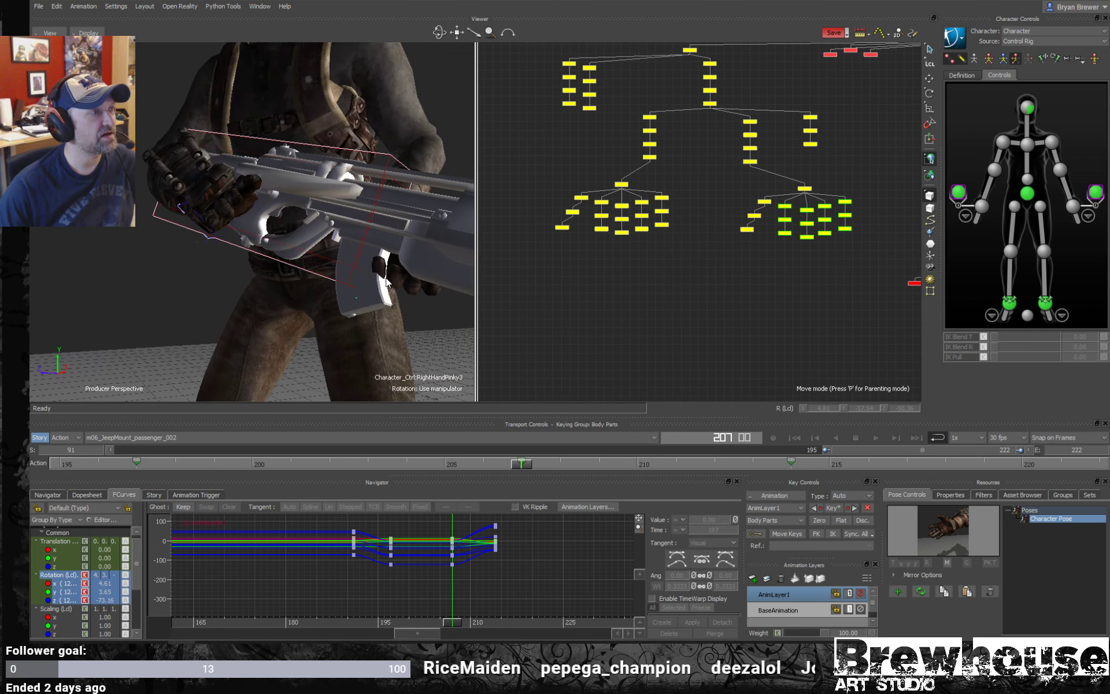
drag(445, 619, 349, 588)
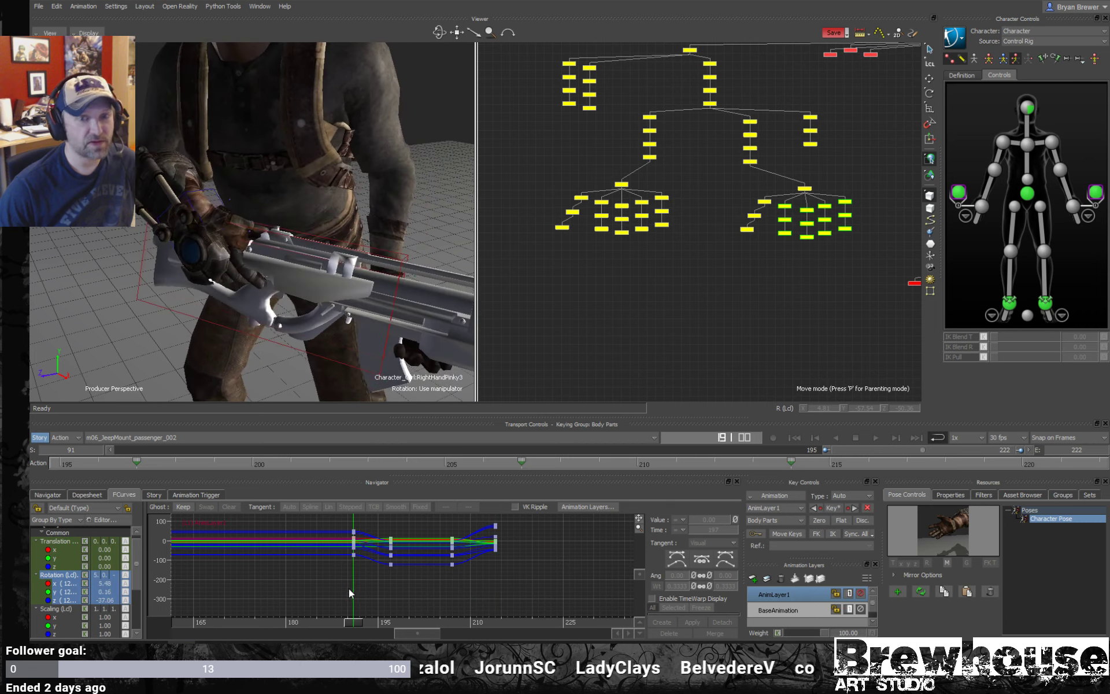
key(space)
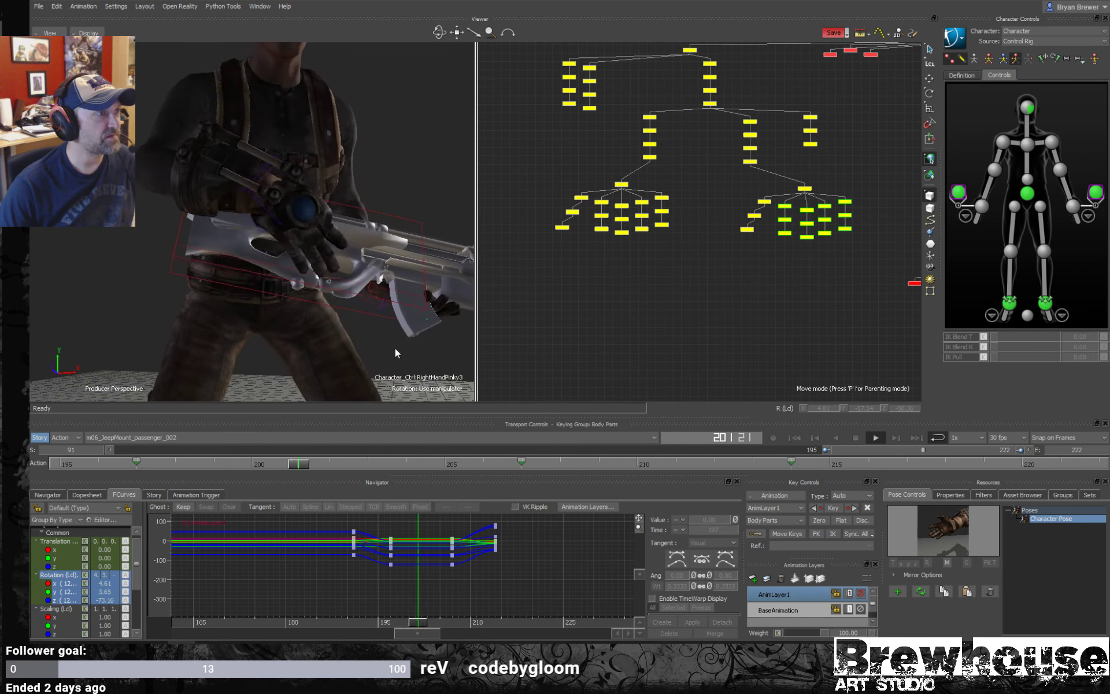
key(space)
click(440, 623)
drag(440, 622, 329, 622)
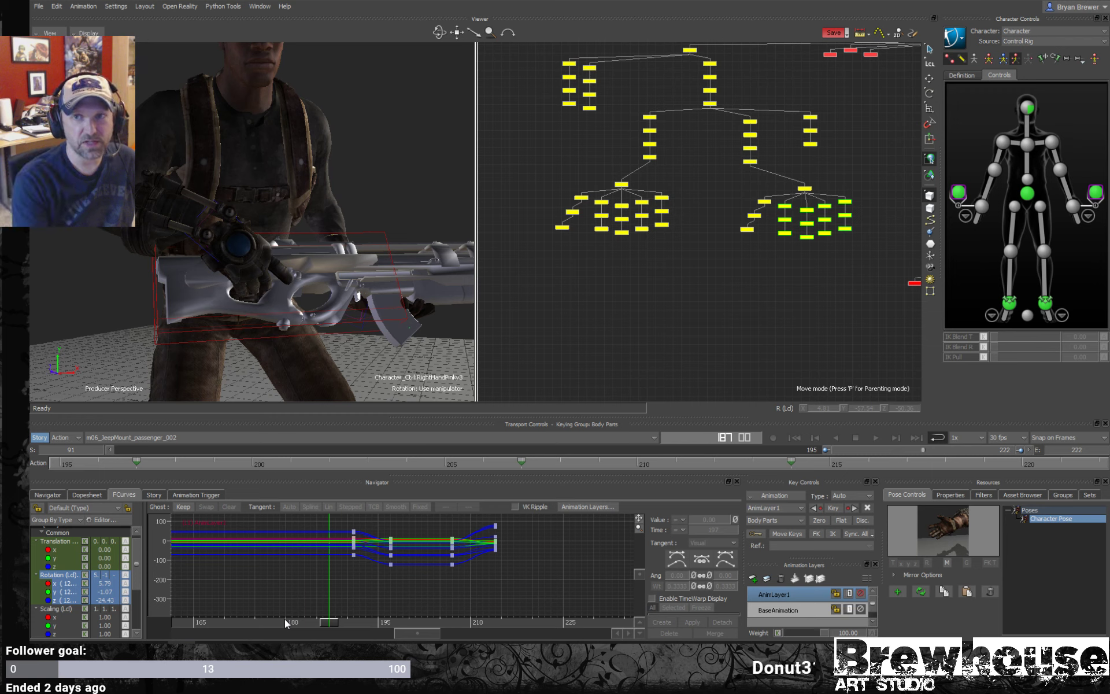
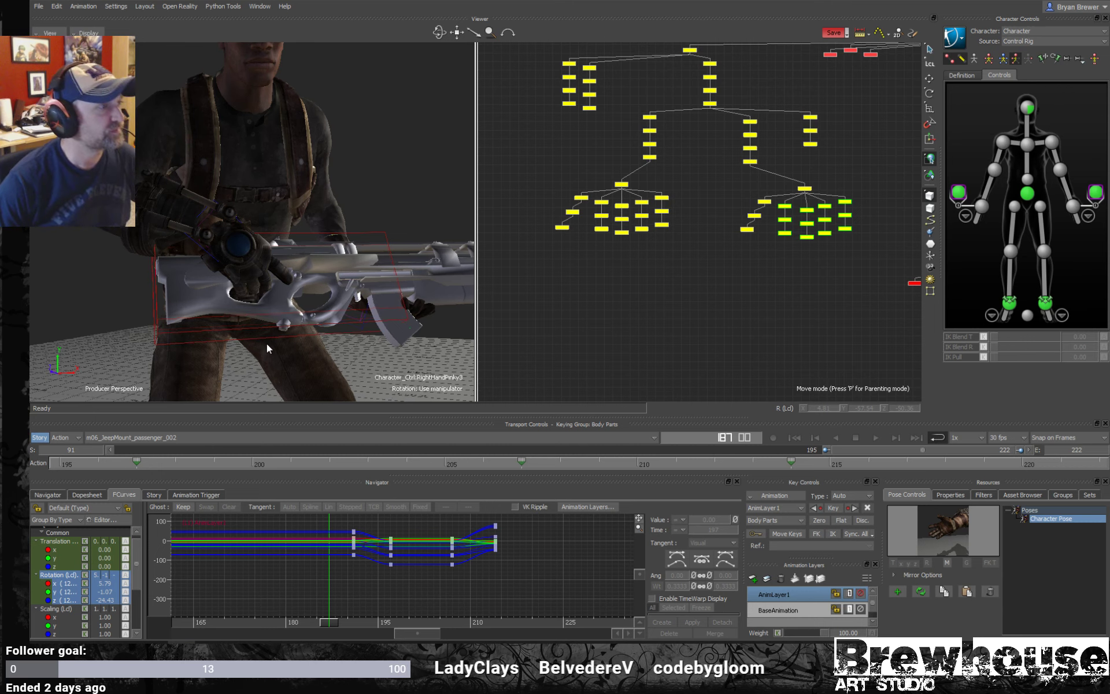
- Set the visible timeline range to frames 188–222 and go to frame 192, where the fingers start leaving the grip
scroll(266, 344, up, 5)
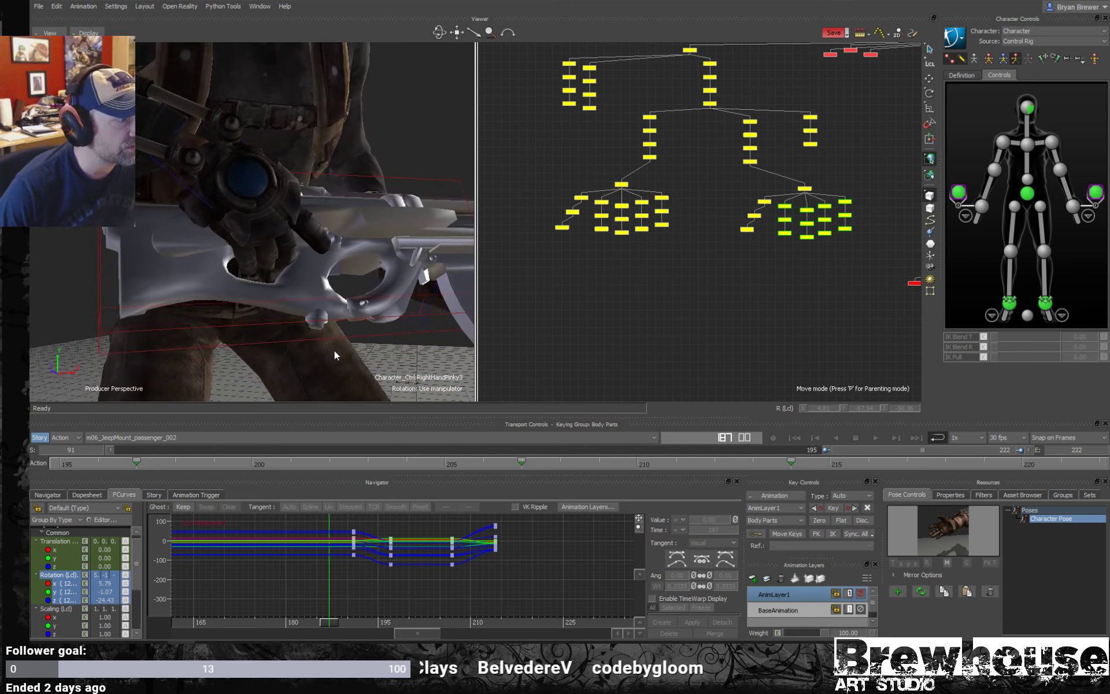
scroll(346, 341, up, 4)
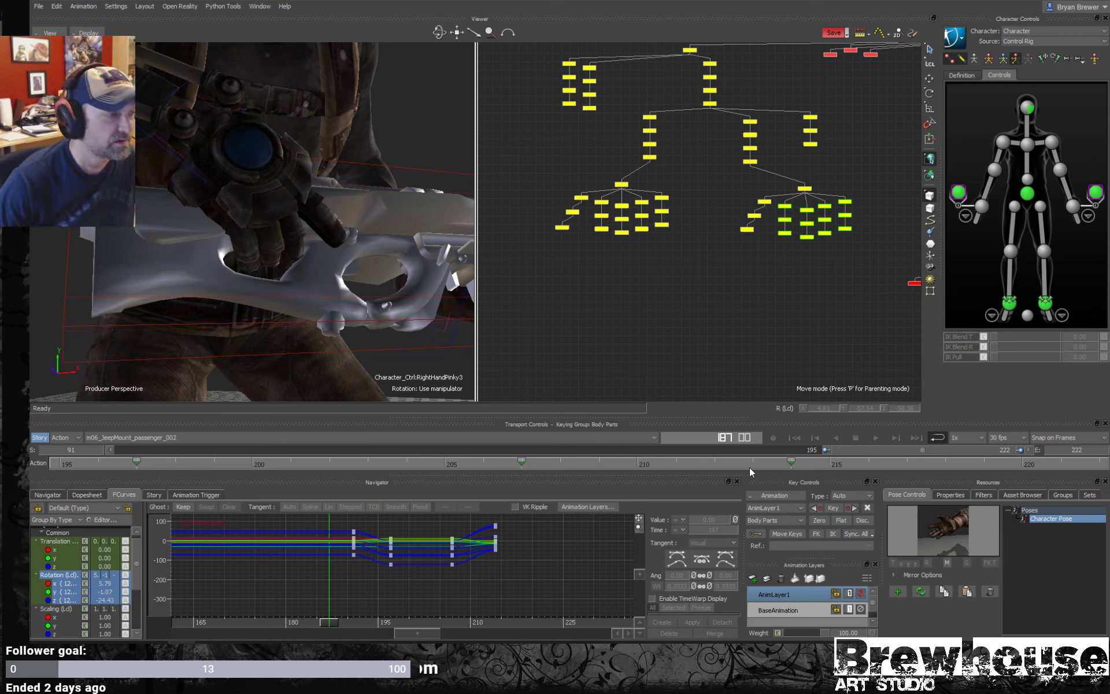
drag(130, 467, 32, 467)
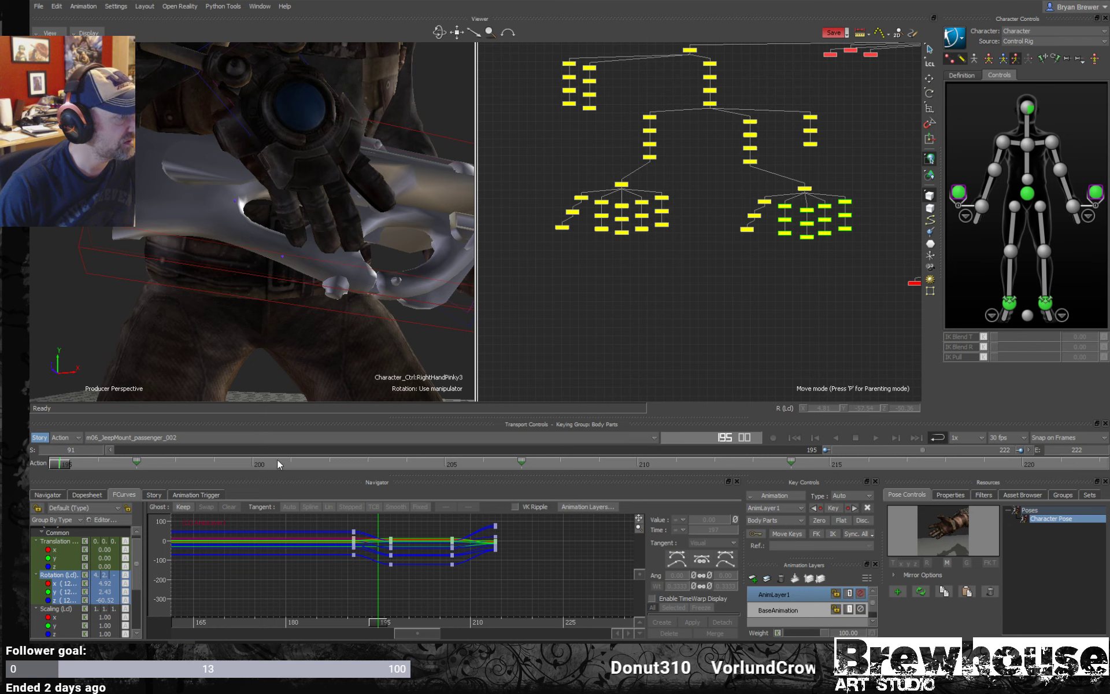
drag(808, 451, 653, 452)
drag(270, 468, 180, 459)
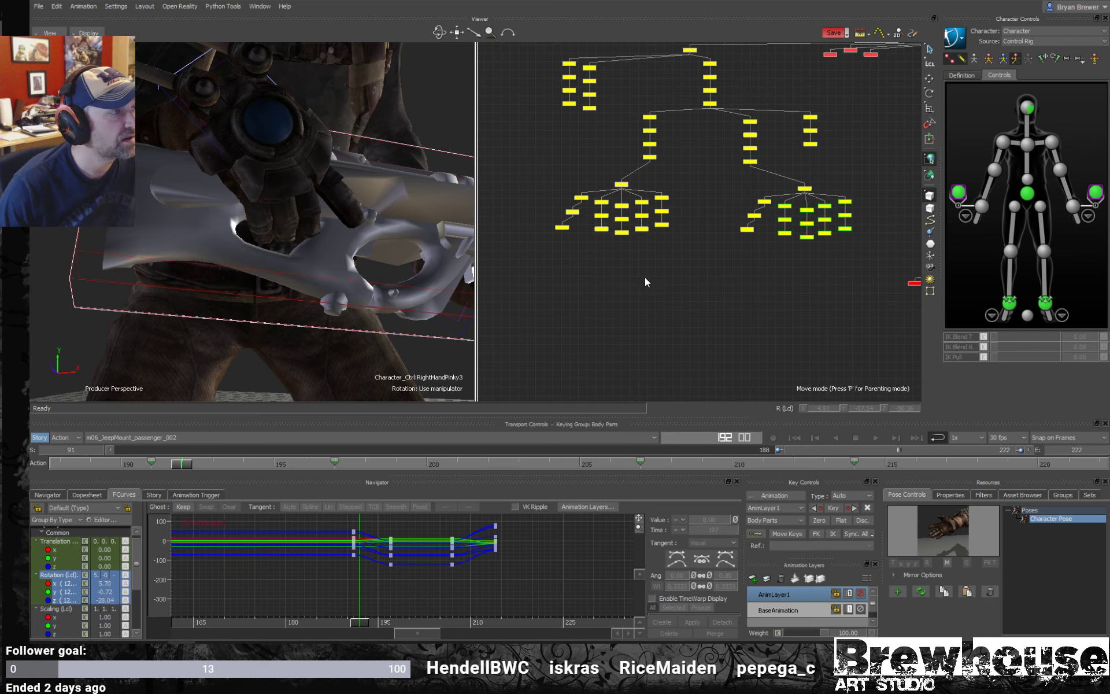
- Leave the pinky out of the selection and shift the ring, middle and index fingers' frame 191 rotation keys to frame 192
mouse_move(633, 279)
mouse_down()
mouse_move(720, 272)
mouse_move(627, 297)
mouse_up()
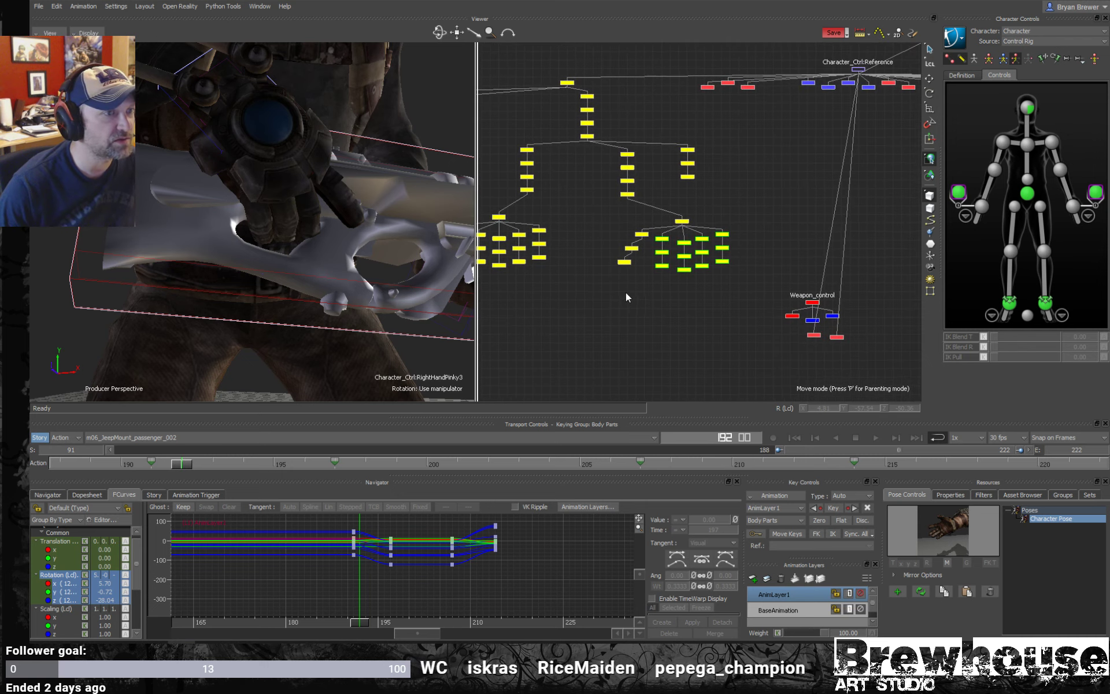
scroll(677, 280, up, 2)
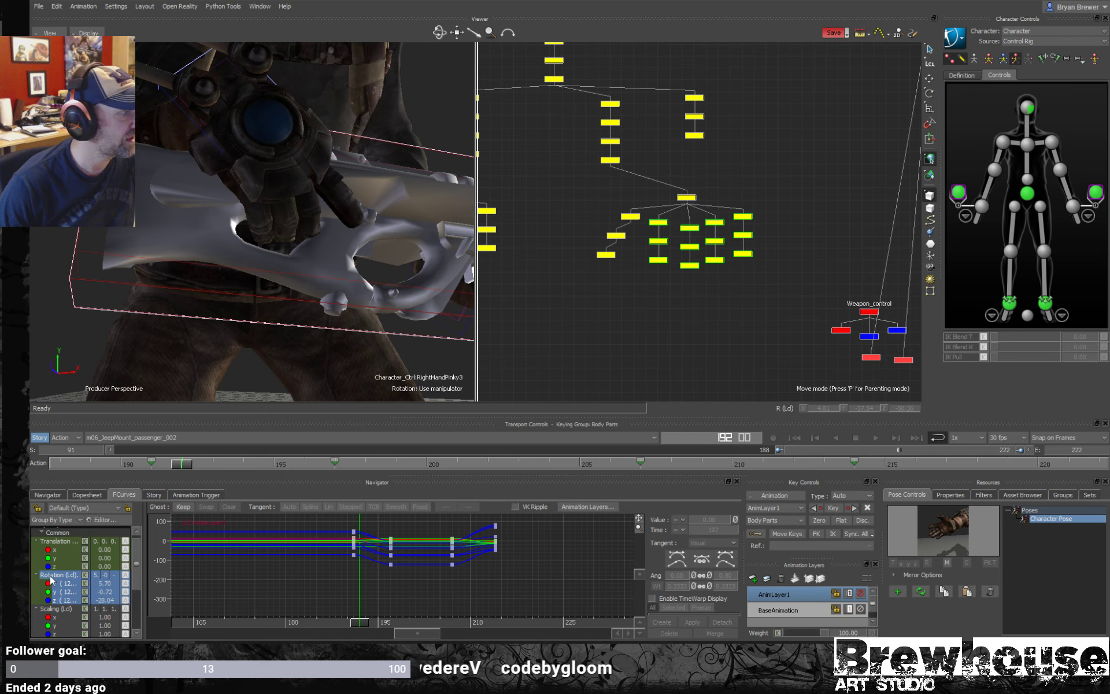
ctrl+drag(424, 515, 462, 463)
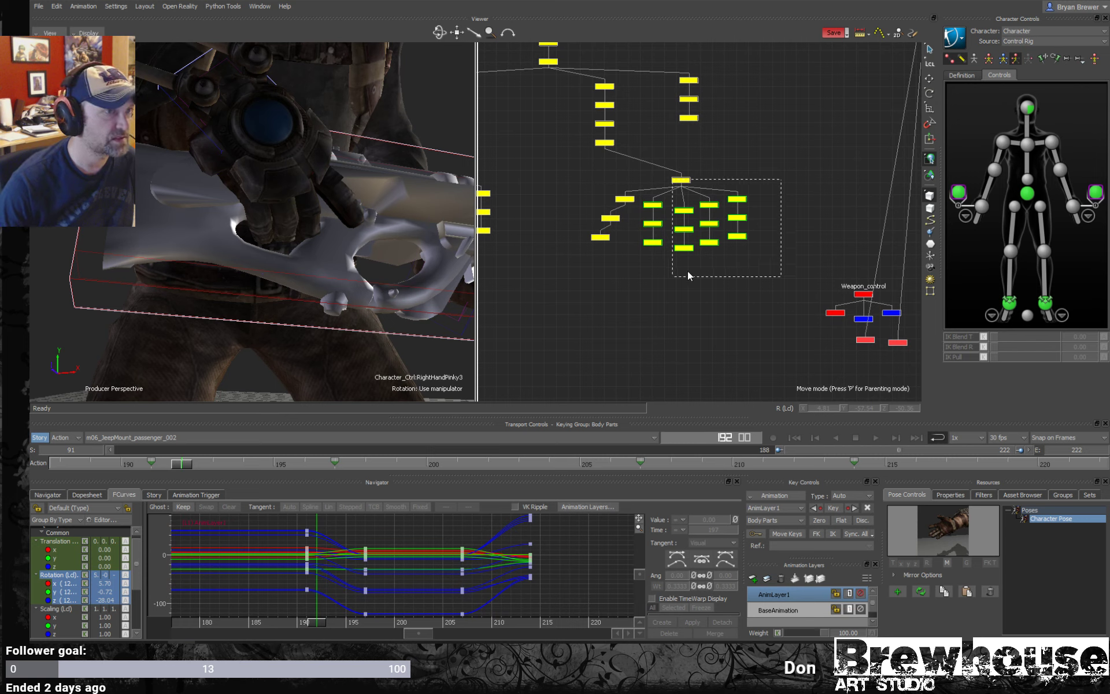
drag(692, 289, 694, 287)
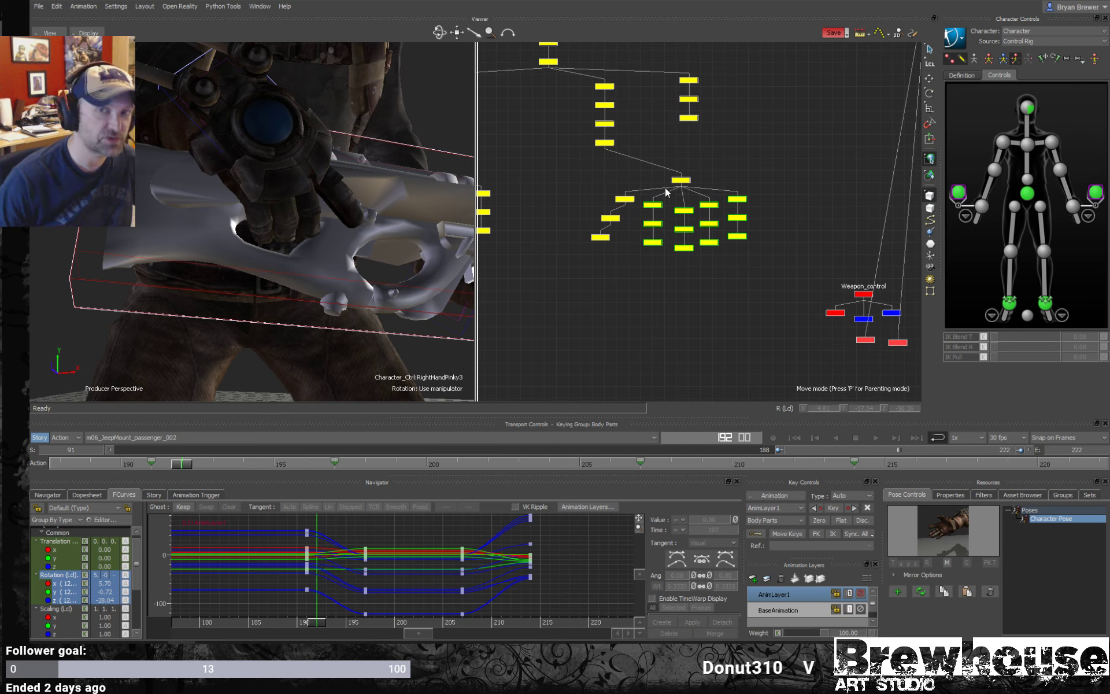
drag(318, 623, 314, 624)
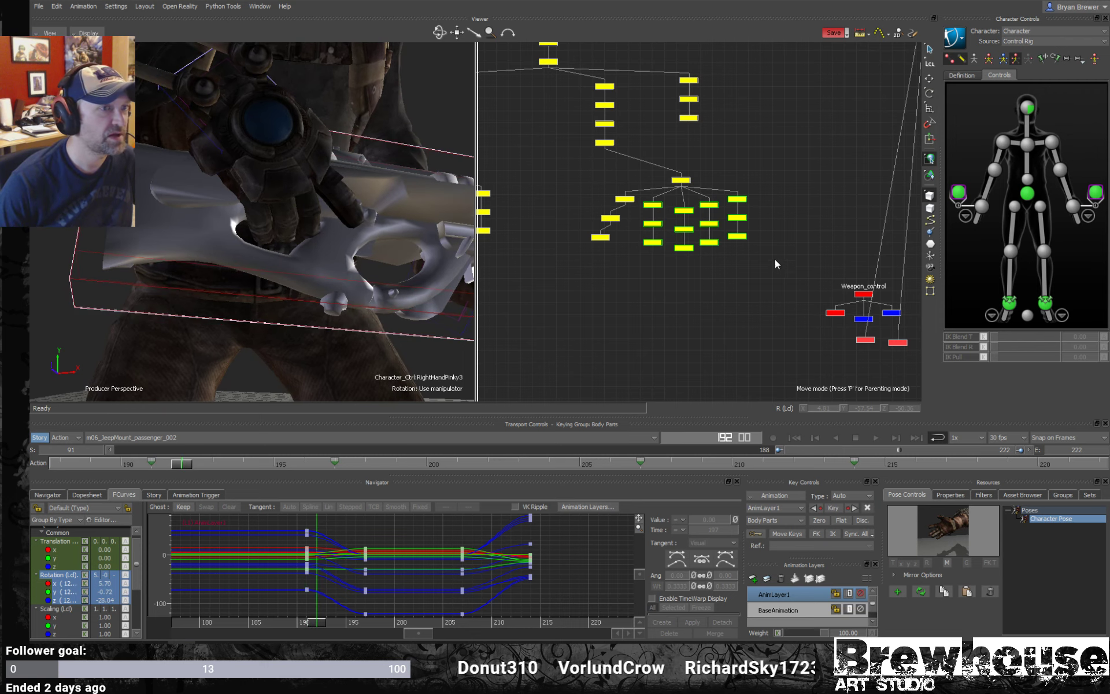
ctrl+drag(737, 183, 736, 181)
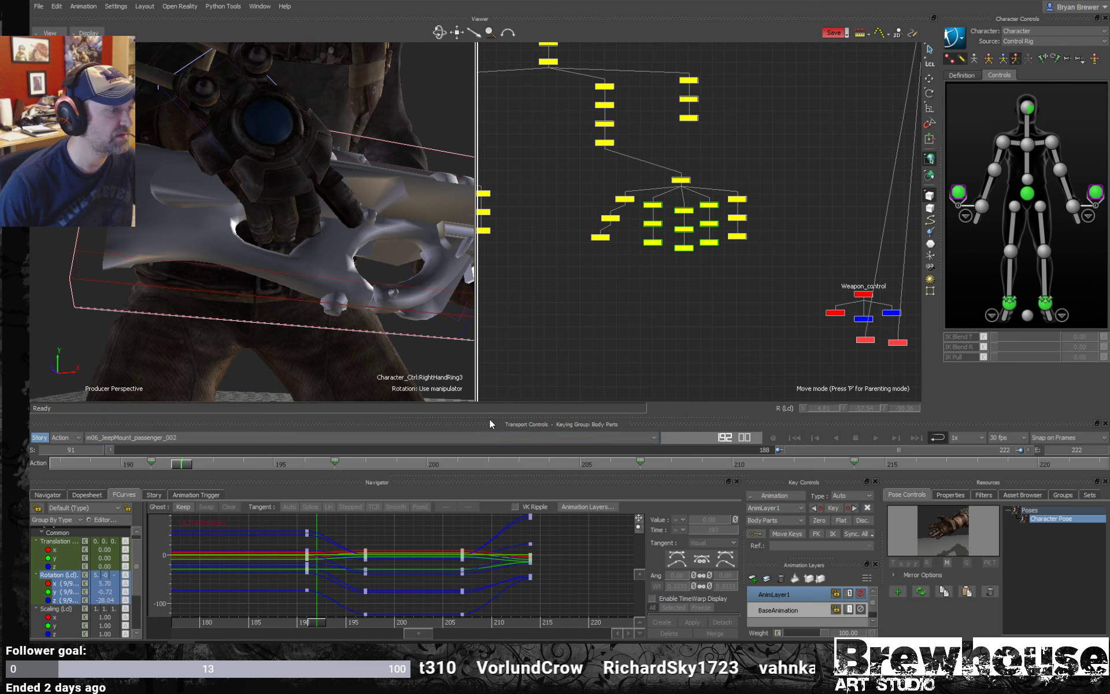
drag(322, 521, 316, 623)
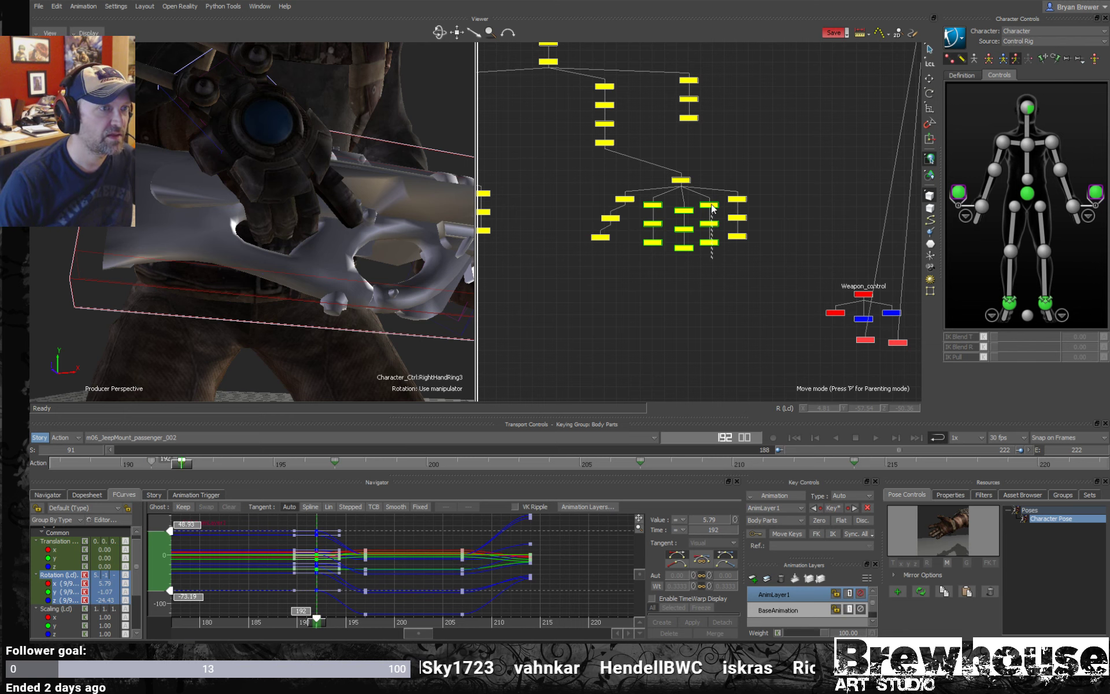
- Shift the middle and index fingers' frame 192 rotation keys to frame 193, and the index finger's alone to frame 194
click(737, 199)
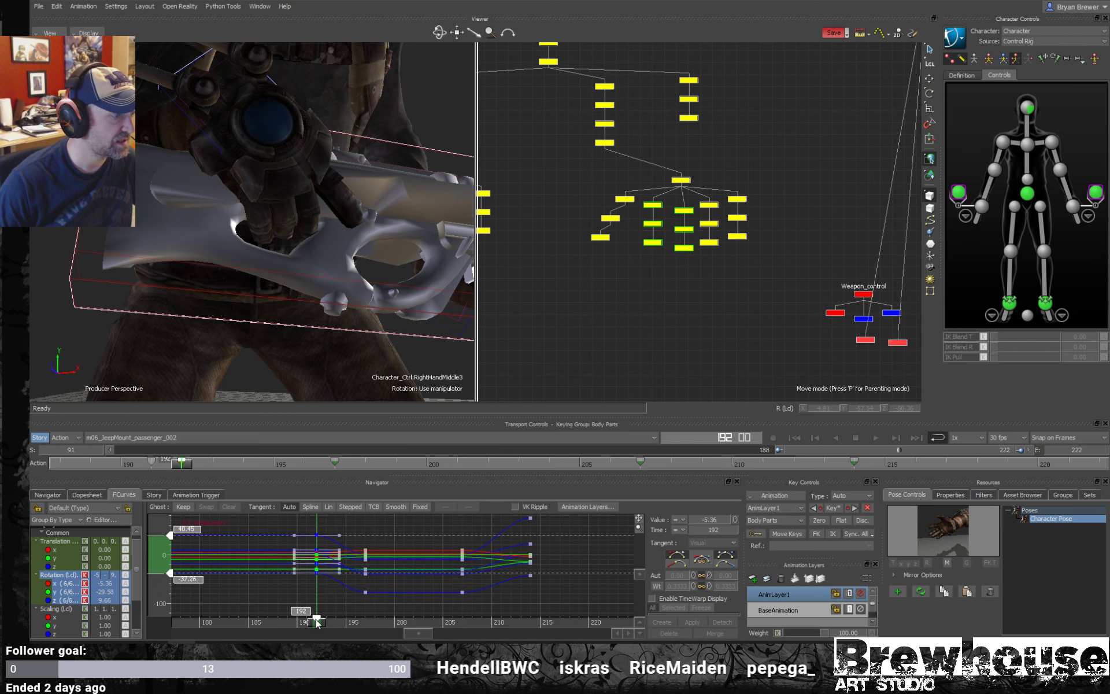
drag(317, 623, 326, 621)
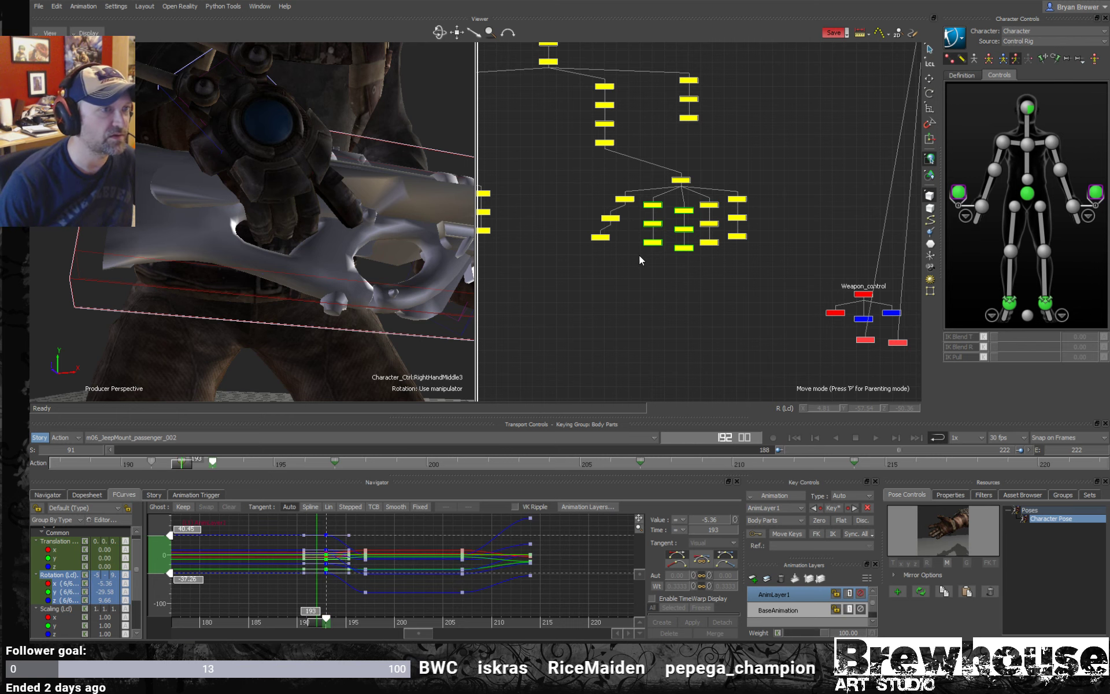
click(738, 218)
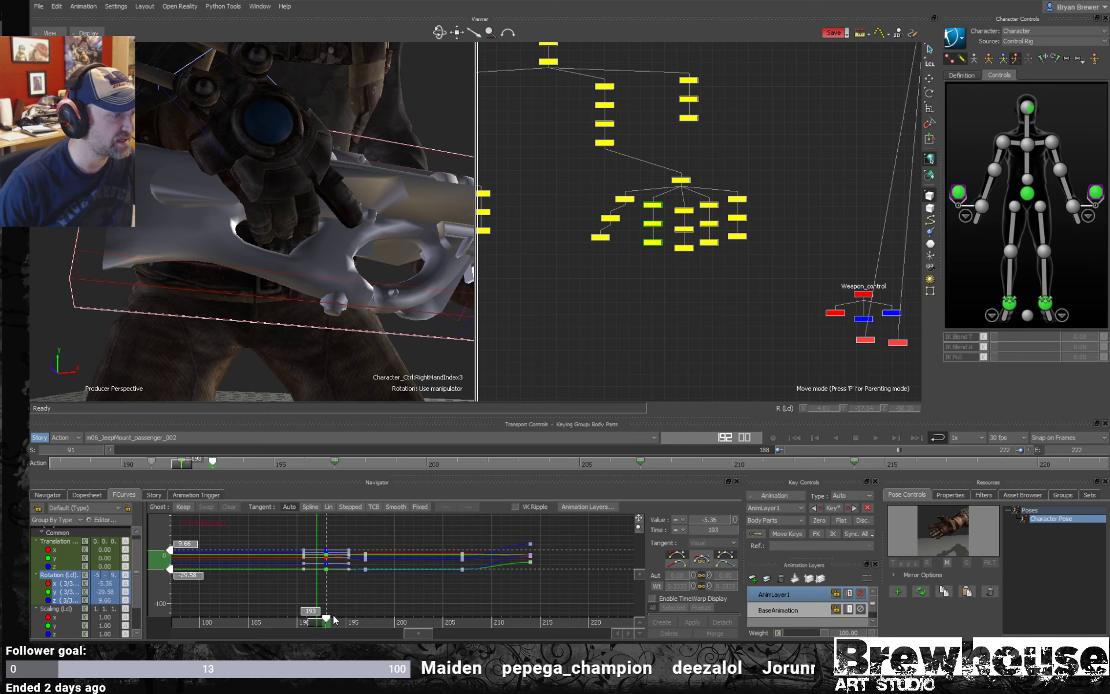
drag(330, 623, 336, 622)
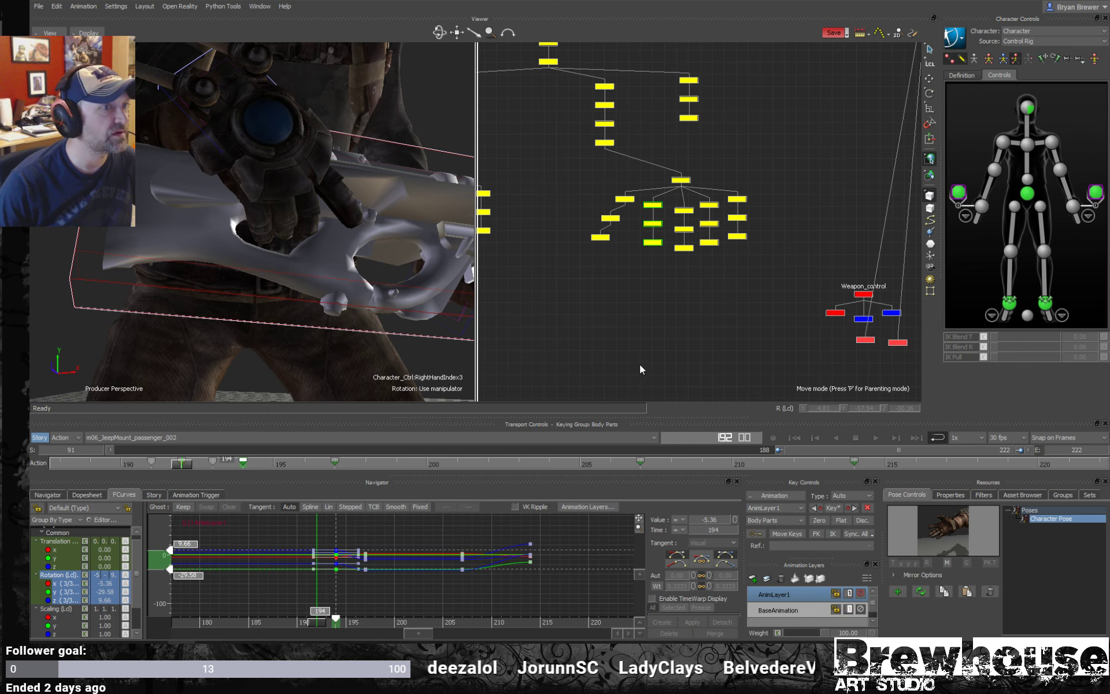
- Inspect the right hand's release at frame 200 from the side and return to frame 193
drag(179, 467, 426, 438)
ctrl+shift+drag(256, 317, 276, 356)
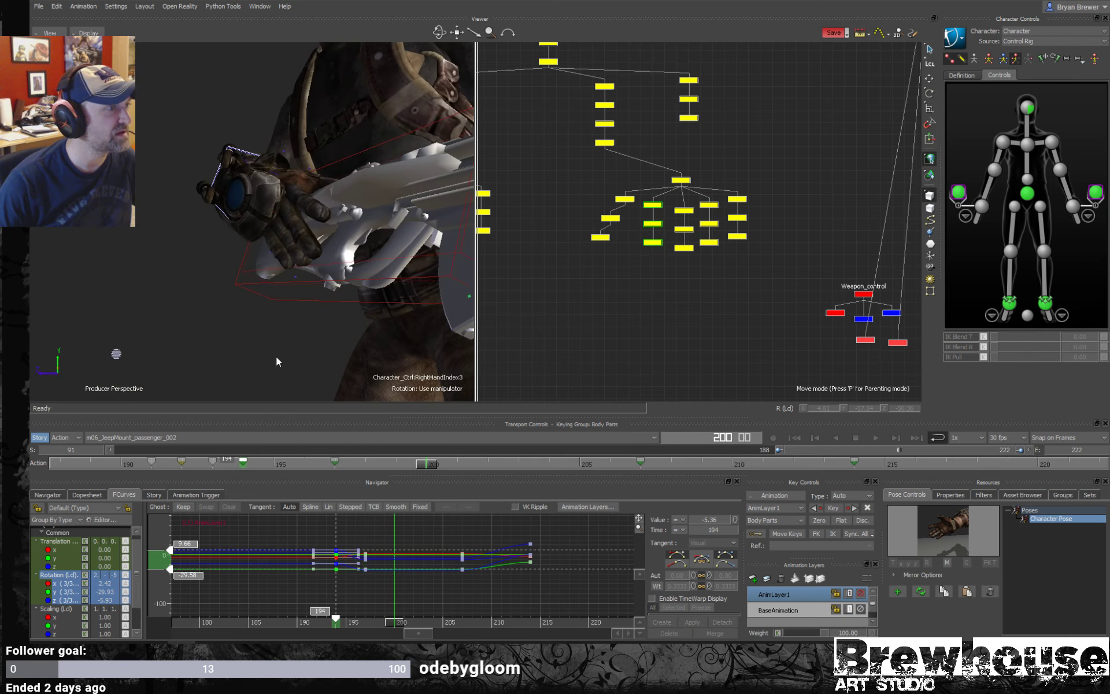
click(591, 540)
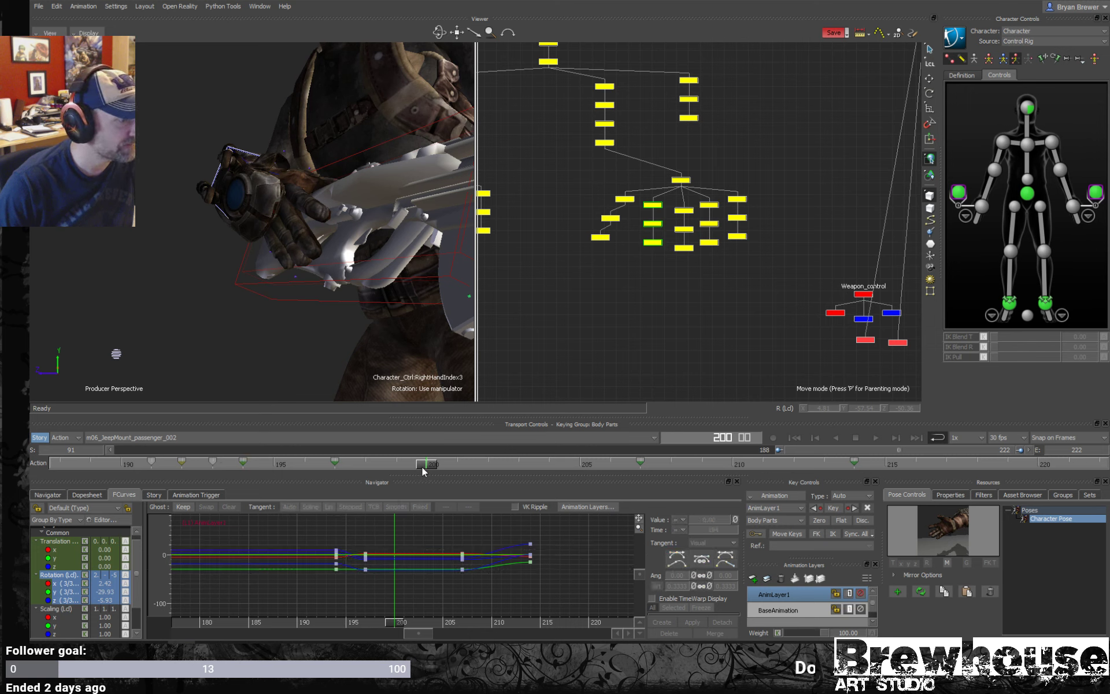
drag(423, 470, 247, 467)
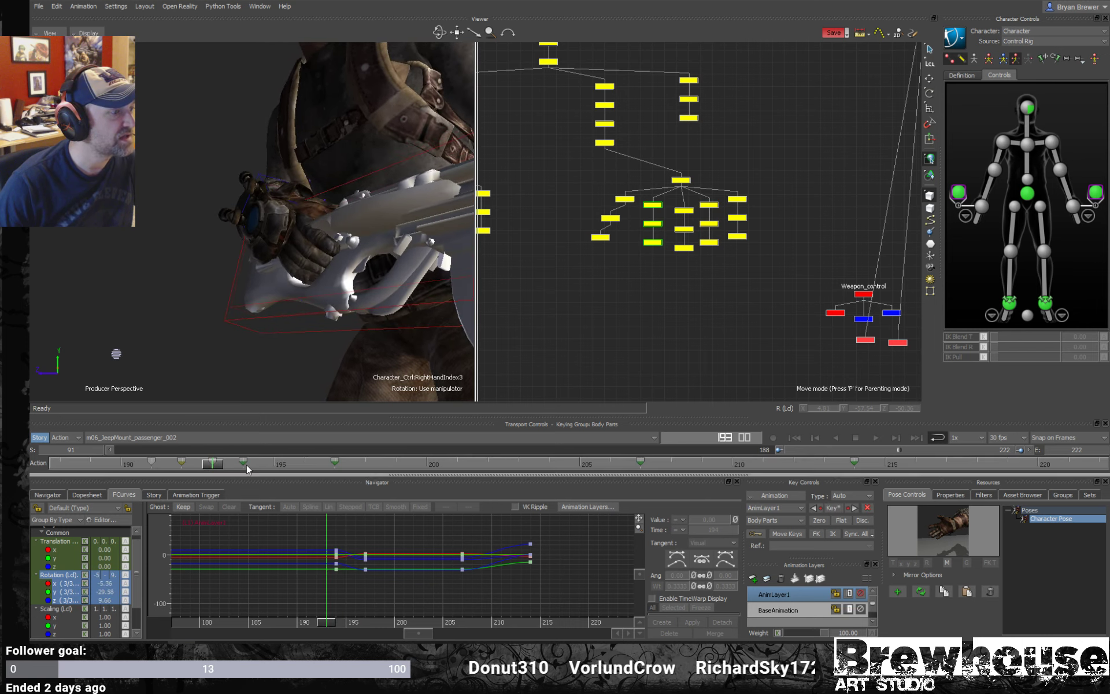
- Select all four fingers' rotation keys from frames 191 to 194 and stretch the start of the range back to frame 188
drag(773, 182, 620, 253)
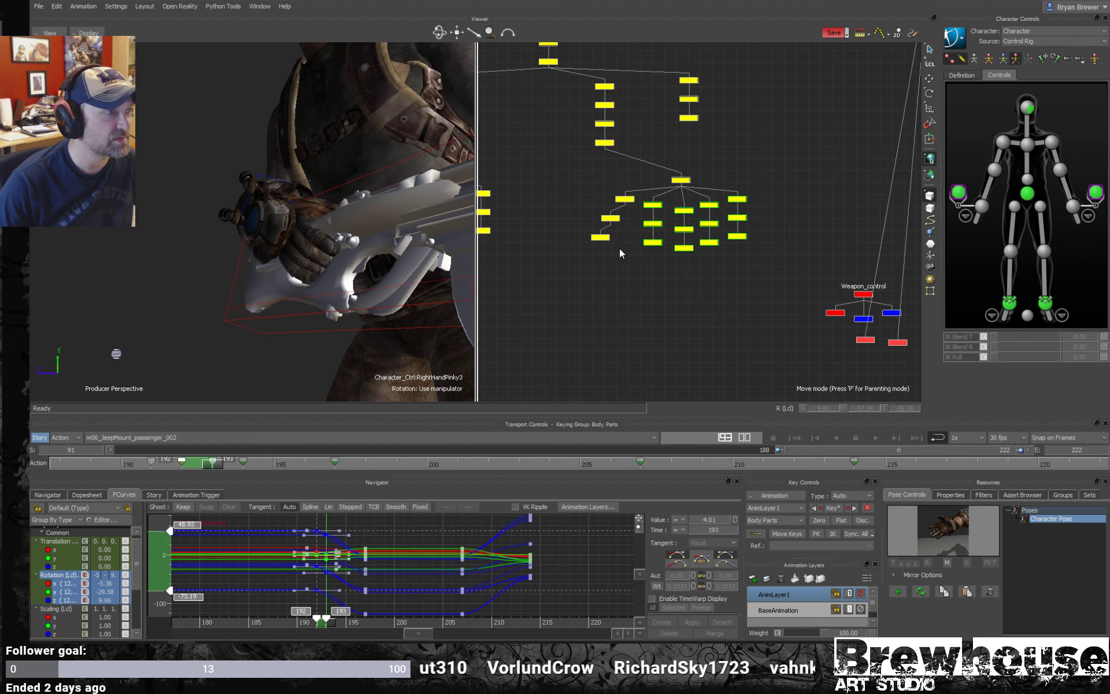
key(a)
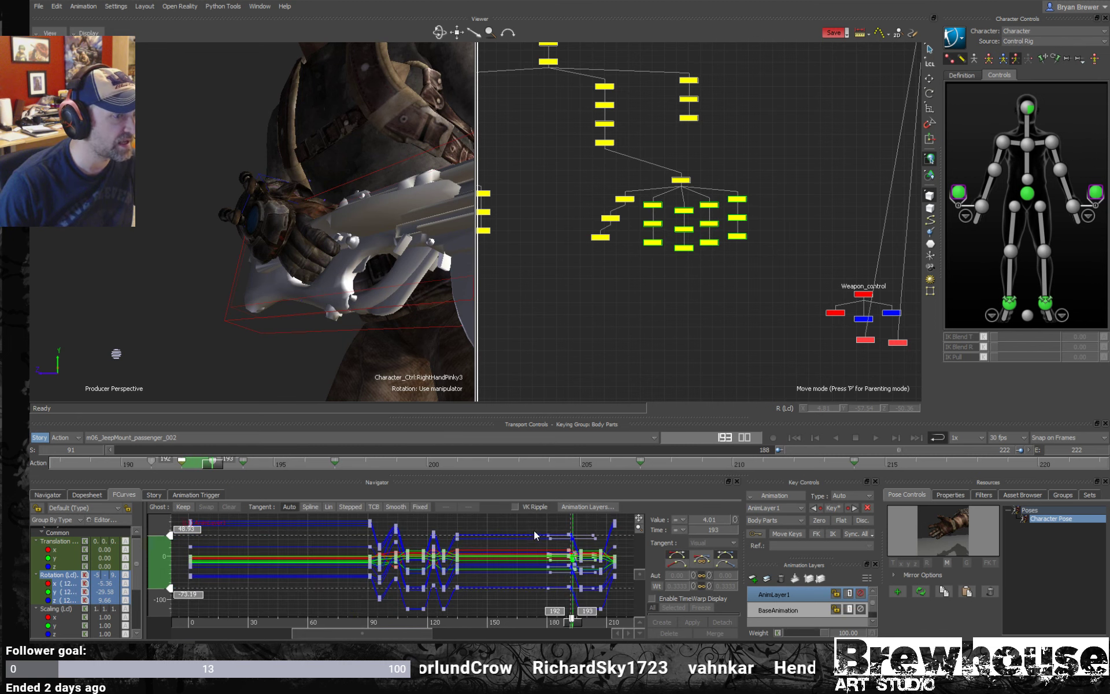
shift+drag(462, 568, 634, 419)
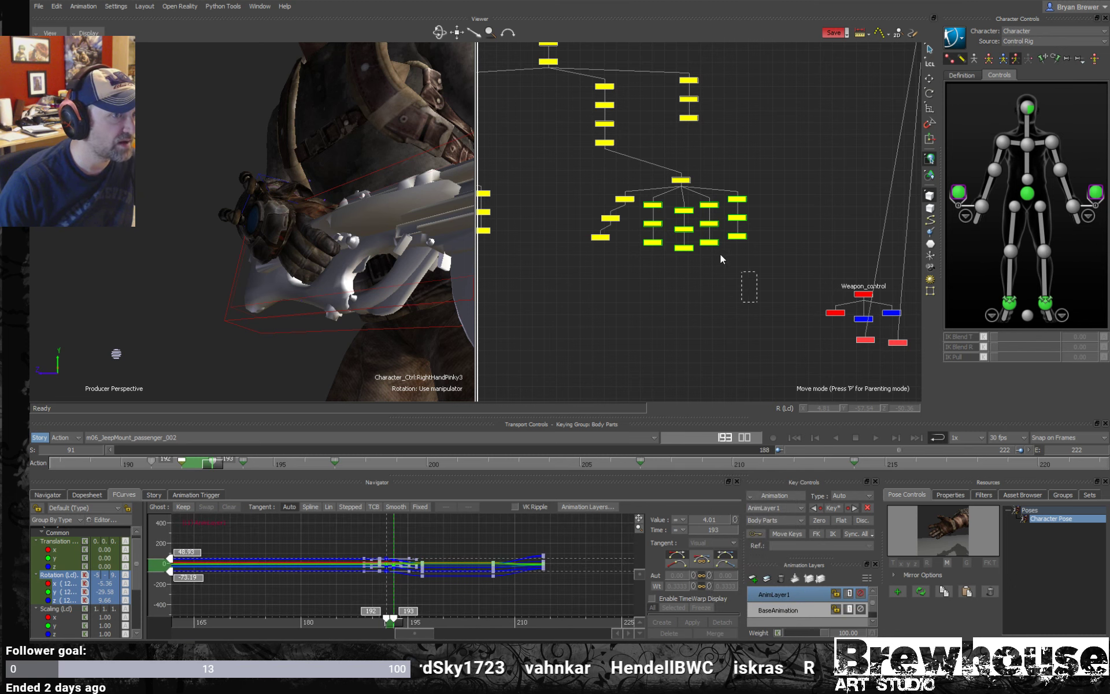
drag(721, 258, 654, 202)
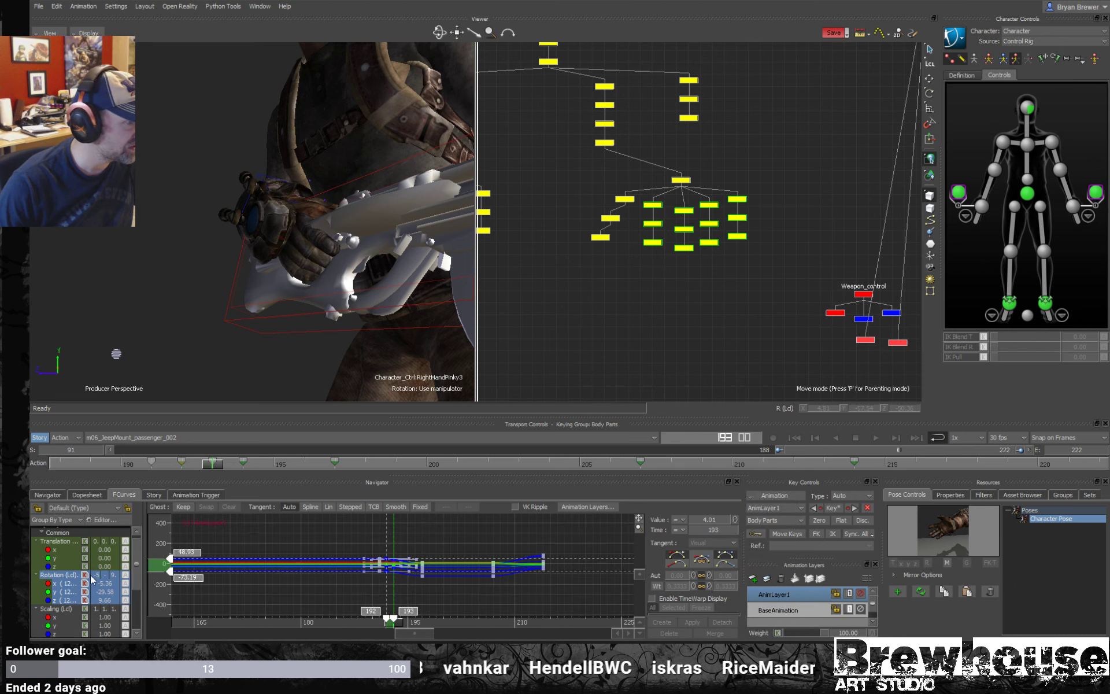
drag(499, 581, 356, 573)
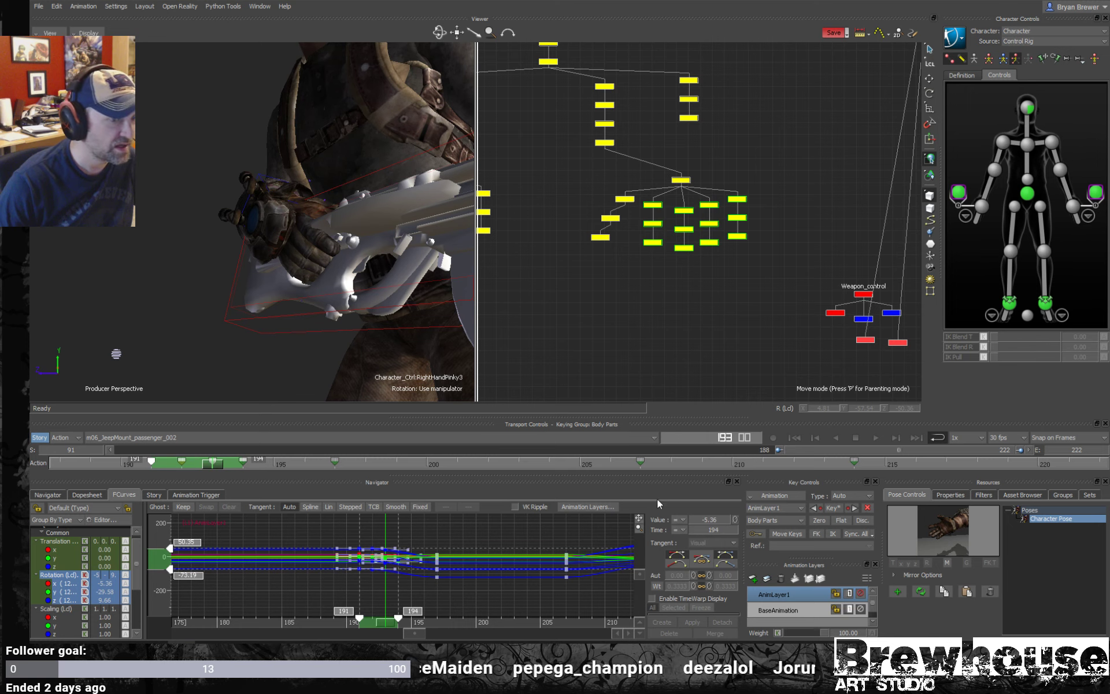
drag(360, 619, 321, 619)
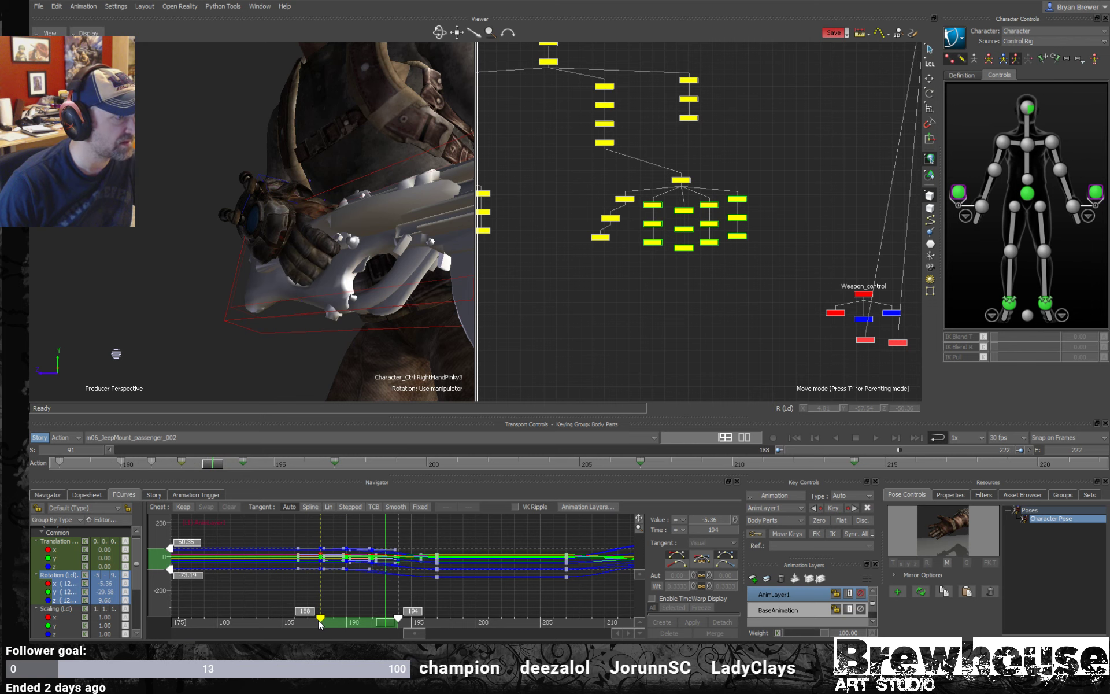
- Go to frame 207, leave the pinky out of the selection and shift the other three fingers' rotation keys there to frame 208
drag(391, 629, 592, 558)
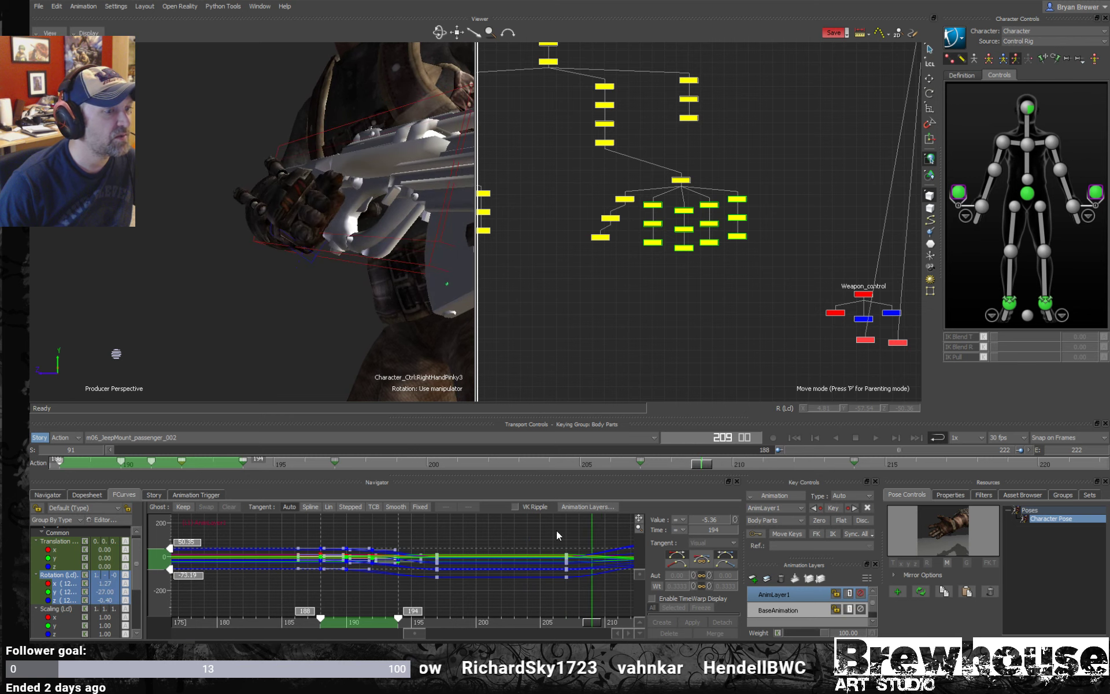
alt+drag(359, 337, 529, 303)
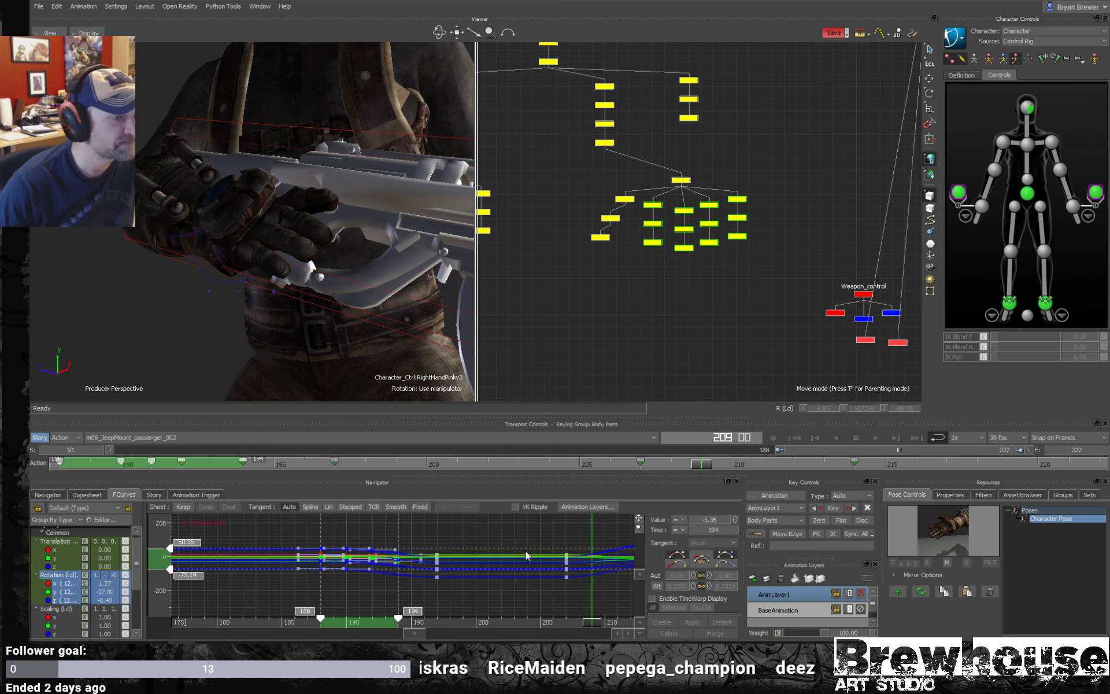
shift+drag(526, 550, 466, 581)
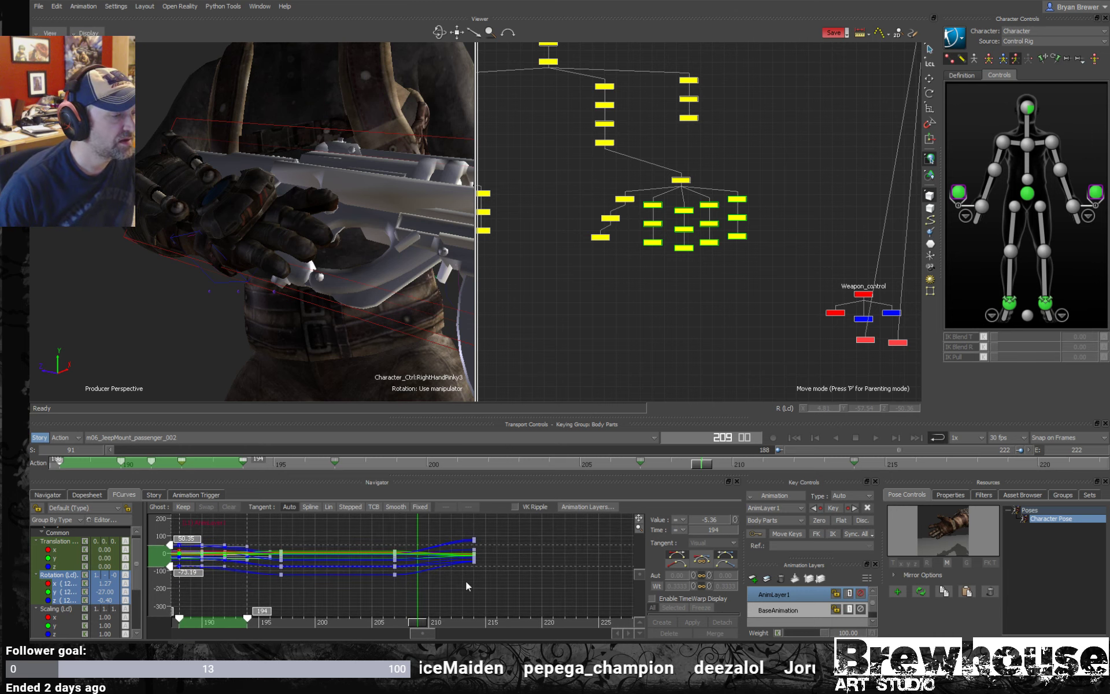
drag(425, 623, 399, 626)
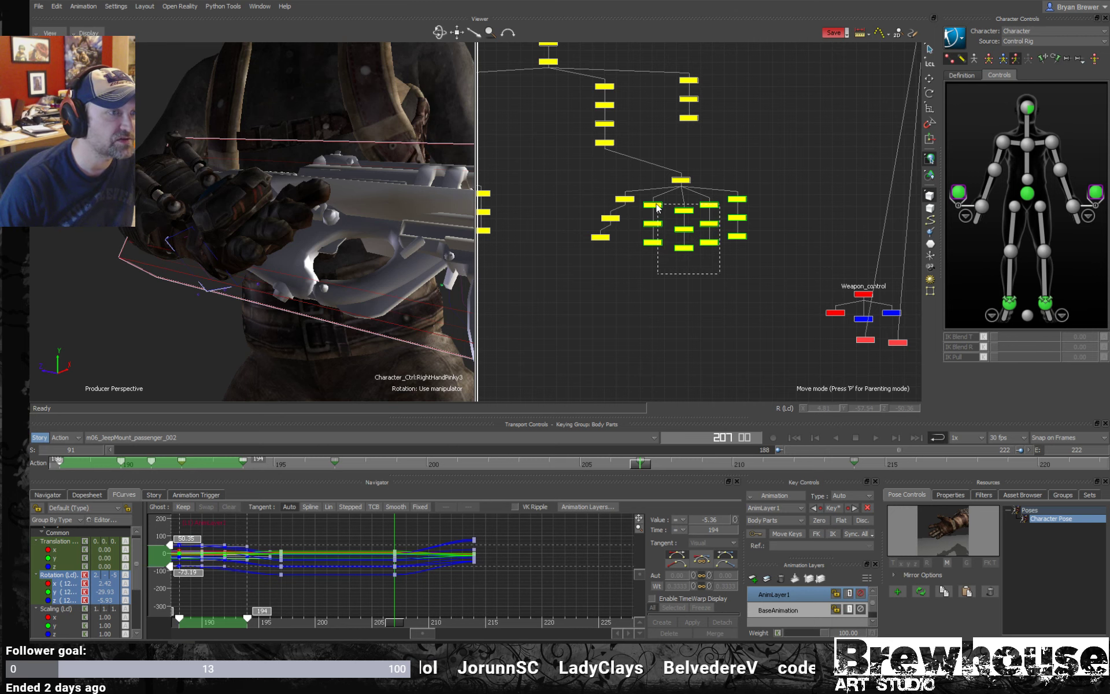
drag(658, 209, 656, 206)
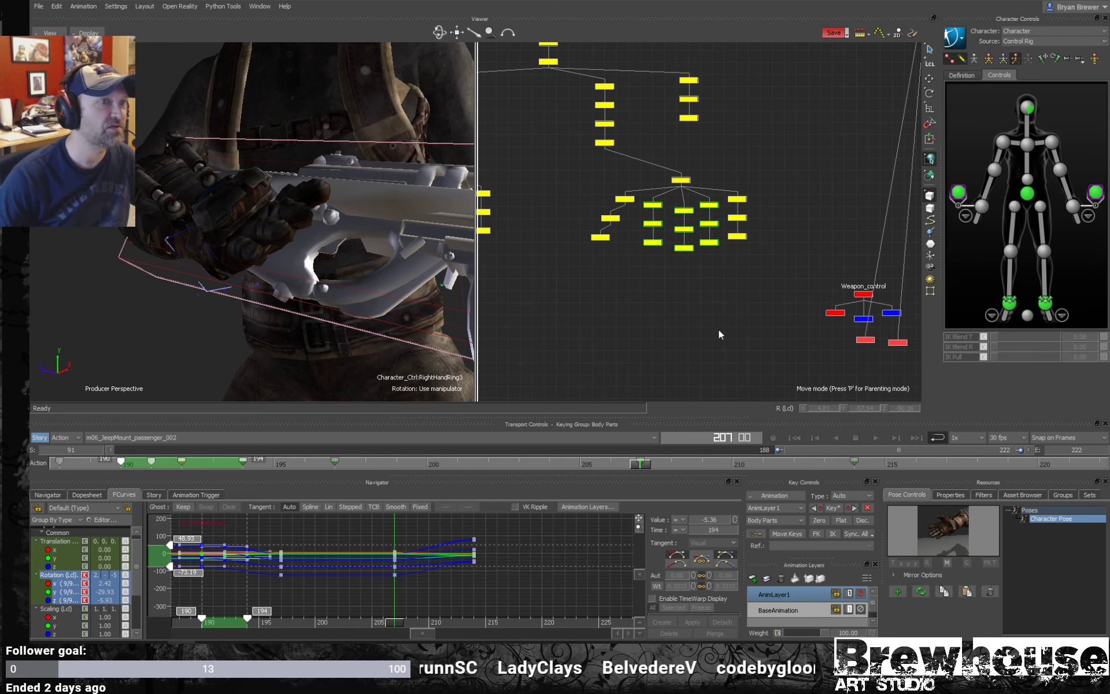
click(408, 535)
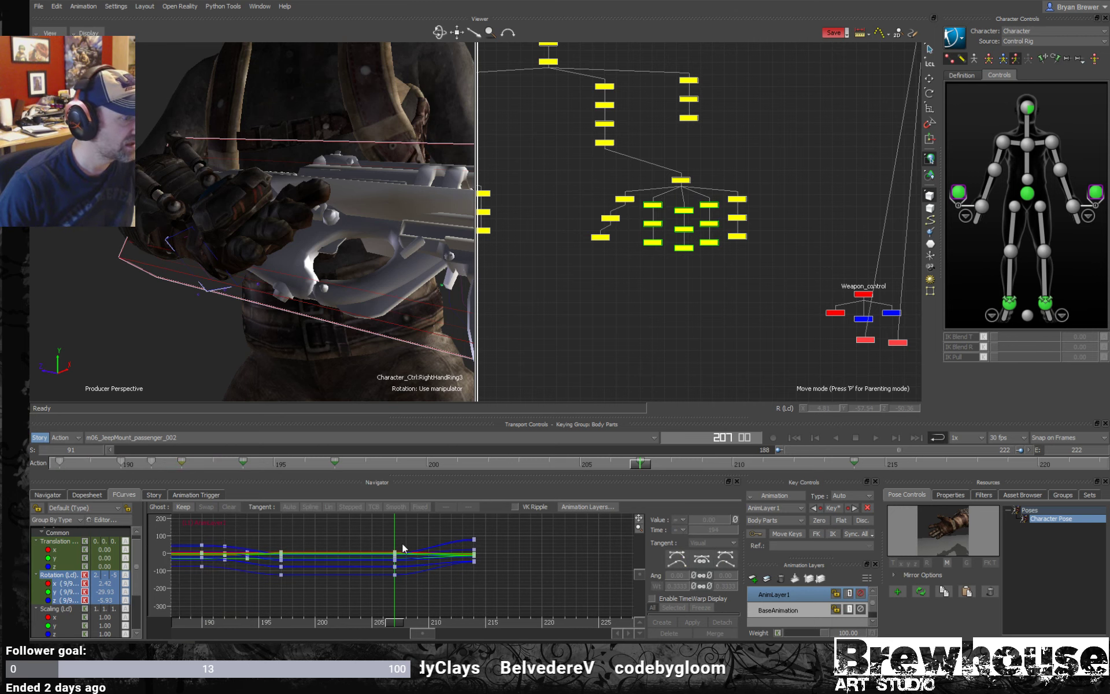
mouse_move(403, 548)
mouse_down()
mouse_move(376, 595)
mouse_move(379, 618)
mouse_move(403, 622)
mouse_up()
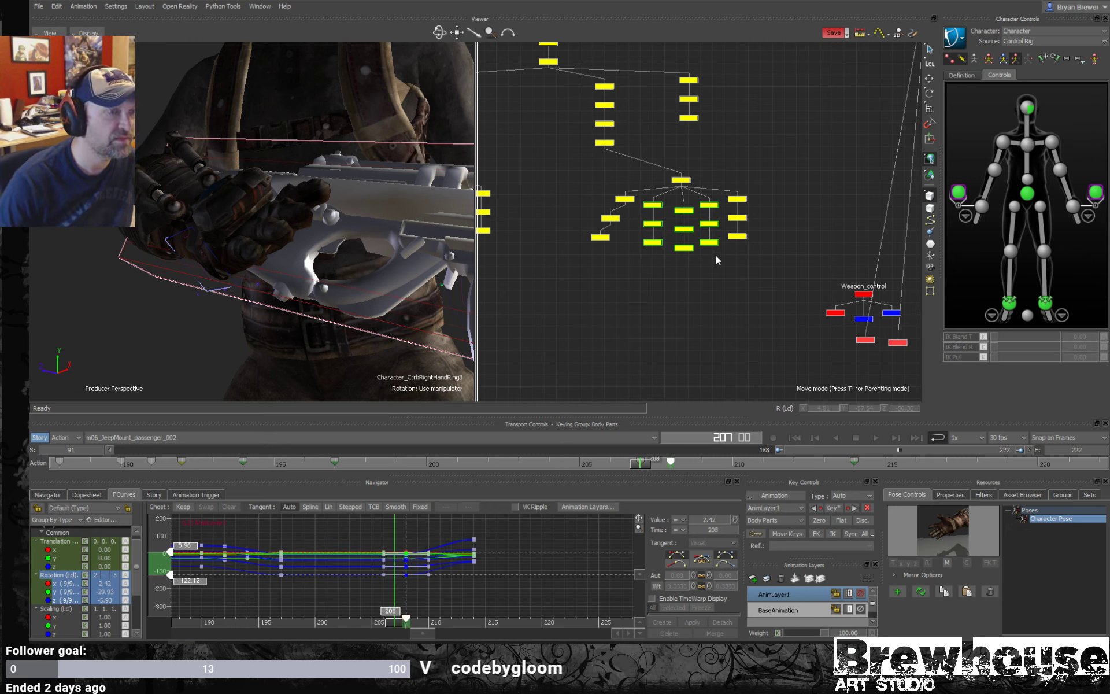
- Shift the middle and index fingers' frame 208 rotation keys to frame 209, and the index finger's alone to frame 210
ctrl+drag(716, 258, 711, 194)
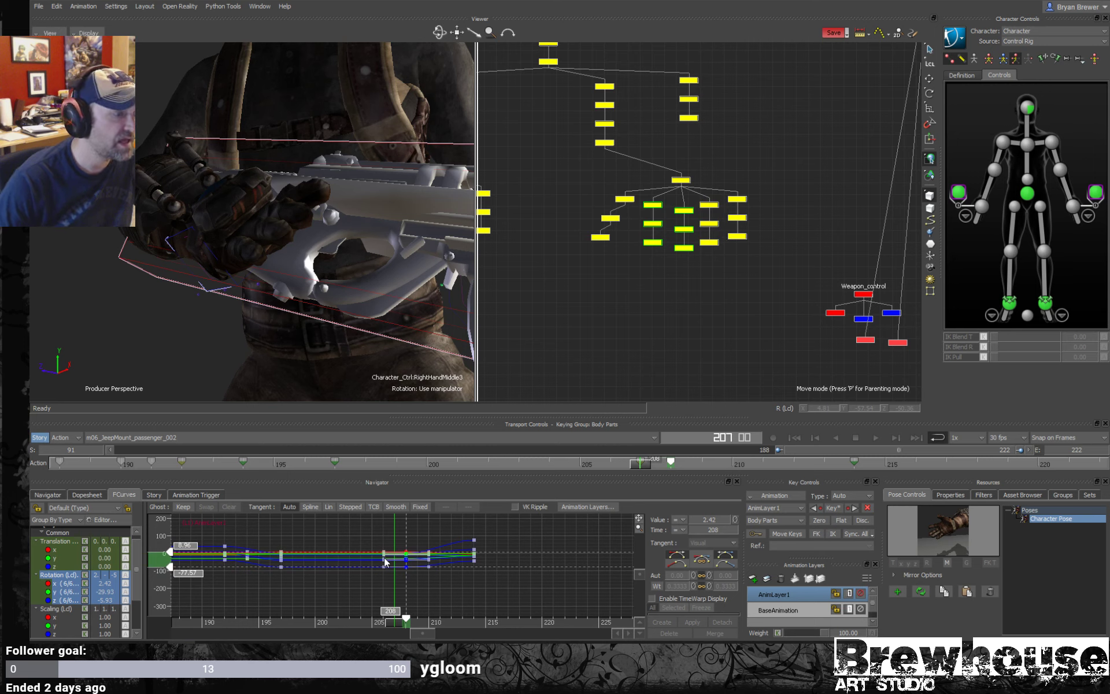
drag(407, 616, 418, 617)
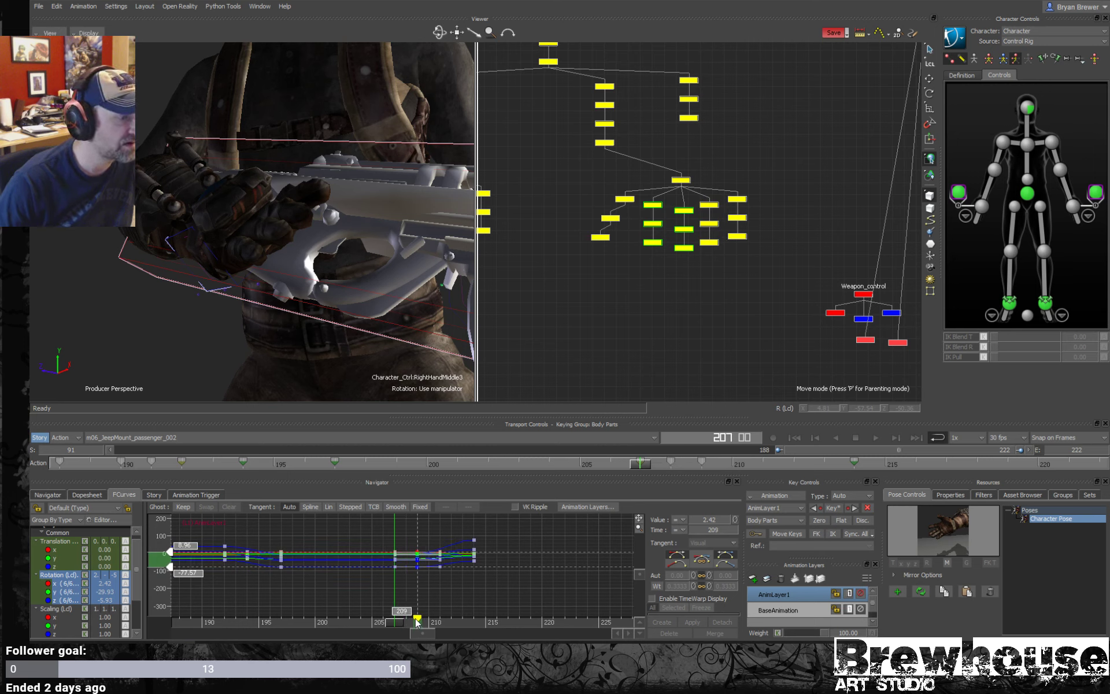
drag(682, 262, 645, 248)
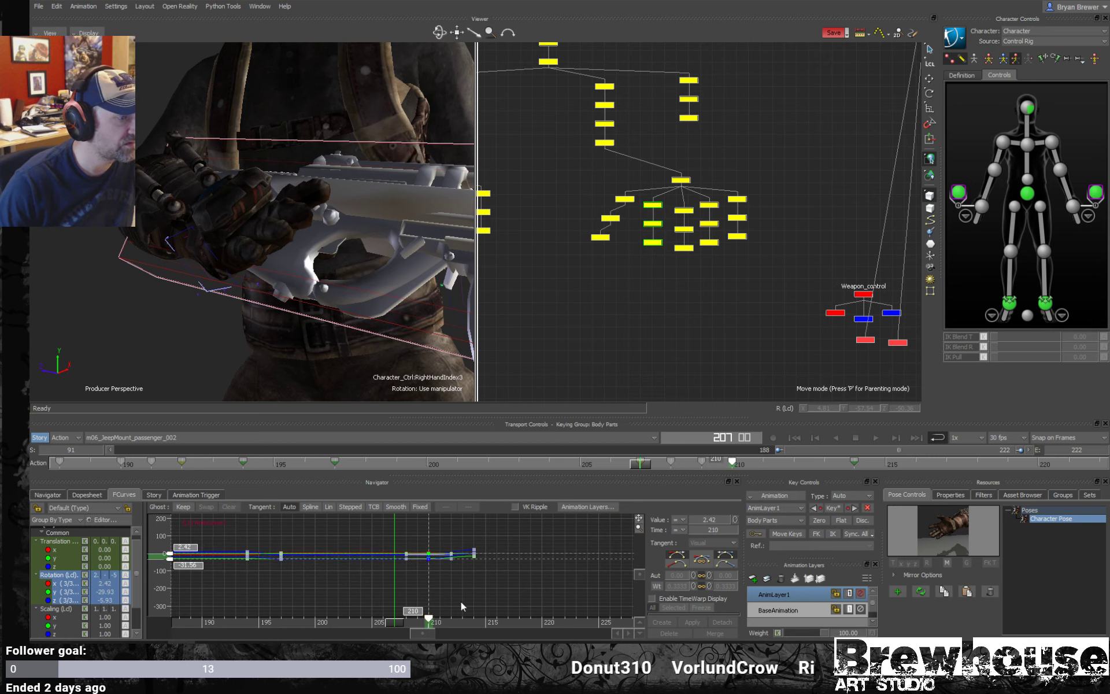
- Scrub frames 211 to 213 and inspect how the fingers close back around the rifle
mouse_move(397, 623)
mouse_down()
mouse_move(462, 624)
mouse_move(440, 625)
mouse_up()
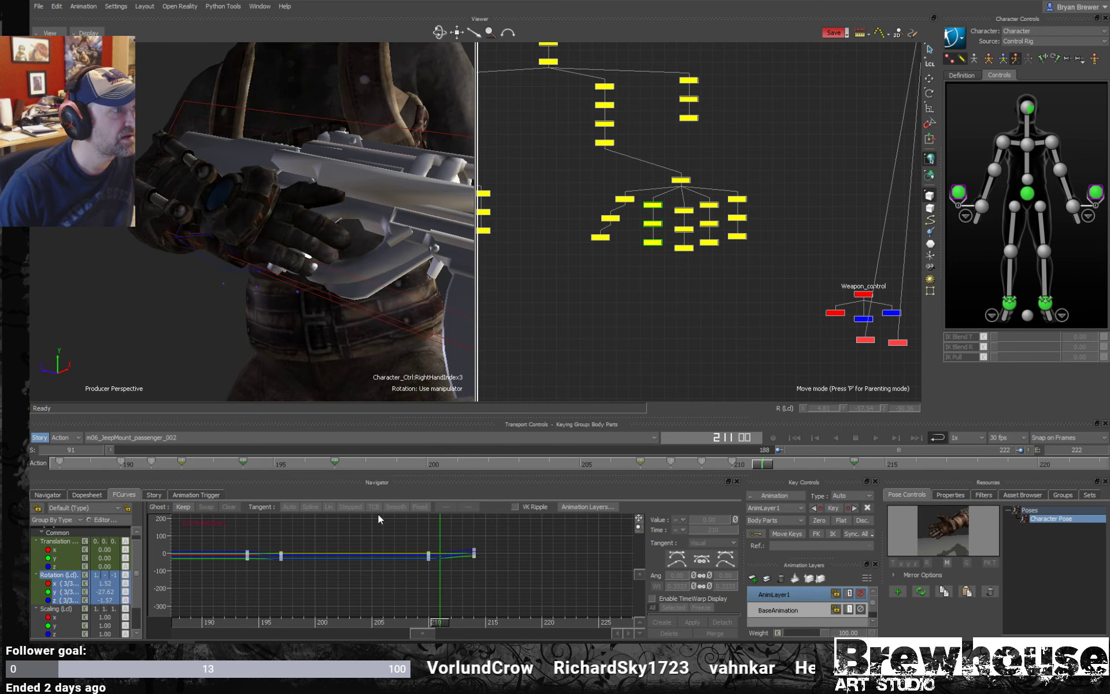
drag(381, 381, 484, 553)
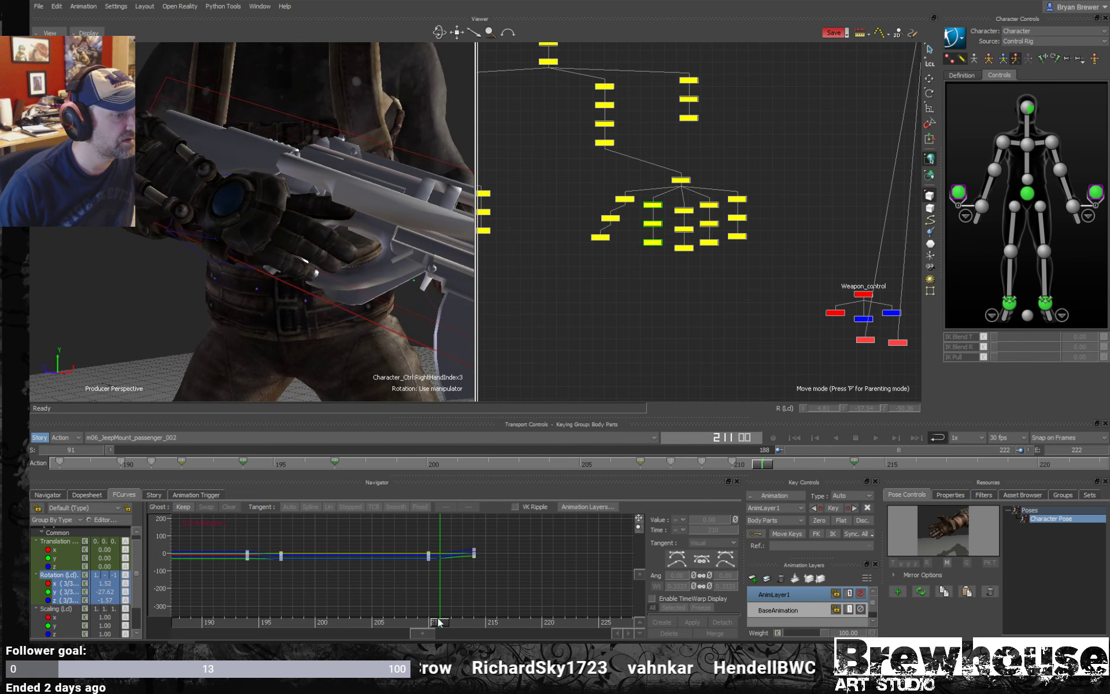
drag(436, 624, 460, 623)
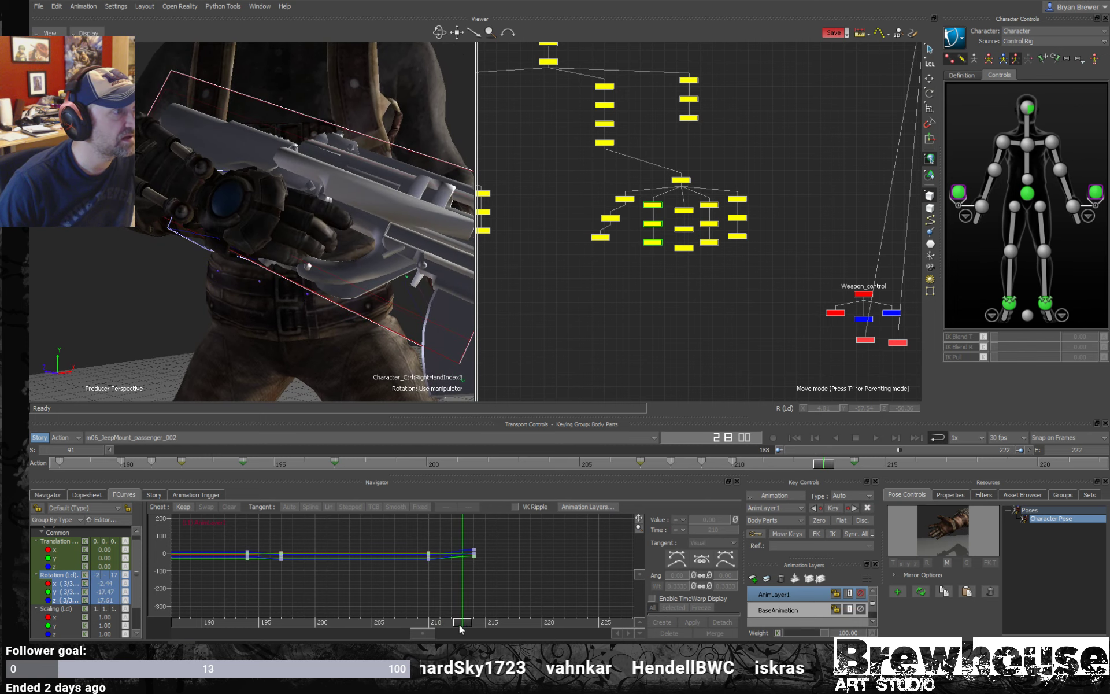
- Select all four fingers of the right hand and their rotation keys from frames 207 to 210
drag(778, 285, 640, 186)
click(509, 574)
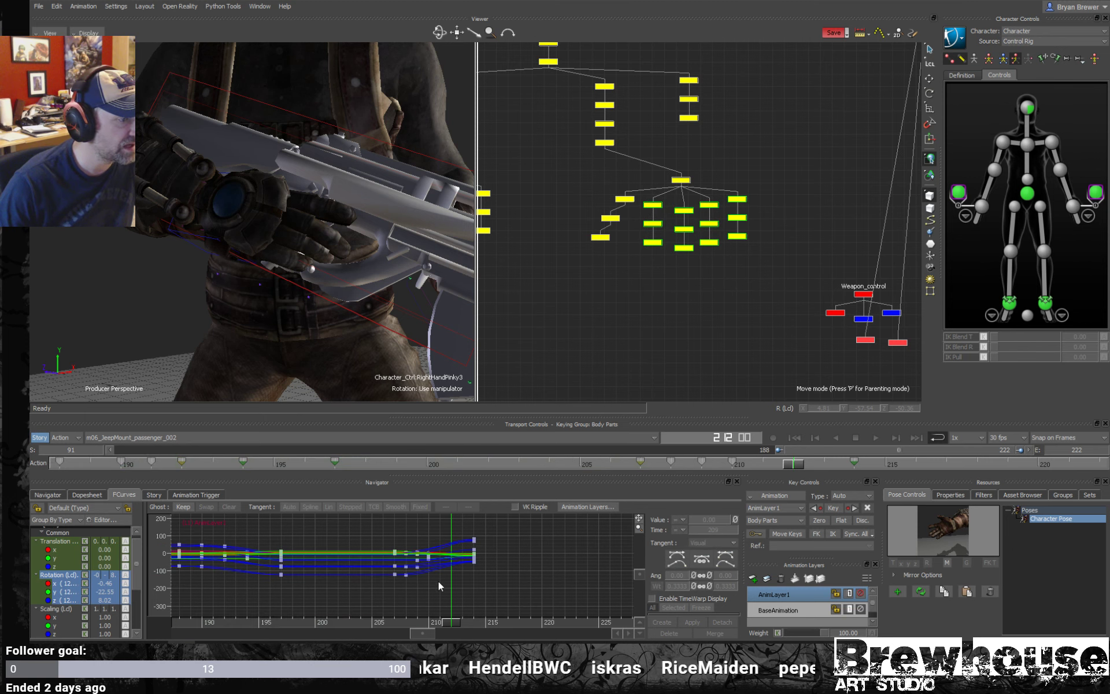
key(a)
drag(450, 539, 373, 604)
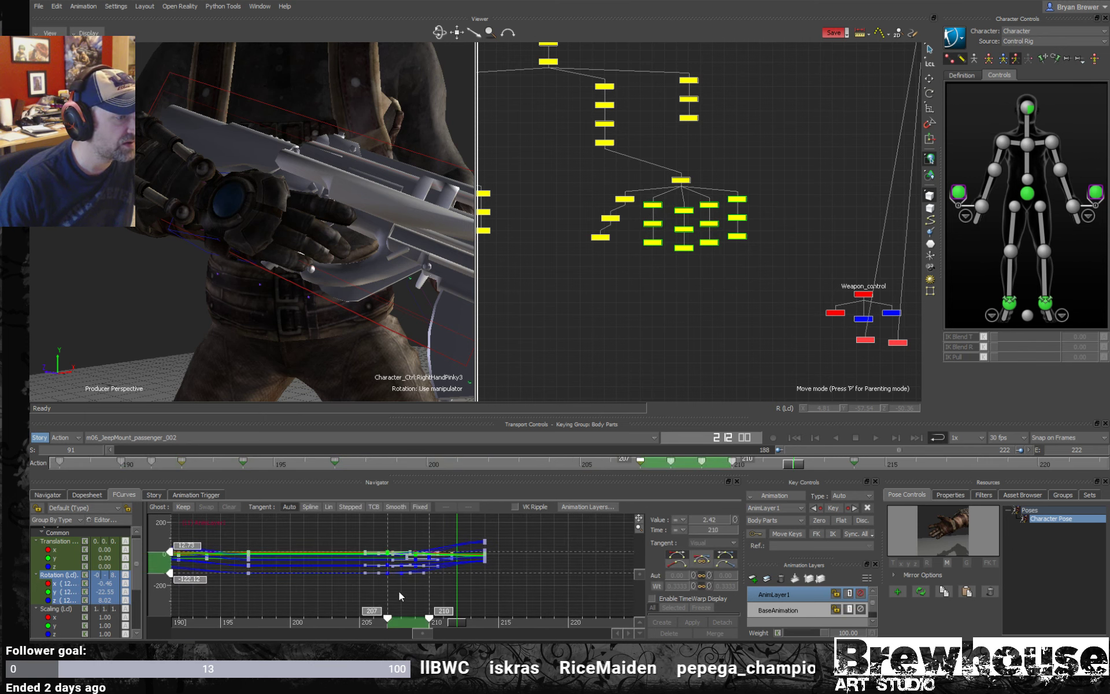
right_click(439, 620)
mouse_move(474, 603)
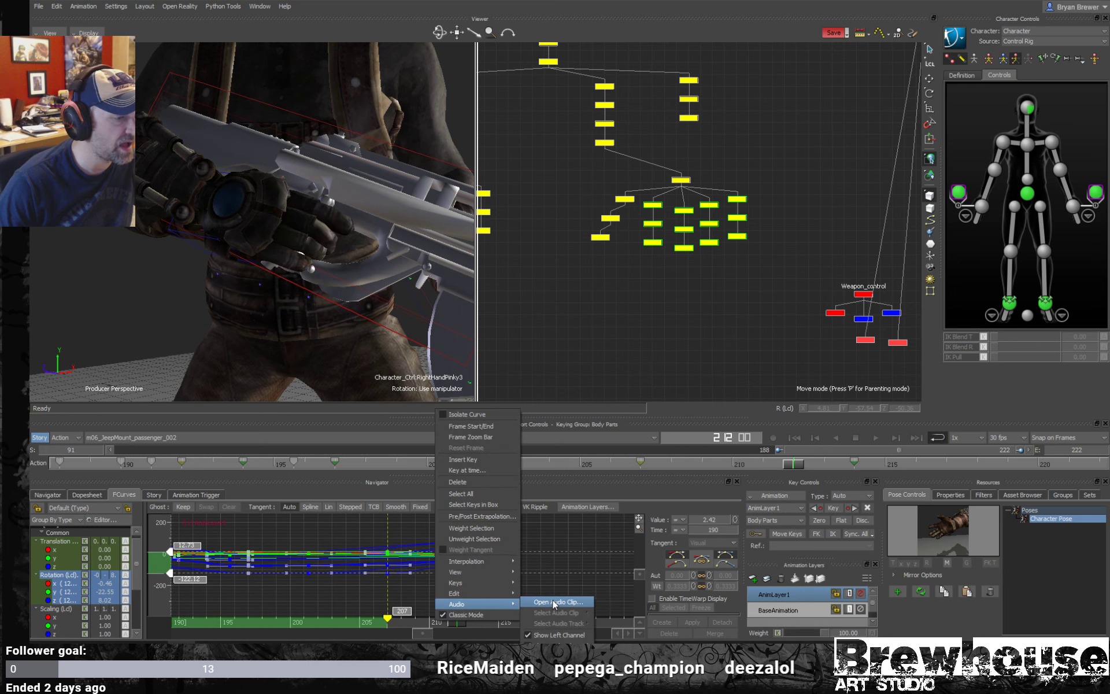
click(577, 556)
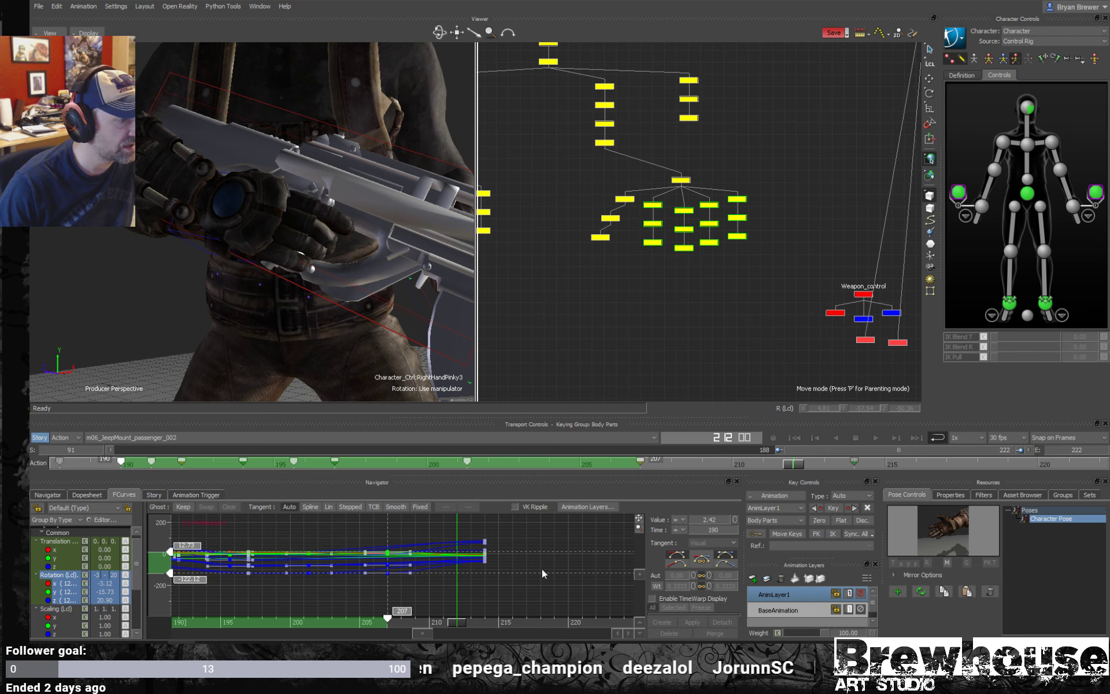
click(478, 578)
ctrl+drag(408, 575, 388, 550)
key(ctrl+z)
key(ctrl+z)
key(ctrl+z)
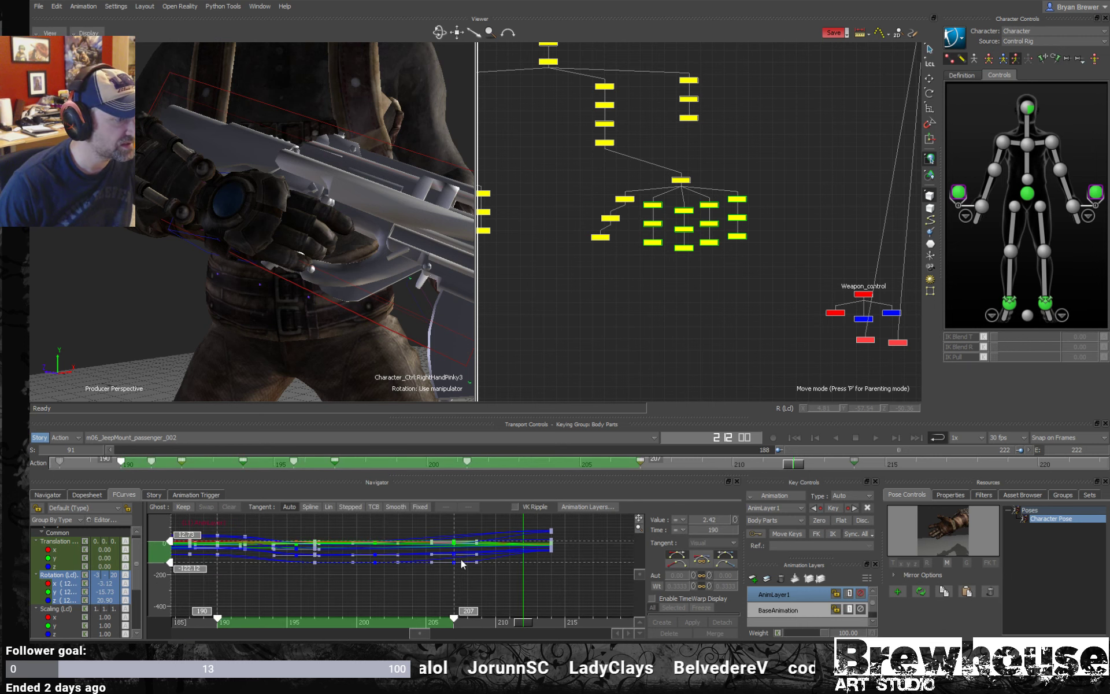
- Reselect the four fingers' rotation keys from frames 207 to 210 and stretch the end of the range to frame 212
click(518, 585)
ctrl+drag(535, 594, 361, 598)
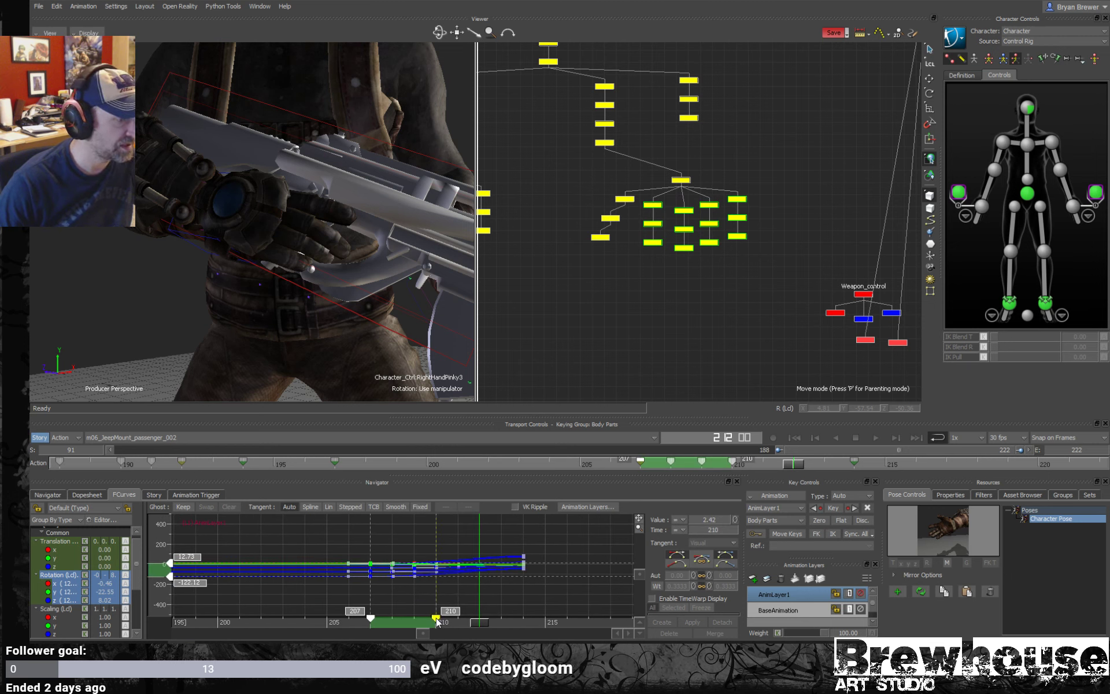
drag(443, 624, 474, 623)
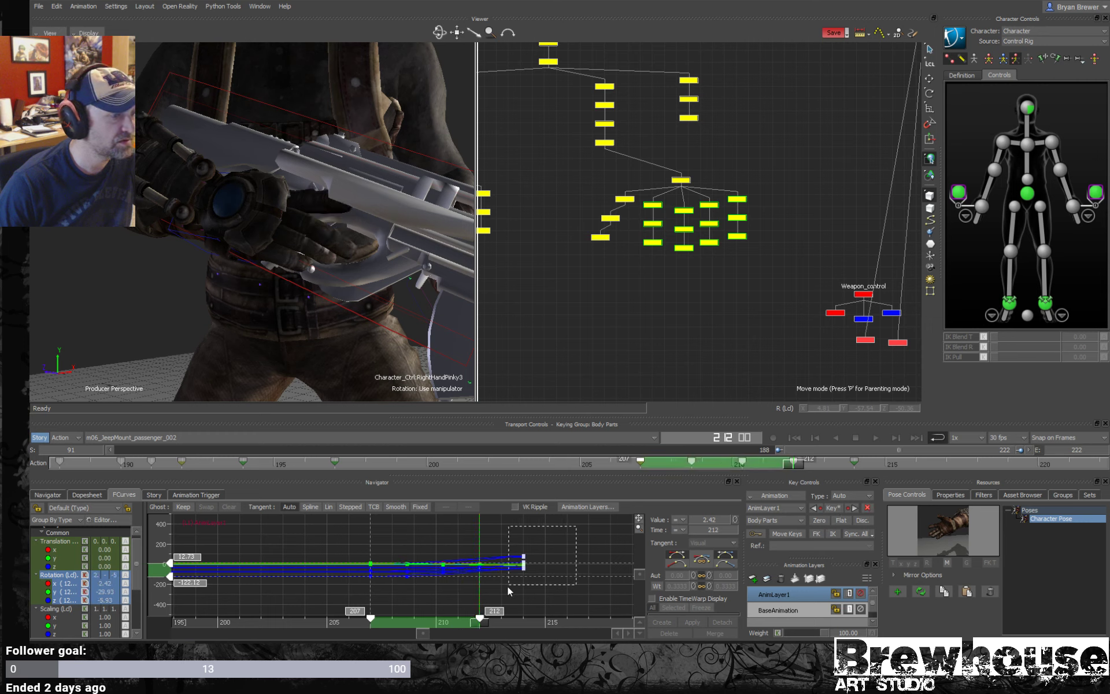
- Move the four fingers' frame 214 closed-grip rotation keys to frame 215 and play back the hand animation
mouse_move(508, 586)
mouse_down()
mouse_move(541, 622)
mouse_move(335, 606)
mouse_move(643, 595)
mouse_move(282, 596)
mouse_up()
click(432, 554)
key(space)
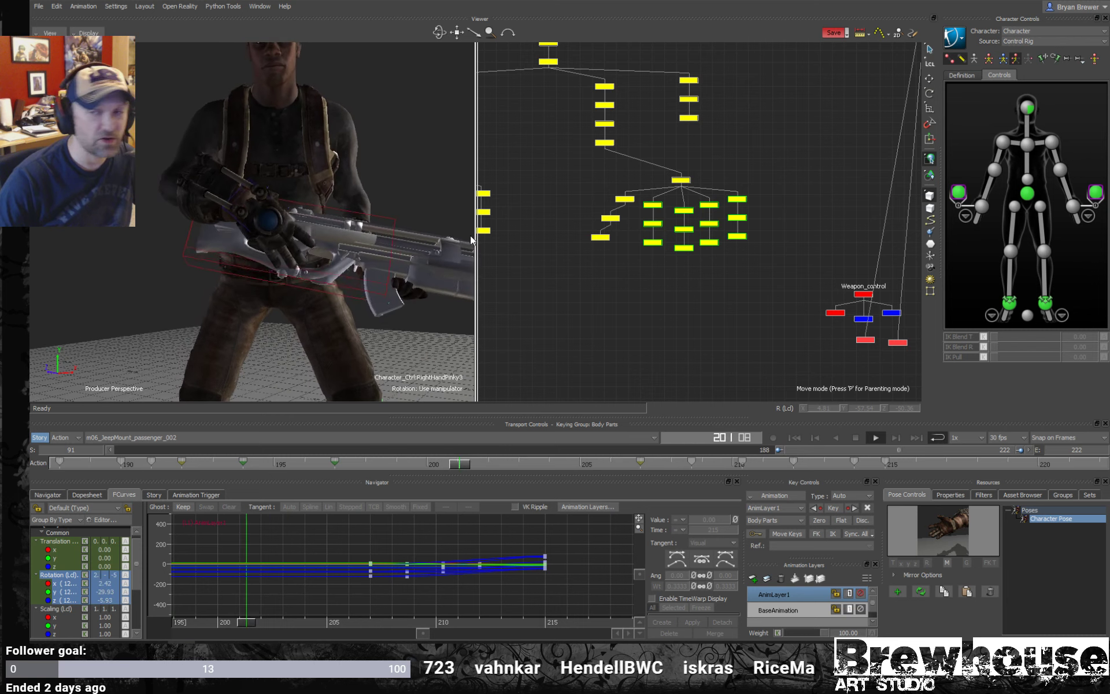
key(space)
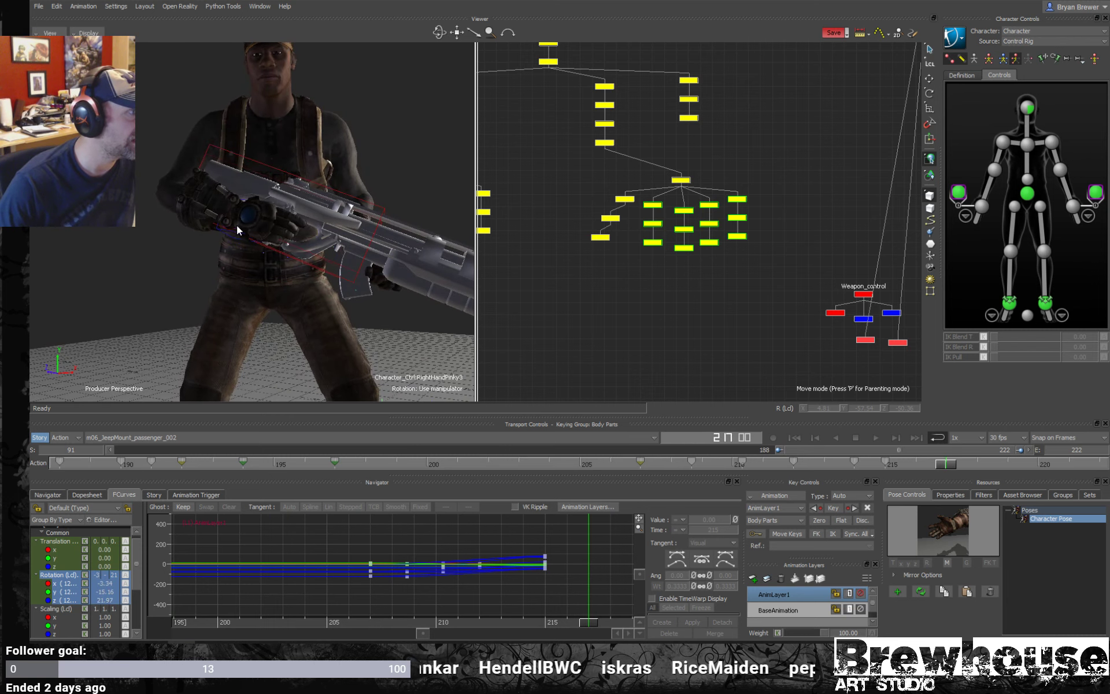
- Select the right-hand placement control, scrub its reach, and move its frame 200 key to frame 198
click(231, 230)
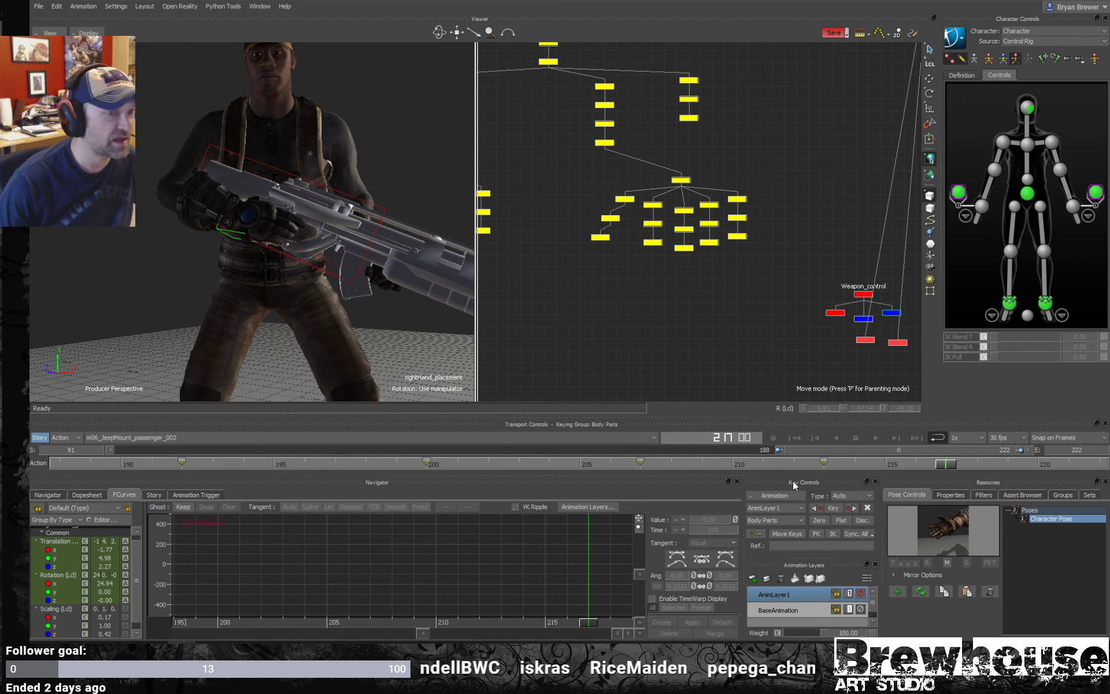
drag(749, 463, 407, 490)
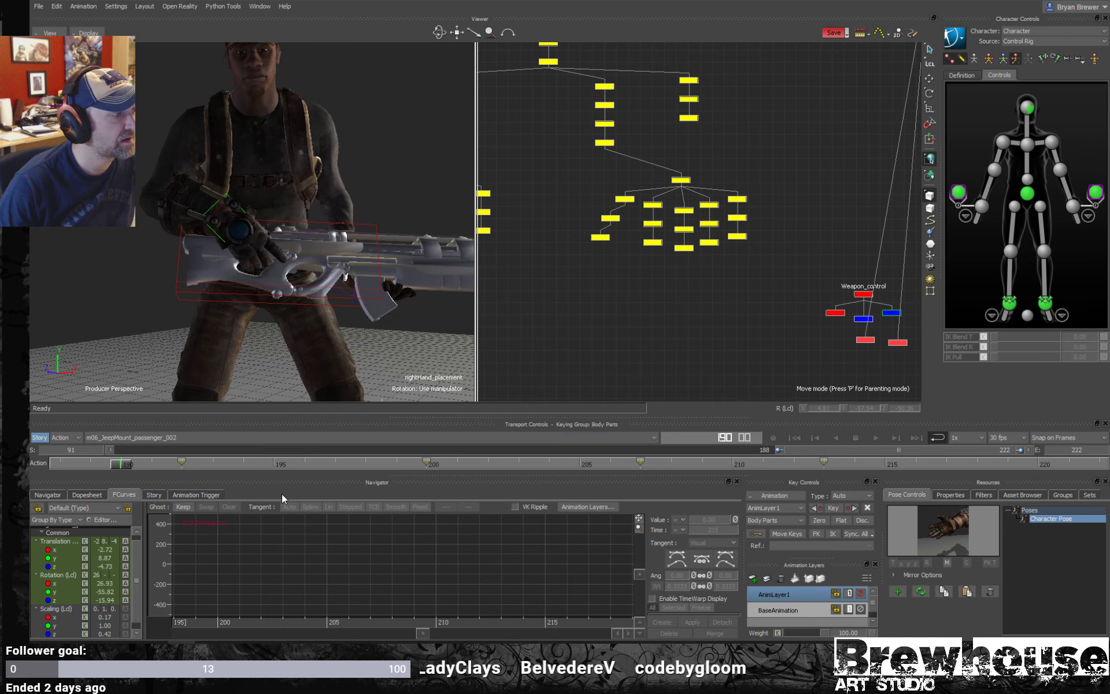
drag(282, 494, 505, 487)
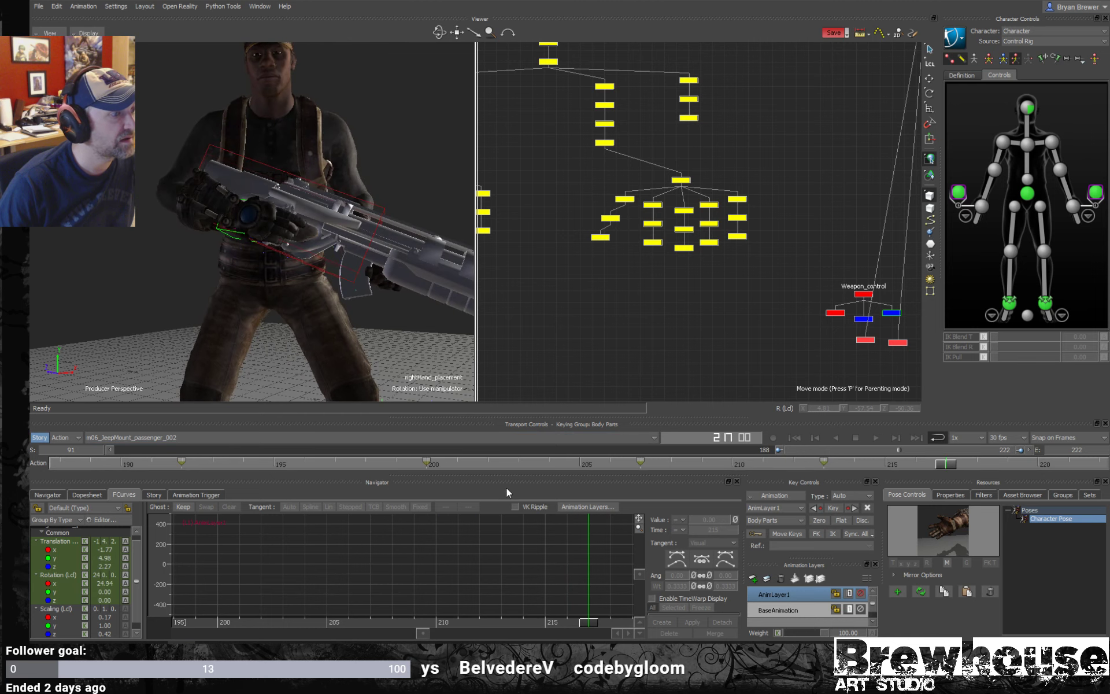
click(428, 462)
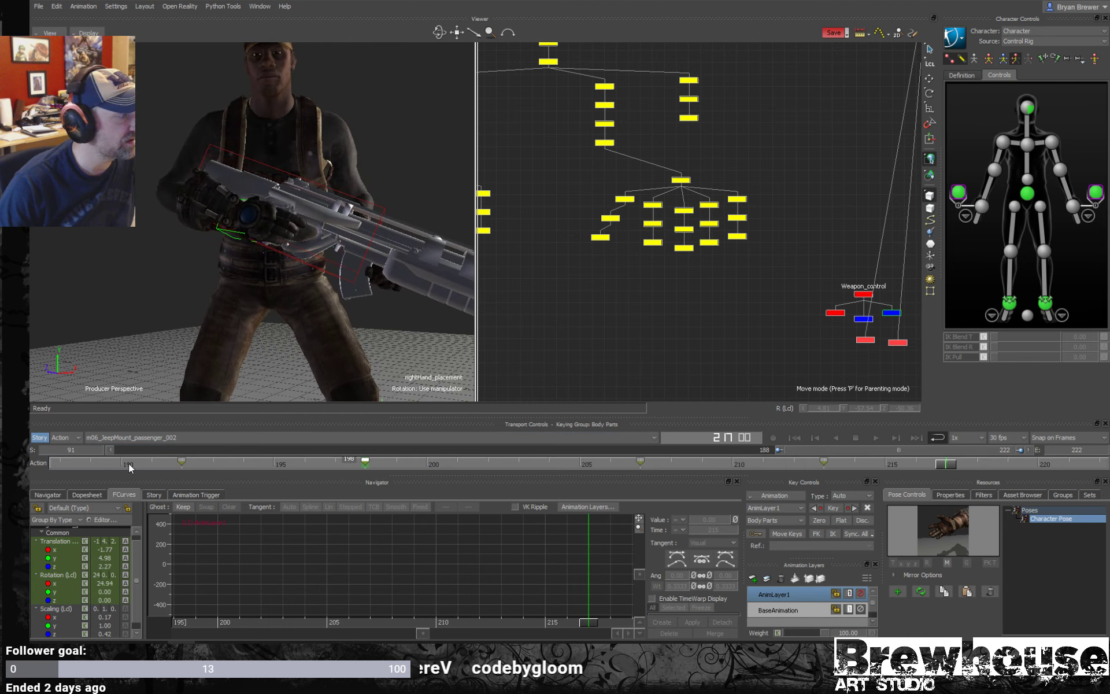
- Play back the animation and examine the right hand's release and re-grip of the rifle from several angles
key(space)
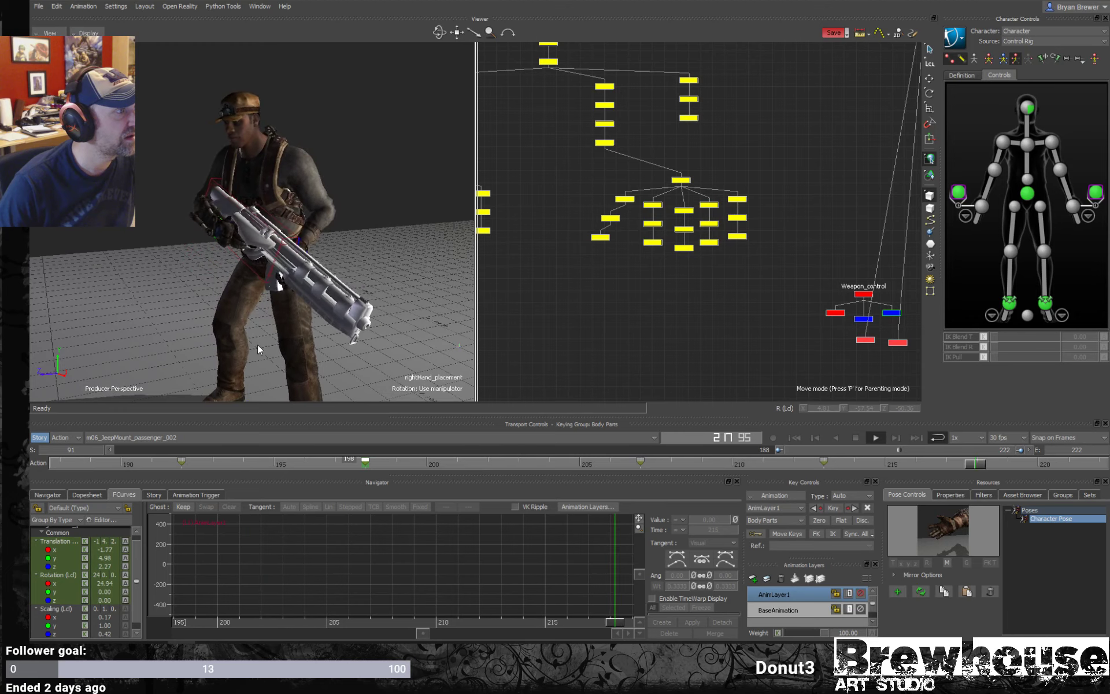
ctrl+shift+drag(258, 345, 364, 347)
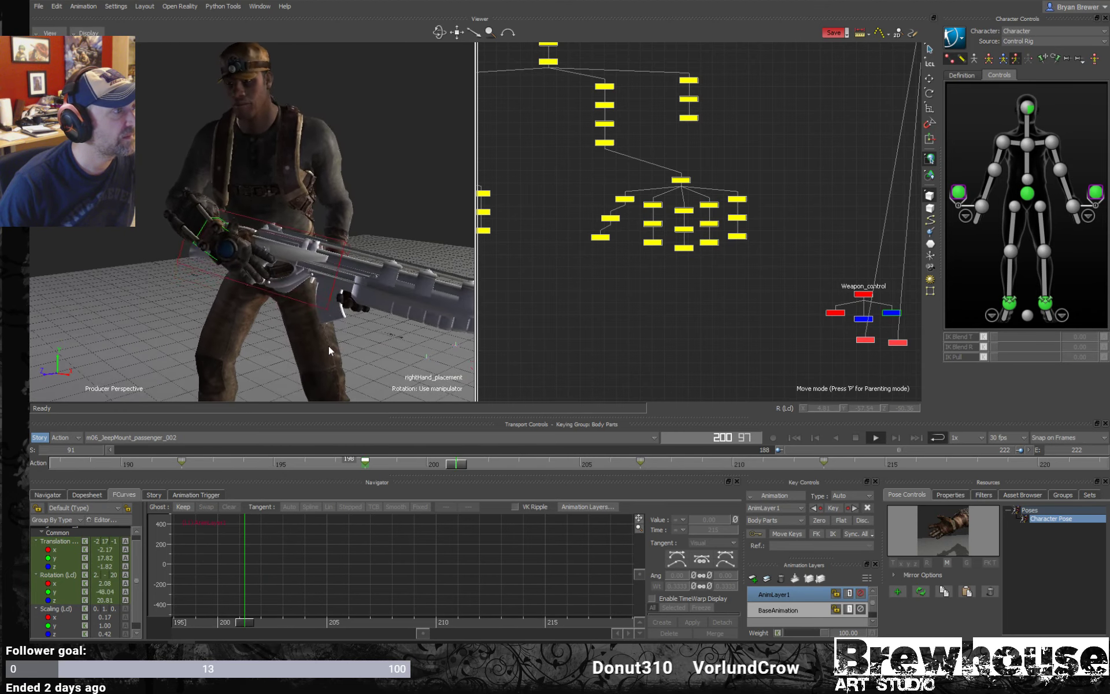
ctrl+shift+drag(329, 346, 617, 345)
click(616, 345)
ctrl+shift+drag(285, 320, 369, 300)
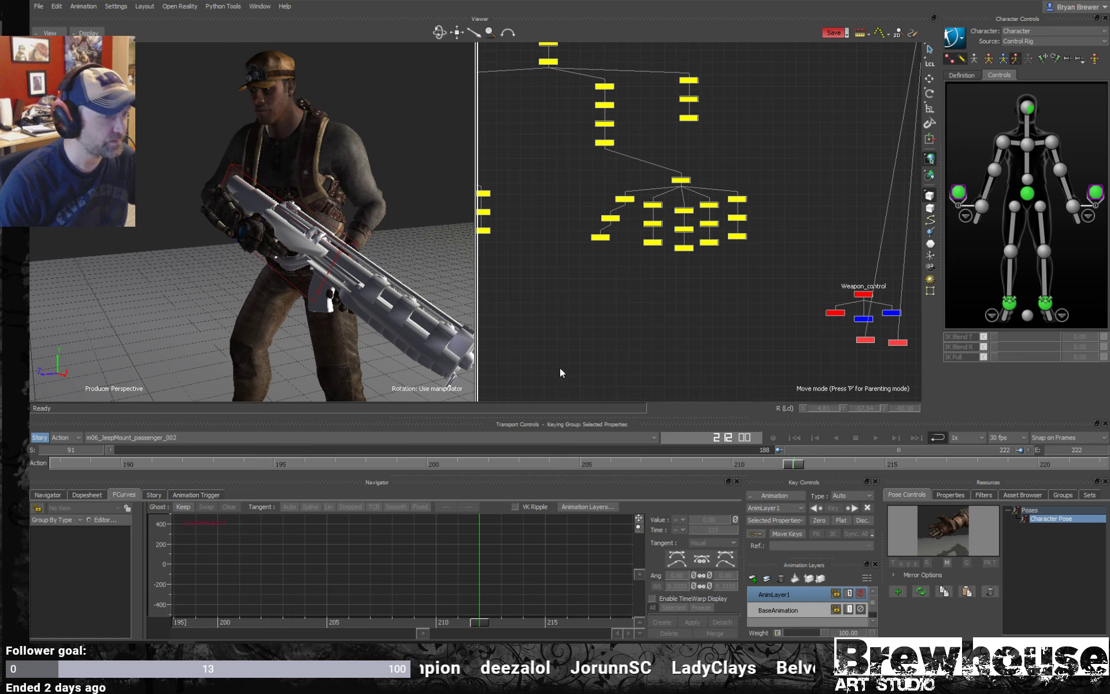
key(space)
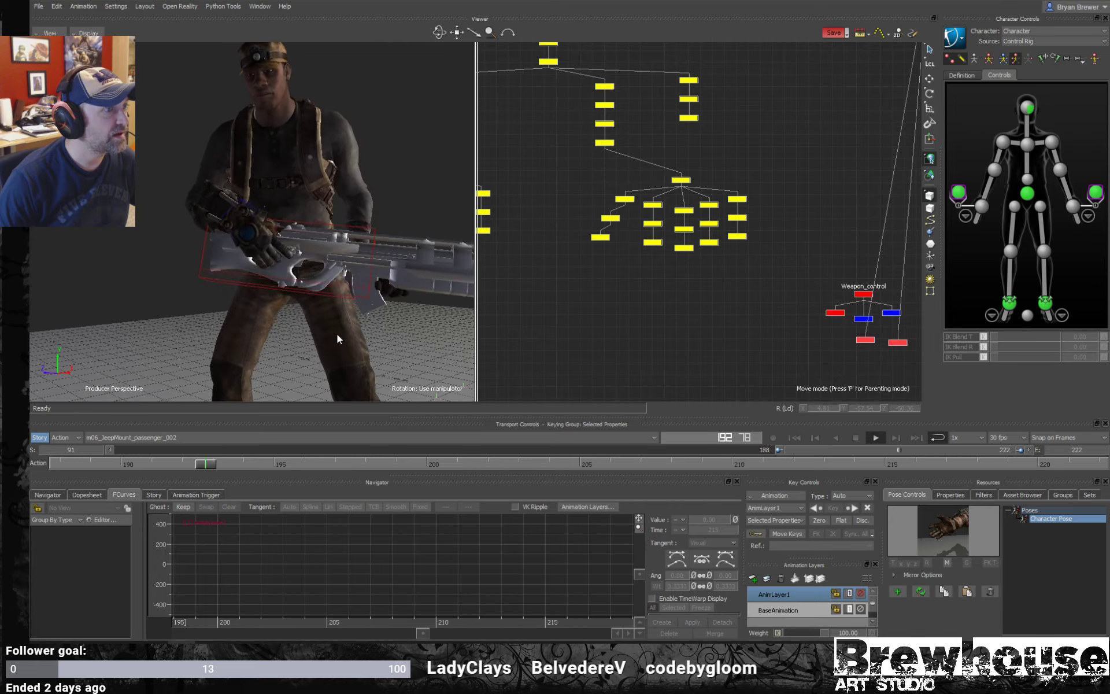
drag(335, 331, 259, 334)
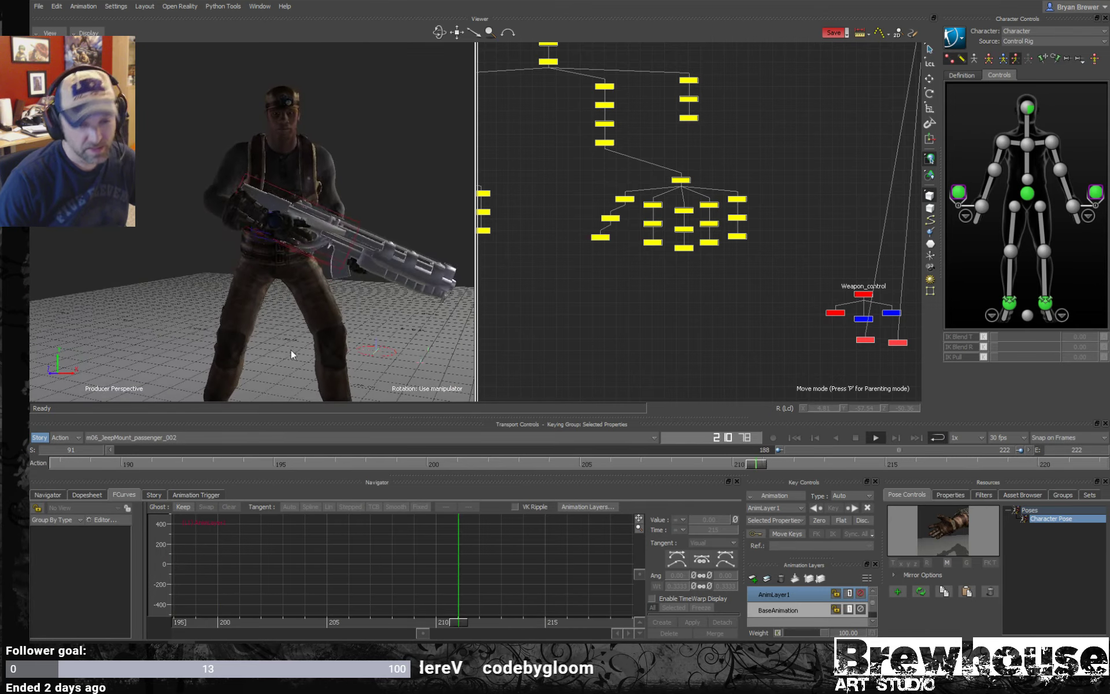
drag(273, 331, 343, 319)
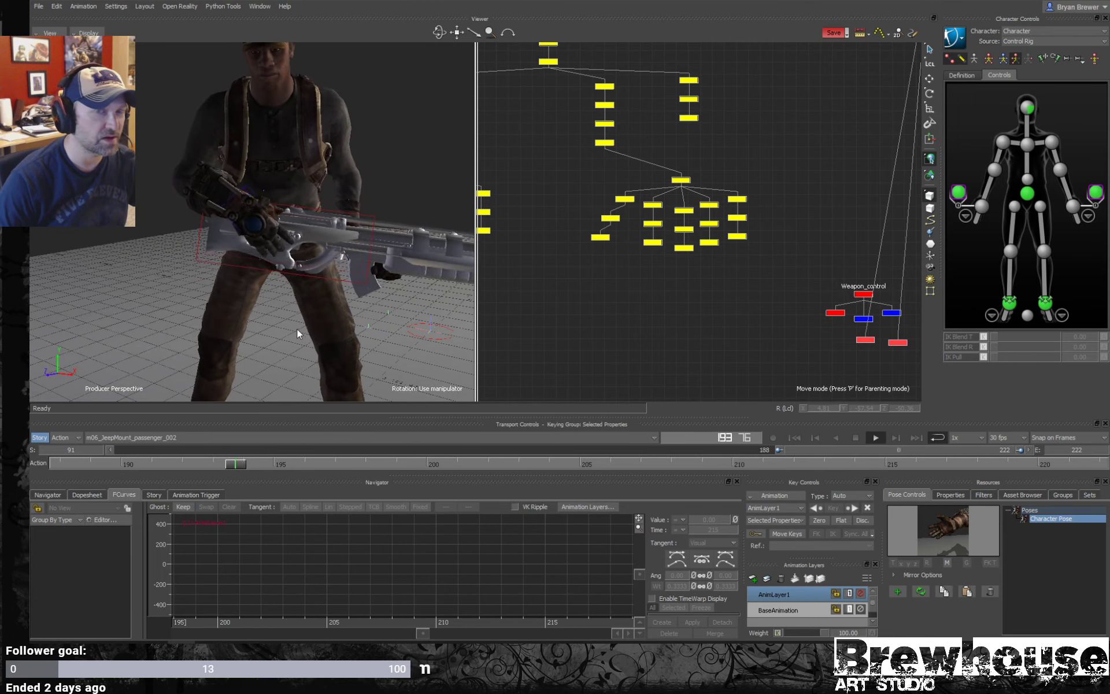
drag(319, 314, 311, 342)
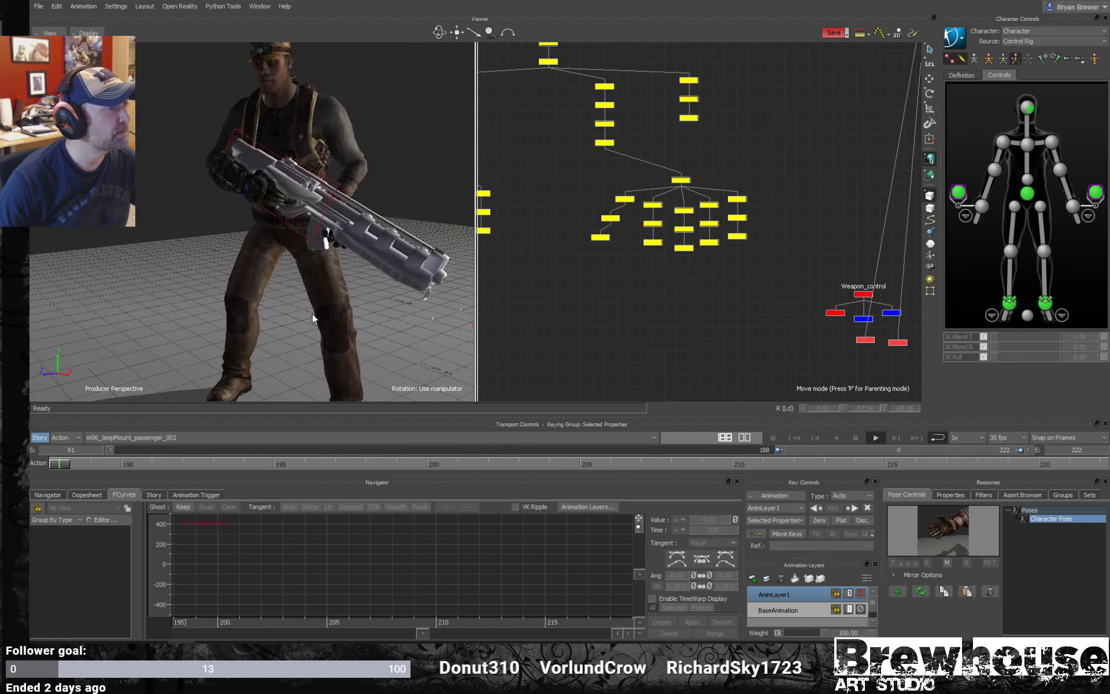
drag(313, 315, 340, 314)
- Move the right-hand placement control farther out from the rifle at frame 198
click(378, 337)
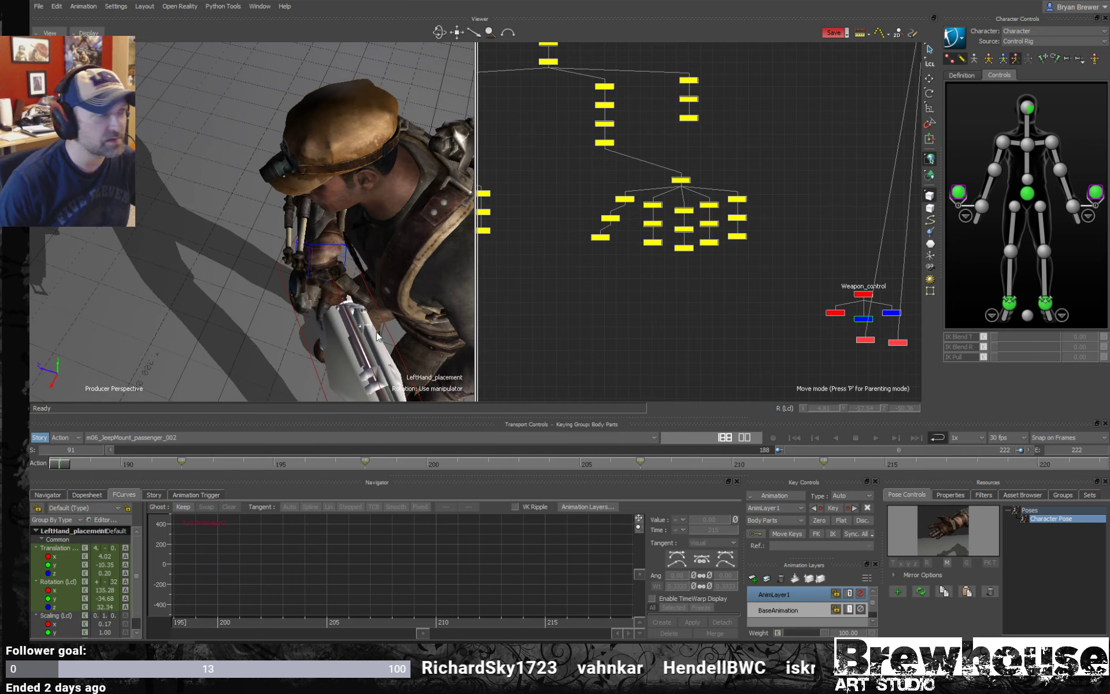
click(897, 312)
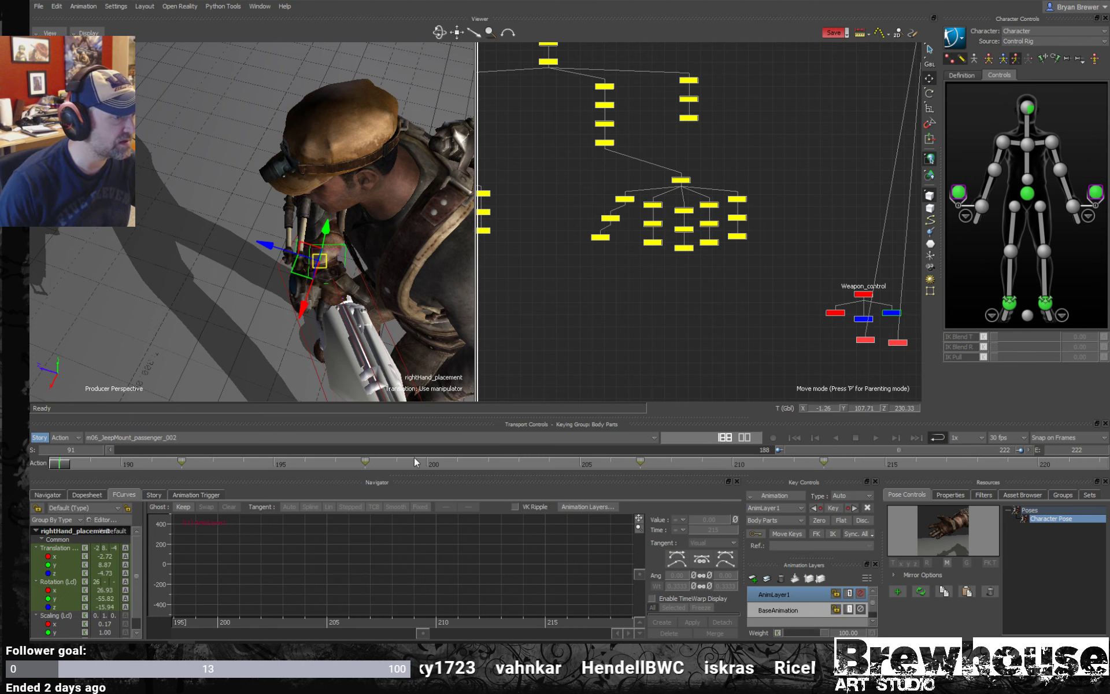
click(387, 464)
mouse_move(383, 462)
mouse_down()
mouse_move(255, 456)
mouse_move(403, 450)
mouse_move(366, 457)
mouse_up()
drag(288, 314, 273, 331)
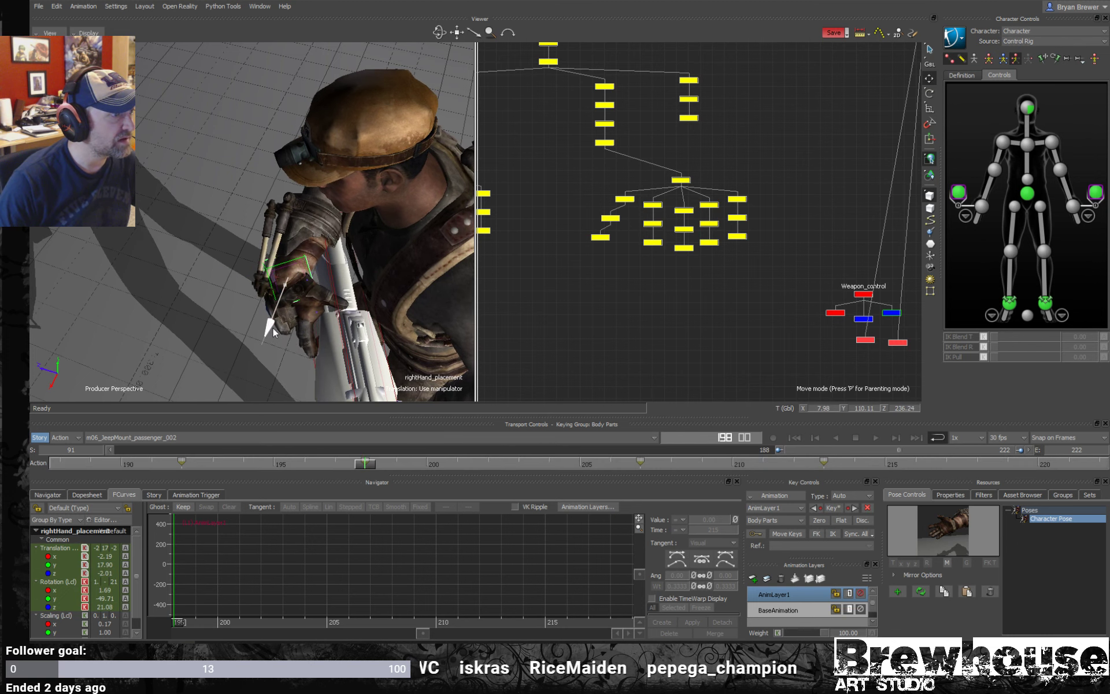
drag(238, 263, 231, 261)
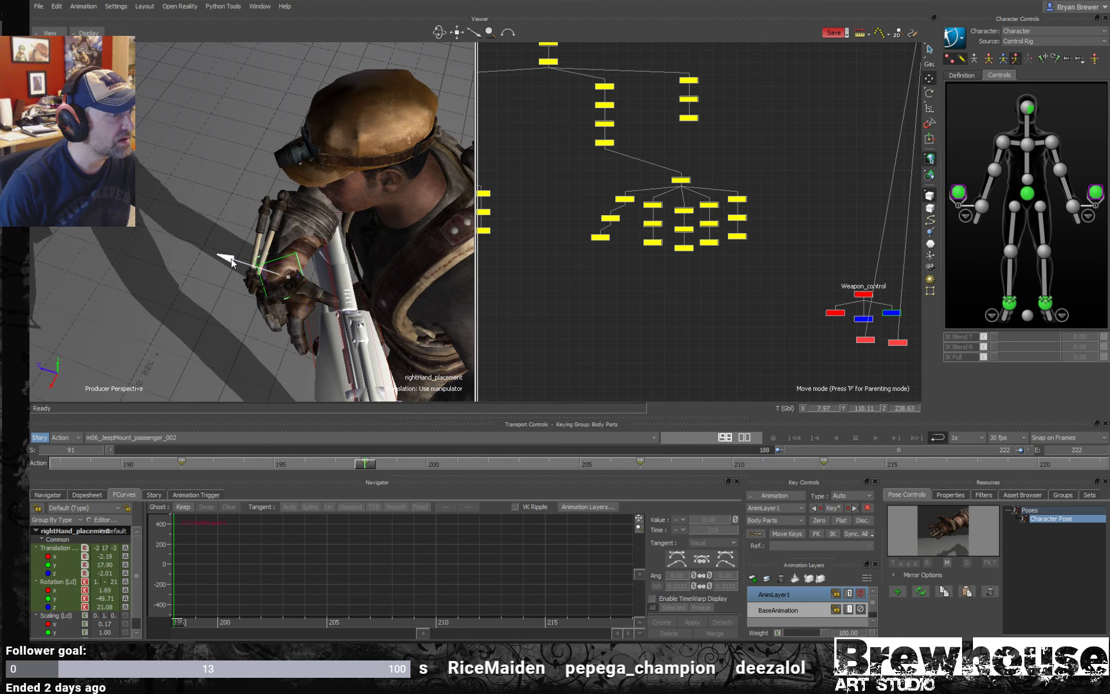
- Shift the right-hand placement control sideways at frame 207, to about X 1.17 and Z 227.66, and play back the motion
mouse_move(365, 468)
mouse_down()
mouse_move(176, 471)
mouse_move(325, 482)
mouse_move(640, 466)
mouse_up()
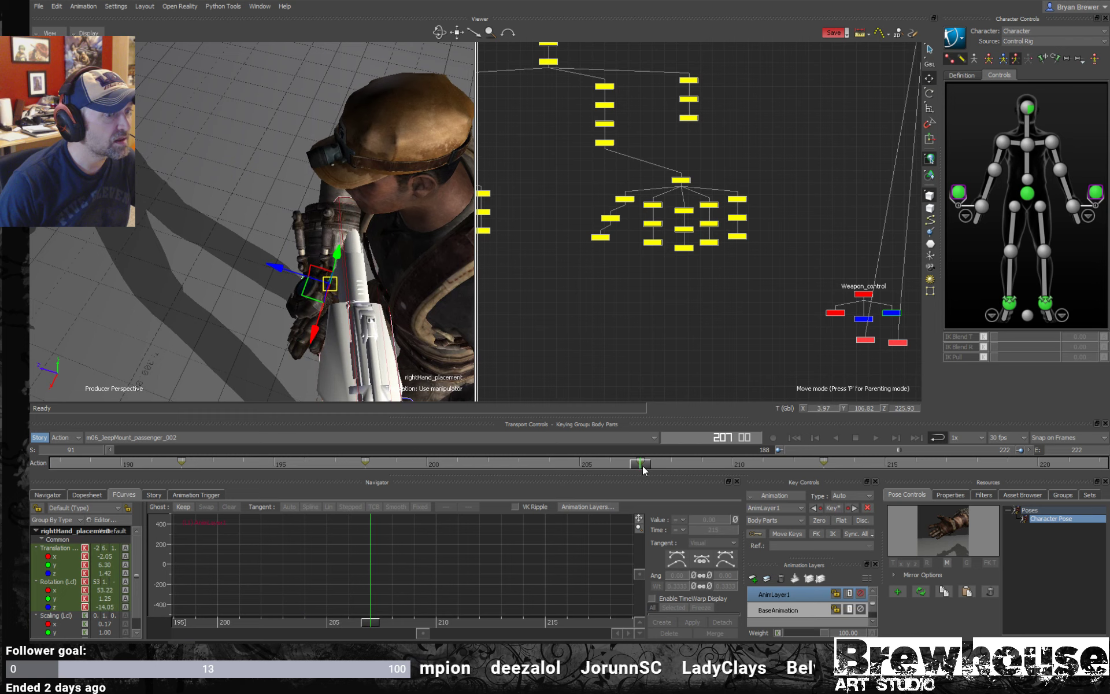
alt+drag(341, 335, 301, 271)
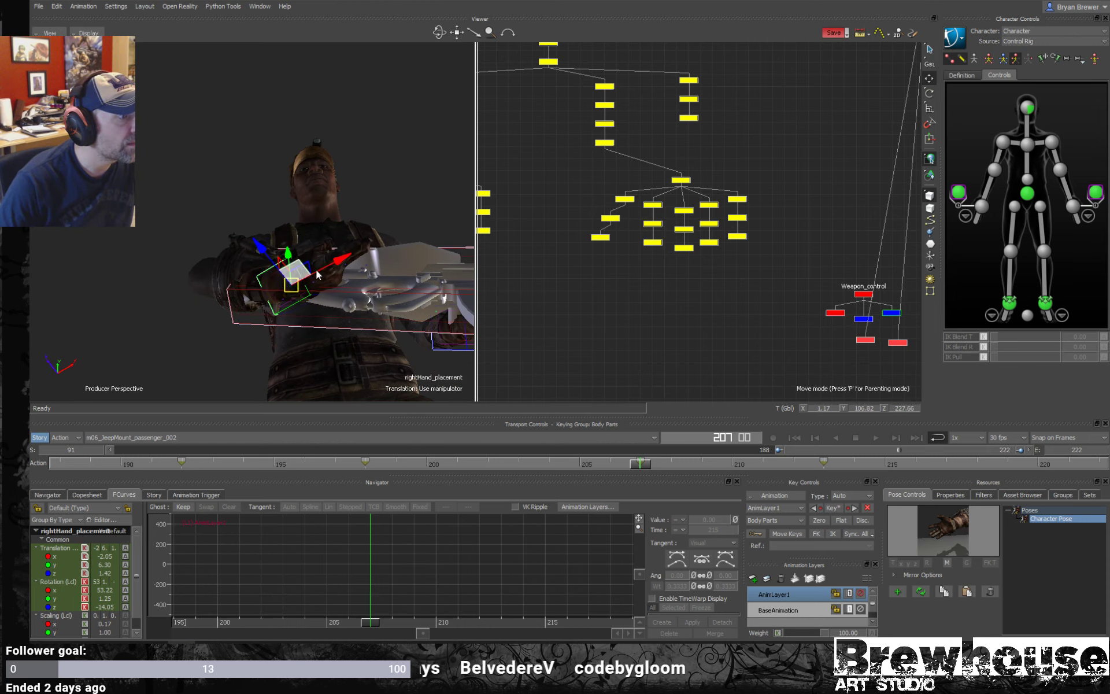
alt+drag(383, 305, 329, 207)
key(space)
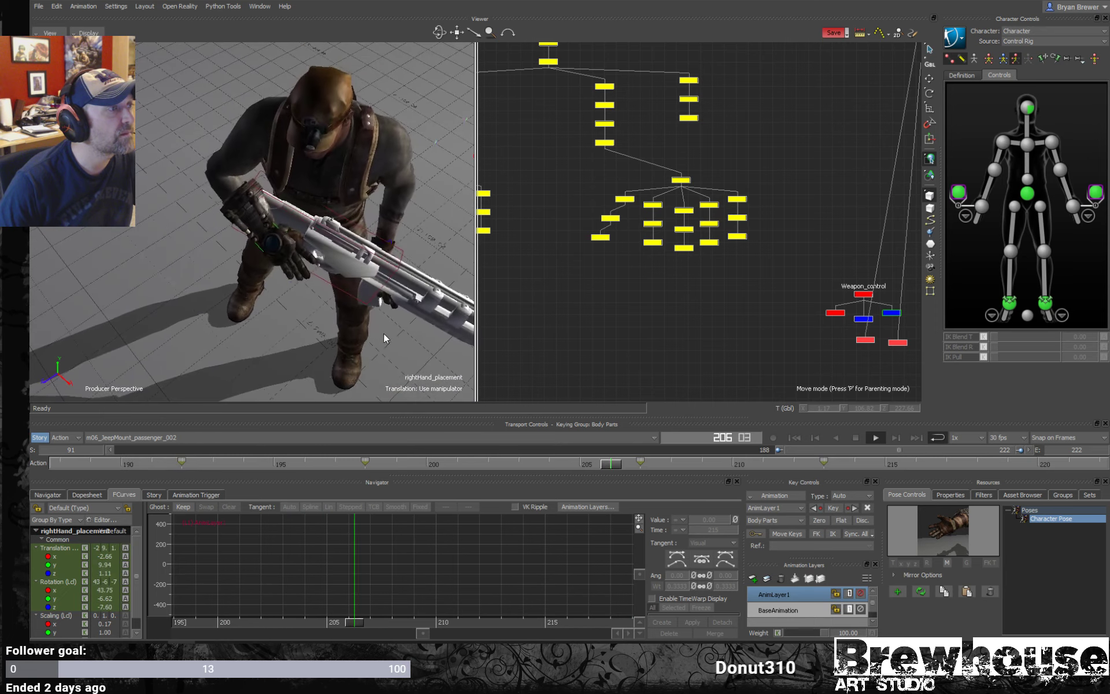
key(space)
- Select the right thumb's tip control, start the visible timeline at frame 166, and scrub to frame 207
click(600, 237)
scroll(301, 382, up, 3)
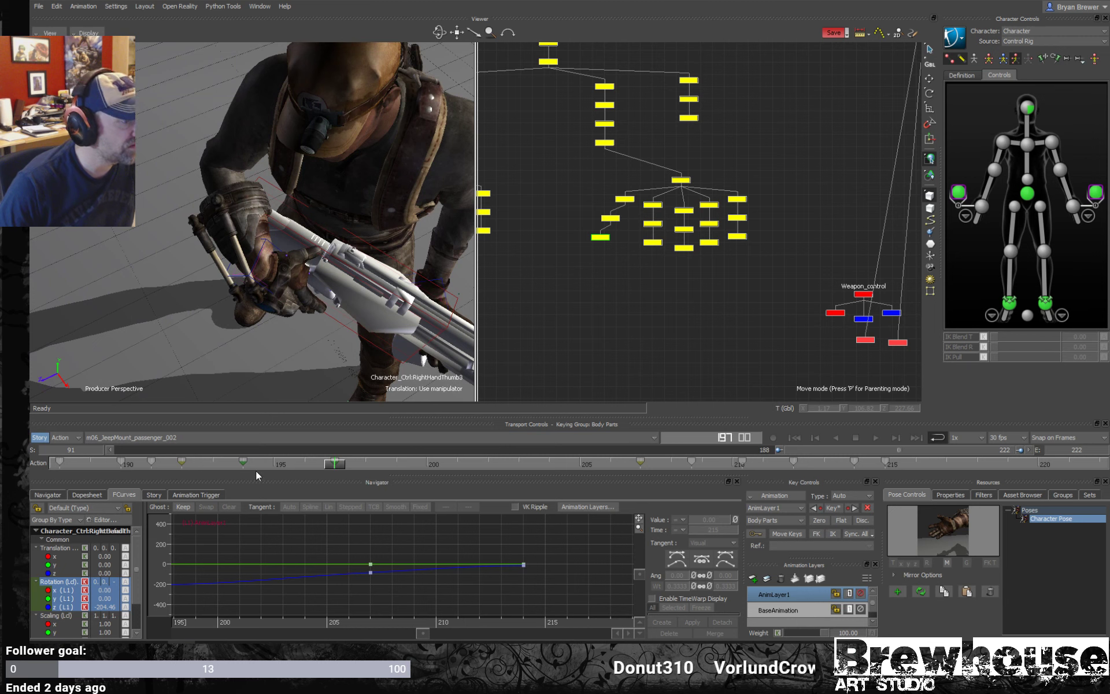
drag(336, 466, 32, 442)
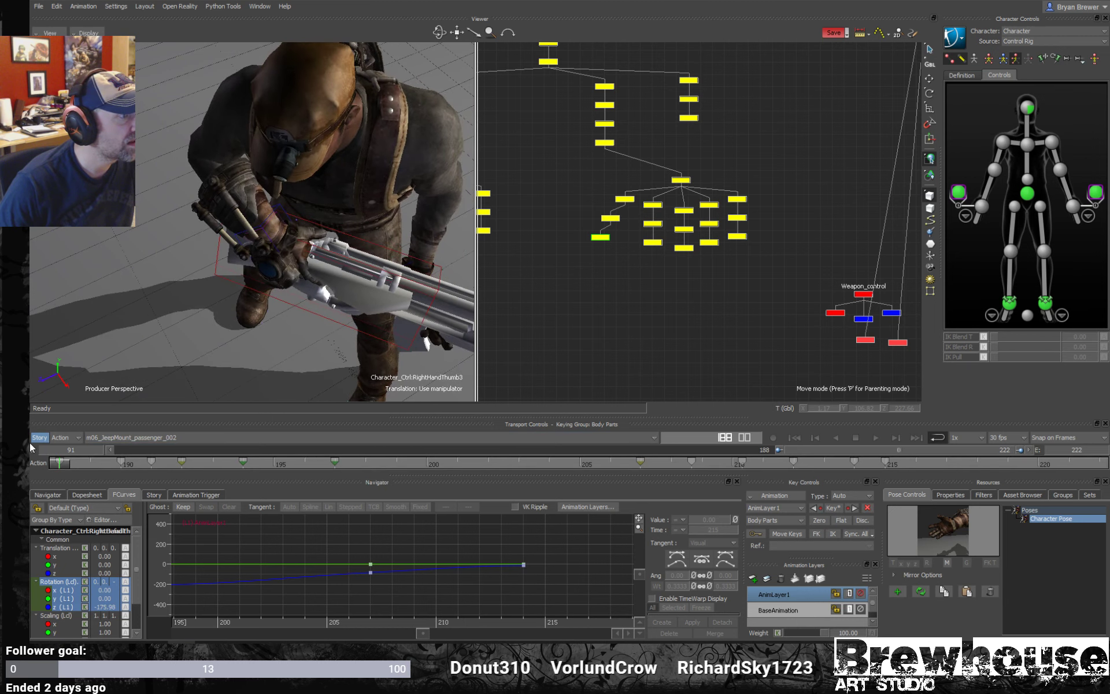
drag(778, 450, 631, 450)
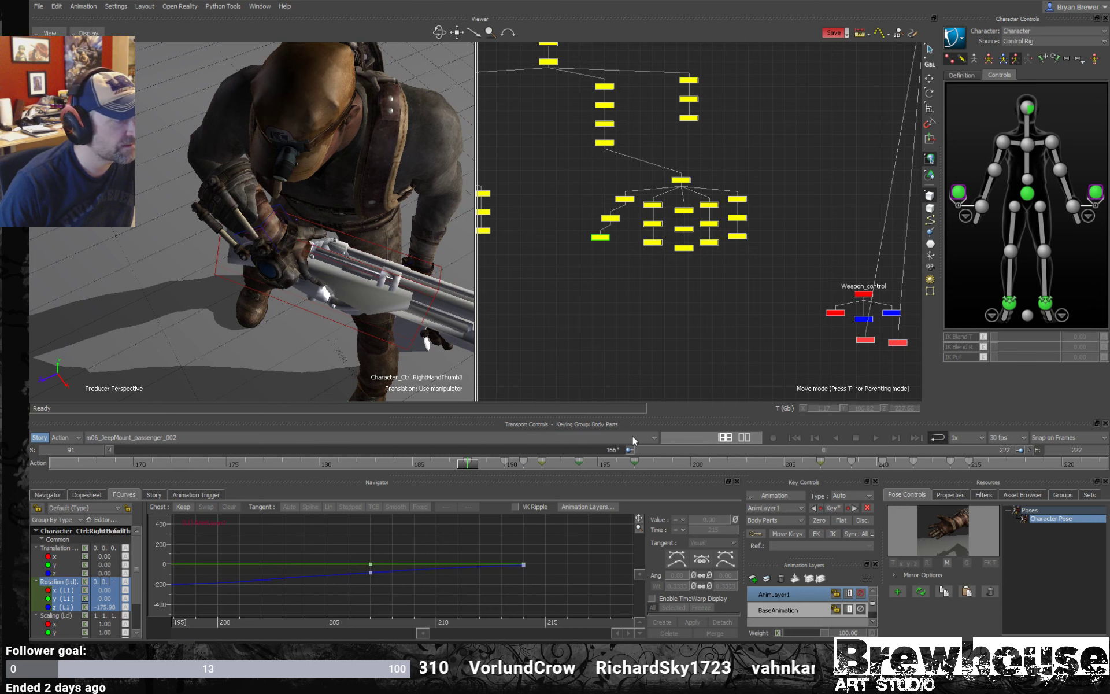
mouse_move(455, 464)
mouse_down()
mouse_move(246, 463)
mouse_move(669, 450)
mouse_move(529, 453)
mouse_move(665, 470)
mouse_move(636, 470)
mouse_move(825, 467)
mouse_up()
key(k)
key(k)
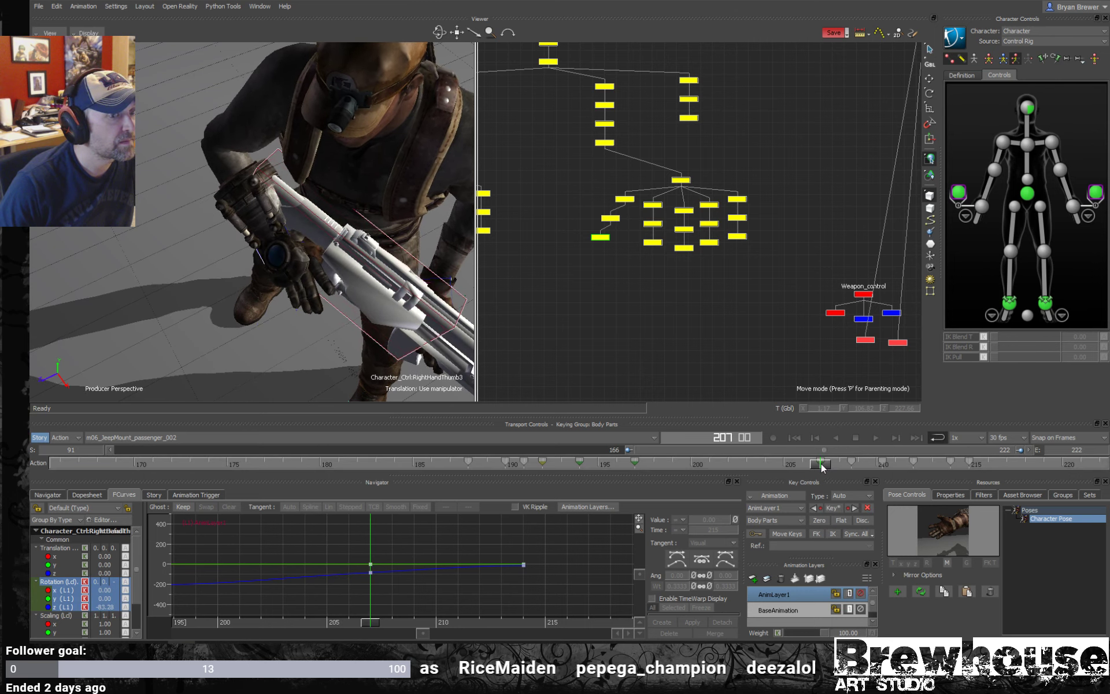
- Repose the right thumb's tip at frame 197 to a Z rotation of about -260.68 and play back the animation
click(633, 463)
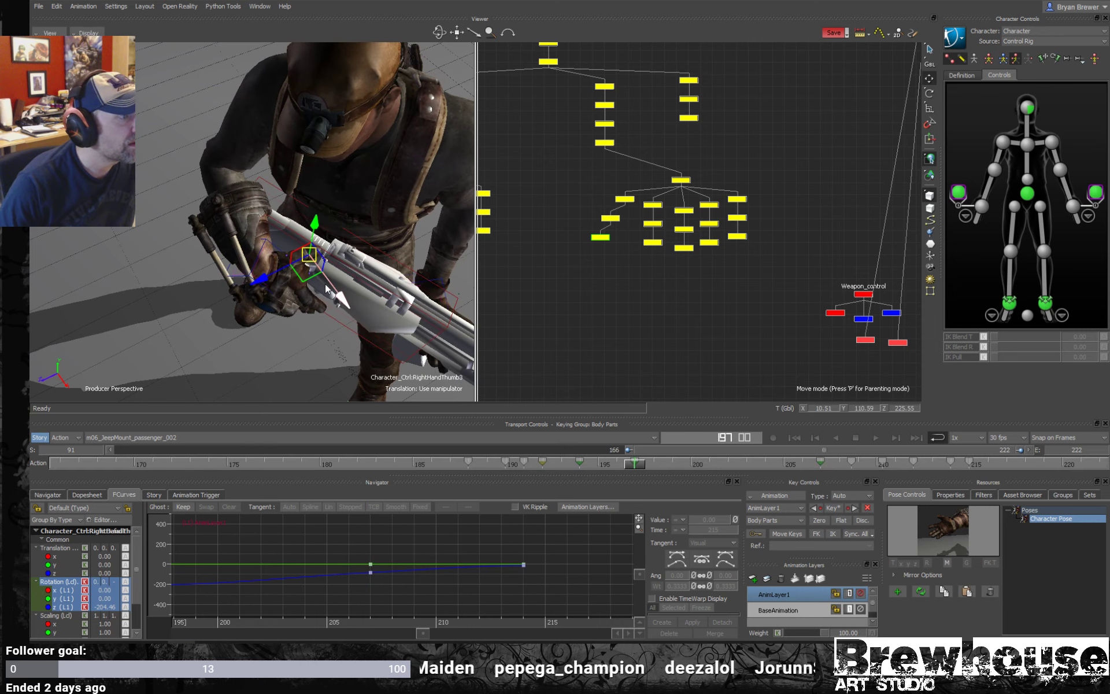
scroll(327, 289, up, 5)
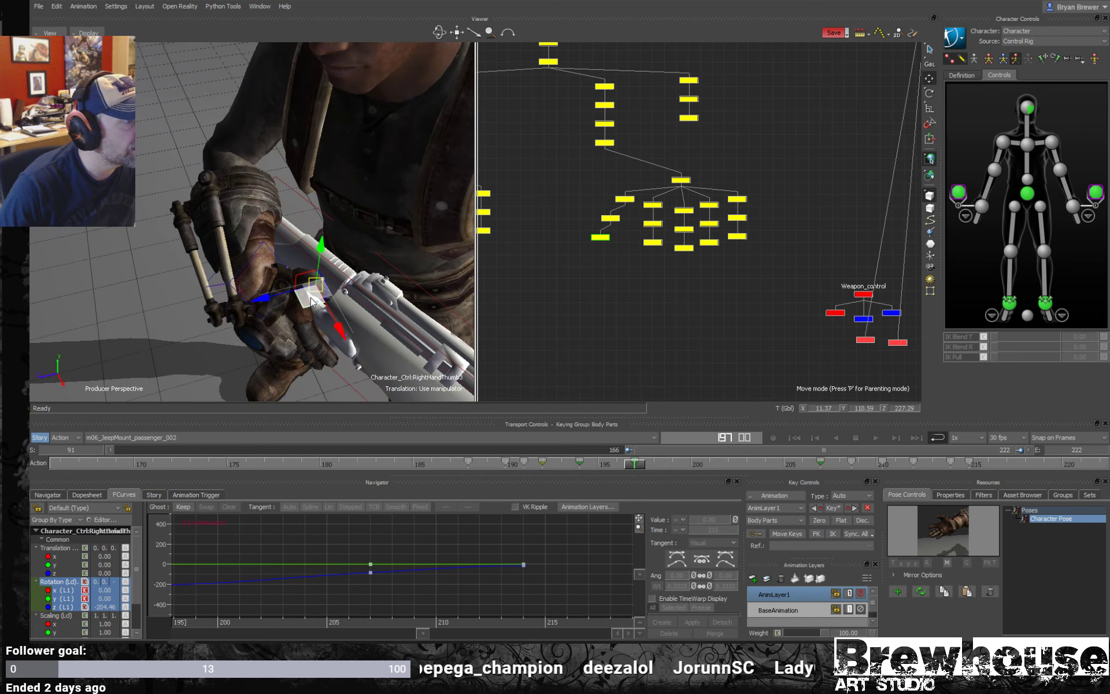
middle_drag(342, 307, 292, 312)
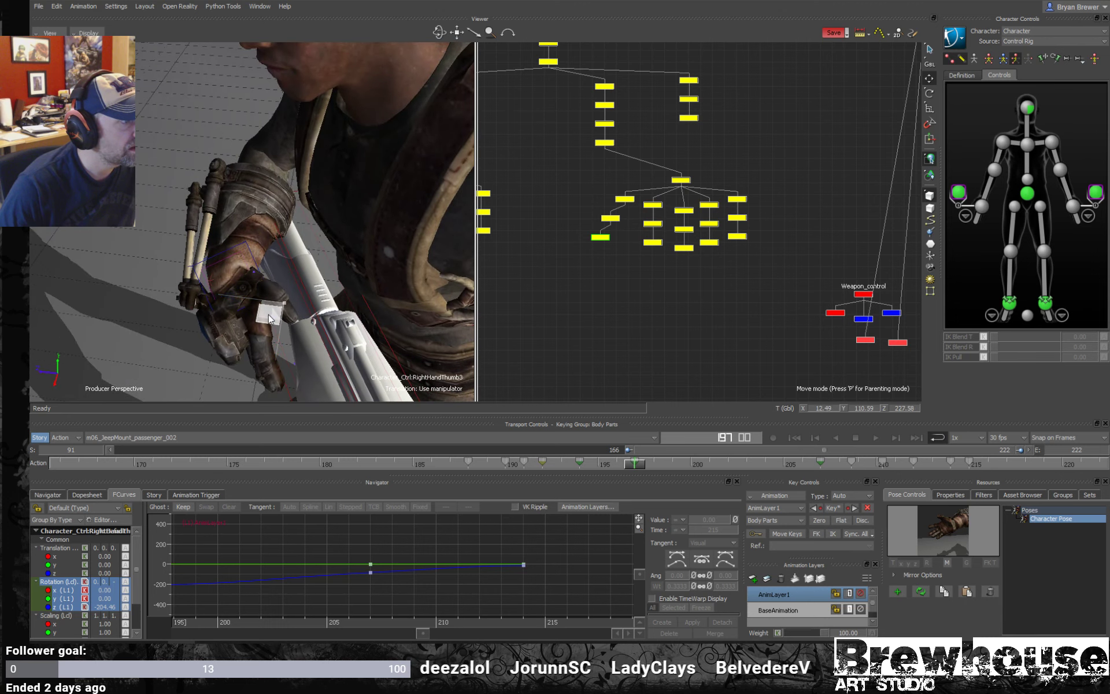
scroll(319, 341, down, 5)
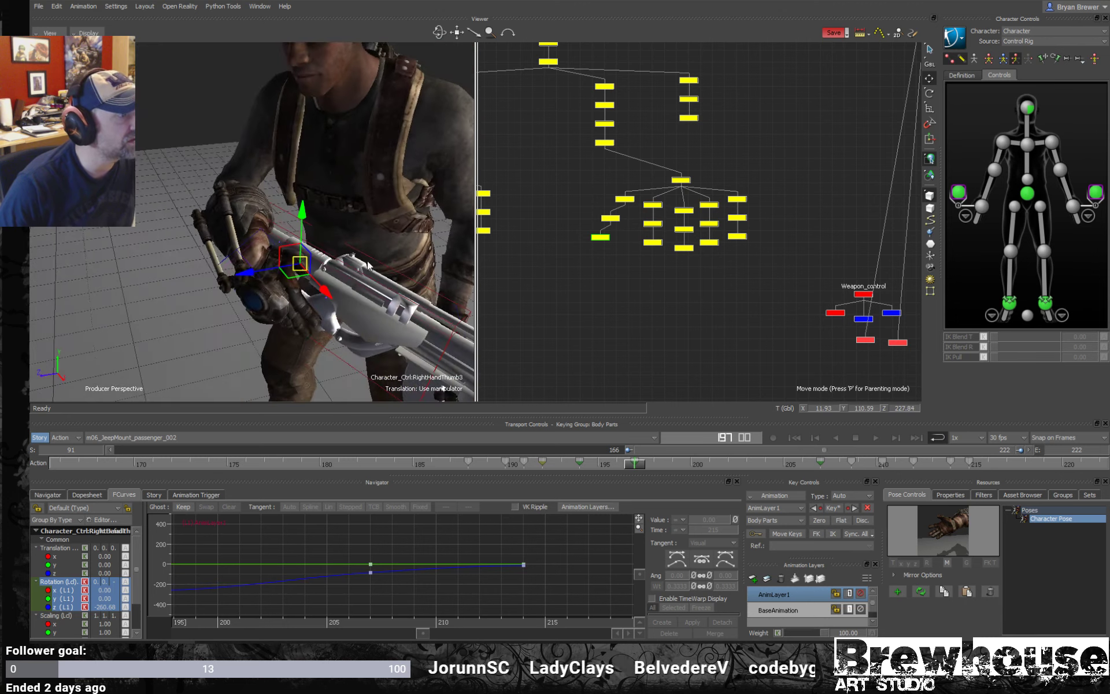
key(space)
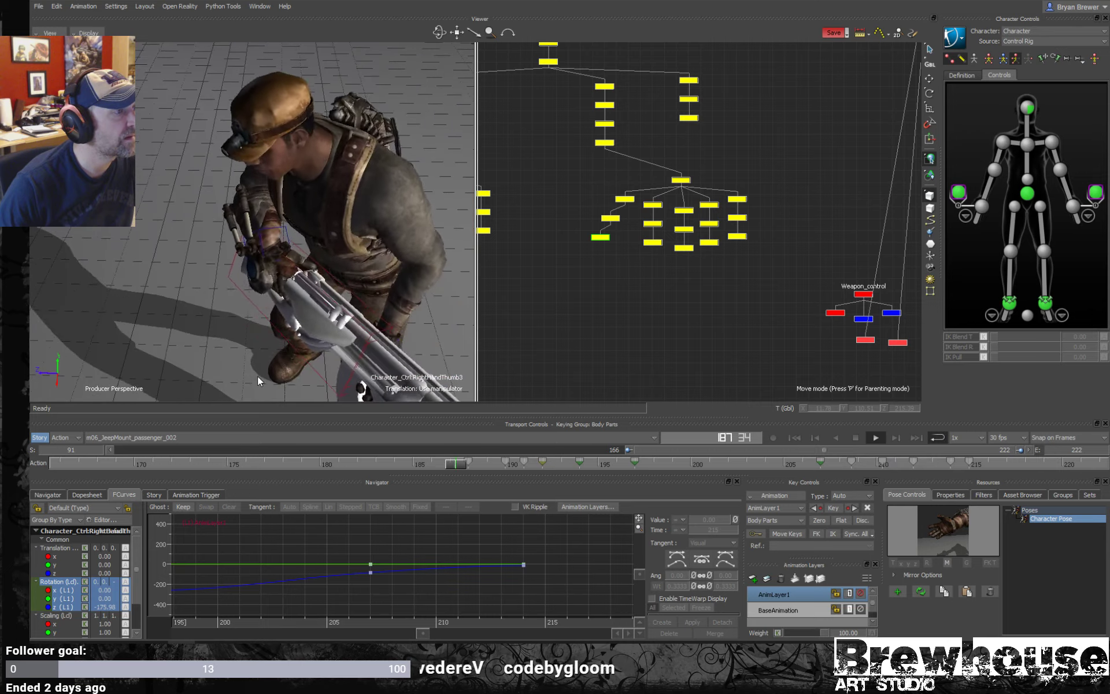
drag(240, 348, 312, 328)
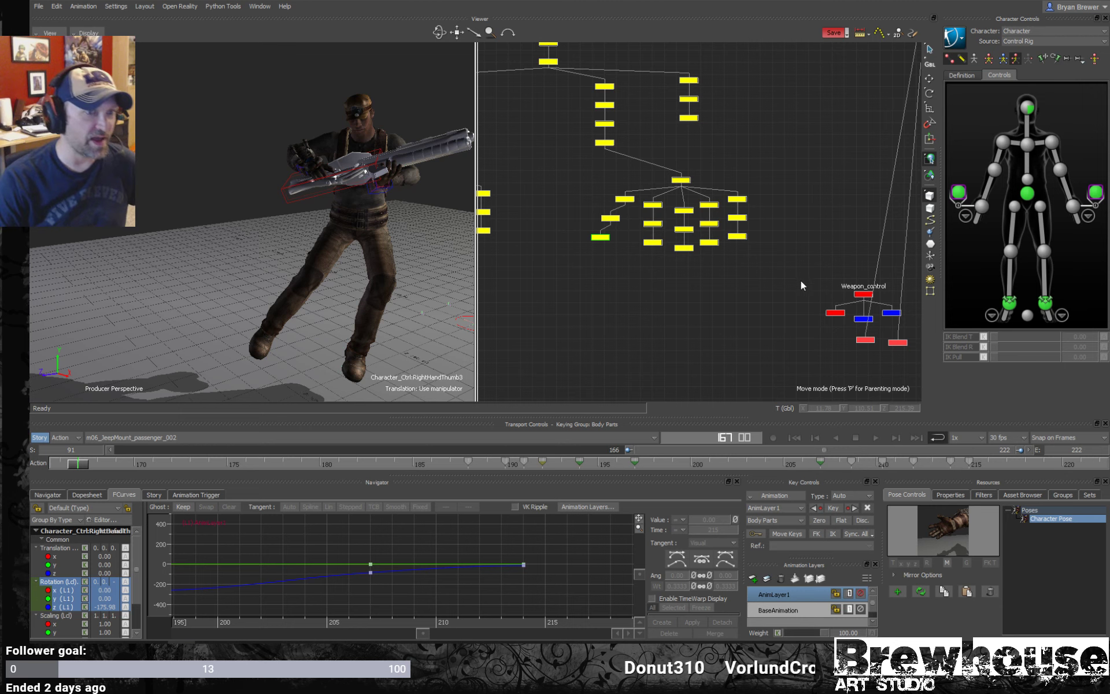
- Select the left-hand placement control in the schematic and extend the visible timeline back to frame 91
mouse_move(323, 277)
shift+mouse_down()
mouse_move(310, 283)
mouse_move(335, 270)
shift+mouse_up()
shift+drag(914, 334, 730, 294)
scroll(812, 295, up, 3)
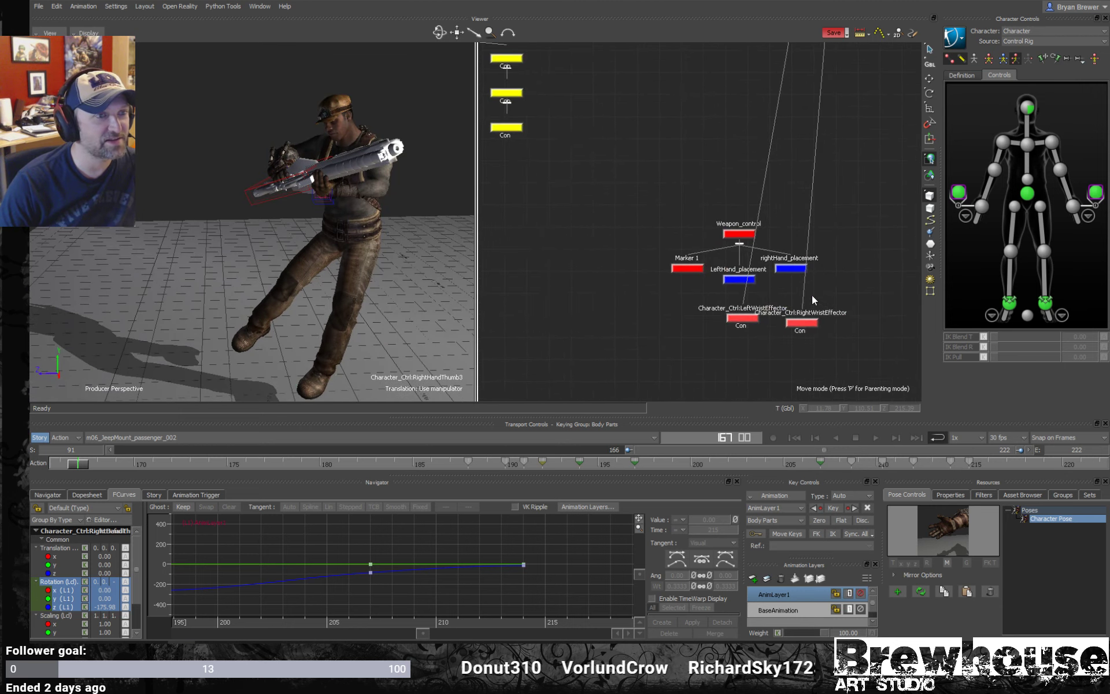
click(737, 281)
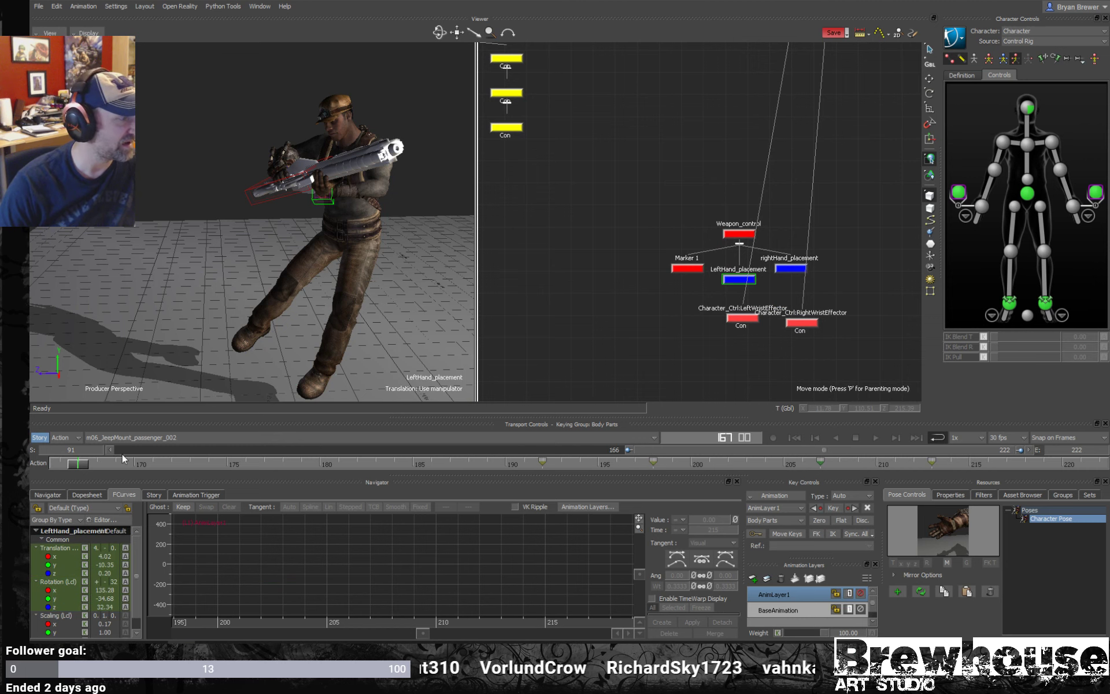
drag(634, 449, 118, 449)
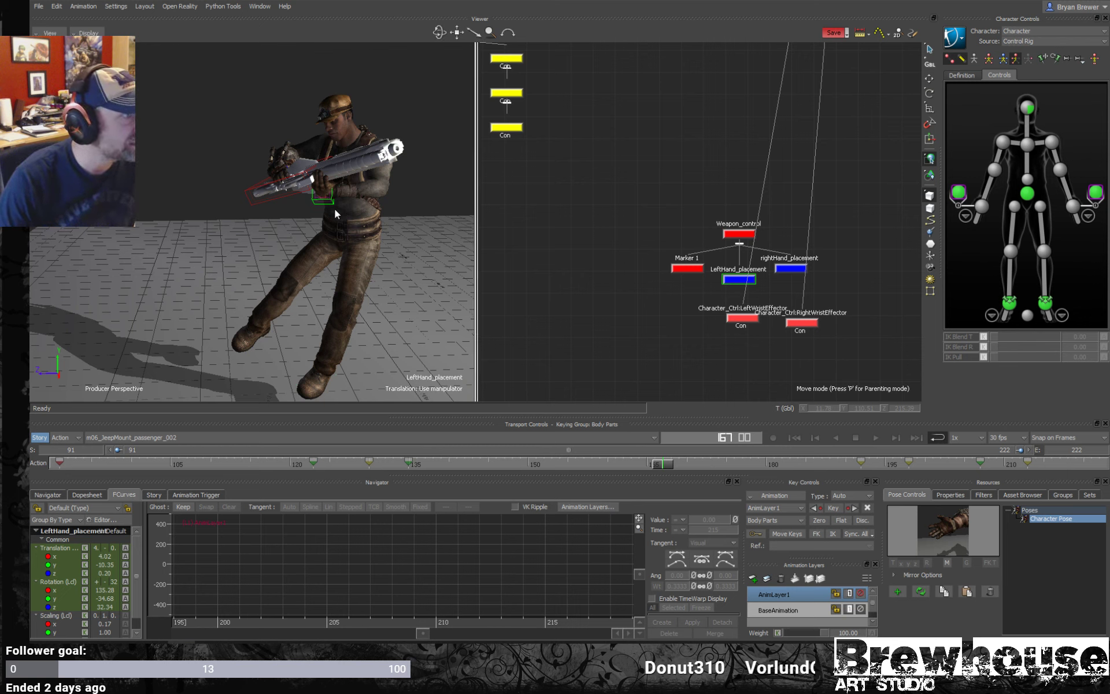
- Inspect the left hand's grip on the rifle at frame 91 and scrub forward to frame 123
drag(358, 233, 408, 248)
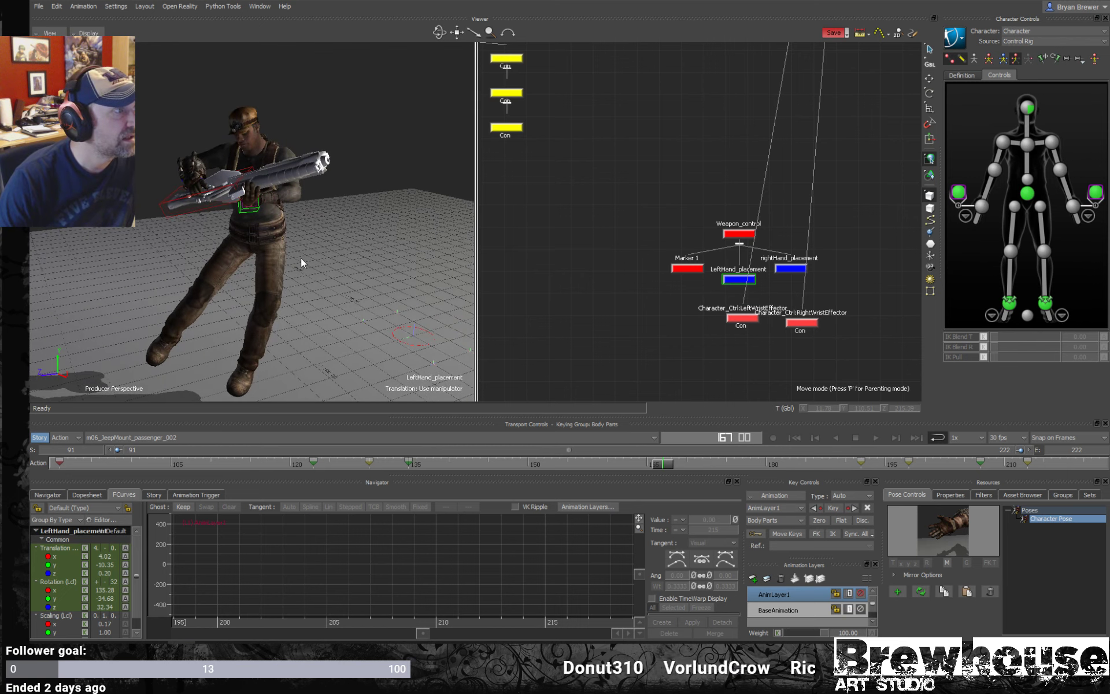
drag(300, 258, 343, 170)
key(r)
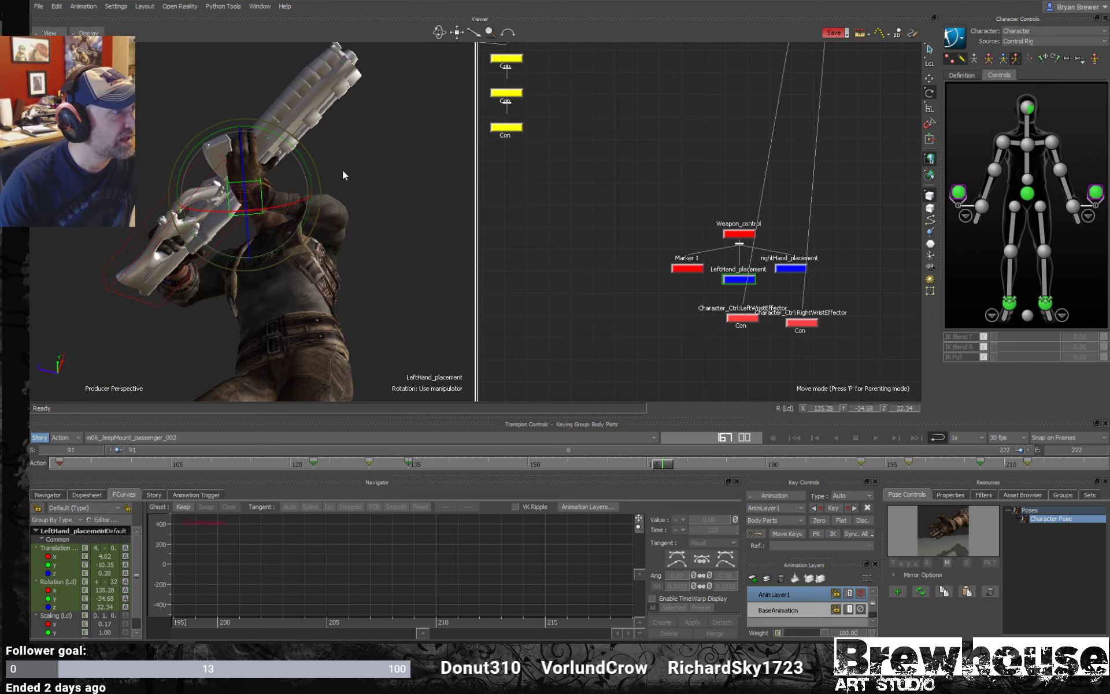
click(60, 464)
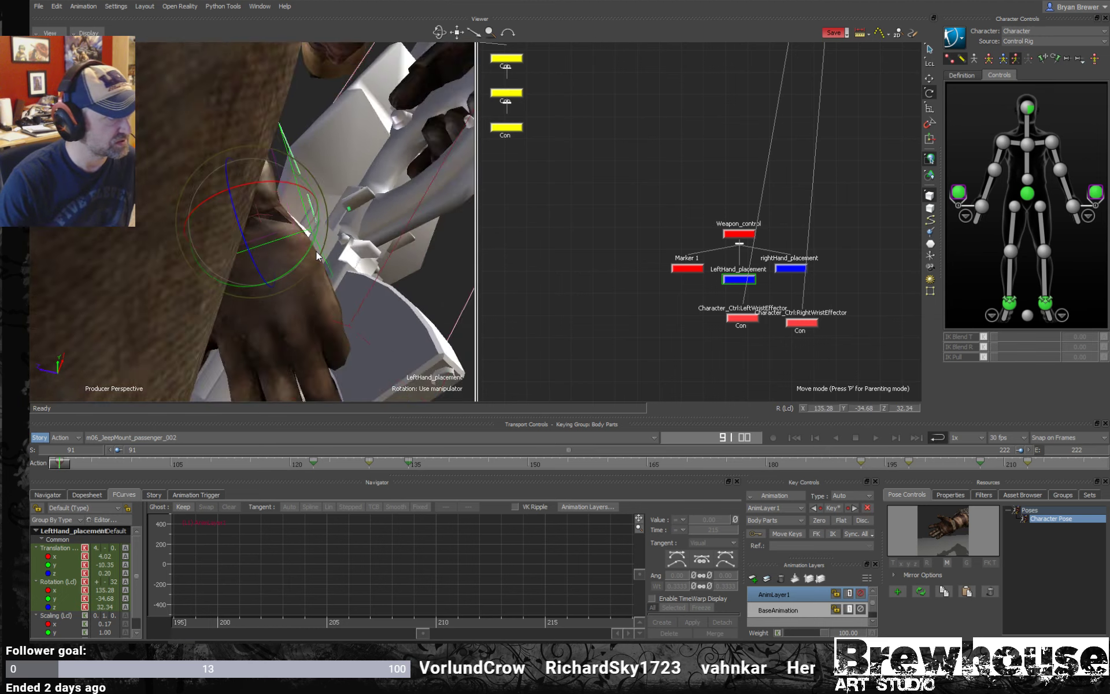
drag(316, 255, 224, 267)
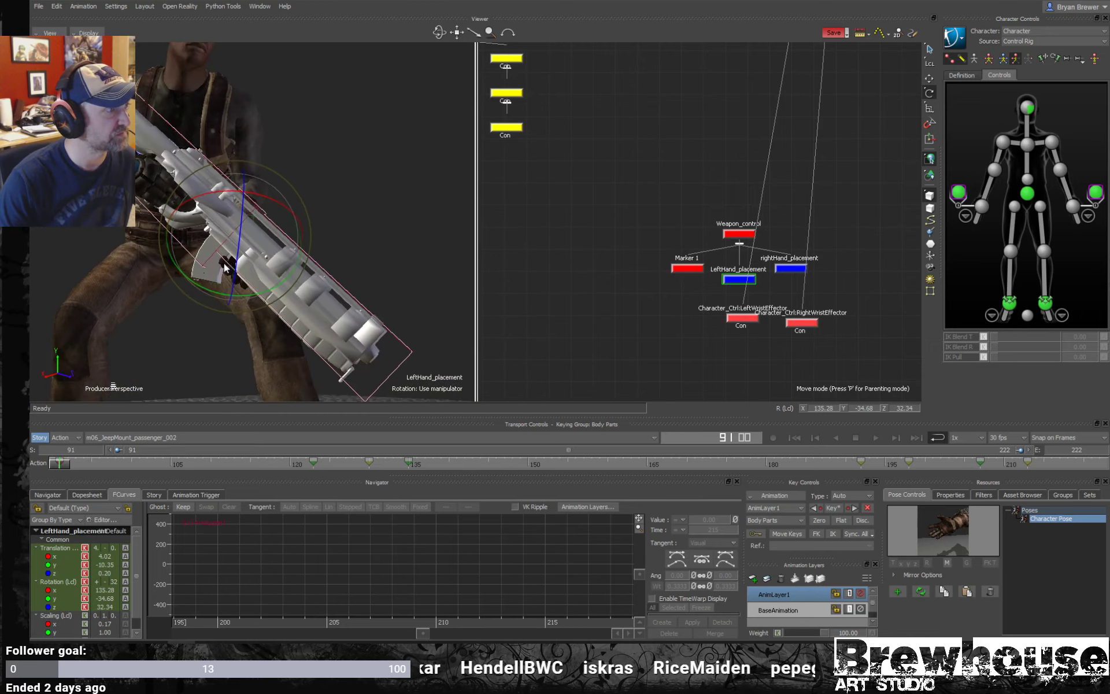
click(76, 463)
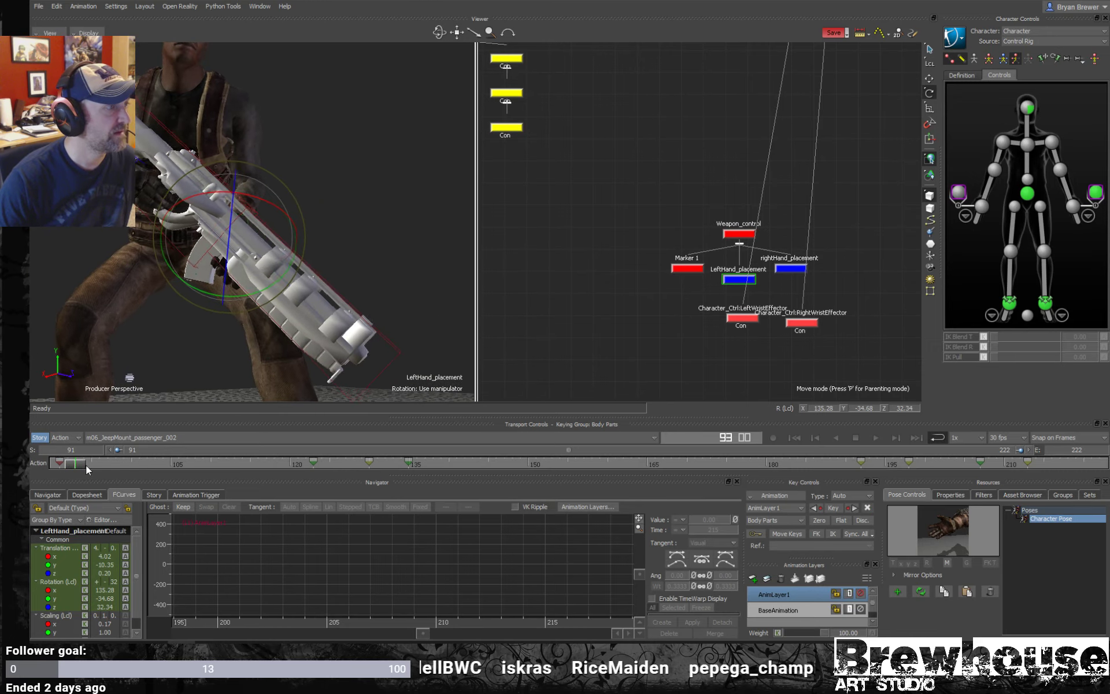
drag(86, 465, 314, 463)
- Repose the left-hand placement control at frame 123 to about translation 5.02, -11.29, -0.61 and rotation 124.83, -45.18, 48.50
drag(260, 358, 282, 387)
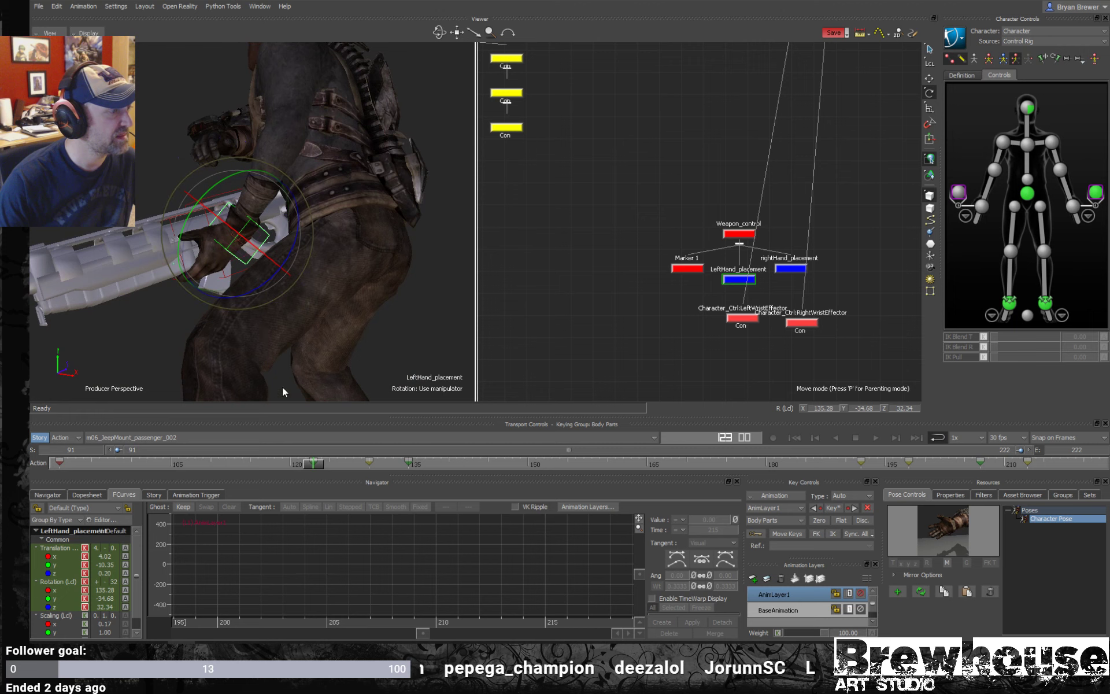
drag(230, 186, 204, 195)
key(t)
drag(255, 225, 328, 114)
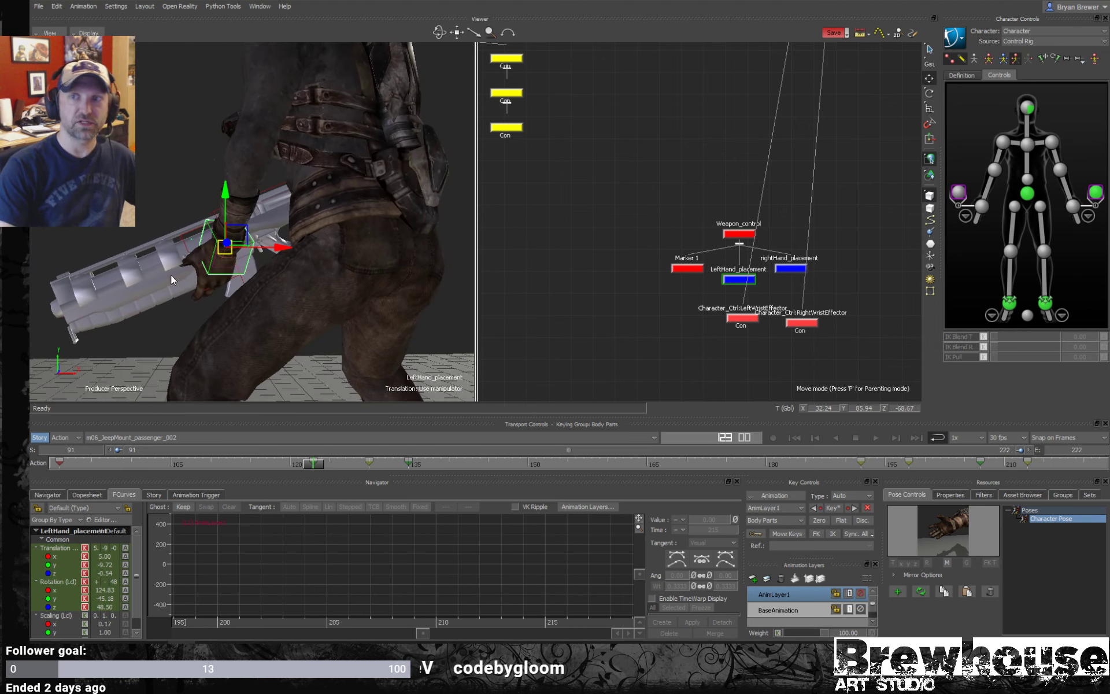
drag(247, 220, 287, 220)
key(r)
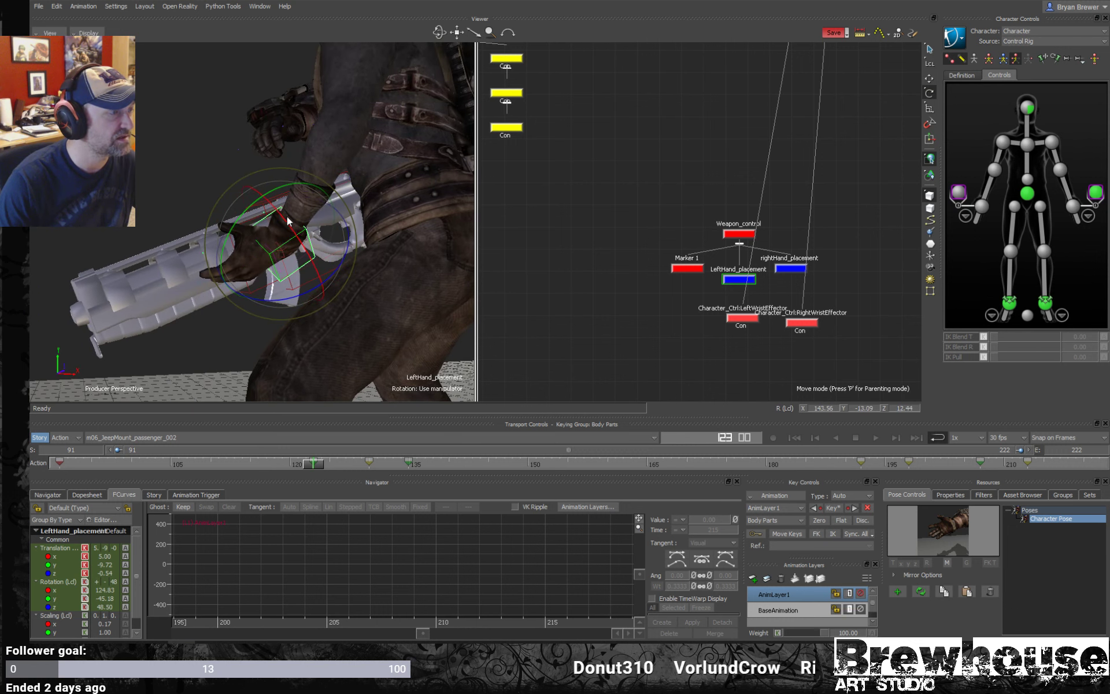
drag(306, 268, 264, 331)
key(ctrl+z)
key(t)
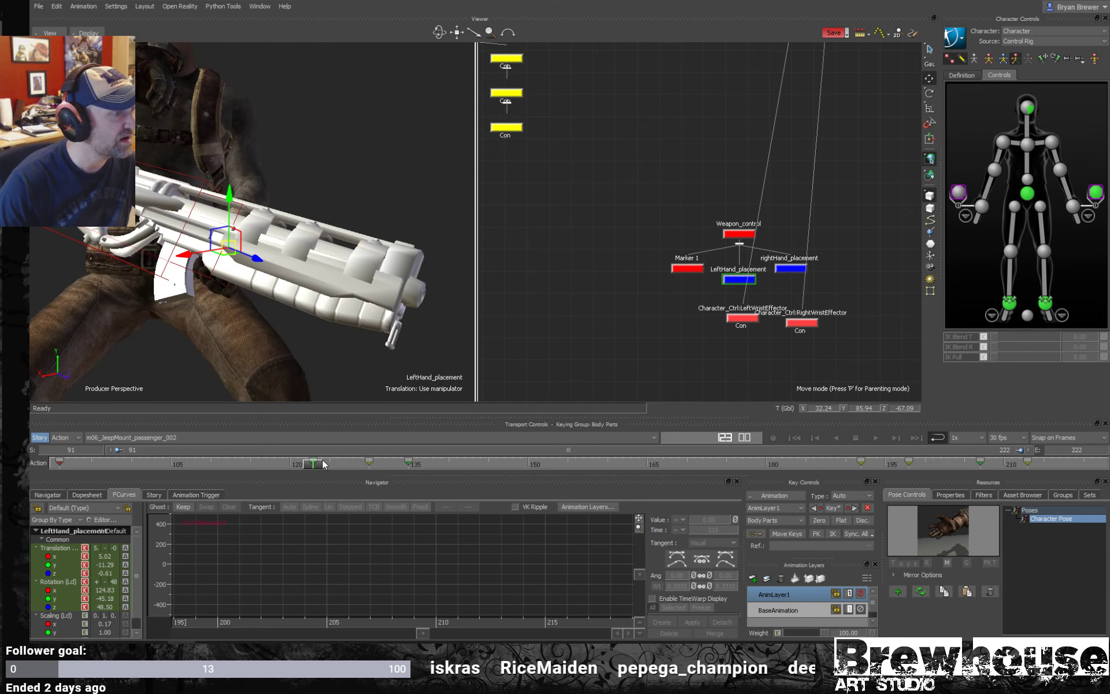
- Go to frame 130 and display the left-hand placement control's translation and rotation curves, framed to show all keys
drag(311, 464, 368, 465)
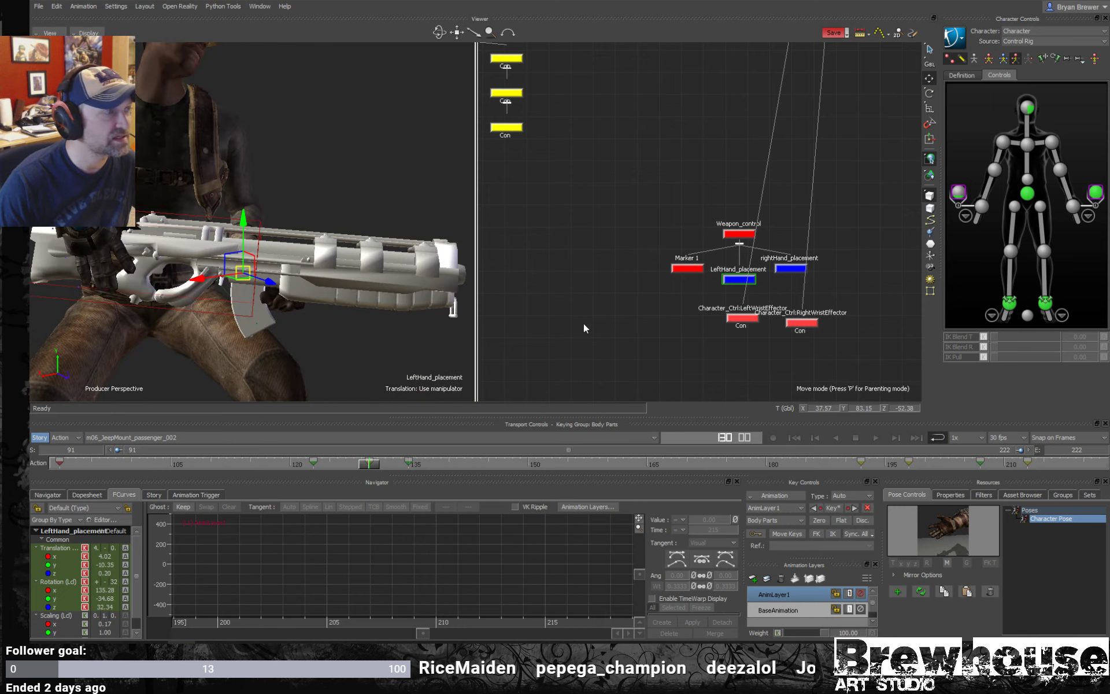
key(f)
scroll(382, 280, down, 5)
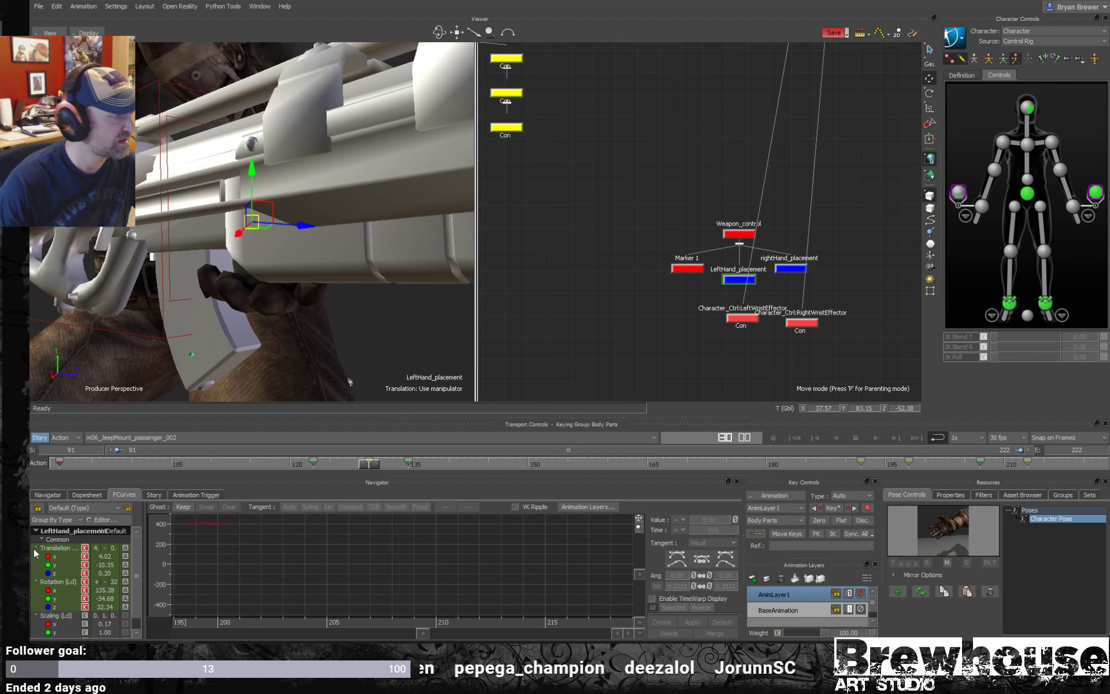
click(53, 548)
ctrl+click(55, 581)
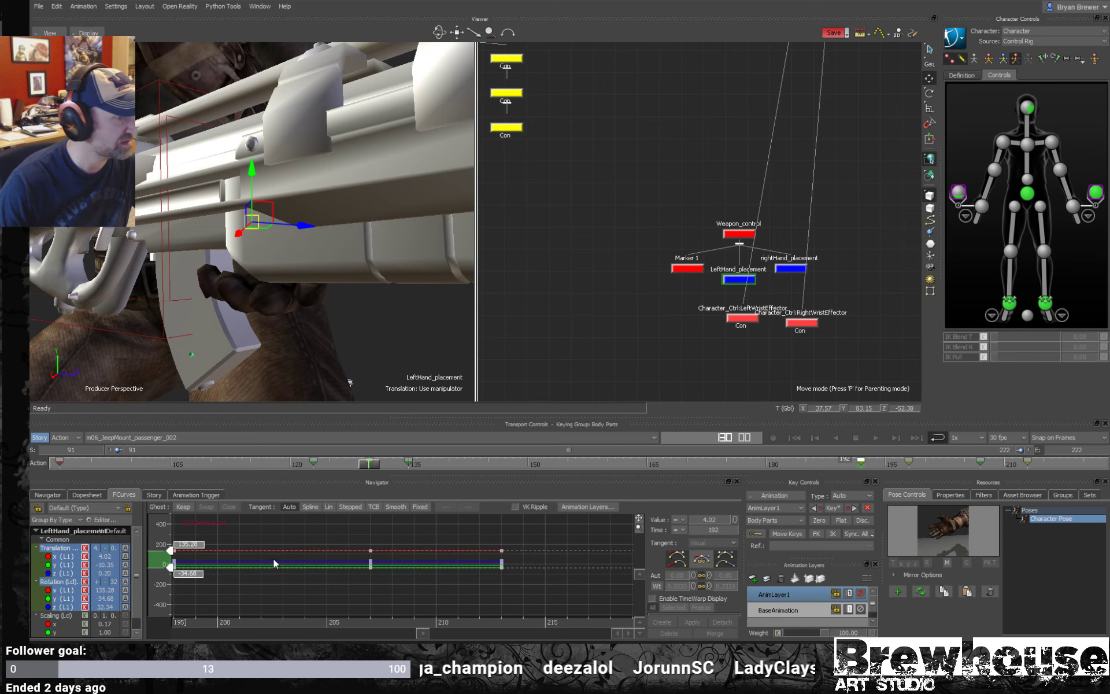
key(a)
scroll(468, 555, down, 4)
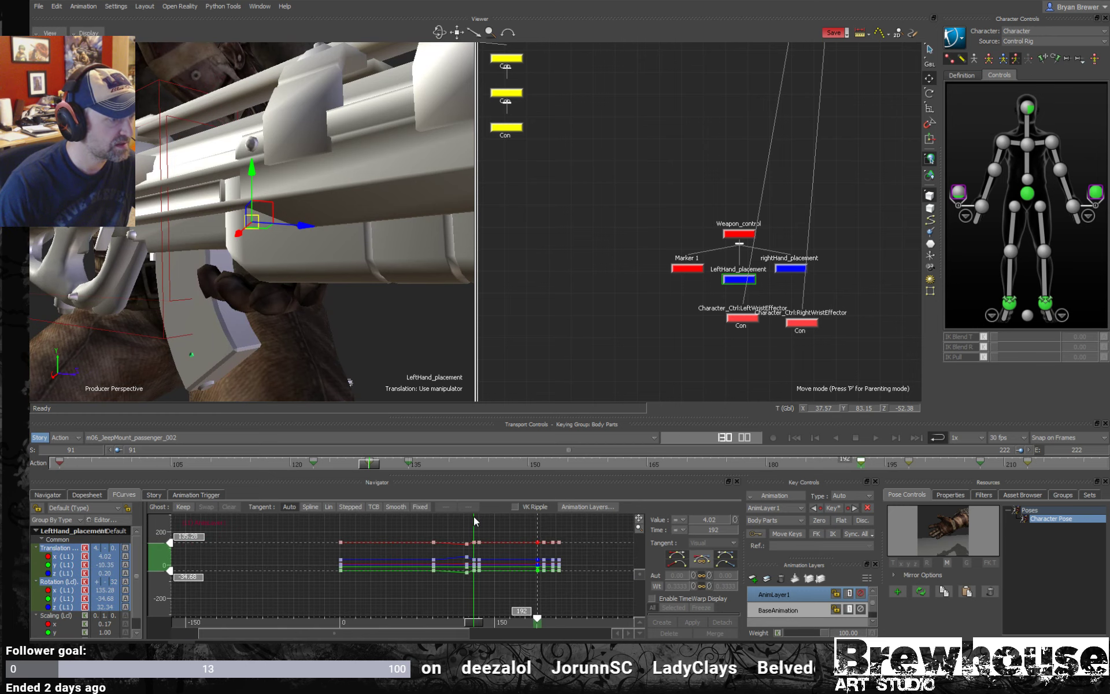
- Copy the left-hand placement control's key from frame 123 onto frame 130
drag(356, 255, 260, 261)
click(336, 466)
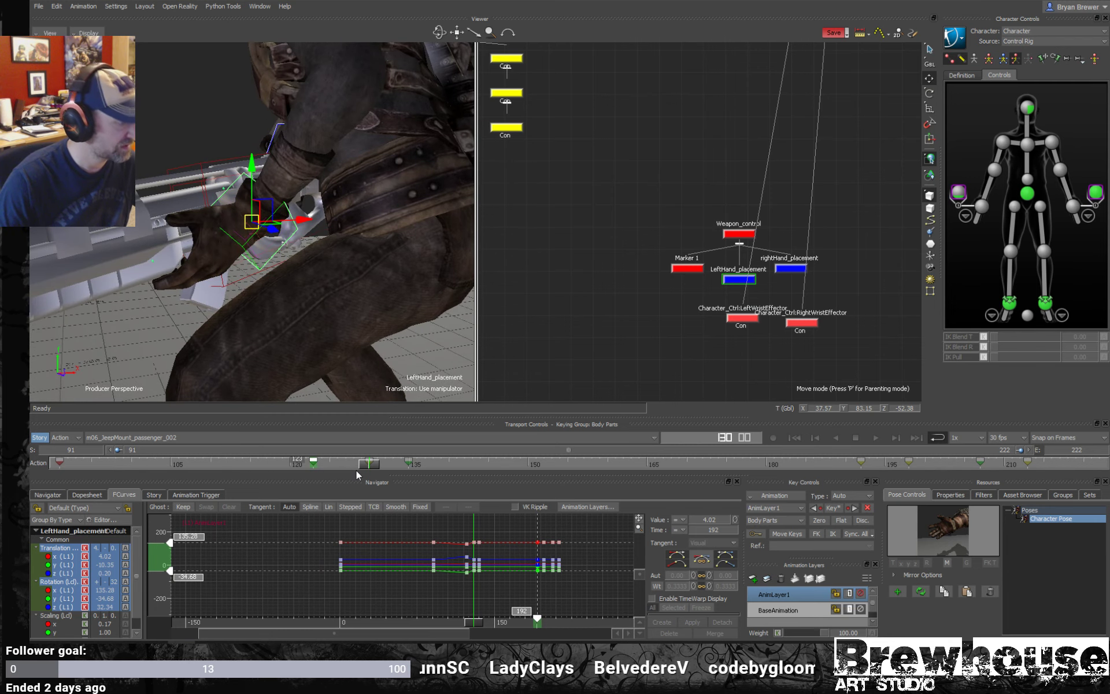
click(377, 467)
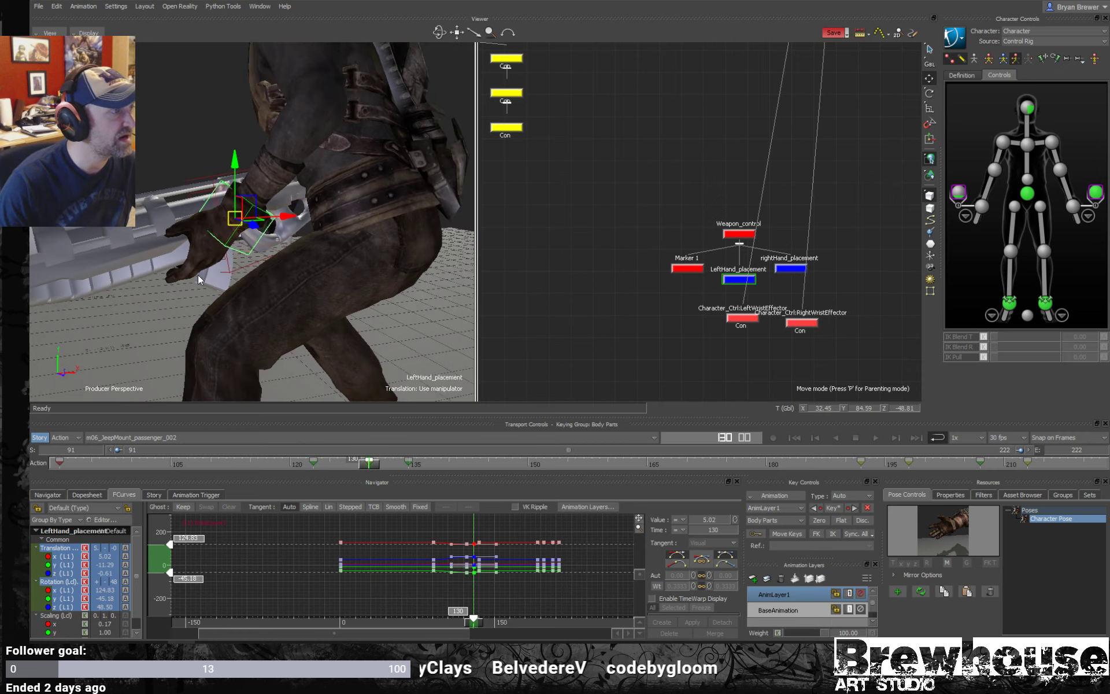
drag(198, 275, 243, 162)
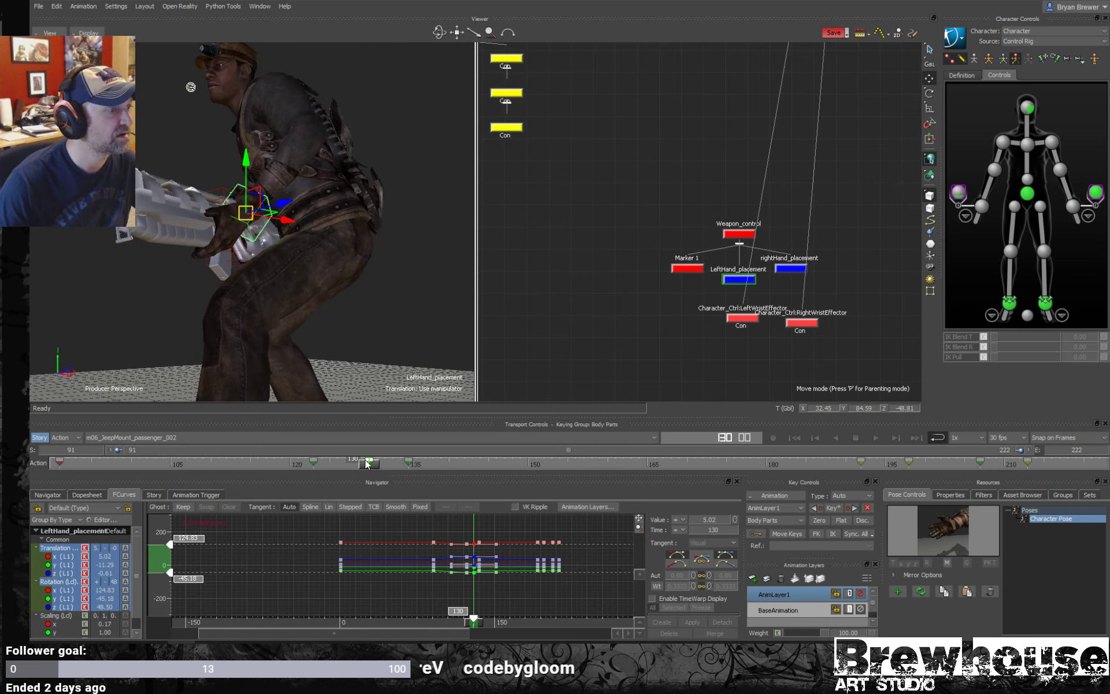
- Copy the left-hand placement control's frame 130 key onto frame 135
click(392, 470)
drag(393, 474, 409, 466)
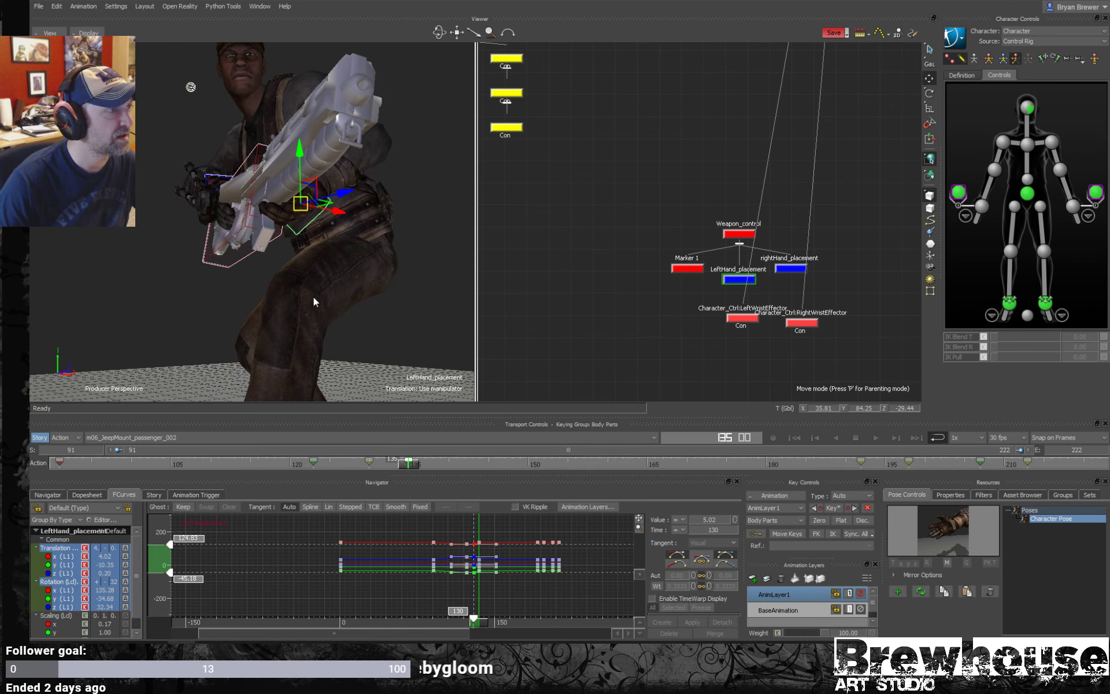
mouse_move(314, 297)
mouse_down()
mouse_move(261, 292)
mouse_move(319, 352)
mouse_up()
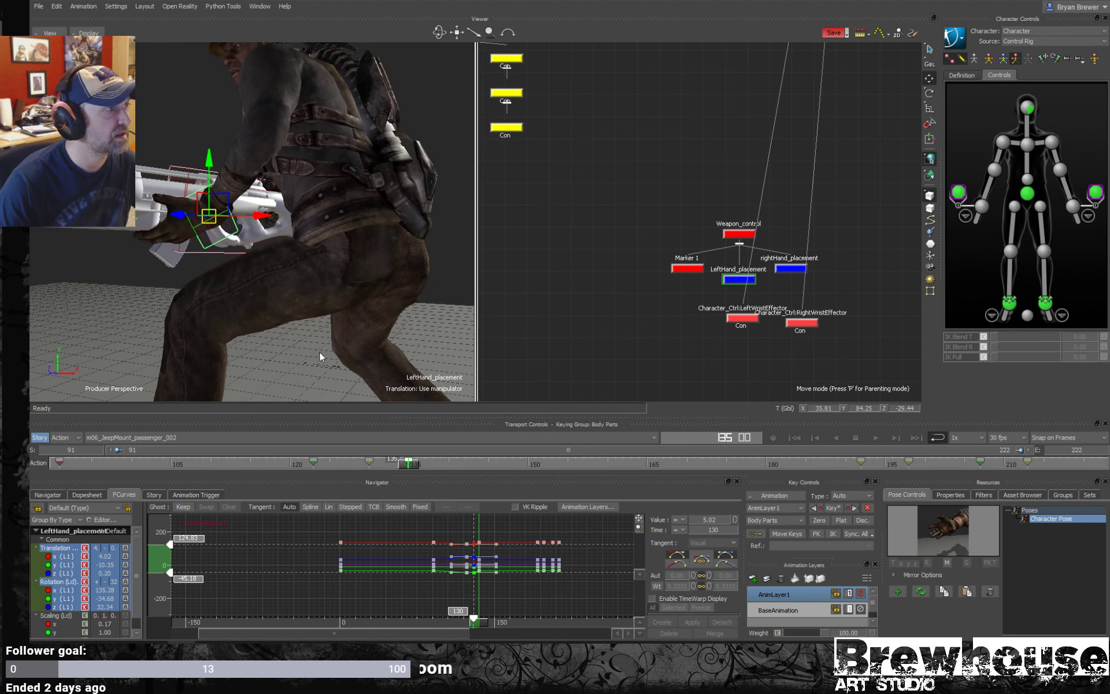
click(403, 468)
- Repose the left-hand placement control at frame 135 to about translation 5.24, -12.72, -0.19 and rotation 117.44, -41.04, 60.71
drag(284, 257, 368, 211)
key(r)
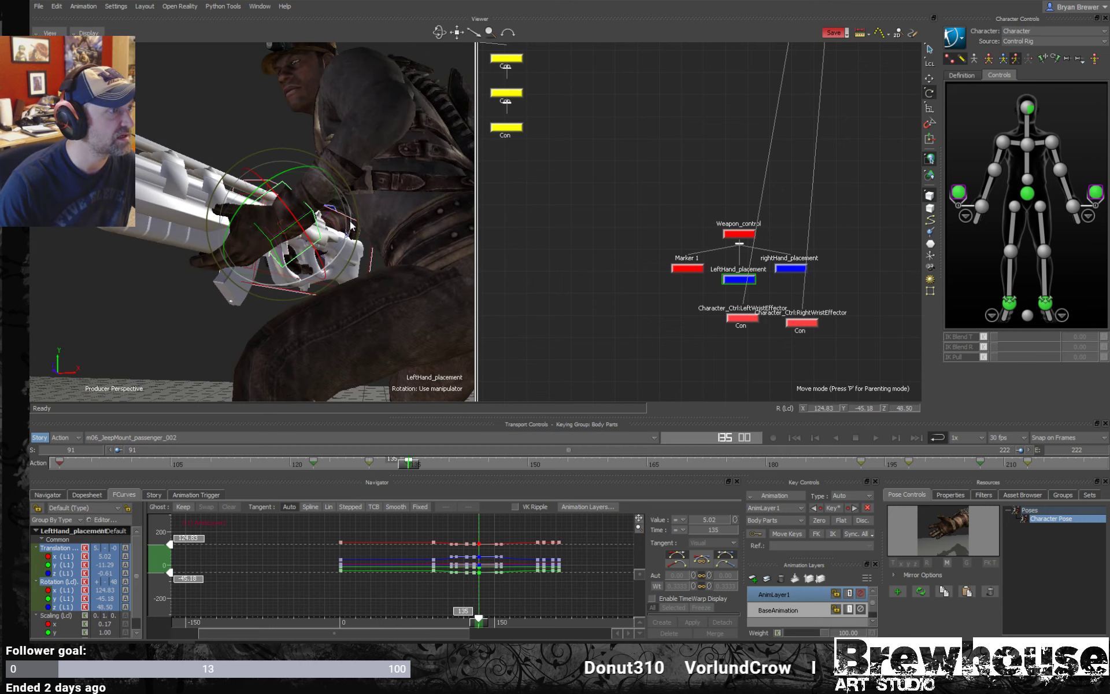
drag(350, 226, 311, 224)
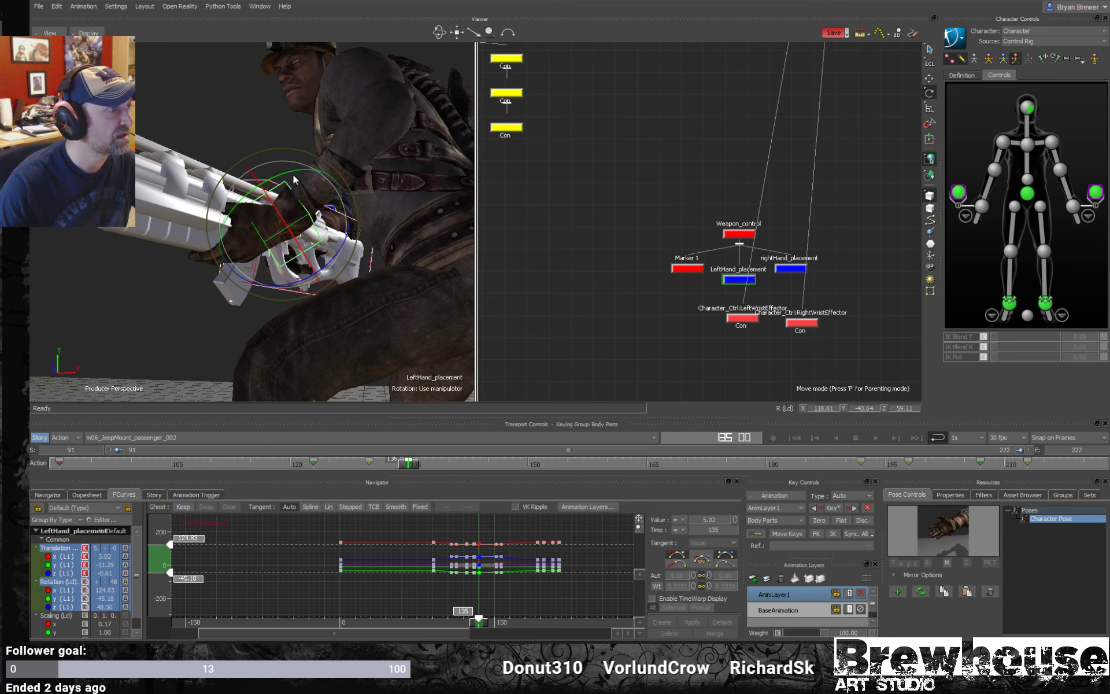
key(t)
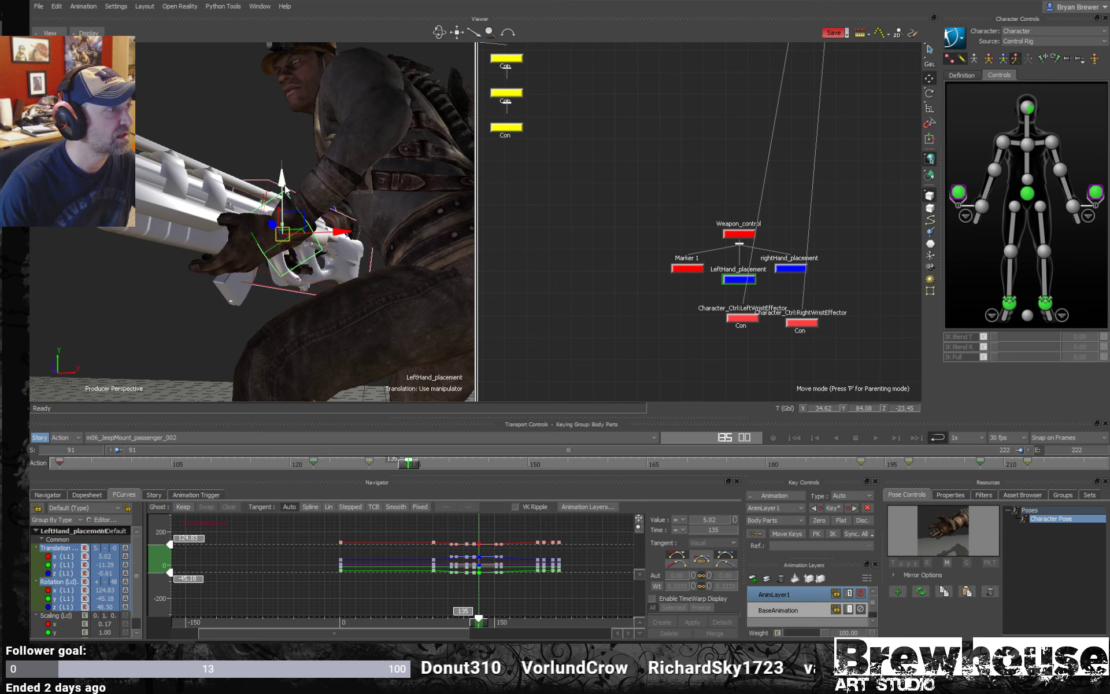
drag(286, 188, 303, 273)
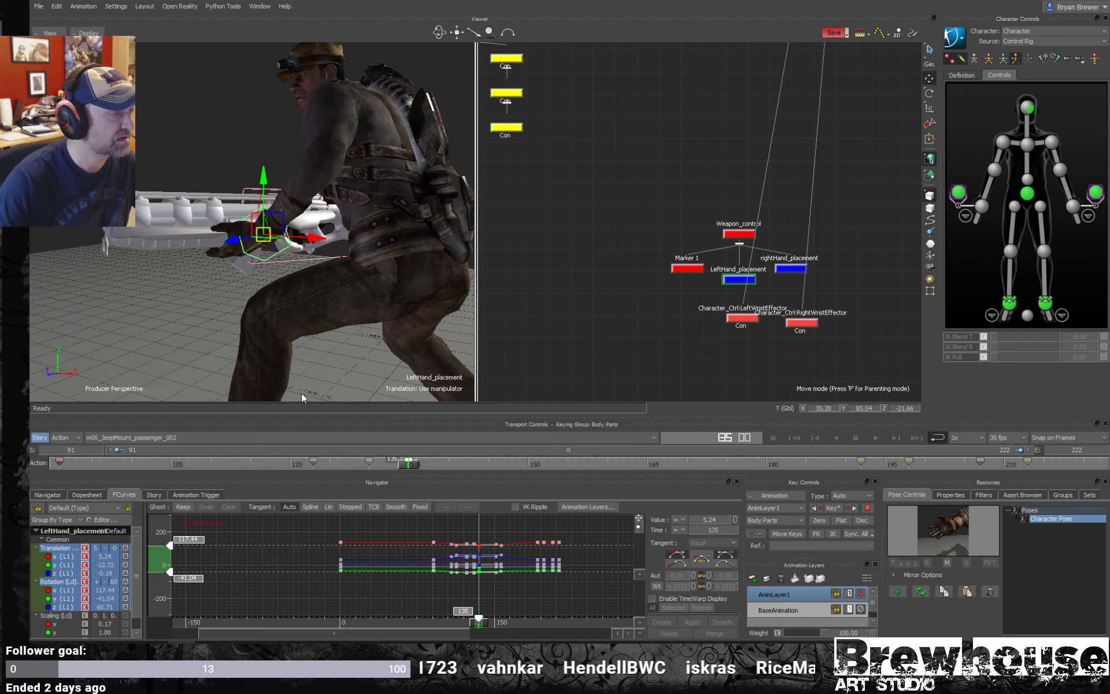
key(Escape)
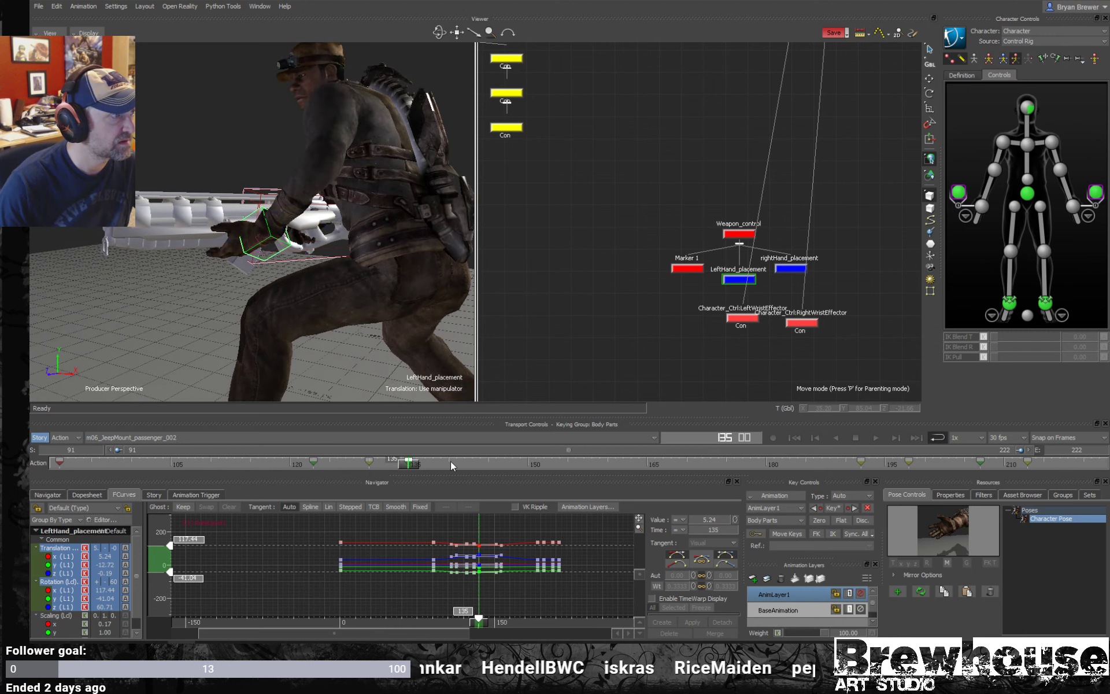
- Select the weapon control, scrub to frame 143, and shift its next key earlier to about frame 145
drag(412, 469, 472, 467)
alt+drag(352, 374, 375, 380)
click(263, 241)
mouse_move(463, 464)
mouse_down()
mouse_move(501, 468)
mouse_move(441, 474)
mouse_move(472, 470)
mouse_up()
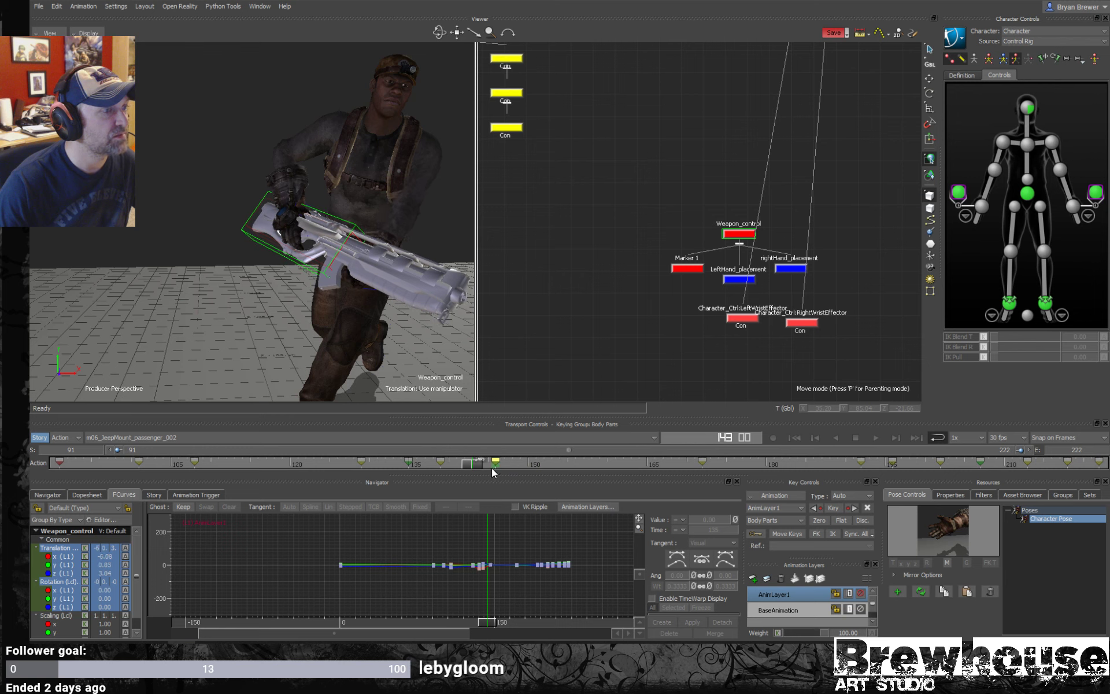
drag(491, 467, 486, 468)
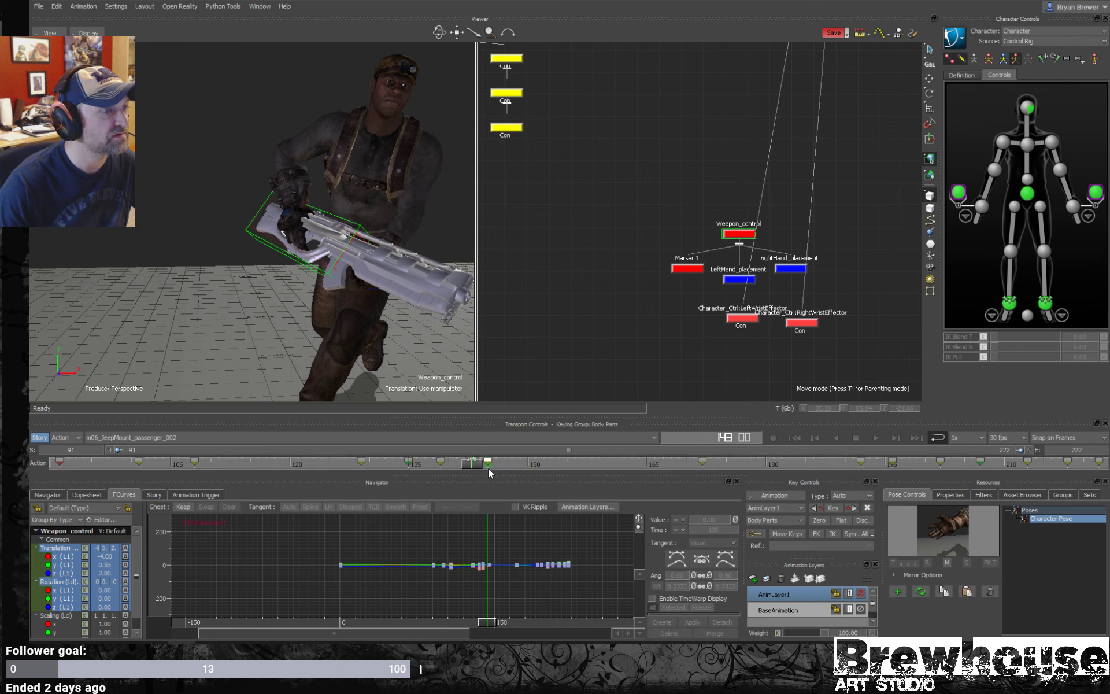
key(a)
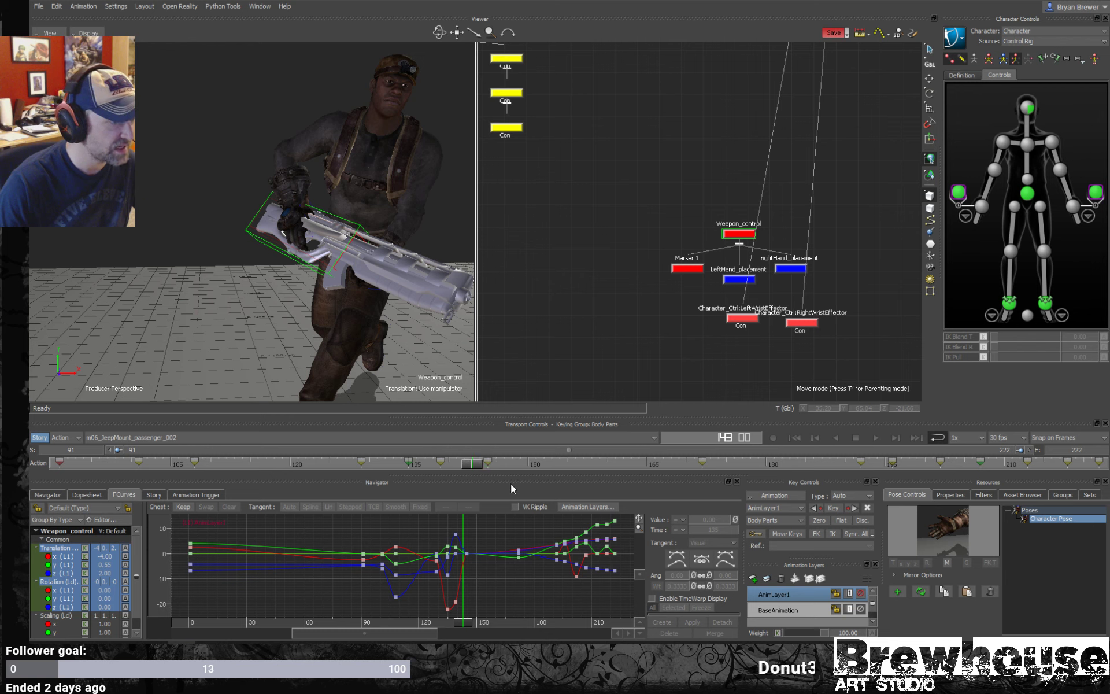
- Adjust the weapon control's rotation at frame 142
alt+drag(399, 334, 354, 321)
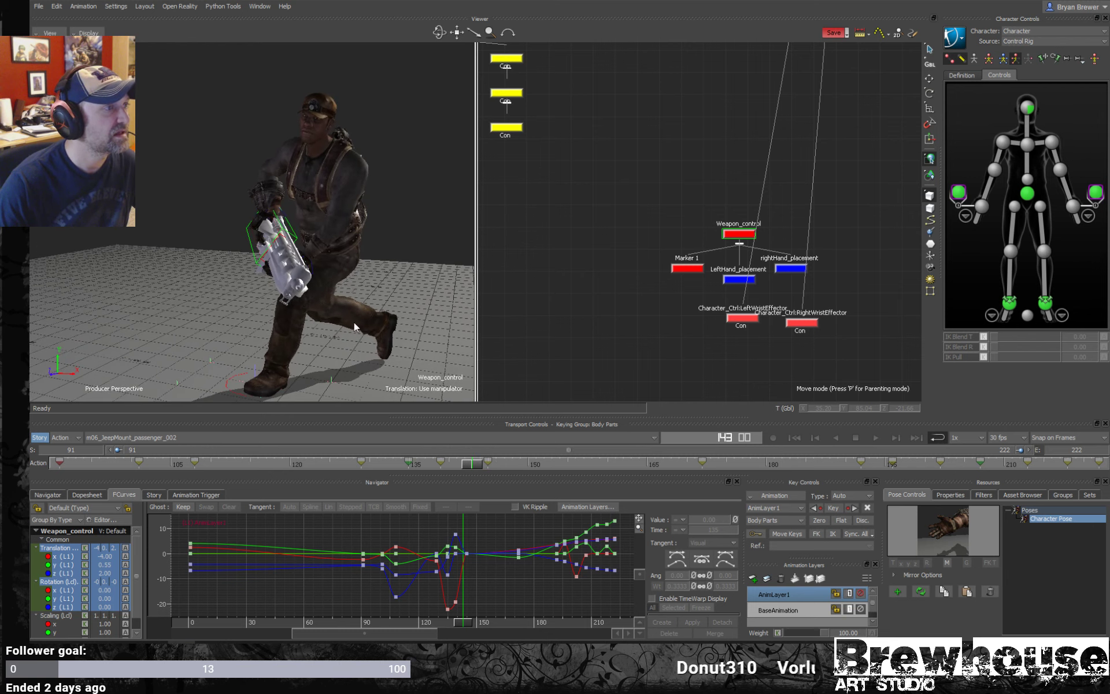
mouse_move(478, 466)
mouse_down()
mouse_move(421, 466)
mouse_move(480, 469)
mouse_move(466, 467)
mouse_up()
mouse_move(352, 264)
ctrl+shift+mouse_down()
mouse_move(324, 262)
mouse_move(381, 266)
mouse_move(410, 284)
mouse_move(362, 269)
mouse_move(352, 226)
mouse_move(321, 239)
mouse_move(331, 297)
mouse_move(321, 279)
mouse_move(272, 278)
mouse_move(338, 274)
ctrl+shift+mouse_up()
key(e)
ctrl+shift+drag(334, 342, 308, 297)
- Select the left-hand placement control and copy its frame 135 key to frame 143
click(312, 250)
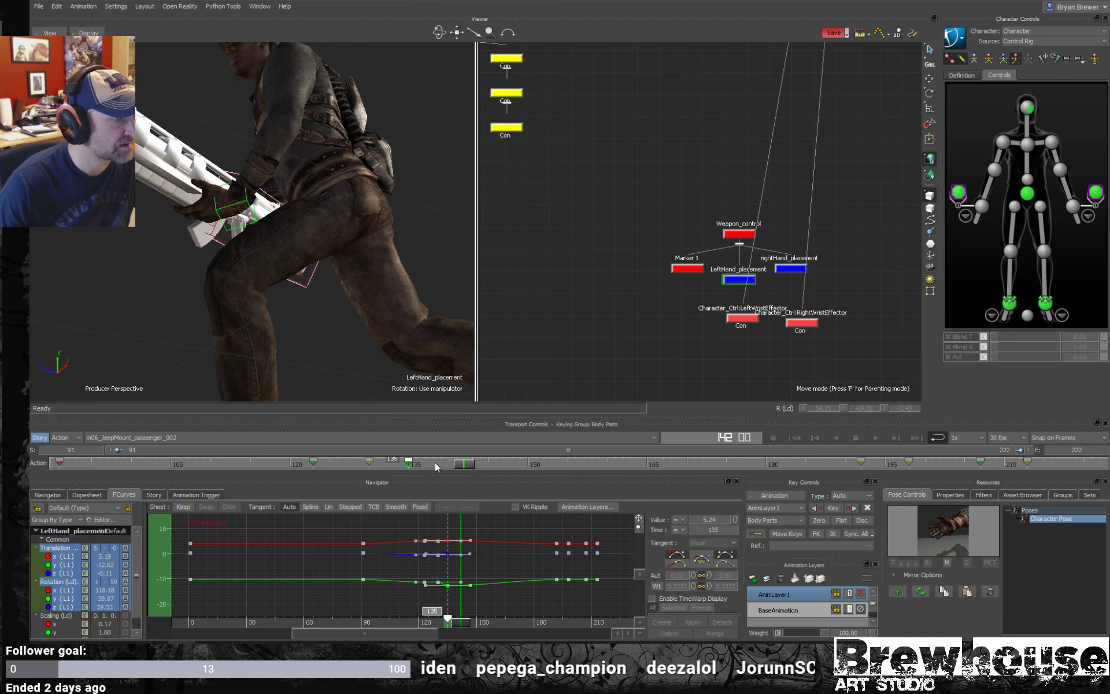
click(522, 554)
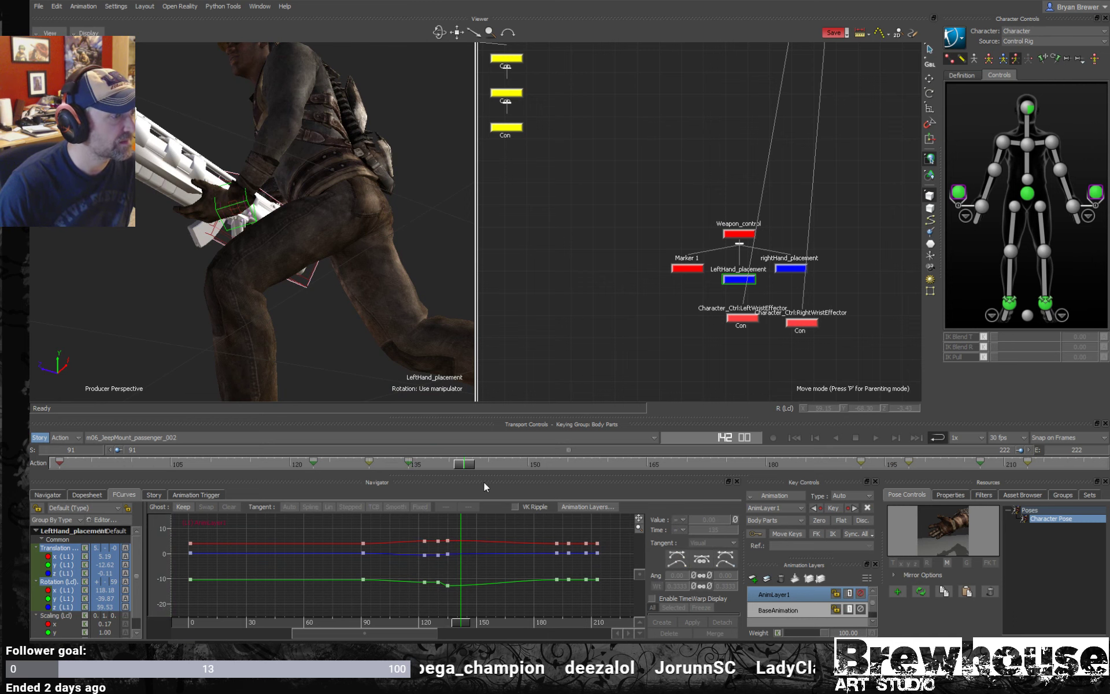
click(443, 466)
drag(442, 466, 474, 468)
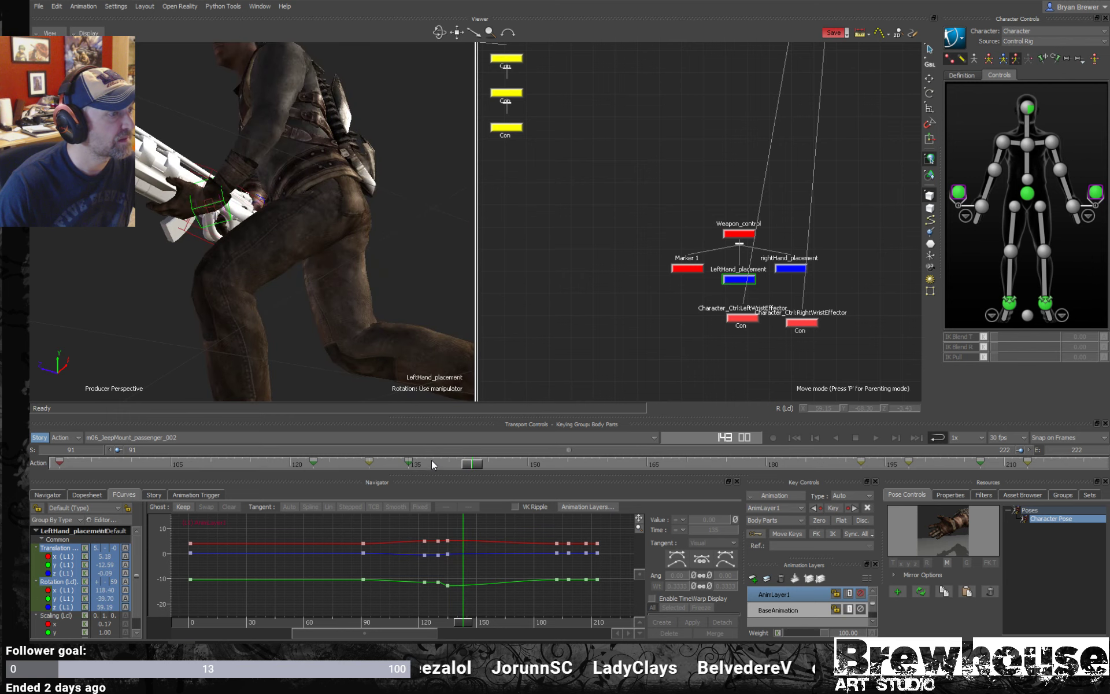
key(k)
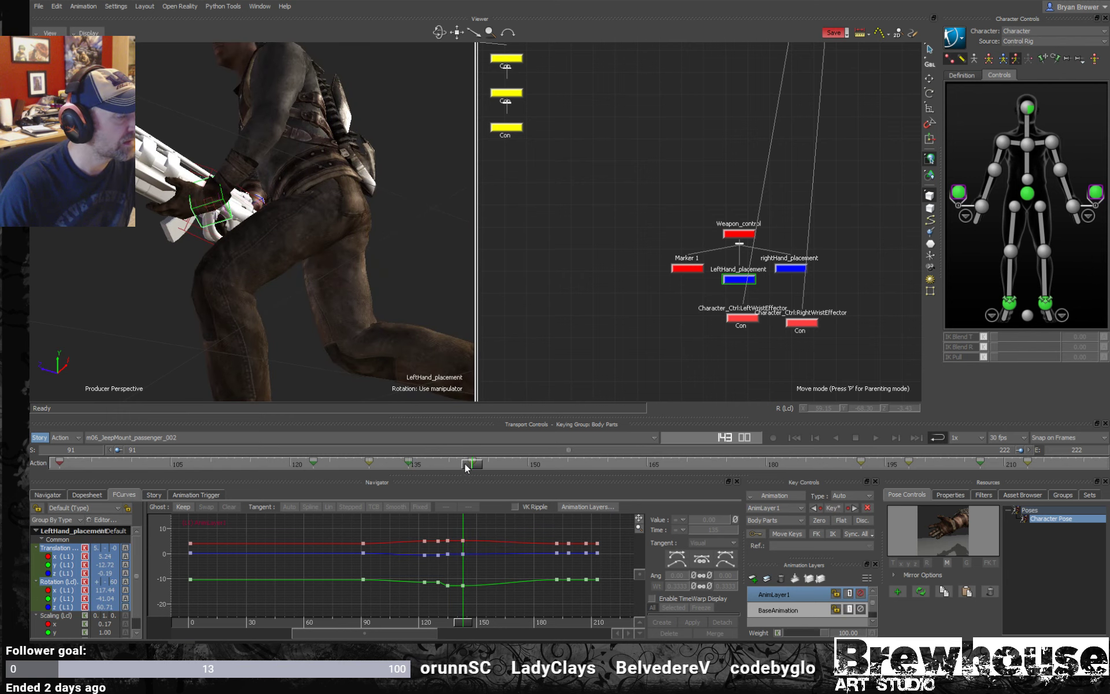
- Repose the left-hand placement control at frame 143 to about Y -11.94, Z -2.50 and rotation 134.32, -60.17, 39.27
ctrl+shift+drag(347, 324, 327, 240)
key(w)
key(a)
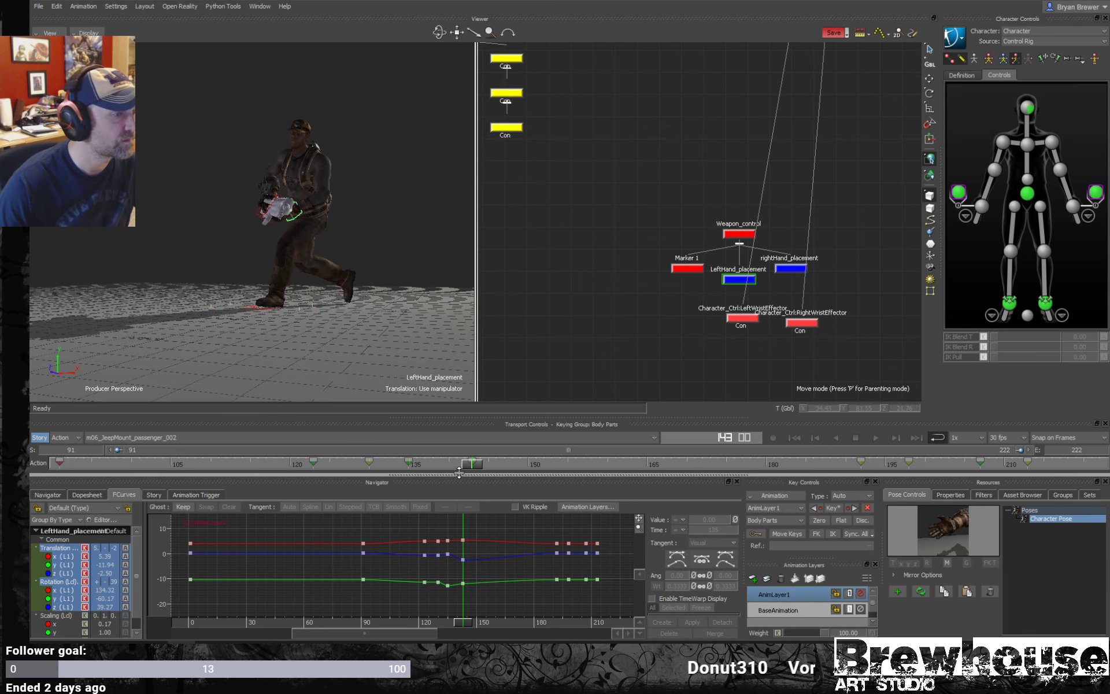
- Select the weapon control at frame 154 and rotate the rifle to a layer Y rotation of about 17.91
drag(478, 463, 563, 477)
key(f)
ctrl+drag(386, 245, 324, 197)
click(739, 234)
key(r)
ctrl+shift+drag(281, 234, 194, 165)
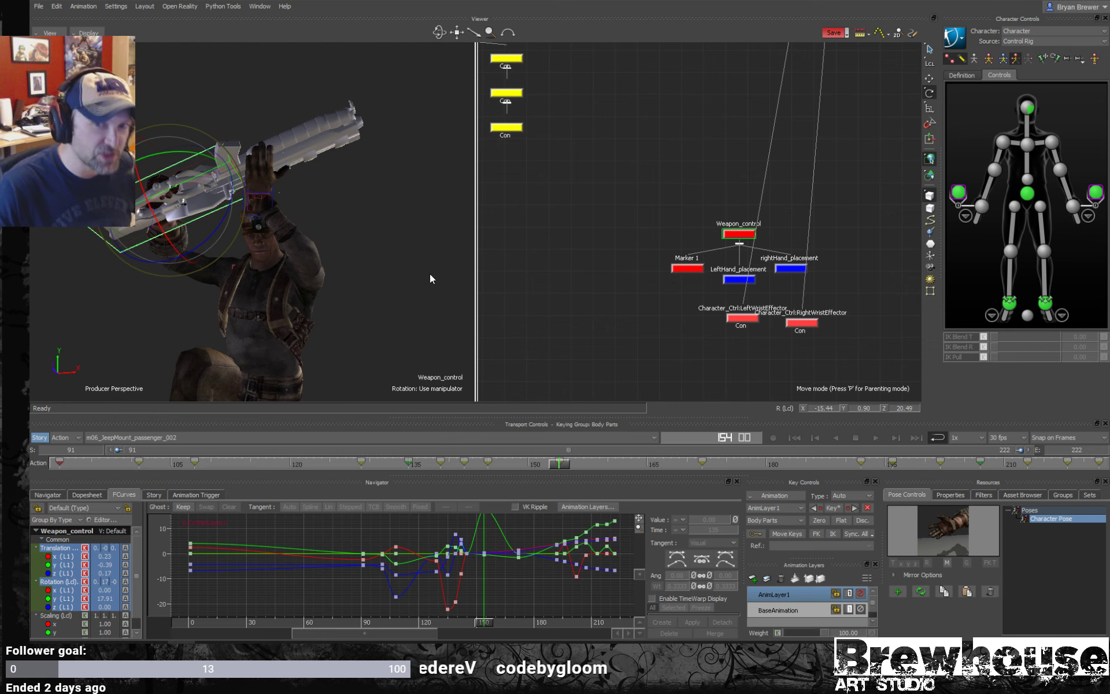
drag(396, 329, 278, 308)
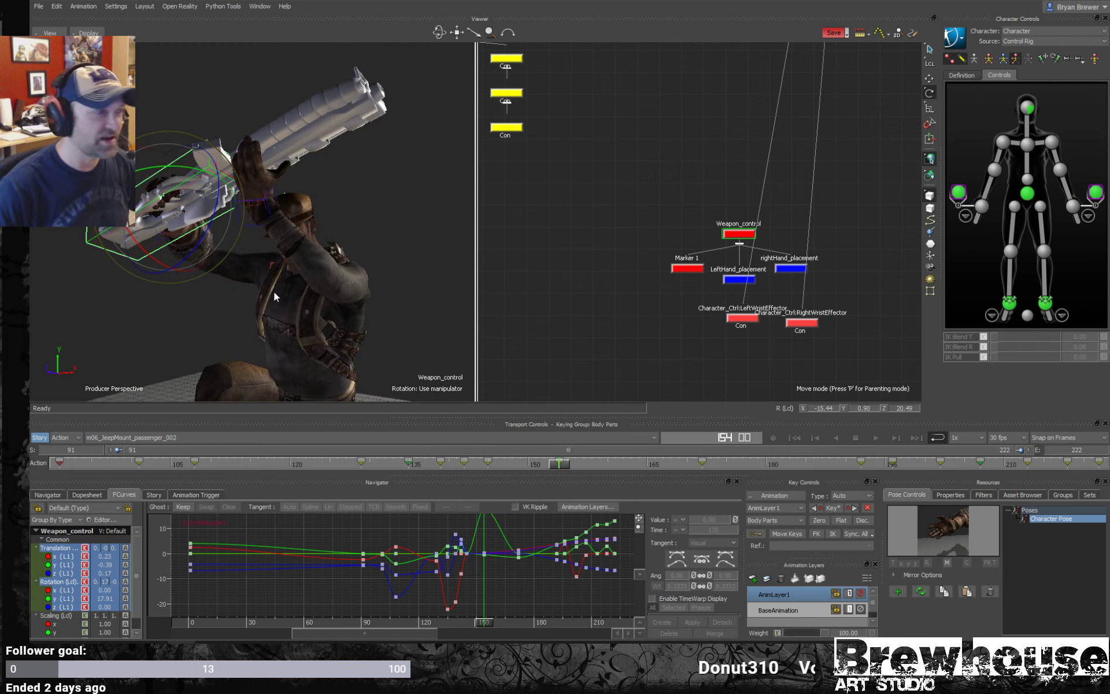
mouse_move(341, 212)
mouse_down()
mouse_move(318, 224)
mouse_move(416, 223)
mouse_move(334, 203)
mouse_up()
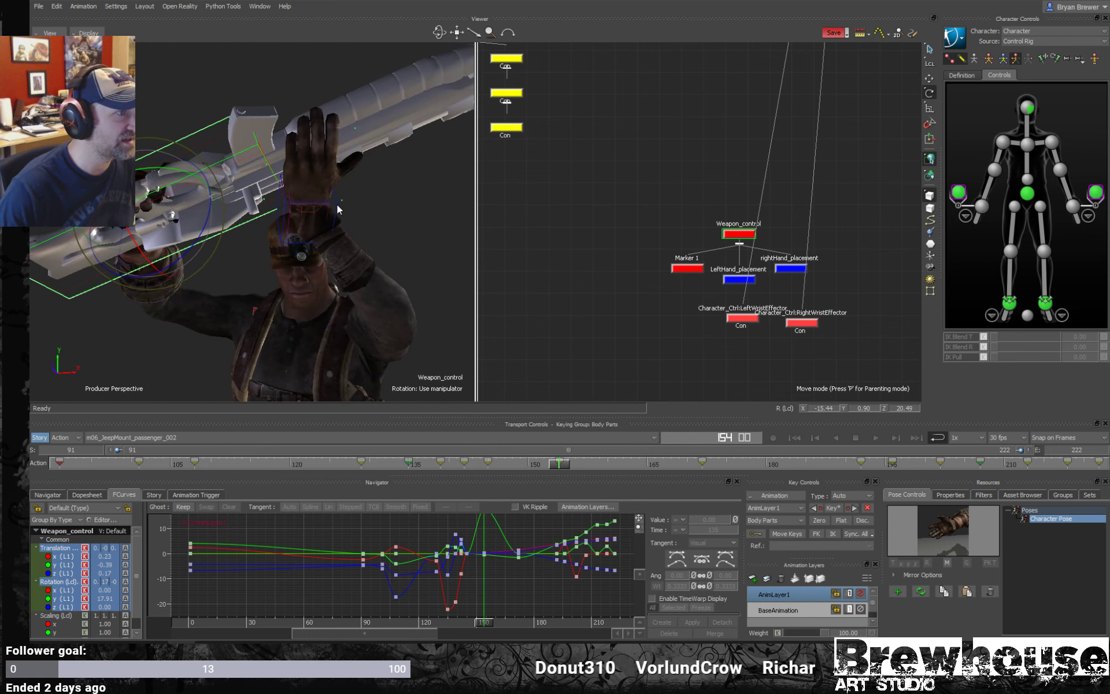
- Repose and key the left-hand placement control at frame 154 to about 6.37, -11.74, -2.14 with rotation 79.68, -66.81, 96.66
click(337, 206)
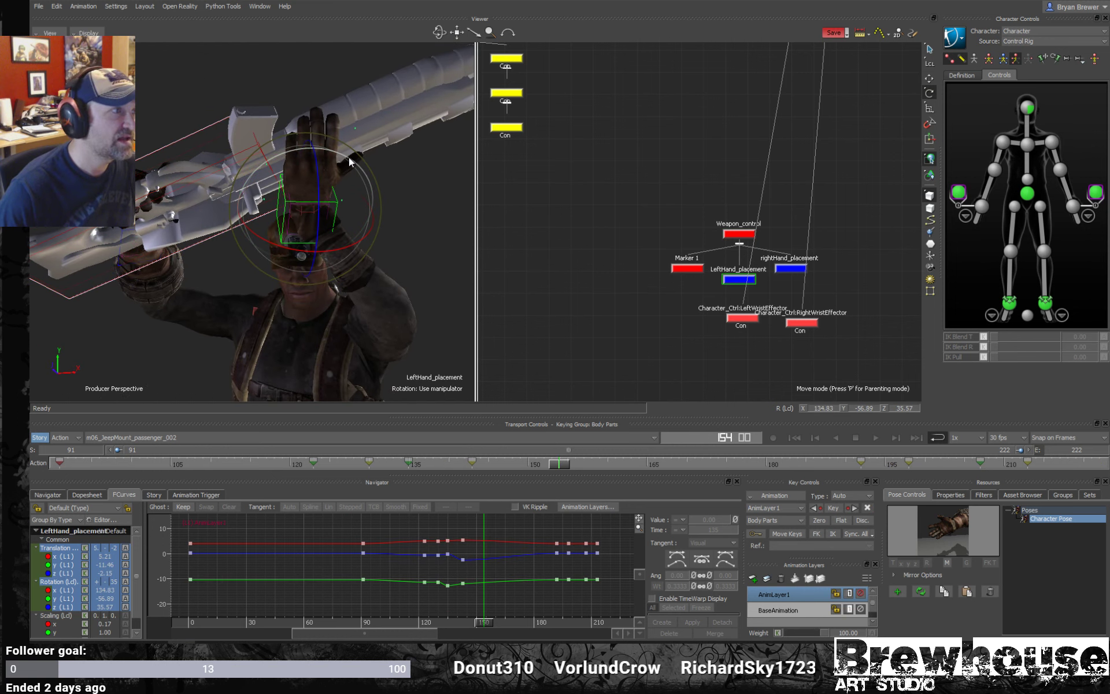
key(t)
drag(314, 201, 348, 224)
key(k)
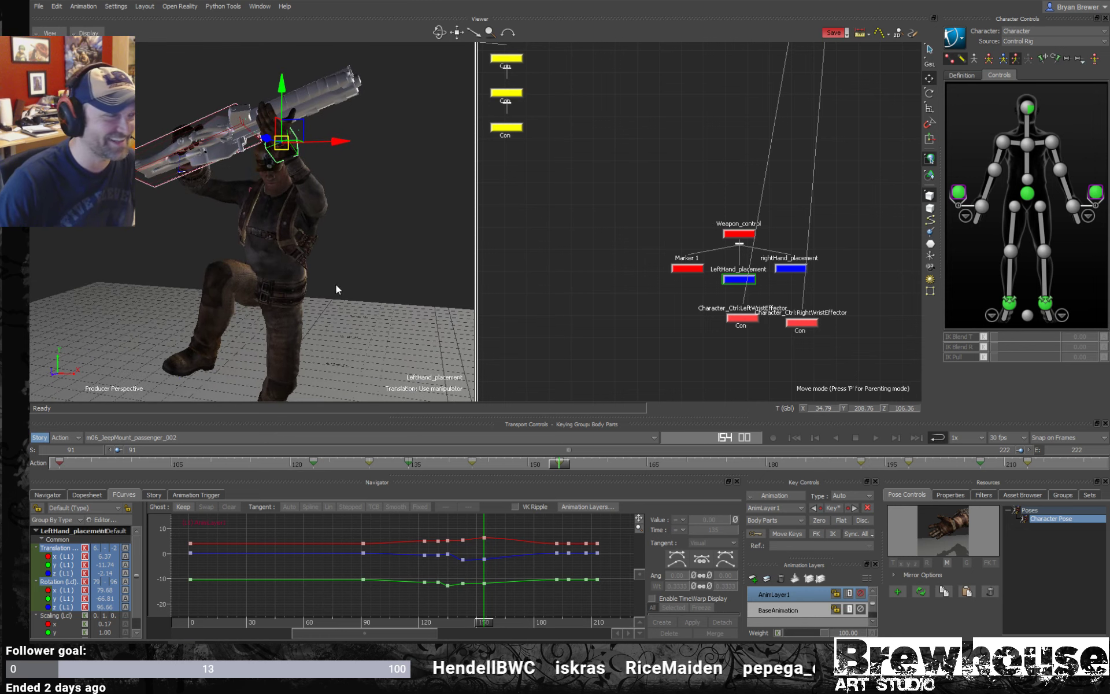
drag(335, 282, 349, 205)
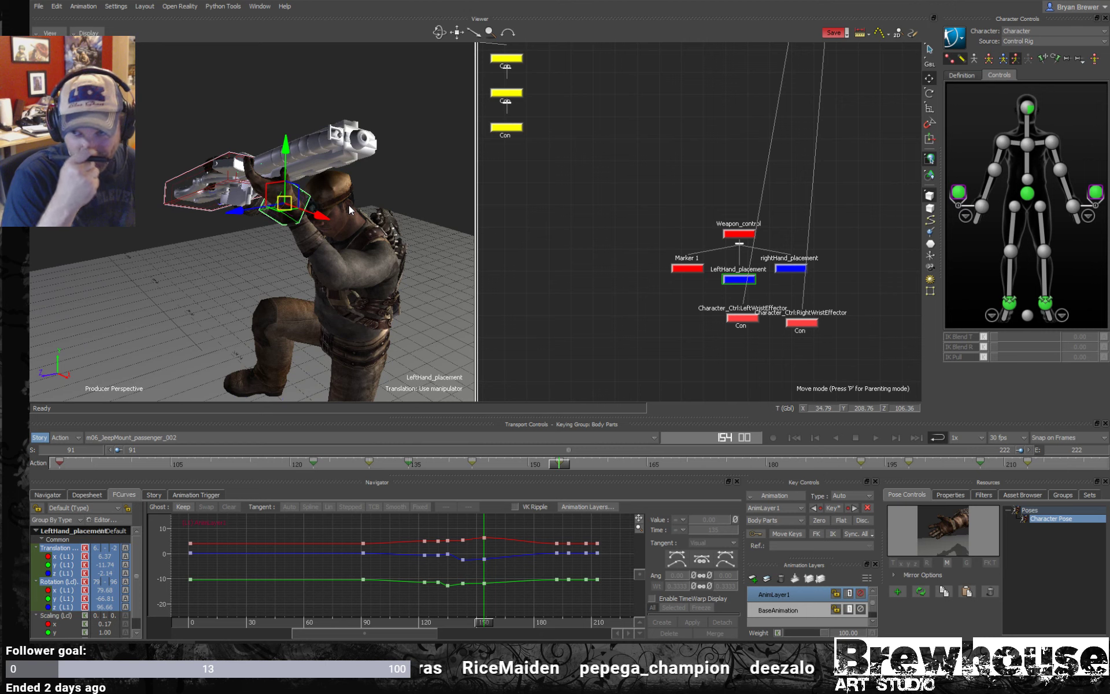
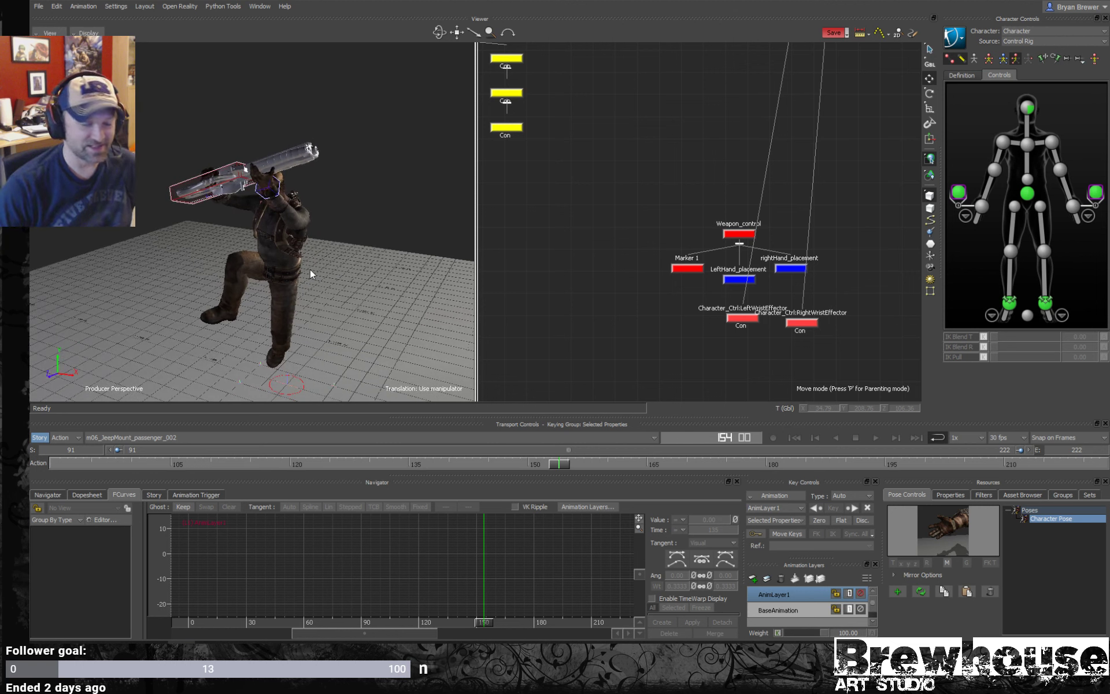
- Play back the take, then examine the hand placement and weapon controls and their curves between frames 154 and 197
drag(317, 327, 317, 293)
key(space)
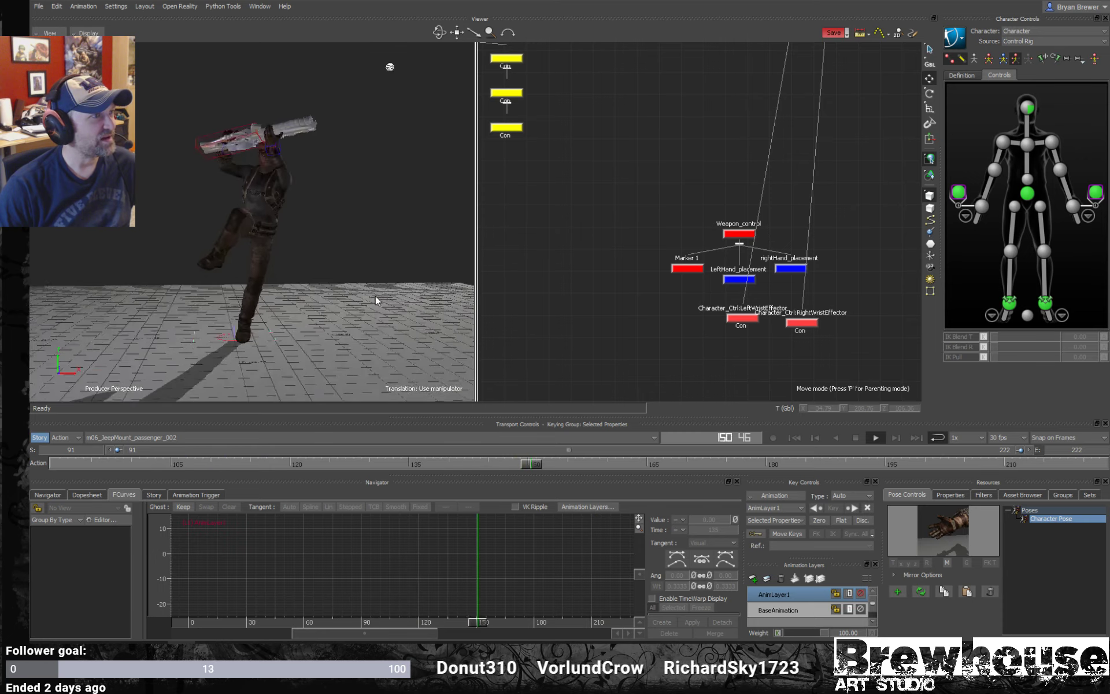
drag(377, 296, 359, 300)
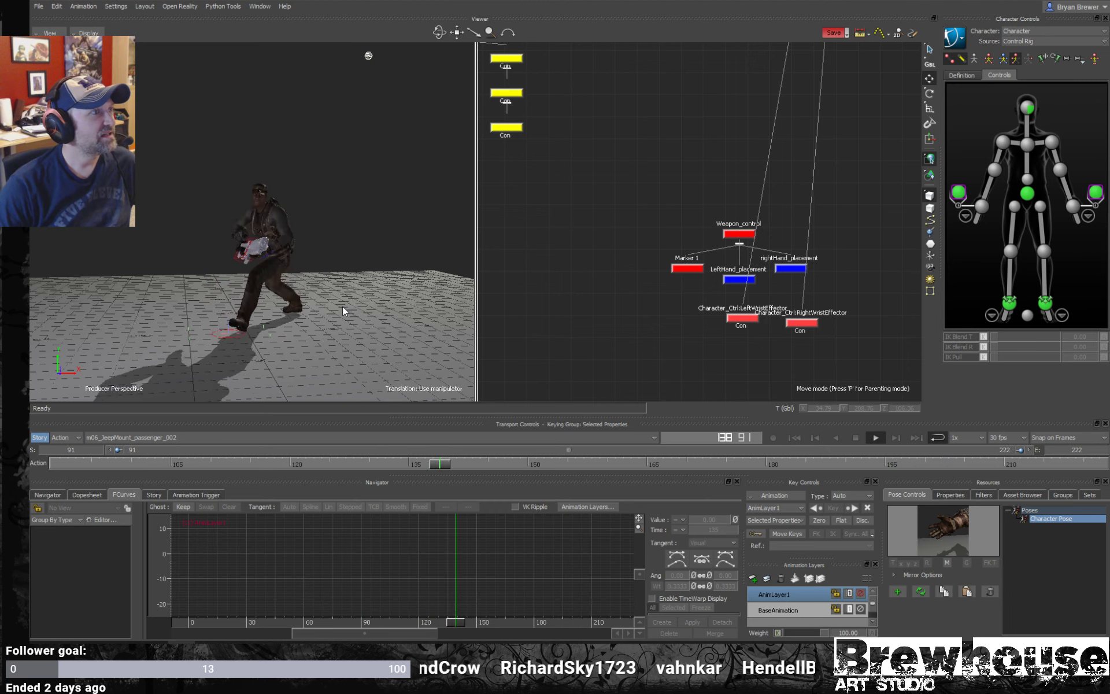
key(space)
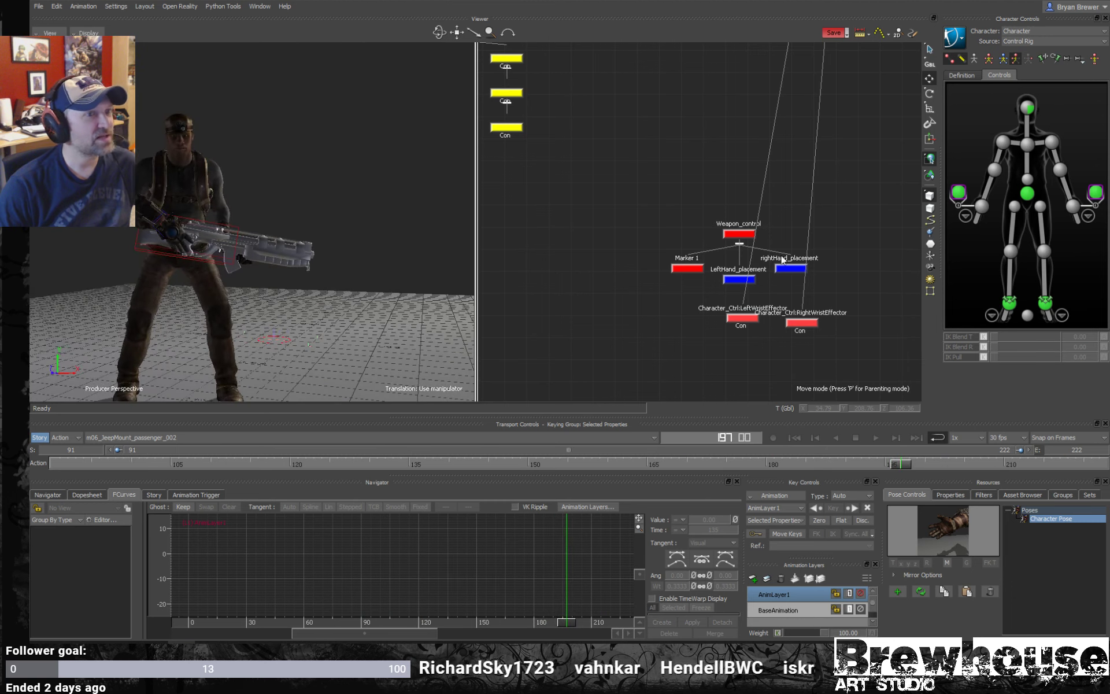
click(791, 269)
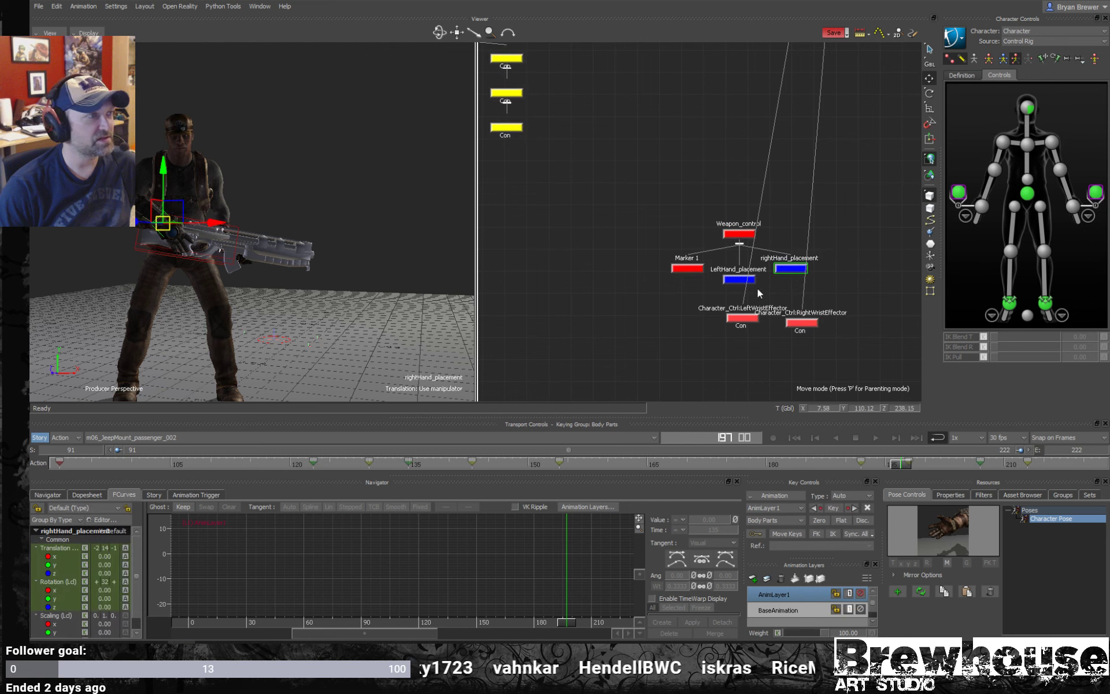
drag(345, 269, 348, 270)
click(739, 279)
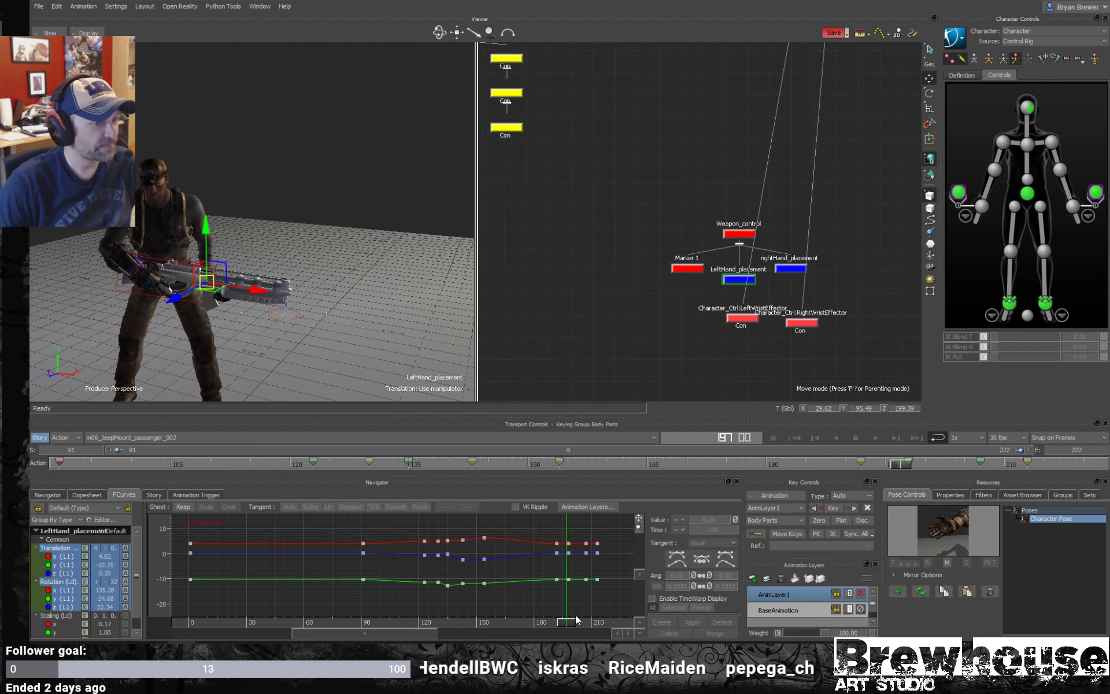
drag(575, 619, 484, 622)
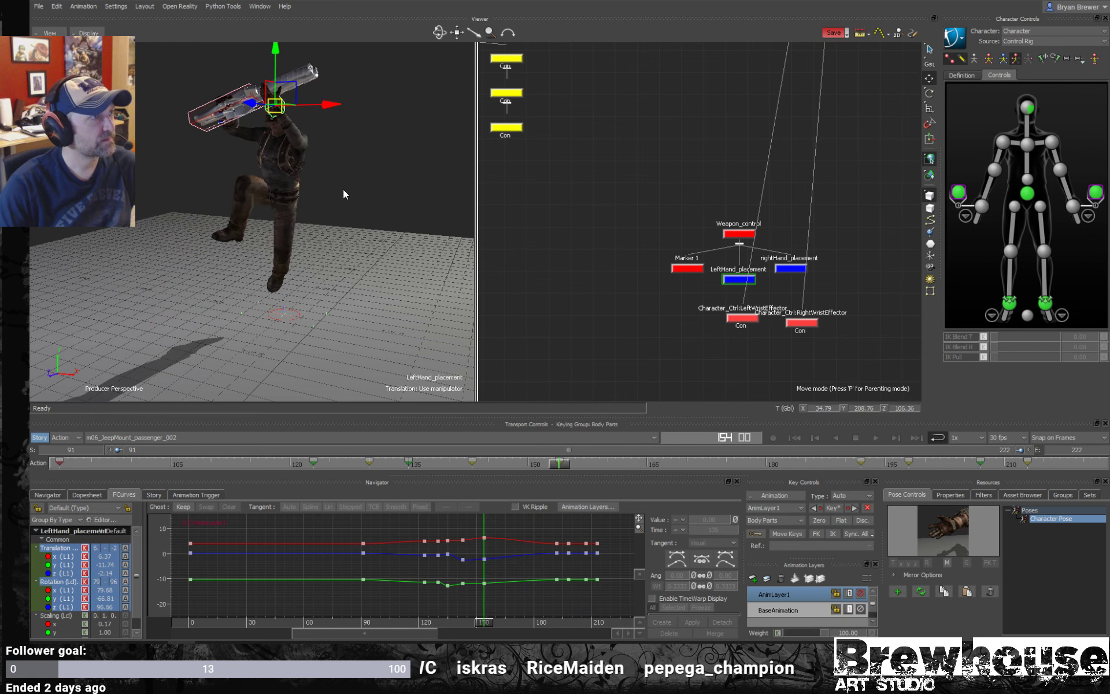
drag(348, 136, 432, 197)
click(192, 137)
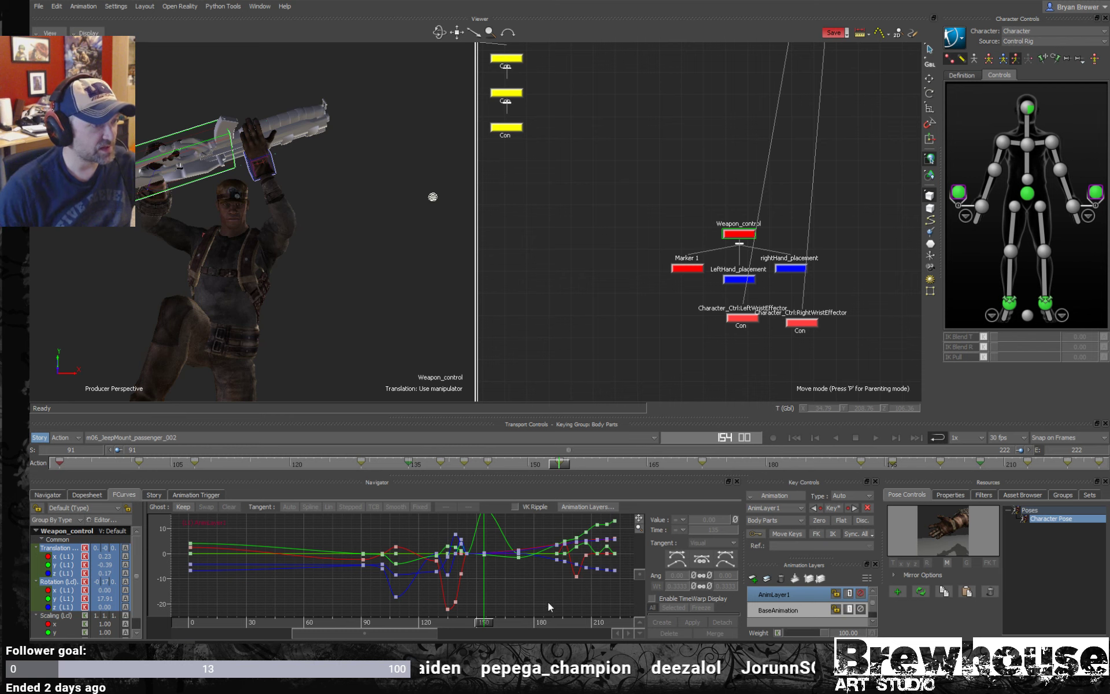
mouse_move(487, 619)
mouse_down()
mouse_move(457, 623)
mouse_move(505, 629)
mouse_move(496, 630)
mouse_up()
- Select the left-hand placement control and copy its frame 154 key to frame 176
click(294, 176)
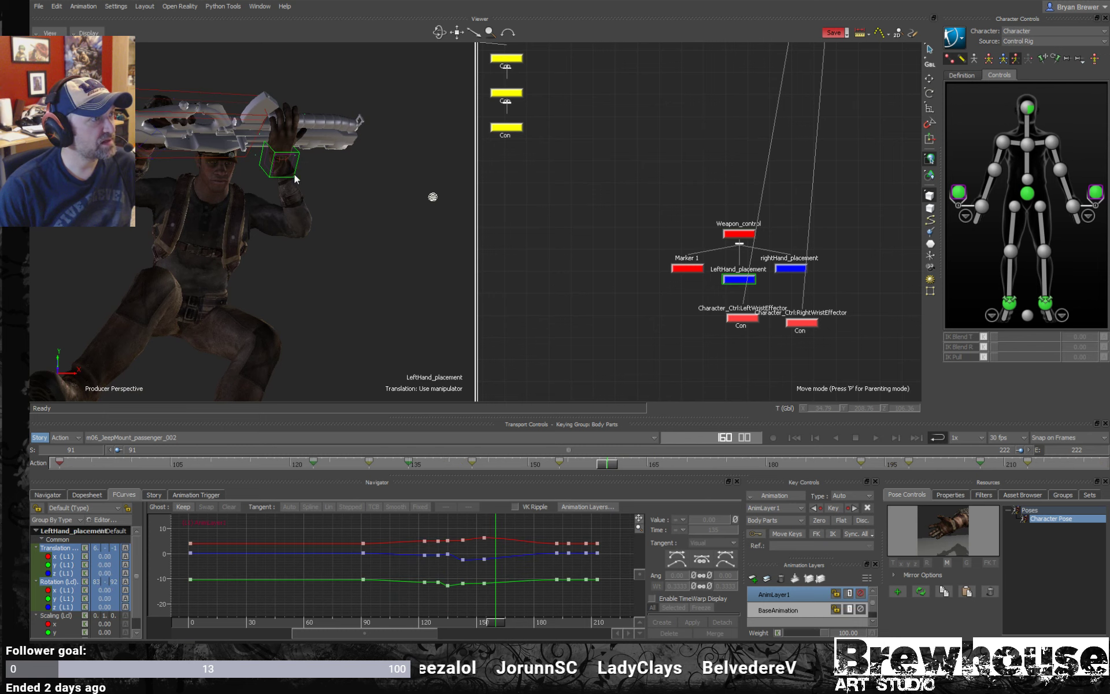
mouse_move(285, 289)
ctrl+shift+mouse_down()
mouse_move(250, 289)
mouse_move(284, 295)
ctrl+shift+mouse_up()
ctrl+shift+drag(427, 379, 526, 480)
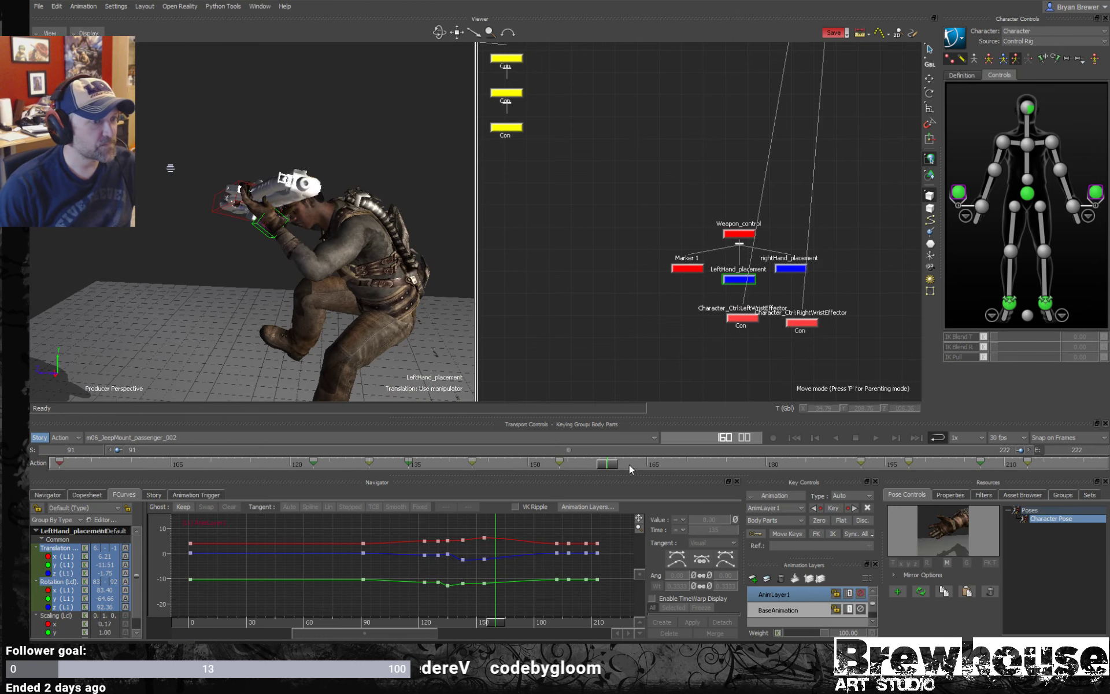
drag(612, 466, 733, 473)
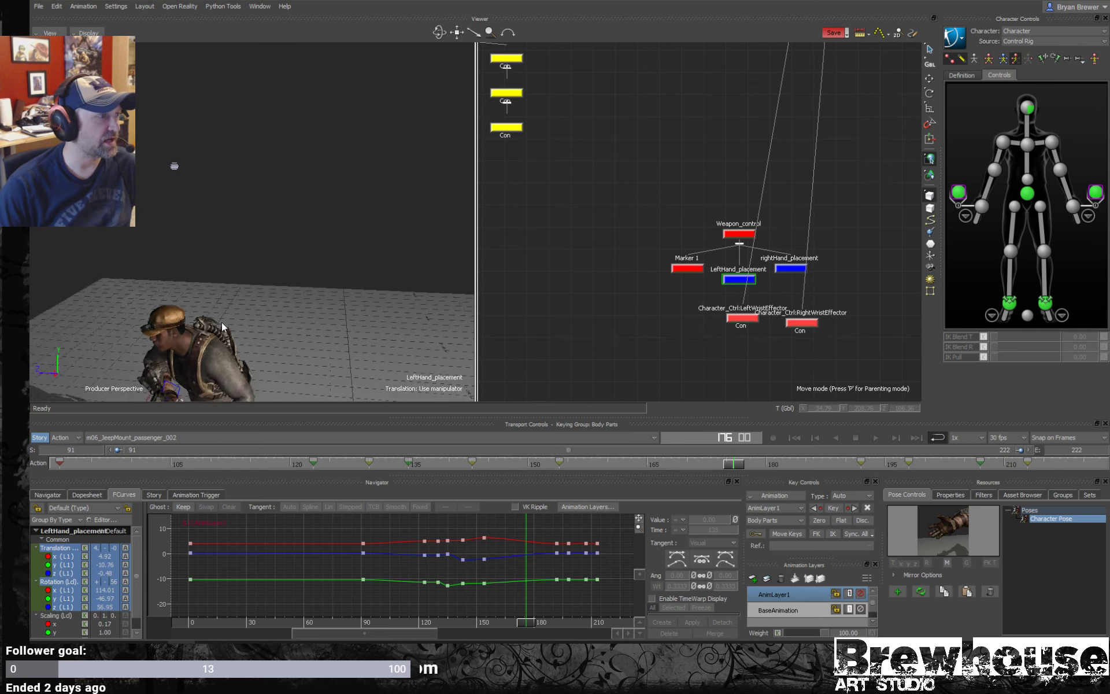
ctrl+shift+drag(221, 322, 365, 357)
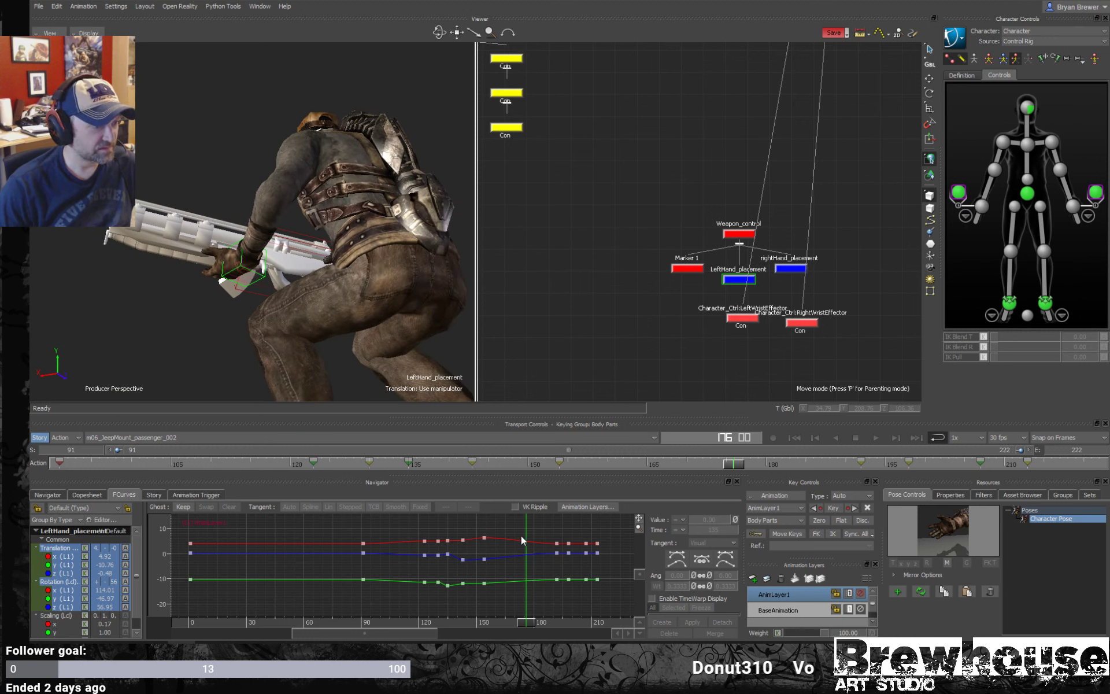
key(ctrl+c)
key(ctrl+v)
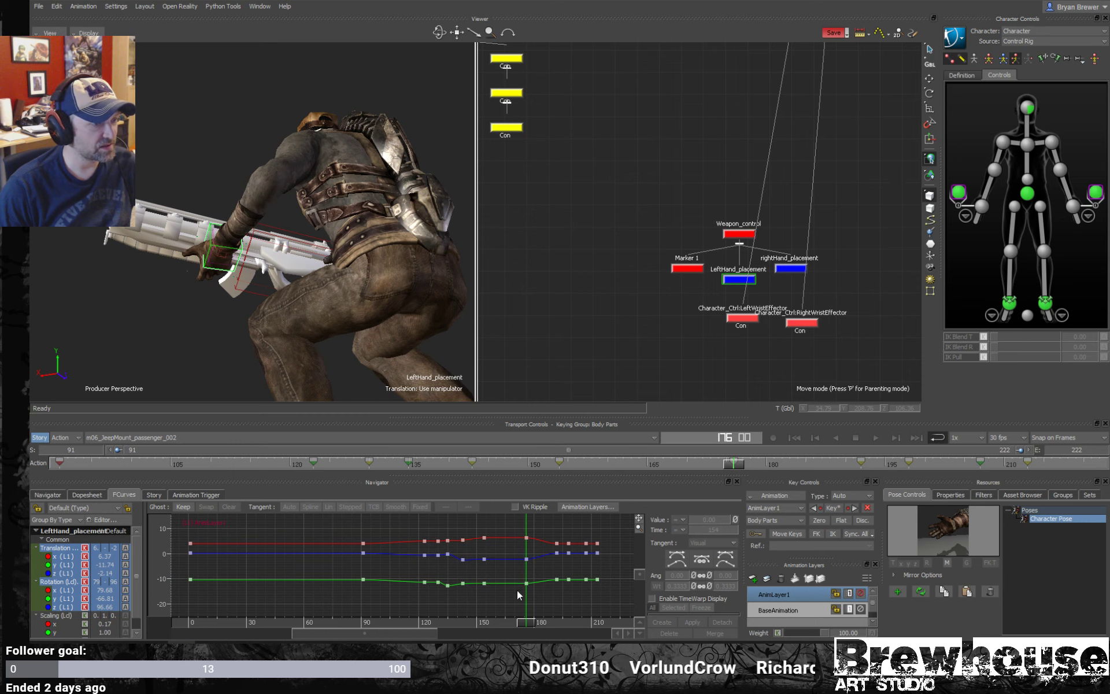
- Delete the left-hand placement keys between frame 176 and the last key at 213, and key the held pose at frame 190
drag(526, 622, 591, 622)
key(Delete)
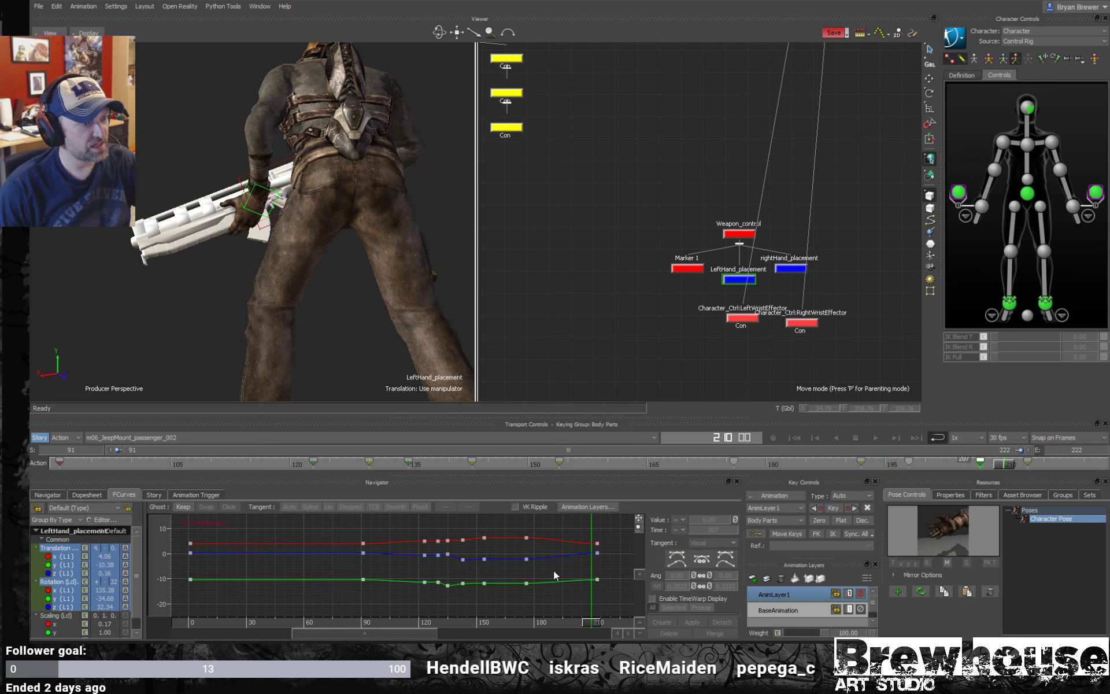
drag(522, 596, 533, 532)
click(566, 601)
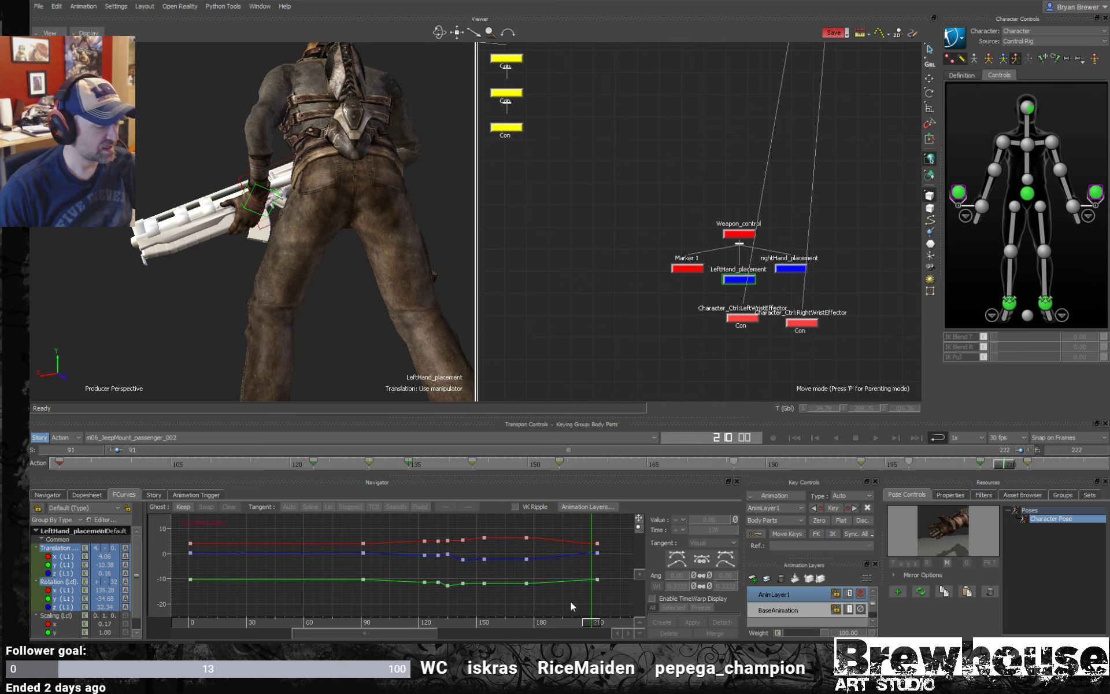
drag(588, 625, 556, 626)
key(k)
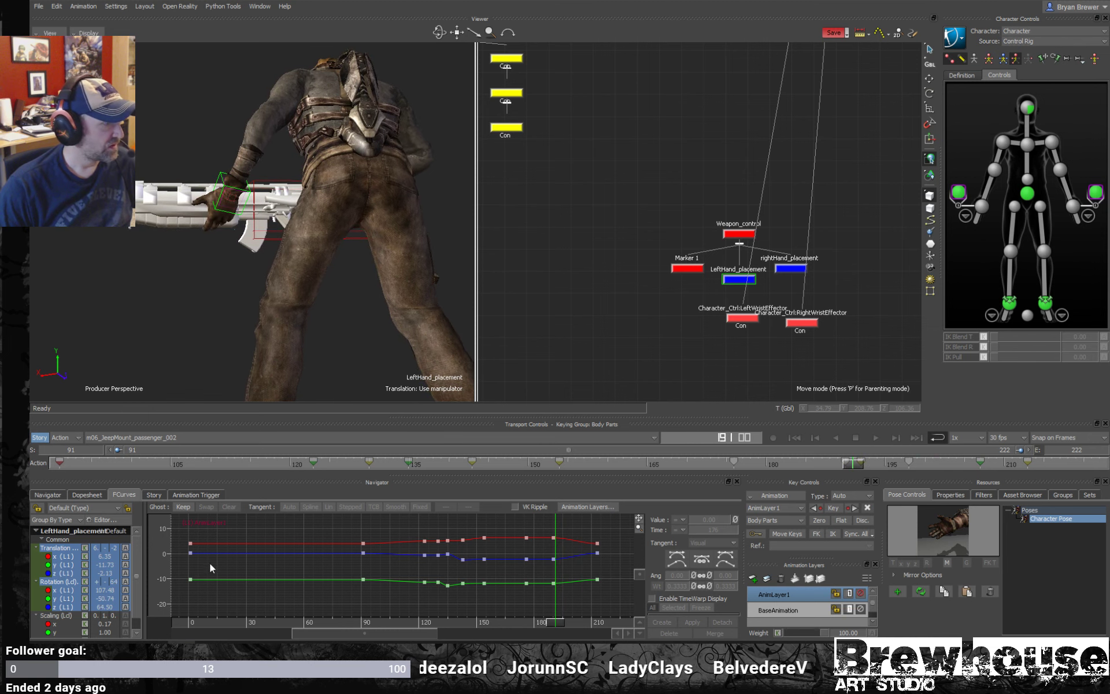
- Move the final left-hand placement key from frame 213 to frame 207
ctrl+drag(209, 564, 553, 584)
key(Delete)
mouse_move(468, 626)
mouse_down()
mouse_move(397, 624)
mouse_move(539, 629)
mouse_up()
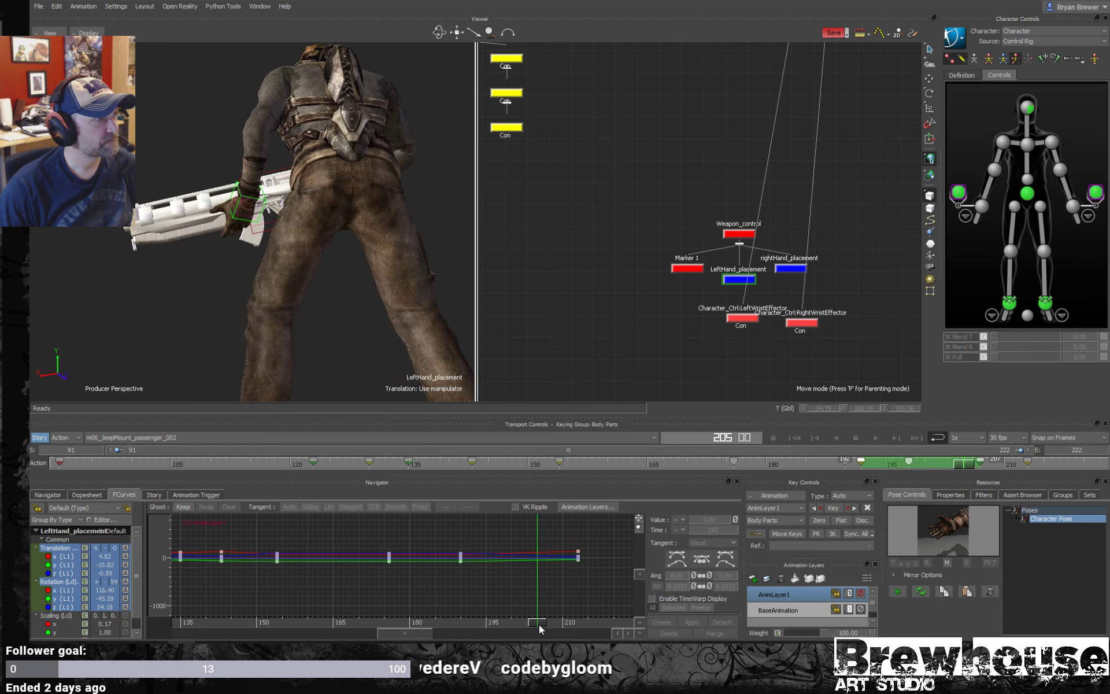
drag(595, 536, 569, 581)
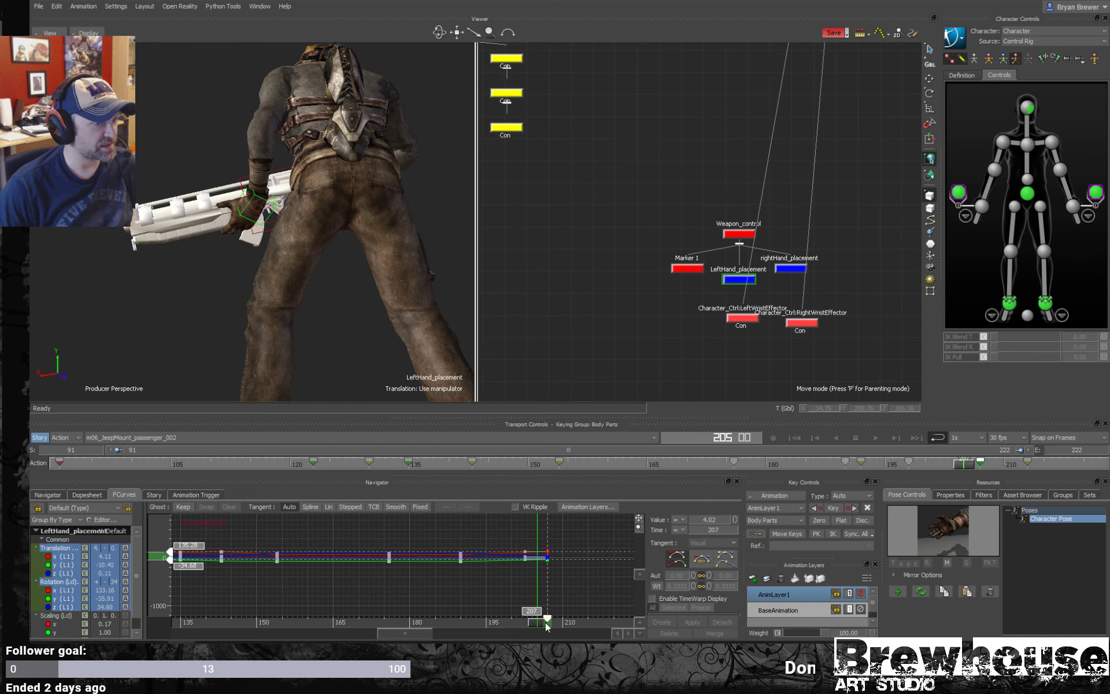
mouse_move(547, 626)
mouse_down()
mouse_move(398, 619)
mouse_move(470, 630)
mouse_move(460, 628)
mouse_up()
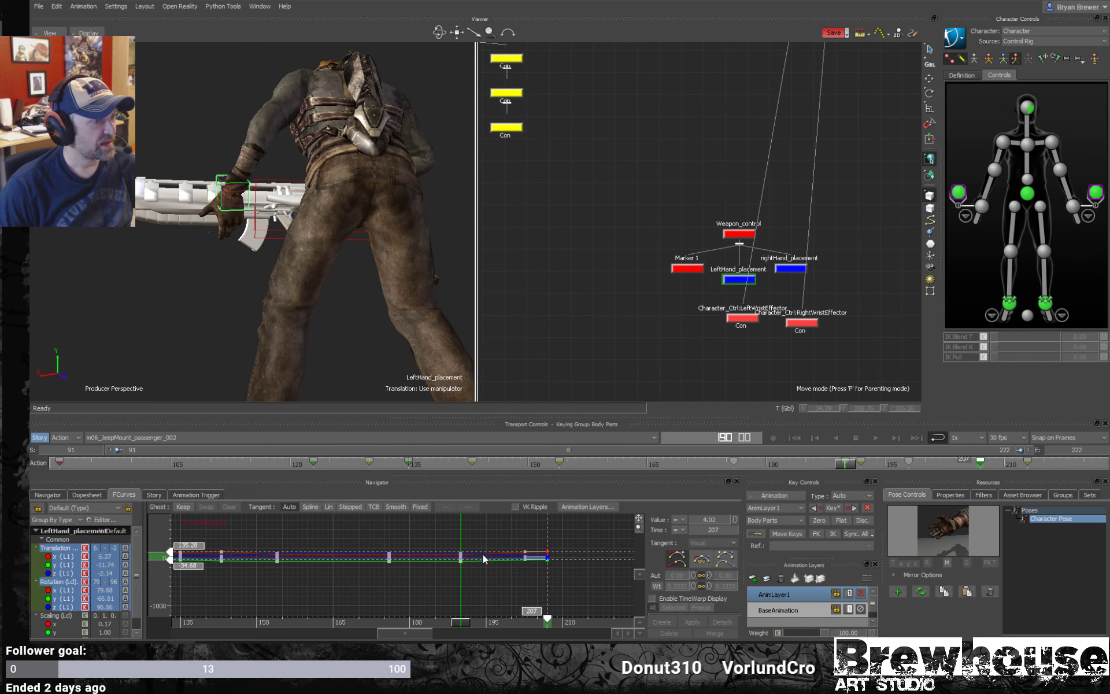
- Replace the left-hand placement key at frame 190 with the interpolated pose, about 5.36, -11.15, -1.14 with rotation 103.46, -53.07, 69.16
drag(487, 534, 451, 567)
key(Delete)
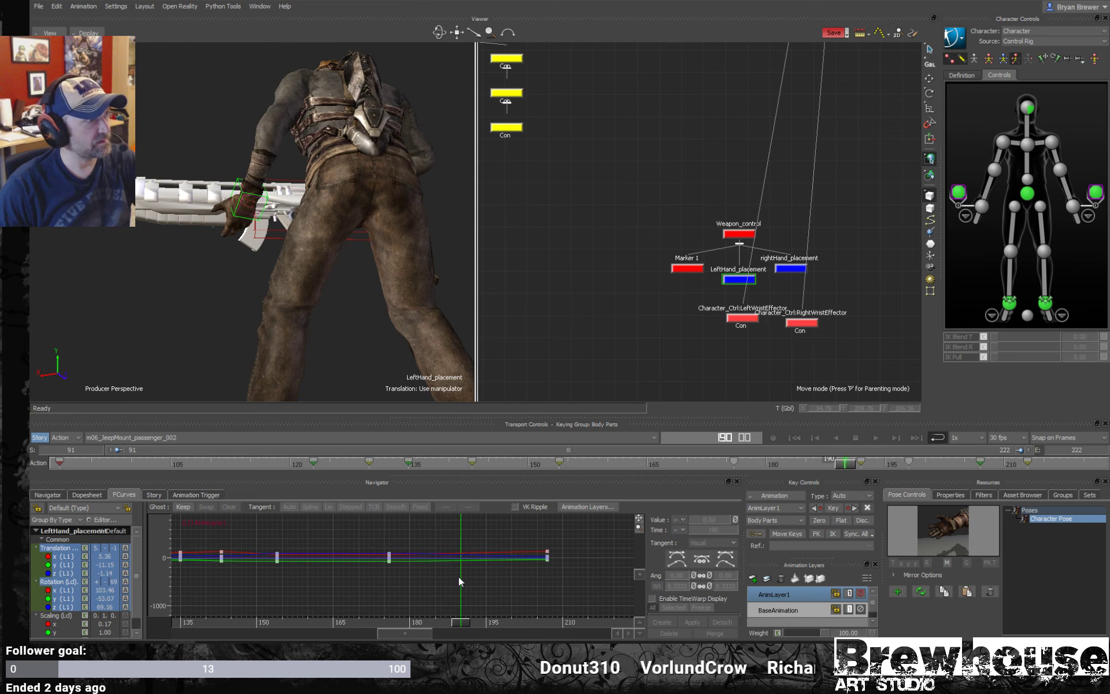
key(ctrl+z)
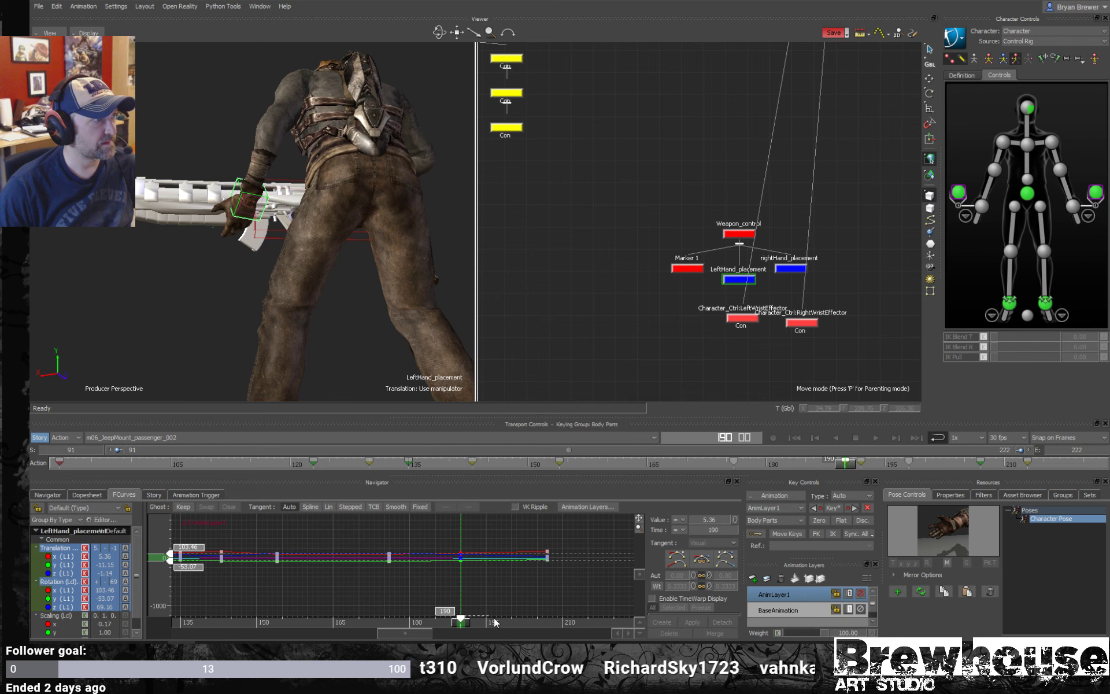
- Scrub and play back the animation from a wider angle to check the revised left-hand timing on the rifle
drag(466, 623, 581, 620)
mouse_move(312, 352)
alt+mouse_down()
mouse_move(403, 394)
mouse_move(328, 366)
mouse_move(399, 334)
mouse_move(296, 344)
mouse_move(359, 352)
mouse_move(299, 359)
mouse_move(369, 360)
mouse_move(404, 238)
mouse_move(357, 372)
mouse_move(302, 369)
alt+mouse_up()
key(space)
click(296, 247)
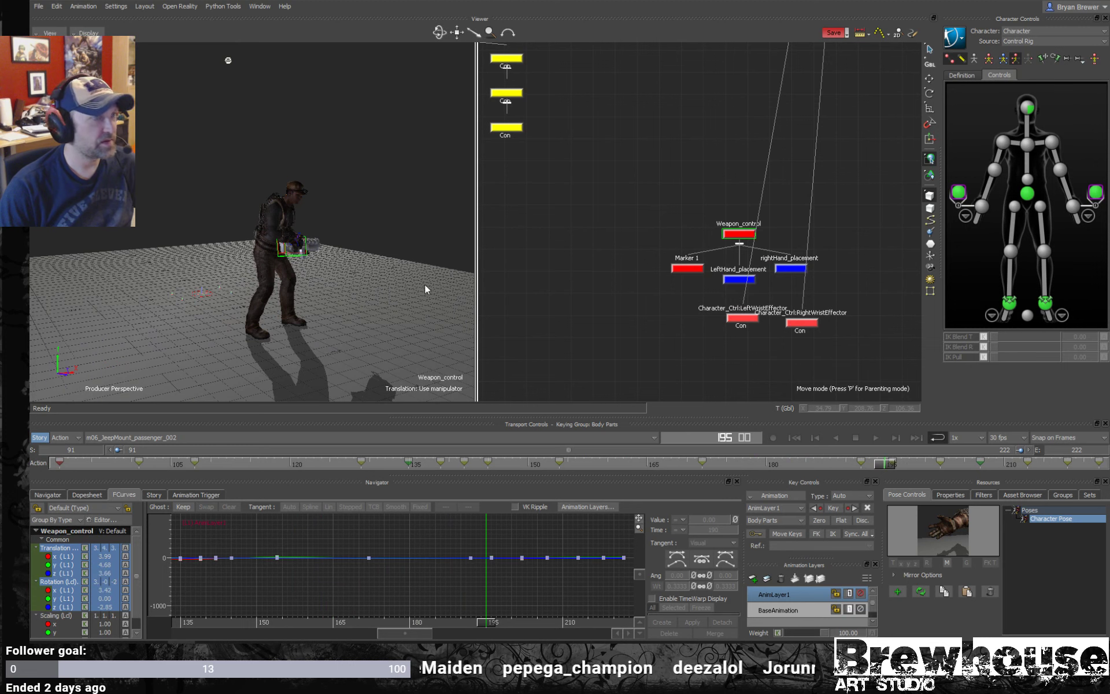
- Find the light control in the schematic and rotate it to about 0.00, 0.21, 0.00 to light the soldier's other side
scroll(873, 298, down, 5)
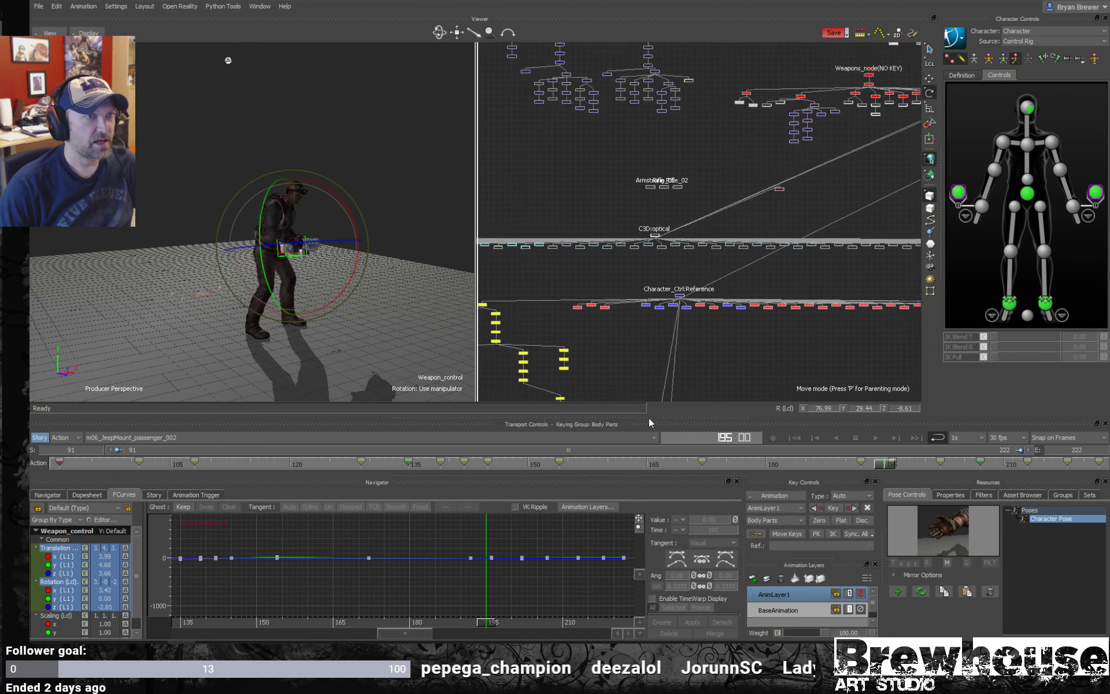
scroll(681, 215, up, 5)
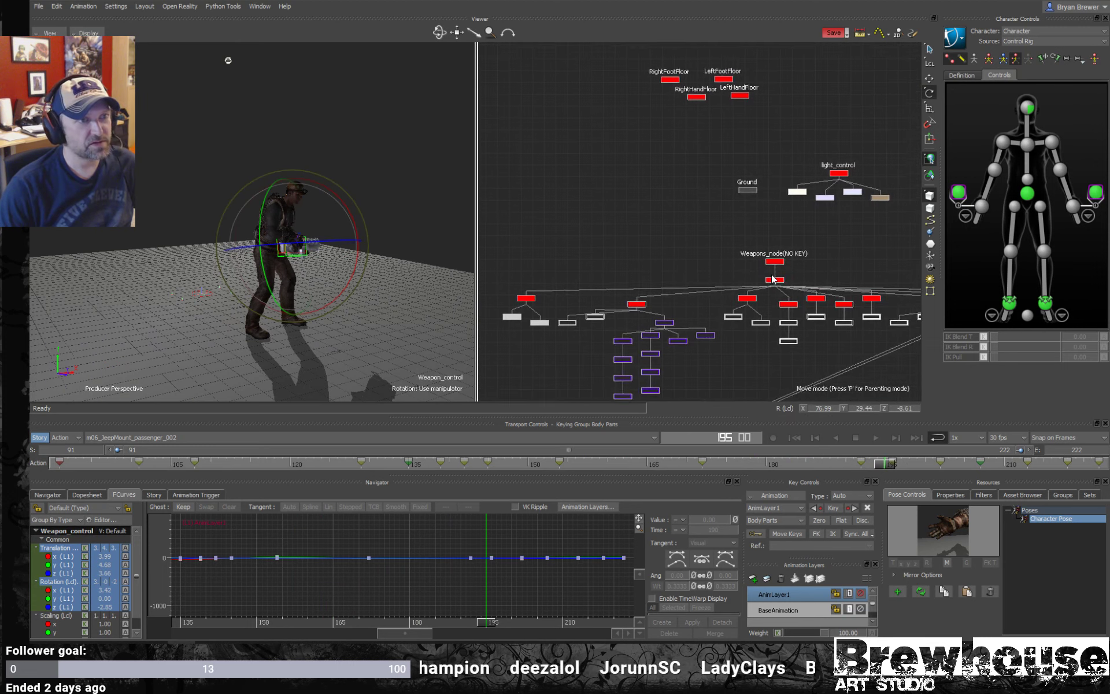
click(756, 267)
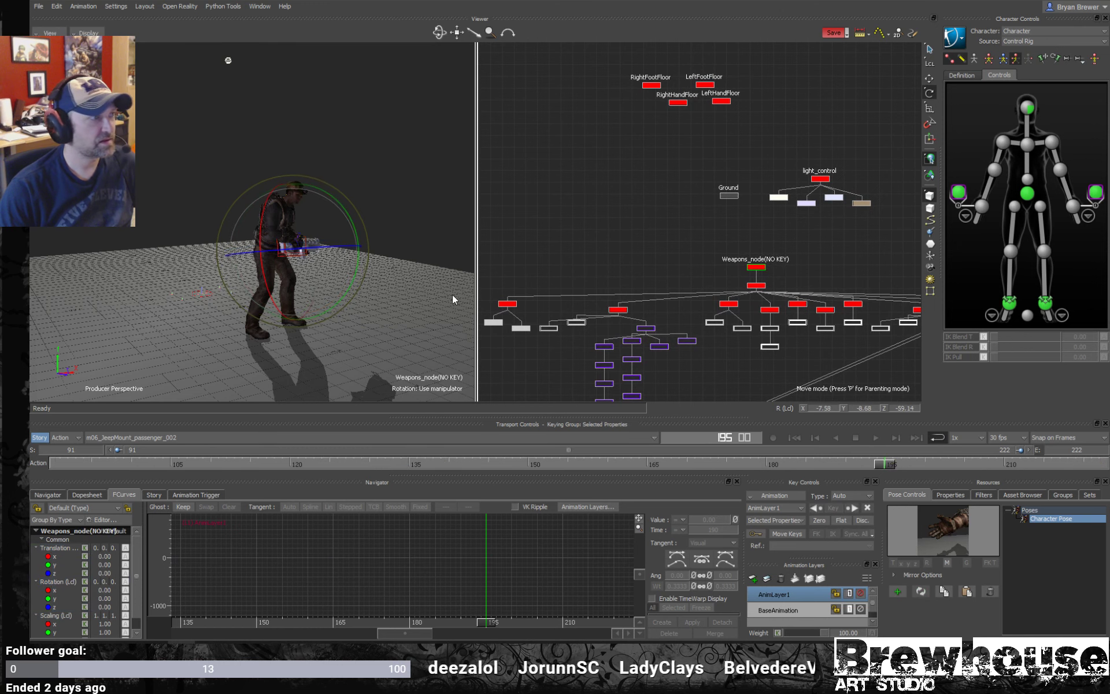
click(817, 180)
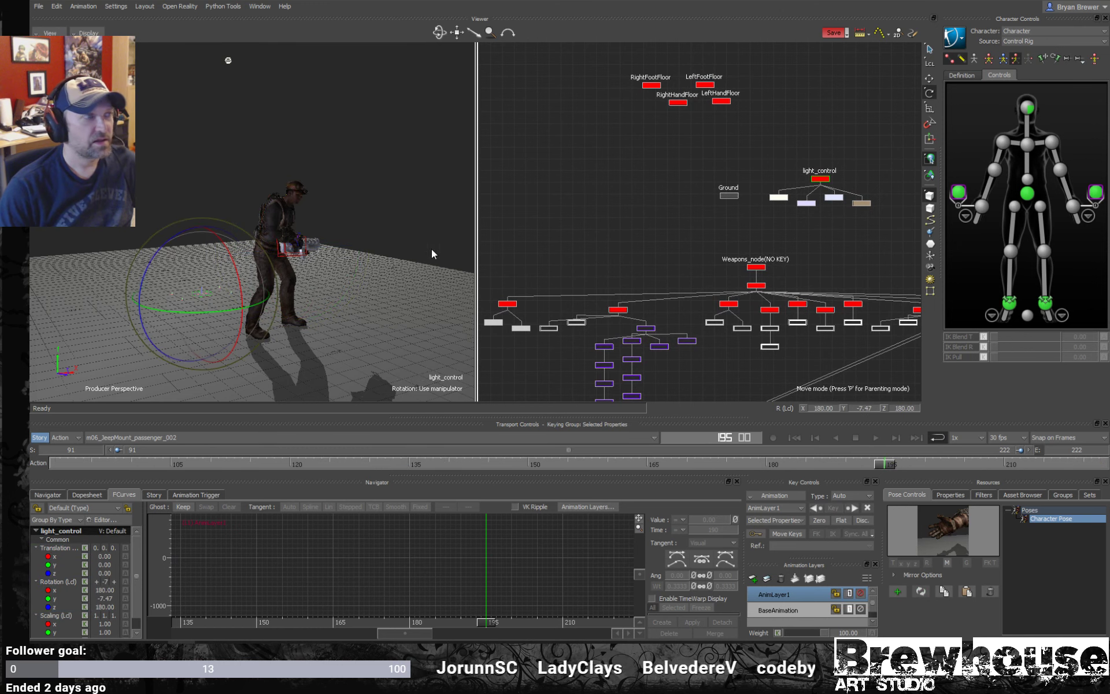
drag(213, 314, 312, 296)
- Play back the relit animation and review the soldier's pose and rifle grip from several angles
key(space)
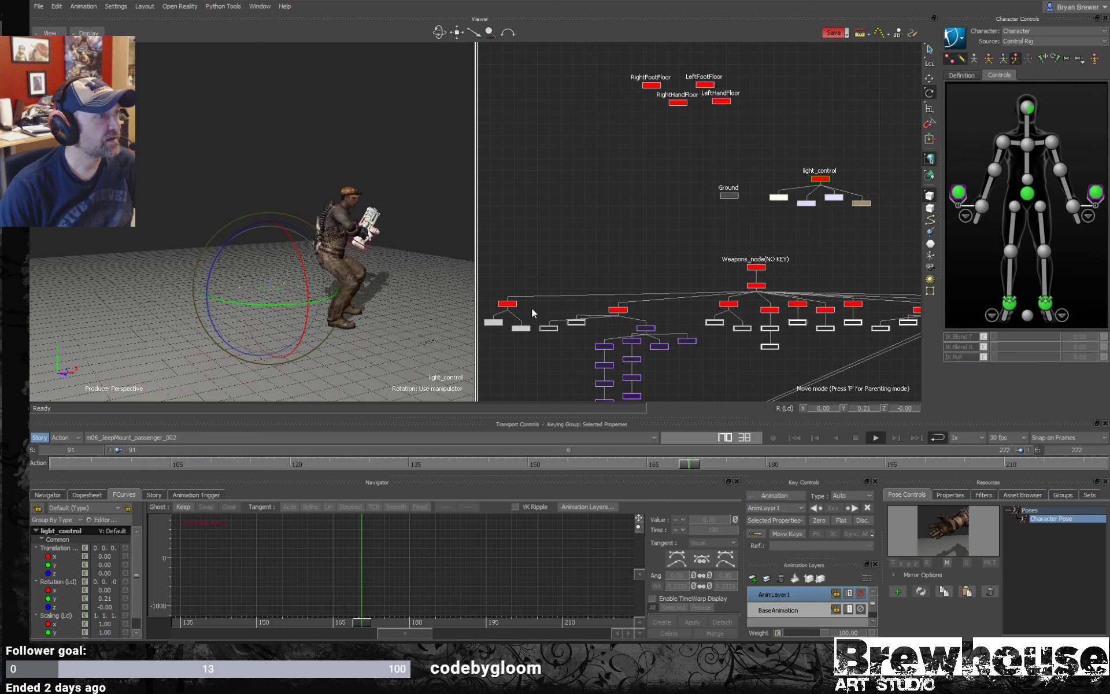
ctrl+shift+drag(293, 212, 290, 373)
ctrl+drag(359, 306, 329, 274)
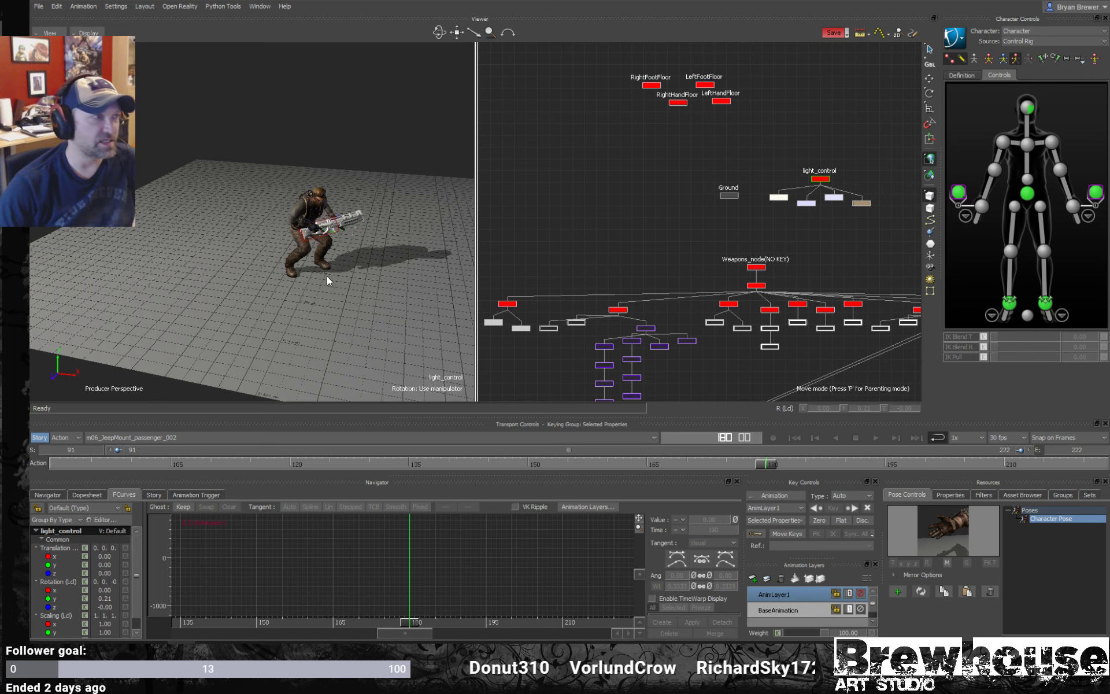
ctrl+drag(266, 304, 689, 185)
- Bake the character's animation to the skeleton and then plot it back to the control rig
click(947, 47)
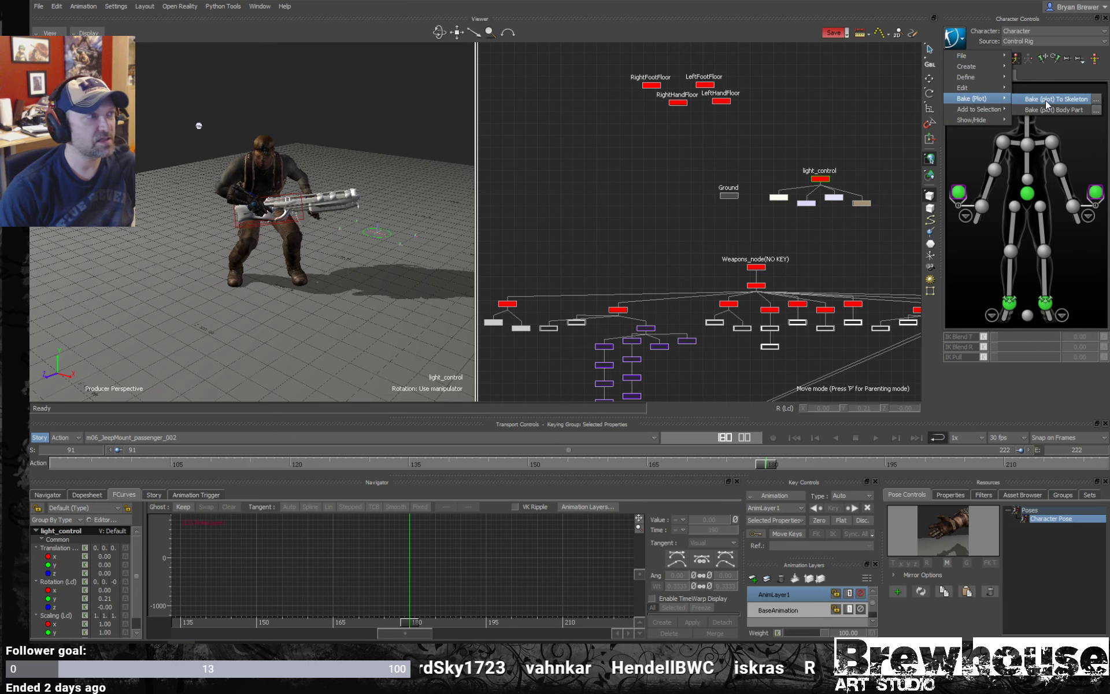
click(1047, 104)
click(960, 47)
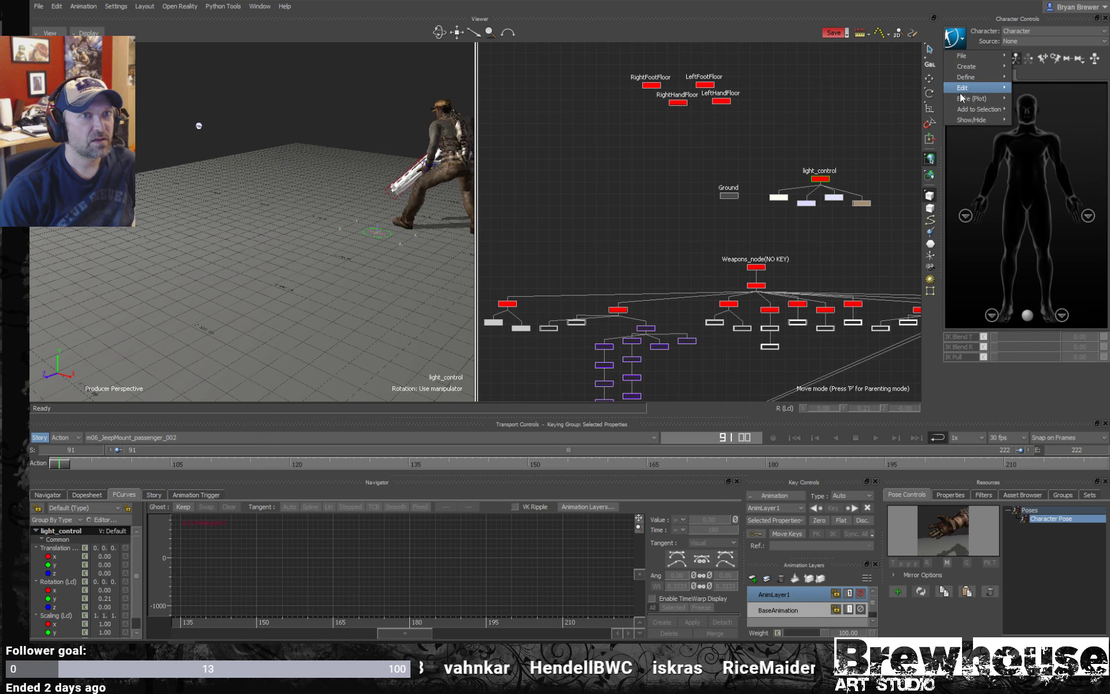
click(1052, 110)
- Play back the baked animation and review the motion from different angles
ctrl+shift+drag(439, 243, 270, 258)
key(space)
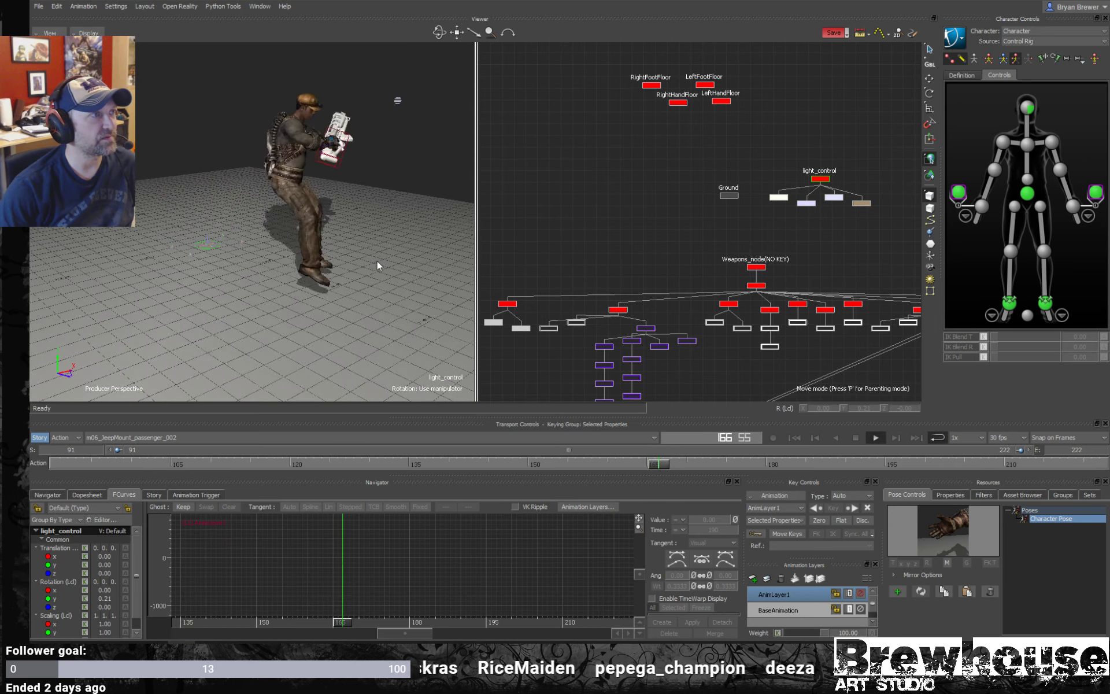
mouse_move(384, 276)
ctrl+shift+mouse_down()
mouse_move(332, 273)
mouse_move(341, 281)
mouse_move(401, 263)
ctrl+shift+mouse_up()
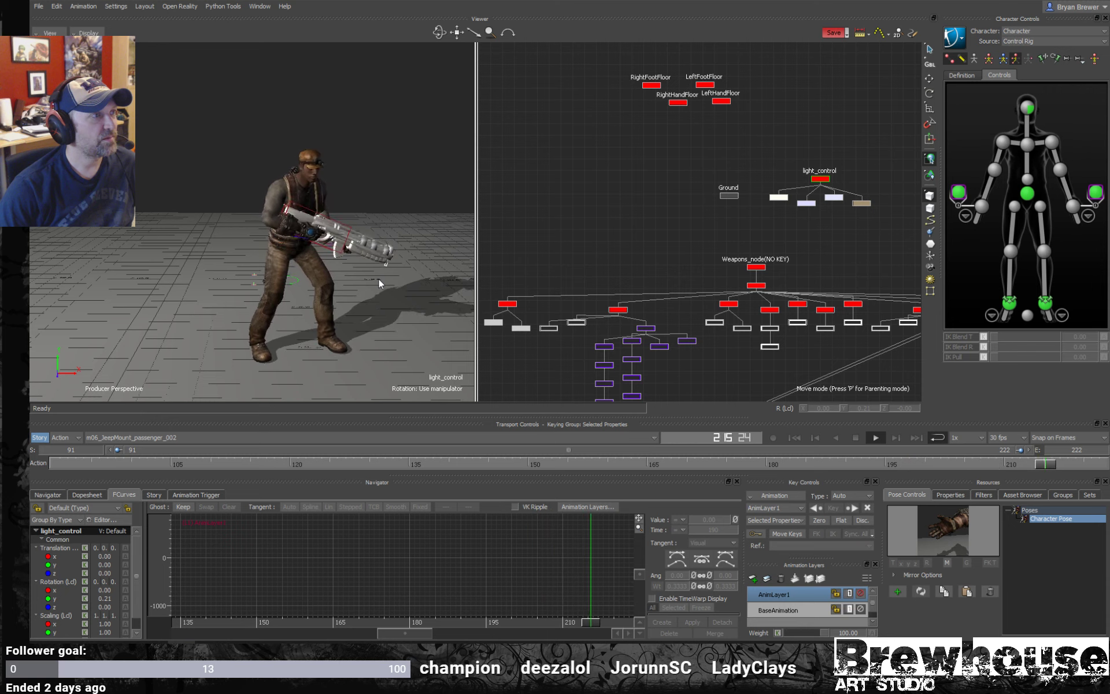
- Switch the control rig to Full Body keying and key the whole character on AnimLayer1 at frame 91
ctrl+shift+drag(376, 281, 400, 280)
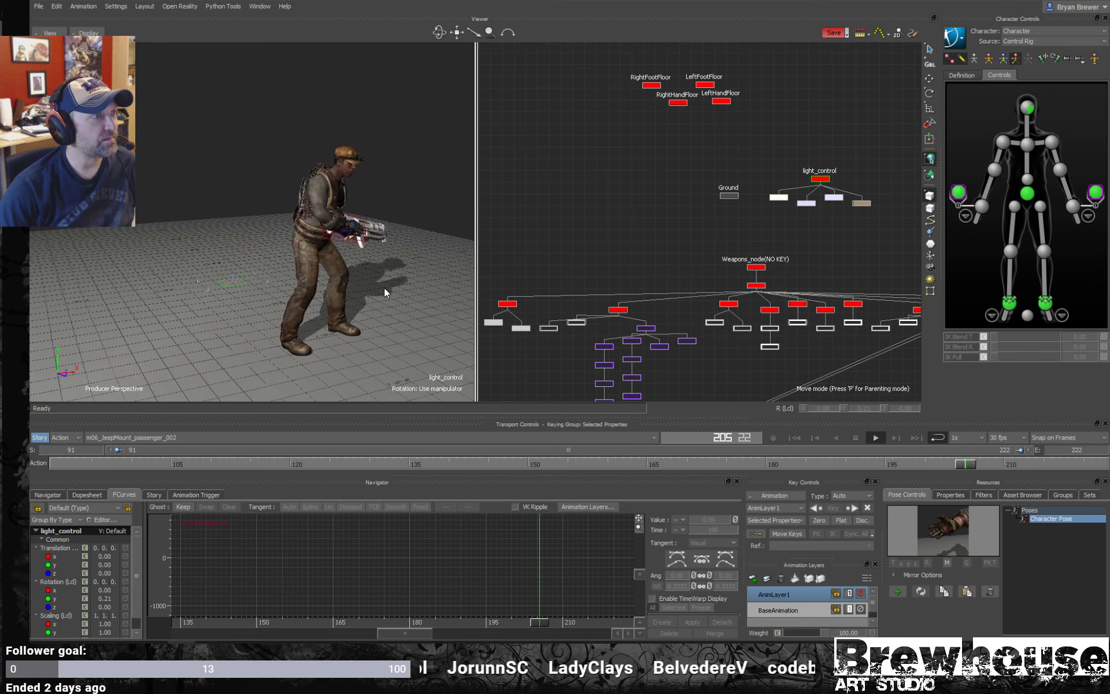
mouse_move(383, 287)
ctrl+shift+mouse_down()
mouse_move(355, 289)
mouse_move(383, 288)
mouse_move(364, 294)
mouse_move(358, 271)
mouse_move(338, 286)
mouse_move(369, 274)
mouse_move(342, 278)
mouse_move(544, 268)
ctrl+shift+mouse_up()
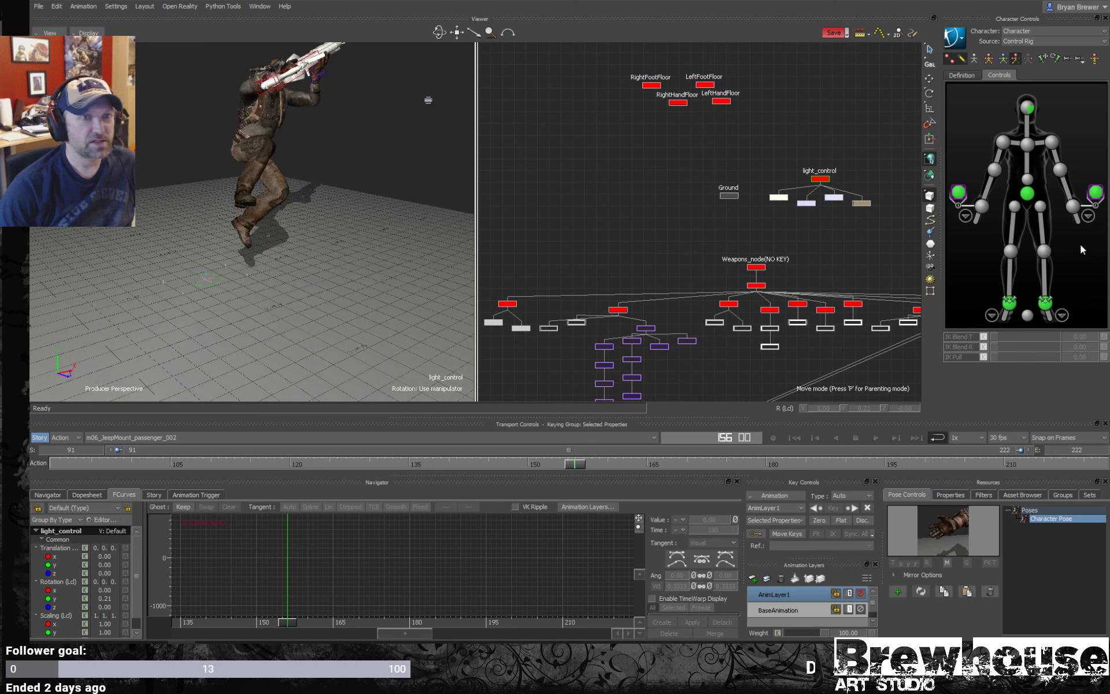
click(1027, 195)
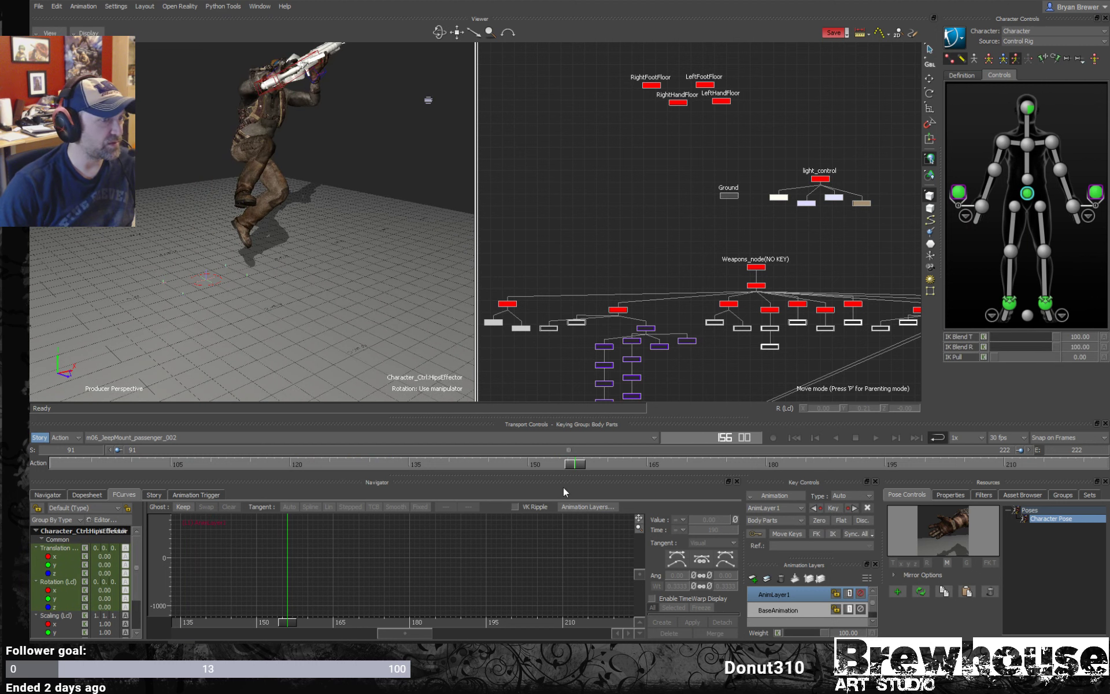
drag(579, 464, 29, 427)
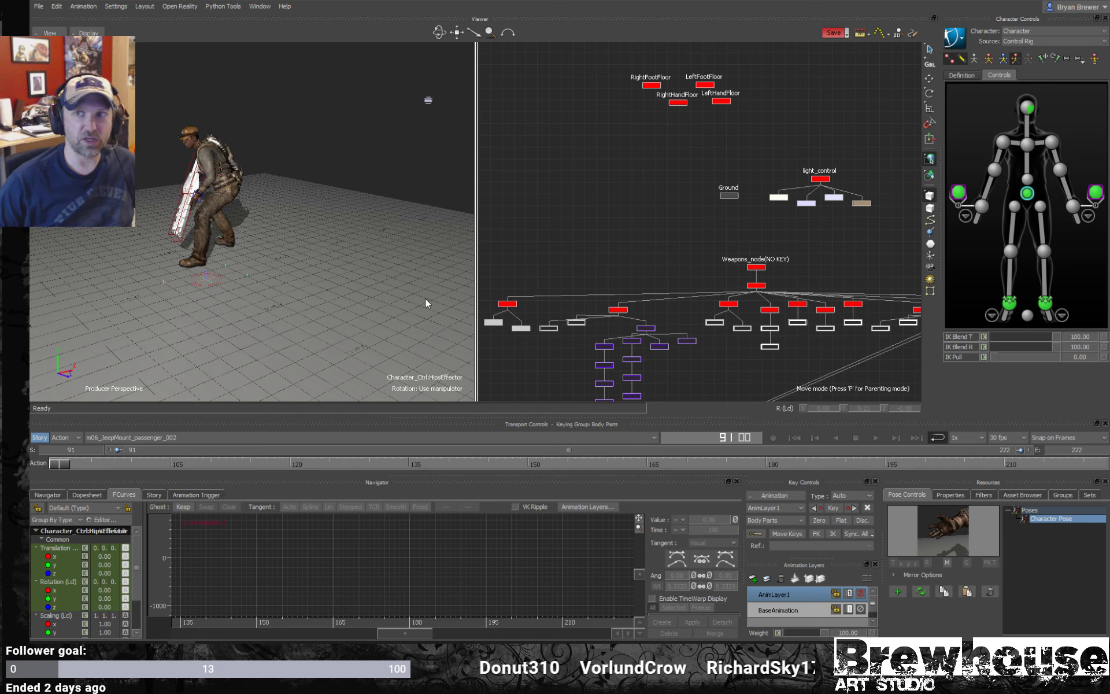
click(989, 60)
ctrl+shift+drag(436, 227, 267, 260)
key(f)
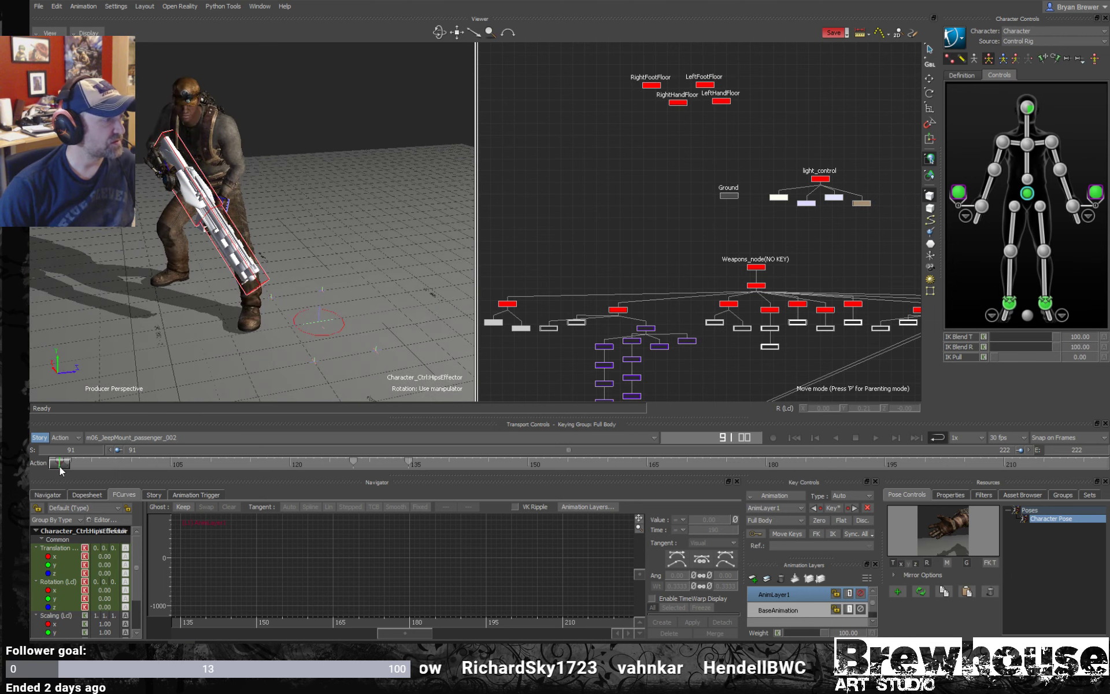
- Go to frame 108 and set the head effector's IK Blend R to 0.00
drag(58, 466, 206, 478)
ctrl+shift+drag(262, 321, 337, 317)
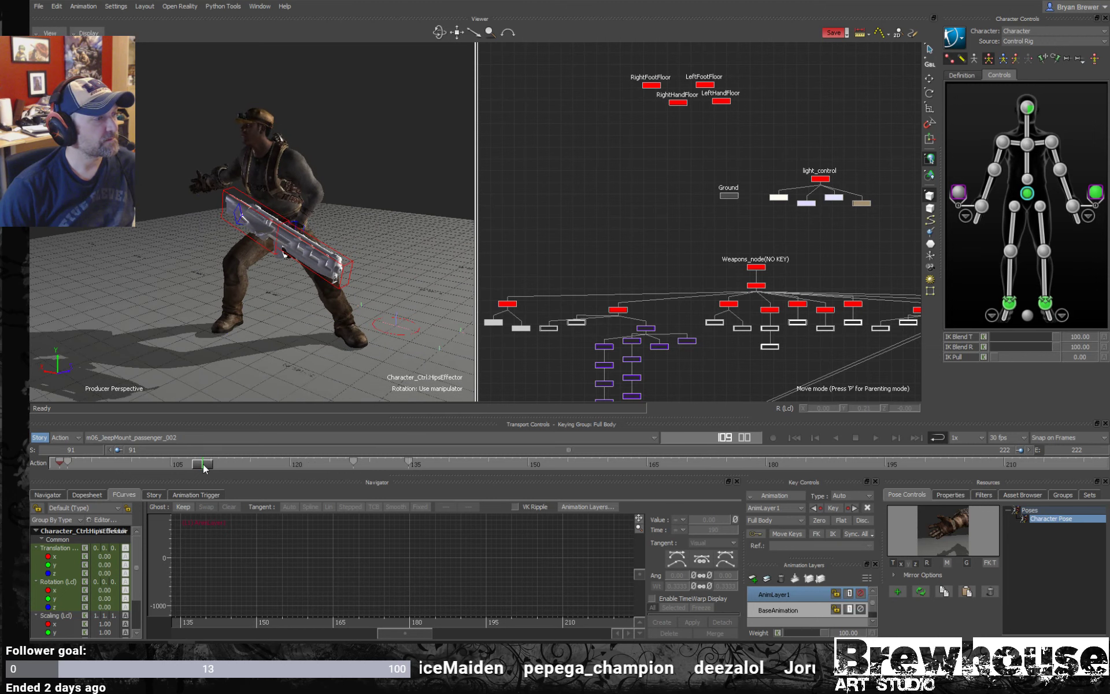
mouse_move(203, 464)
mouse_down()
mouse_move(260, 466)
mouse_move(81, 479)
mouse_move(218, 468)
mouse_up()
drag(272, 370, 335, 368)
drag(230, 463, 195, 462)
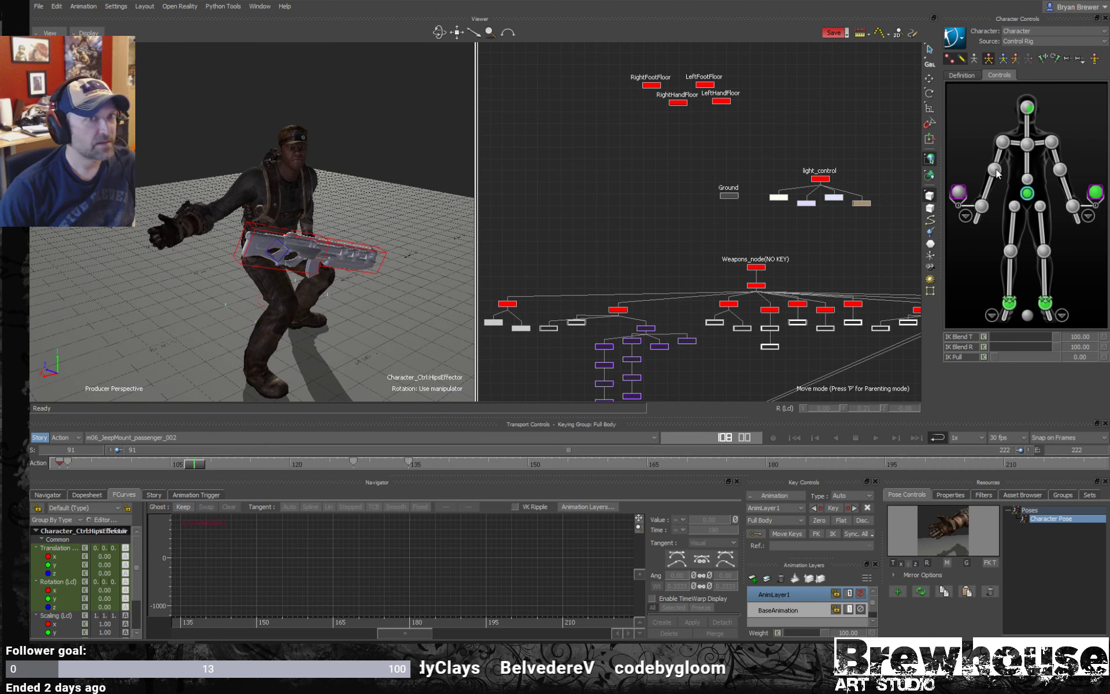
drag(397, 266, 306, 177)
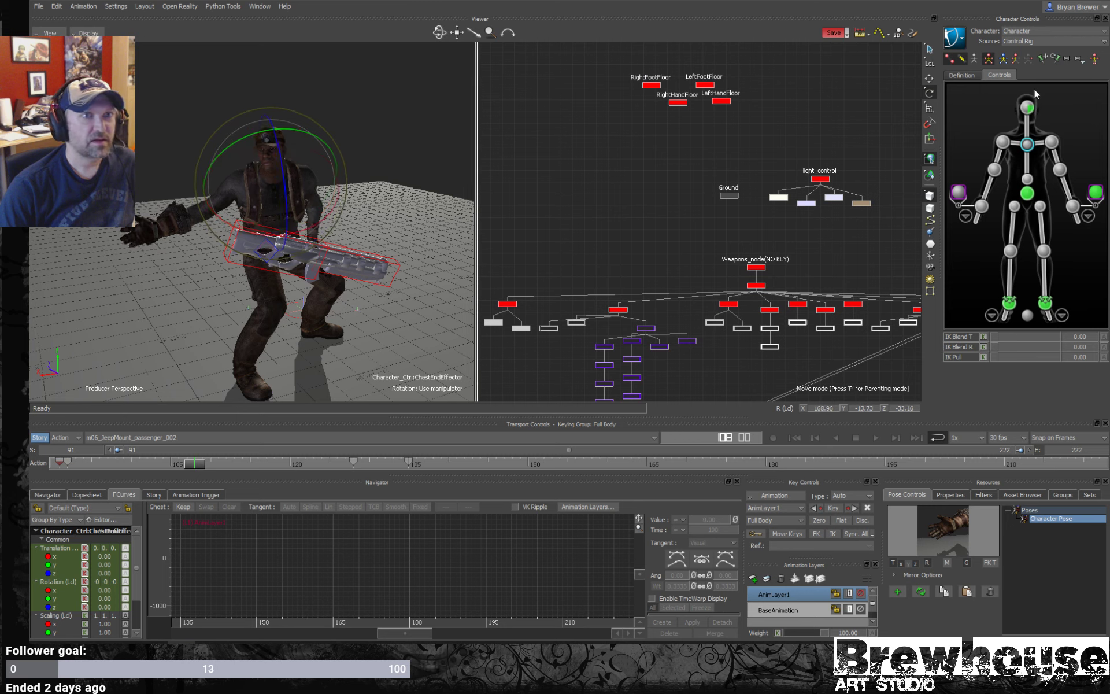
click(1029, 111)
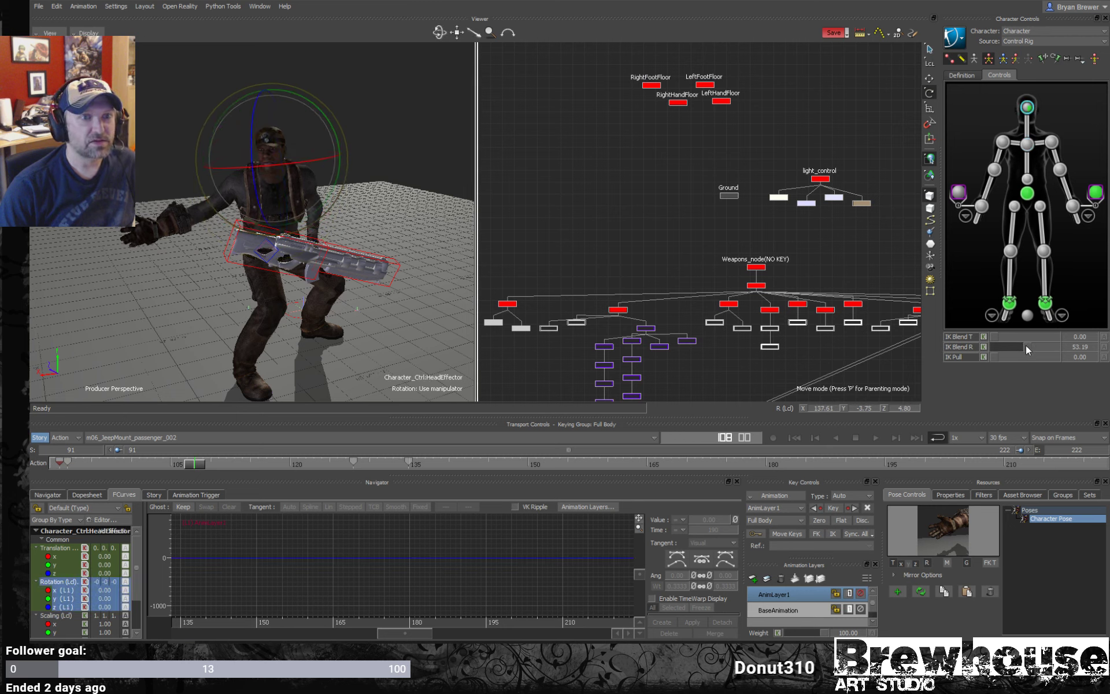
drag(1026, 345, 970, 346)
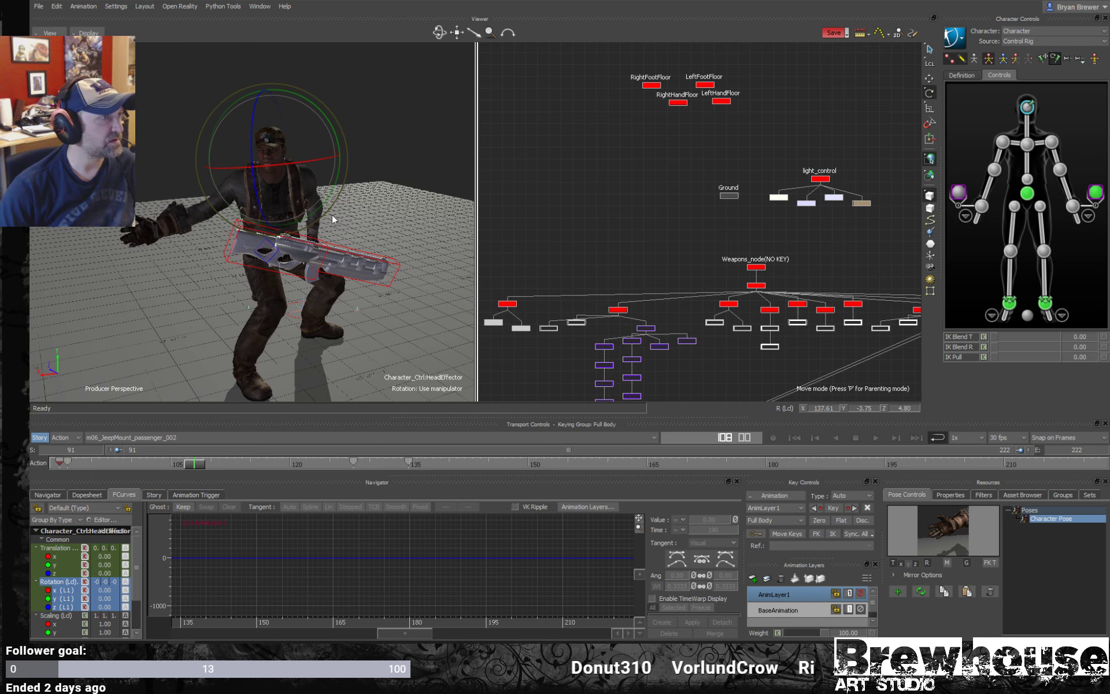
- Rotate the chest effector to about 152.15, -23.74, -36.93 and key it at frame 108, and add a zero key at frame 120
click(1029, 145)
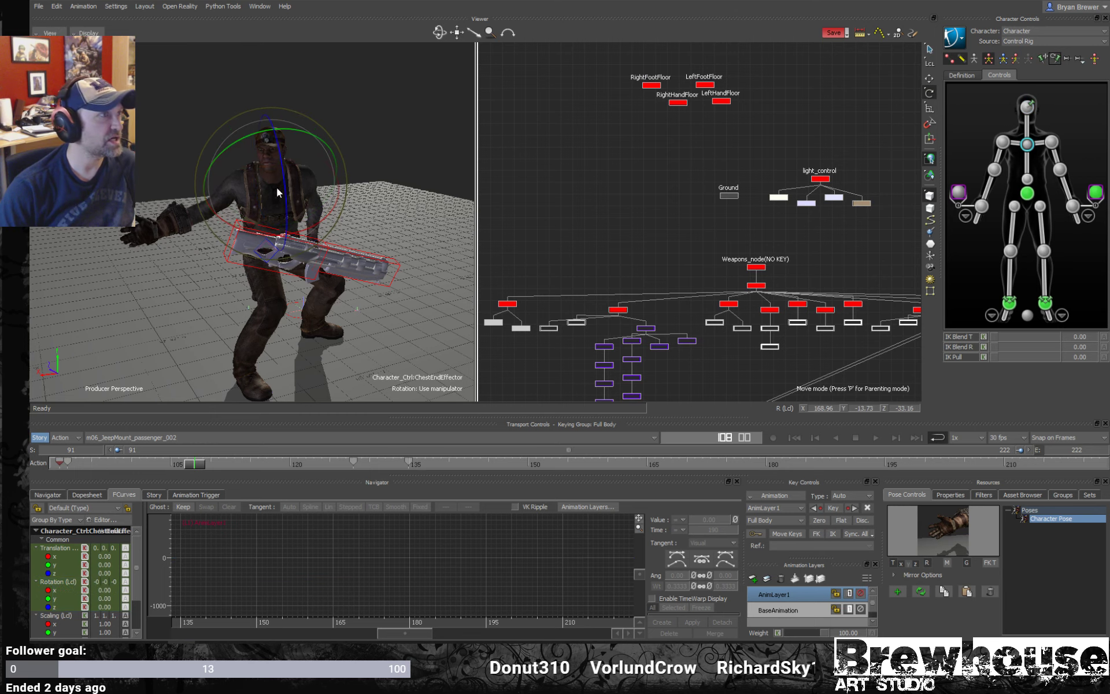
drag(289, 191, 261, 441)
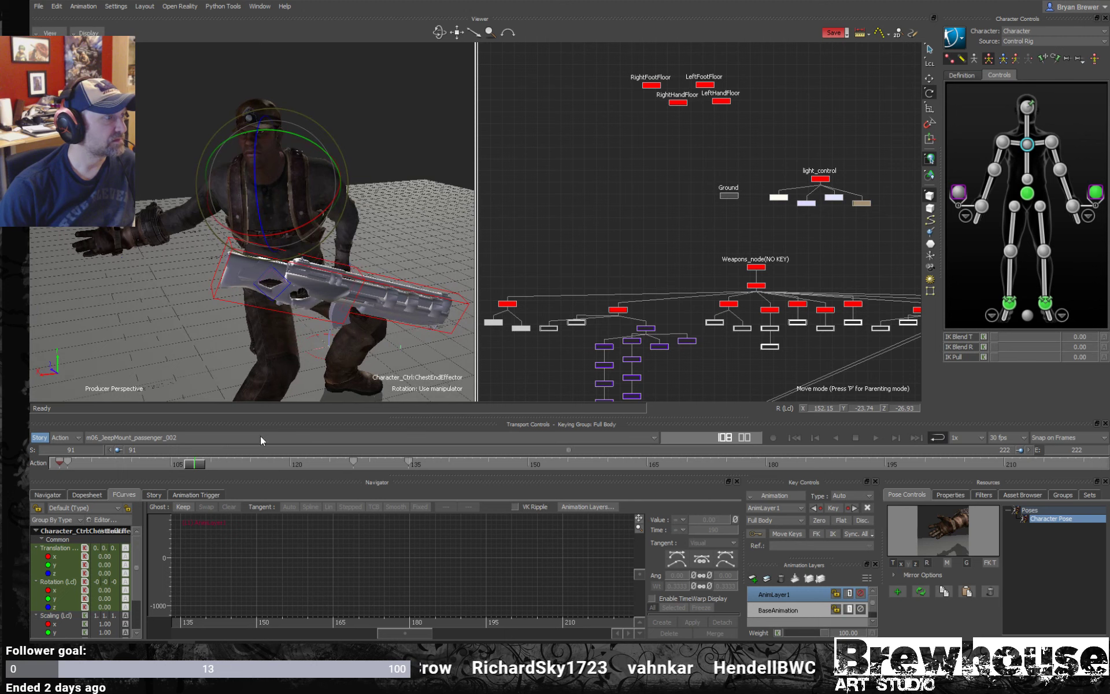
drag(193, 465, 292, 465)
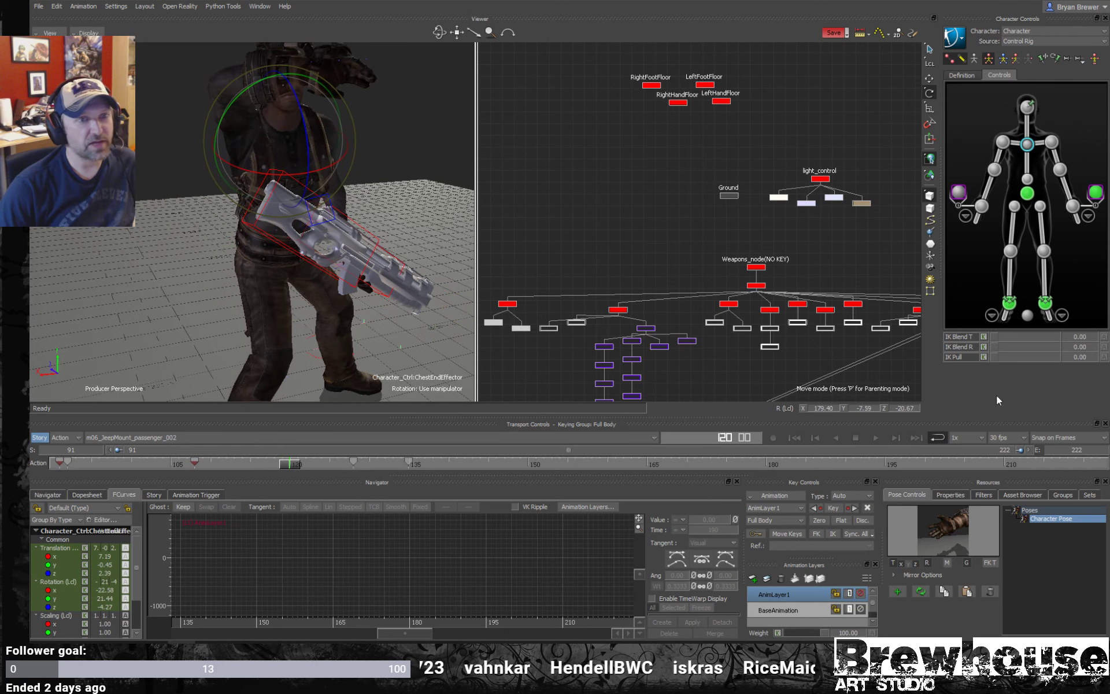
click(824, 521)
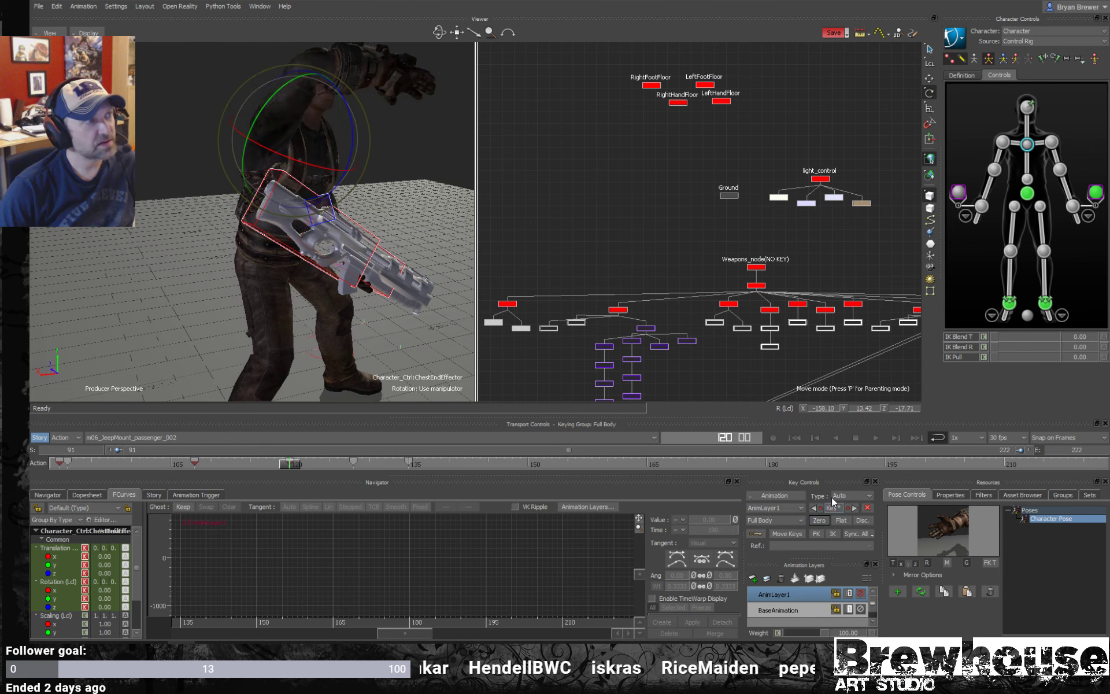
- Play the animation back from the beginning to review the chest adjustment
click(385, 314)
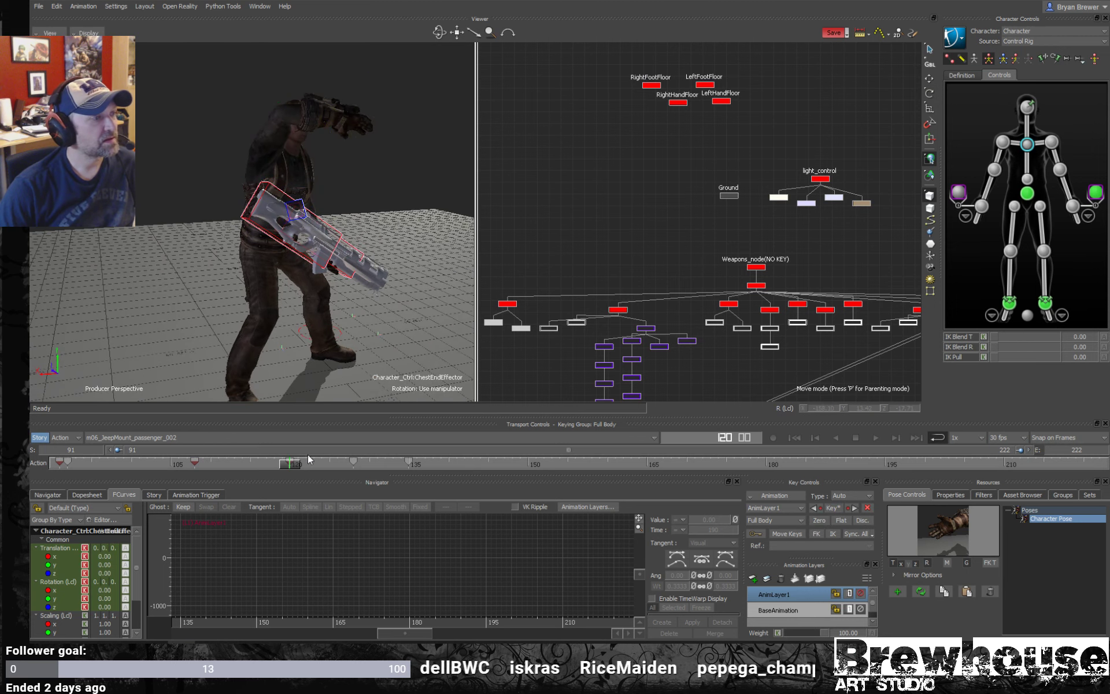
drag(282, 464, 81, 476)
key(space)
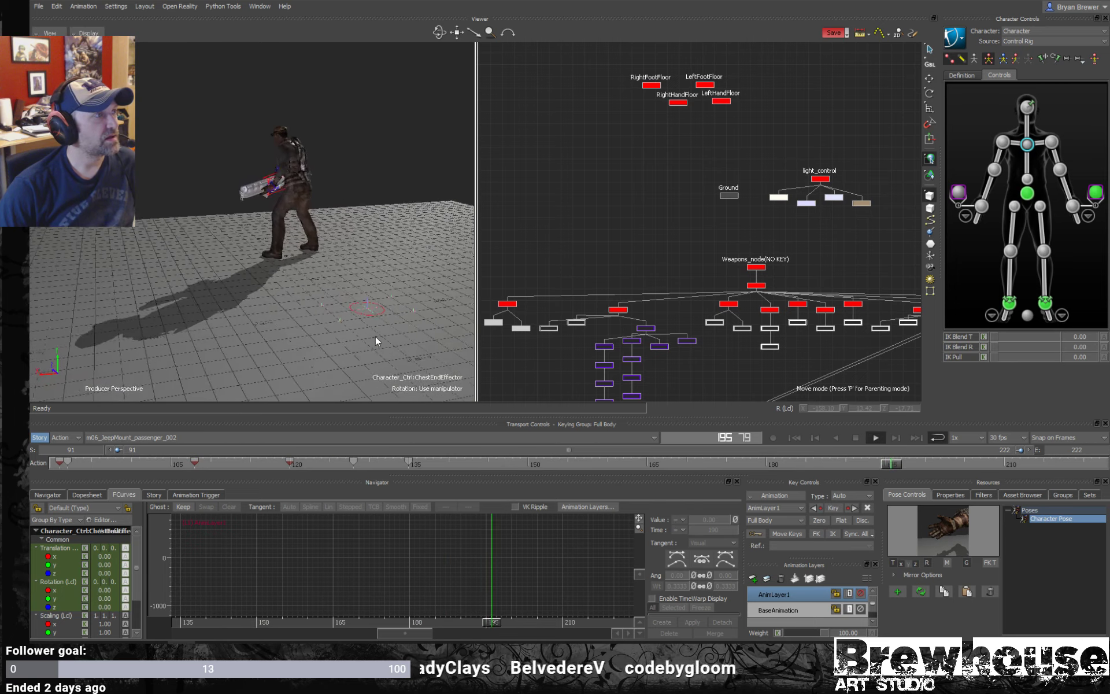
key(space)
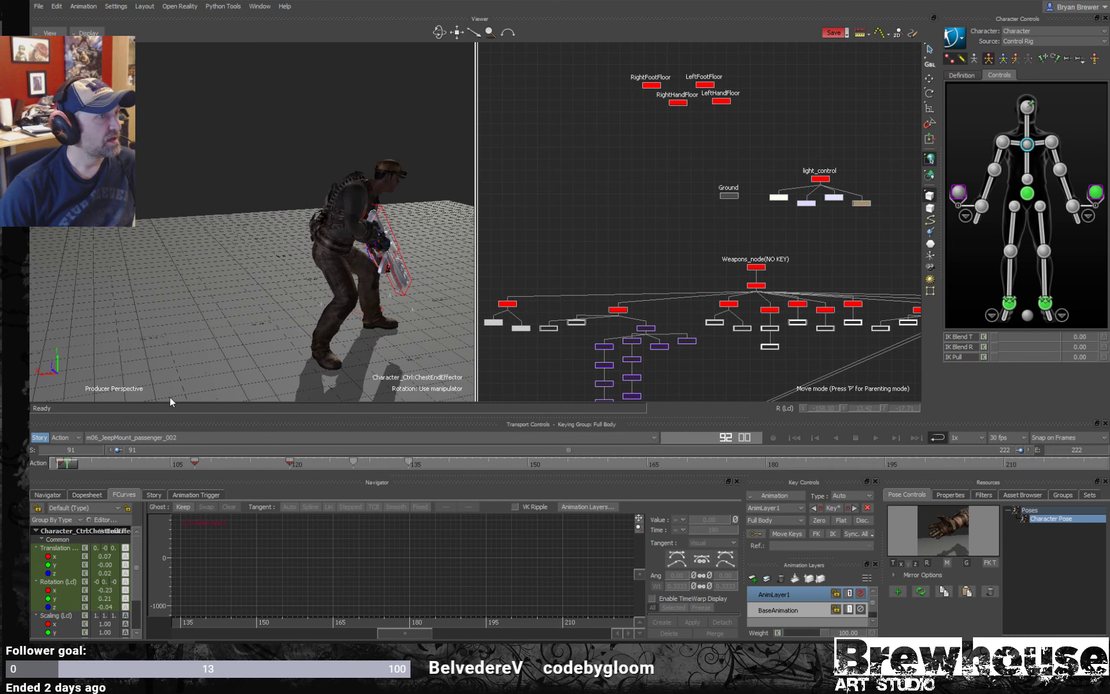
- Display only the models and replay the animation to check the soldier's body movement without the rig
ctrl+shift+drag(169, 397, 269, 321)
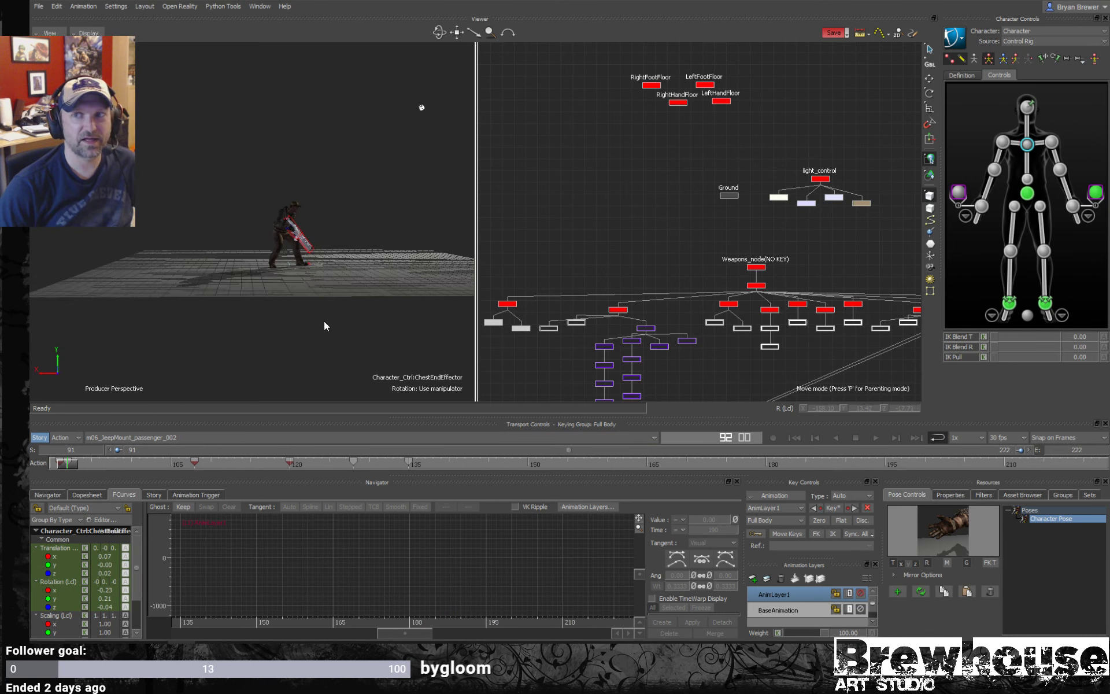
key(ctrl+a)
key(space)
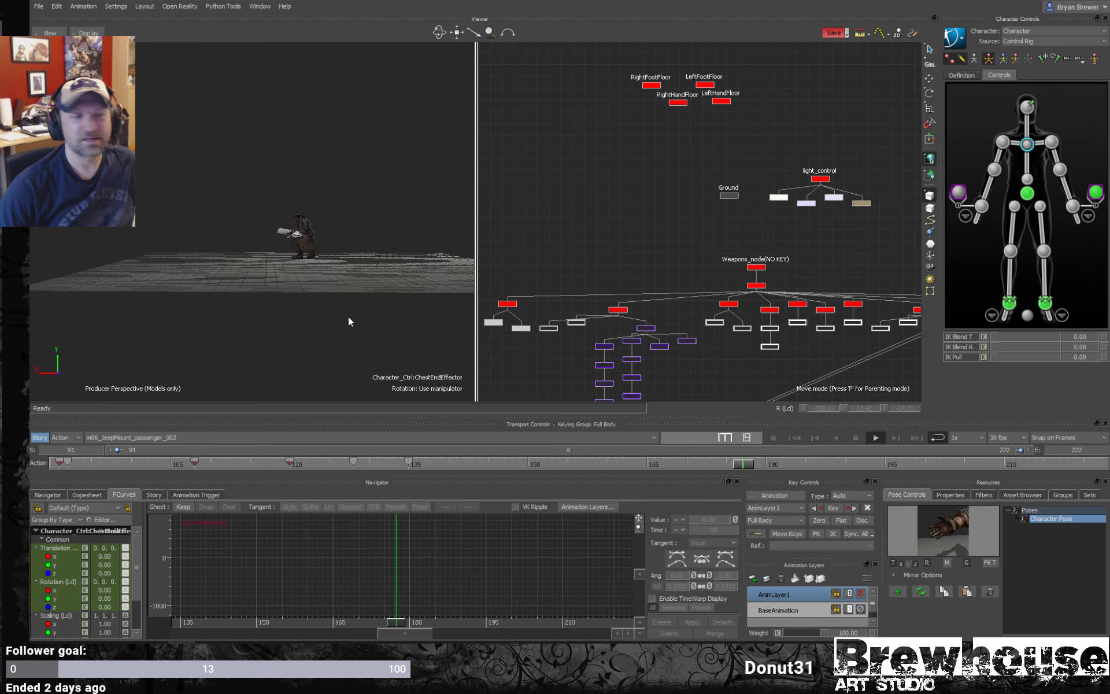
ctrl+shift+drag(348, 317, 317, 310)
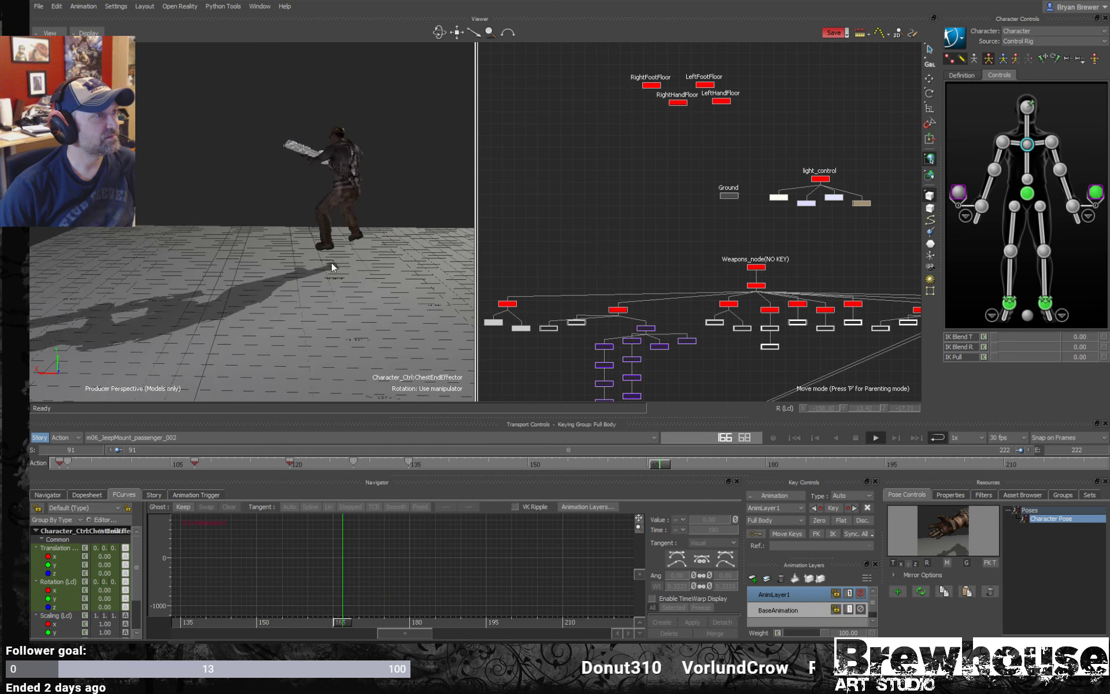
key(space)
drag(256, 462, 178, 471)
key(space)
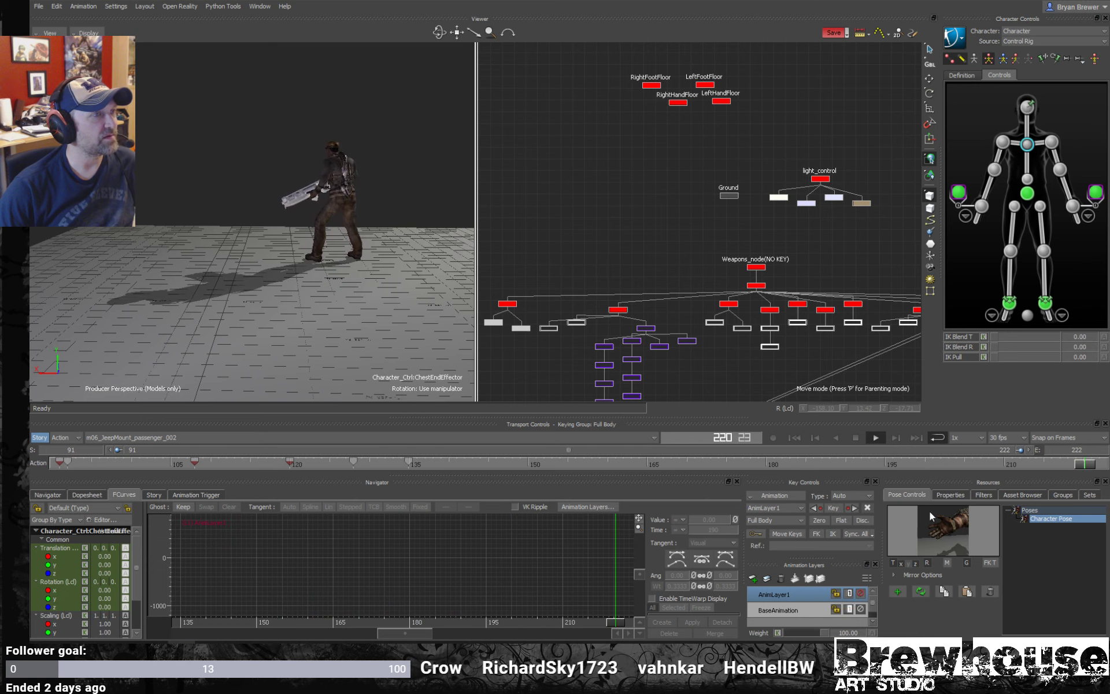
- Narrow the playback range to frames 91–124 and toggle AnimLayer1's mute to compare the motion, leaving the layer muted
drag(1021, 448, 349, 428)
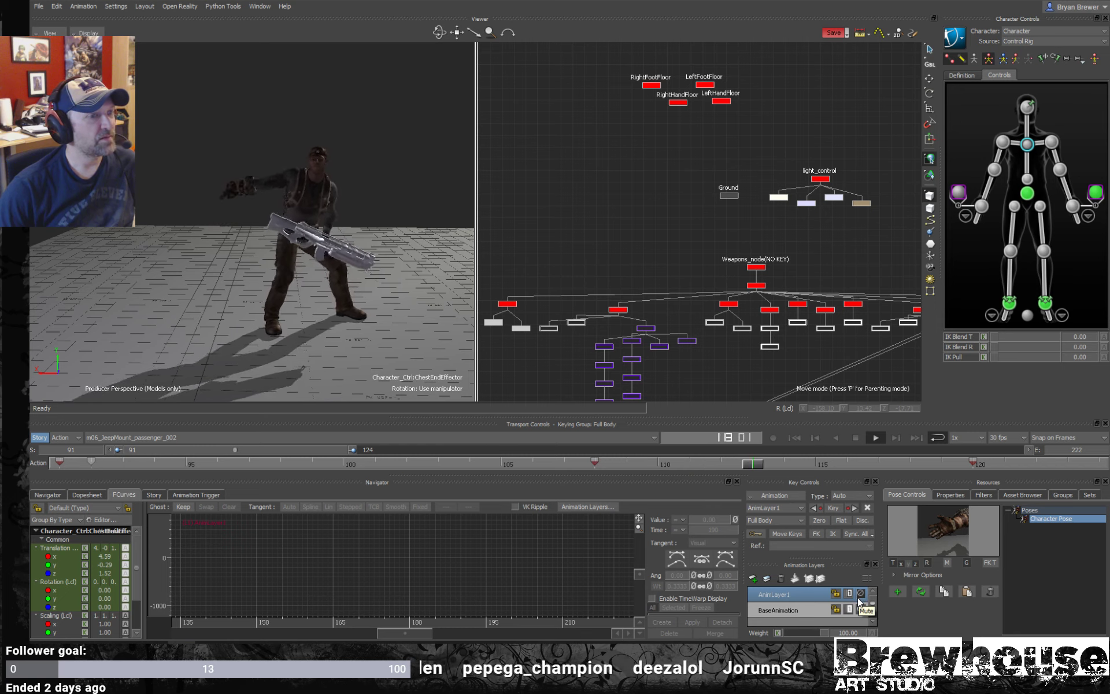
click(860, 595)
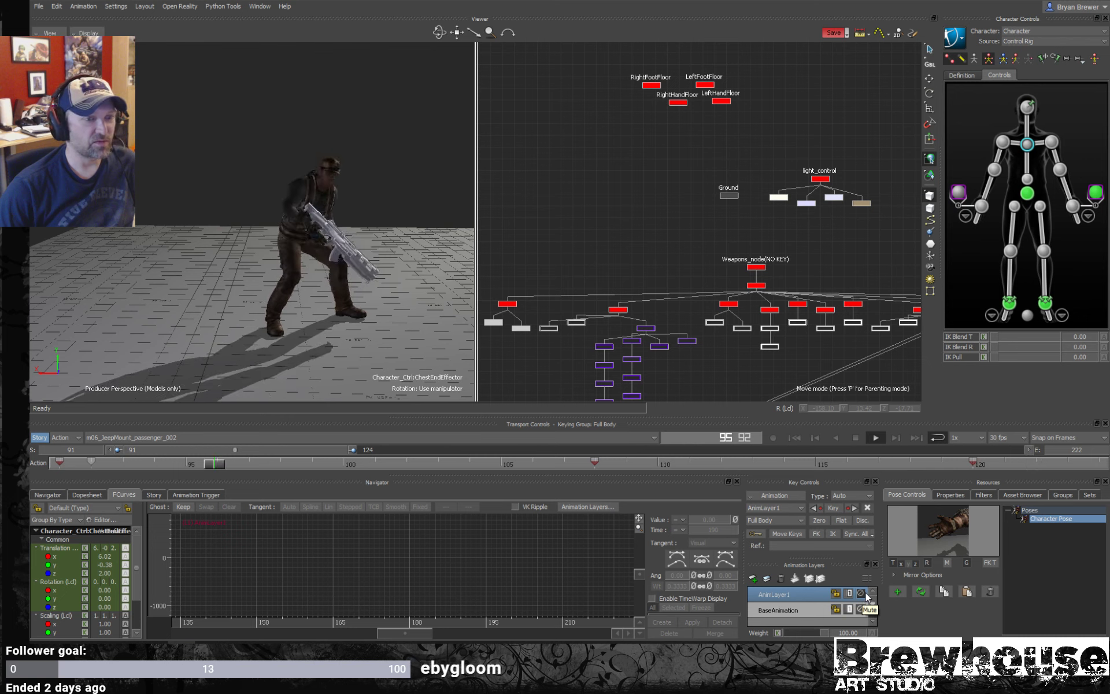
click(861, 593)
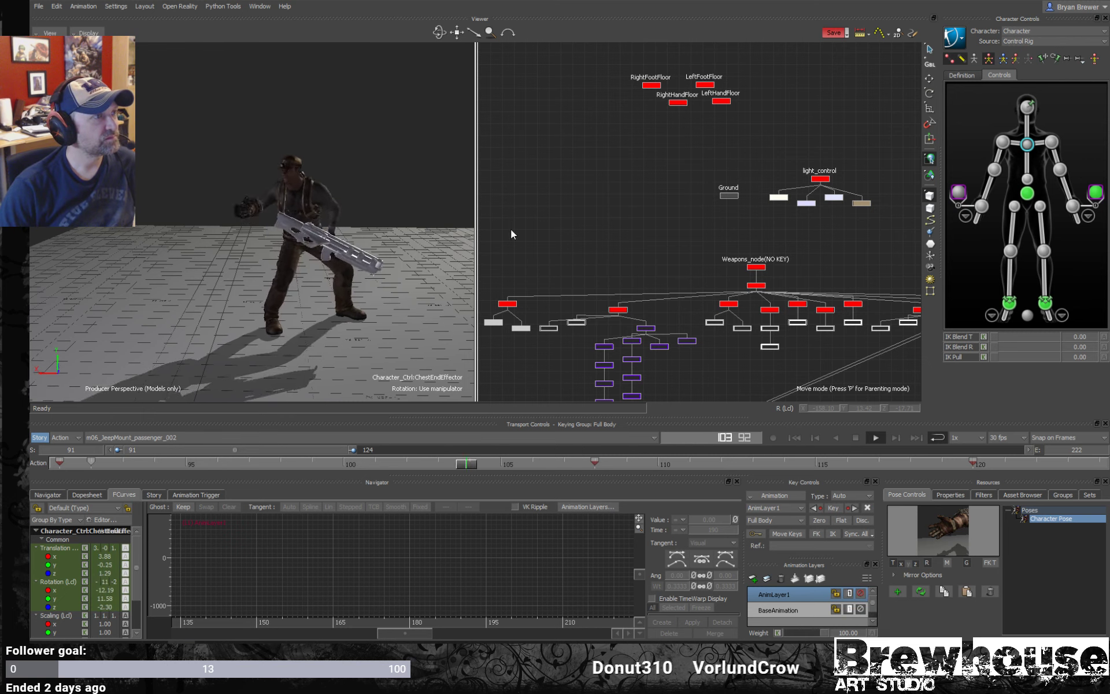
click(861, 593)
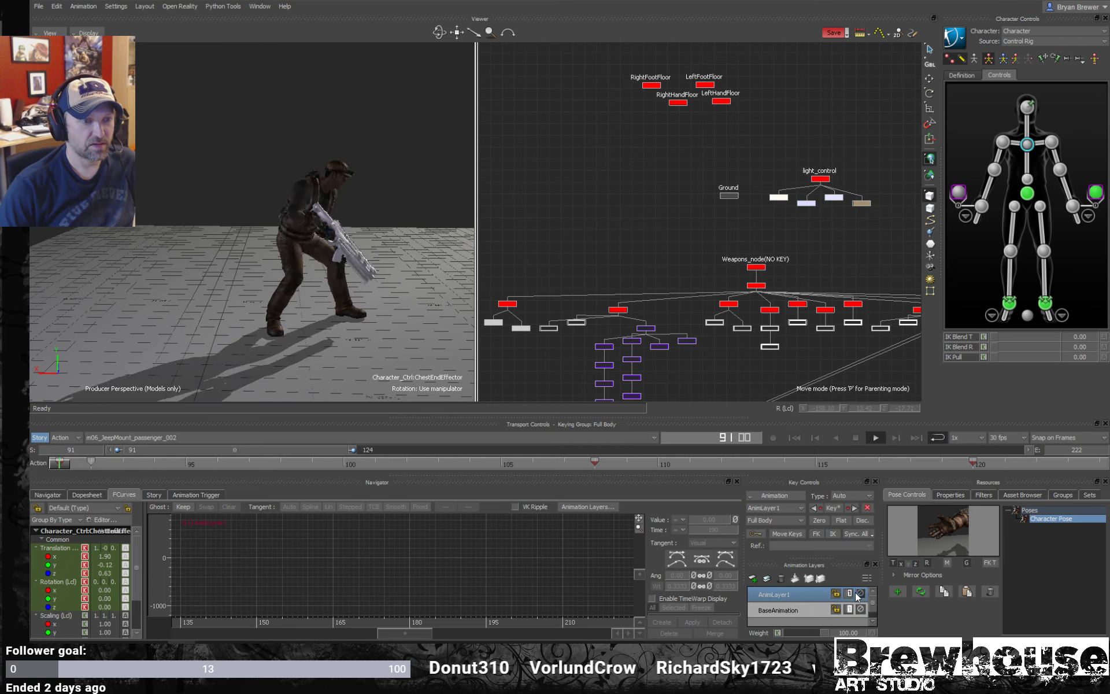
- Restore the playback range to frames 91–222 and switch to a single full-width perspective view
double_click(237, 450)
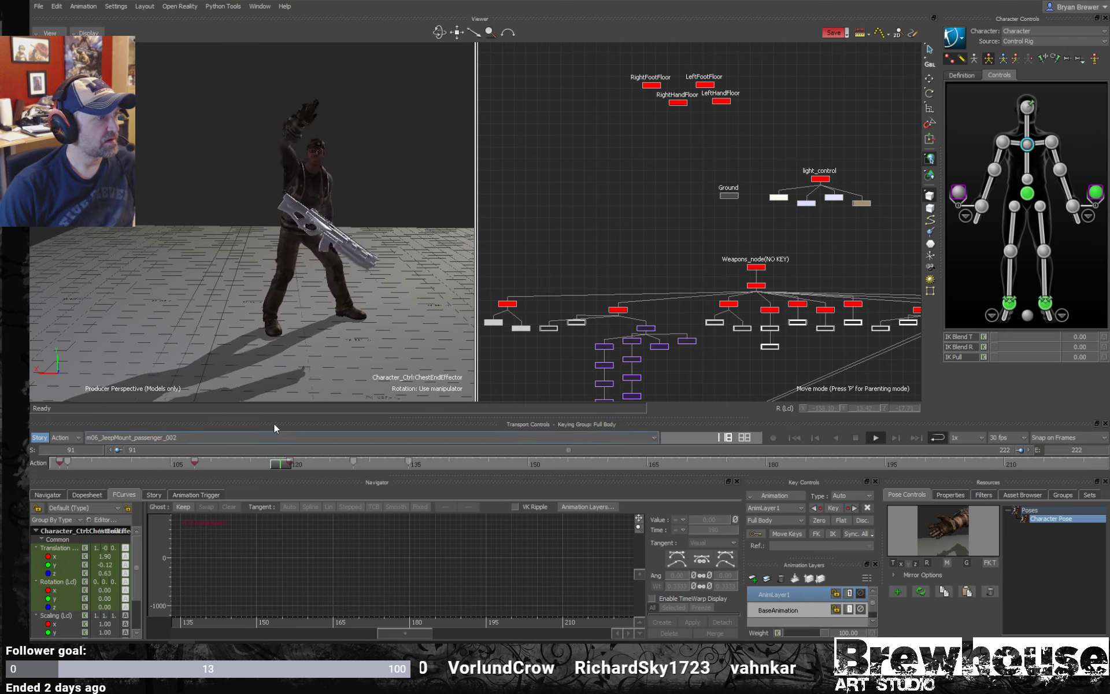
drag(342, 325, 227, 307)
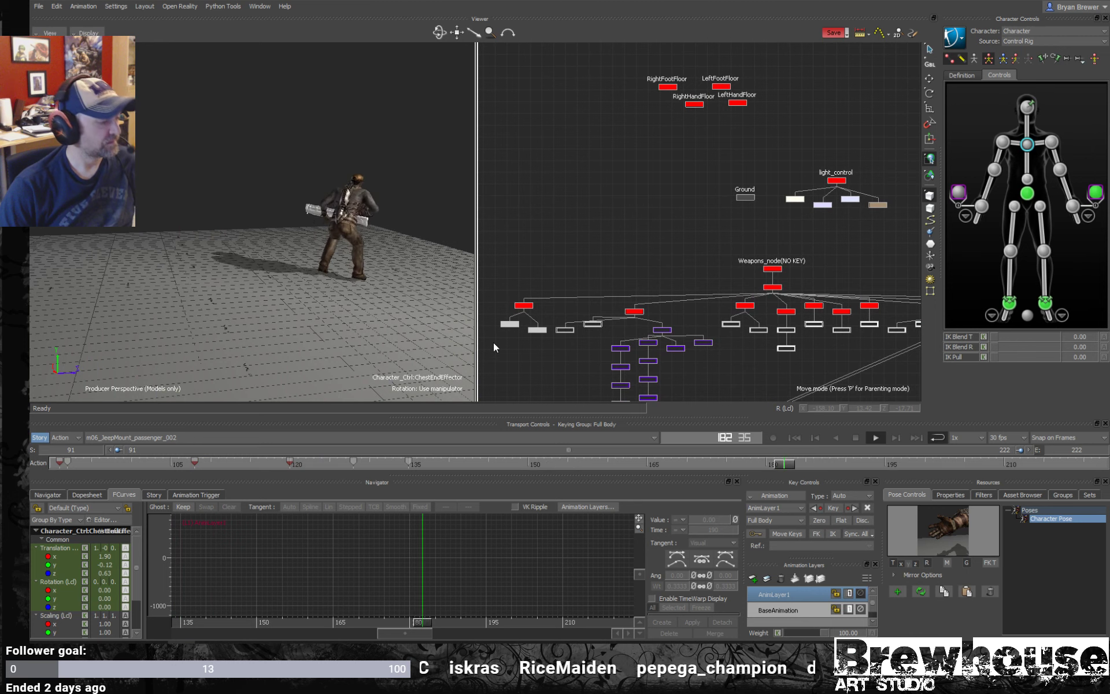
key(ctrl+shift+1)
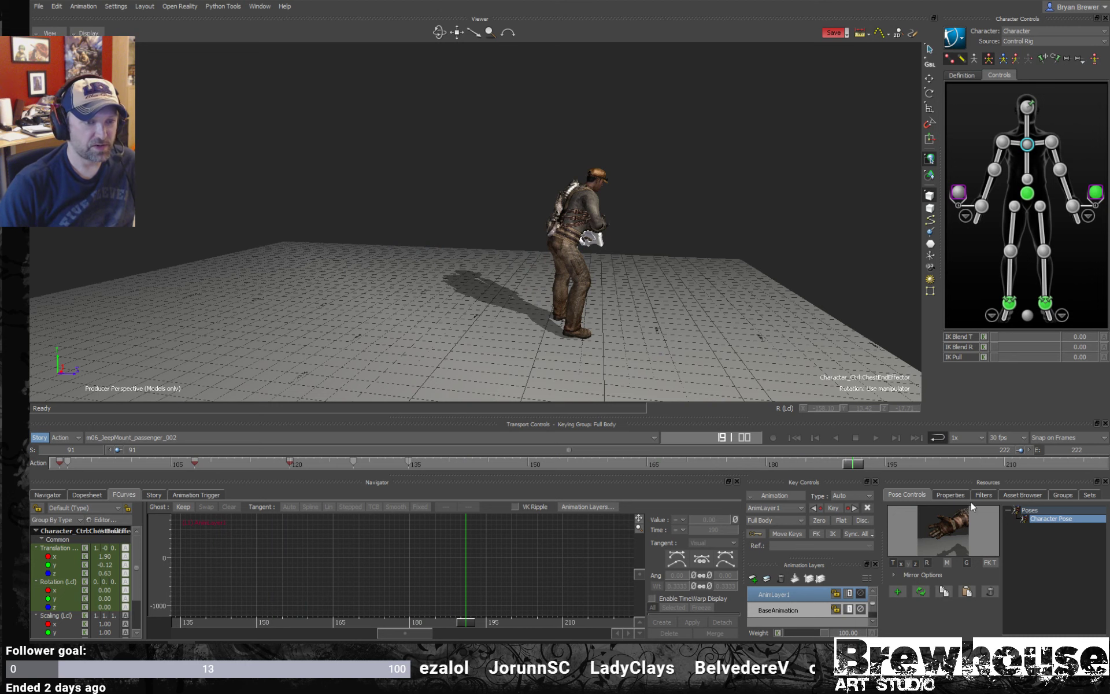
- Add a Cube from the Elements templates in the asset library to the floor near the soldier
click(952, 496)
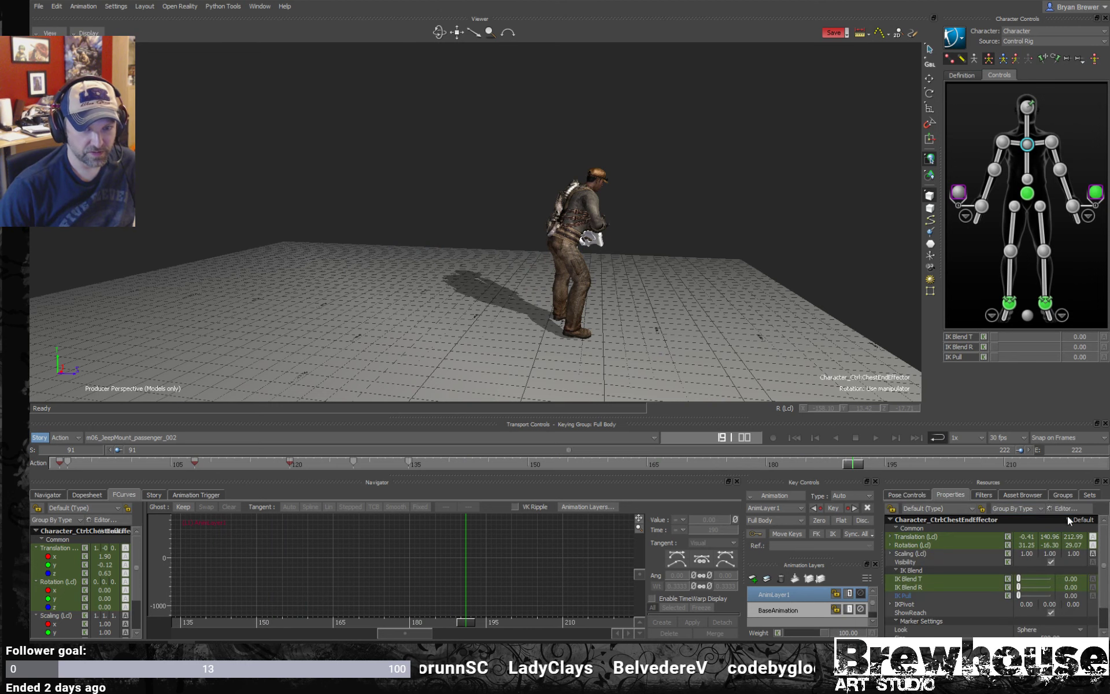
click(1024, 495)
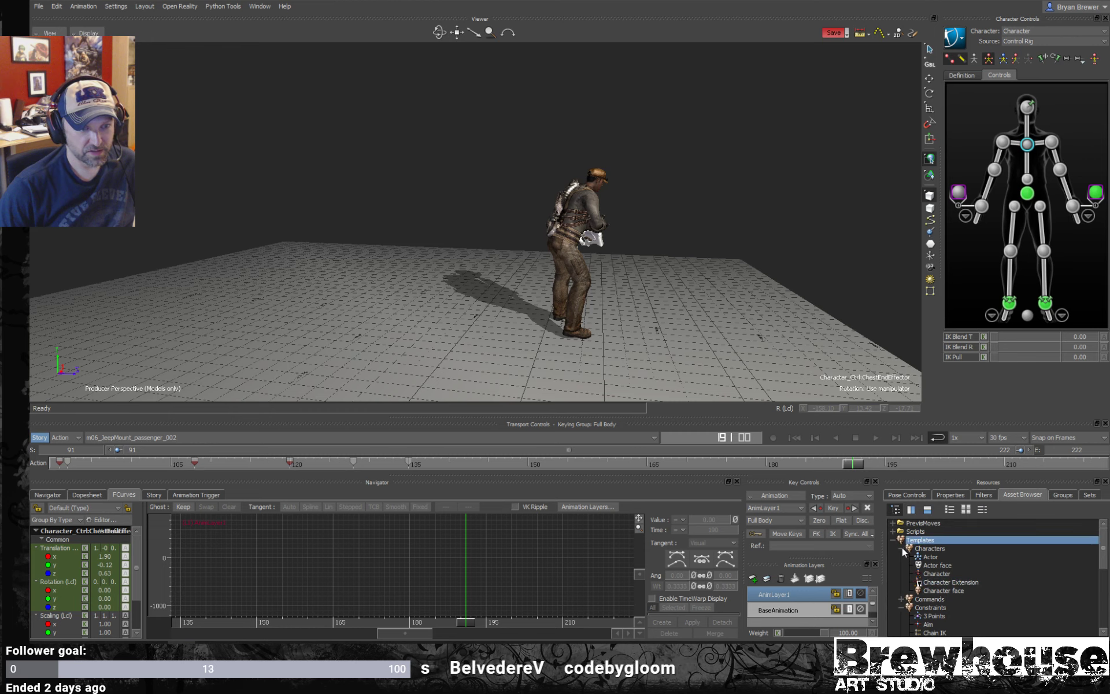
click(902, 565)
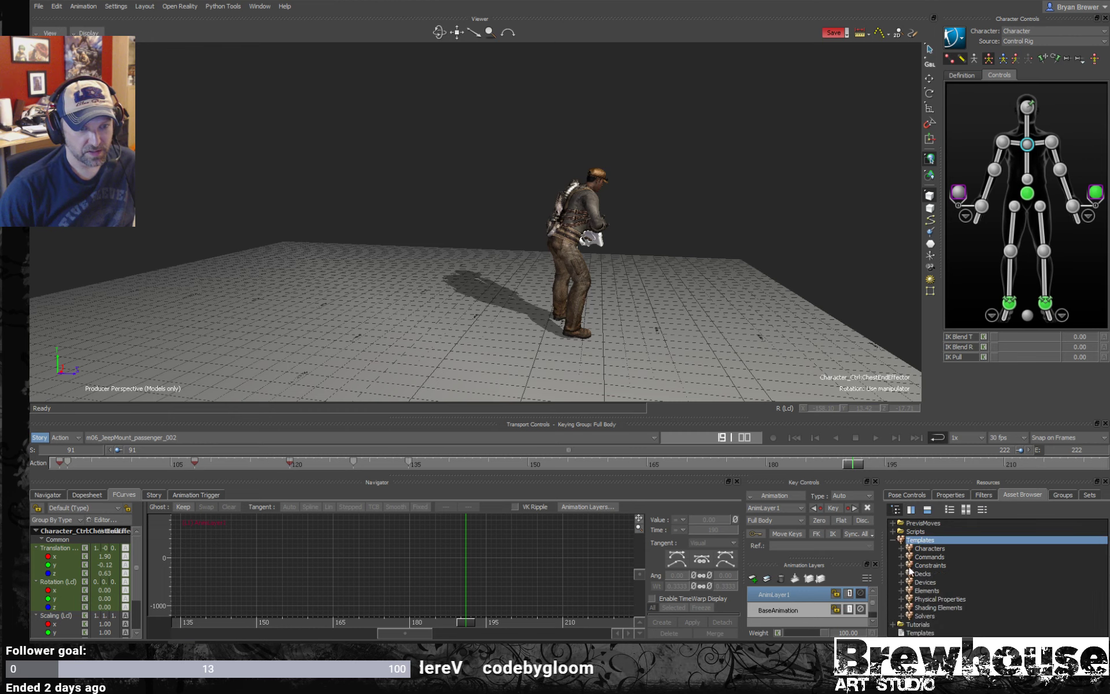
click(902, 590)
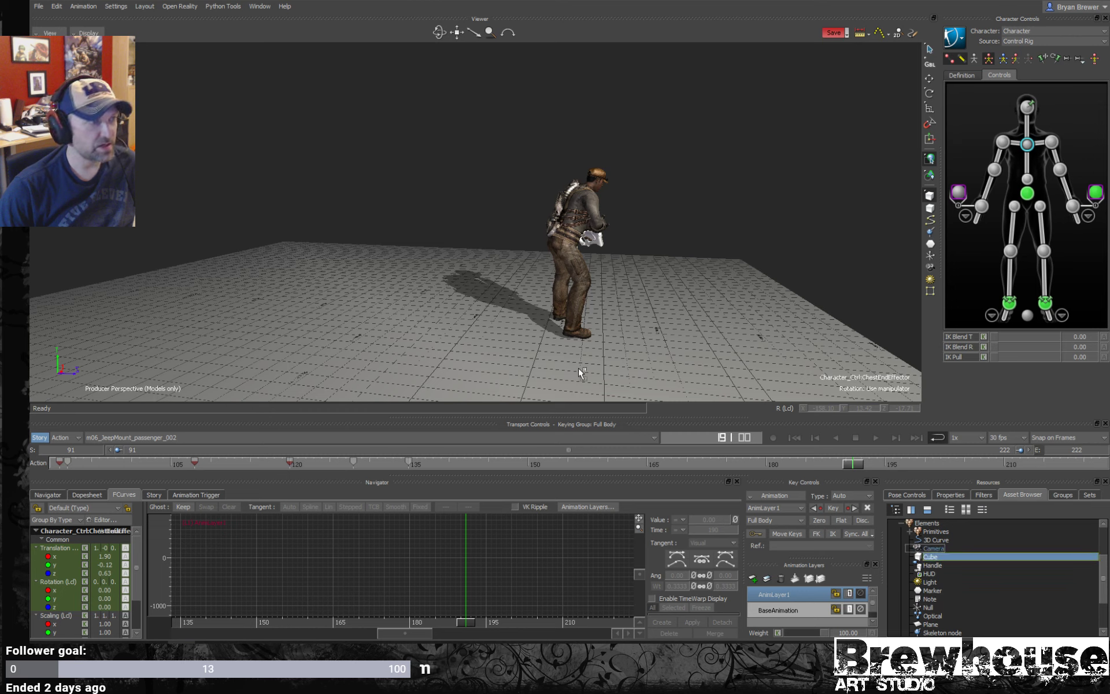
drag(482, 304, 481, 303)
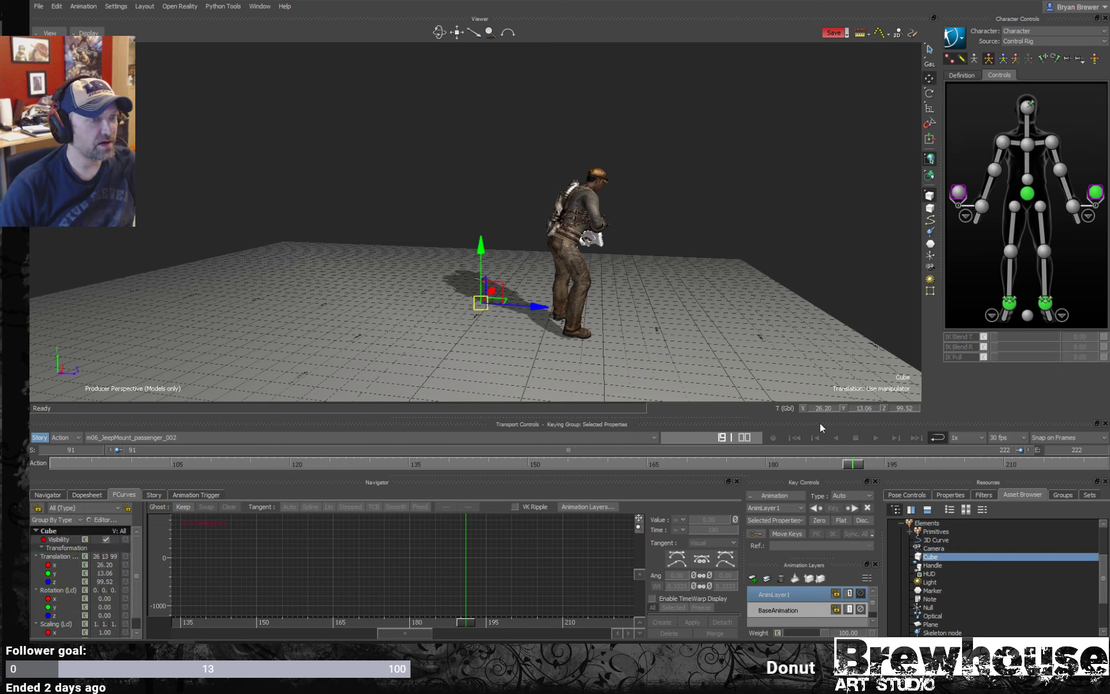
- Place the cube at the scene origin (0, 0, 0) and scale it uniformly to about 8.29
text(0)
key(Tab)
text(0)
key(Tab)
text(0)
key(Return)
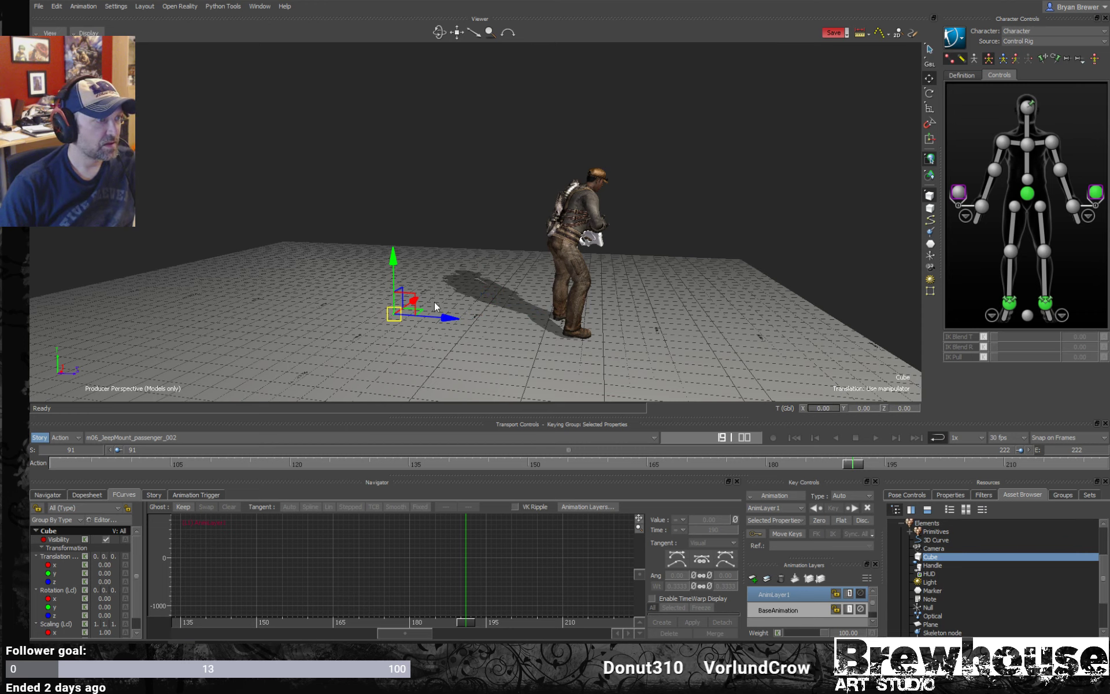
drag(394, 319, 851, 227)
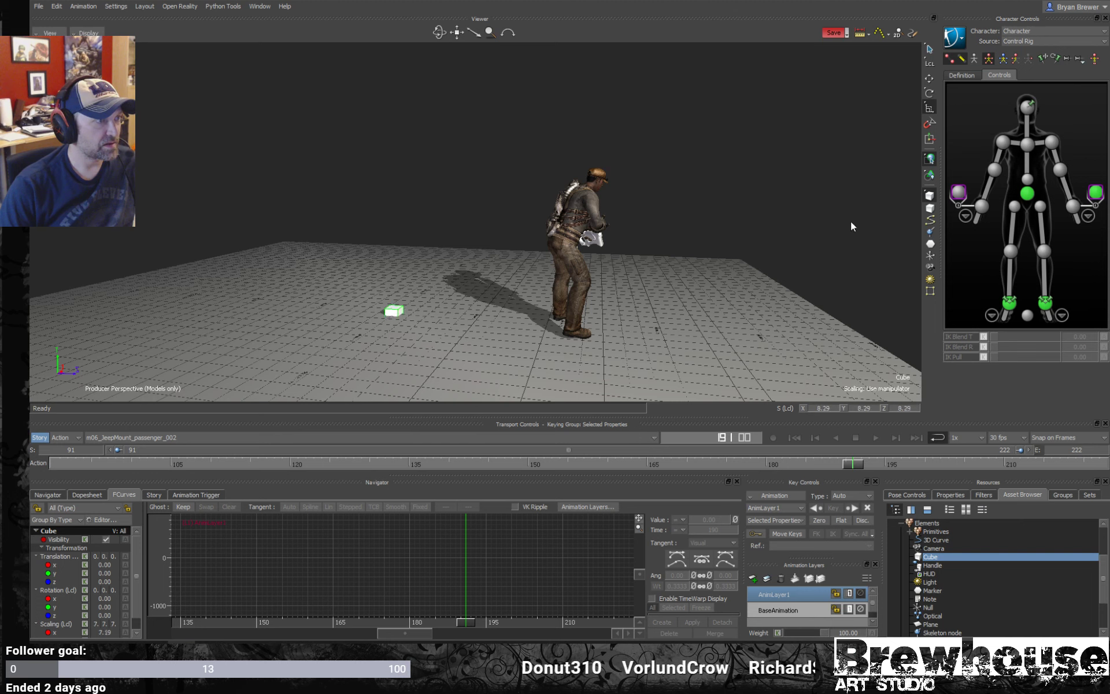
- Undo the stray scaling of the character's control rig along with the first cube, and clear the selection
click(1095, 192)
drag(772, 382, 371, 226)
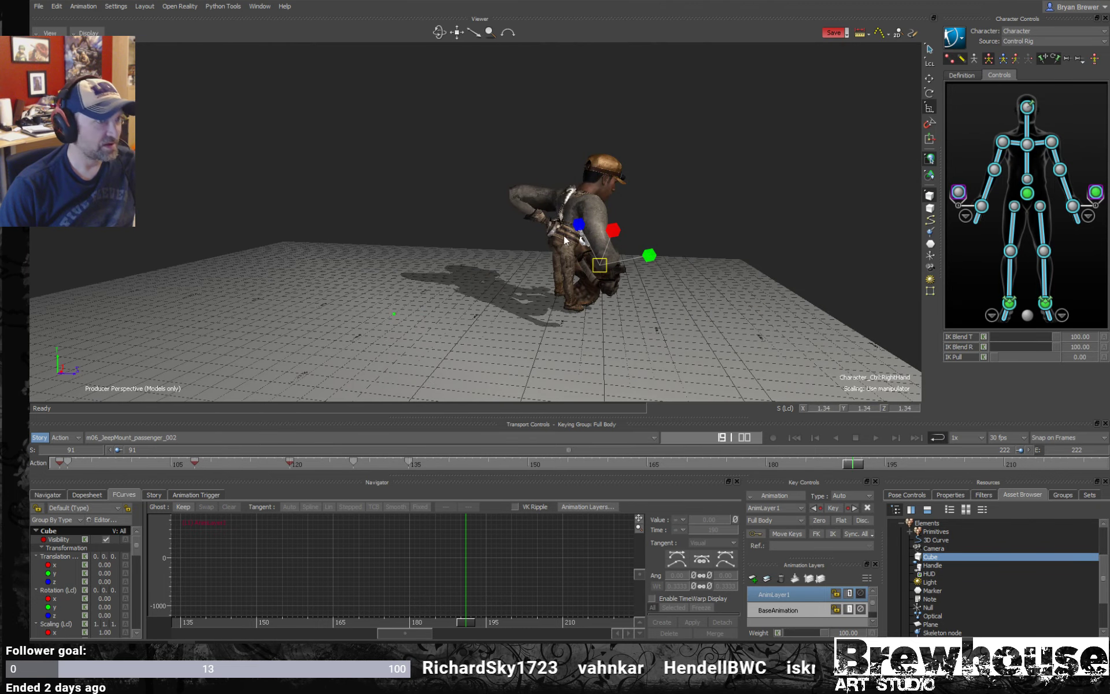
key(k)
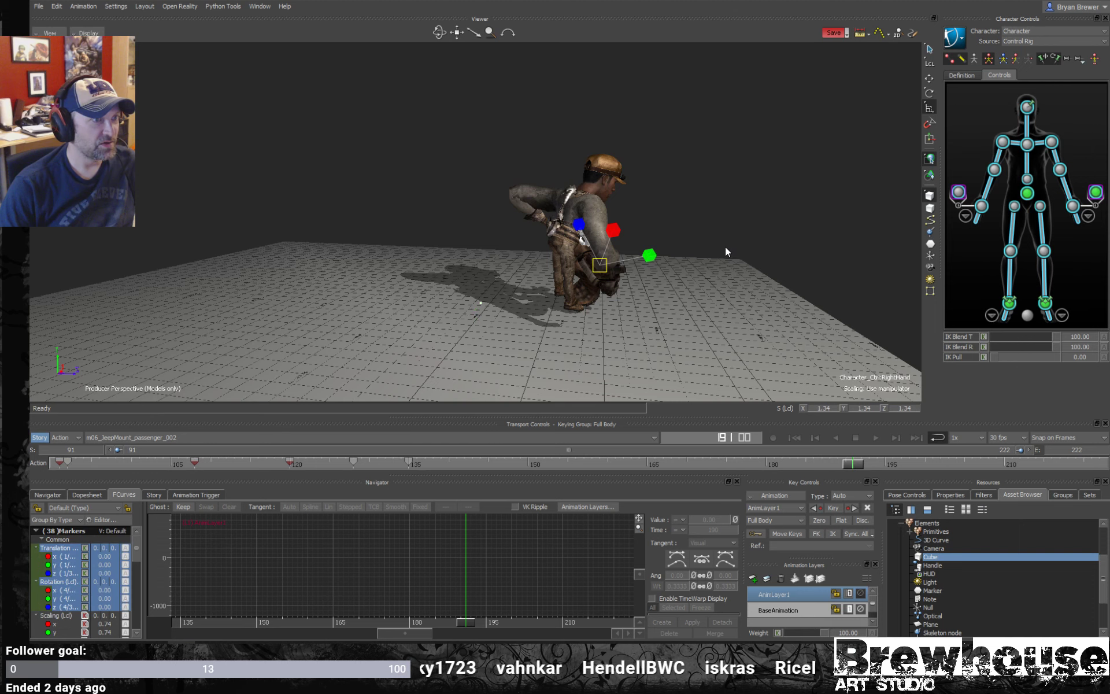
key(ctrl+z)
key(ctrl+z)
key(ctrl+z)
key(ctrl+z)
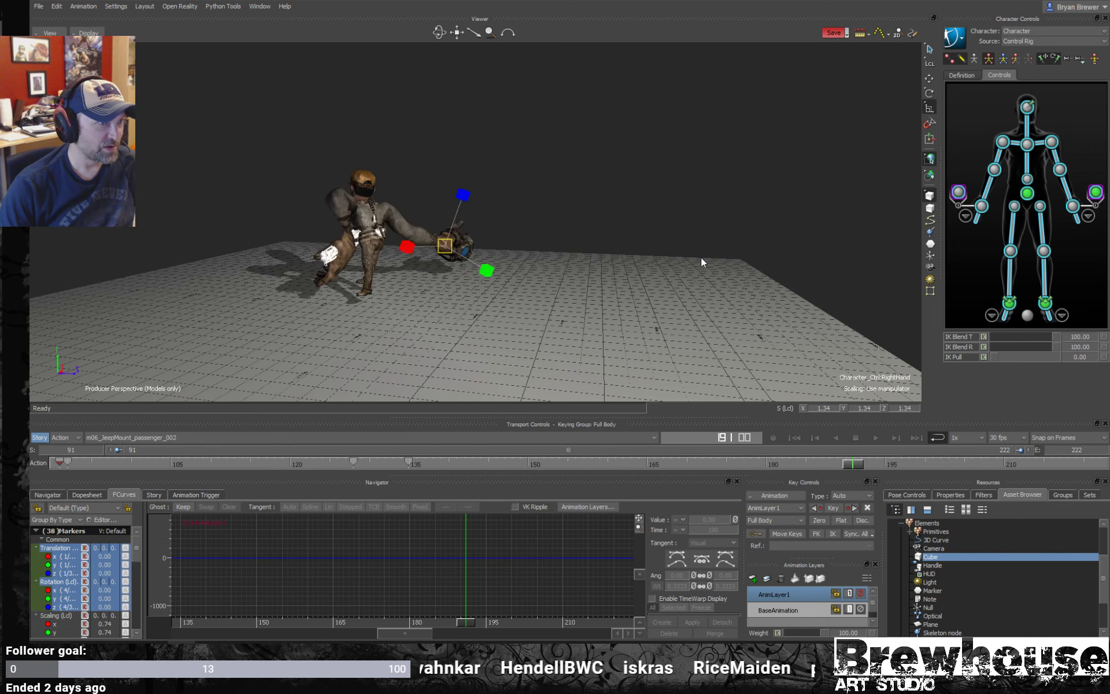
click(674, 232)
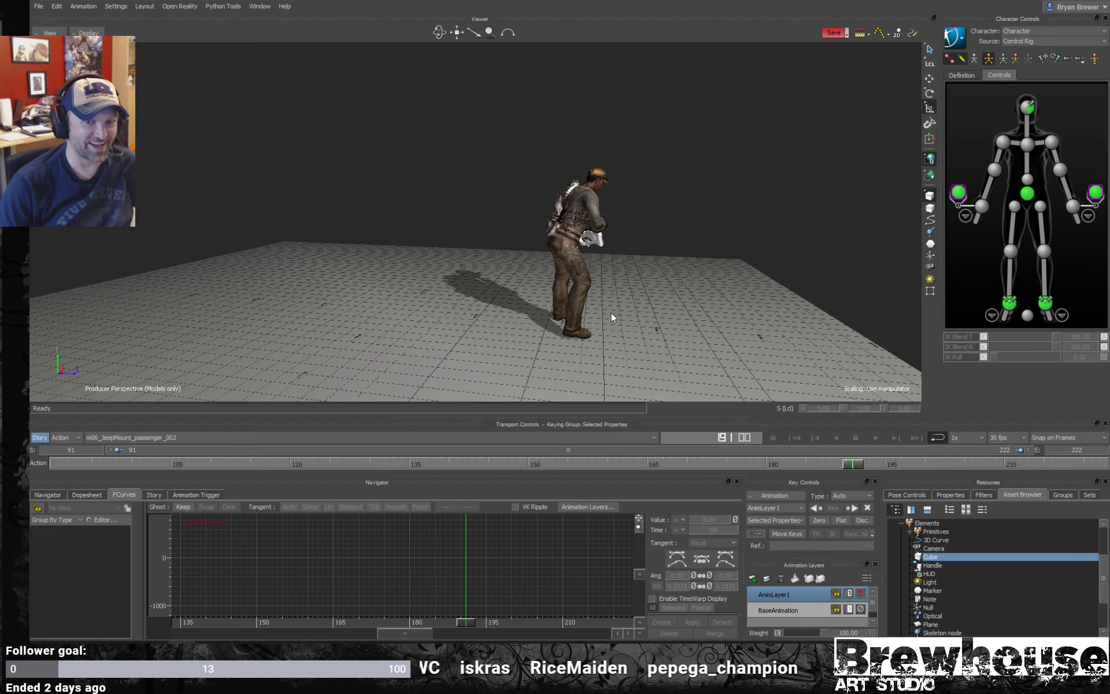
- Add a new Cube from the Elements templates to the scene beside the soldier
ctrl+shift+drag(586, 314, 624, 300)
mouse_move(613, 298)
mouse_down()
mouse_move(602, 293)
mouse_move(630, 303)
mouse_up()
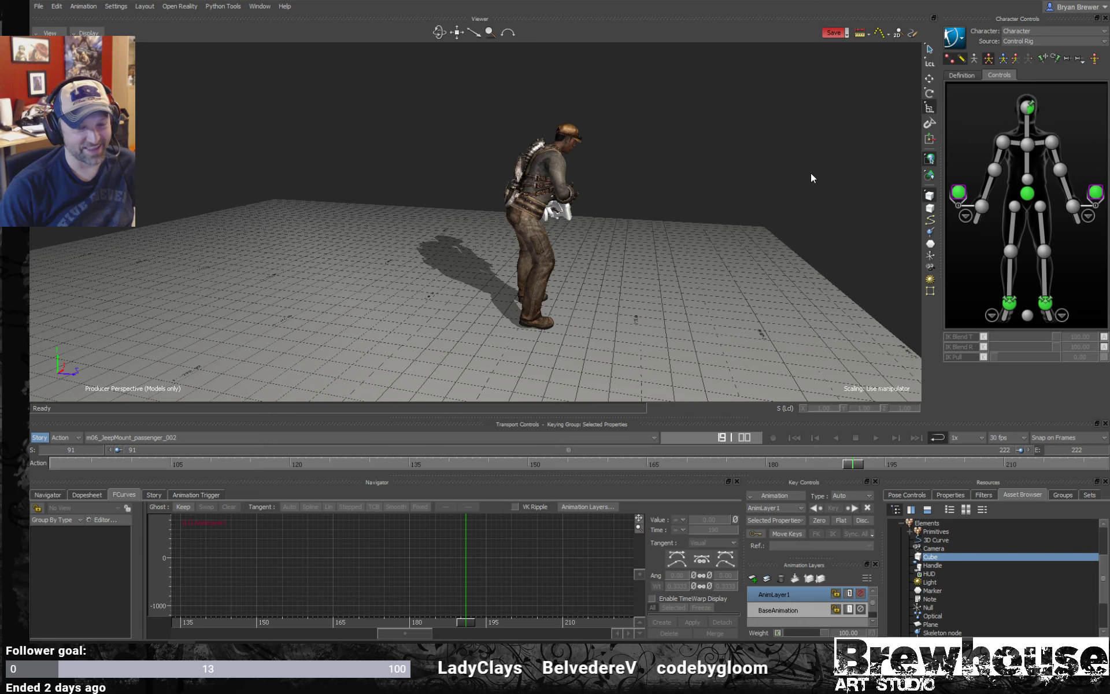
drag(811, 173, 648, 278)
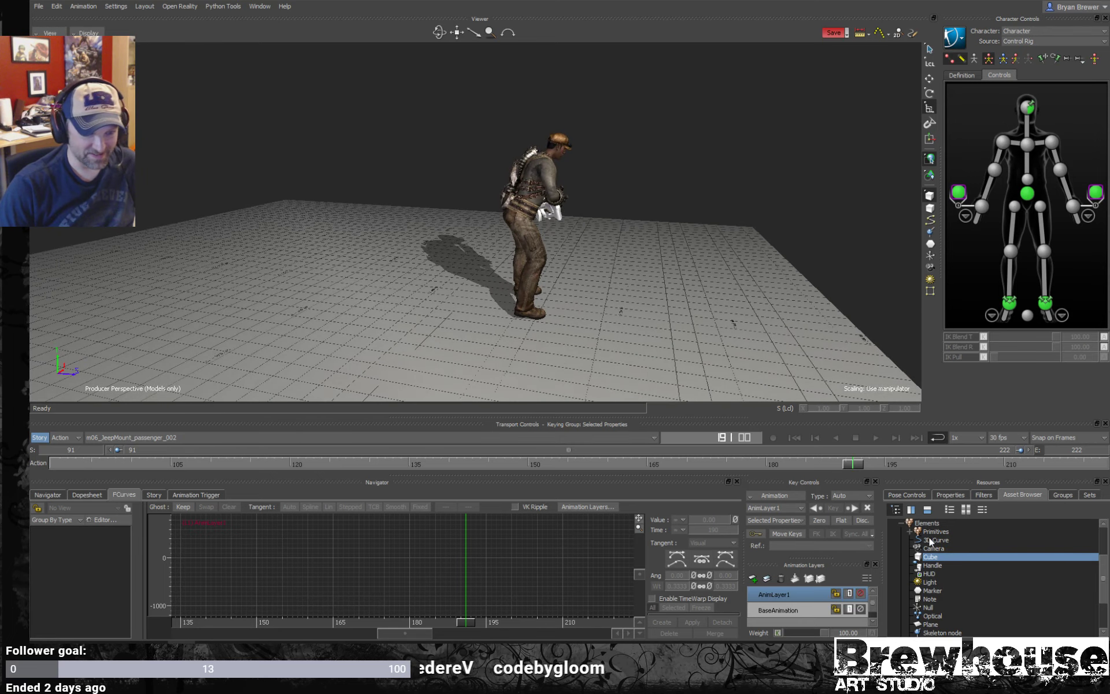
drag(930, 557, 753, 168)
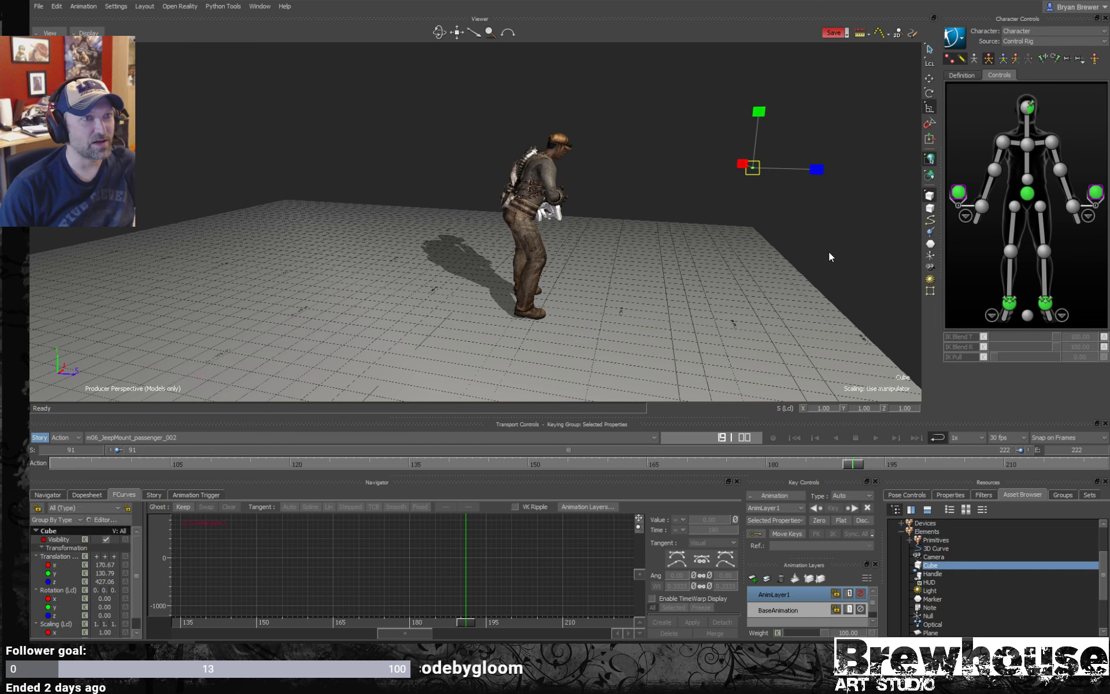
click(835, 407)
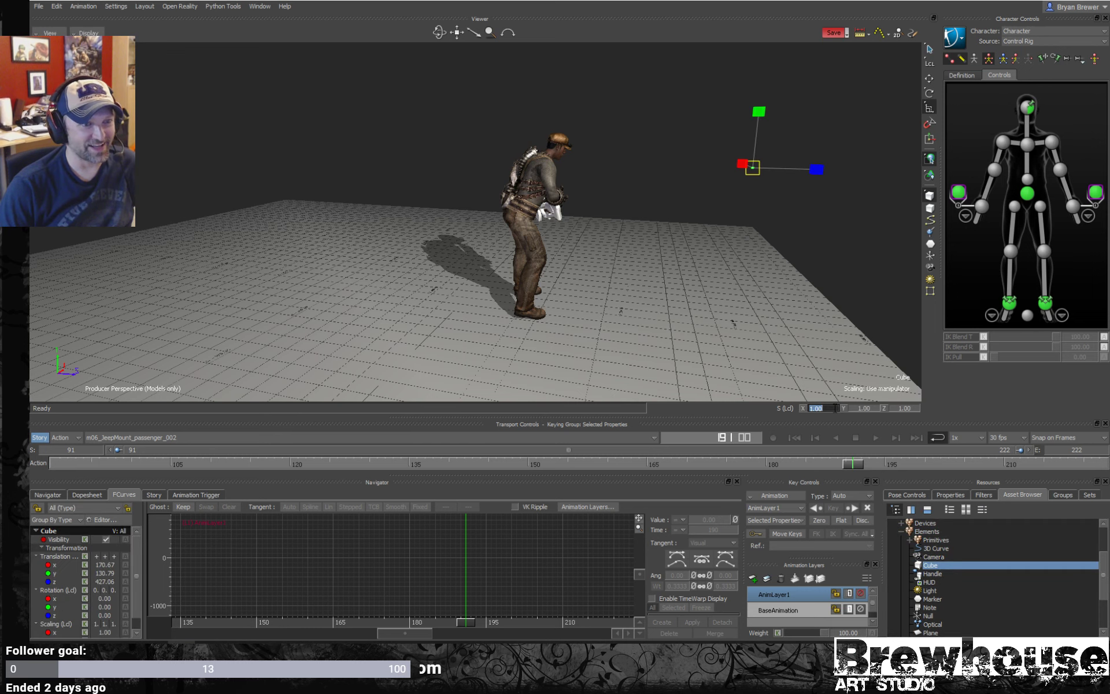
text(0)
key(Return)
- Set the new cube's global translation to 0, 0, 0 to place it at the scene origin
ctrl+shift+drag(797, 225, 837, 234)
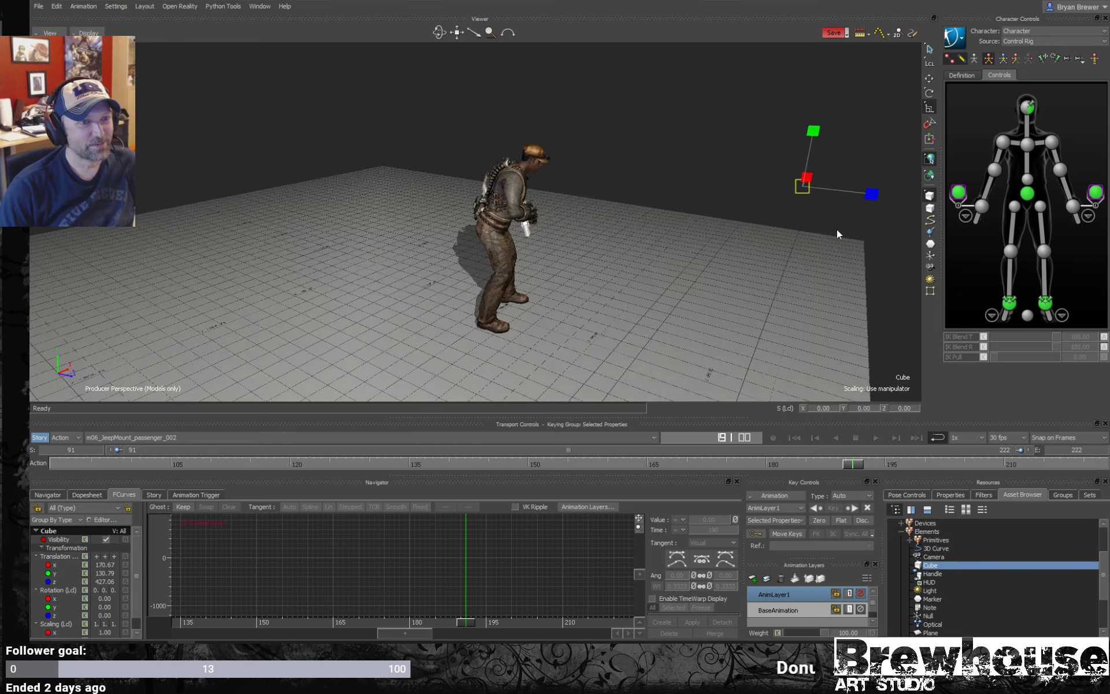
key(t)
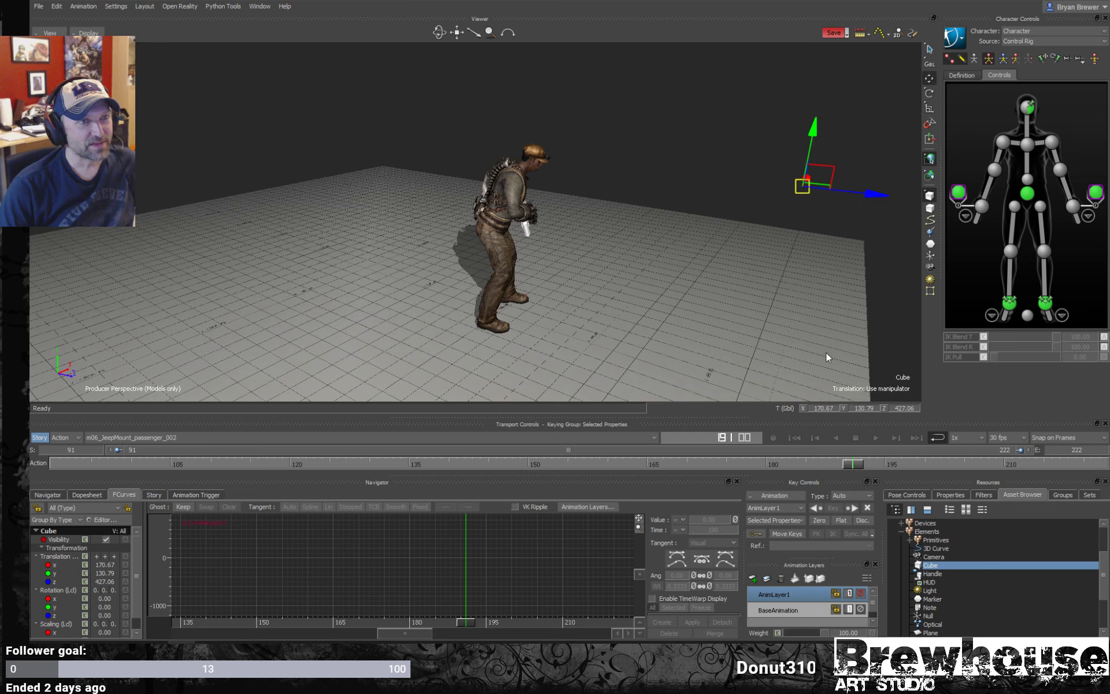
click(840, 407)
text(0)
key(Tab)
text(0)
key(Tab)
text(0)
key(Return)
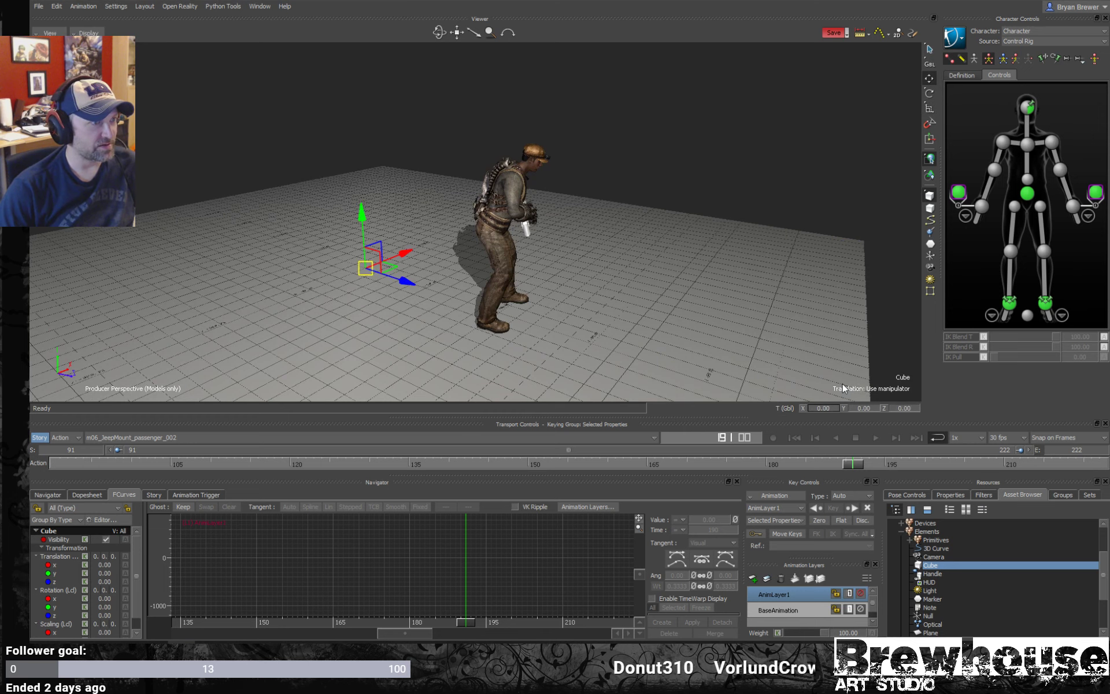
- Scale the cube uniformly to about 36.9
ctrl+shift+drag(371, 295, 431, 280)
key(r)
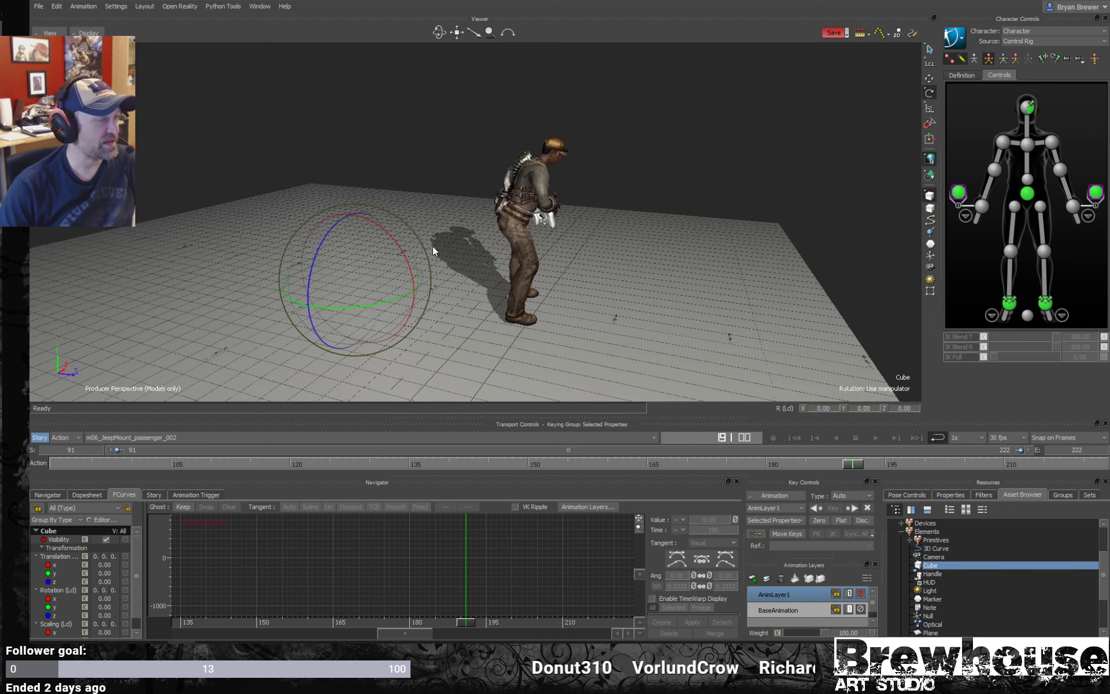
key(s)
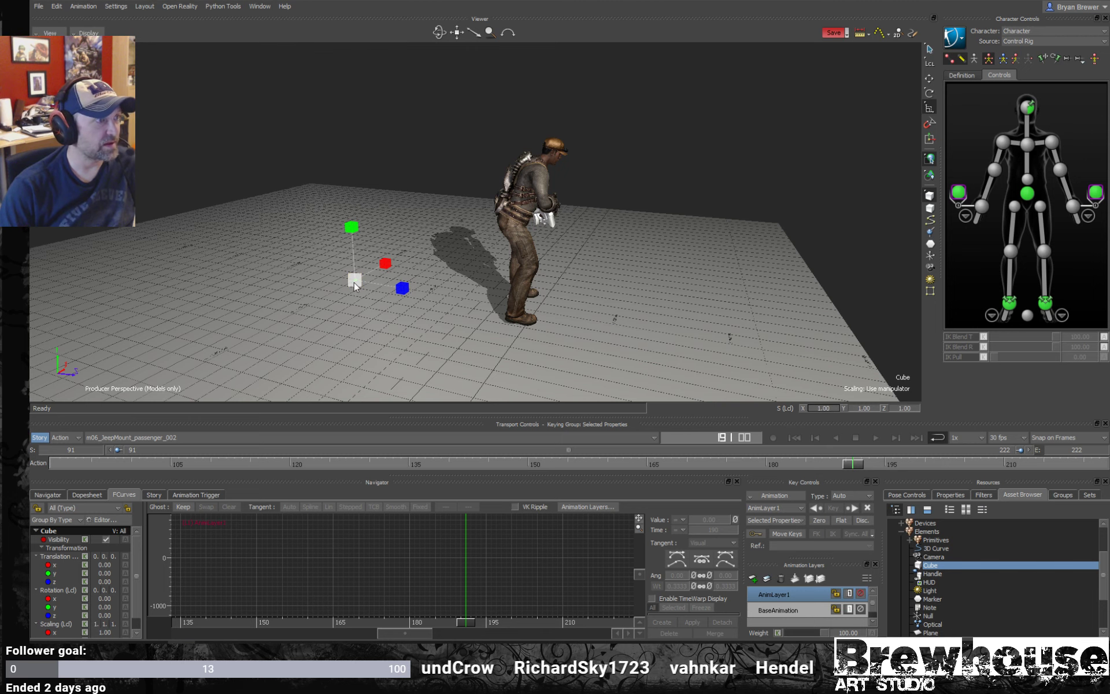
drag(355, 280, 967, 107)
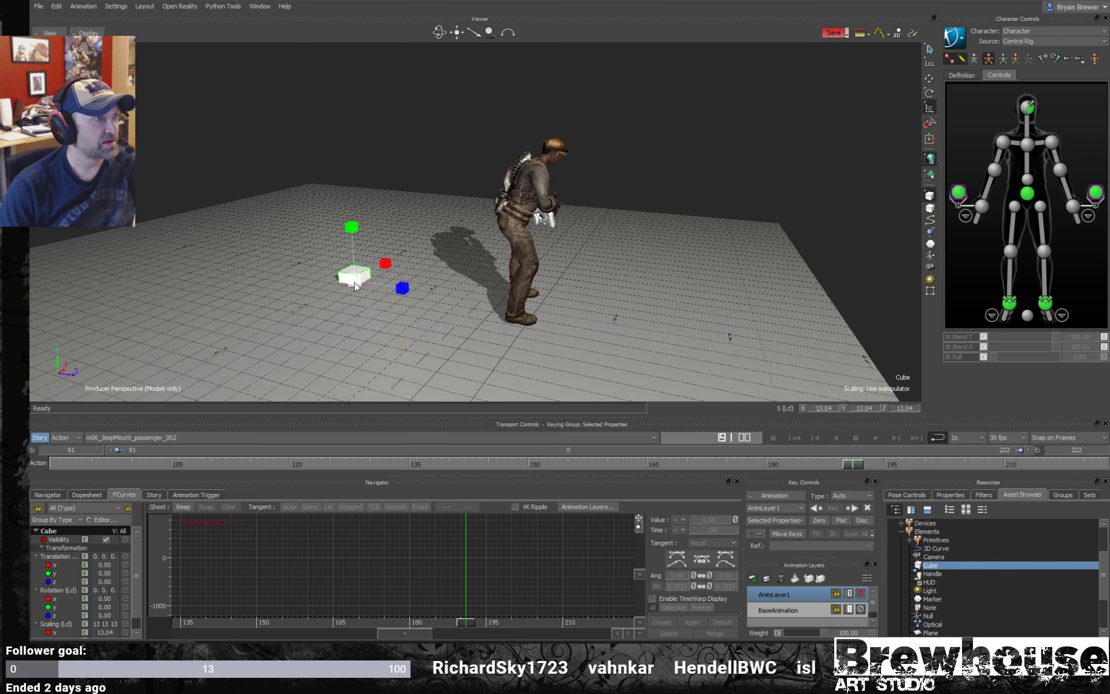
drag(354, 277, 542, 185)
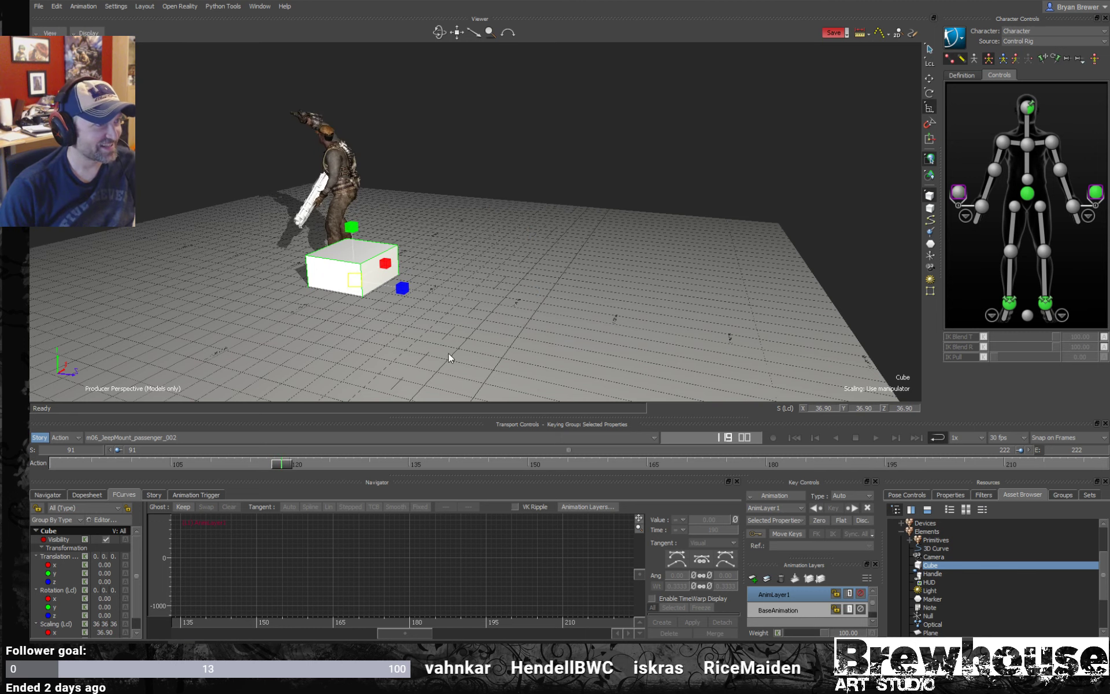
- At frame 156, move the cube under the jump to about Y 21.11, Z 97.19 and reshape it as a wall with X scale about 64.47
drag(285, 463, 575, 434)
key(t)
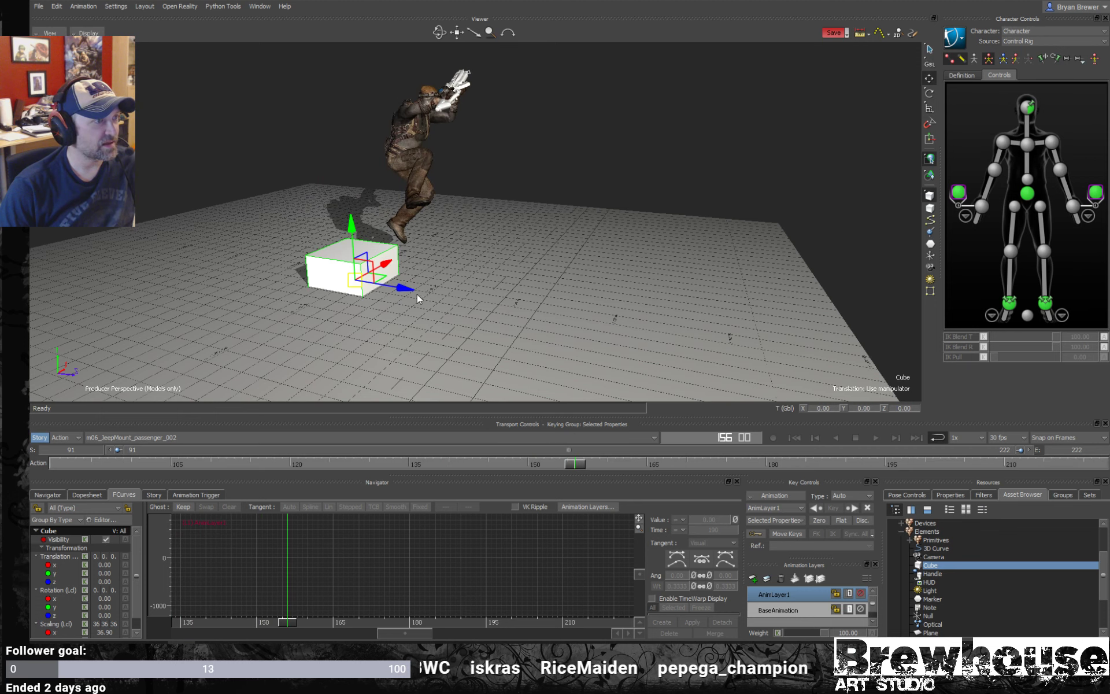
mouse_move(417, 294)
mouse_down()
mouse_move(508, 305)
mouse_move(434, 292)
mouse_up()
key(s)
drag(485, 261, 451, 223)
key(t)
- Position the wall at about Y 31.48, Z 105.36, checking the soldier's clearance from frame 141 to 164
mouse_move(584, 462)
mouse_down()
mouse_move(490, 464)
mouse_move(567, 464)
mouse_up()
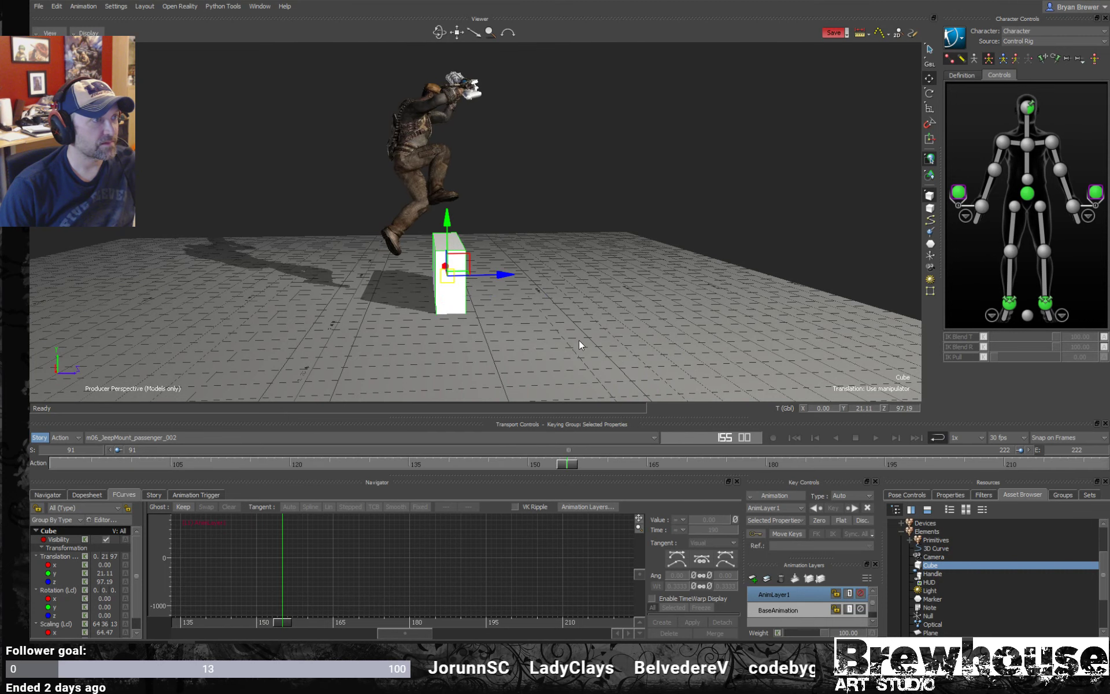
click(459, 230)
click(453, 237)
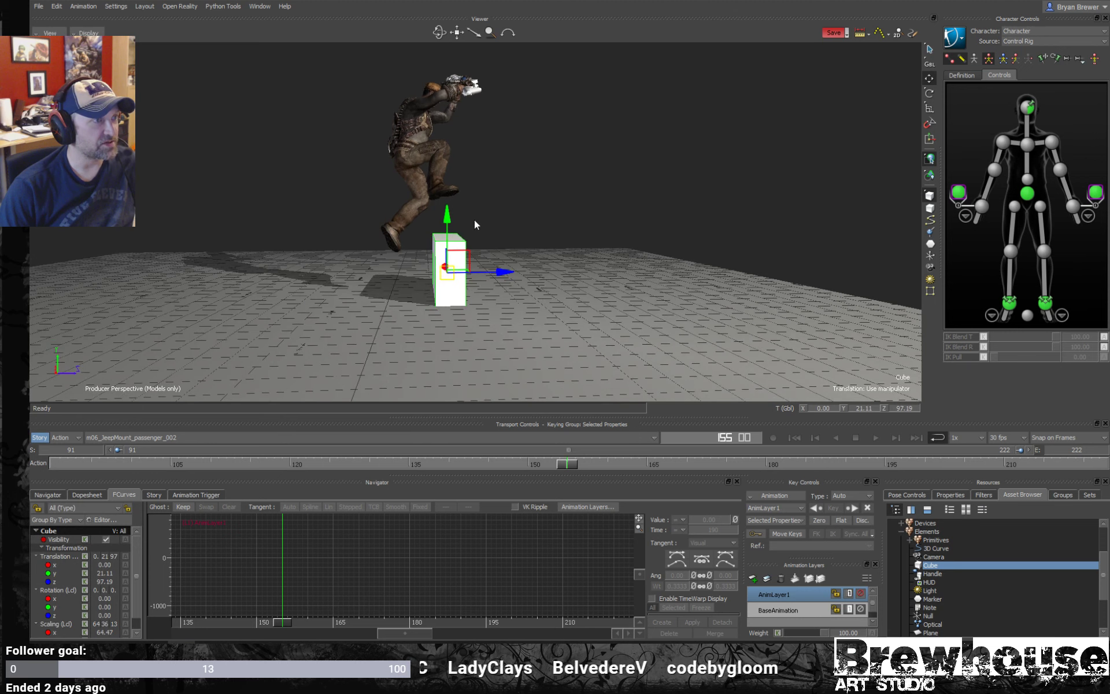
drag(449, 215, 449, 208)
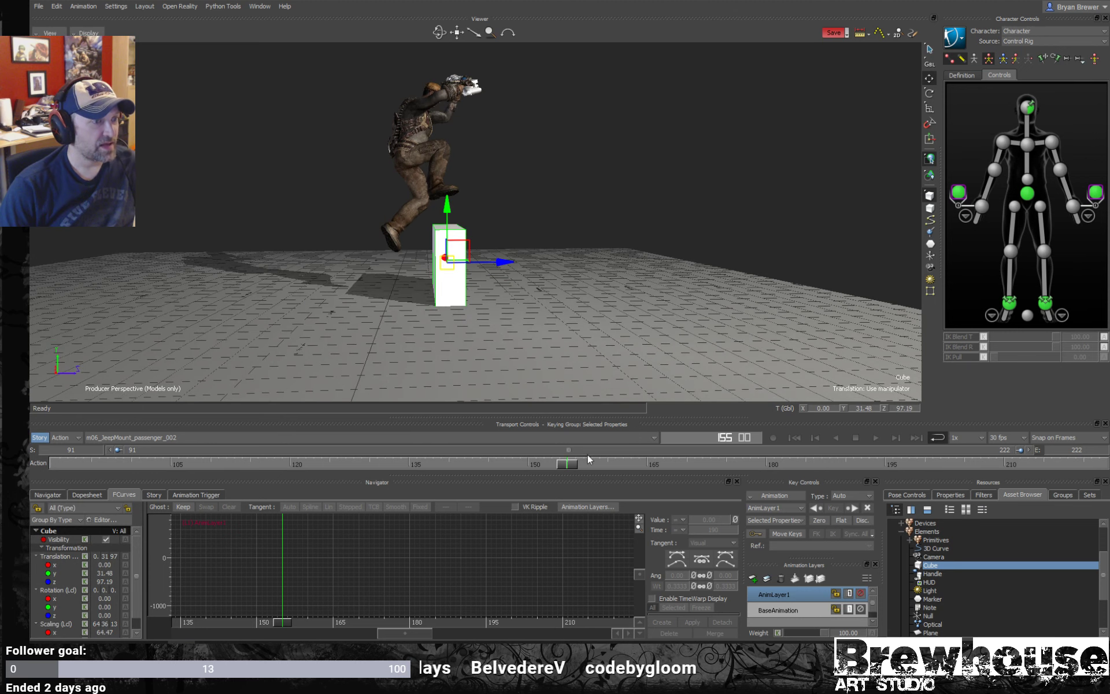
drag(567, 463, 453, 487)
drag(502, 262, 512, 261)
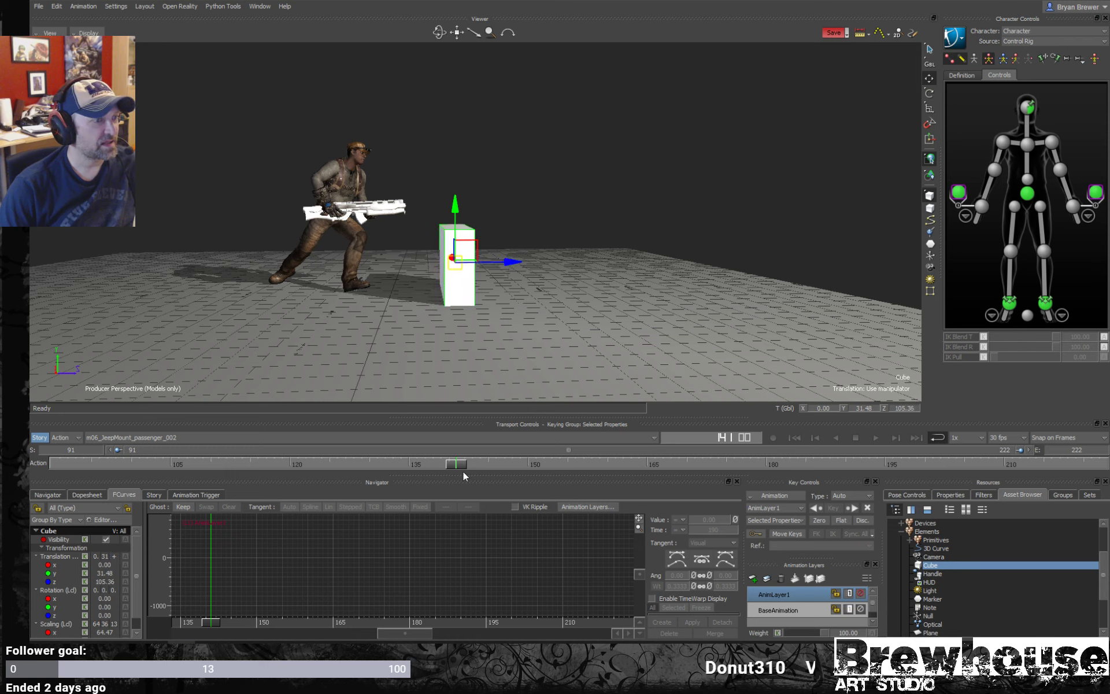
drag(456, 464, 636, 435)
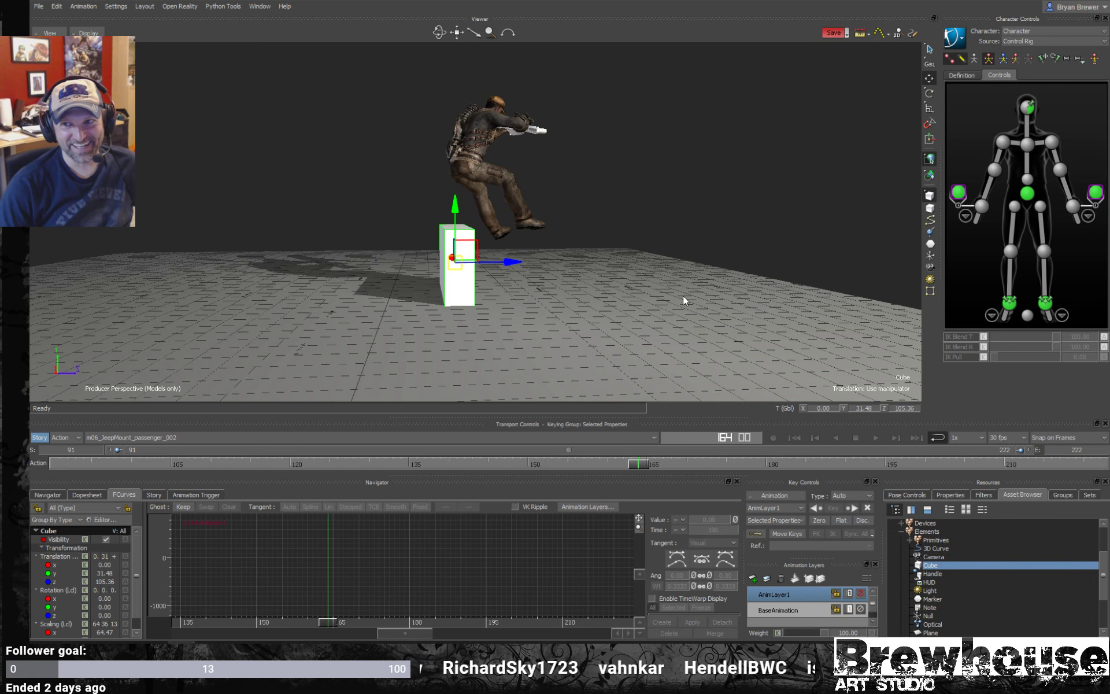
- Save the scene and play the animation from a lower angle to check the jump over the wall
drag(678, 248, 629, 258)
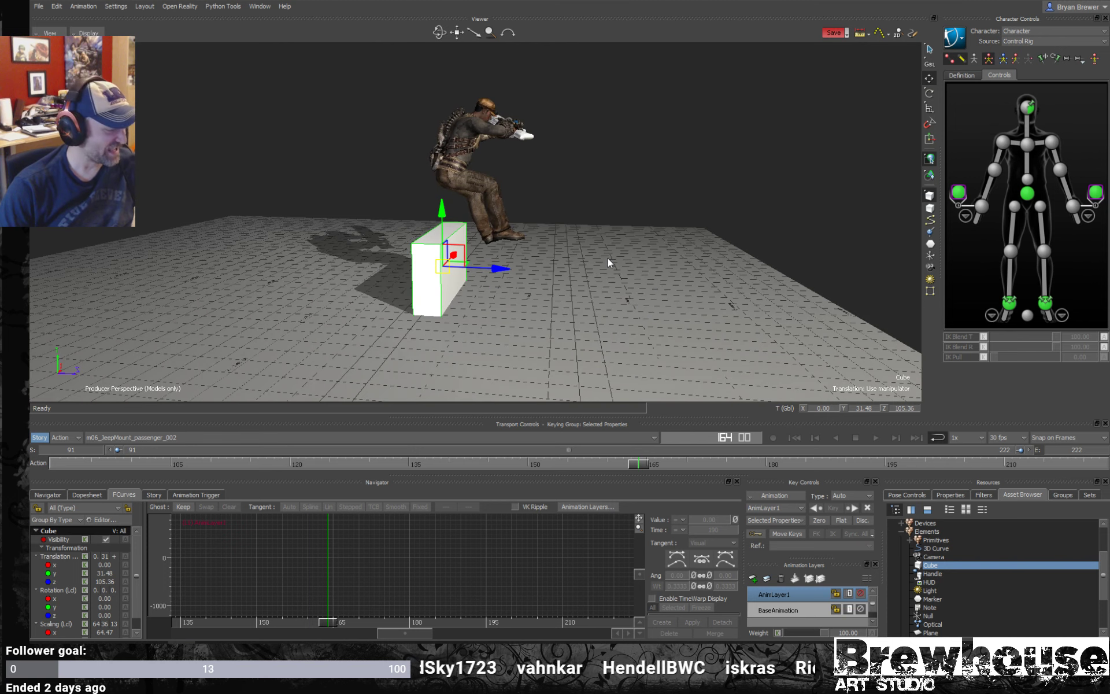
key(ctrl+s)
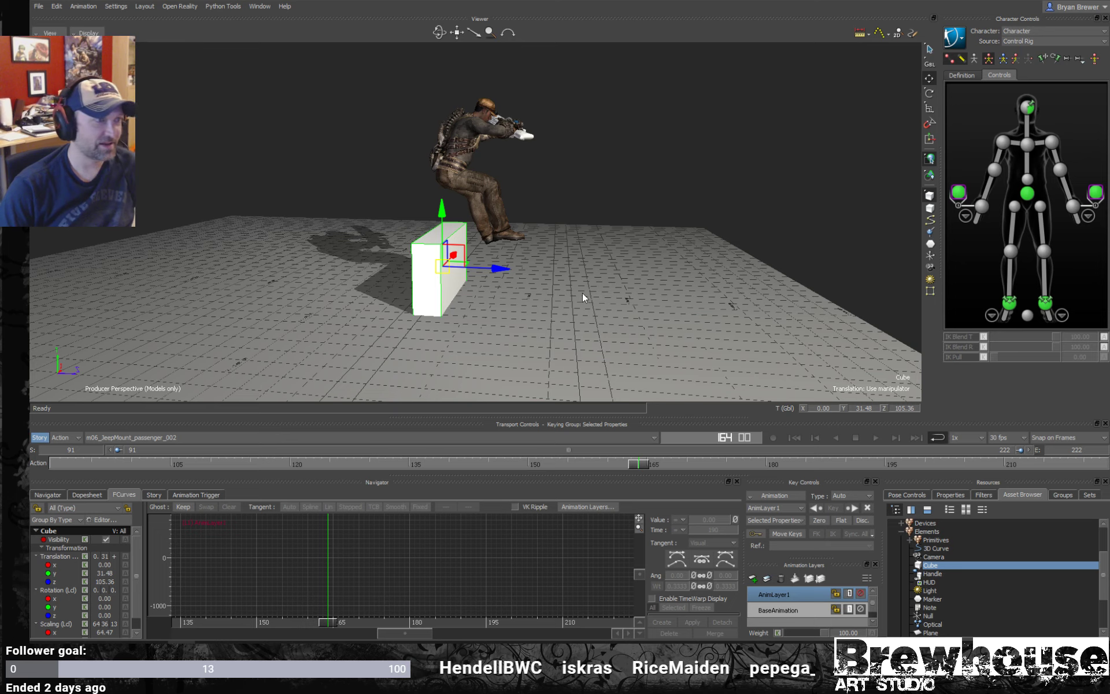
drag(584, 297, 563, 348)
key(space)
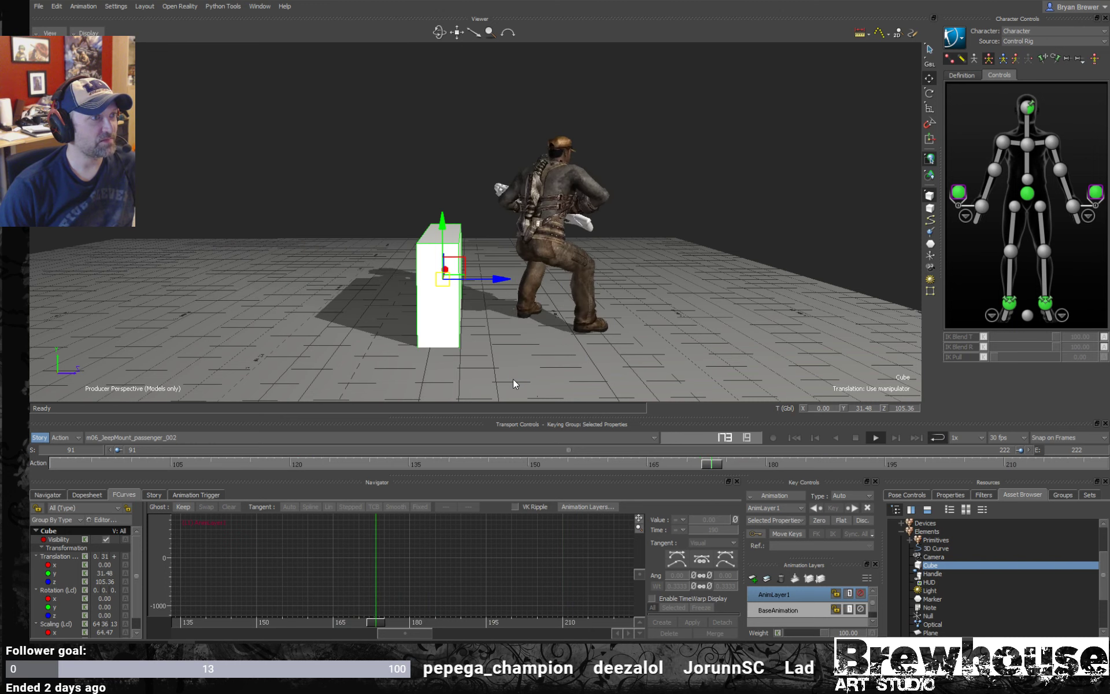
key(space)
- At frame 155, enlarge the wall to a Y scale of about 49 and position it at about X -12.63, Y 43.25
mouse_move(817, 467)
mouse_down()
mouse_move(526, 429)
mouse_move(570, 429)
mouse_move(522, 228)
mouse_move(470, 171)
mouse_up()
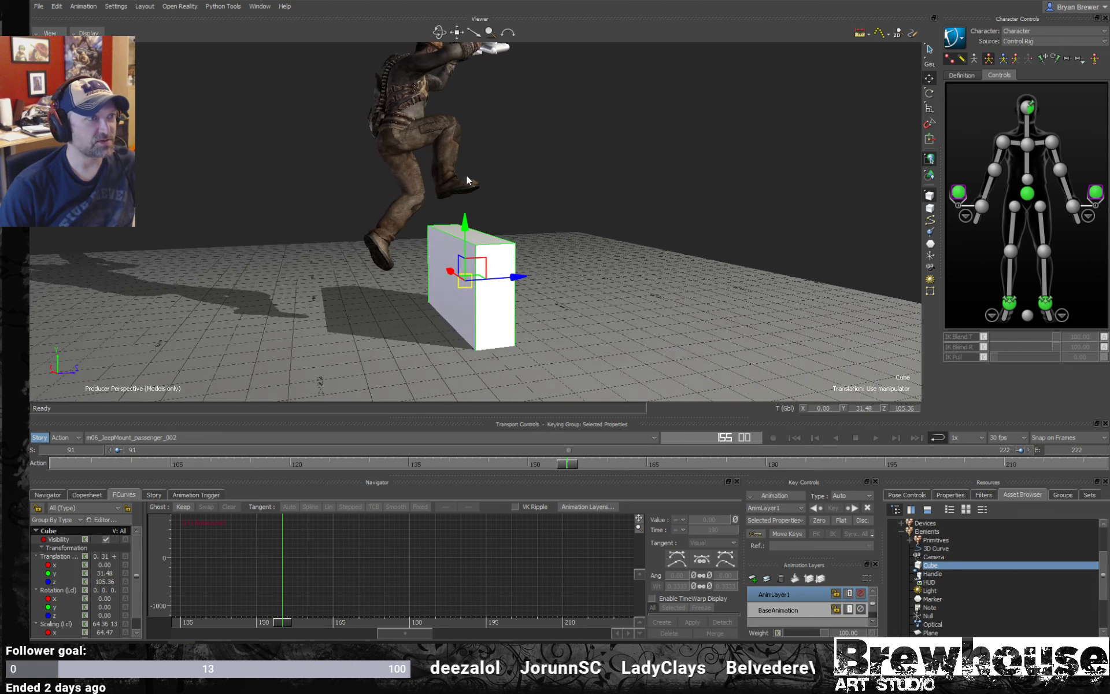
ctrl+shift+drag(523, 269, 548, 268)
drag(506, 230, 588, 311)
key(s)
key(t)
- Play back the jump over the taller wall, select the right ankle effector and inspect its pose at frame 158
key(space)
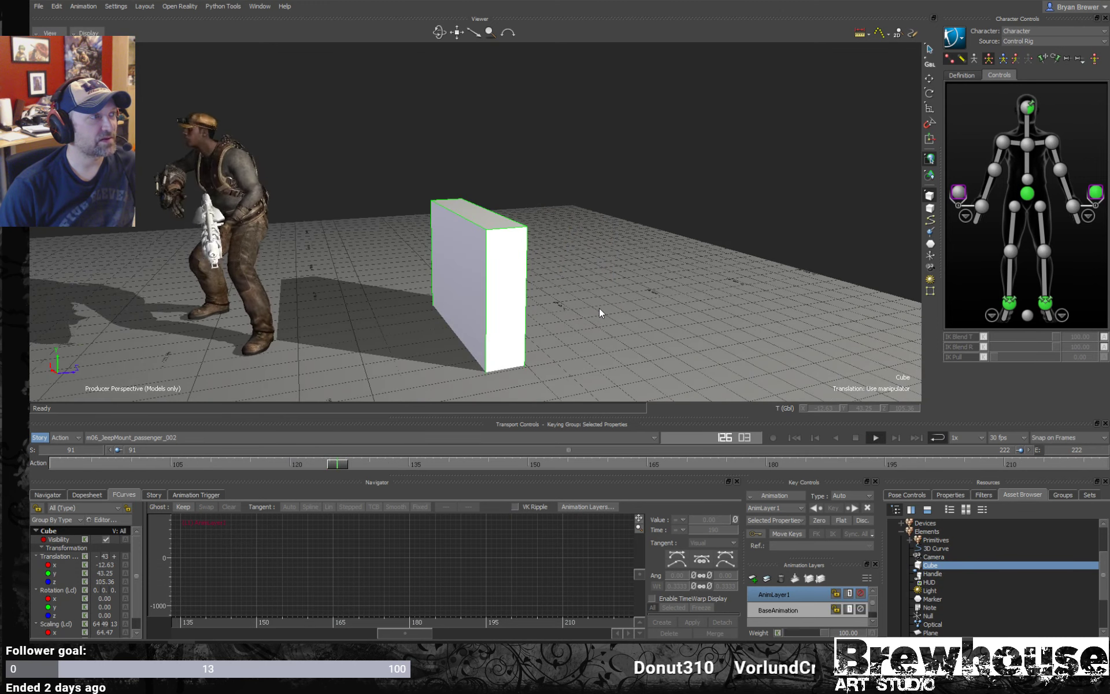
key(space)
click(599, 313)
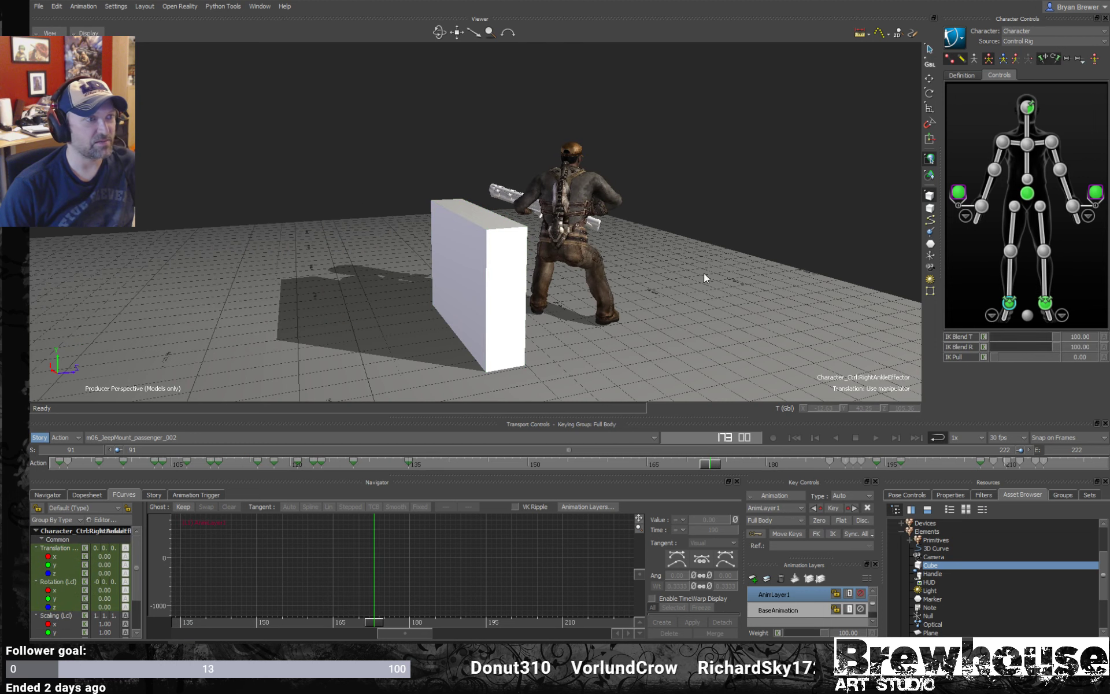
key(t)
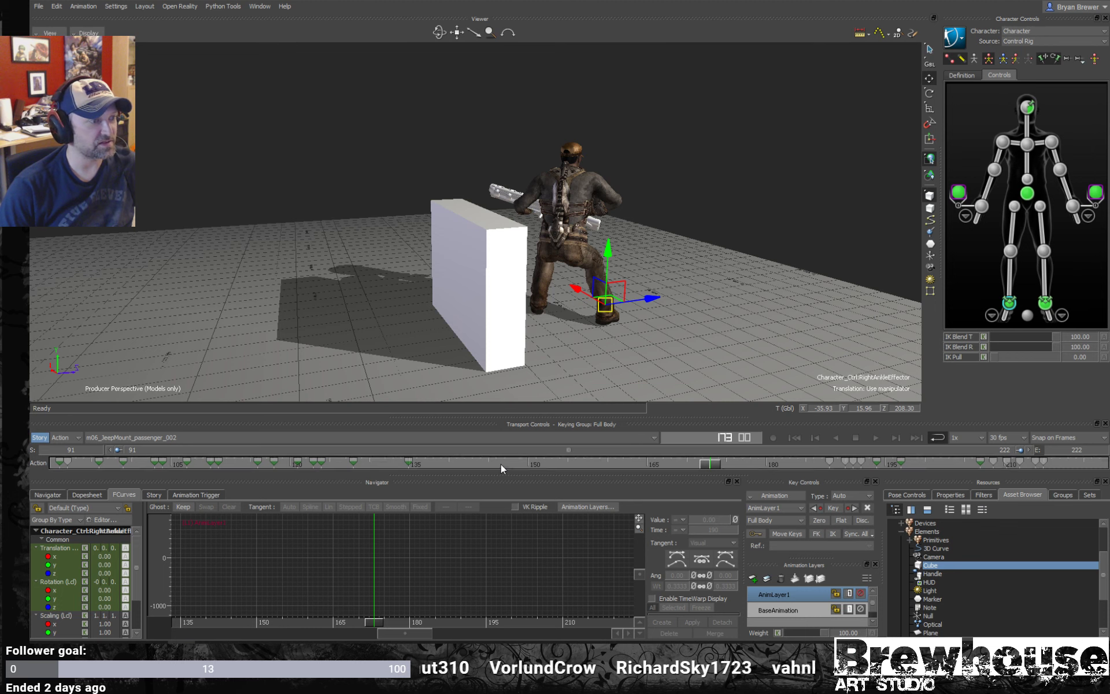
drag(501, 464, 591, 462)
- Bake the character's animation to the skeleton and back to the control rig, and select the left ankle effector
click(955, 38)
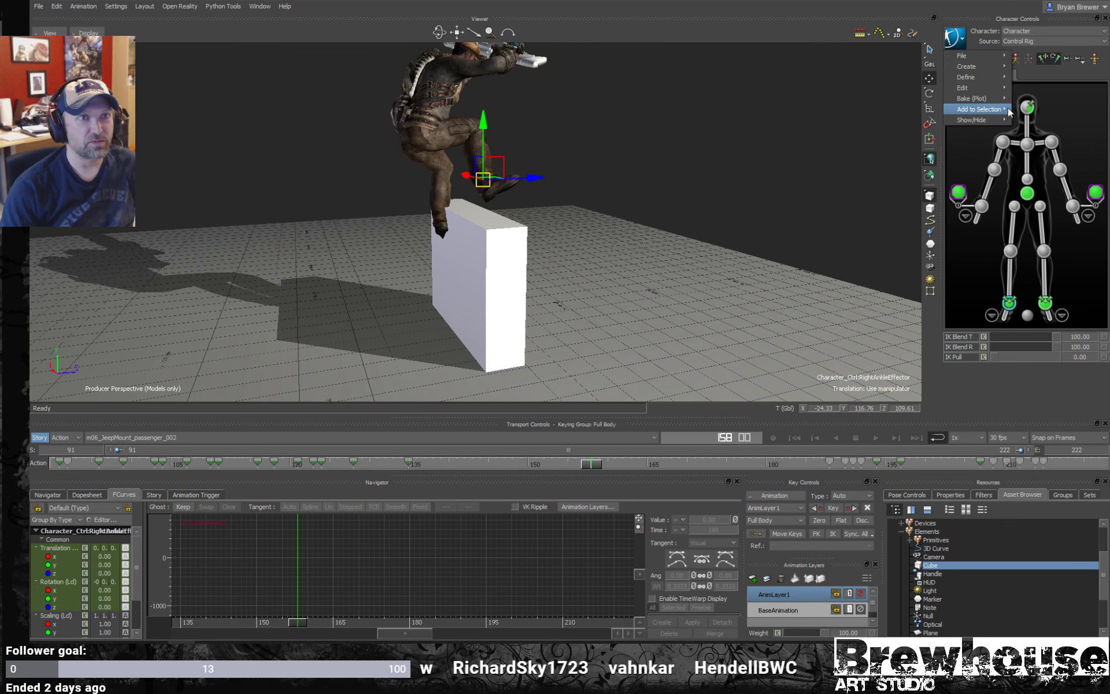
click(1046, 101)
click(955, 39)
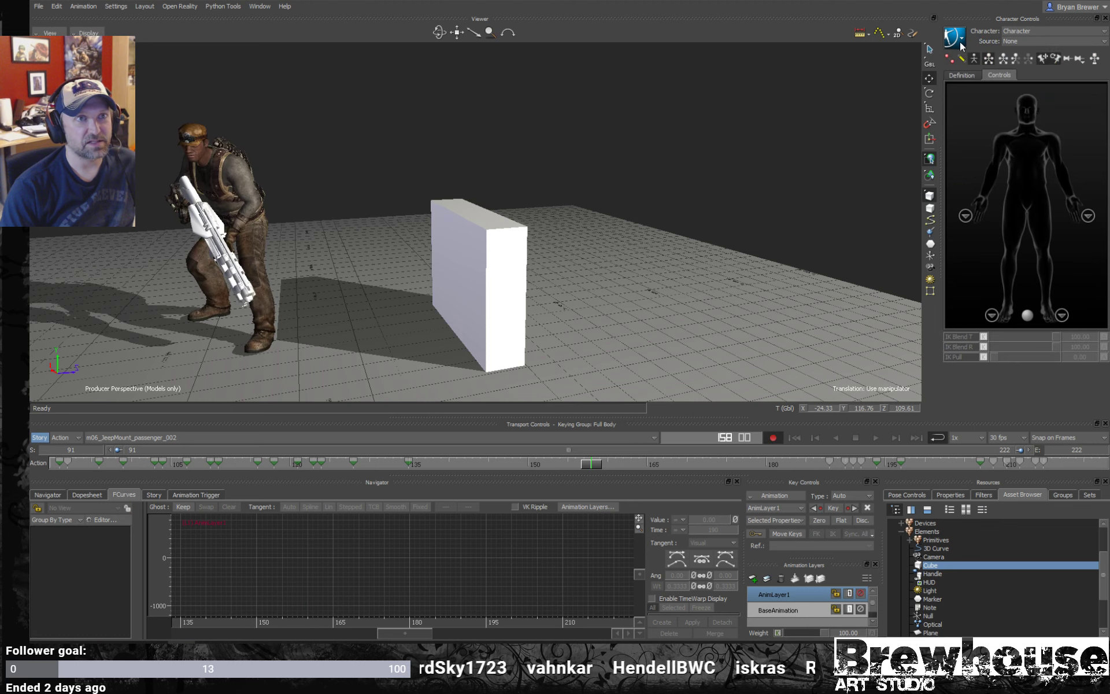
mouse_move(978, 98)
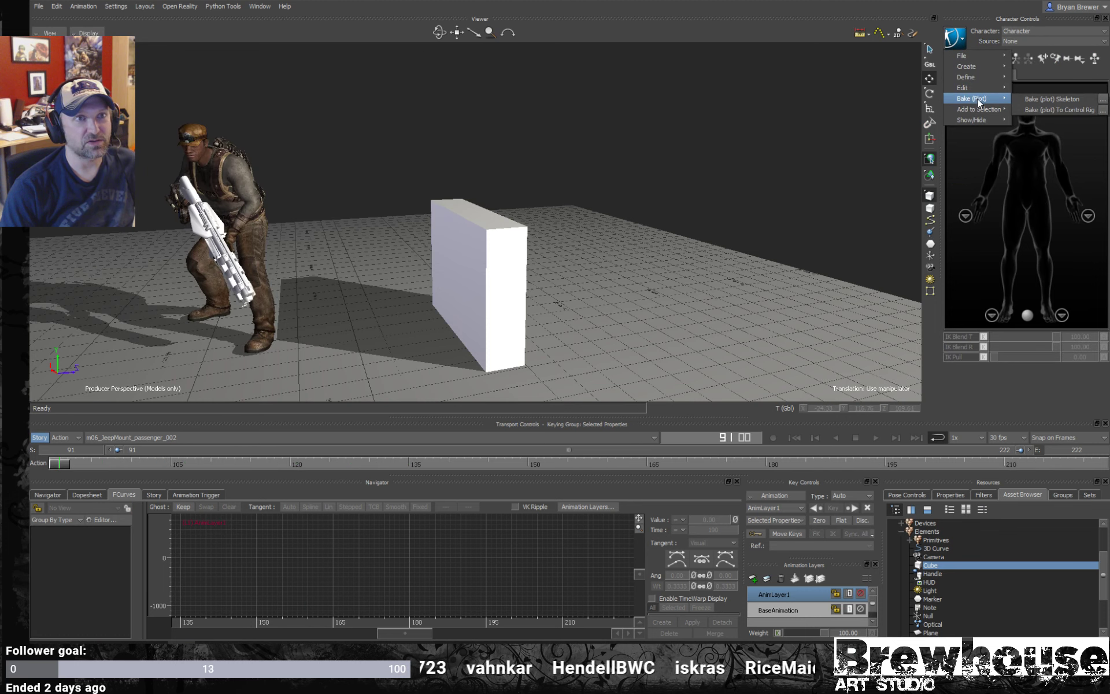
click(1056, 110)
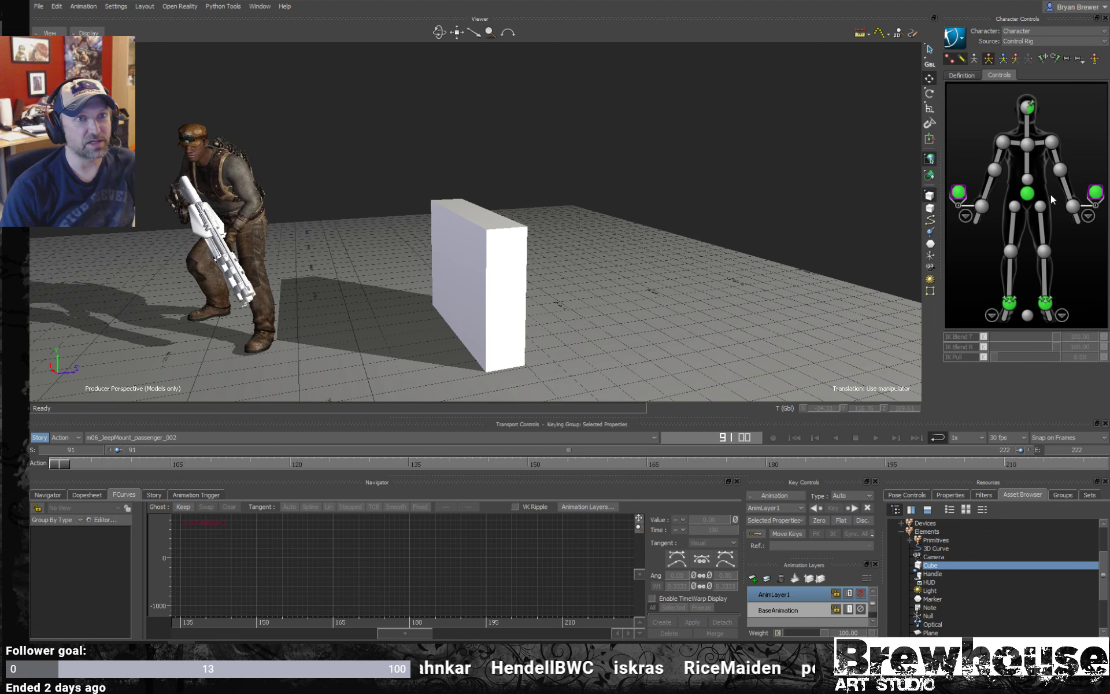
click(1049, 303)
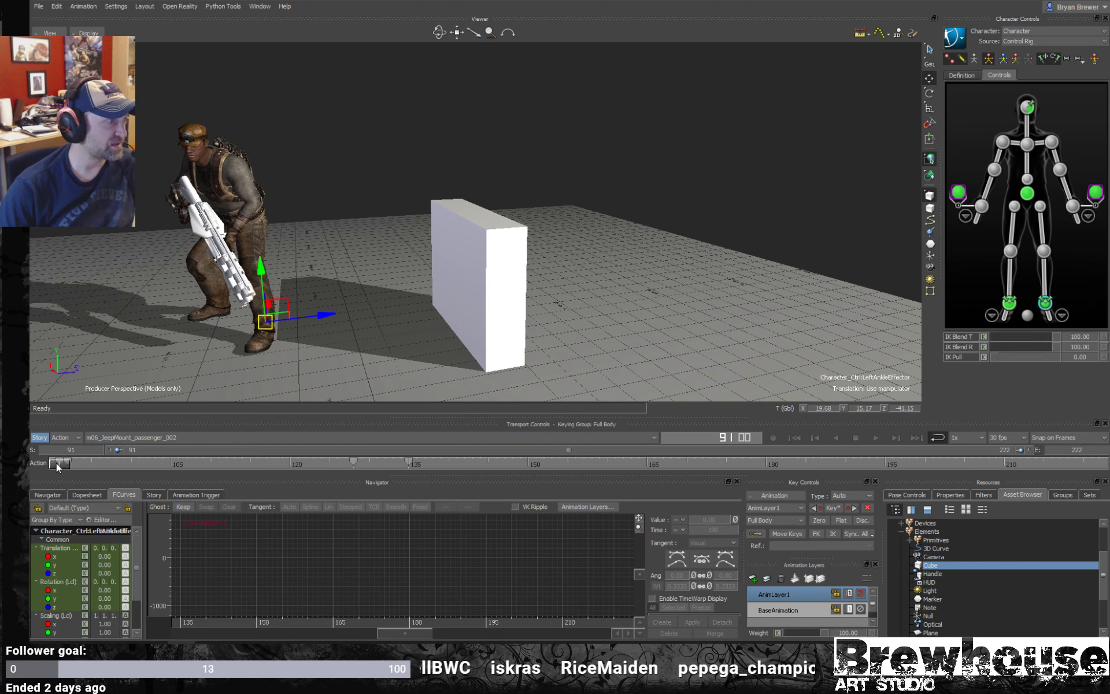
- Key the left ankle effector on AnimLayer1 just before and just after the soldier crosses the wall
mouse_move(57, 463)
mouse_down()
mouse_move(358, 488)
mouse_move(595, 488)
mouse_move(539, 498)
mouse_up()
drag(382, 364, 451, 367)
key(k)
mouse_move(533, 470)
mouse_down()
mouse_move(676, 470)
mouse_move(552, 466)
mouse_move(599, 466)
mouse_up()
key(k)
- At frame 159, rotate and raise the left ankle effector to lift the foot above the wall
mouse_move(579, 324)
ctrl+shift+mouse_down()
mouse_move(528, 260)
mouse_move(533, 280)
mouse_move(588, 305)
mouse_move(565, 213)
mouse_move(480, 167)
mouse_move(404, 191)
mouse_move(407, 143)
mouse_move(473, 166)
mouse_move(528, 228)
mouse_move(491, 234)
mouse_move(526, 248)
mouse_move(595, 240)
mouse_move(559, 258)
mouse_move(575, 250)
mouse_move(488, 253)
mouse_move(453, 233)
mouse_move(426, 259)
mouse_move(540, 251)
mouse_move(528, 233)
ctrl+shift+mouse_up()
key(r)
drag(435, 212, 508, 235)
key(t)
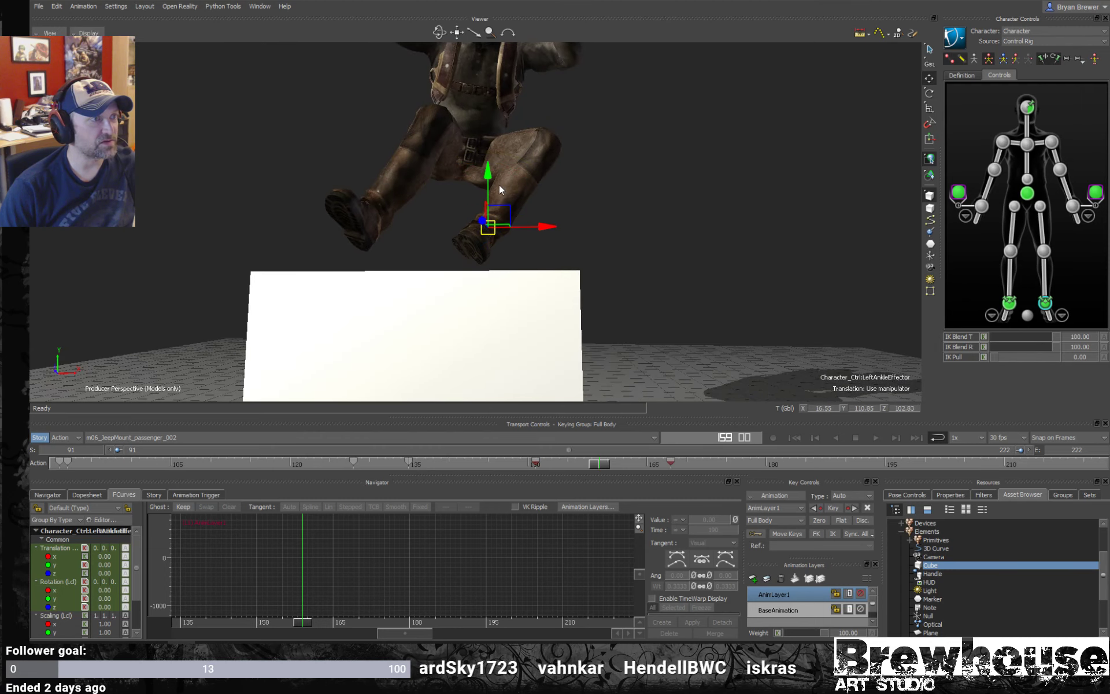
drag(488, 179, 457, 221)
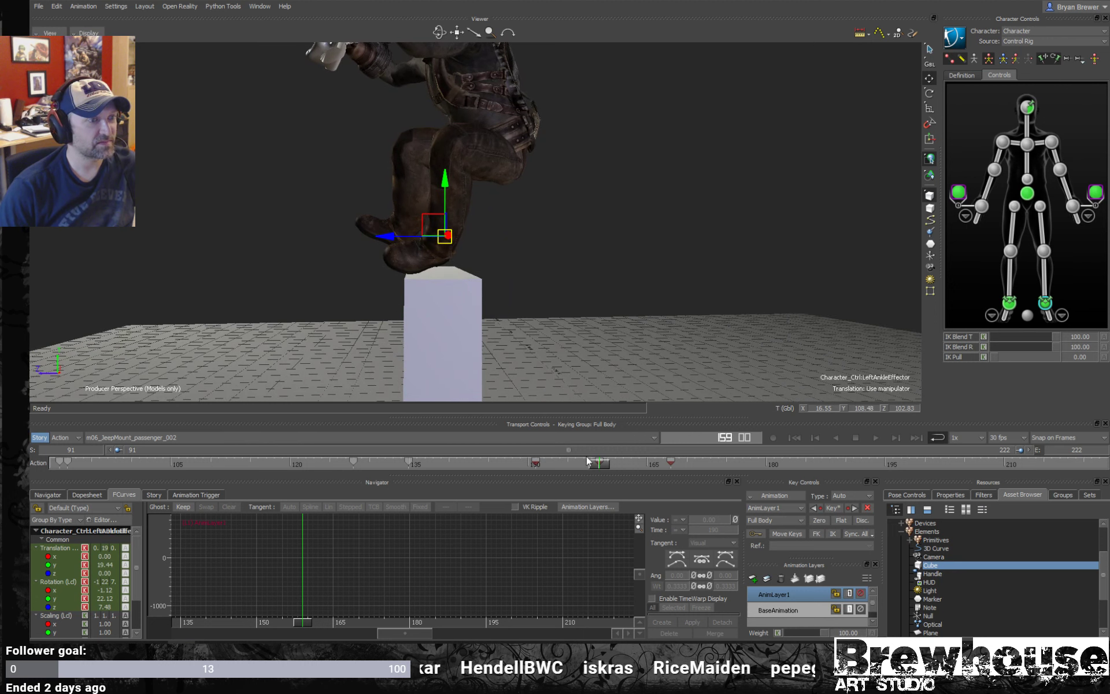
- At frame 158, raise the left ankle effector to a layer Y translation of about 25.83 and re-angle the foot above the wall
mouse_move(601, 465)
mouse_down()
mouse_move(576, 464)
mouse_move(591, 463)
mouse_up()
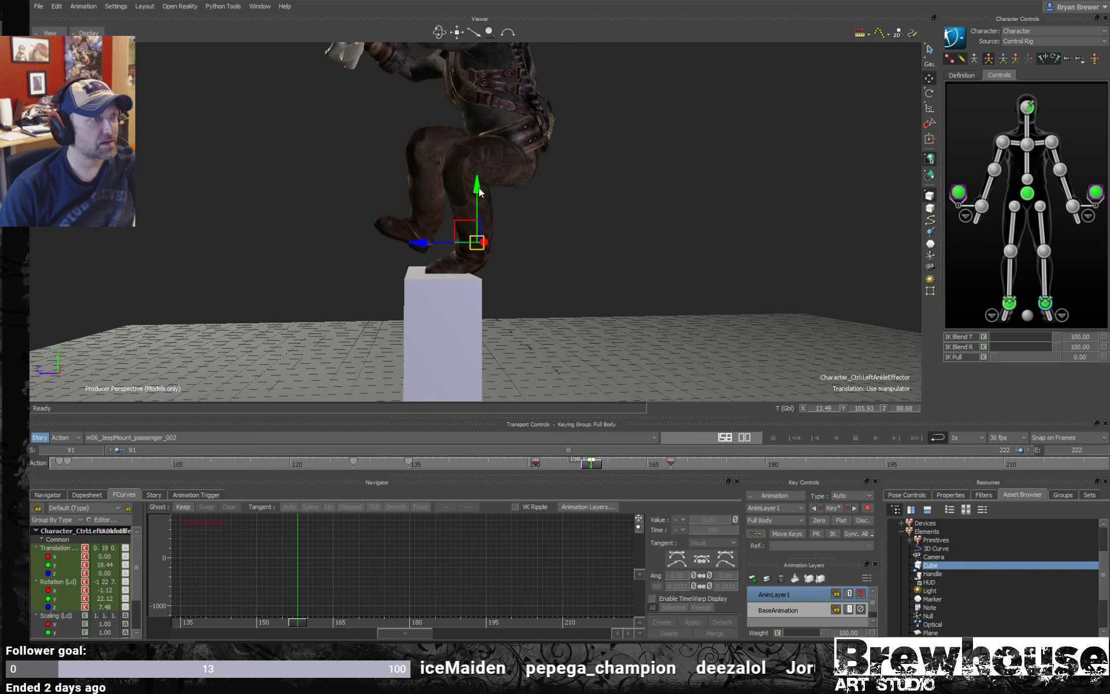
drag(477, 189, 480, 178)
key(r)
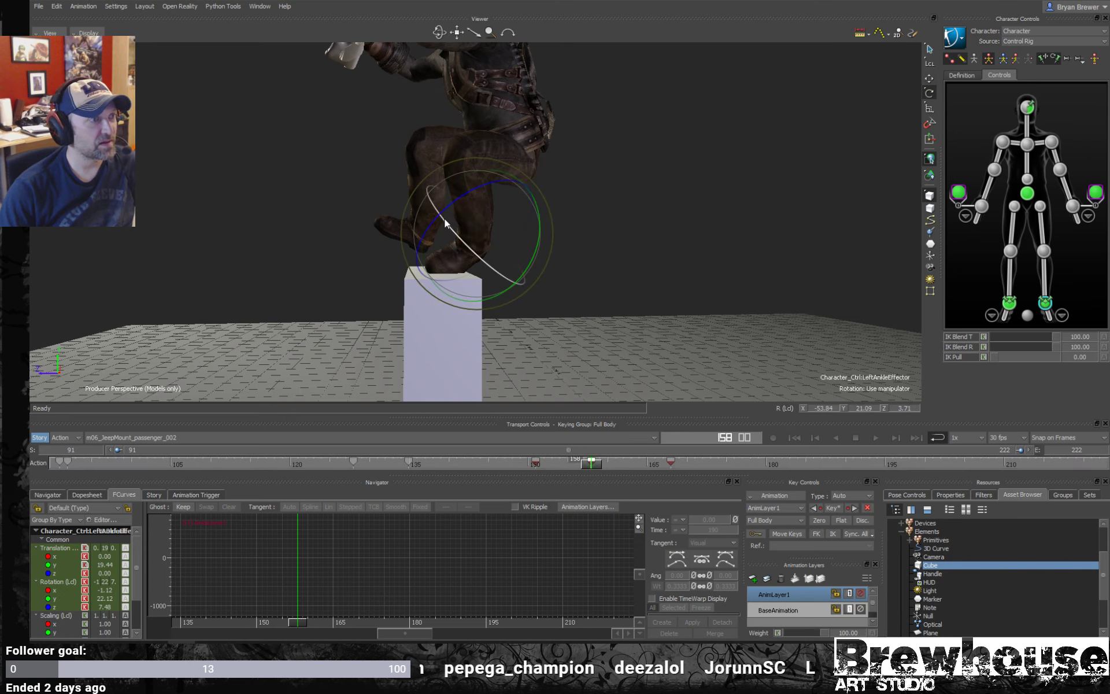
drag(543, 234, 478, 177)
key(t)
ctrl+shift+drag(615, 272, 668, 383)
key(r)
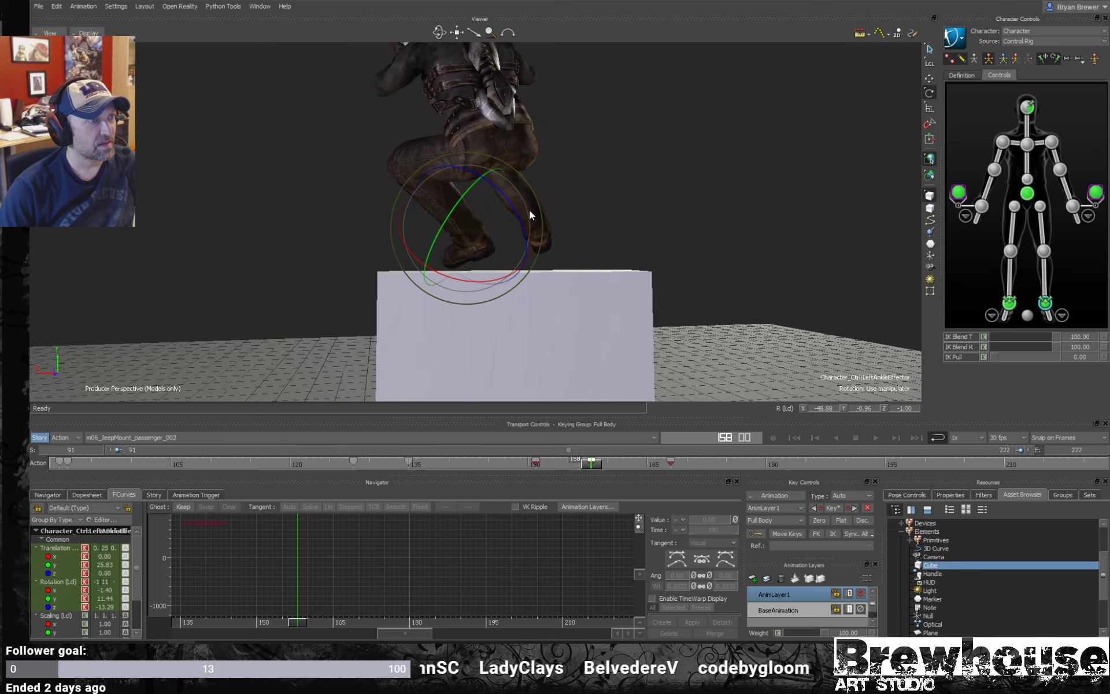
ctrl+shift+drag(529, 210, 603, 267)
ctrl+shift+drag(668, 280, 592, 273)
drag(684, 395, 547, 355)
- Play back the adjusted jump and scrub through the ending between frames 222 and 214
drag(583, 471, 428, 470)
key(space)
drag(538, 324, 716, 248)
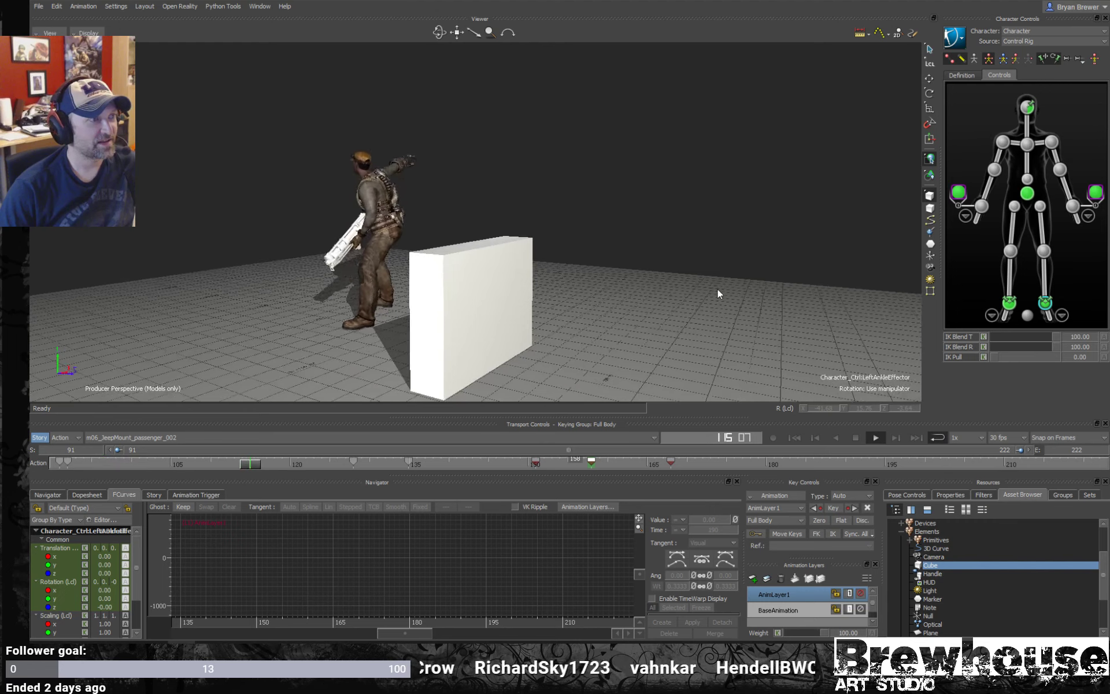
key(space)
drag(723, 464, 1074, 473)
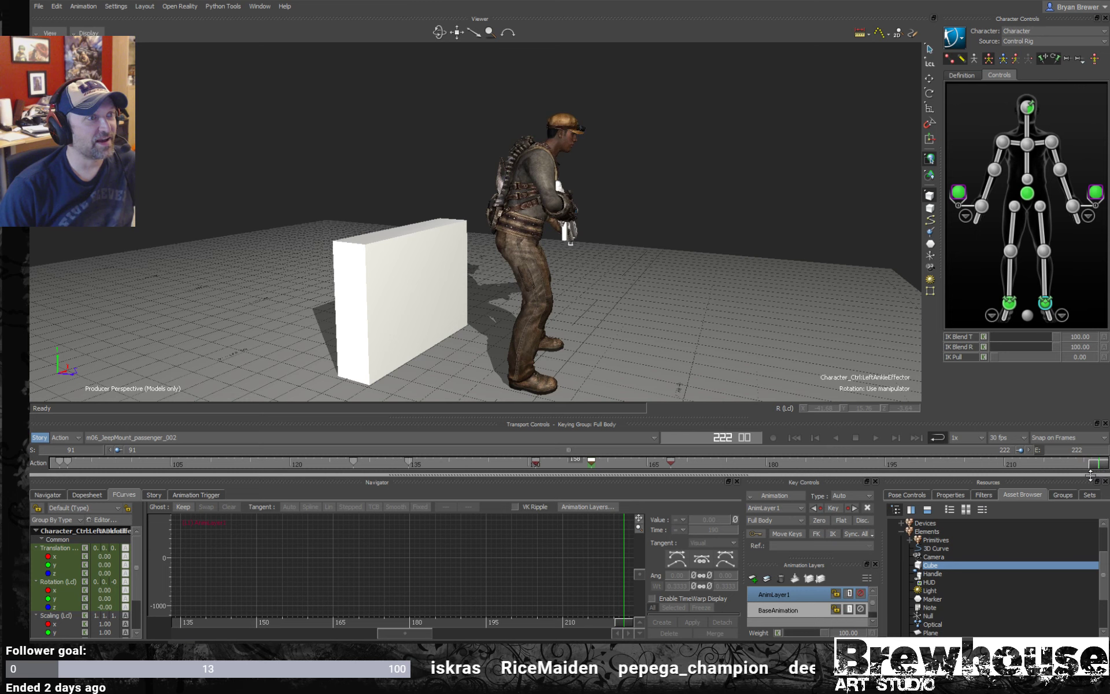
drag(1091, 474, 1007, 473)
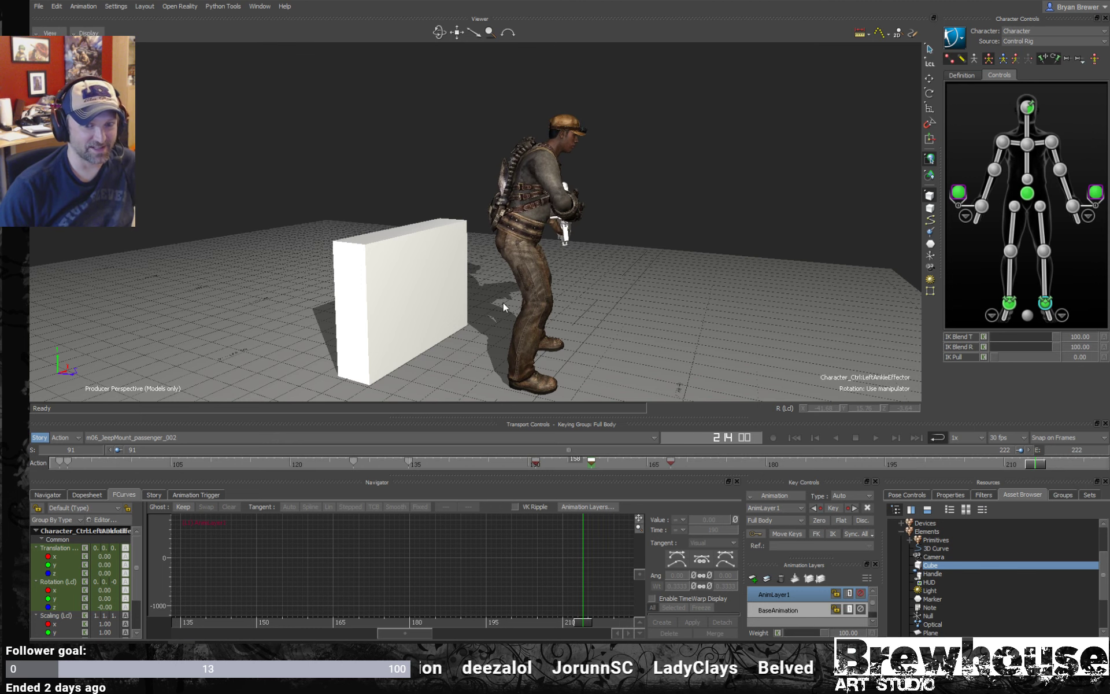
- Play the jump in a loop and check the motion over the wall from several angles
key(space)
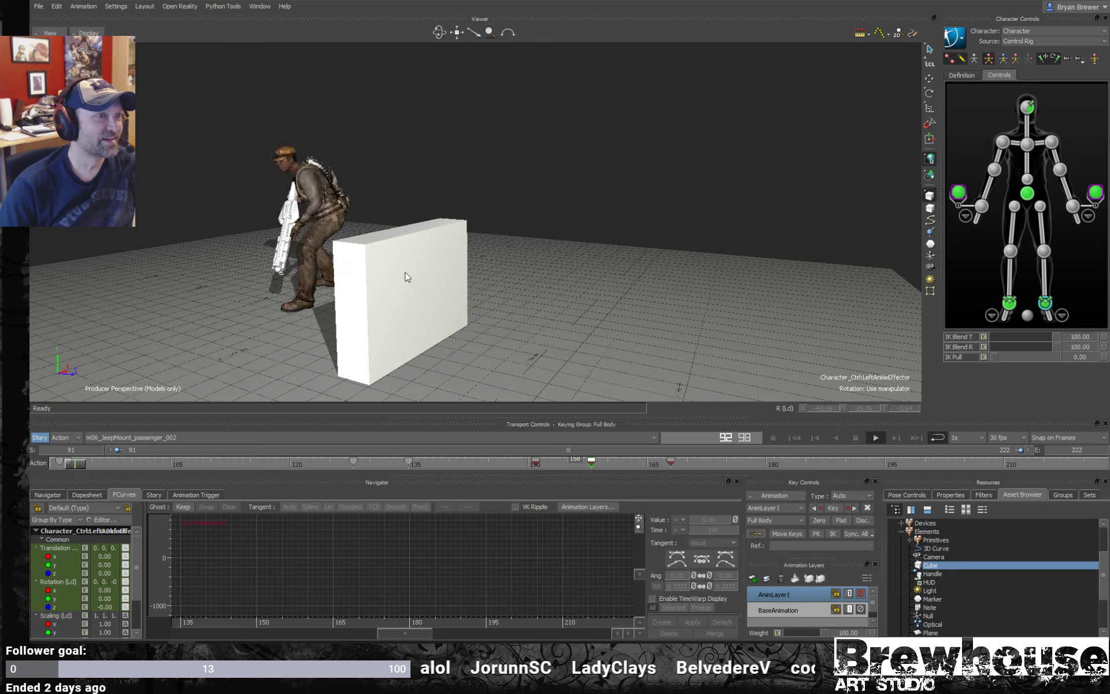
drag(698, 217, 609, 297)
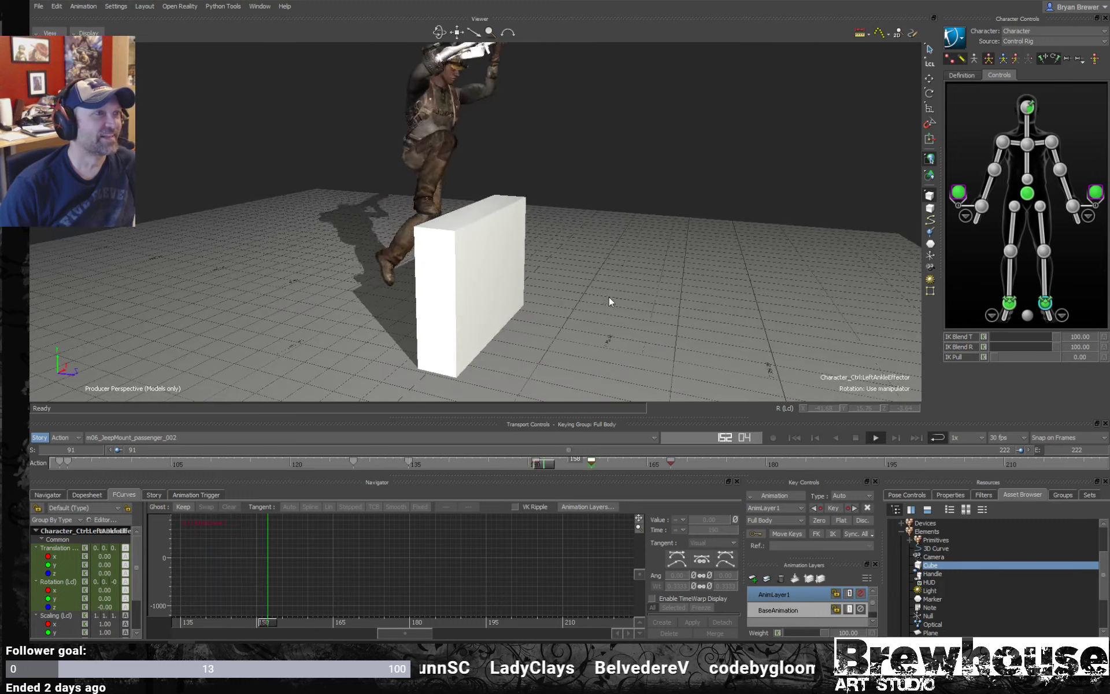
drag(707, 288, 761, 275)
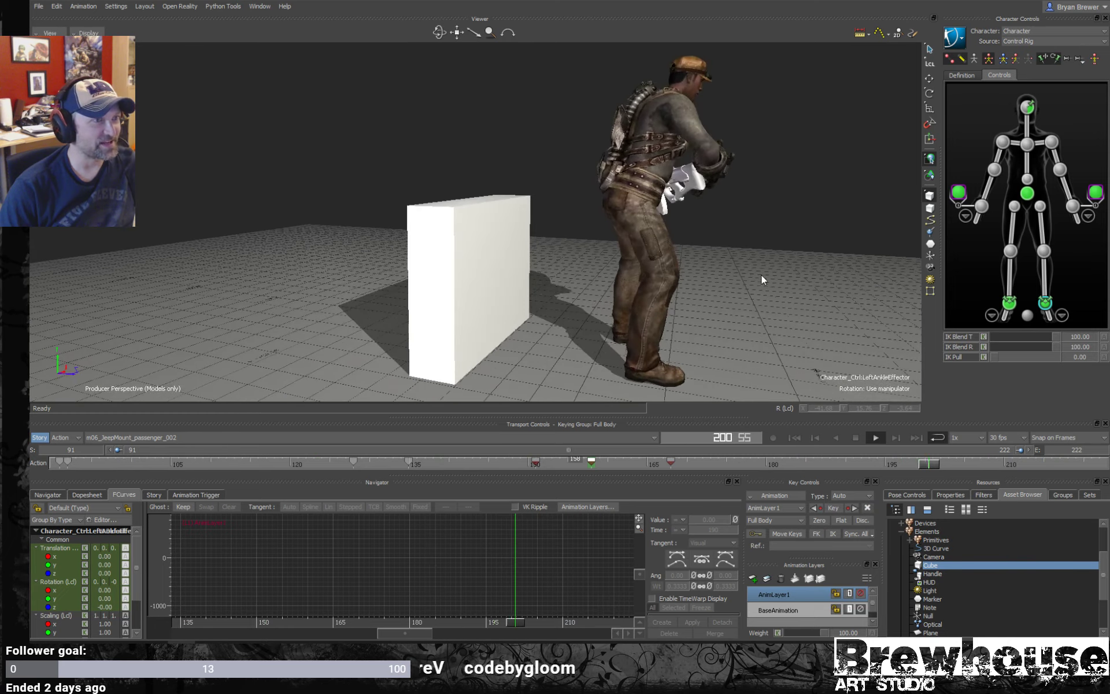
drag(666, 256, 676, 306)
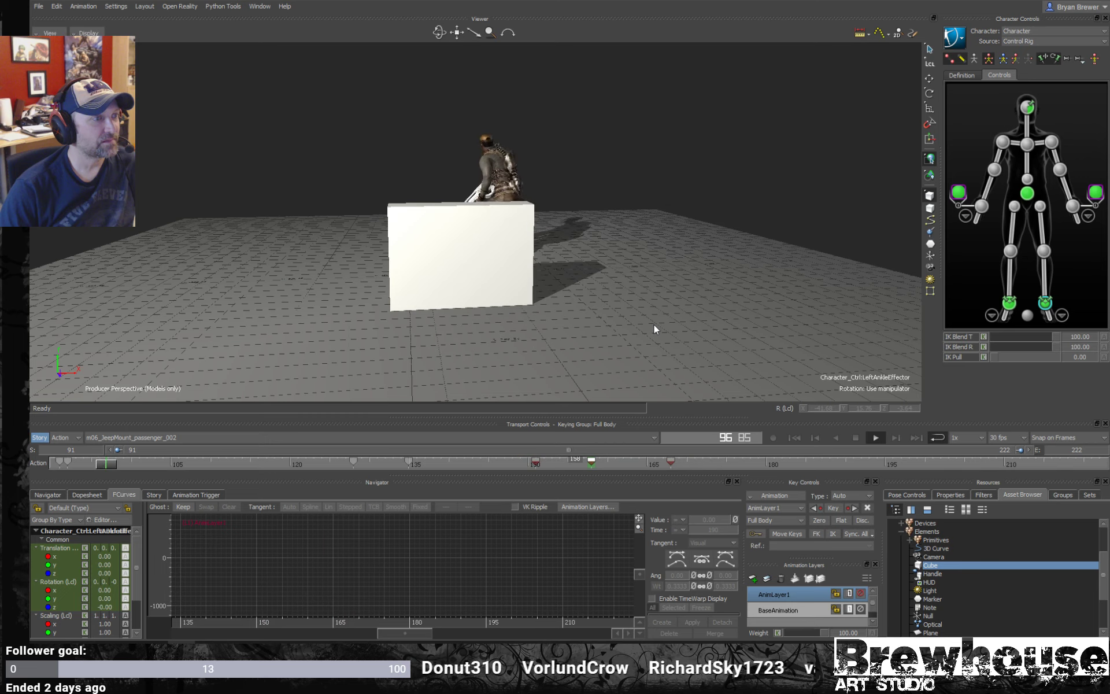
ctrl+shift+drag(659, 324, 743, 331)
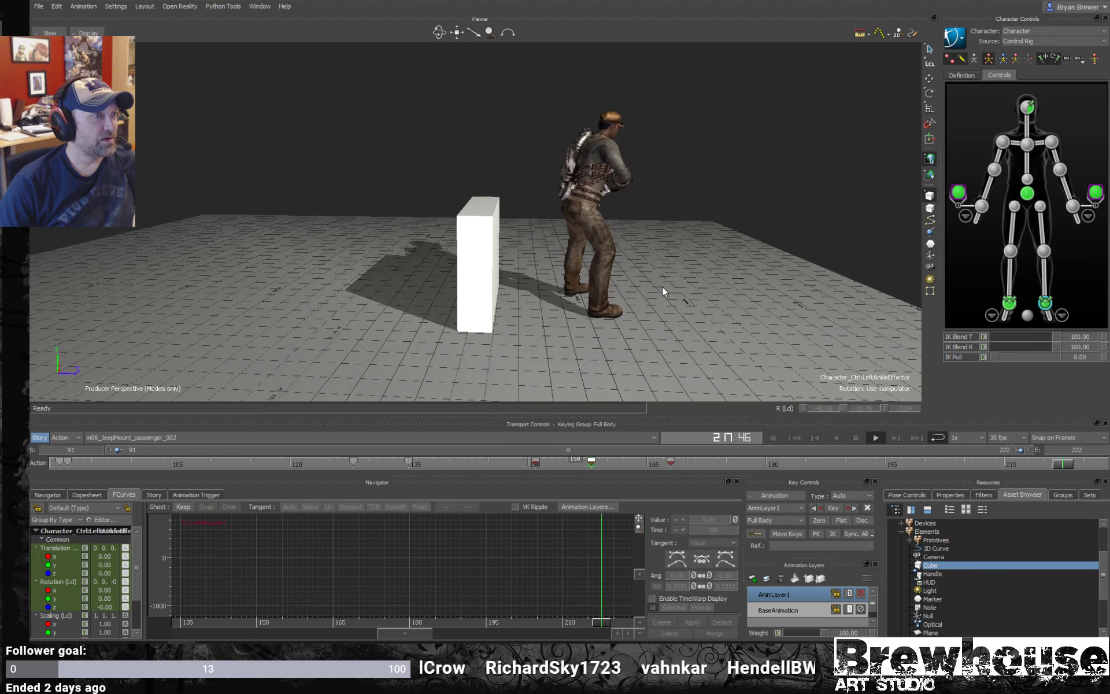
ctrl+shift+drag(665, 285, 773, 242)
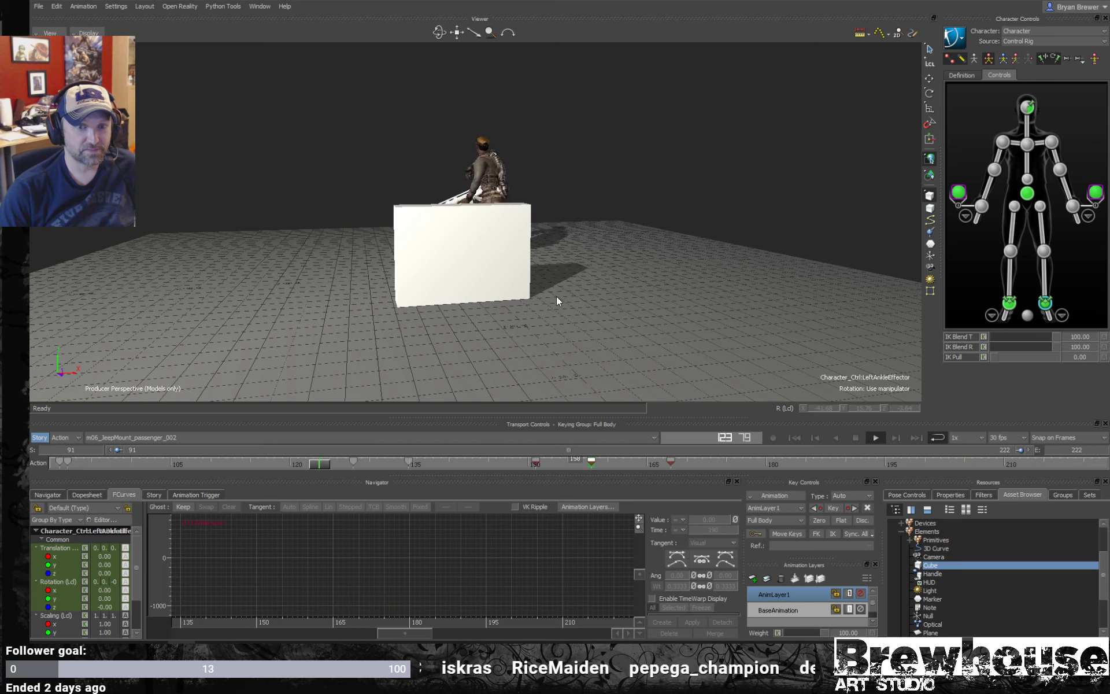
ctrl+shift+drag(479, 266, 497, 281)
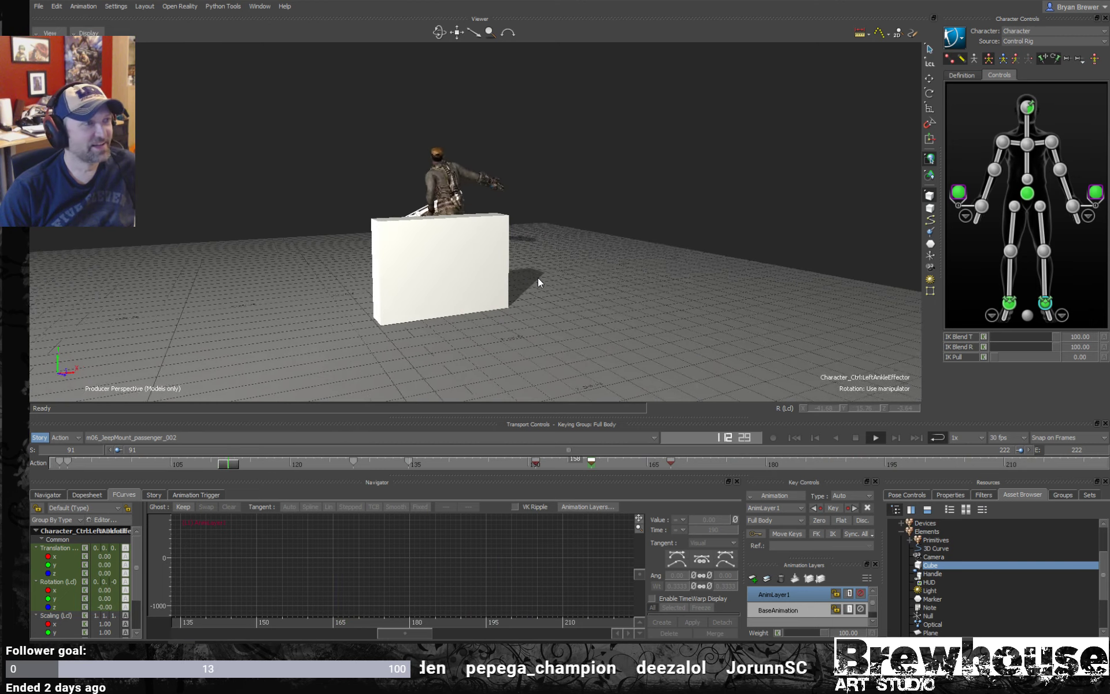
ctrl+shift+drag(538, 277, 524, 305)
key(space)
- Switch to the m05_rifter_cheering_01_003 take with Chris_Actor as the character's source and preview its motion
click(155, 438)
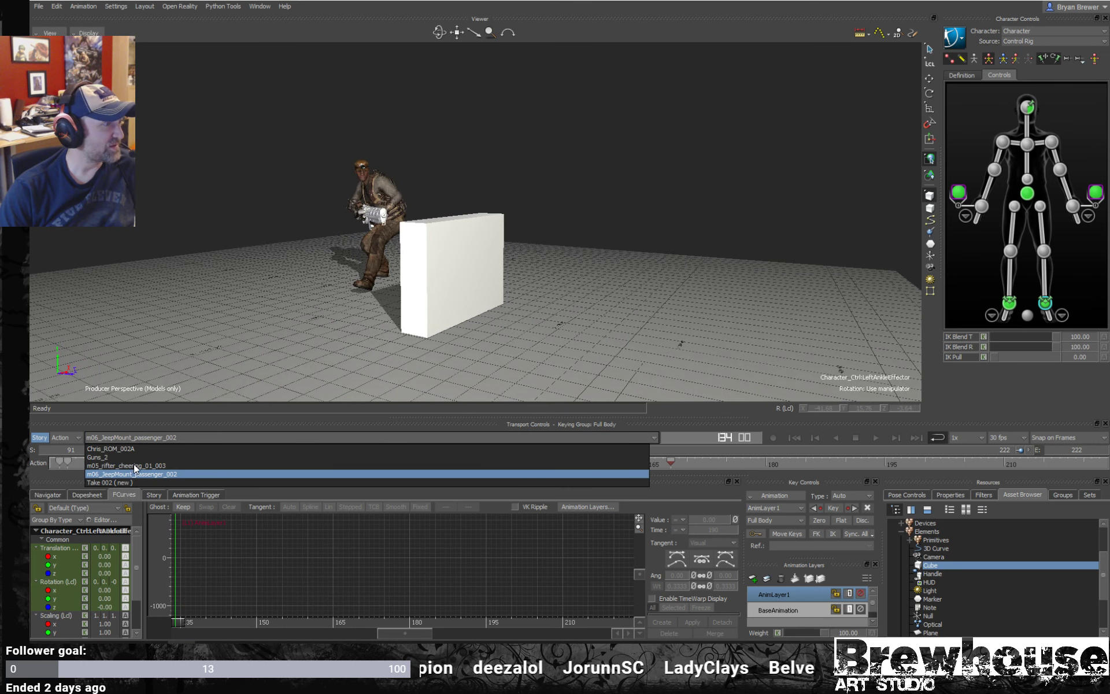
click(138, 466)
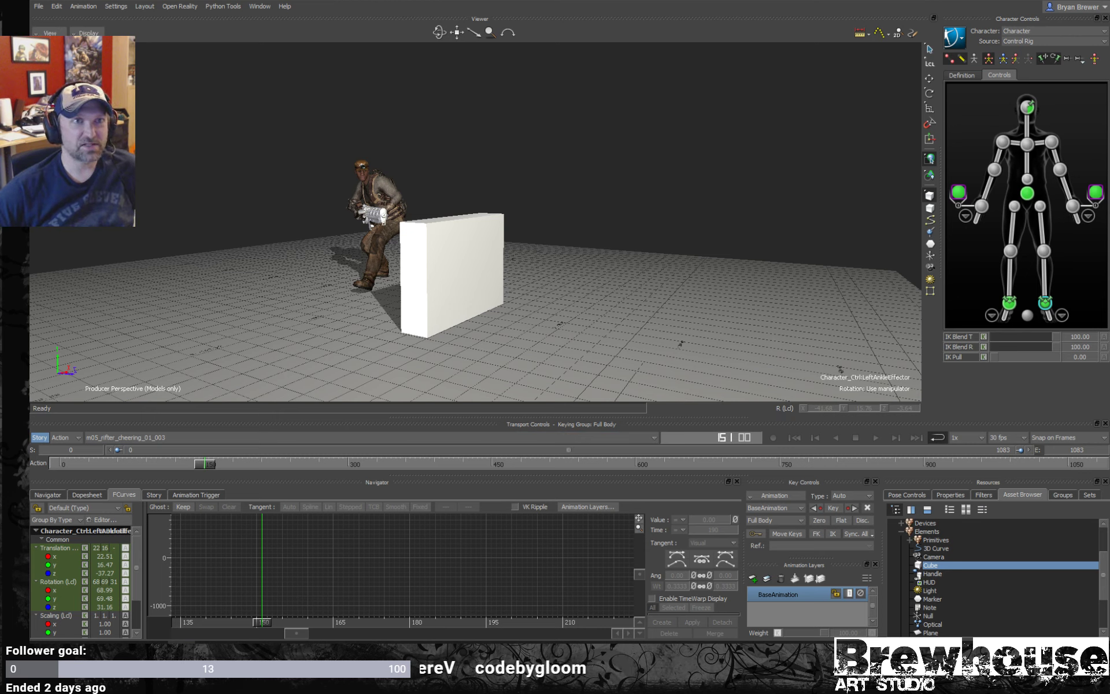
click(1021, 41)
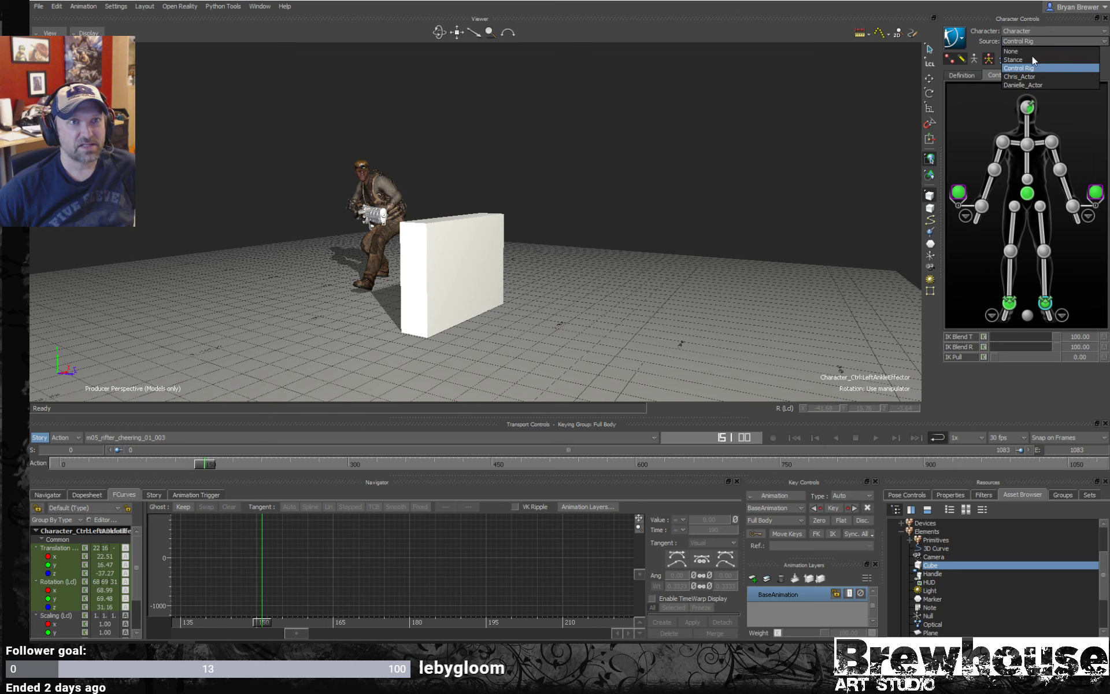
click(1019, 78)
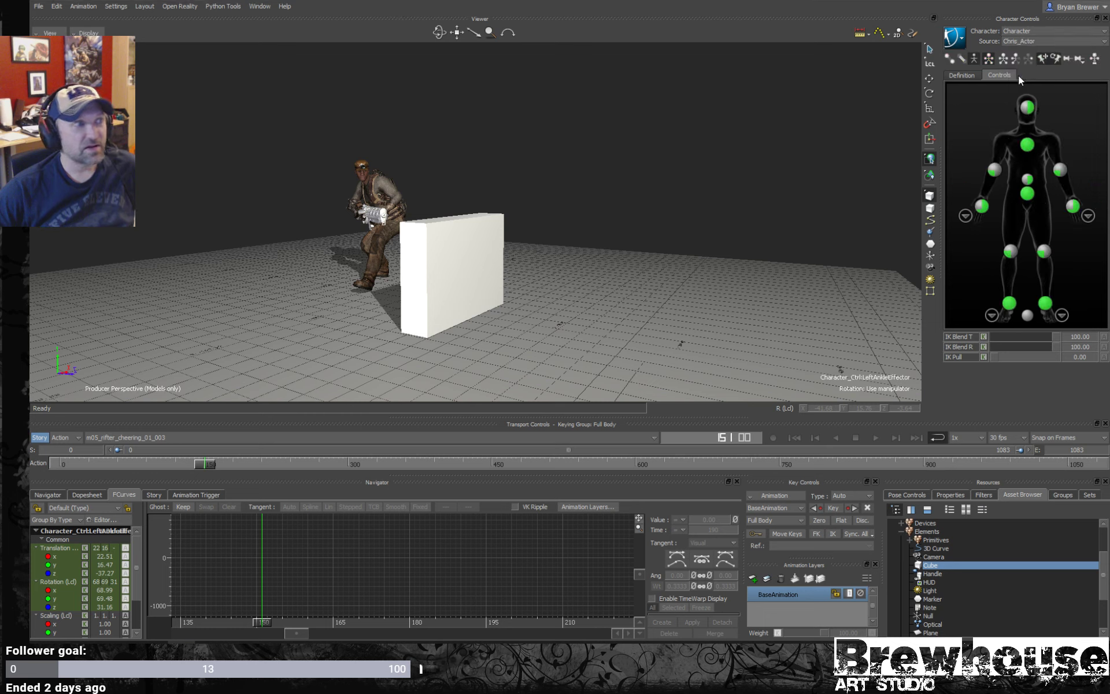
drag(453, 210, 494, 230)
key(space)
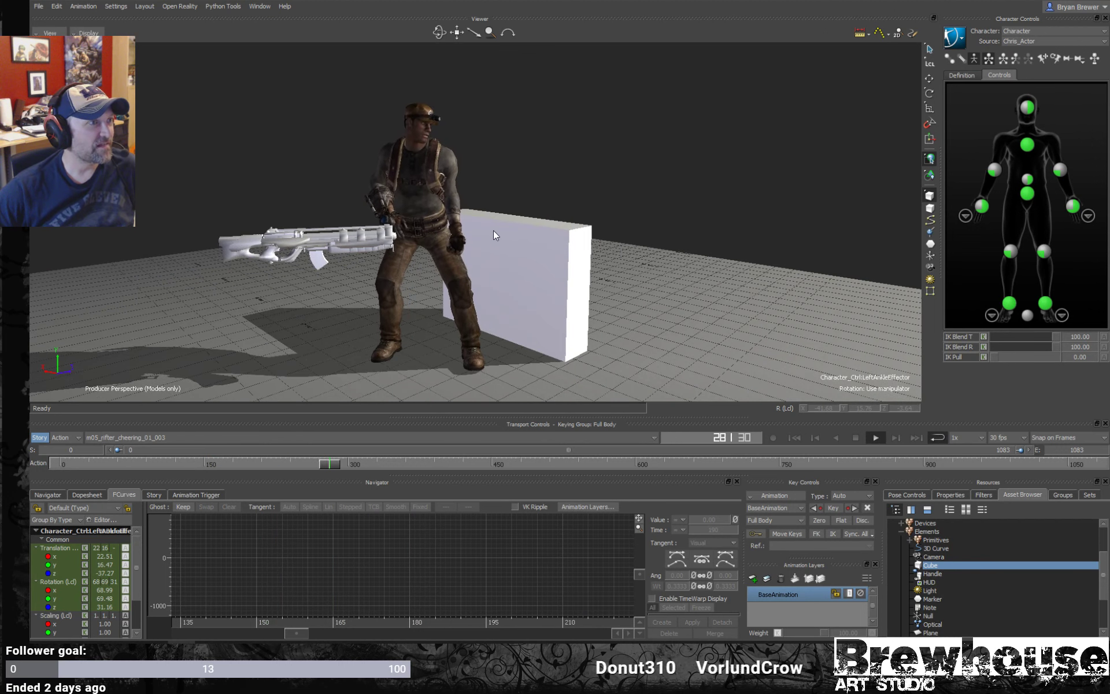
key(space)
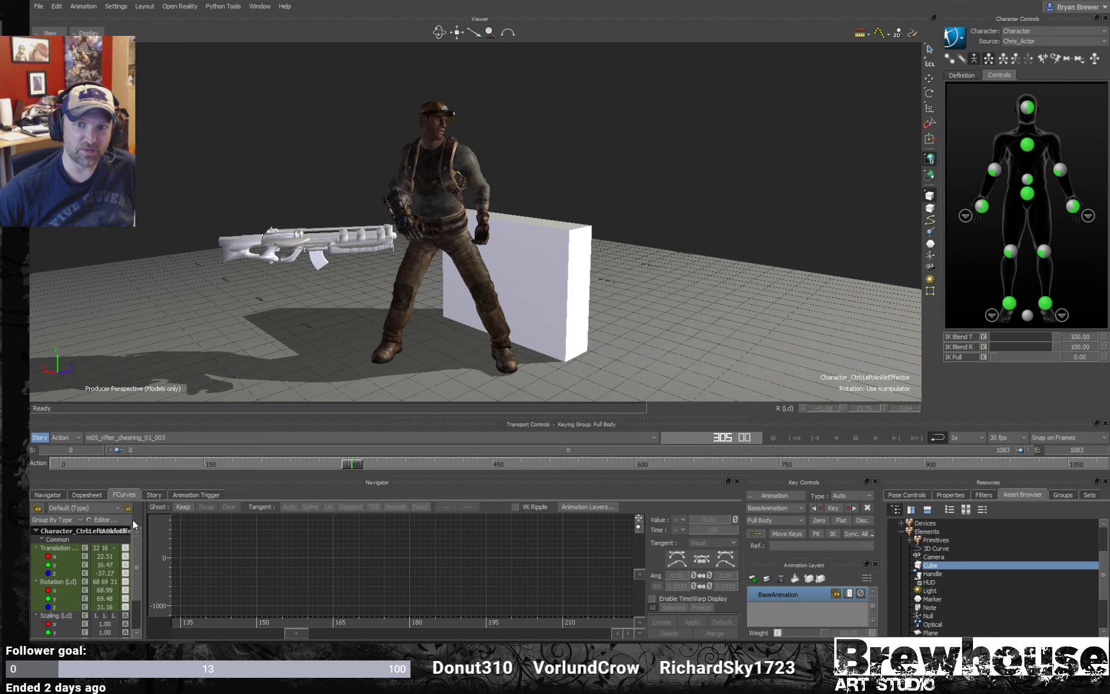
- Activate the wepon_controle_to_mocap constraint so the weapon follows the captured rifle, and play the take to check it
click(49, 494)
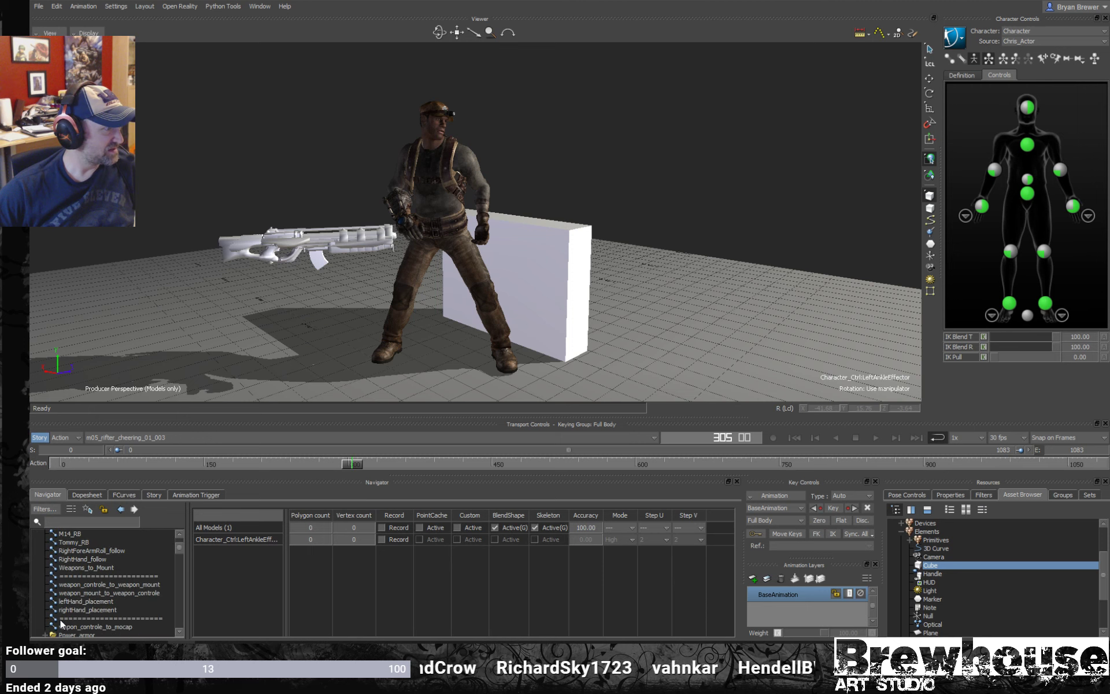
click(115, 584)
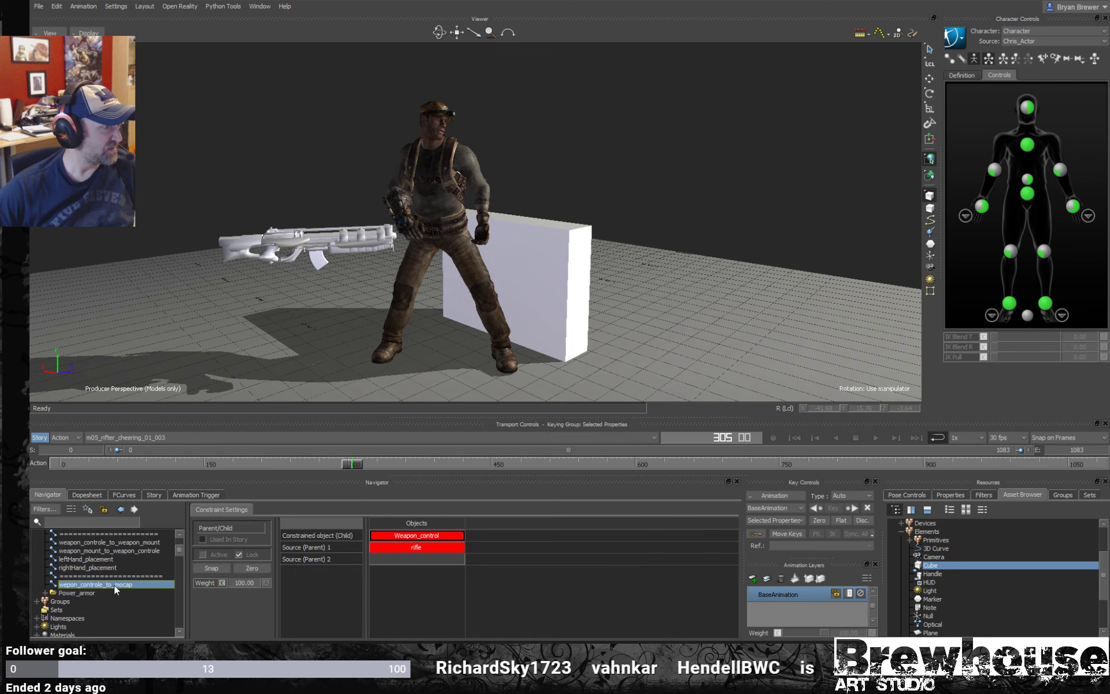
click(202, 554)
key(space)
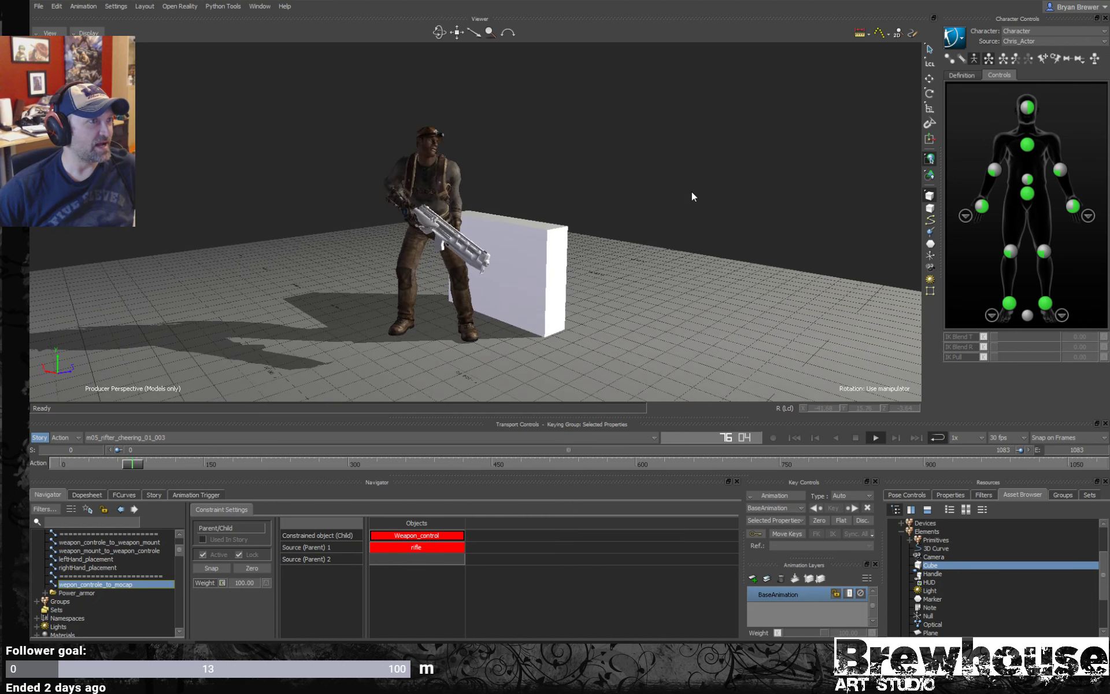
scroll(694, 197, up, 2)
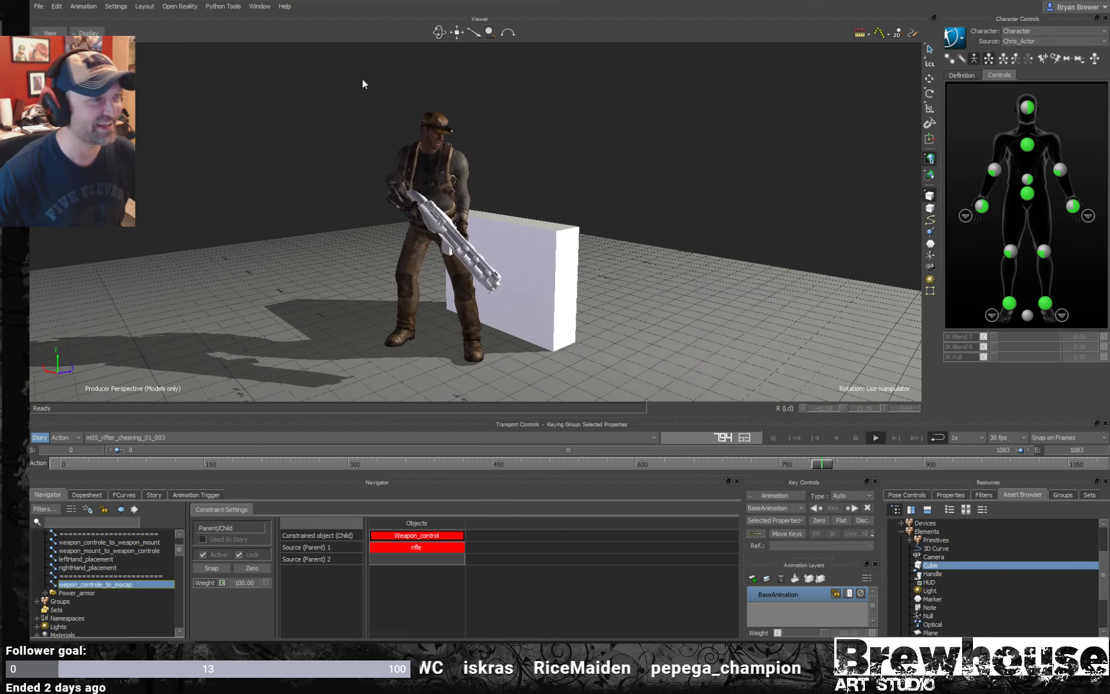
ctrl+shift+drag(595, 183, 578, 202)
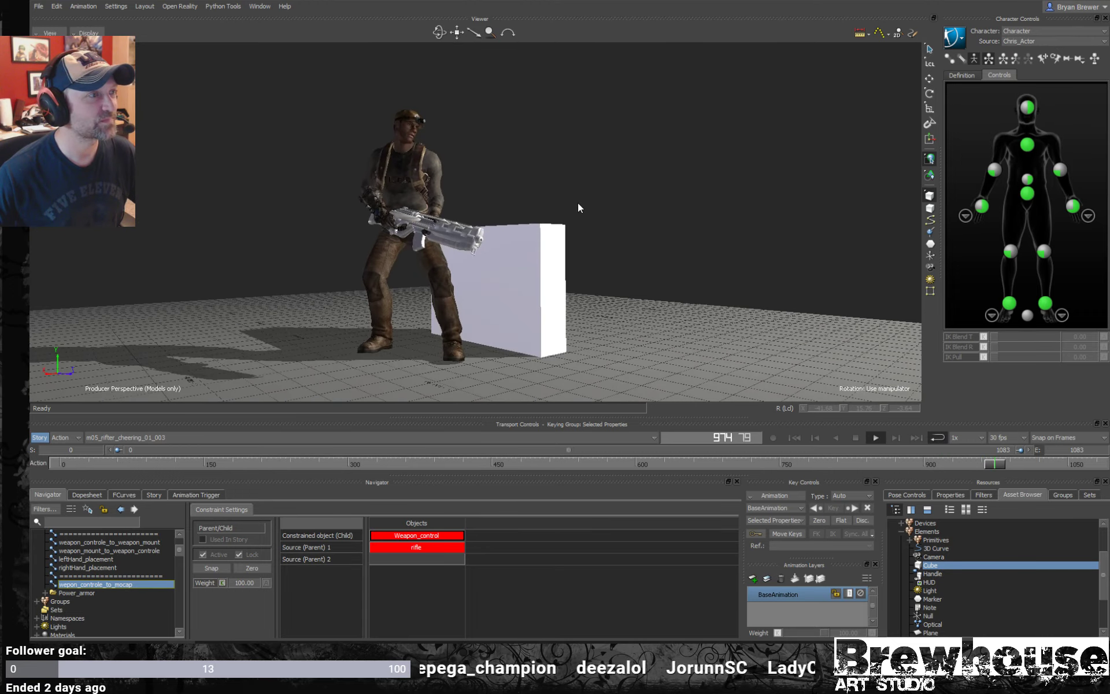